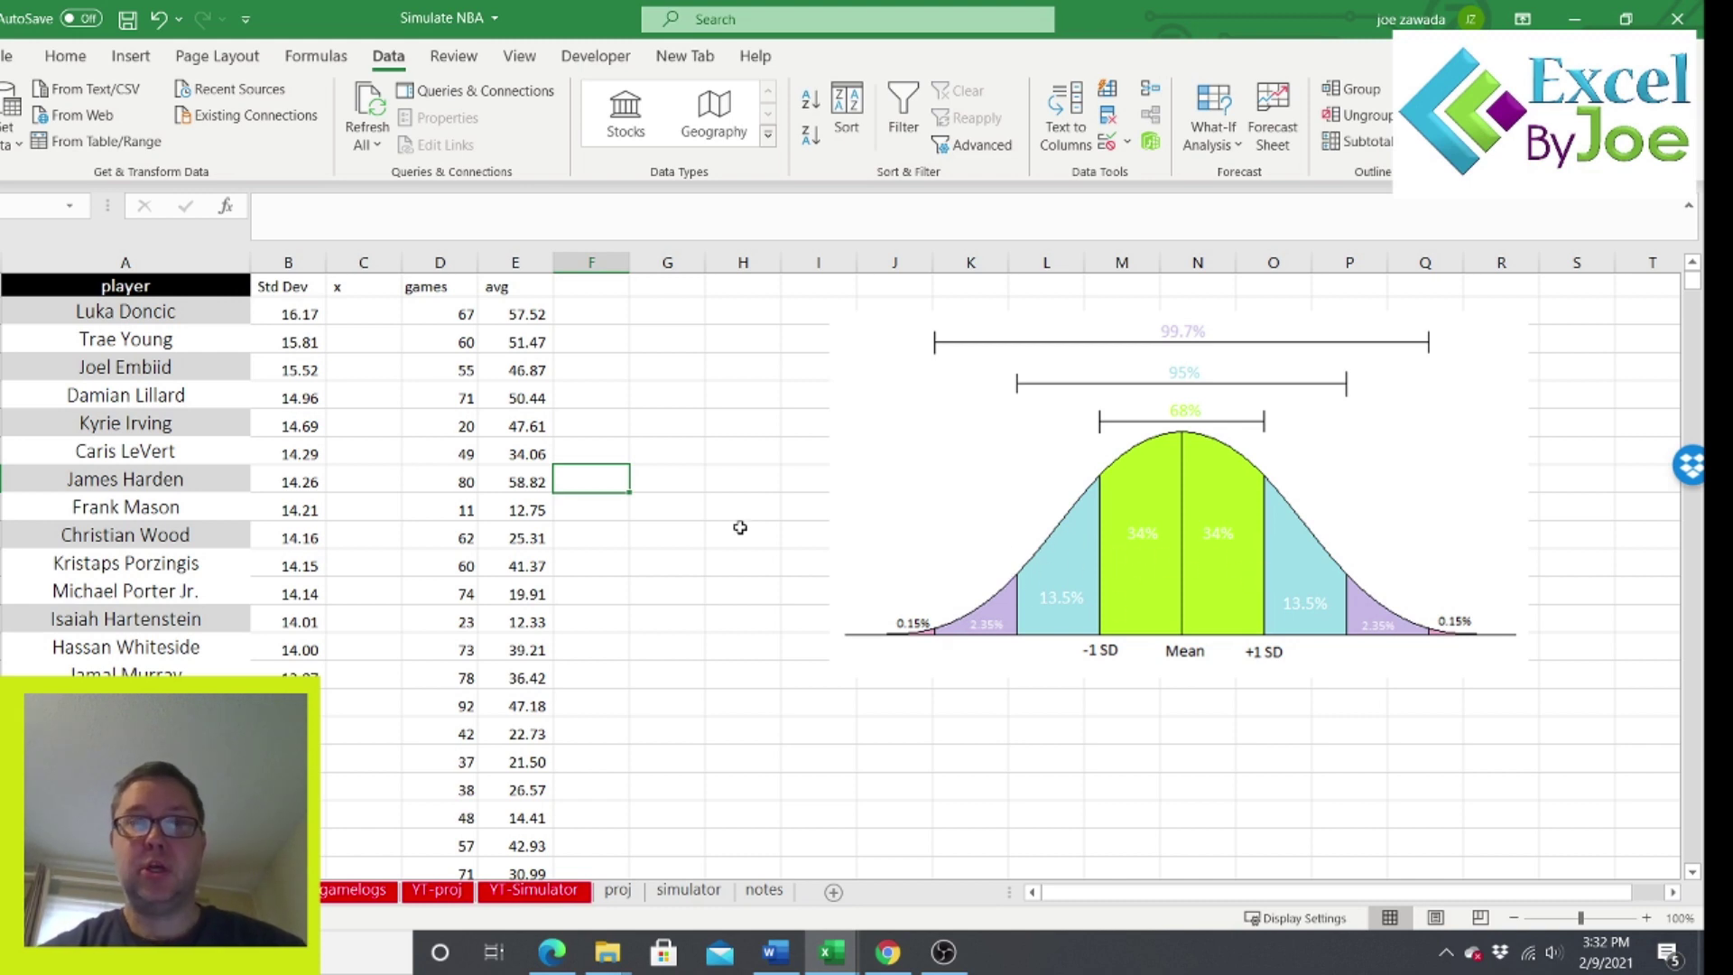
Enter the value 20 in five consecutive cells from G8 down, and select the five values.
click(667, 488)
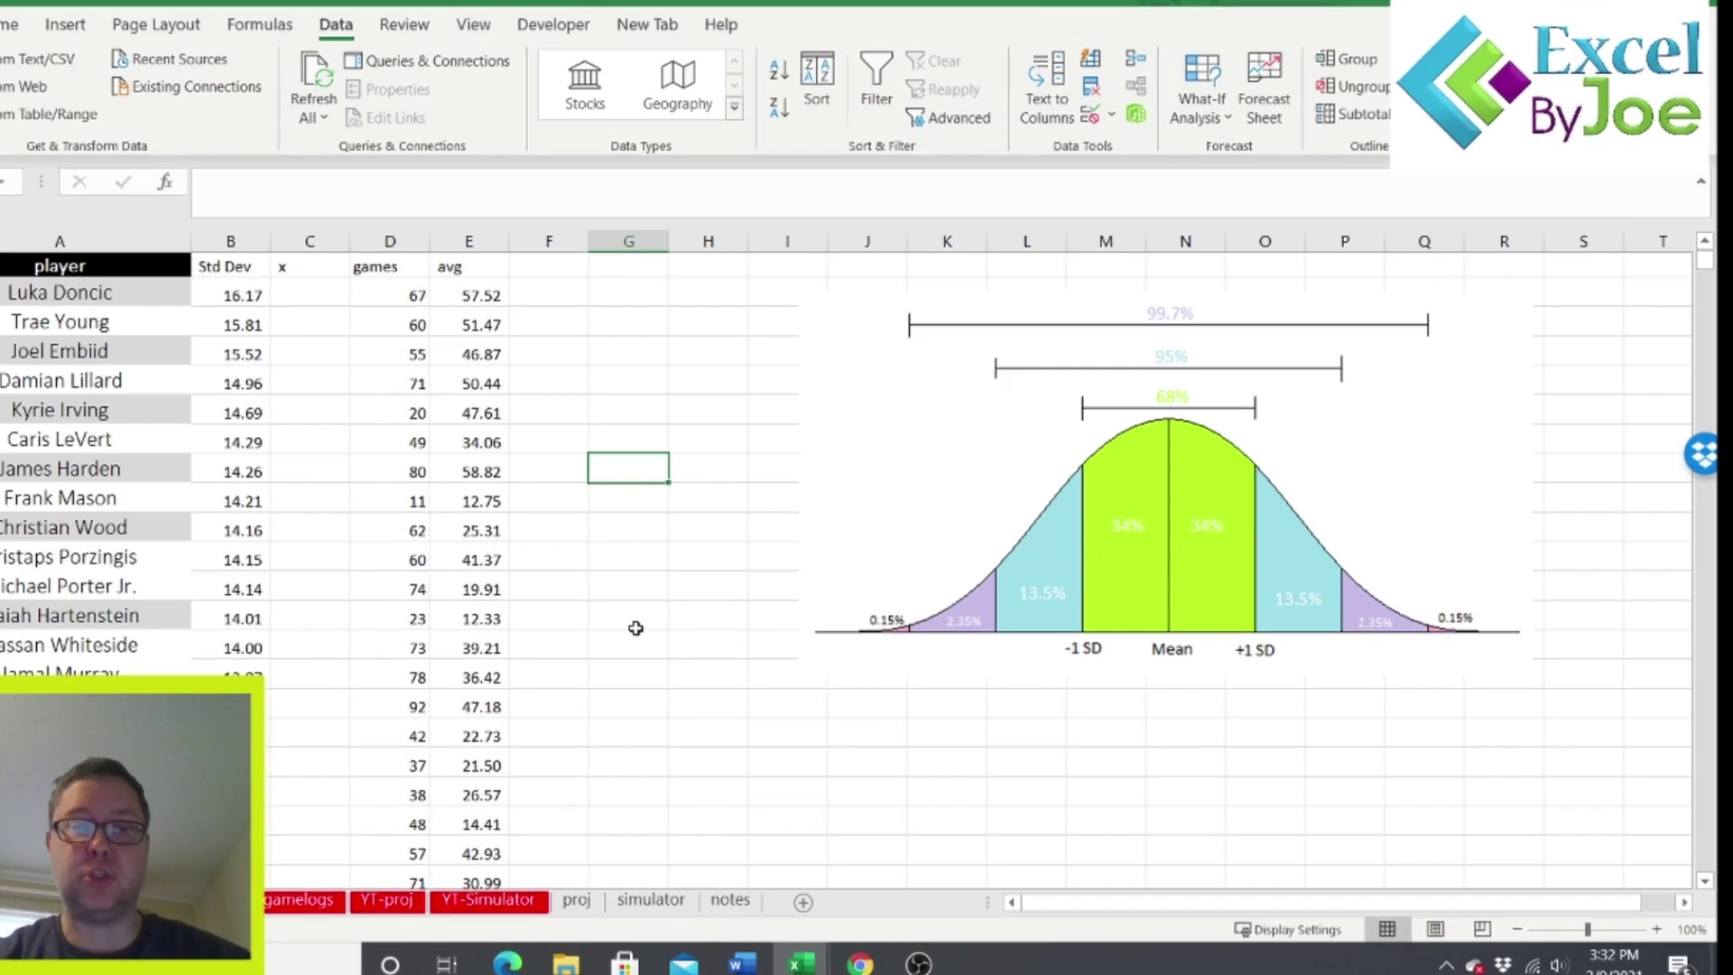
text(20)
key(Return)
text(20)
key(Return)
text(20)
key(Return)
text(20)
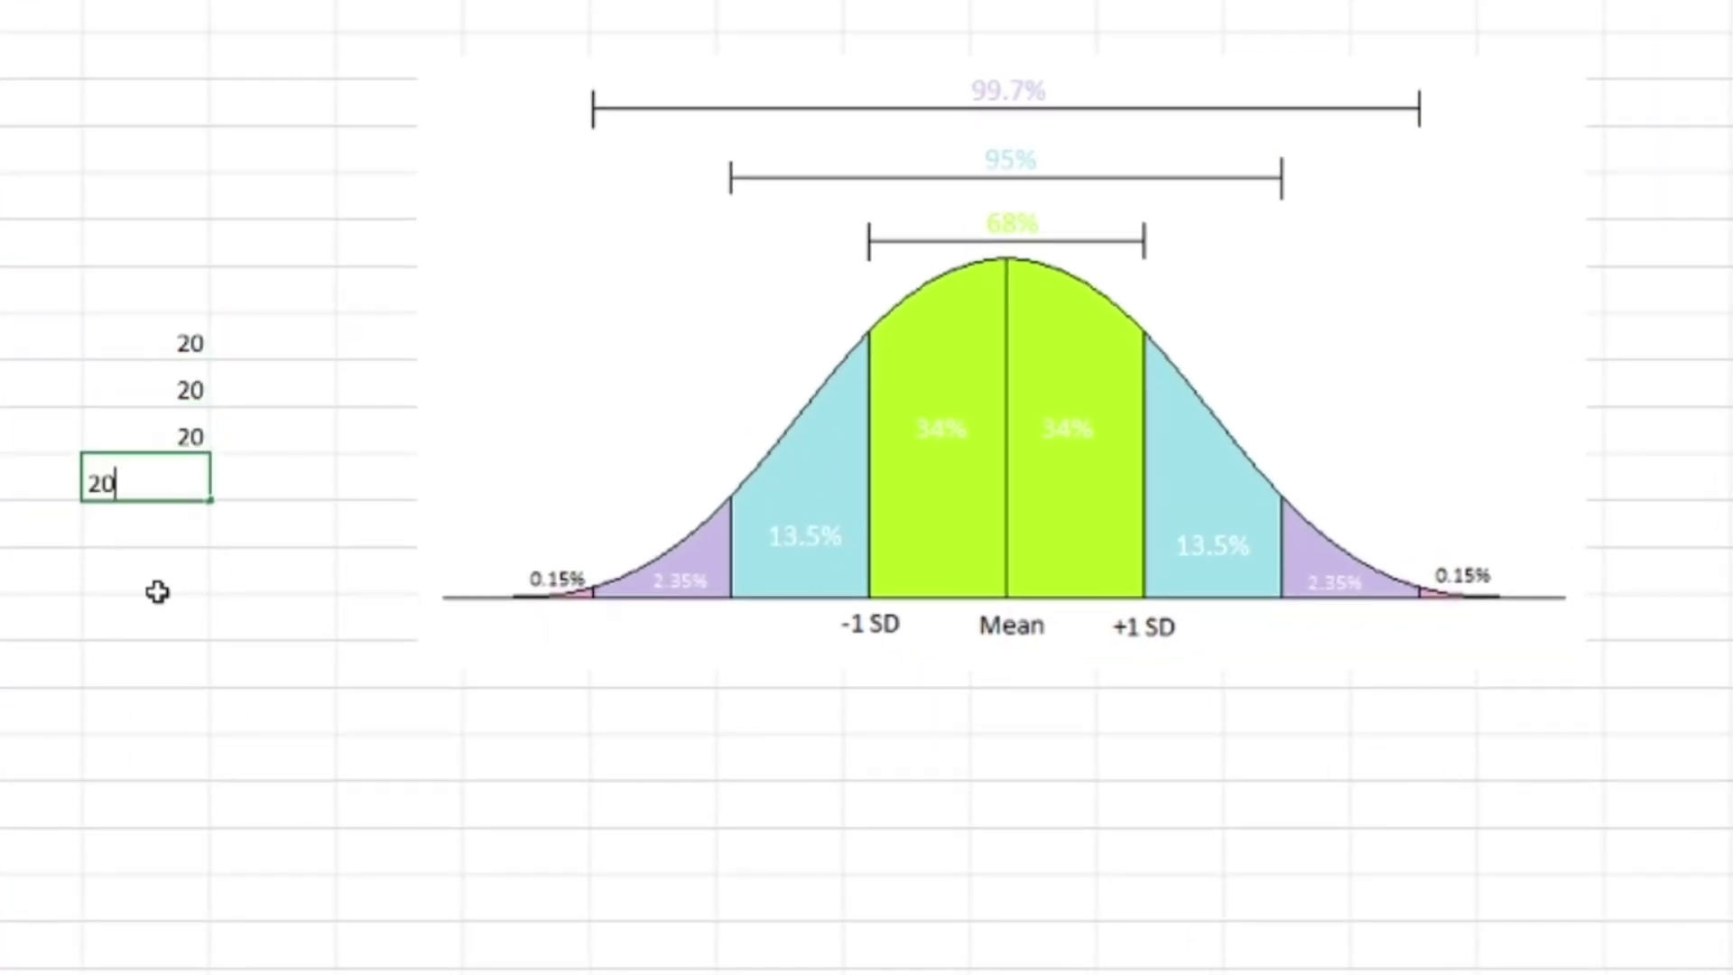
key(Return)
text(20)
key(Return)
drag(154, 345, 139, 526)
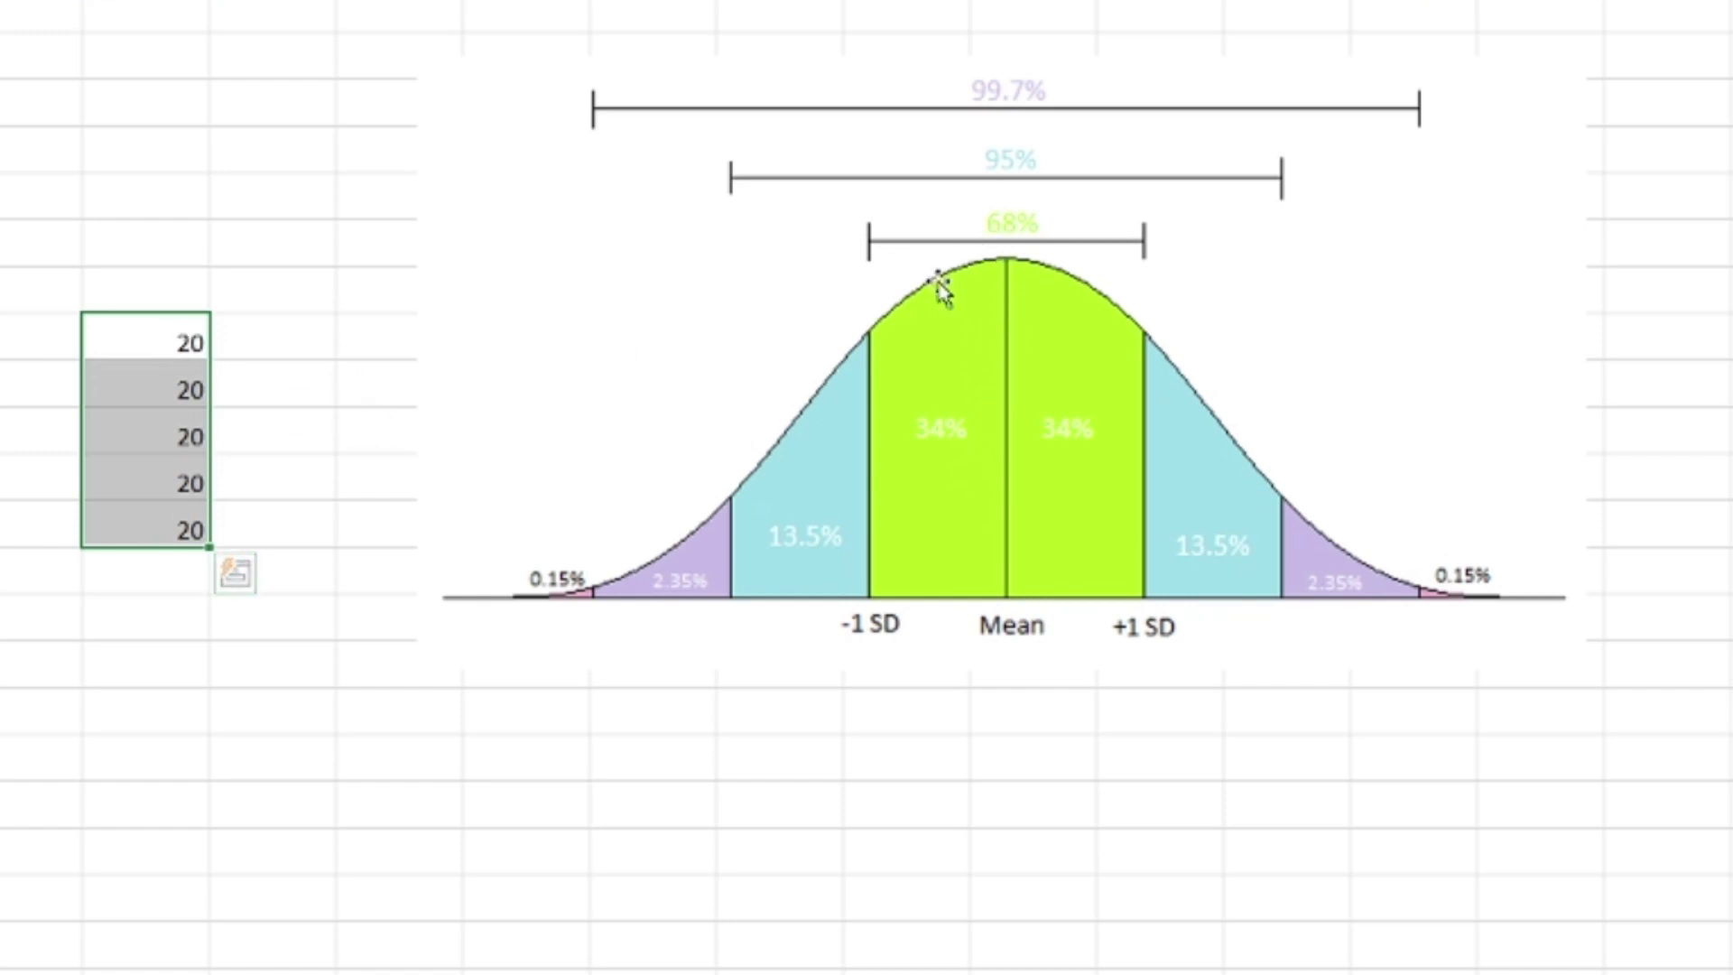
Change the first two values of the list in column G to 21 and 19.
double_click(136, 341)
key(BackSpace)
text(1)
key(Return)
text(19)
key(Return)
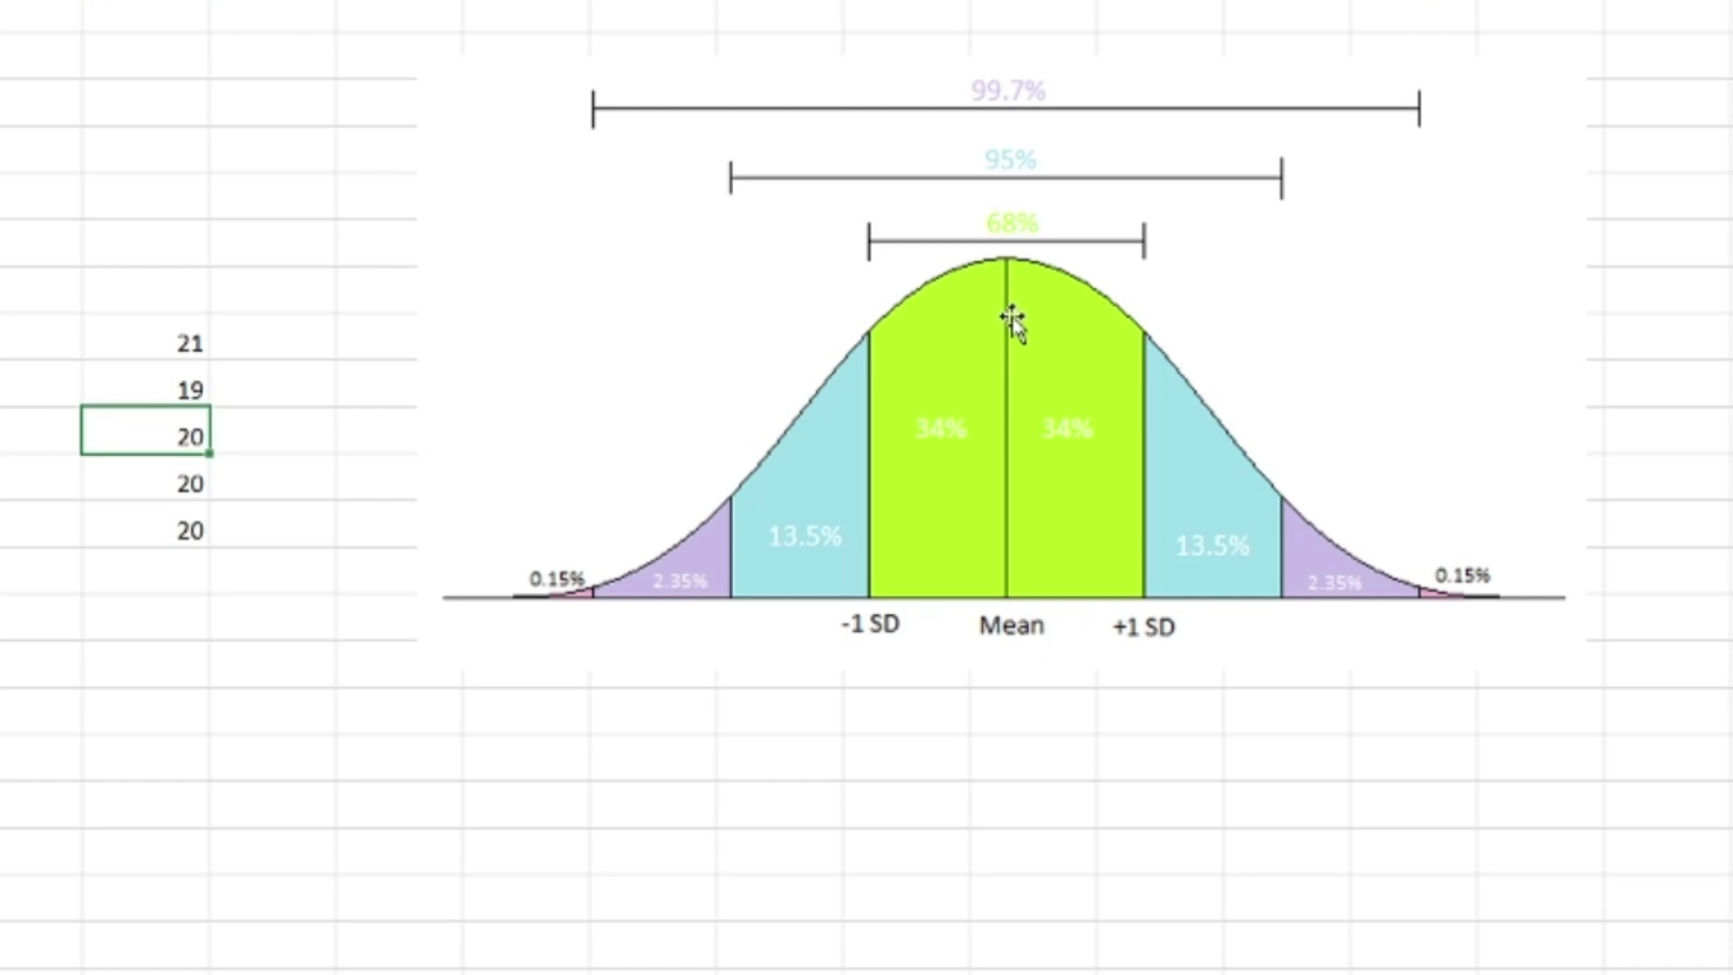
Enter a second list of 5, 10, 60, 20 and 16 from G16 down, and select its five values.
click(164, 722)
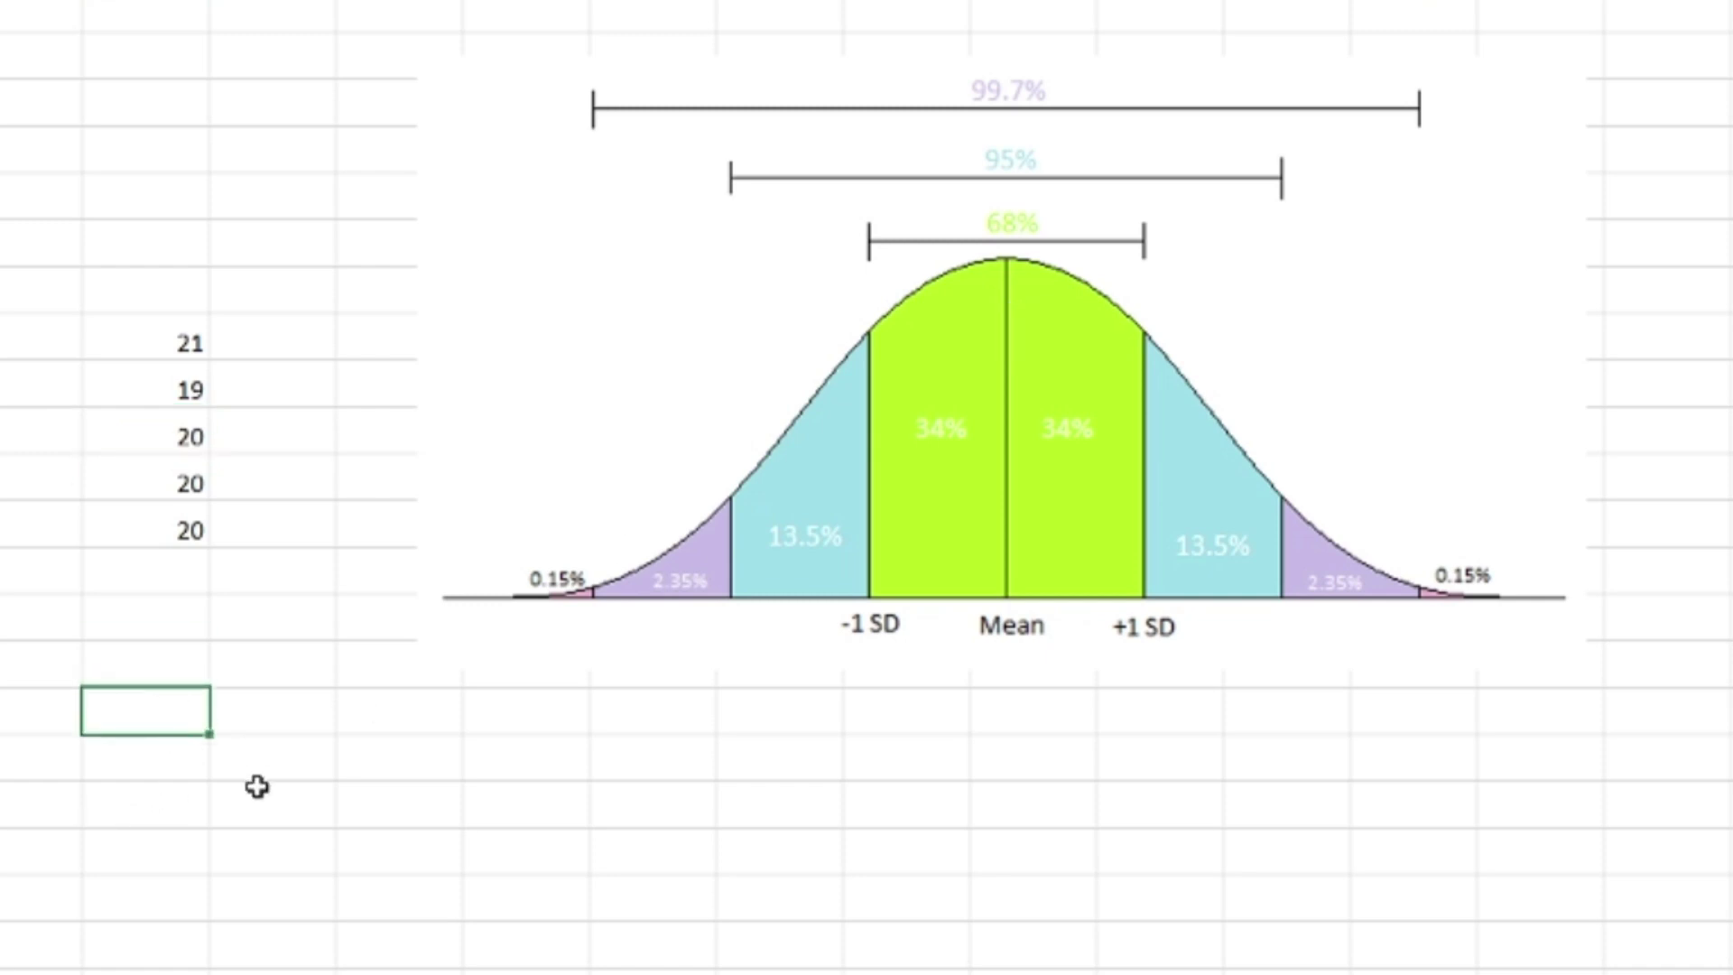
text(5)
key(Return)
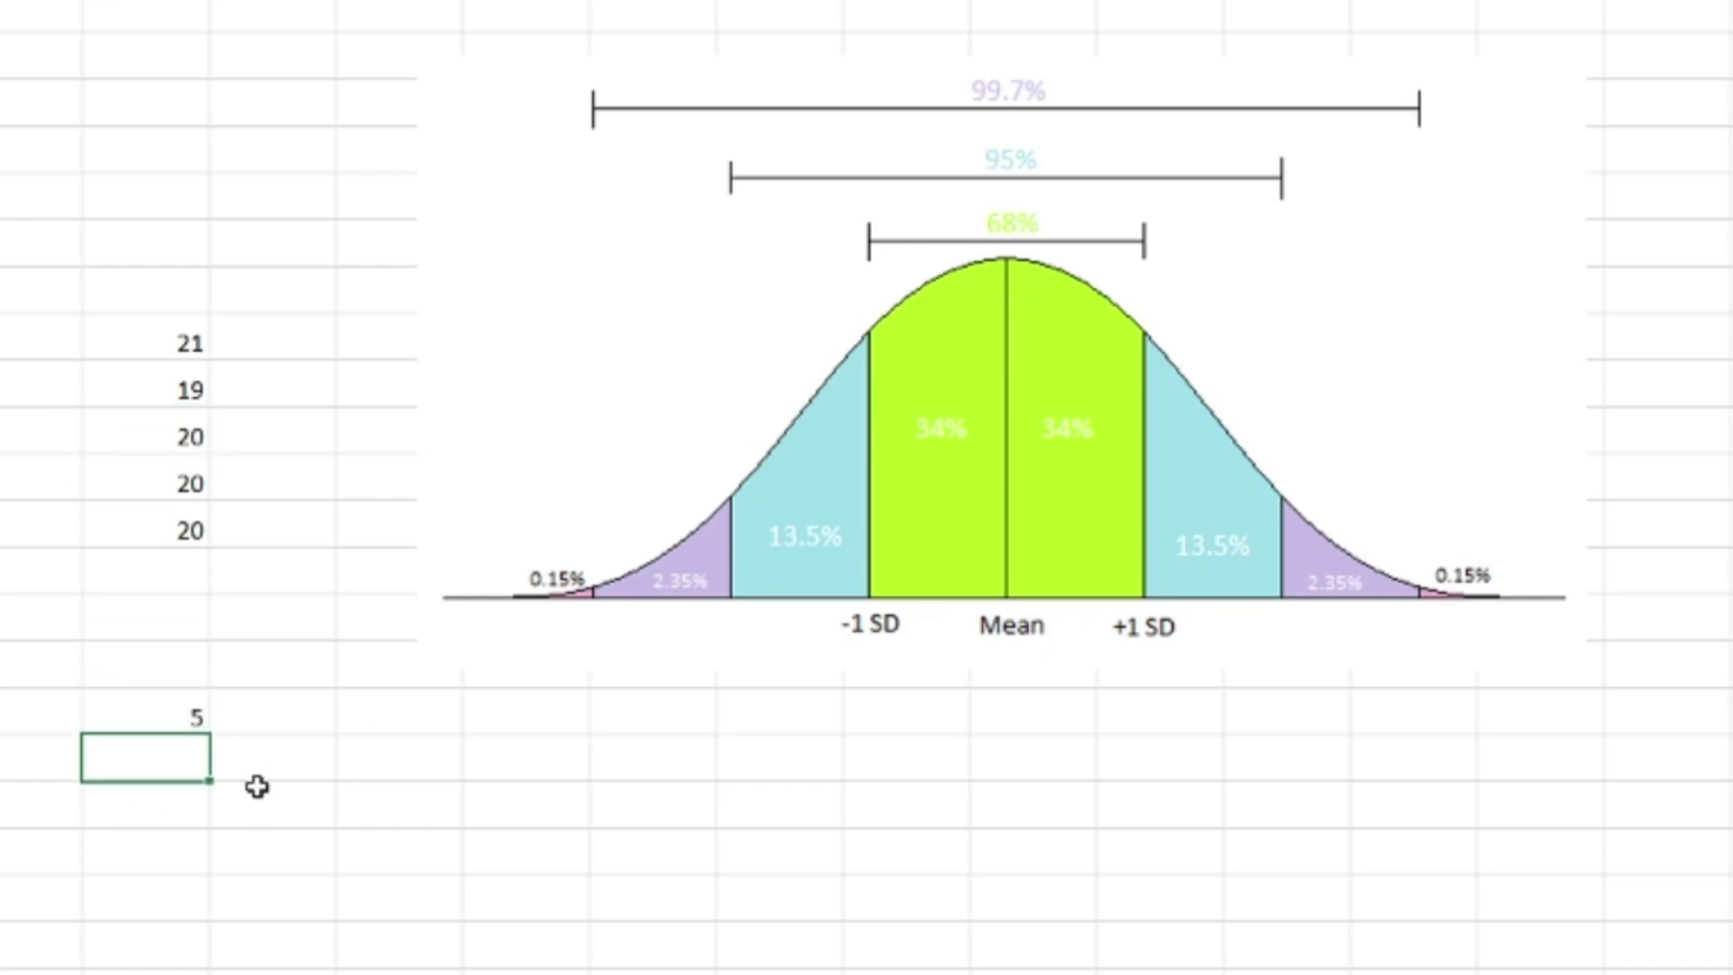
text(10)
key(Return)
text(60)
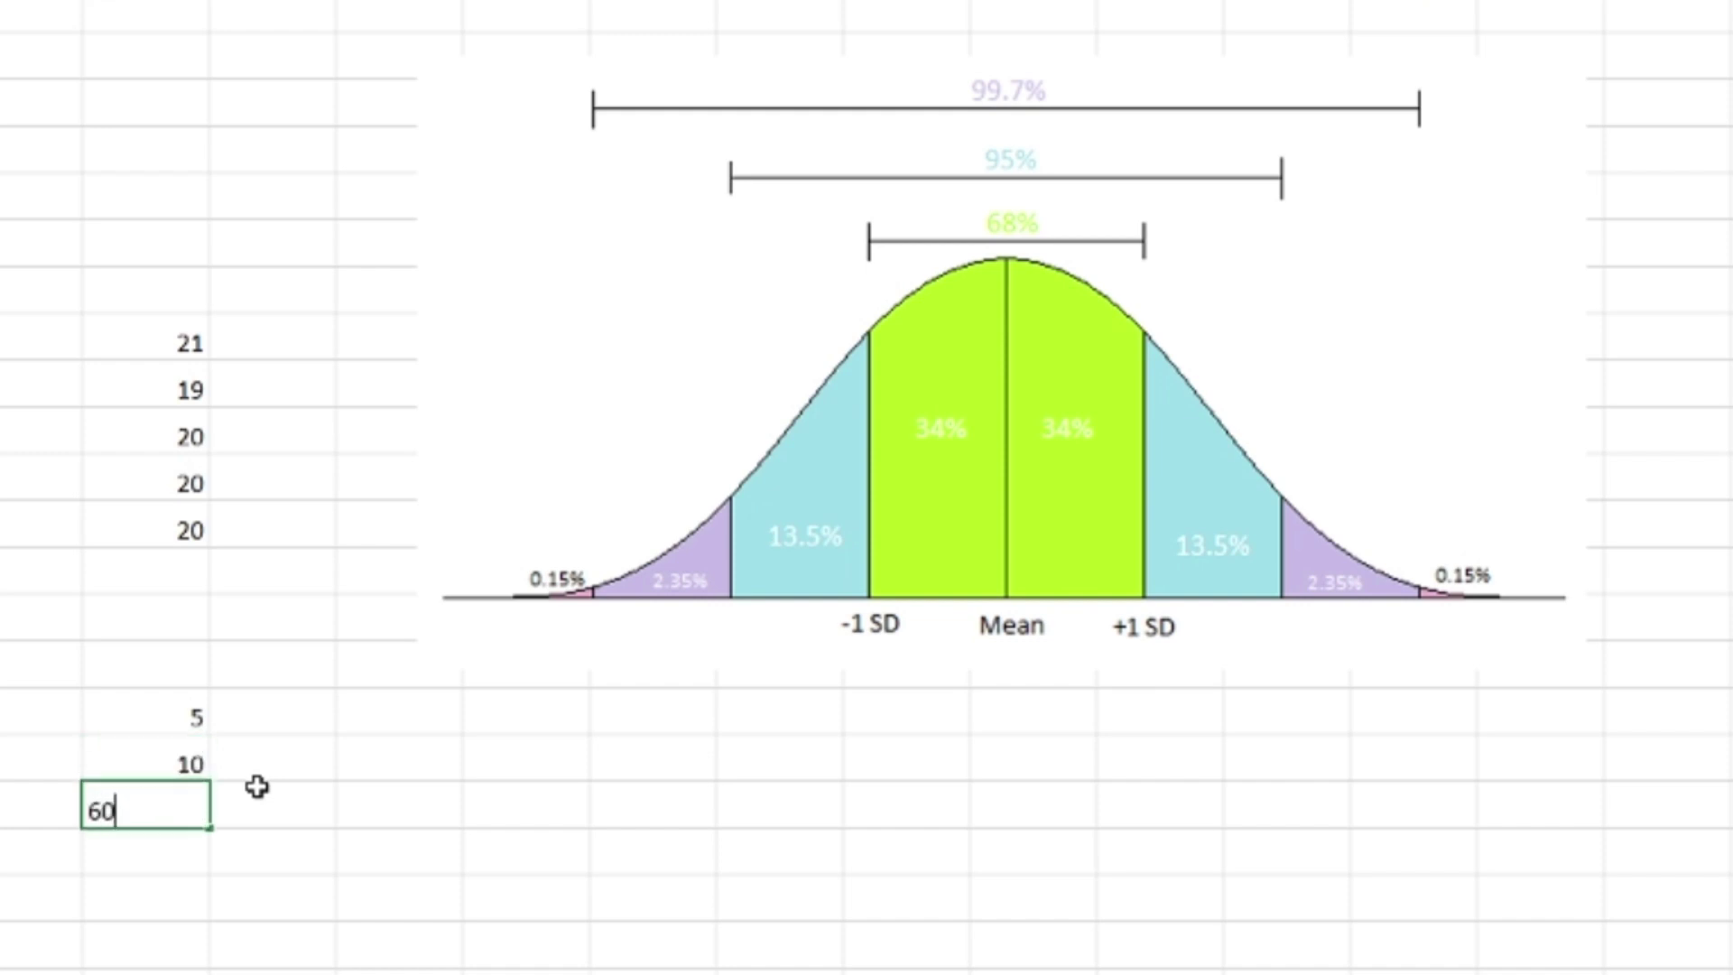
key(Return)
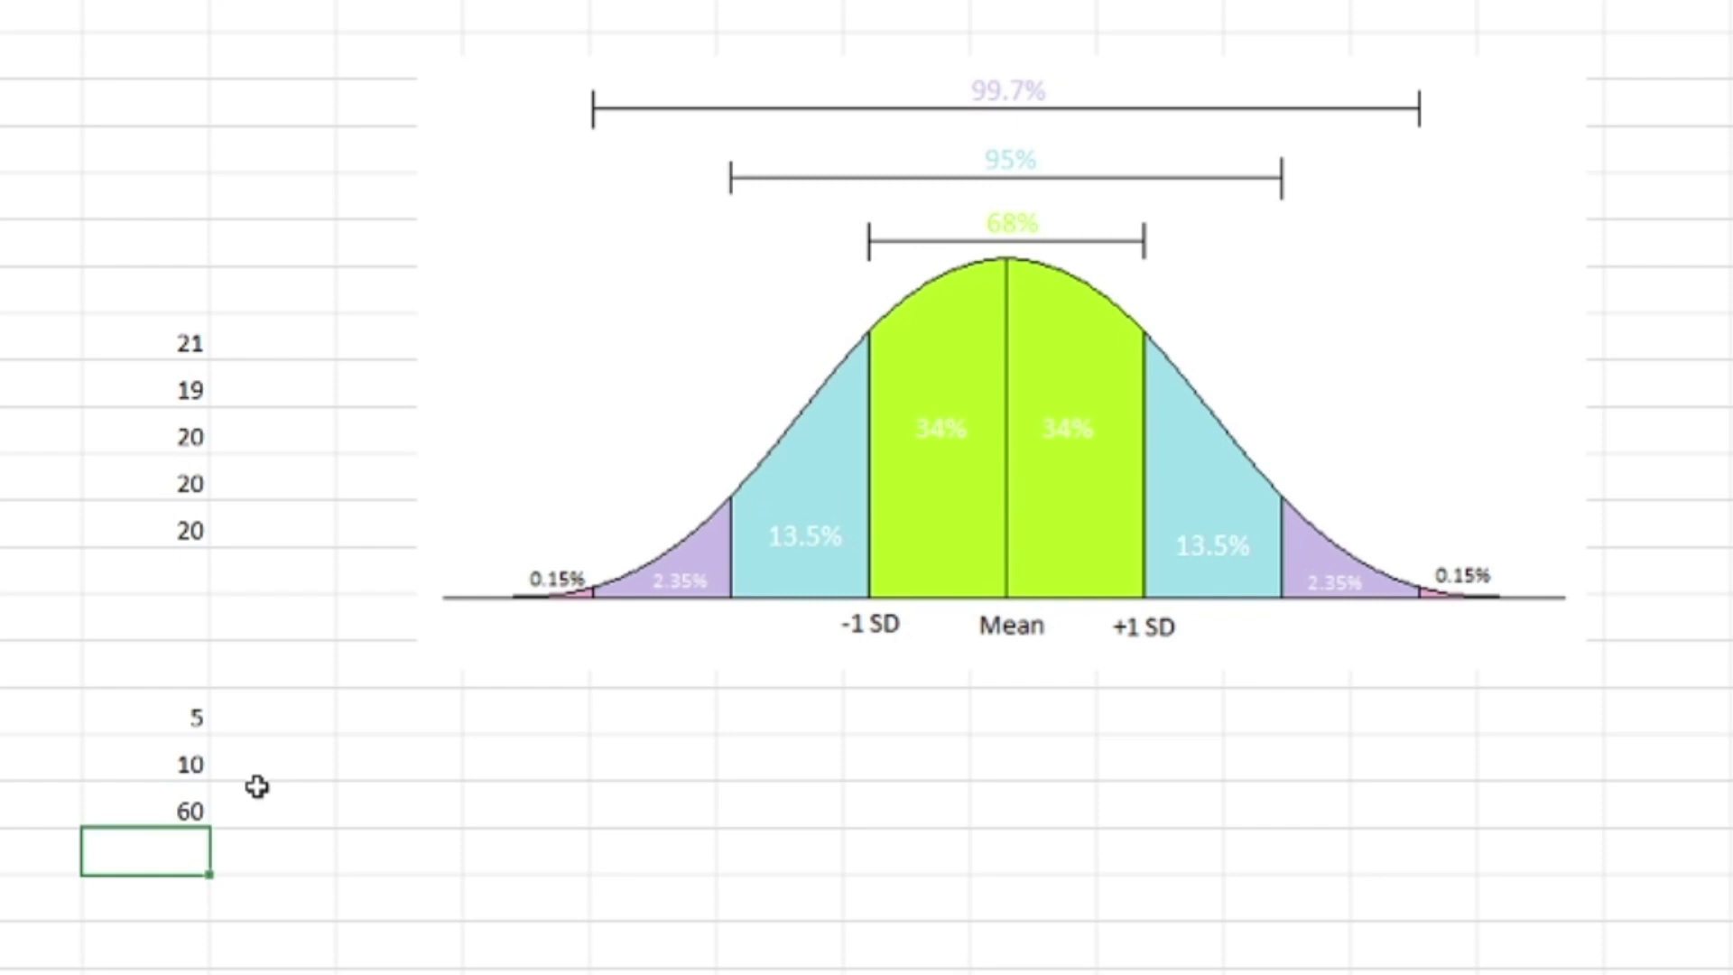
text(20)
key(Return)
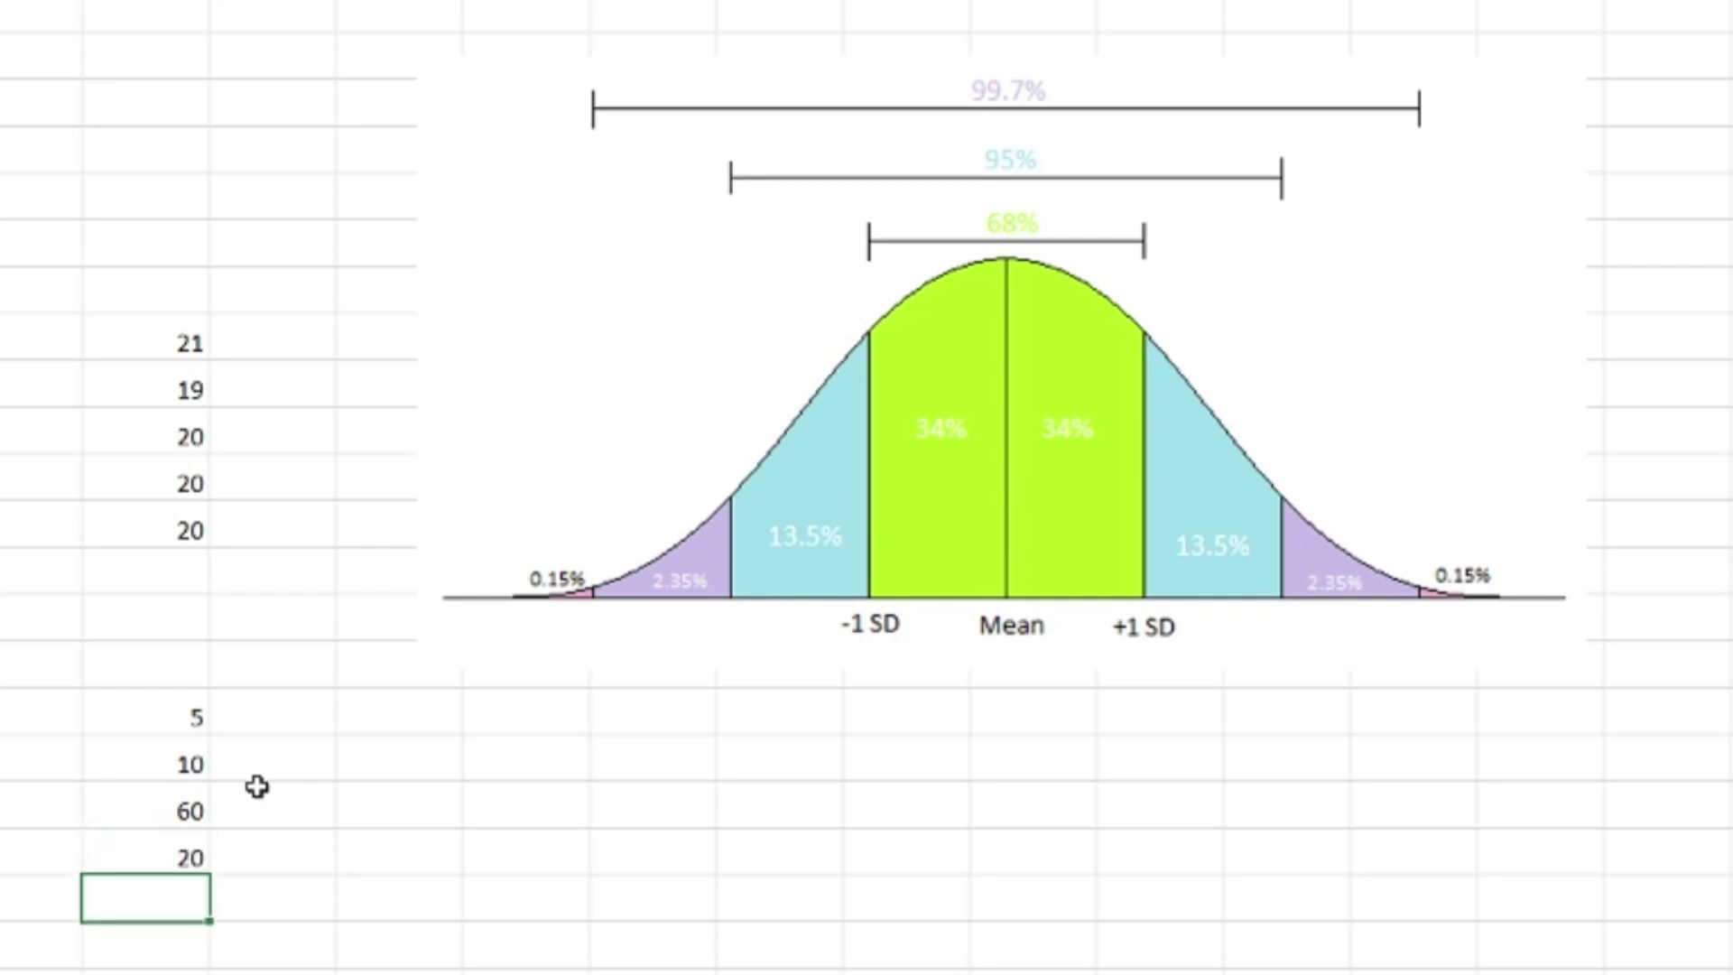
drag(160, 730, 158, 865)
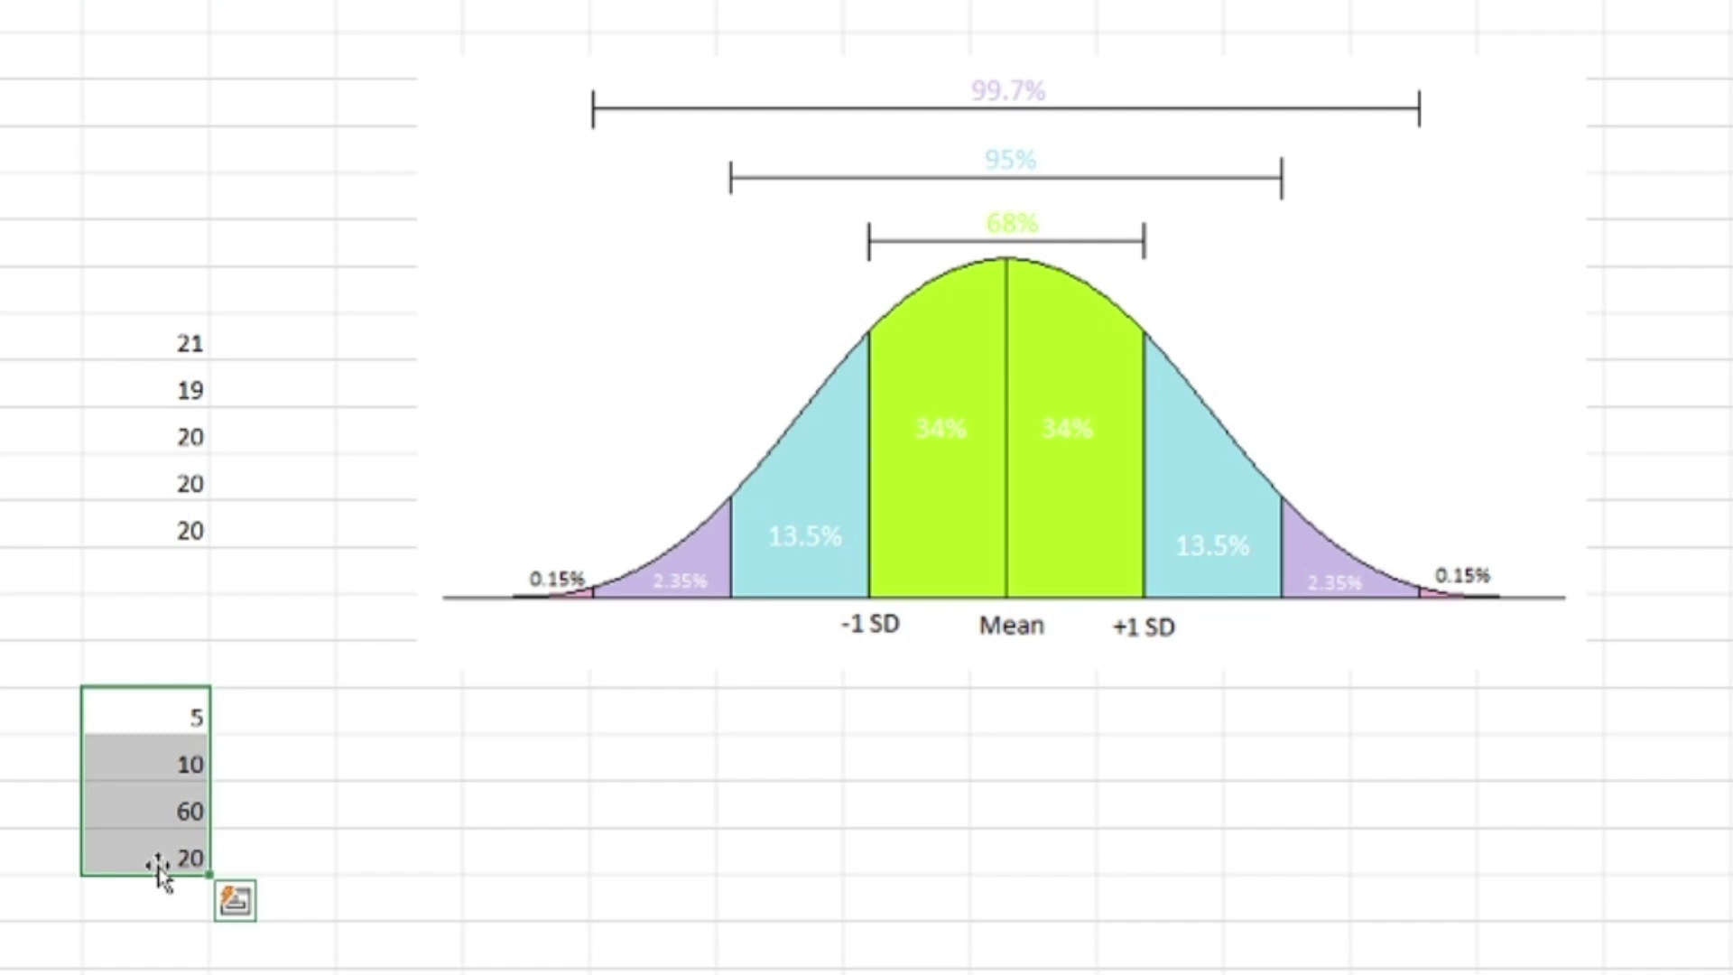
double_click(176, 898)
text(16)
key(Return)
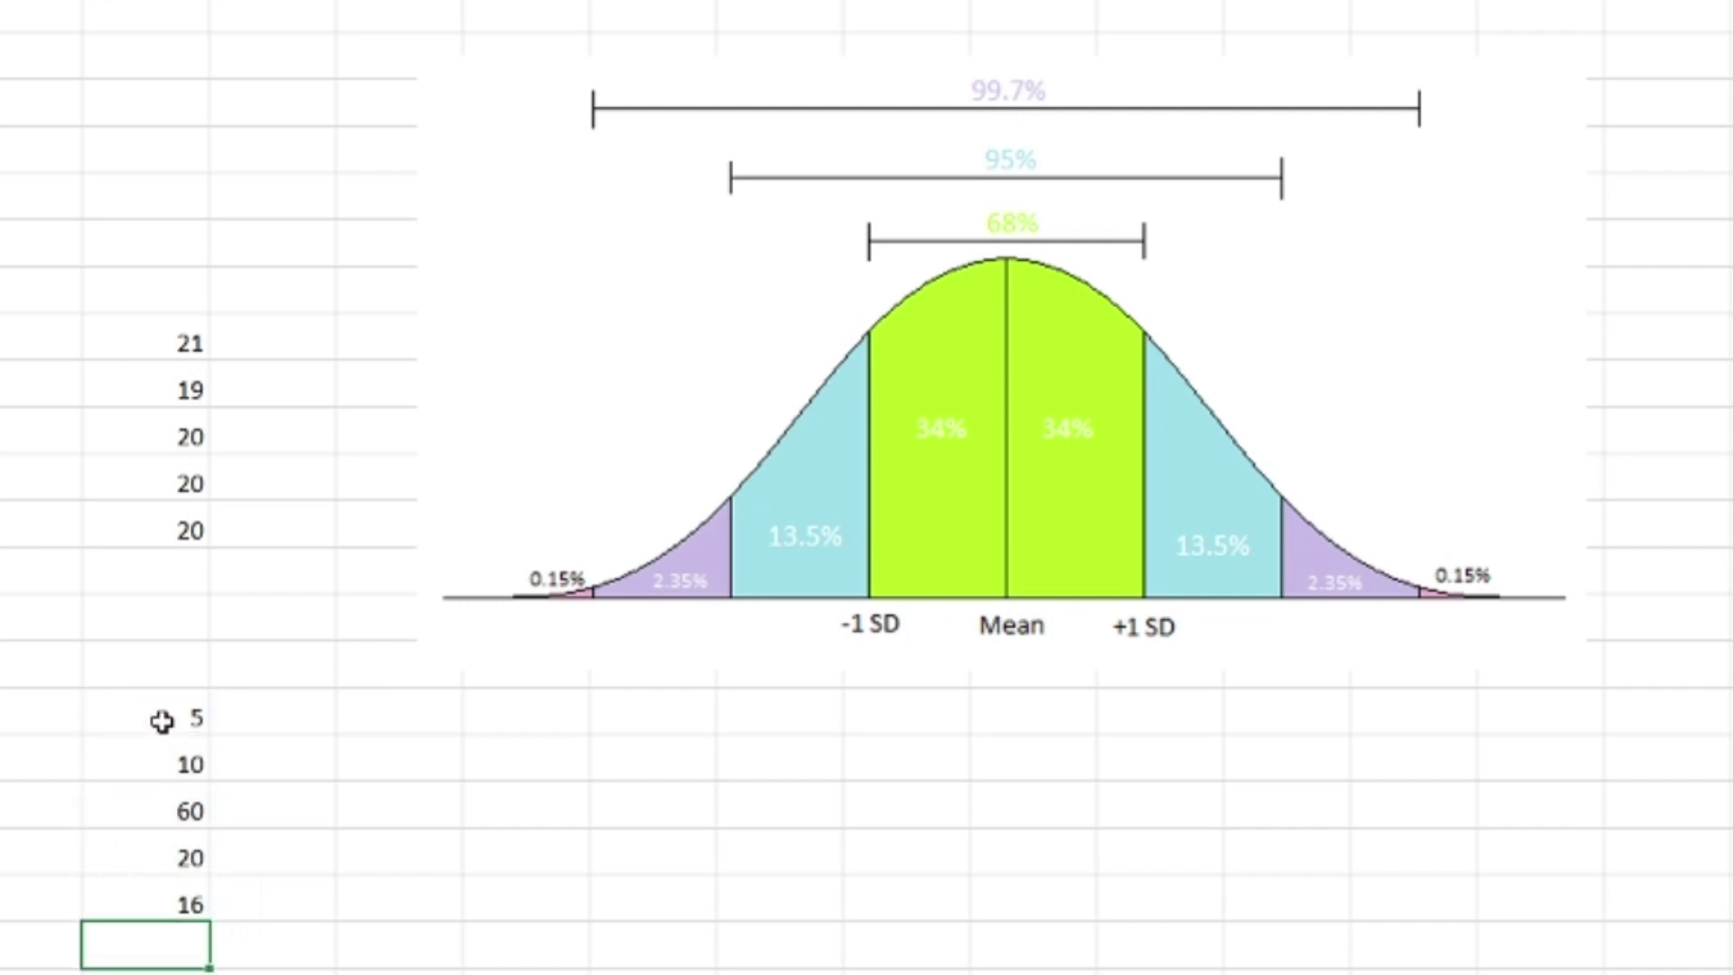
drag(160, 724, 155, 905)
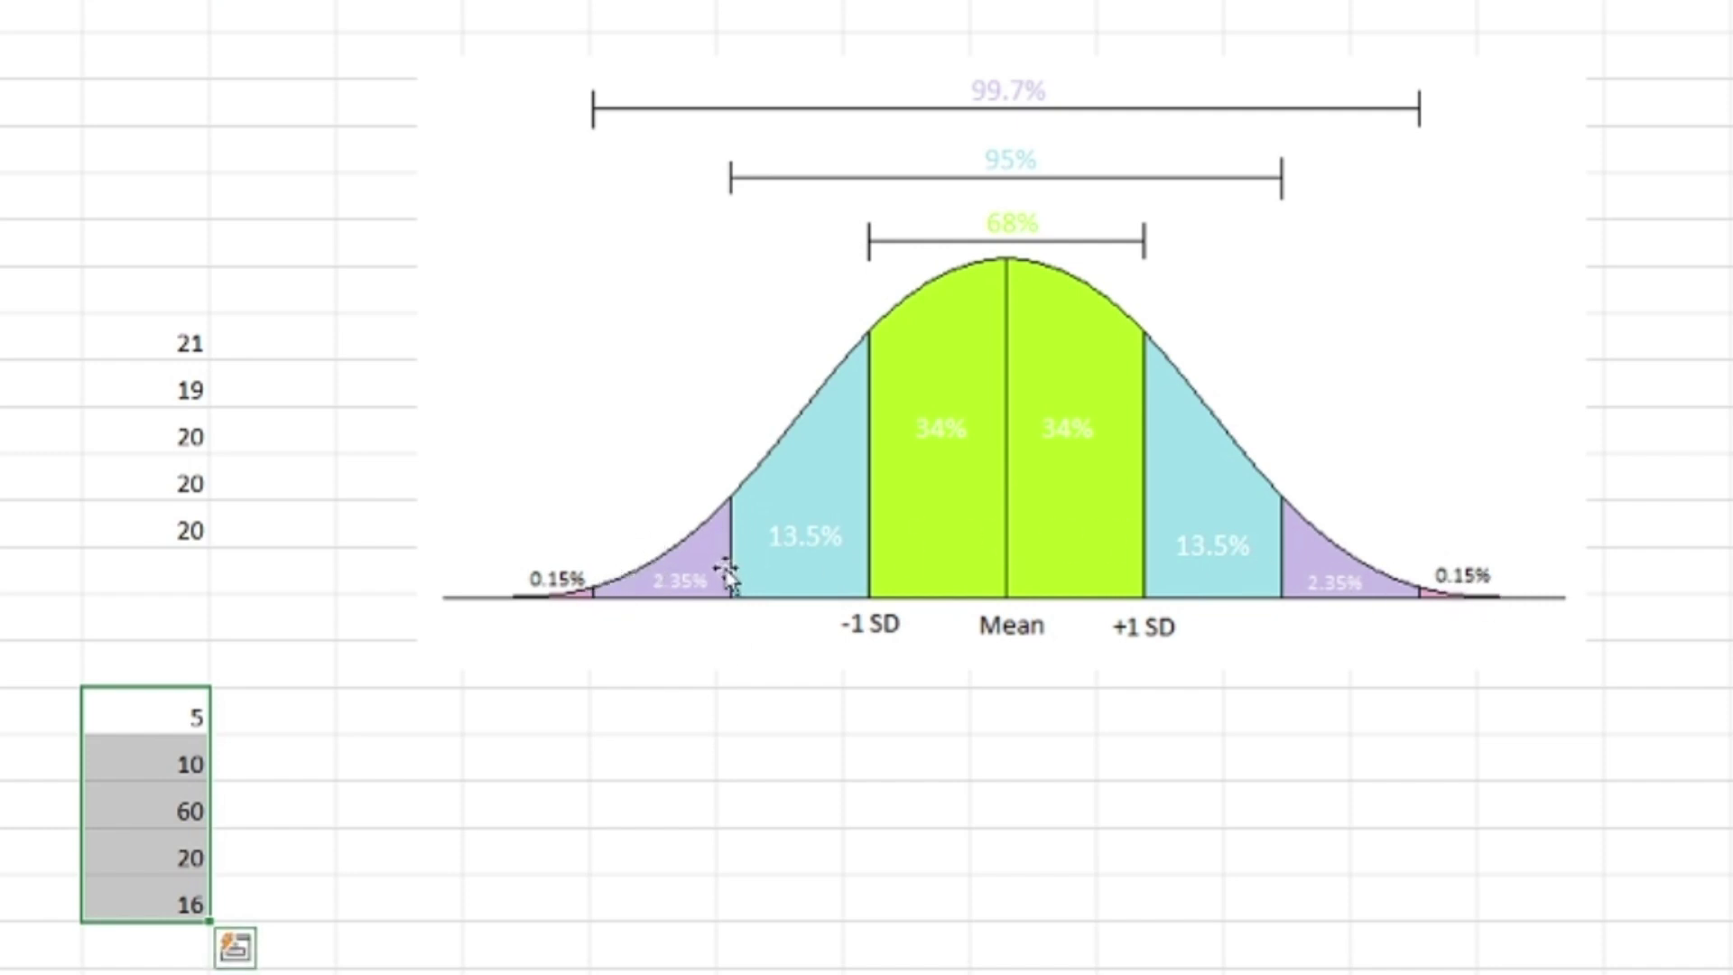
click(342, 720)
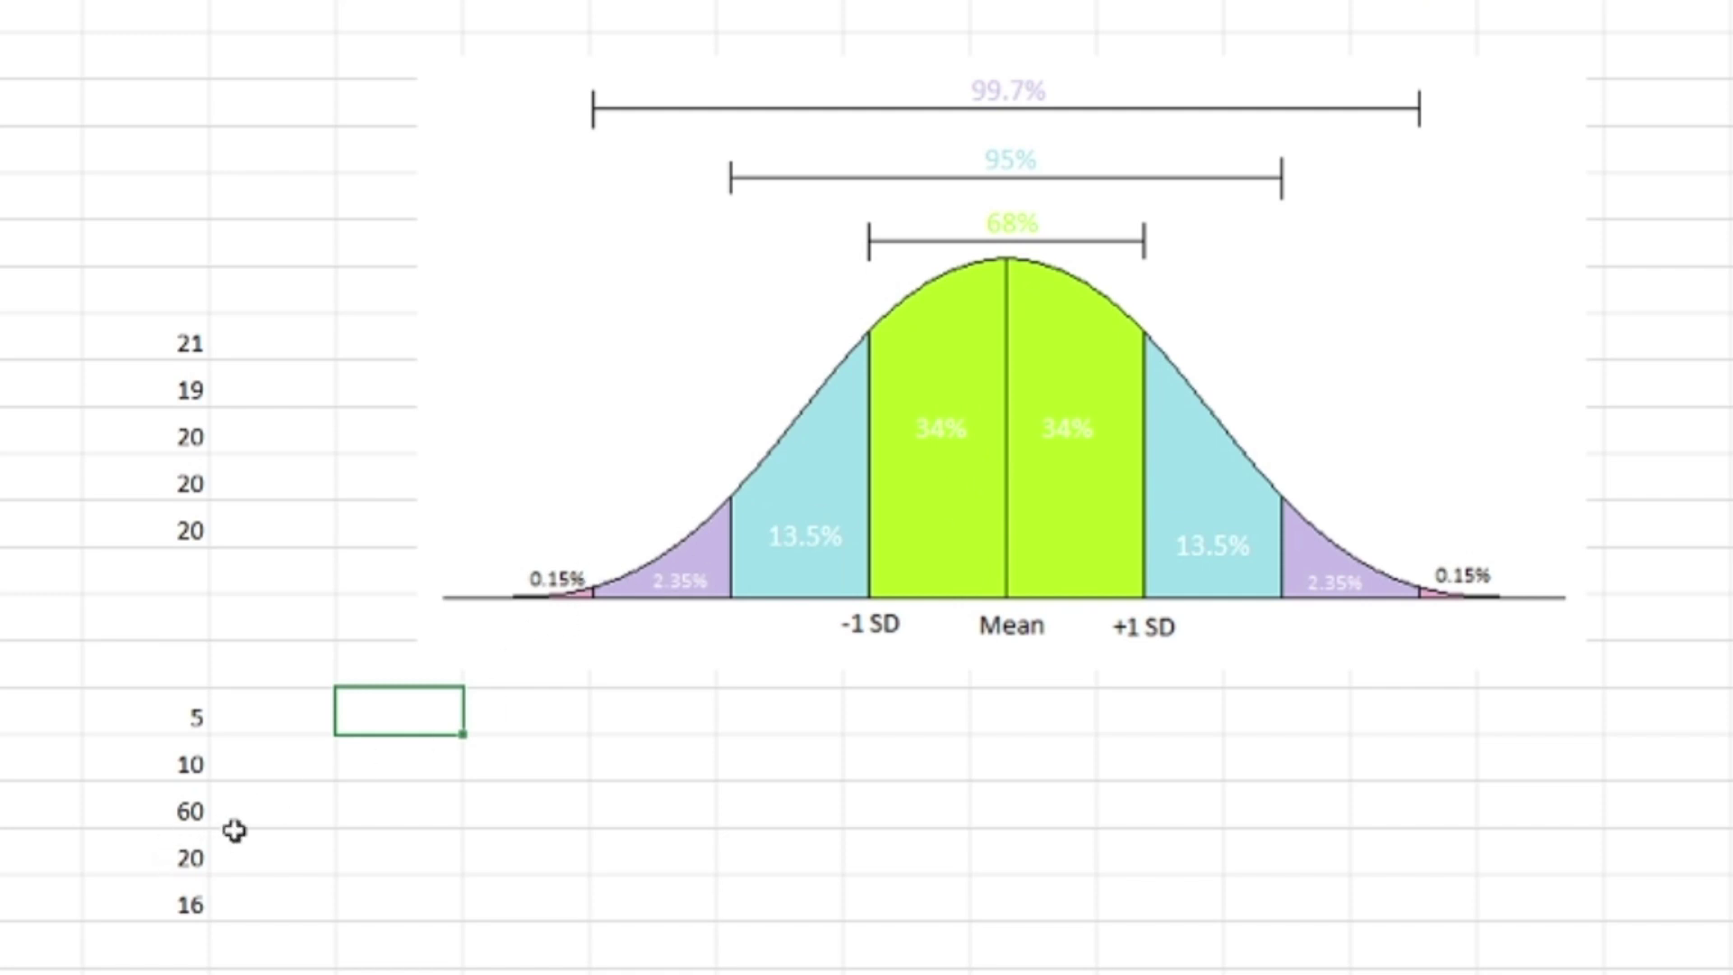
click(162, 813)
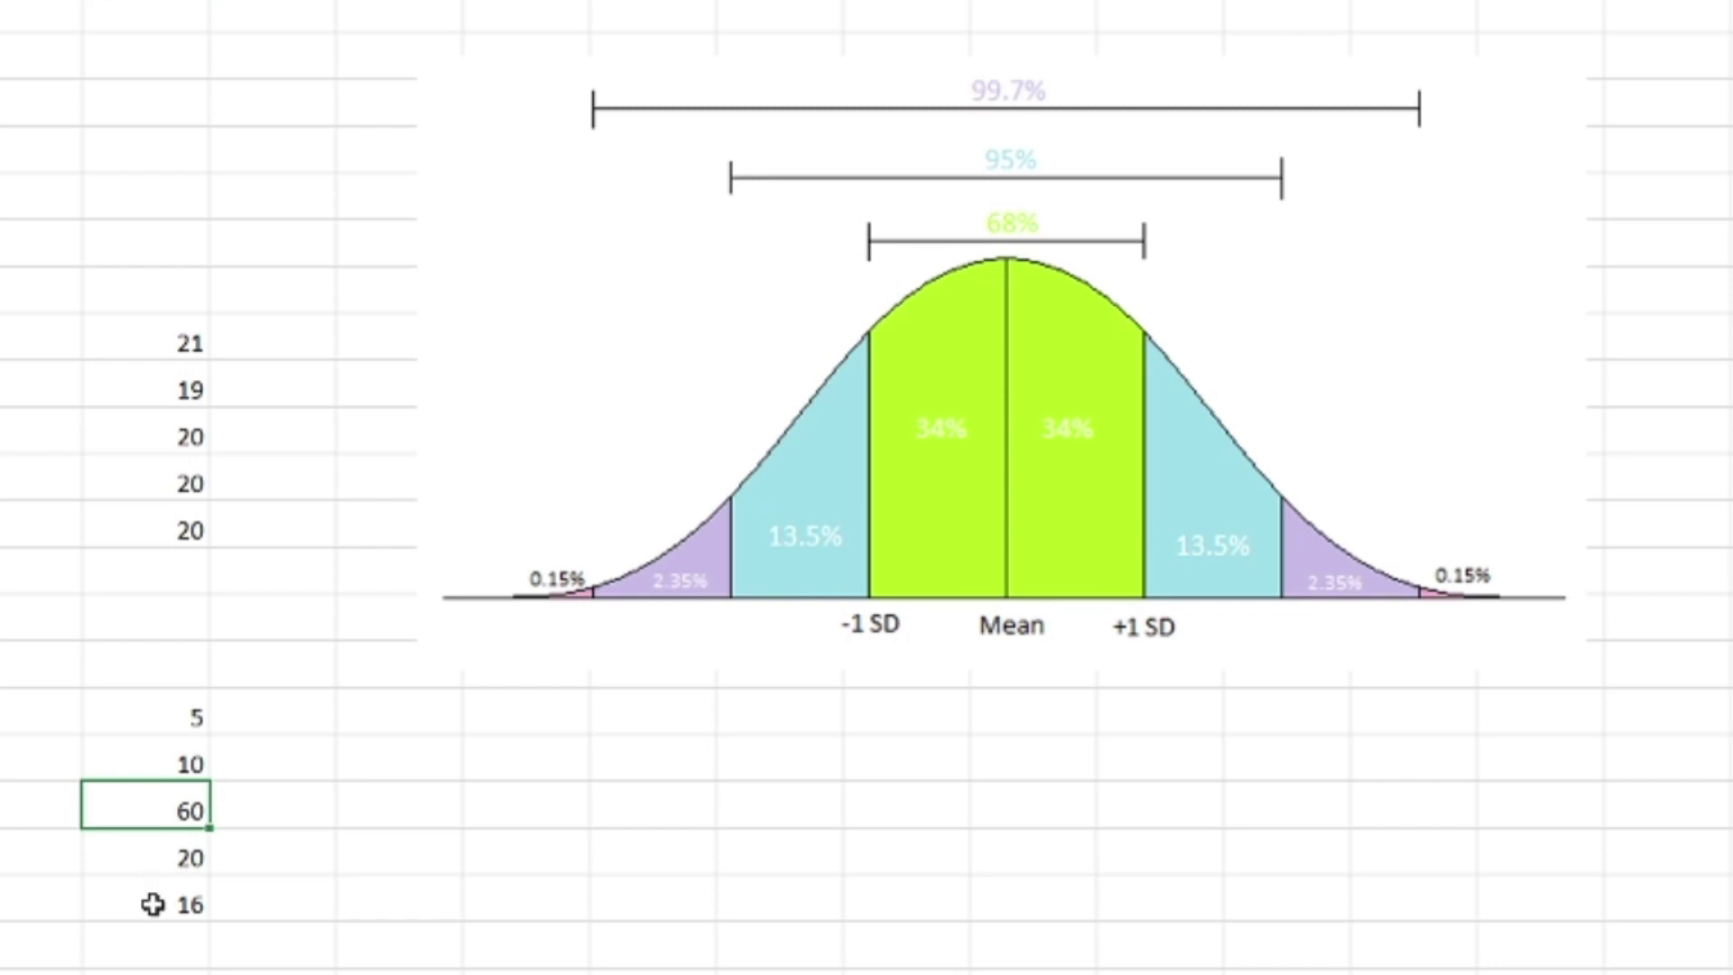
click(172, 720)
click(159, 810)
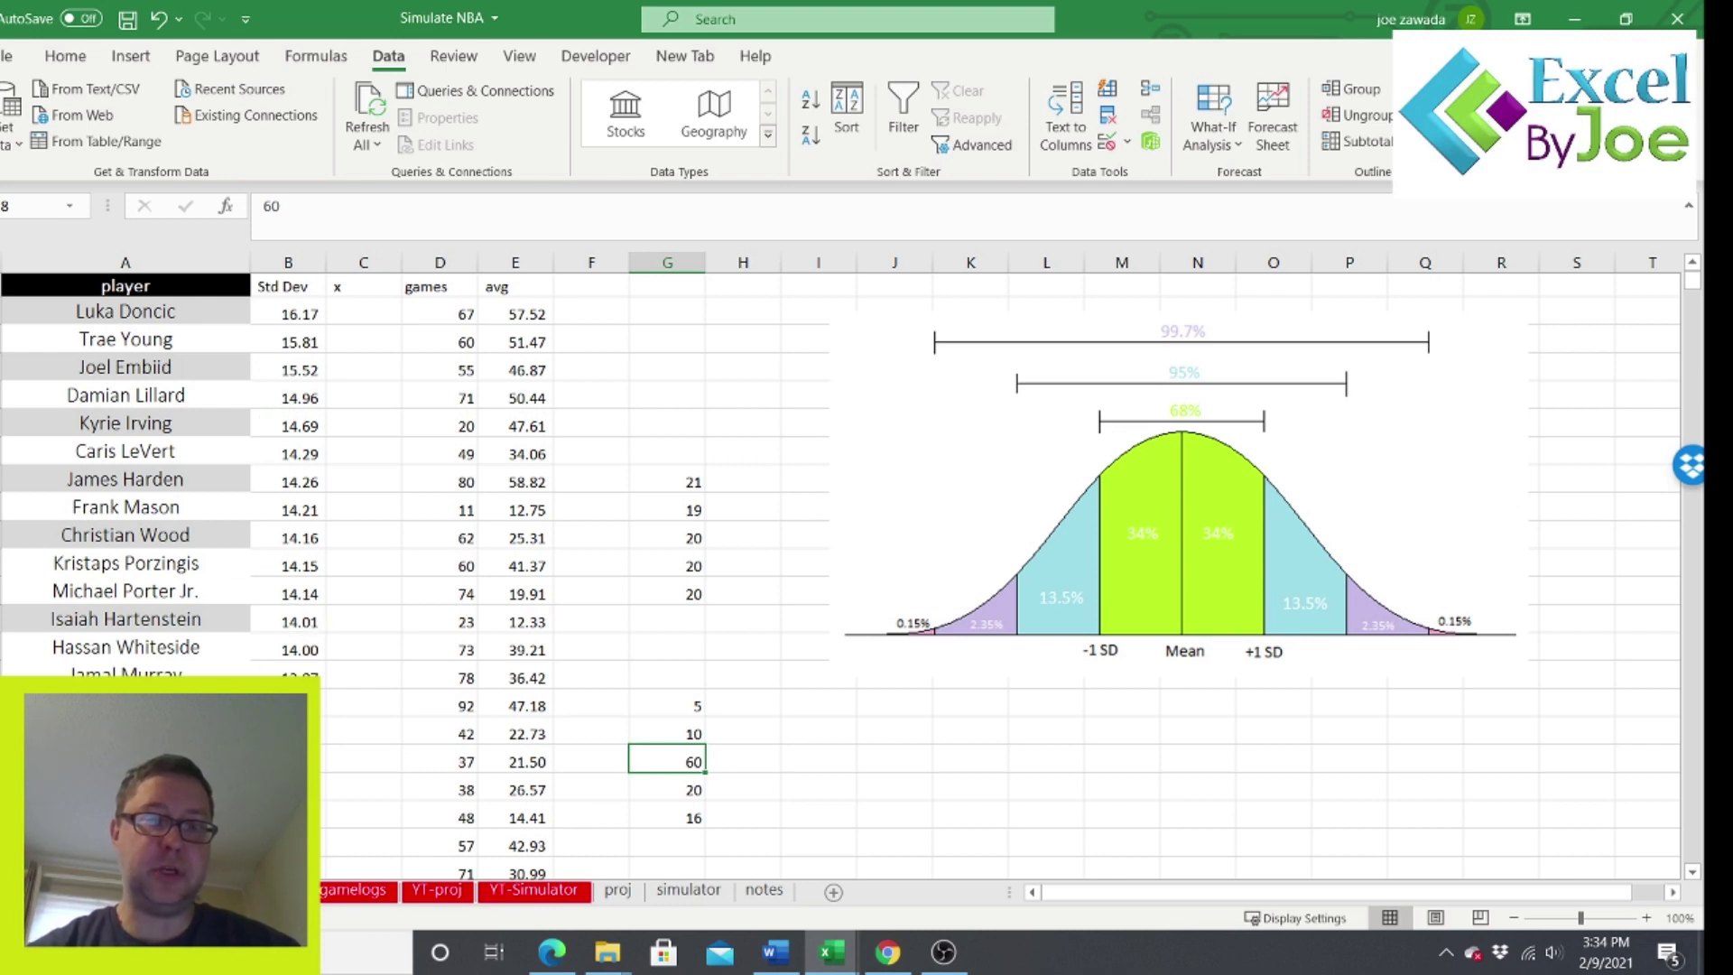
Open the gamelogs sheet and examine the game id, date, player id and player columns.
click(352, 891)
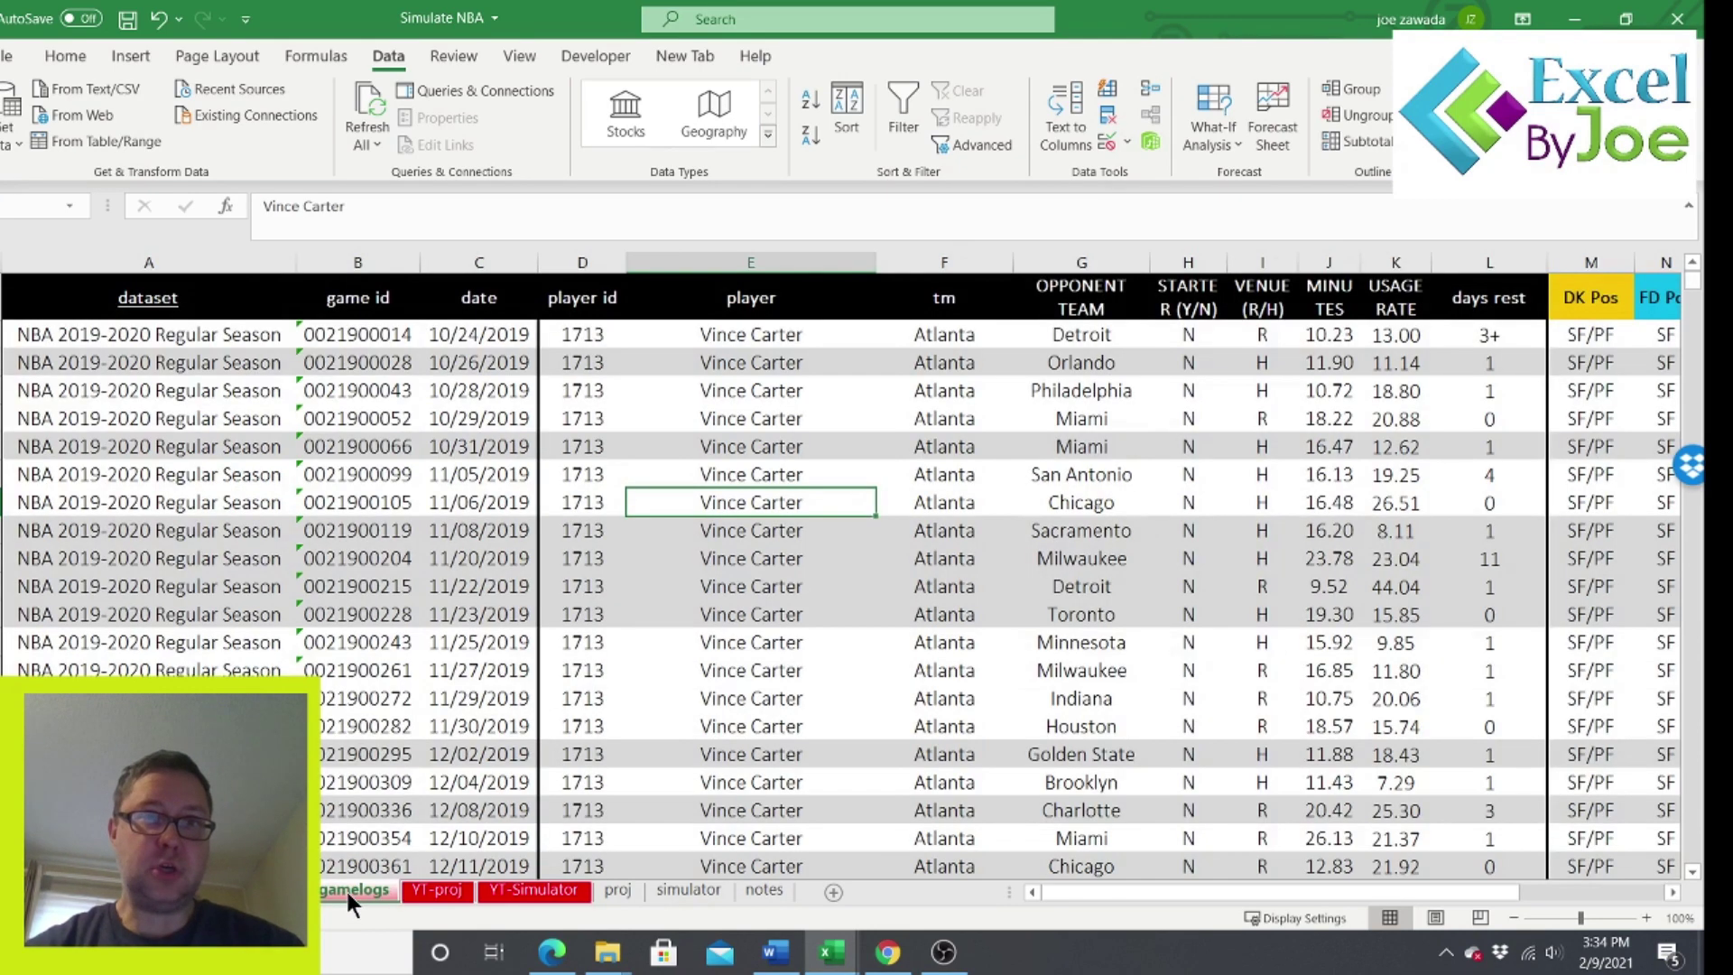
click(373, 471)
click(492, 472)
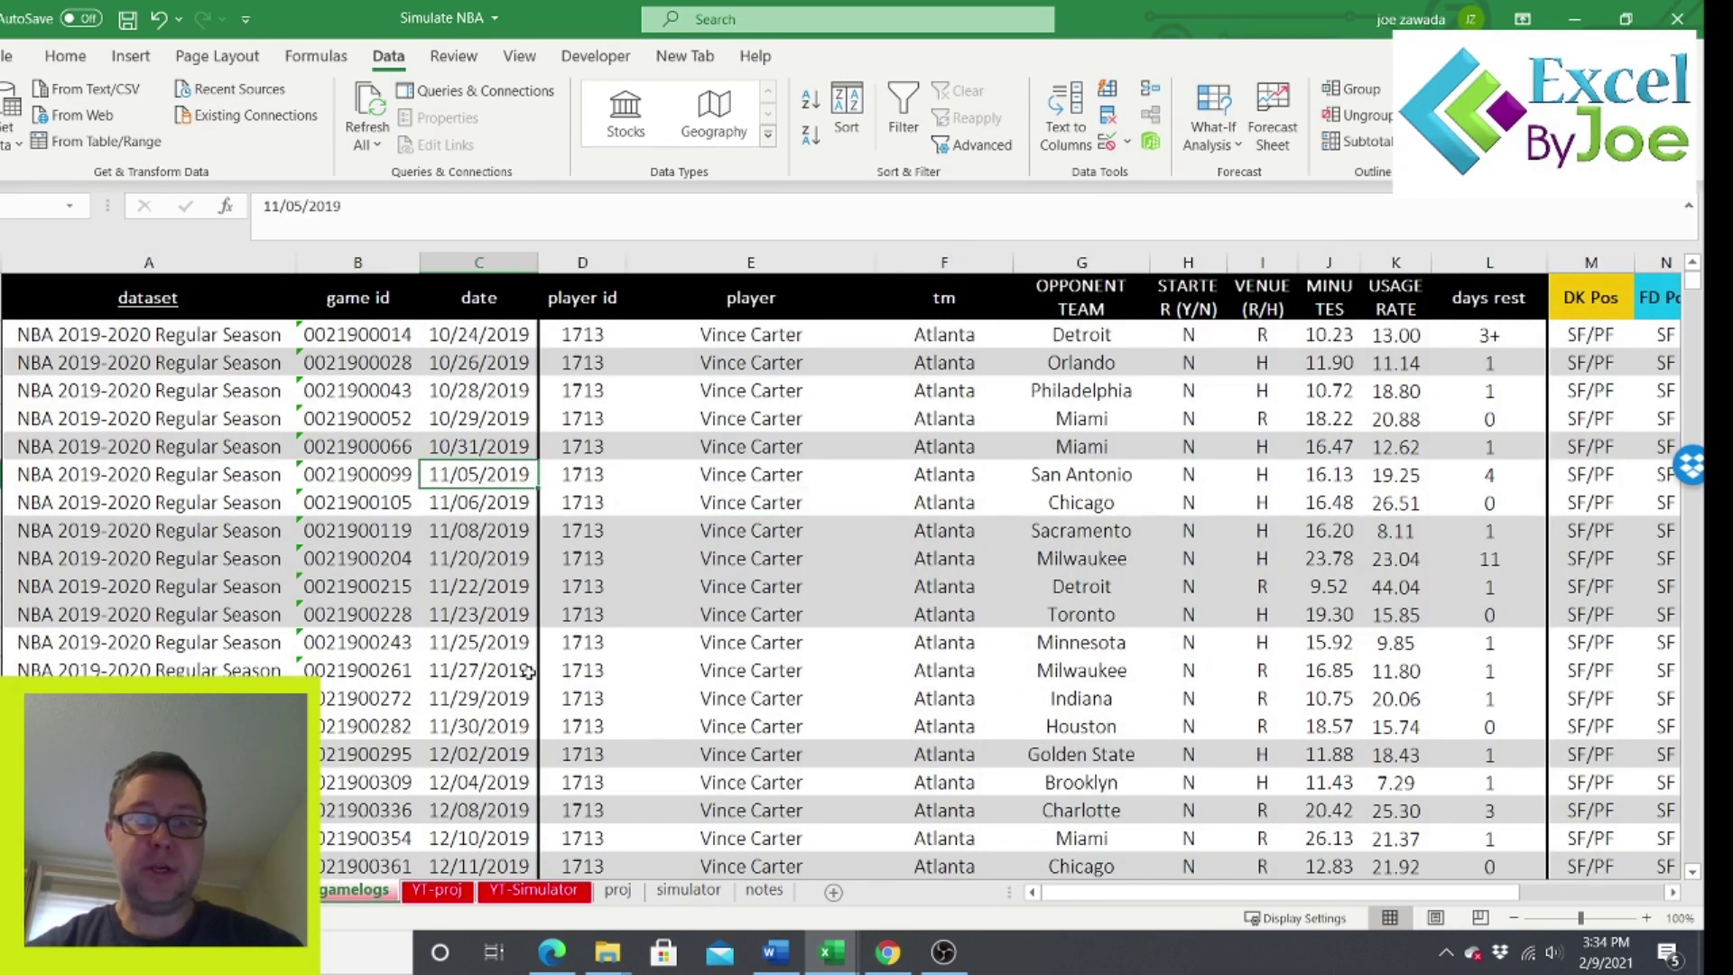
click(583, 648)
click(844, 766)
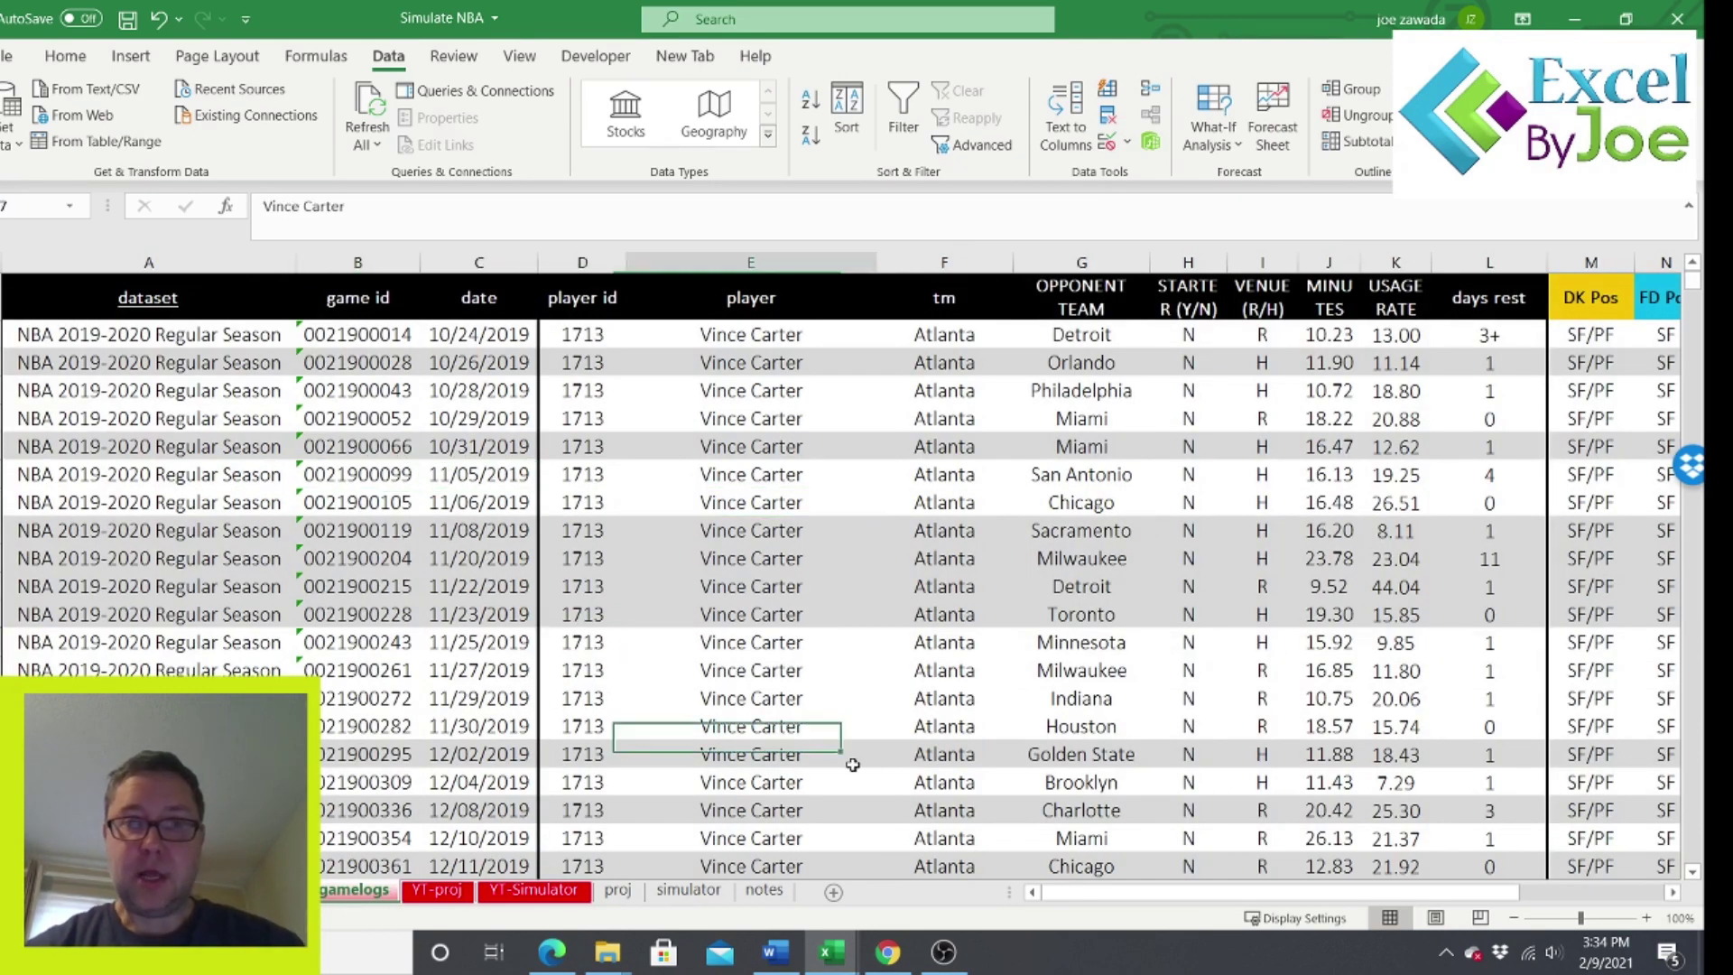
click(769, 648)
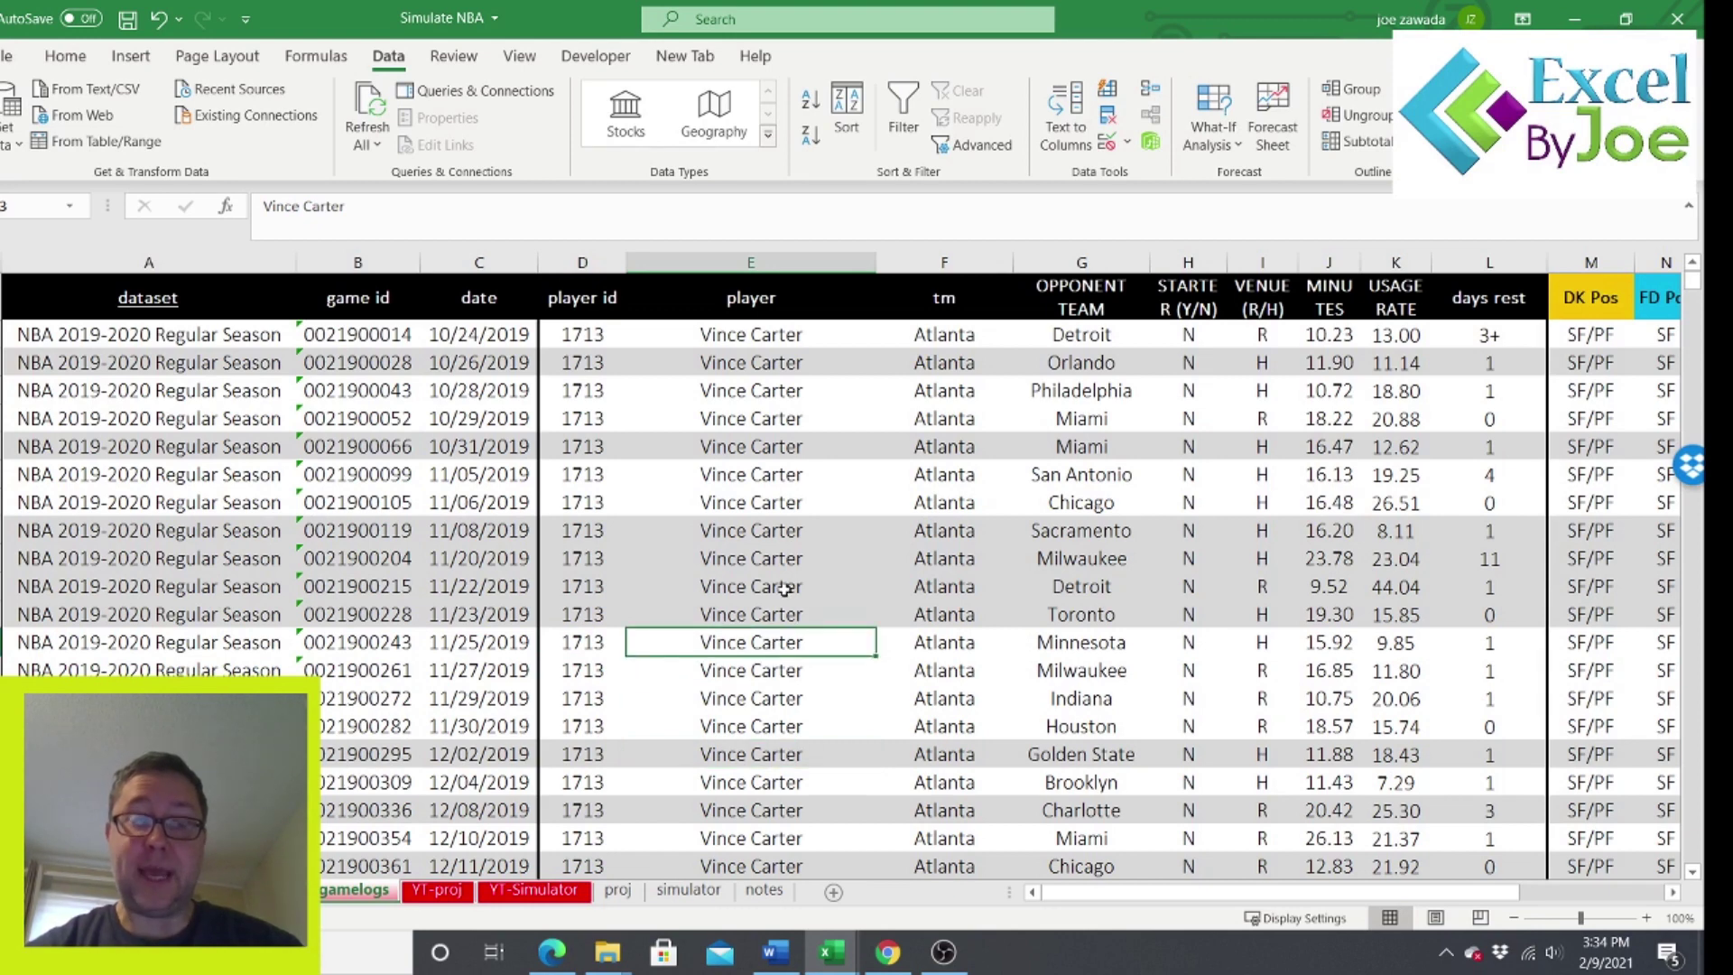
click(784, 588)
click(772, 510)
click(769, 538)
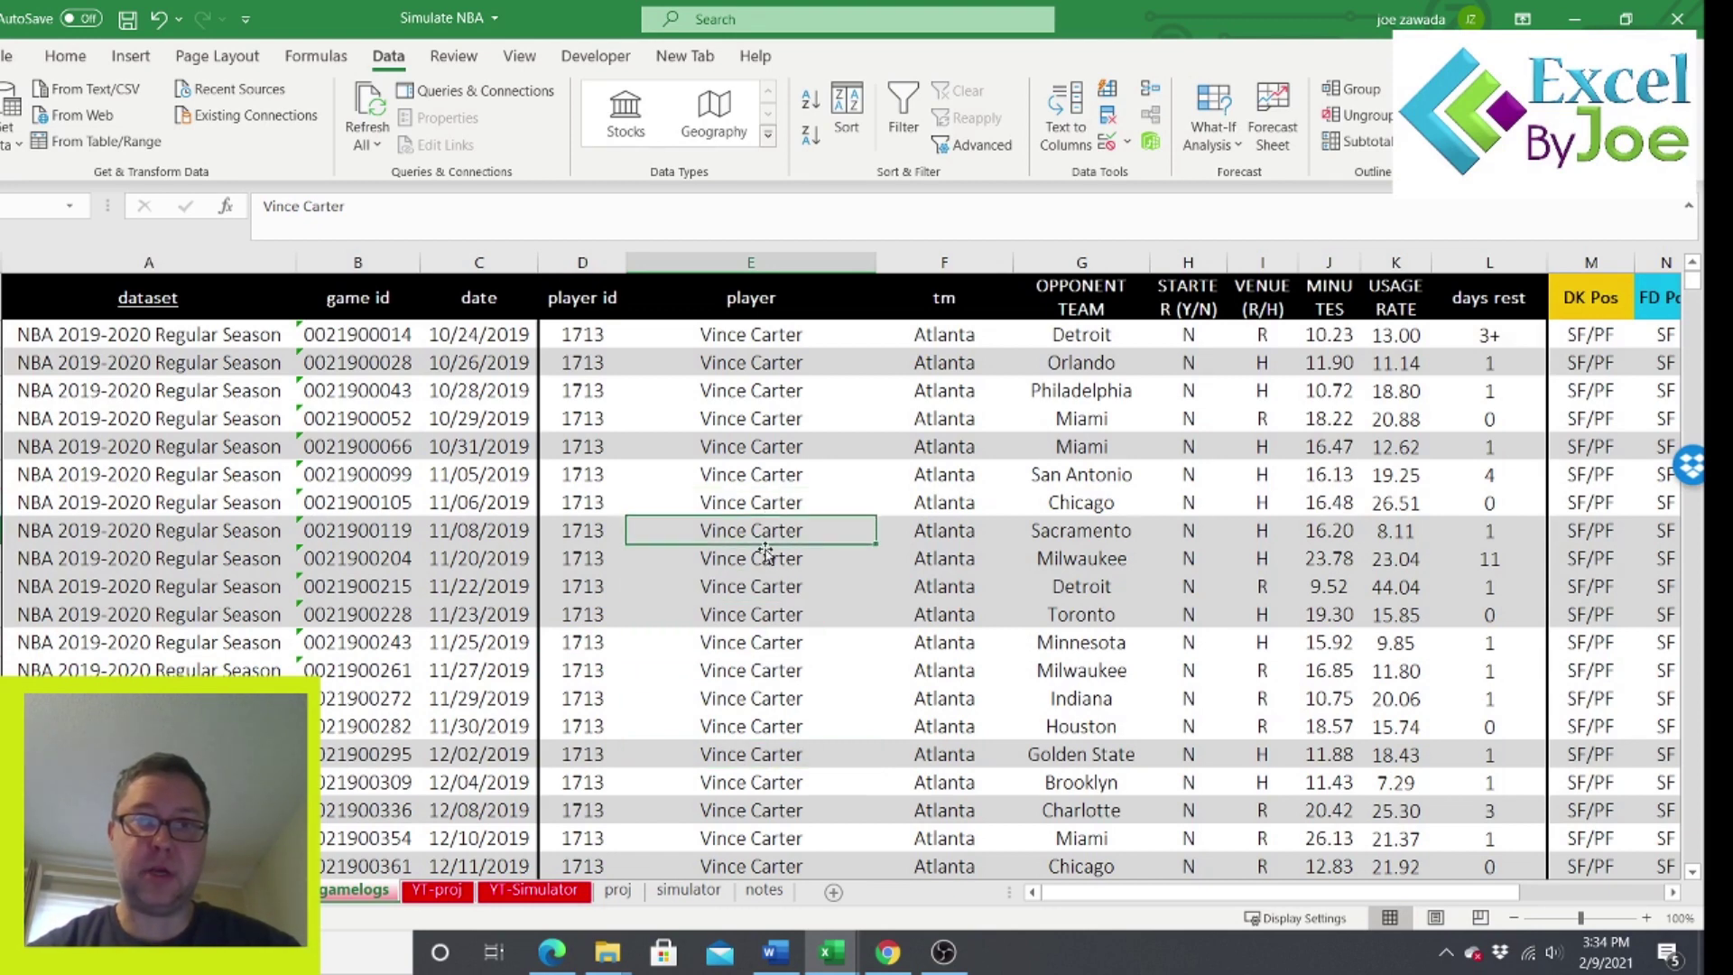
click(750, 615)
click(761, 528)
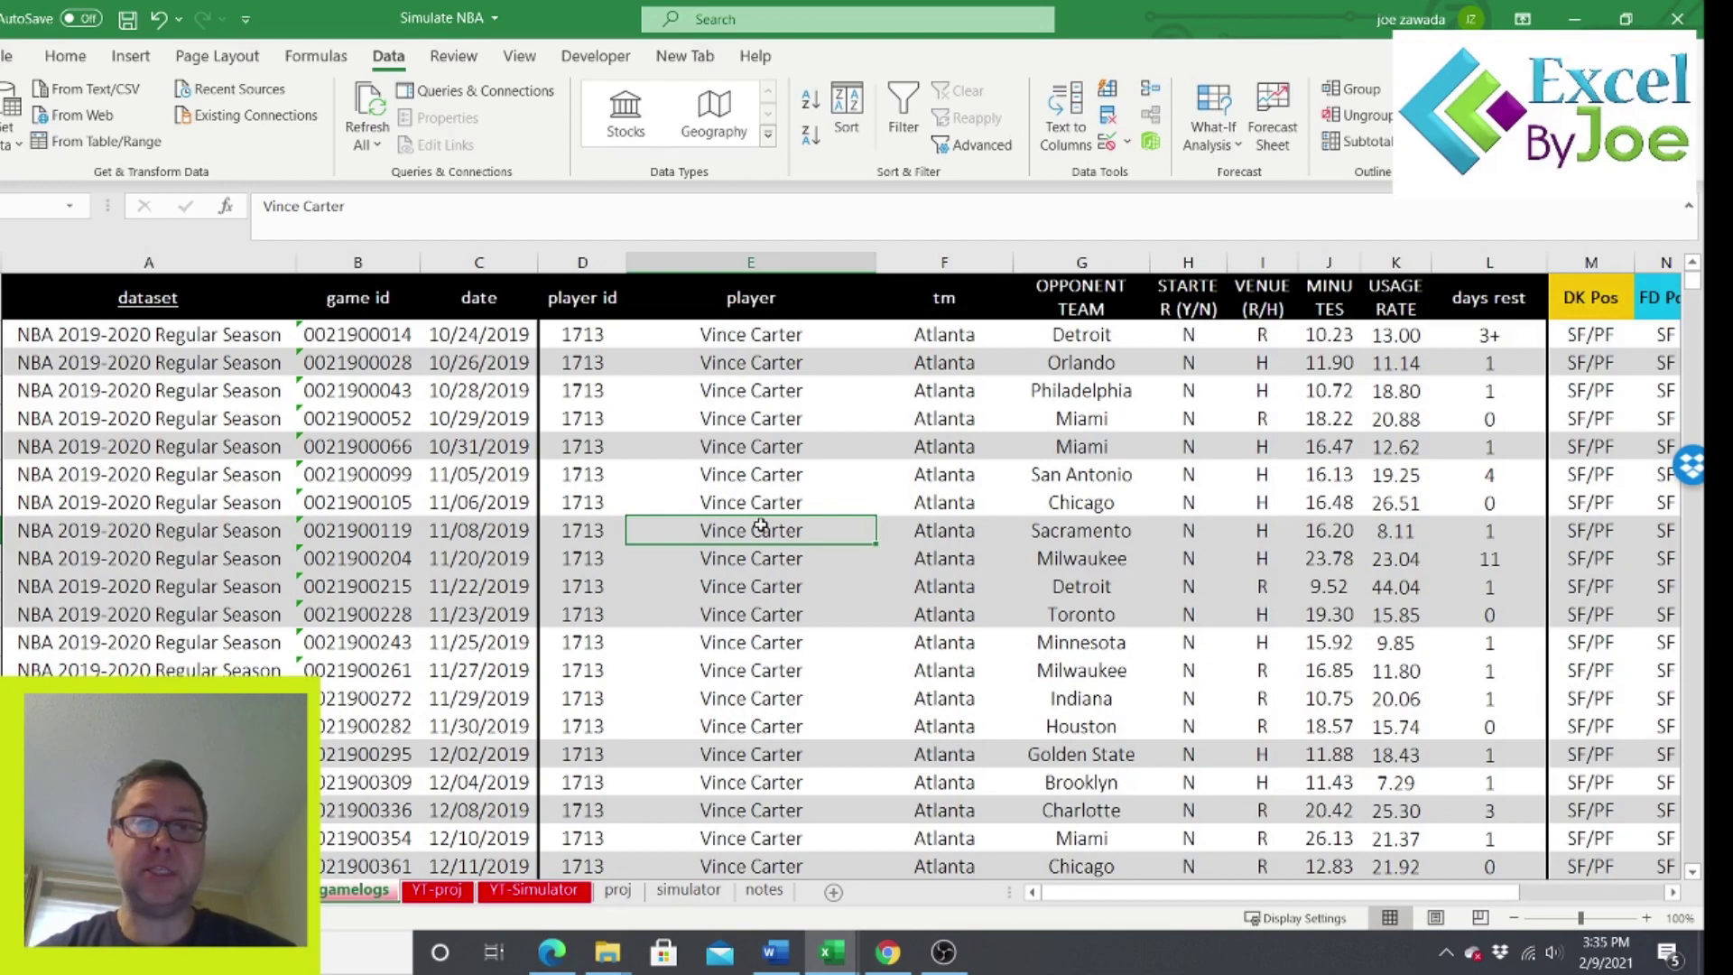
Examine the position, salary and fantasy points columns of the gamelogs sheet, especially DK pts.
drag(1141, 886, 1292, 910)
click(884, 559)
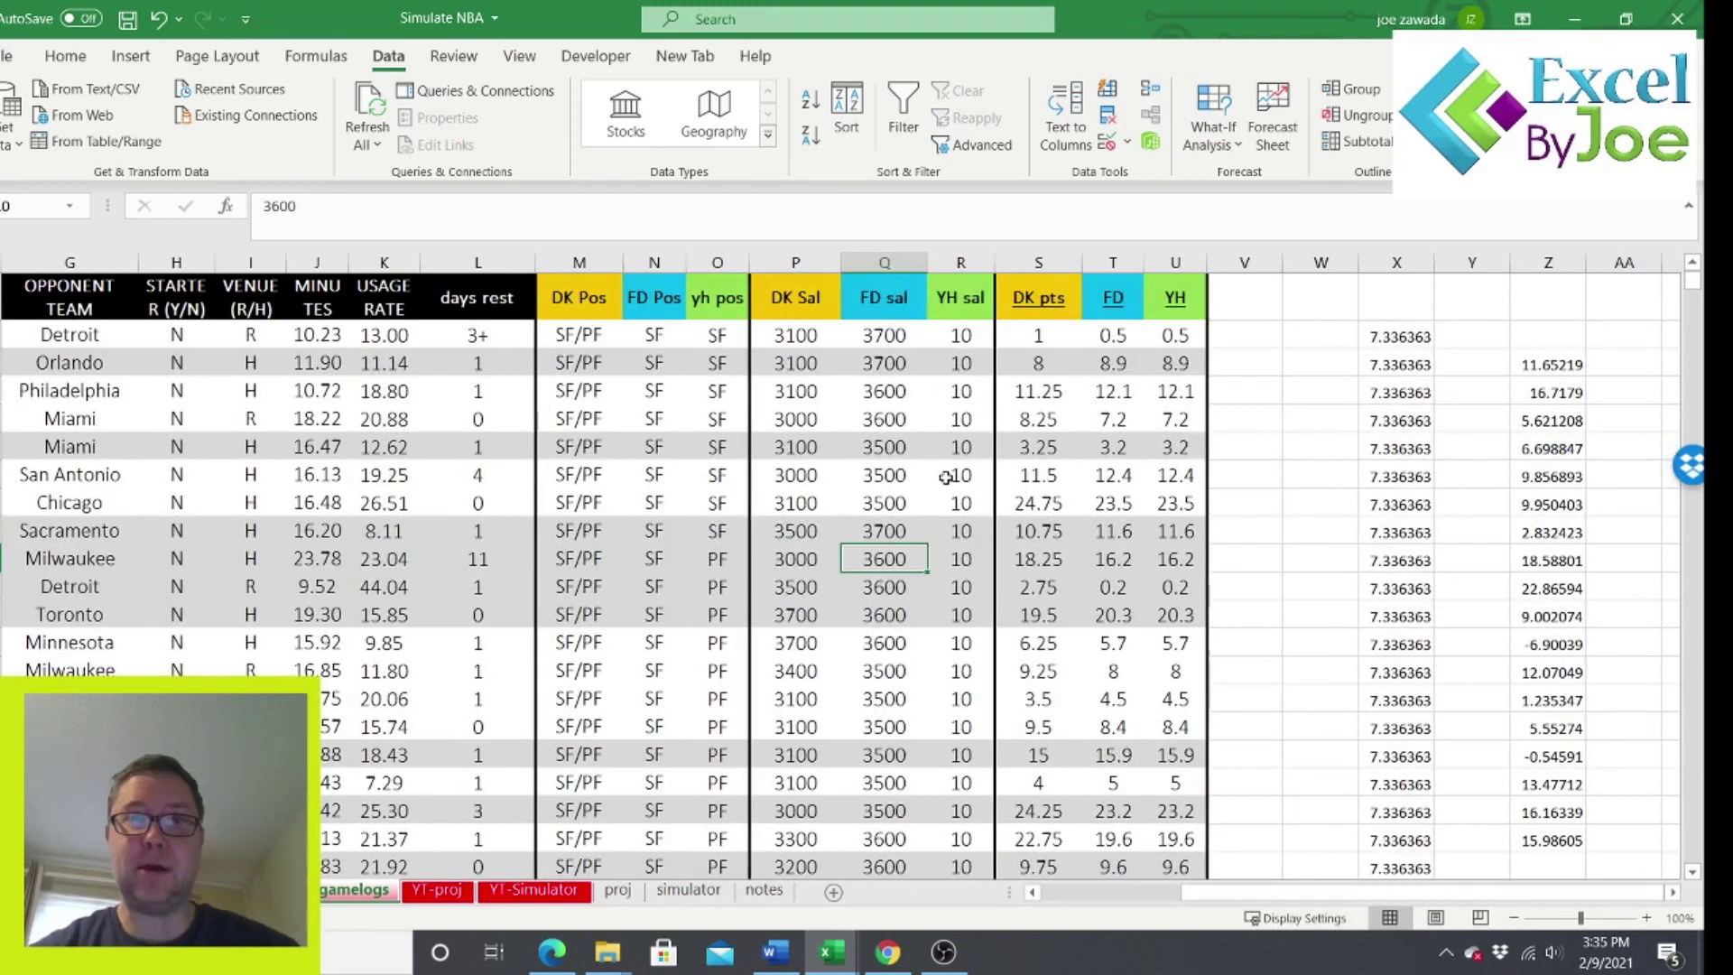
click(796, 363)
click(1048, 444)
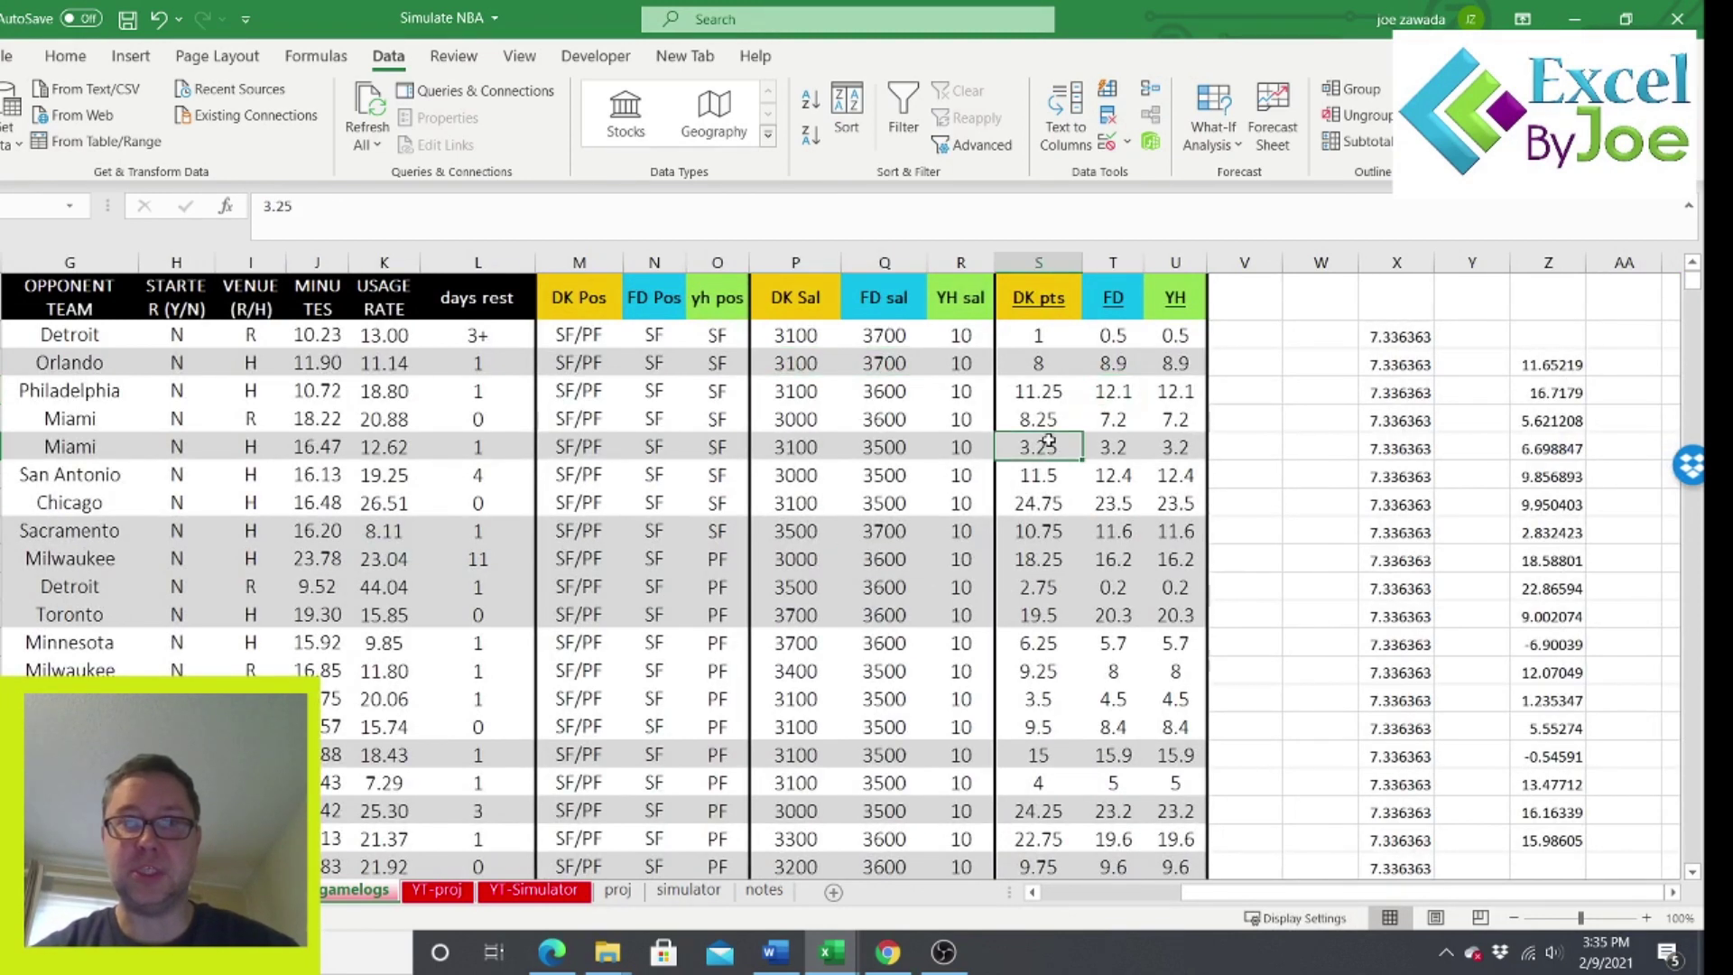
click(660, 534)
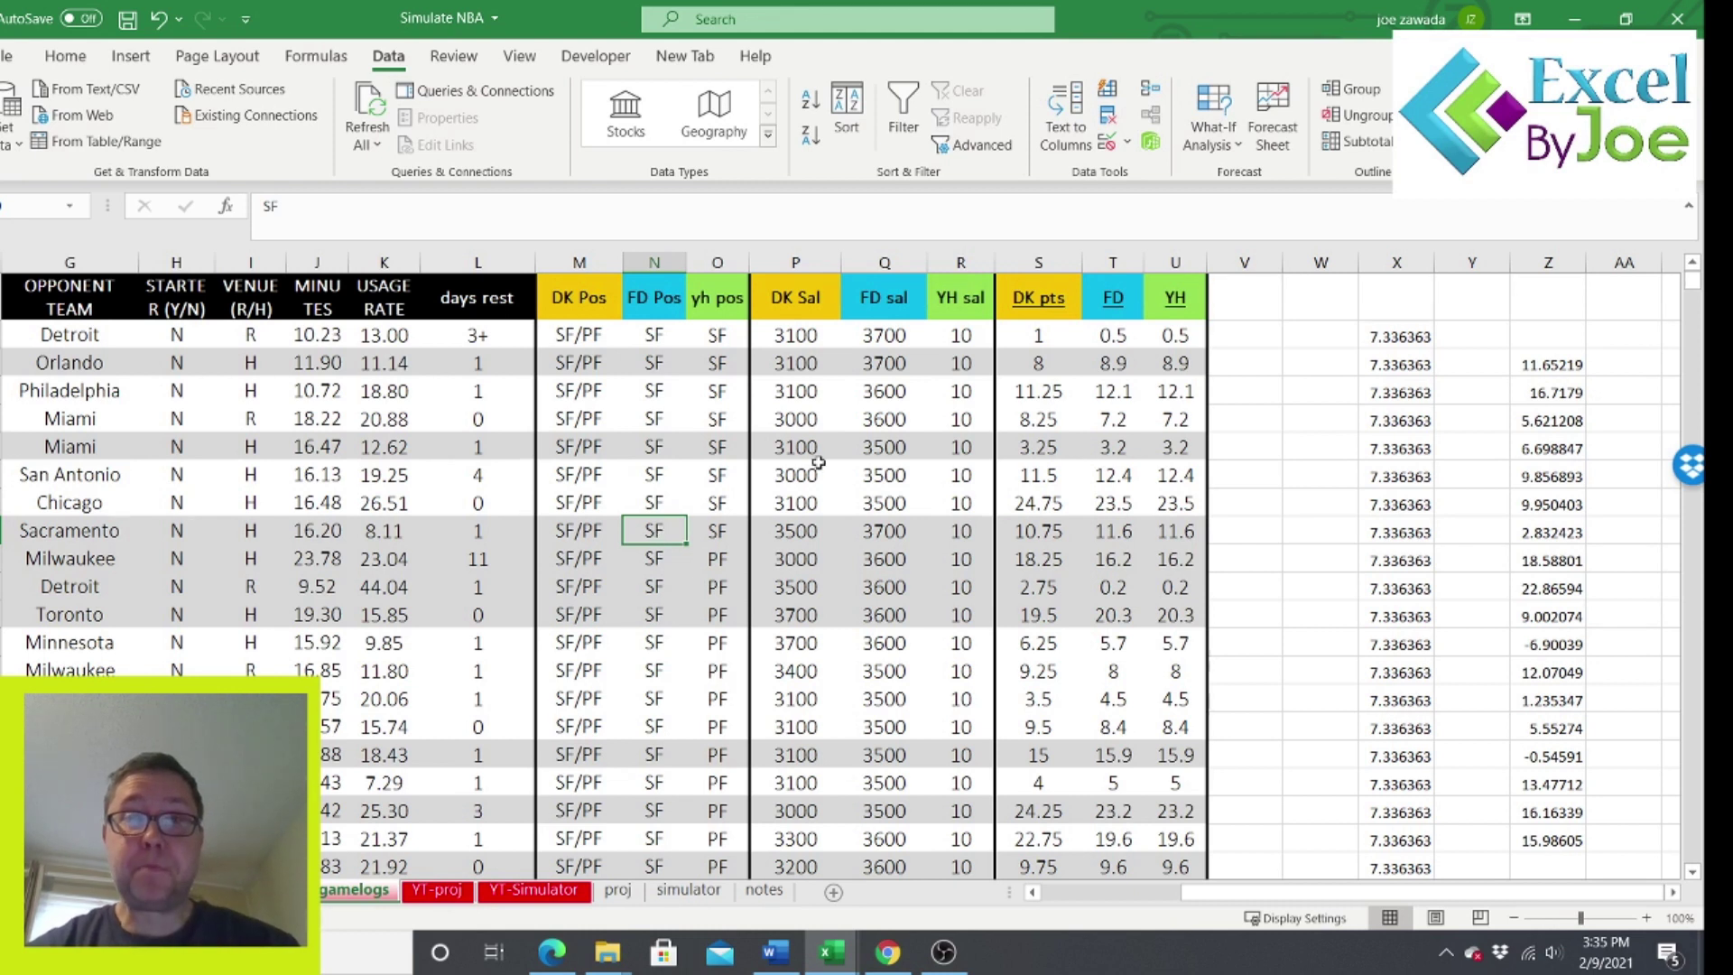
click(1038, 501)
click(1047, 420)
click(1054, 512)
click(1048, 565)
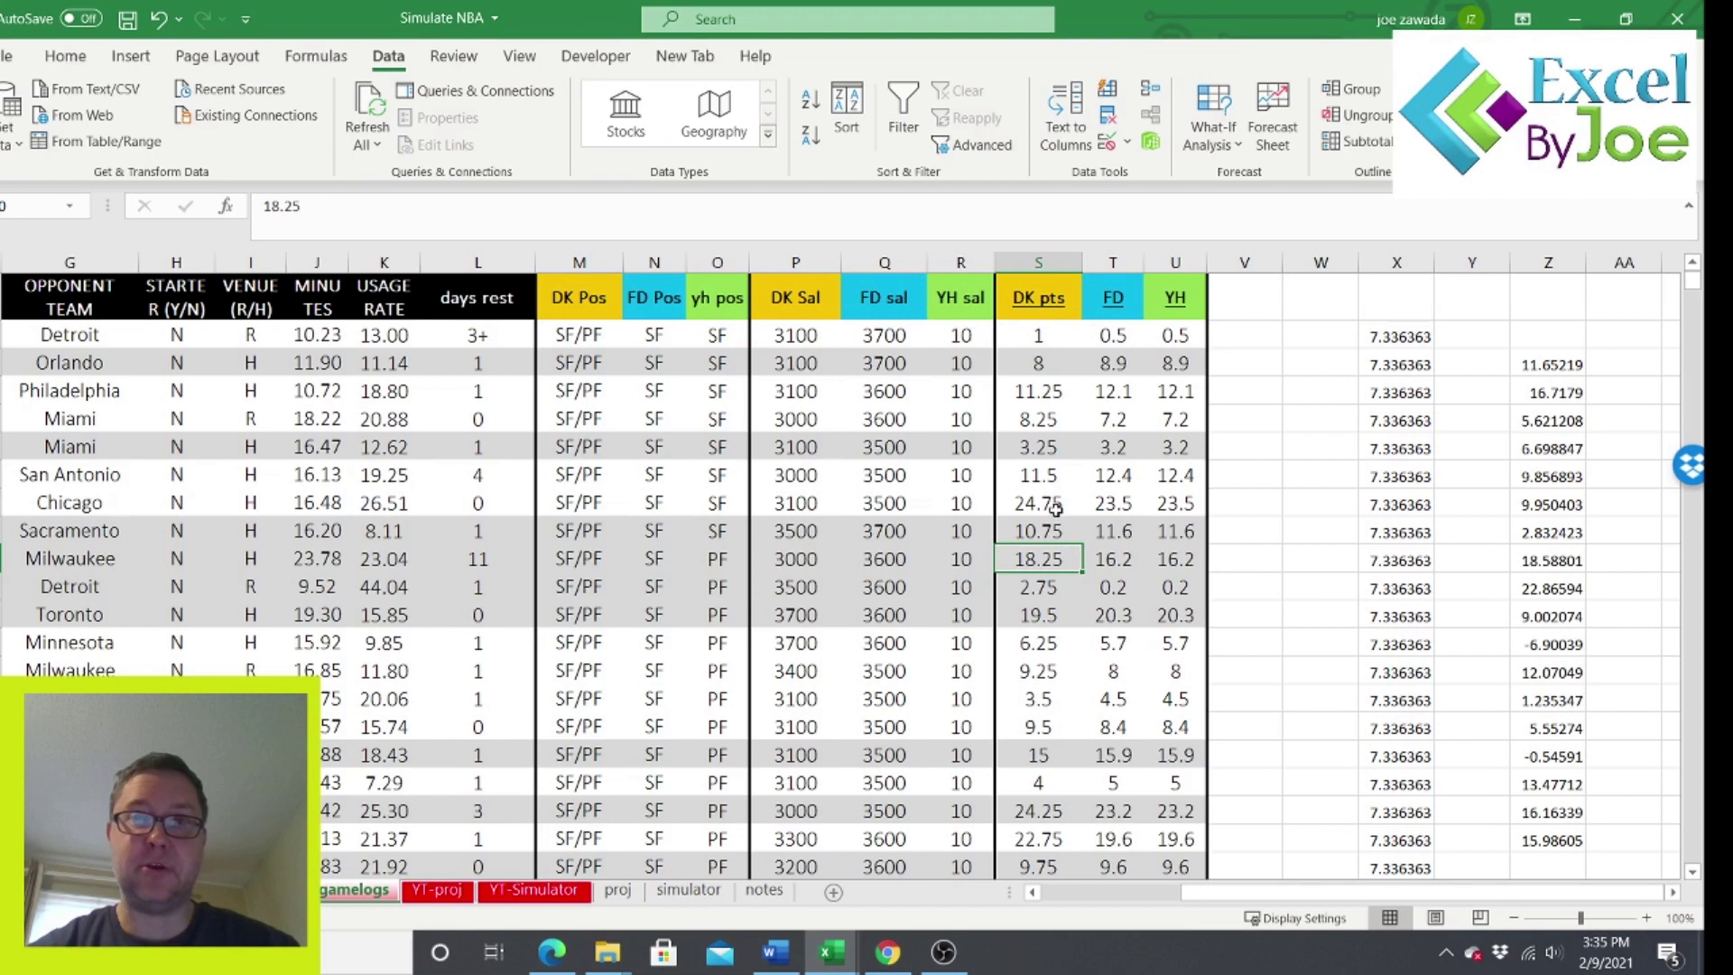
click(1049, 533)
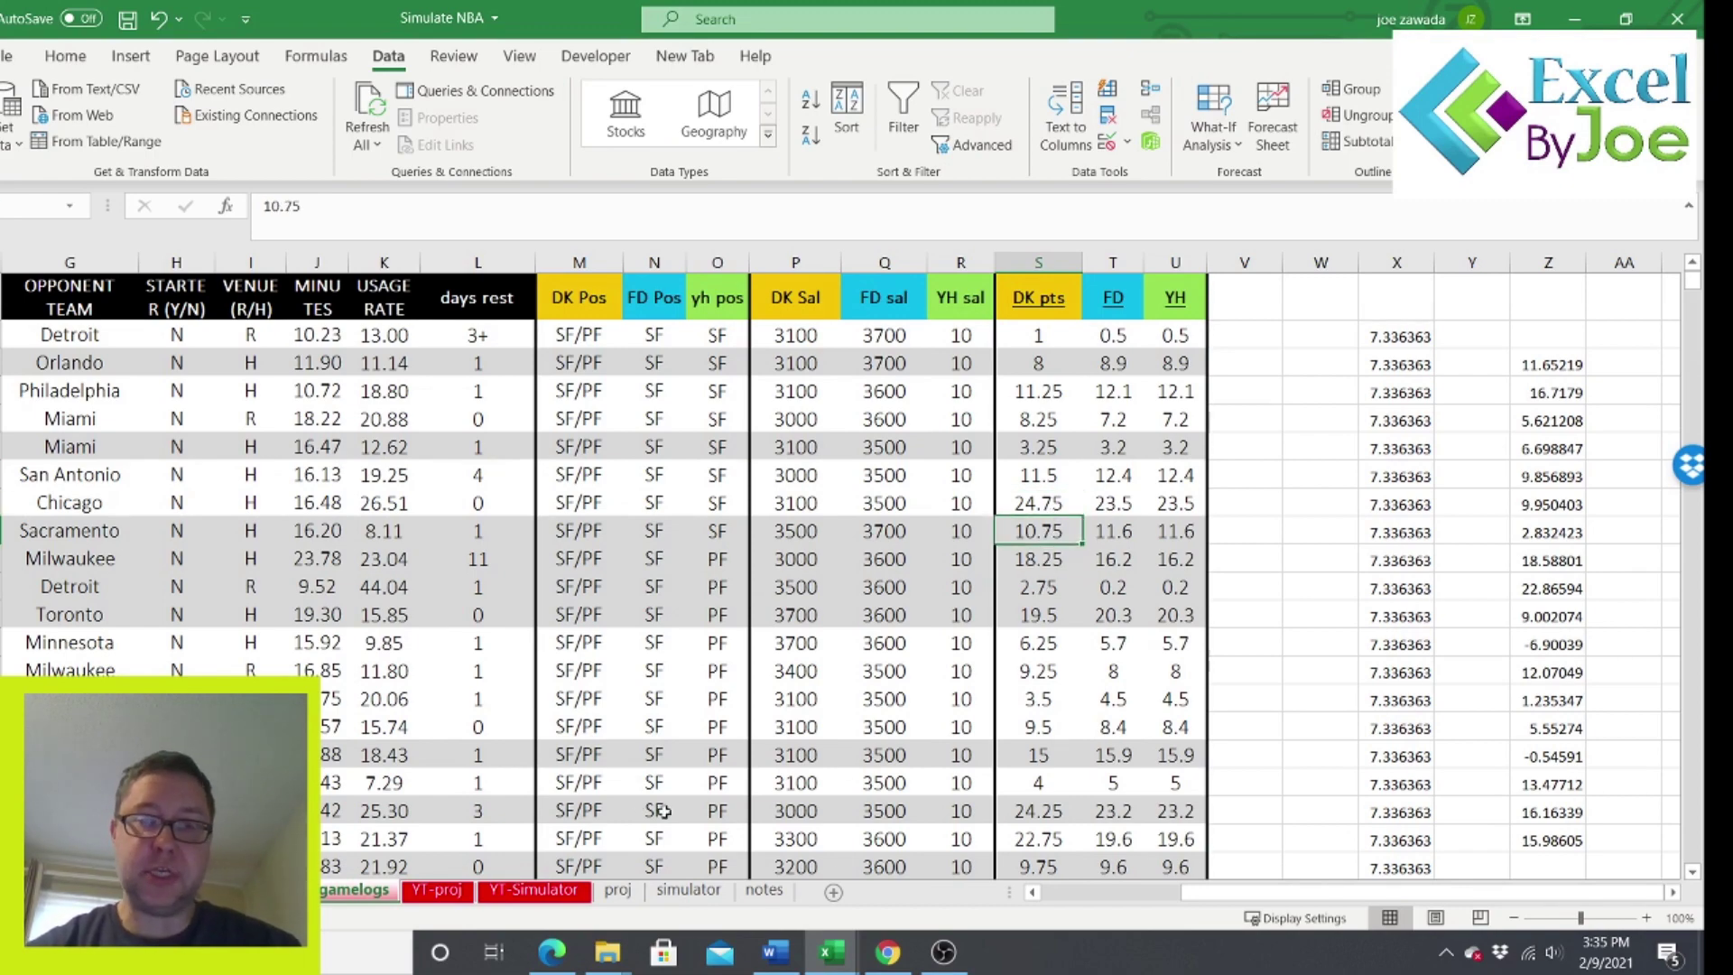
Return to the player column in gamelogs, and open the sheet with Luka Doncic's games to review his rows.
scroll(1082, 895, left, 3)
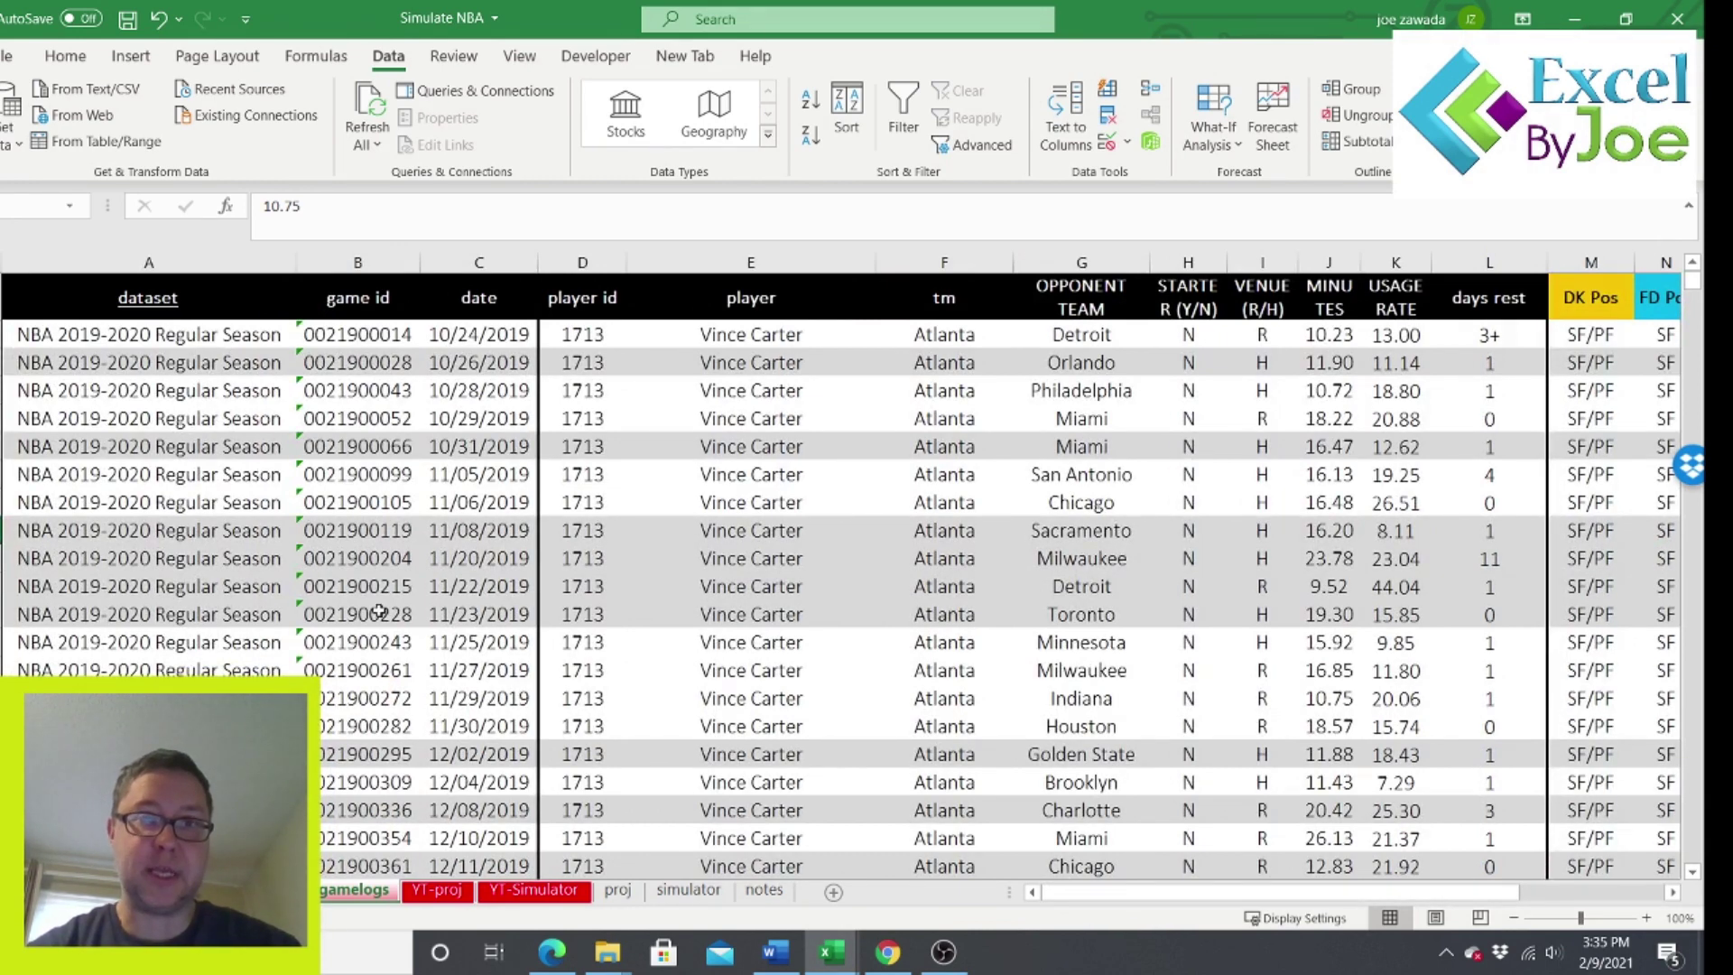
click(754, 307)
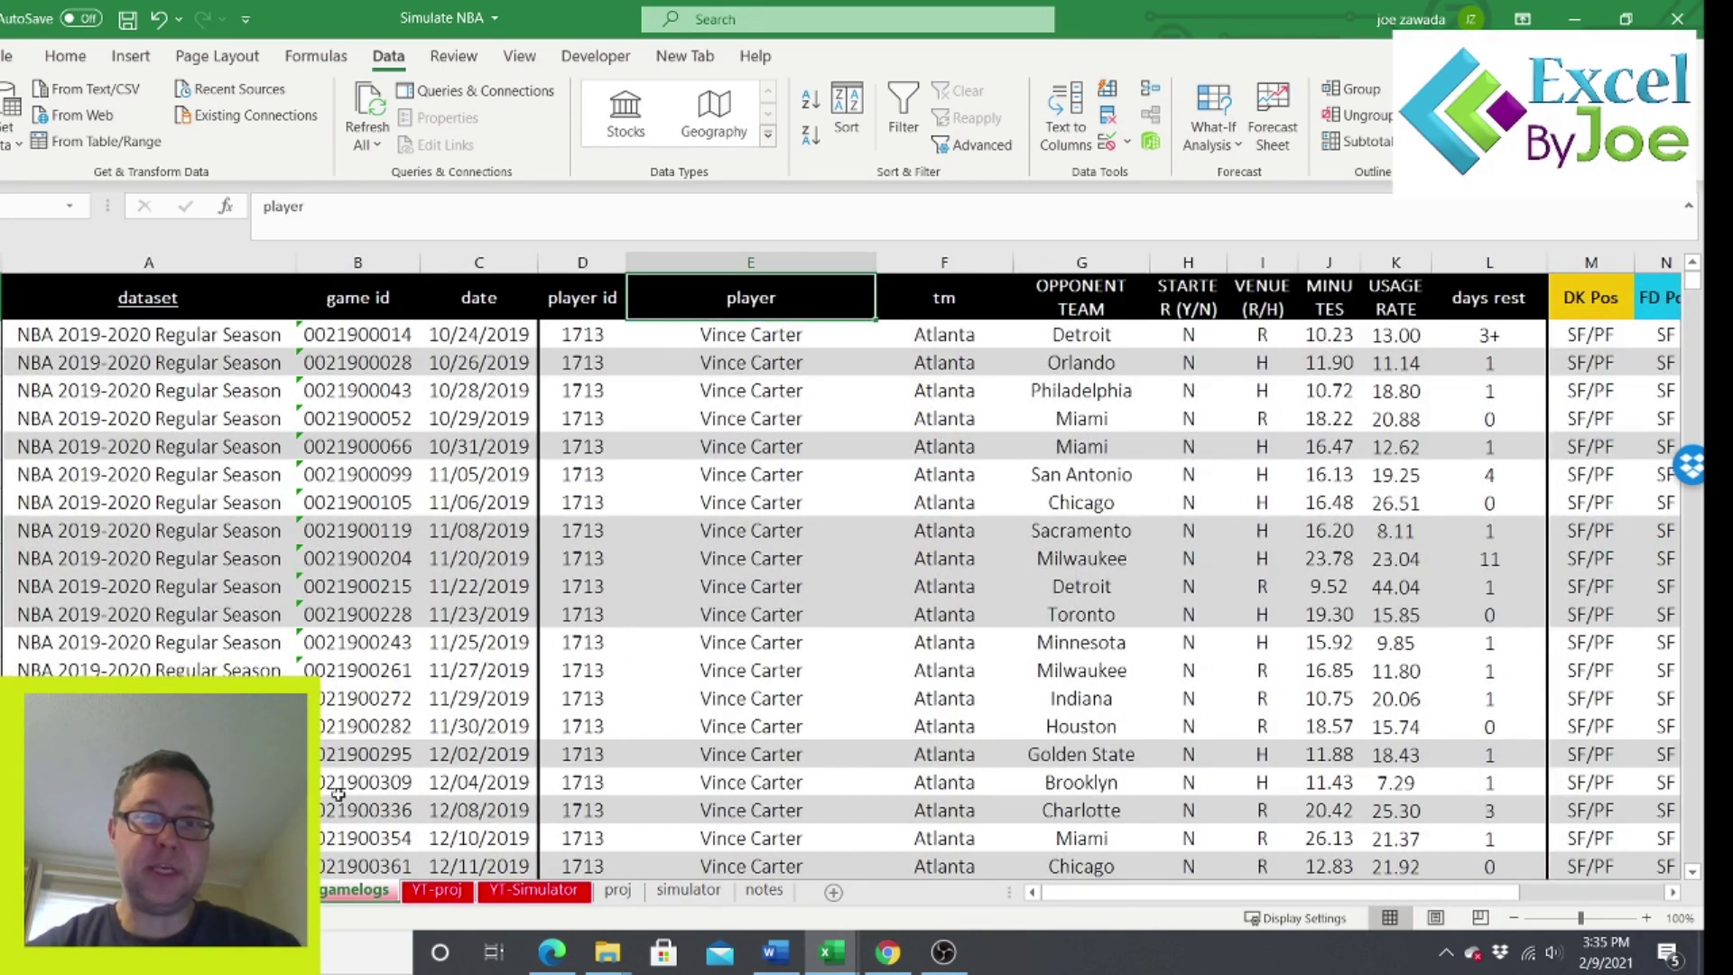
click(271, 891)
click(174, 454)
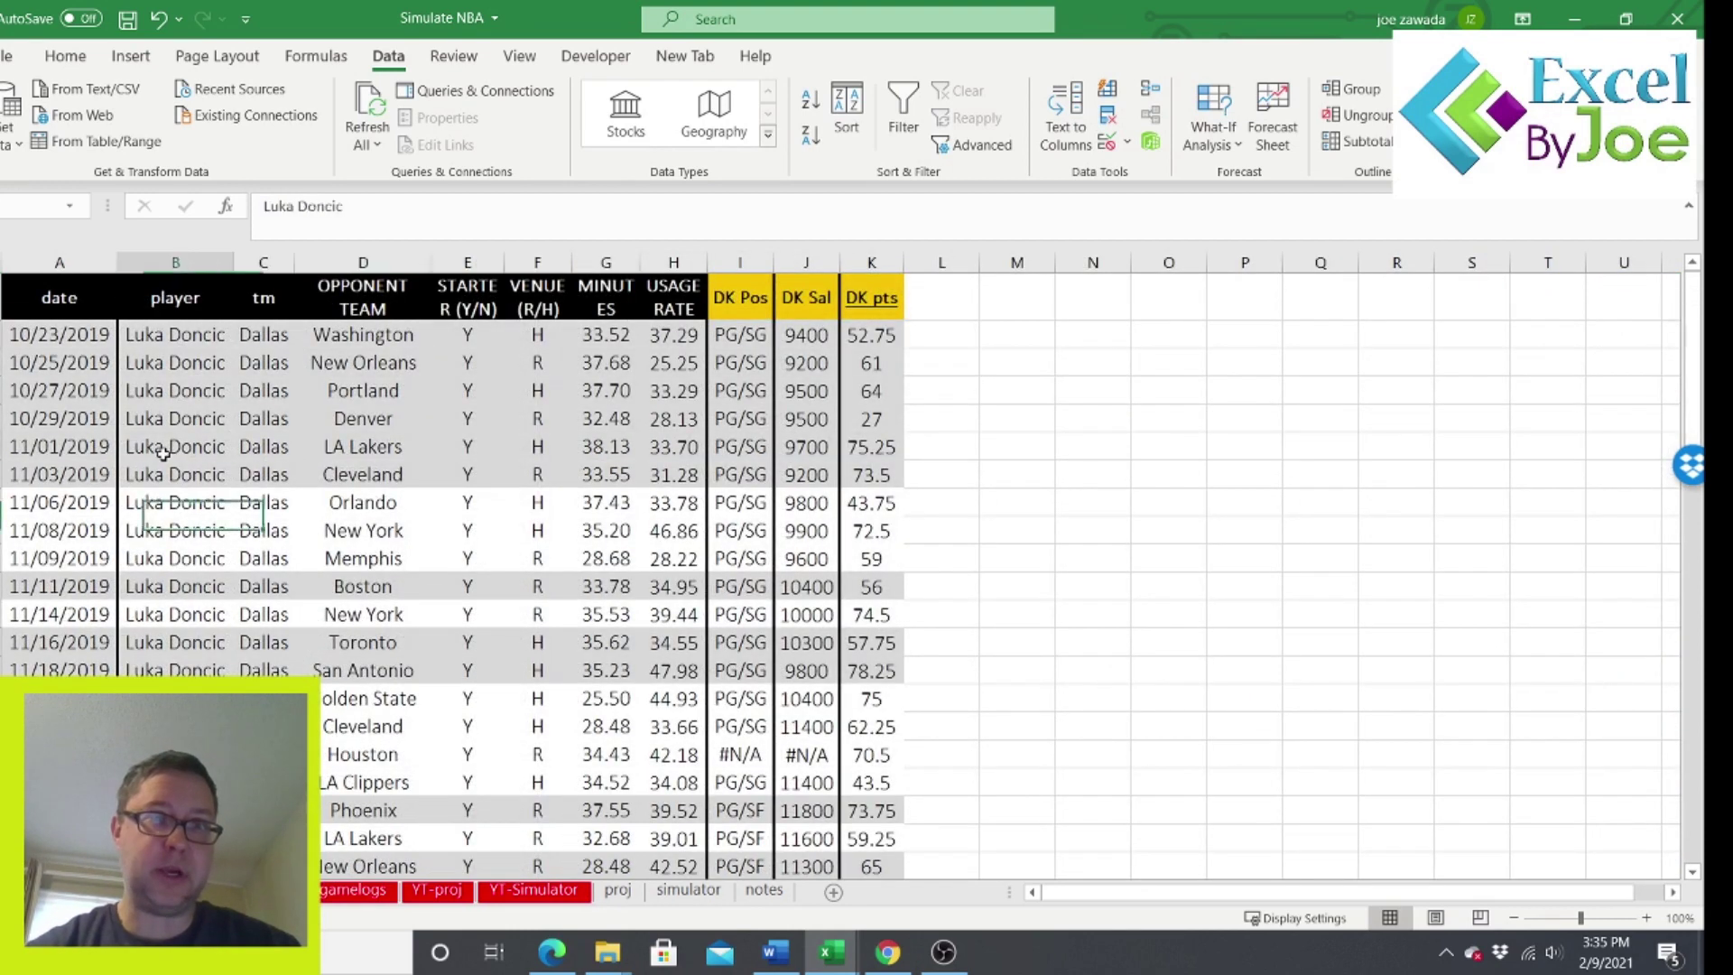
click(159, 340)
click(159, 453)
click(154, 604)
click(158, 726)
key(Left)
key(Right)
key(Left)
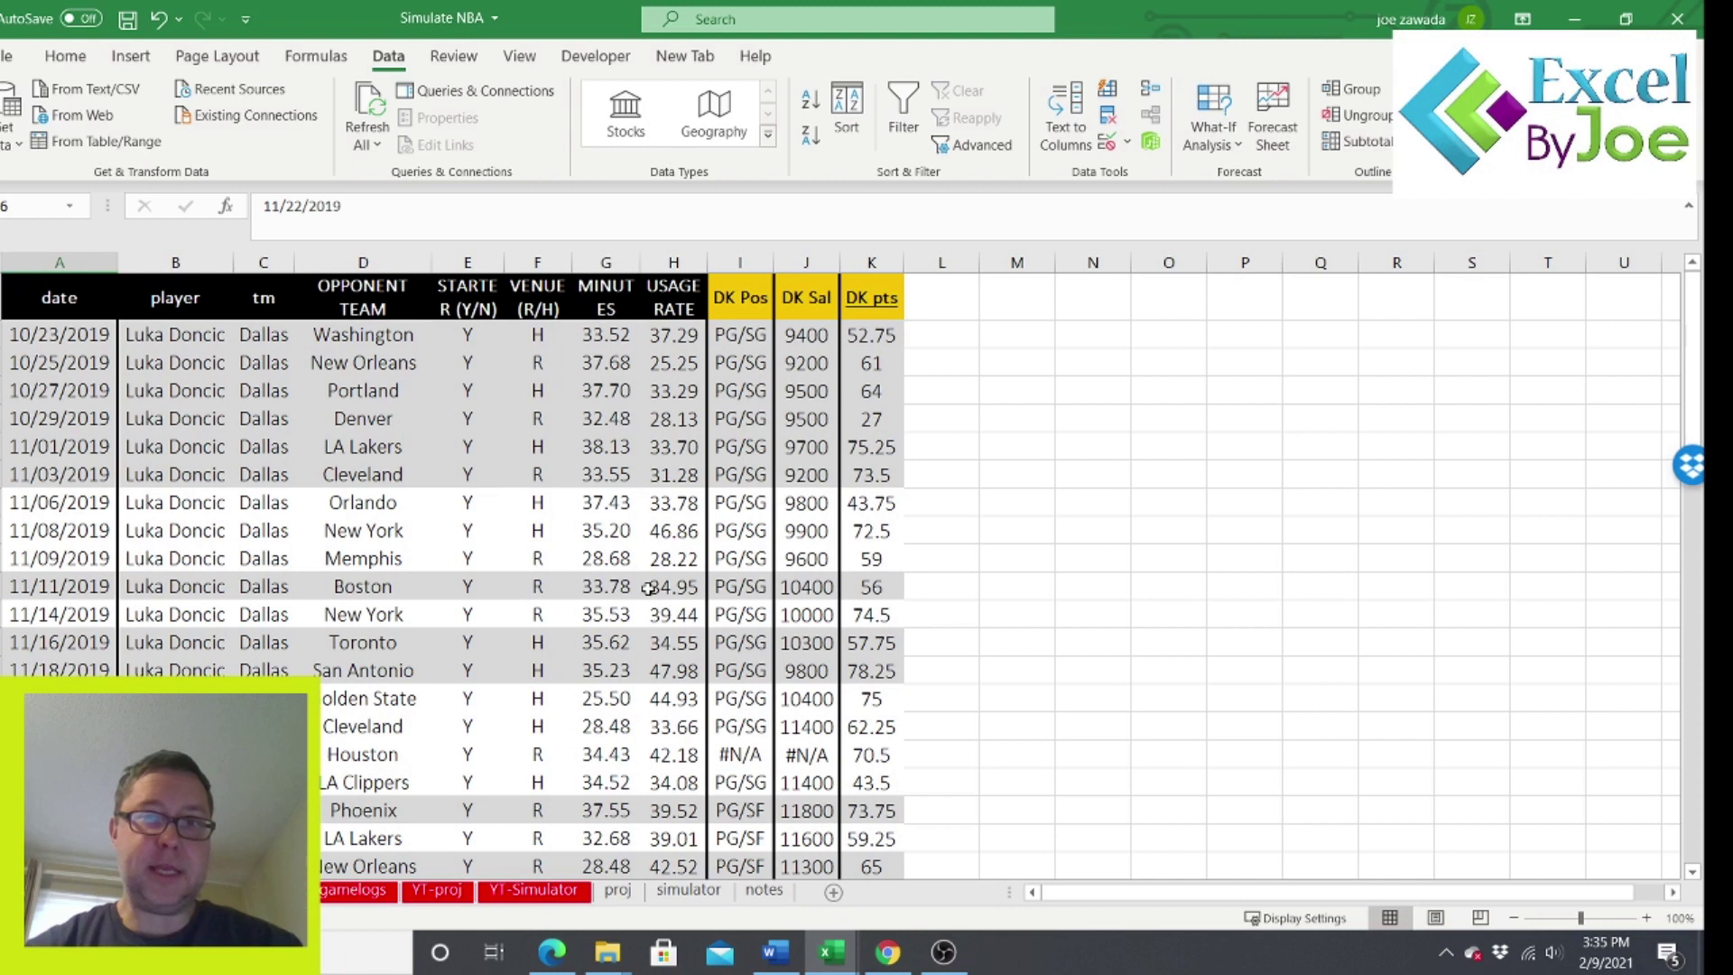
Select the whole DK pts column to read its average, and compare individual game scores with it.
click(872, 419)
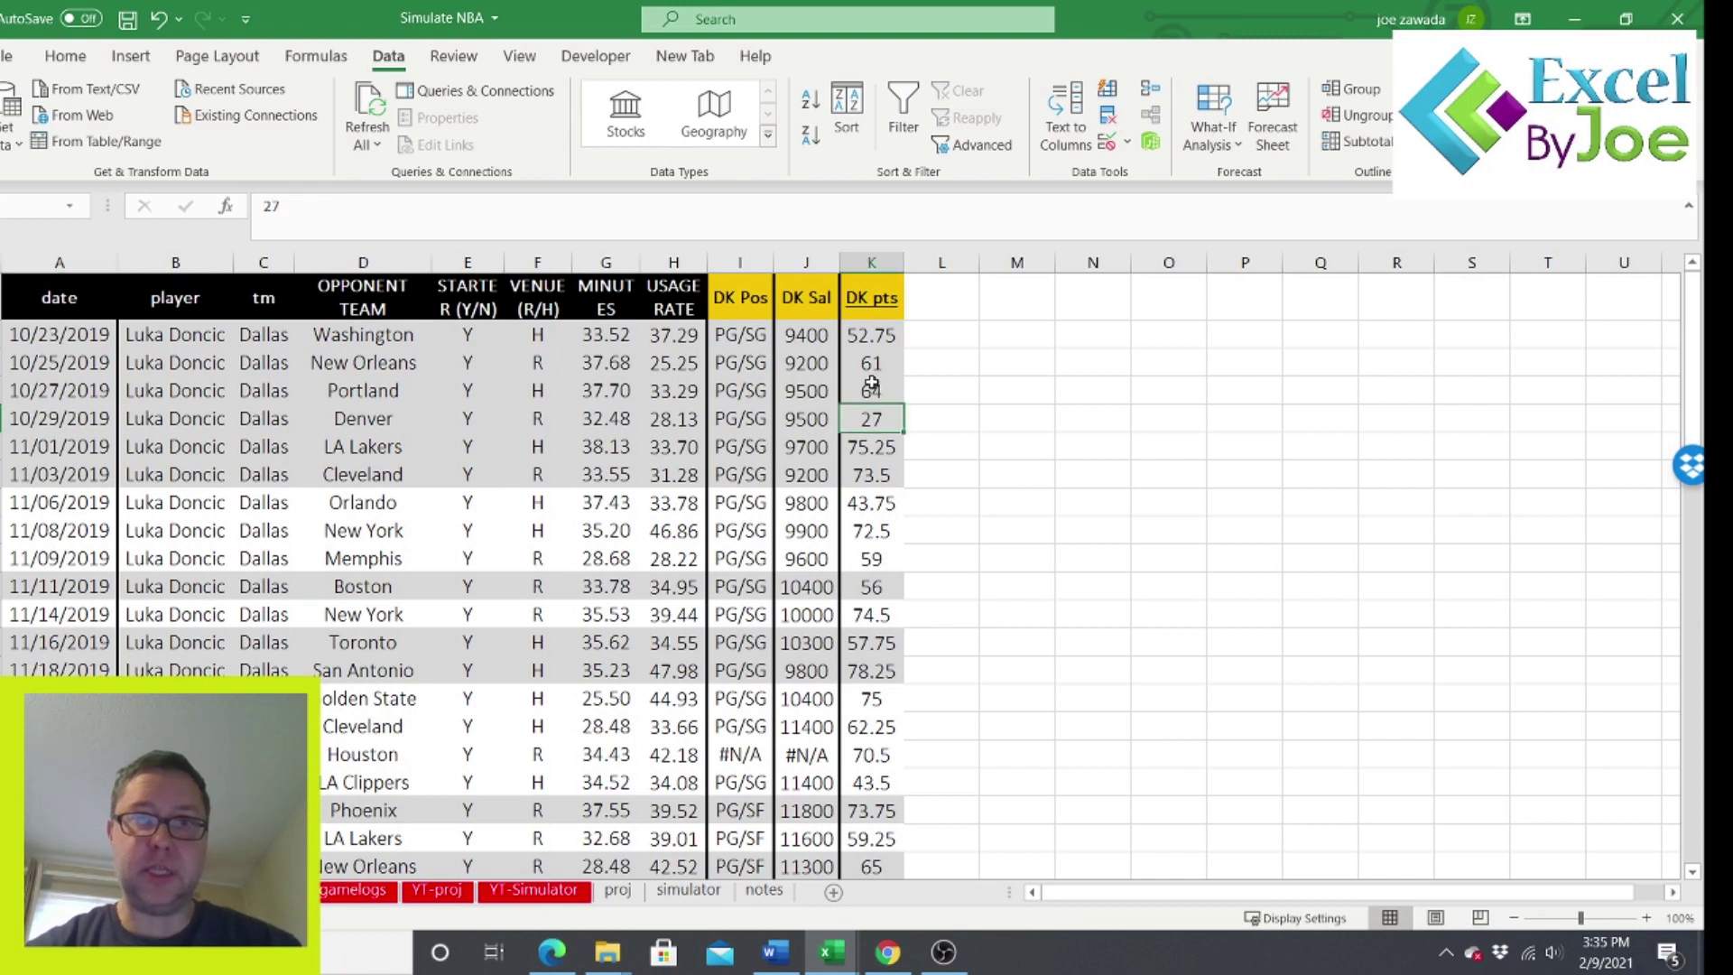
click(871, 261)
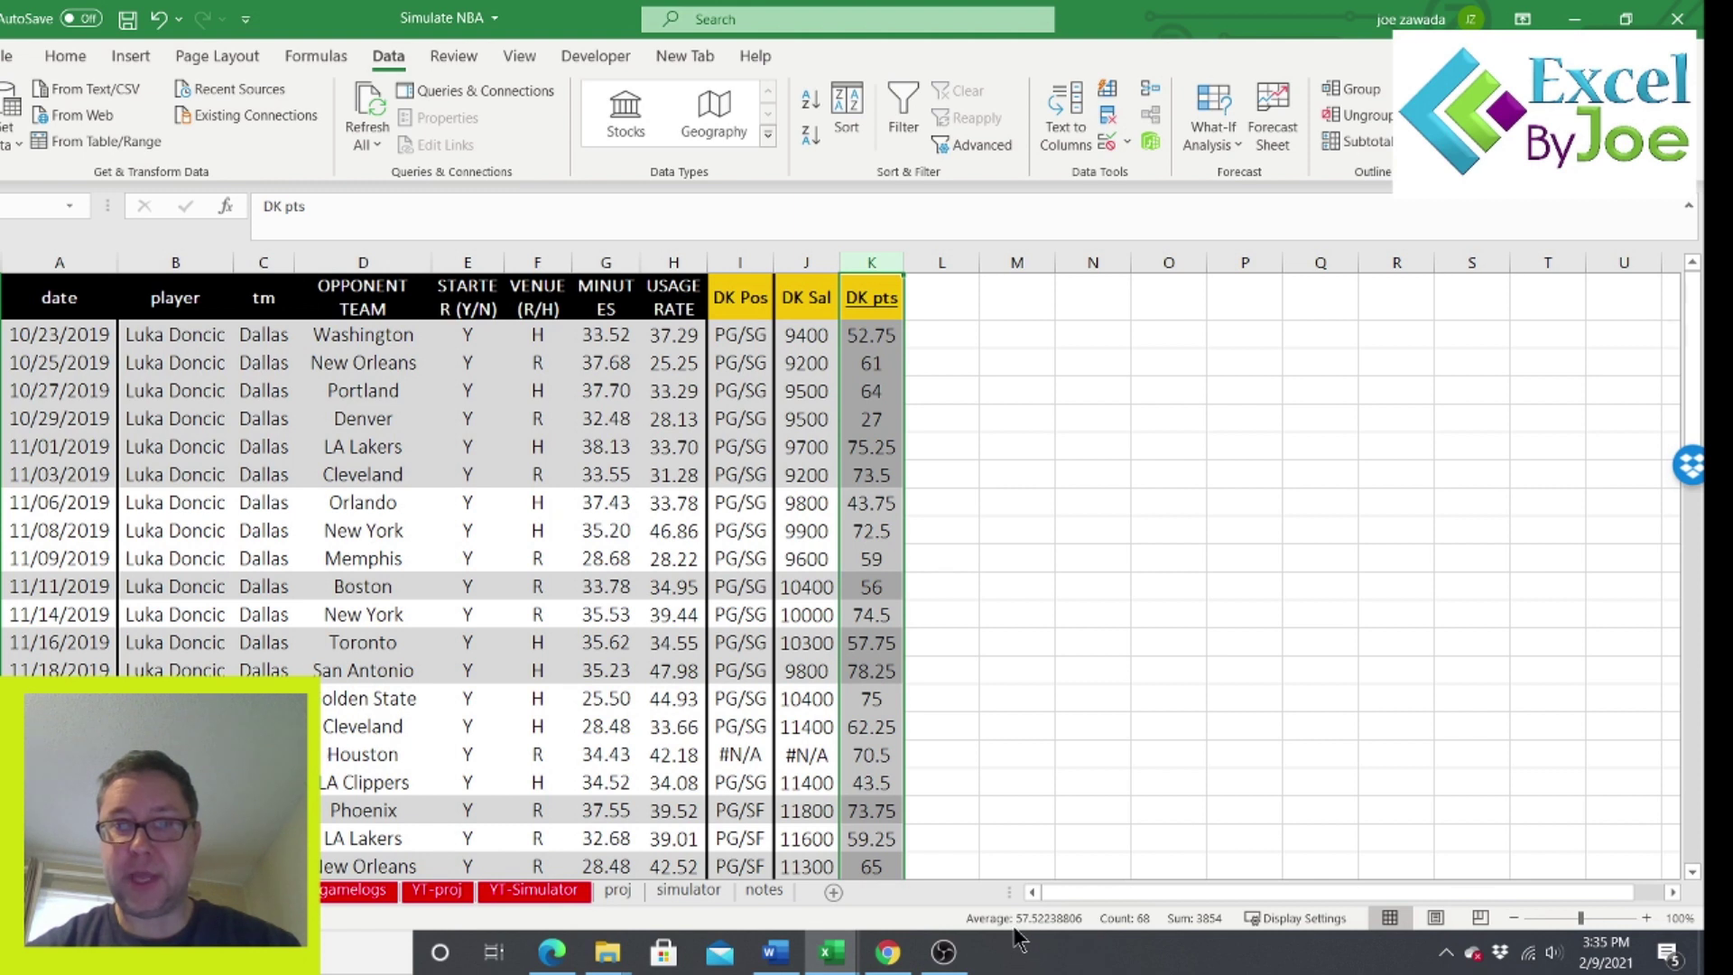
click(960, 340)
click(977, 413)
click(1041, 410)
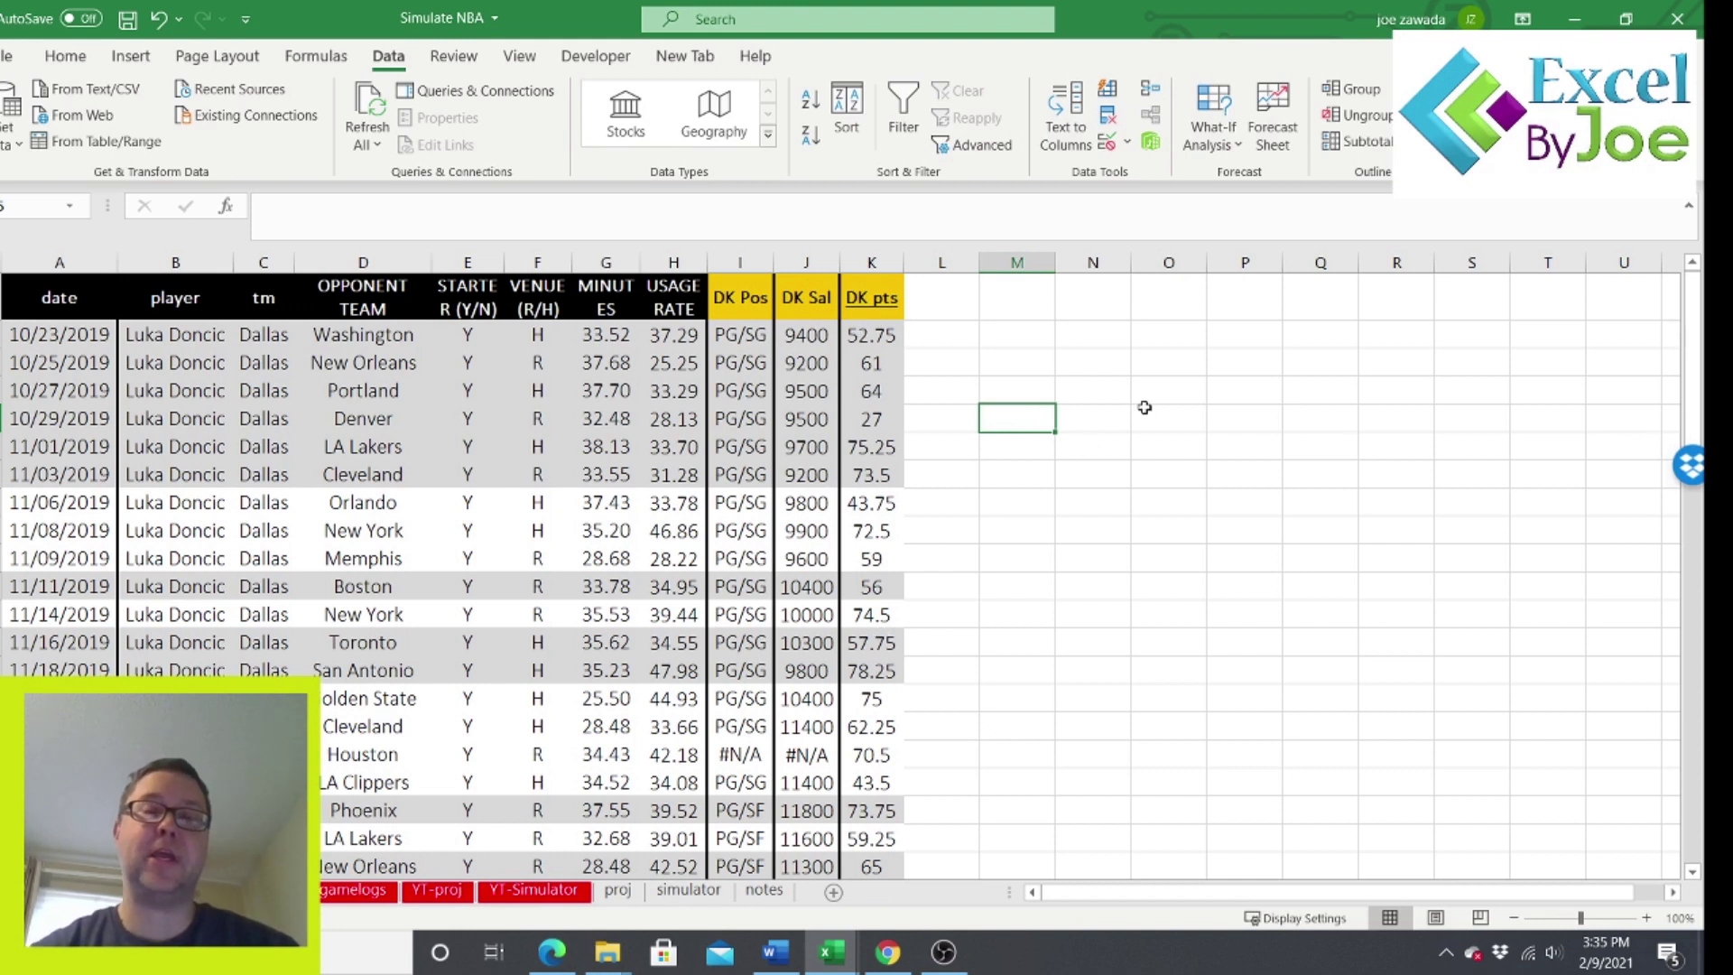
click(871, 671)
click(871, 587)
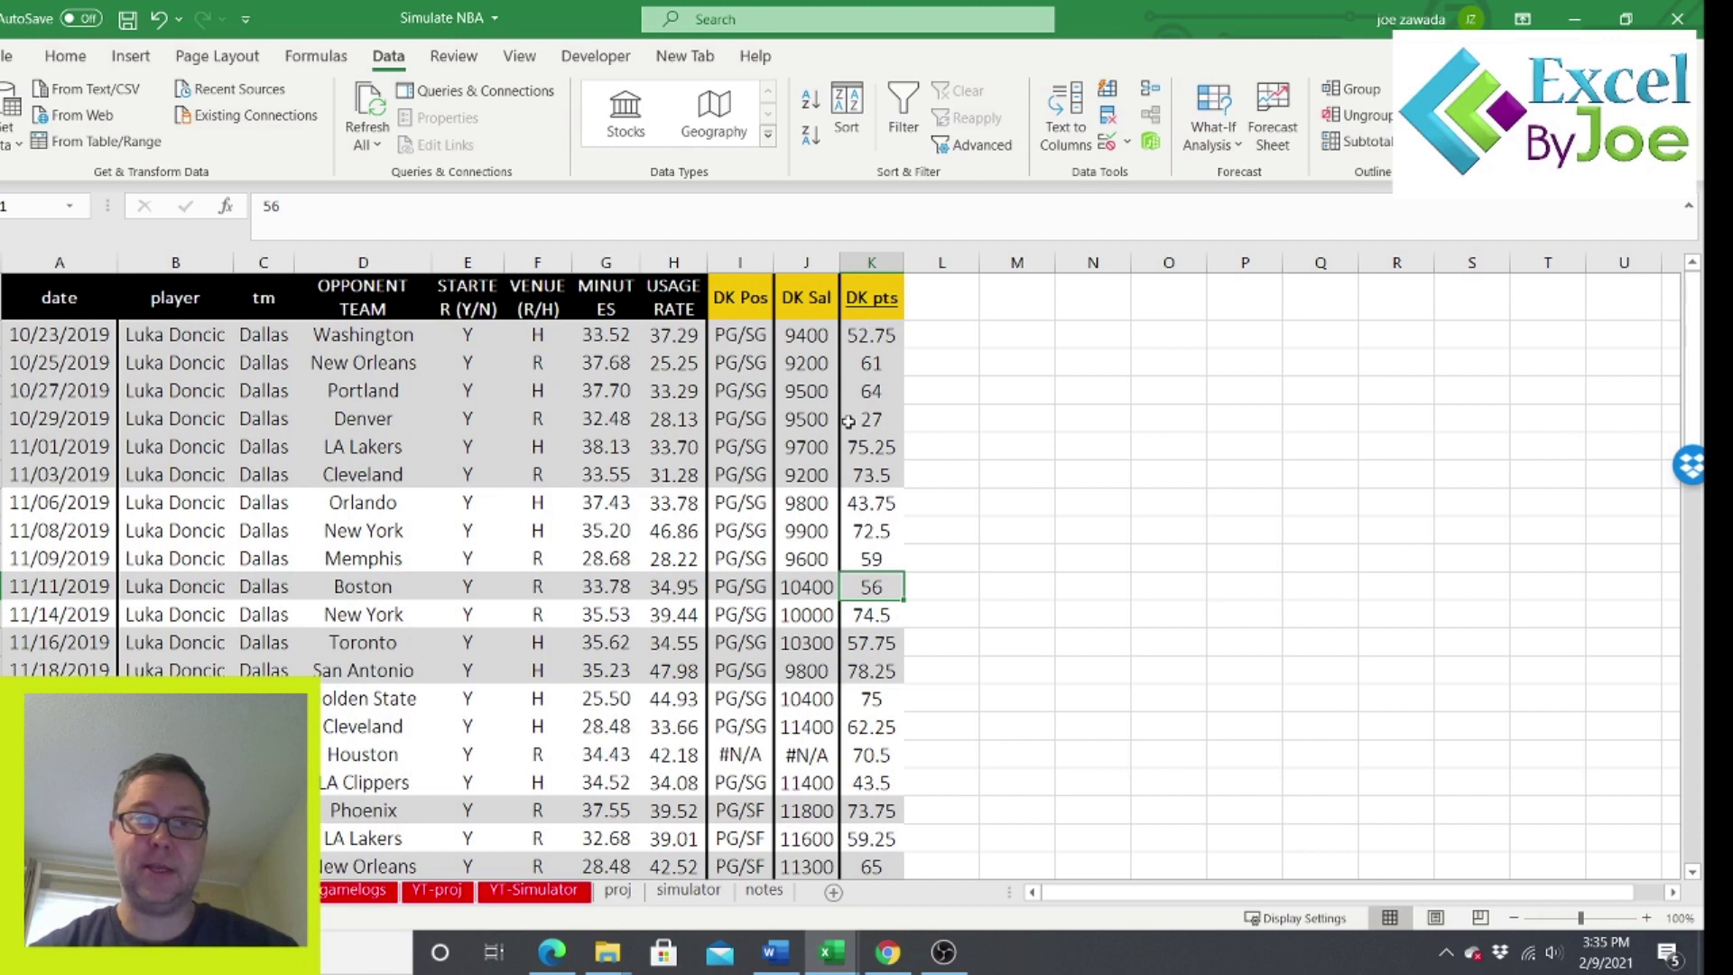
drag(857, 419, 857, 391)
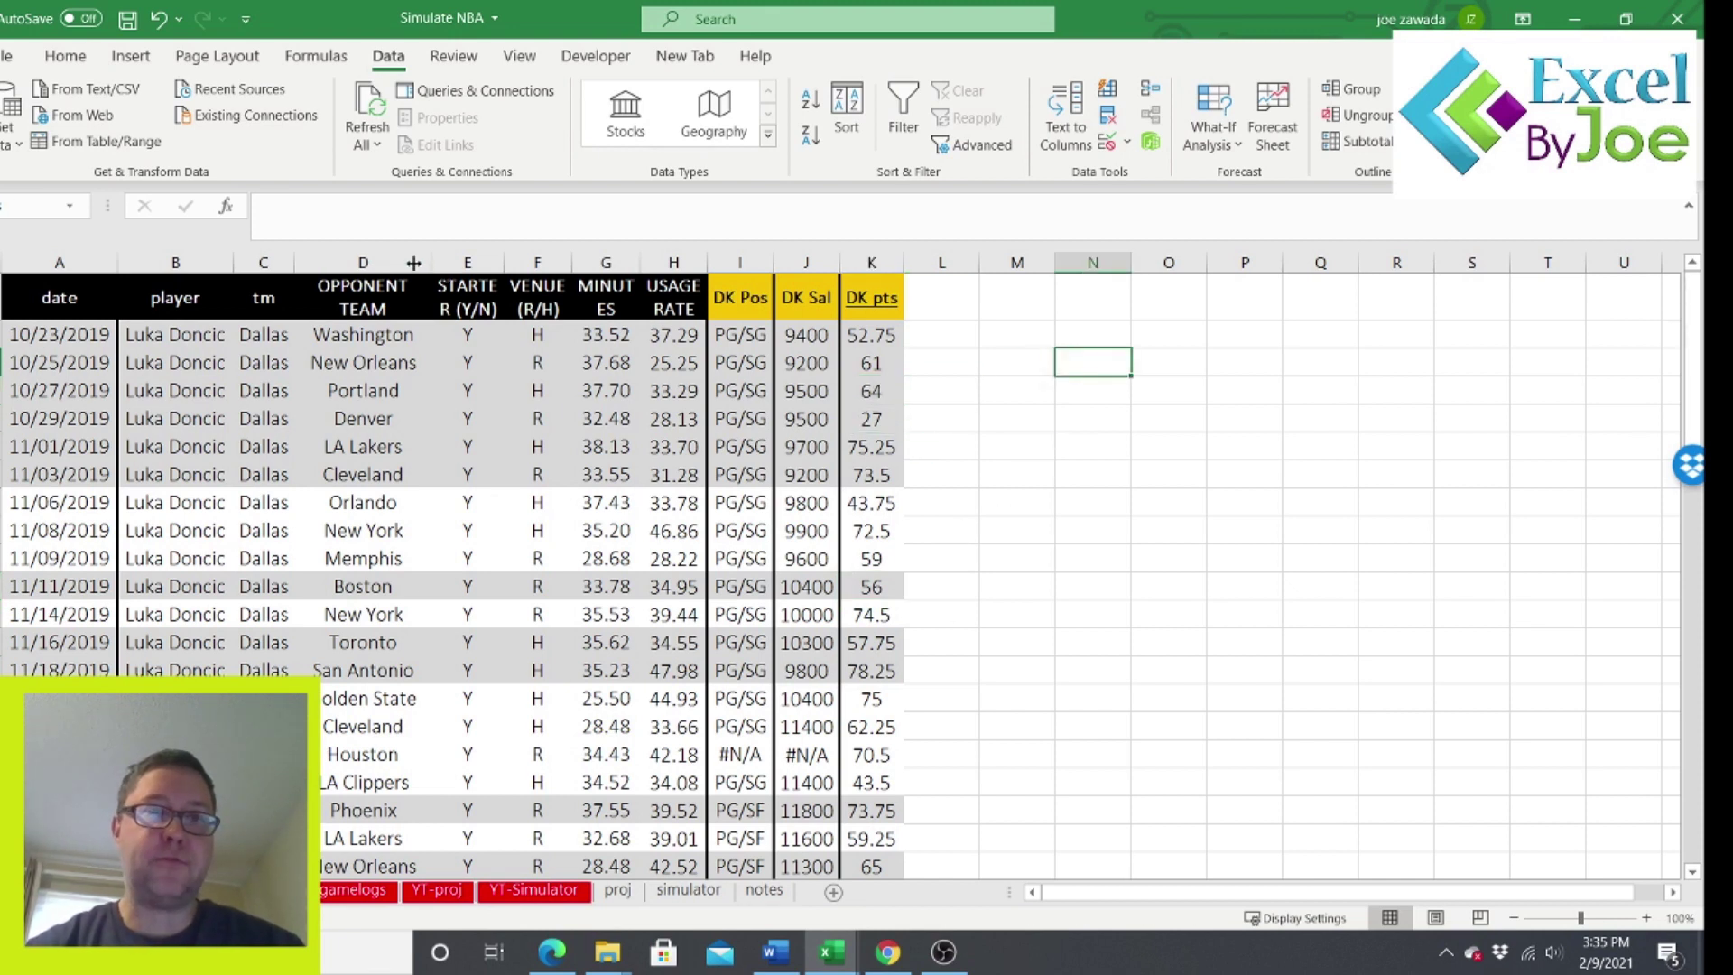
Search the functions for stdev and choose STDEV.P for cell N3.
click(227, 208)
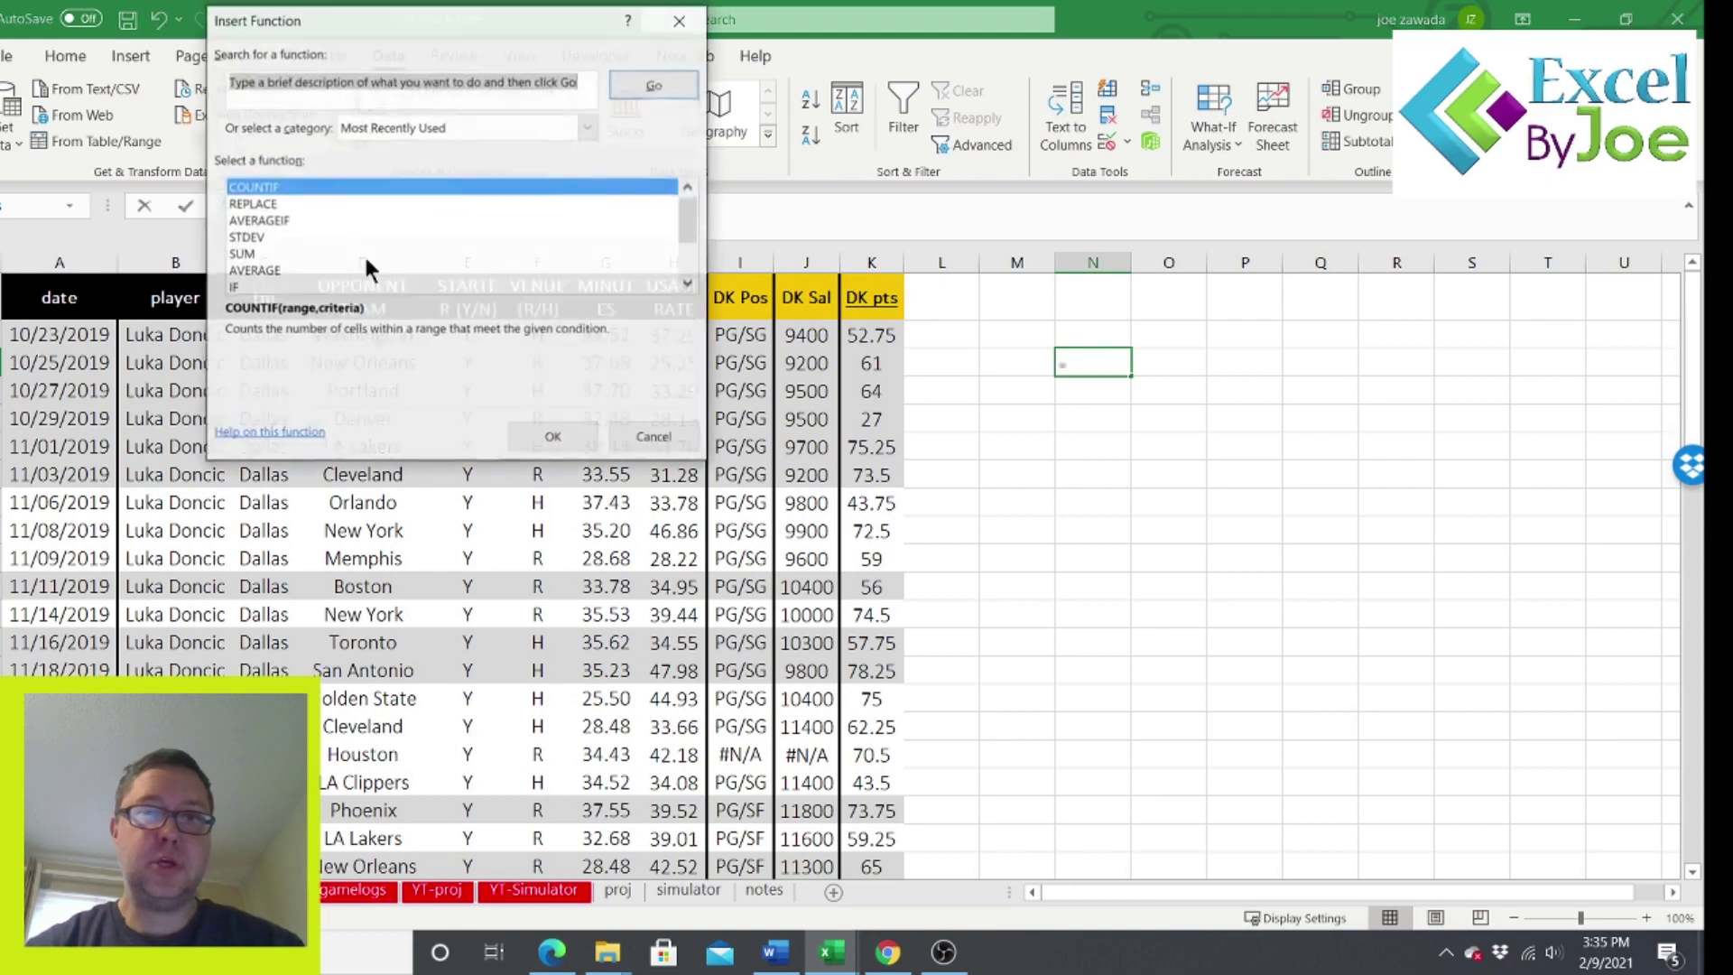
text(stdev)
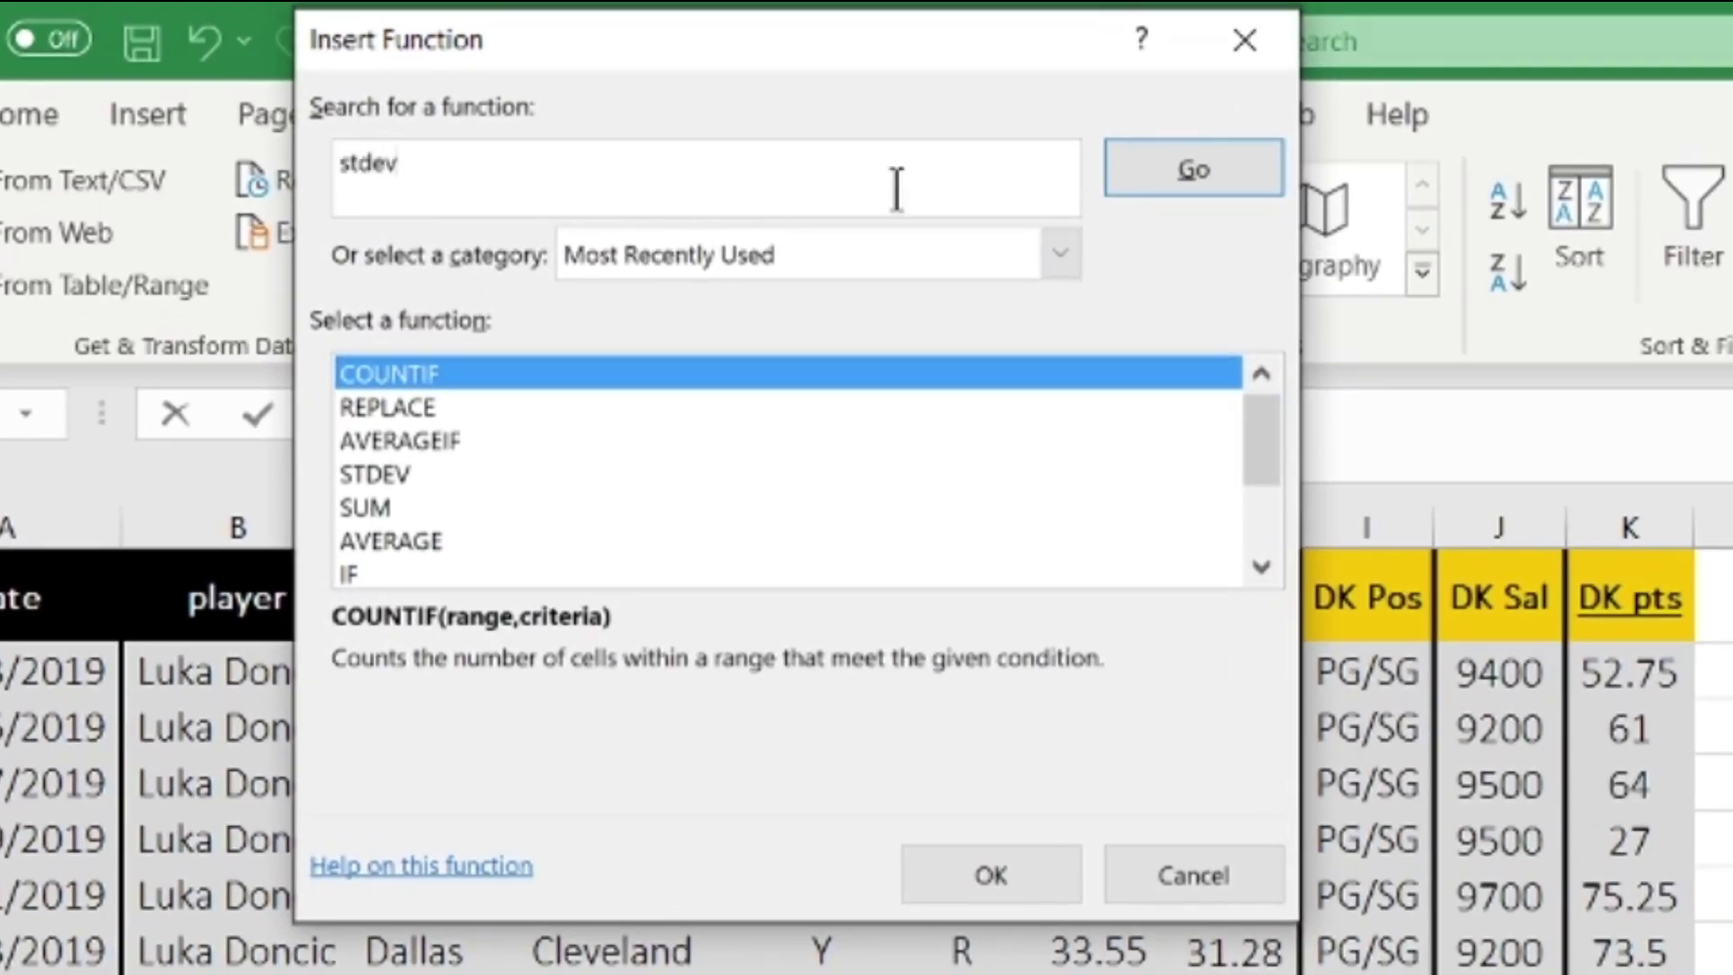
click(1197, 181)
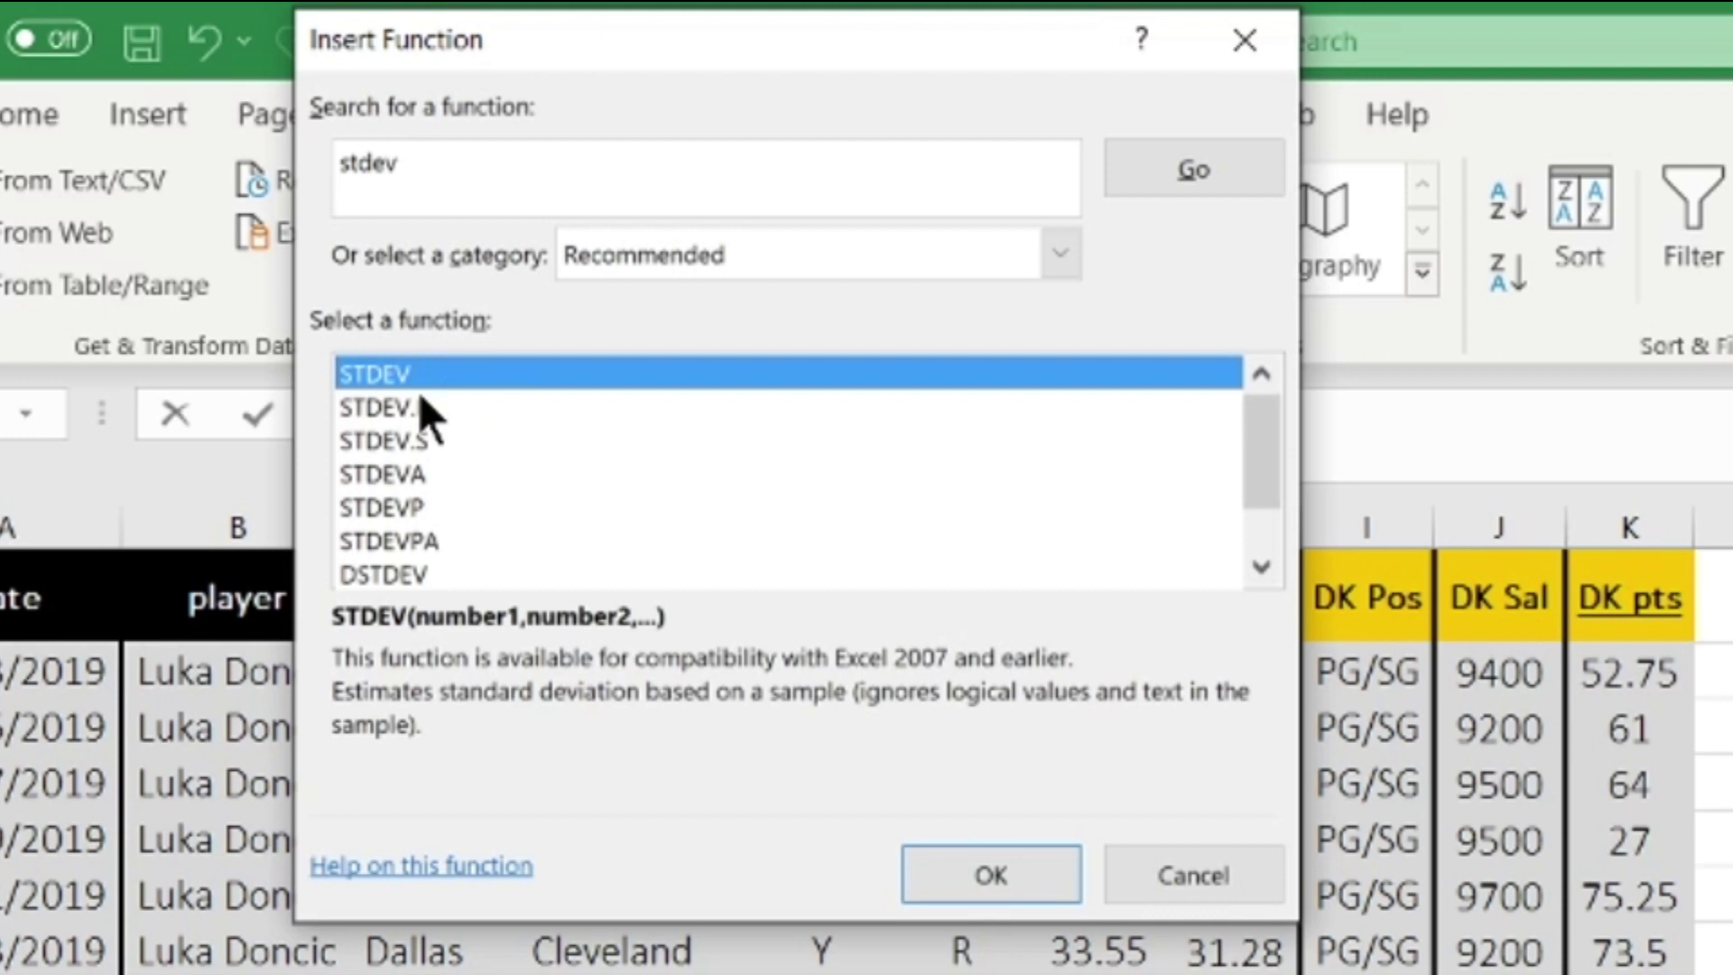
click(455, 406)
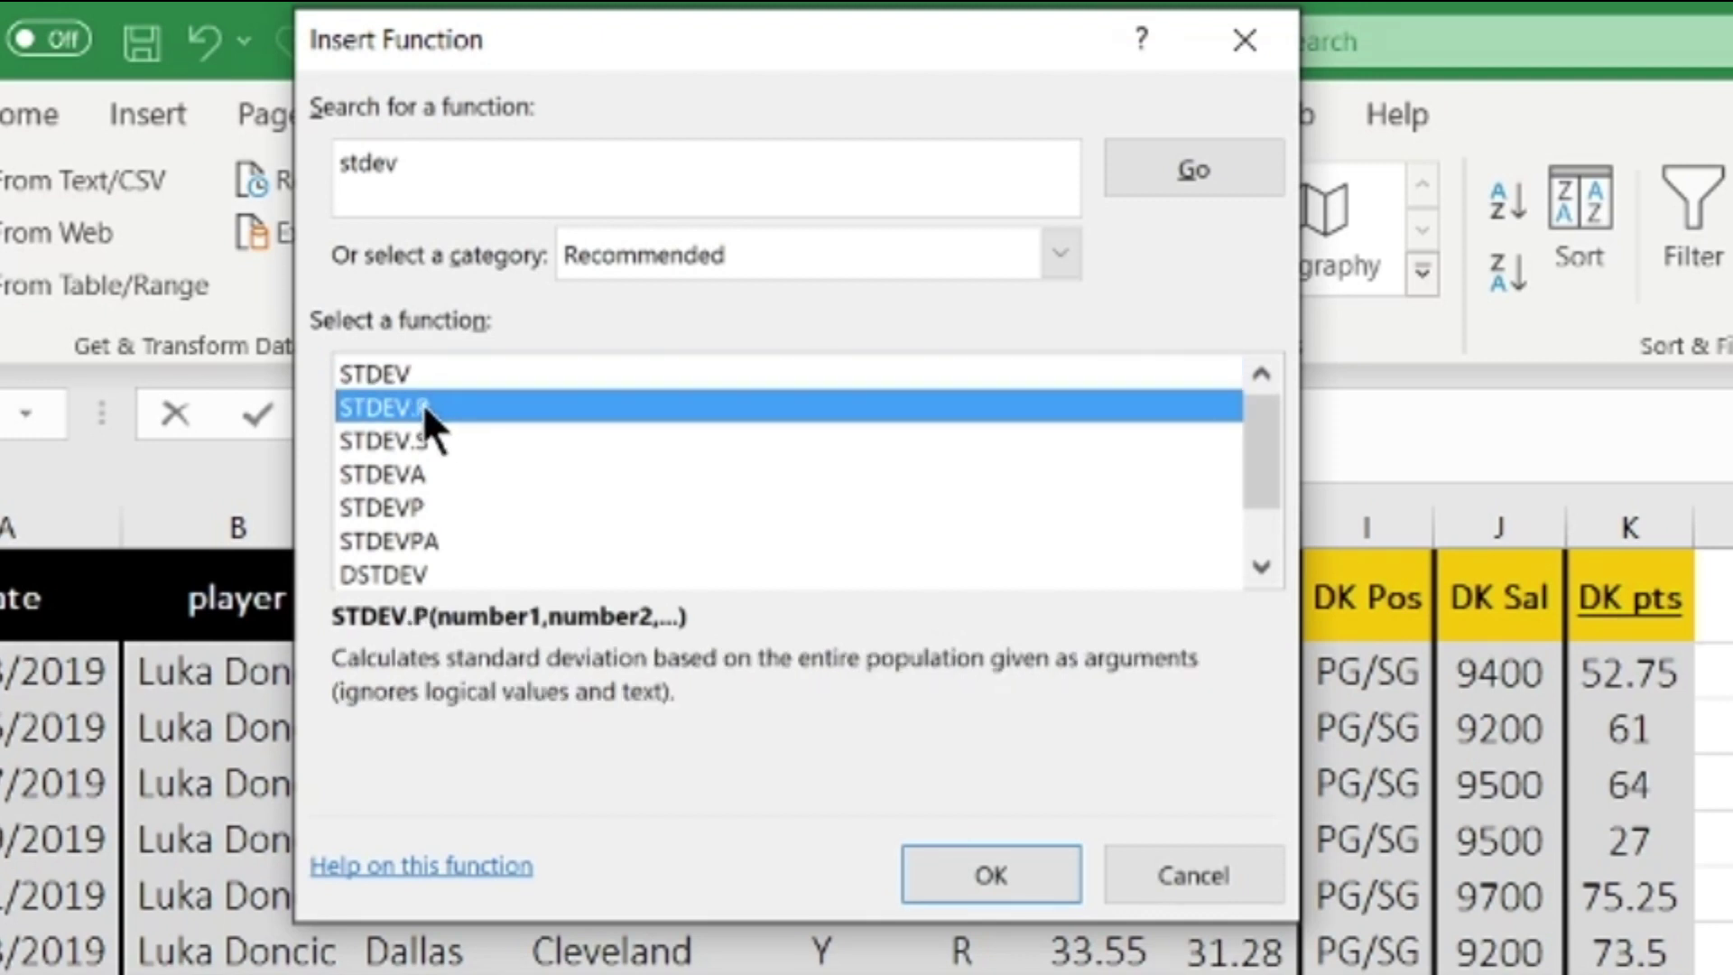
click(955, 867)
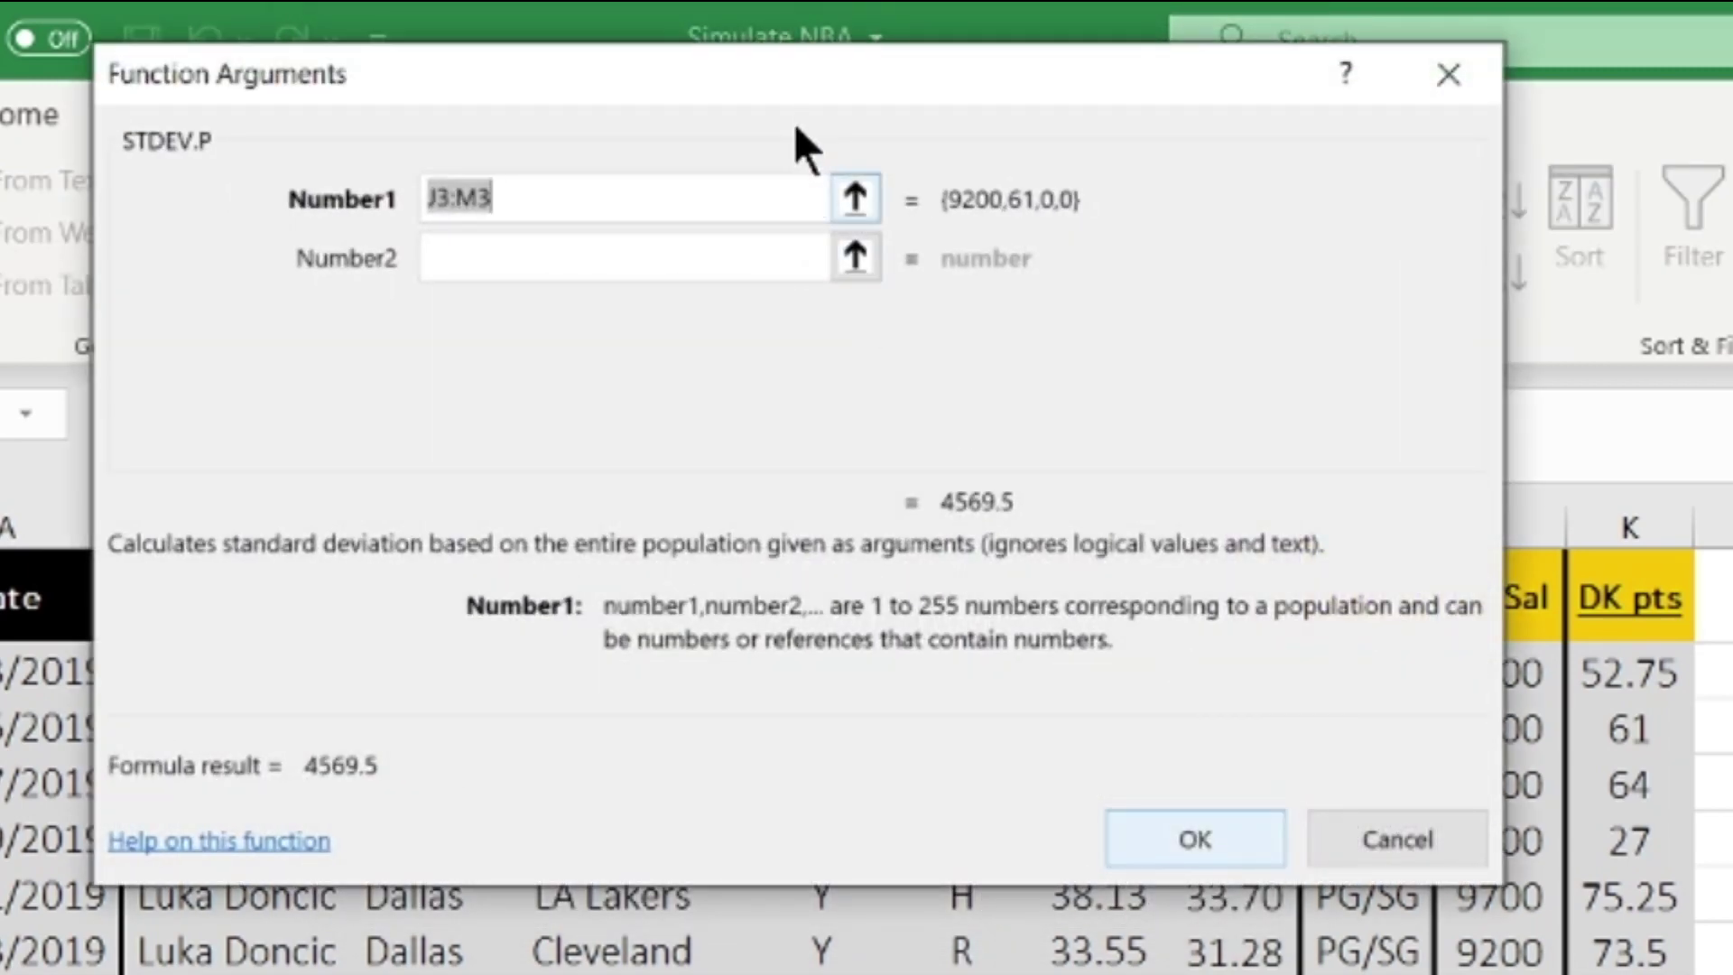
Use the entire DK pts column, K:K, as the STDEV.P argument and complete the formula.
drag(813, 77, 845, 323)
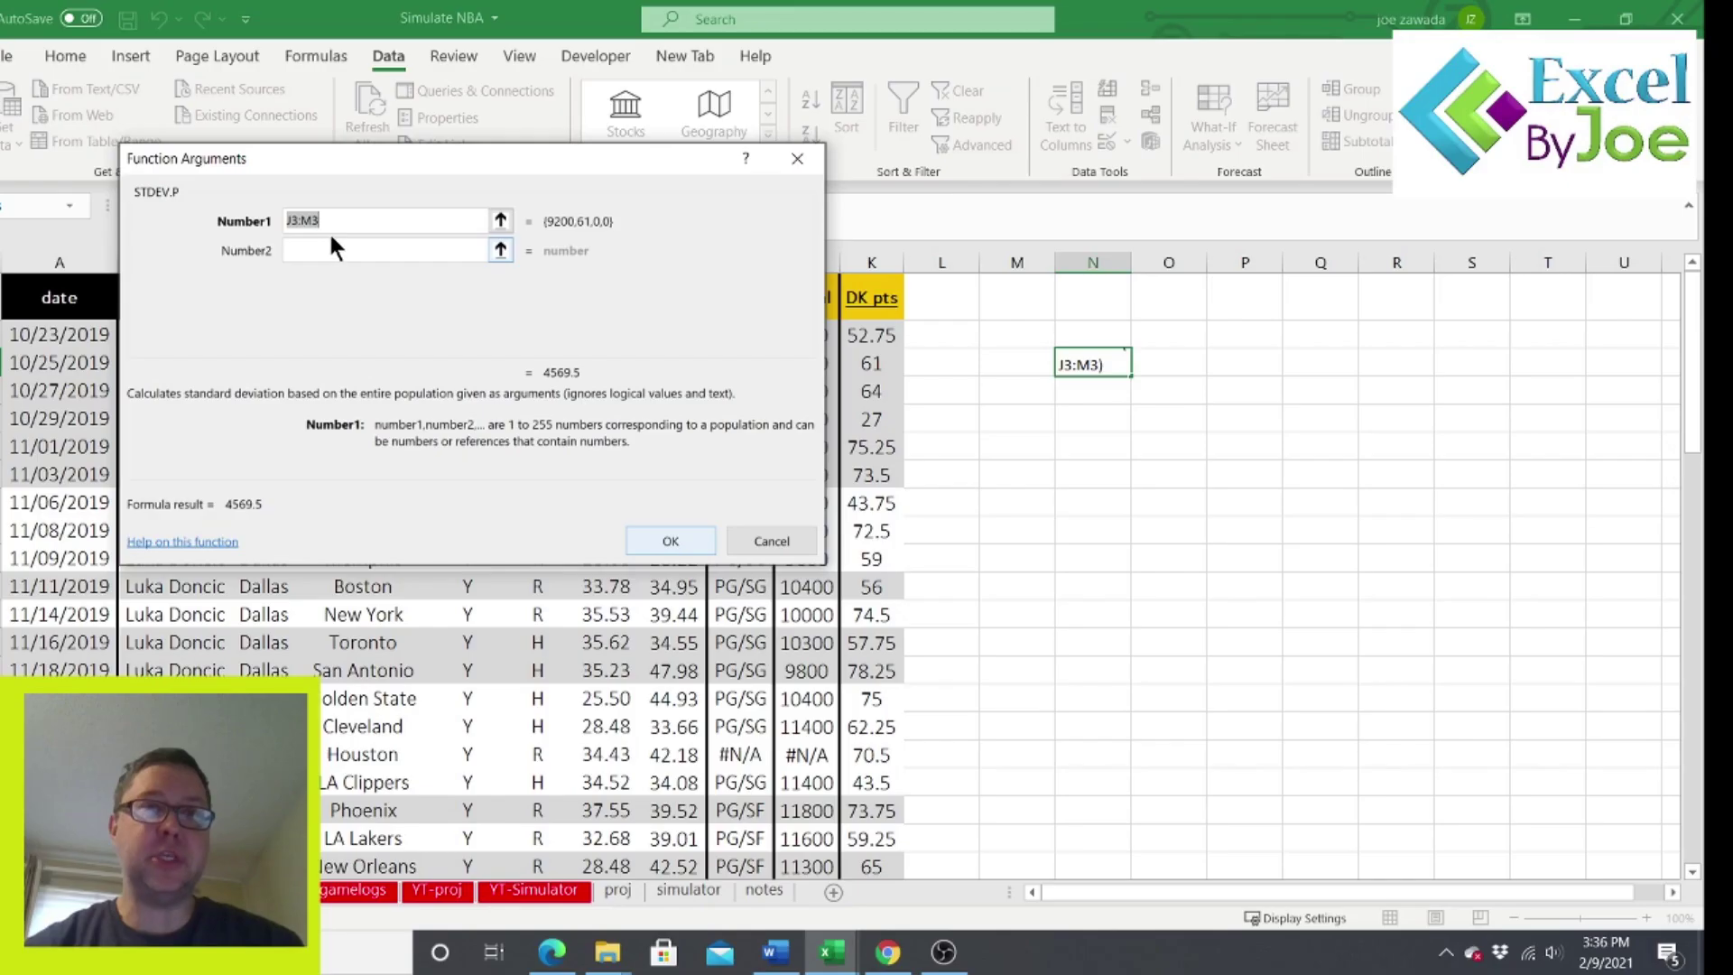
drag(718, 354, 1732, 839)
drag(1280, 414, 1287, 414)
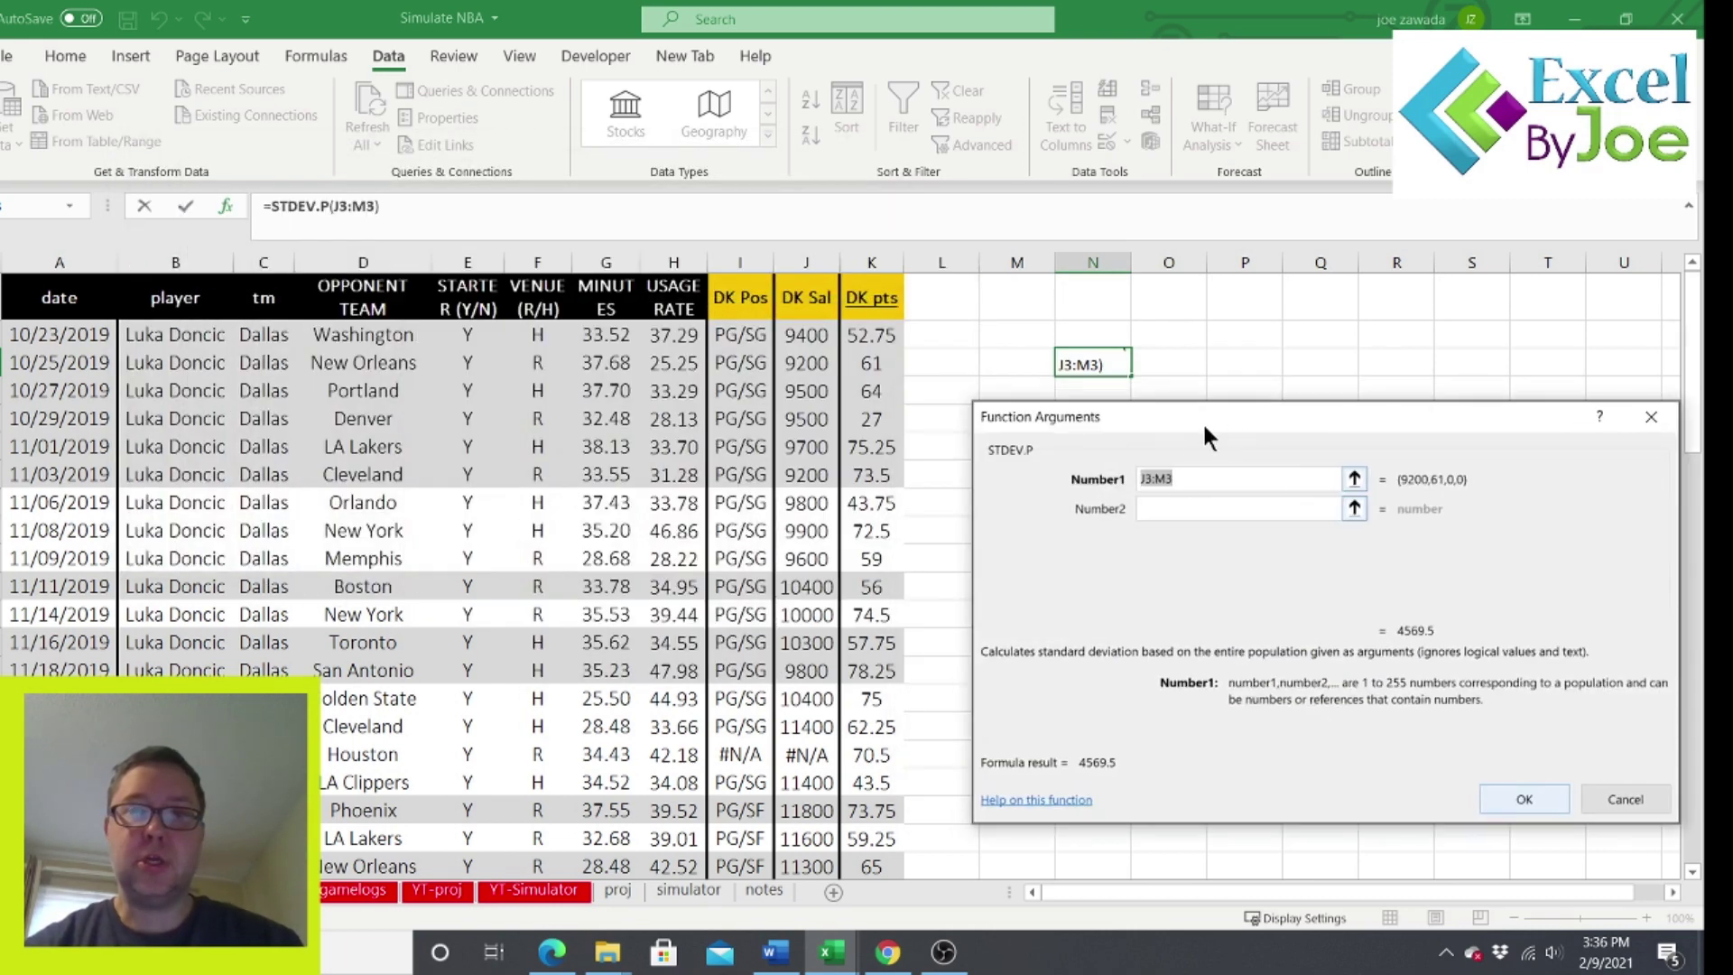
click(870, 261)
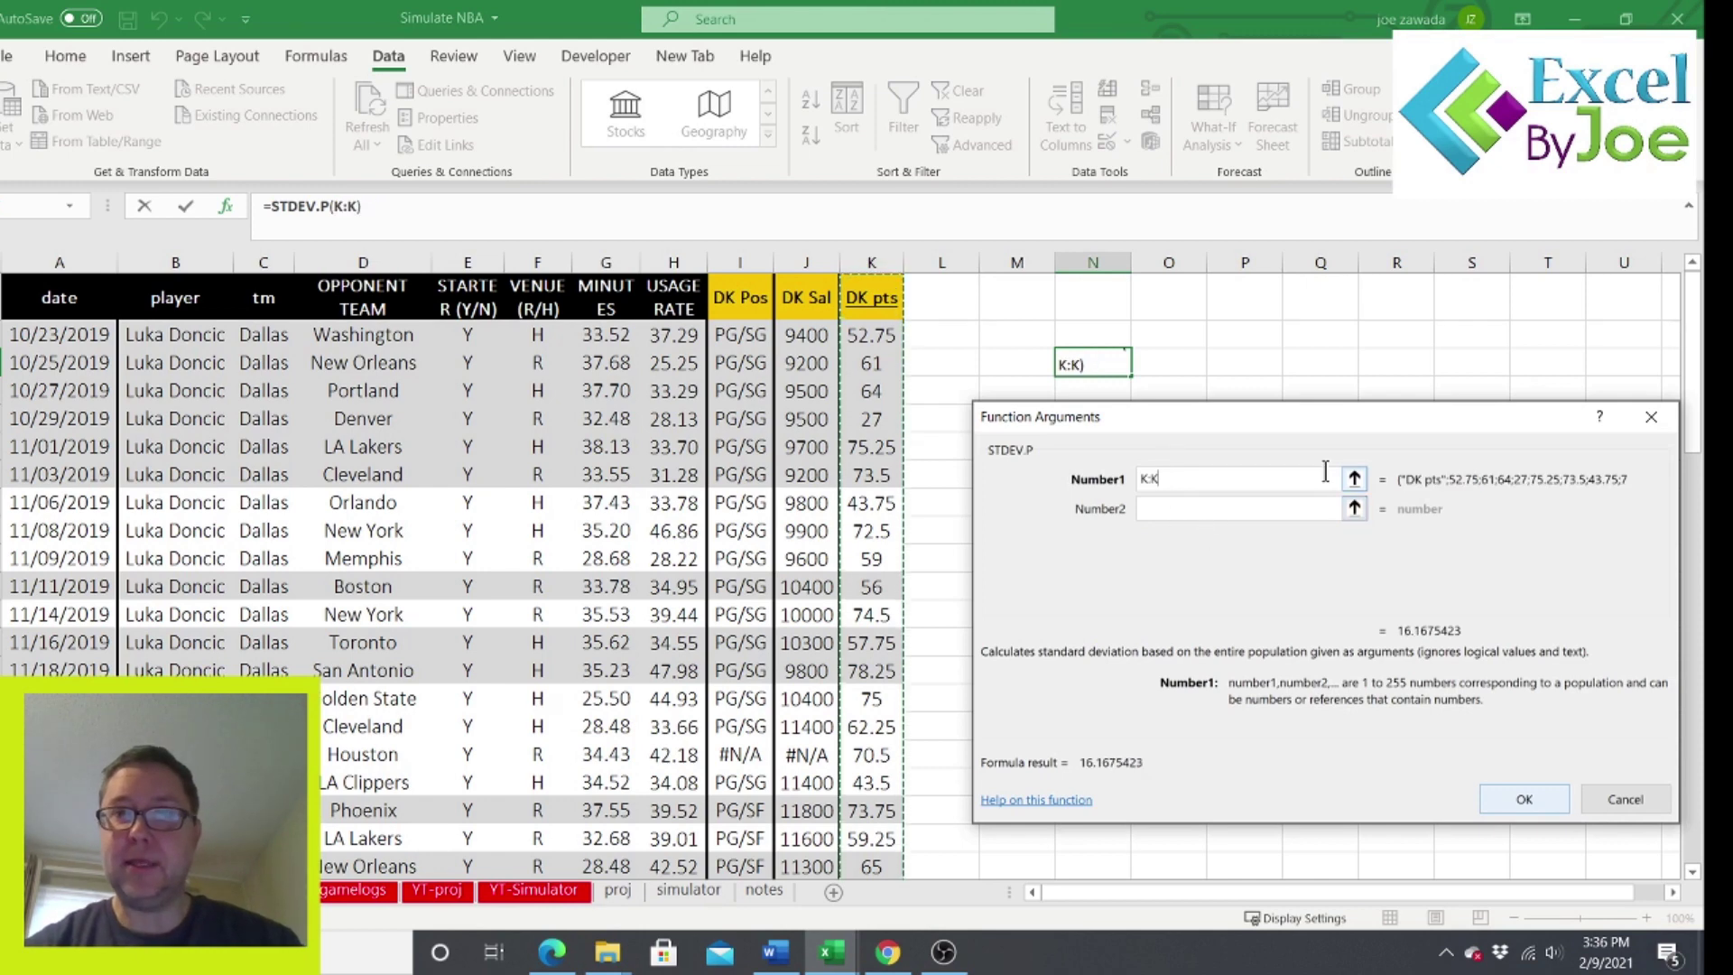
click(1524, 799)
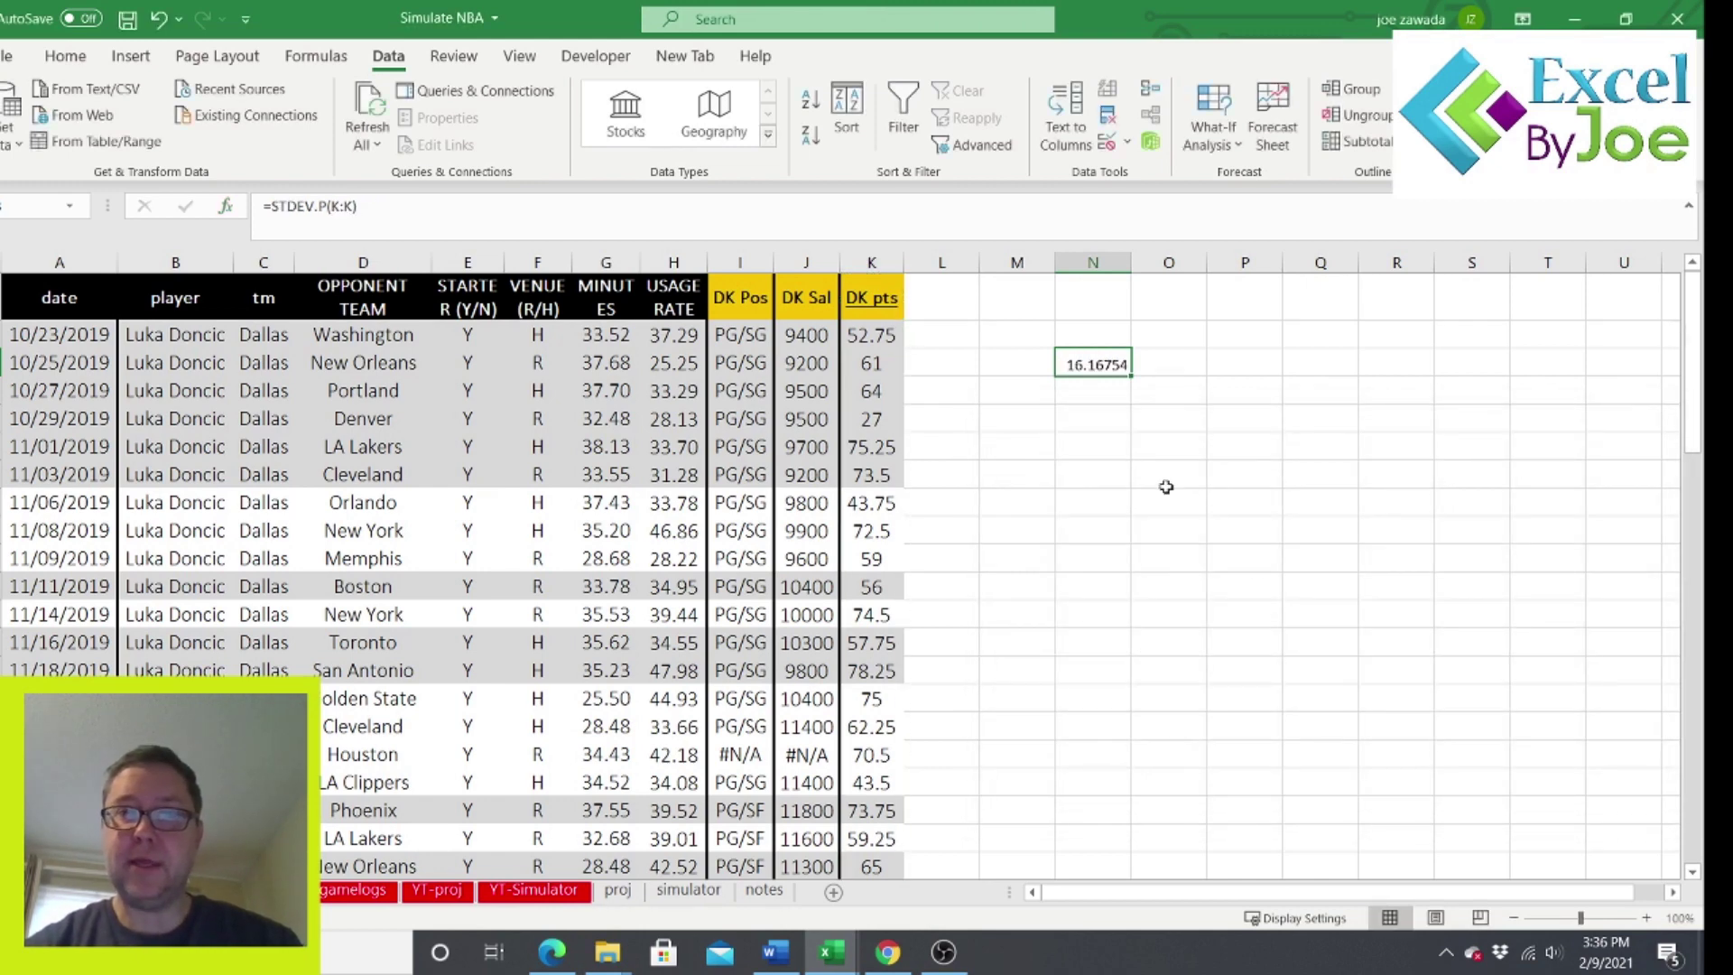
click(1073, 396)
click(1099, 361)
click(1096, 387)
click(1098, 361)
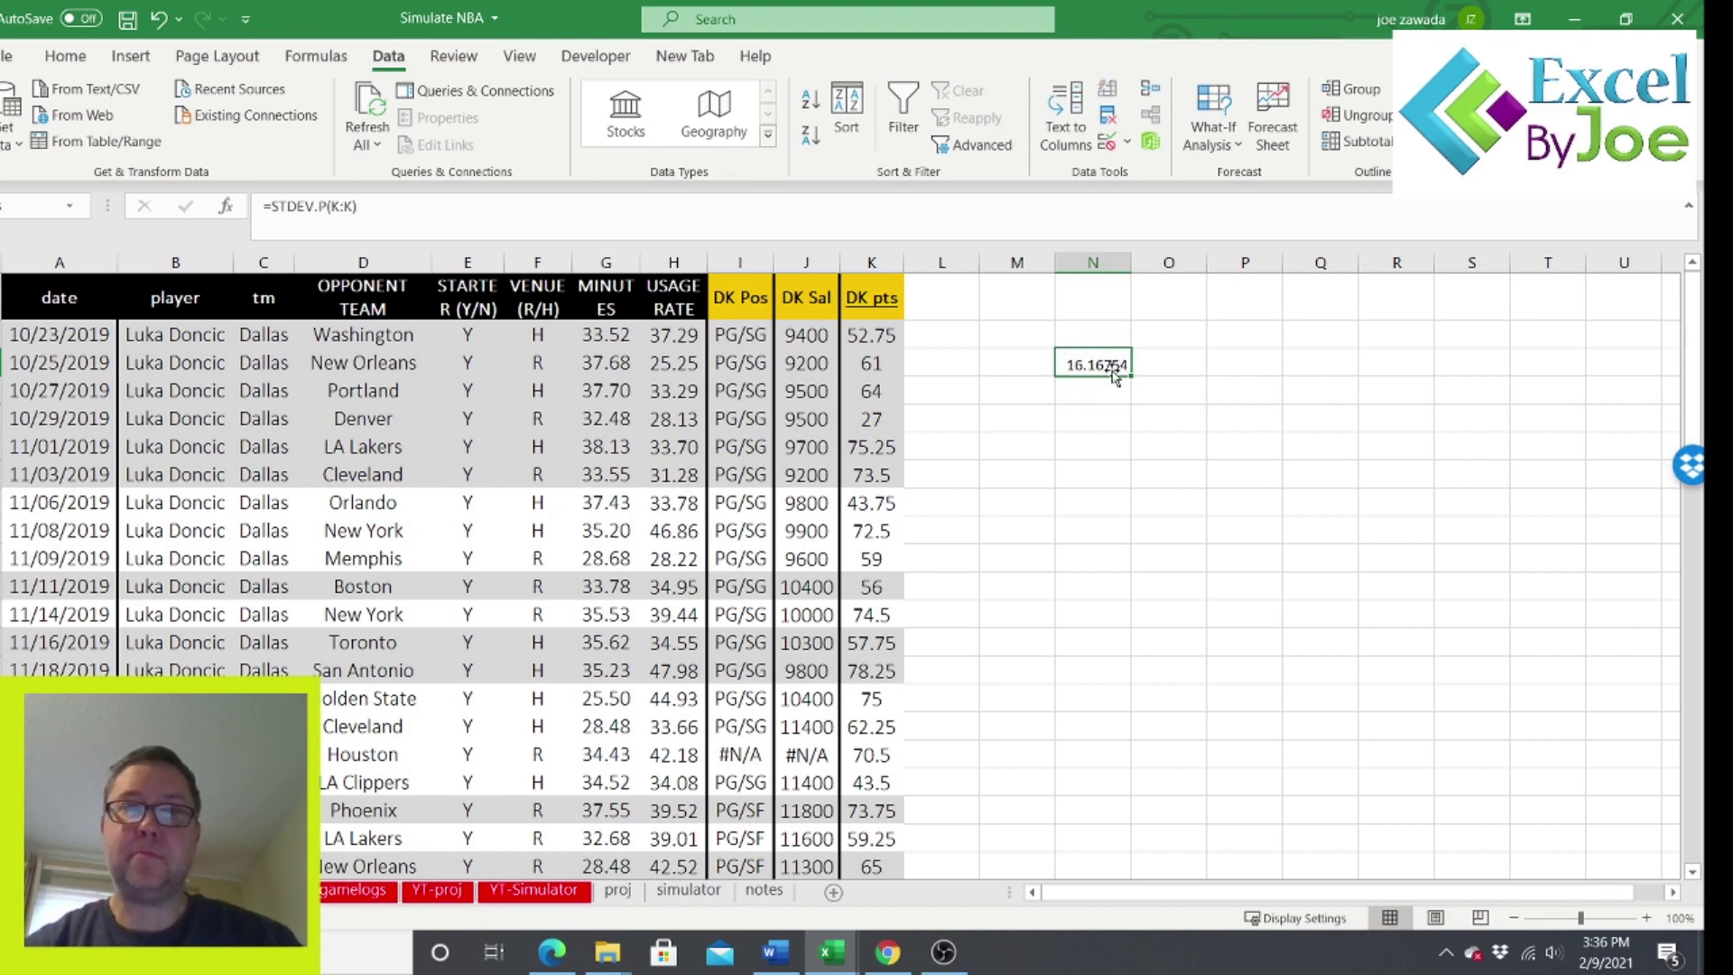
click(1100, 388)
click(1102, 361)
click(1093, 415)
click(1089, 446)
click(1087, 420)
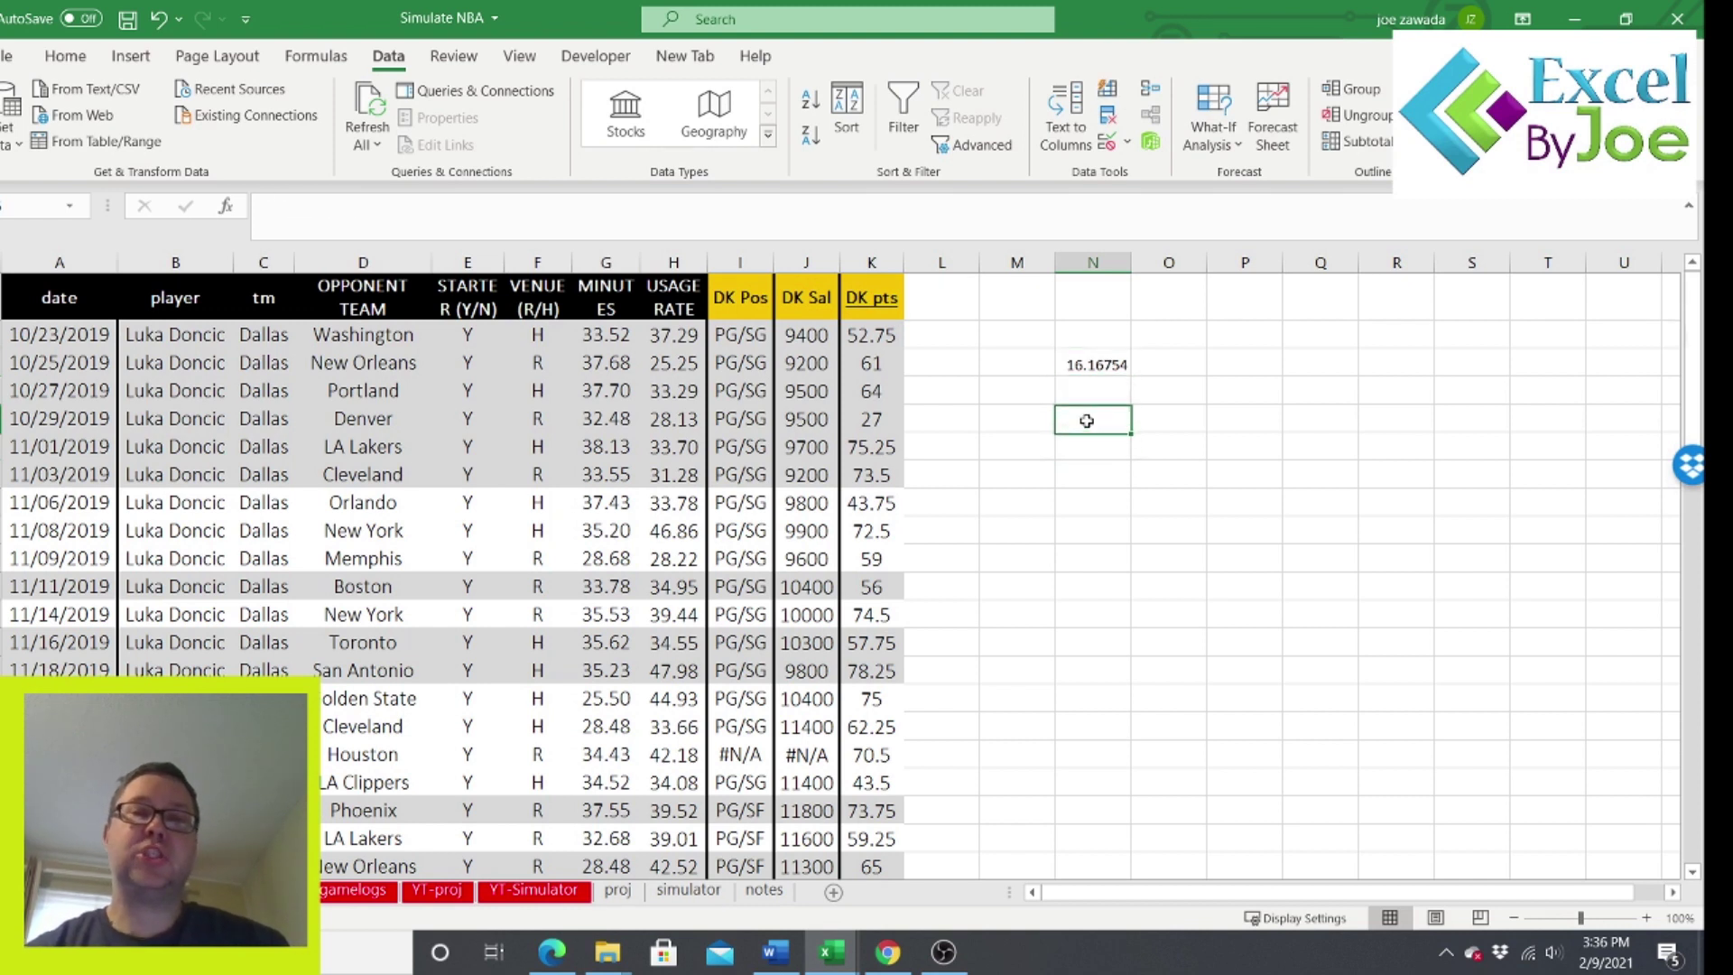
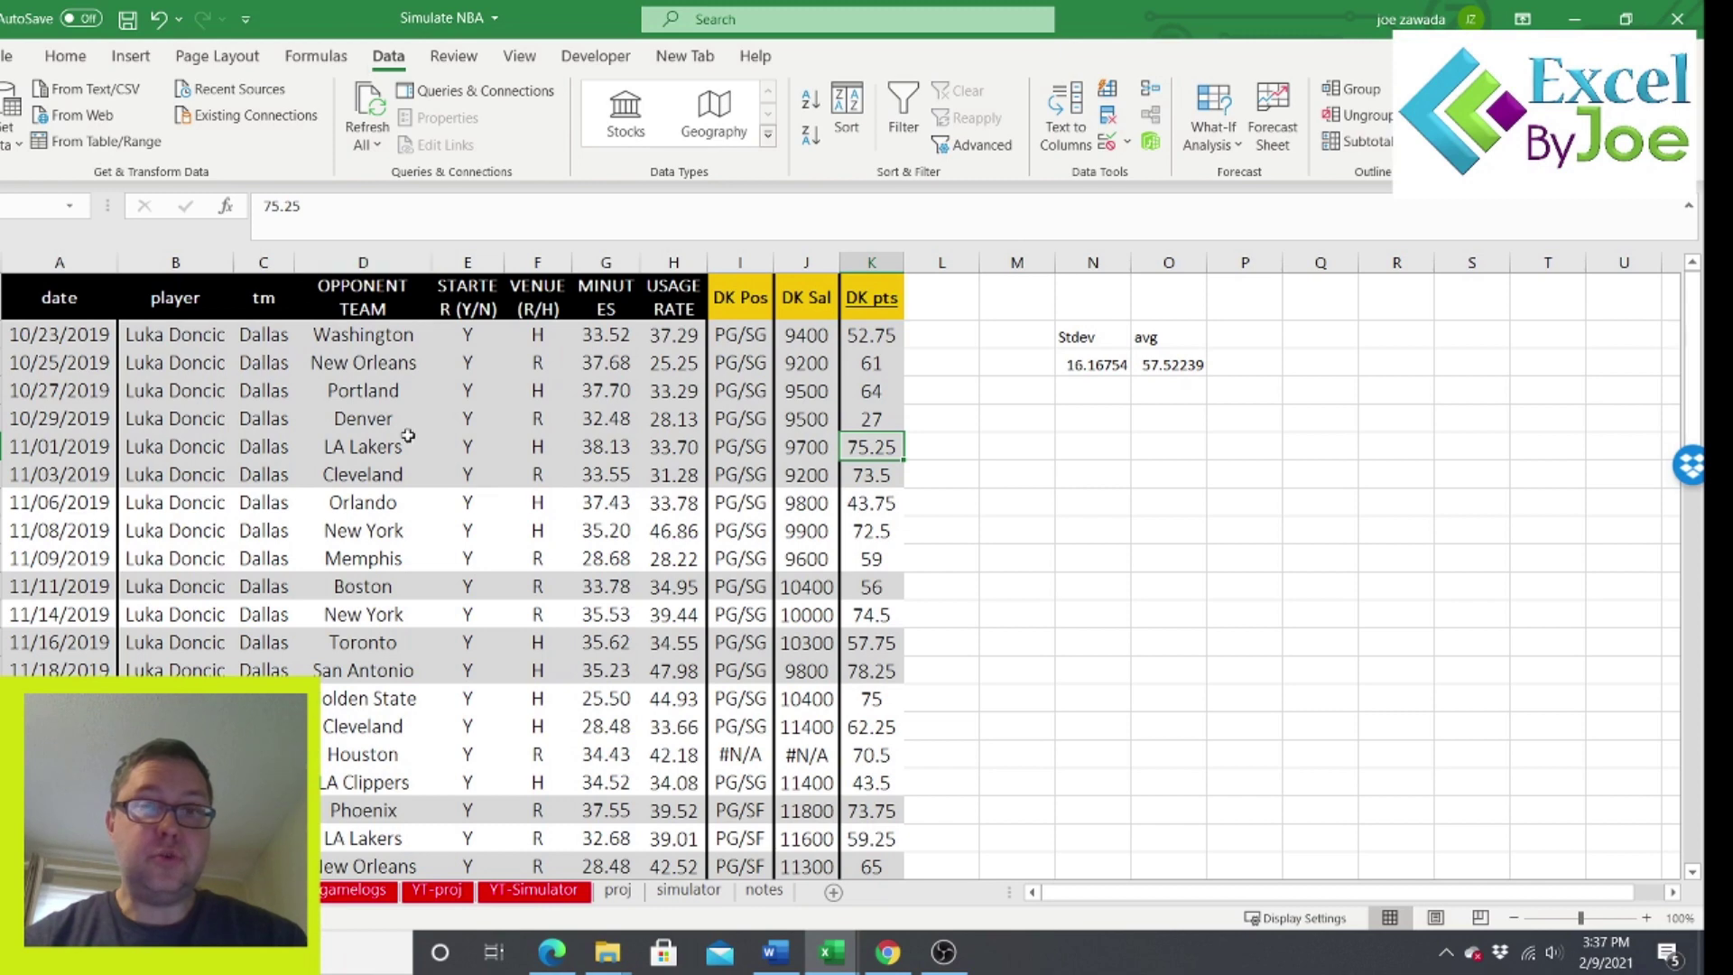
Create a PivotTable from 'Luka Gamelogs'!$A$1:$K$68 on the existing worksheet, starting at cell N10.
click(131, 55)
click(11, 136)
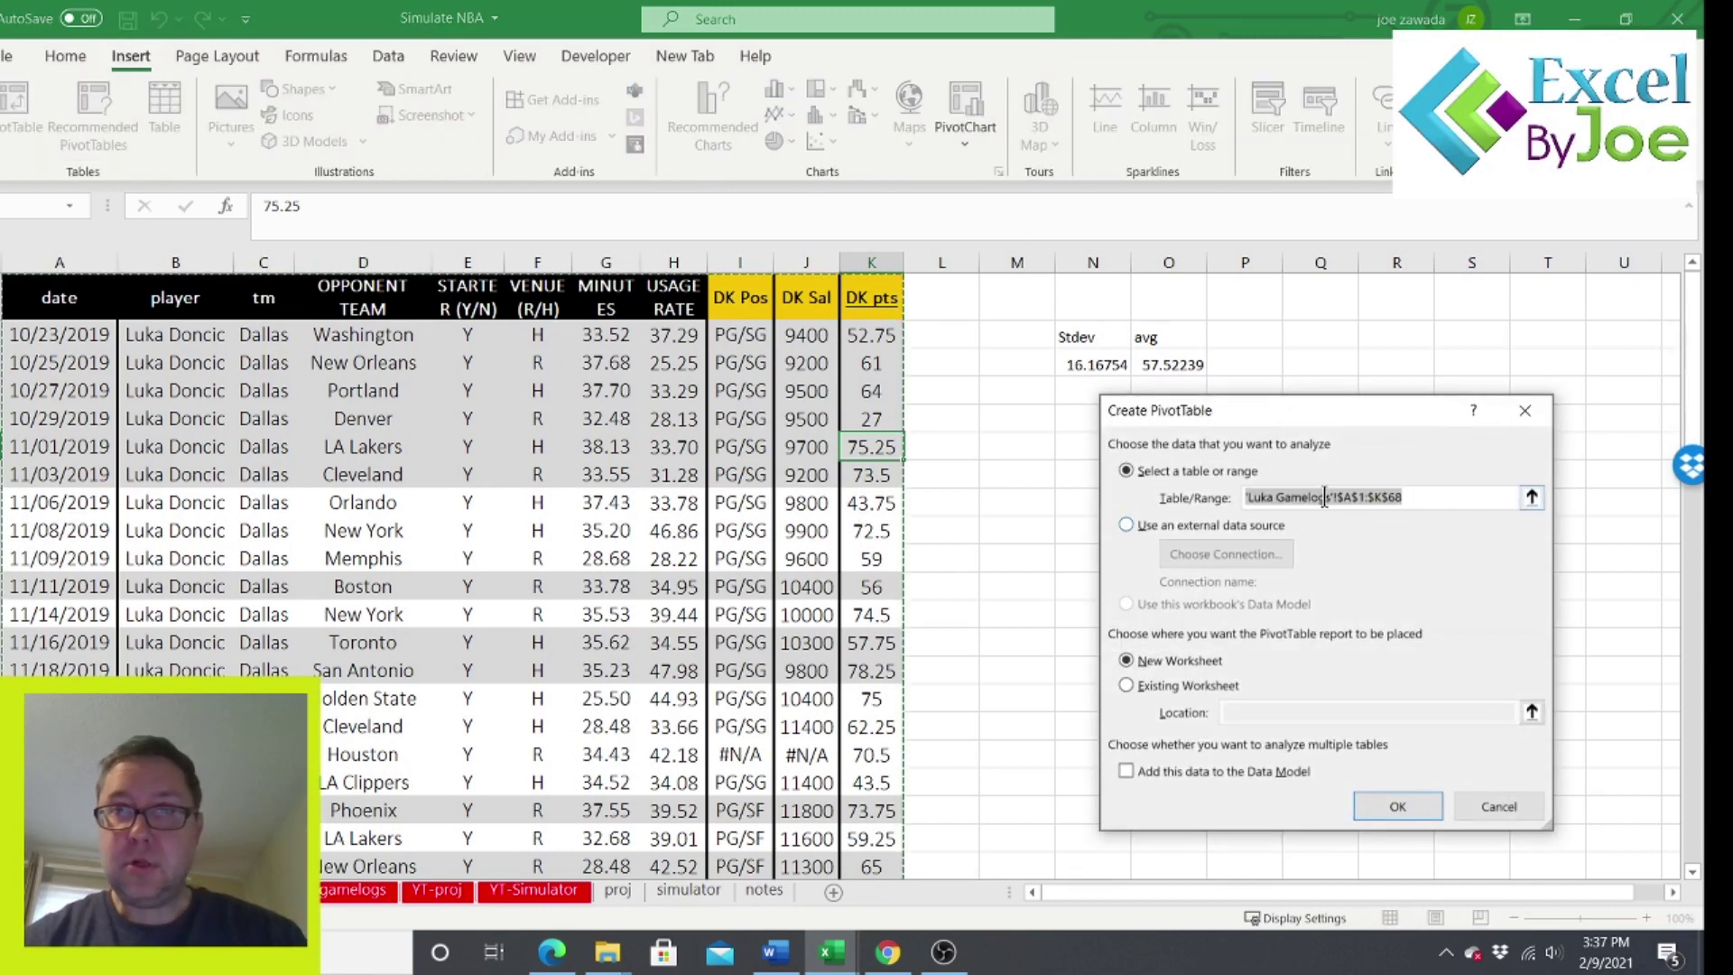
click(1126, 686)
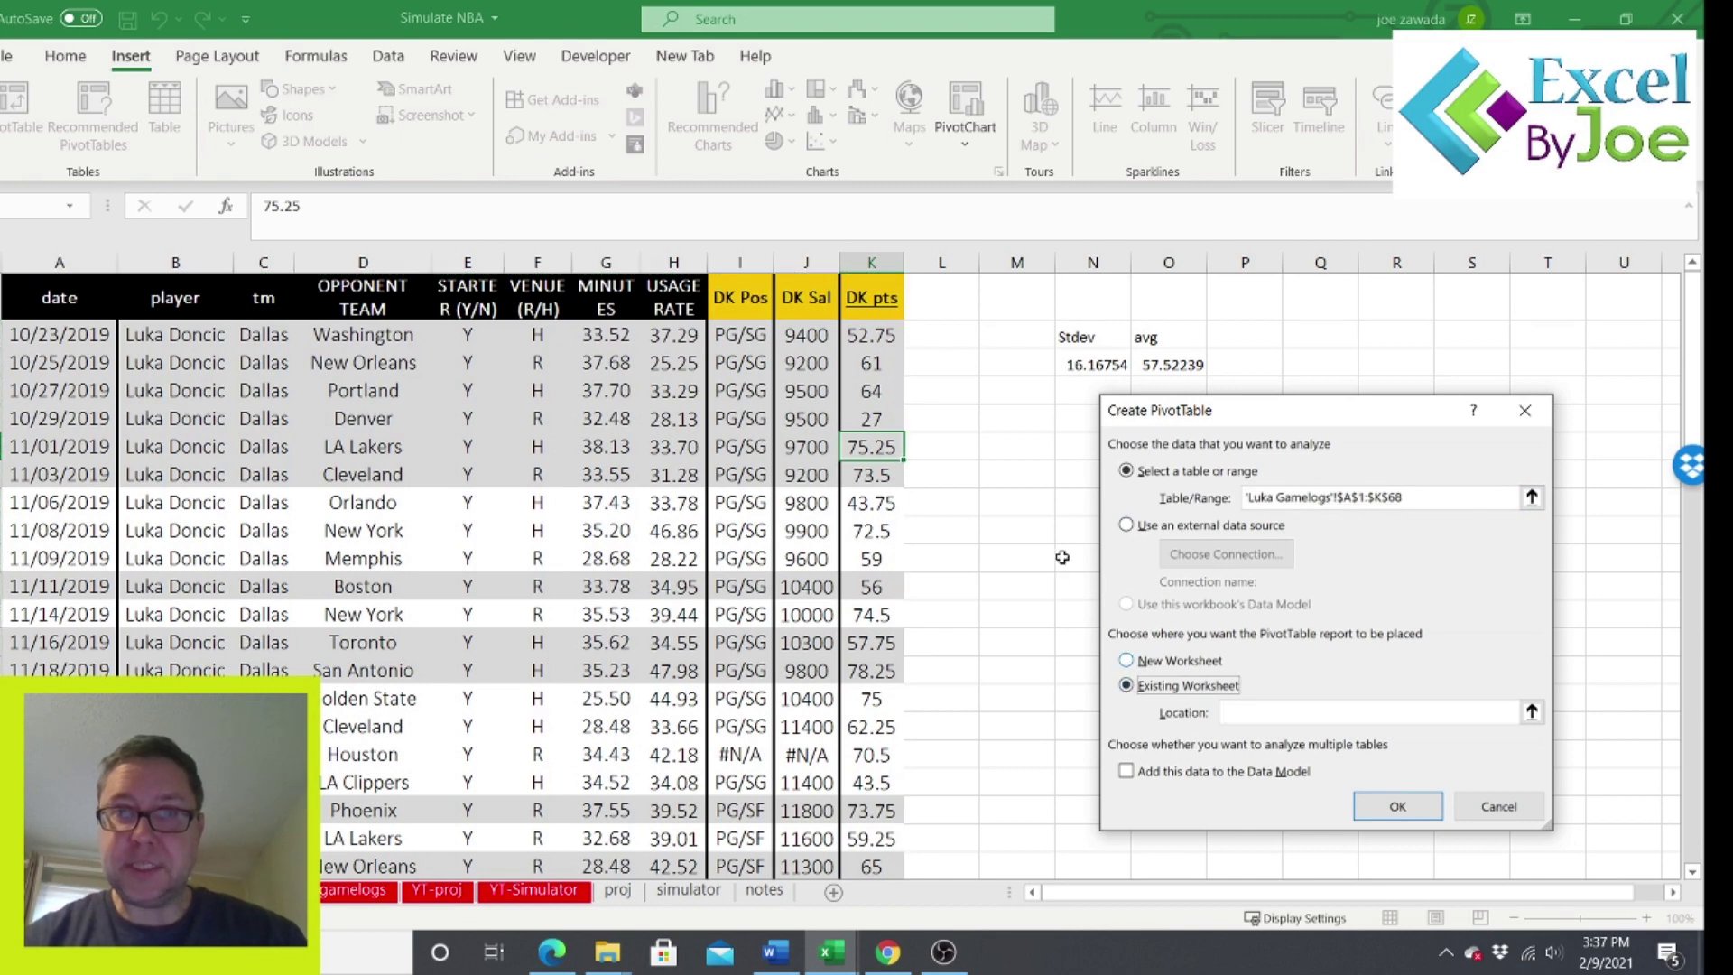
click(1065, 558)
click(1385, 817)
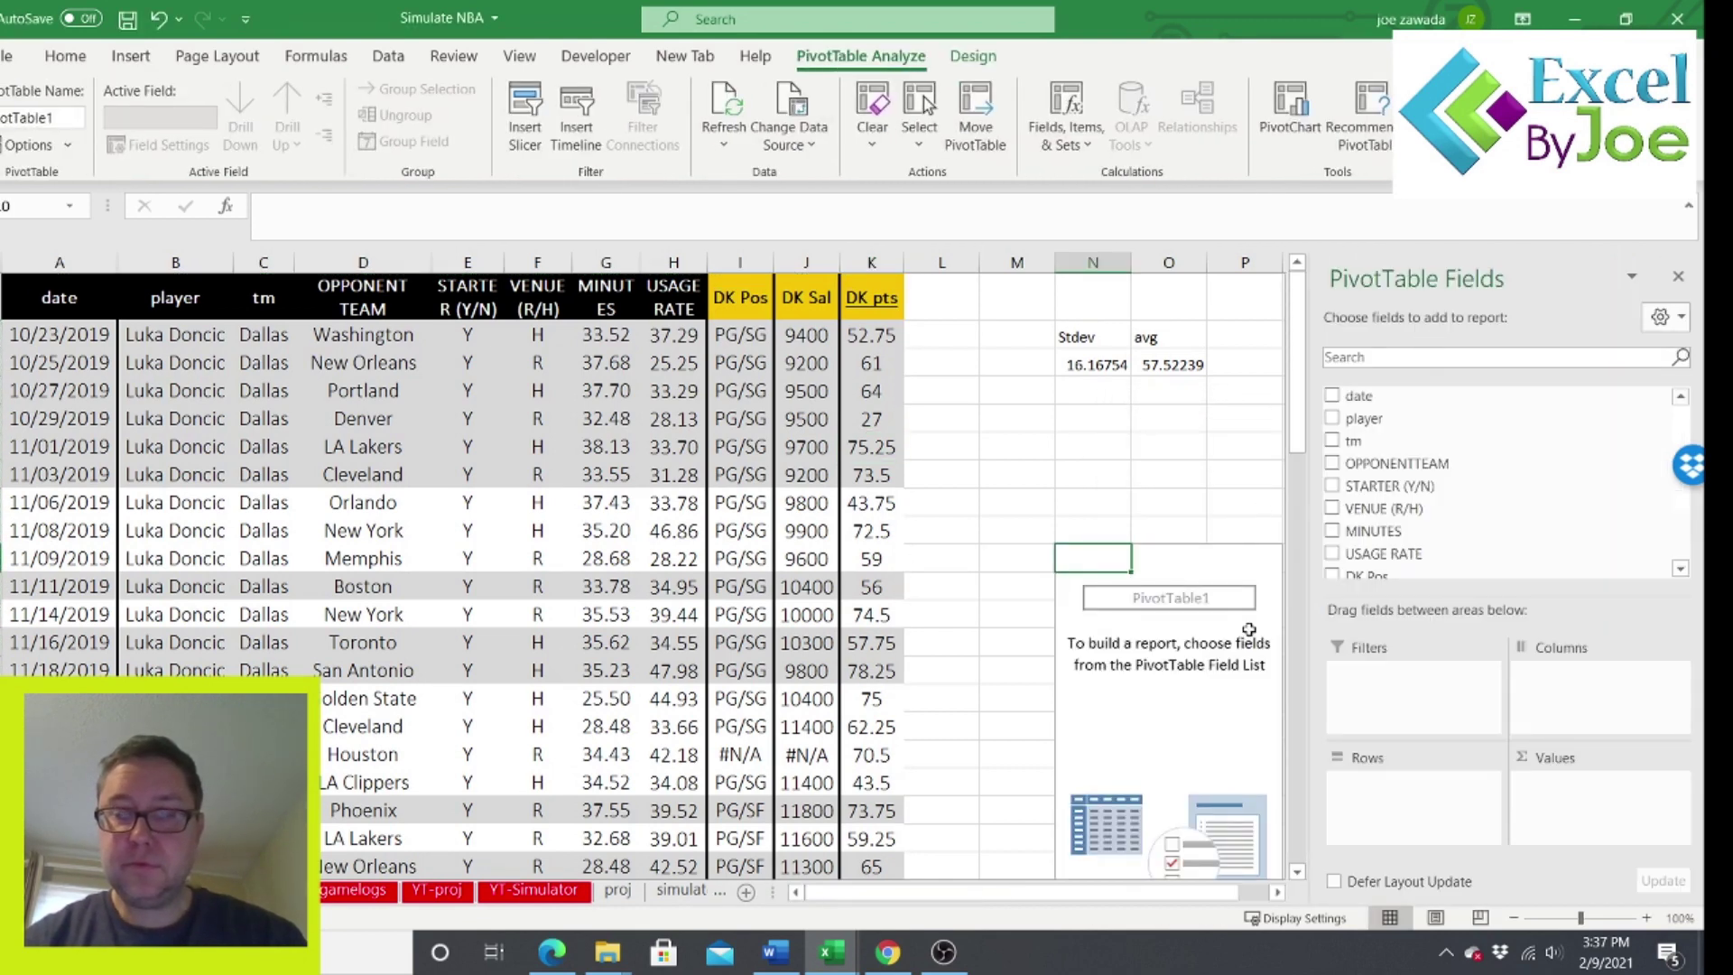
Add the DK pts field to both the rows and the values of the PivotTable.
drag(1201, 892, 1230, 892)
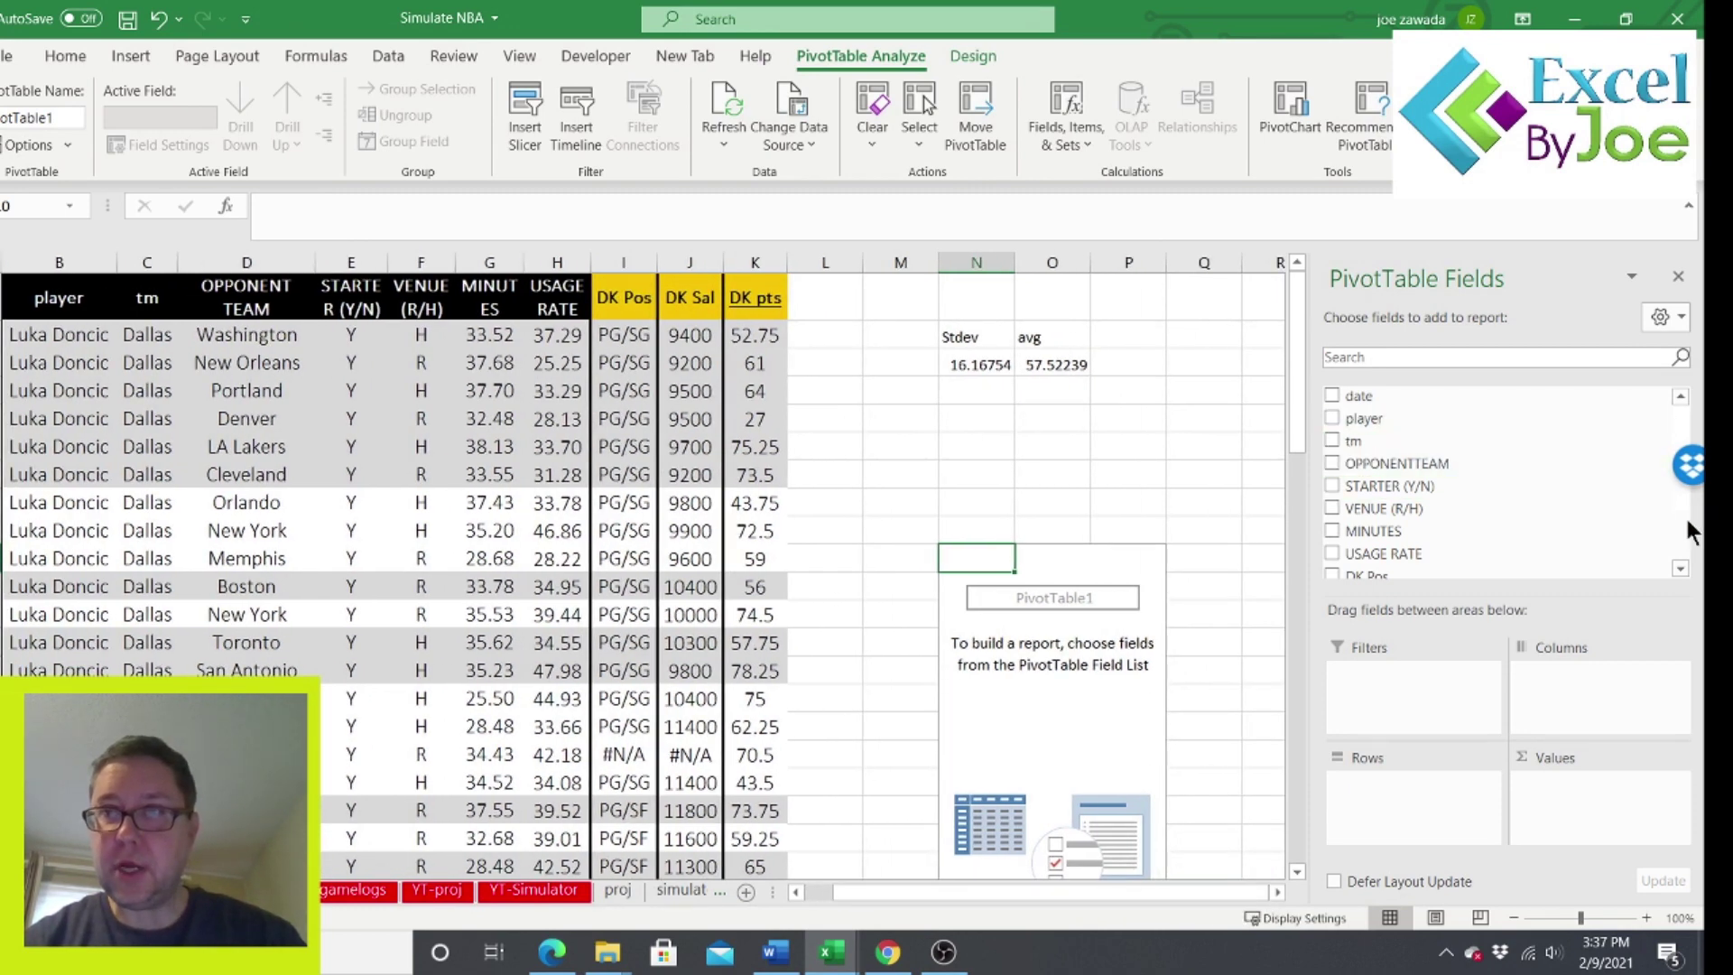
scroll(1691, 542, down, 2)
drag(1391, 540, 1424, 796)
drag(1467, 539, 1611, 792)
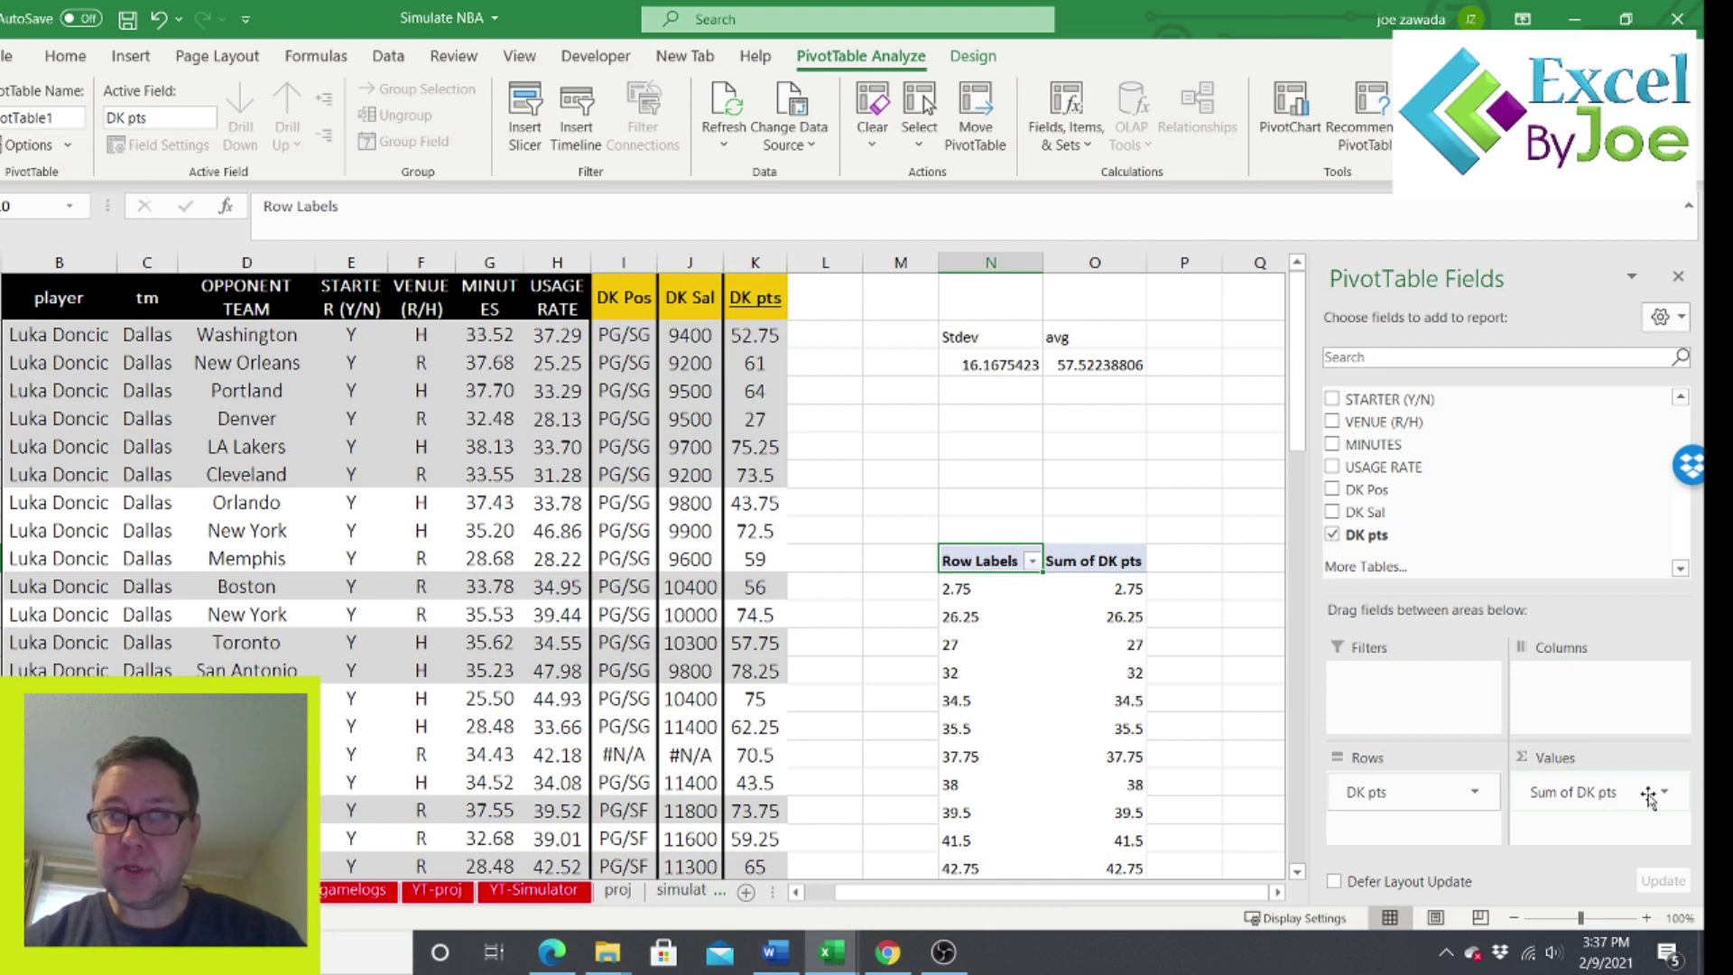
Group the PivotTable's DK pts row labels from 0 to 100 in intervals of 10.
click(963, 644)
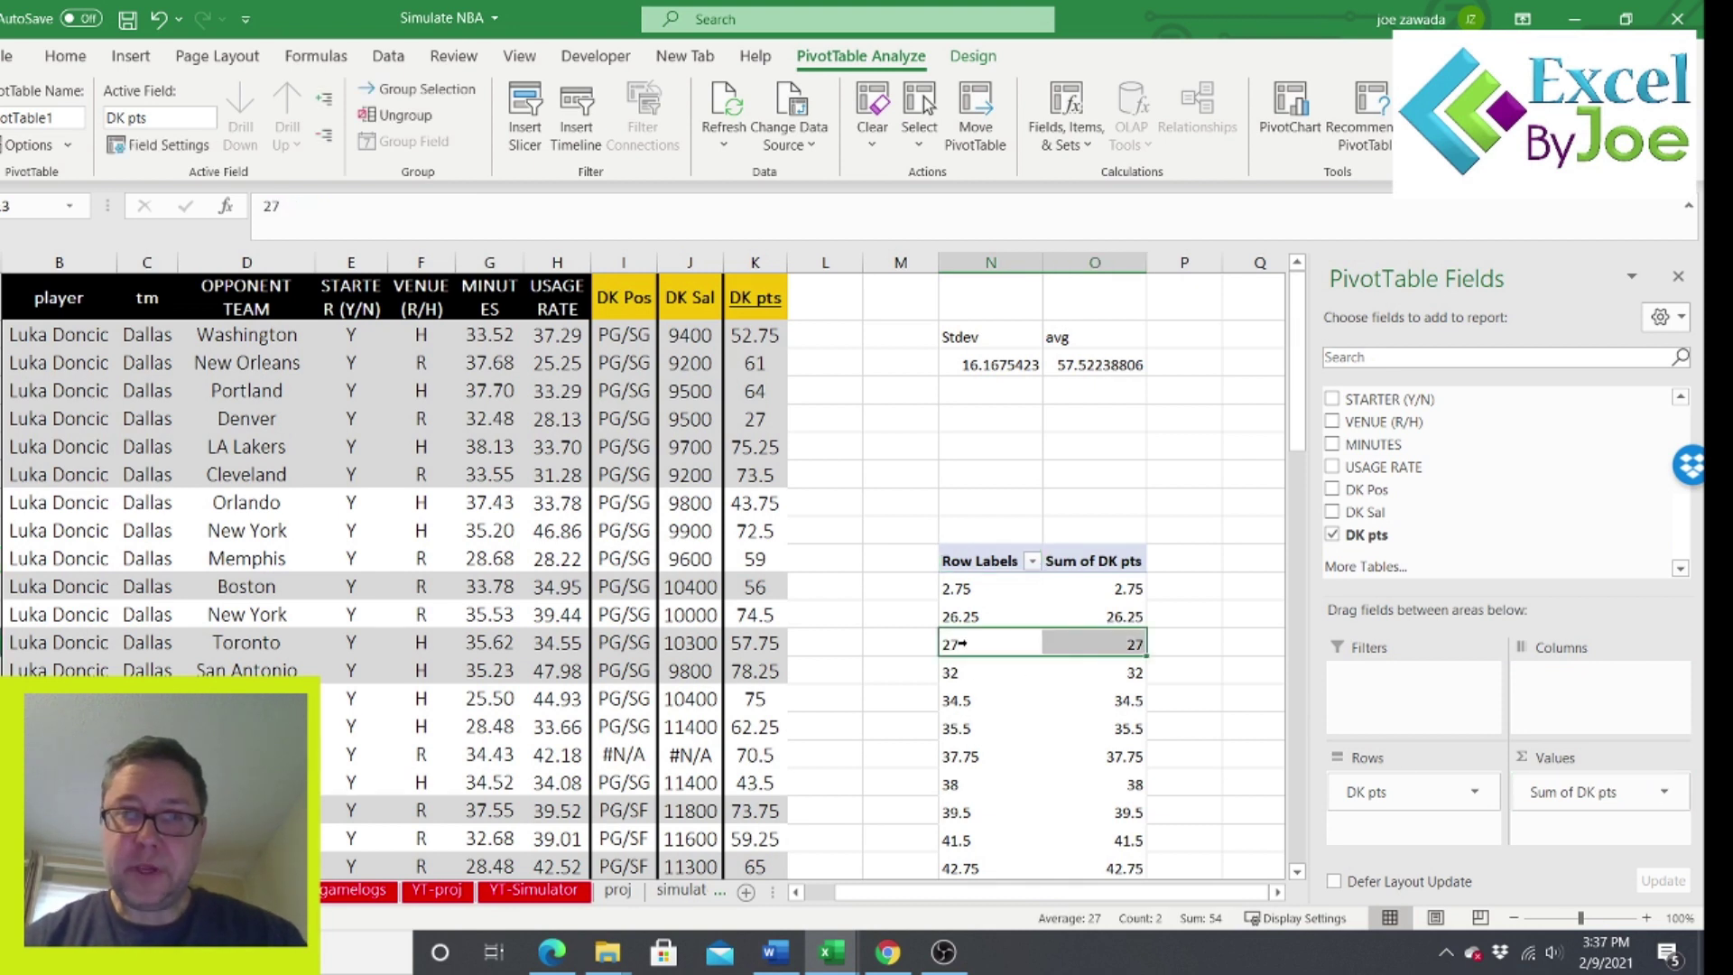
right_click(984, 677)
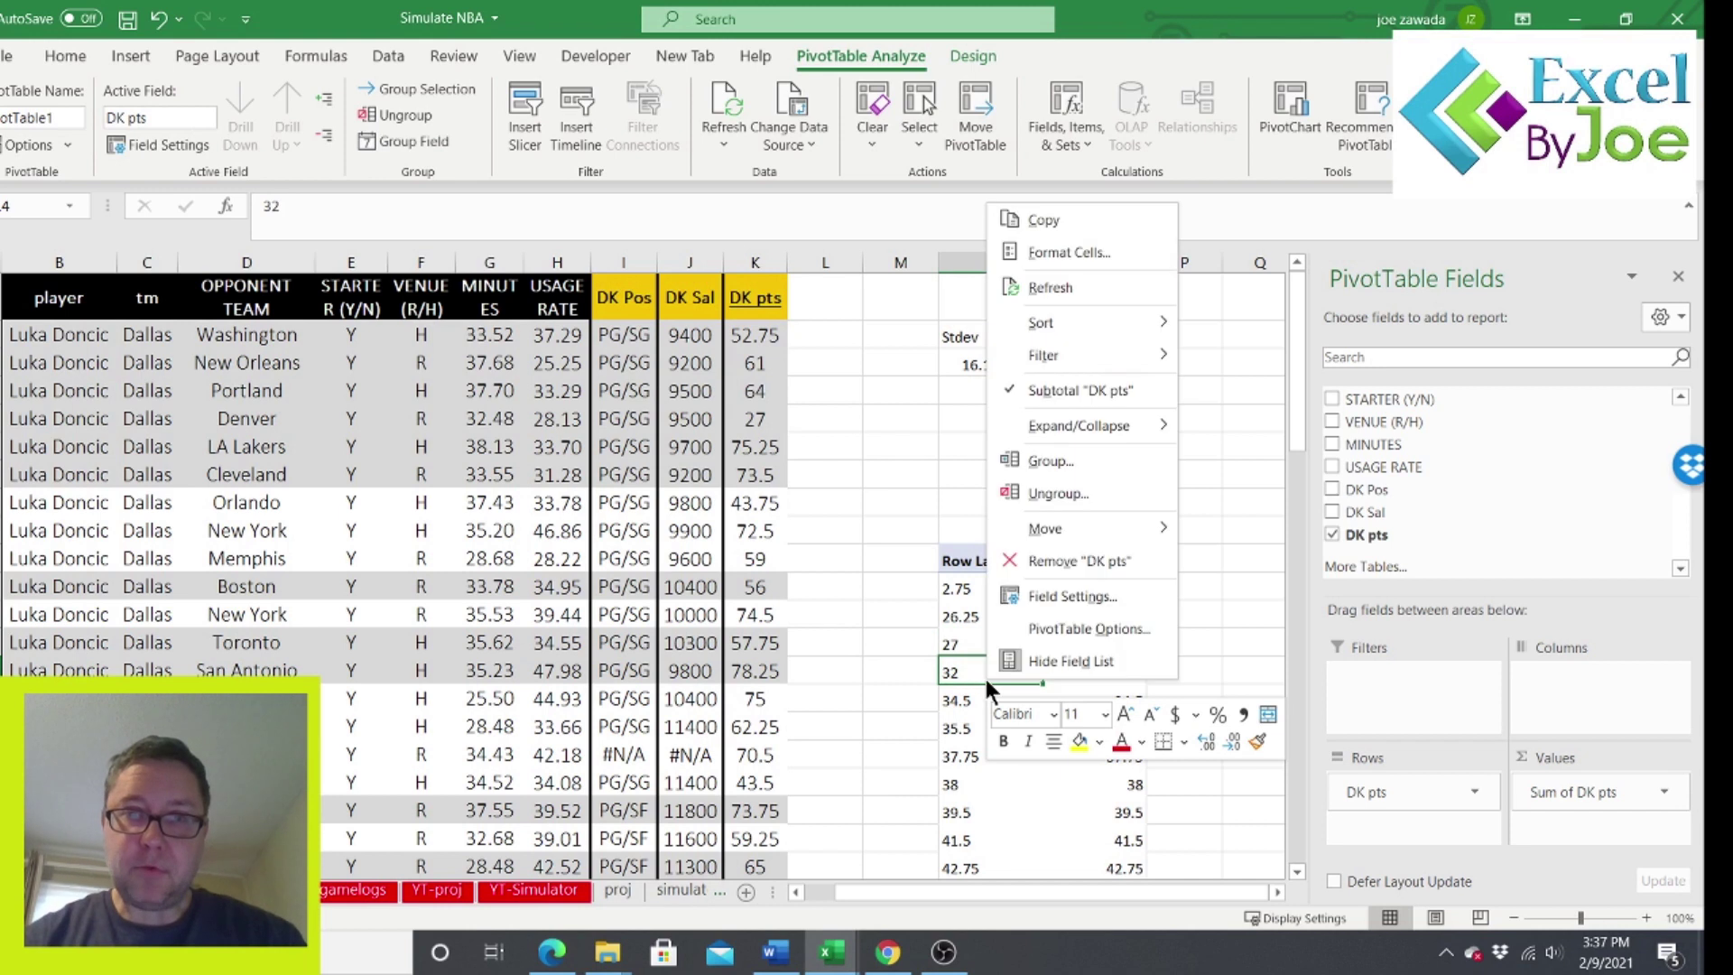
click(1049, 459)
text(0)
key(Tab)
text(100)
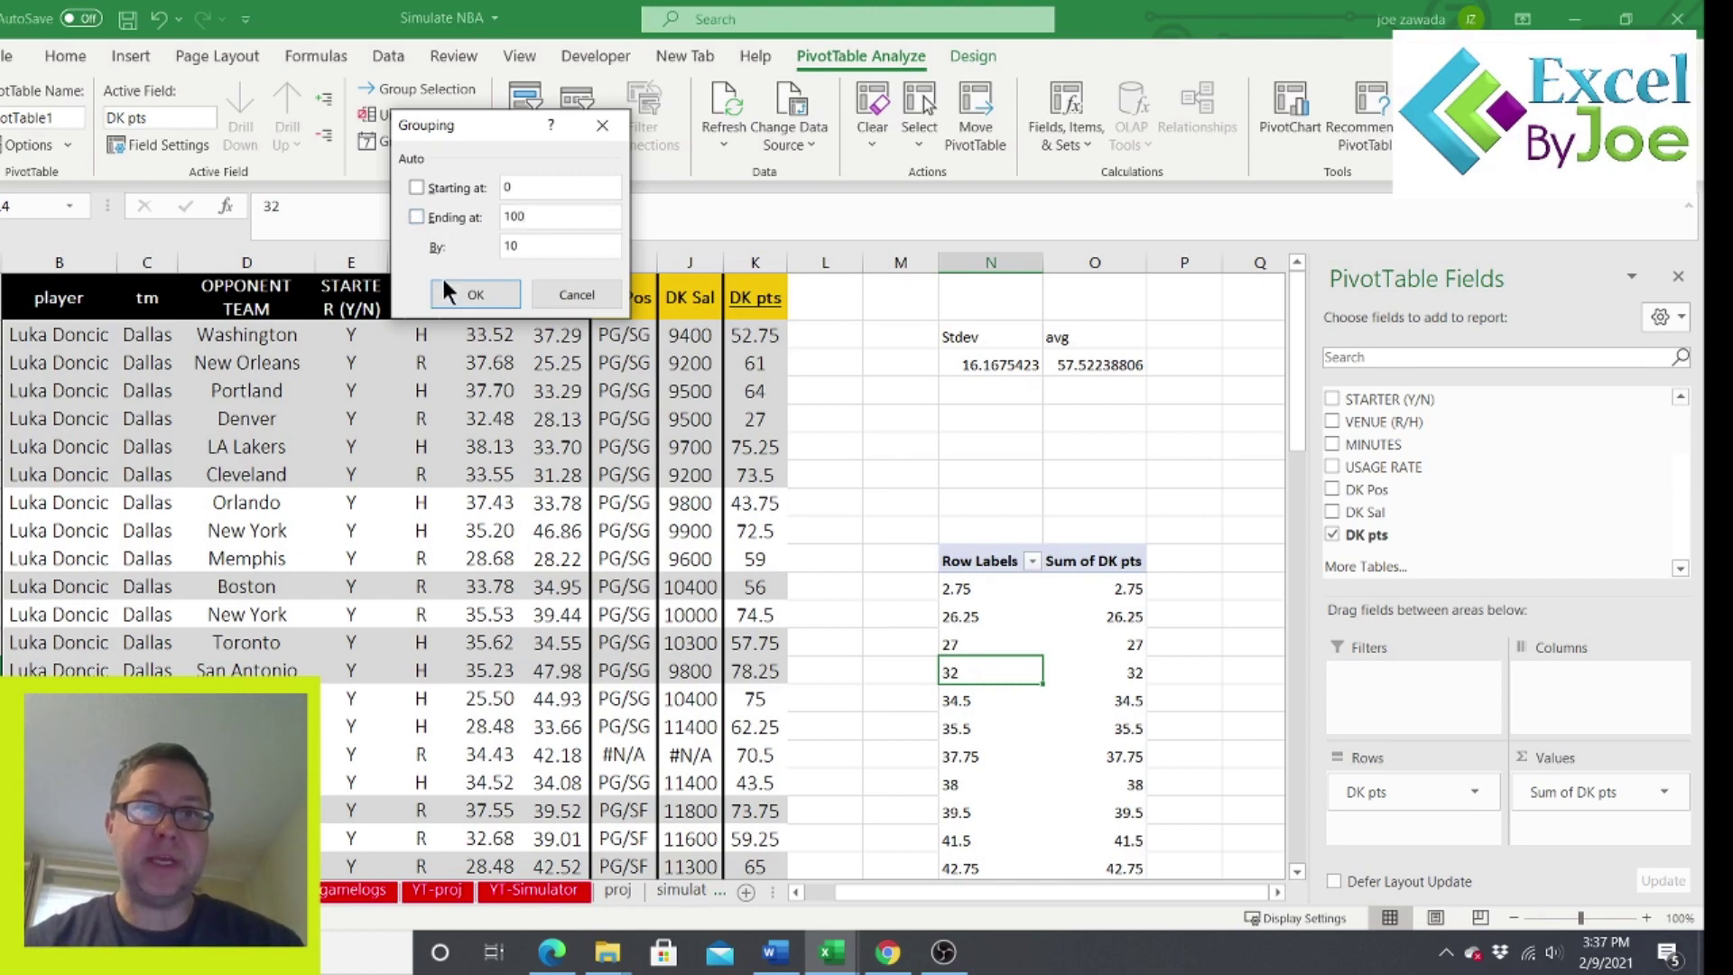
click(471, 295)
Summarize the PivotTable's DK pts values by Count instead of Sum.
double_click(1087, 561)
click(1179, 651)
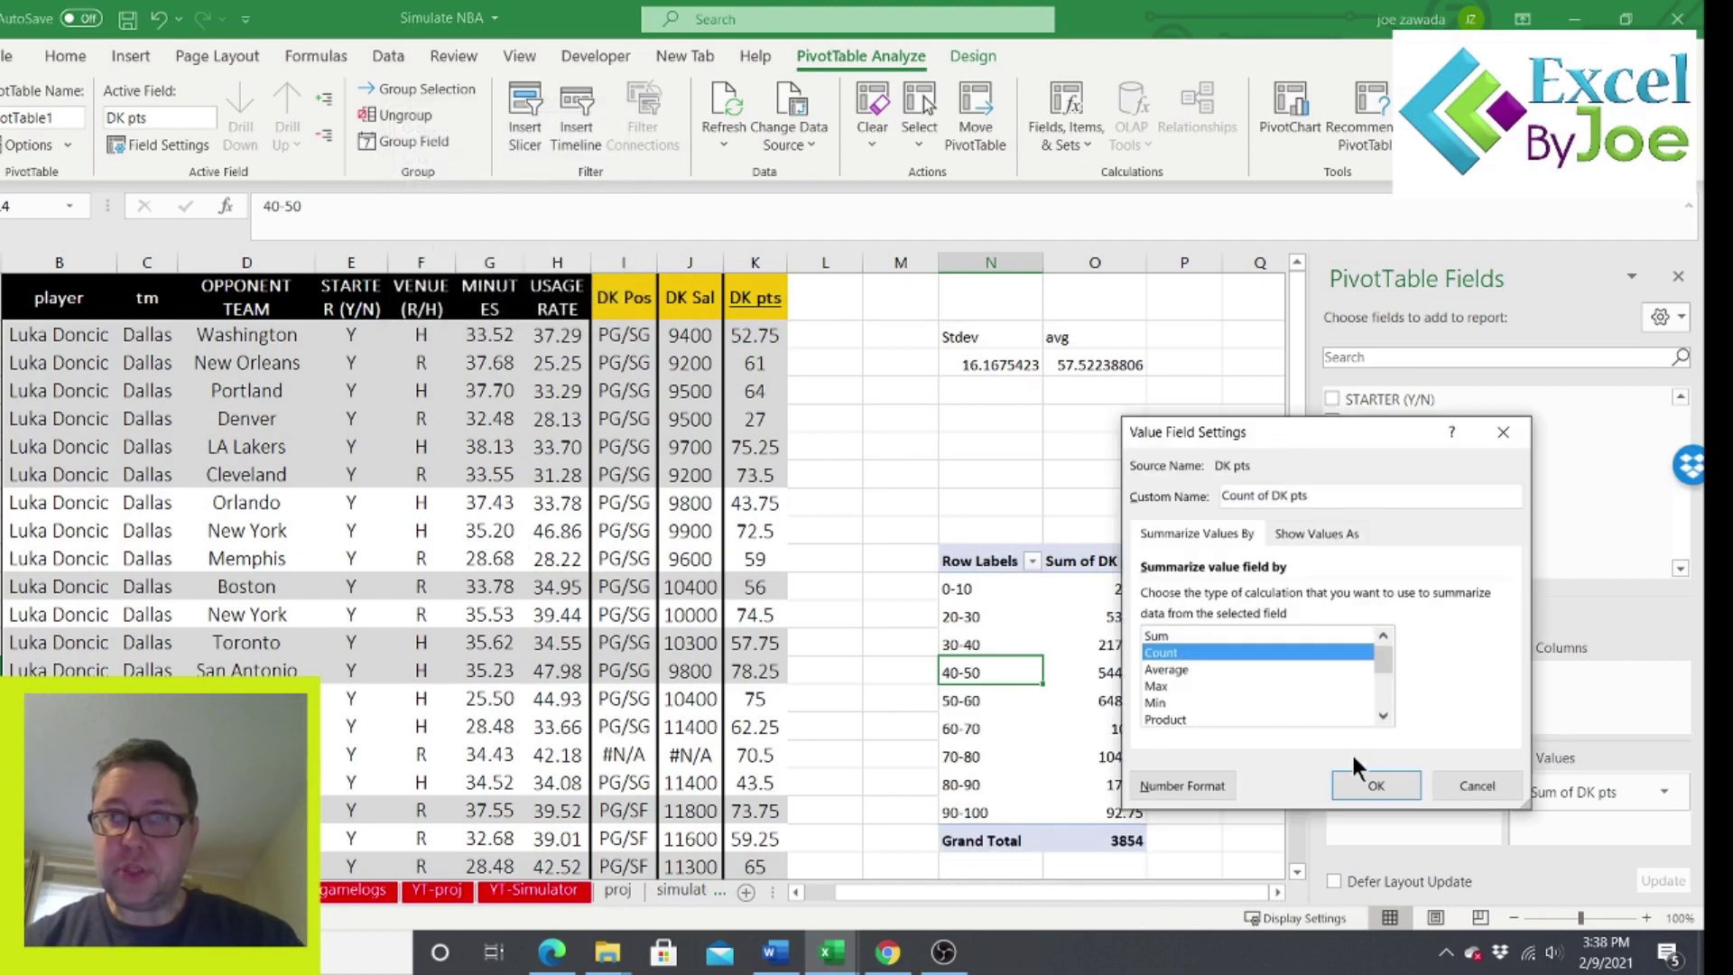
click(1374, 783)
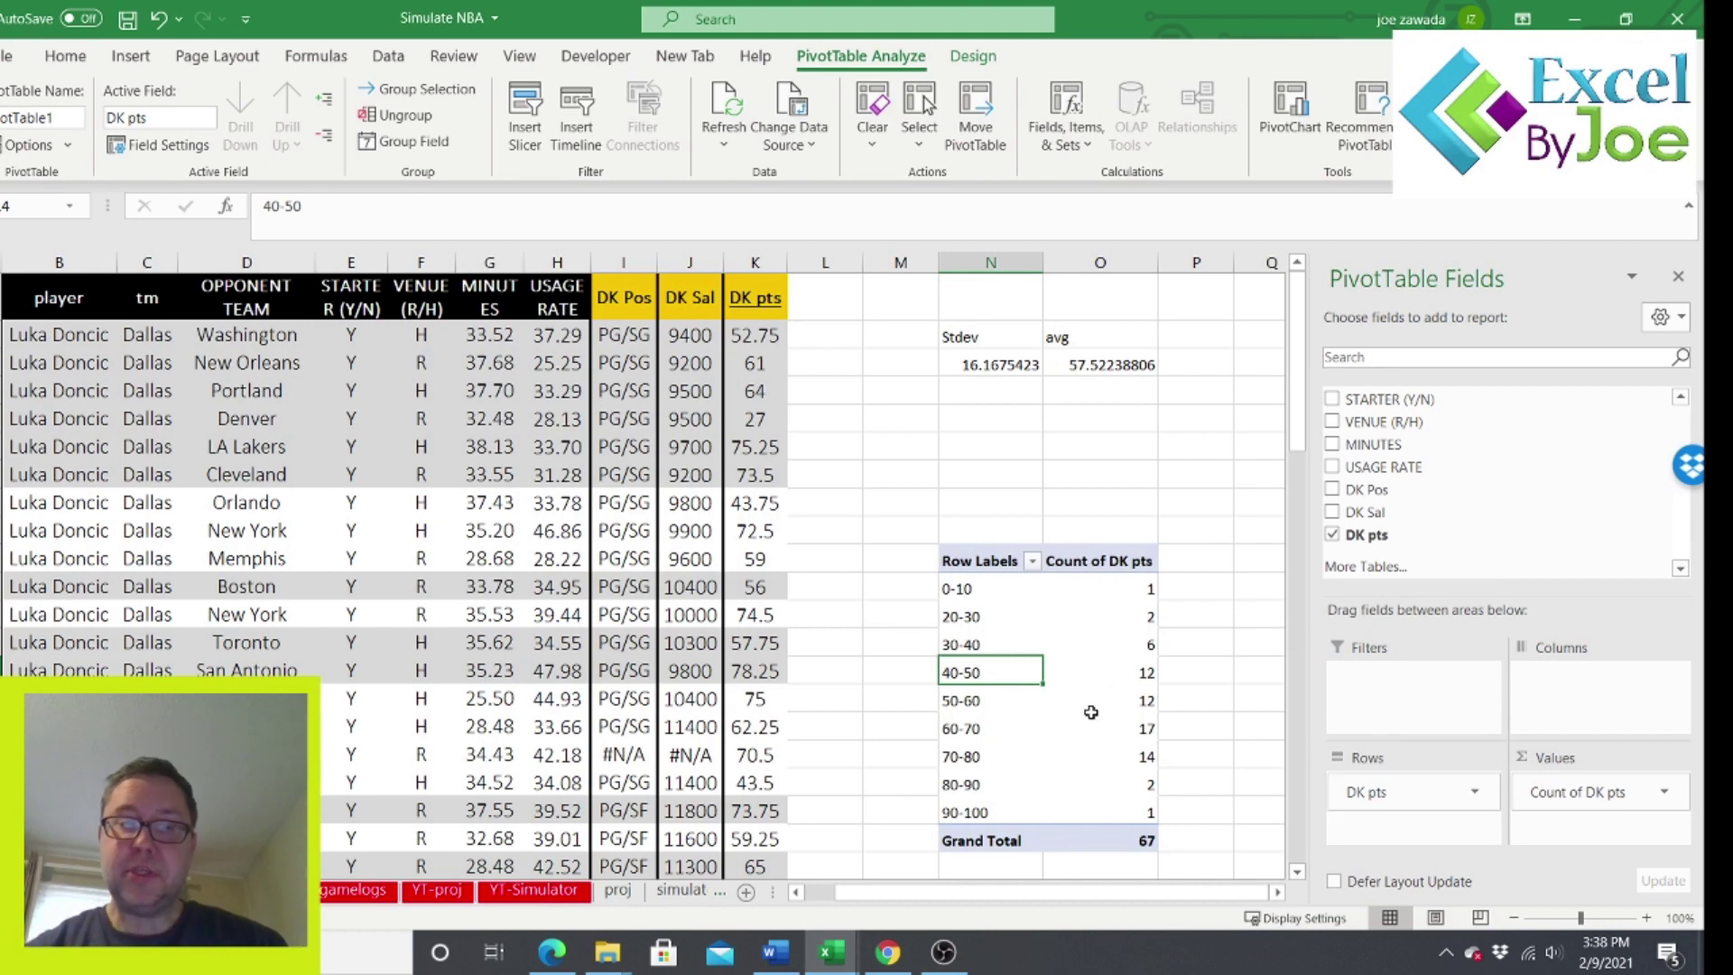
Examine the PivotTable's game counts per DK pts range, especially the ranges from 40 to 70.
key(Down)
key(Left)
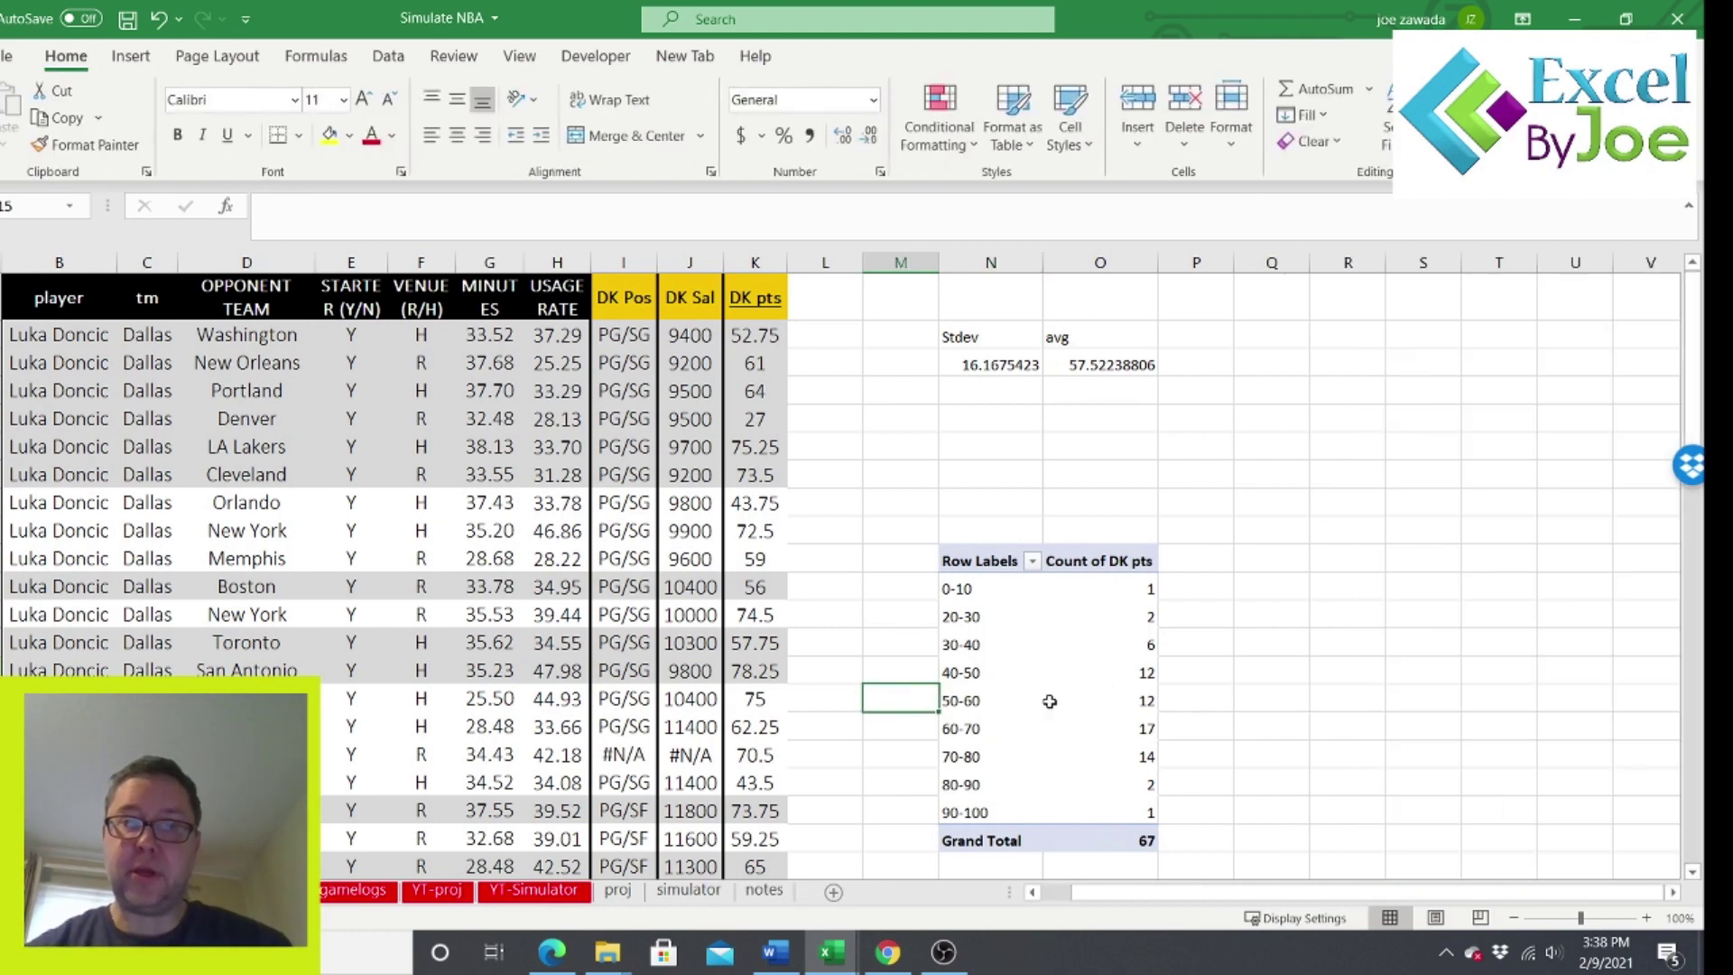
click(981, 699)
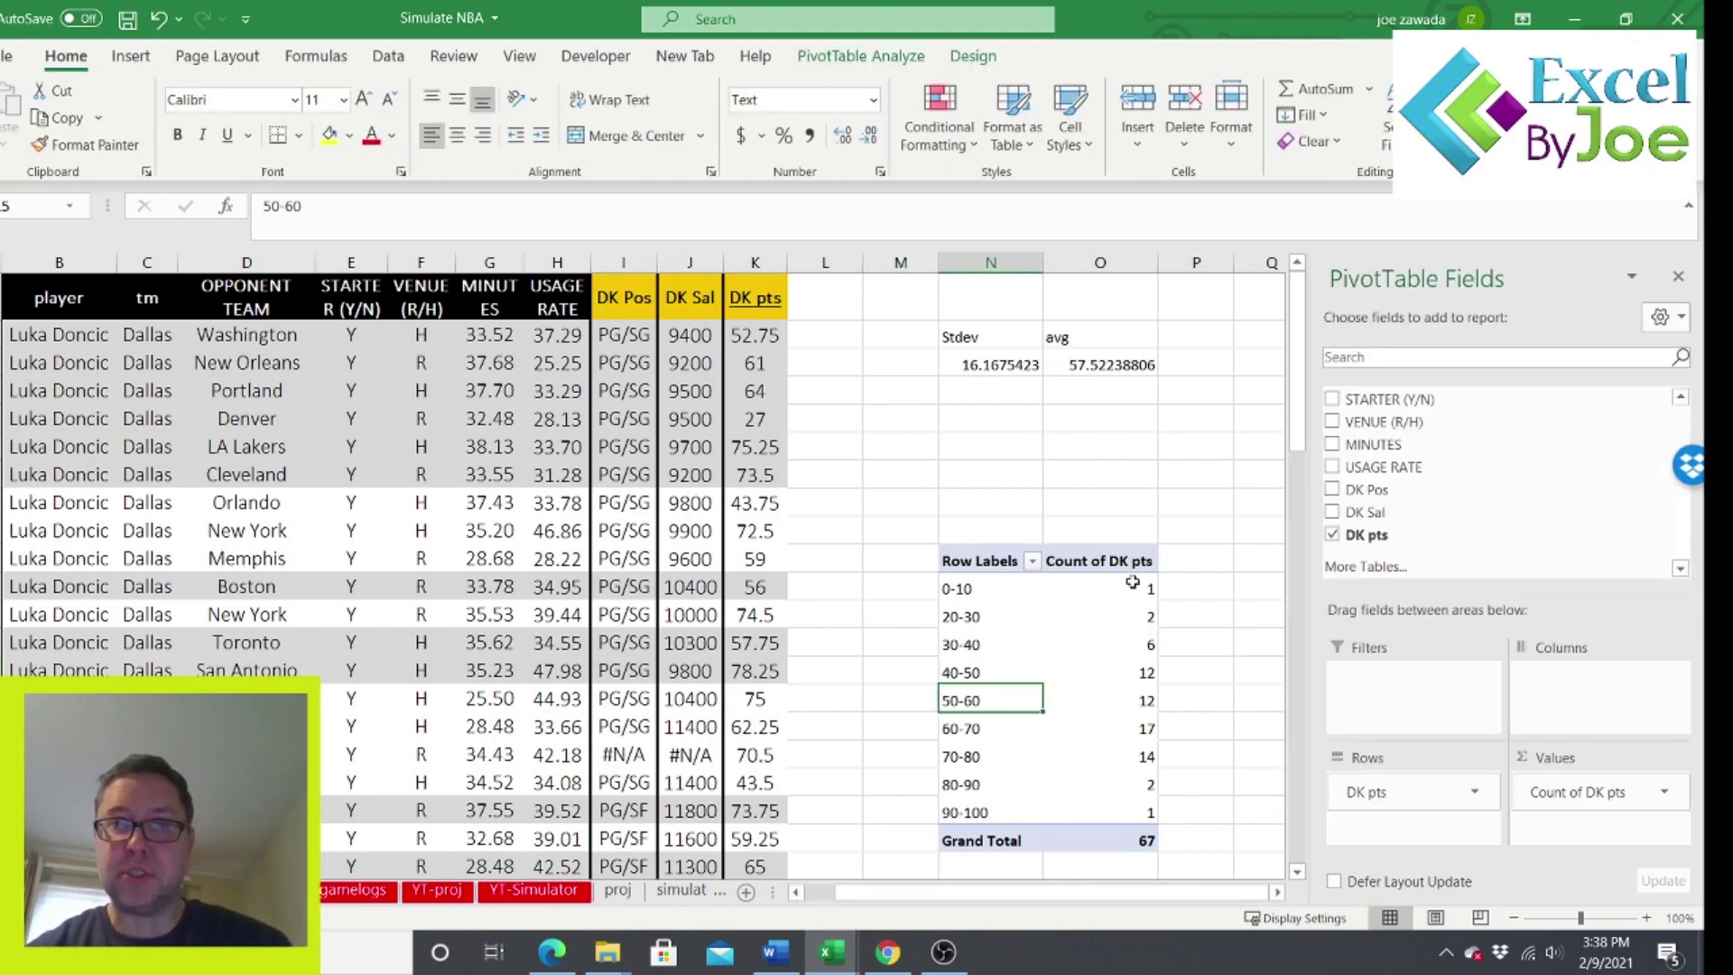
key(Right)
key(Down)
key(Down)
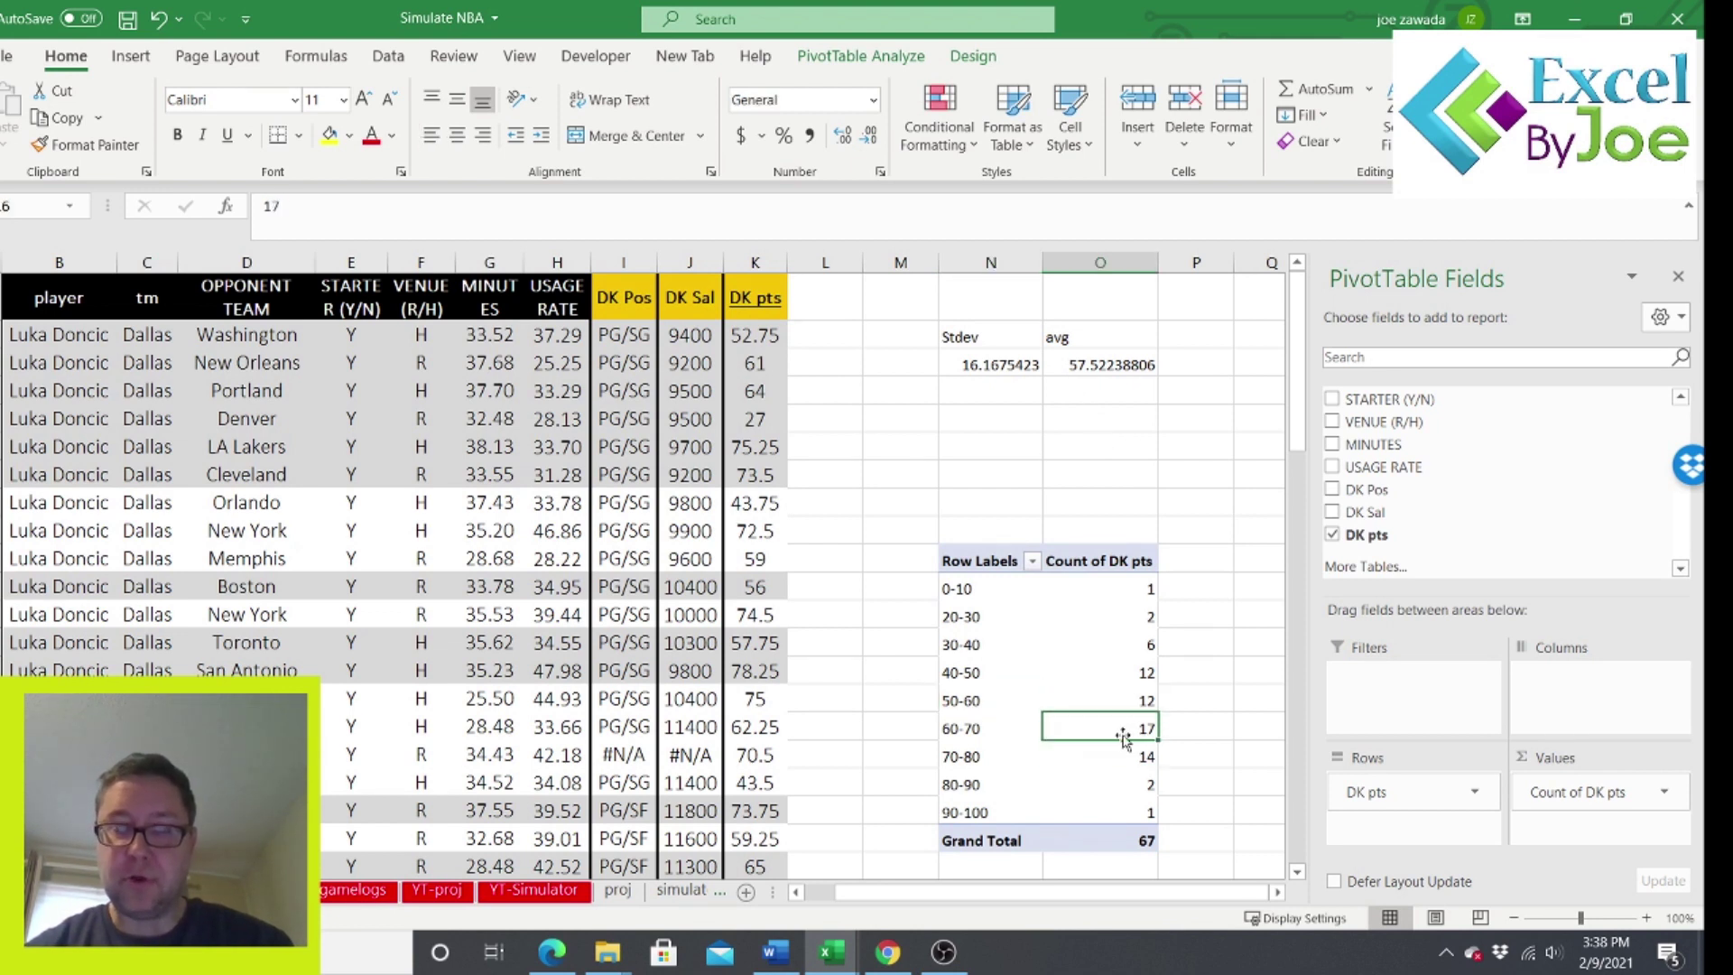
drag(1103, 673, 1117, 731)
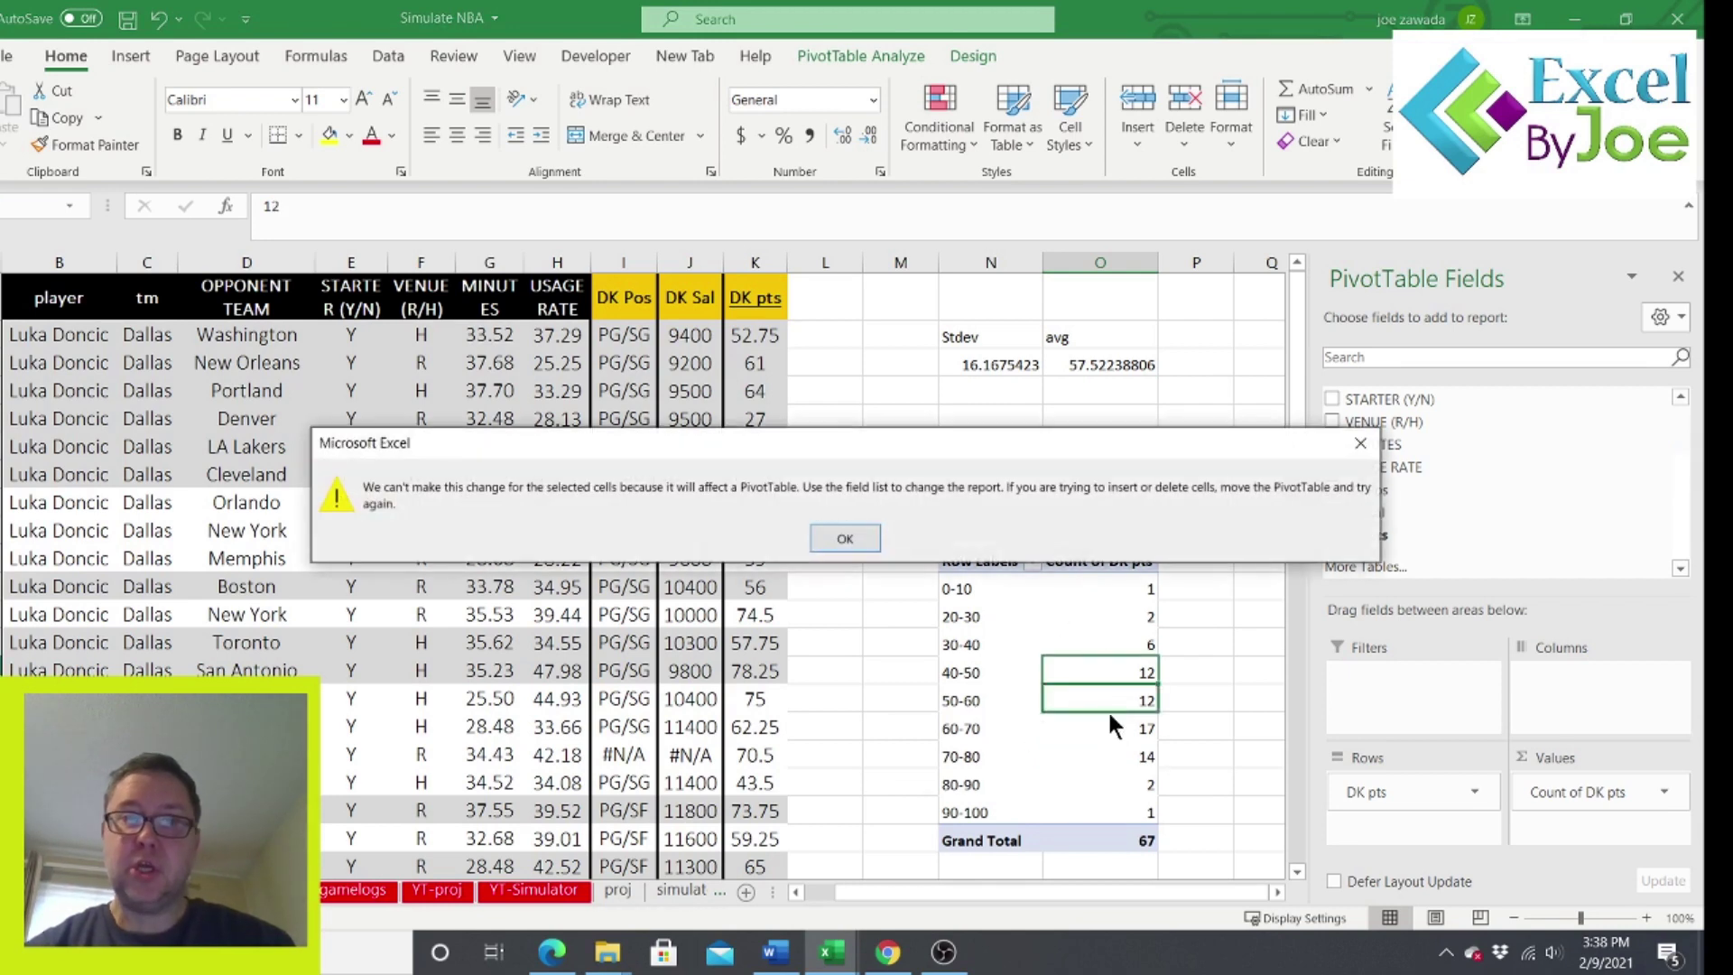
click(858, 545)
click(1196, 560)
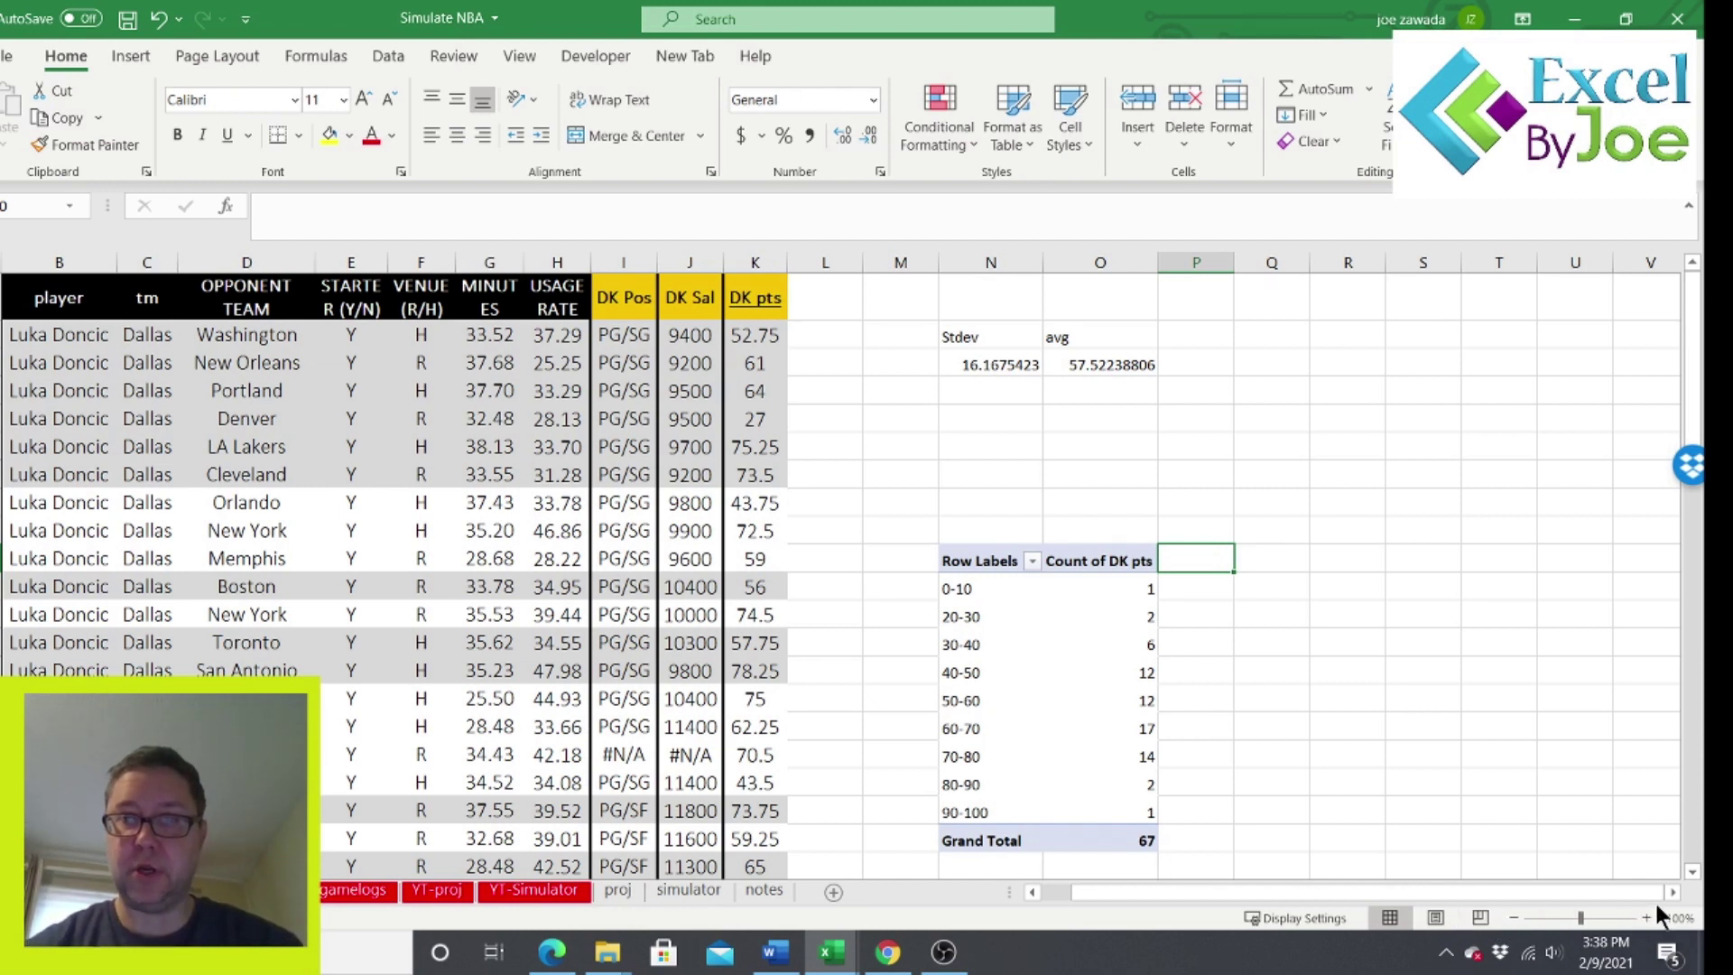
Enter =NORMINV(RAND(),O3,N3) in cell U2 to simulate a score from the average and standard deviation.
scroll(1256, 364, right, 2)
click(1188, 417)
click(1196, 337)
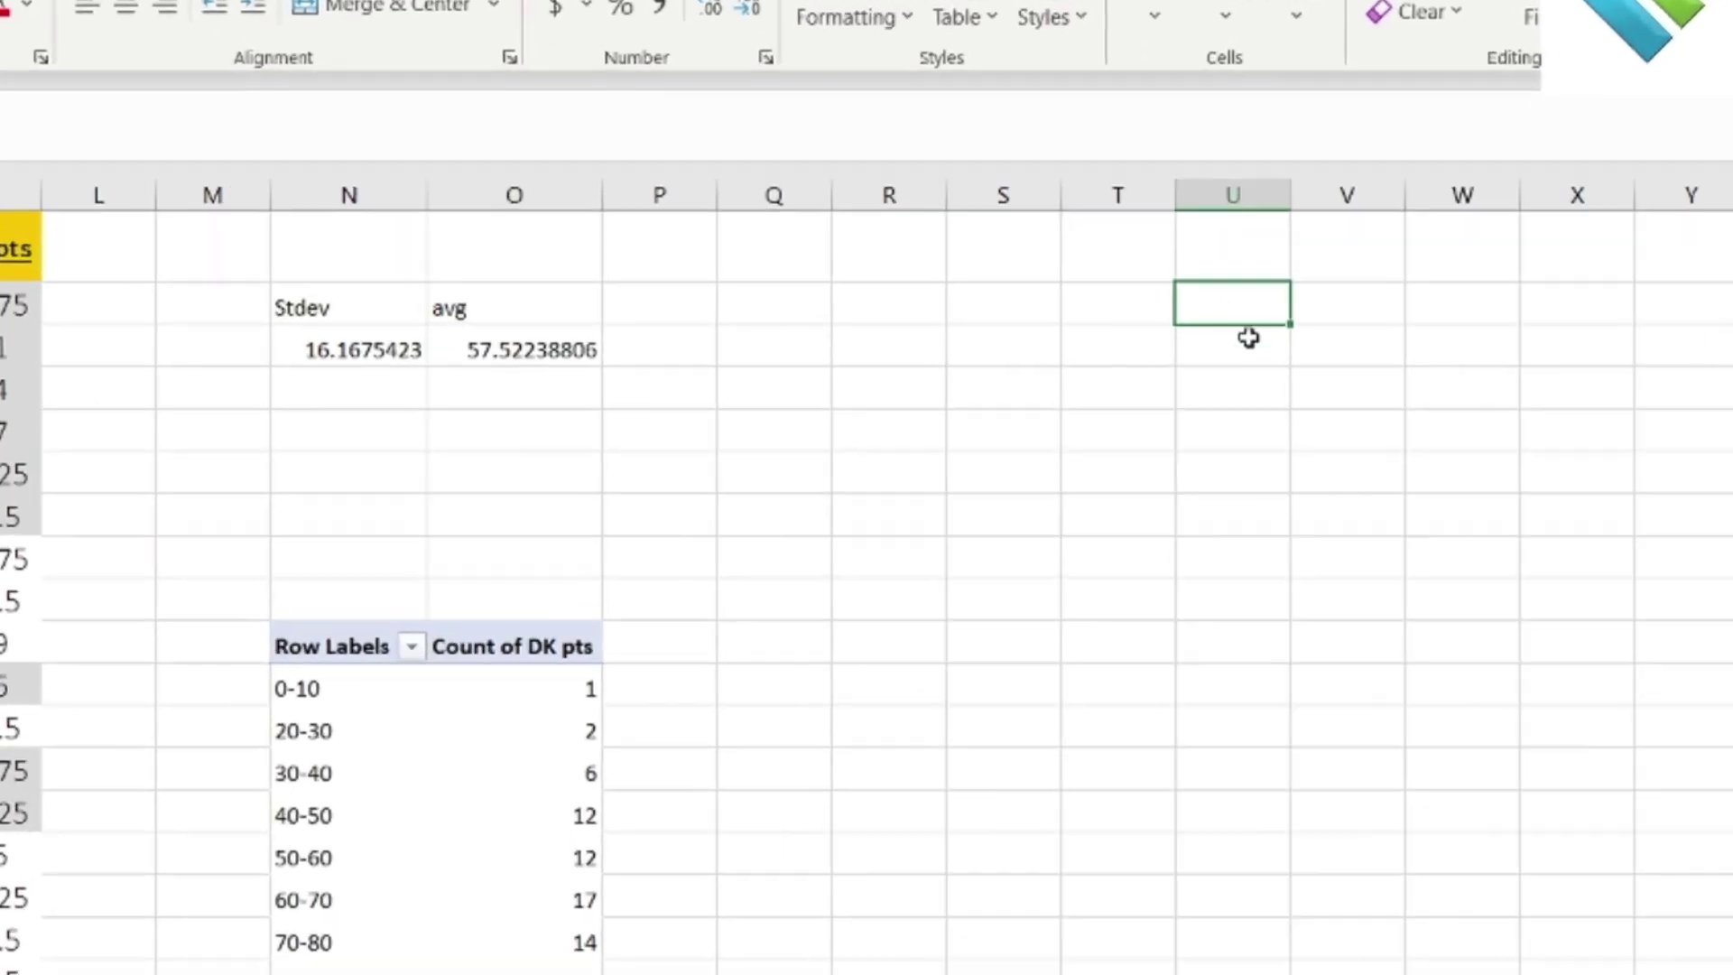
text(=norminv)
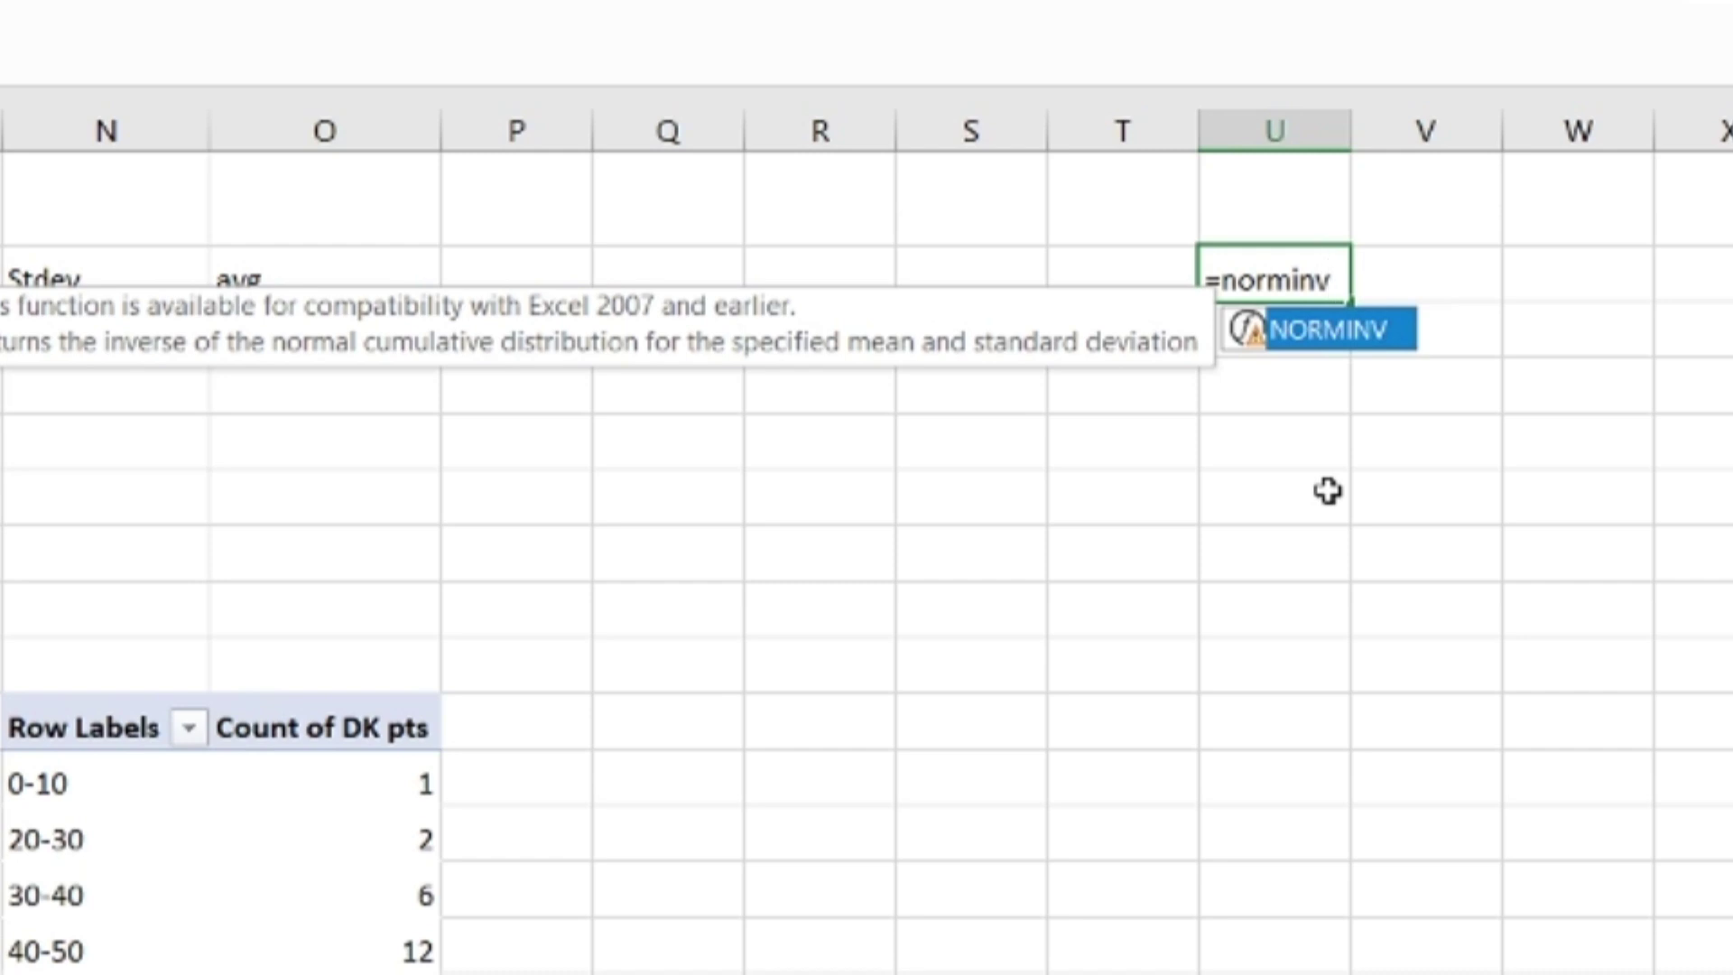
text(()
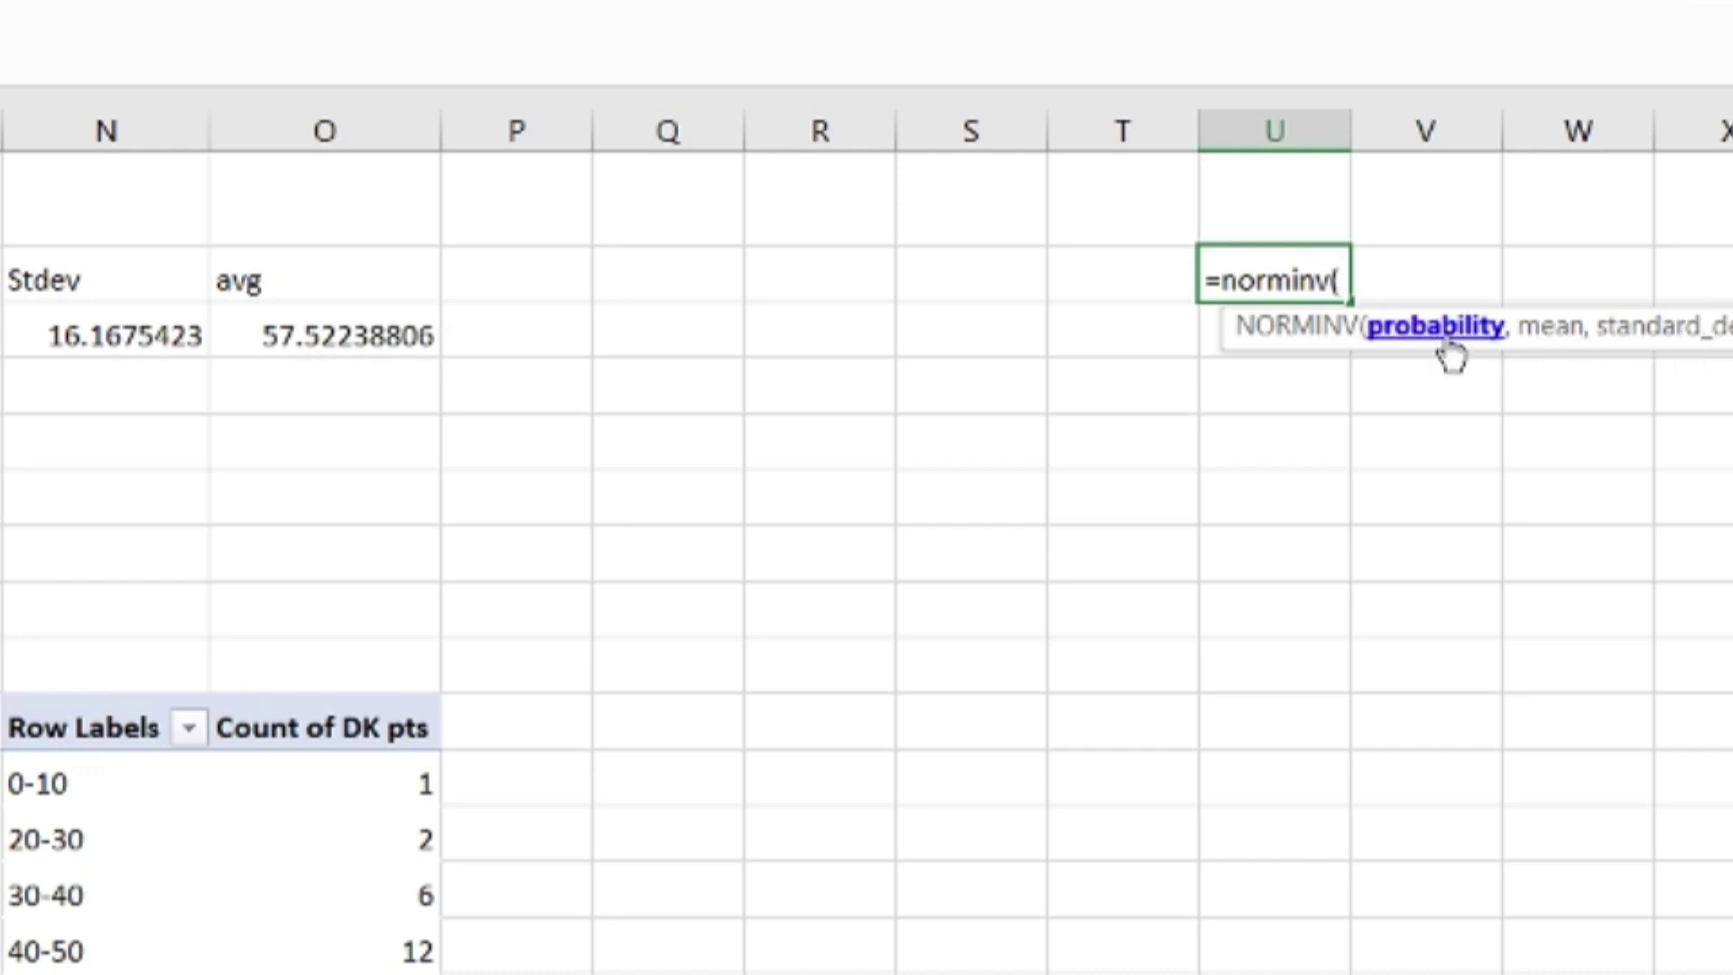
text(rand())
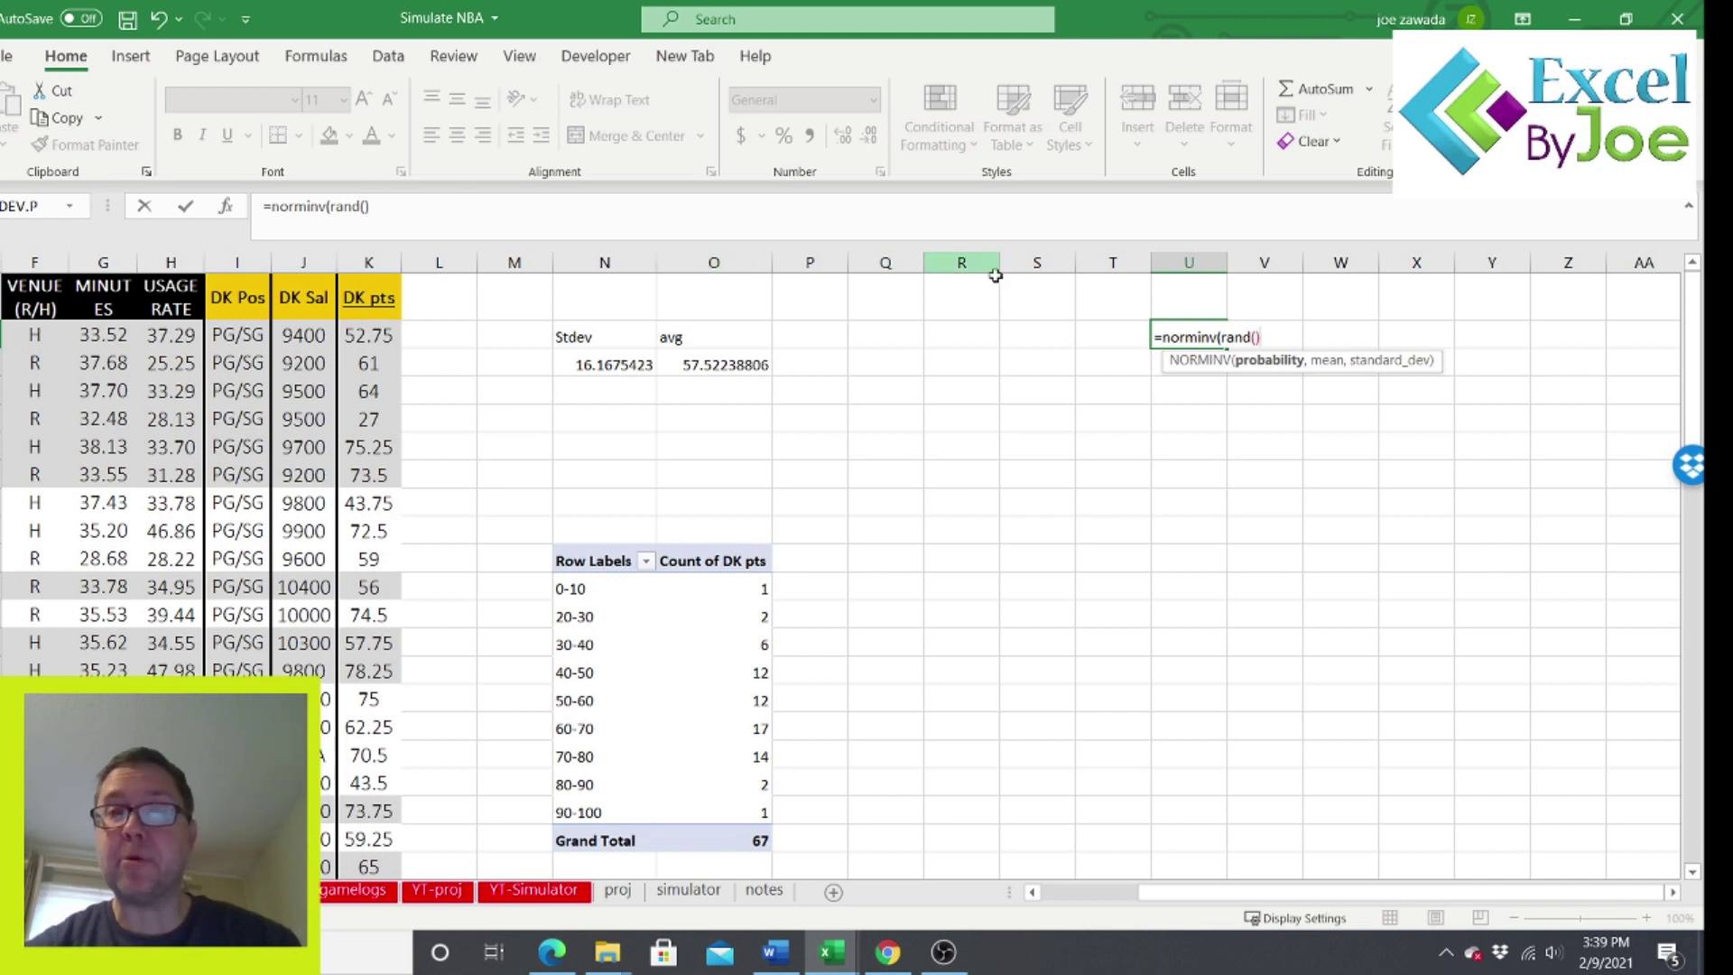
text(,)
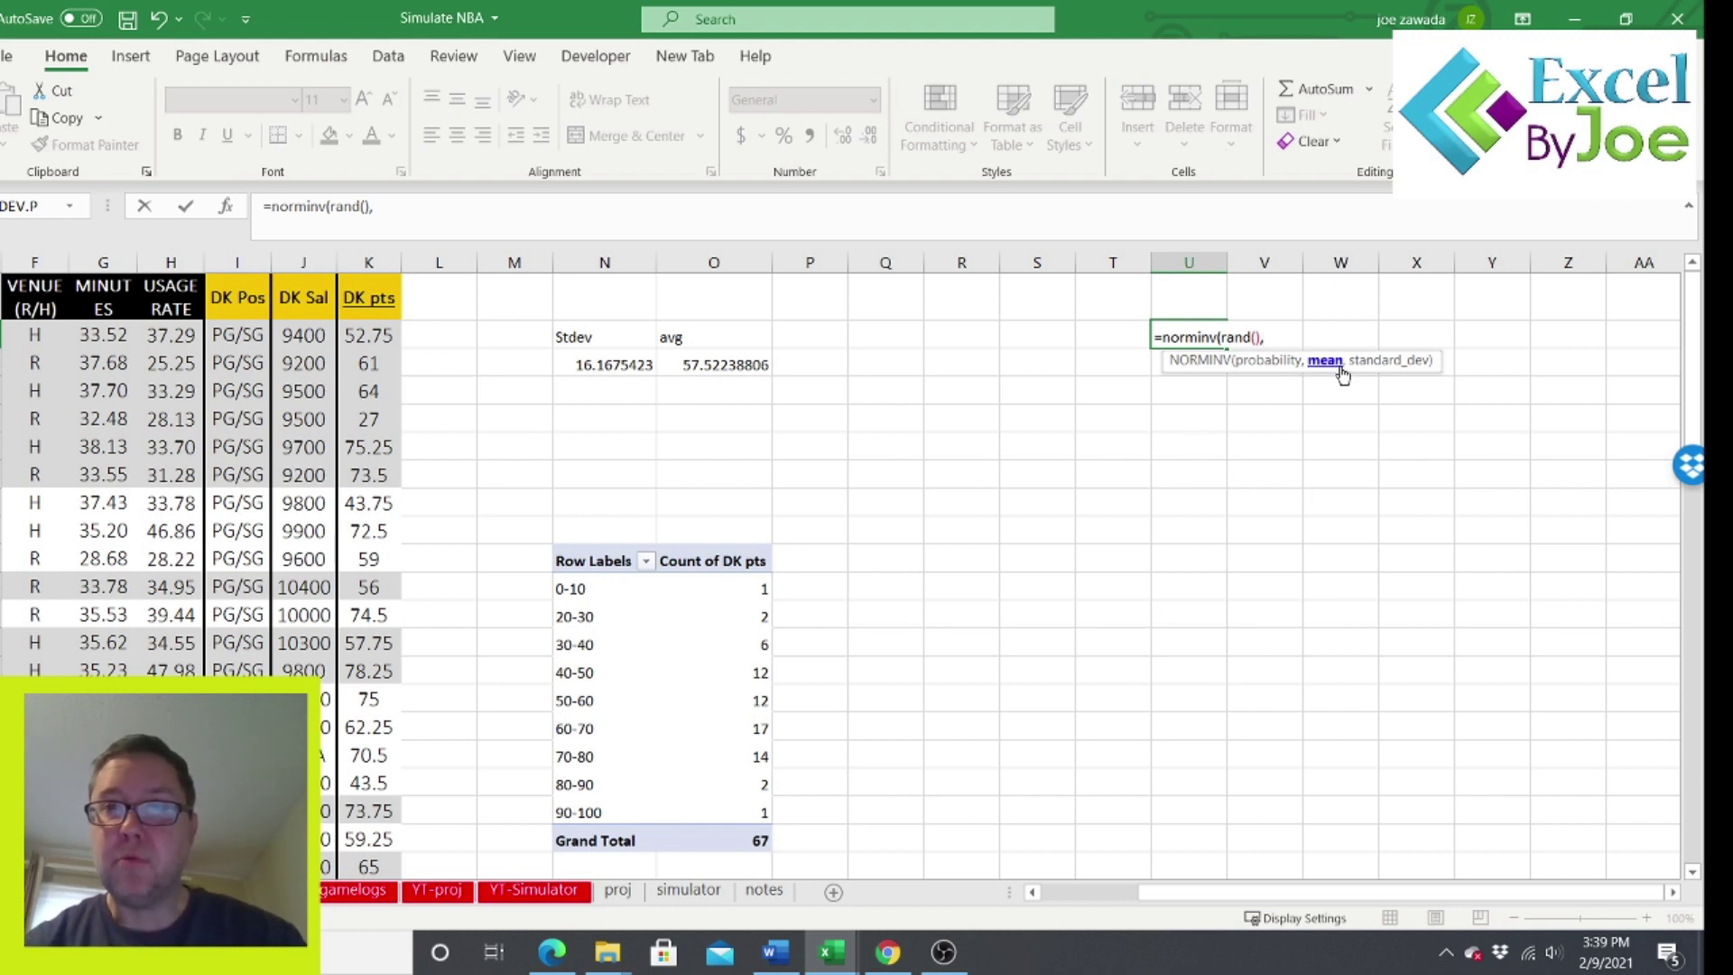
click(691, 363)
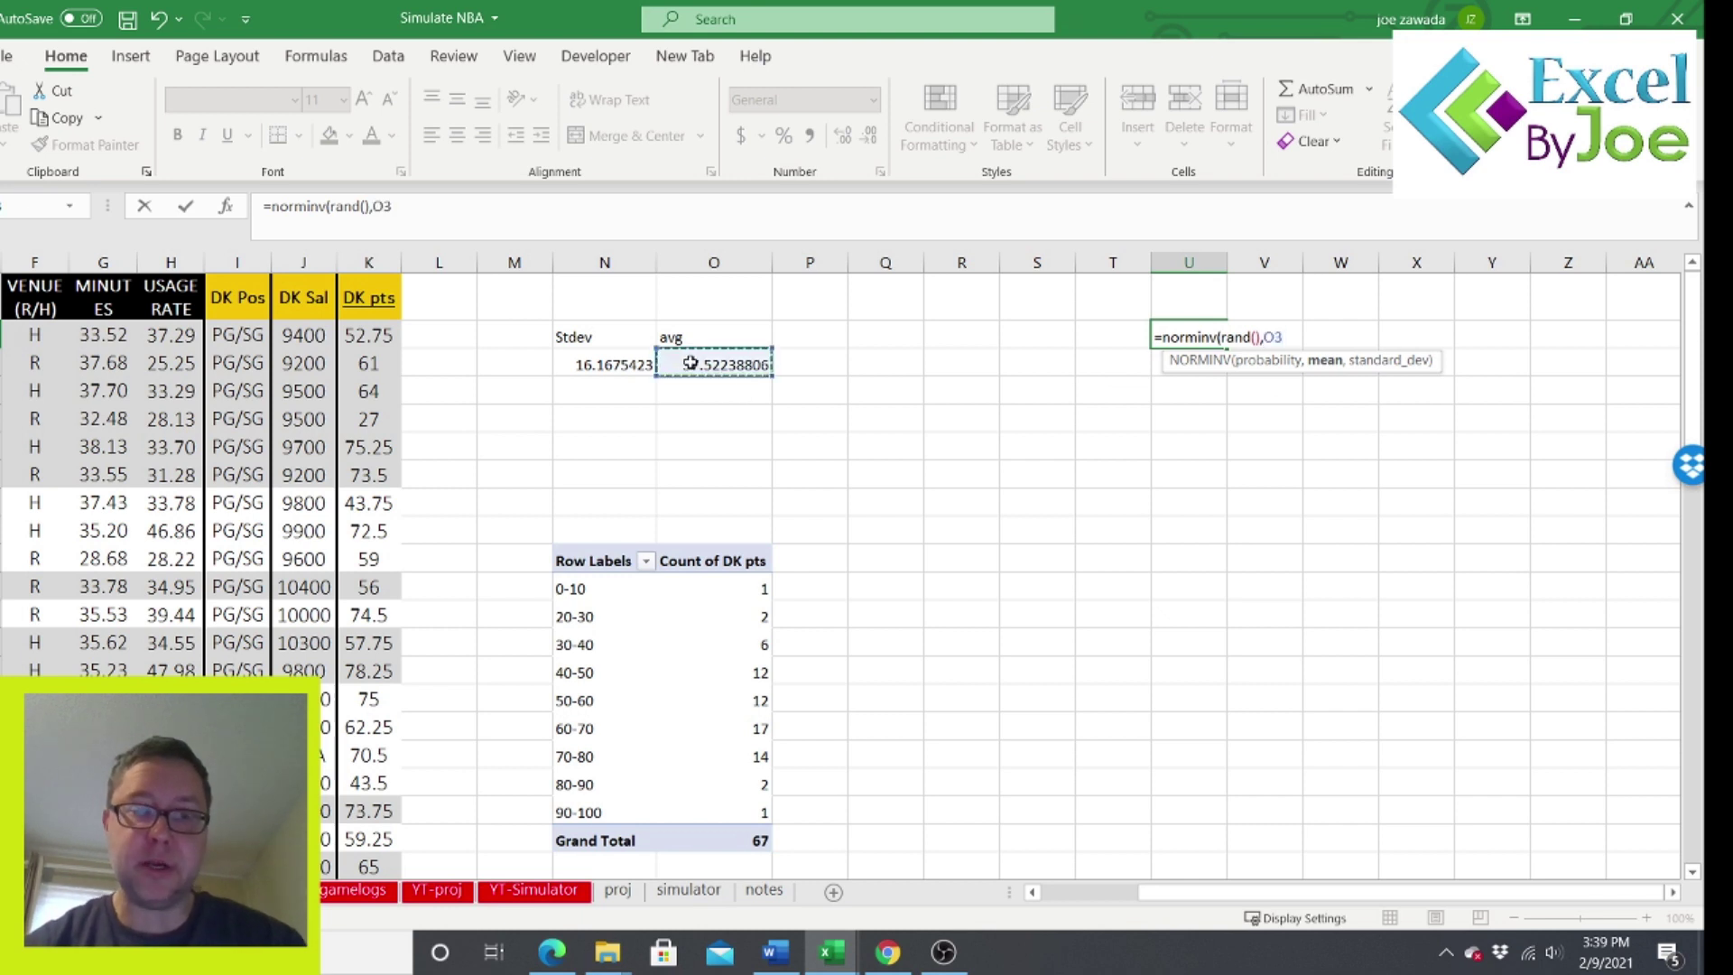
text(,)
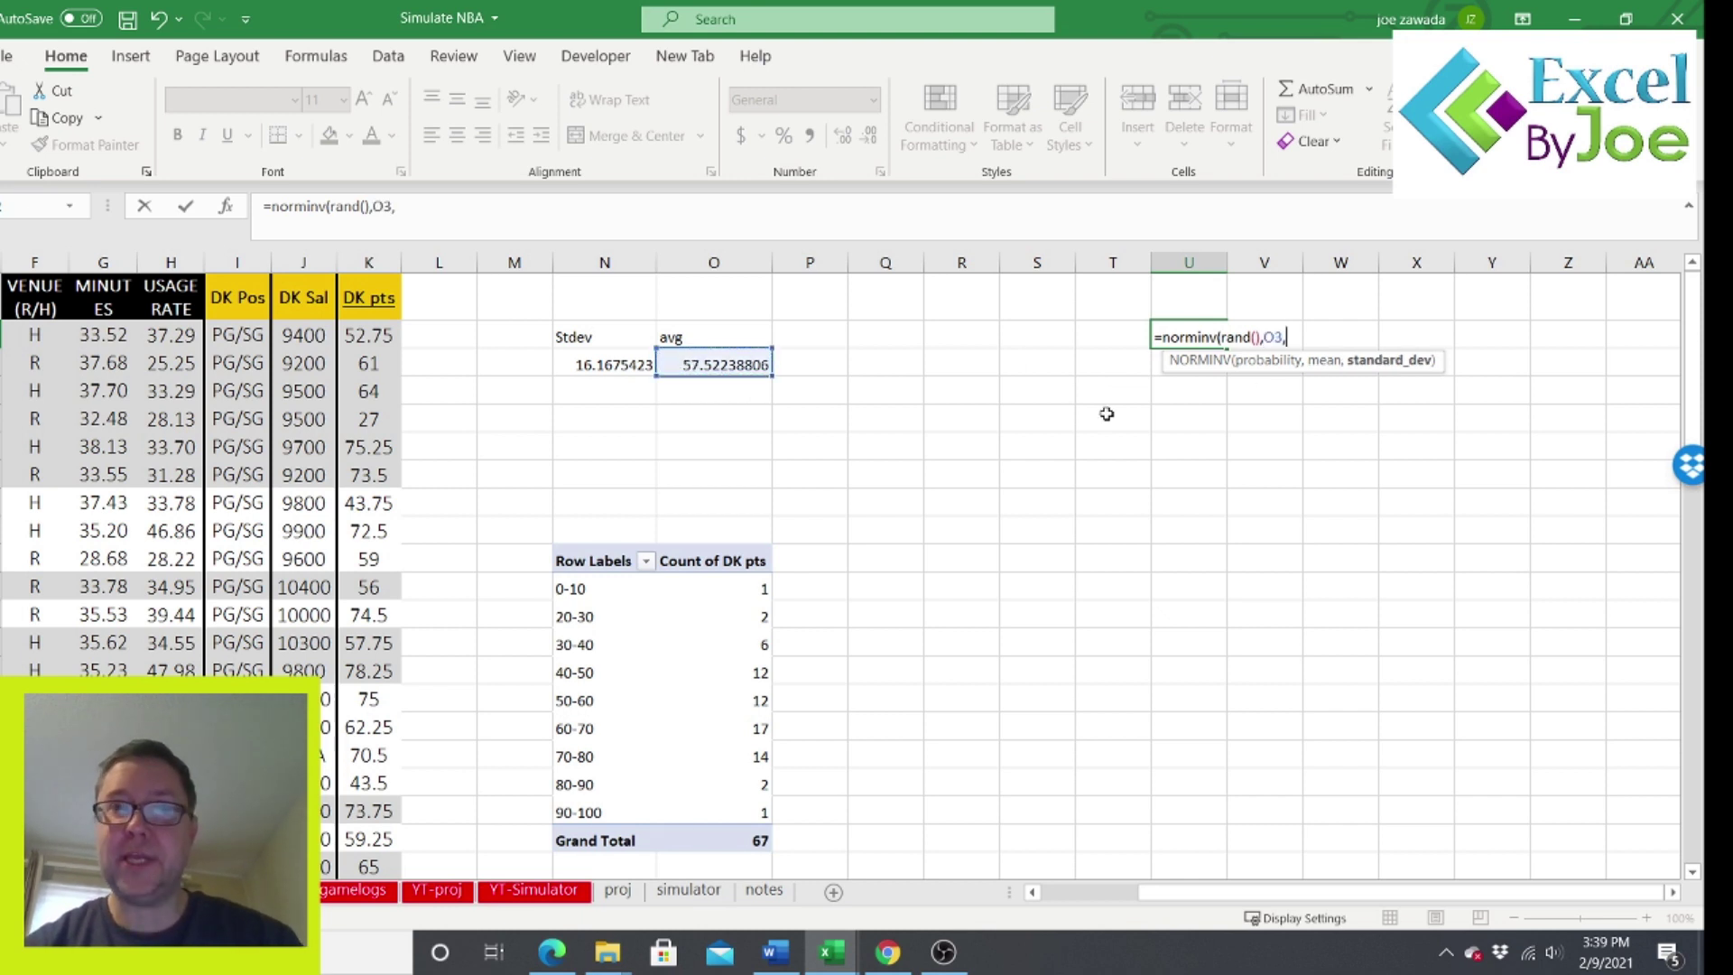
click(577, 364)
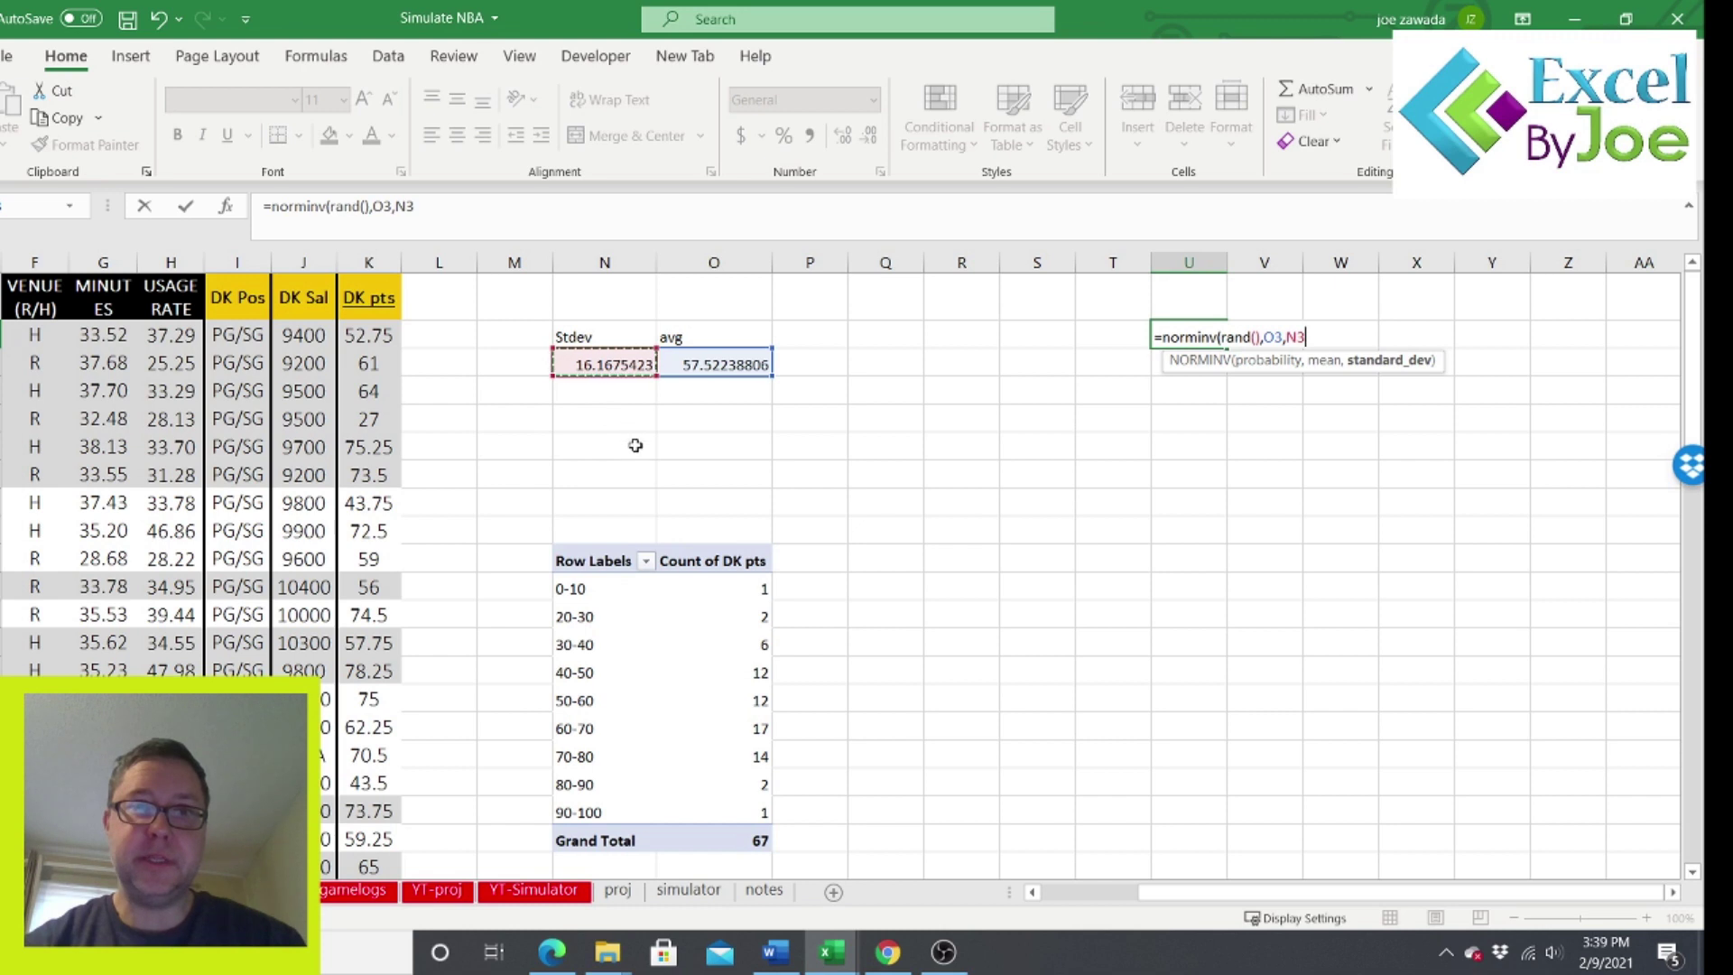
text())
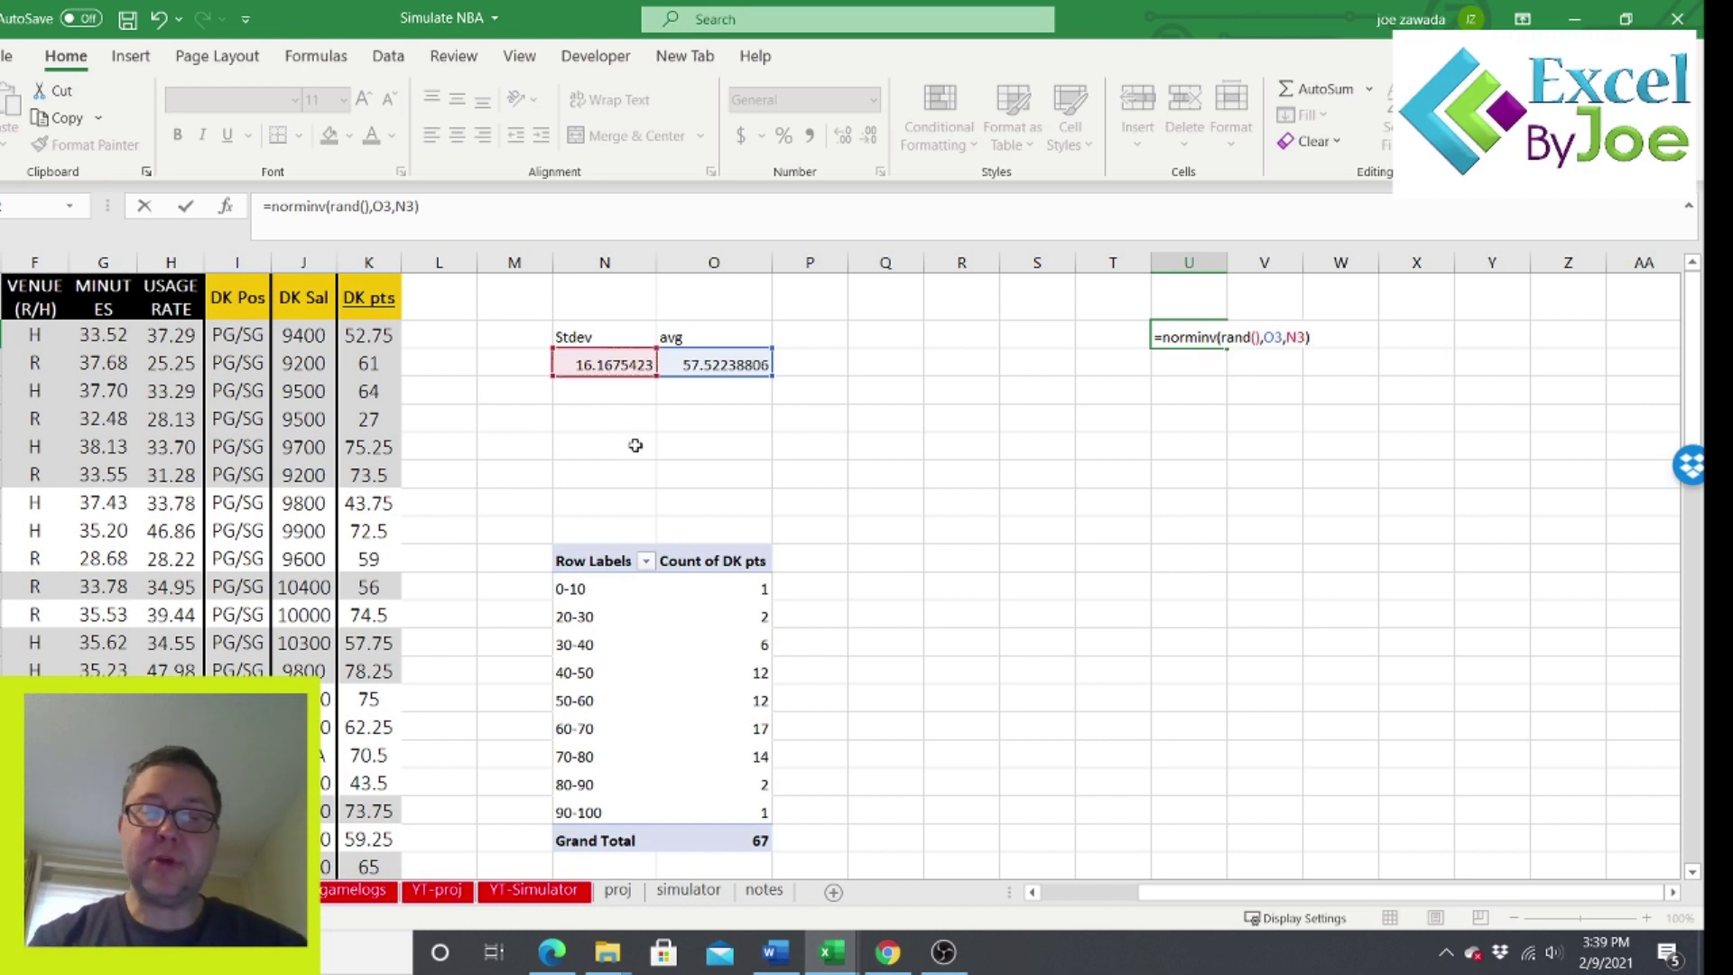
key(Return)
Recalculate the sheet to generate a new random simulated score in U2.
click(1187, 335)
click(1093, 338)
click(1061, 334)
click(1110, 336)
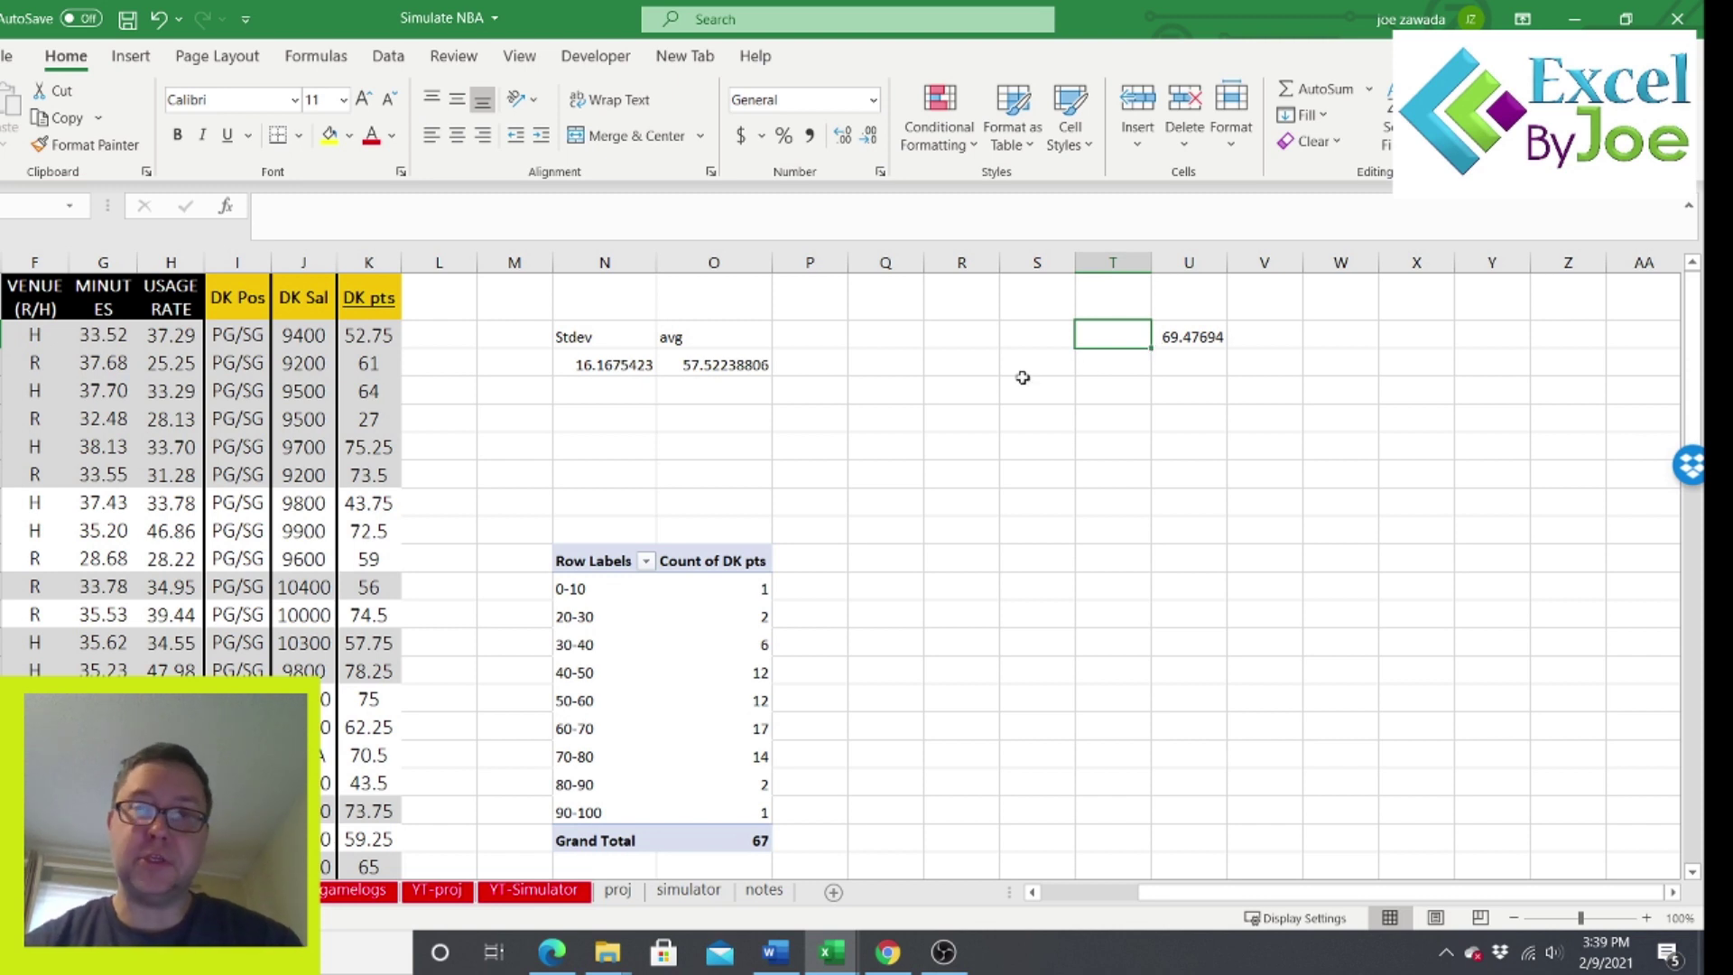
click(1025, 335)
key(F9)
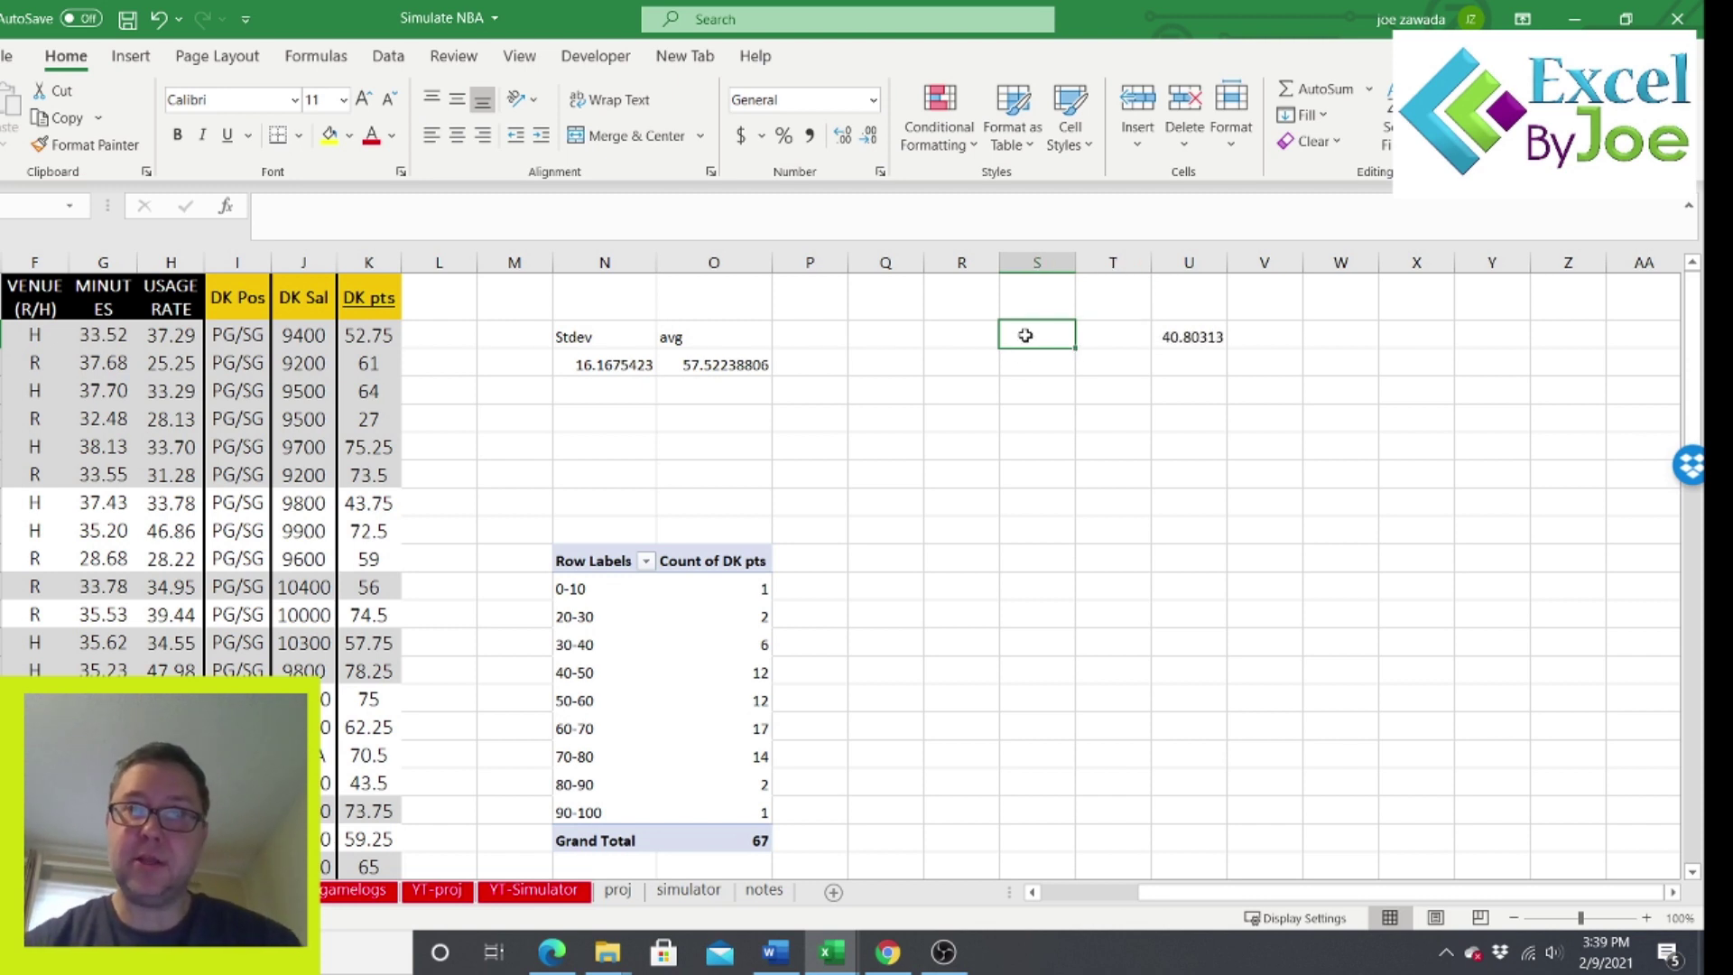
Make the mean and standard deviation references in the U2 formula absolute, as $O$3 and $N$3.
click(1183, 336)
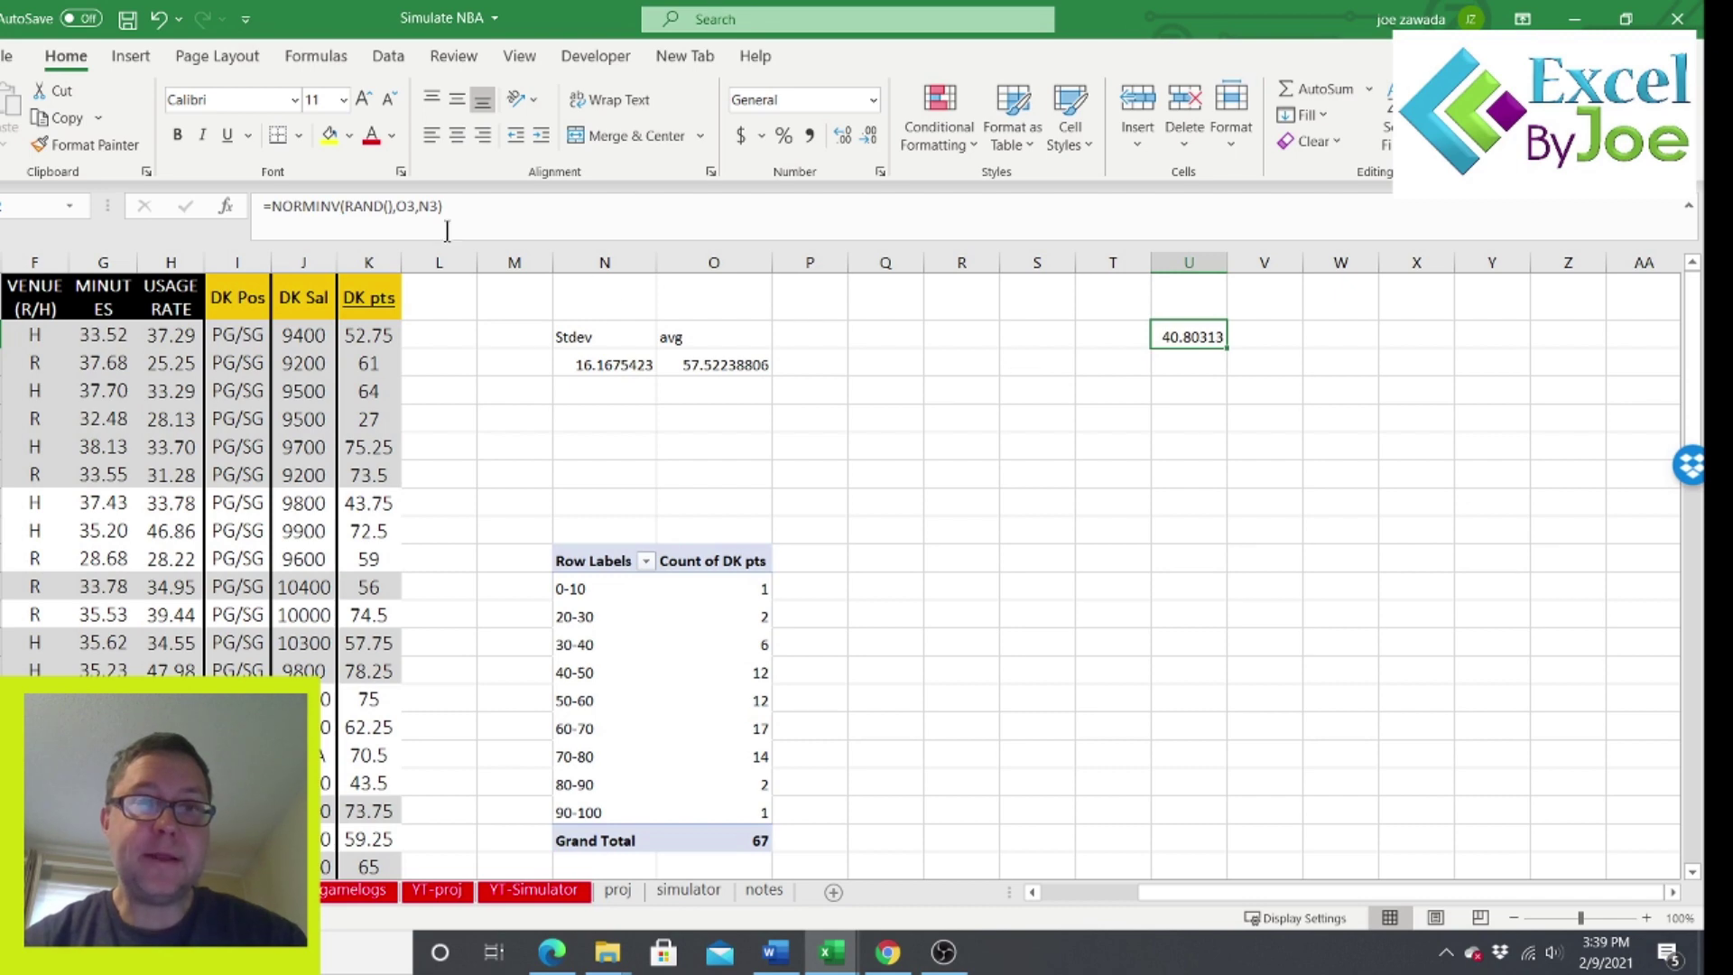
click(397, 208)
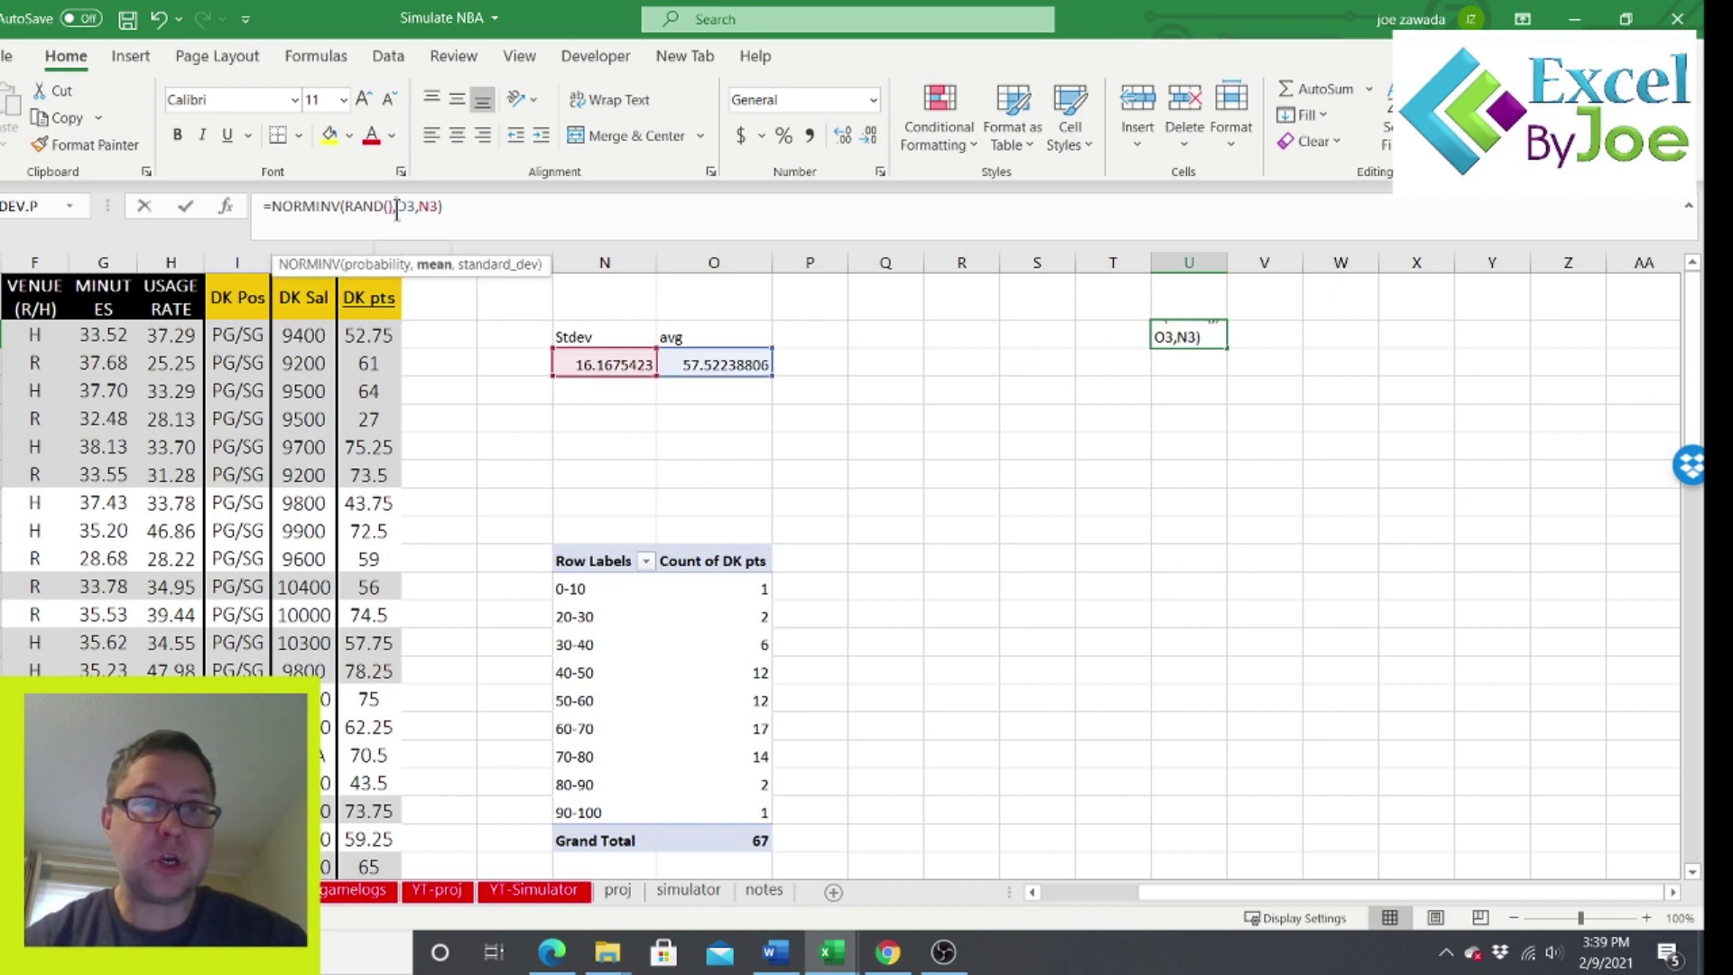
key(F4)
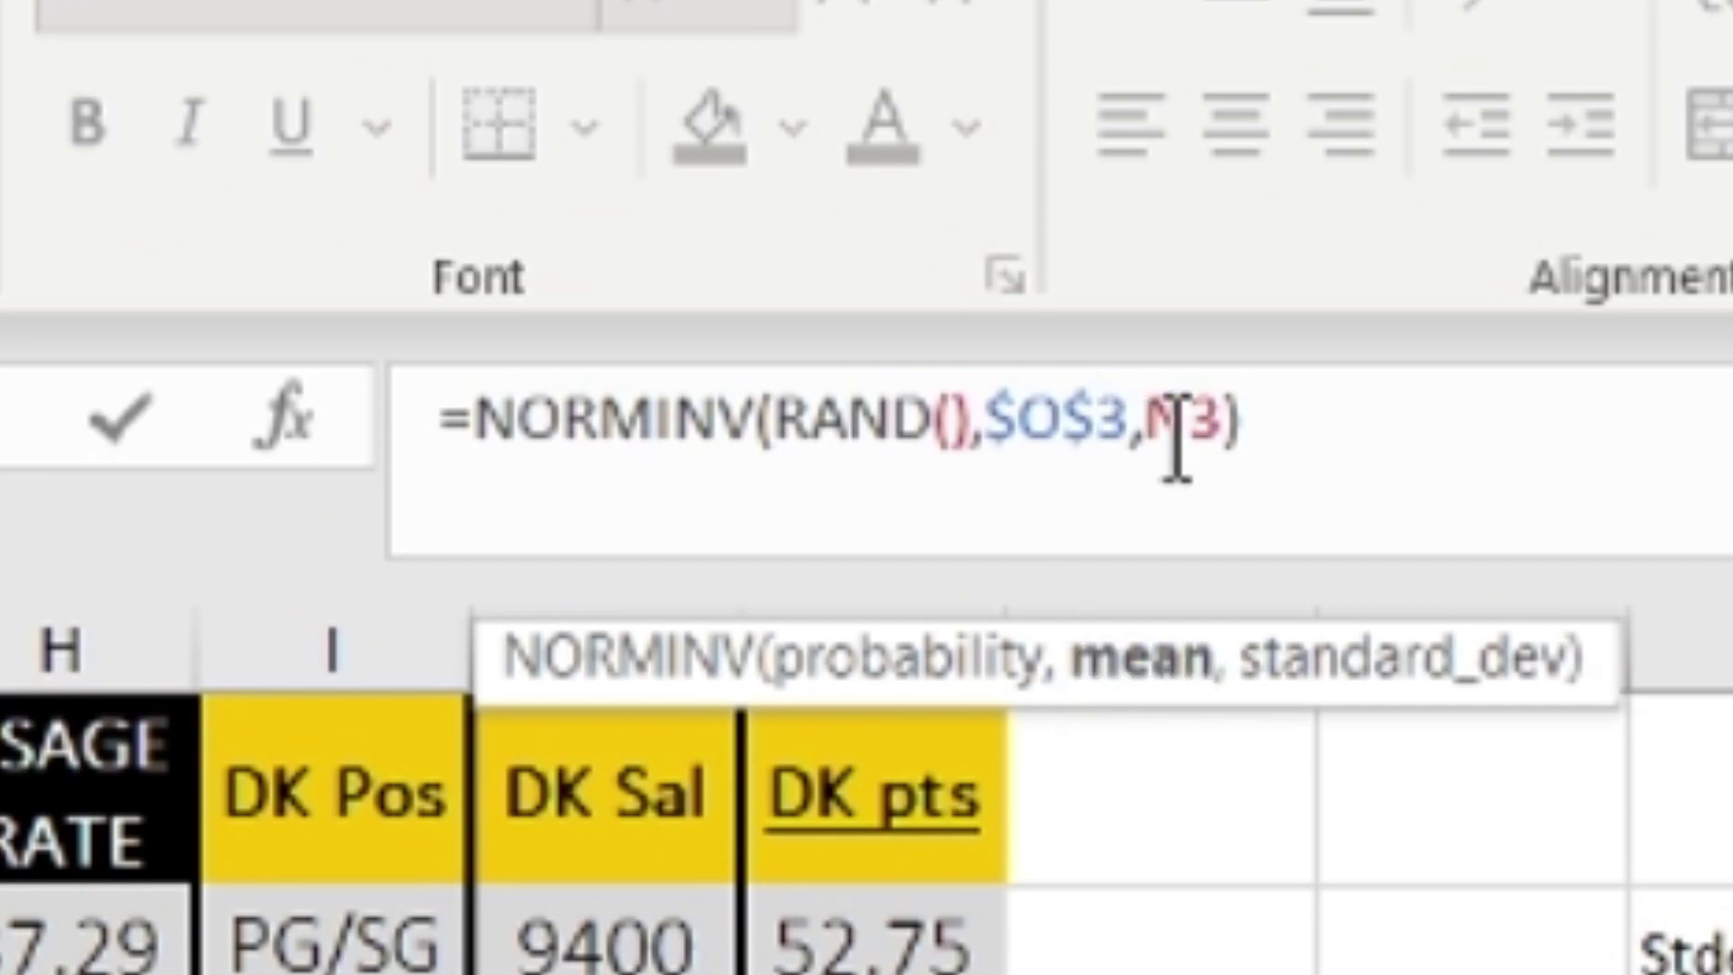
click(1148, 420)
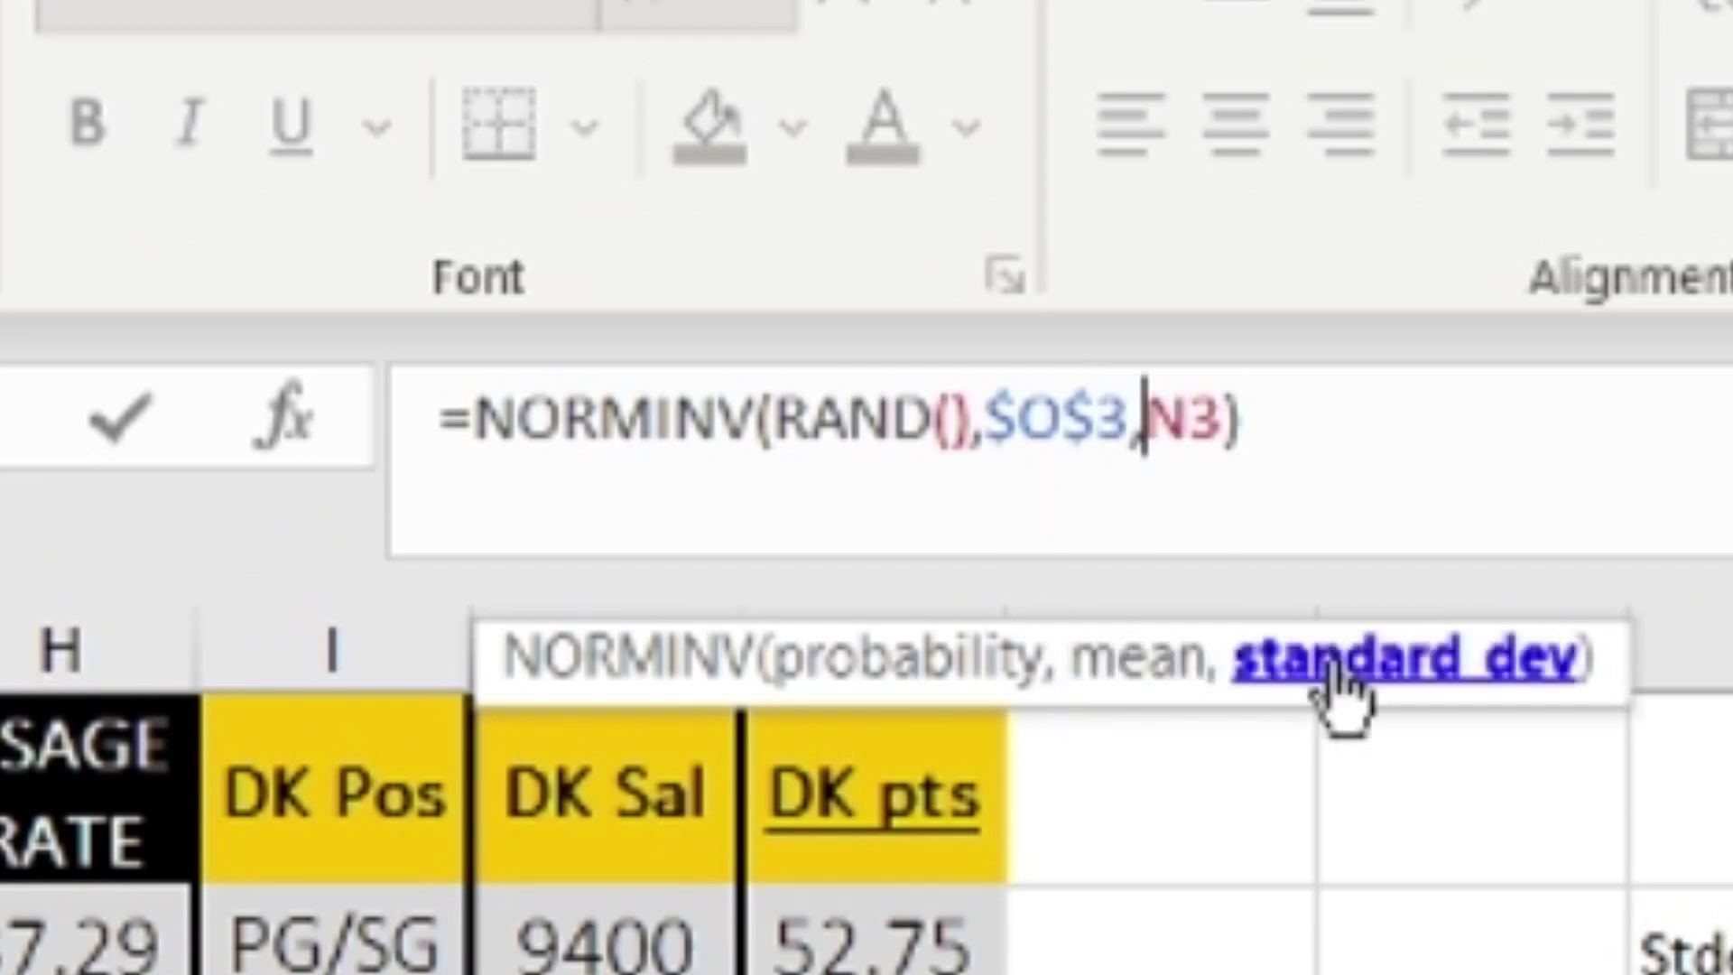
text($)
key(Right)
text($)
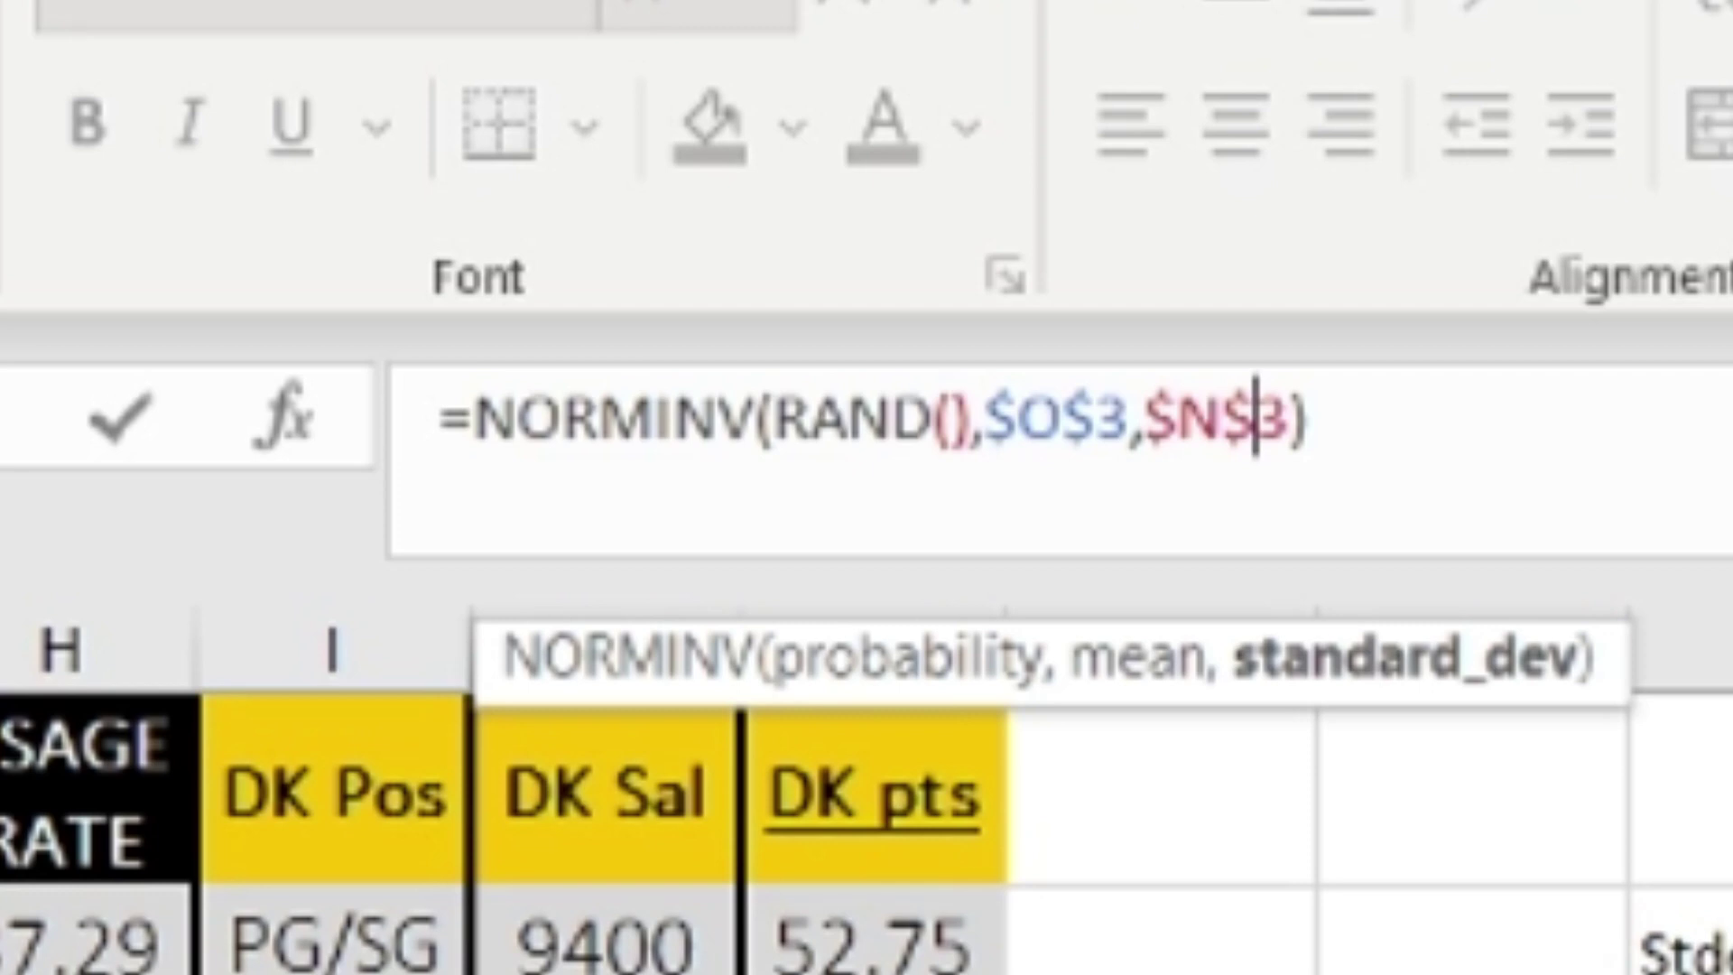
key(Return)
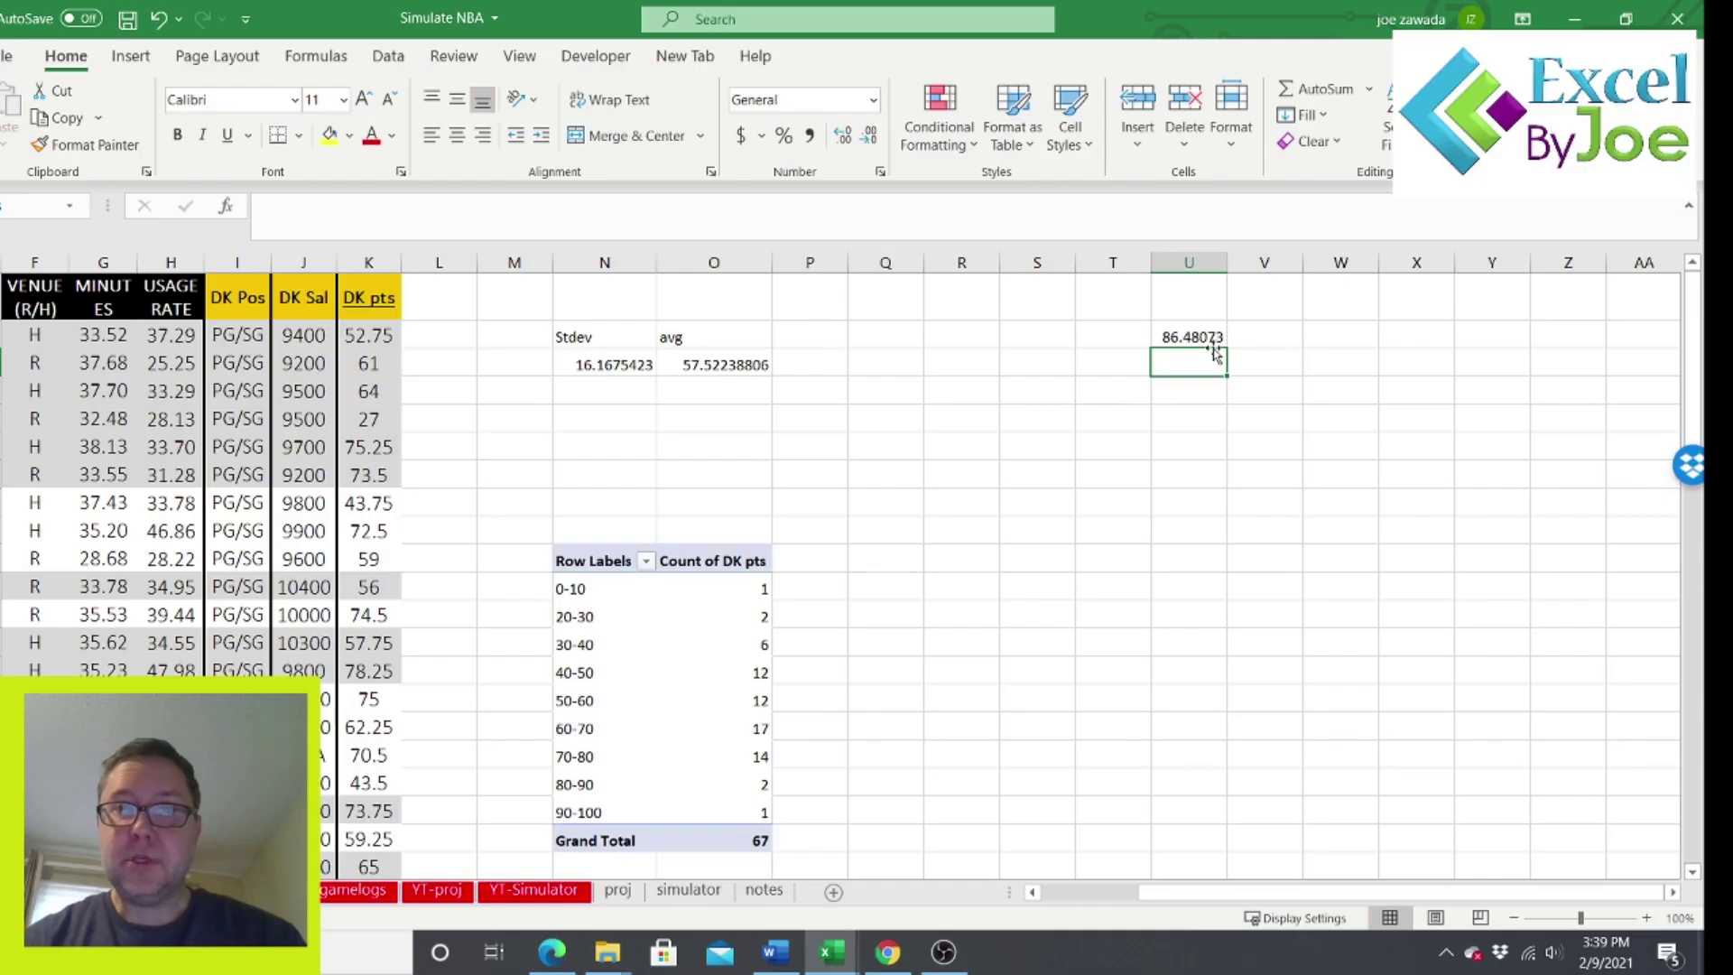
Fill the NORMINV formula from U2 down to U107 and apply comma style to the simulated scores.
click(1197, 337)
drag(1227, 351, 1246, 961)
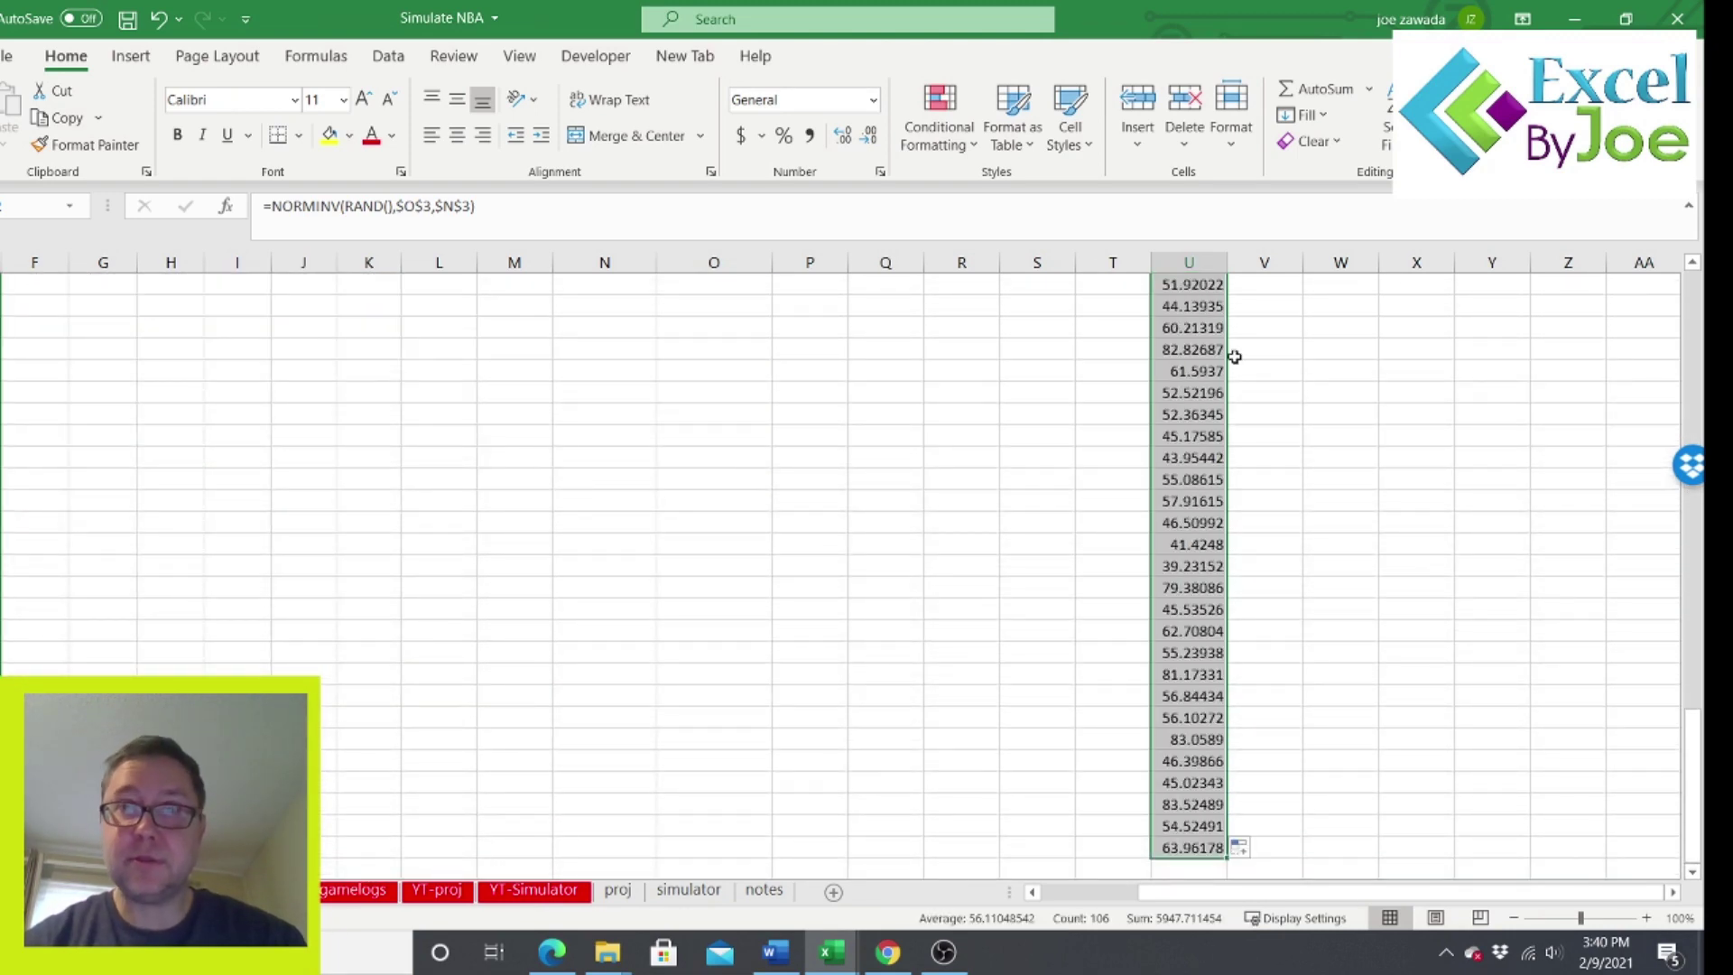
click(808, 136)
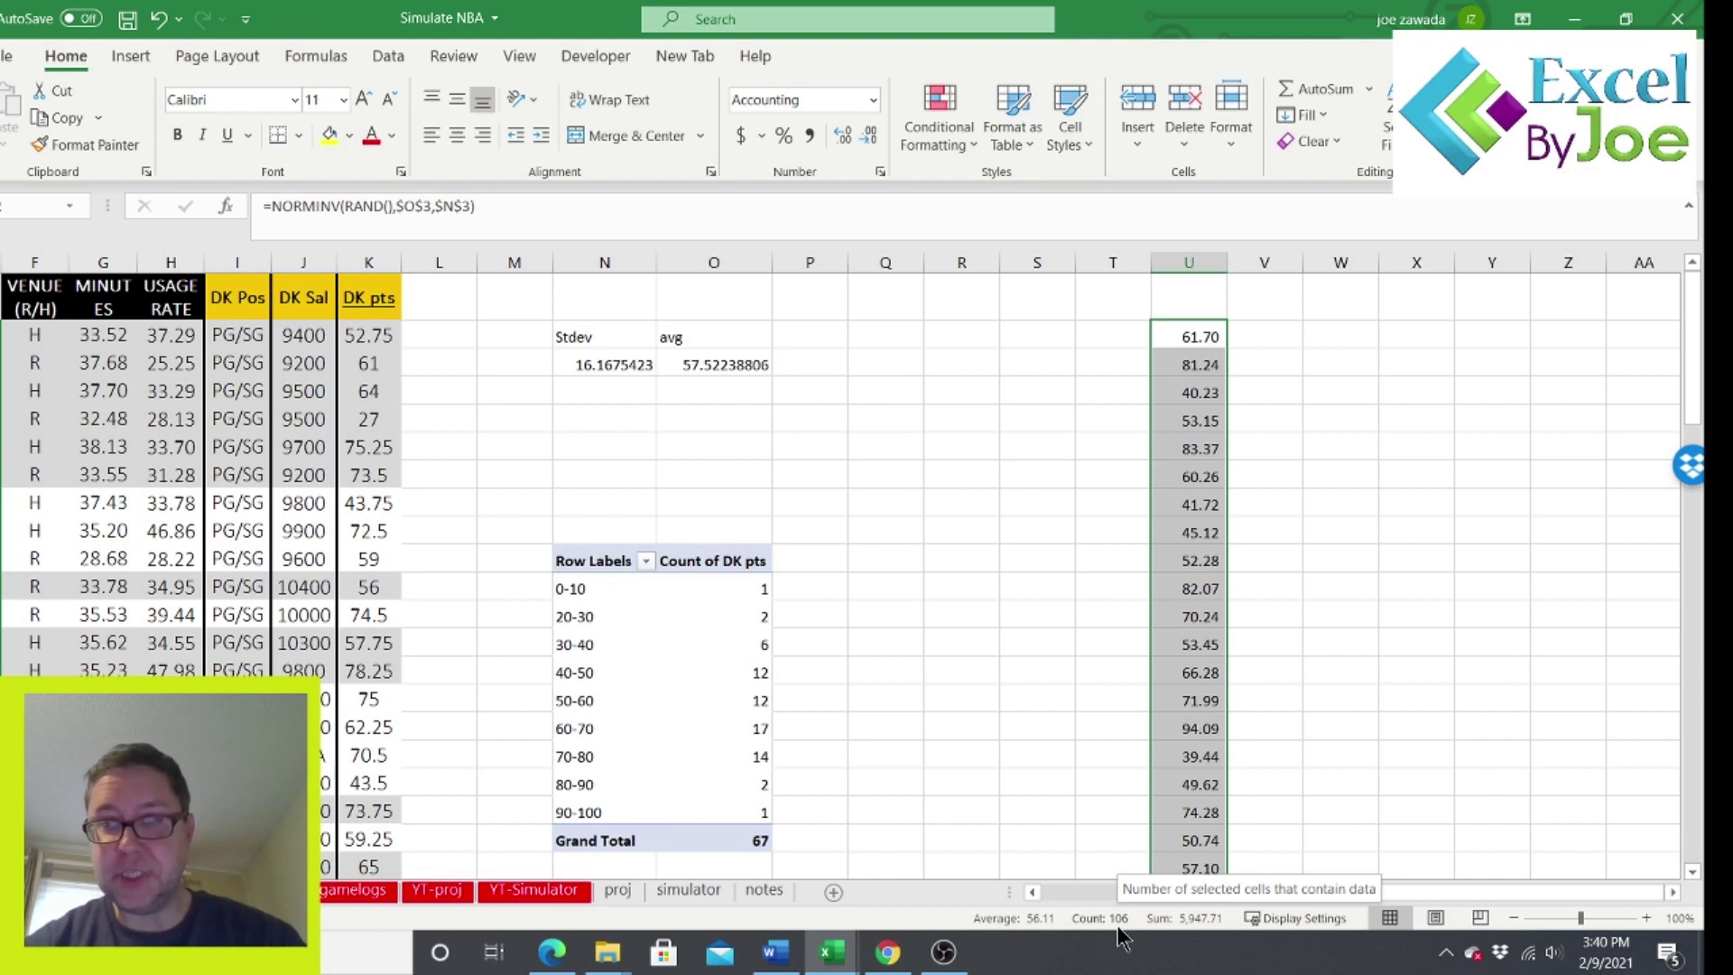
Copy the Stdev and avg headings from N2:O2 to W2:X2.
click(1346, 339)
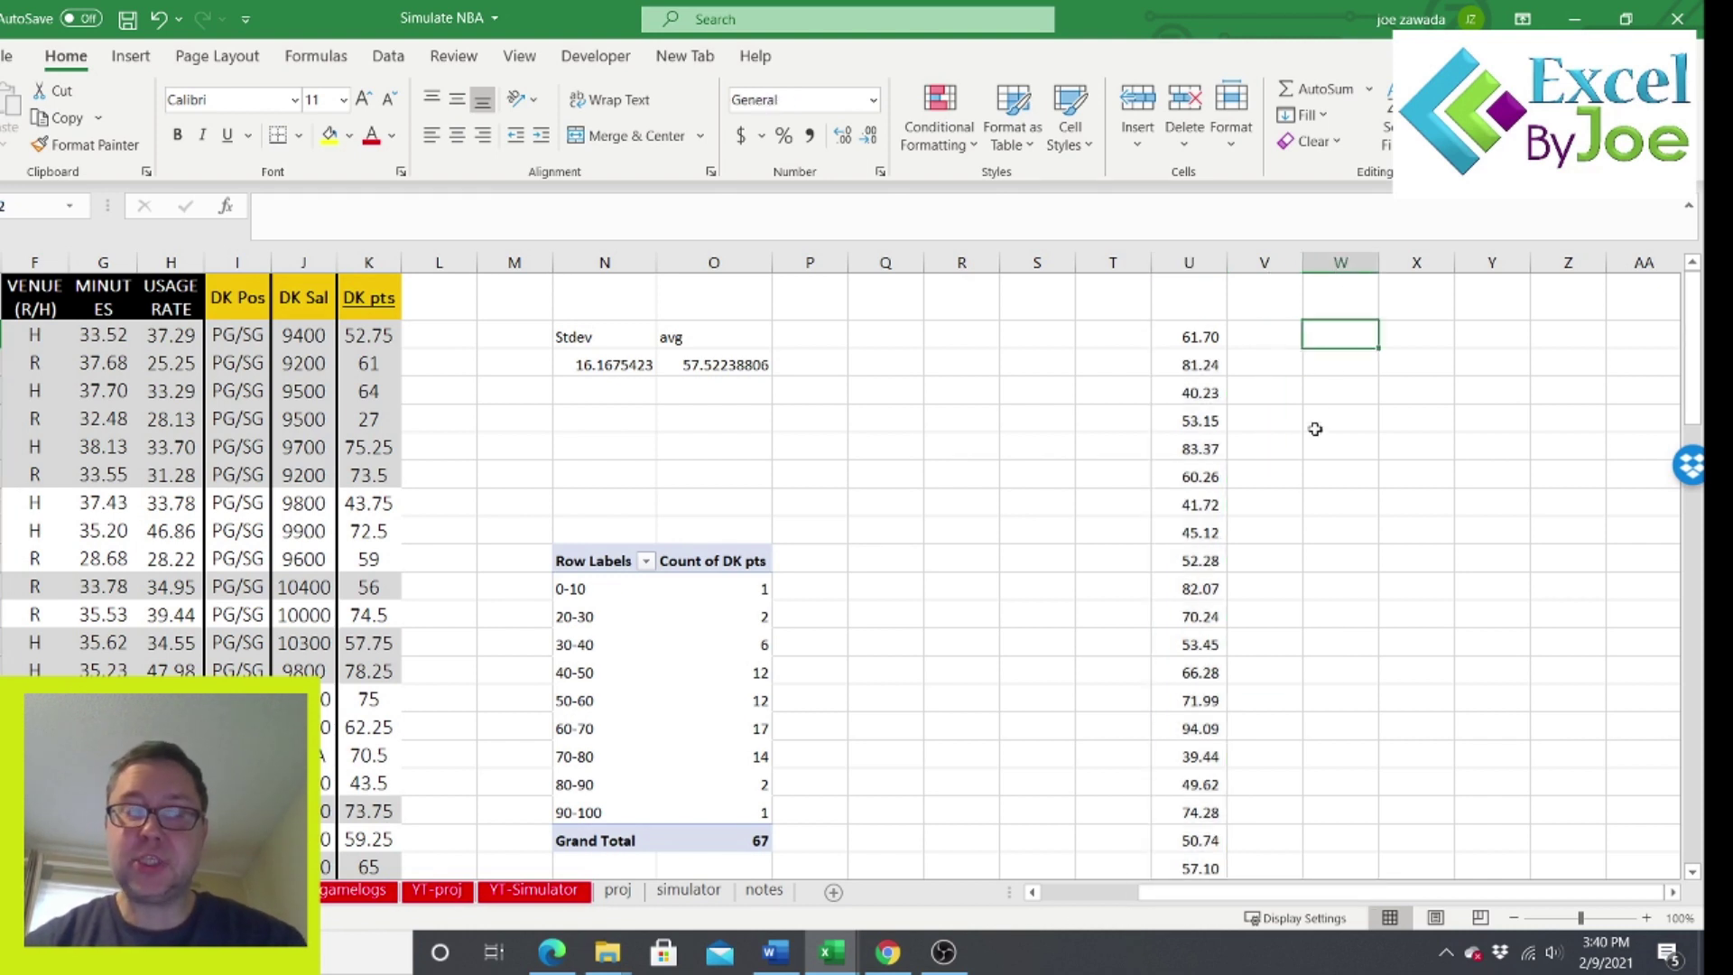
drag(564, 336, 695, 336)
key(ctrl+c)
click(1339, 333)
key(ctrl+v)
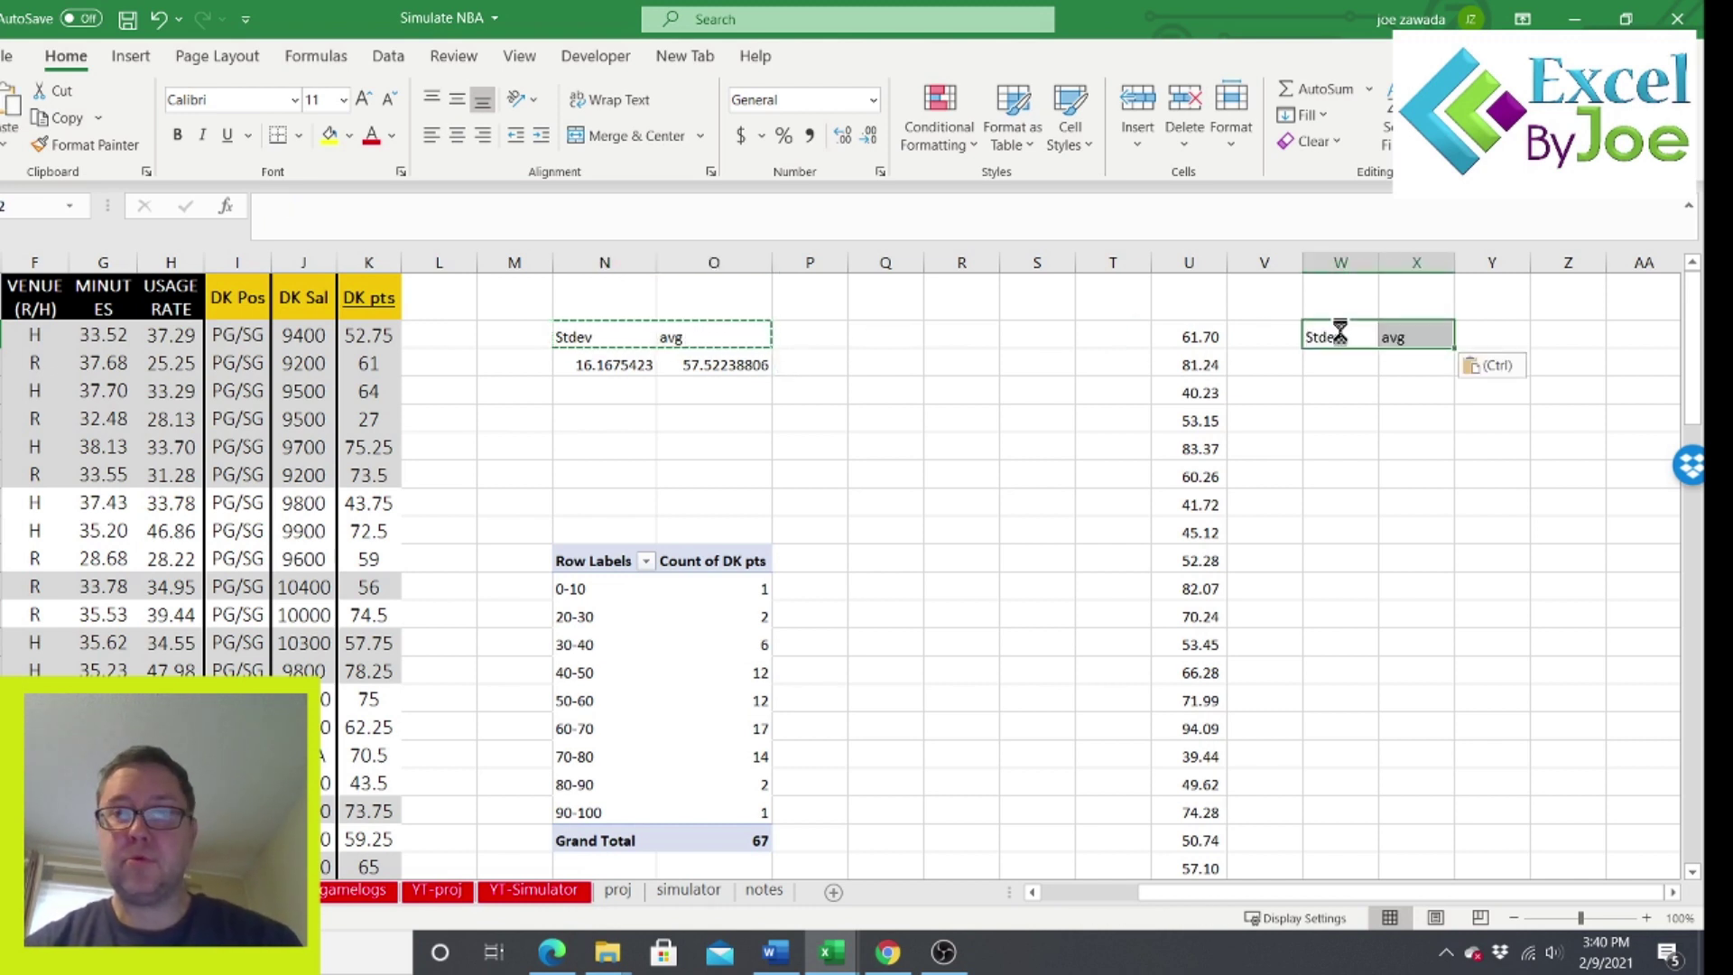
Calculate the simulated scores' standard deviation in W3 with =STDEV.P(U:U).
click(1331, 363)
key(Escape)
text(=stde)
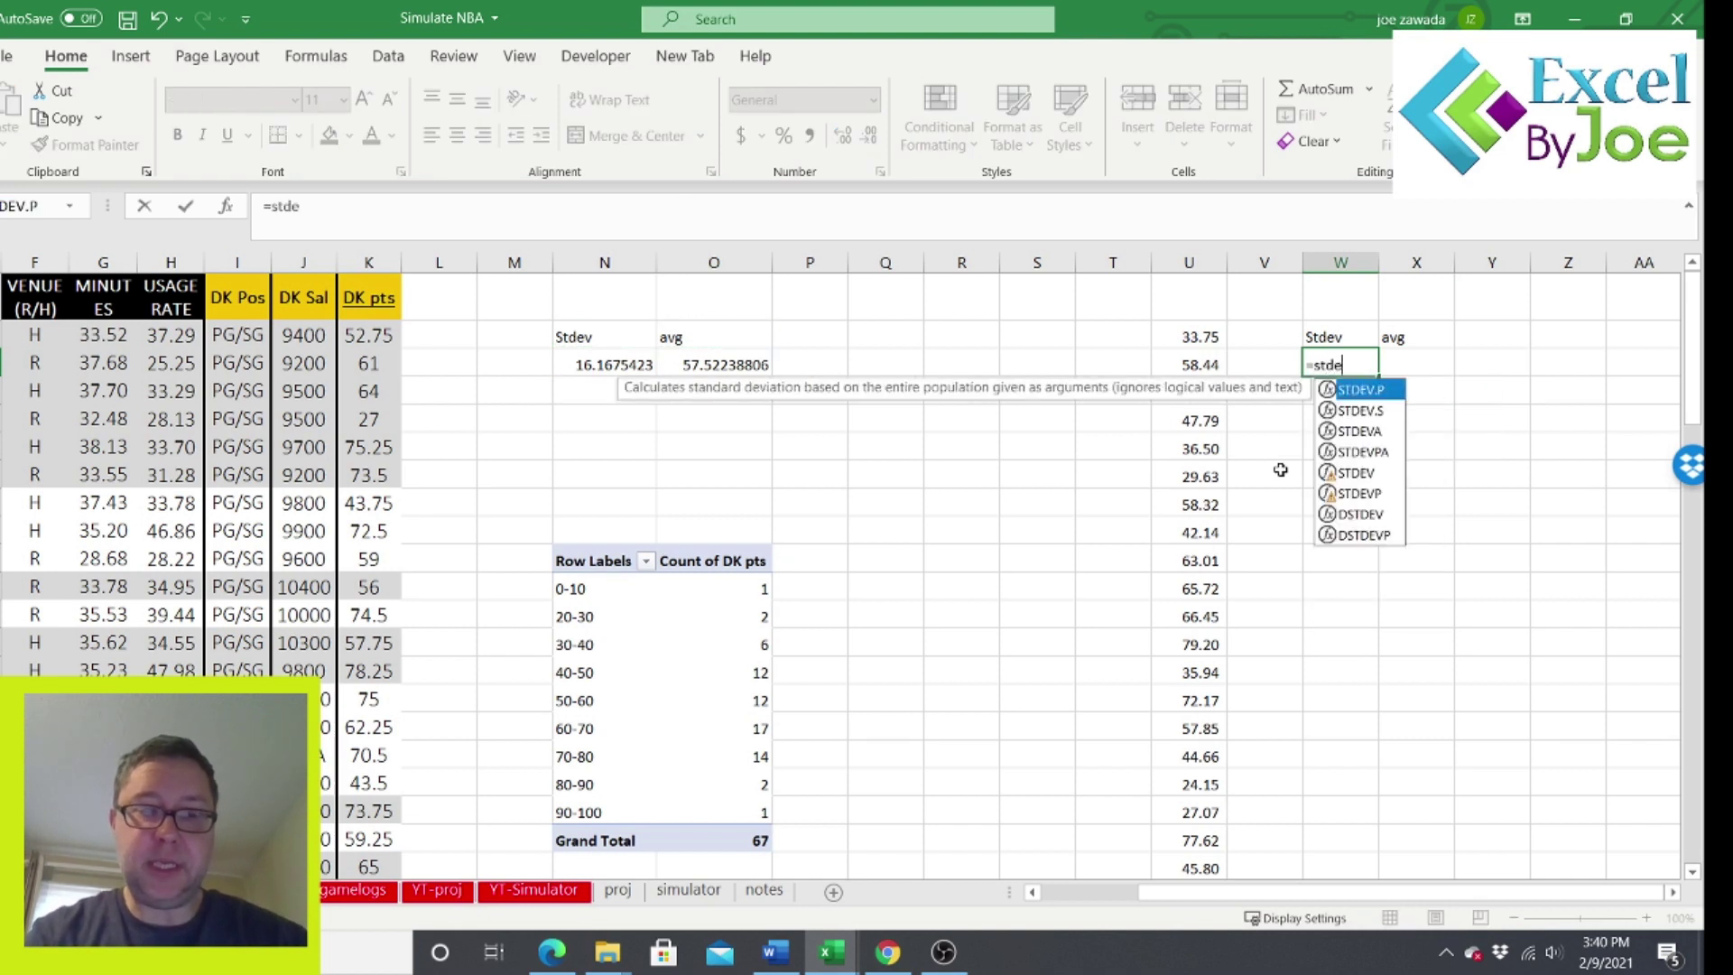
text(v)
double_click(1363, 392)
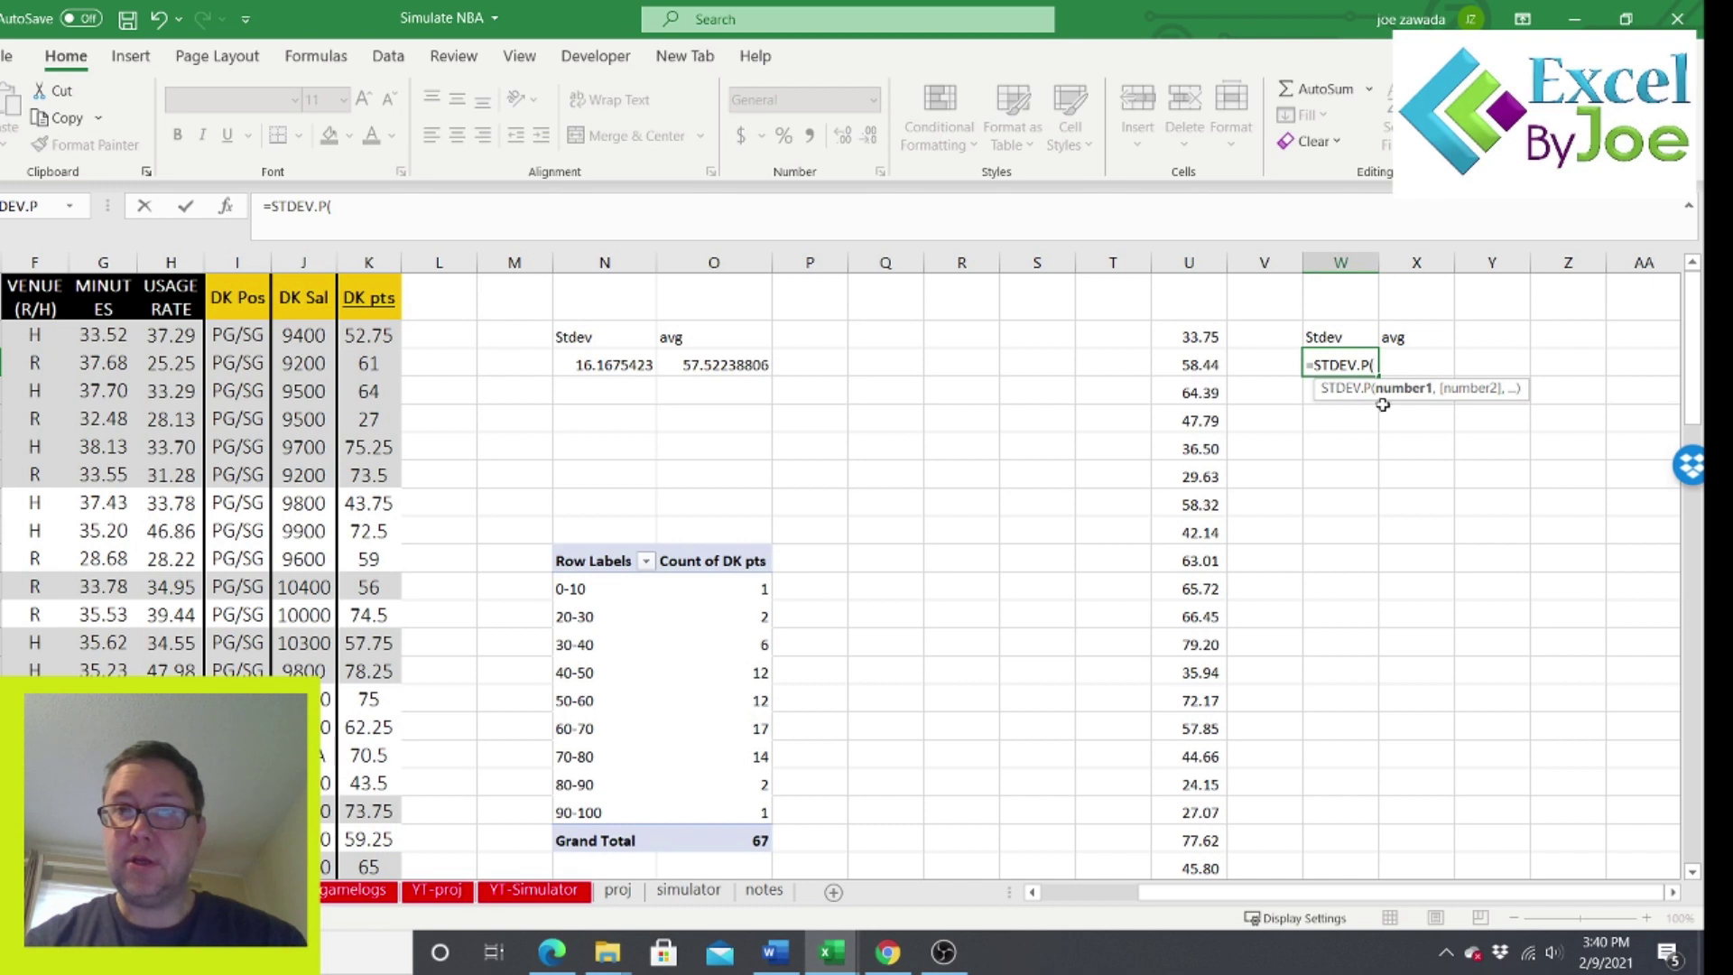
click(1190, 261)
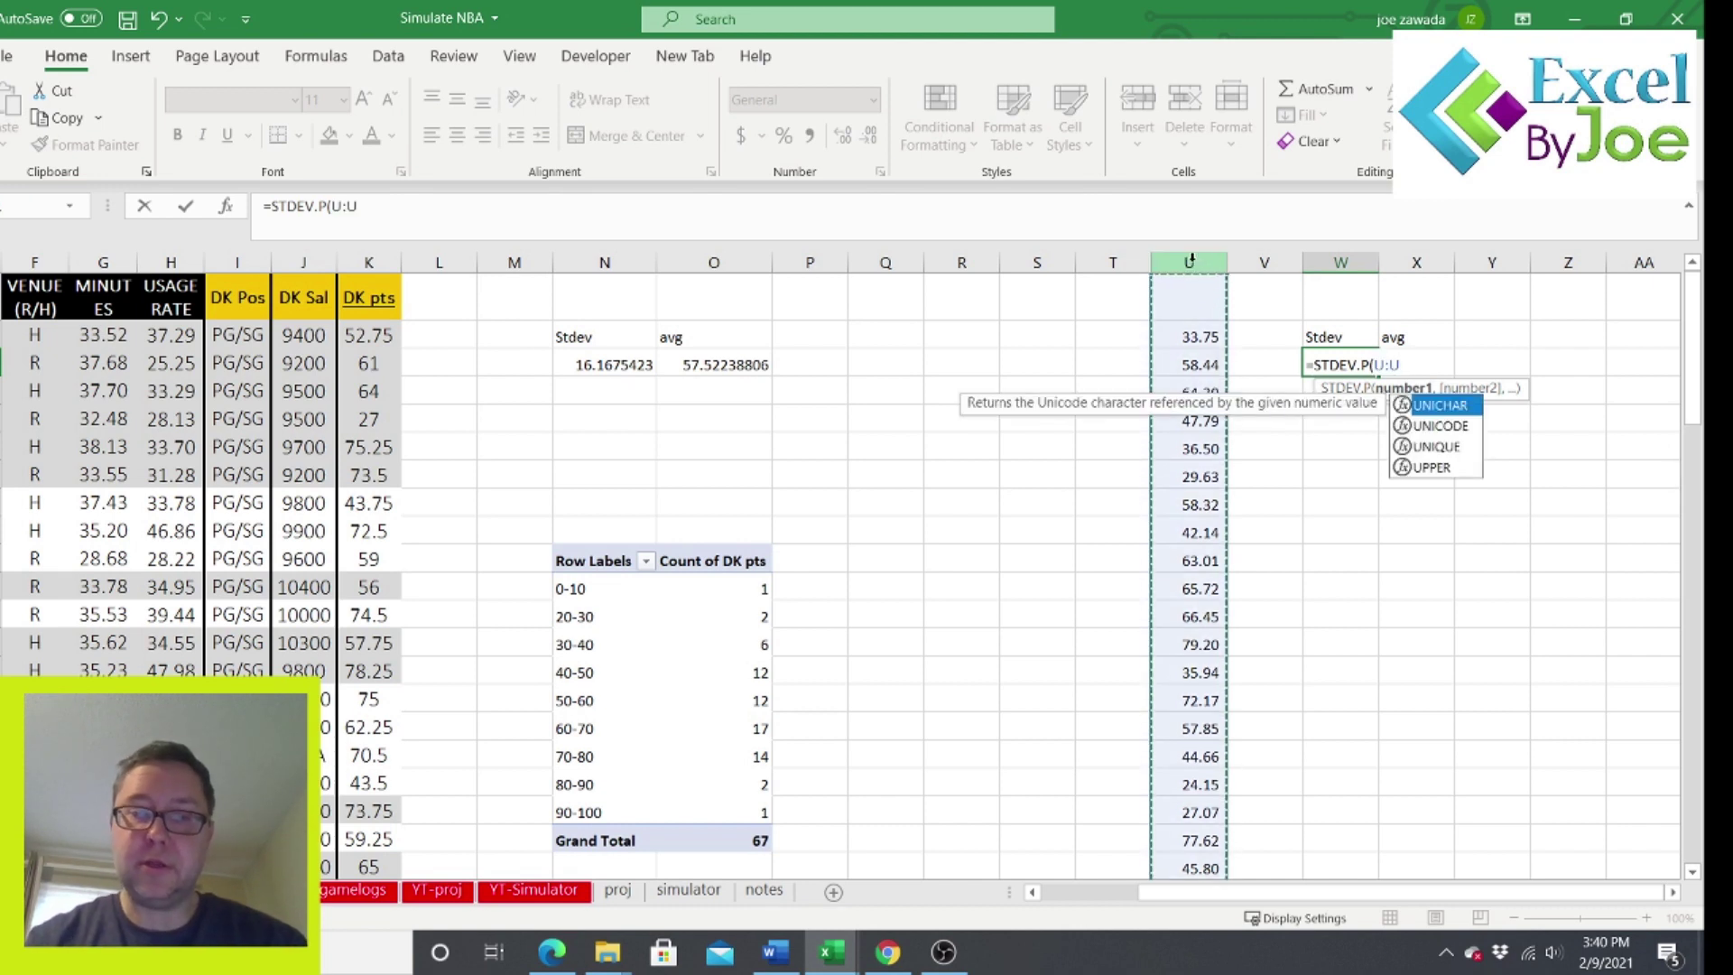
text())
key(Return)
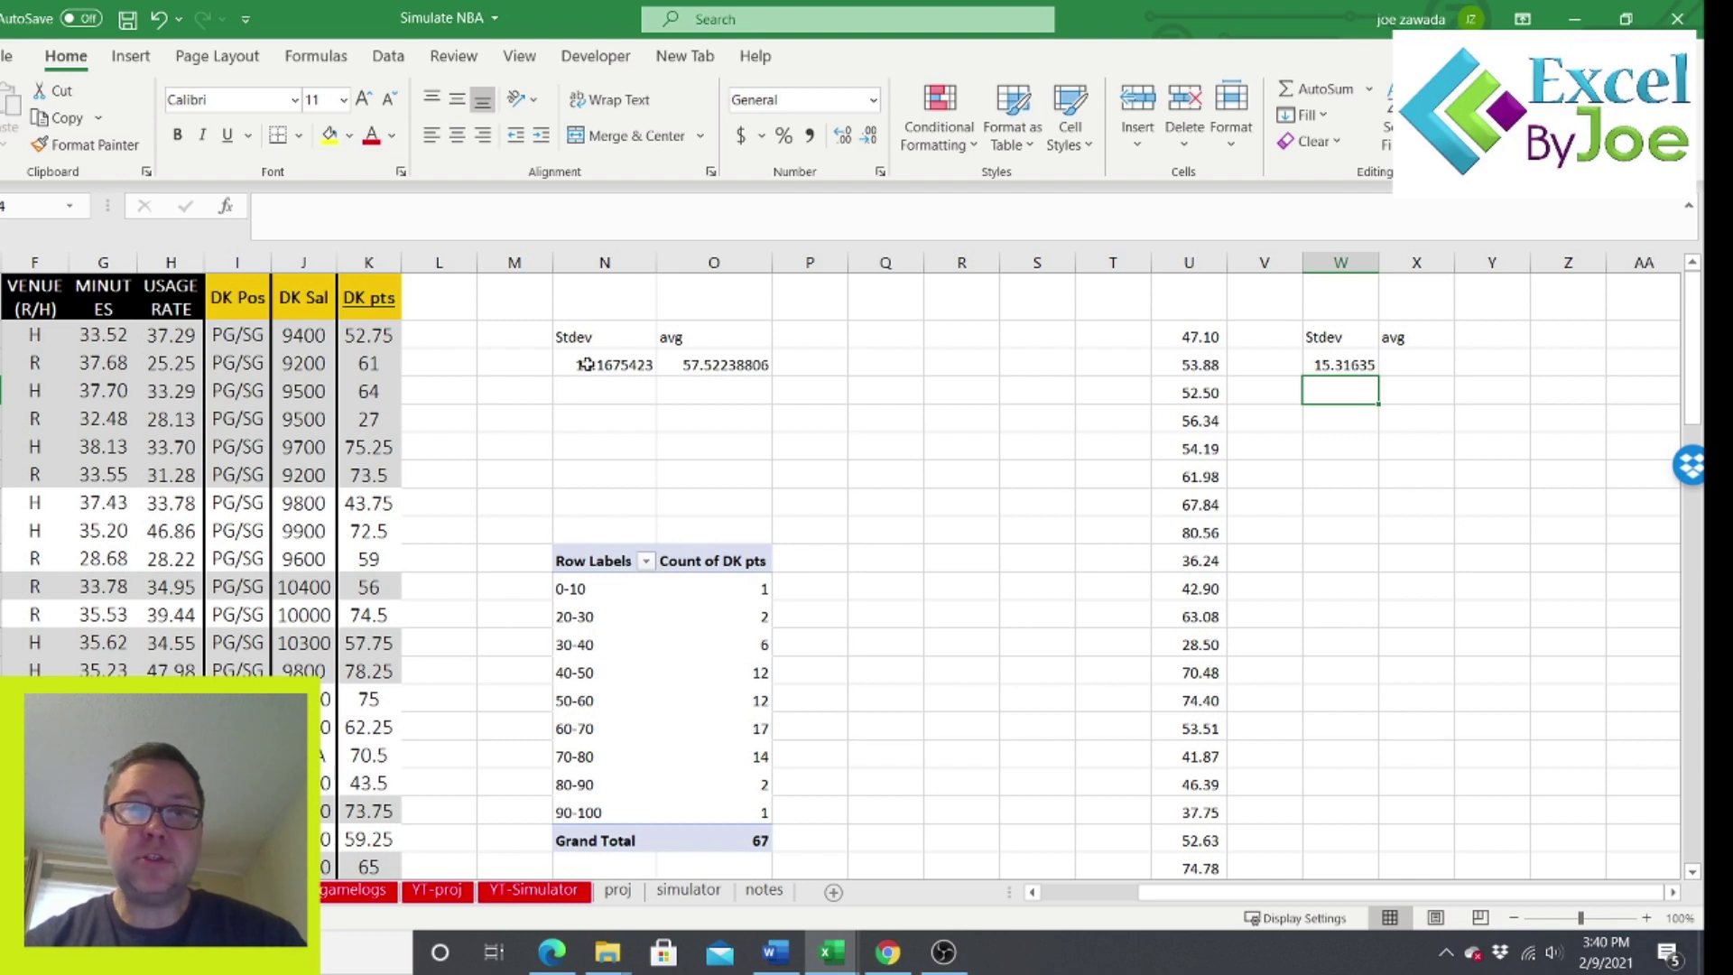
Calculate the average of the simulated scores in column U with an AVERAGE formula in X3.
click(1418, 375)
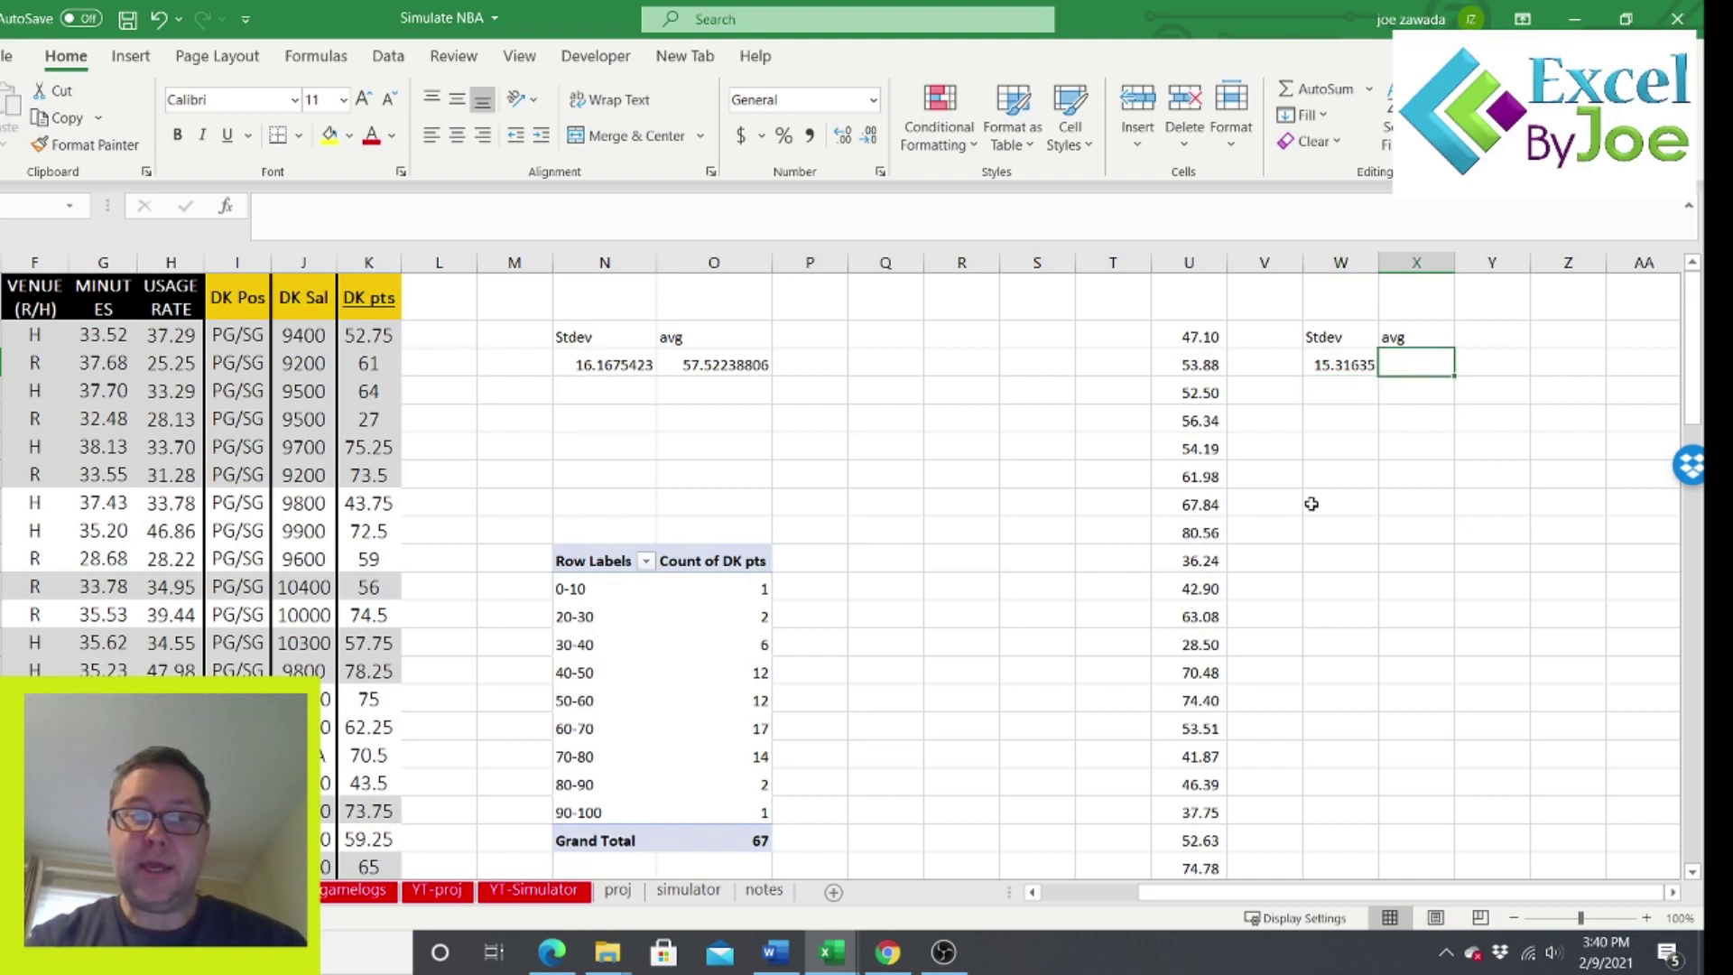
text(=average()
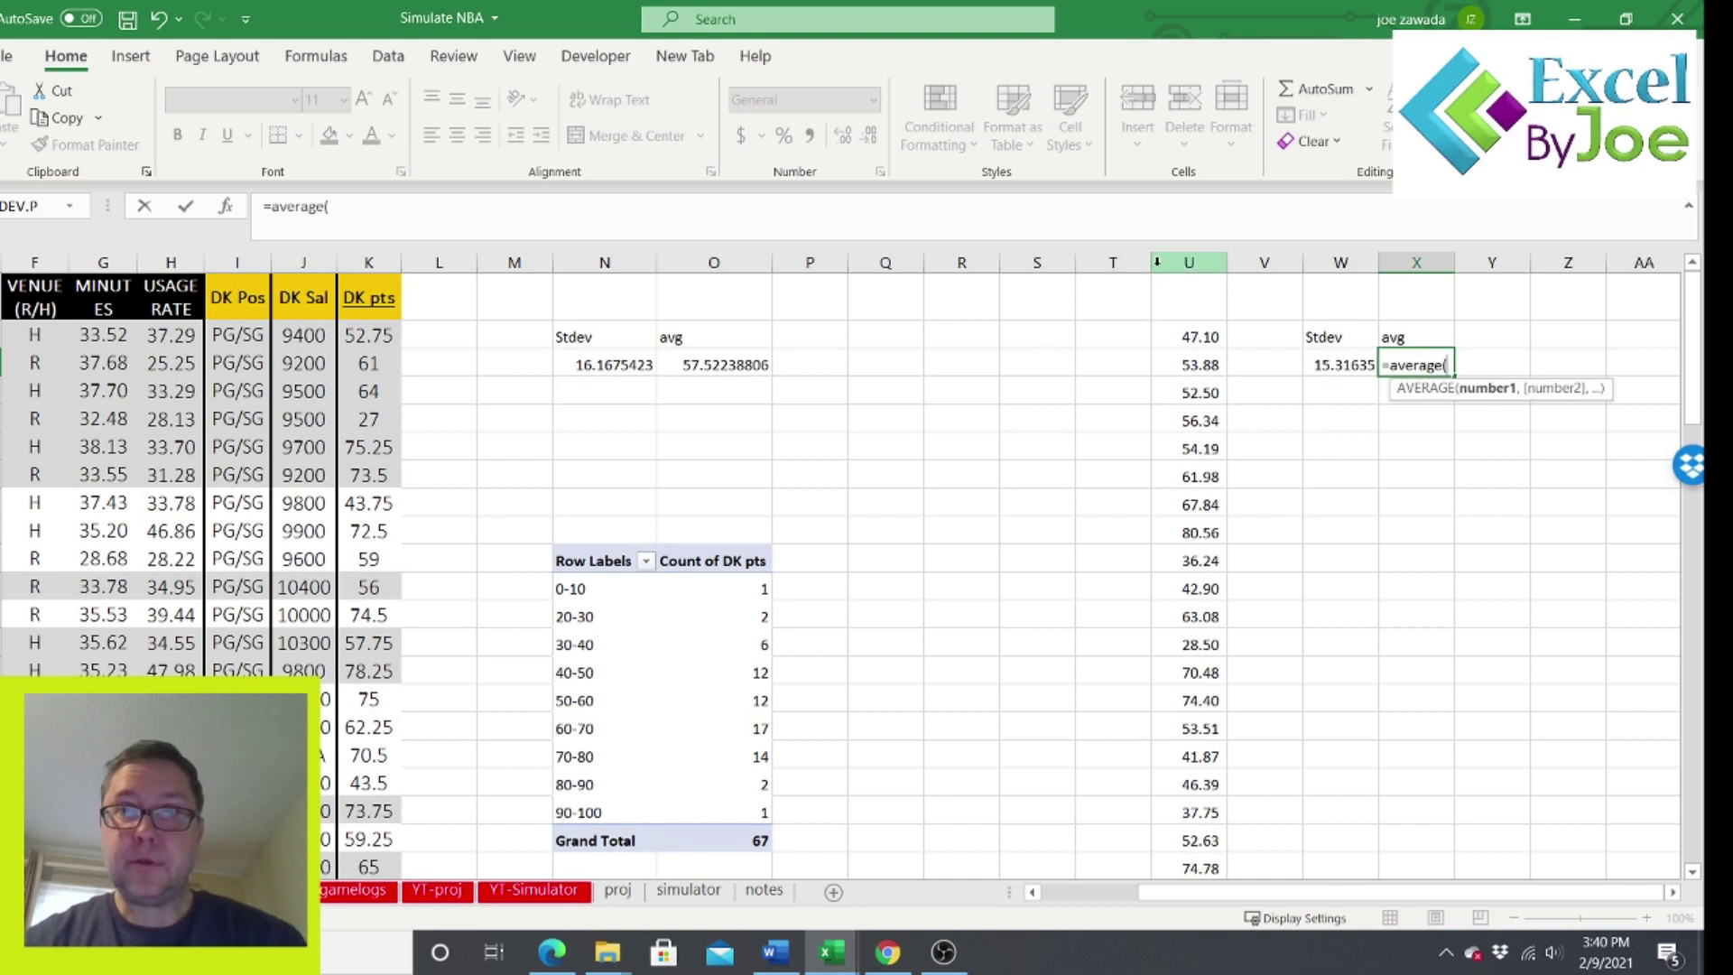
click(1188, 262)
key(Return)
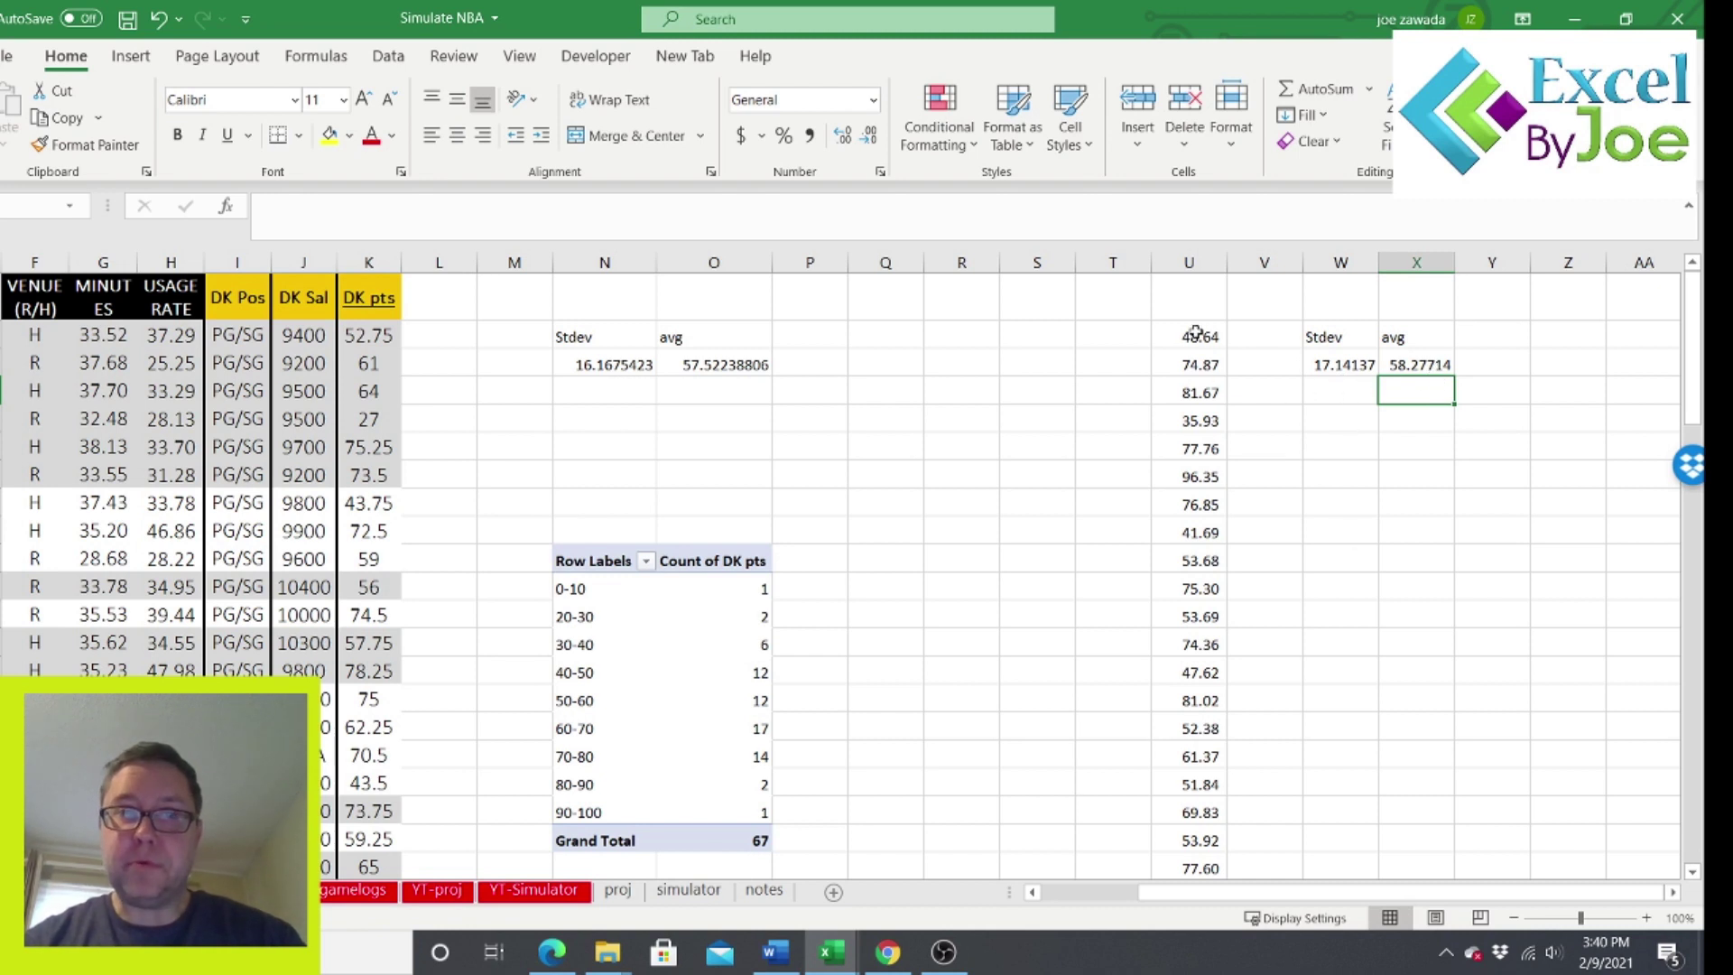
Enter the heading "scores" in U1 above the simulated values.
click(1174, 289)
text(scores)
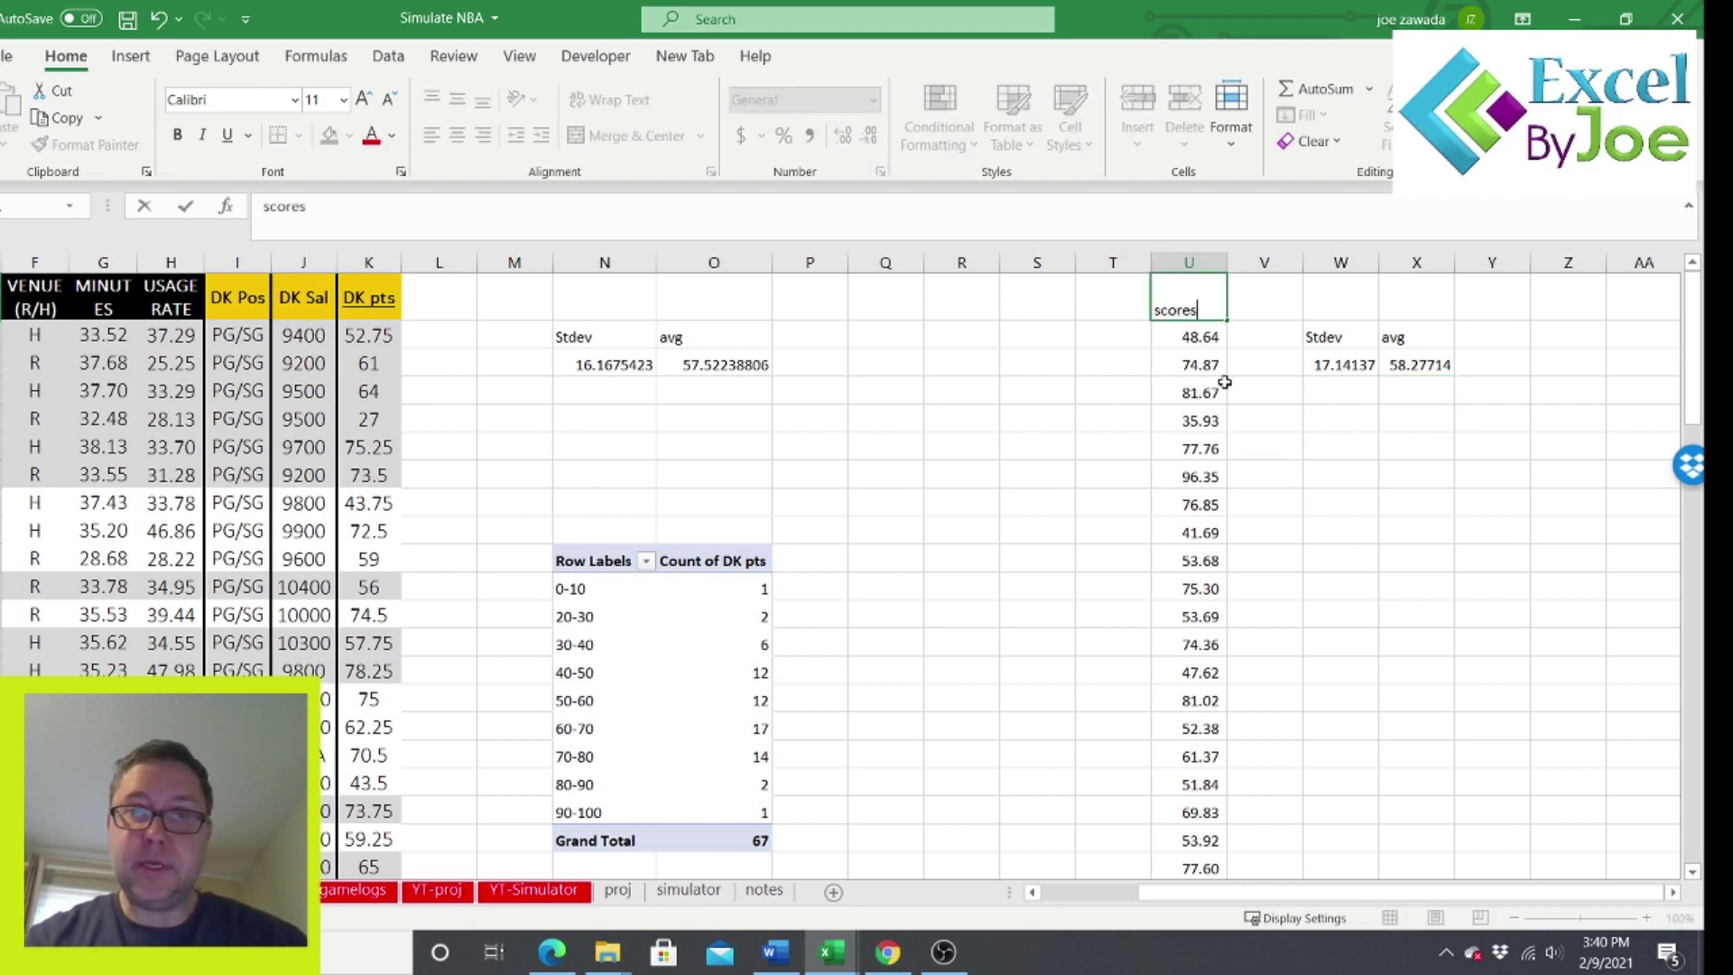
key(Return)
Create a PivotTable from the scores range U1:U107 on the existing worksheet at cell X11.
click(1194, 291)
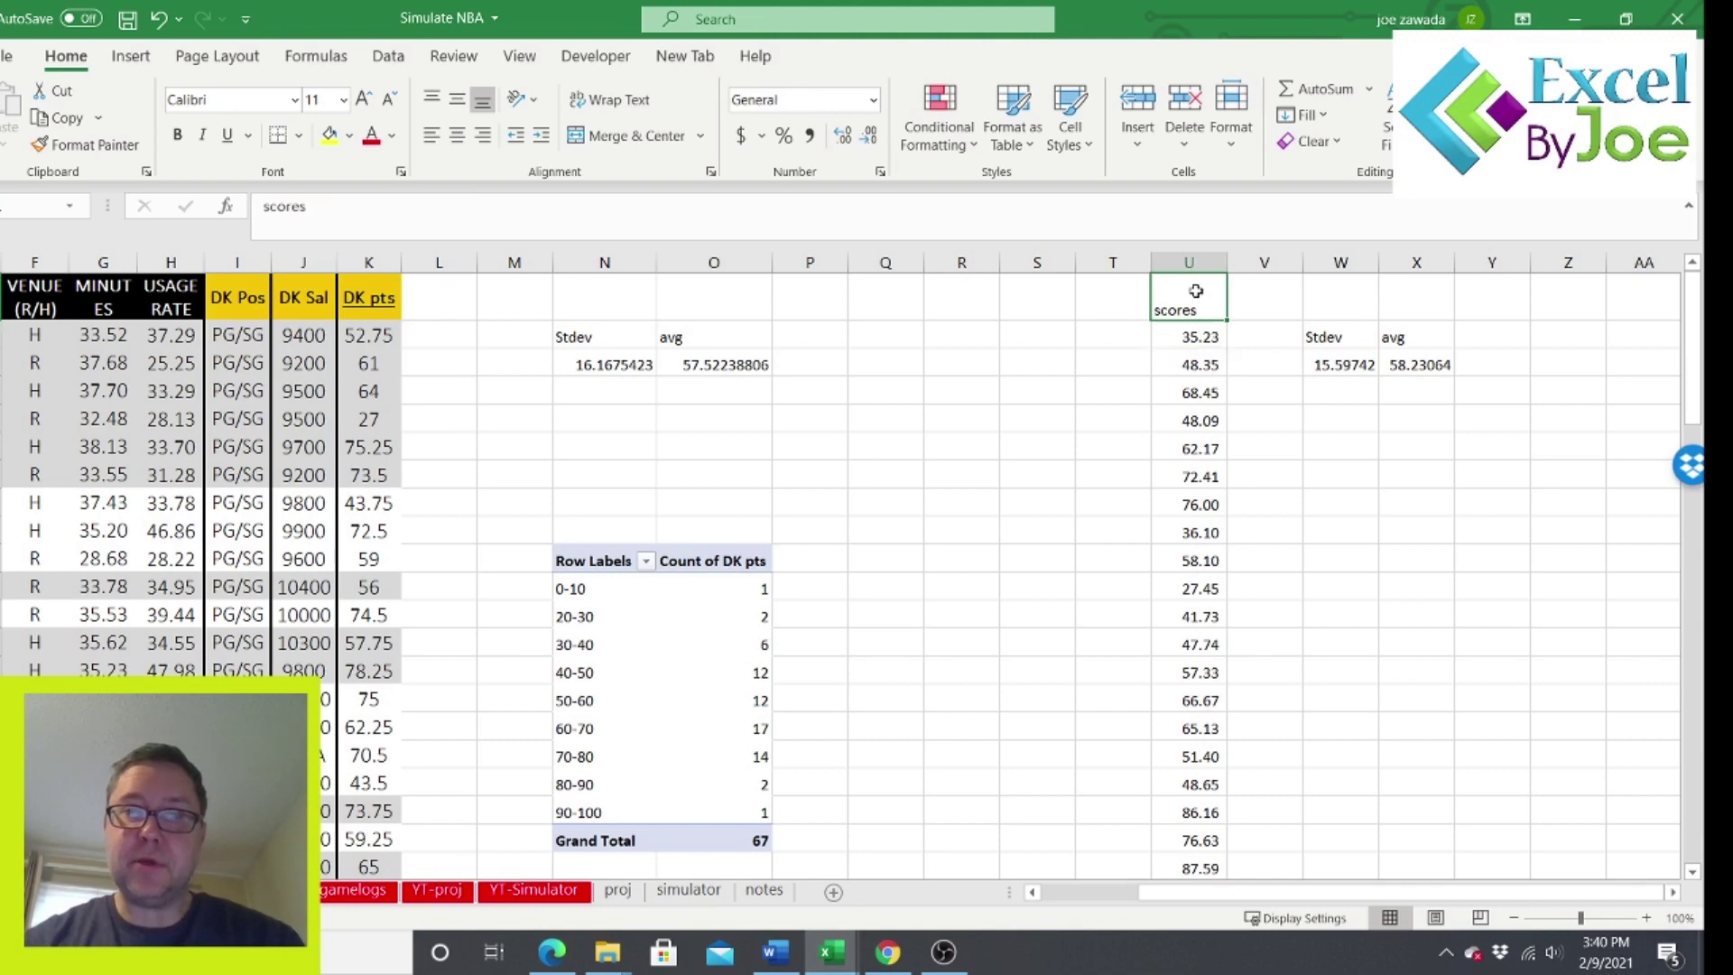
click(131, 58)
click(20, 124)
drag(1291, 426, 785, 335)
click(674, 592)
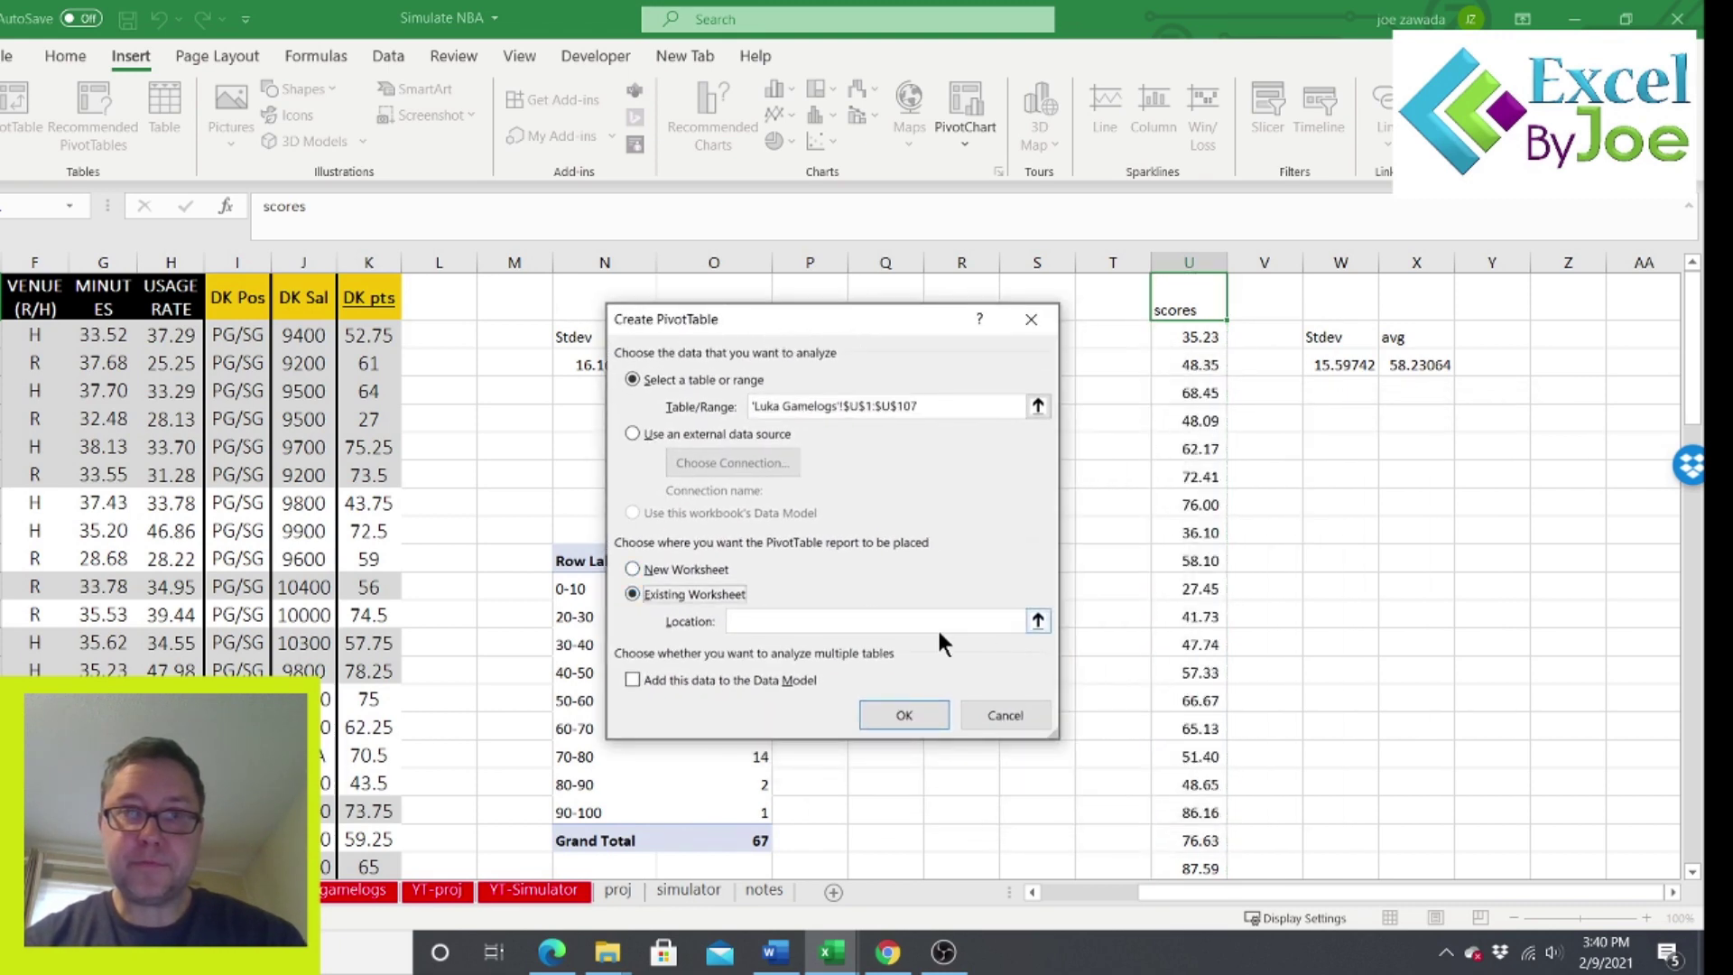
click(1420, 582)
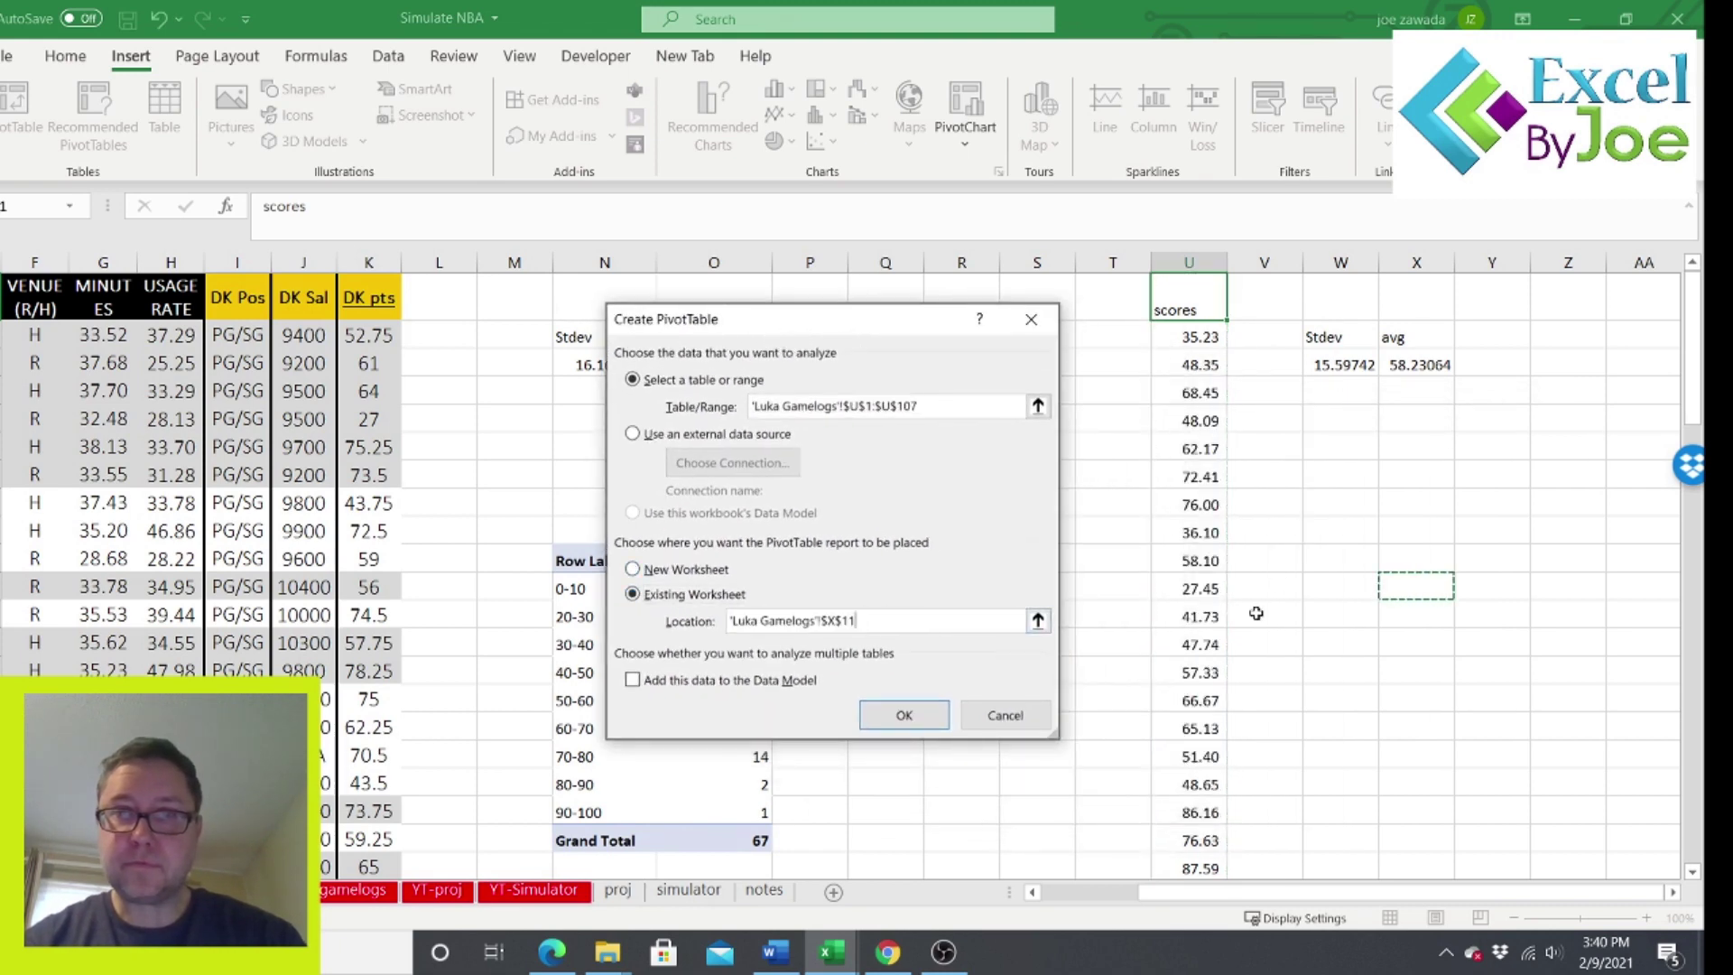
click(904, 714)
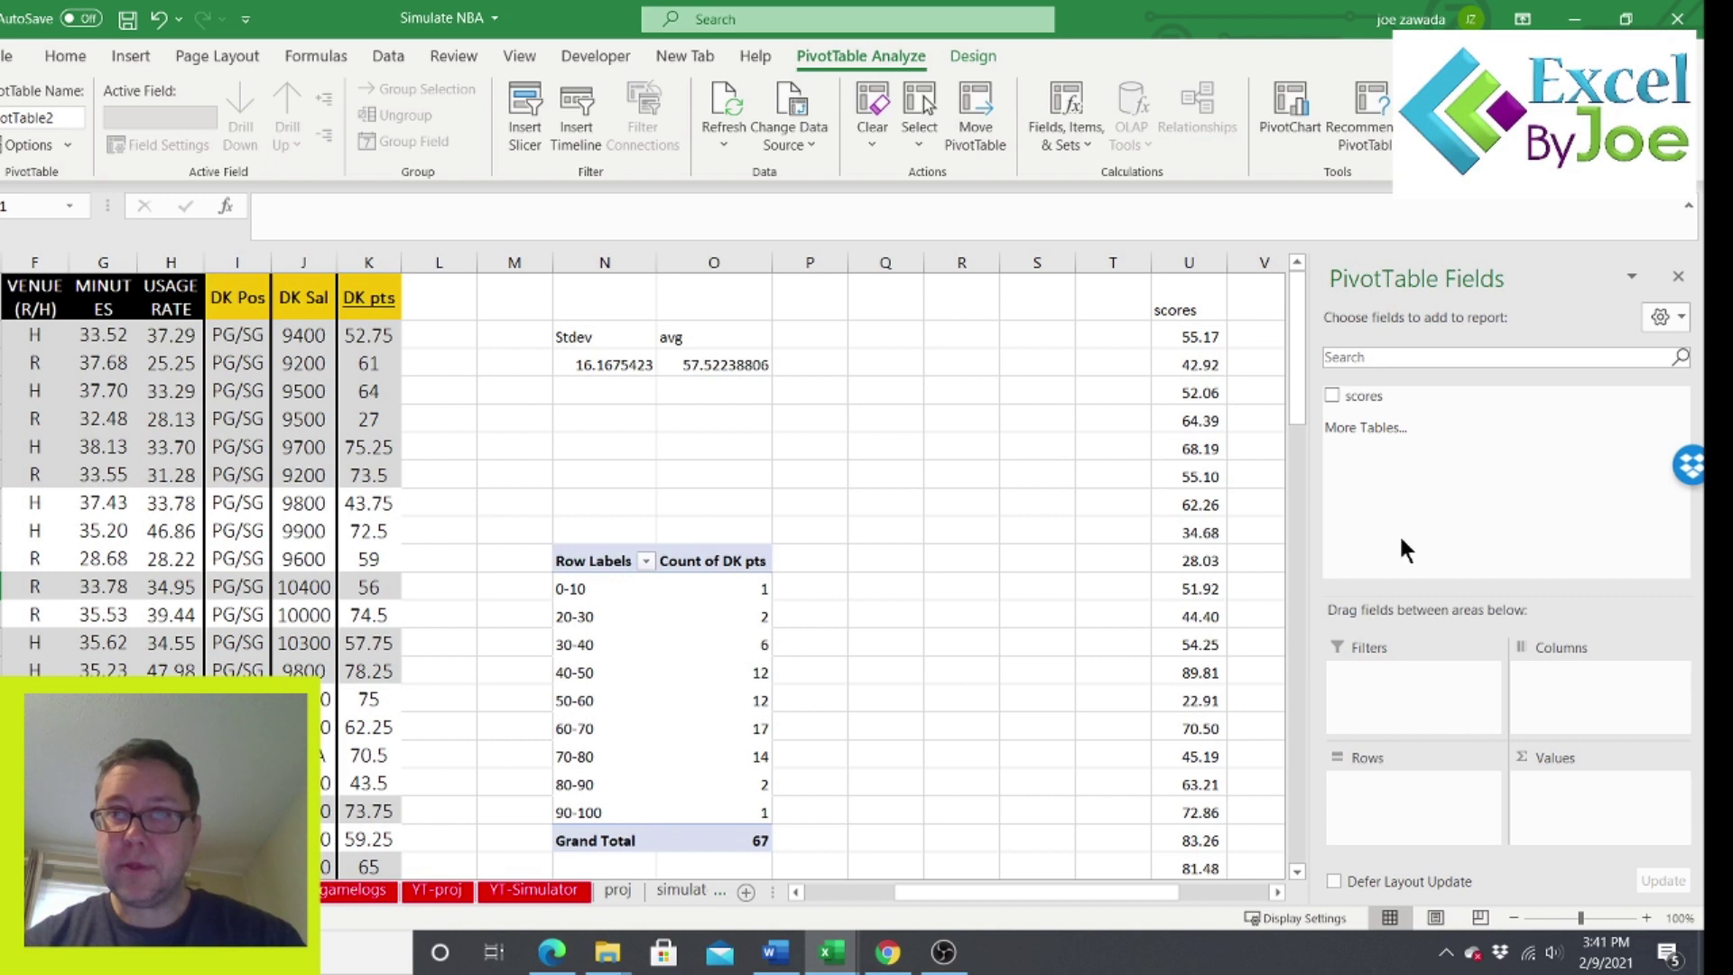
Add the scores field to both the values and the rows of the new PivotTable.
click(1368, 397)
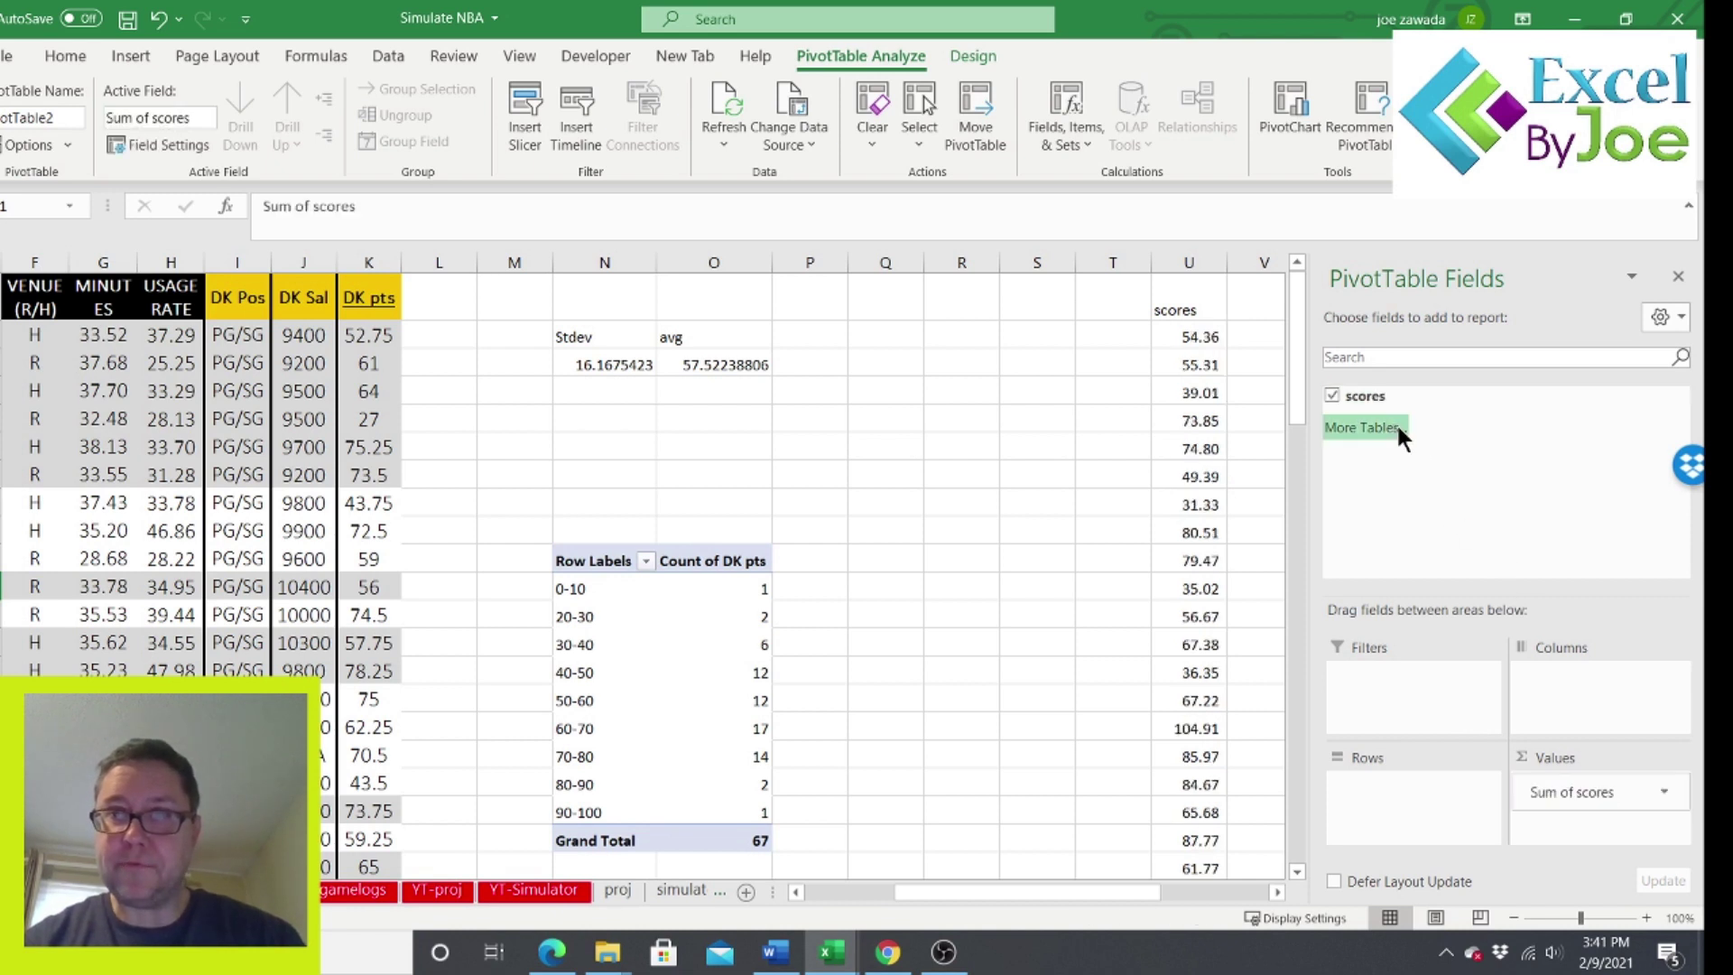
drag(1381, 398, 1398, 791)
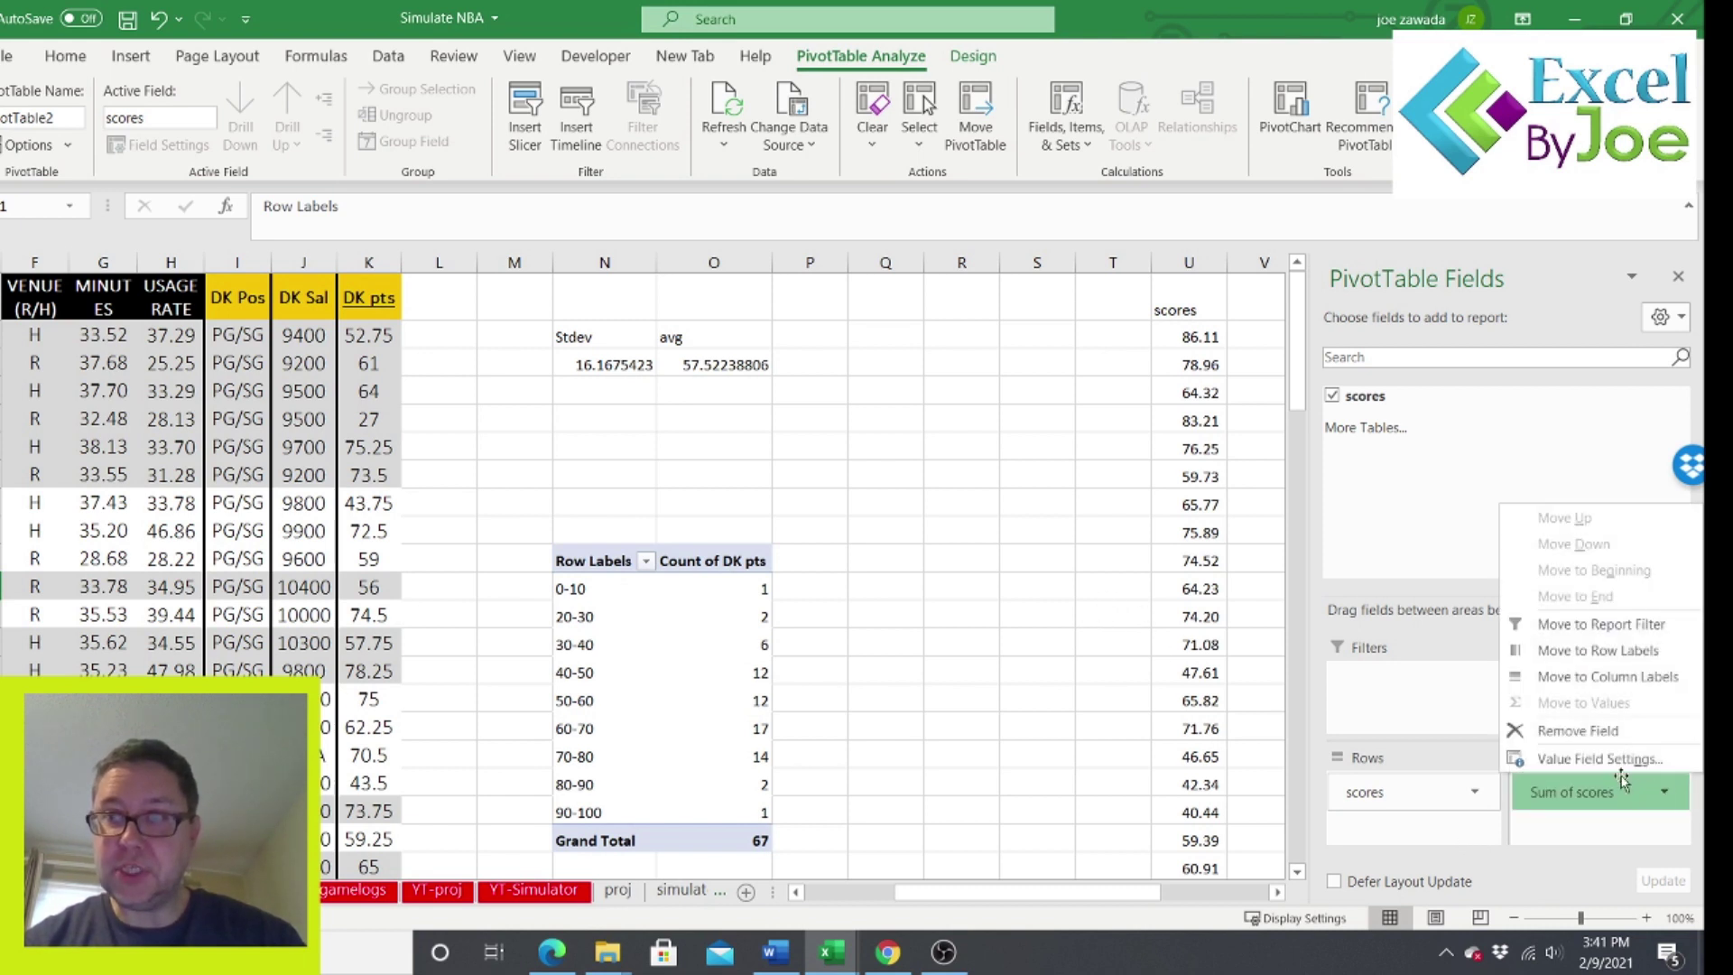
Summarize the scores values in the new PivotTable by Count instead of Sum.
click(1593, 758)
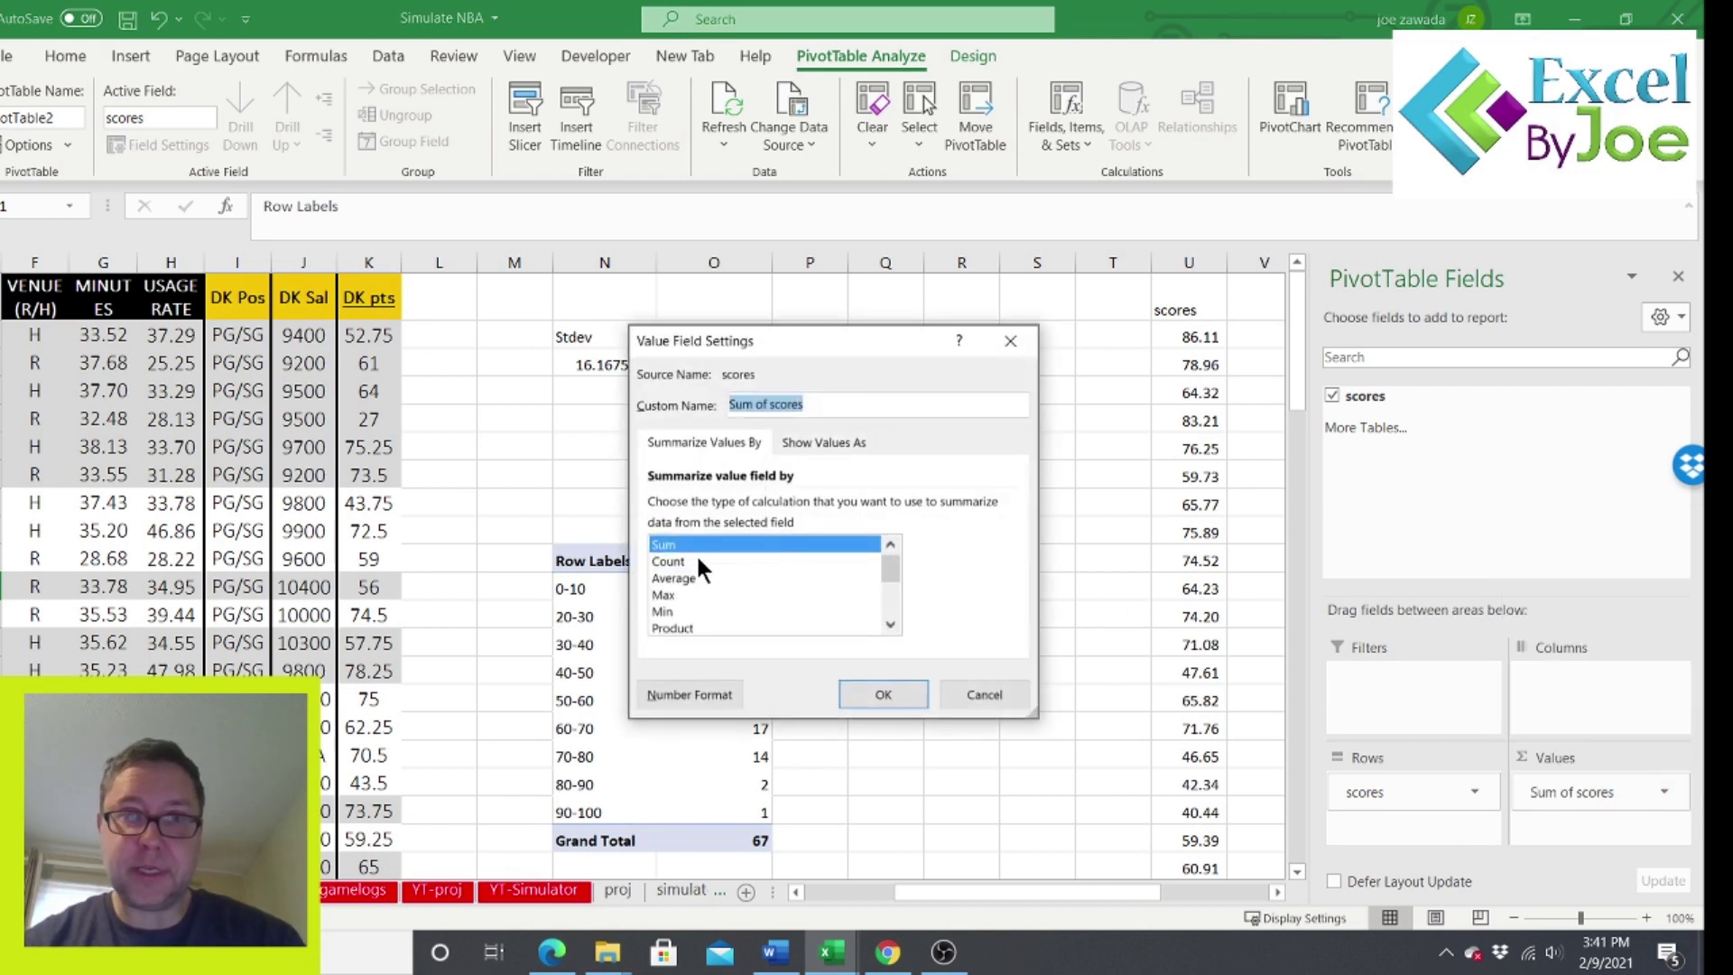
click(668, 562)
click(885, 696)
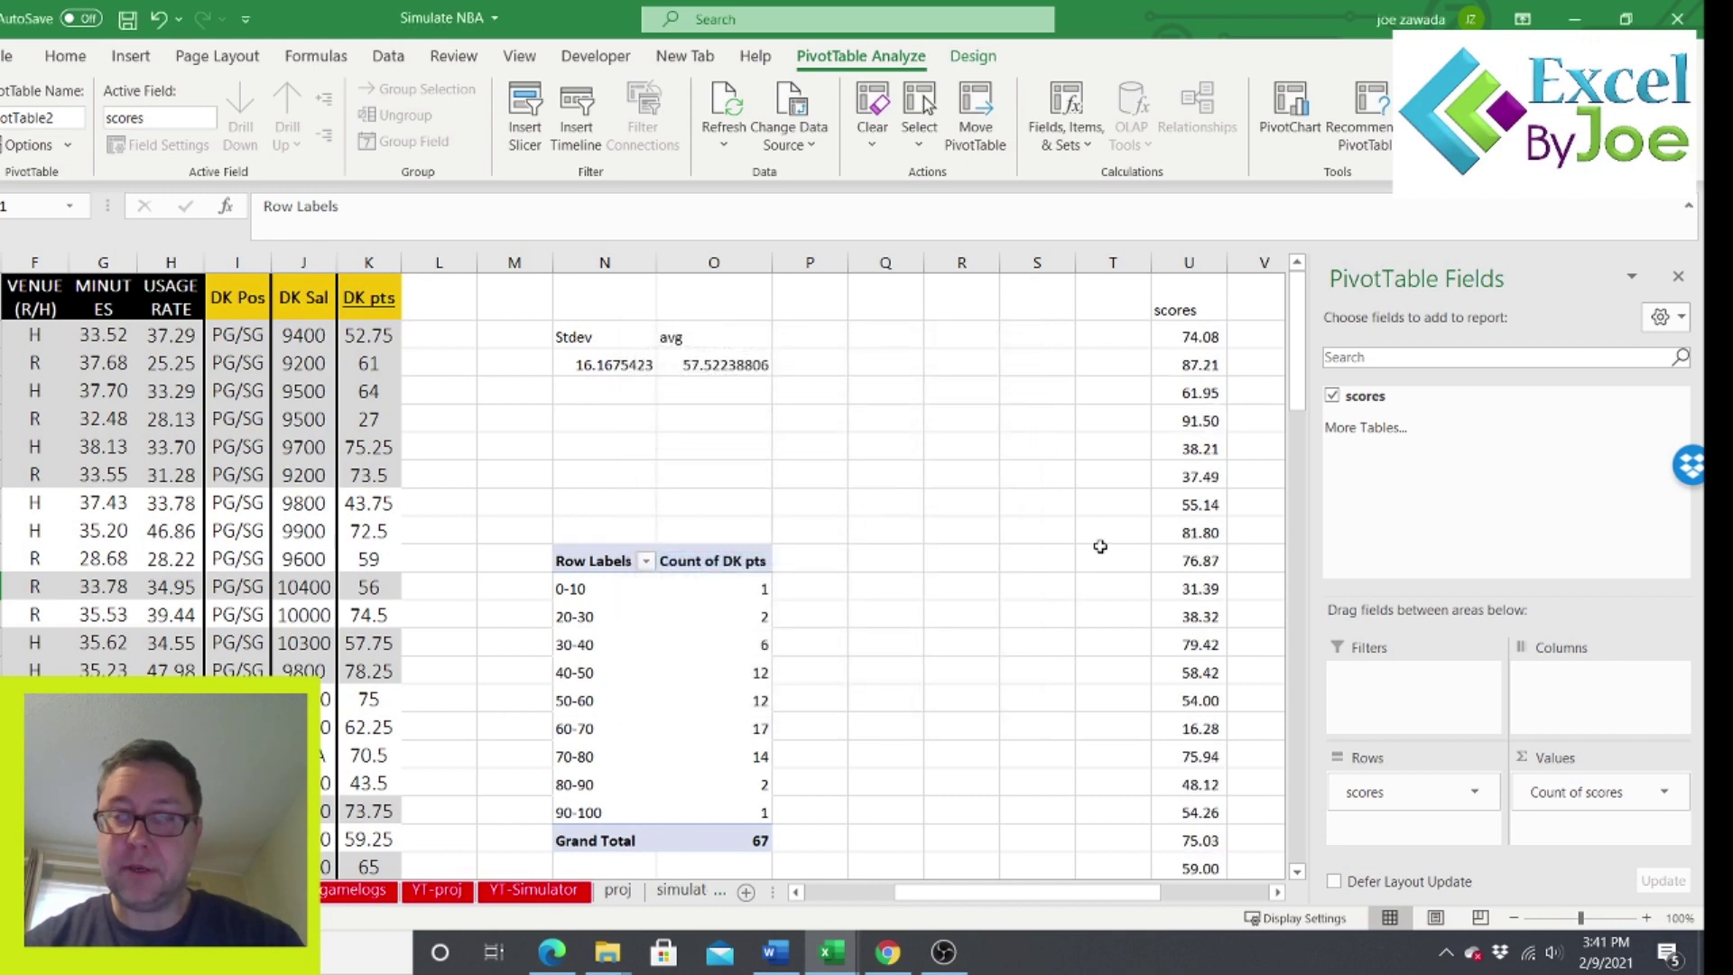
click(1100, 548)
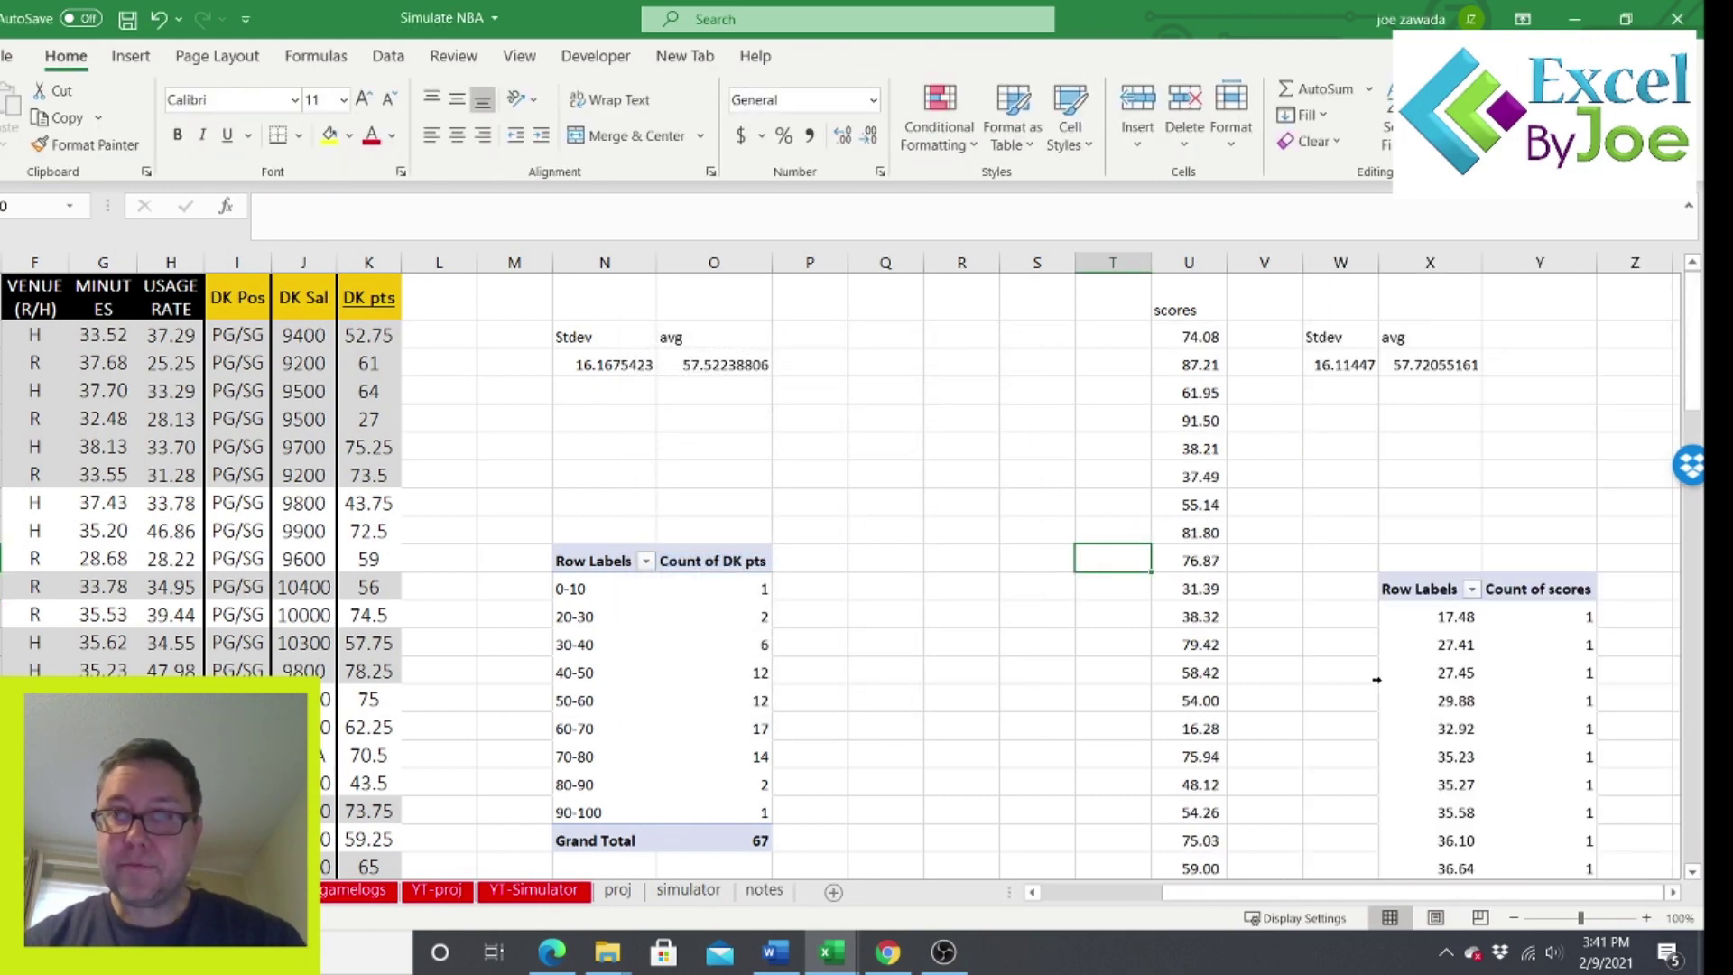
Group the scores row labels in the new PivotTable from 0 to 100 in intervals of 10.
click(1436, 700)
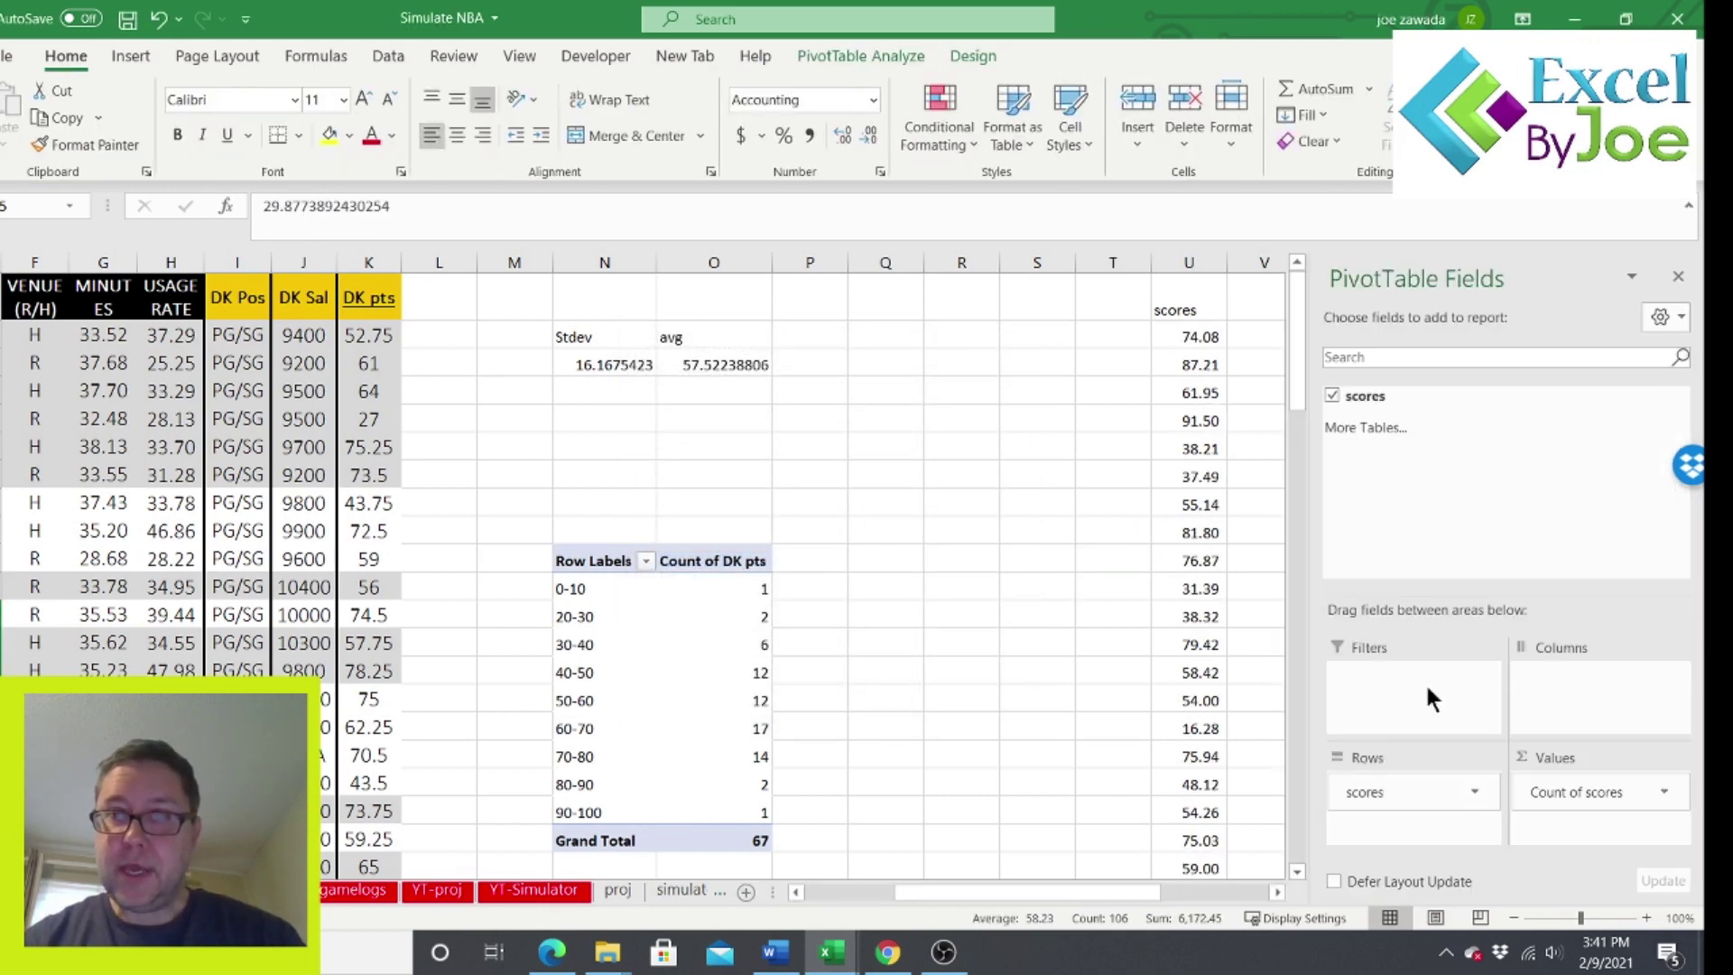
click(1679, 276)
click(1672, 892)
scroll(1672, 912, right, 3)
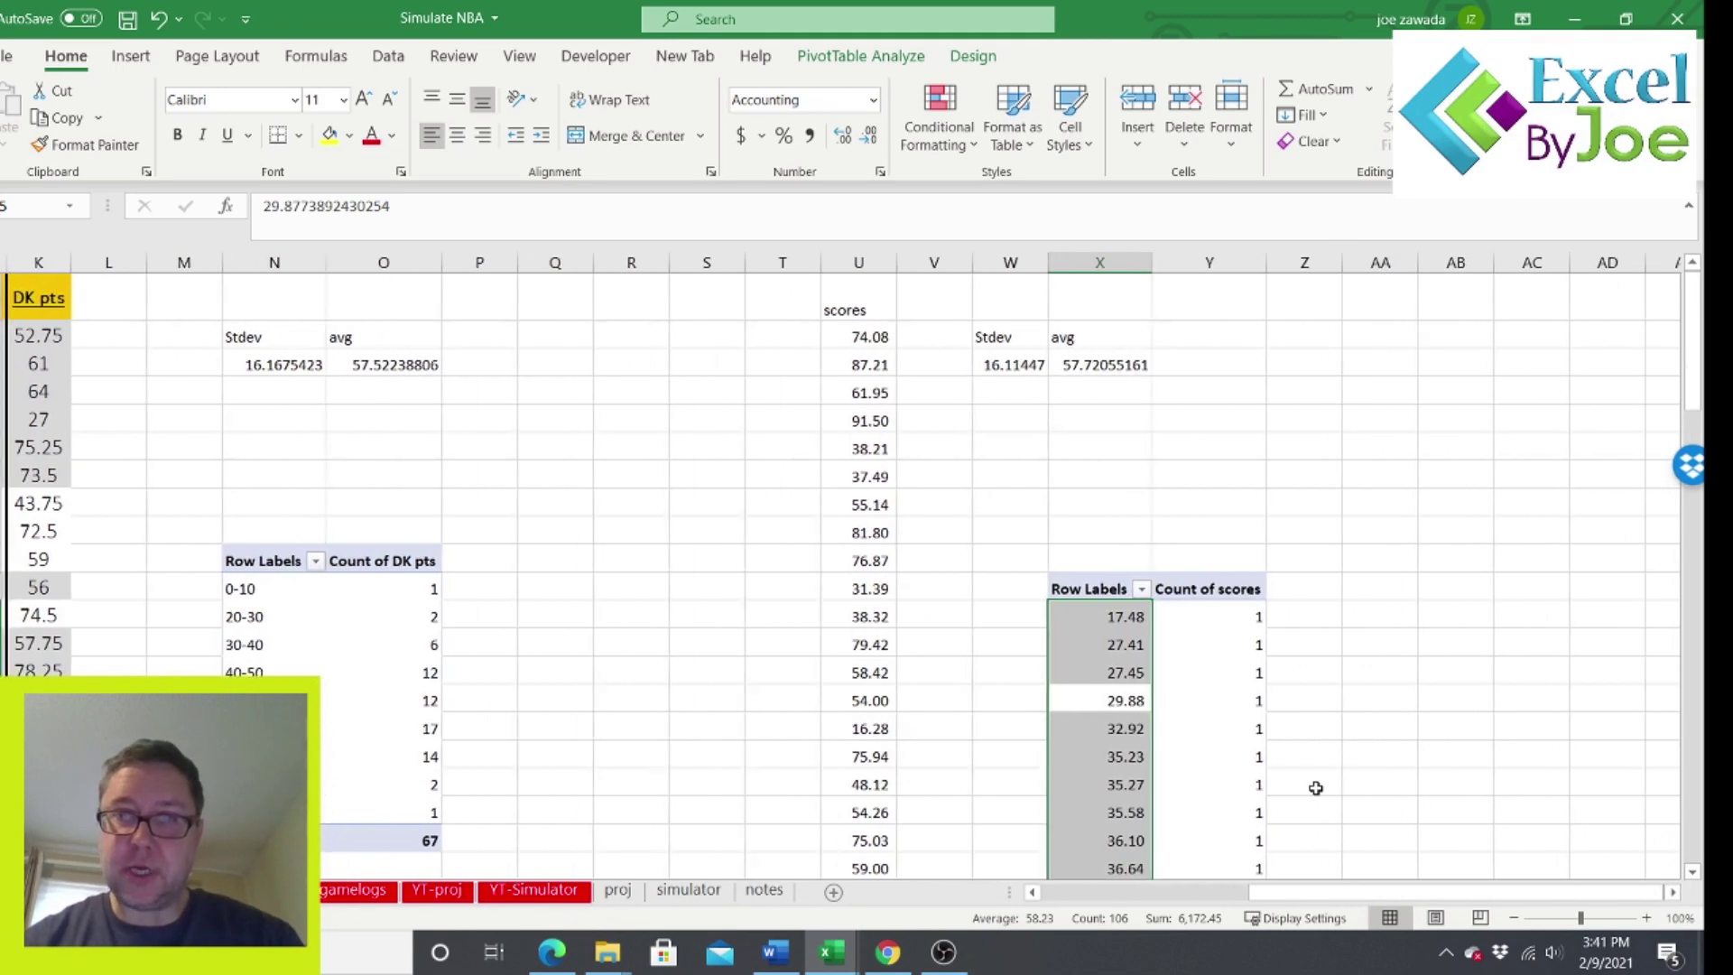
right_click(1083, 704)
click(1139, 490)
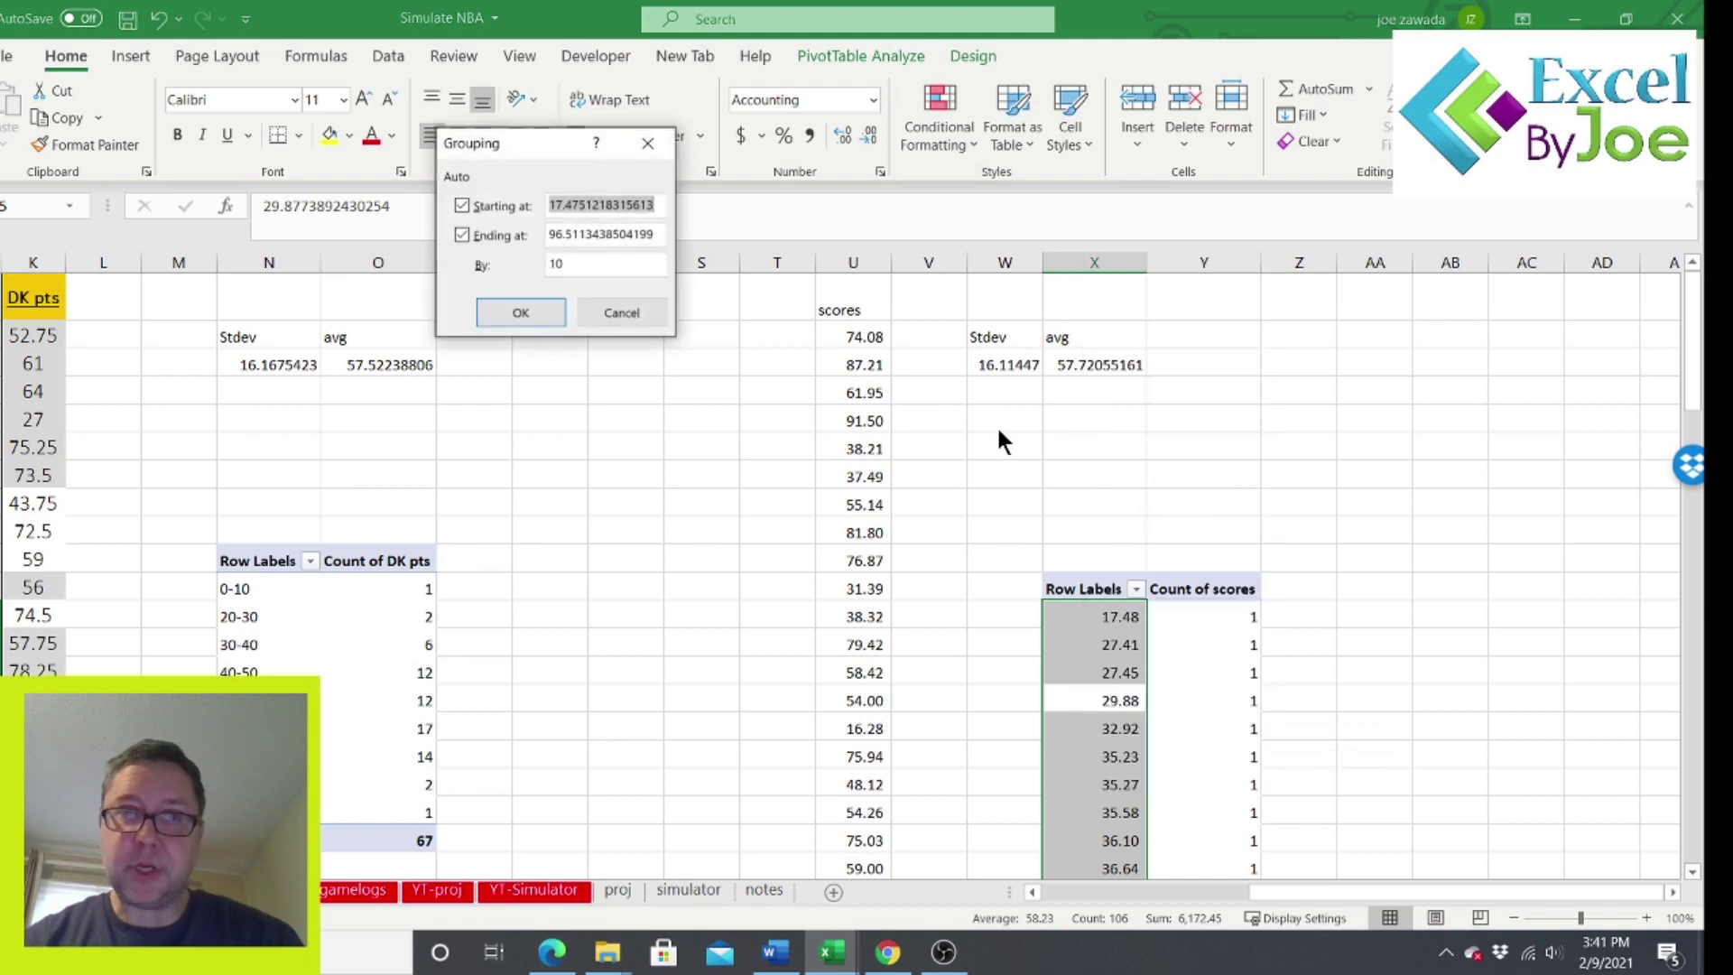
text(0)
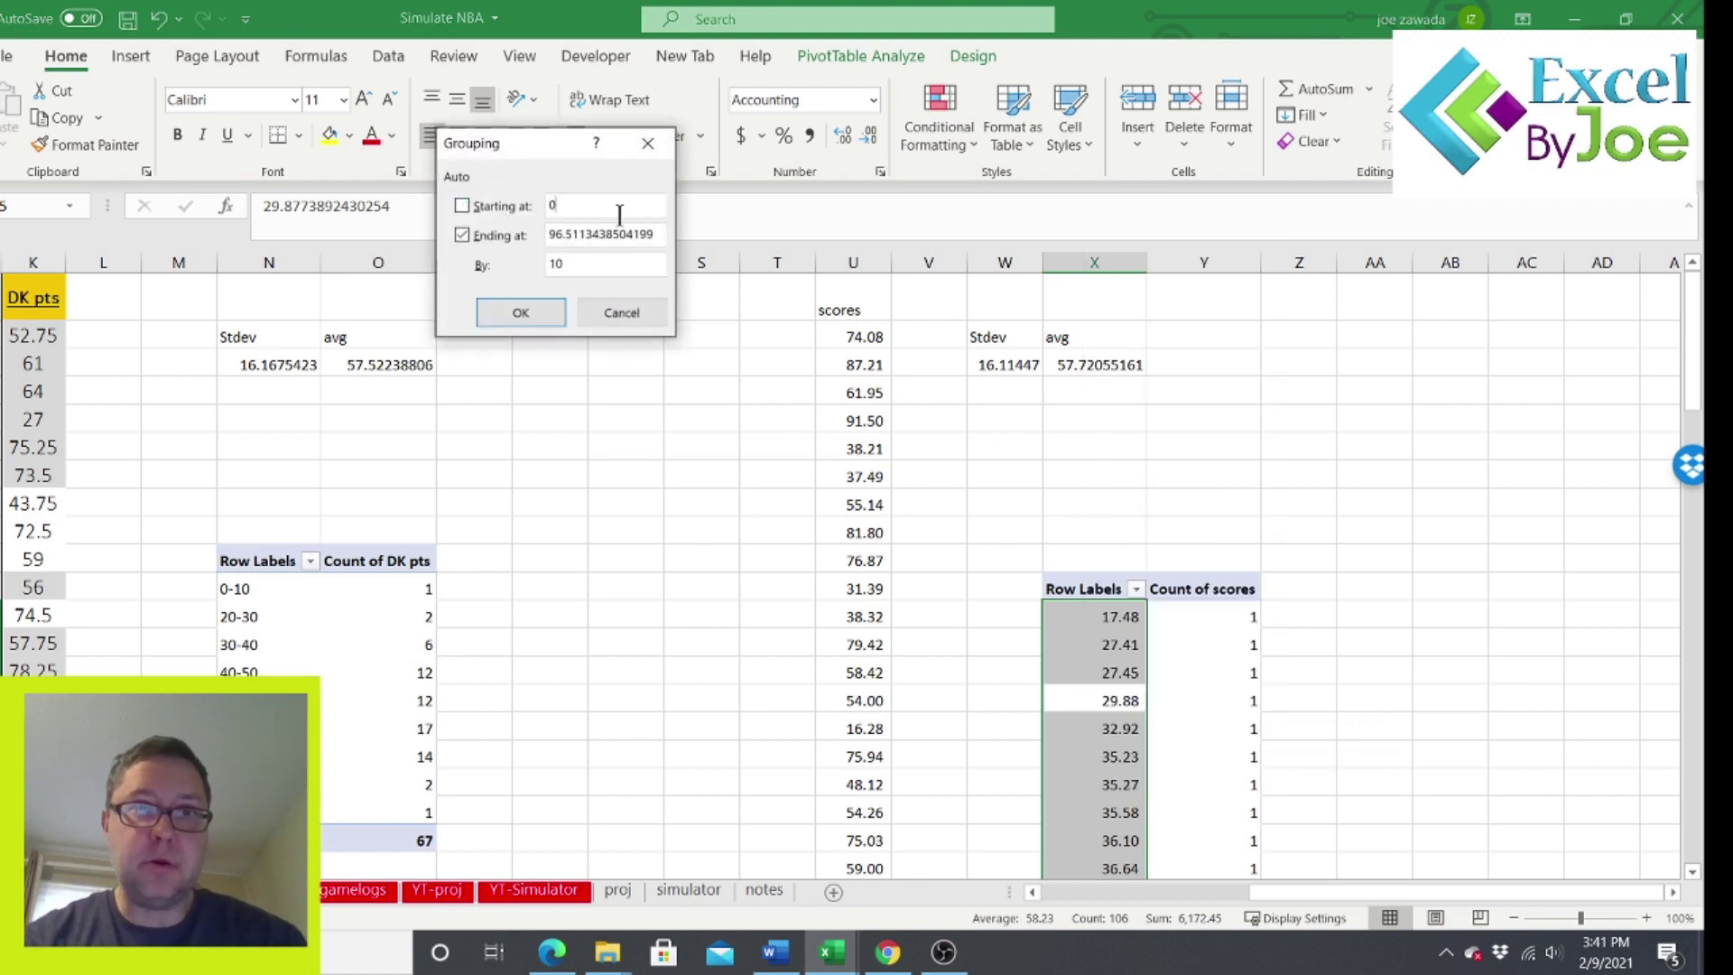
key(Tab)
text(100)
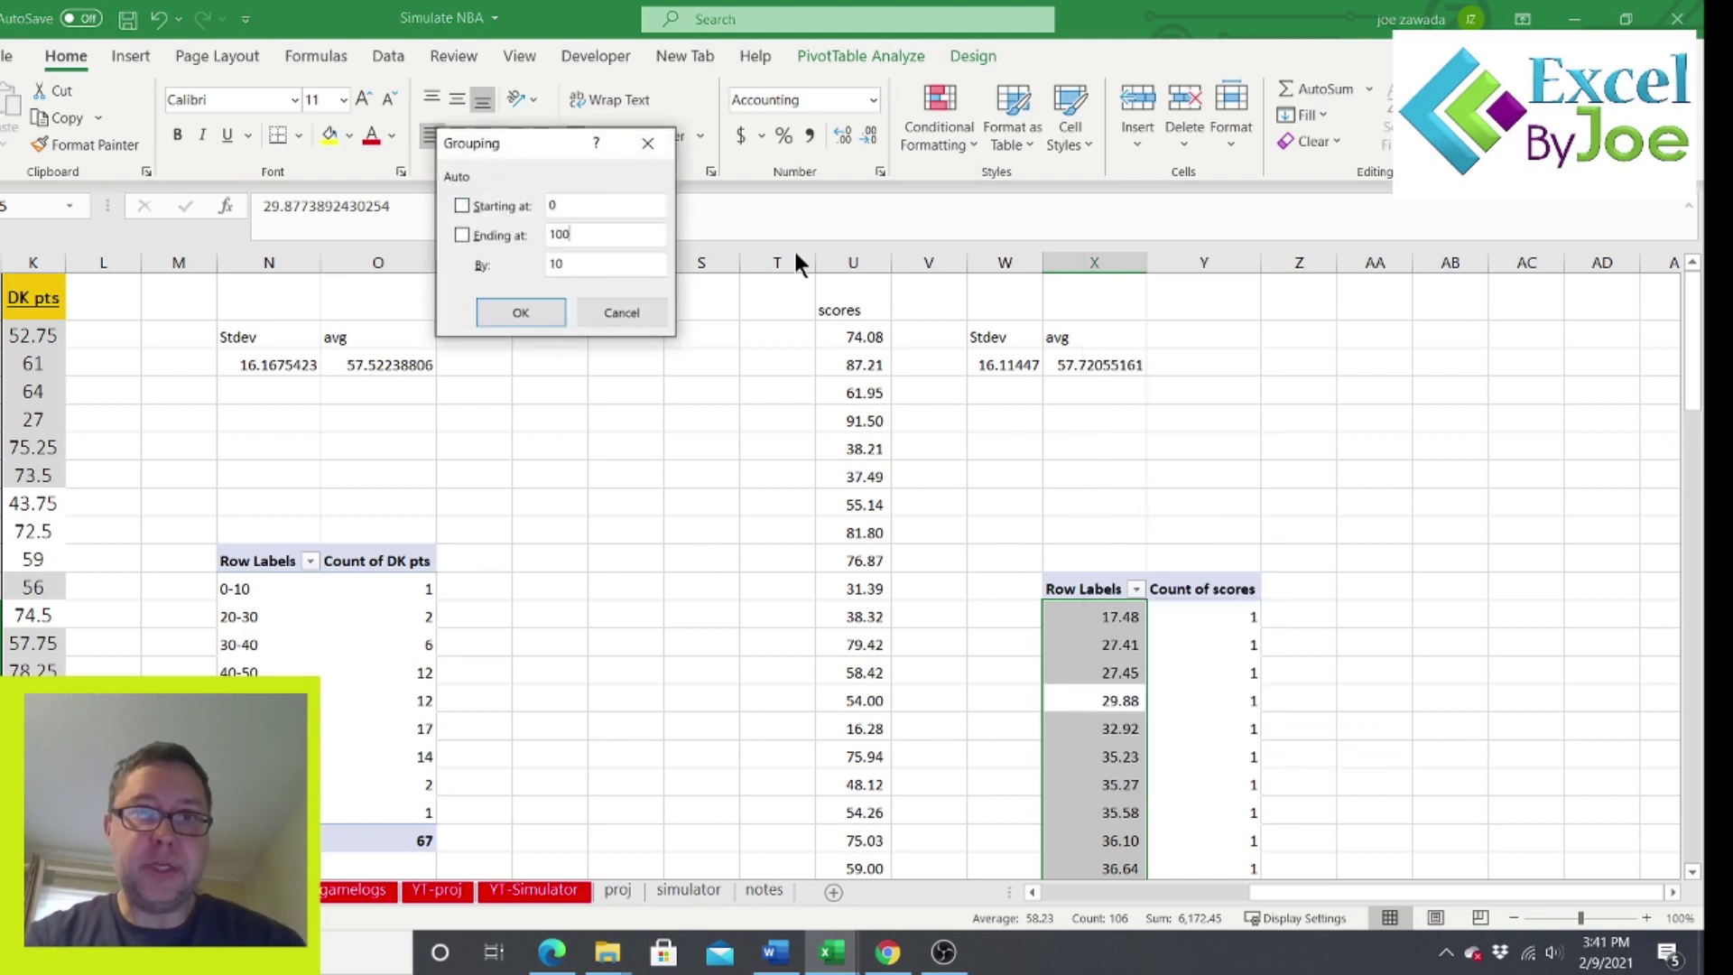
click(521, 312)
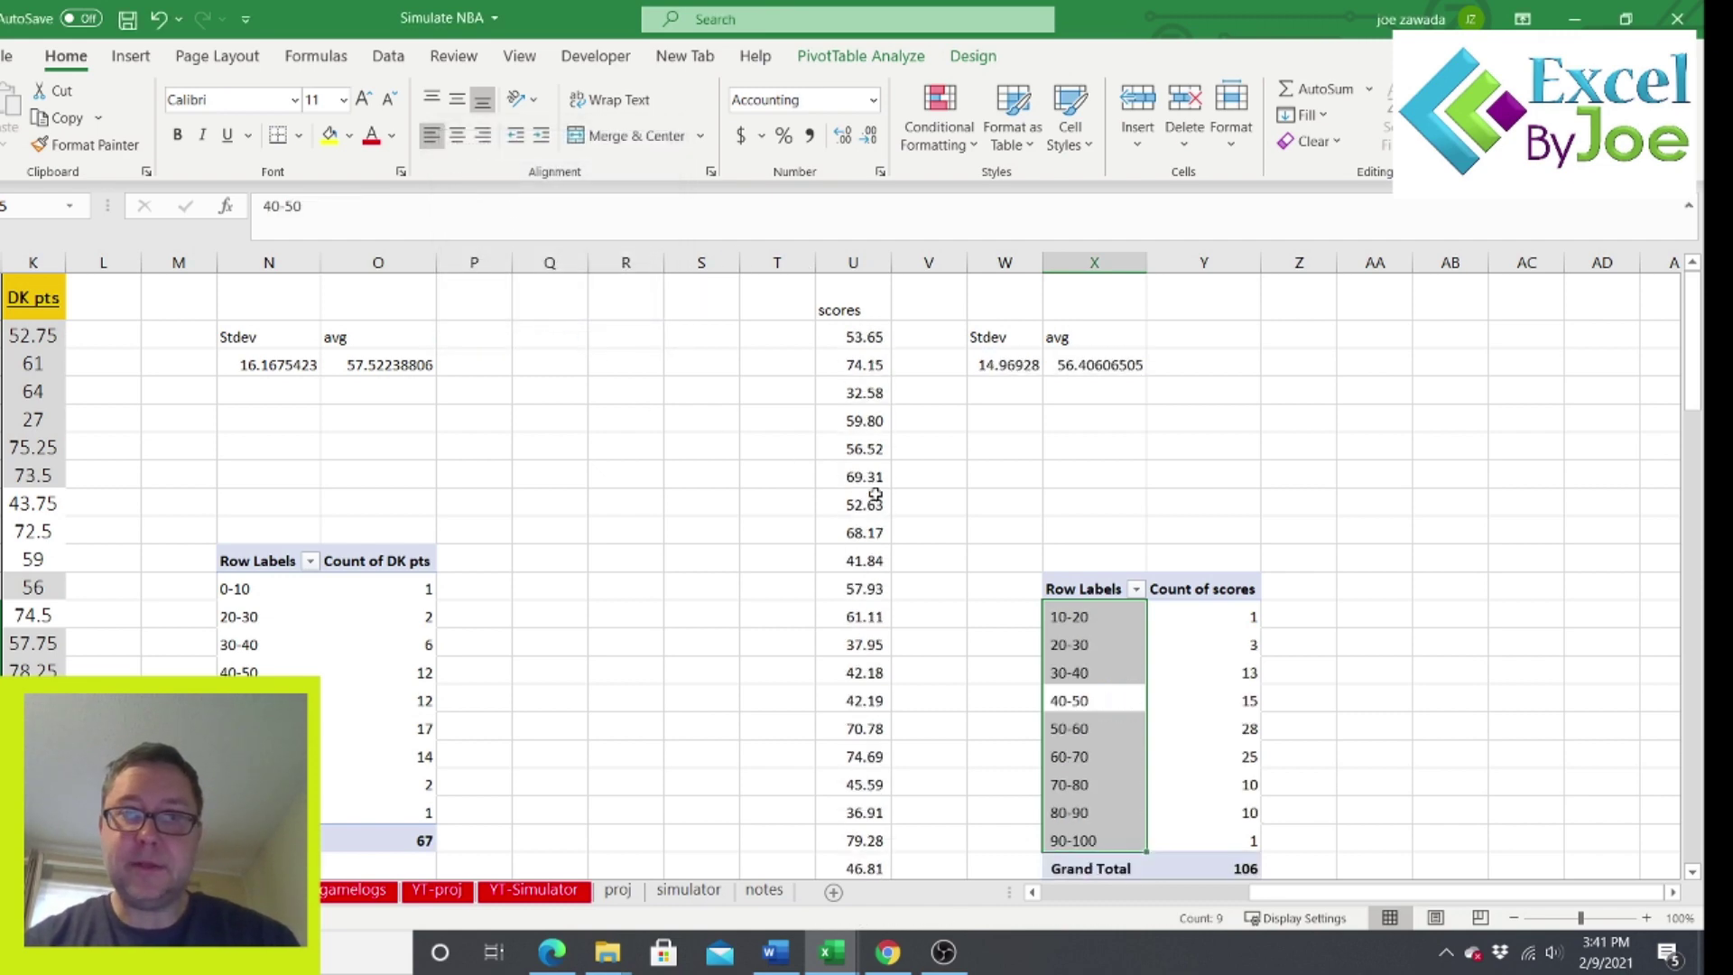
Recalculate the simulated scores and refresh the grouped scores PivotTable.
click(1692, 872)
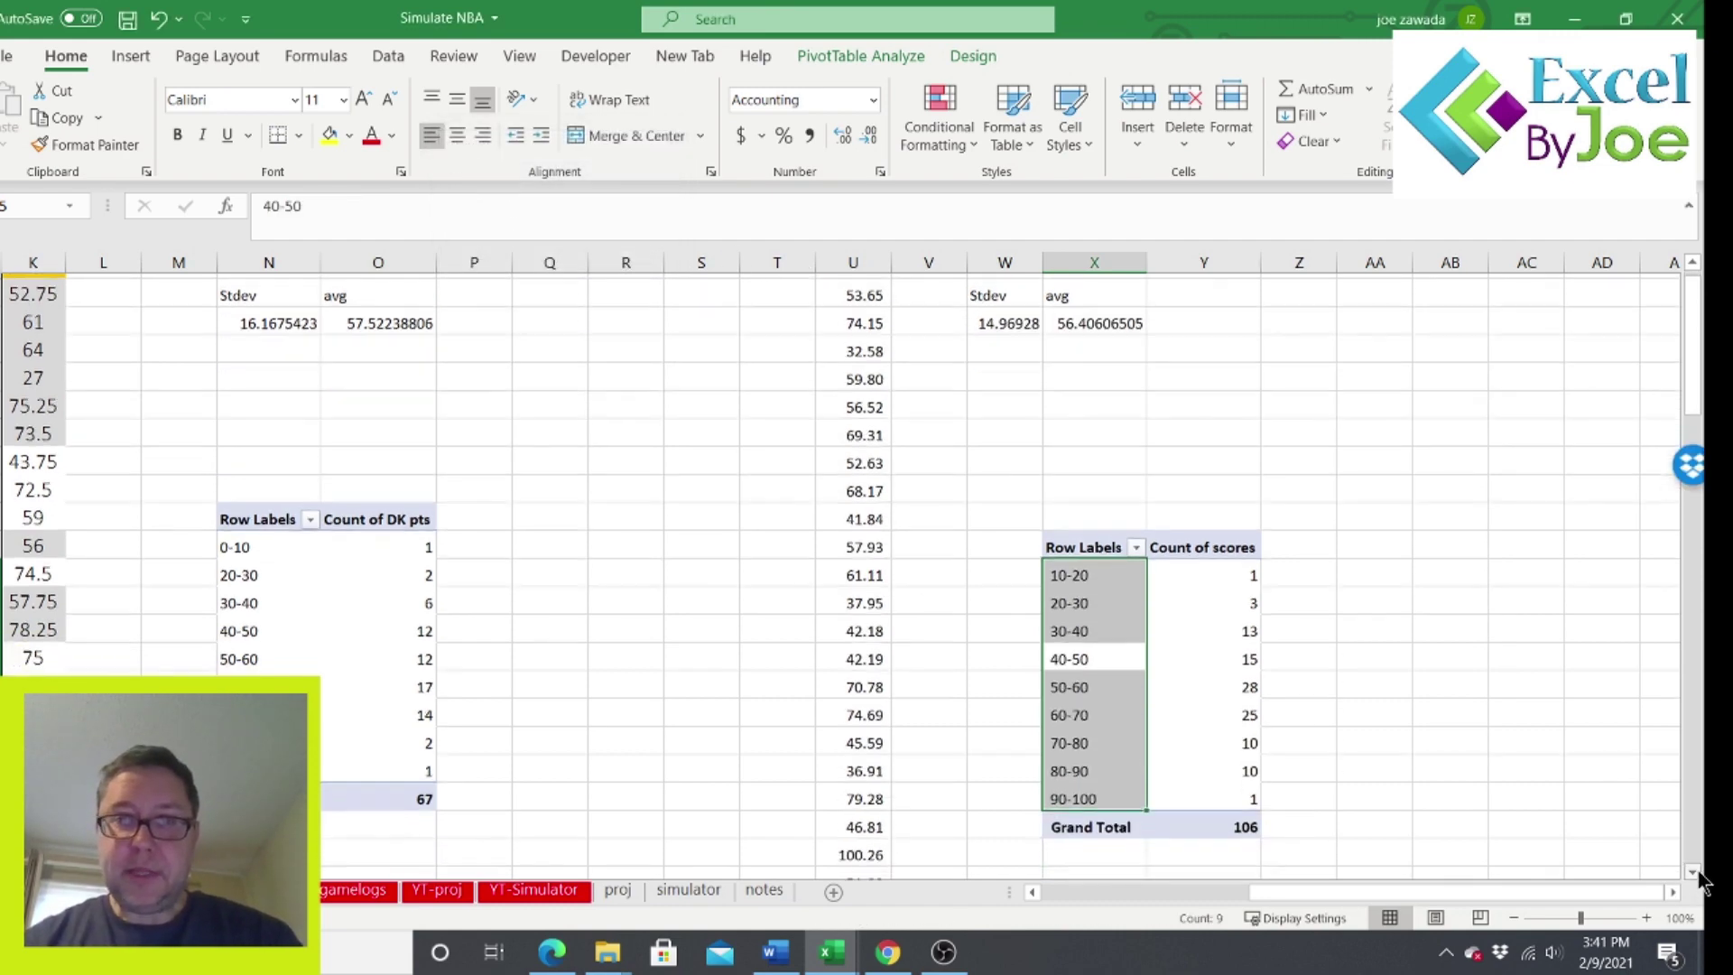
click(1693, 873)
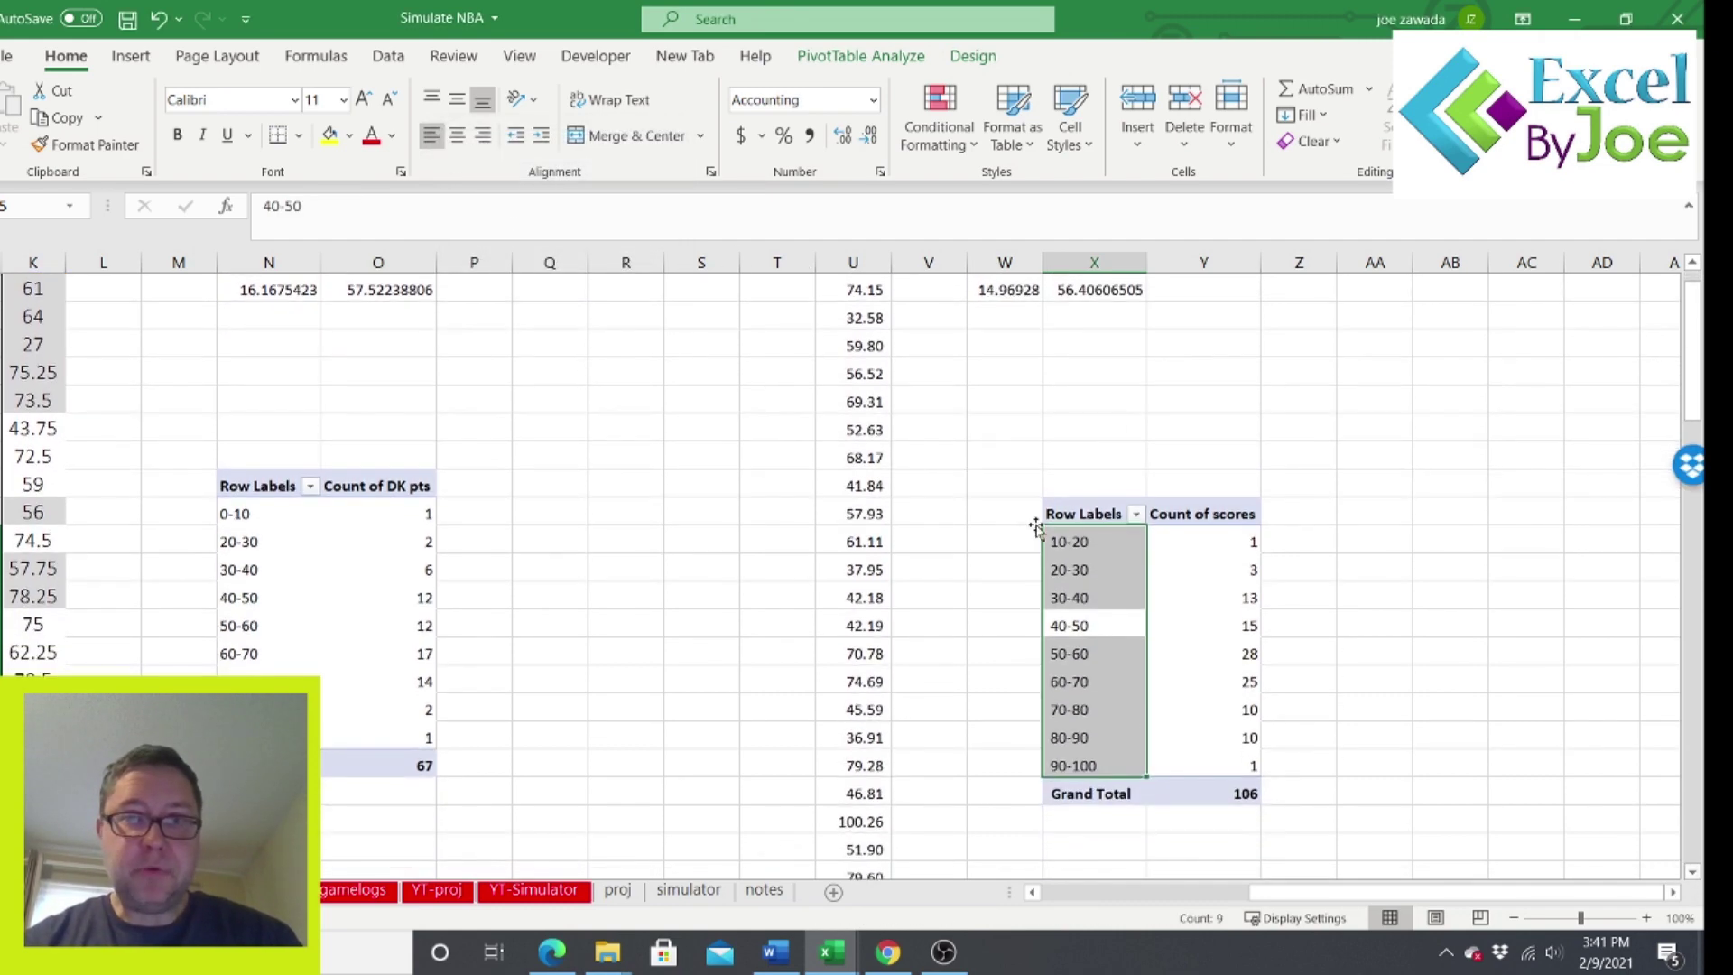
click(994, 557)
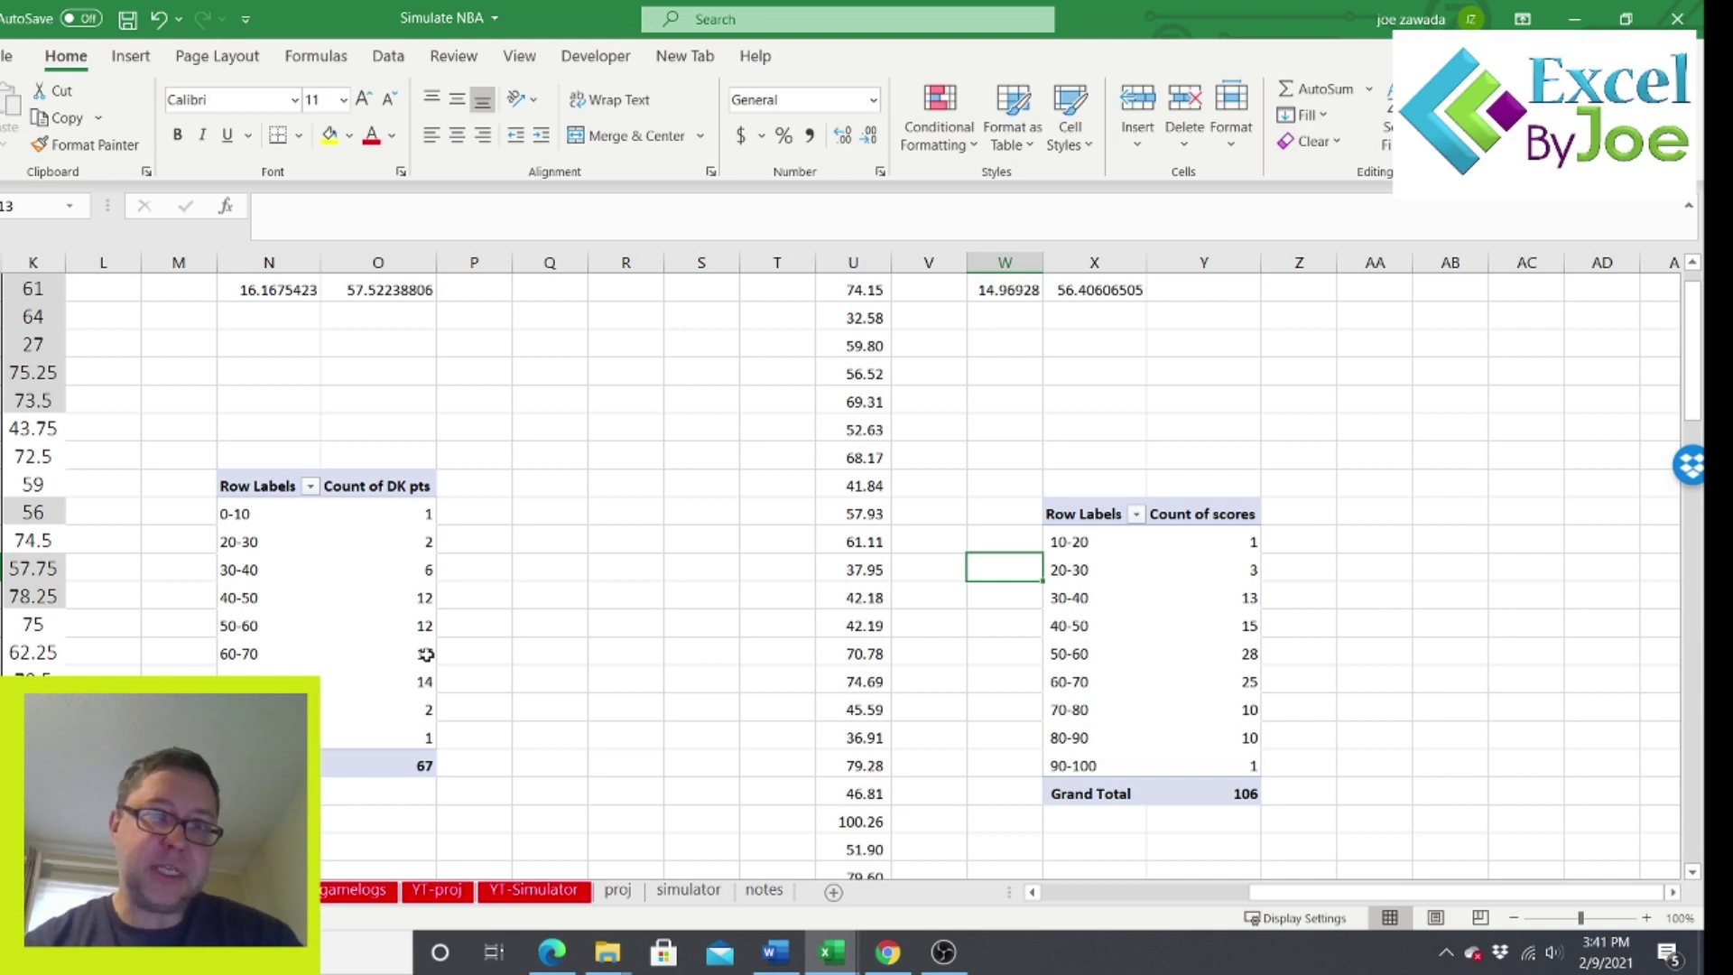
click(1308, 423)
key(F9)
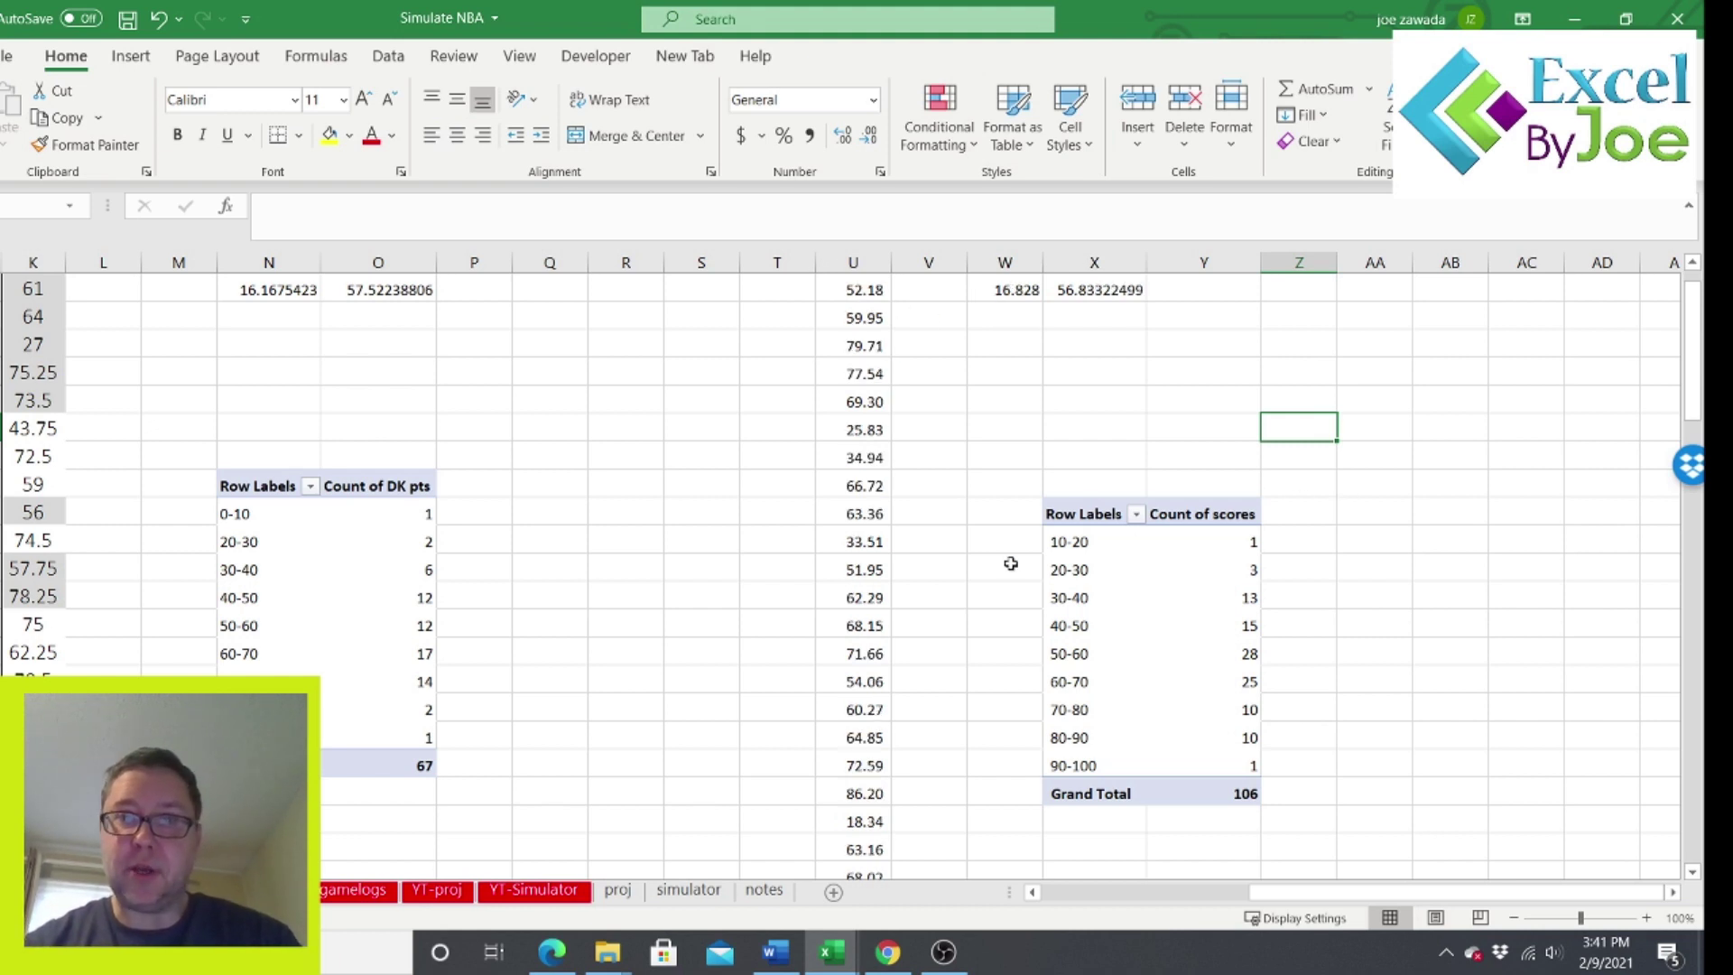
right_click(1193, 612)
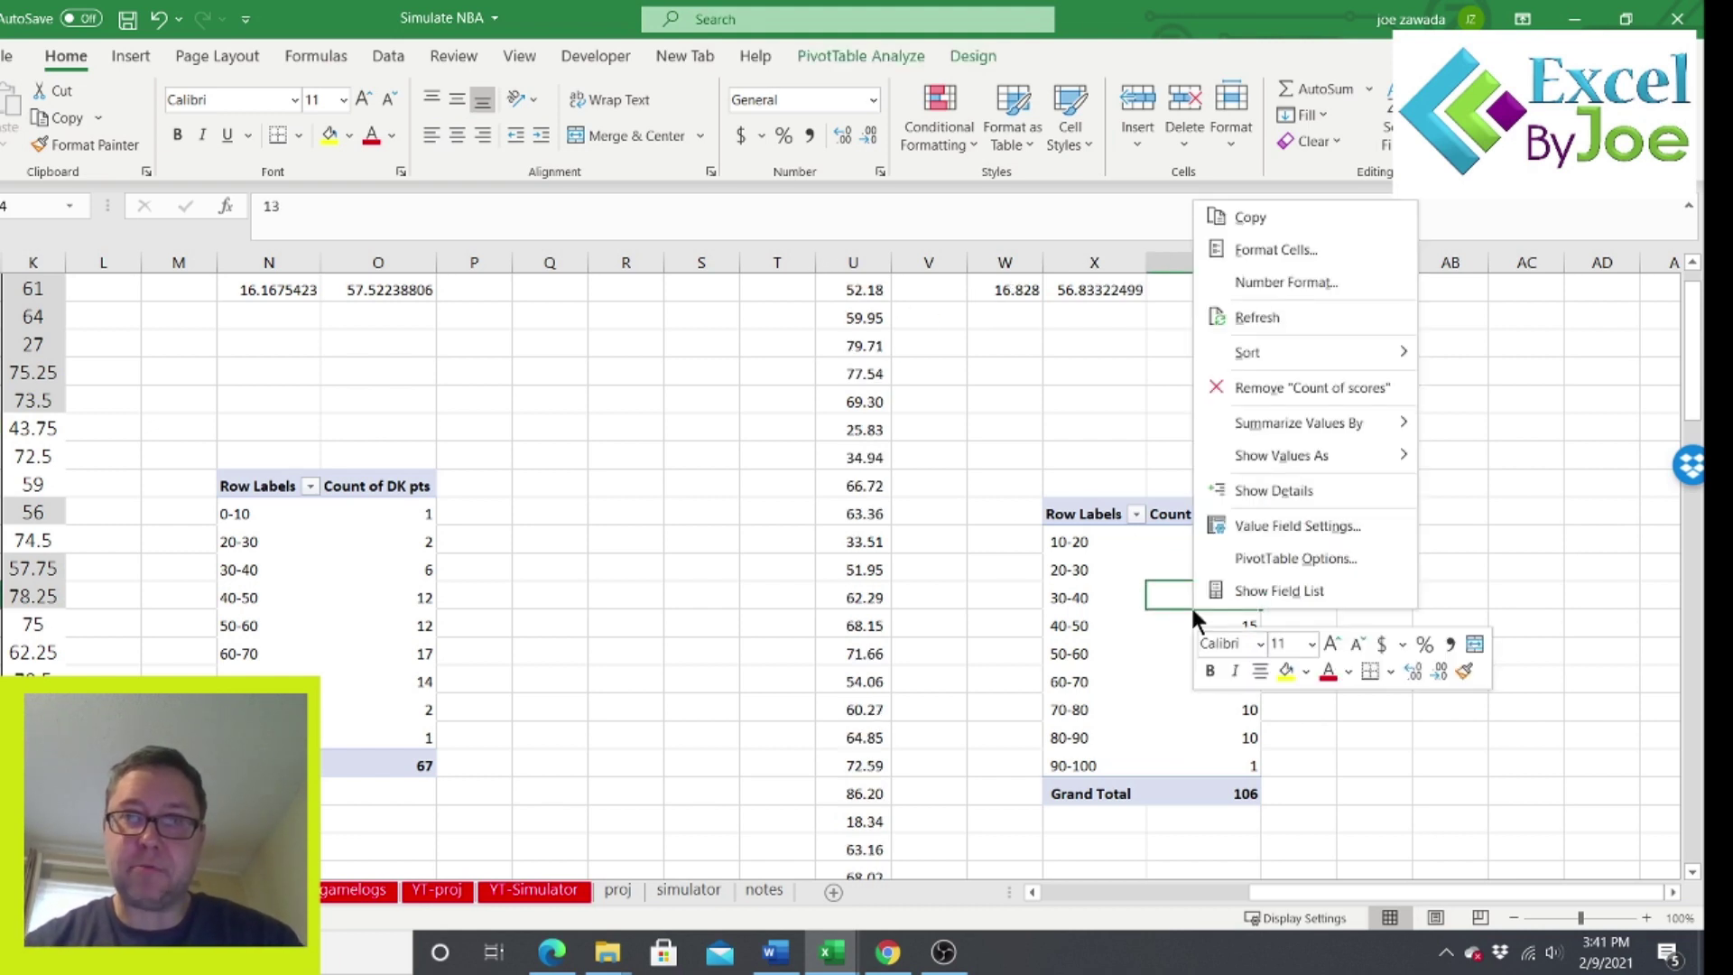
click(1264, 317)
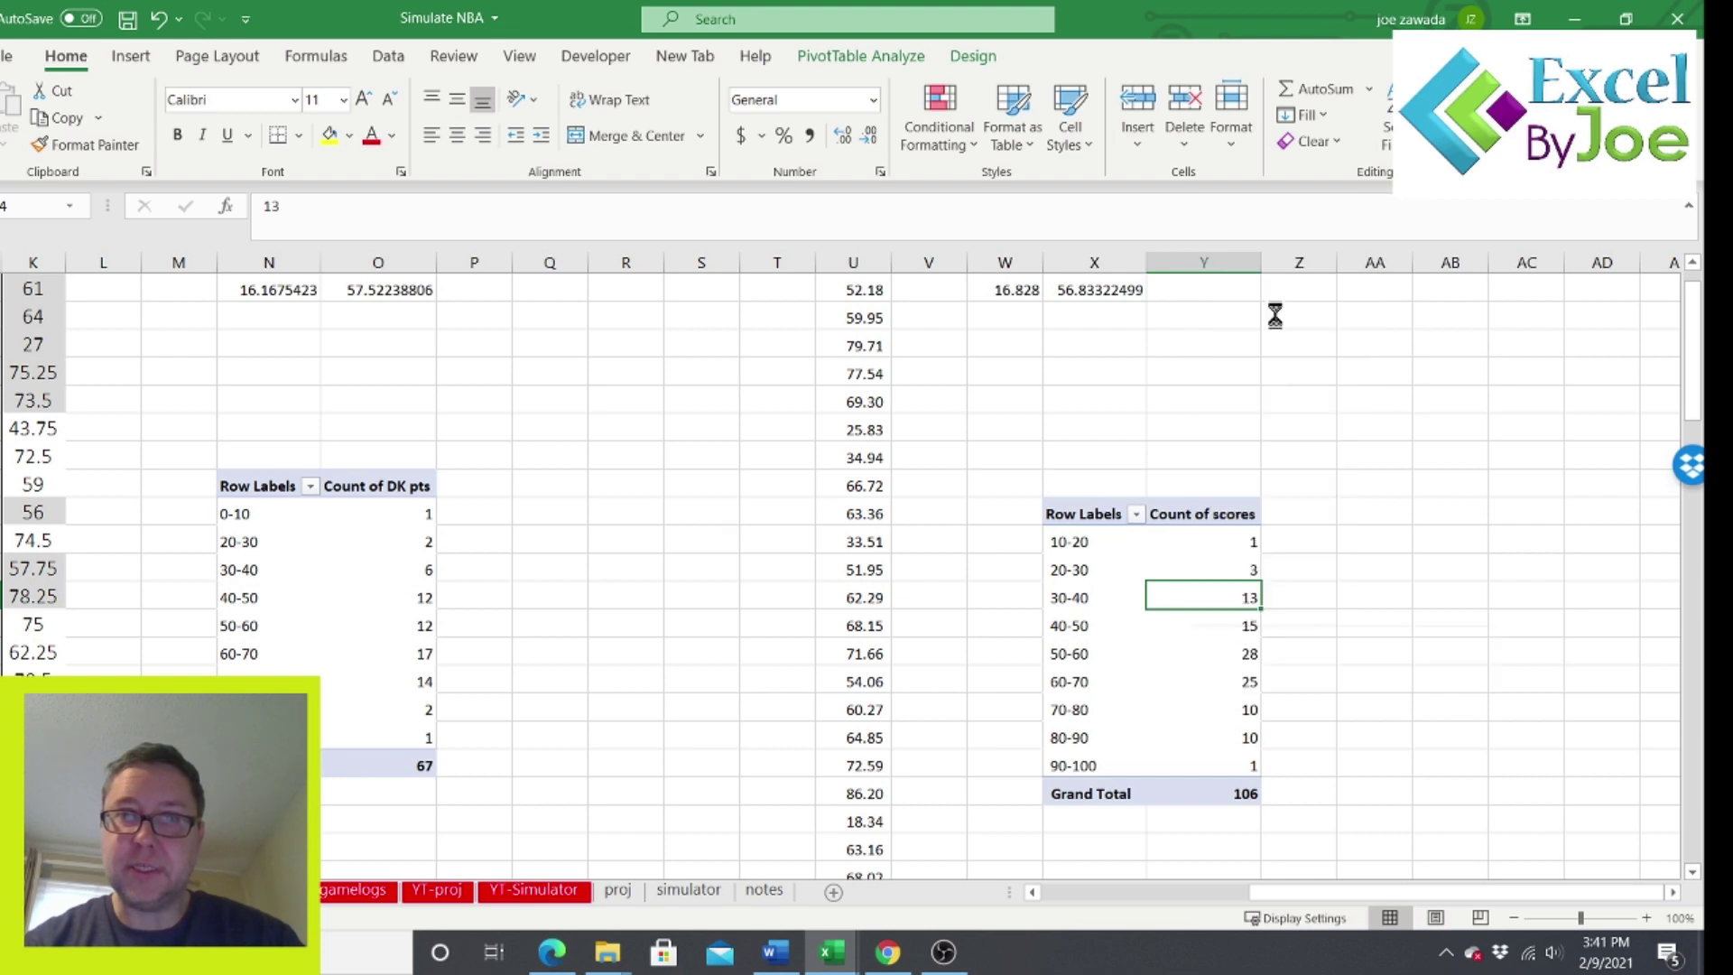
click(1313, 631)
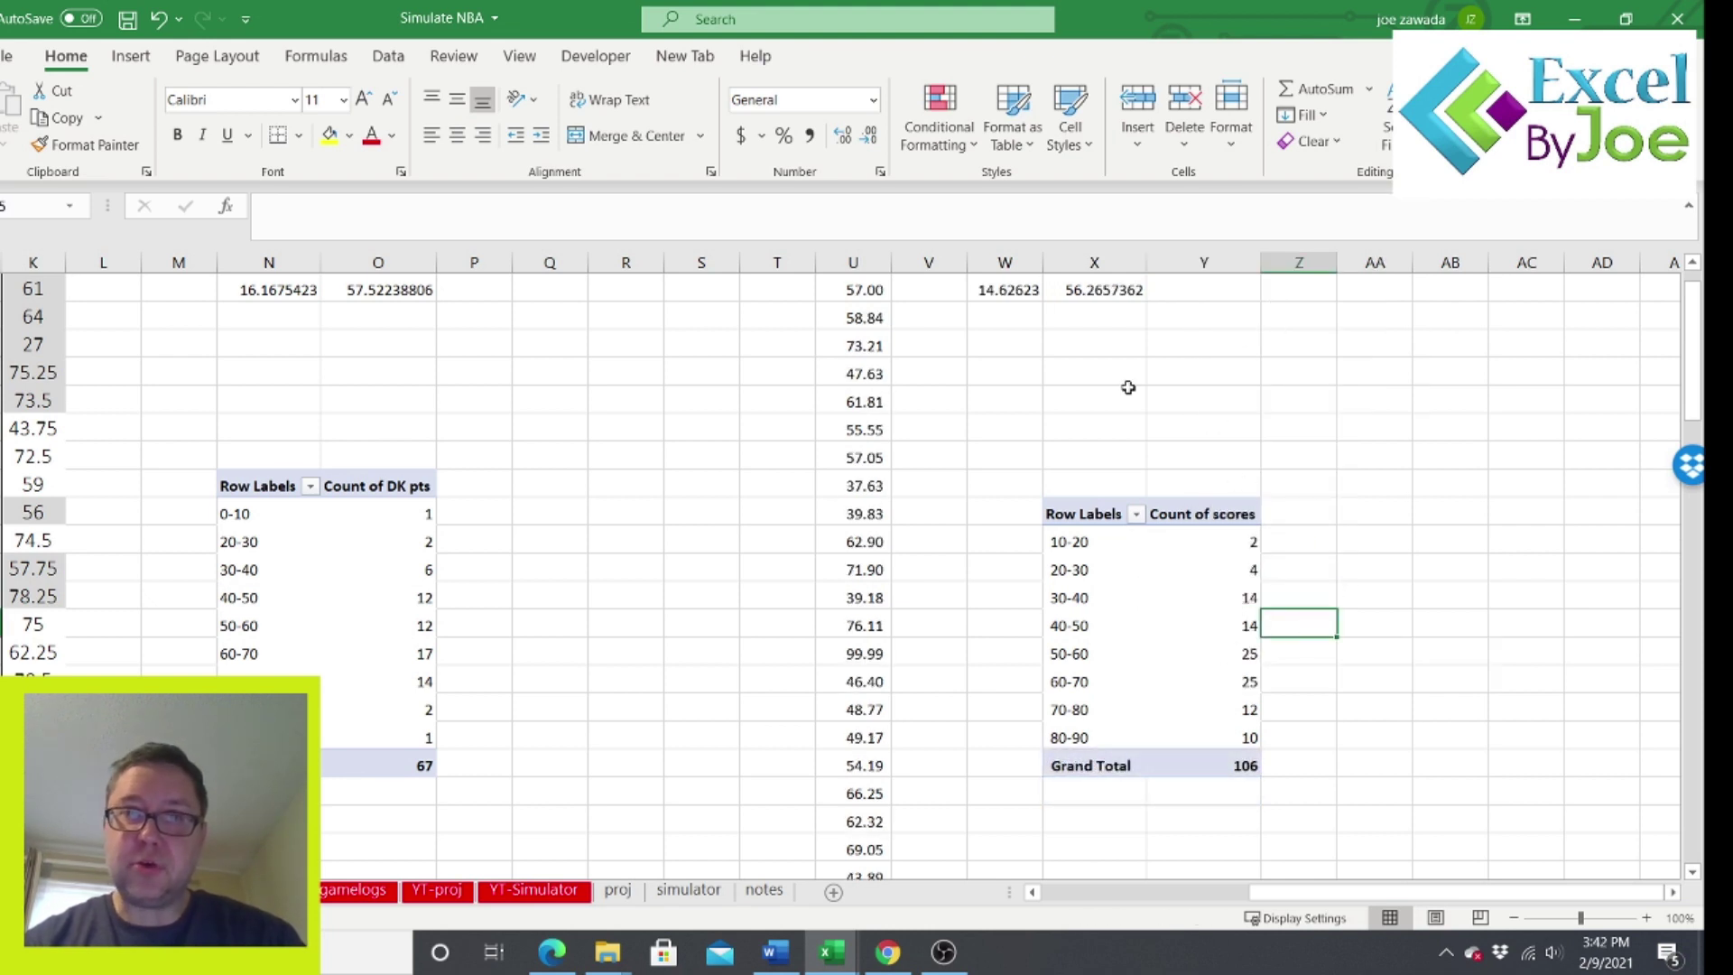
Compare the simulated standard deviation and average with the actual ones, and examine the NORMINV formulas in column U.
click(1095, 289)
click(1003, 290)
drag(1005, 350, 1003, 271)
click(938, 307)
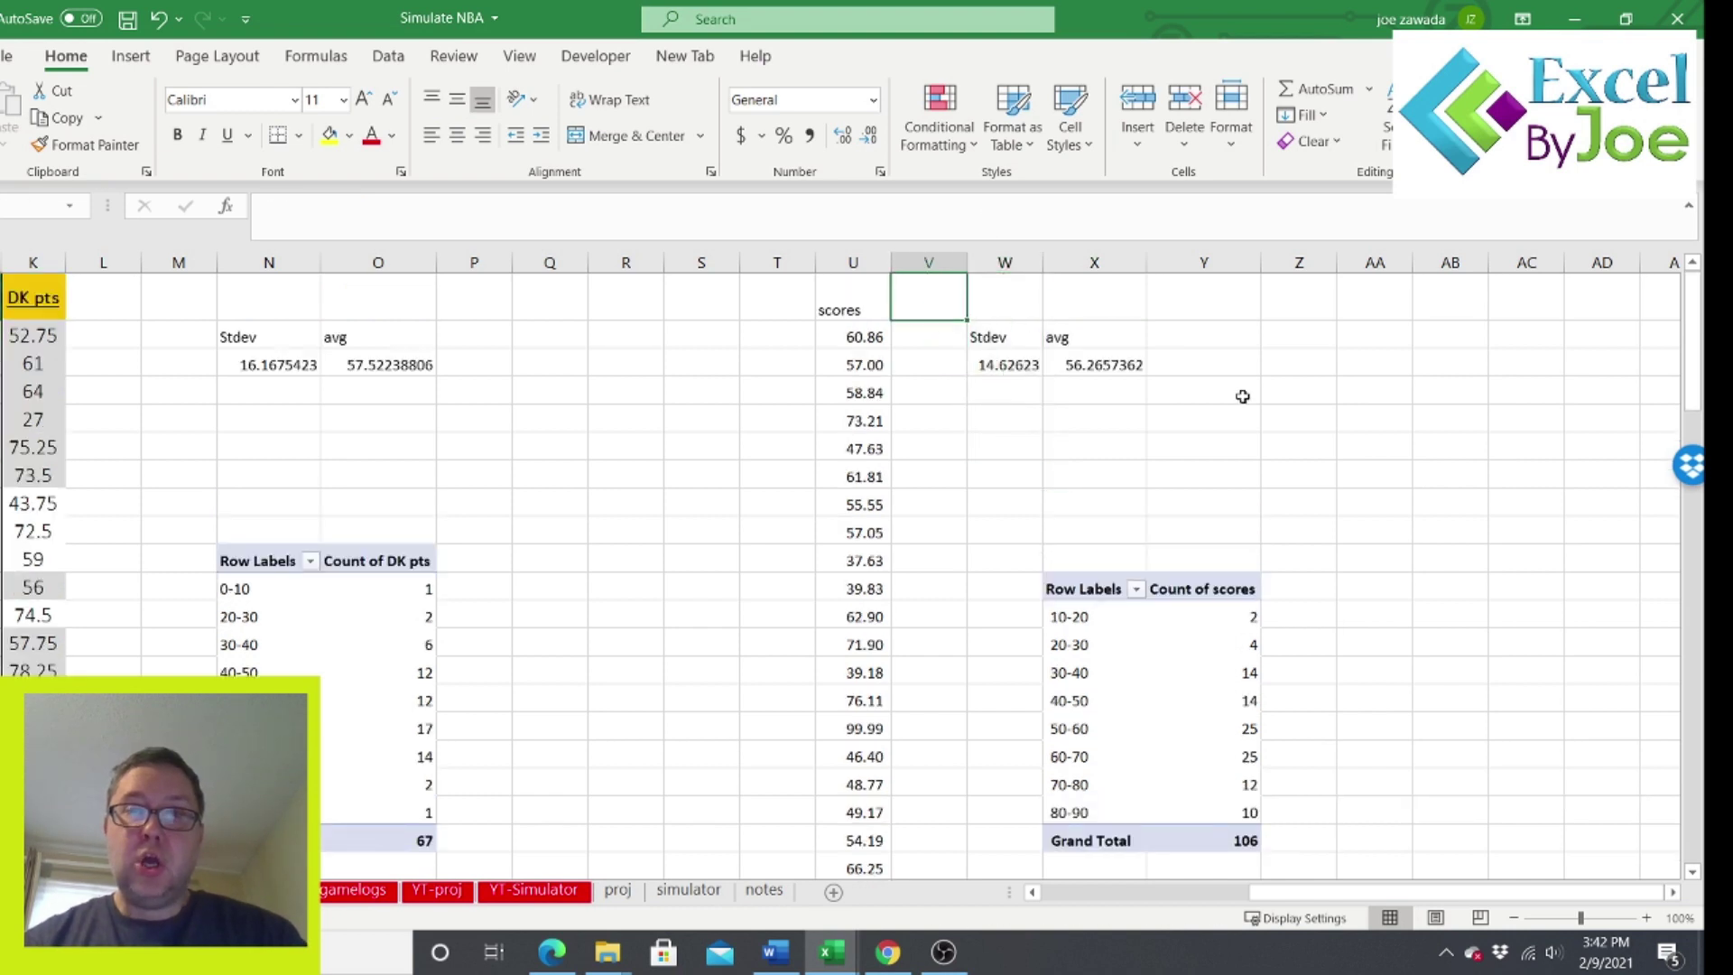
click(1243, 397)
click(1205, 509)
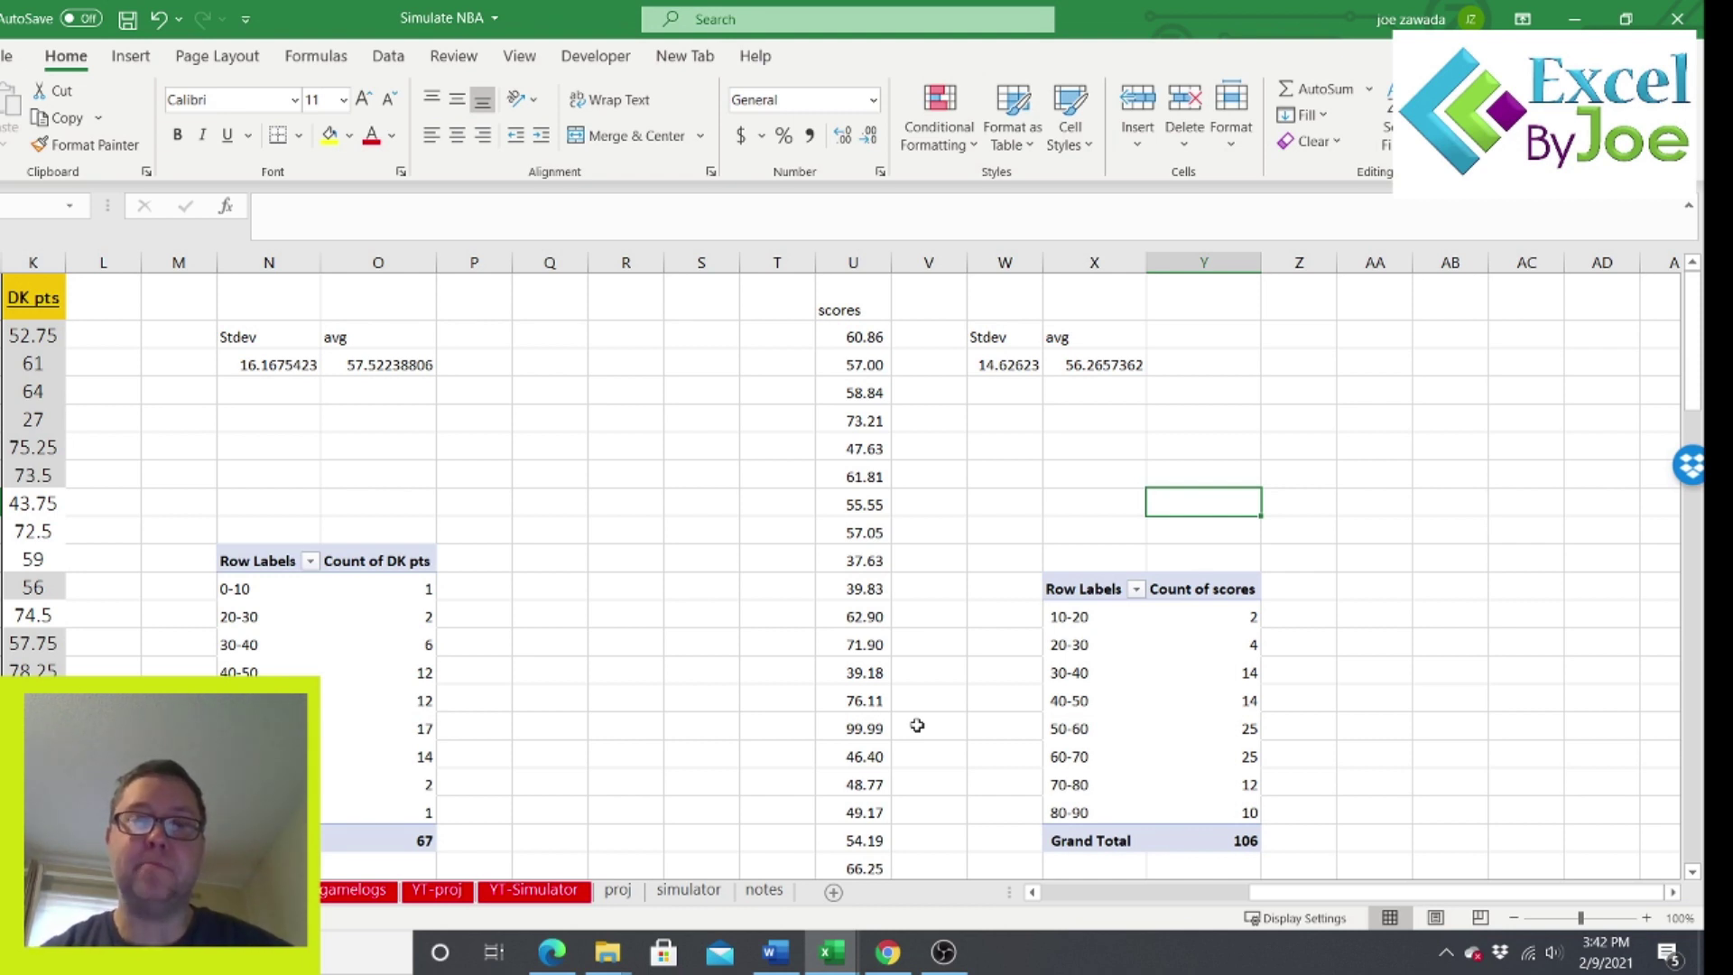
click(862, 503)
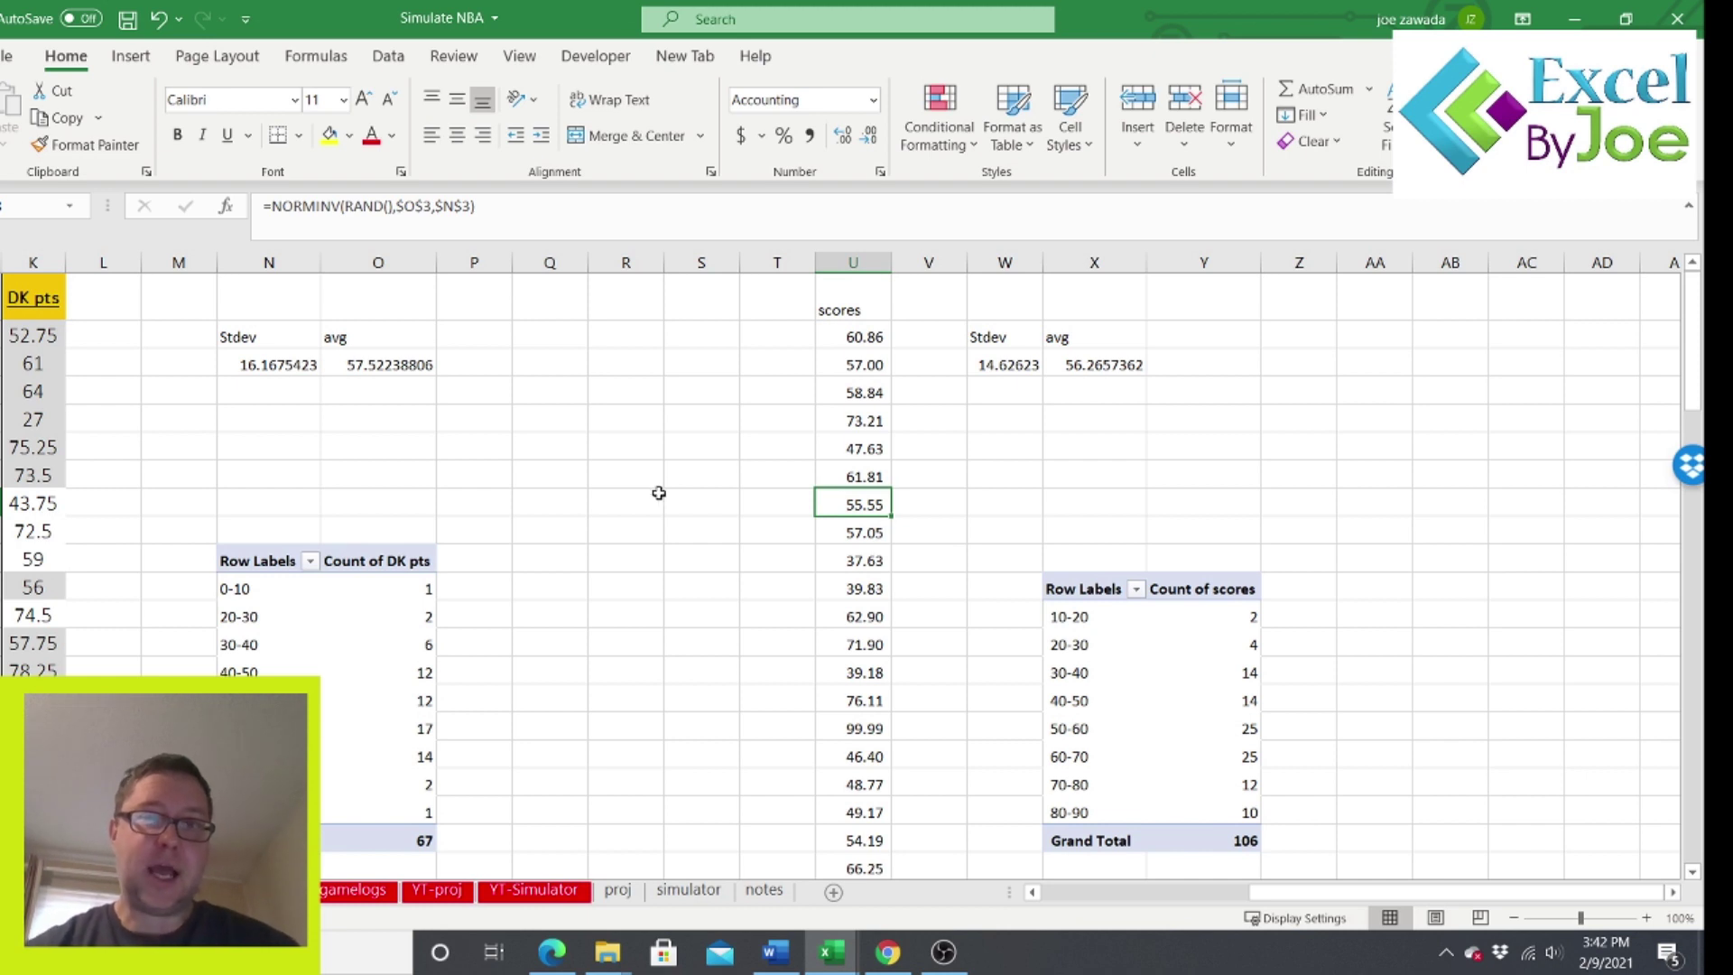
click(856, 583)
click(872, 720)
click(858, 567)
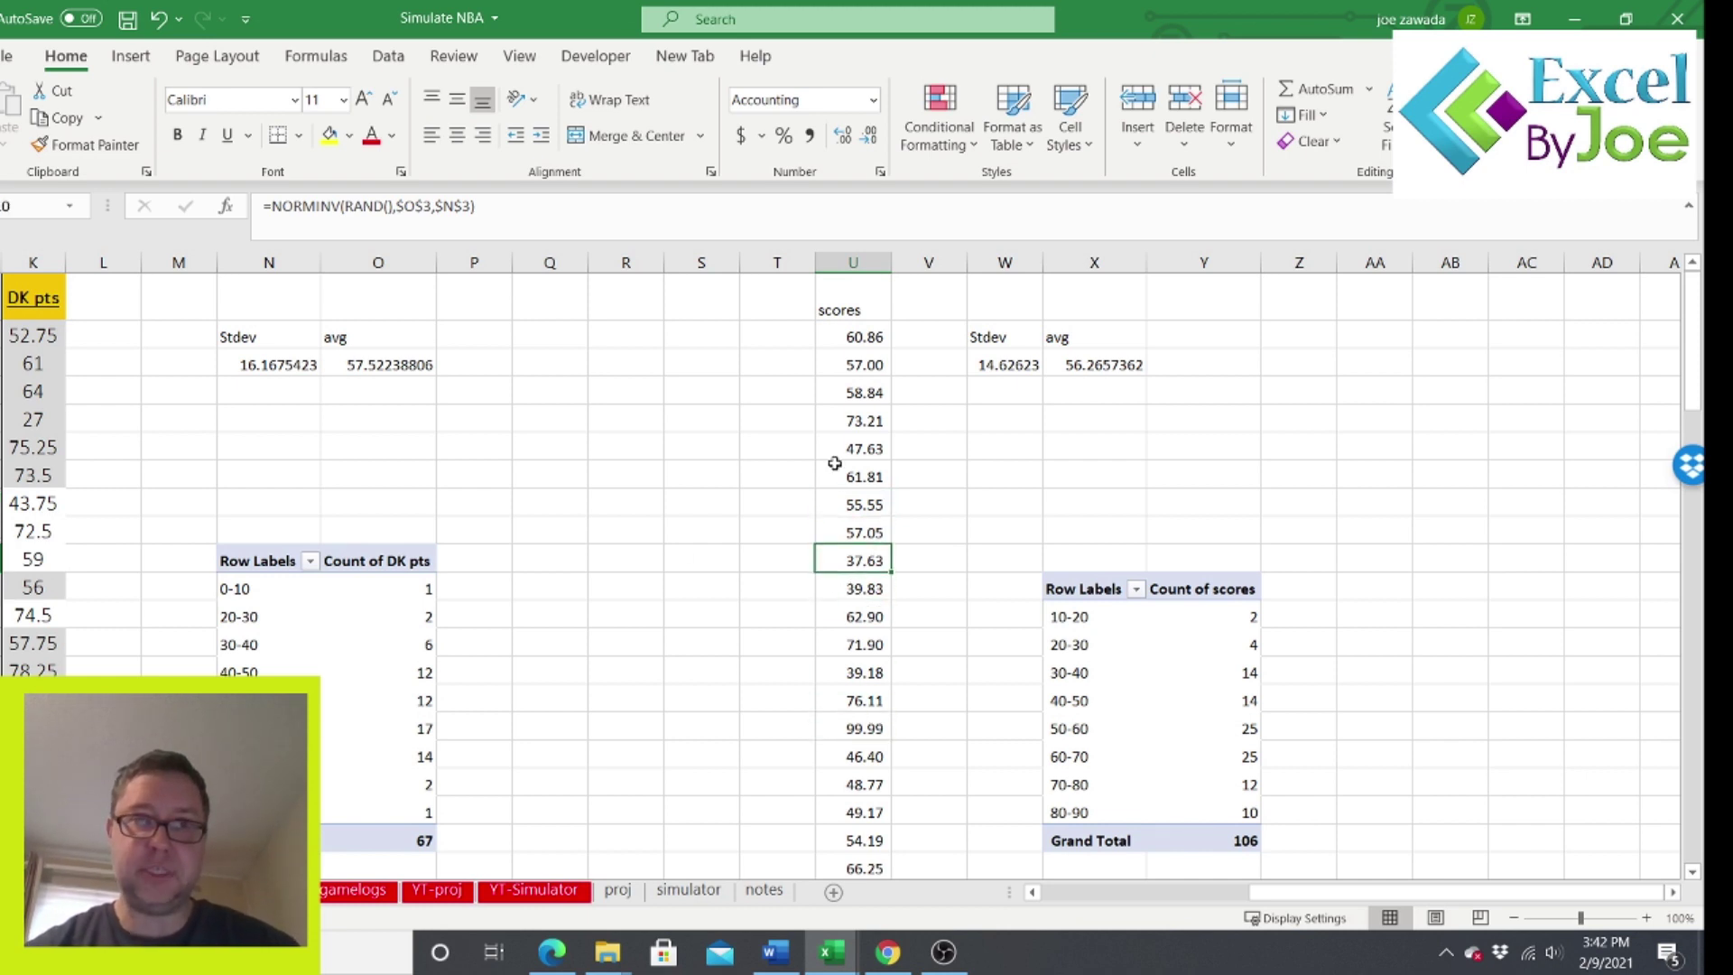
click(407, 449)
click(518, 449)
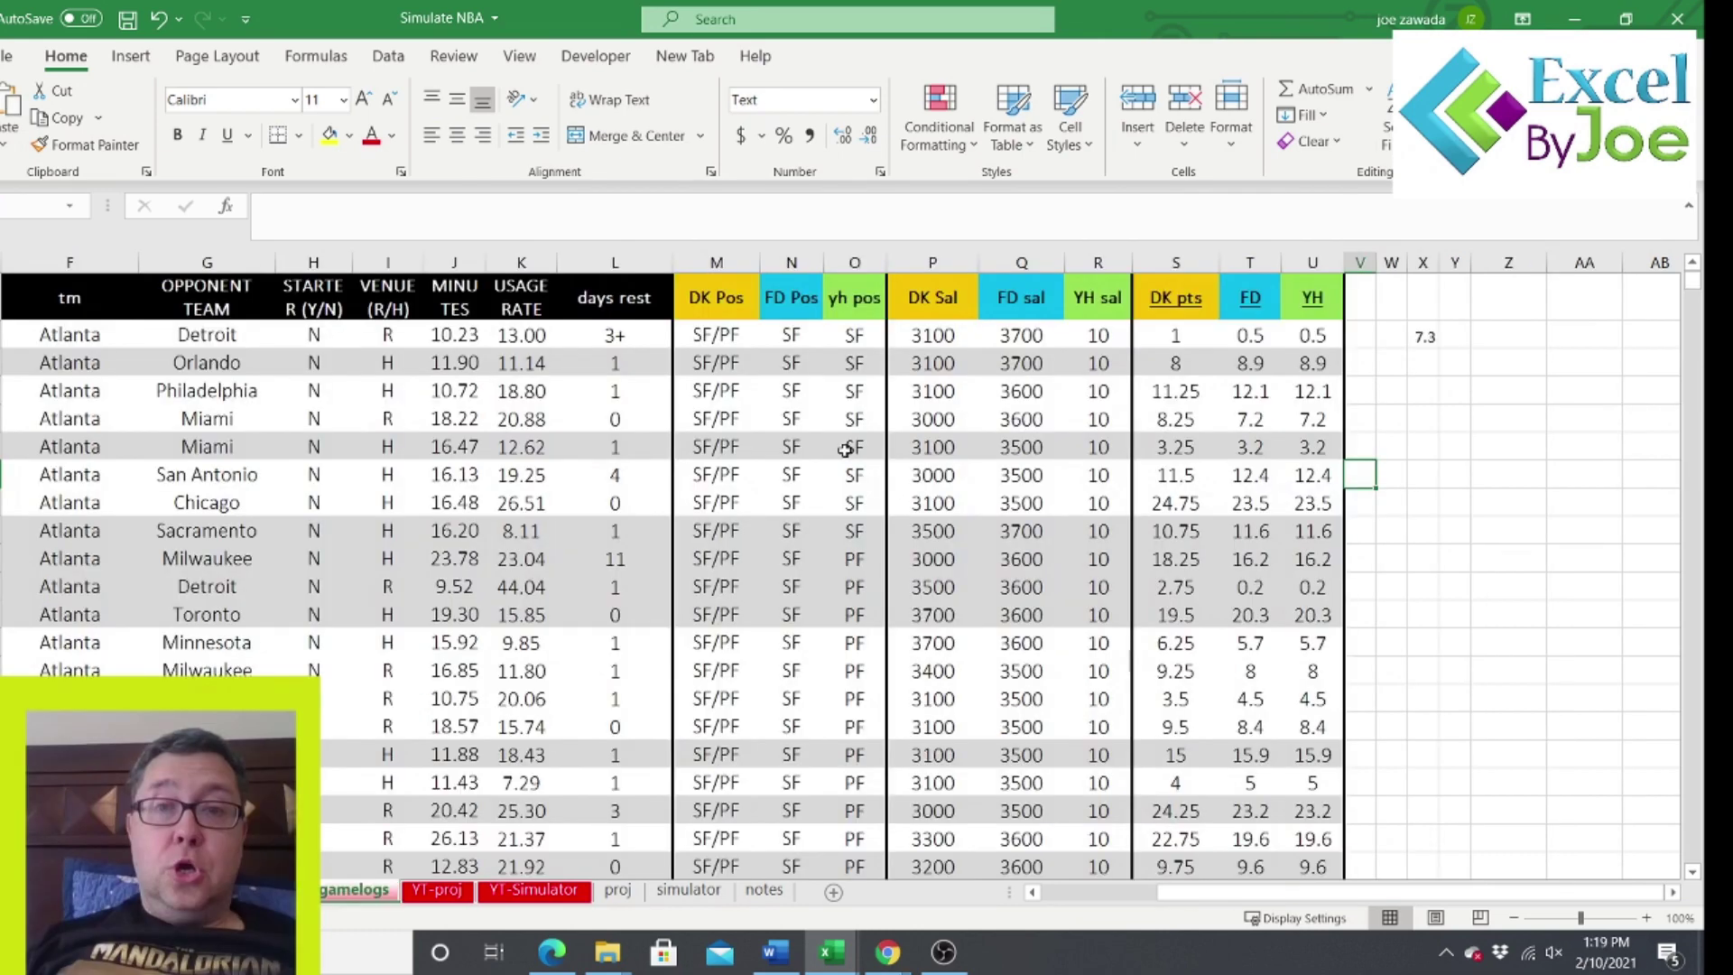
click(845, 449)
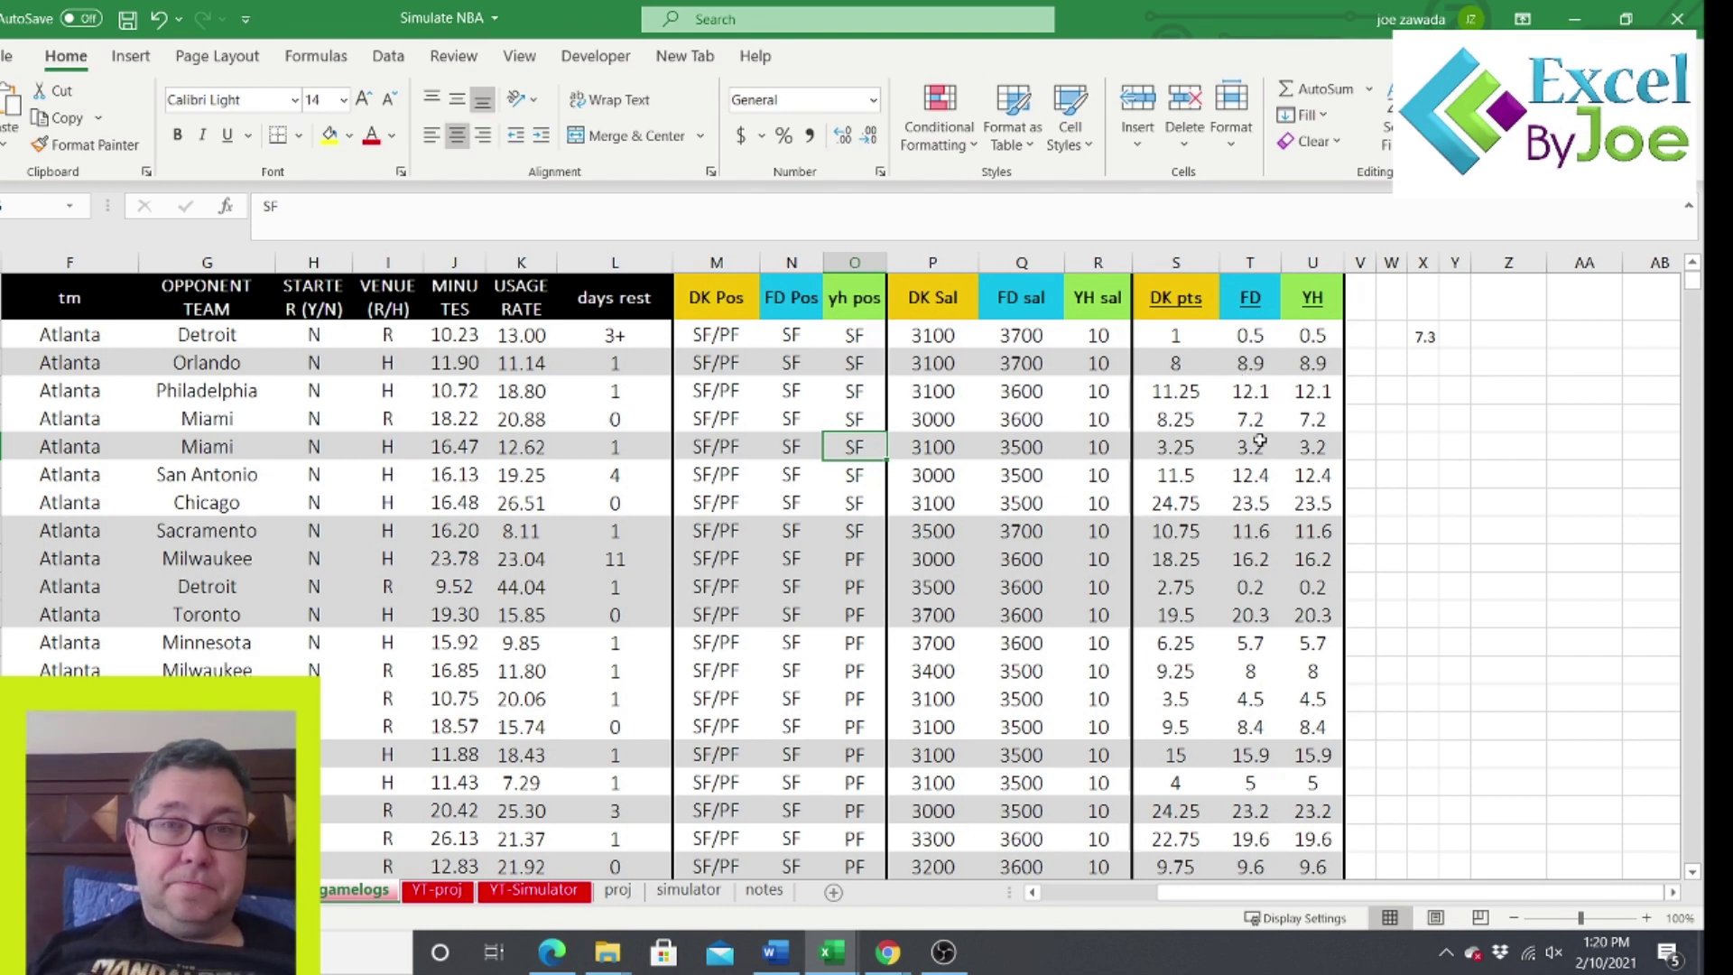
click(1040, 426)
click(1098, 425)
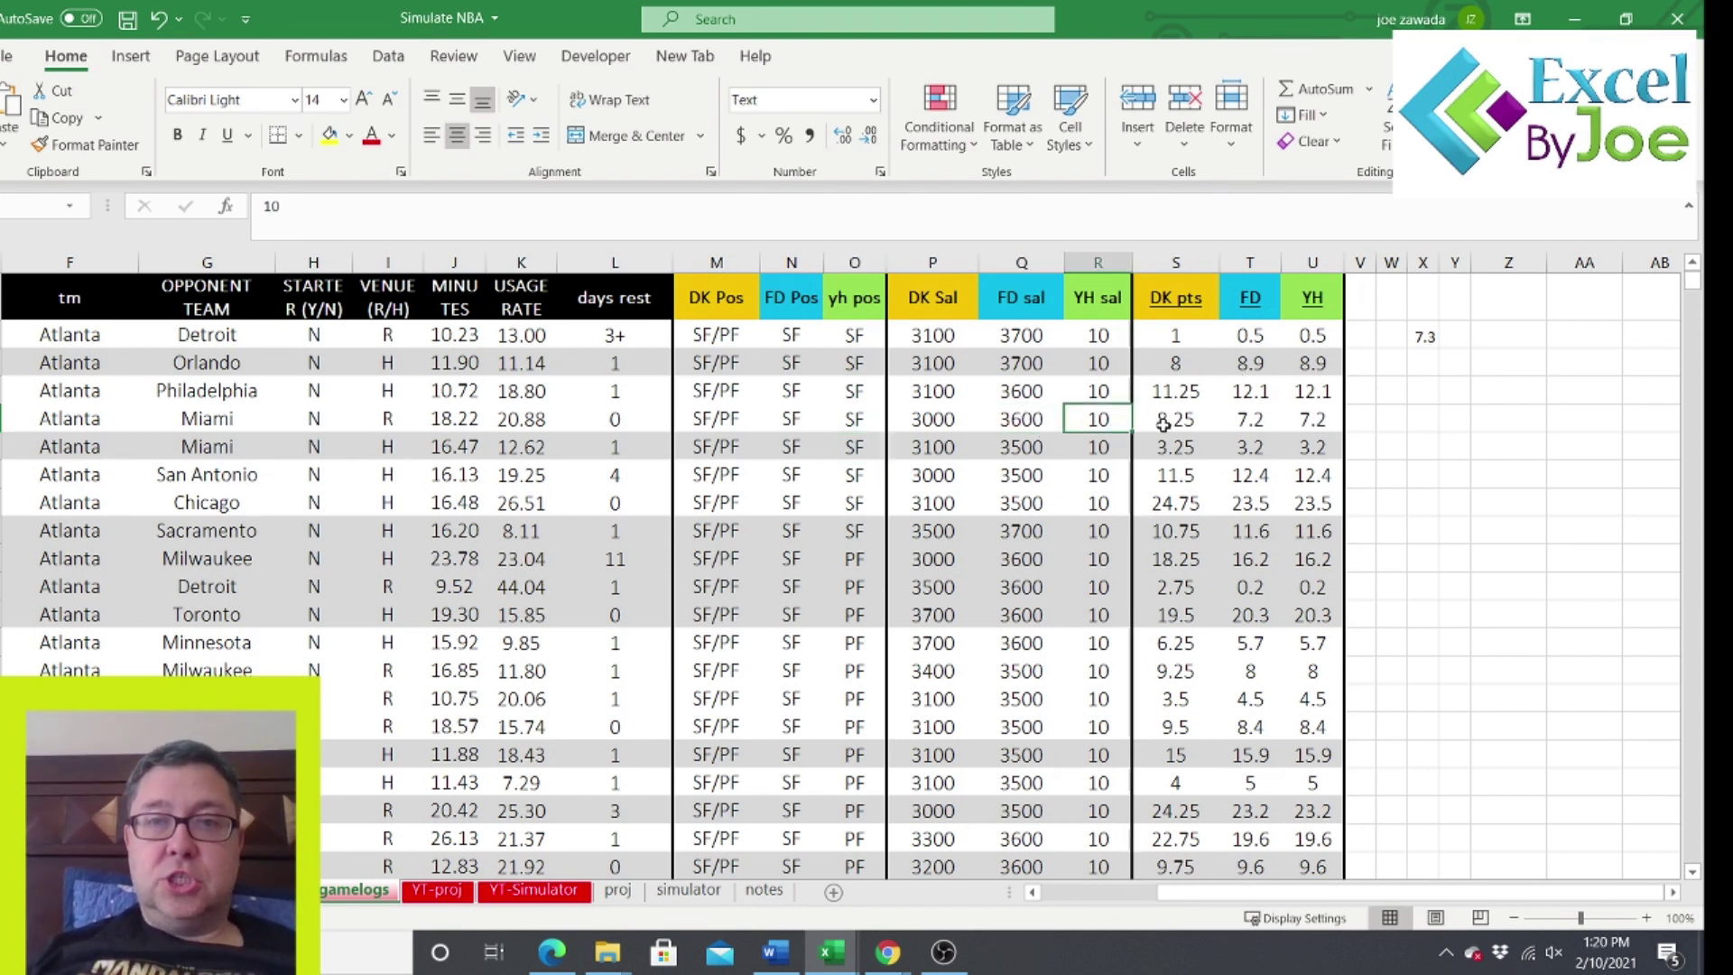
click(1170, 426)
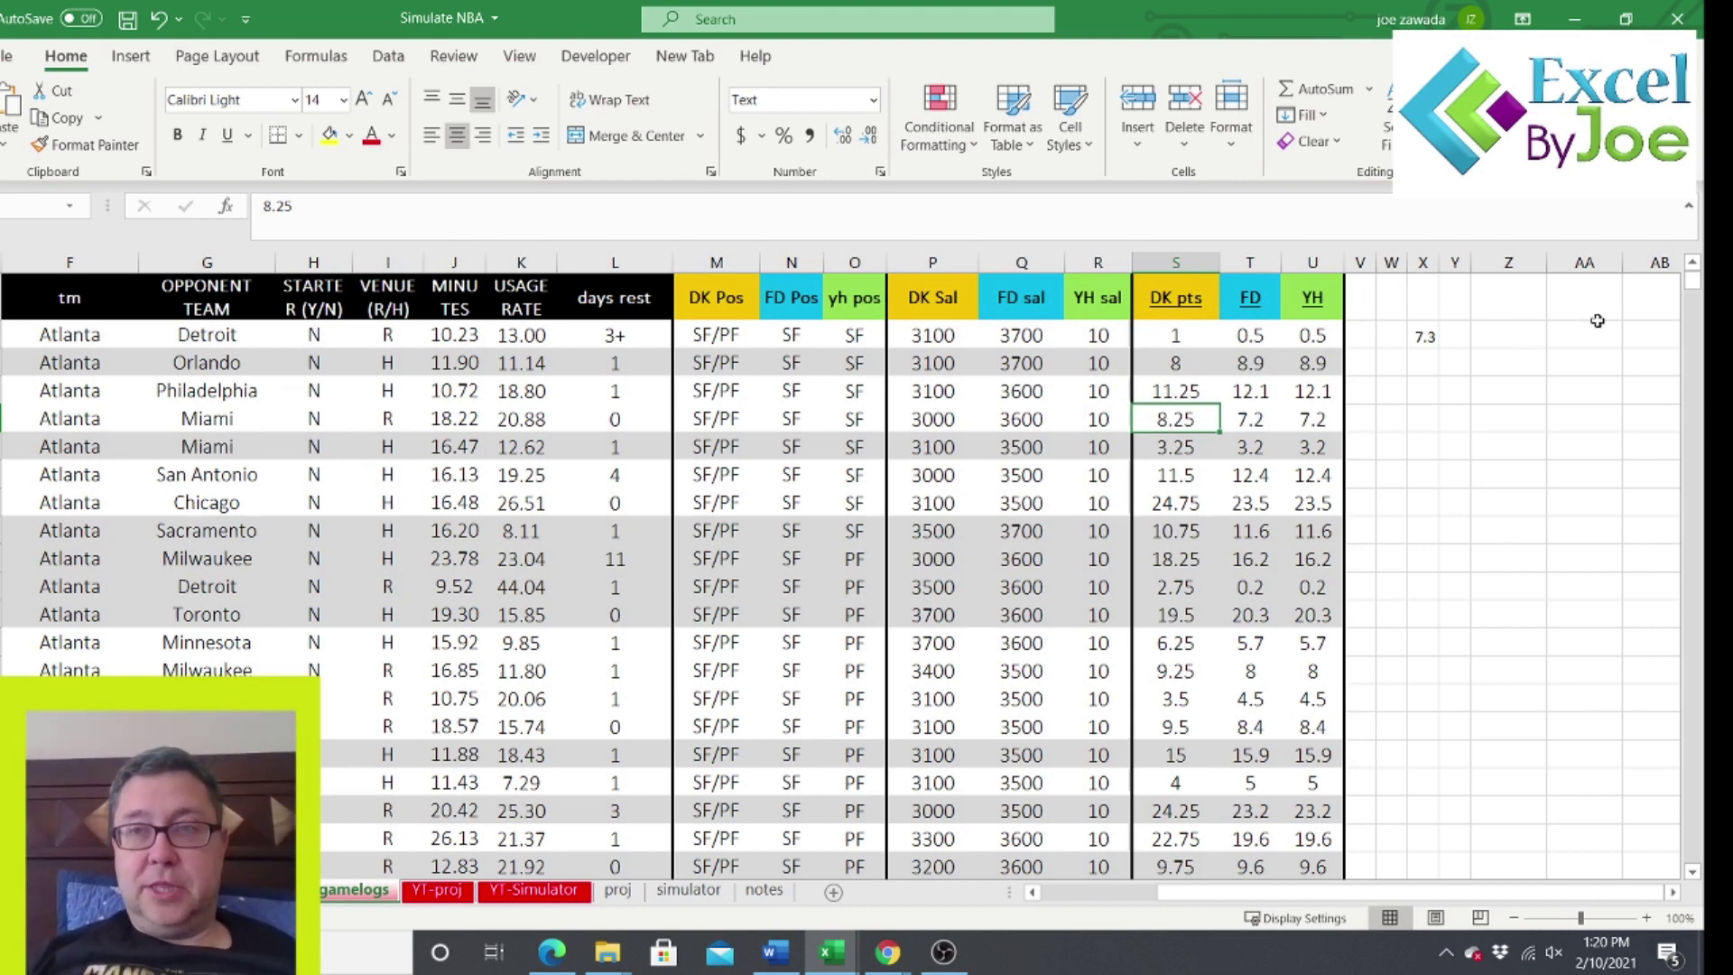
Calculate the population standard deviation of the whole DK pts column in Z2 of the gamelogs sheet with =STDEV.P(S:S).
click(1513, 336)
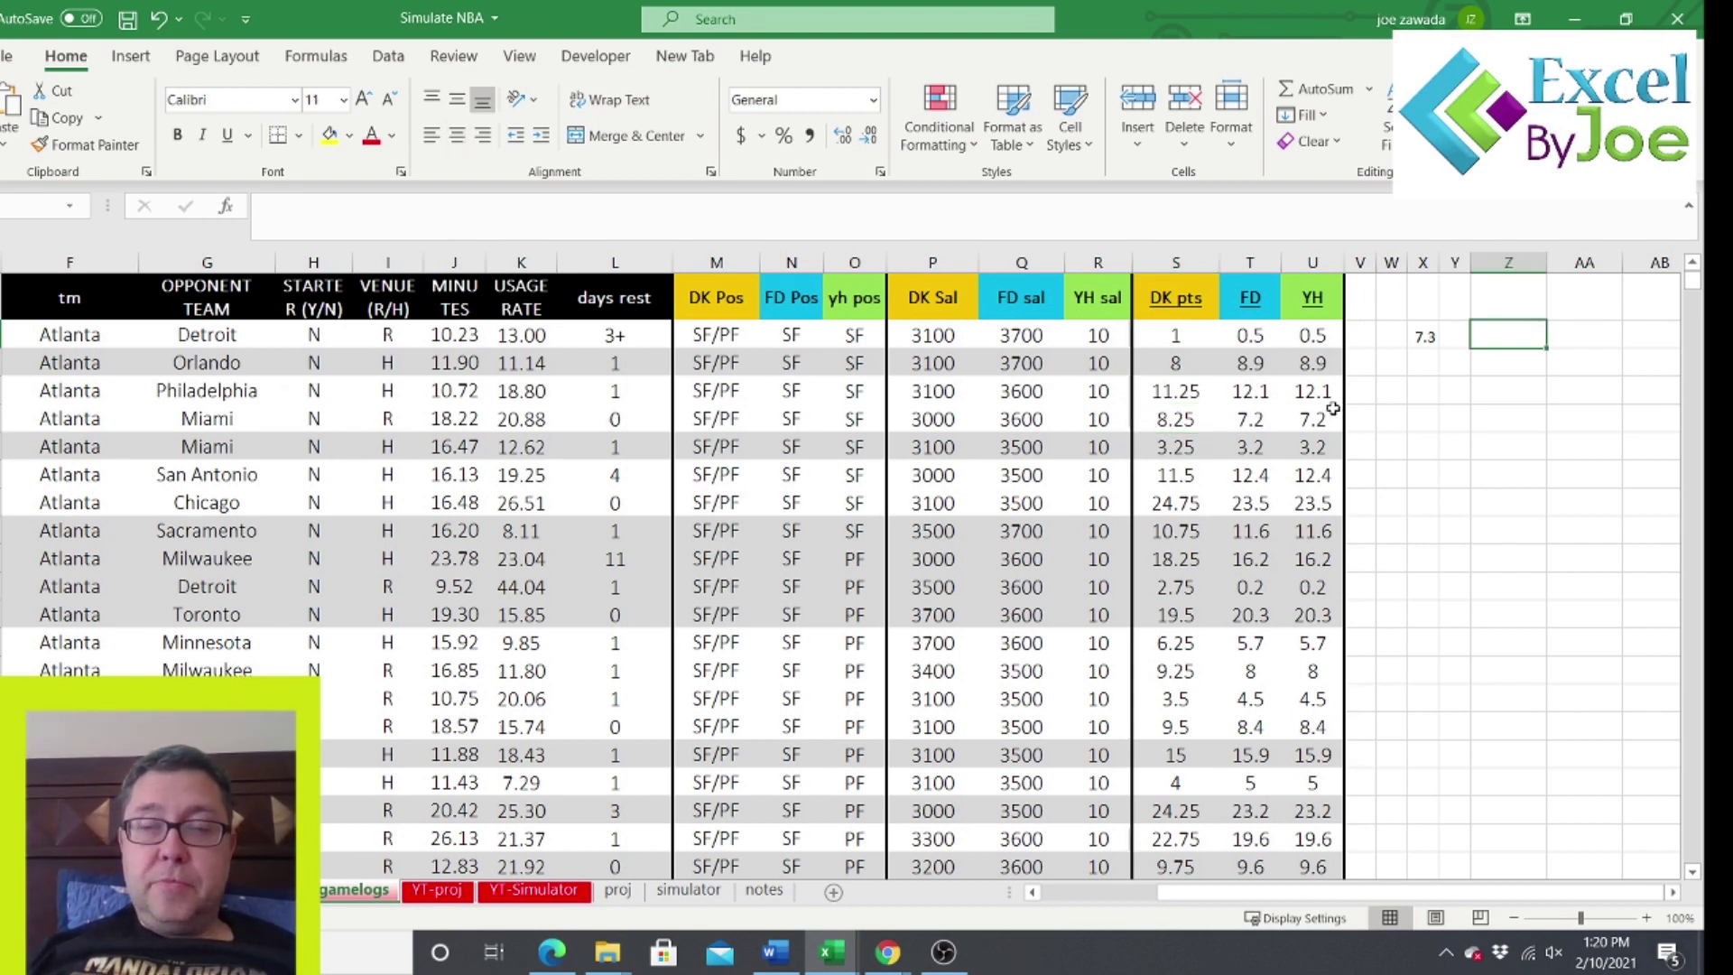
text(=stde)
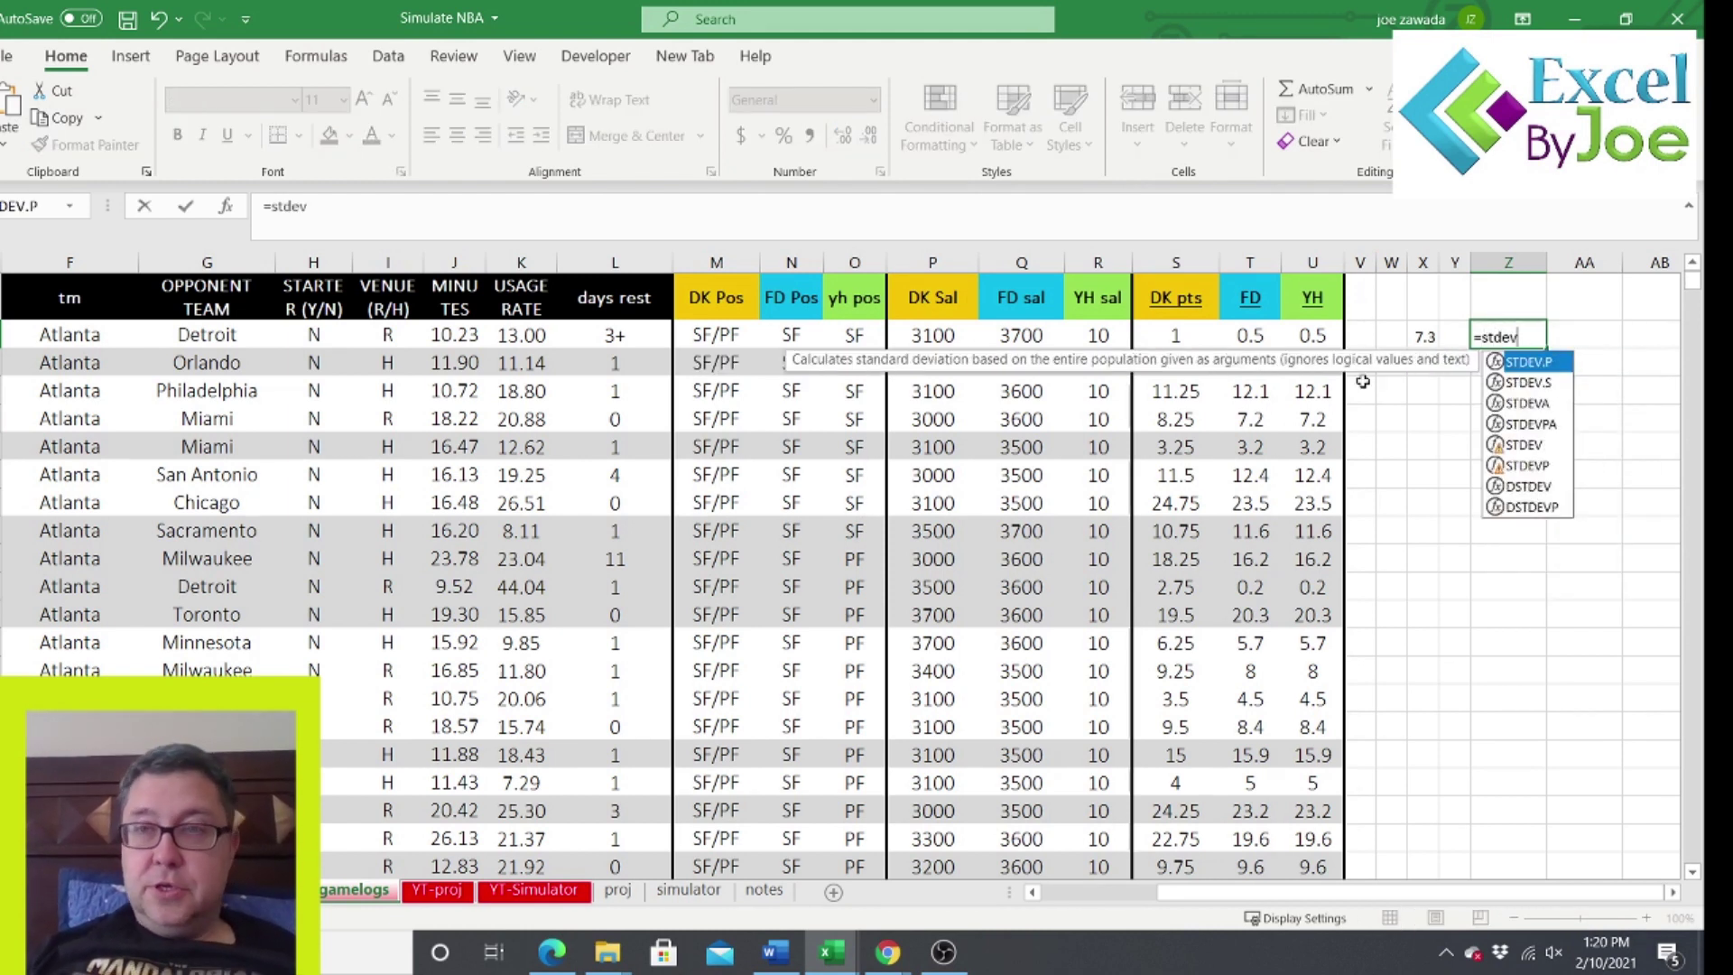
text(v)
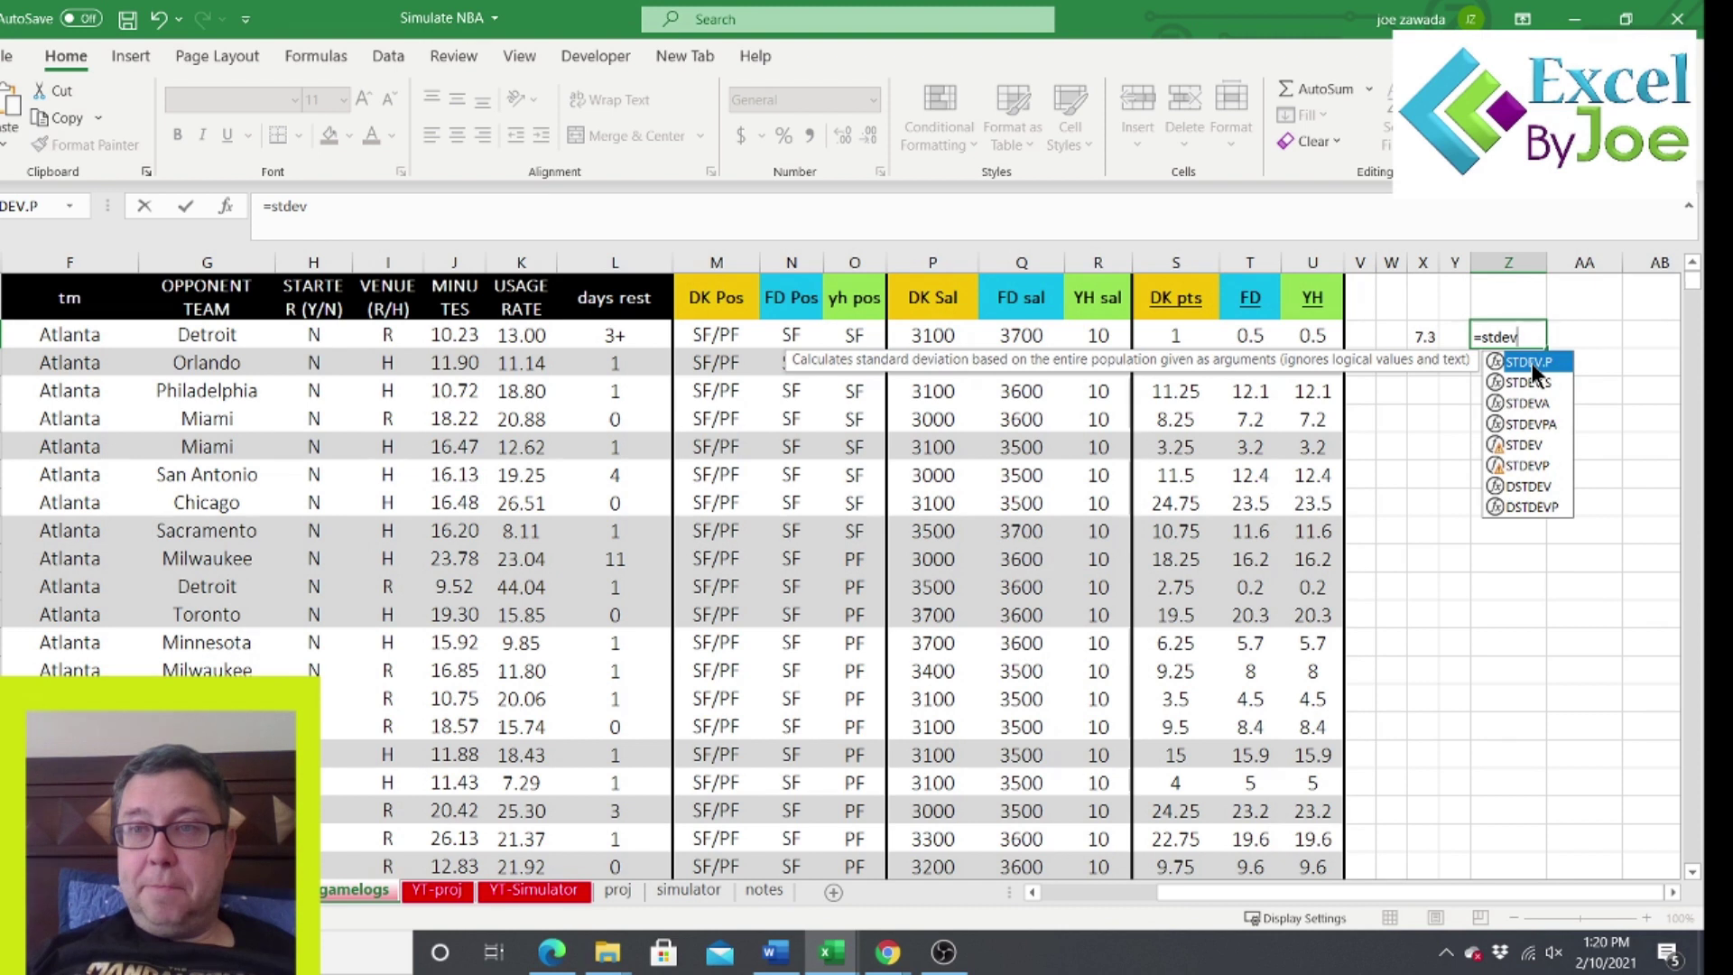
double_click(1531, 363)
click(1176, 263)
key(Return)
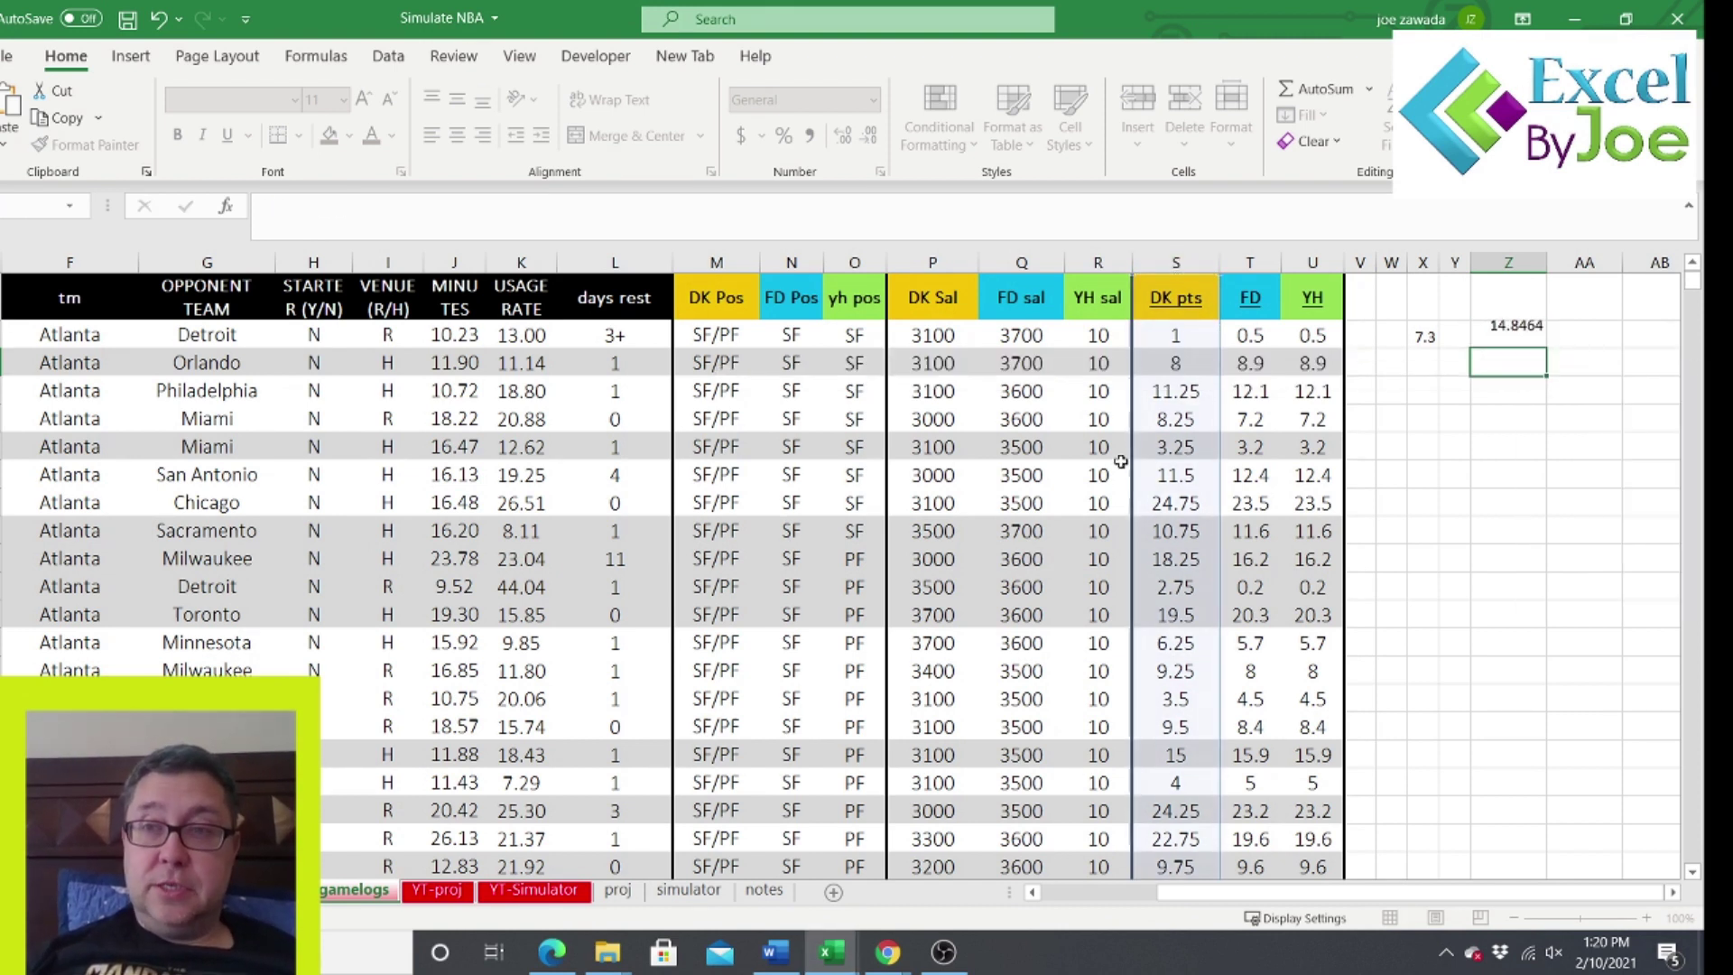
click(1524, 344)
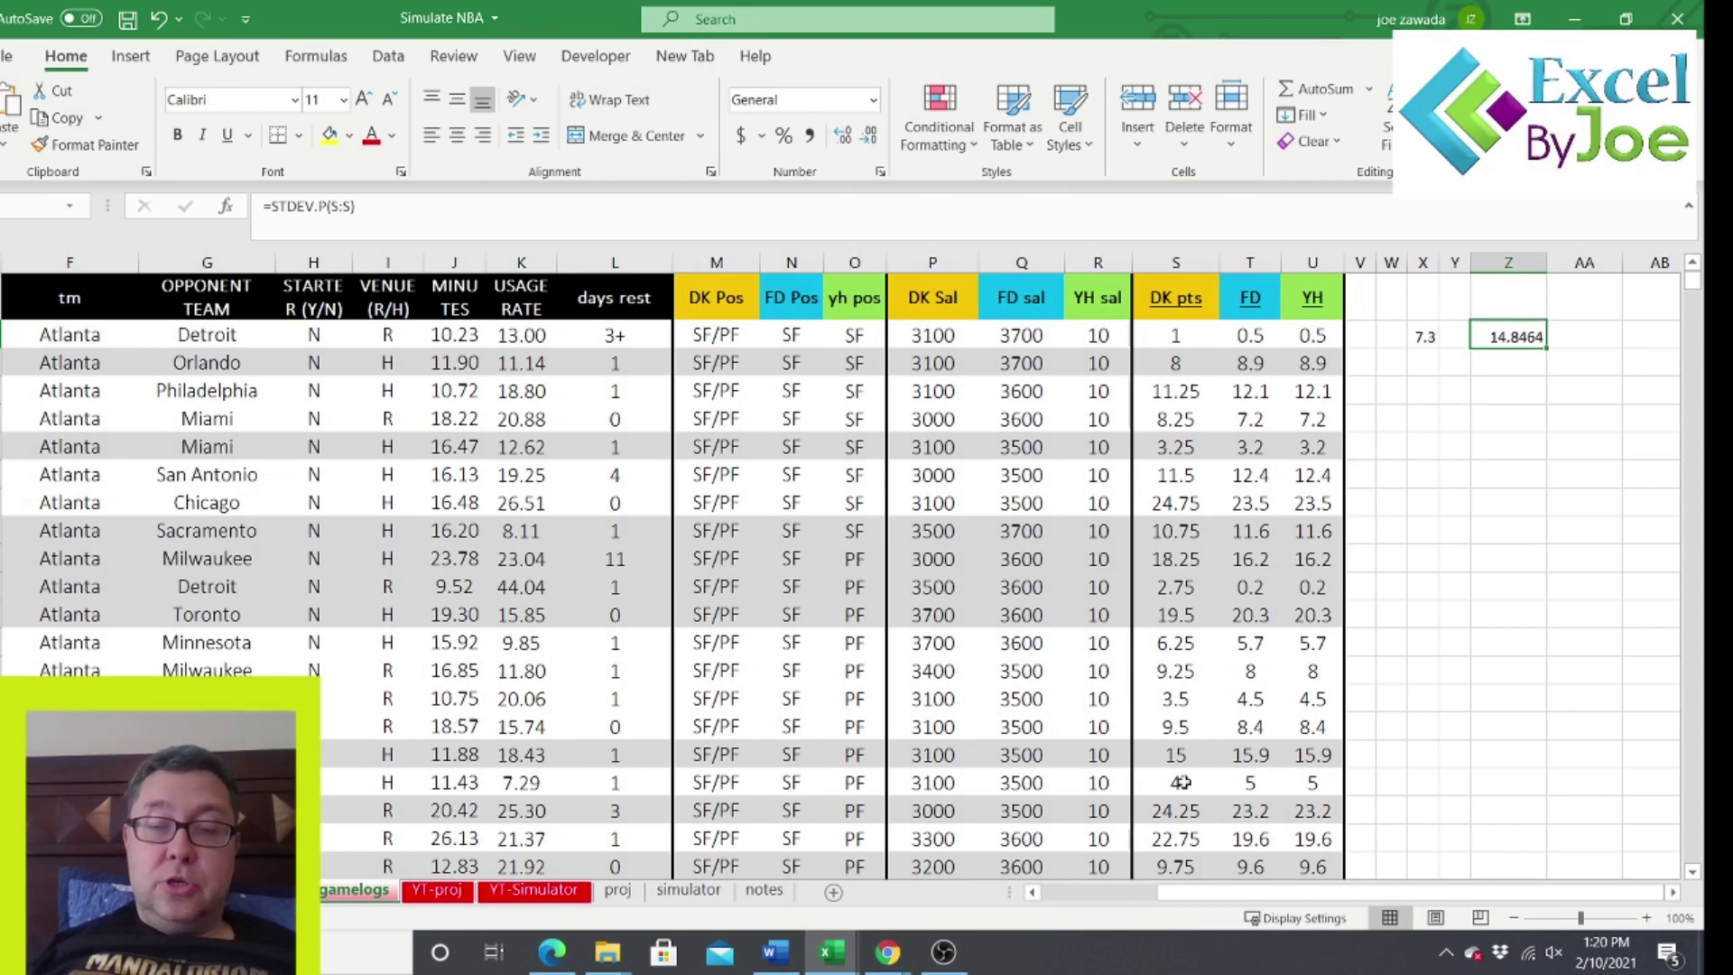
Nest an IF in the Z2 standard deviation formula that tests player column E:E against E2, keeping S:S as the value returned.
drag(1221, 890, 1174, 892)
click(228, 336)
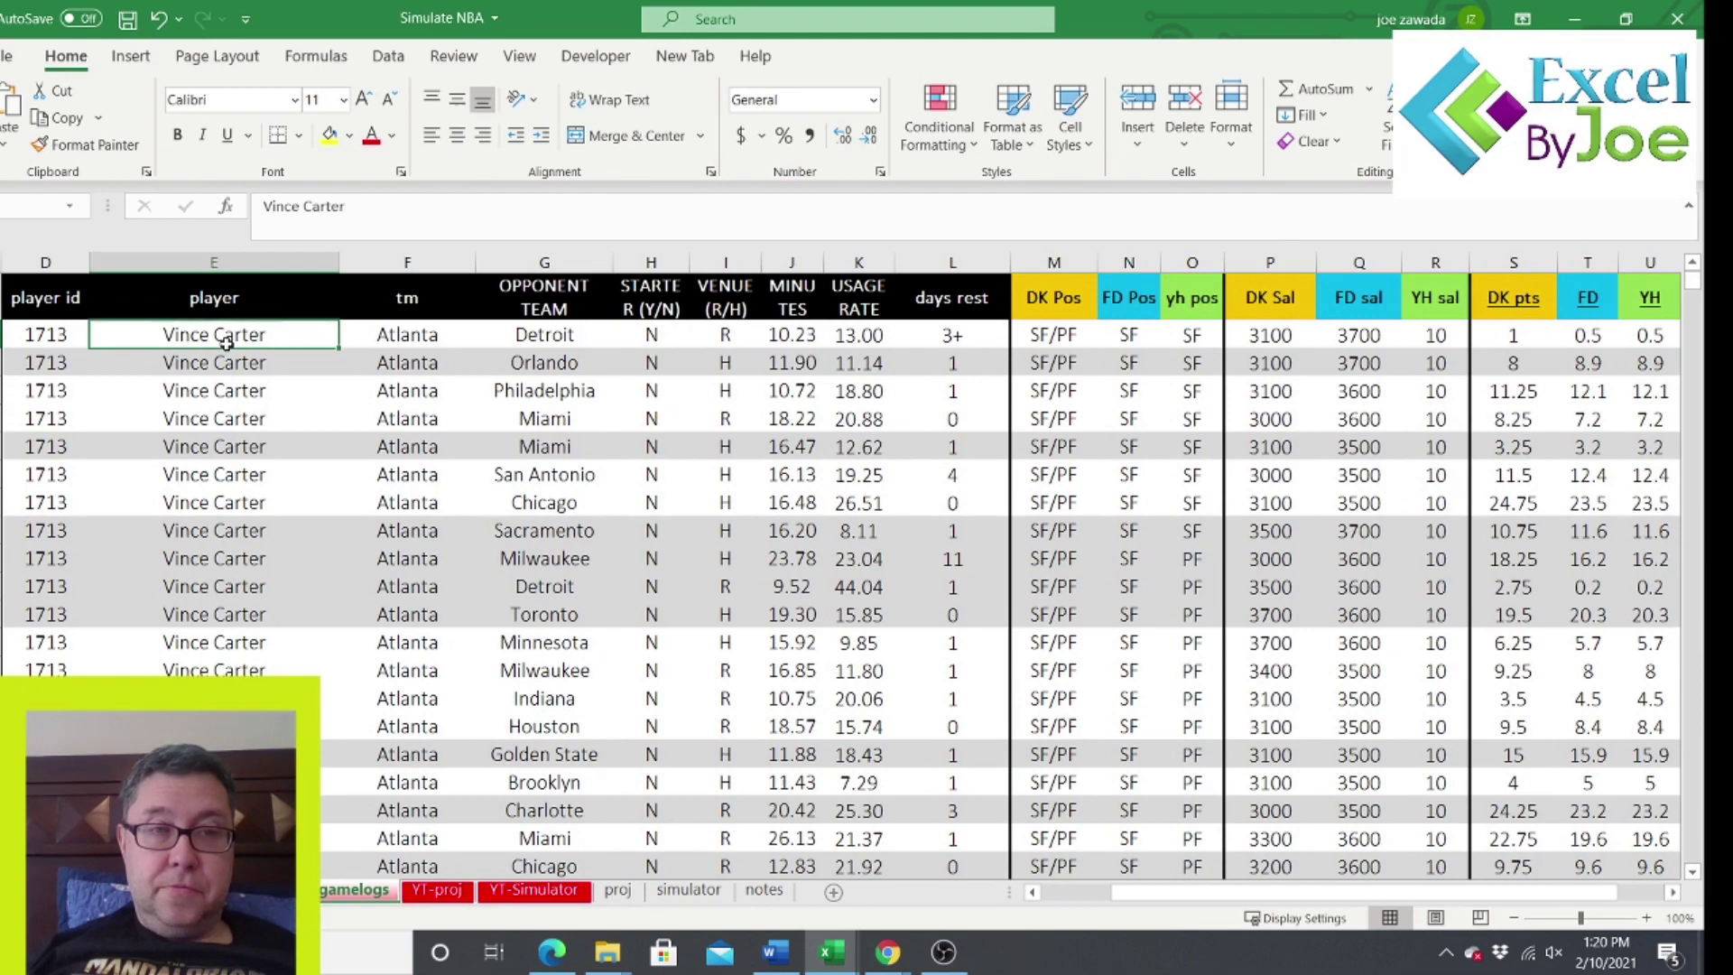
mouse_move(1693, 282)
mouse_down()
mouse_move(1709, 397)
mouse_move(1697, 276)
mouse_up()
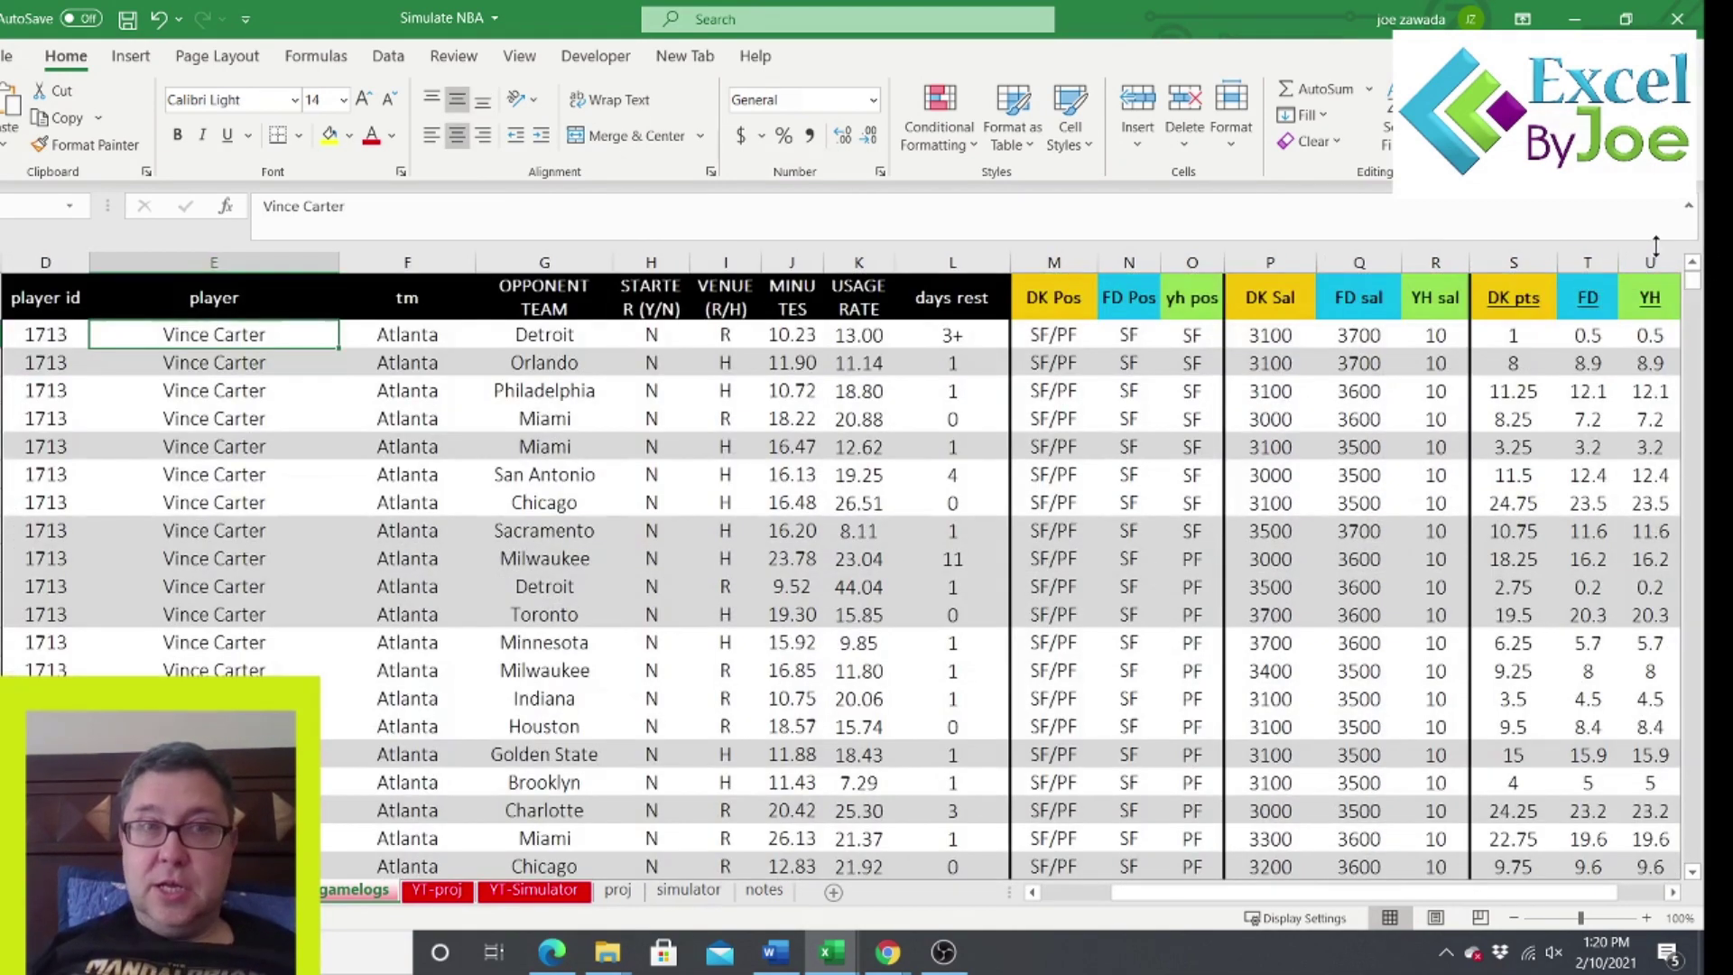
drag(1170, 900, 1350, 891)
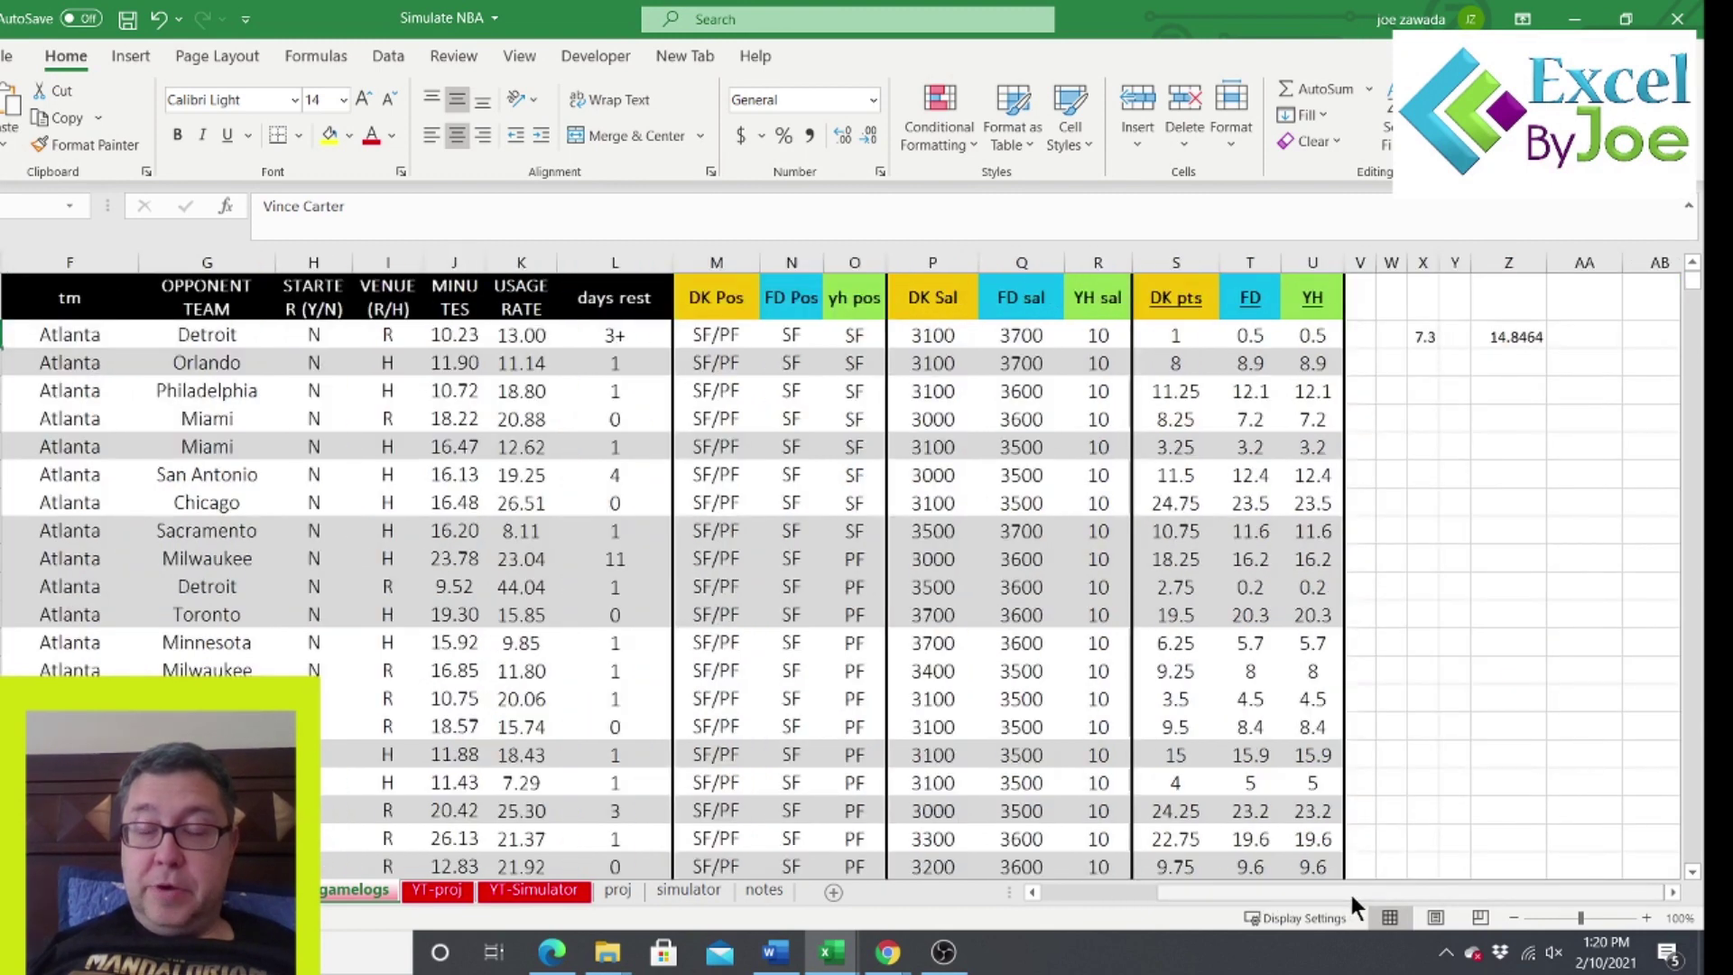
click(1510, 338)
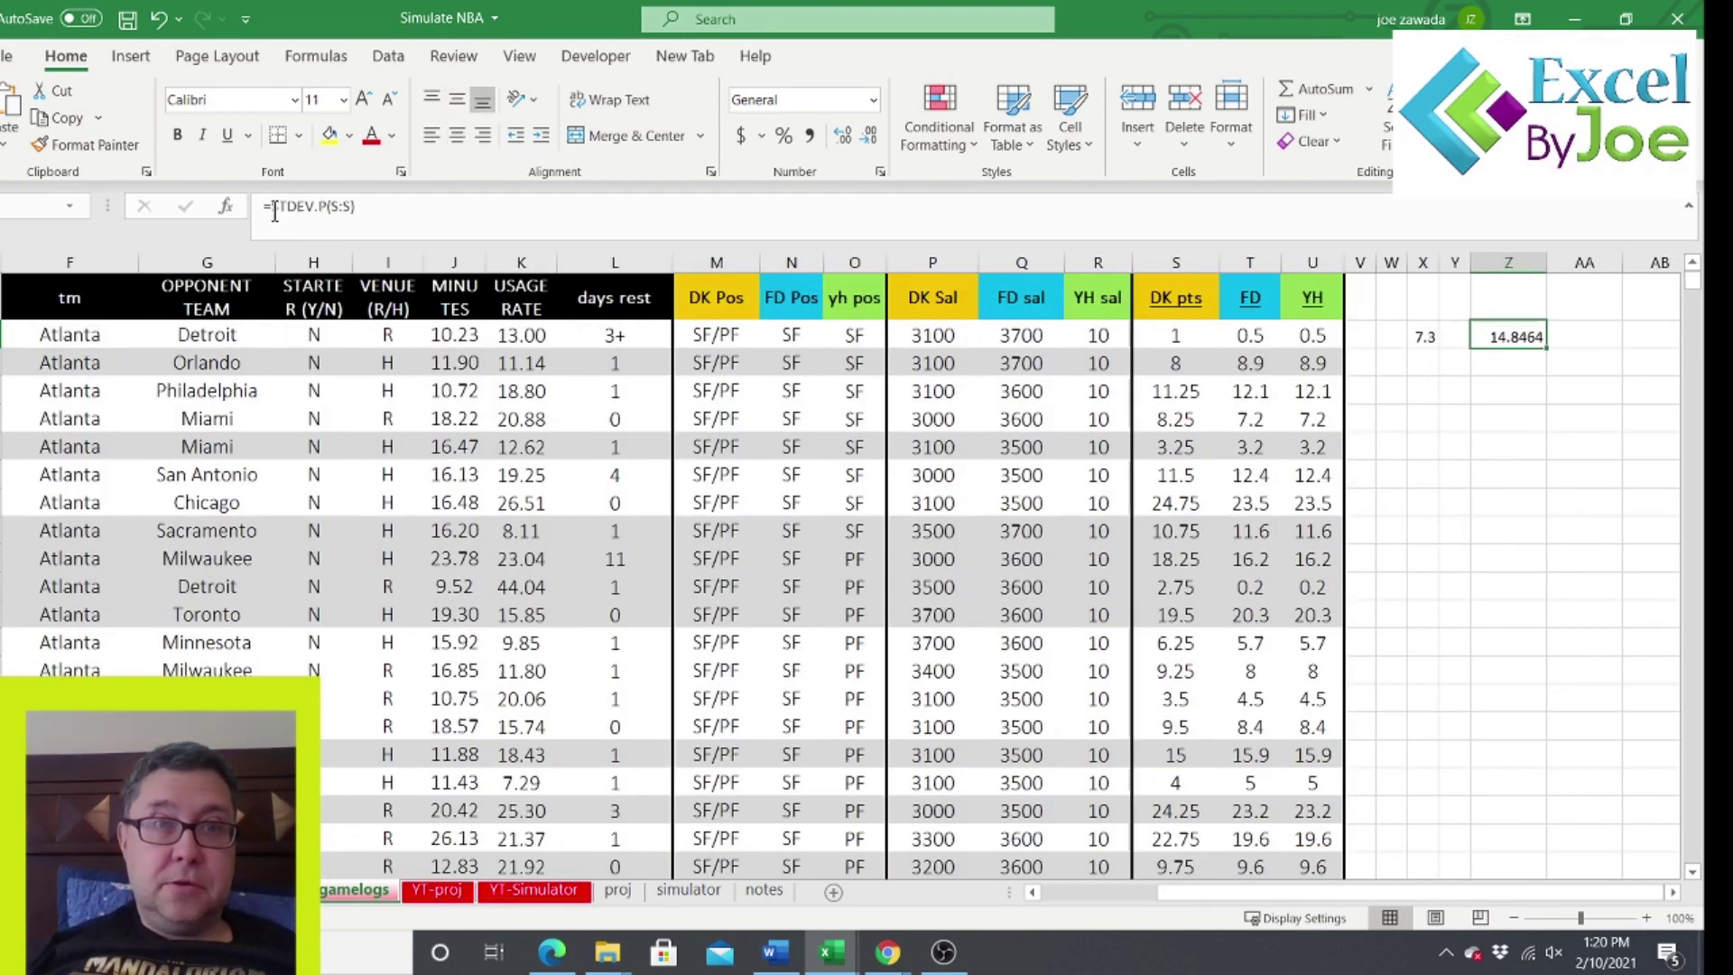
click(331, 207)
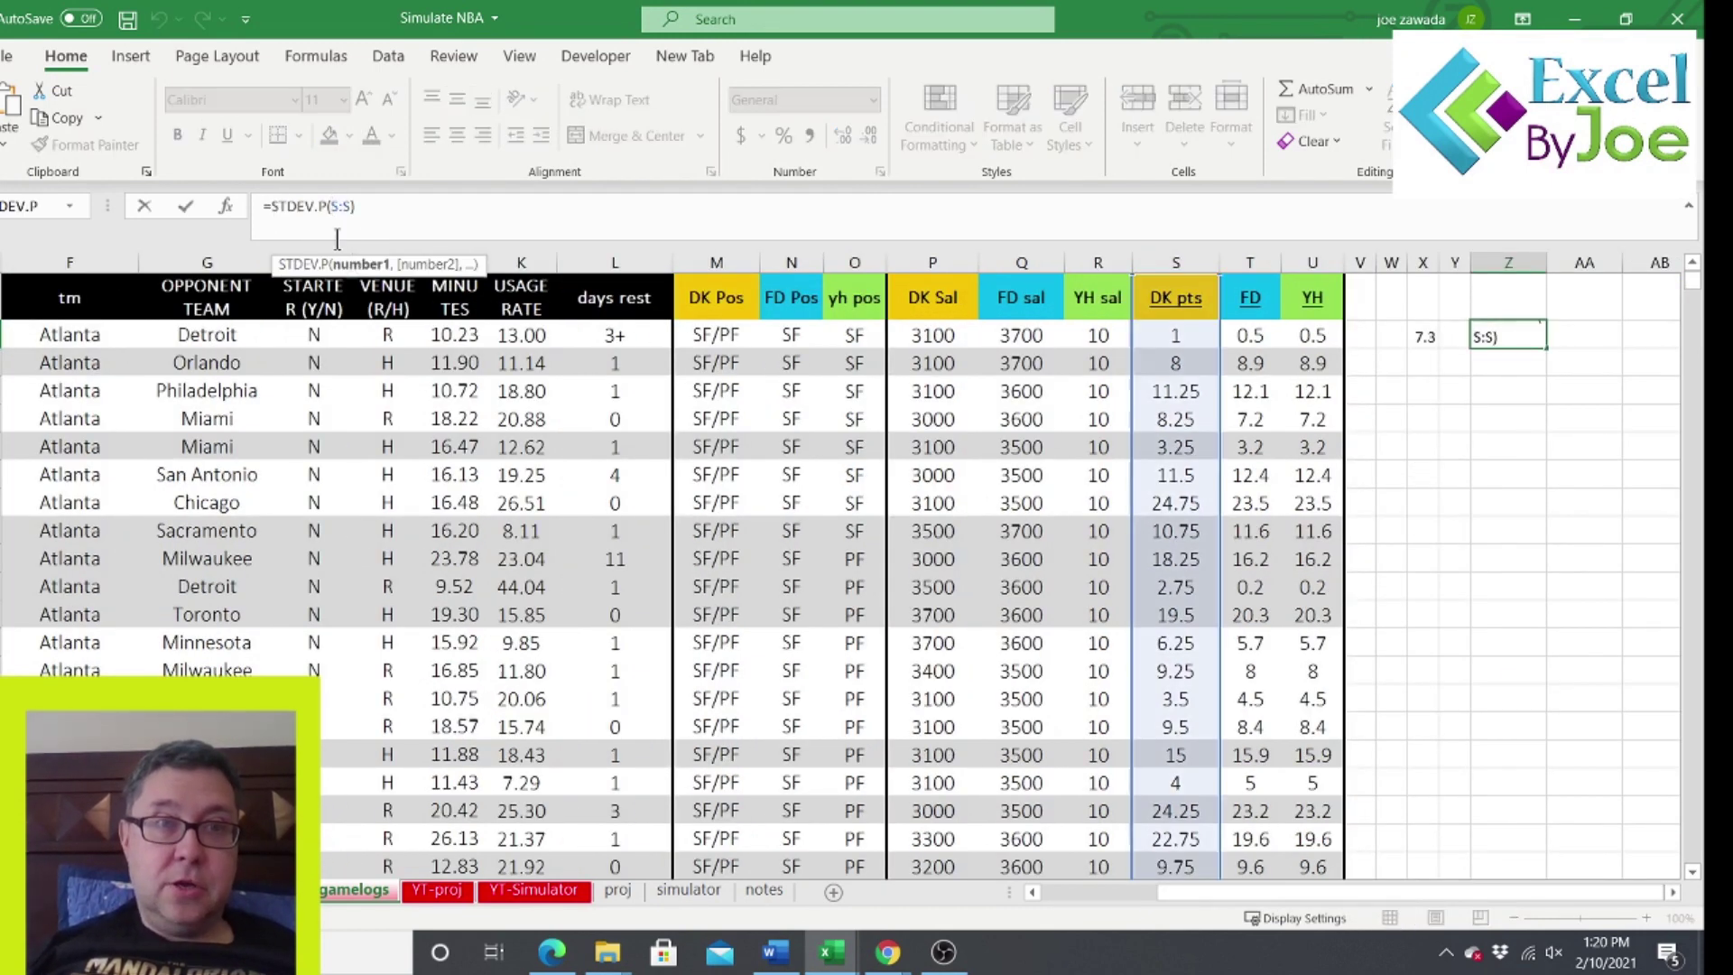
text(if()
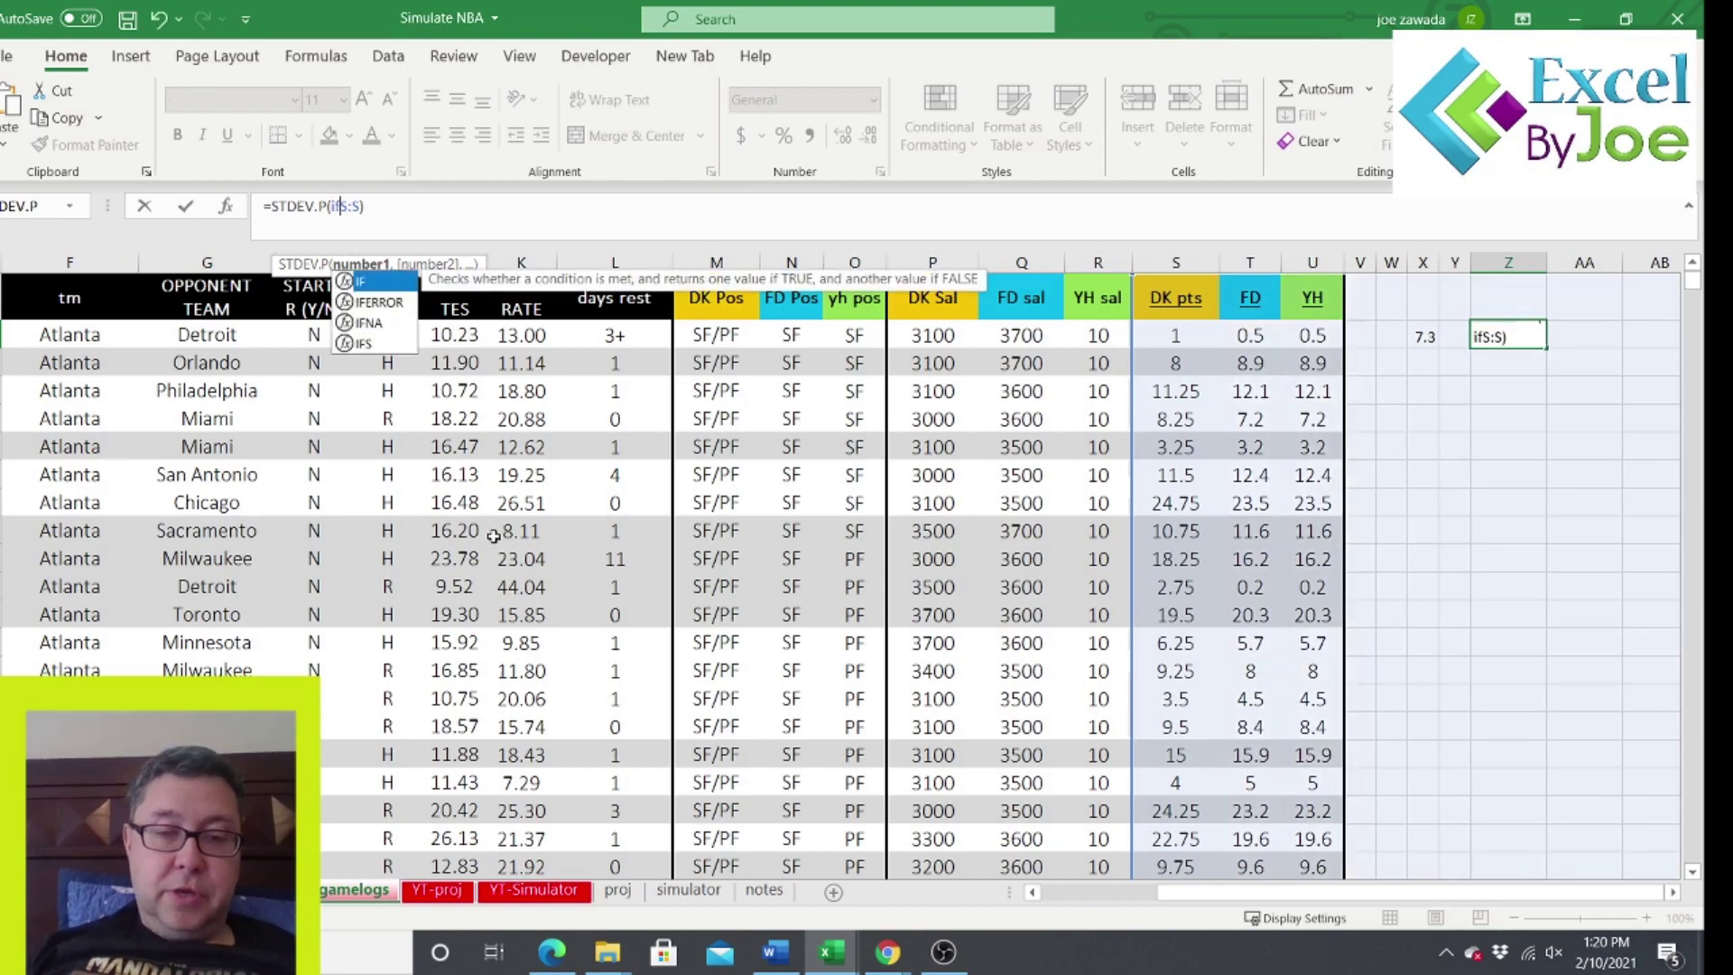
drag(1192, 891, 1156, 890)
scroll(1145, 899, right, 1)
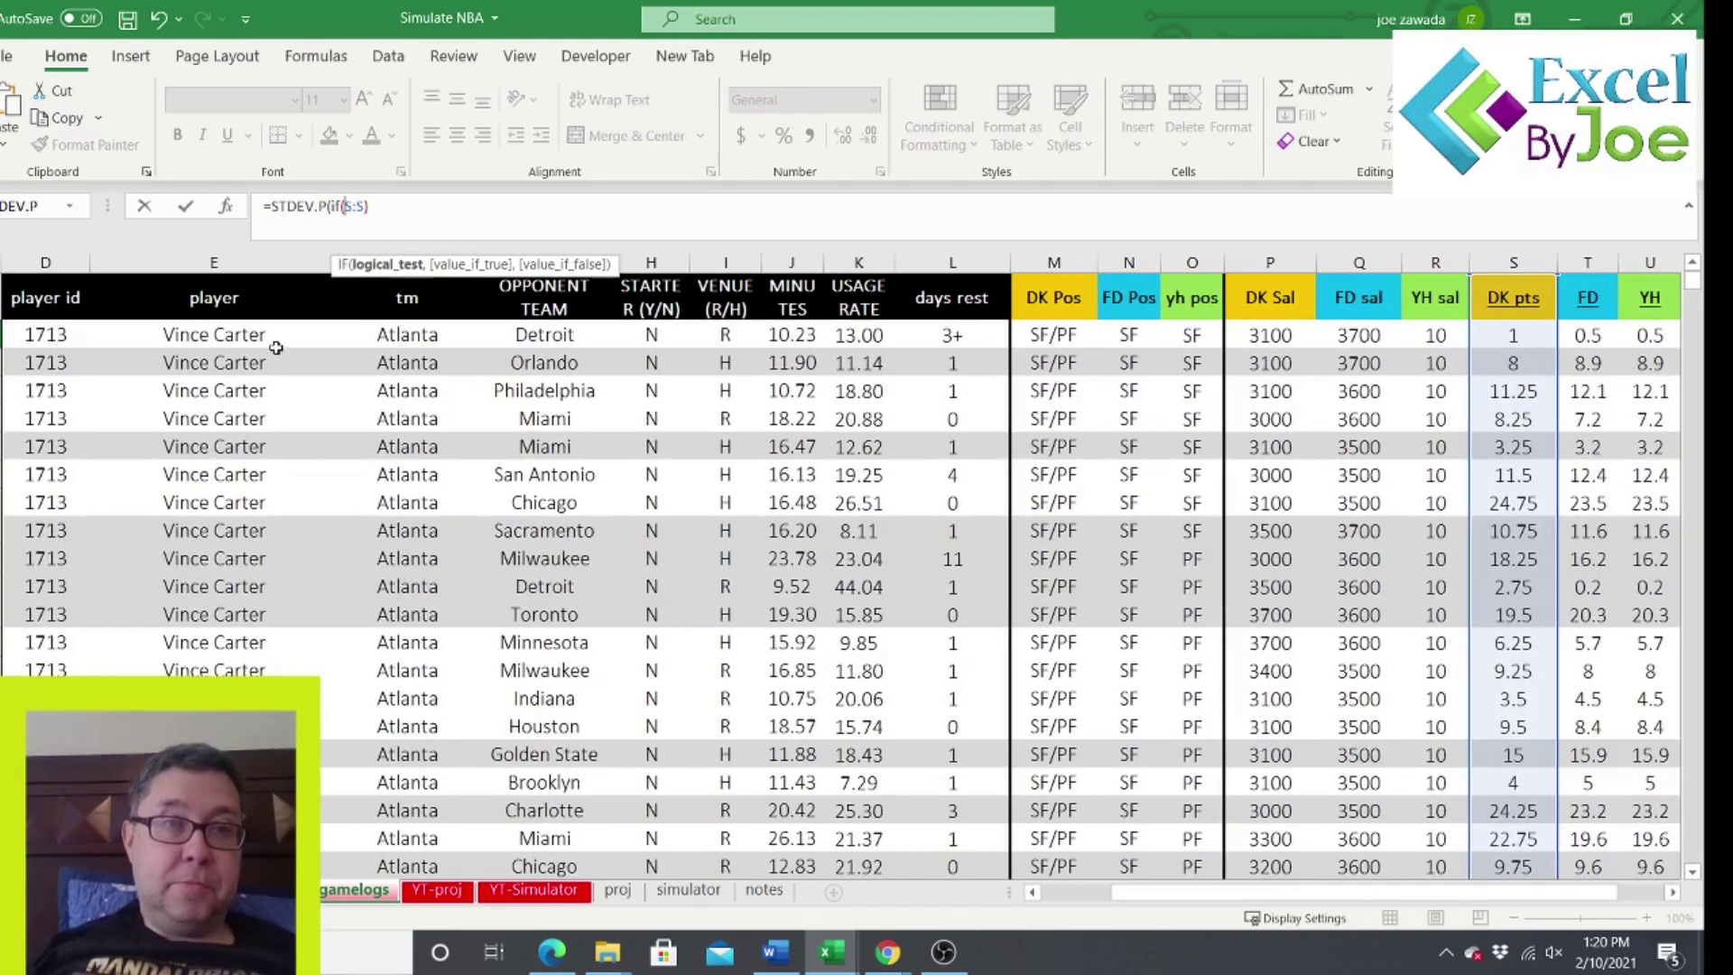
click(215, 263)
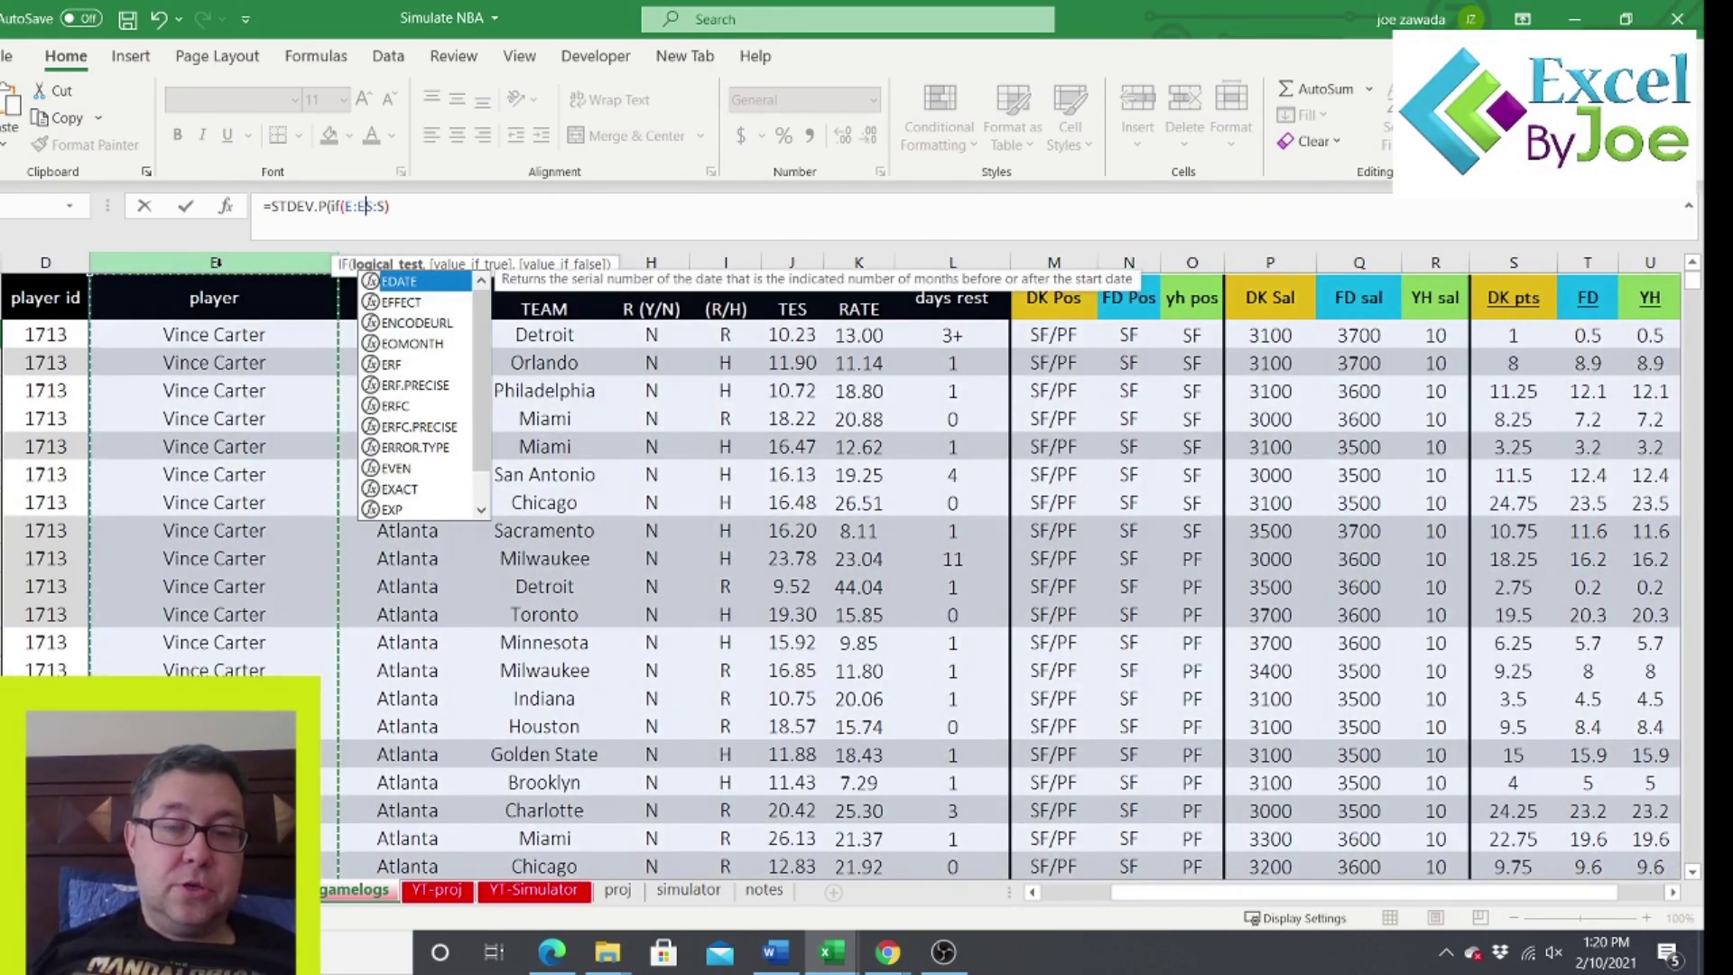
text(=)
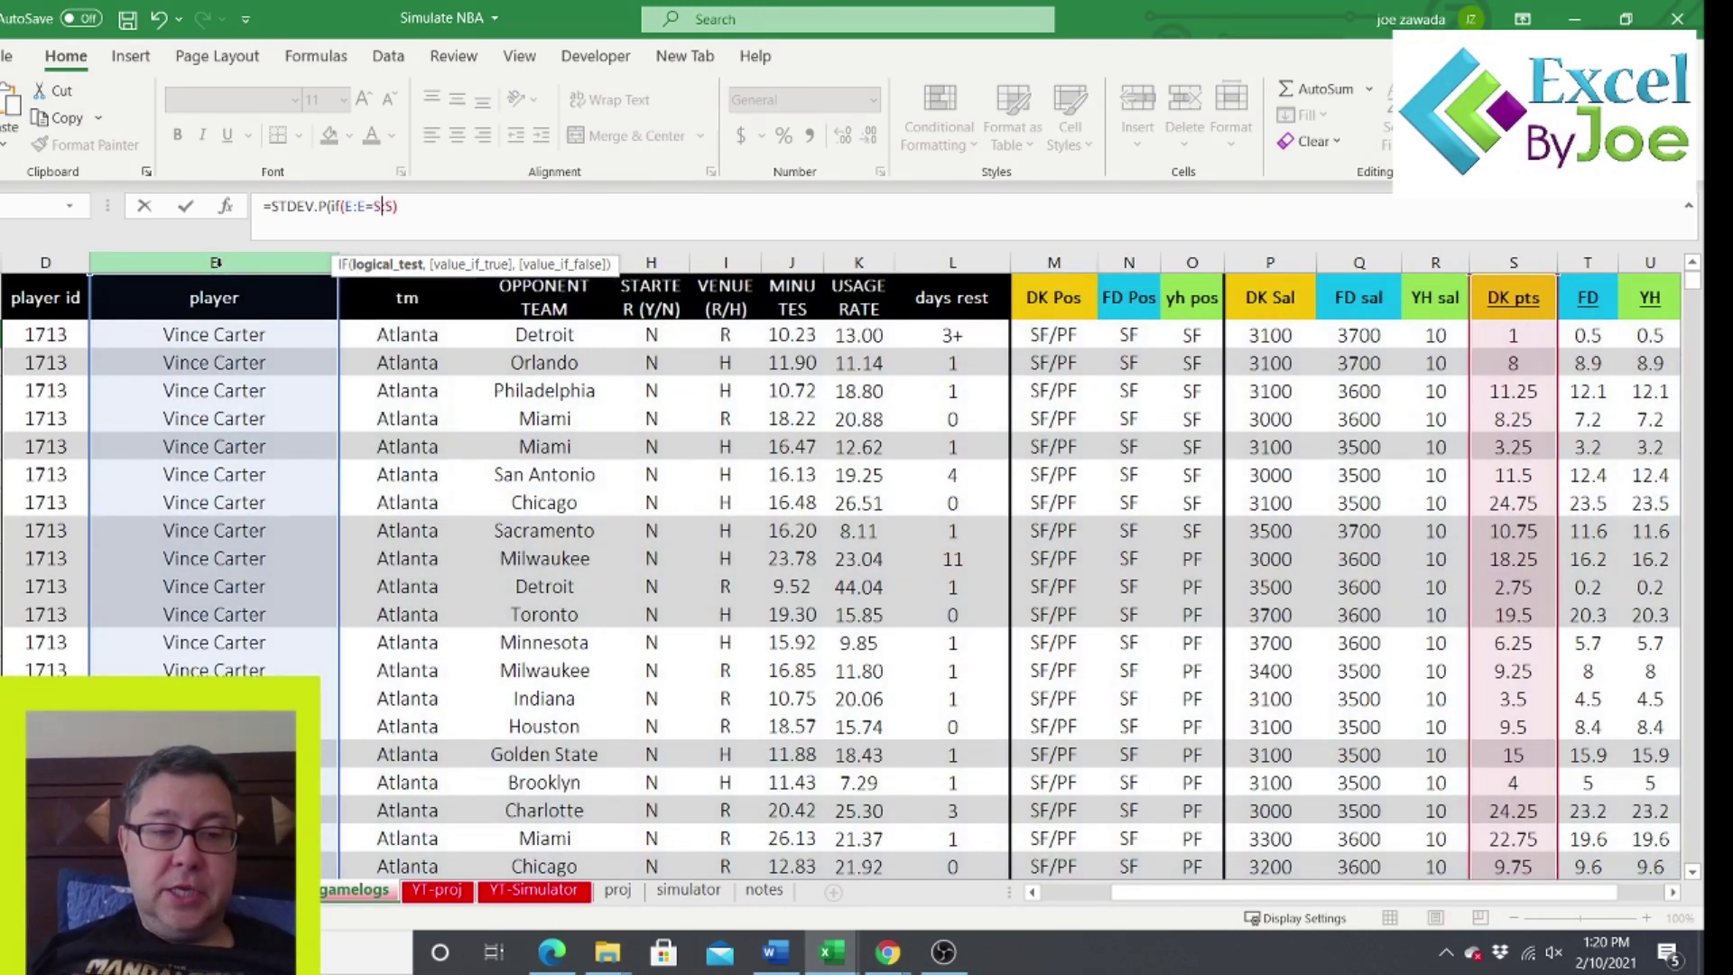
text(e2,)
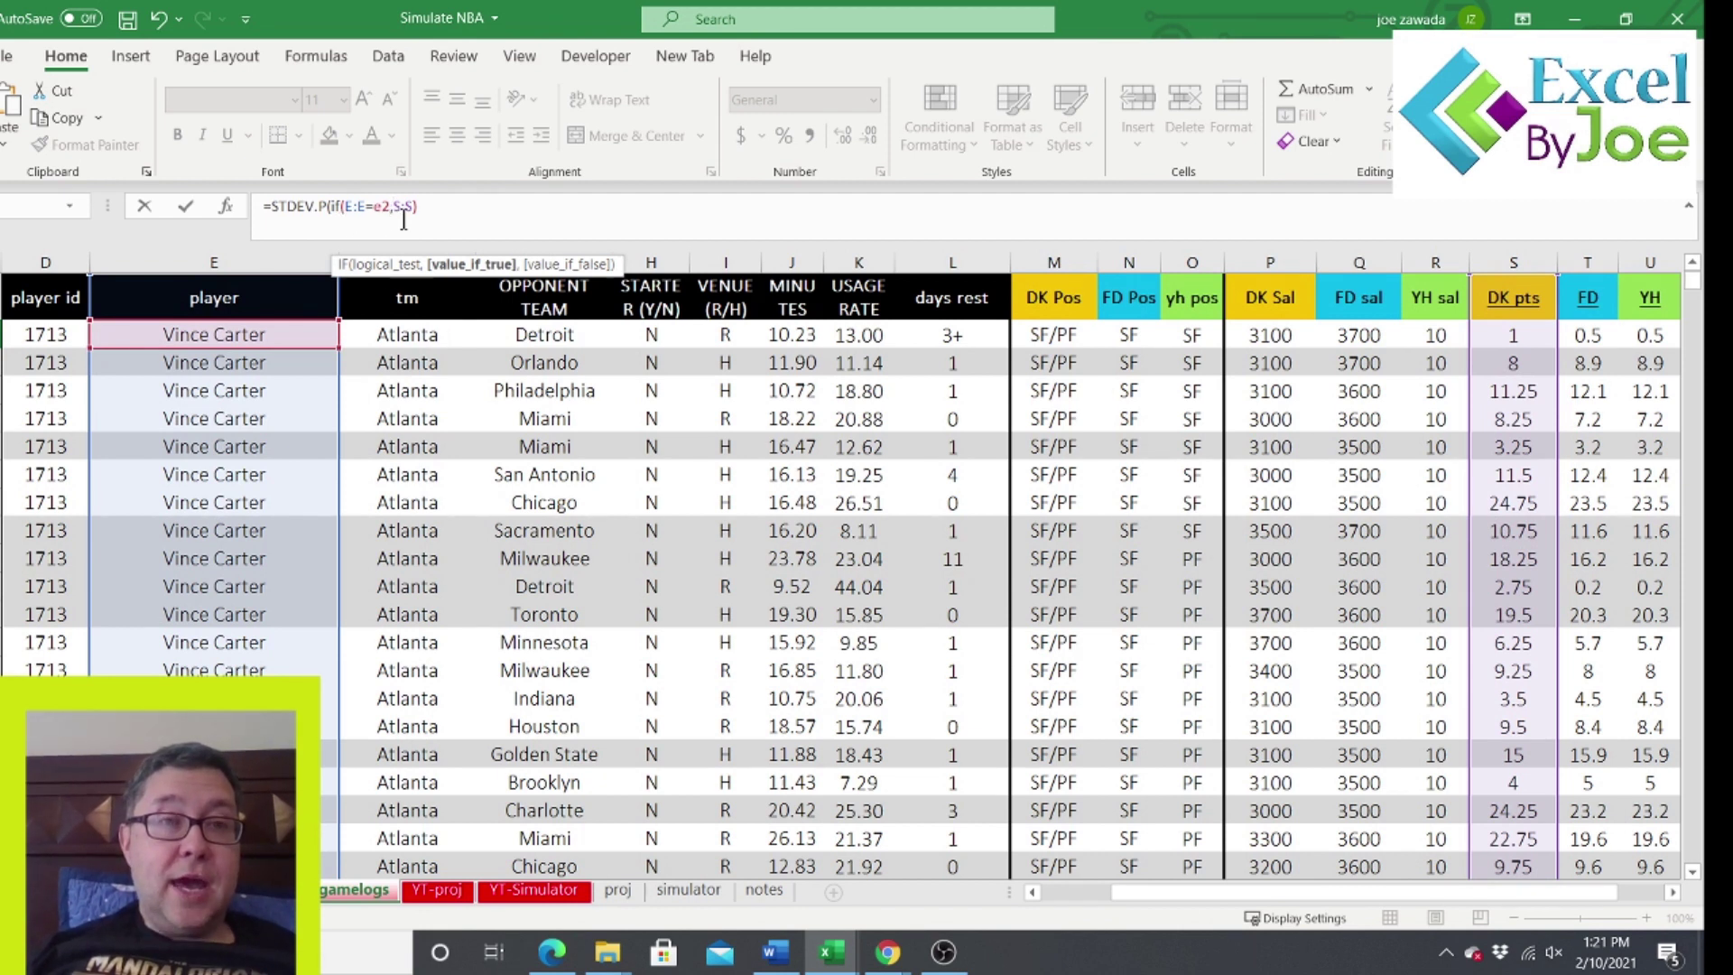
Close the nested IF and enter Z2 as the array formula {=STDEV.P(IF(E:E=E2,S:S))}, bringing its result into view.
click(430, 206)
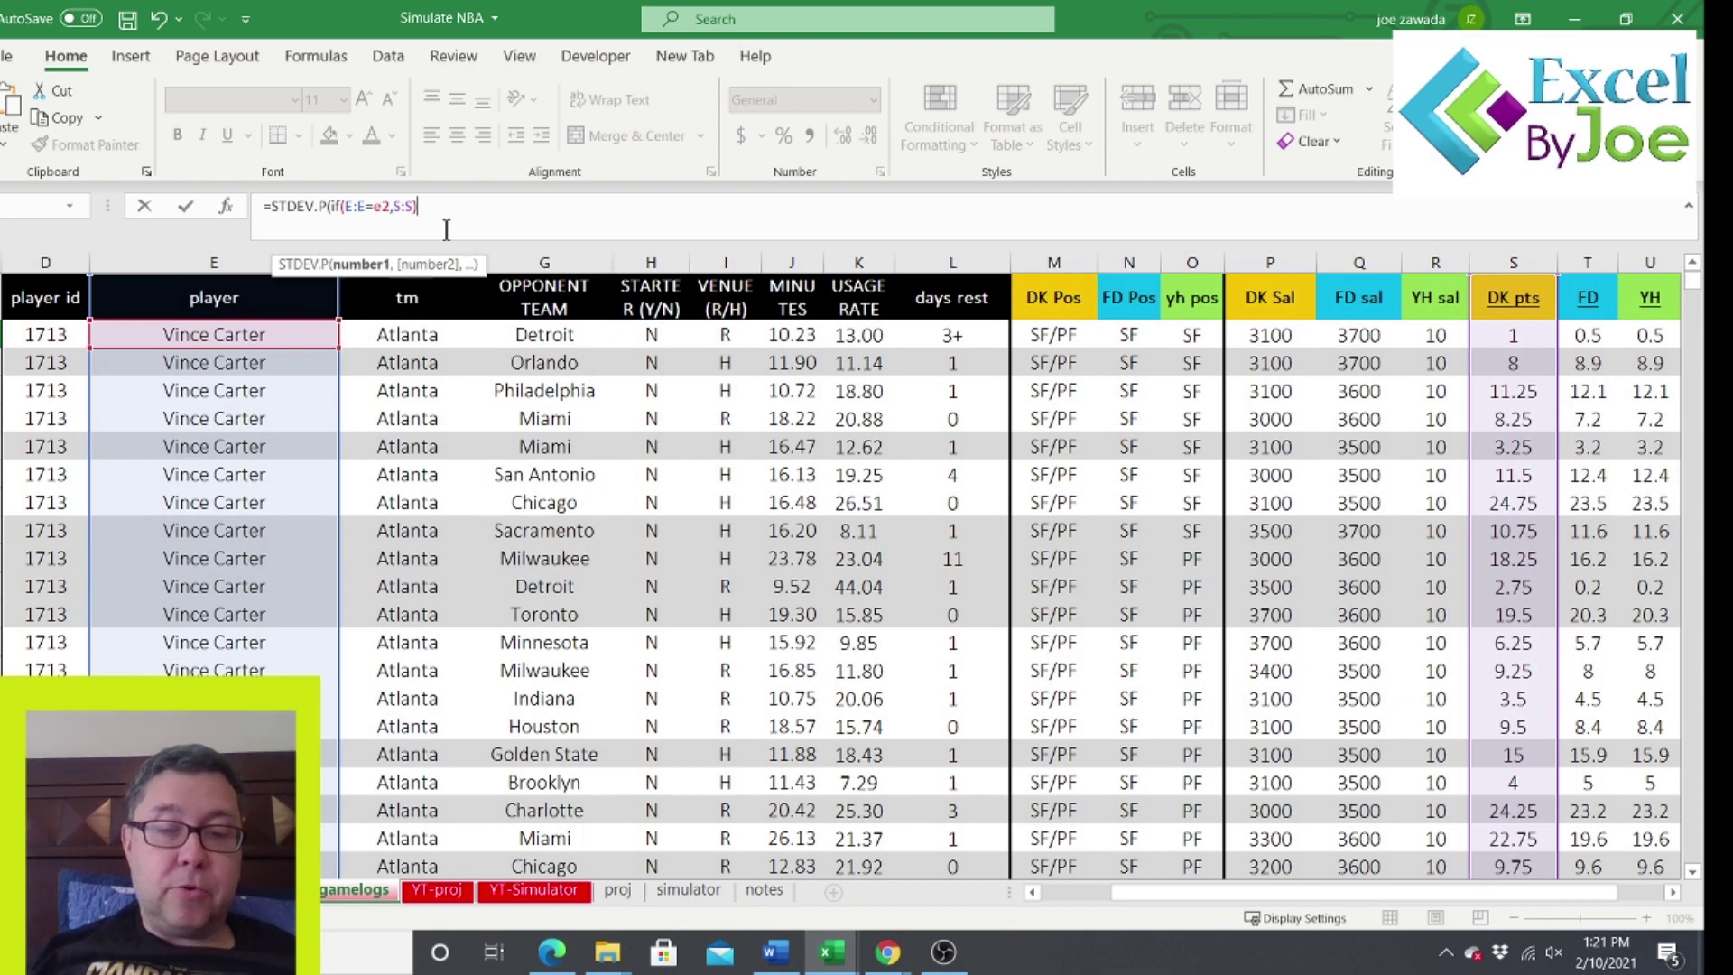
text())
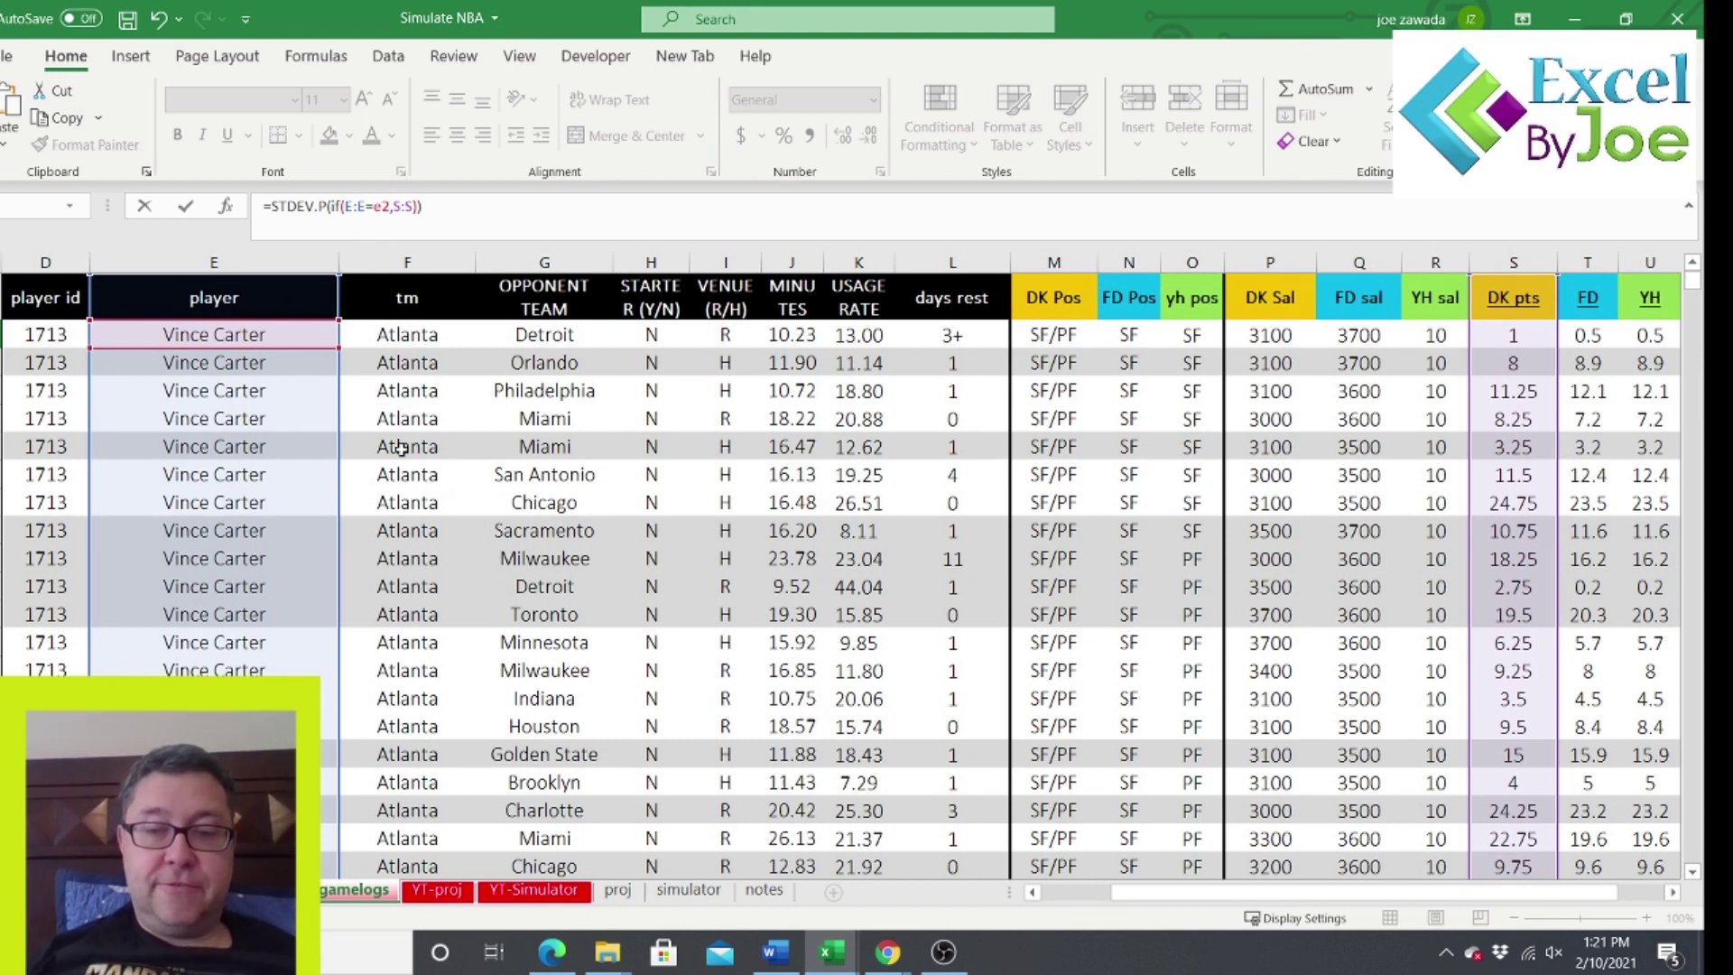
key(ctrl+shift+Return)
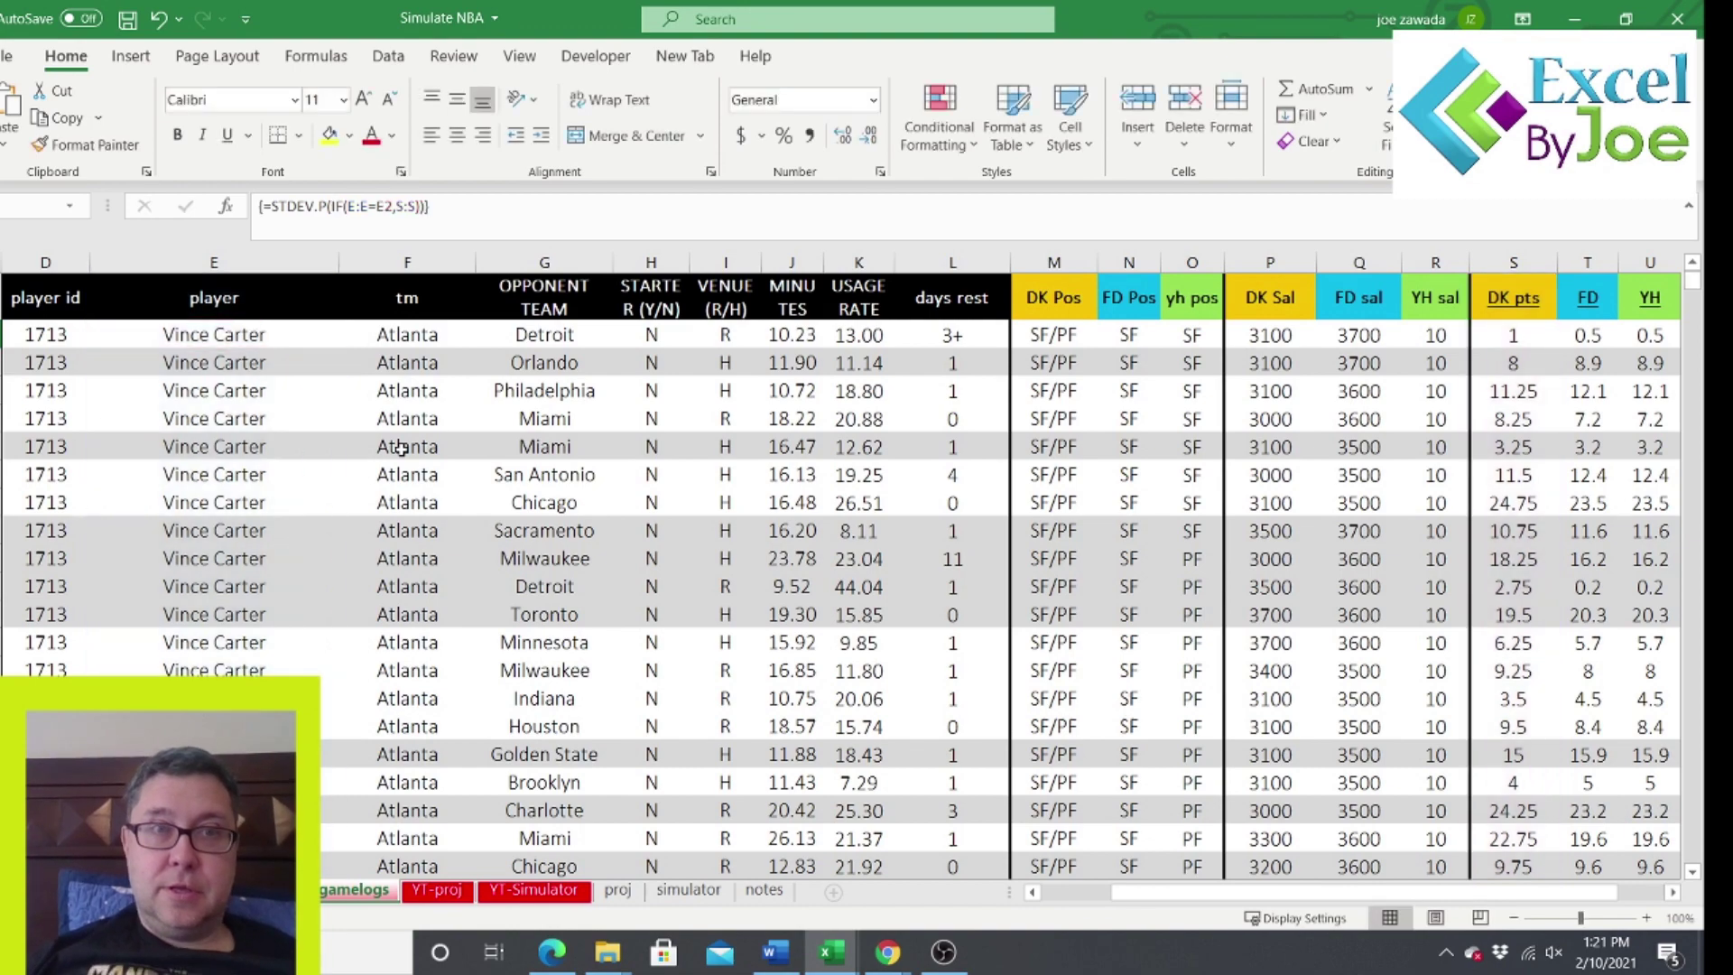
click(1673, 892)
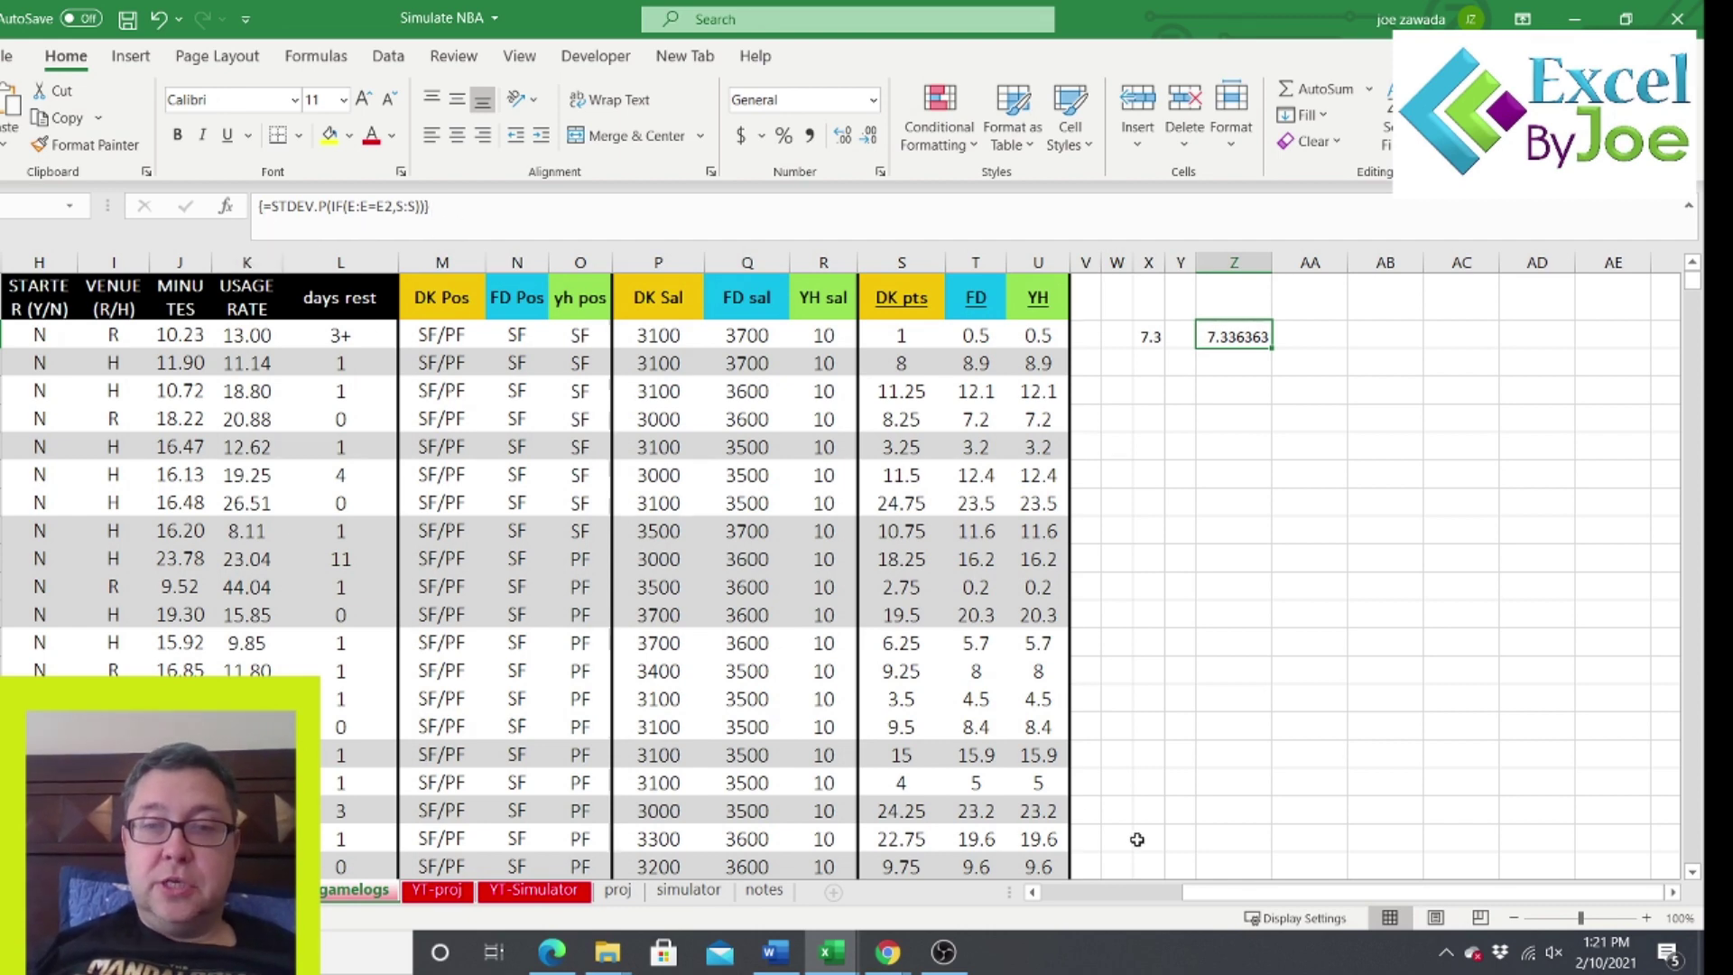
mouse_move(1201, 892)
mouse_down()
mouse_move(1146, 893)
mouse_move(1184, 892)
mouse_up()
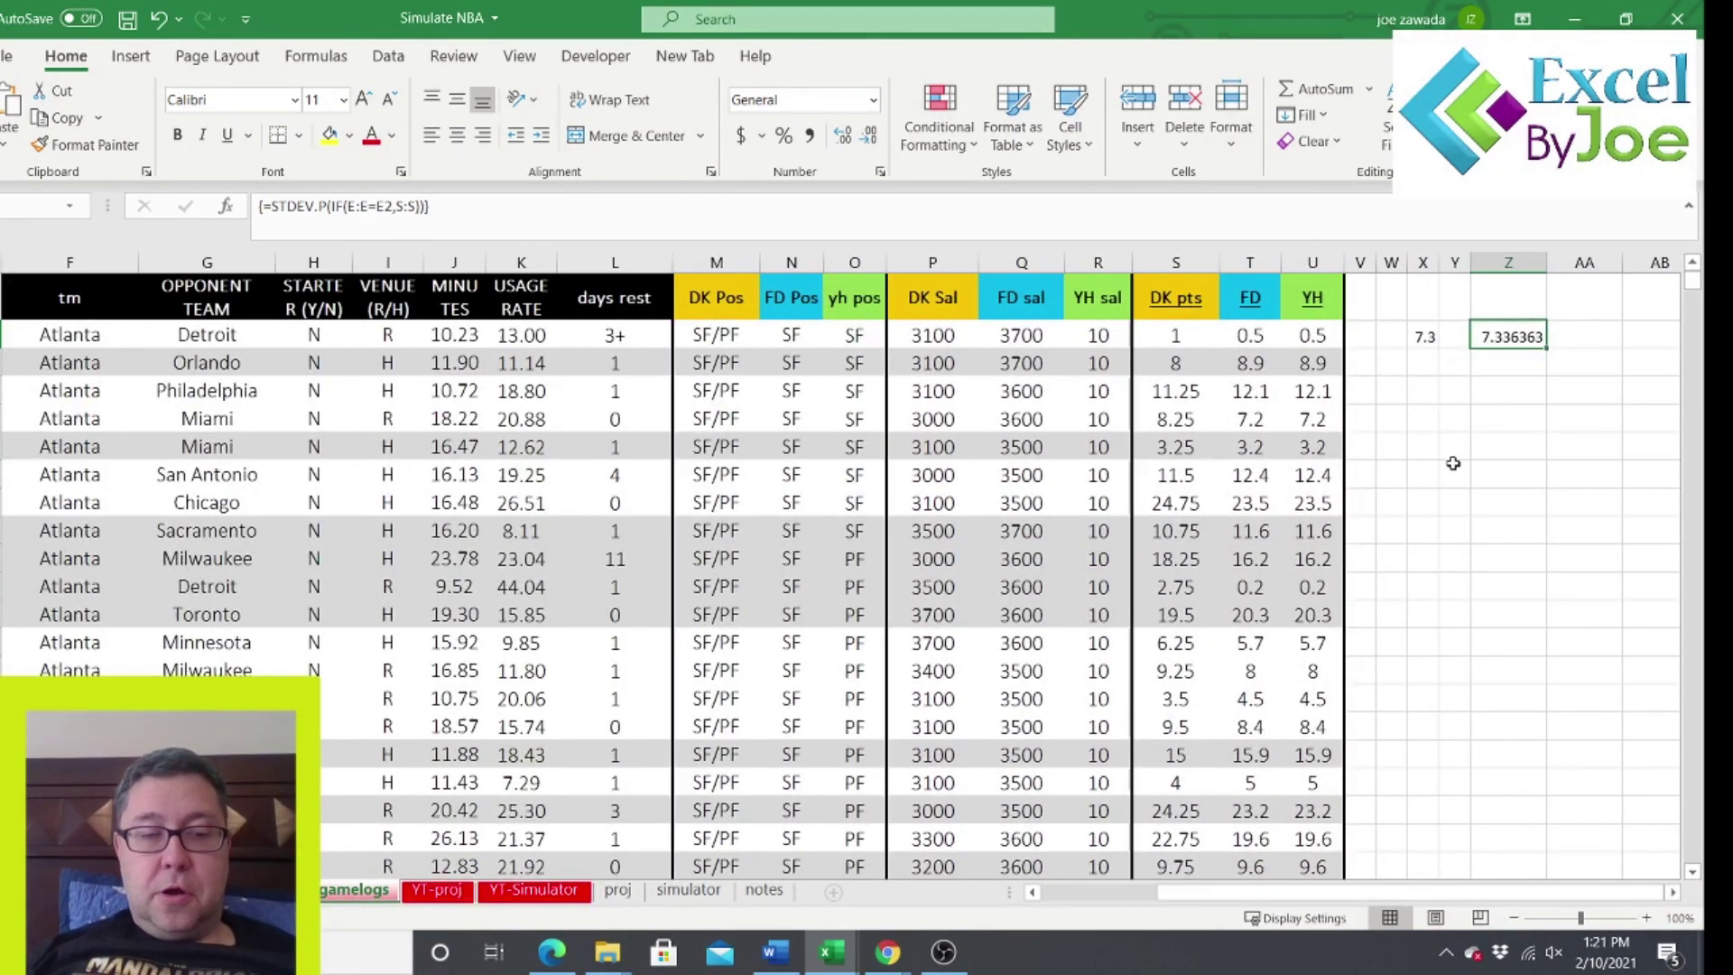
Copy the Z2 array formula to Z78, in one of Tyson Chandler's rows.
key(ctrl+c)
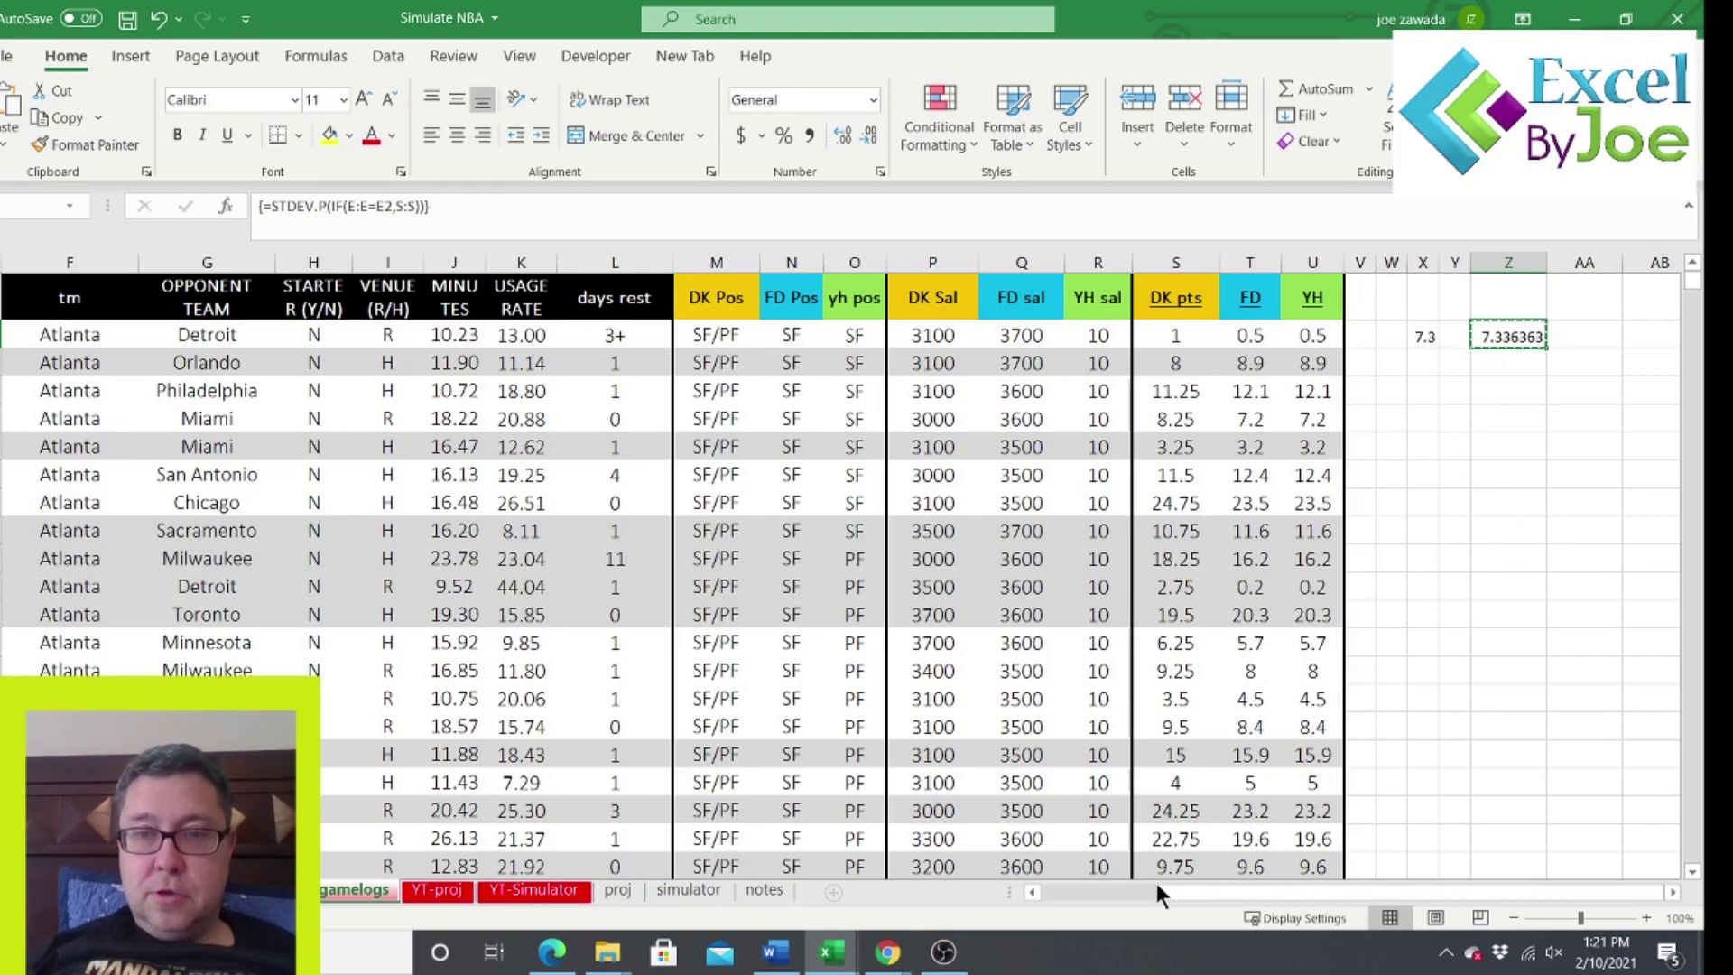
scroll(1594, 727, left, 5)
scroll(1693, 777, down, 20)
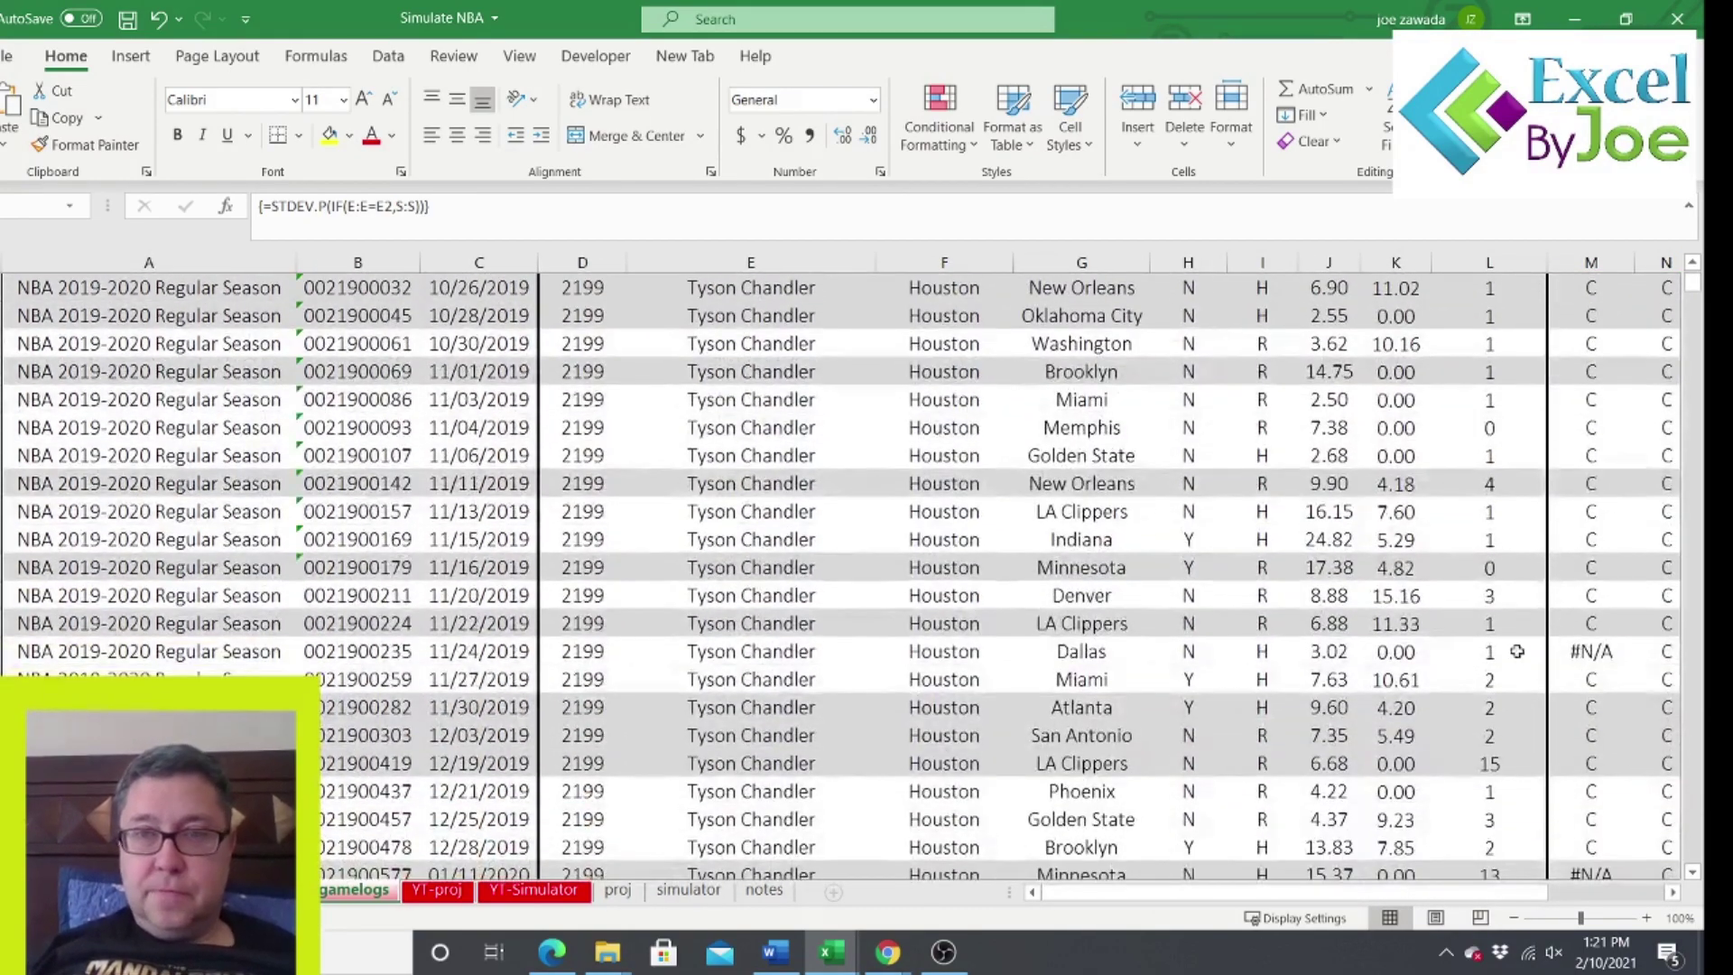
click(1538, 533)
scroll(1498, 812, right, 5)
click(1540, 683)
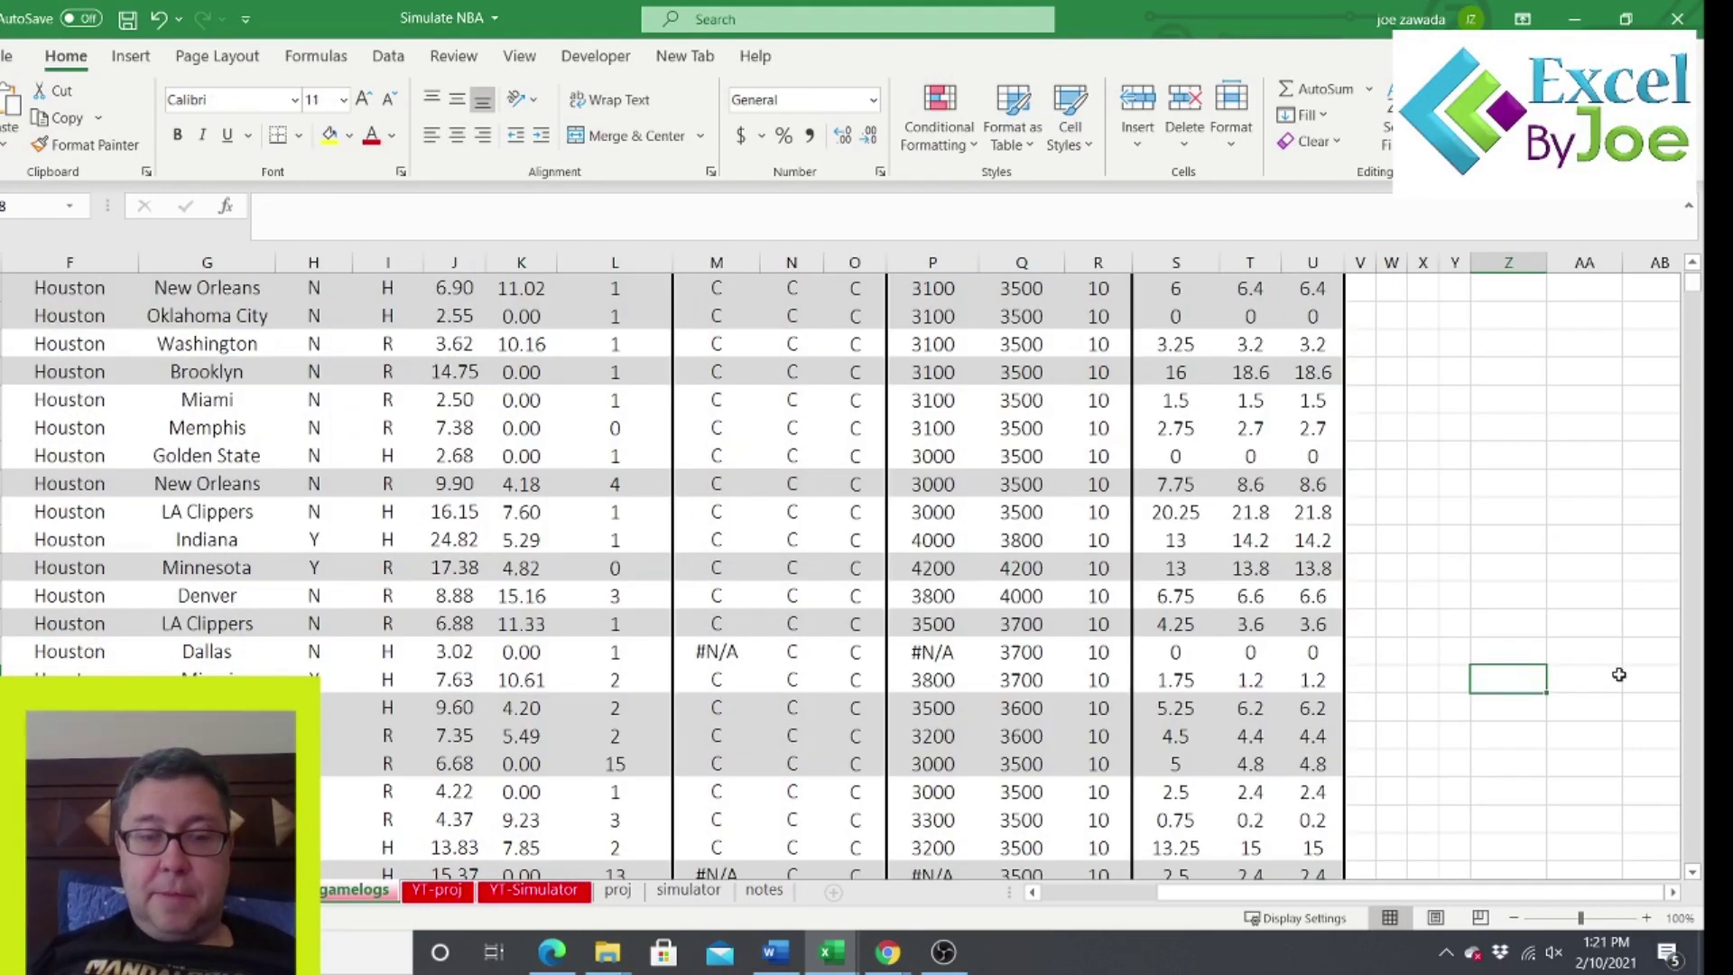
key(ctrl+v)
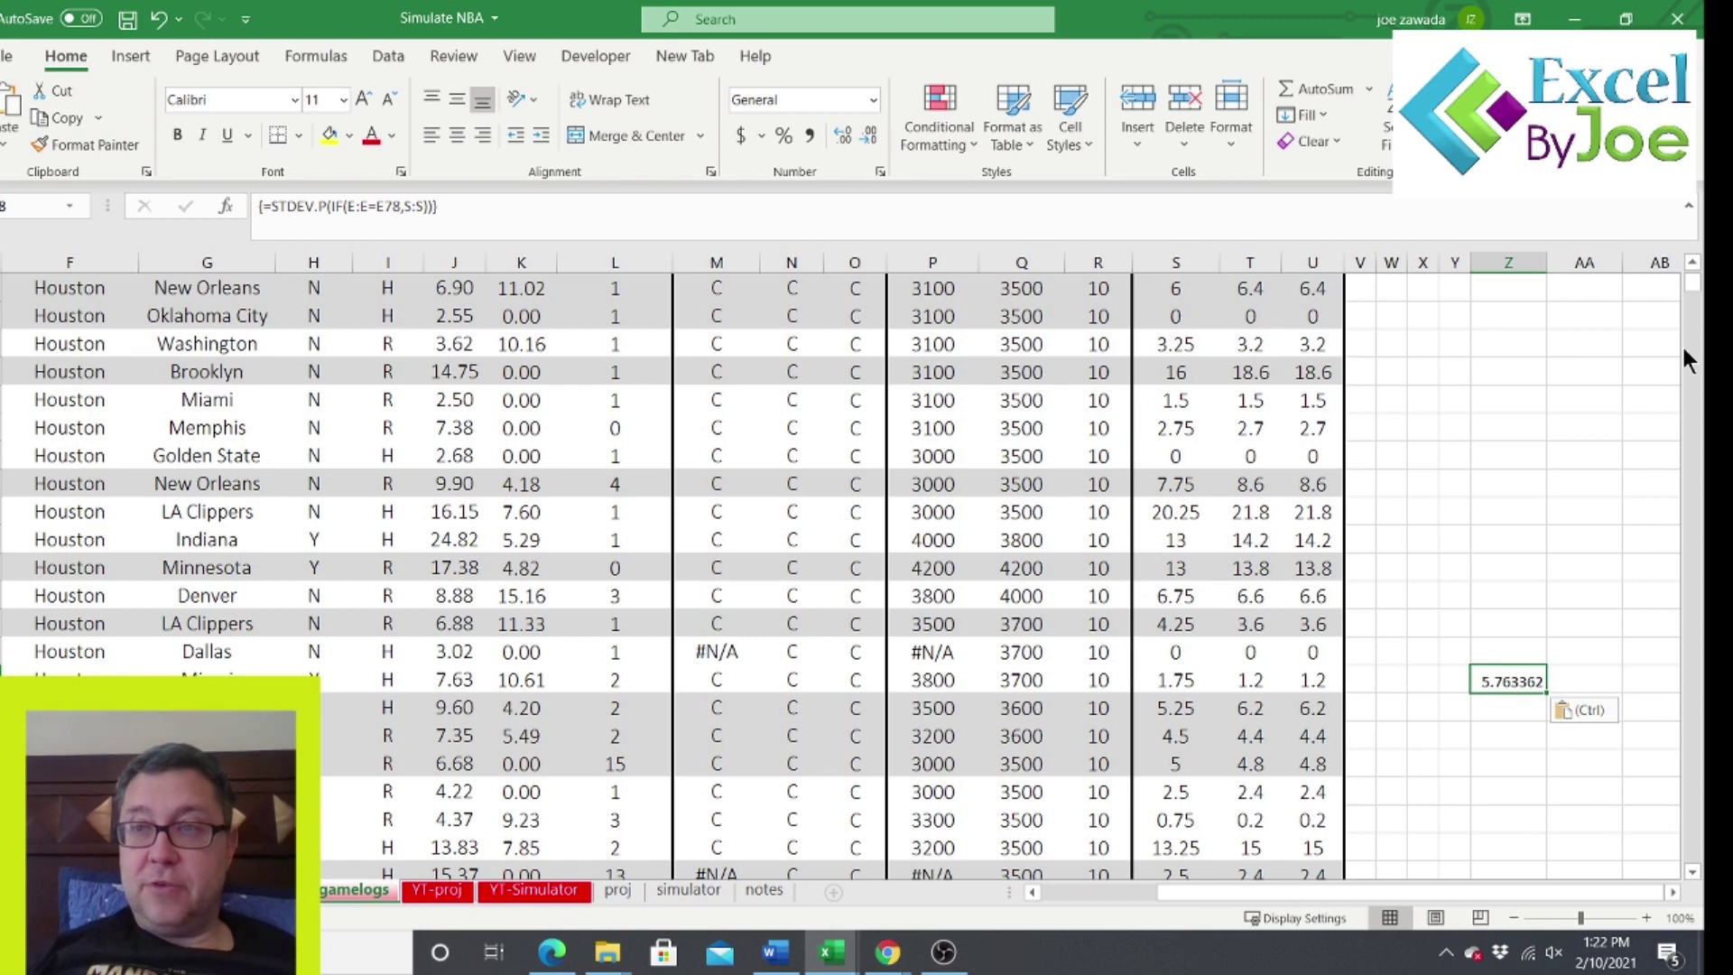
Fill the conditional standard deviation formula from Z2 down through Z7 and check the filled cells.
drag(1695, 302, 1694, 275)
click(1491, 387)
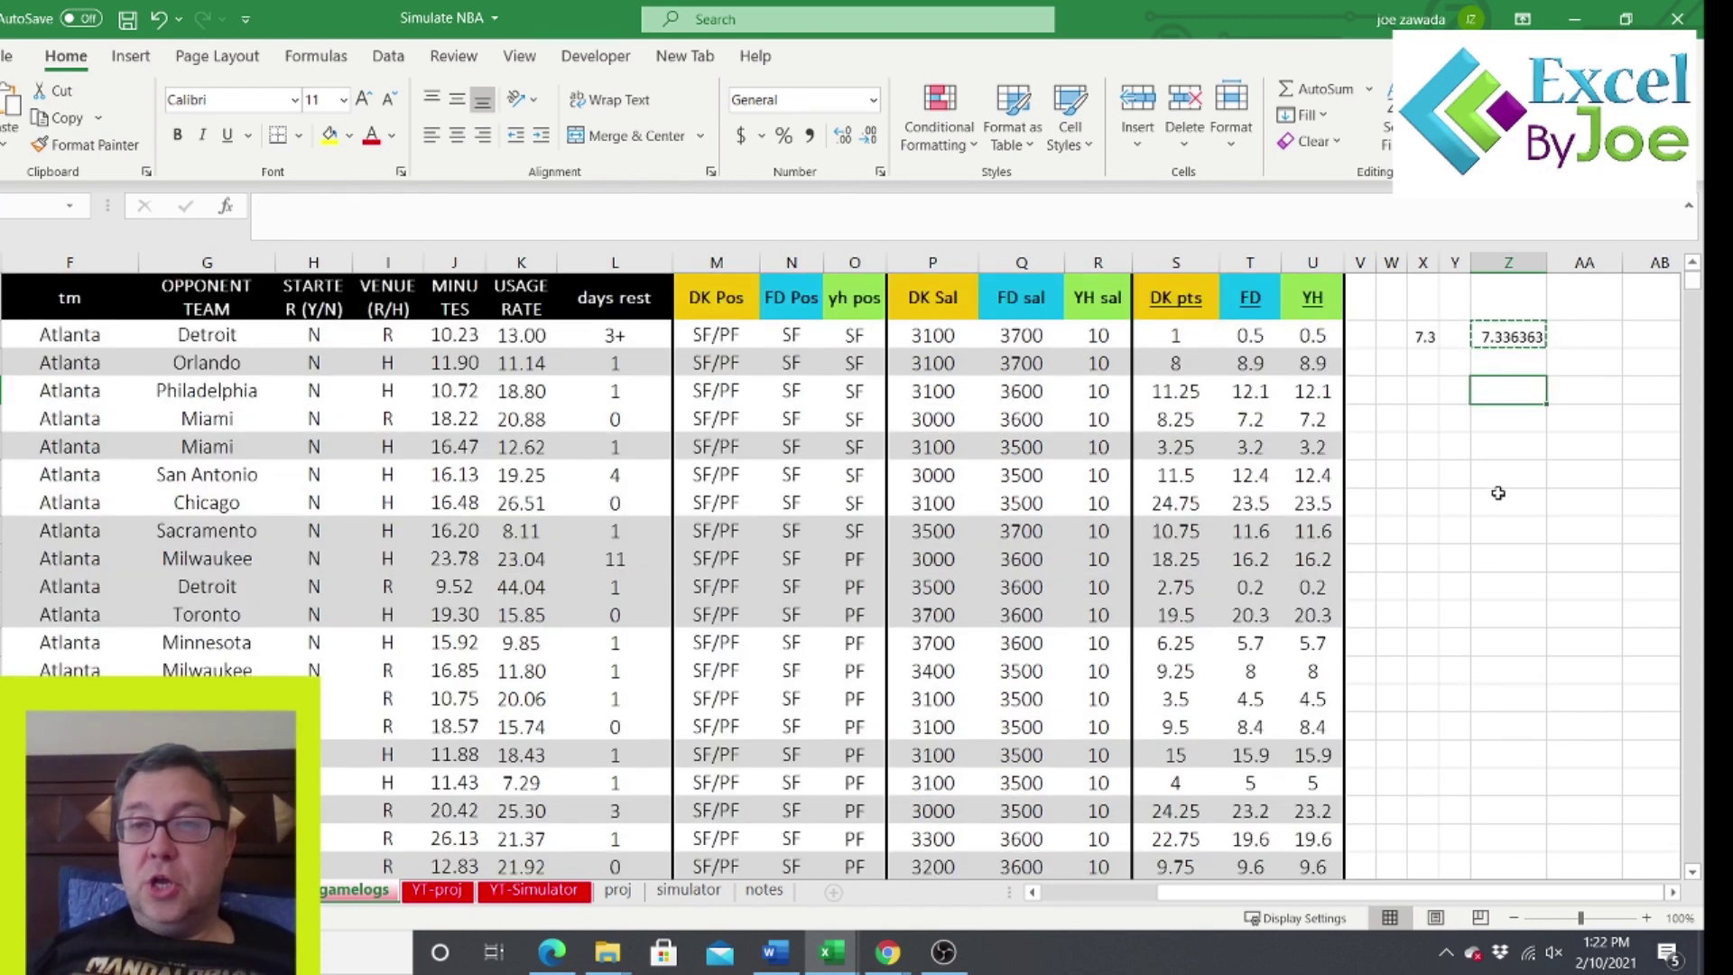
click(1501, 335)
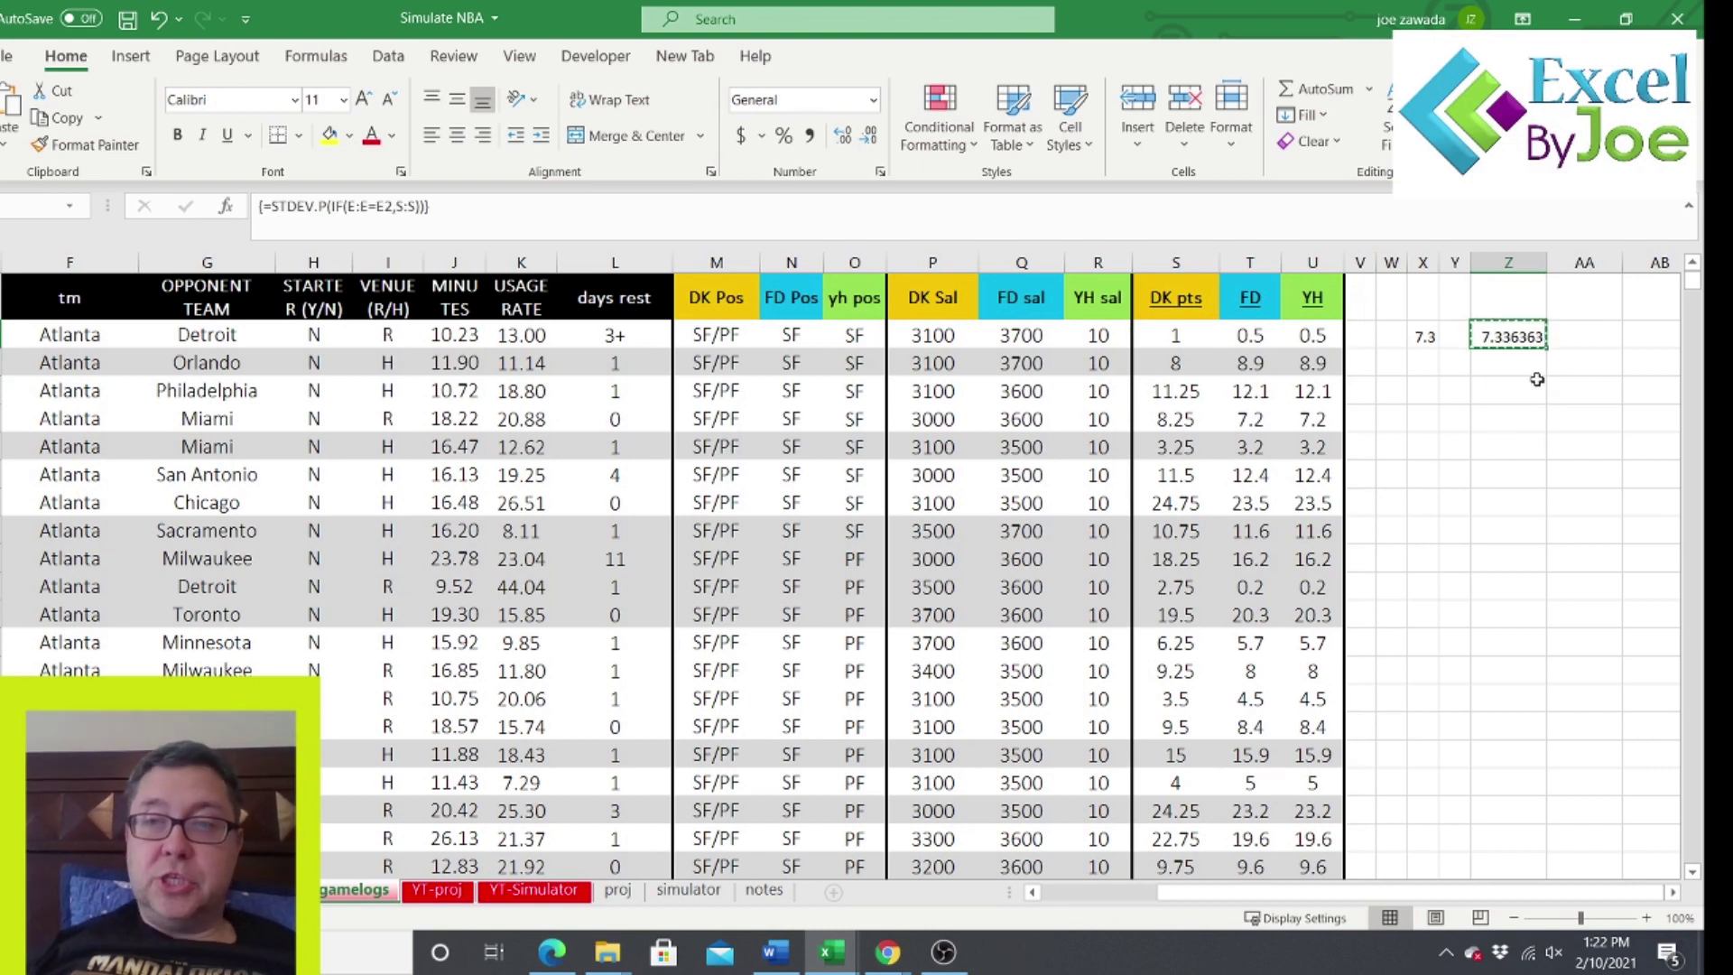
drag(1545, 349, 1513, 447)
click(1513, 393)
drag(1133, 894, 1293, 885)
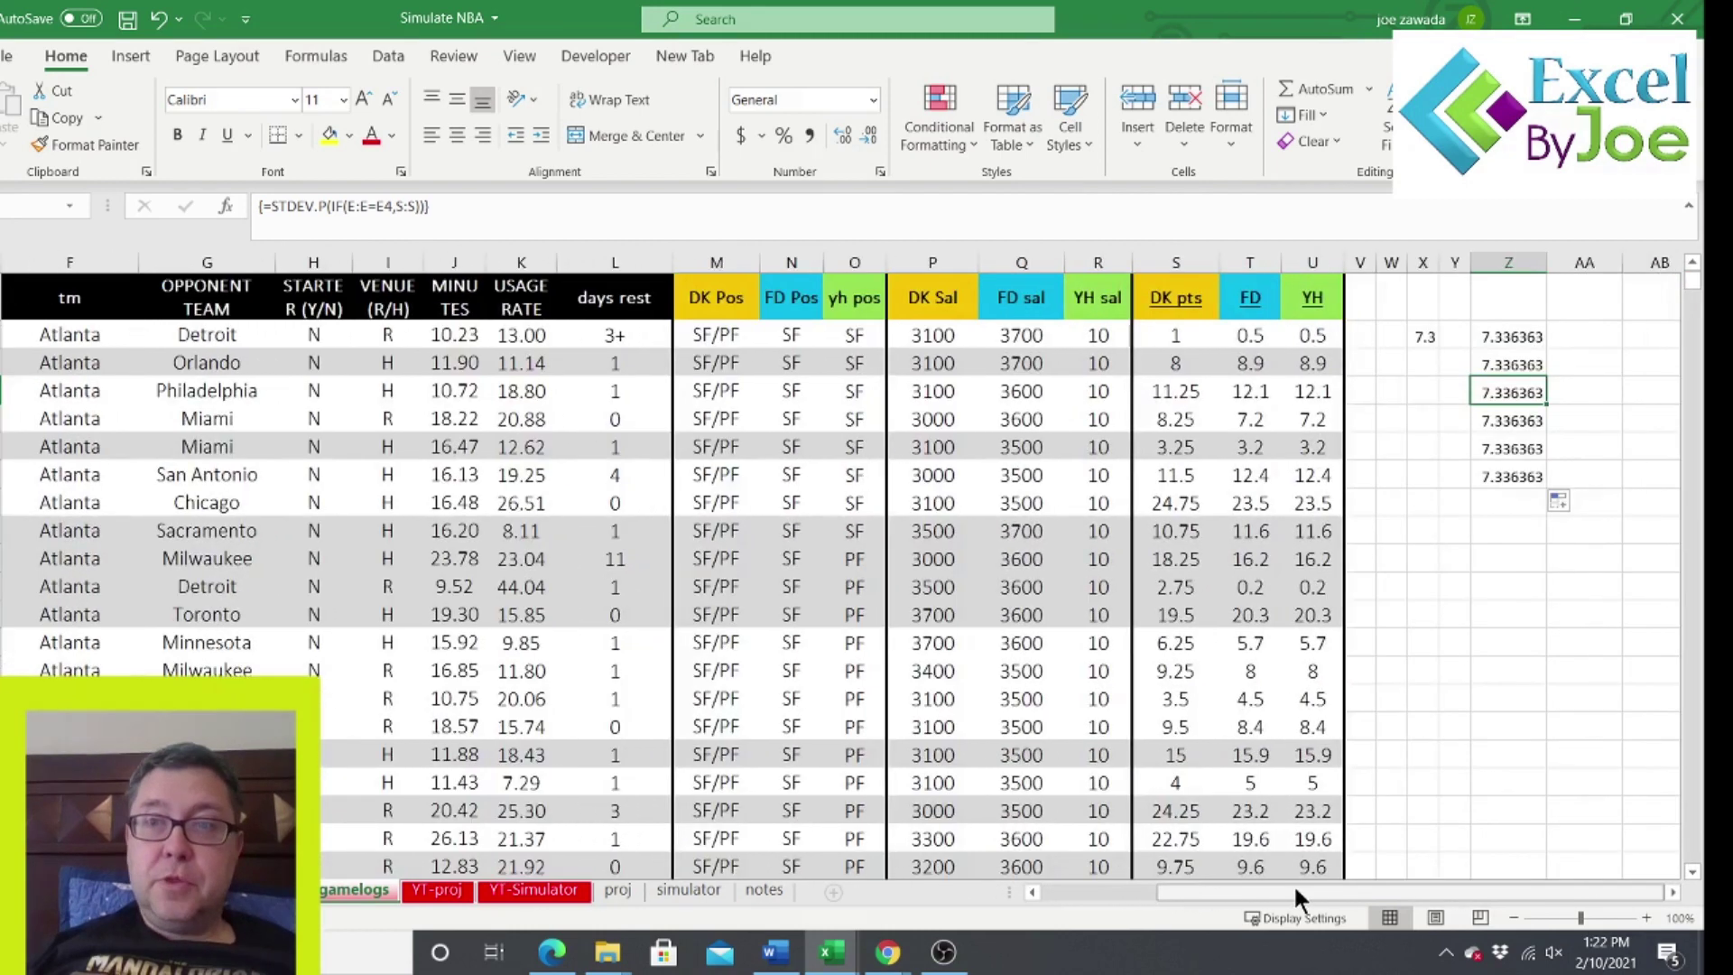
click(1509, 471)
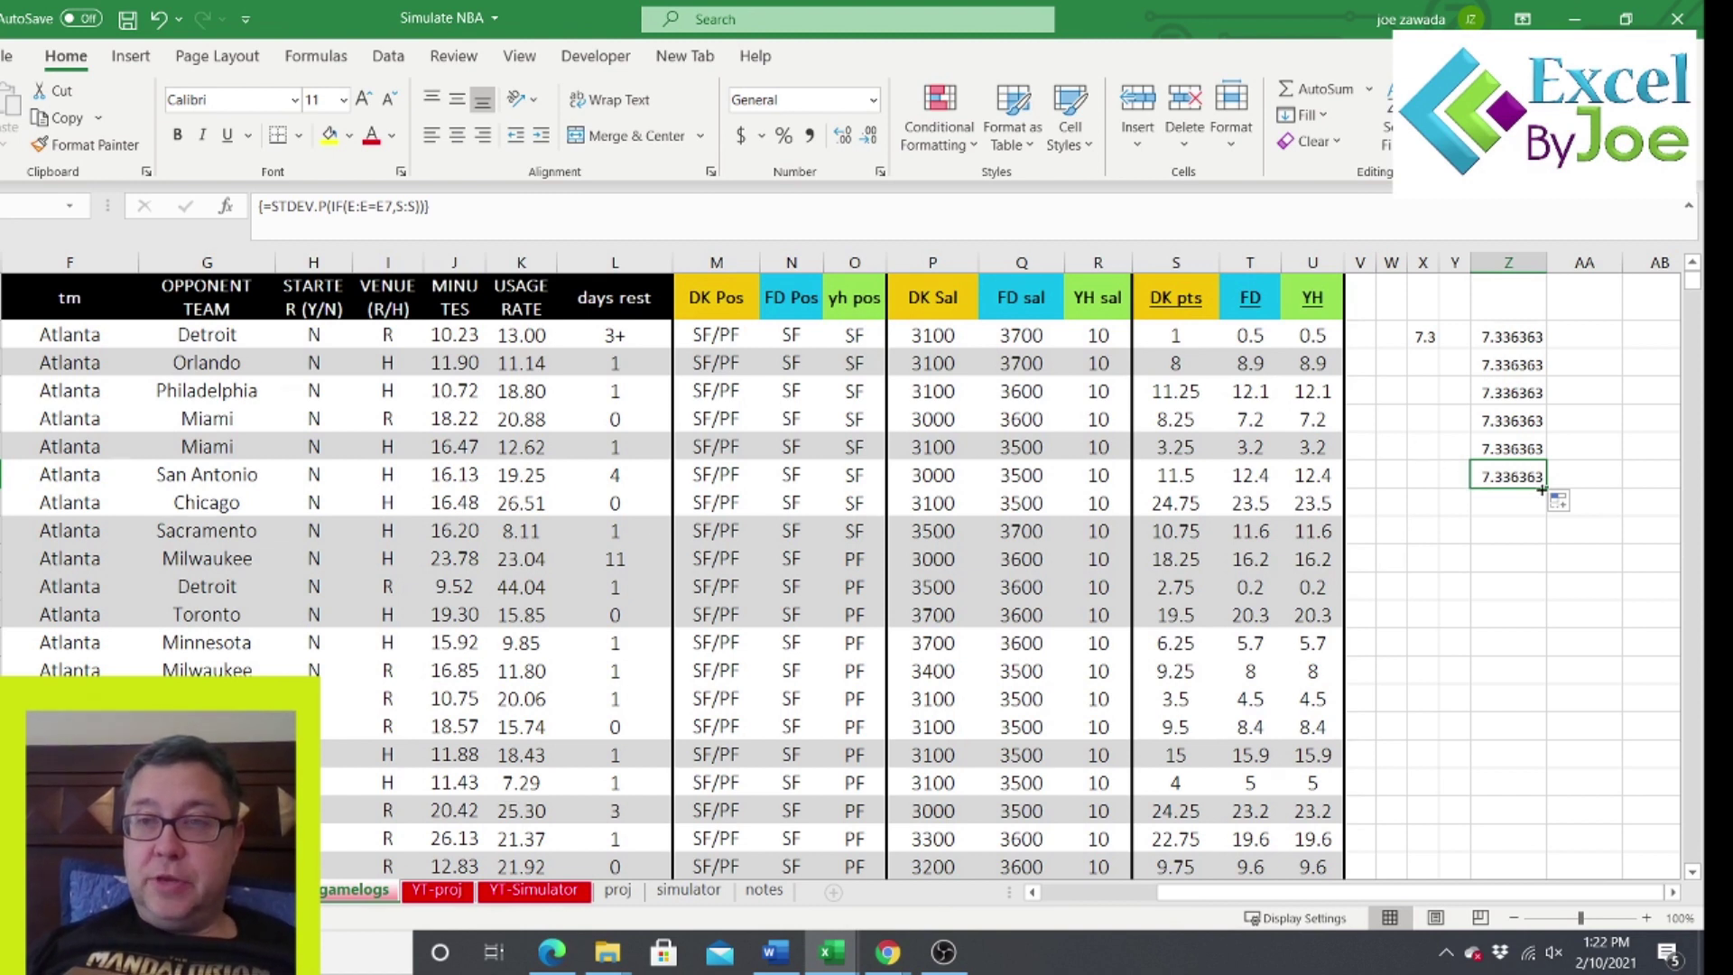
click(1512, 581)
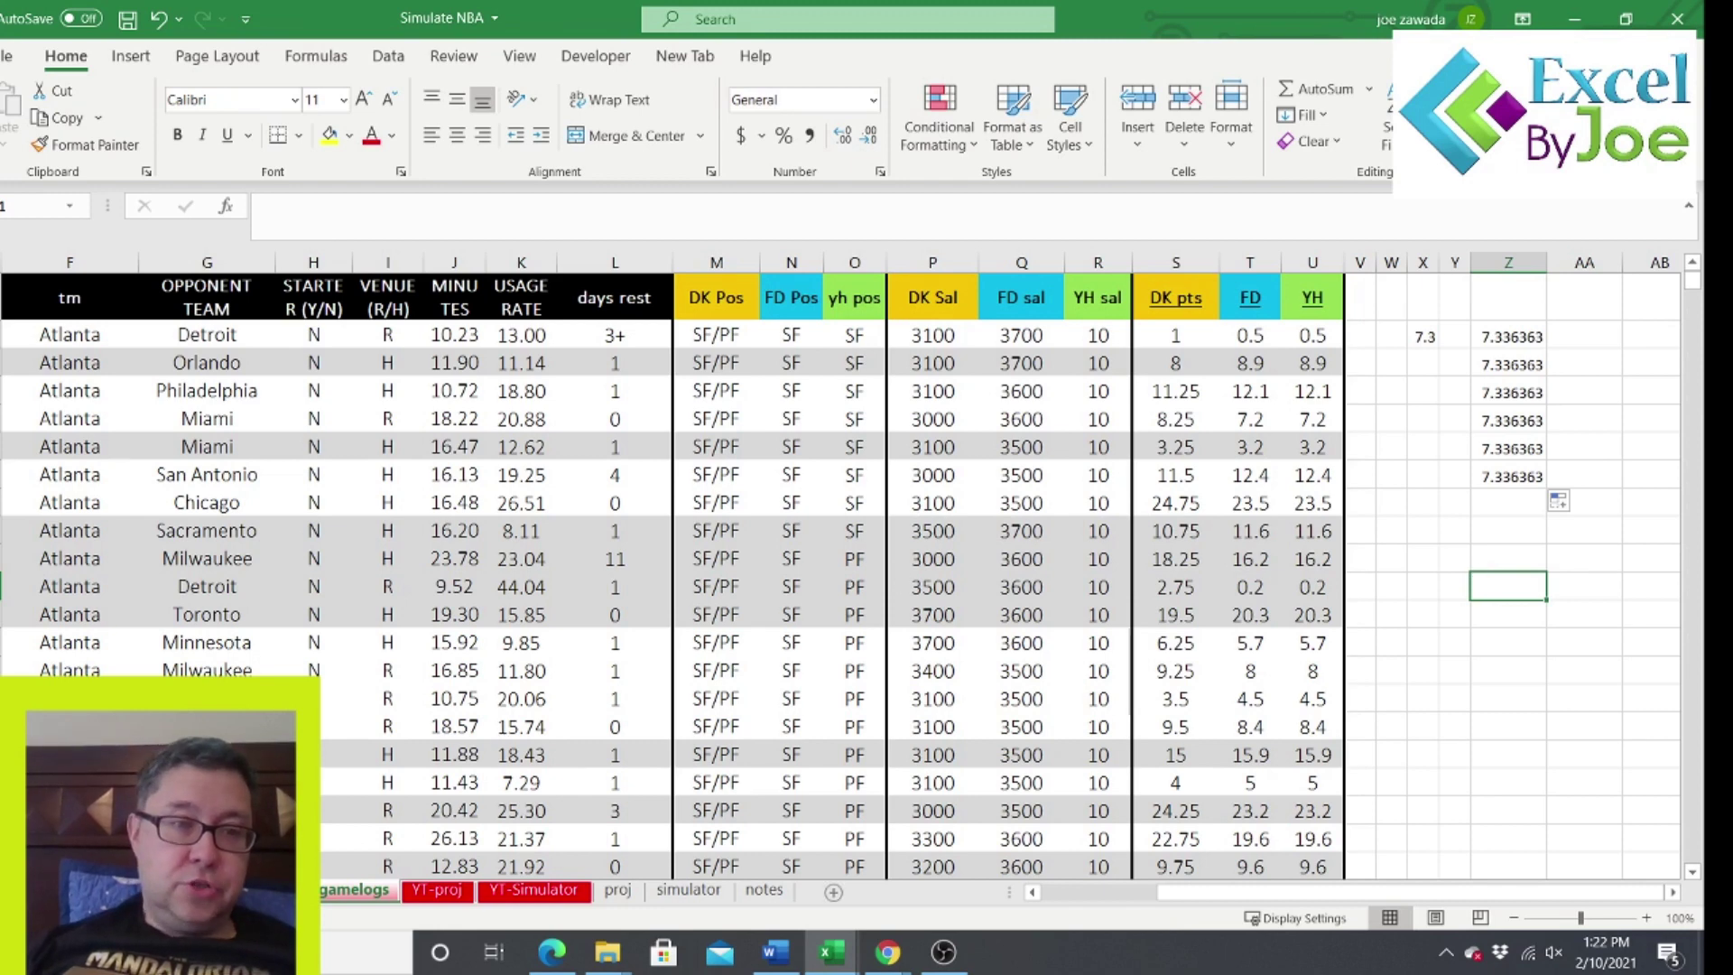
On the player standard deviation sheet, examine the Std Dev column's VLOOKUP into YT-gamelogs next to the player names.
key(ctrl+Page_Up)
click(160, 370)
click(289, 330)
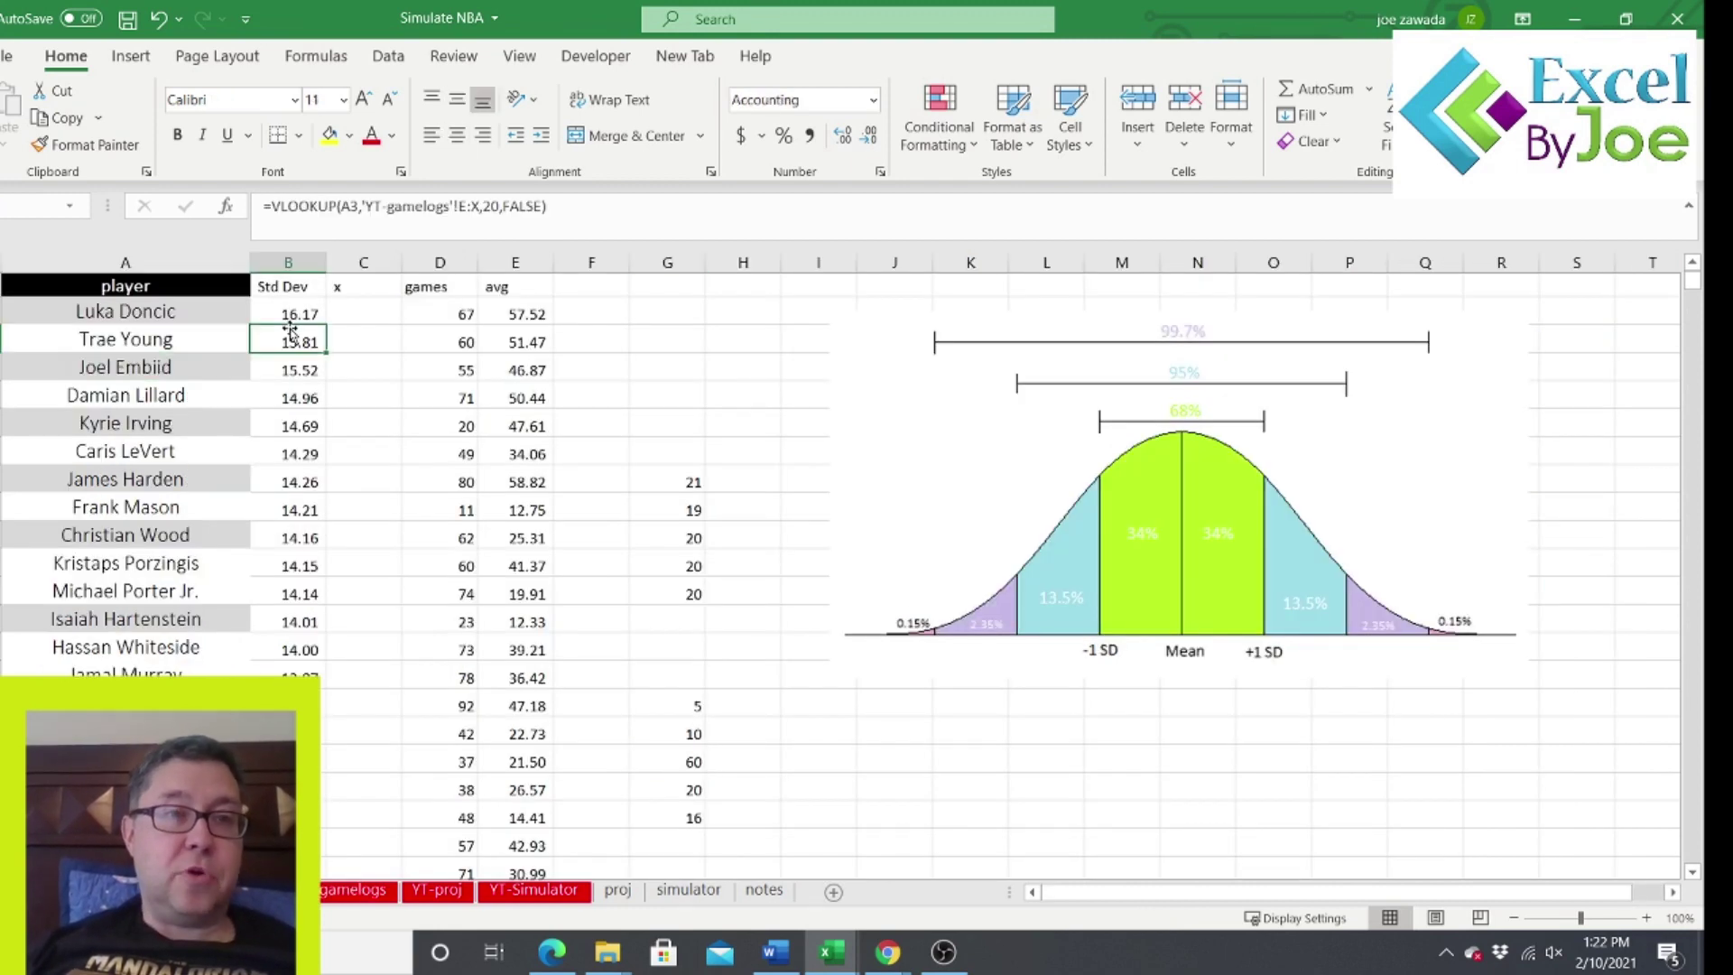
click(267, 290)
key(Left)
key(Down)
key(Down)
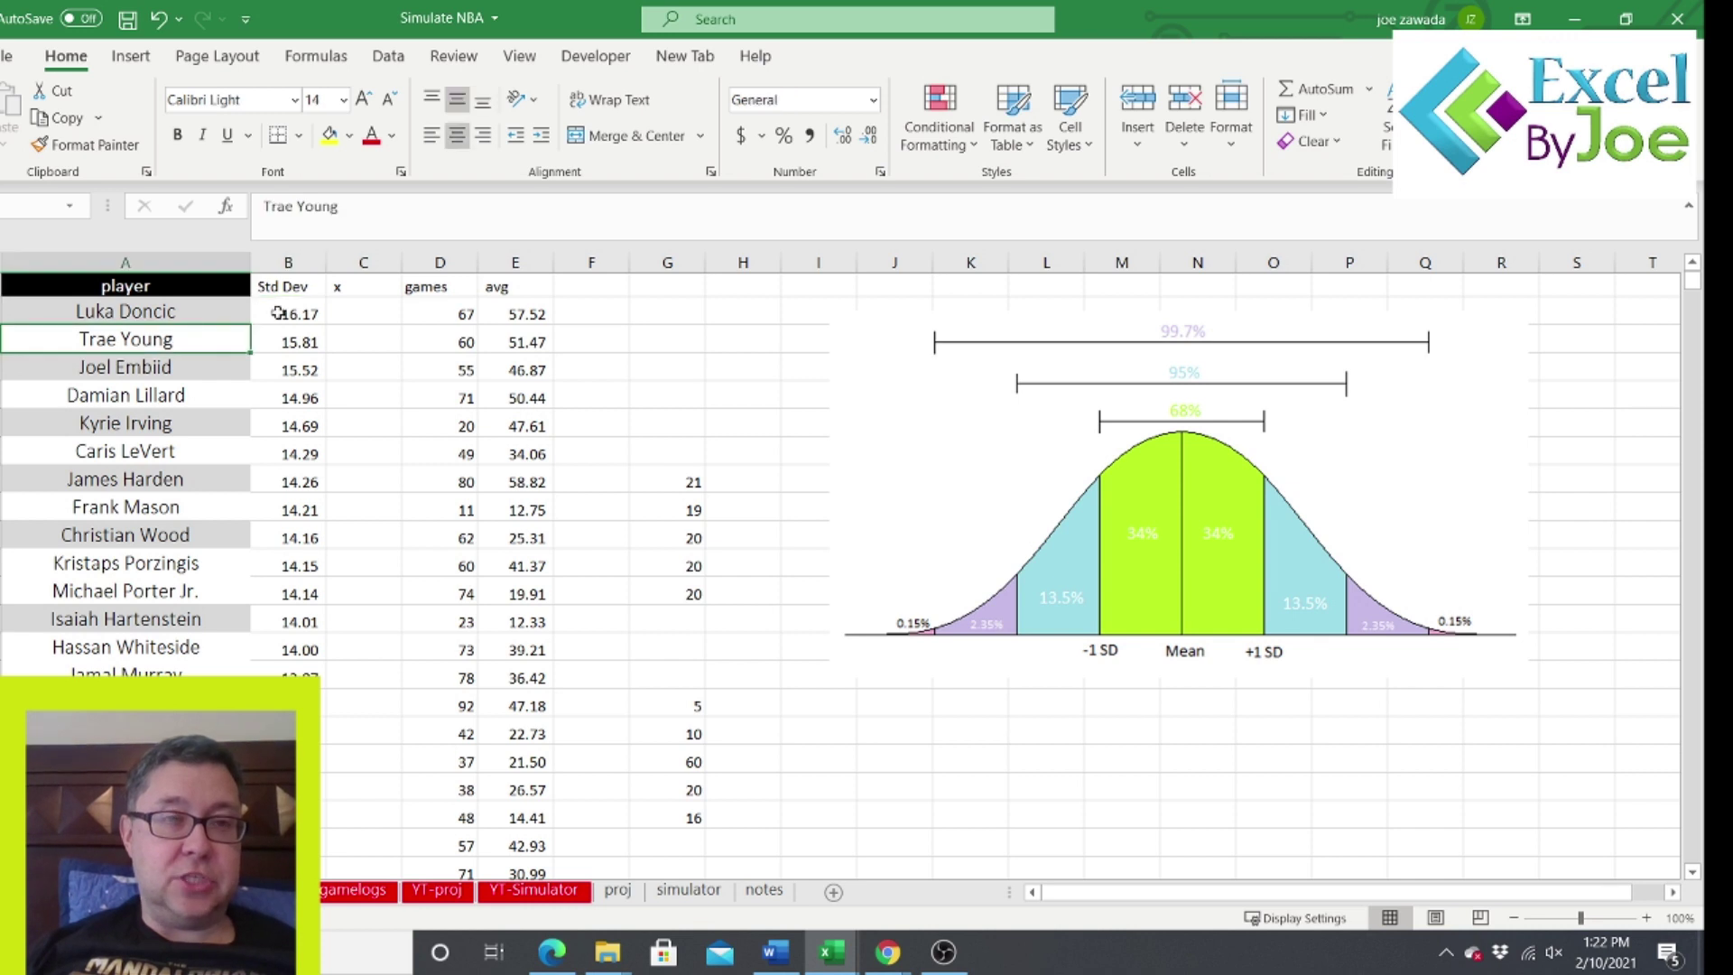
key(Right)
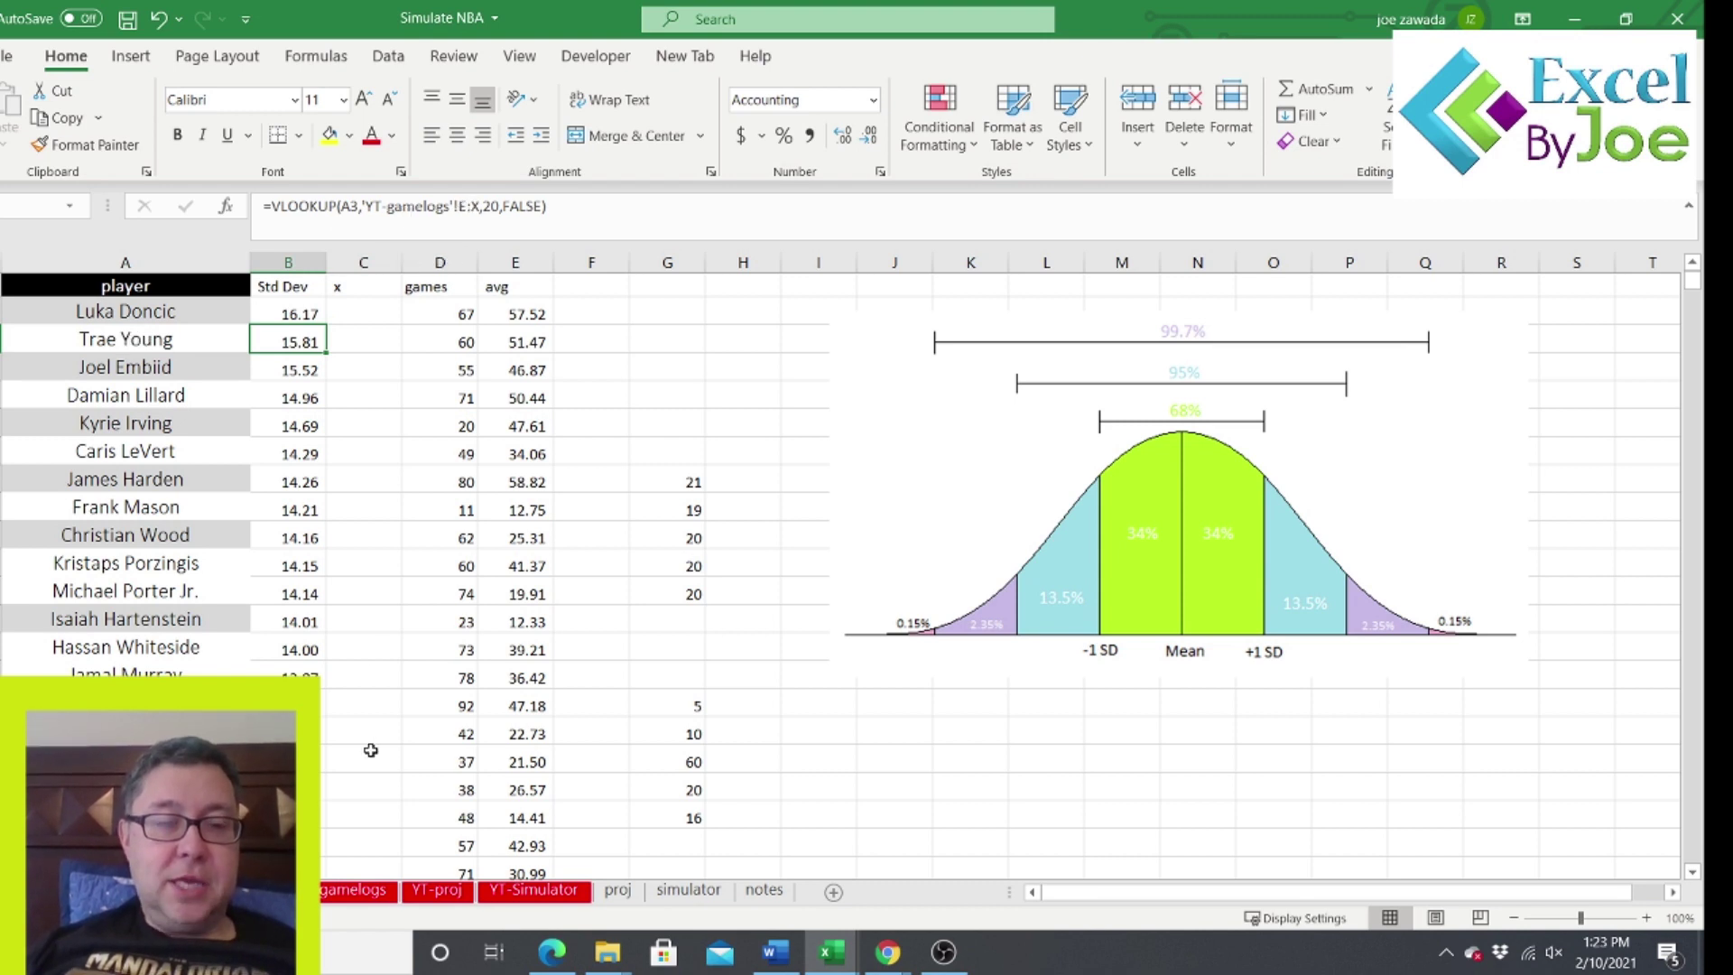
Review the gamelogs player column and the array formulas in column Z, including the one in Z5.
click(350, 891)
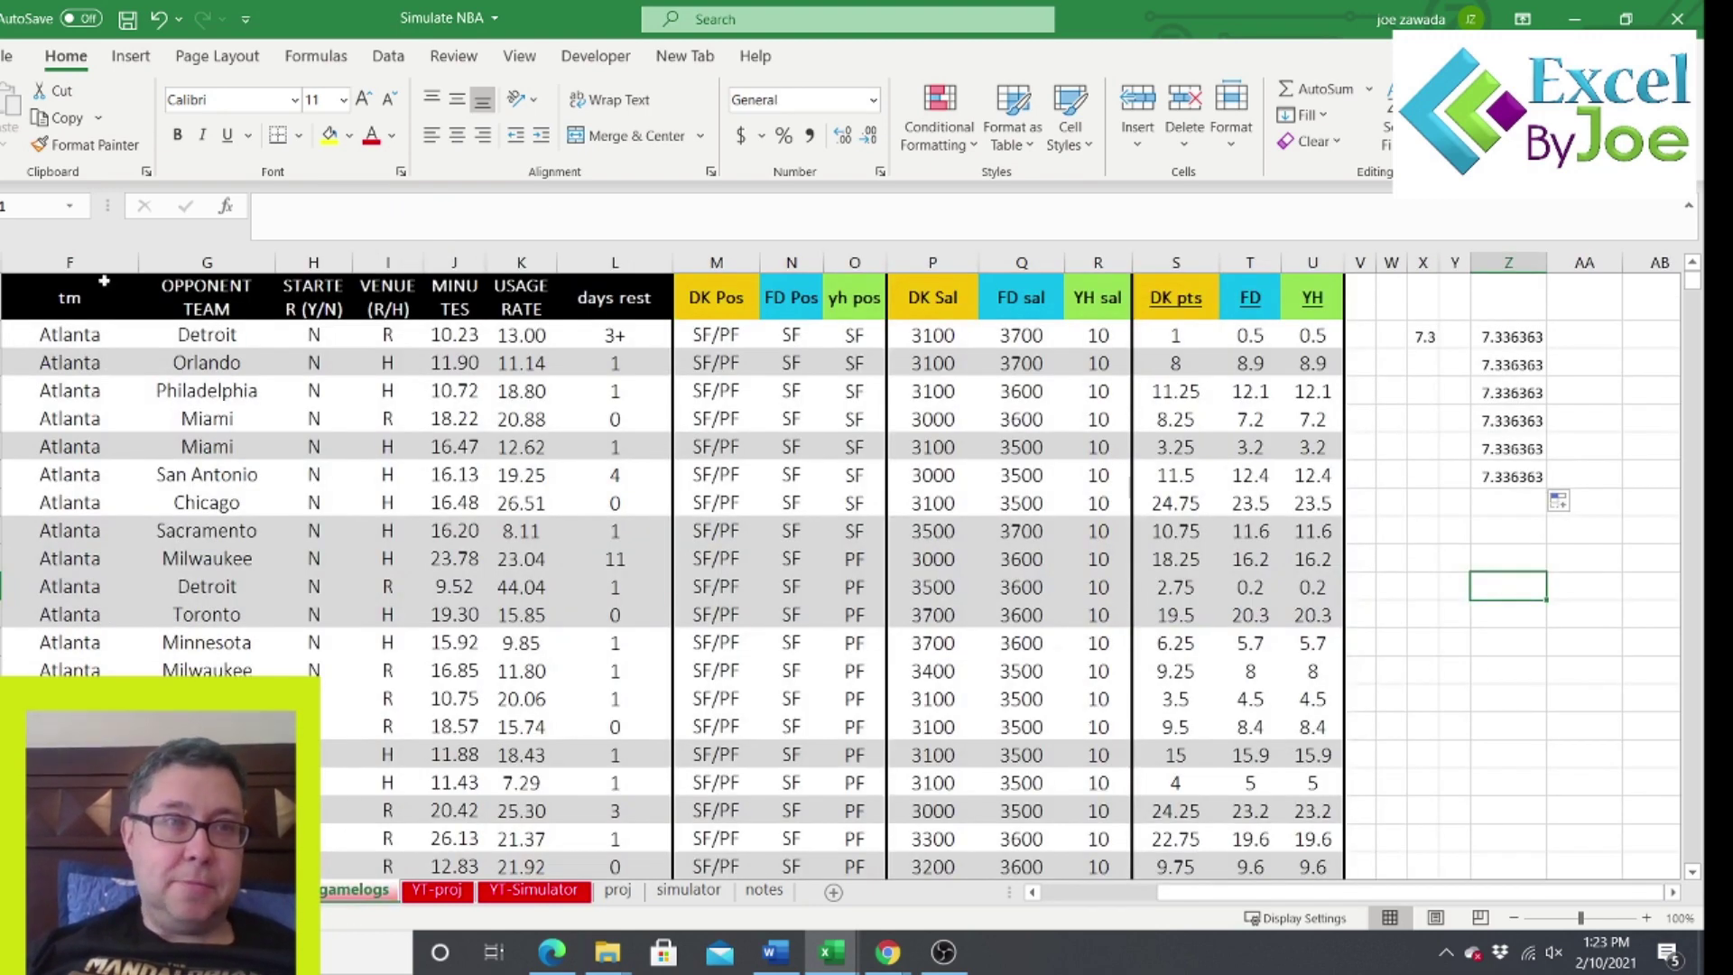
drag(1216, 889, 1171, 888)
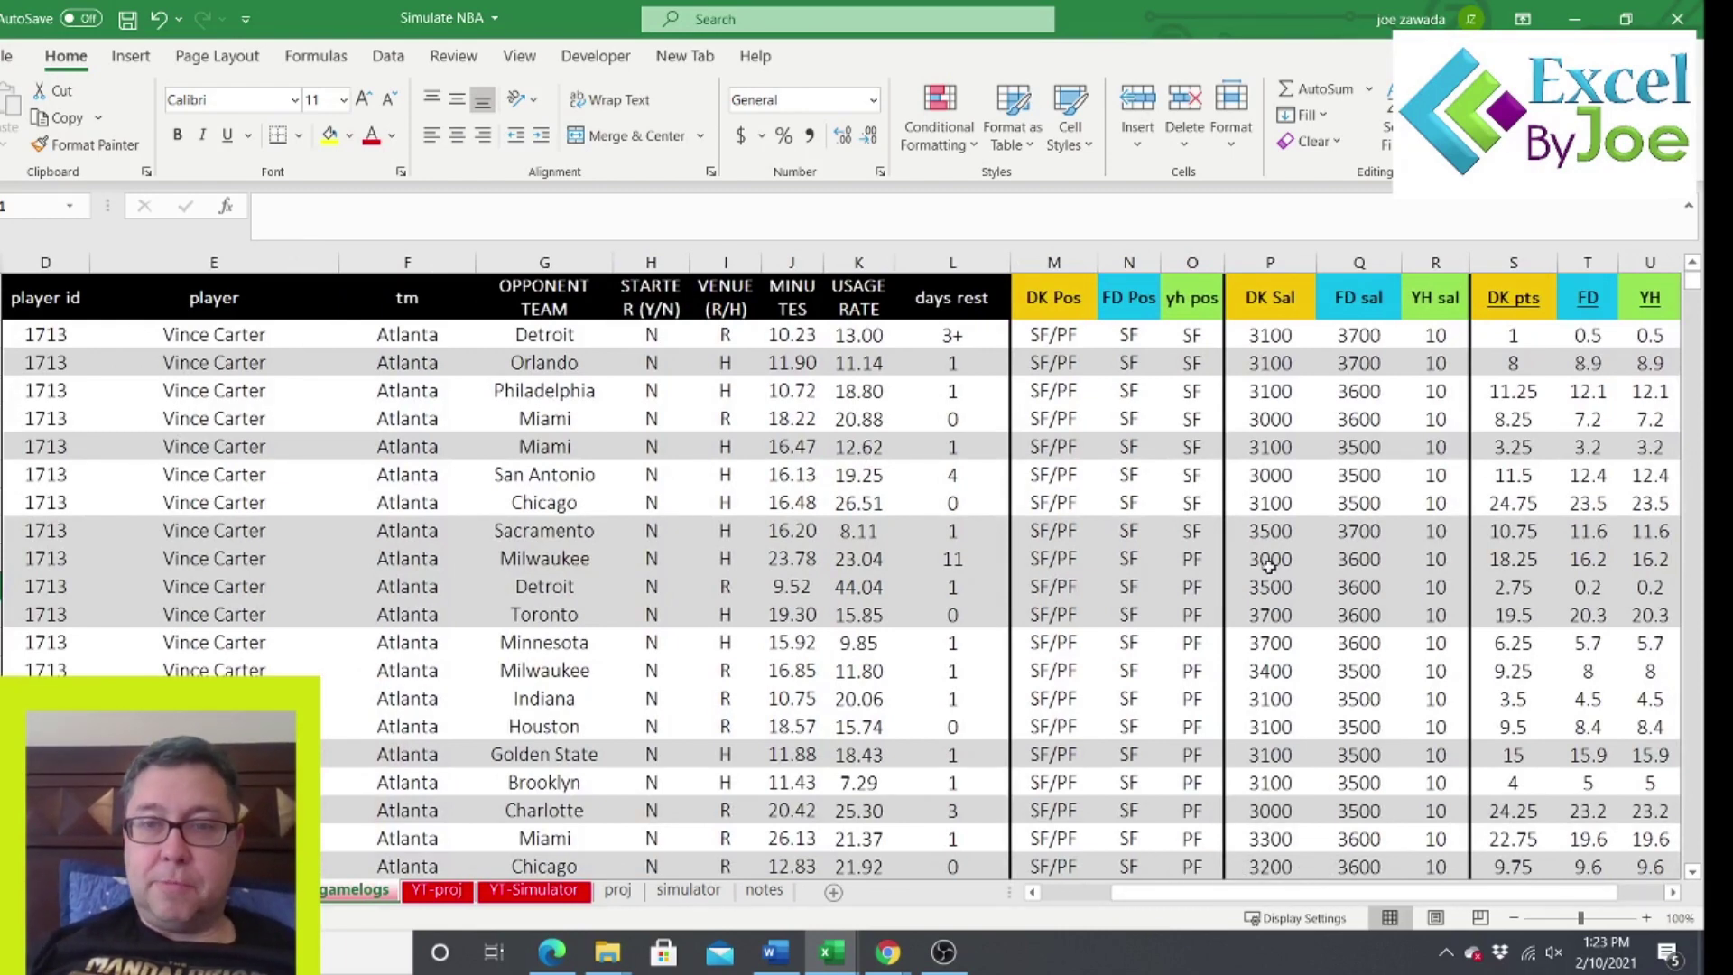
drag(1422, 892, 1473, 851)
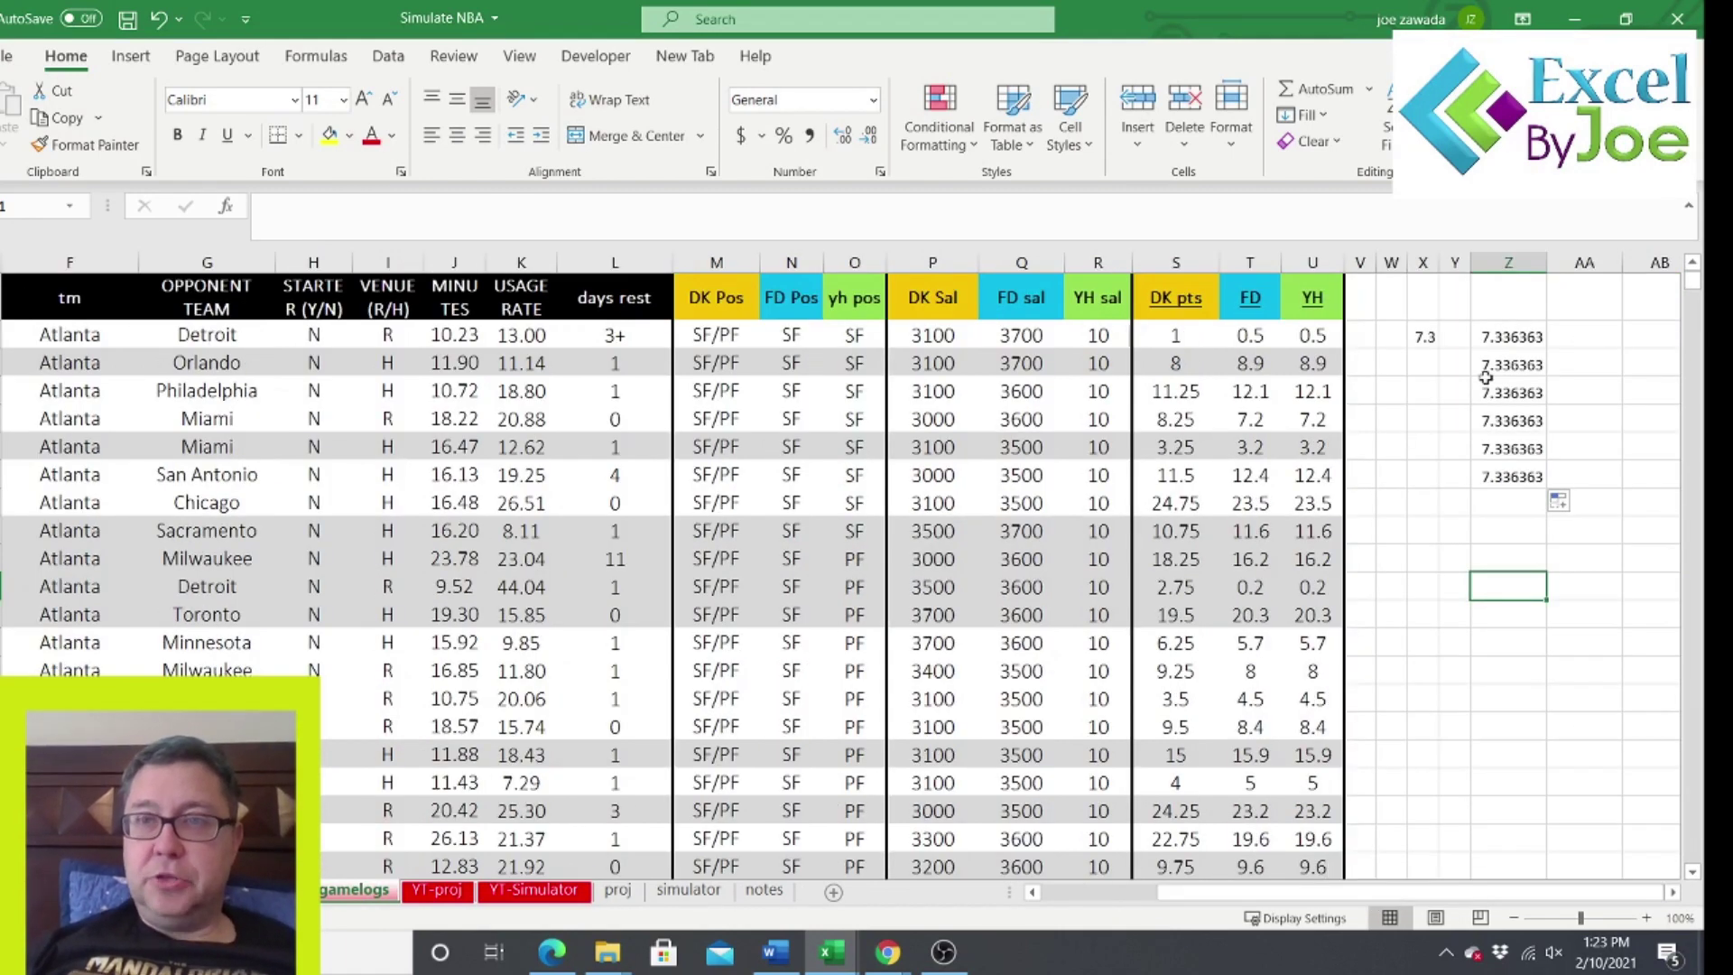
click(1509, 419)
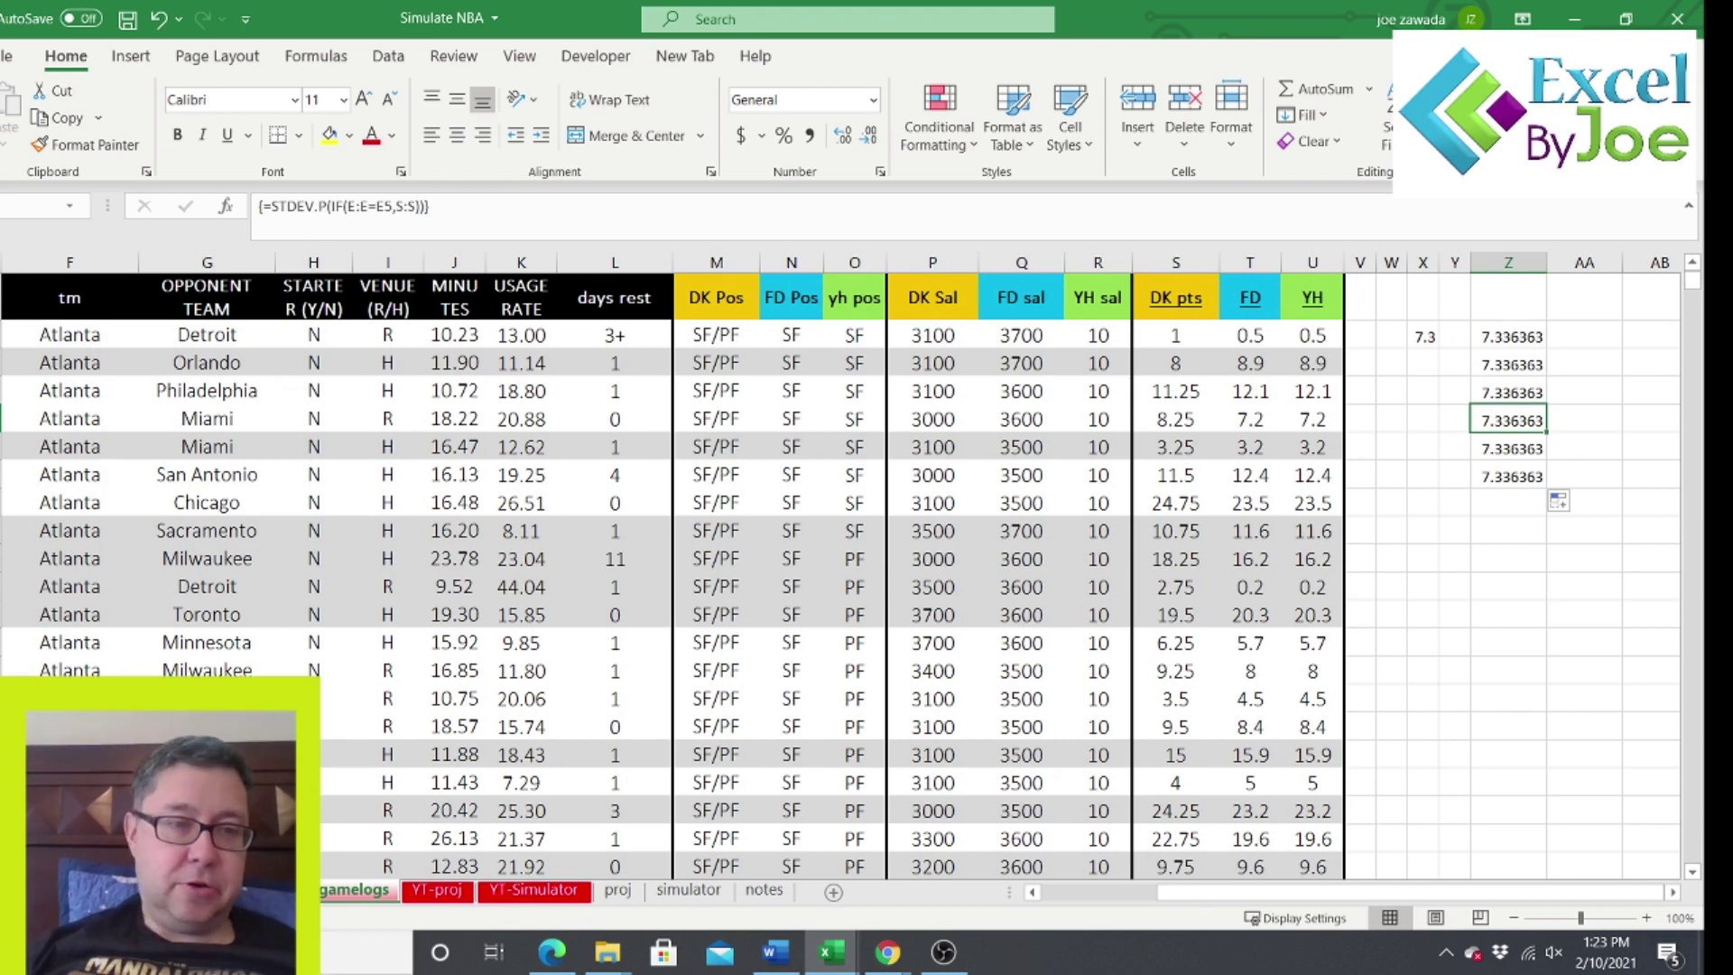
Look through the Std Dev values of several players in column B of the player standard deviation sheet.
key(ctrl+Page_Up)
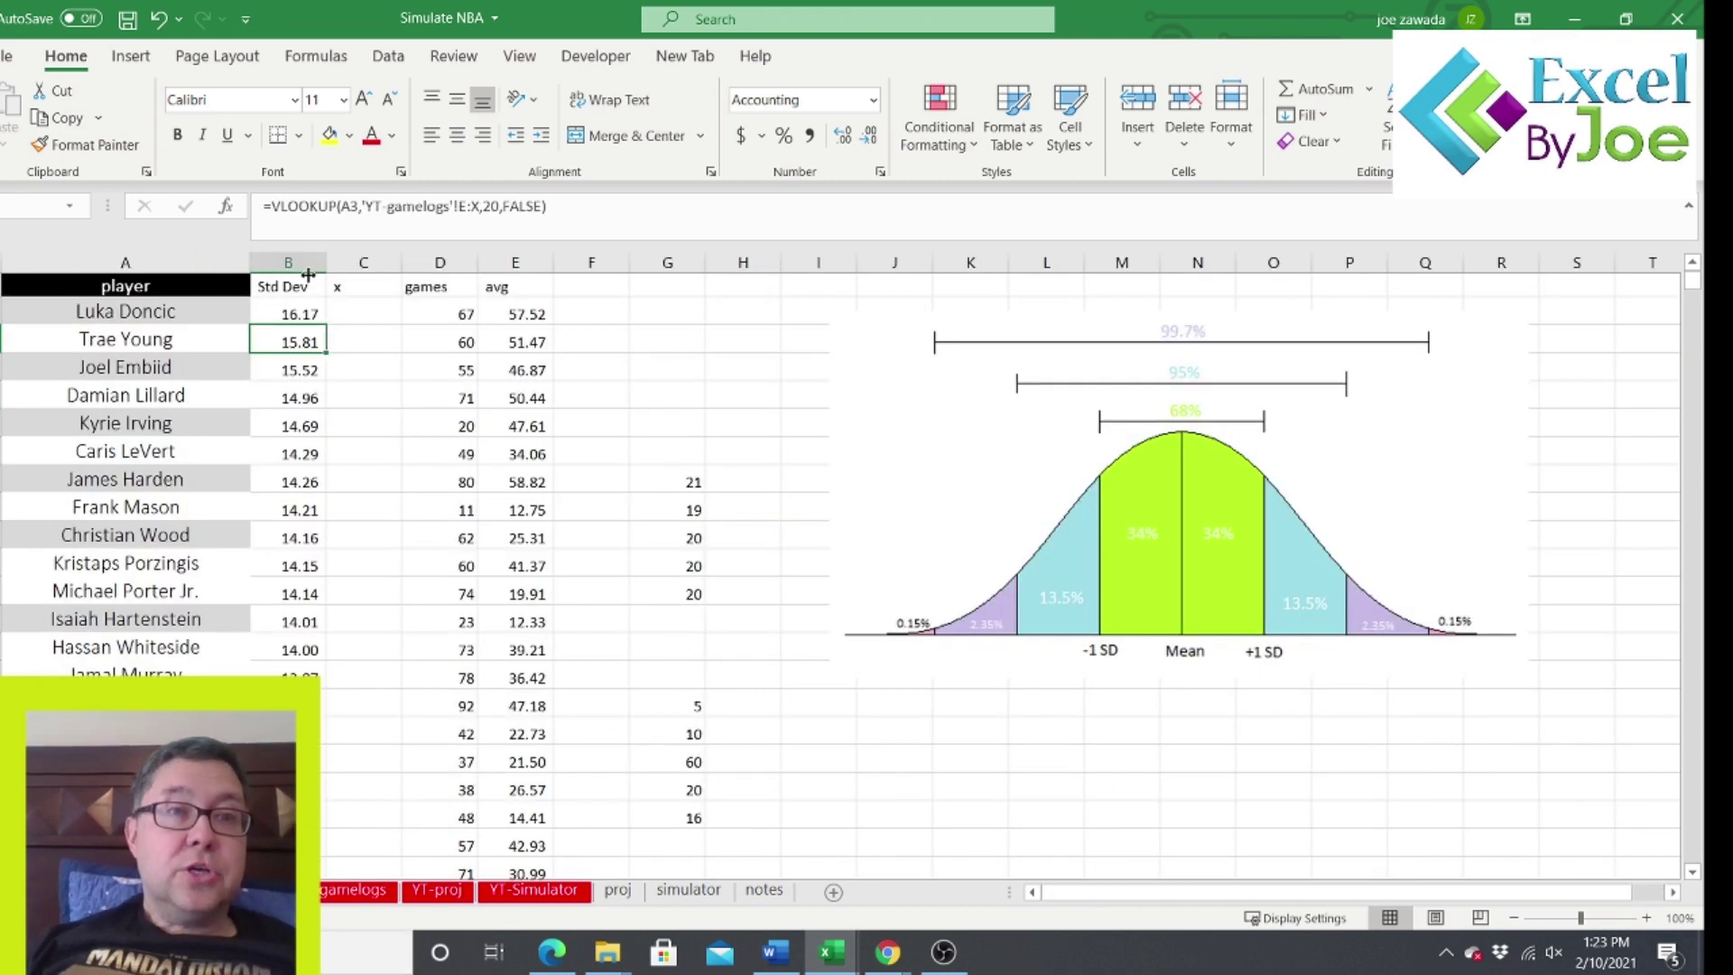
click(287, 422)
click(292, 510)
click(303, 622)
click(300, 675)
click(290, 538)
click(287, 646)
click(286, 800)
click(292, 554)
click(307, 484)
click(303, 622)
click(278, 361)
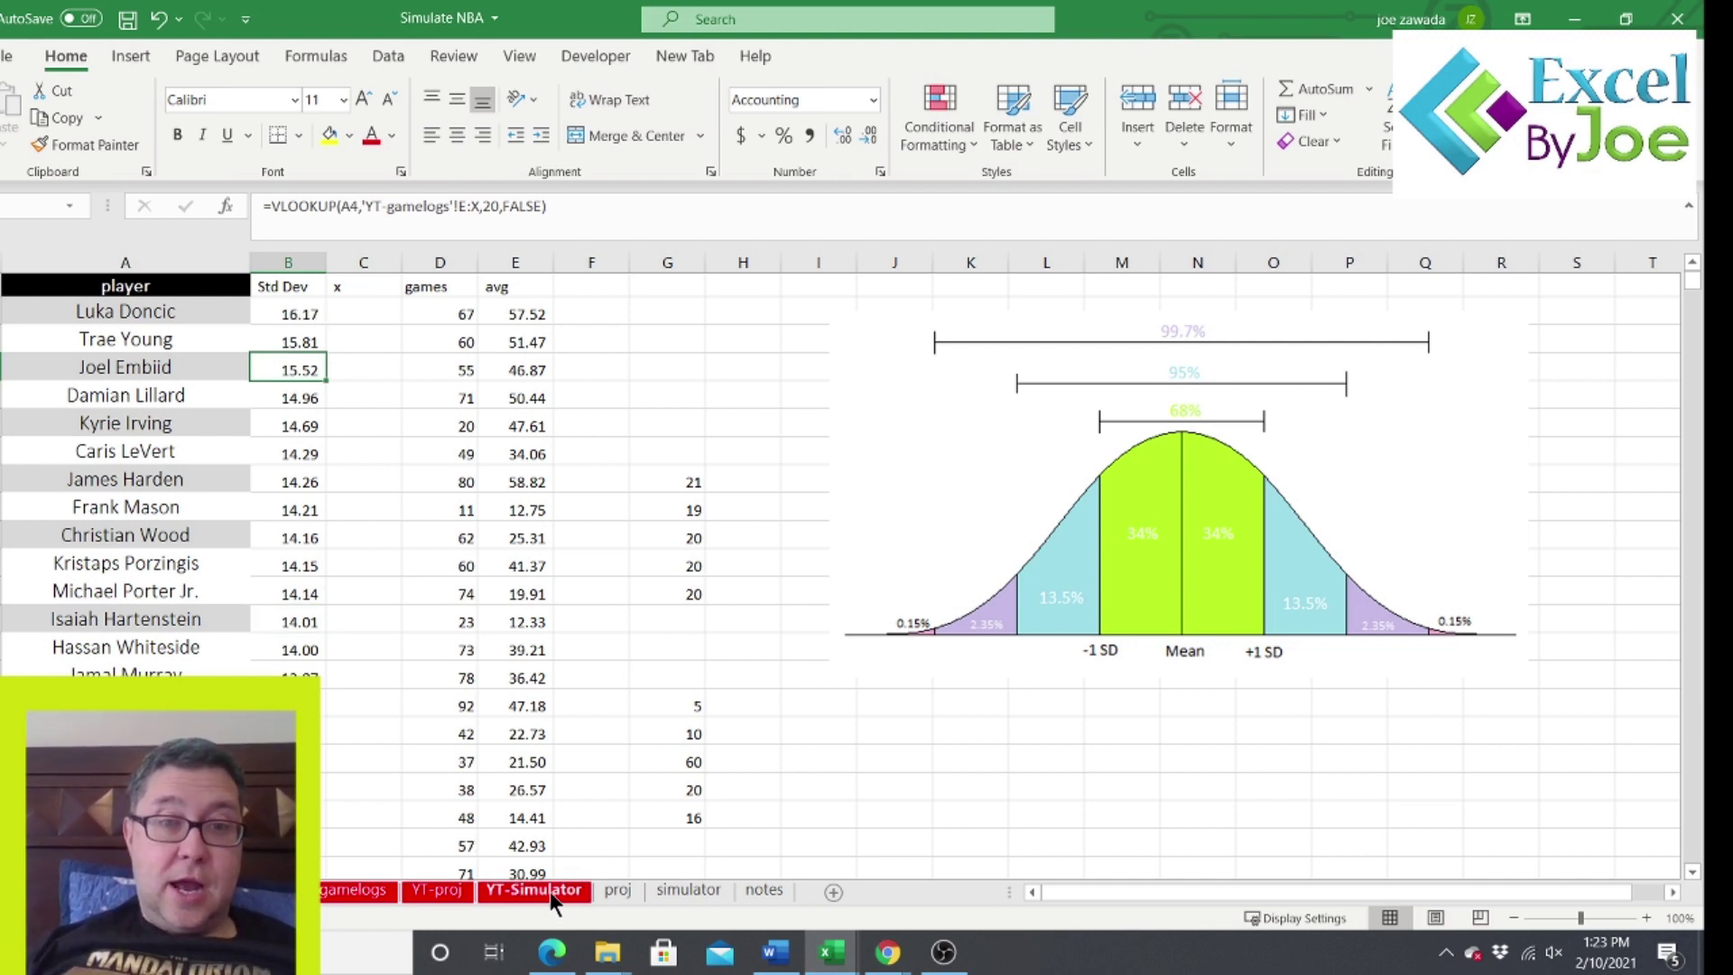
Glance at the proj sheet as a model, and select cell A1 on the empty YT-proj sheet.
click(618, 891)
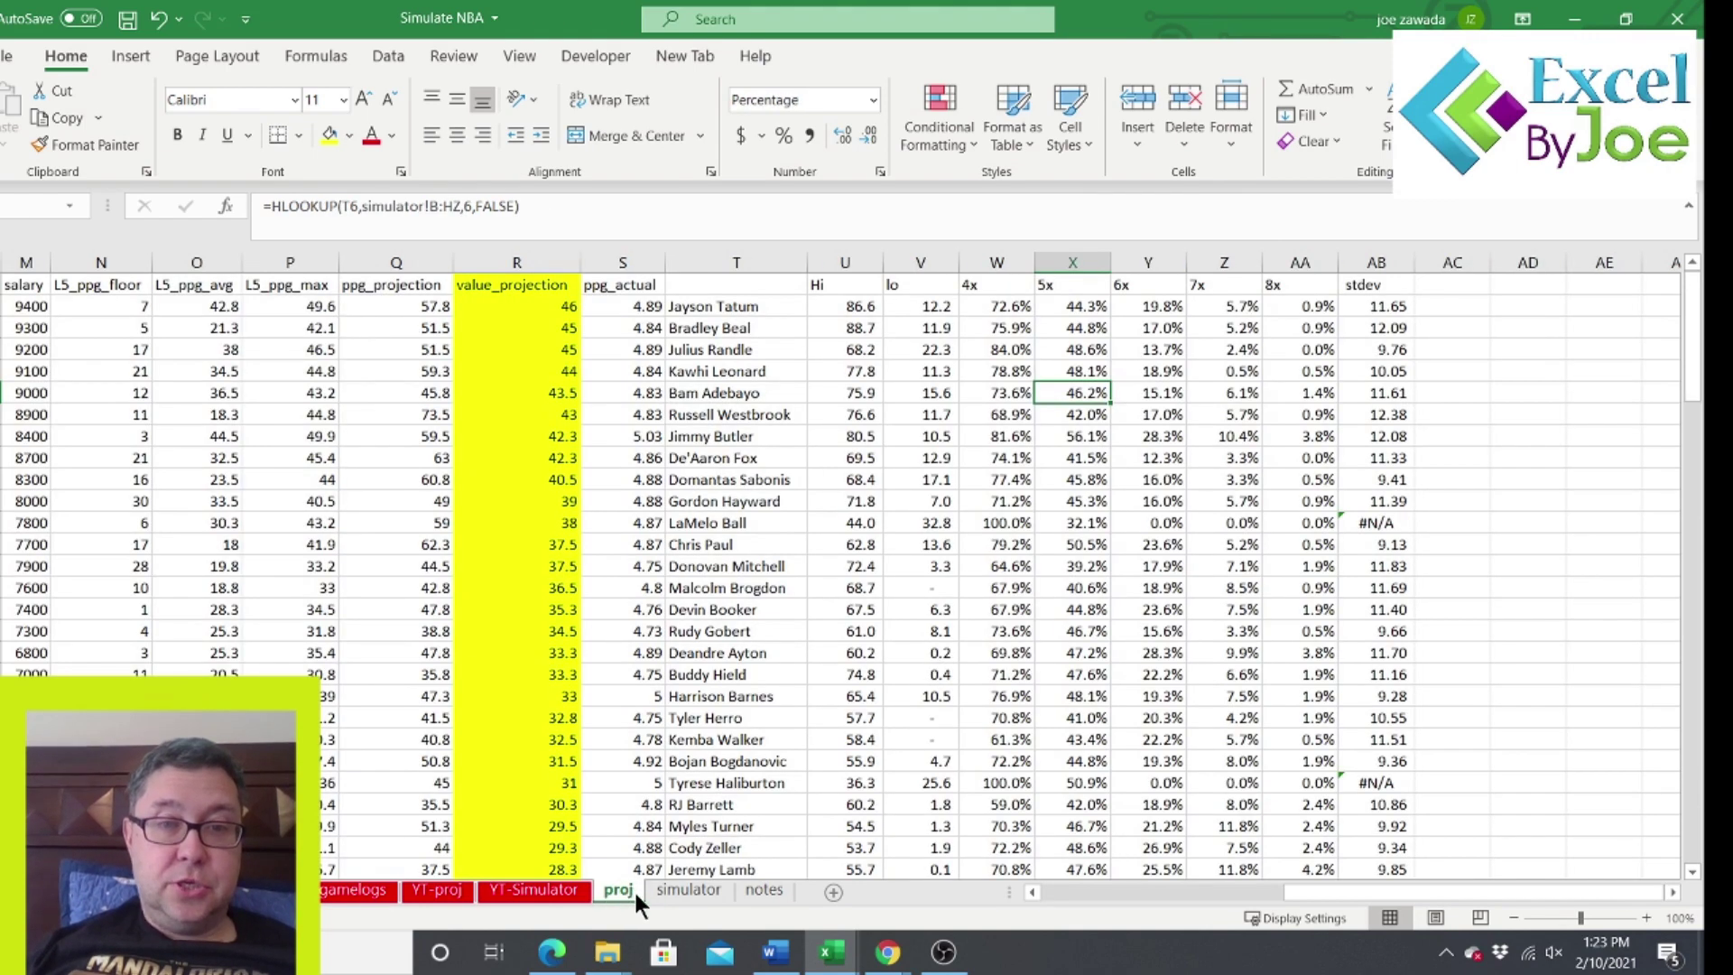
key(ctrl+Page_Up)
key(ctrl+Page_Up)
click(41, 283)
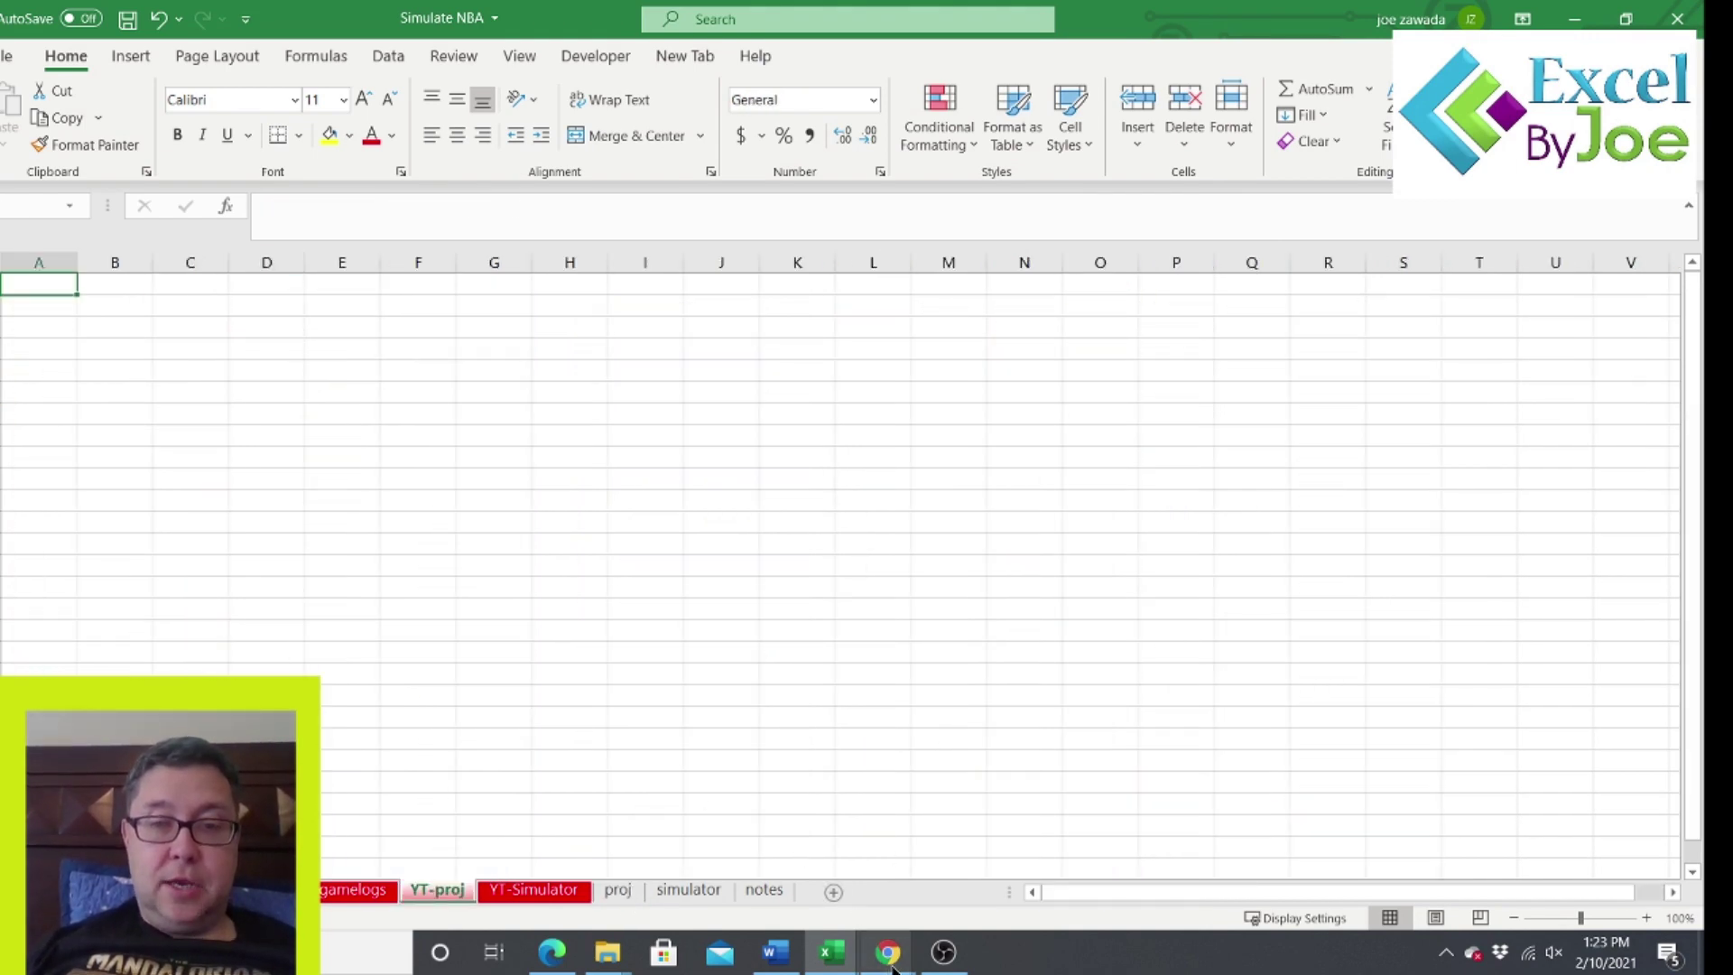
Switch to the Daily Fantasy Fuel page in Chrome and download the DraftKings NBA projections as CSV.
mouse_move(887, 953)
click(1015, 782)
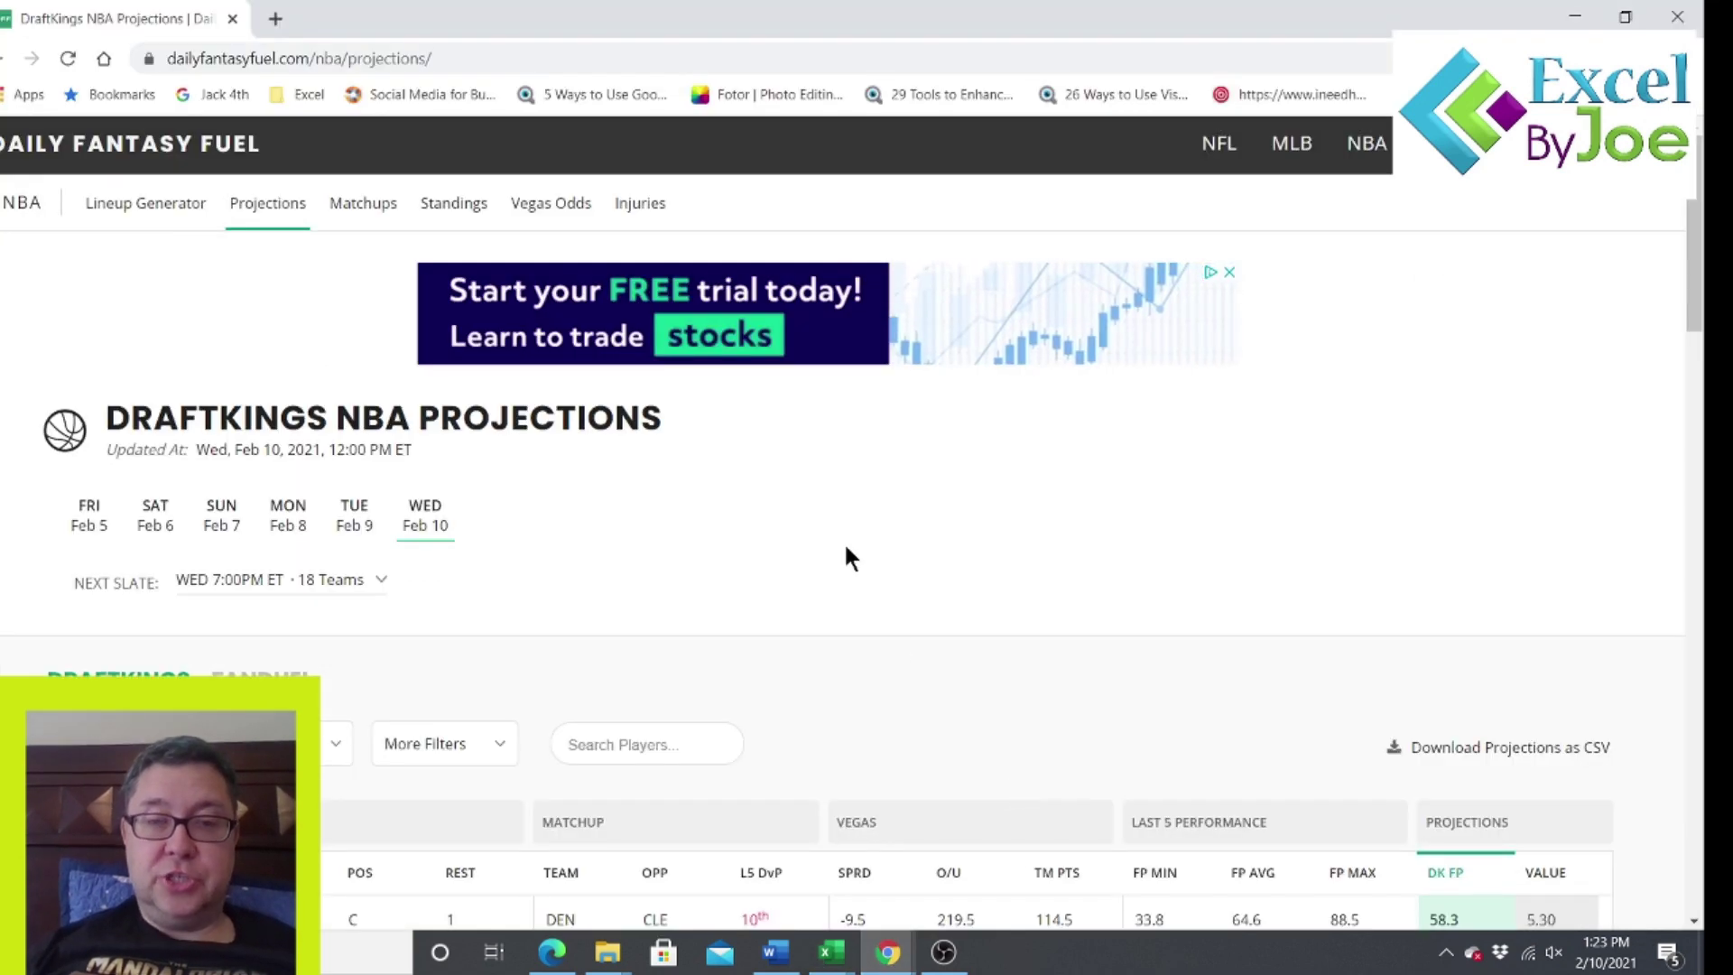
drag(1681, 206, 1693, 316)
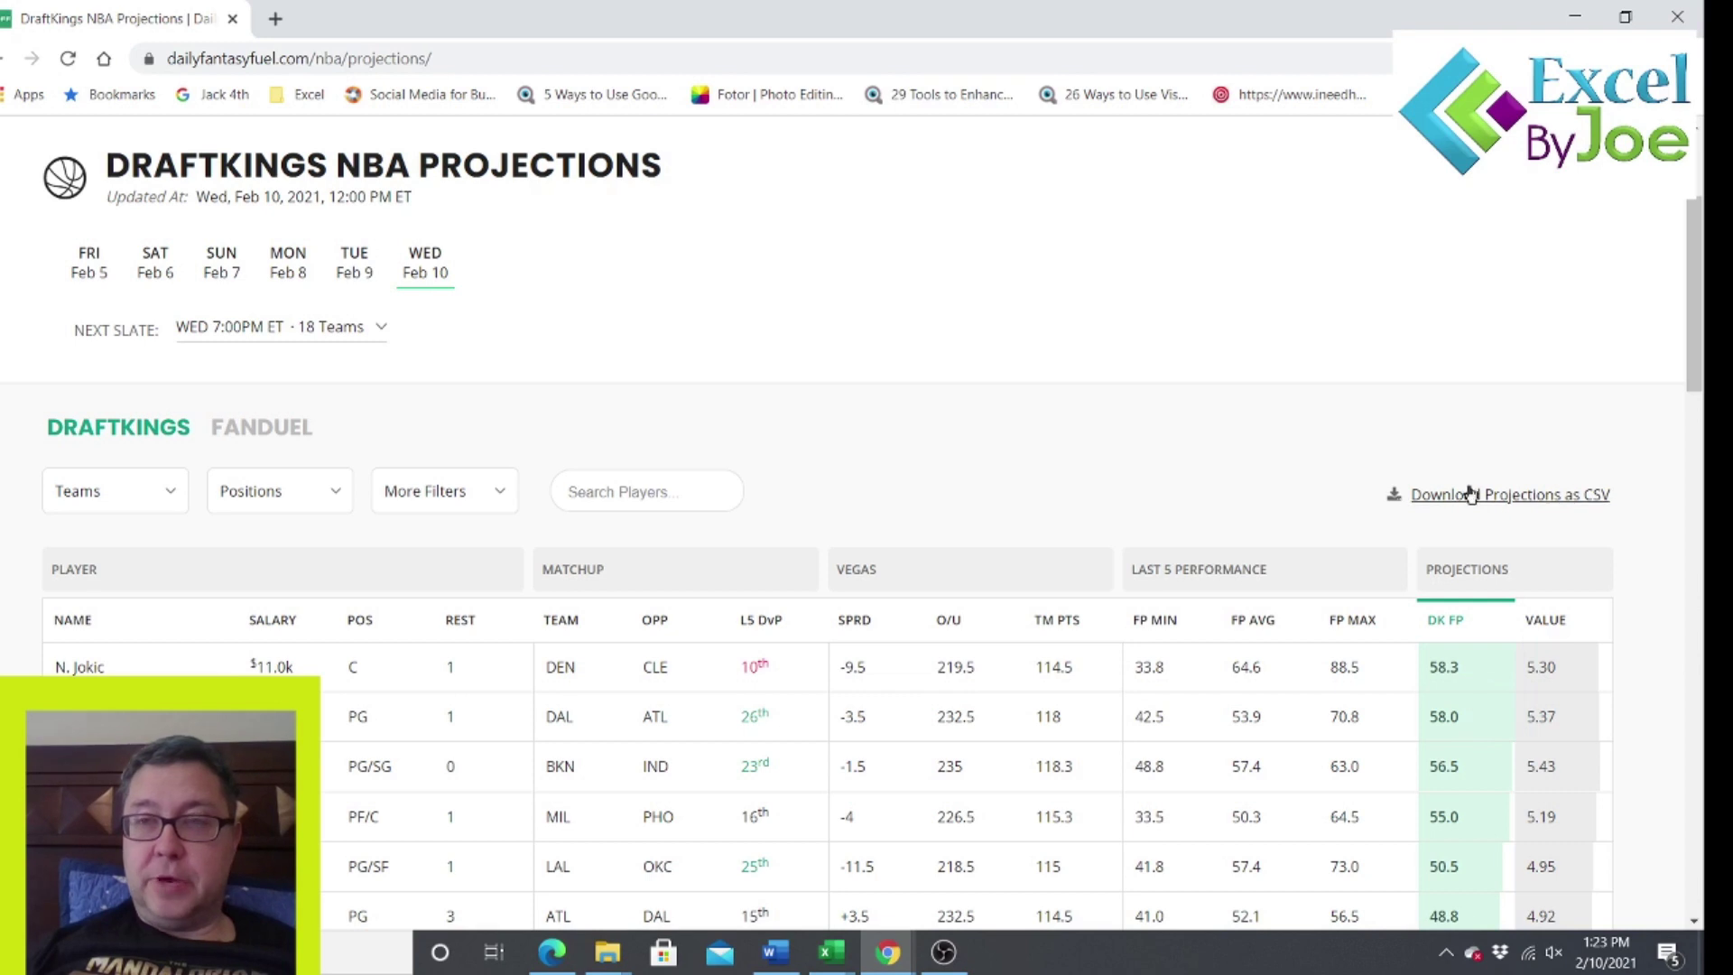
click(1523, 499)
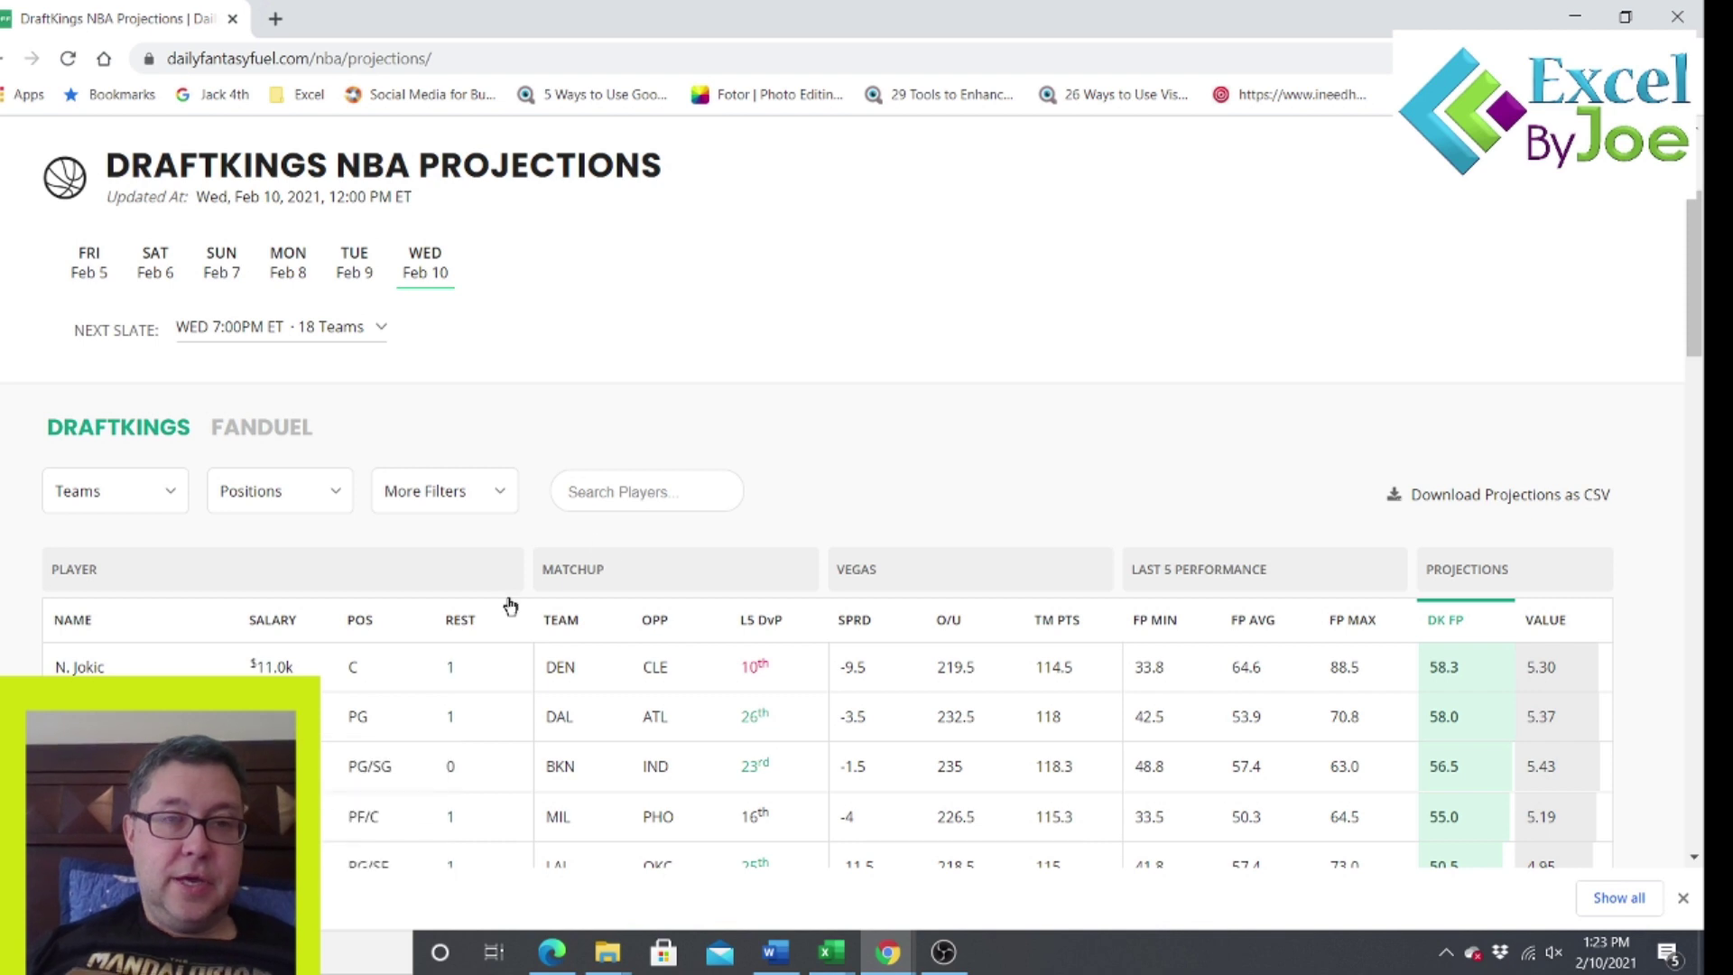
Copy all data columns from the DFF_NBA_cheatsheet_2021-02-10 workbook in Excel into the empty YT-proj sheet, starting at A1.
key(alt+Tab)
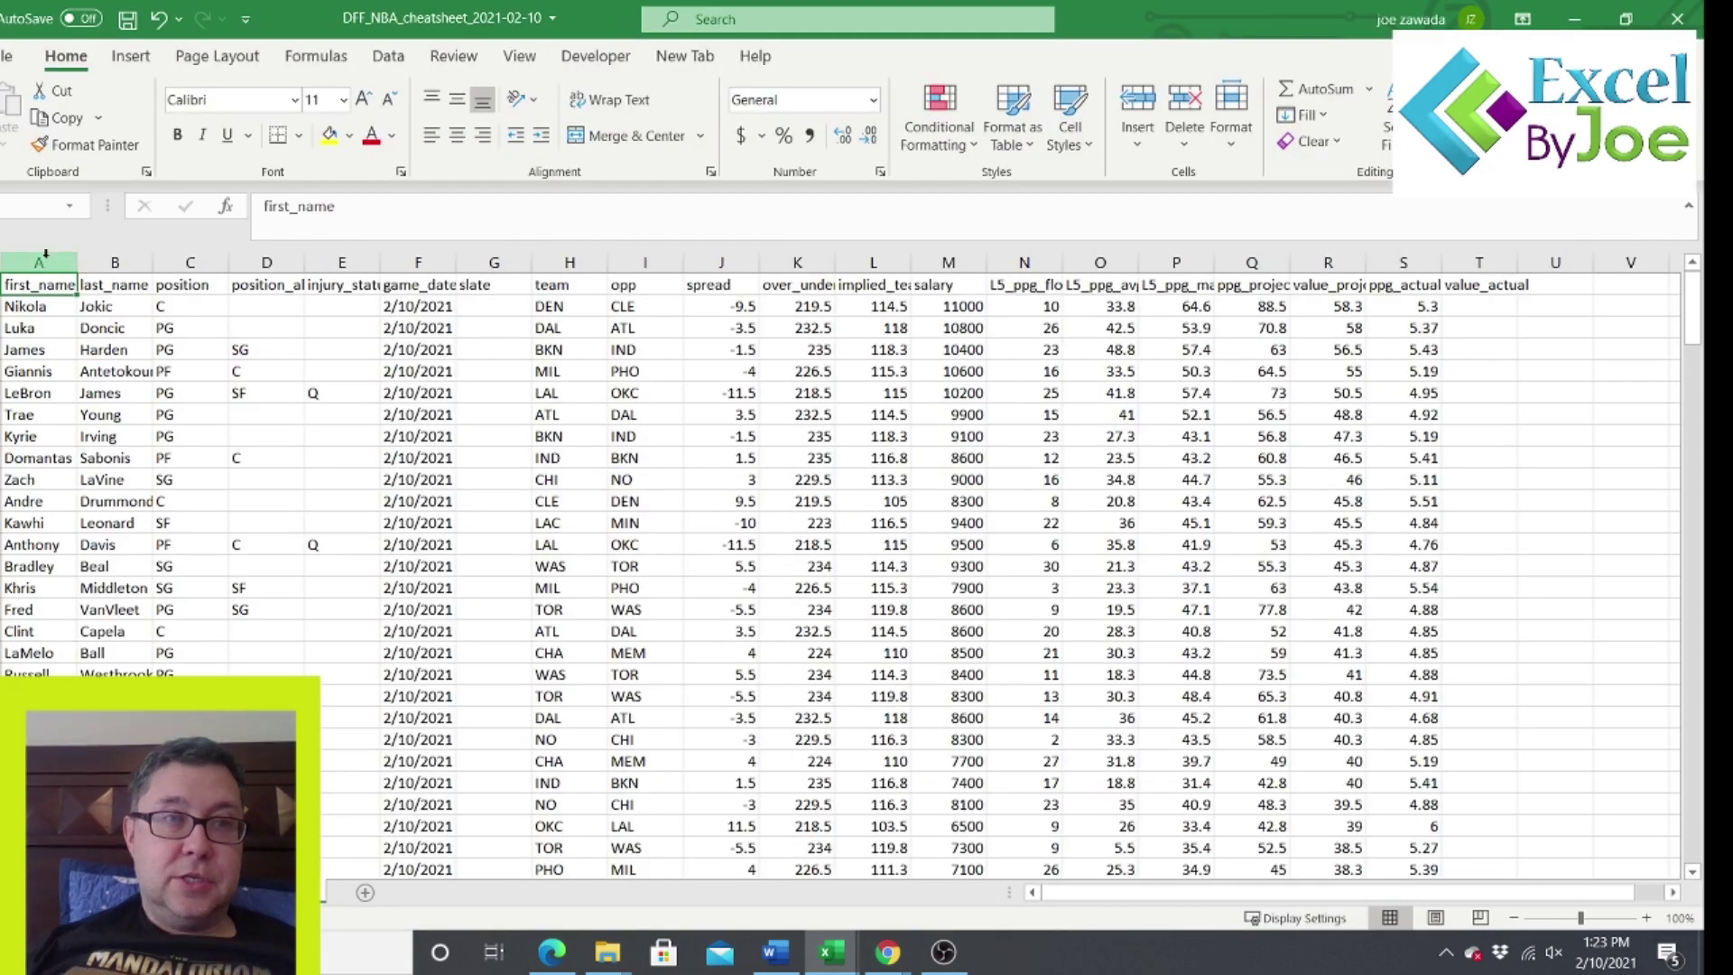
drag(39, 262, 1409, 302)
key(ctrl+c)
key(ctrl+Tab)
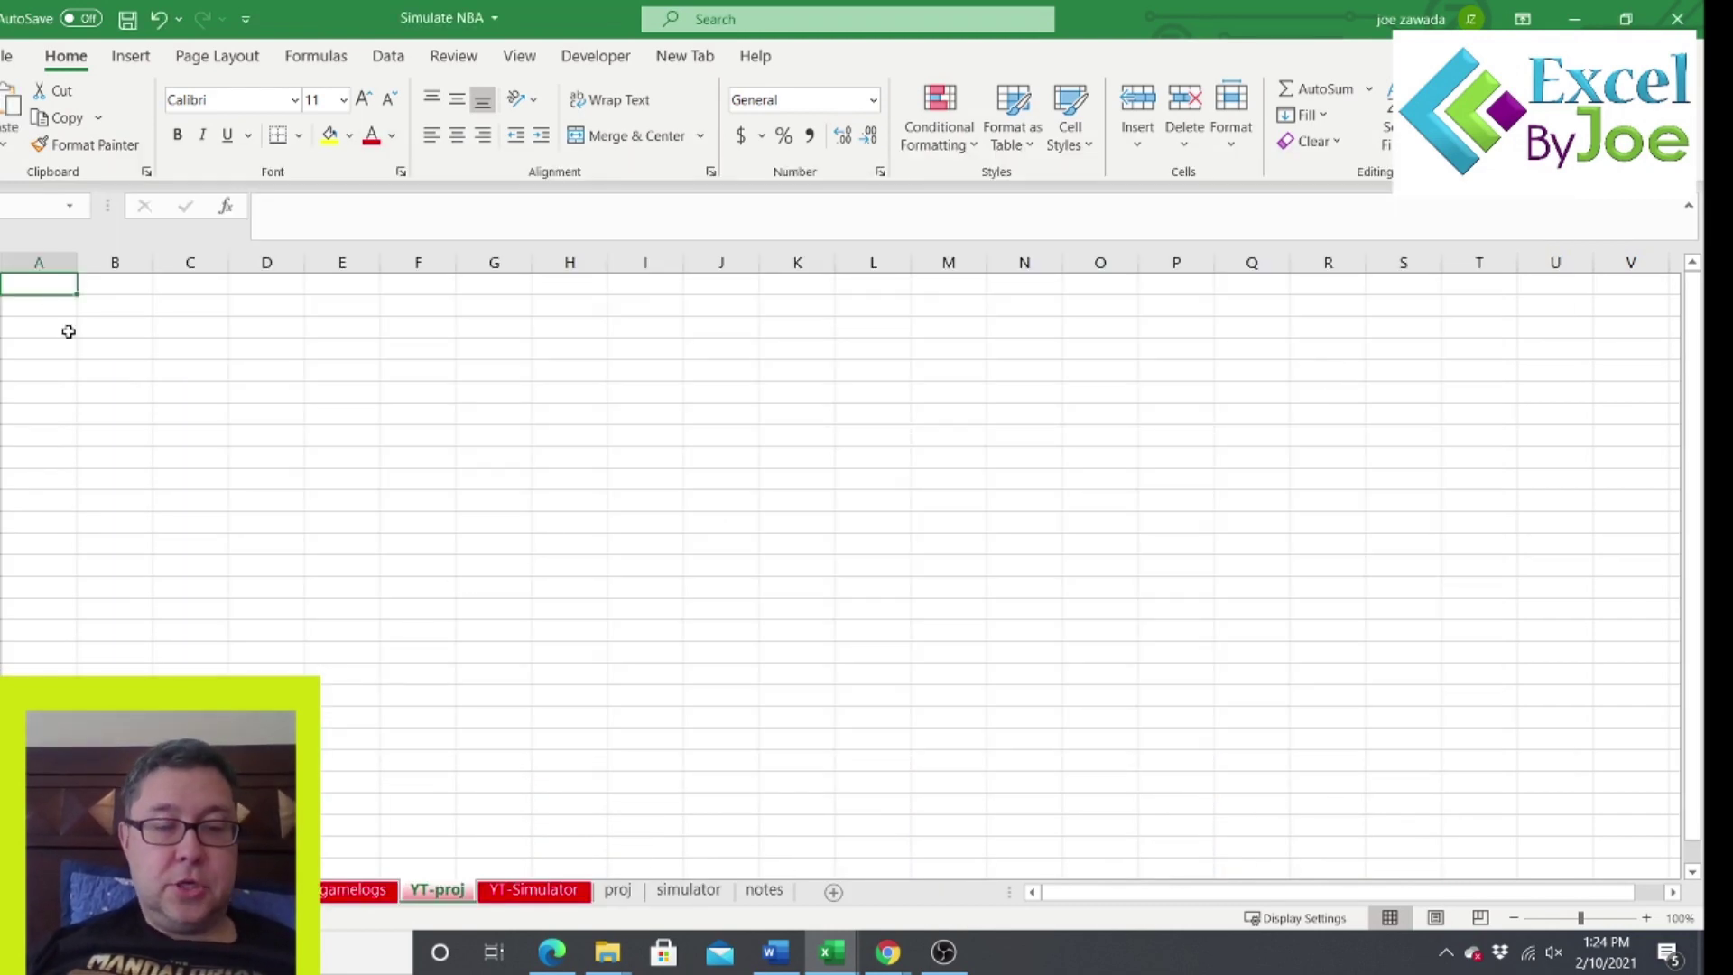
key(ctrl+v)
click(271, 388)
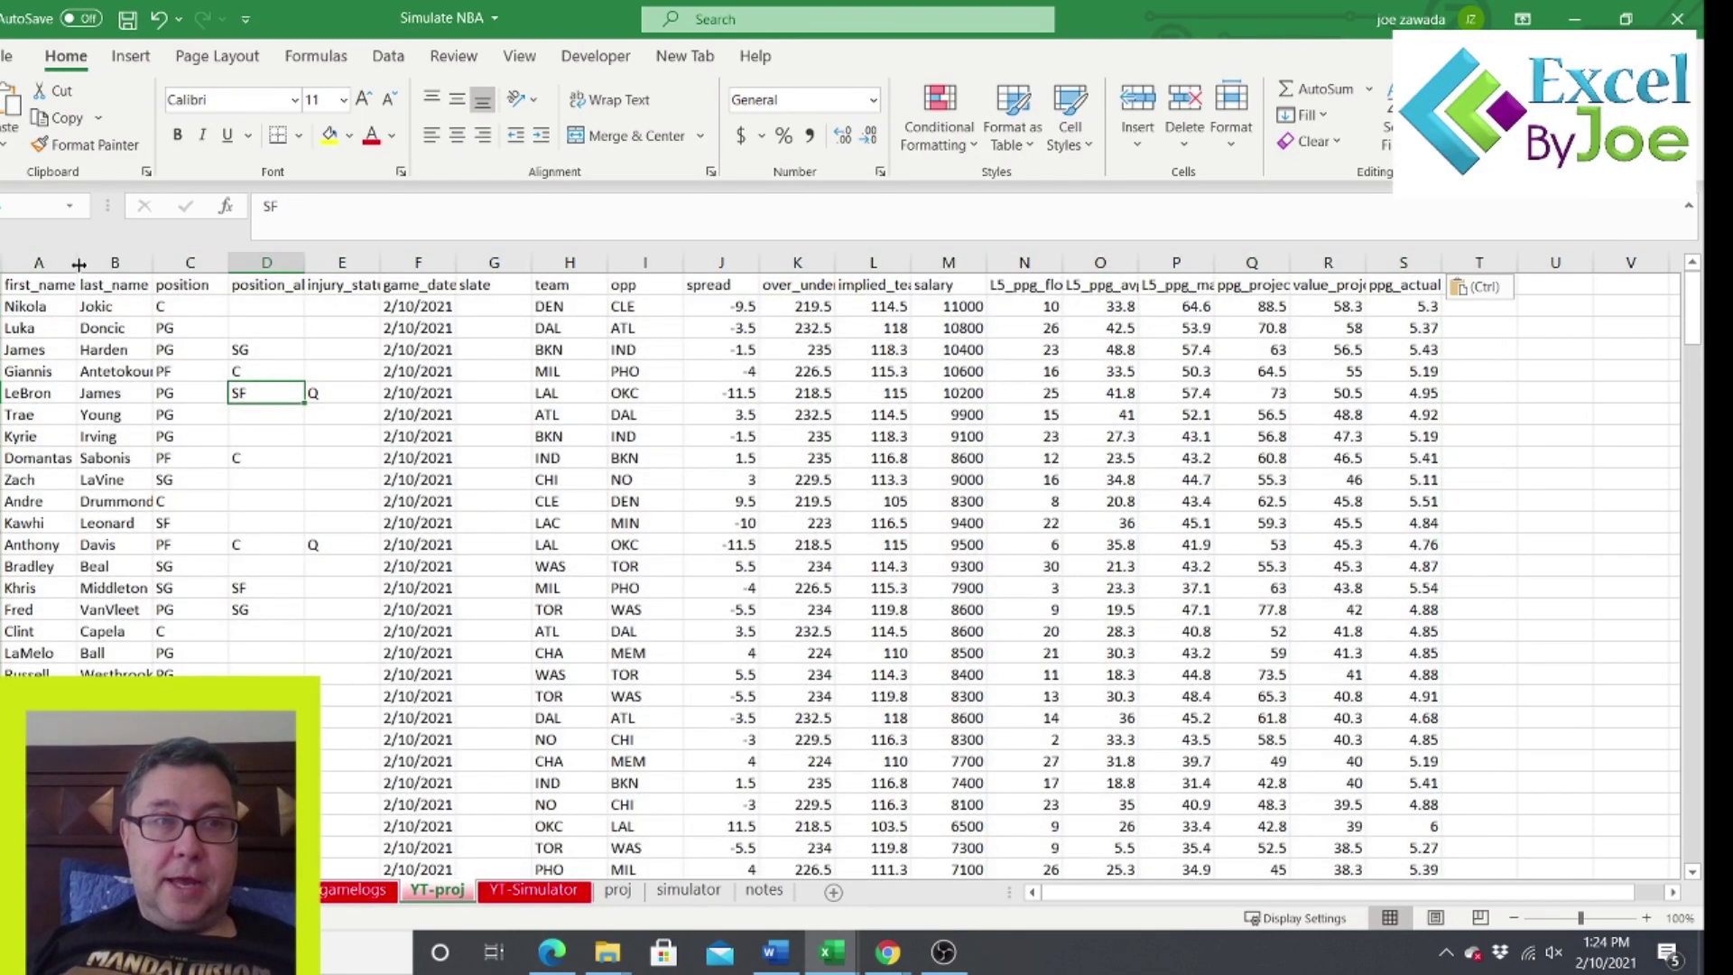
Autofit the widths of columns A through S on the YT-proj sheet.
drag(51, 261, 1404, 271)
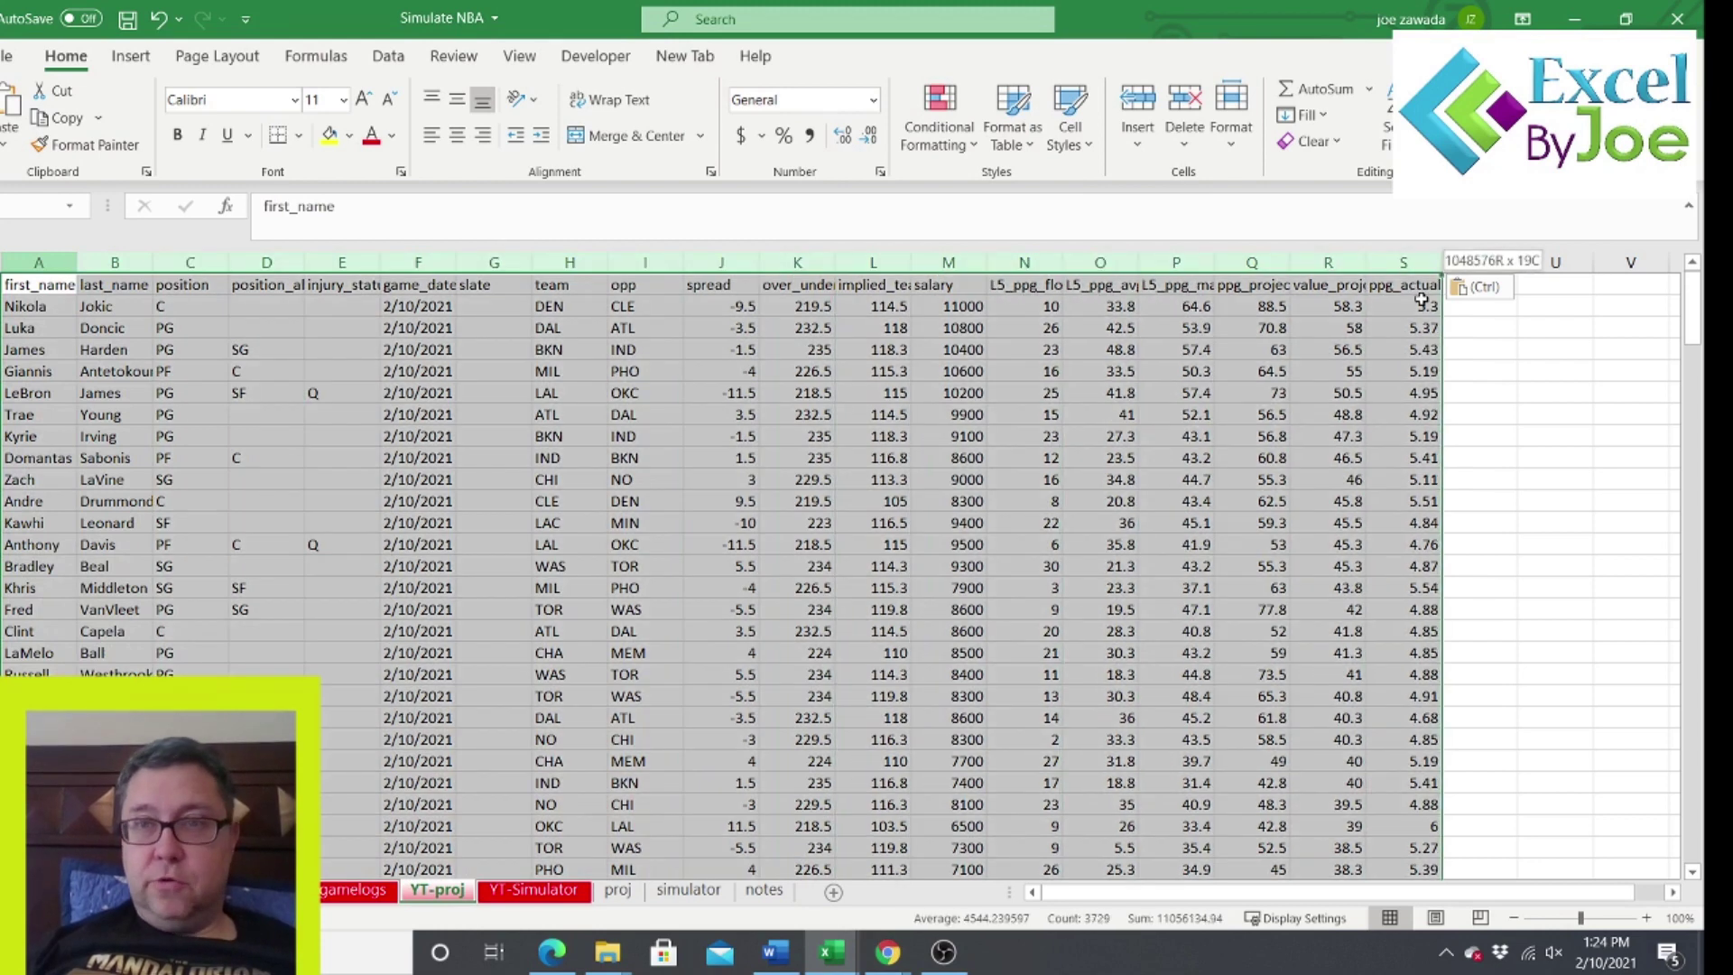
double_click(1366, 262)
click(1228, 390)
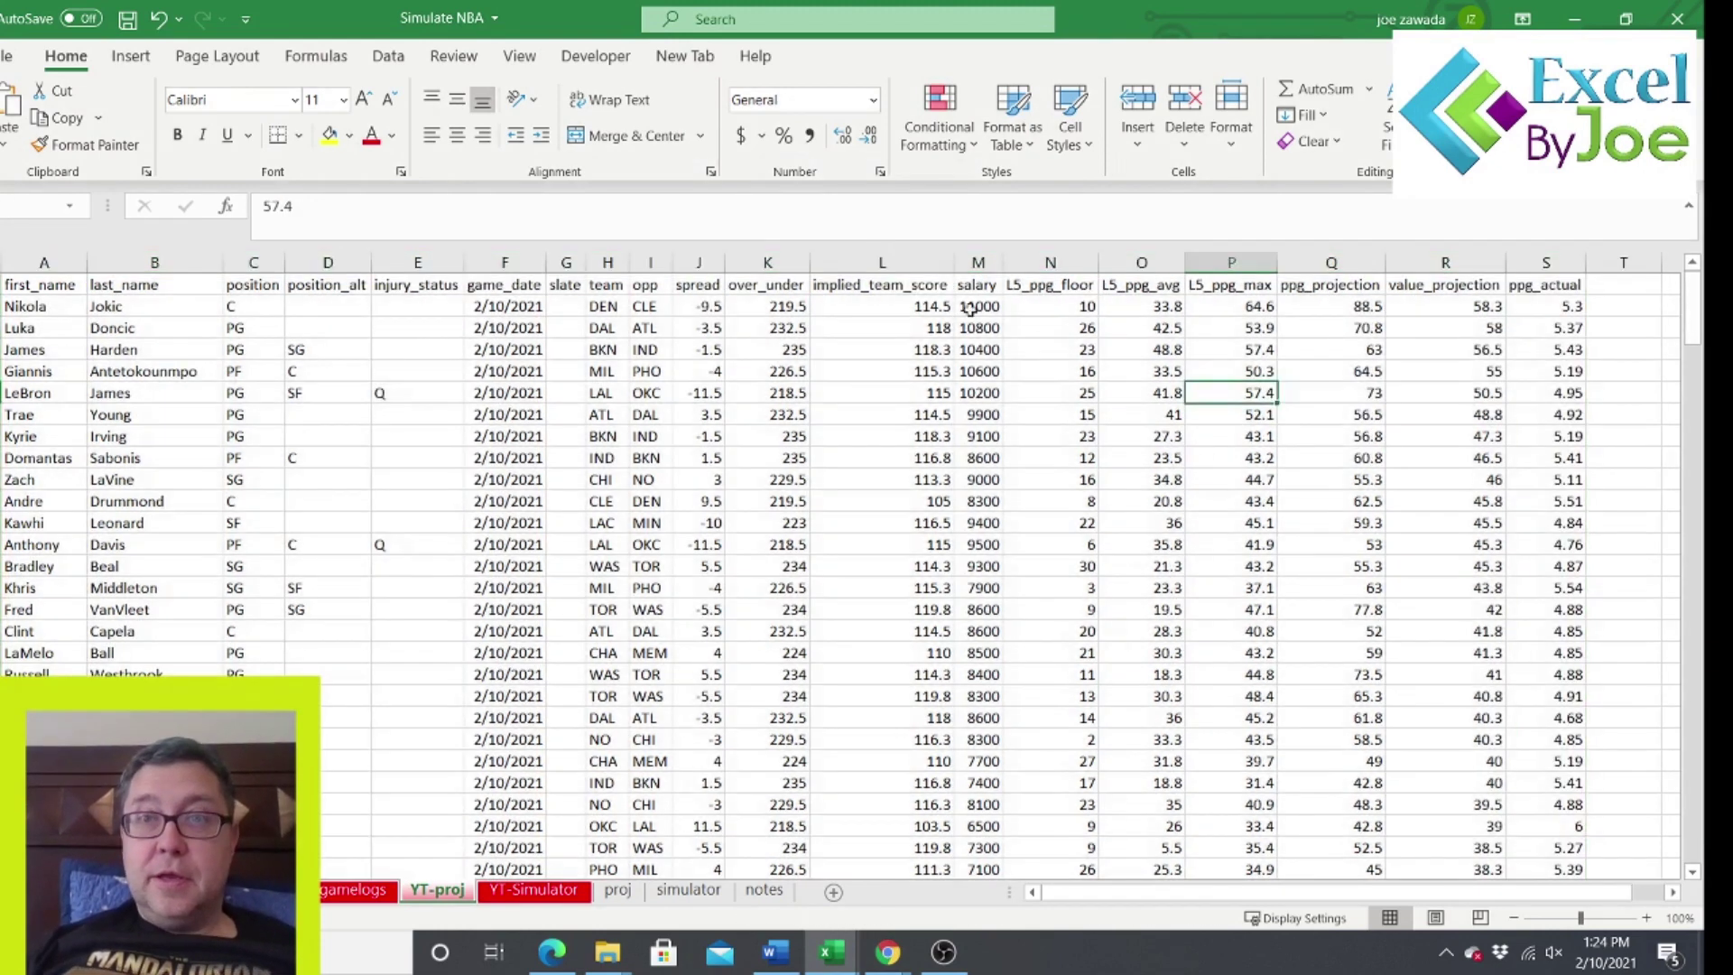
Highlight the whole value_projection column R with a yellow fill.
click(1424, 310)
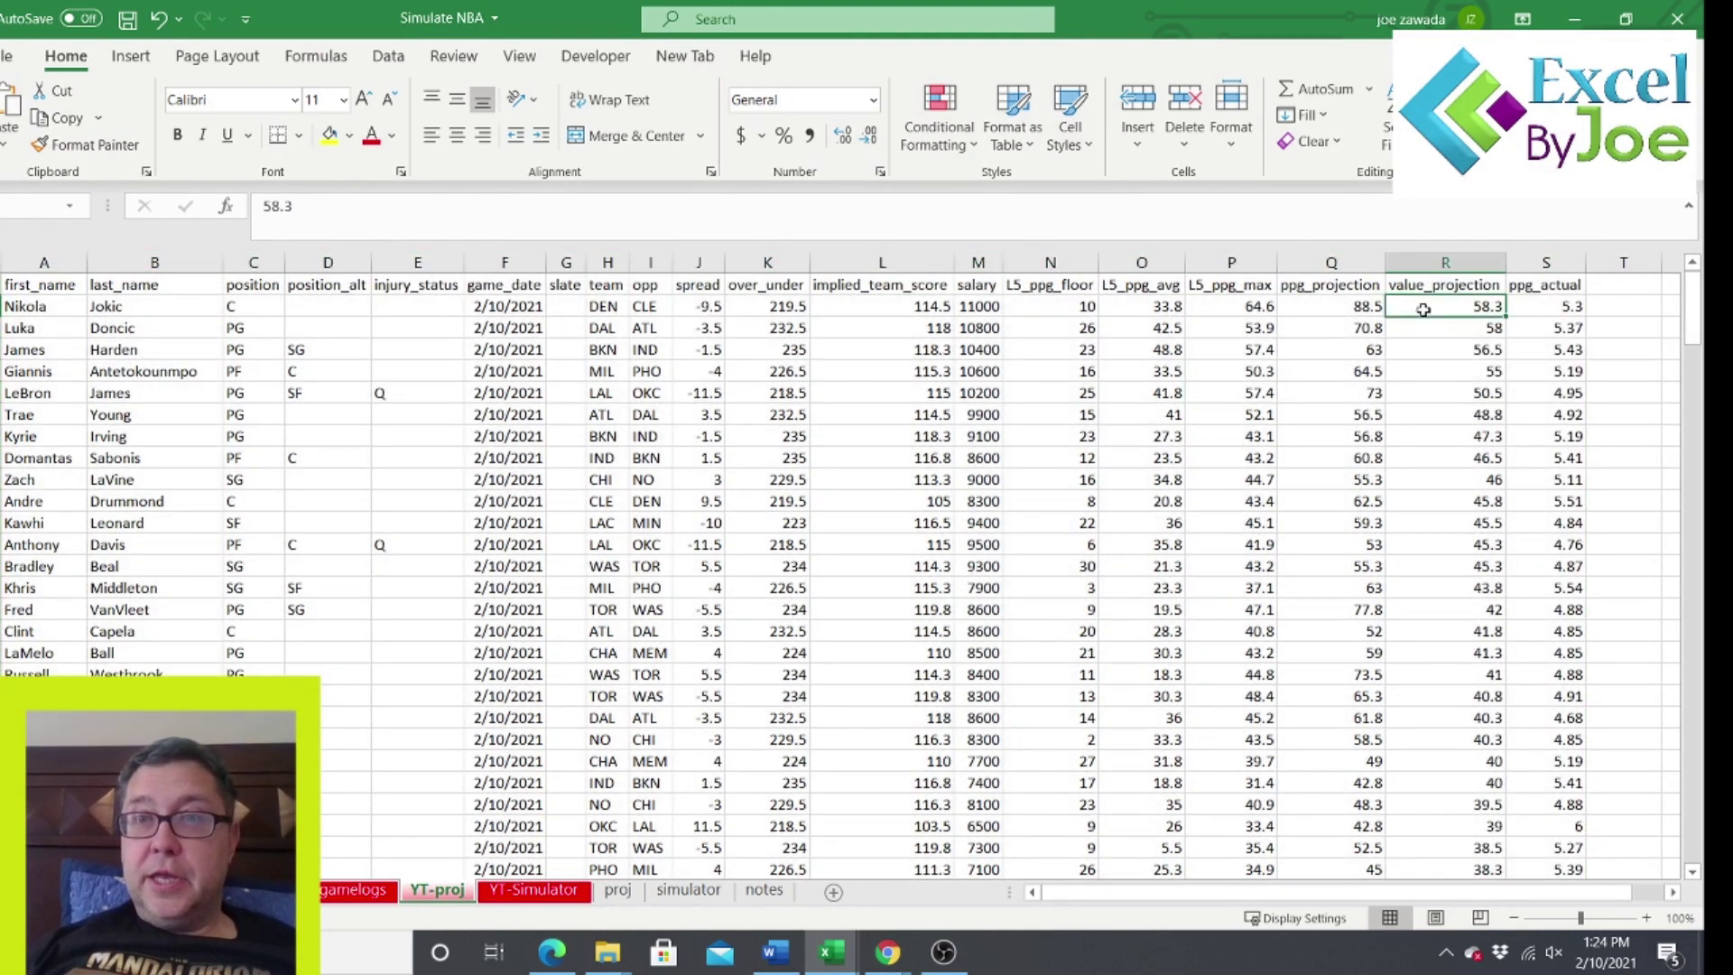
click(1429, 263)
click(329, 134)
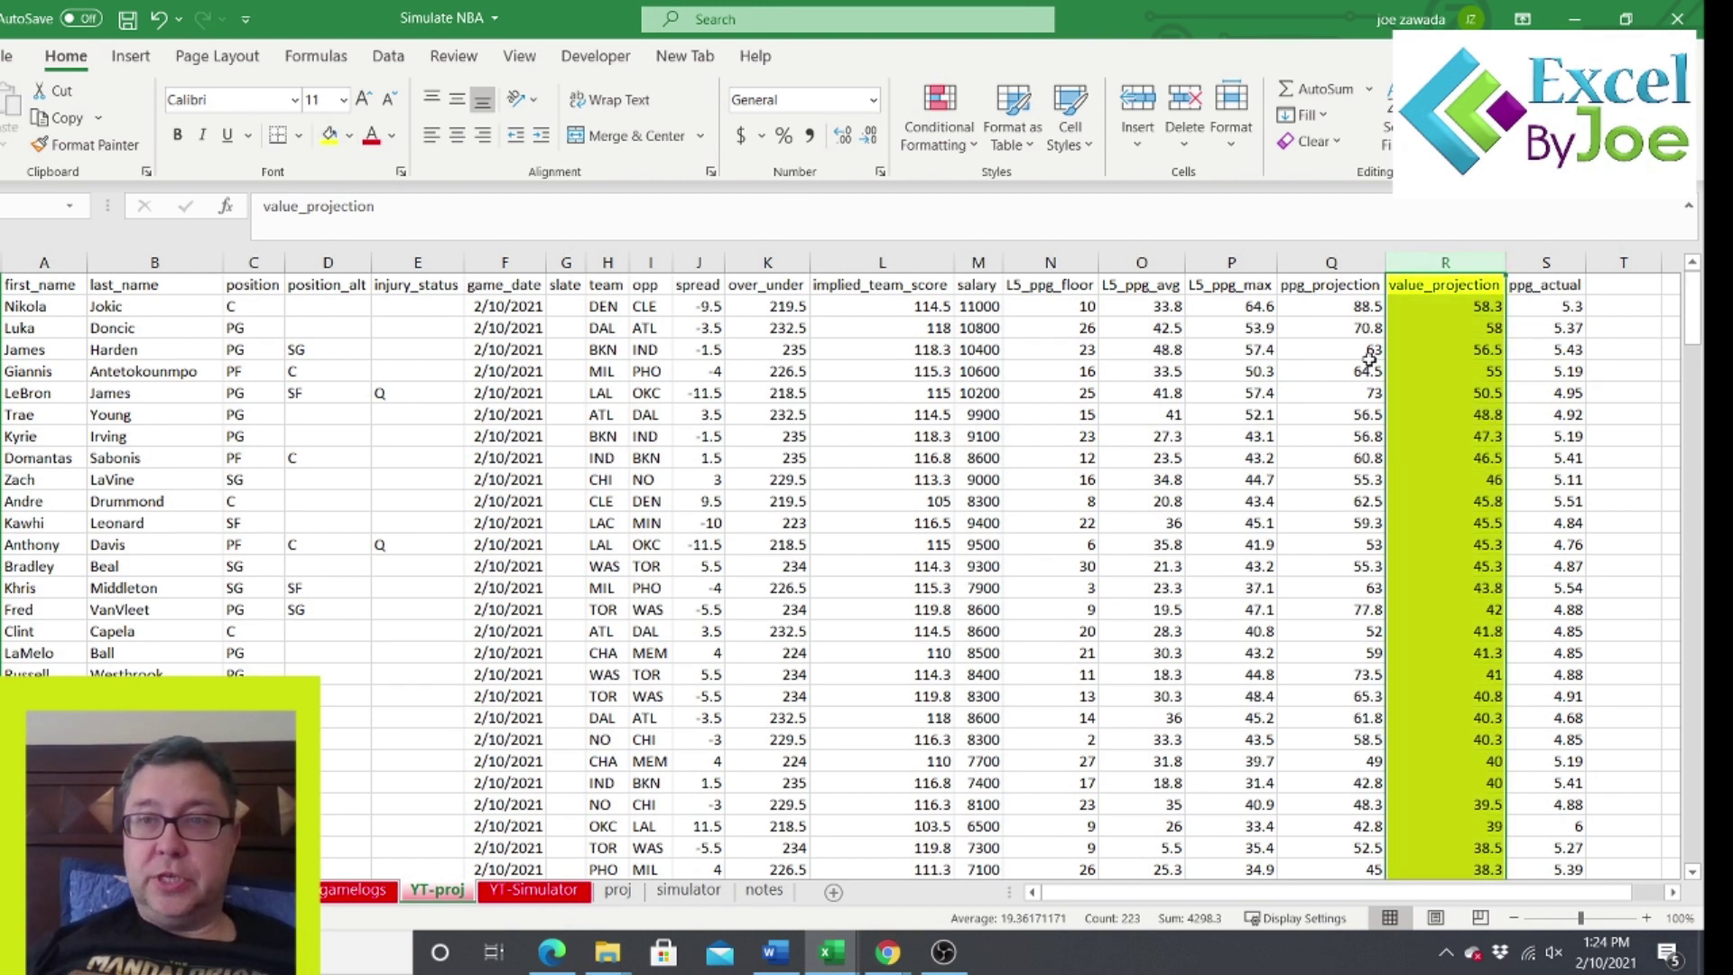
Examine the highlighted value_projection figures and the separate first_name and last_name cells of the top rows.
click(1430, 372)
click(1436, 476)
click(1443, 326)
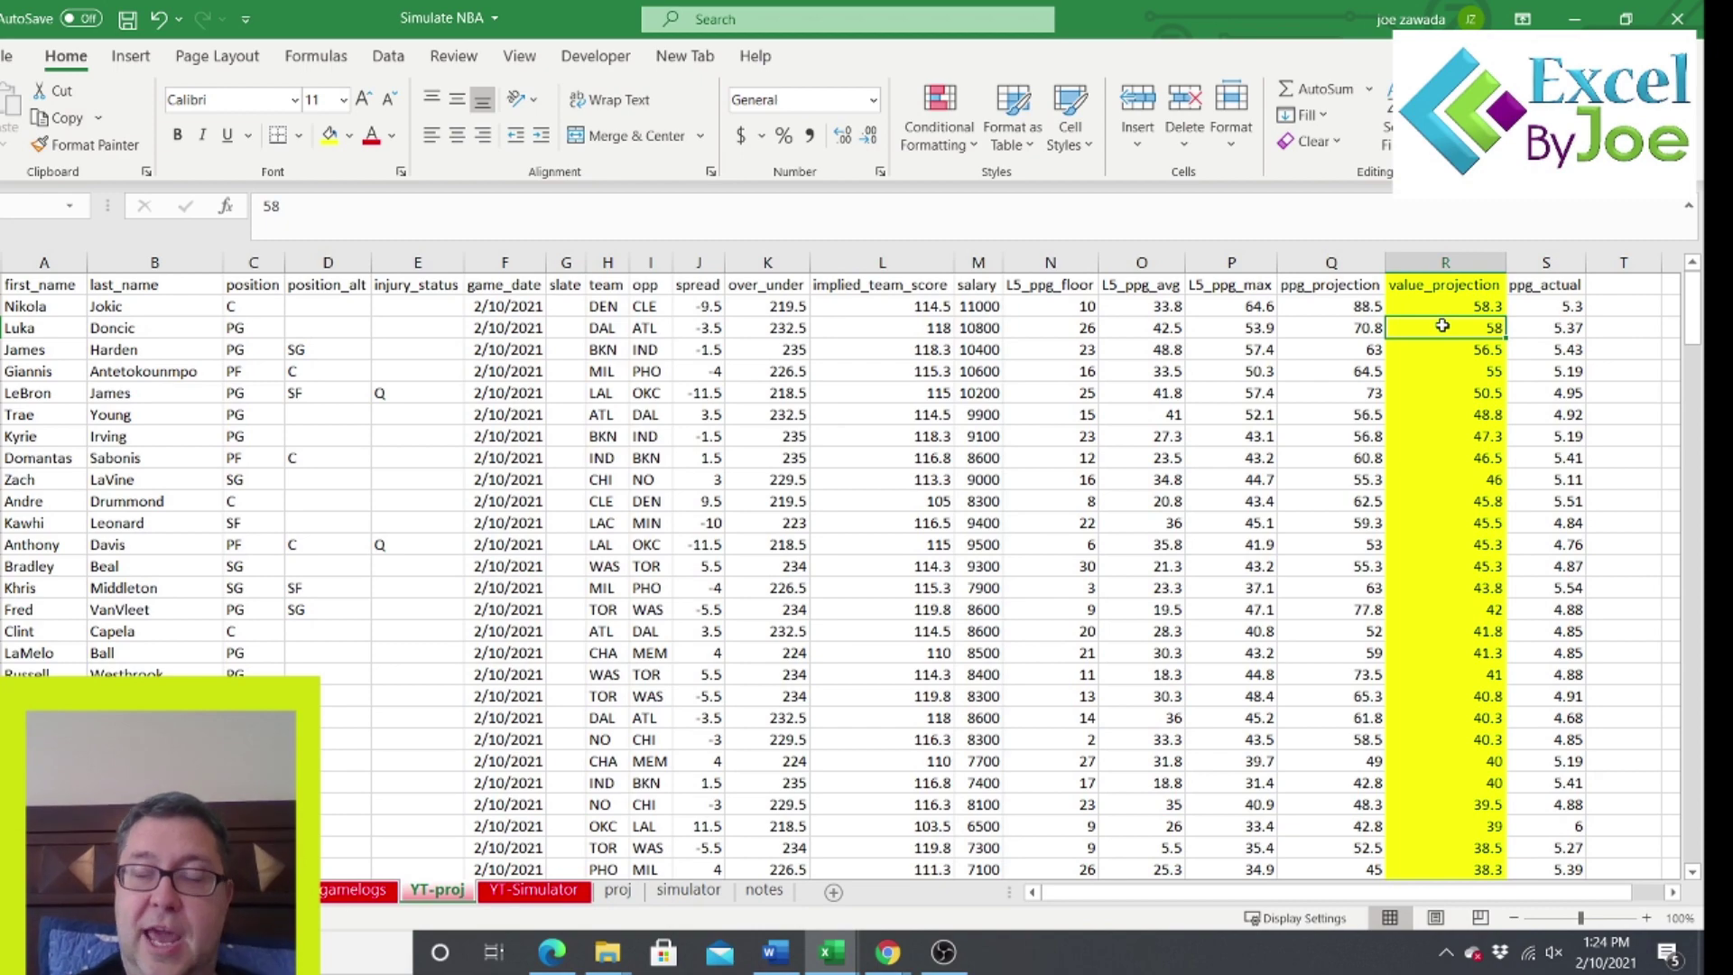
click(1672, 890)
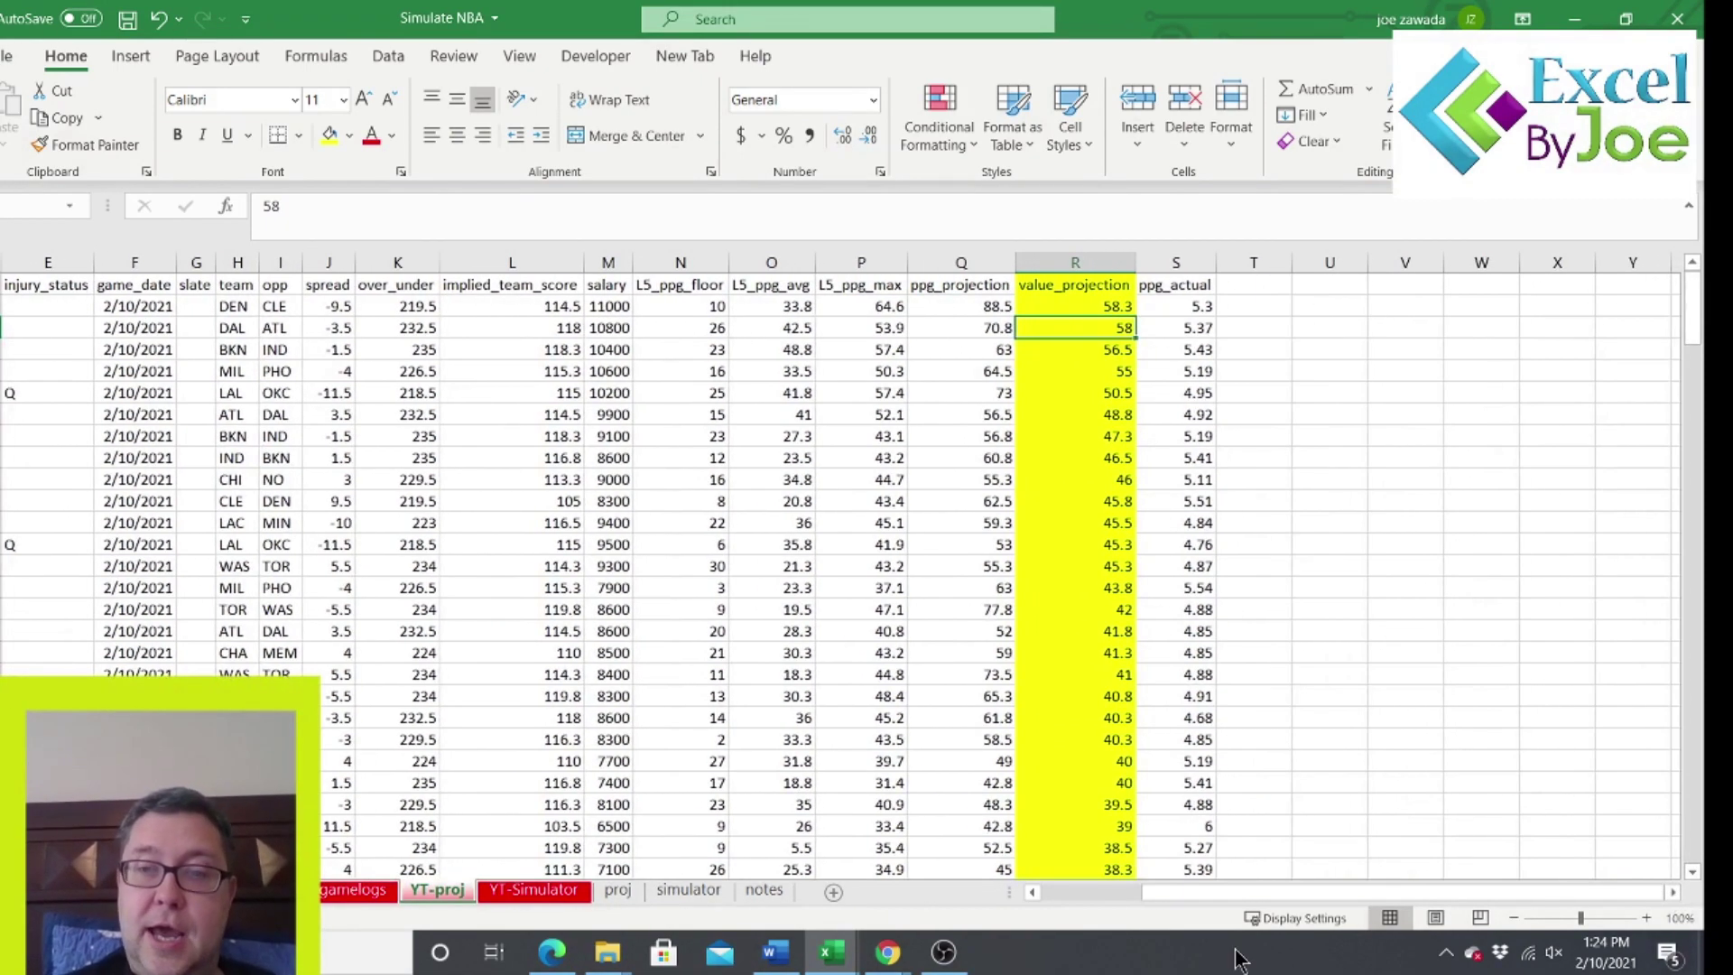
click(1061, 892)
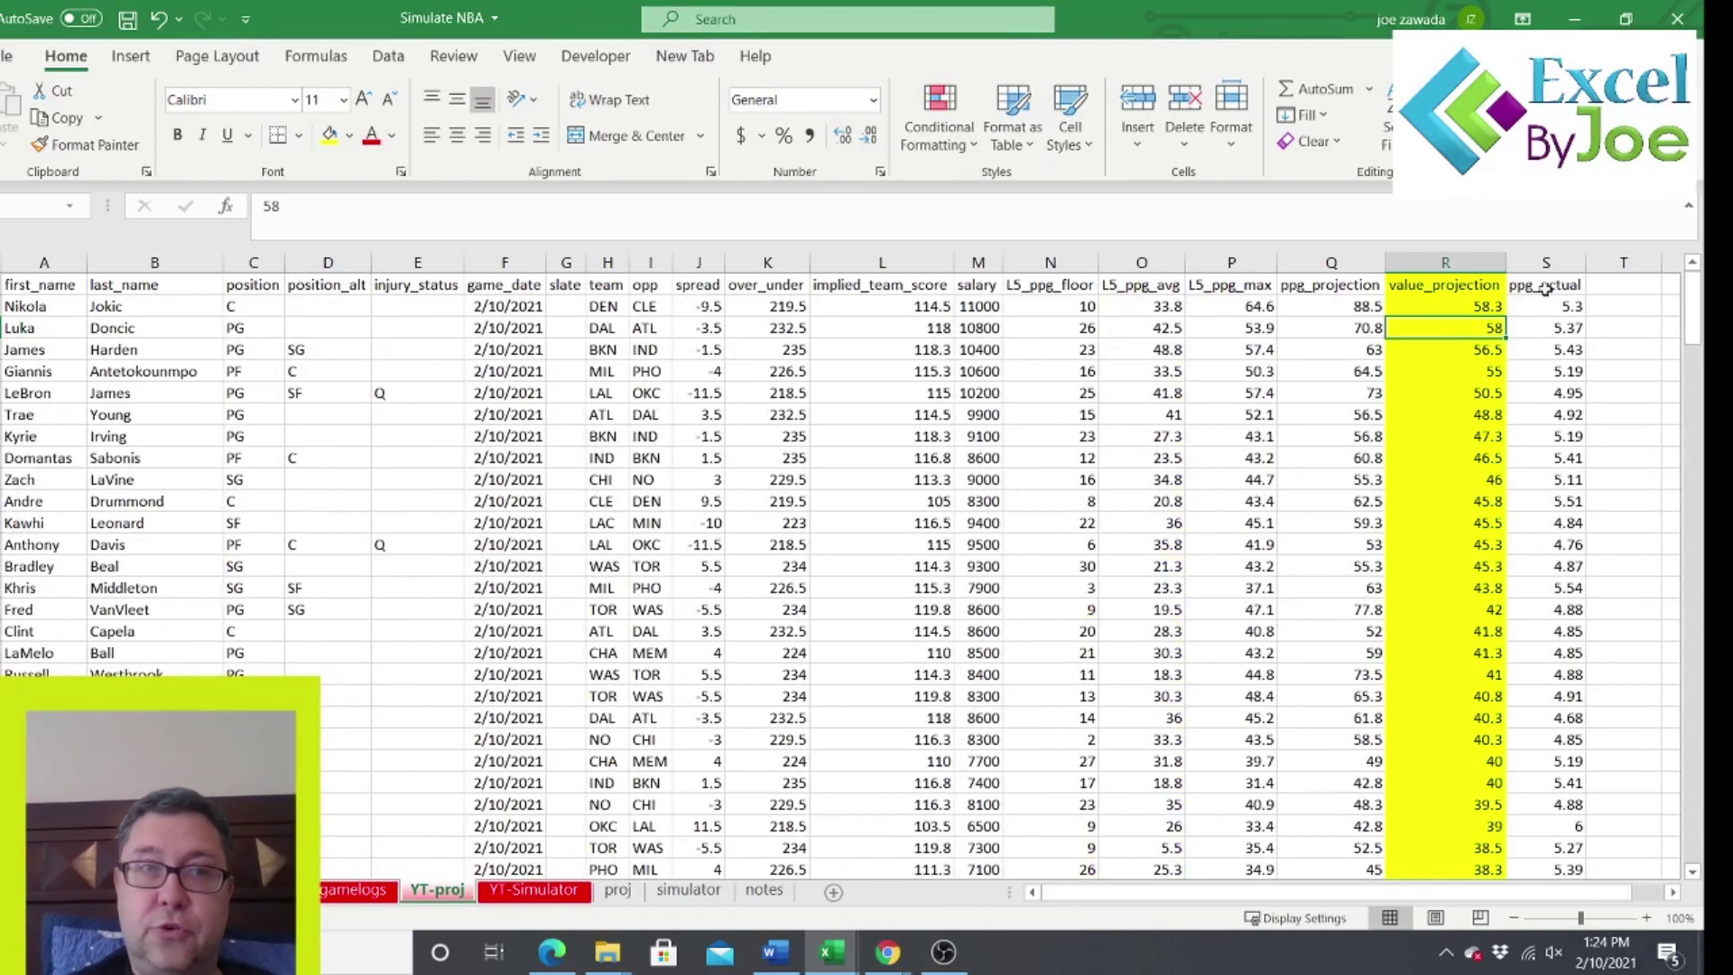
click(51, 321)
click(113, 304)
click(47, 308)
click(113, 308)
click(24, 308)
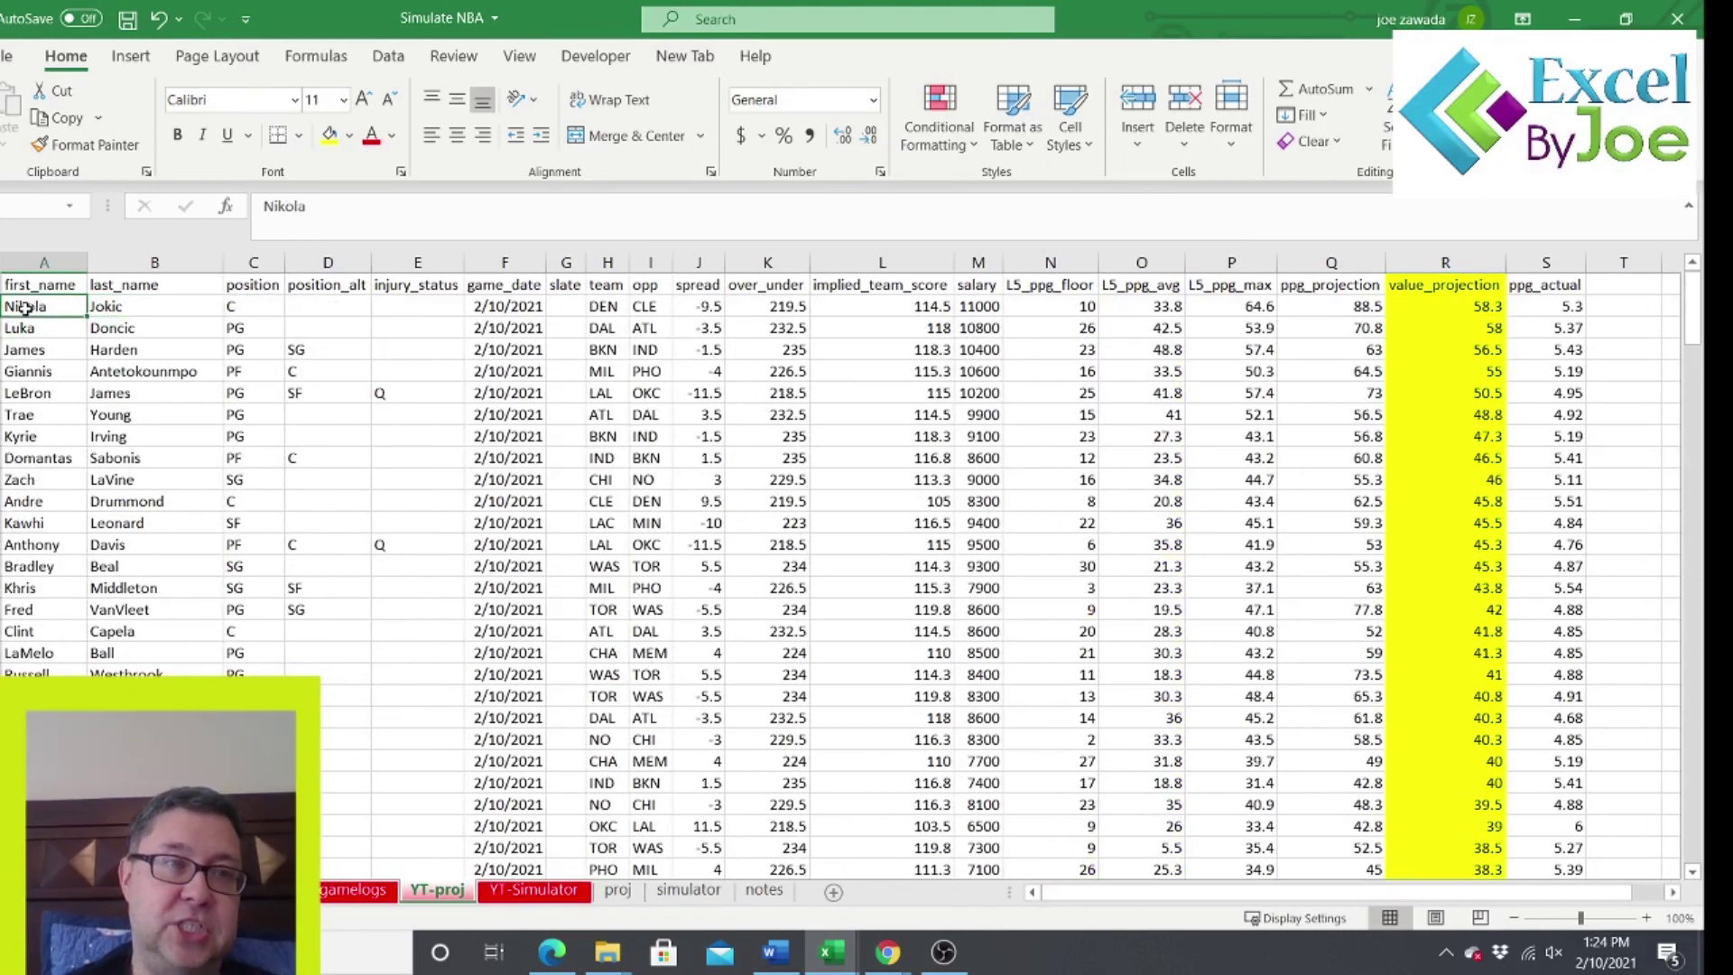
click(153, 307)
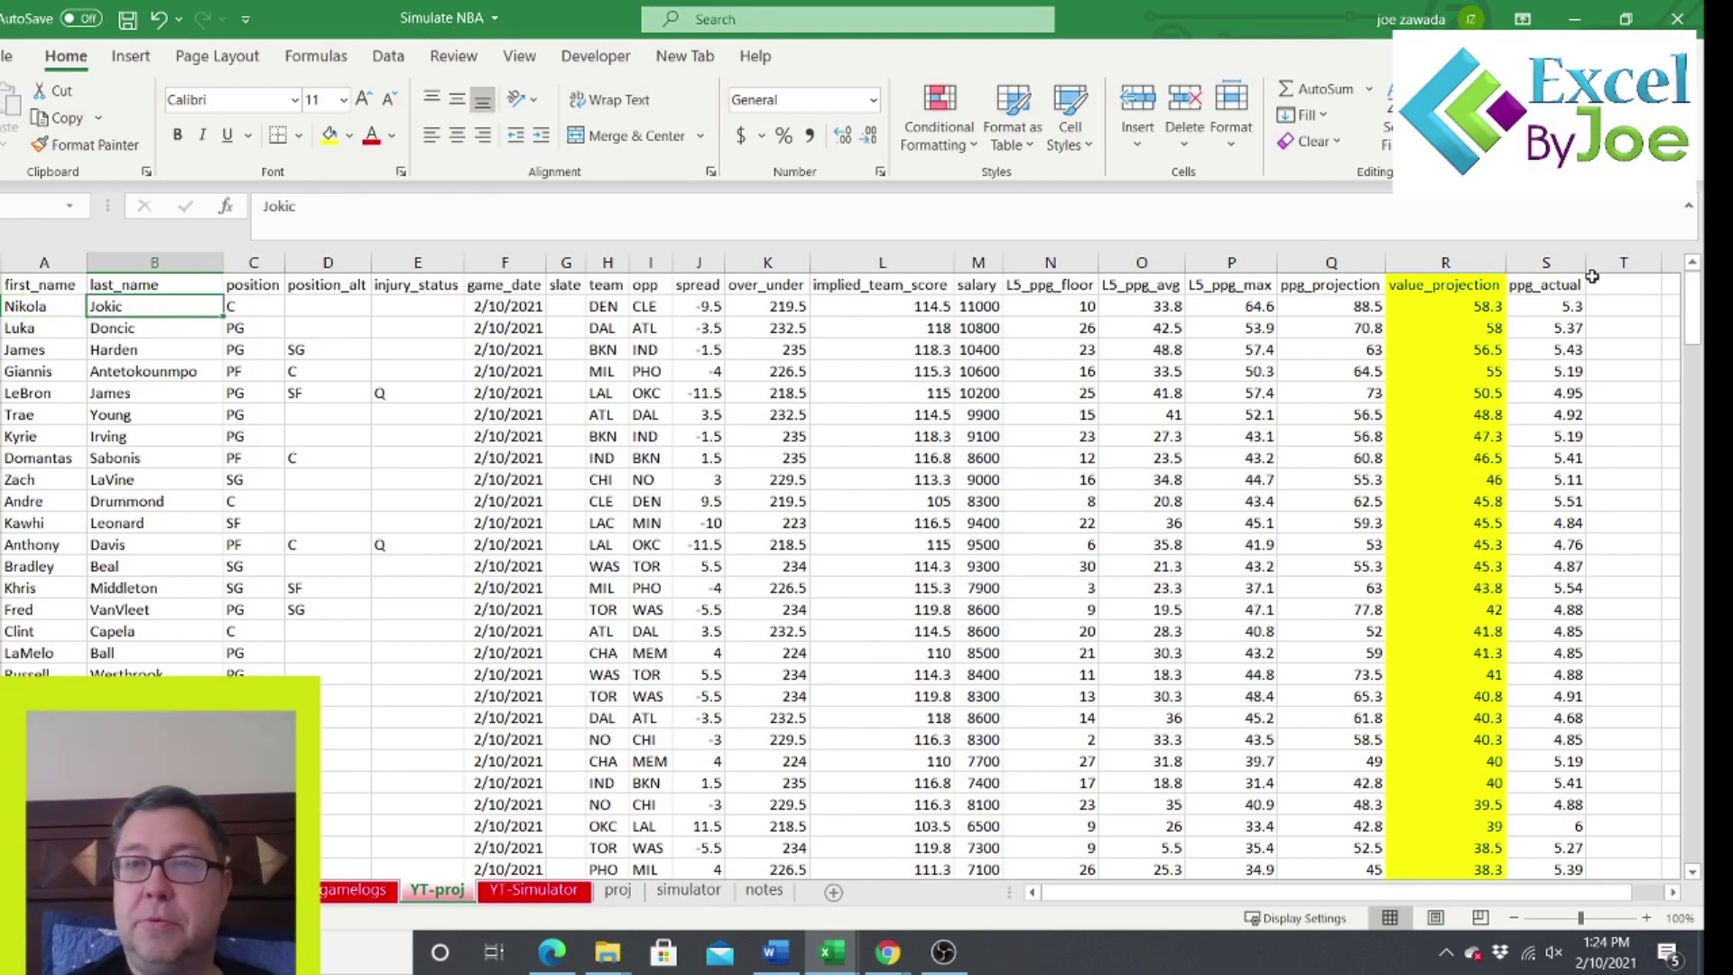
Add the header "name" in cell T1, beside the ppg_actual column.
click(1607, 311)
click(1603, 285)
text(name)
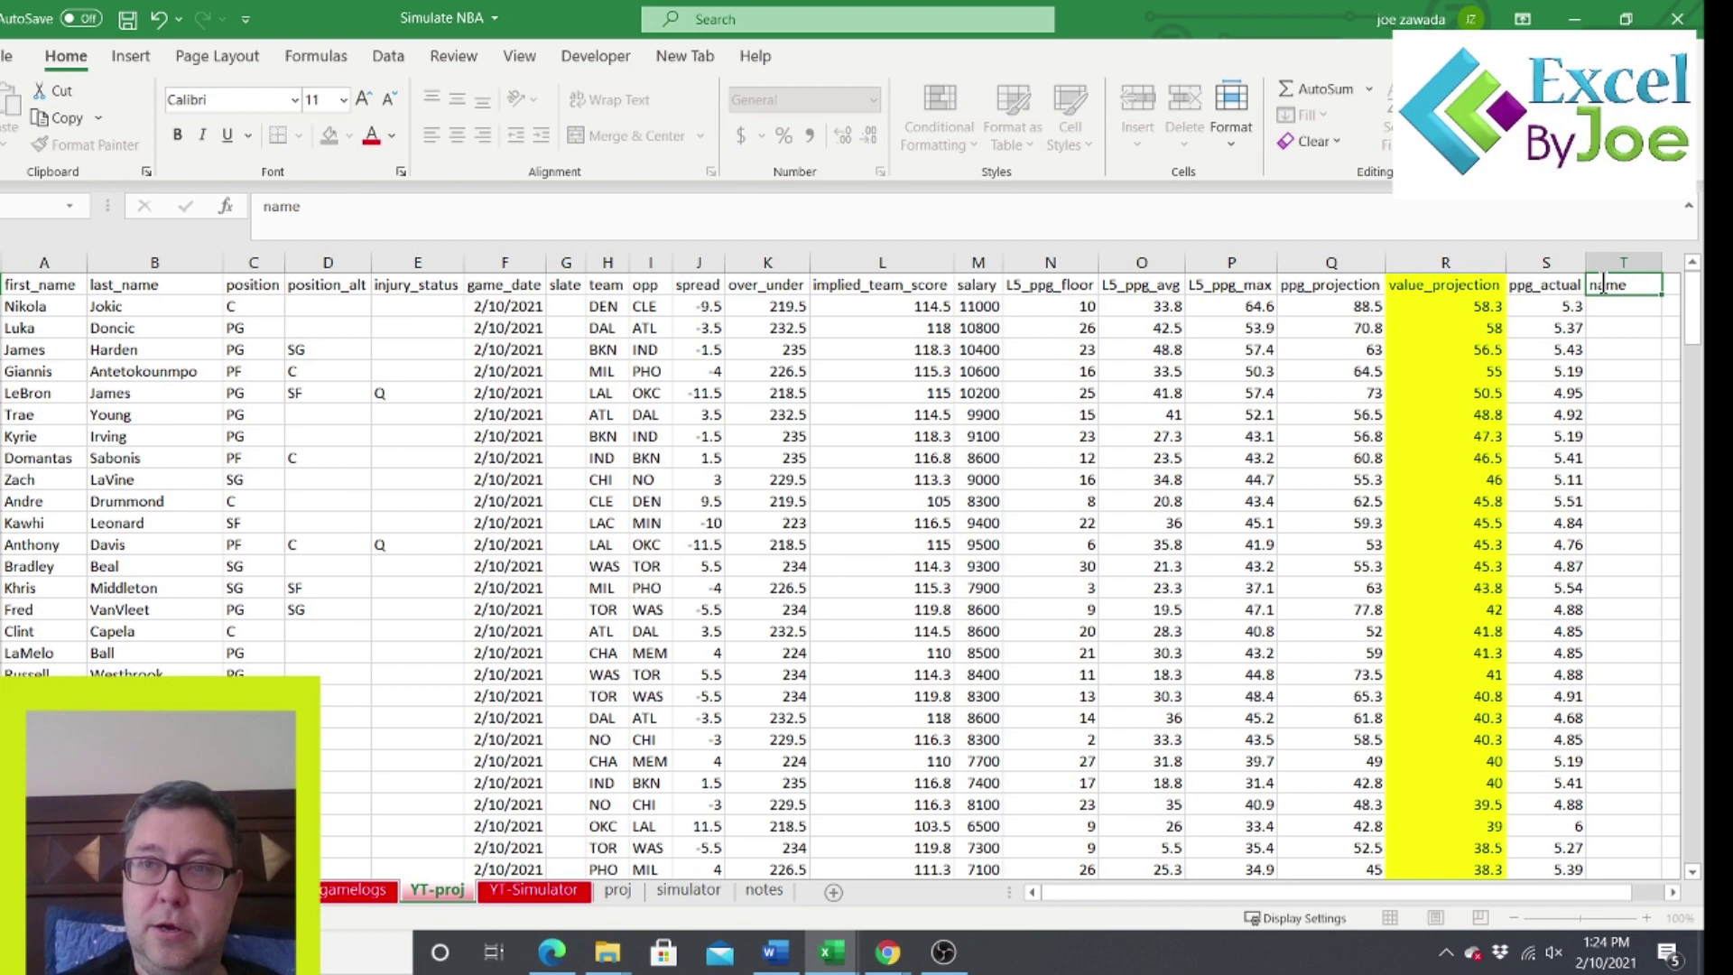
key(Return)
Enter the formula =A2&" "&B2 in T2 to join the first and last names with a space.
scroll(1603, 285, right, 2)
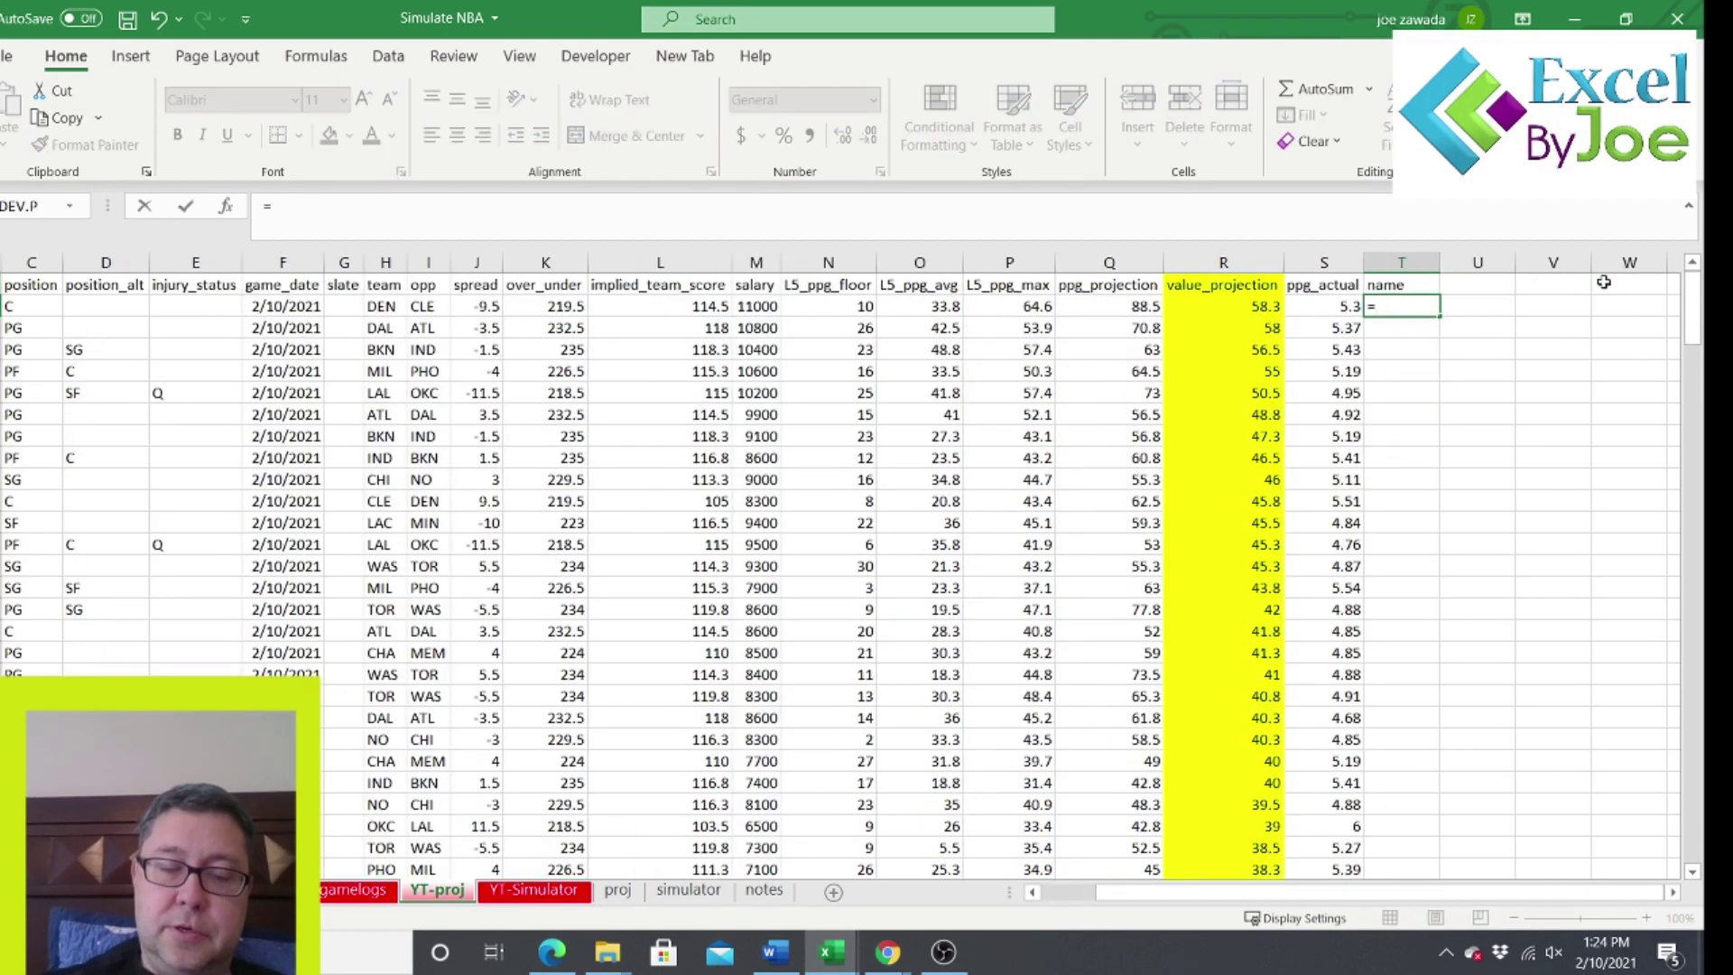
scroll(1053, 894, left, 2)
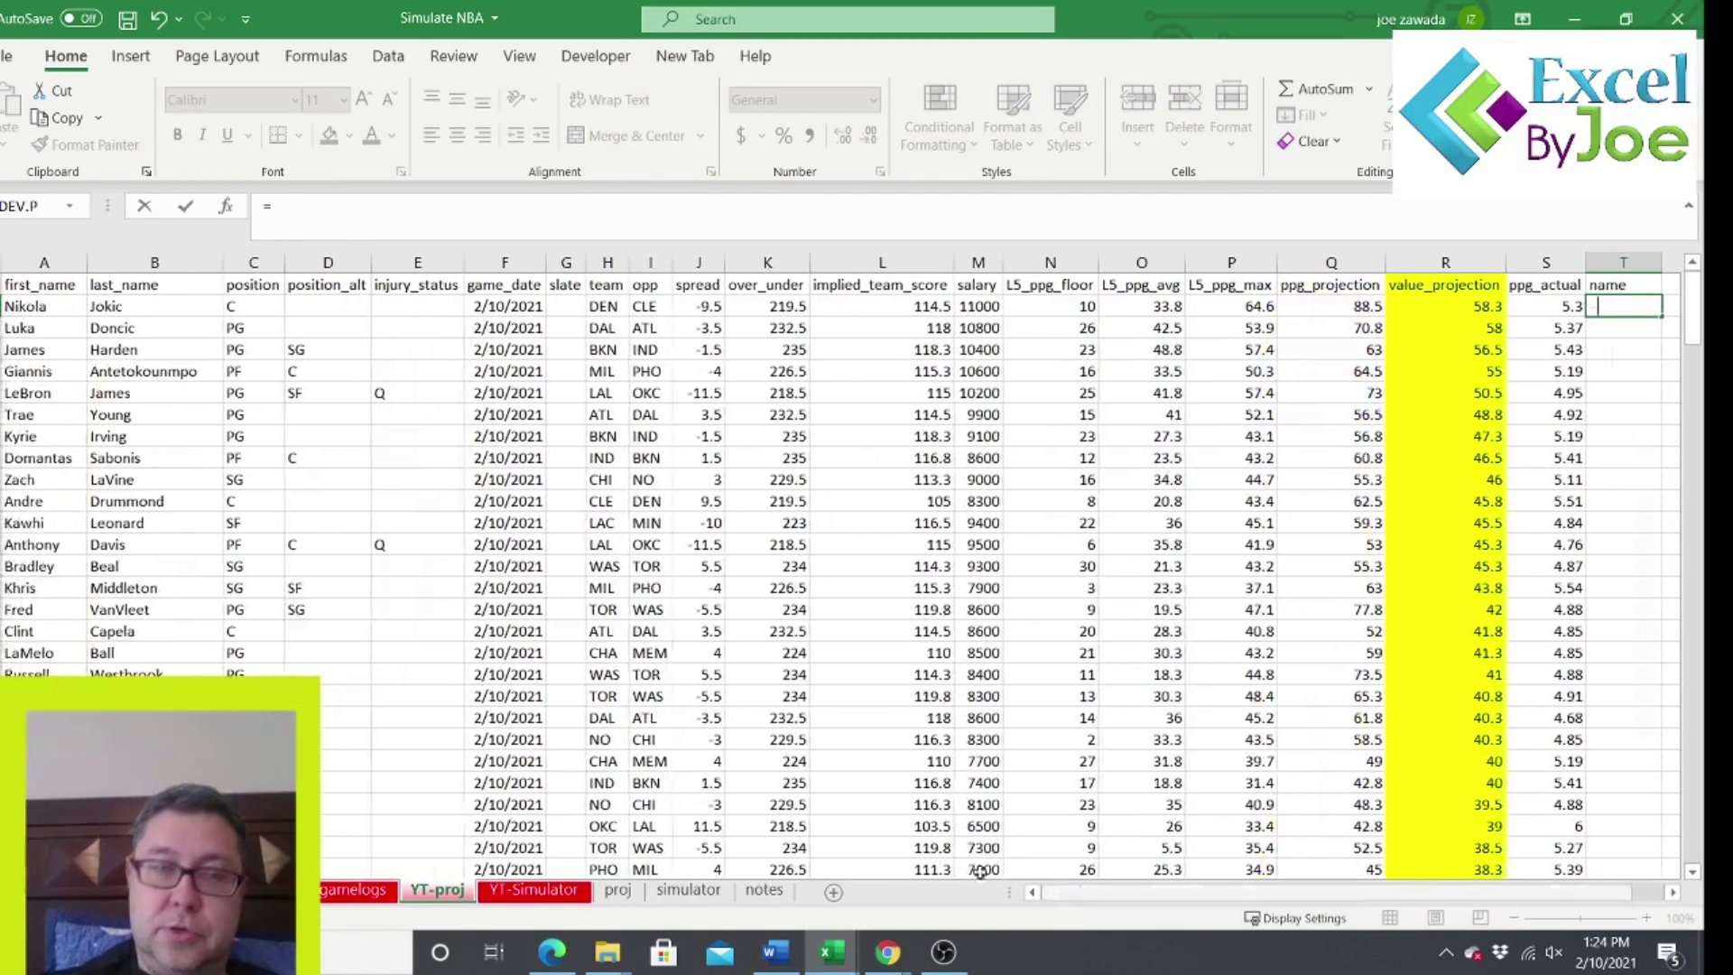
click(50, 307)
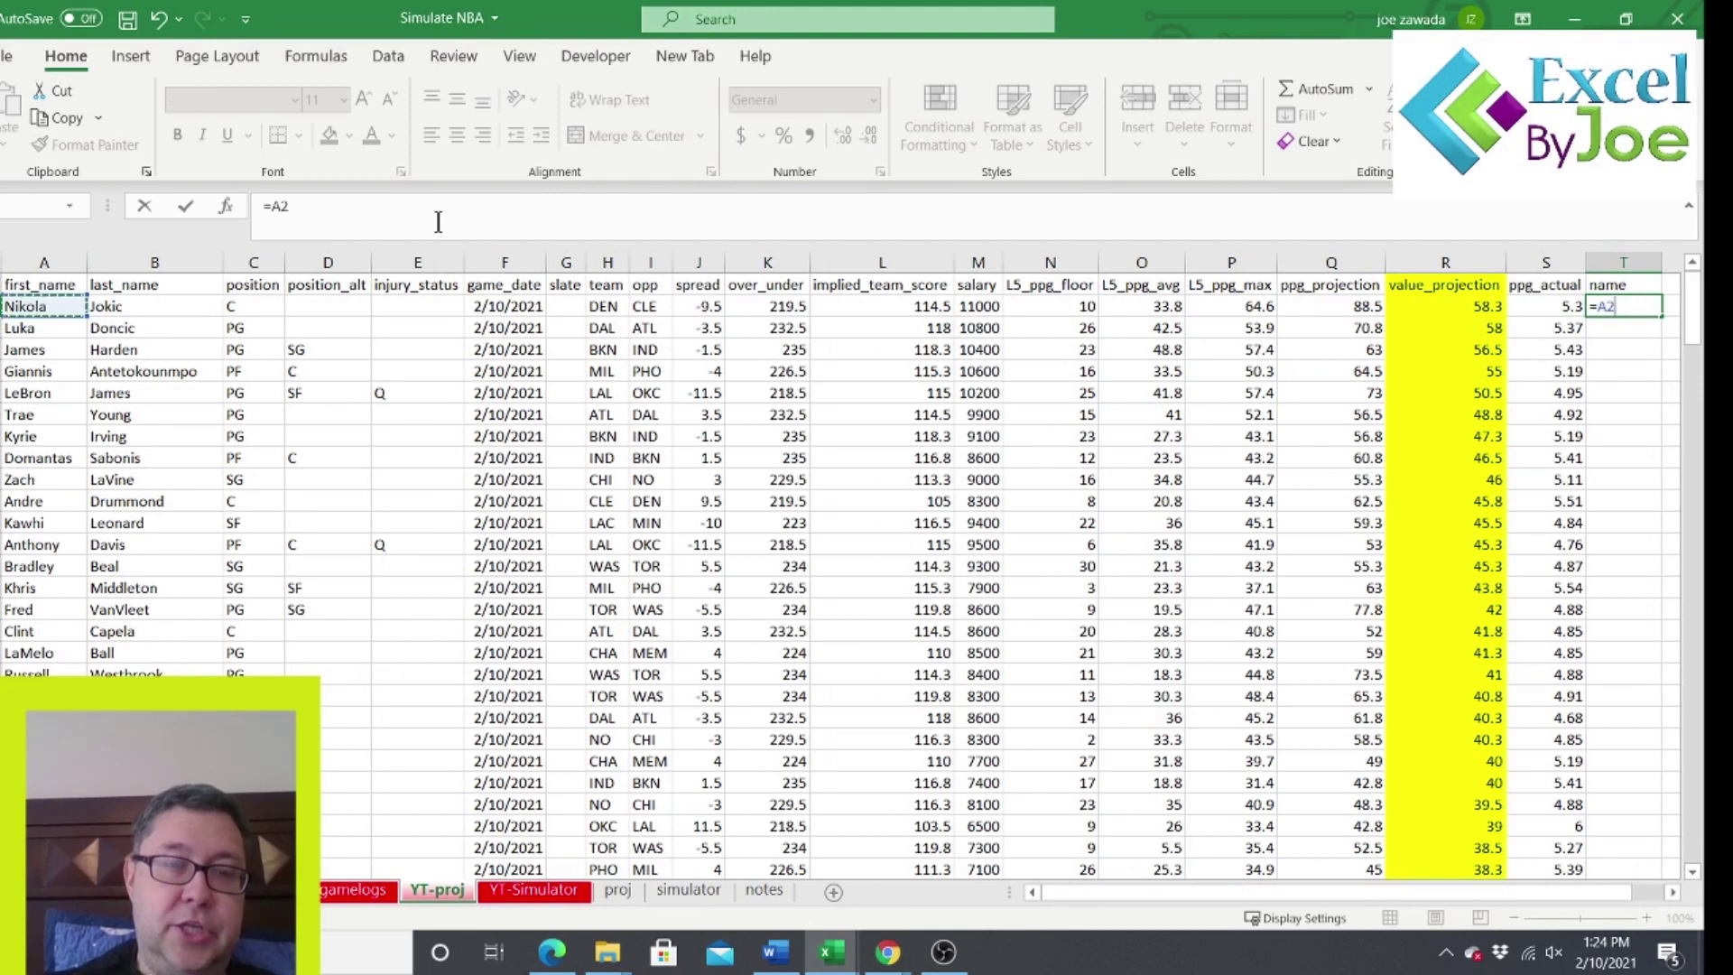
text(&)
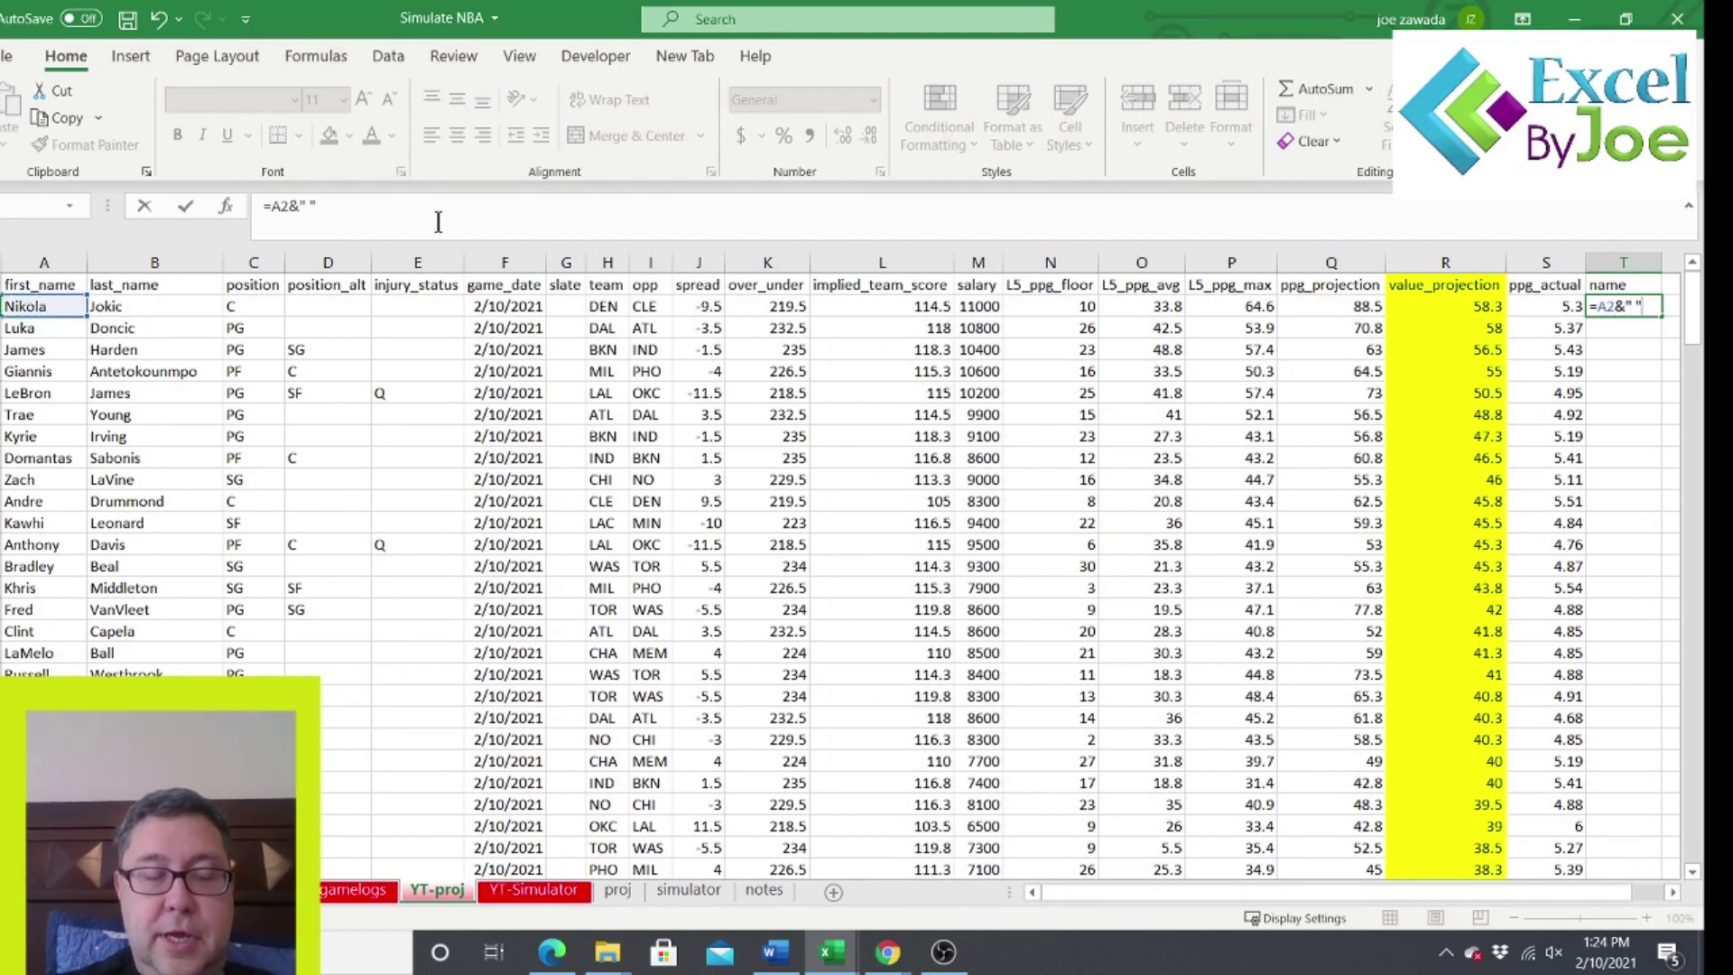
text(" "&)
click(129, 305)
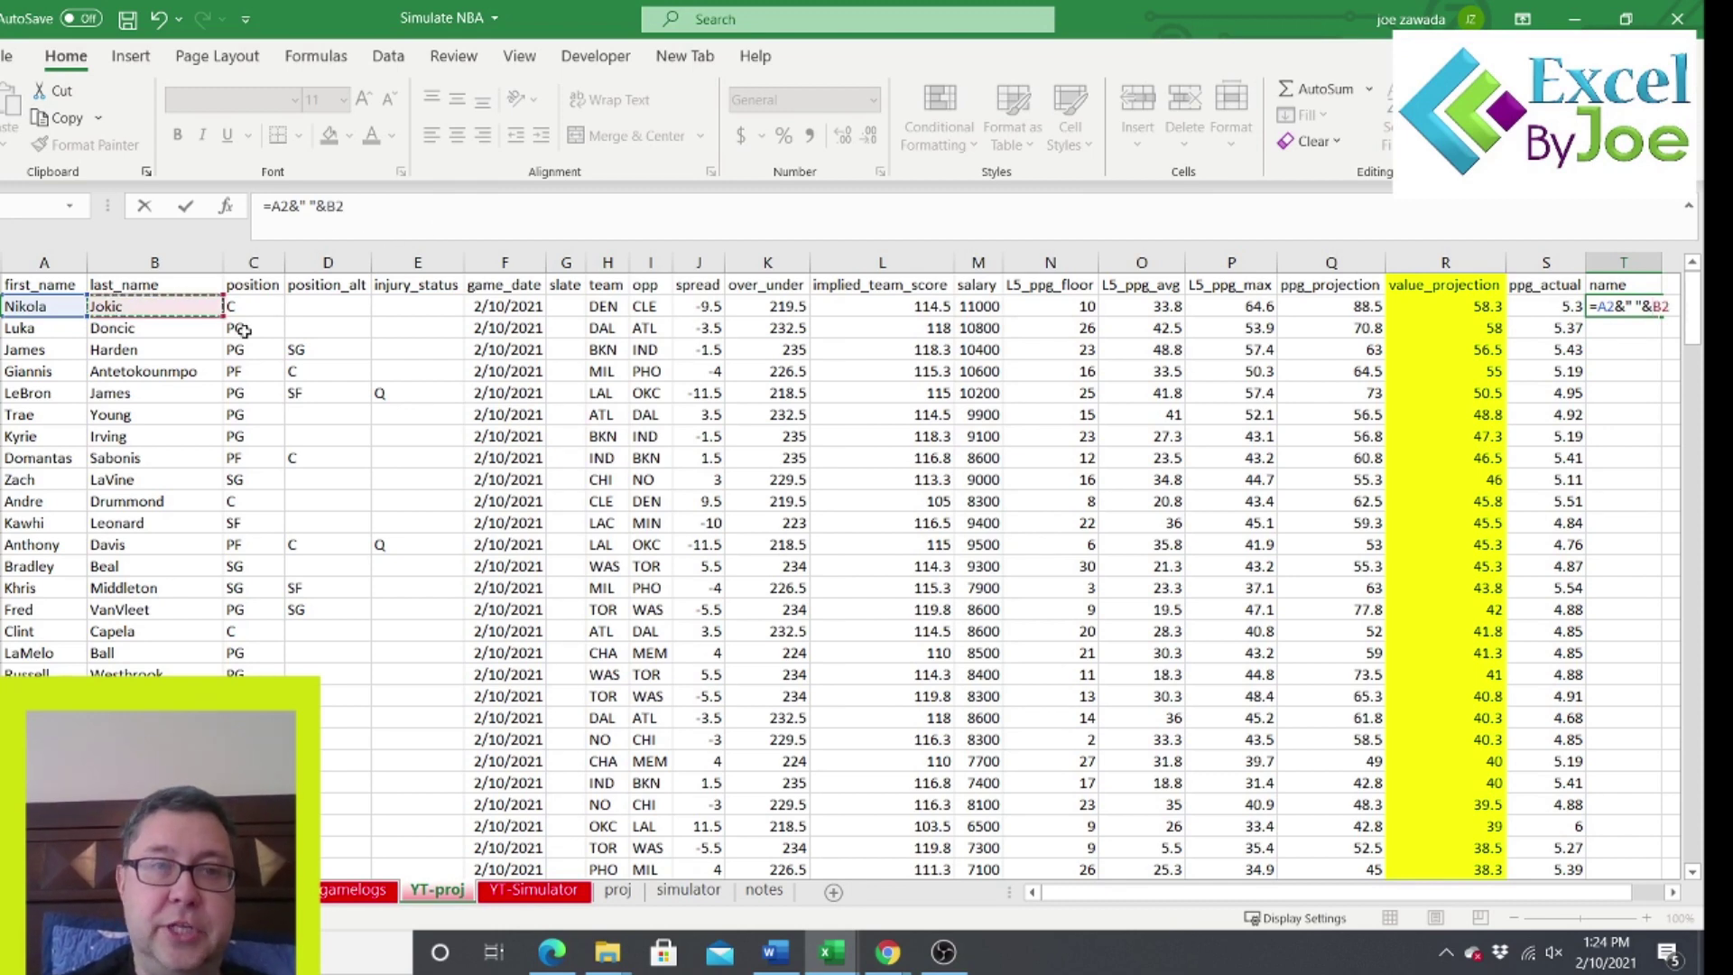
key(Return)
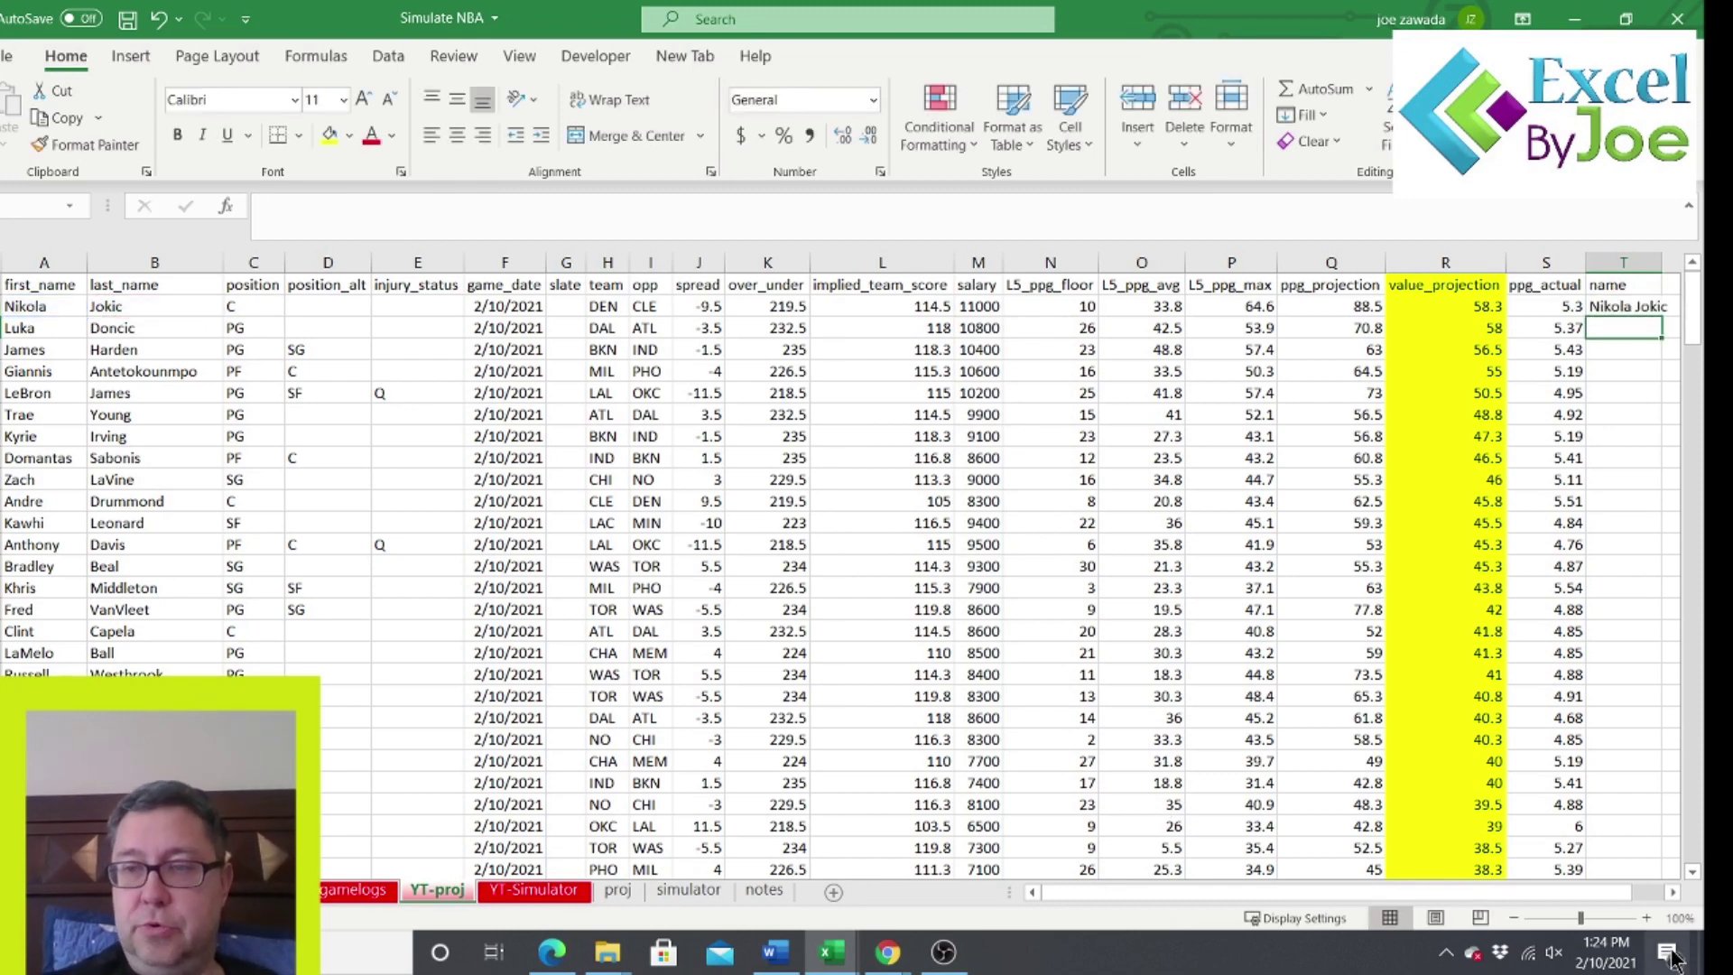
Fill the name formula from T2 down through all player rows and autofit column T.
scroll(1673, 892, right, 3)
click(1343, 306)
double_click(1381, 317)
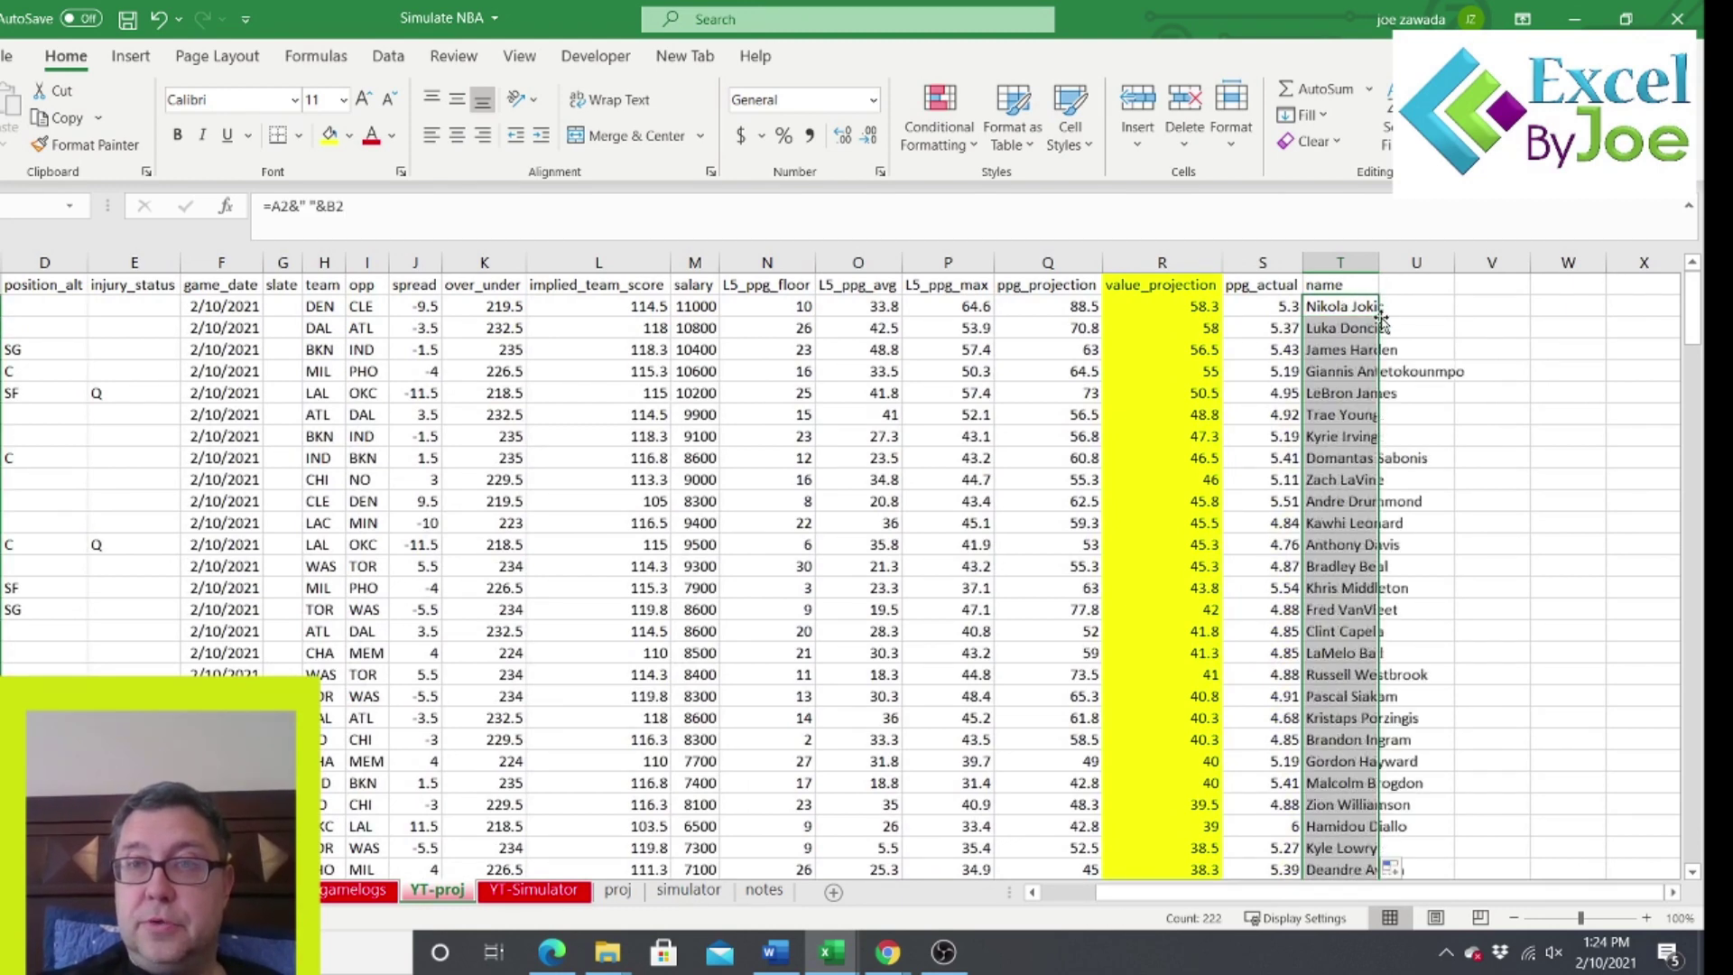
double_click(1380, 262)
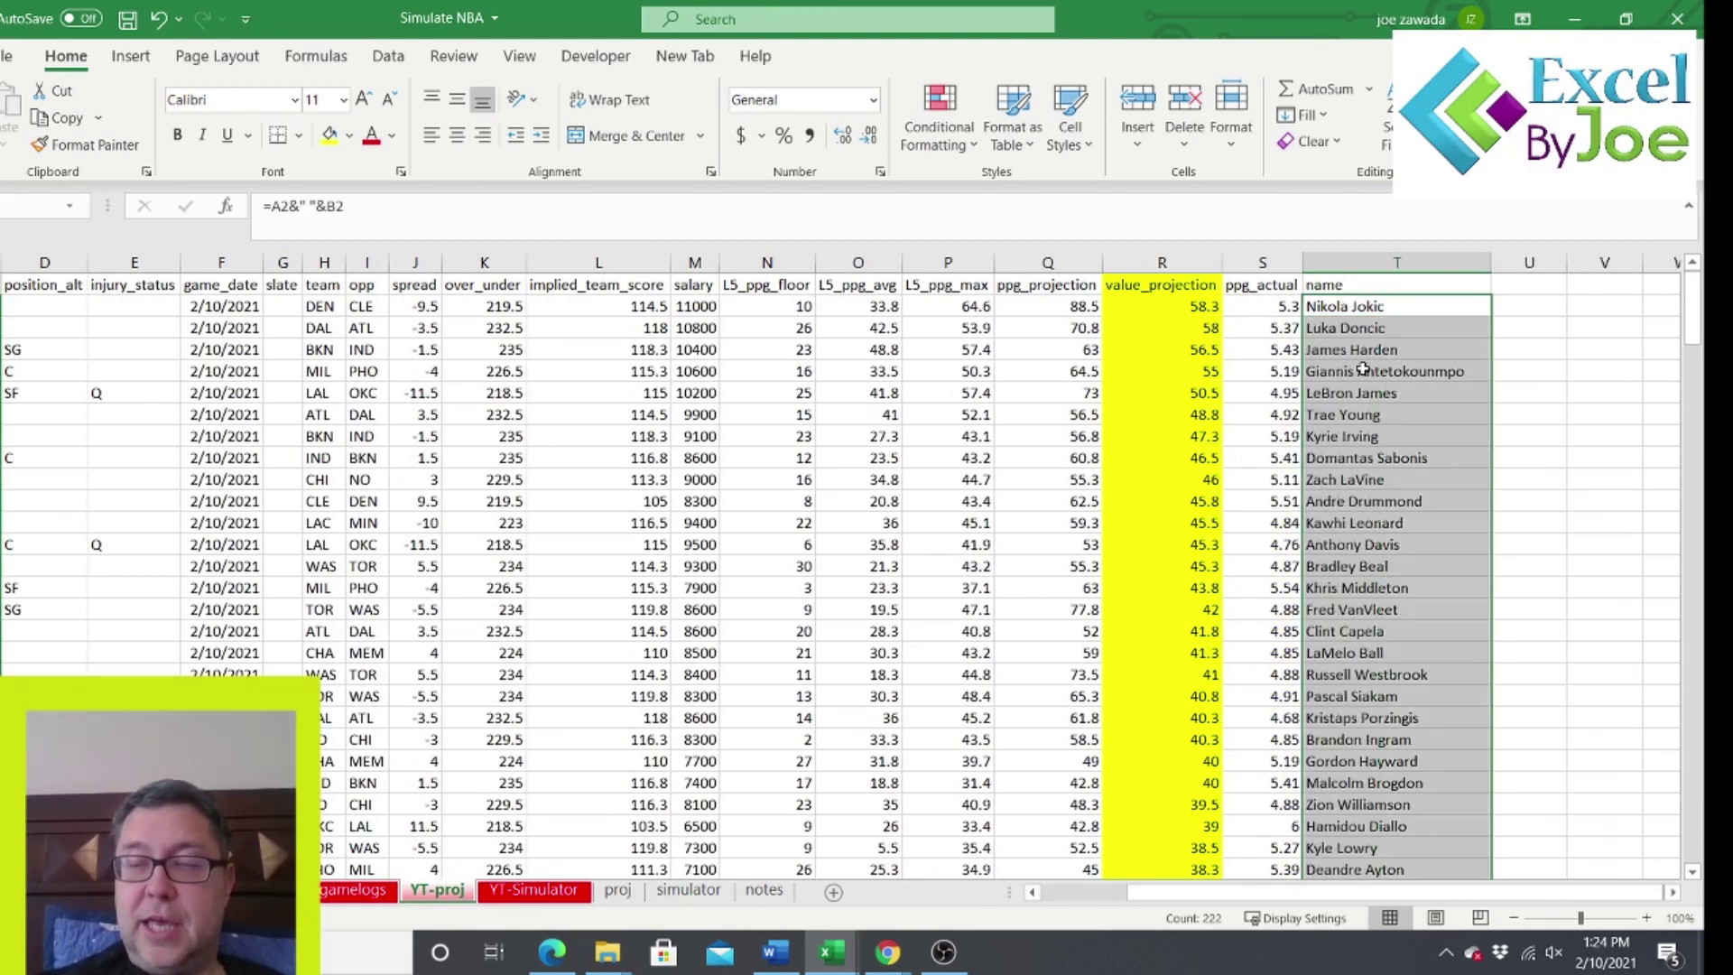
Add the header "stdev" in cell U1, beside the name column.
click(1364, 370)
click(1509, 276)
text(stdev)
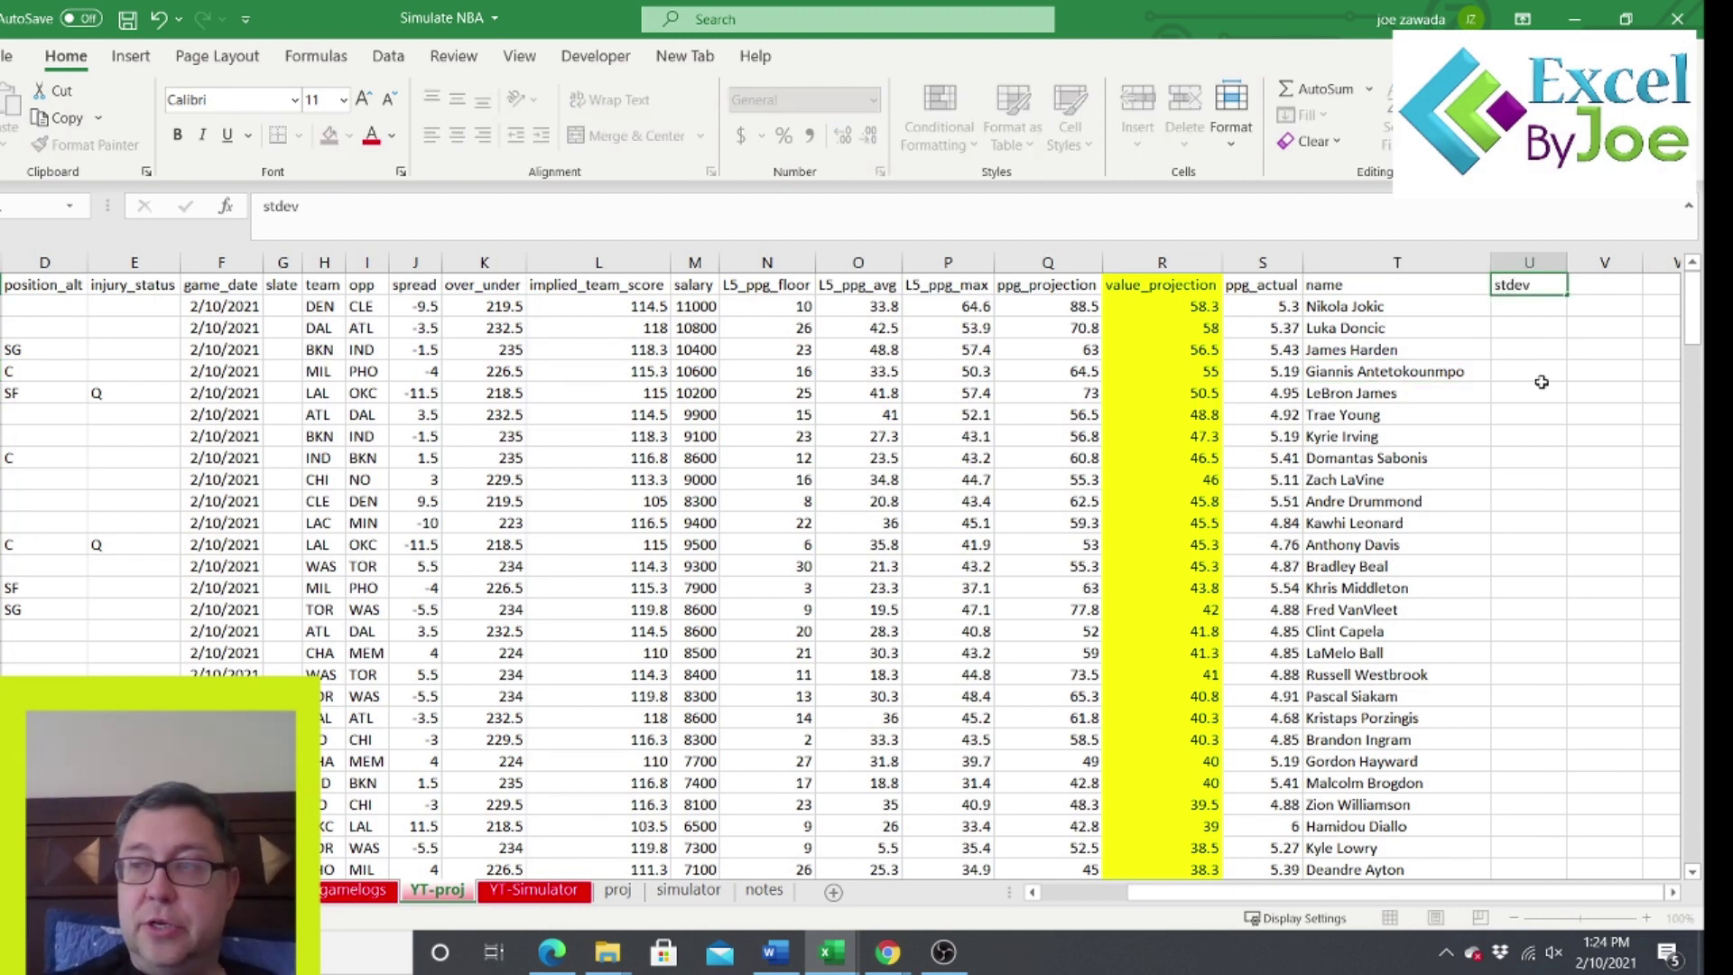
key(Return)
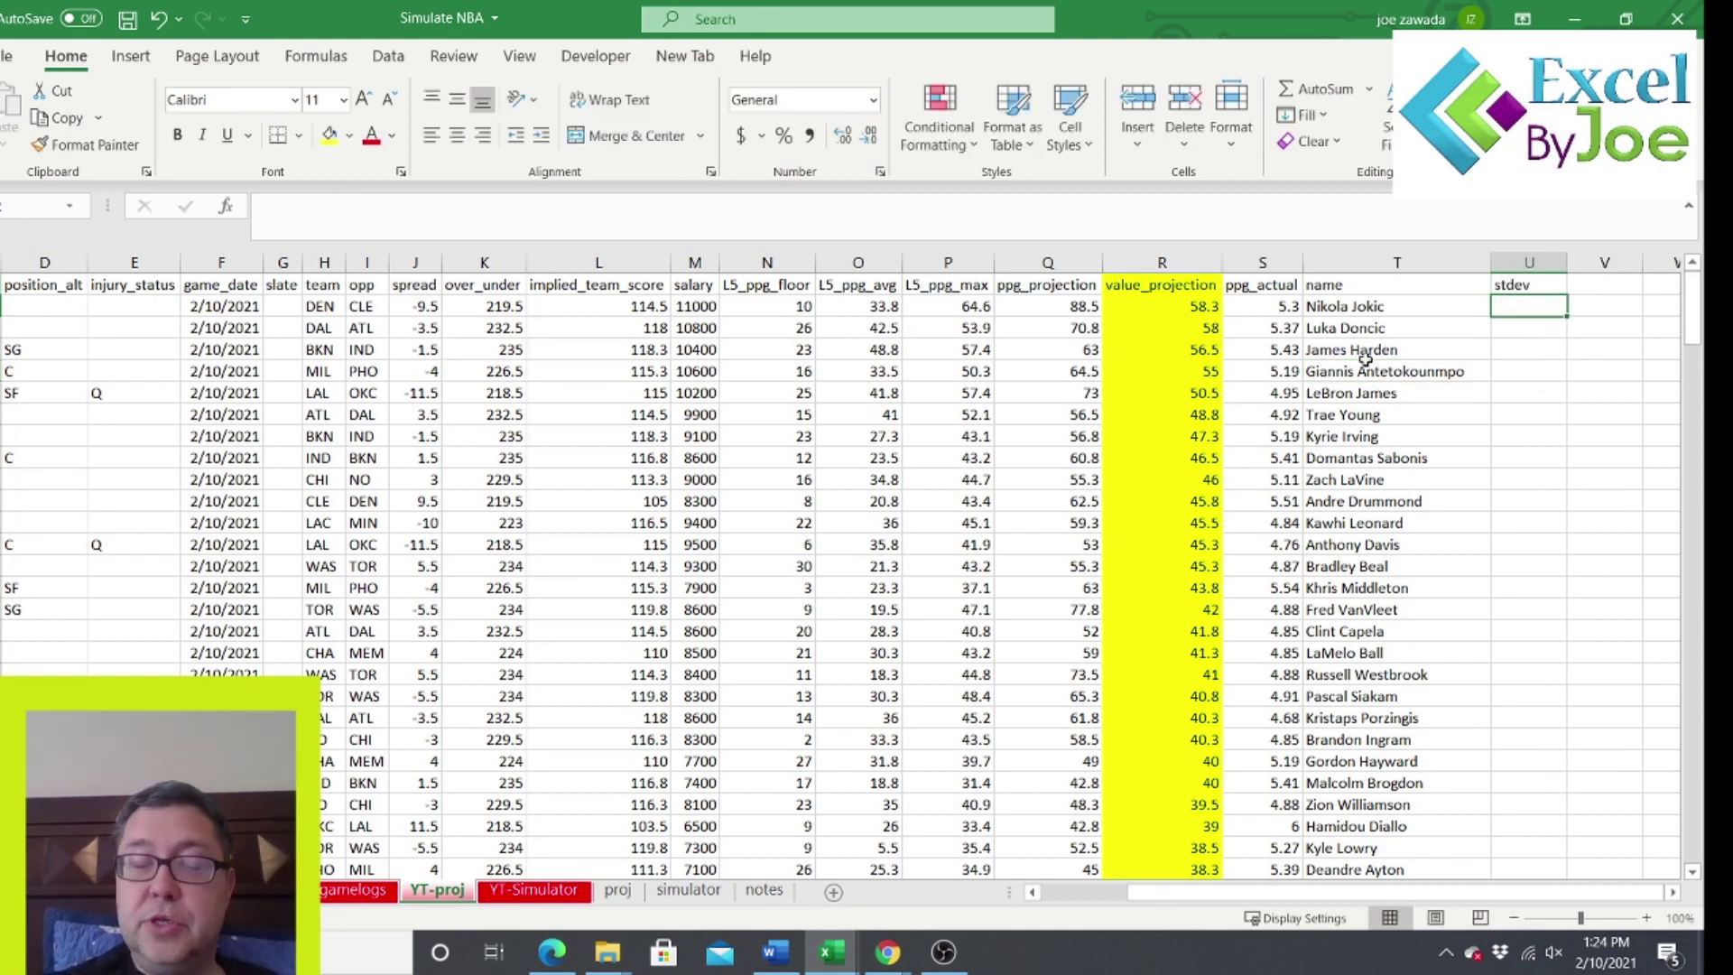
Enter =vlookup(T2,'YT-Stdev'!A:B,2,false) in U2 of YT-proj to fetch the player's standard deviation.
text(=vl)
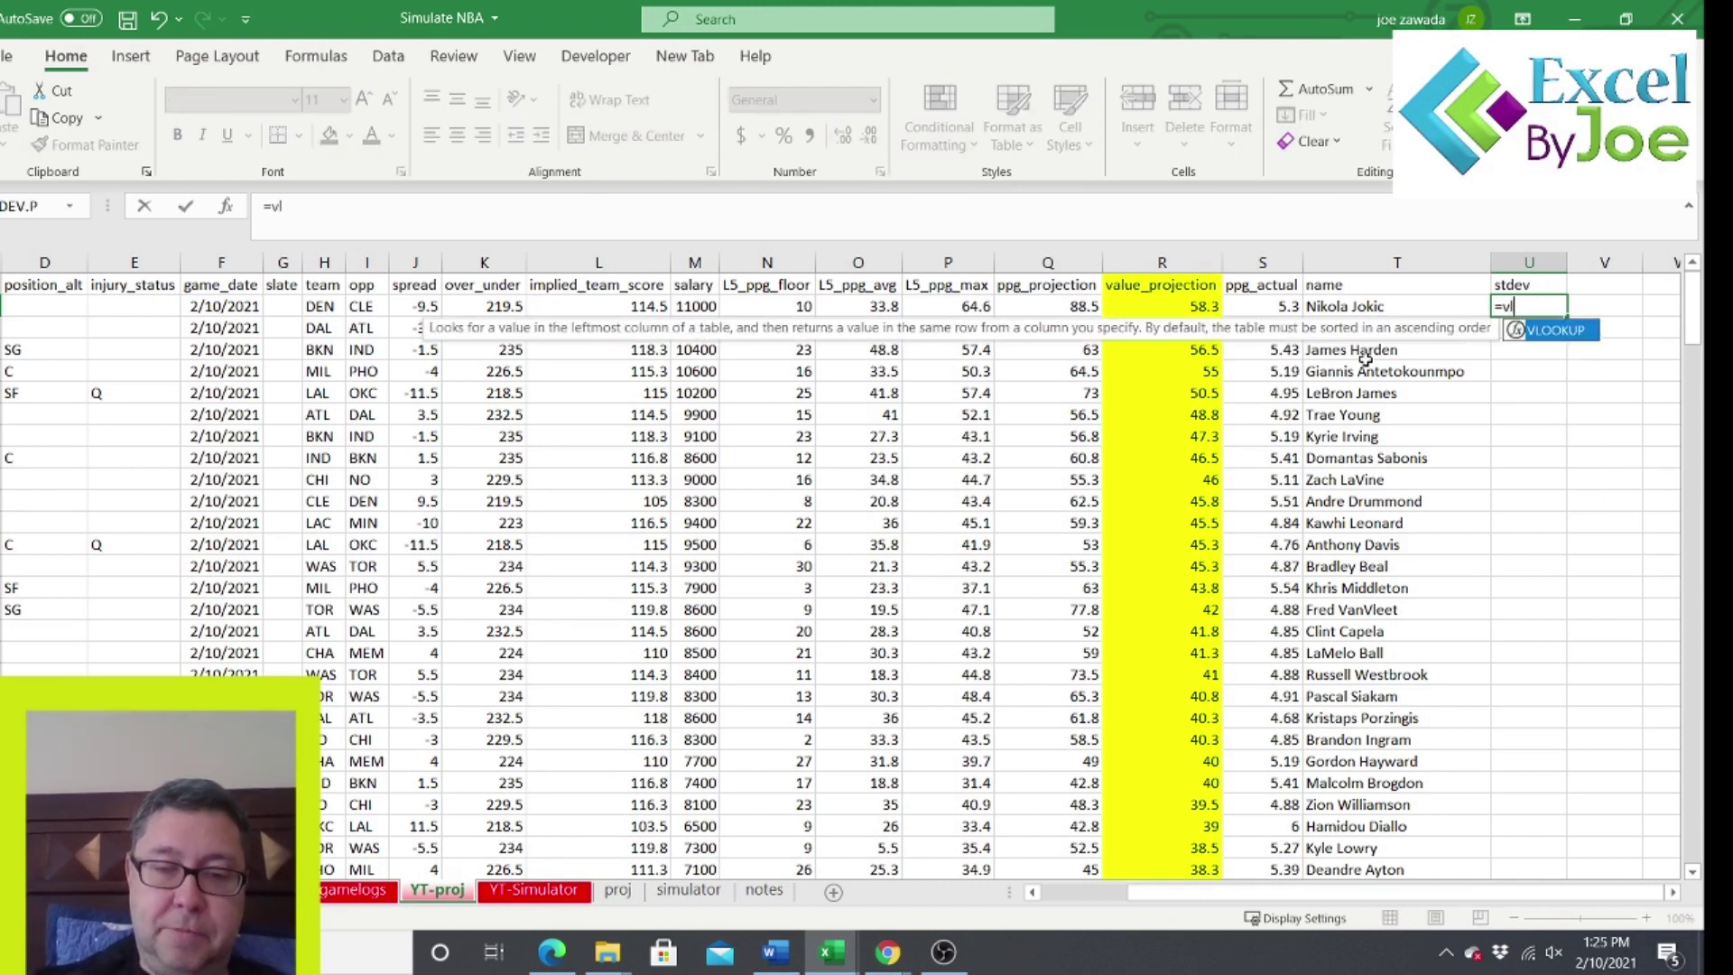
text(ookup()
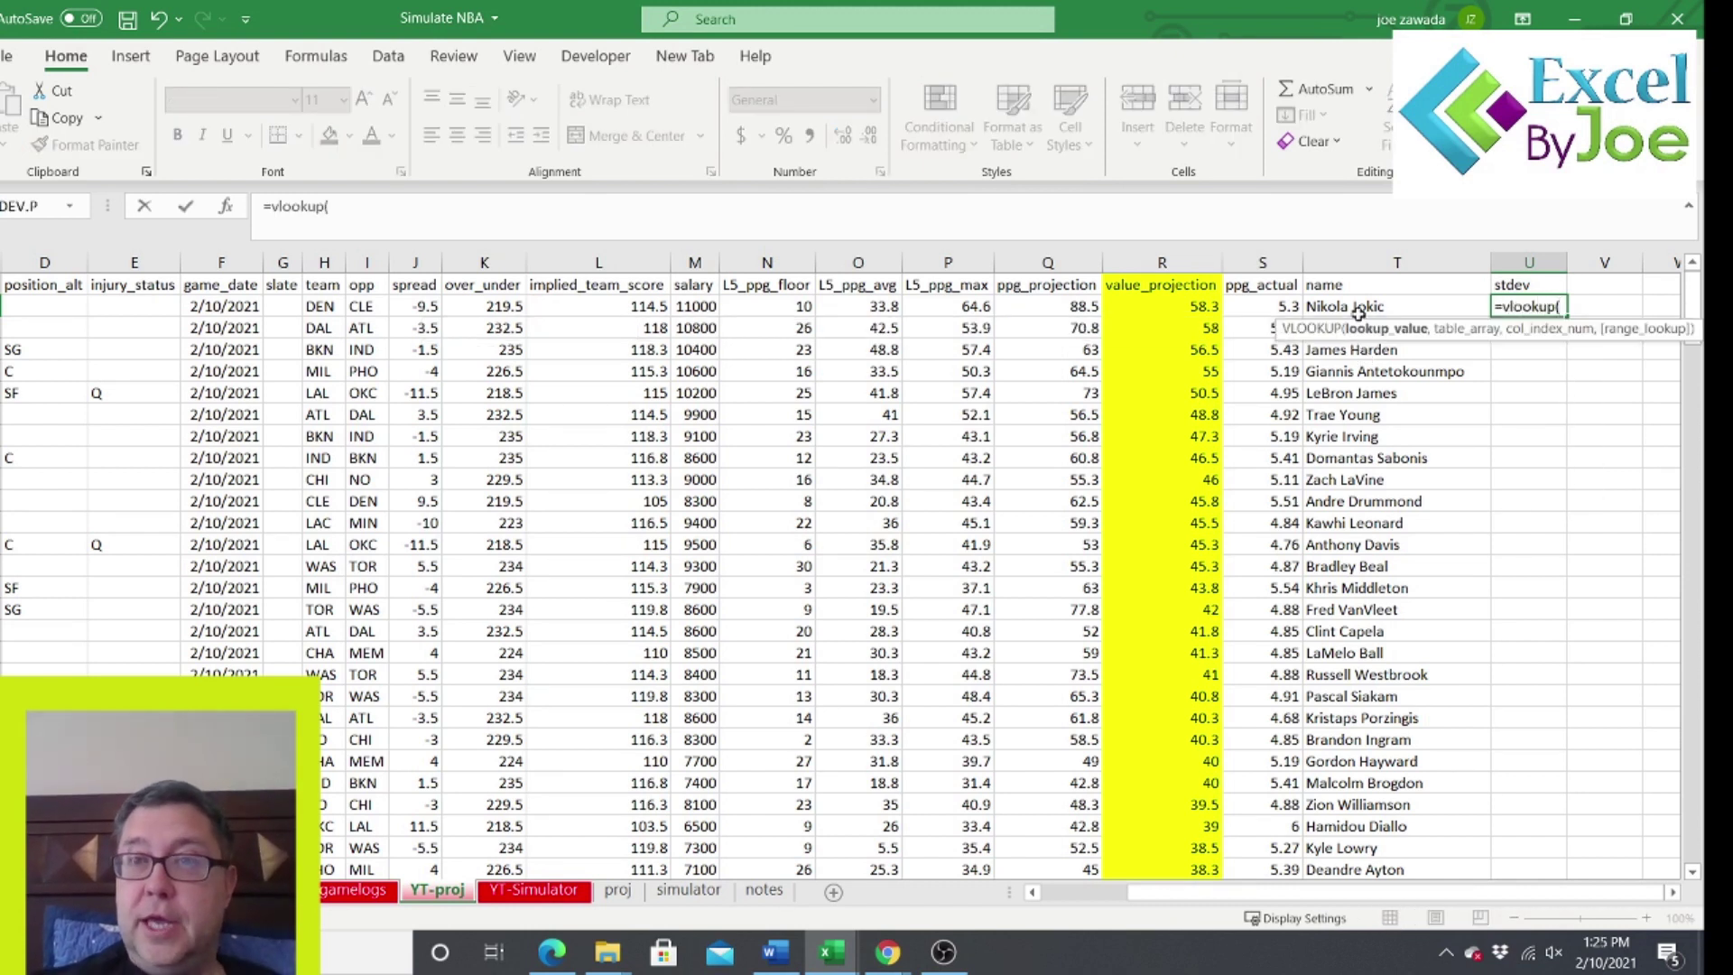
click(1368, 305)
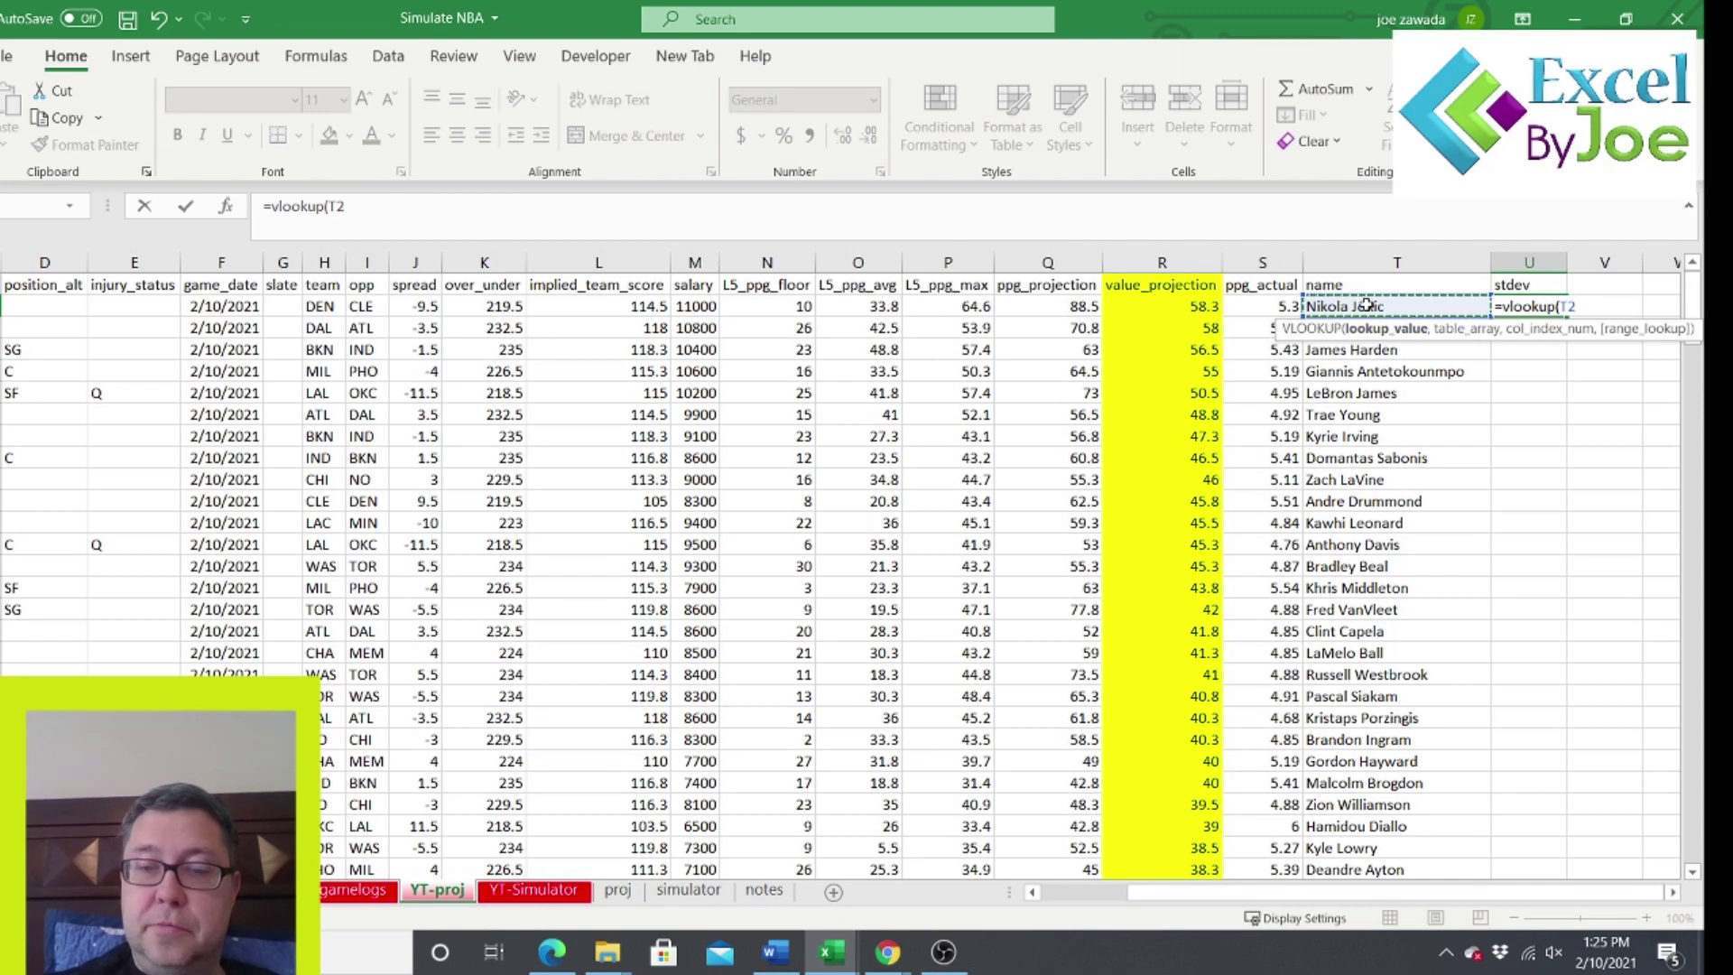
text(,)
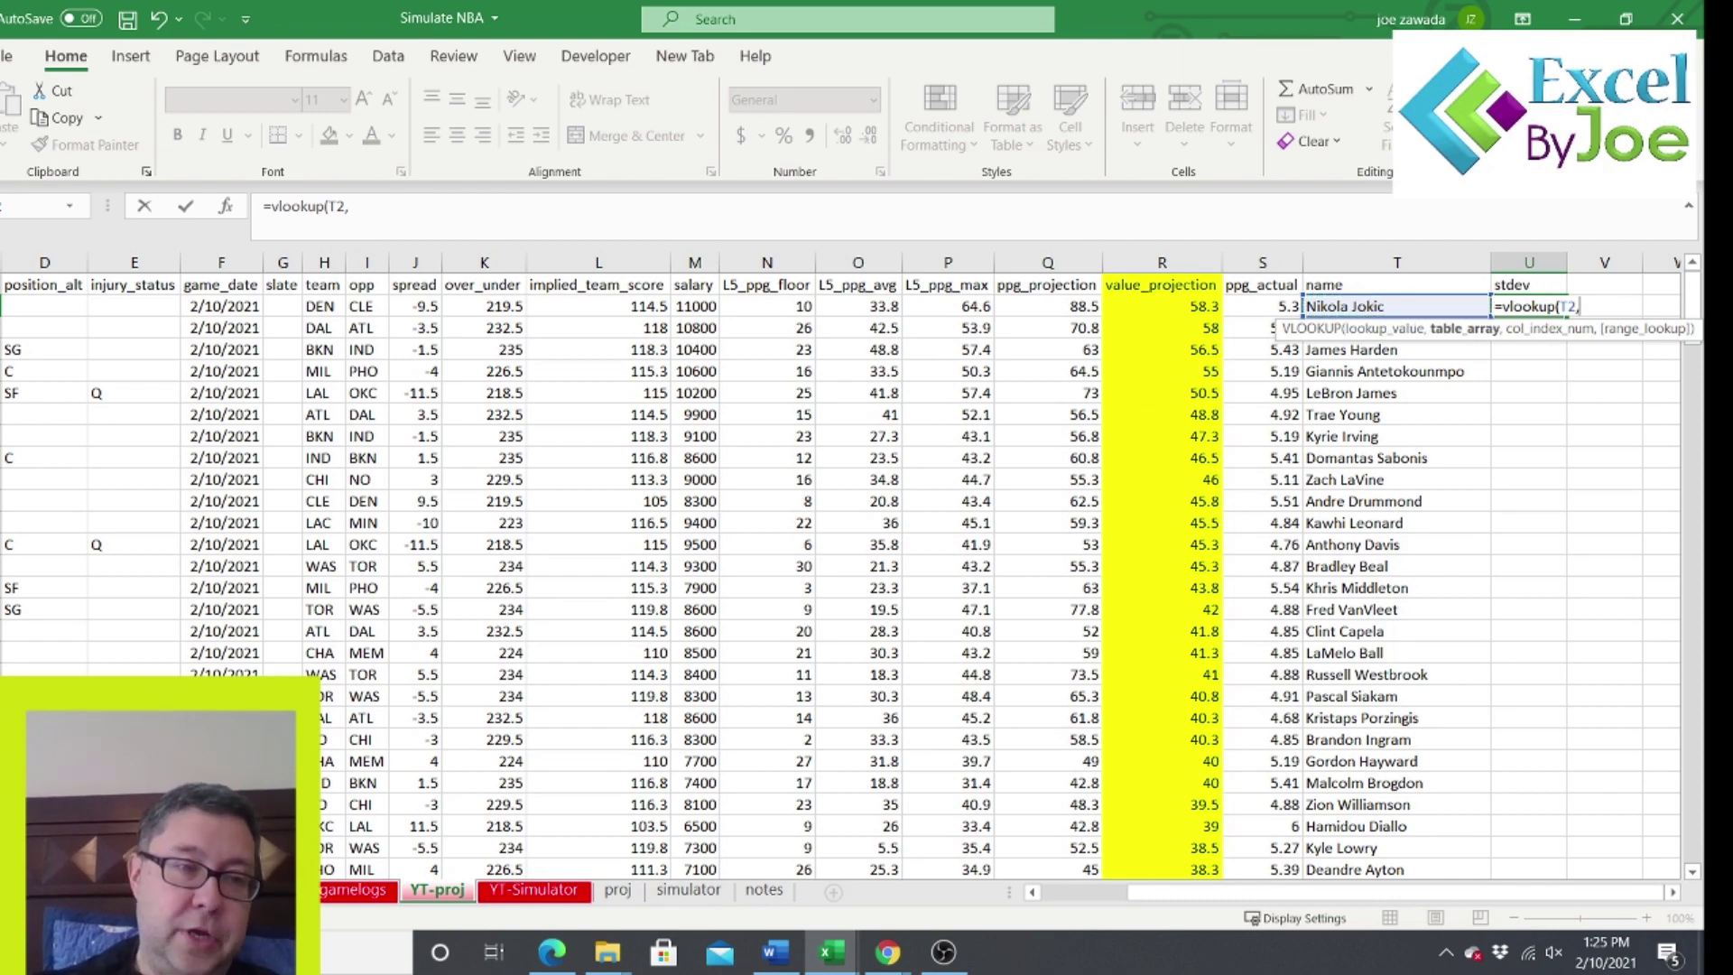
key(ctrl+Page_Up)
drag(155, 261, 307, 259)
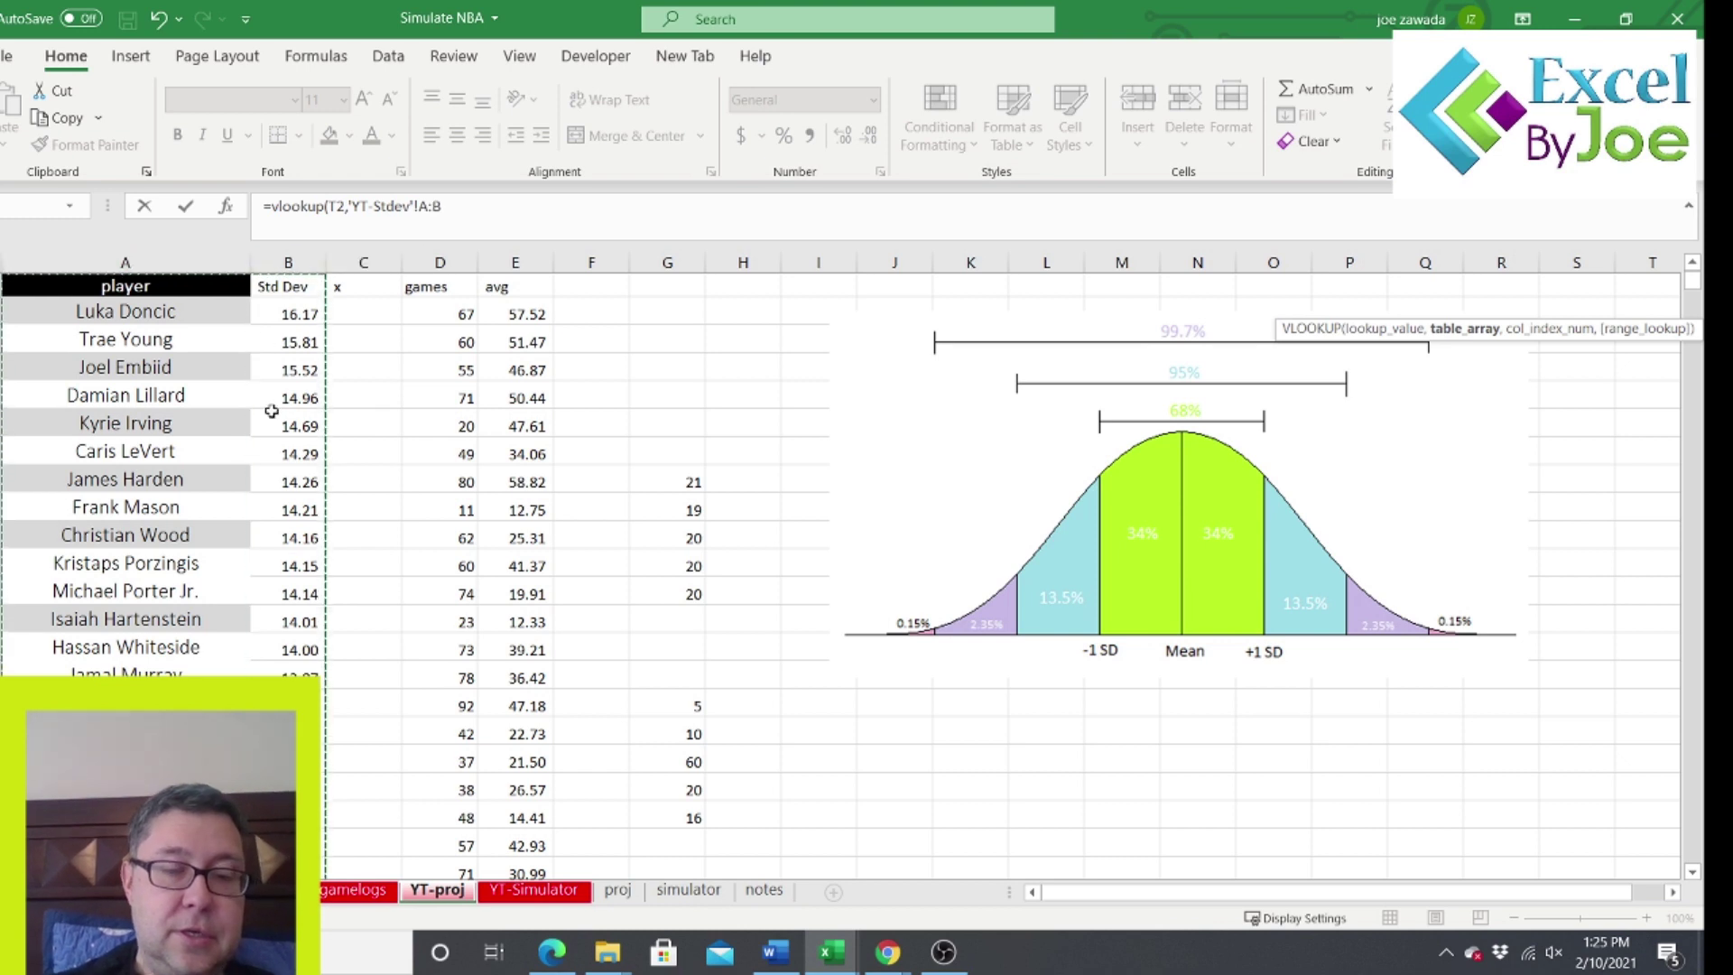
text(,2,)
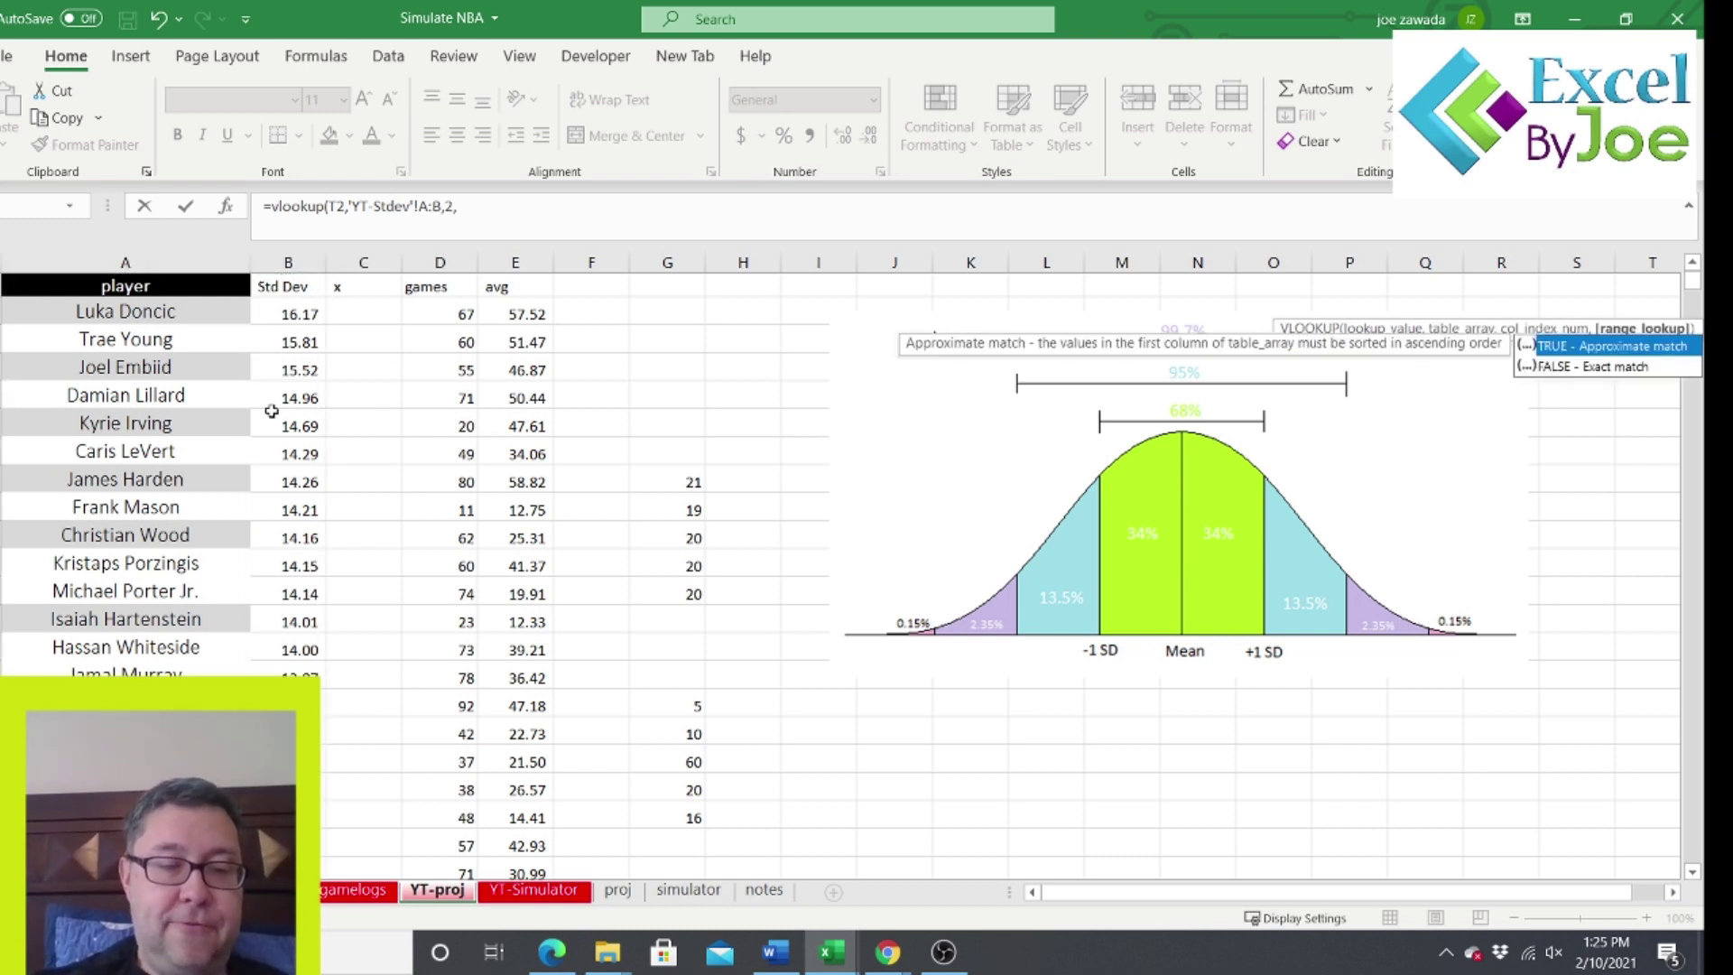
text(false))
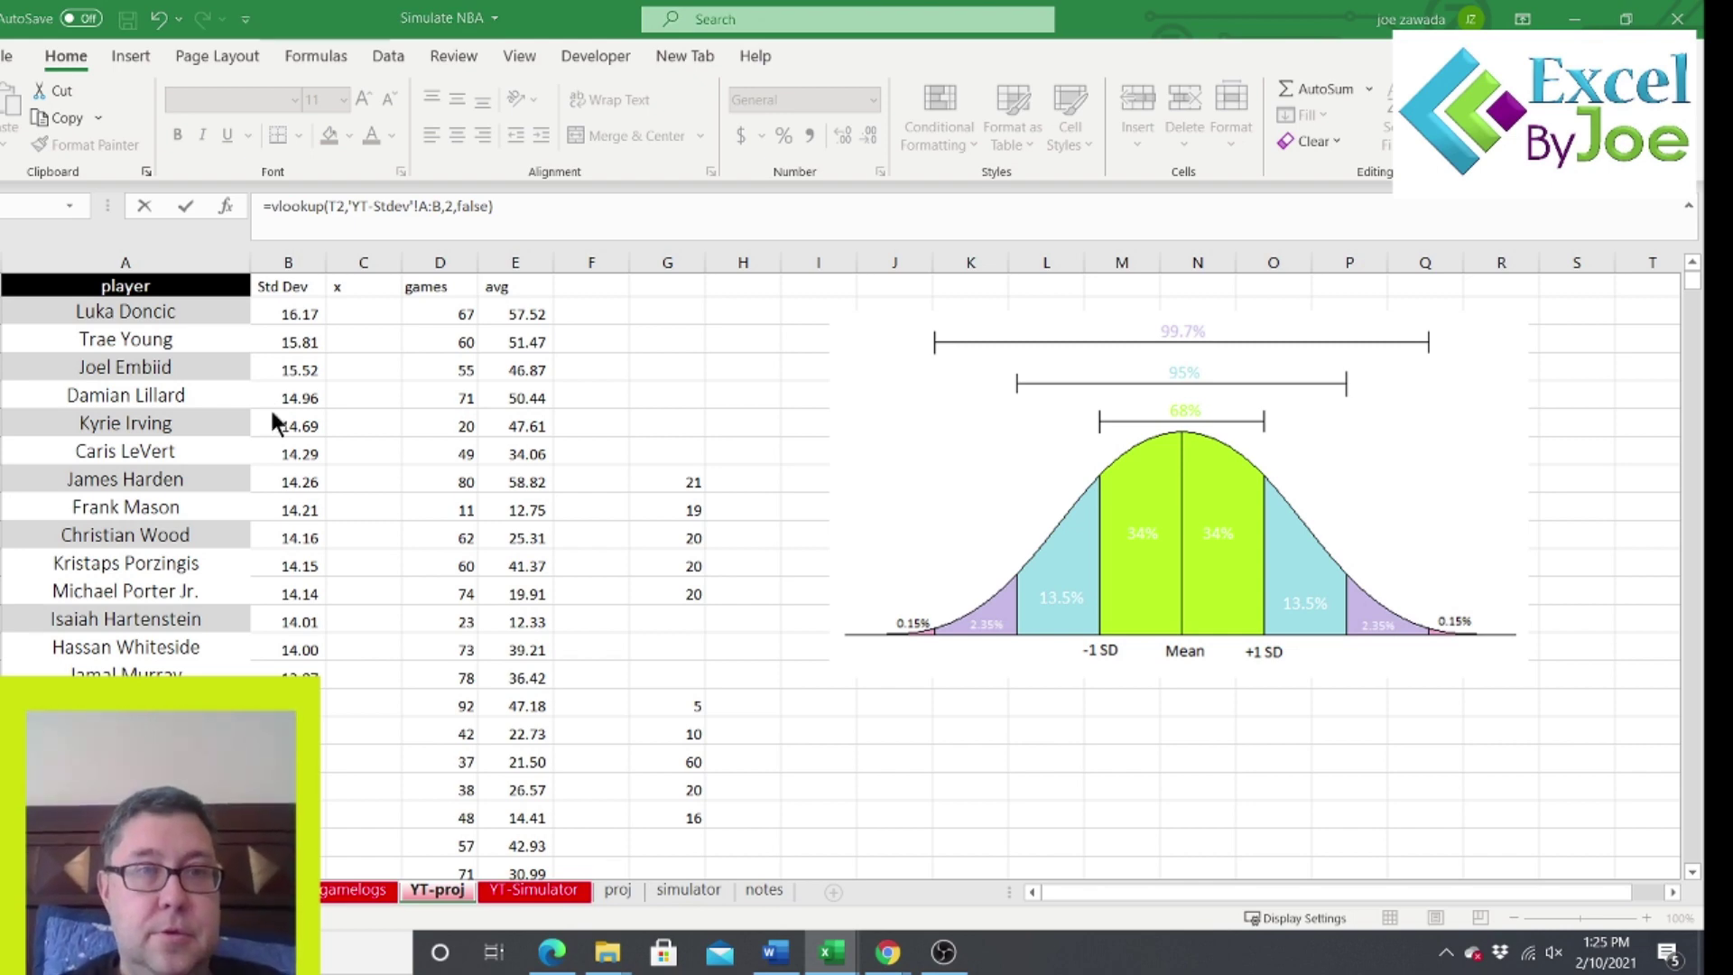
key(alt+Tab)
key(alt+Tab)
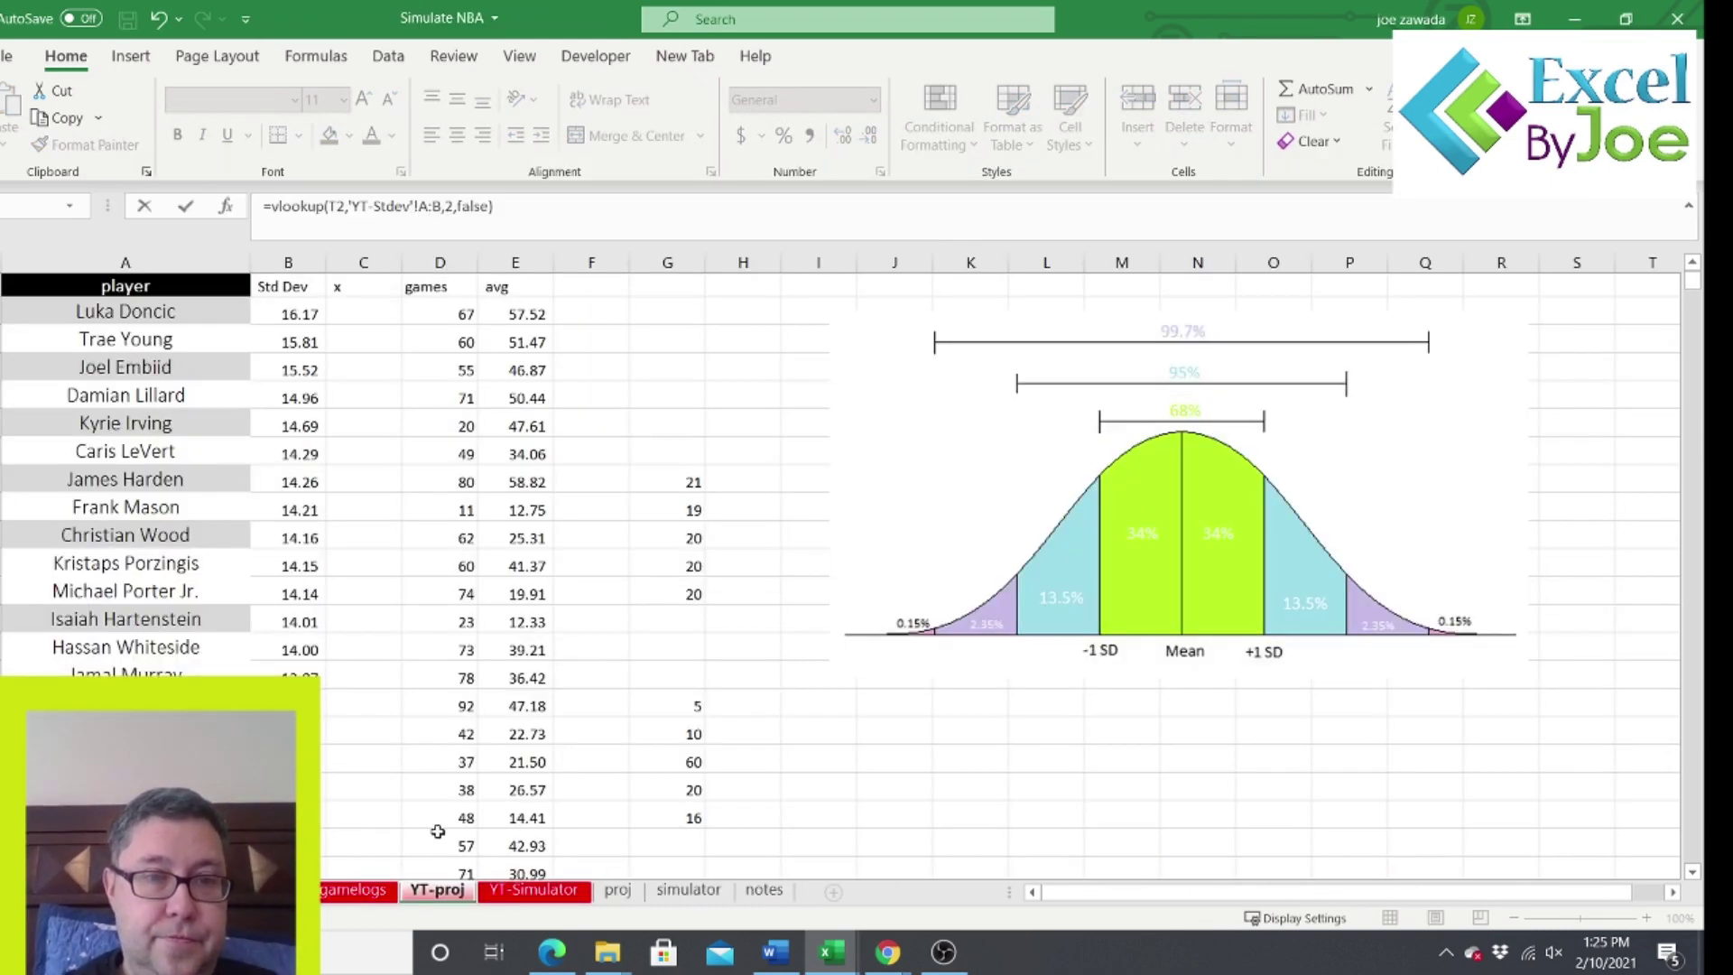
click(435, 892)
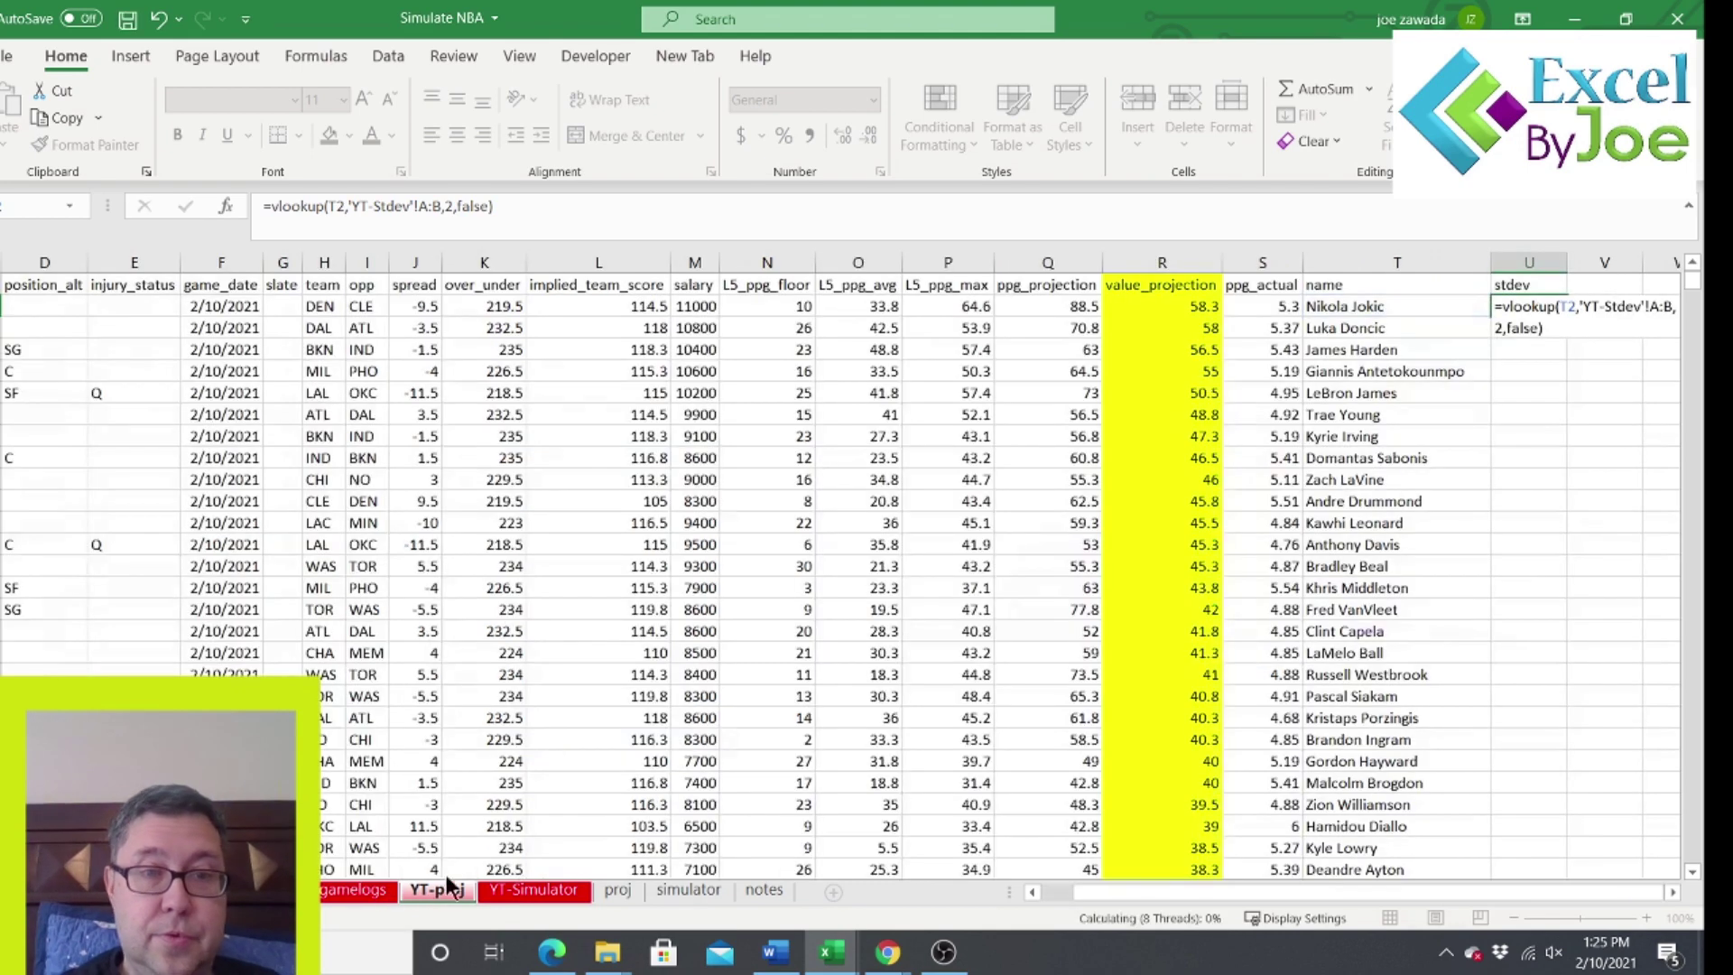
Confirm the VLOOKUP in U2 and fill it down the stdev column through all player rows.
key(Return)
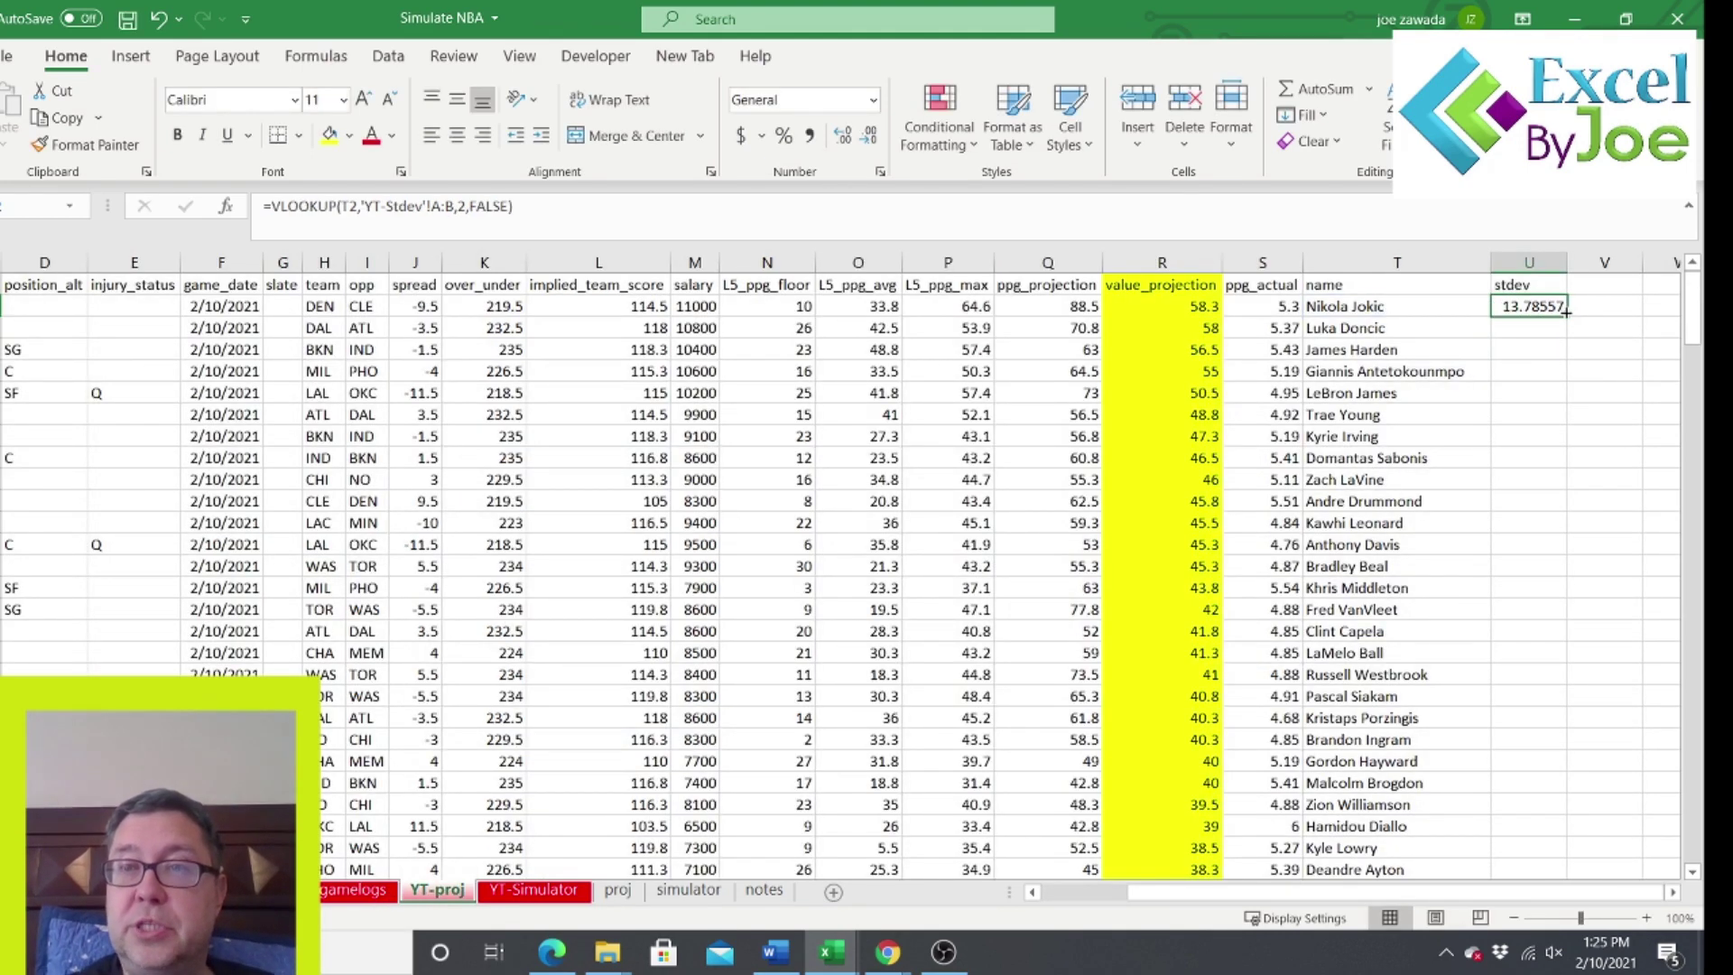
drag(1568, 314, 1569, 638)
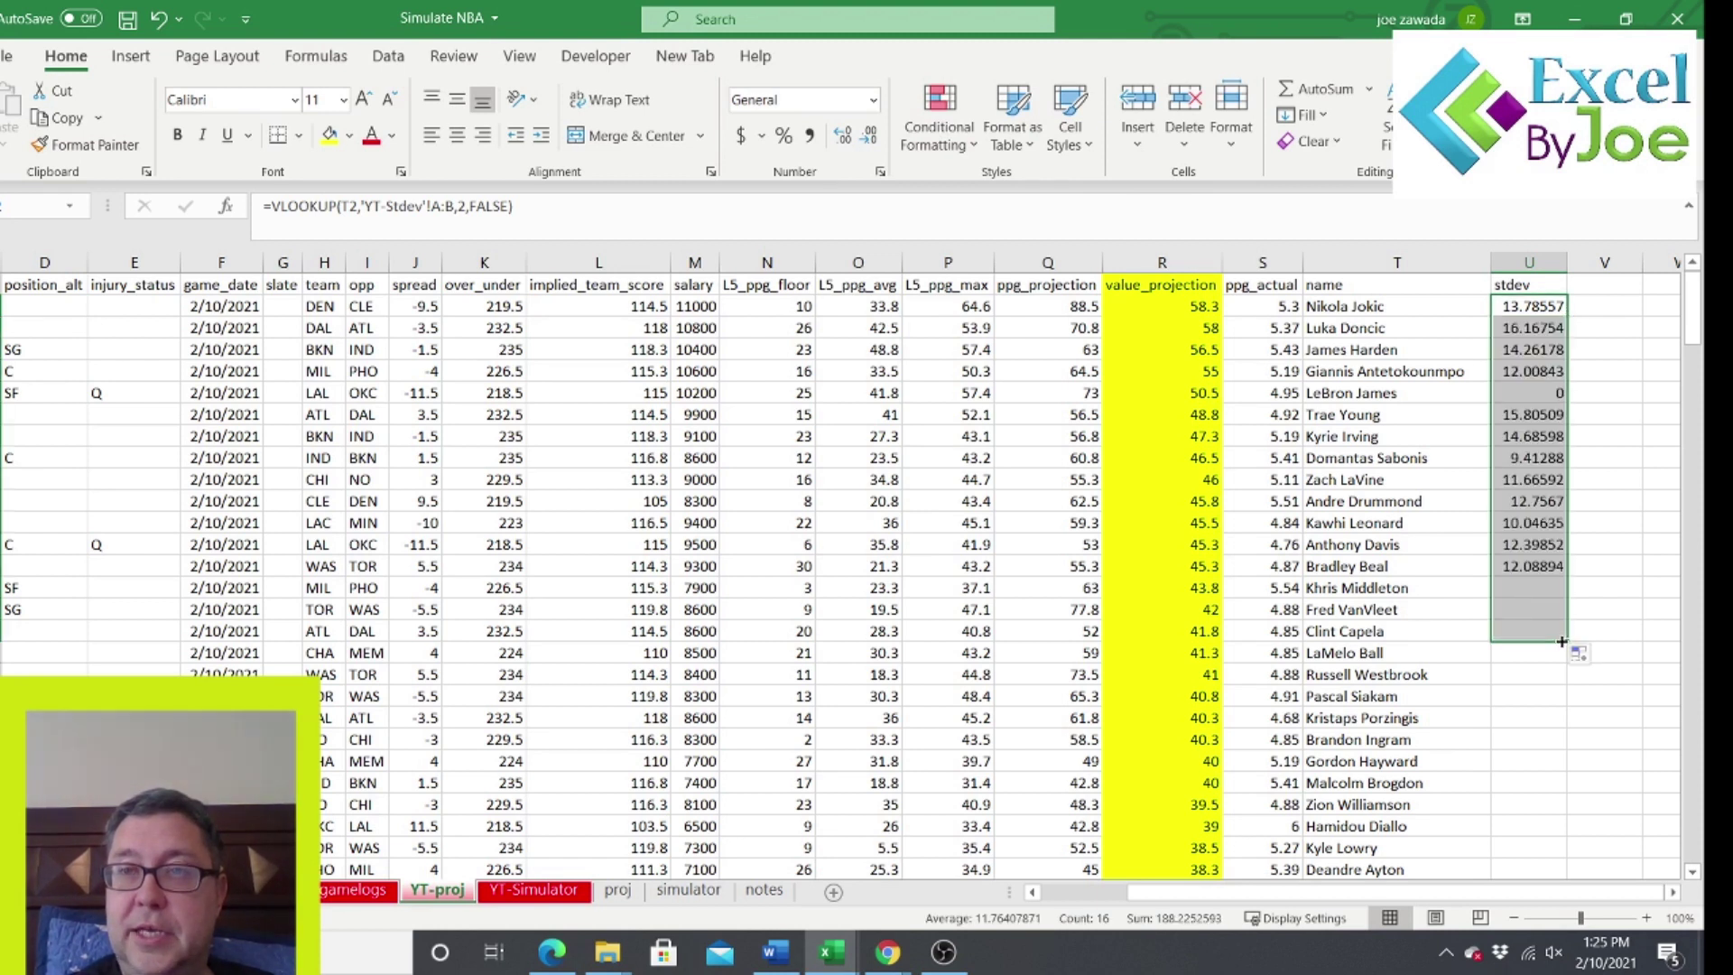
click(1525, 611)
click(1541, 636)
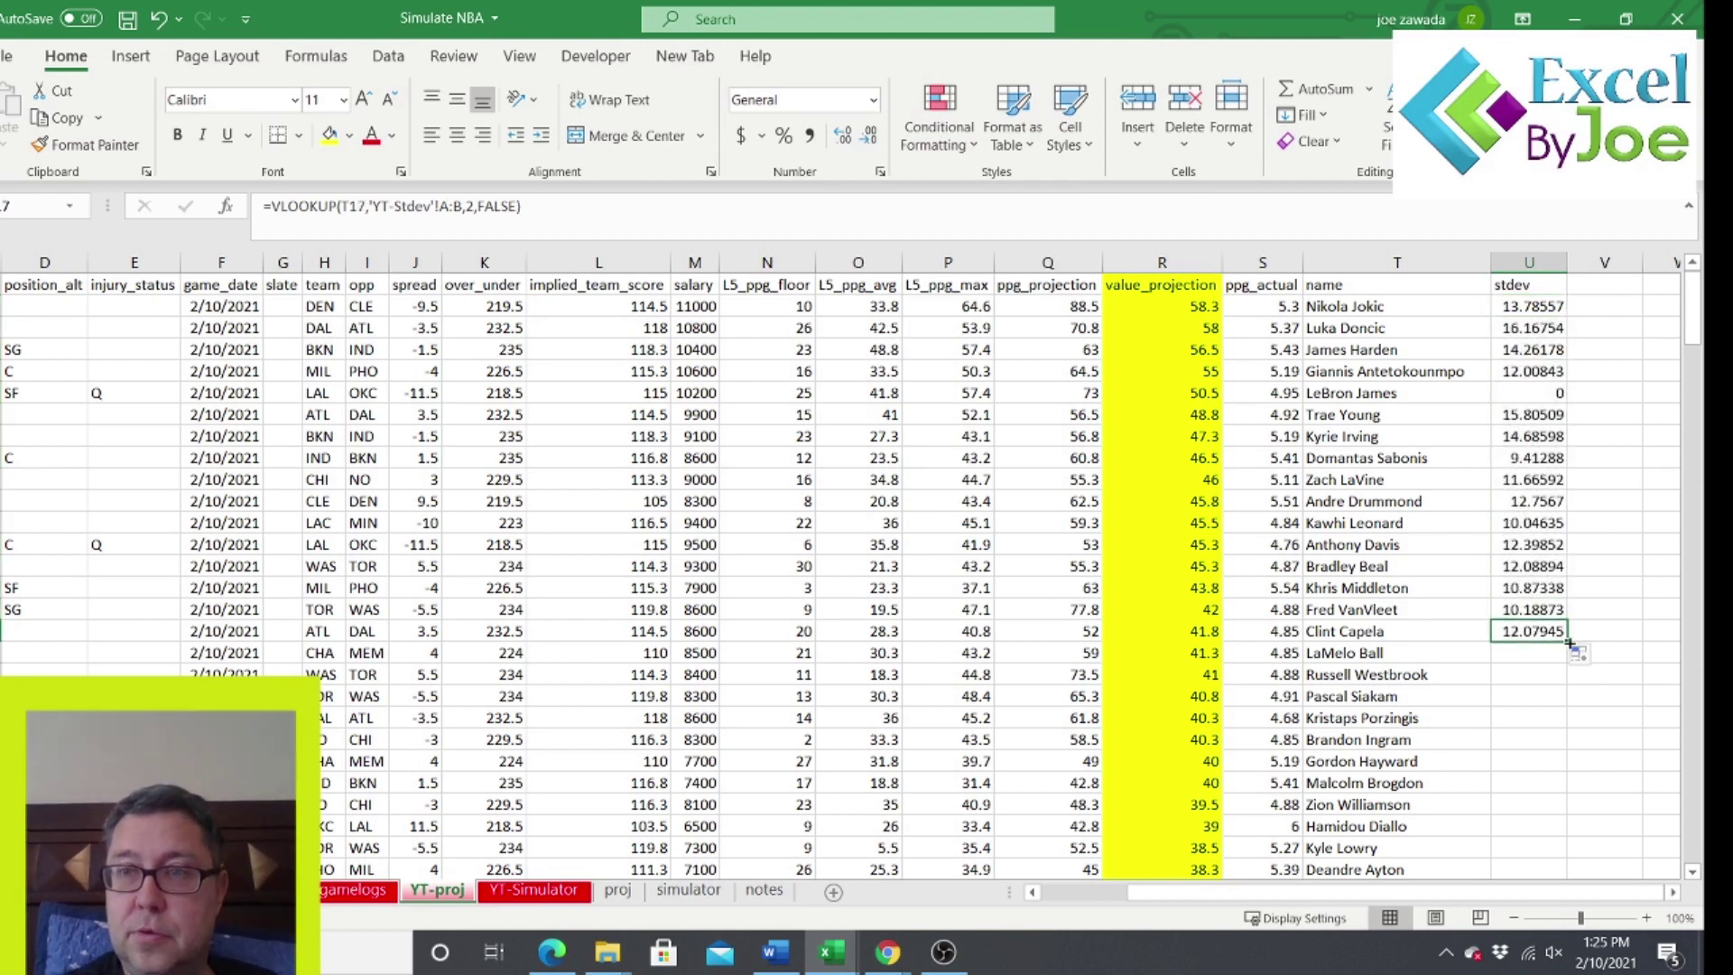
double_click(1571, 639)
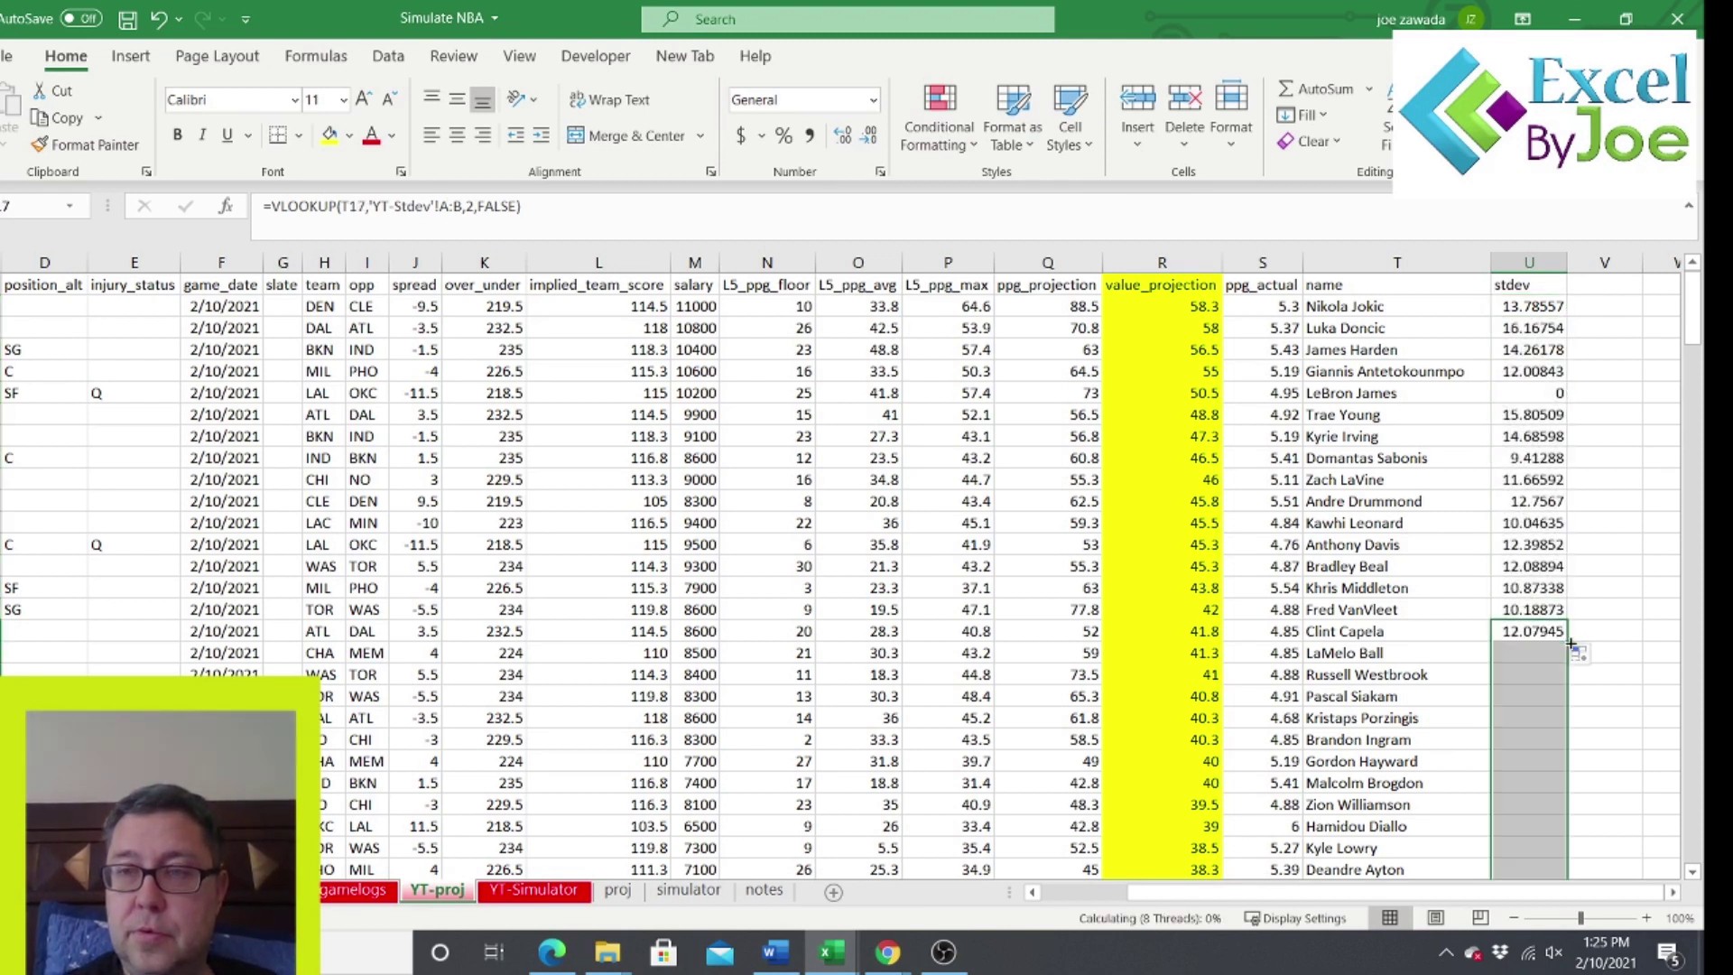
Check the stdev lookup results down the YT-proj player list for missing values.
click(1525, 736)
click(1530, 597)
click(1531, 524)
click(1551, 757)
scroll(1693, 632, down, 15)
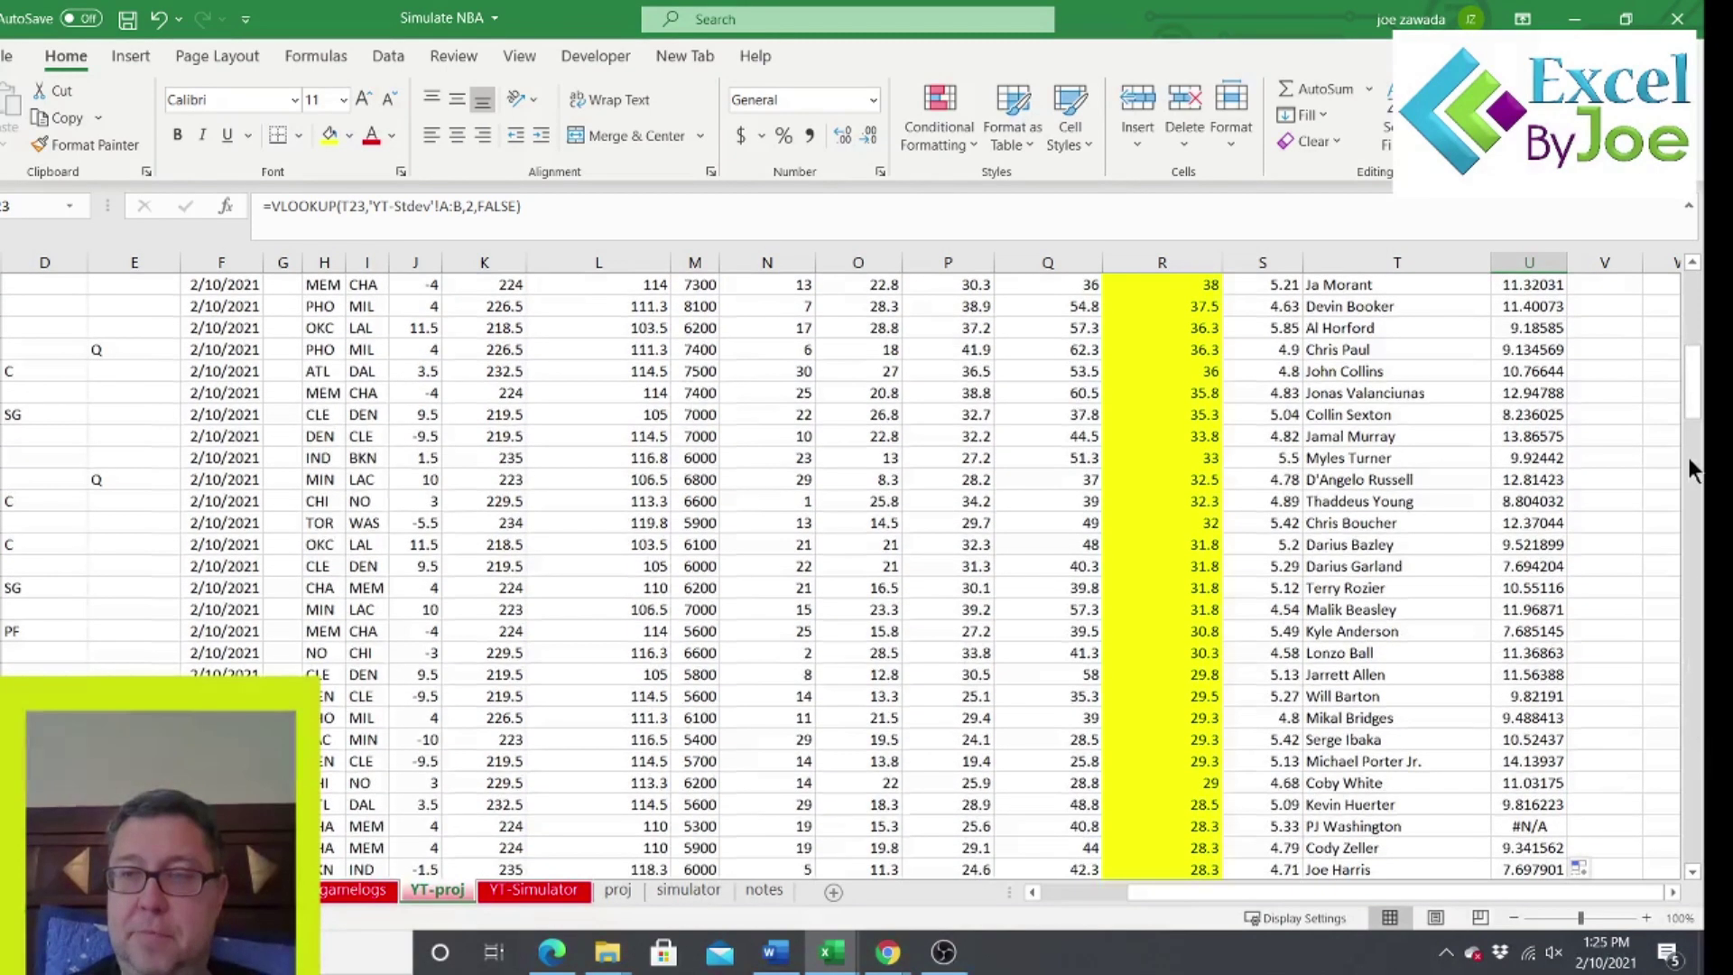
drag(1707, 402, 1706, 326)
click(1528, 652)
scroll(1702, 722, down, 9)
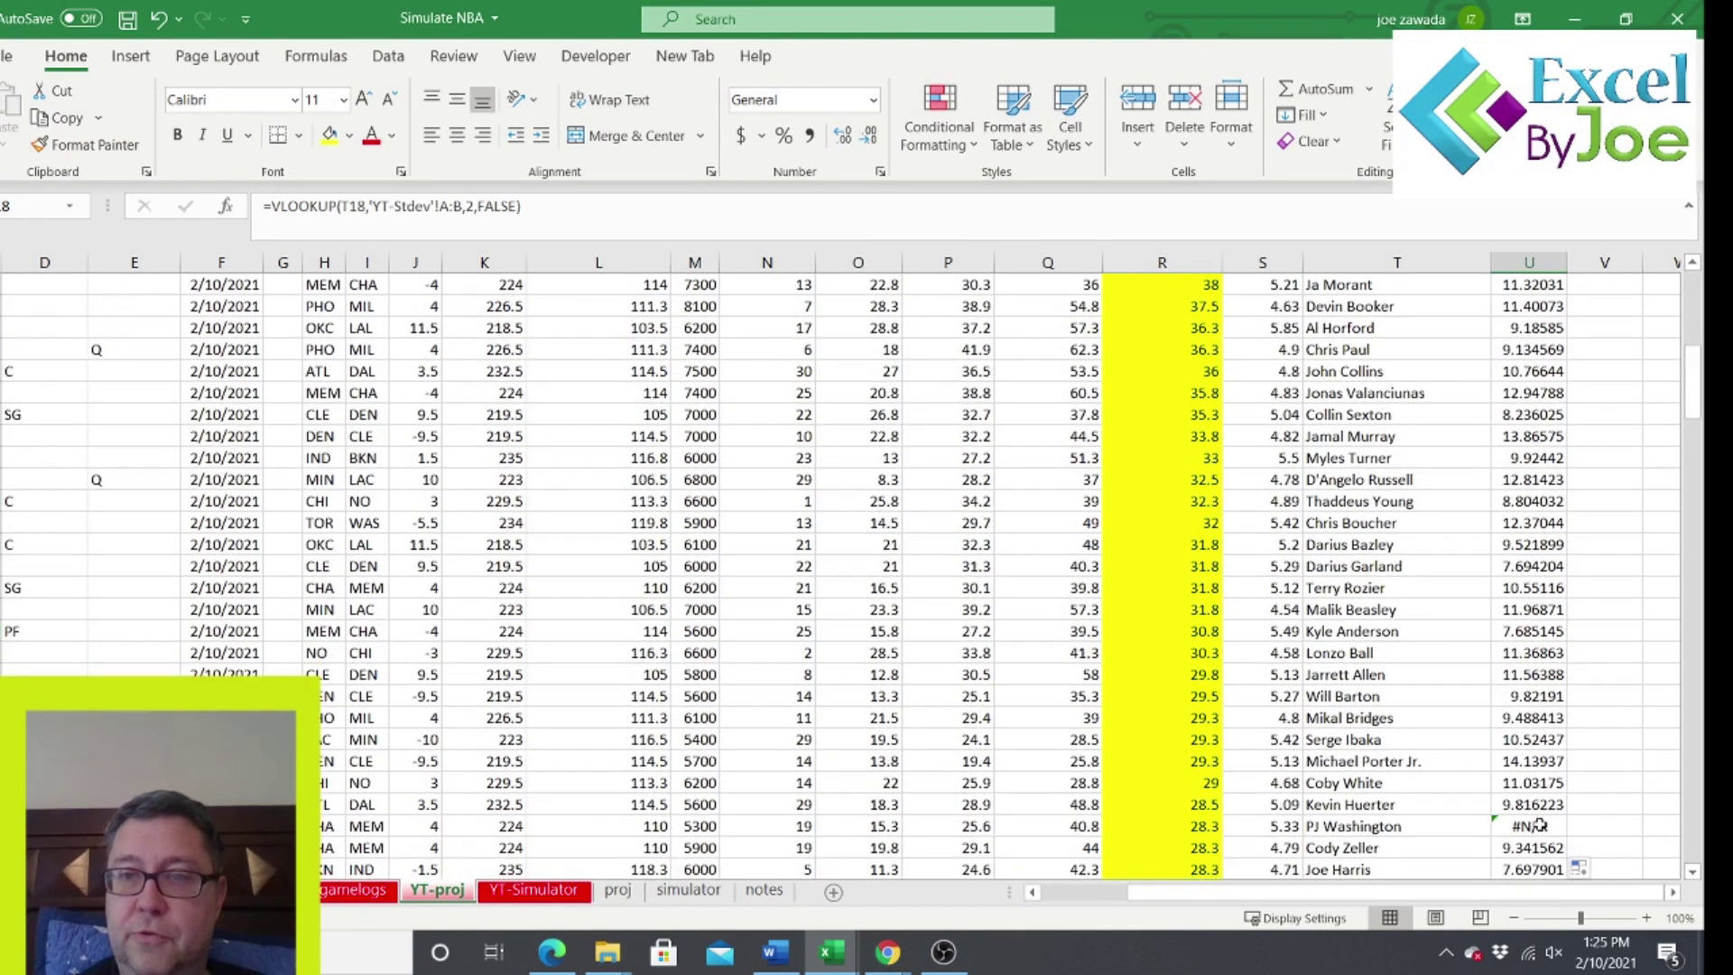
click(1541, 829)
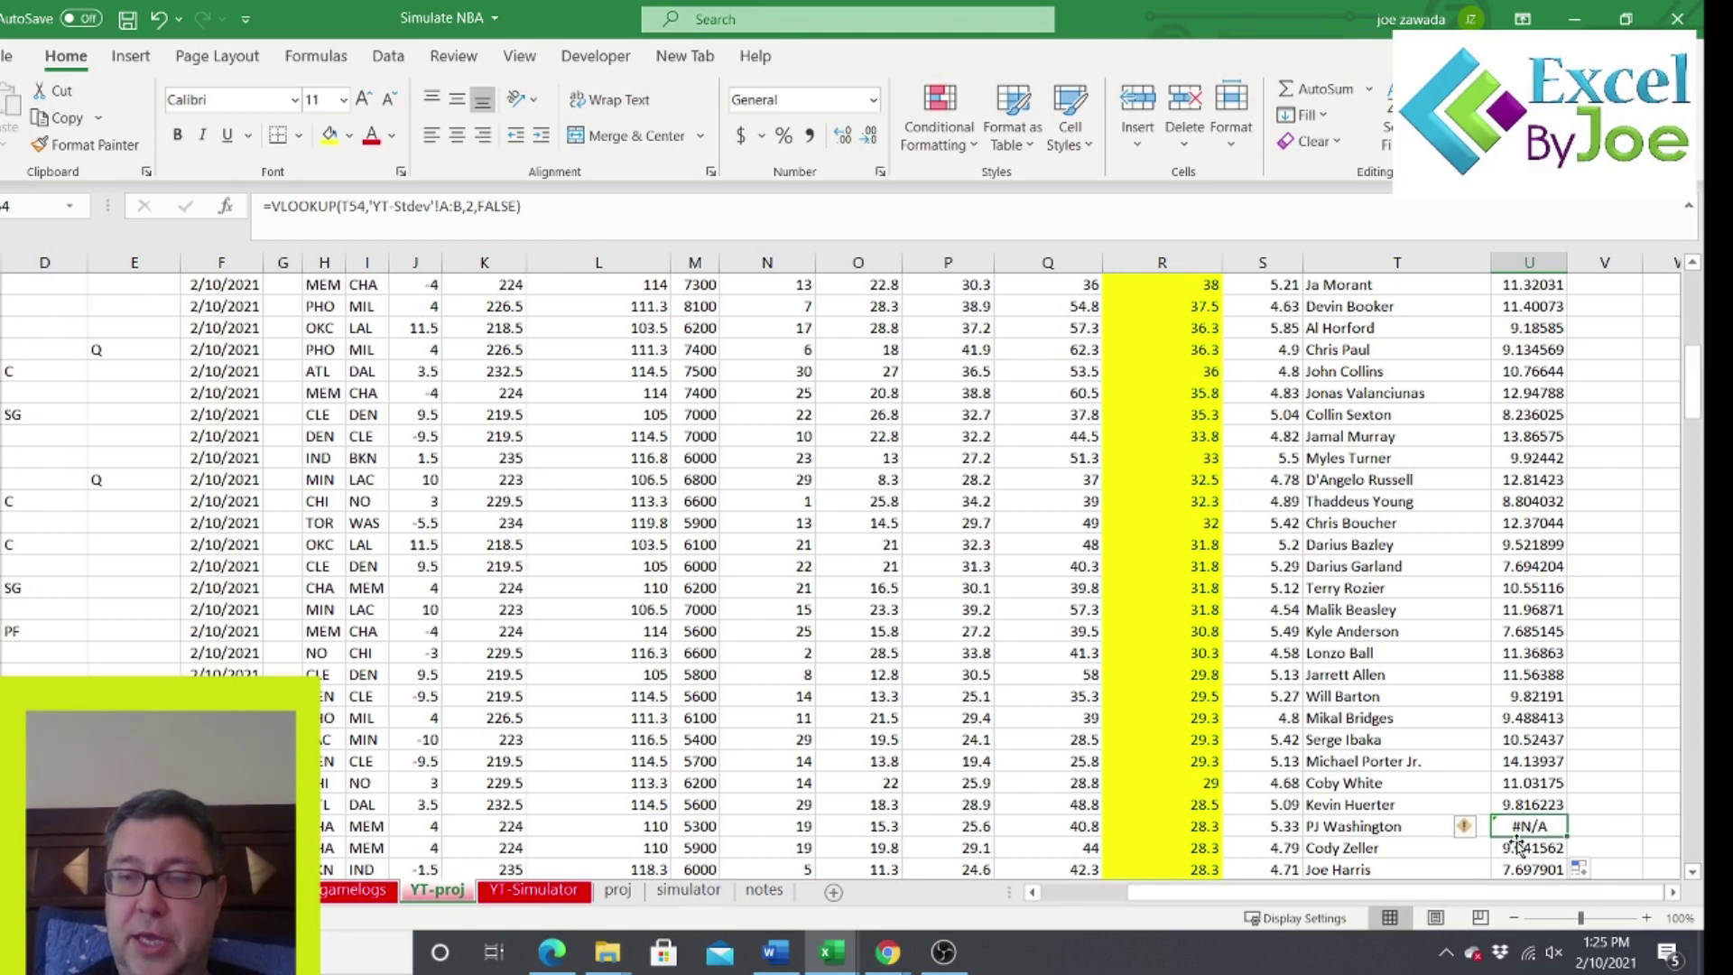
click(1393, 826)
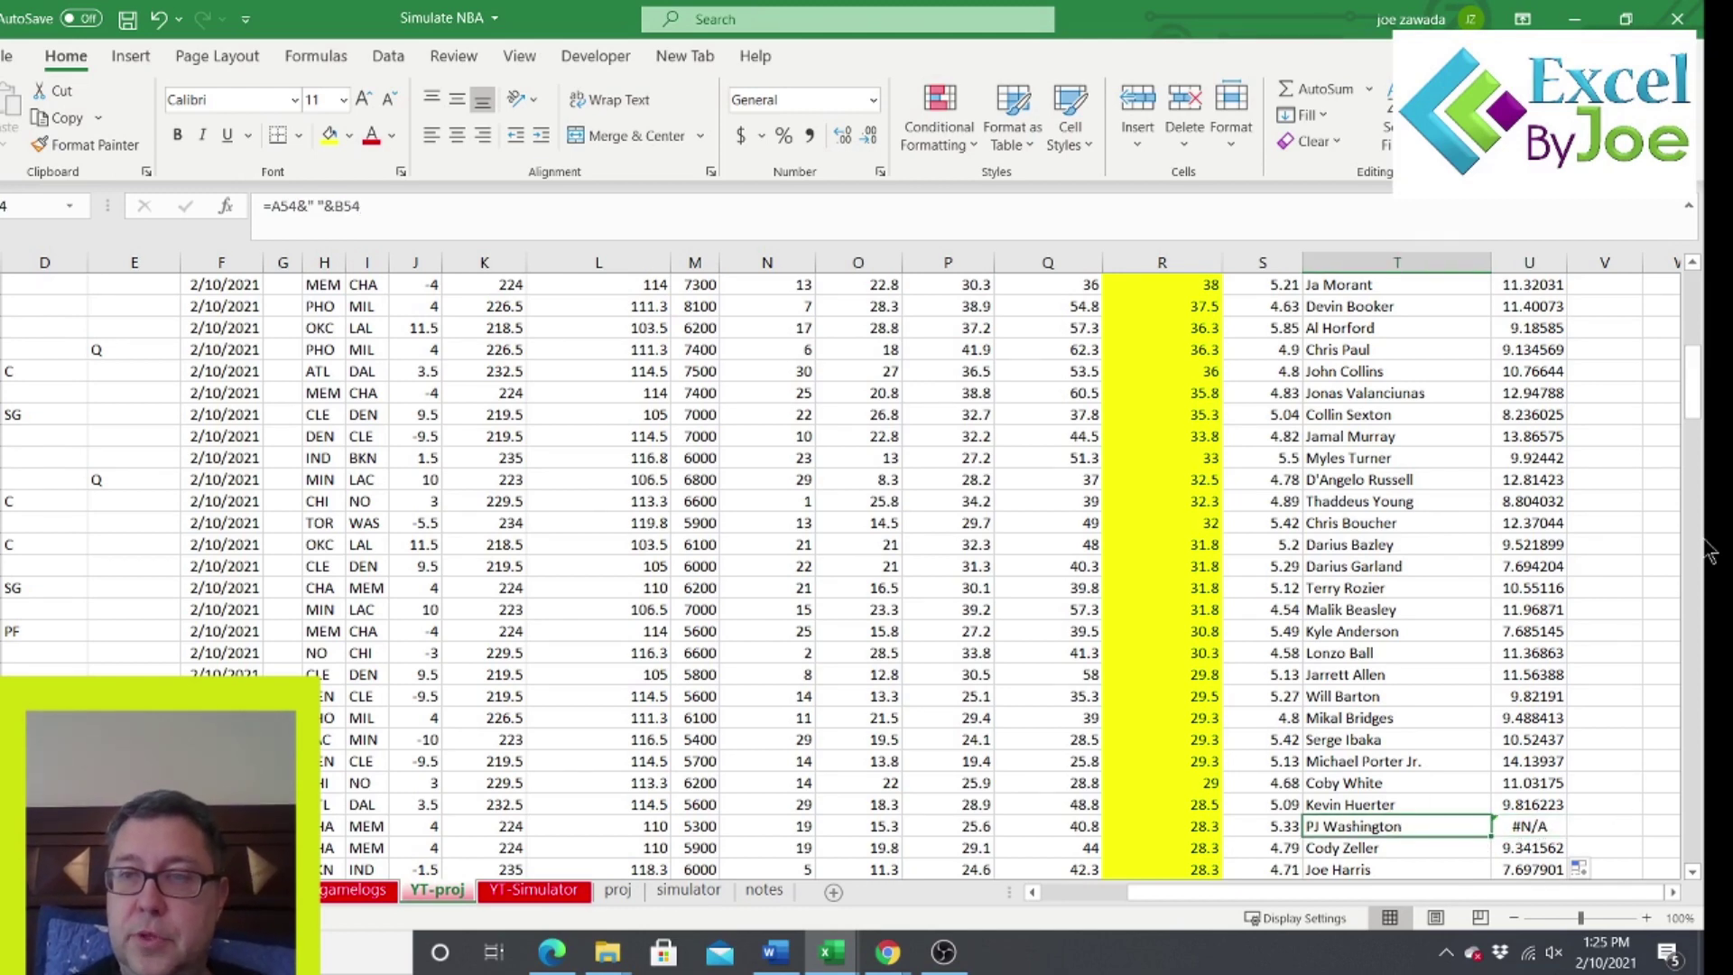
drag(1694, 383, 1692, 294)
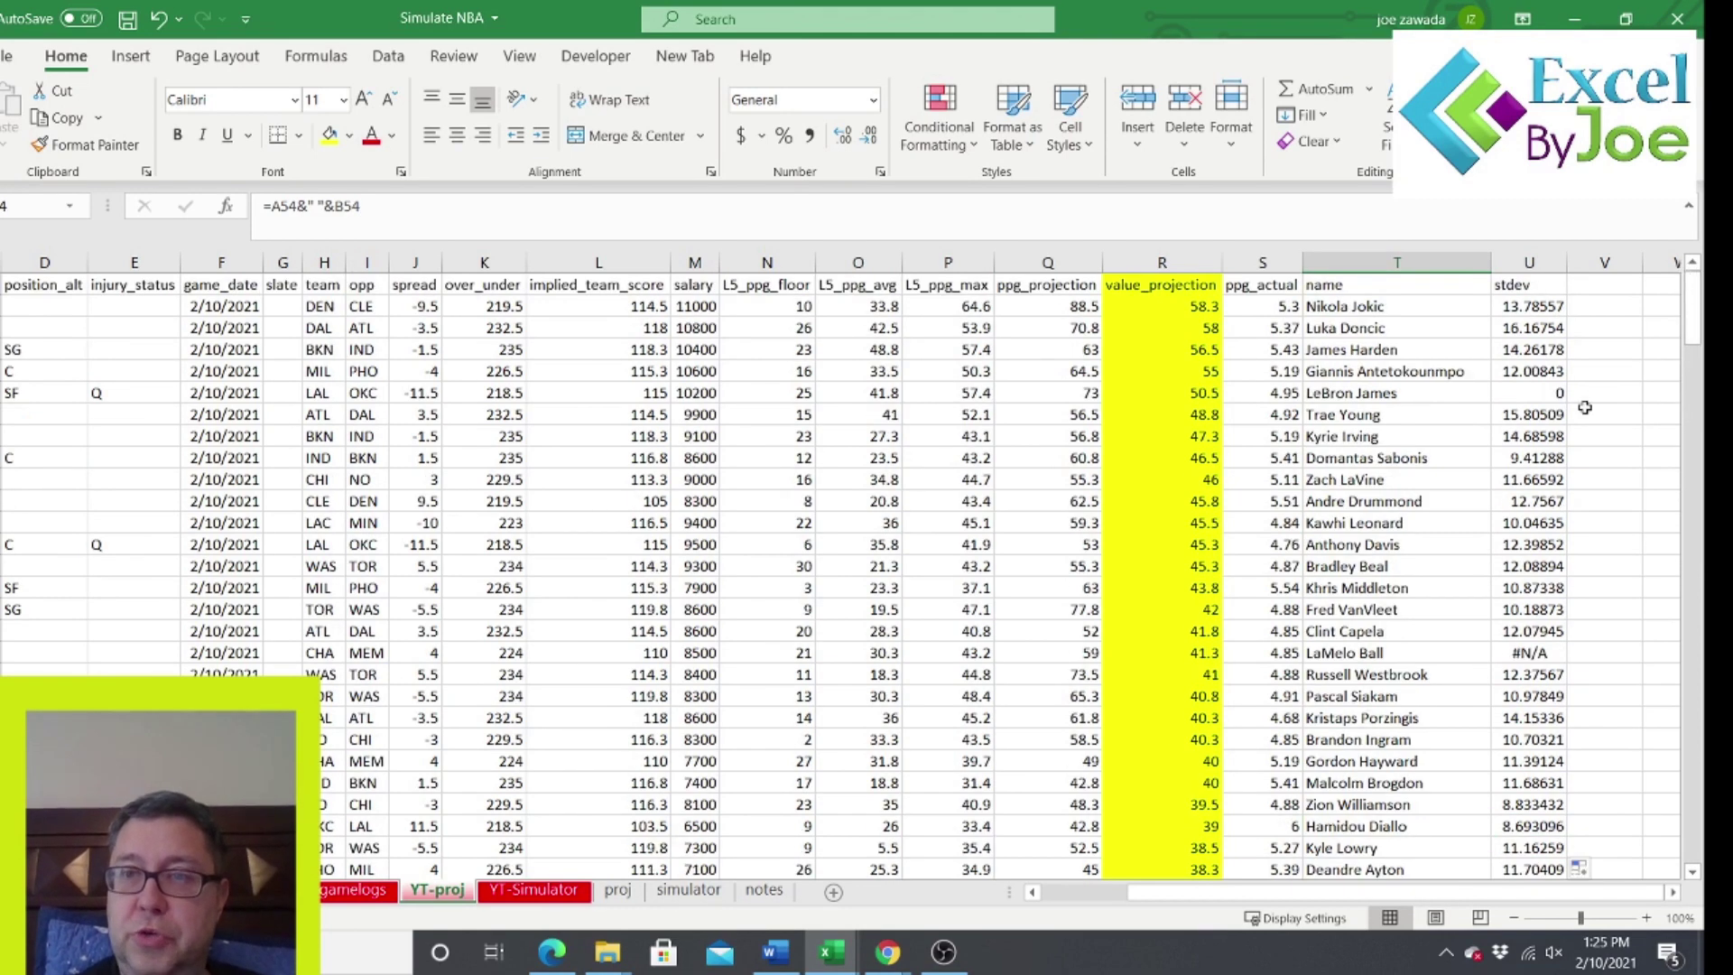
click(1534, 651)
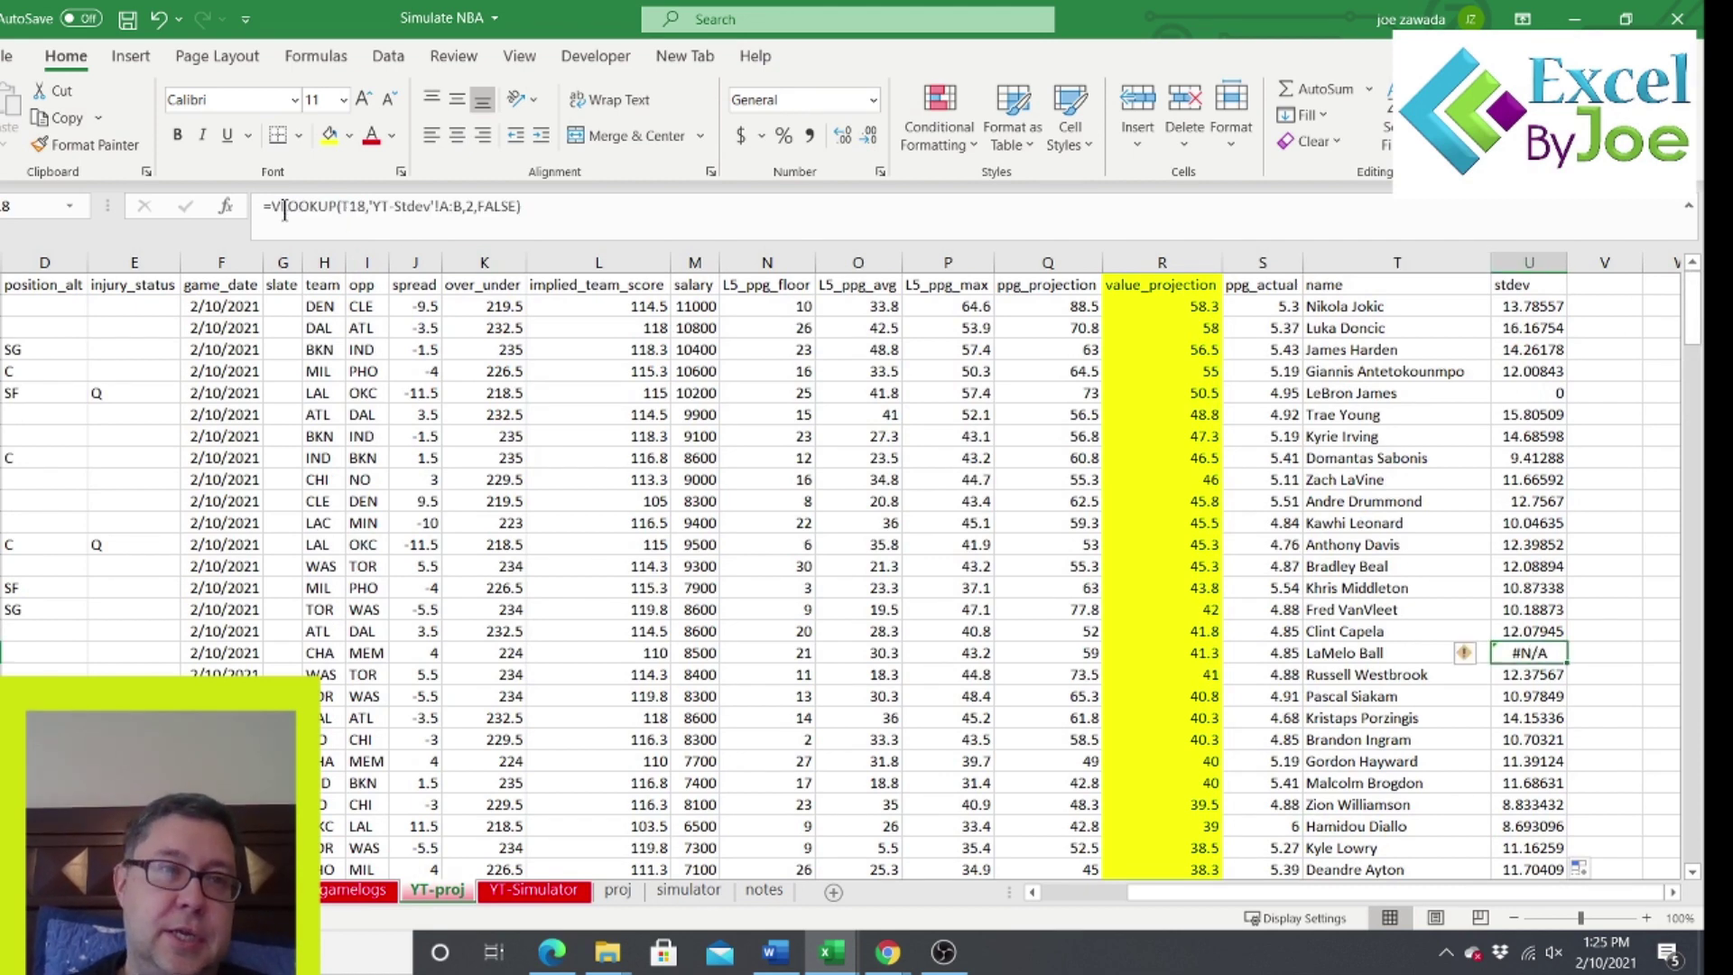
Review the player names and their Std Dev values in the YT-Stdev sheet.
key(ctrl+Page_Up)
click(233, 474)
click(317, 455)
click(233, 510)
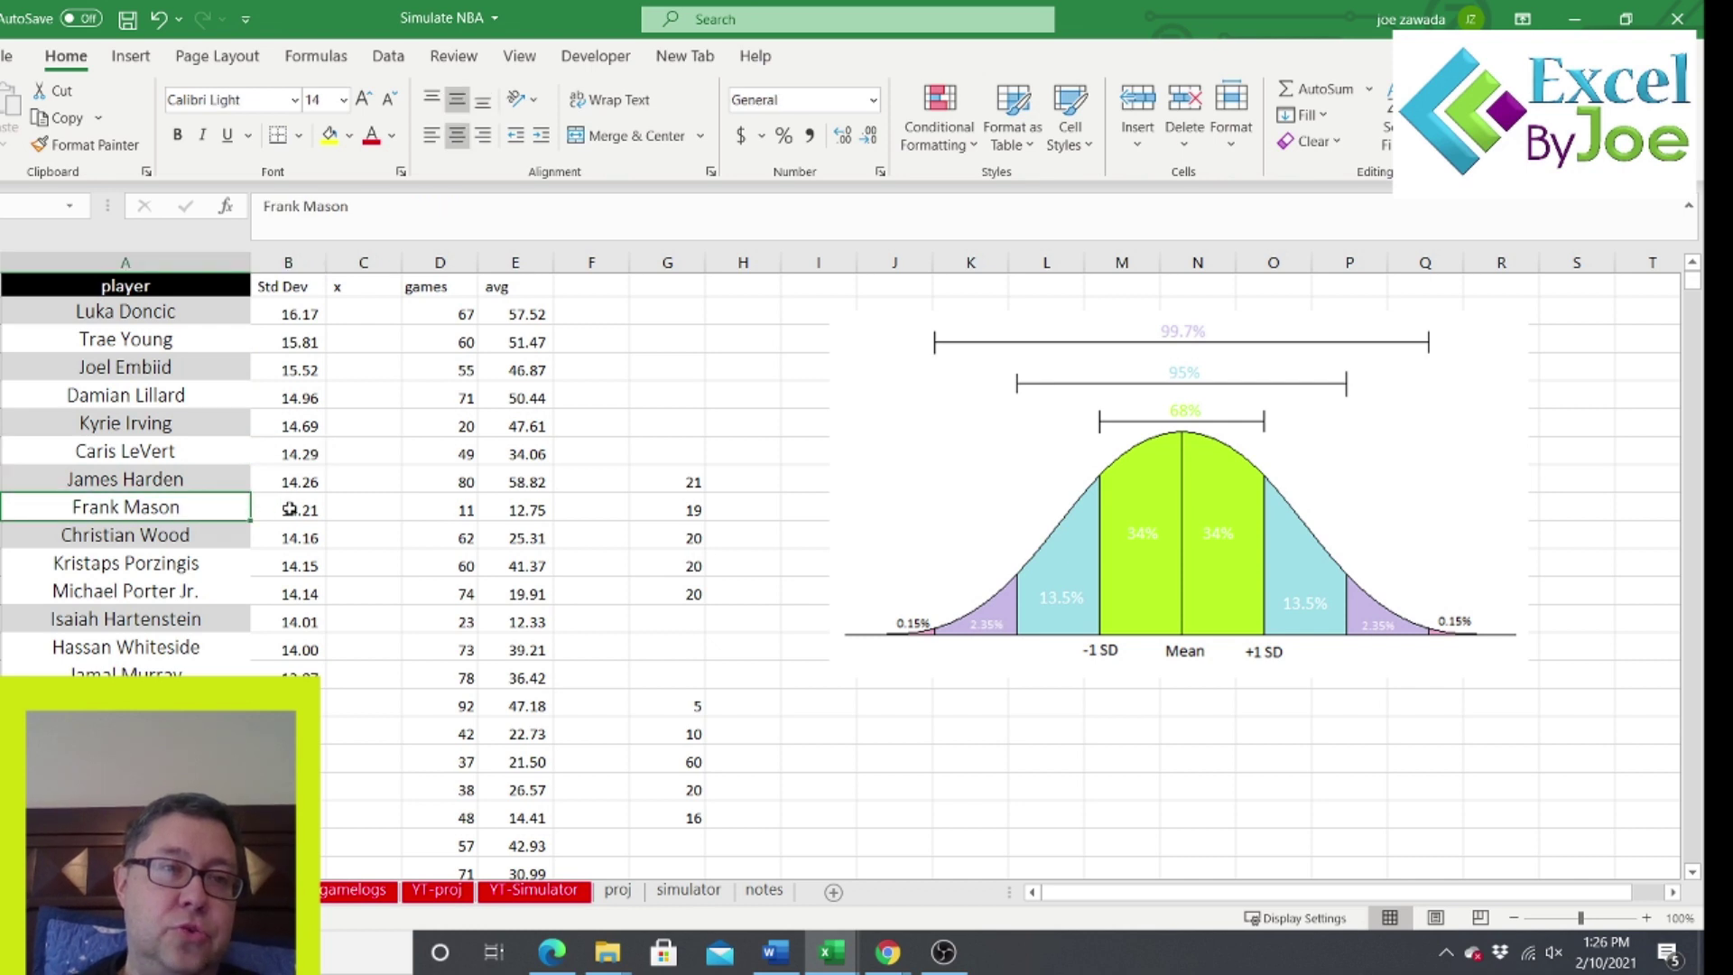
click(289, 508)
click(237, 534)
click(340, 524)
click(209, 563)
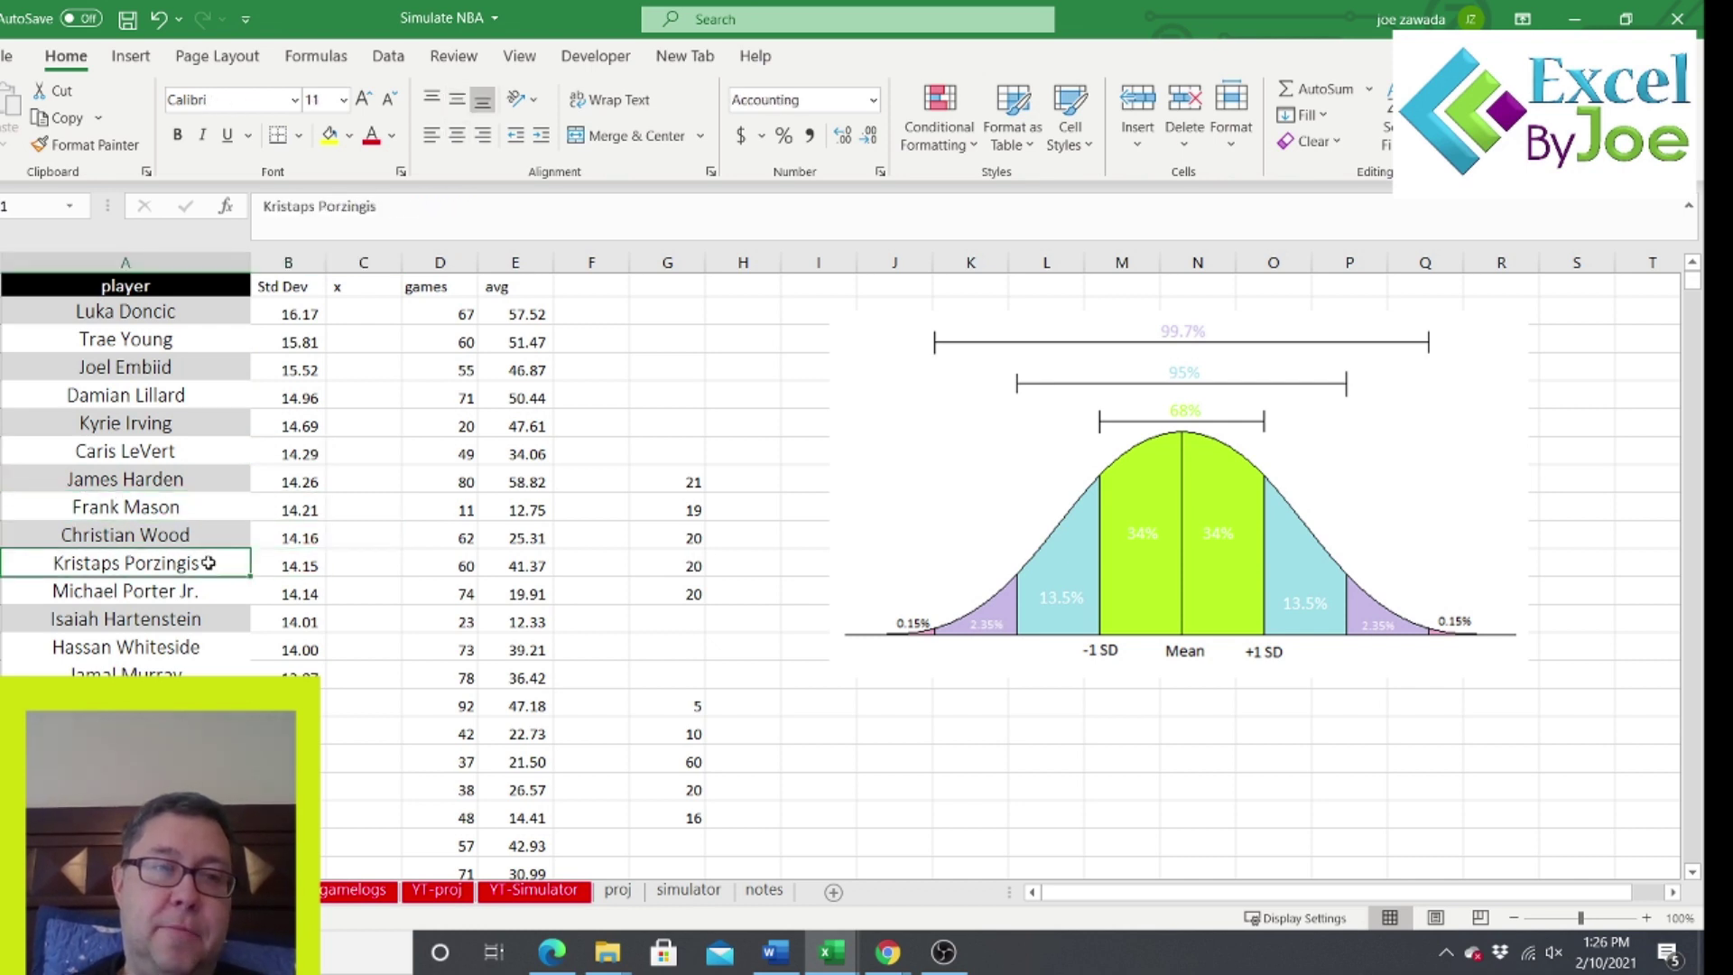
click(289, 567)
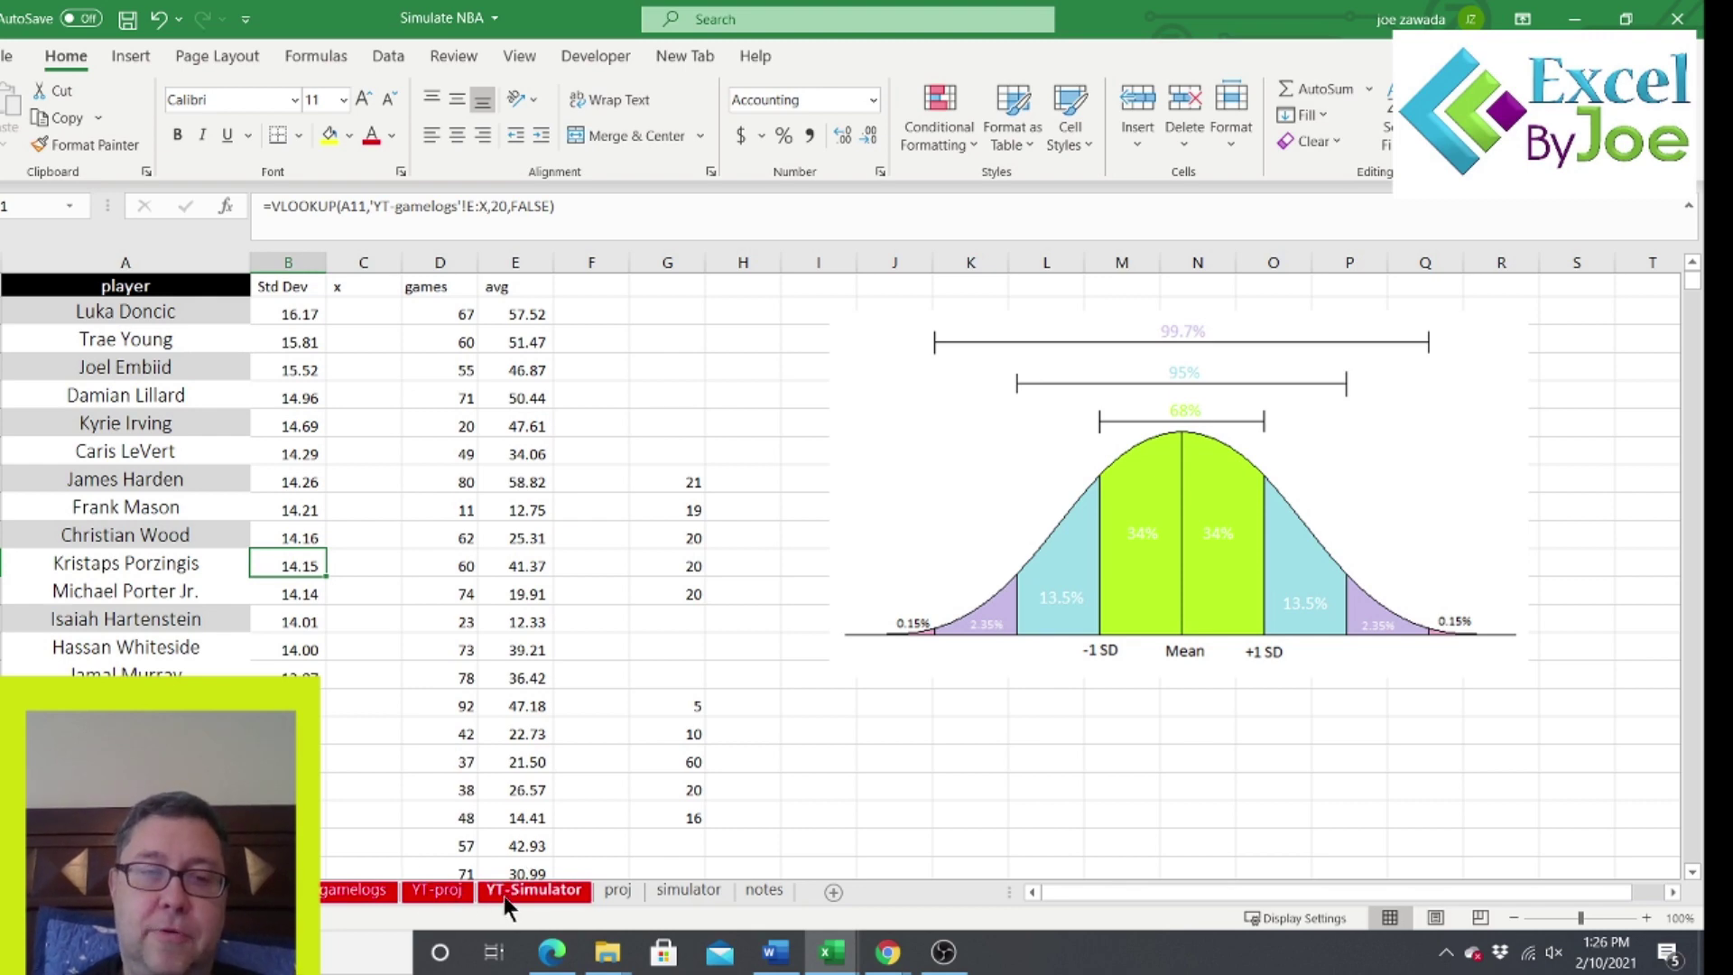
In U2 of YT-proj, wrap the lookup as =iferror(VLOOKUP(T2,'YT-Stdev'!A:B,2,FALSE),(R2*.3)) to fall back on 30% of the projection.
click(439, 893)
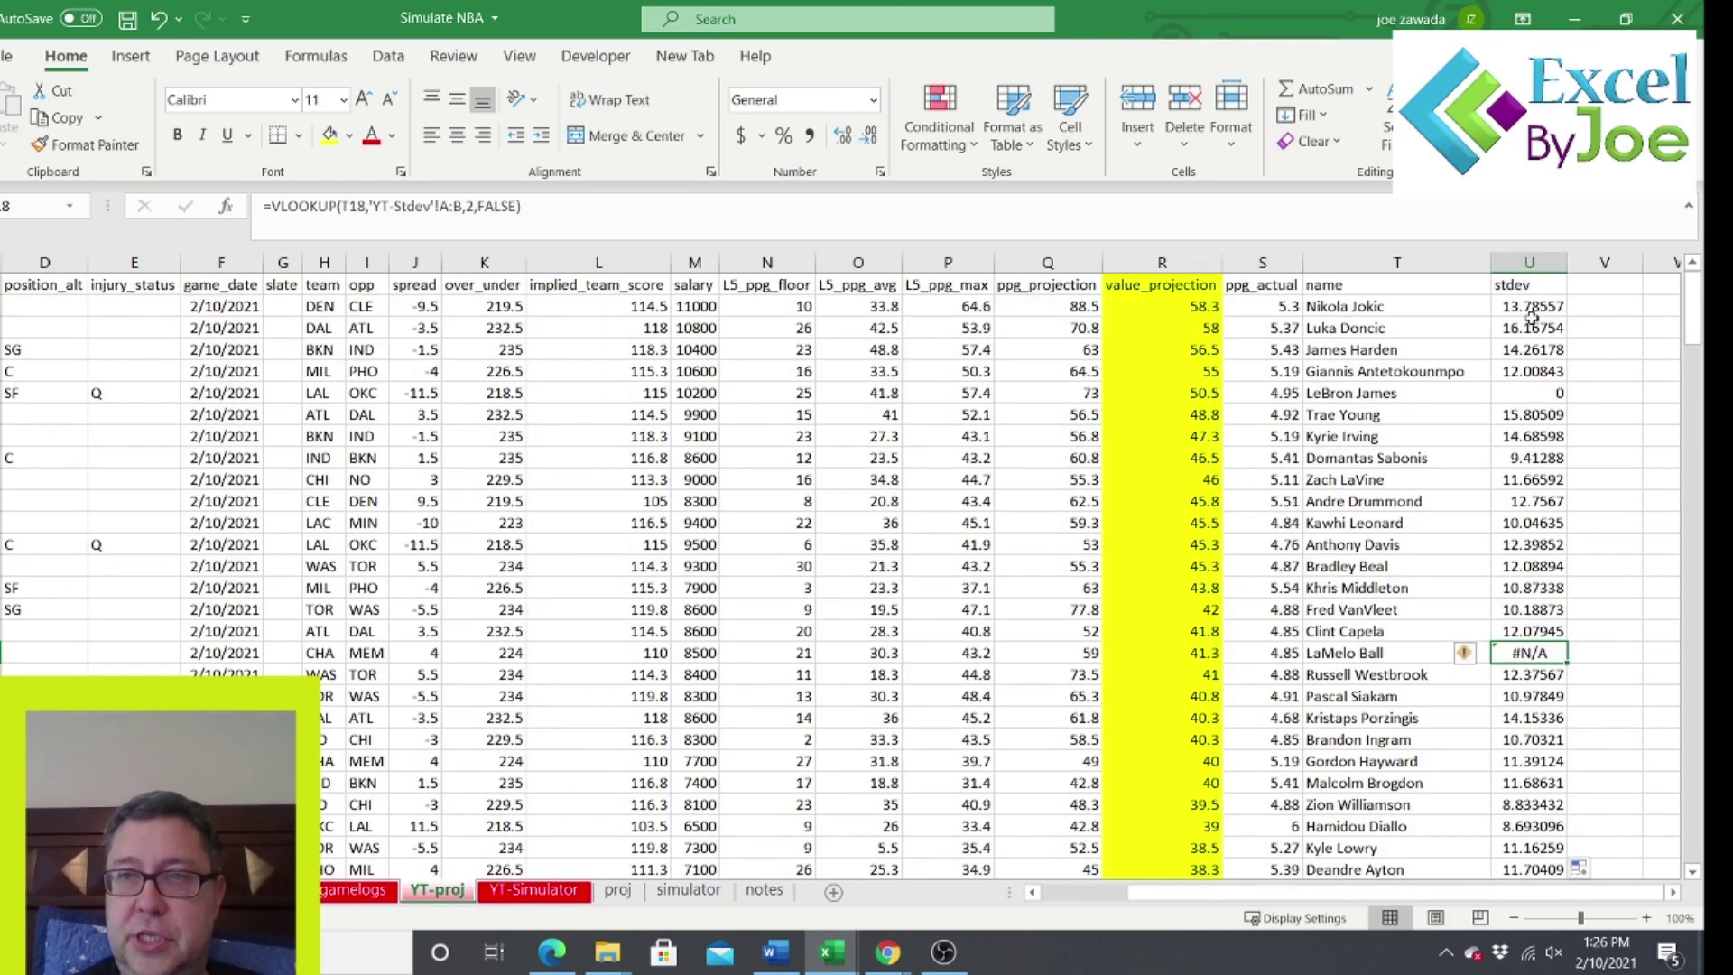
click(1532, 308)
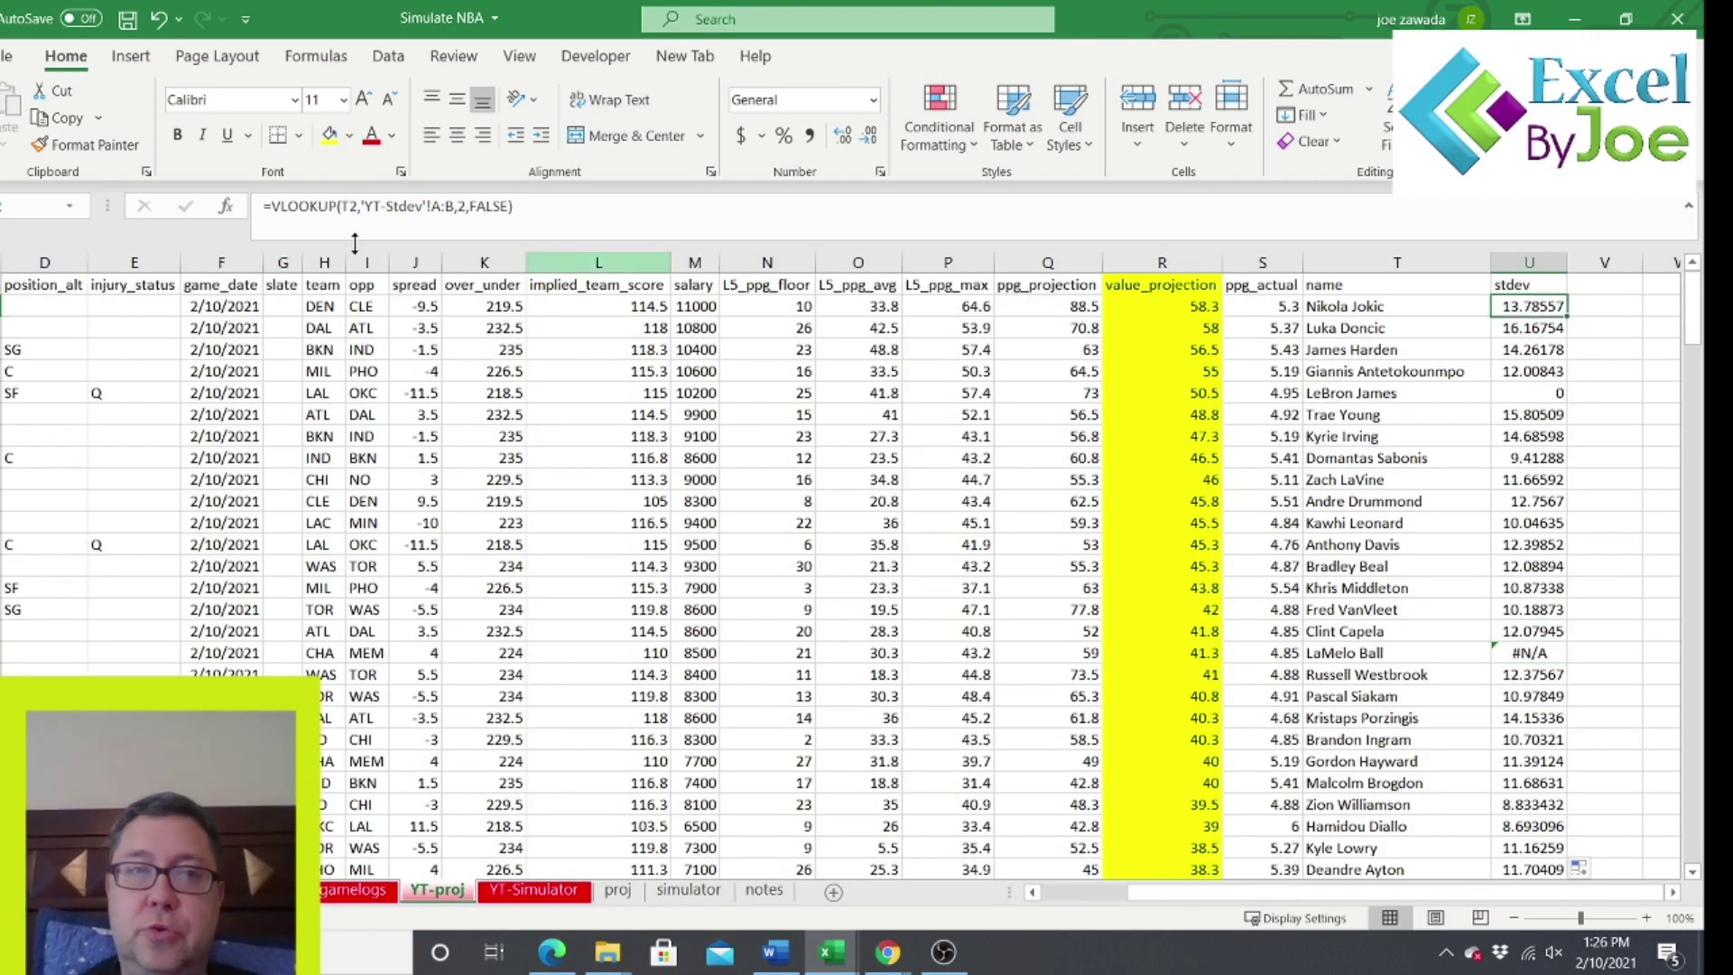
click(269, 206)
text(iferror()
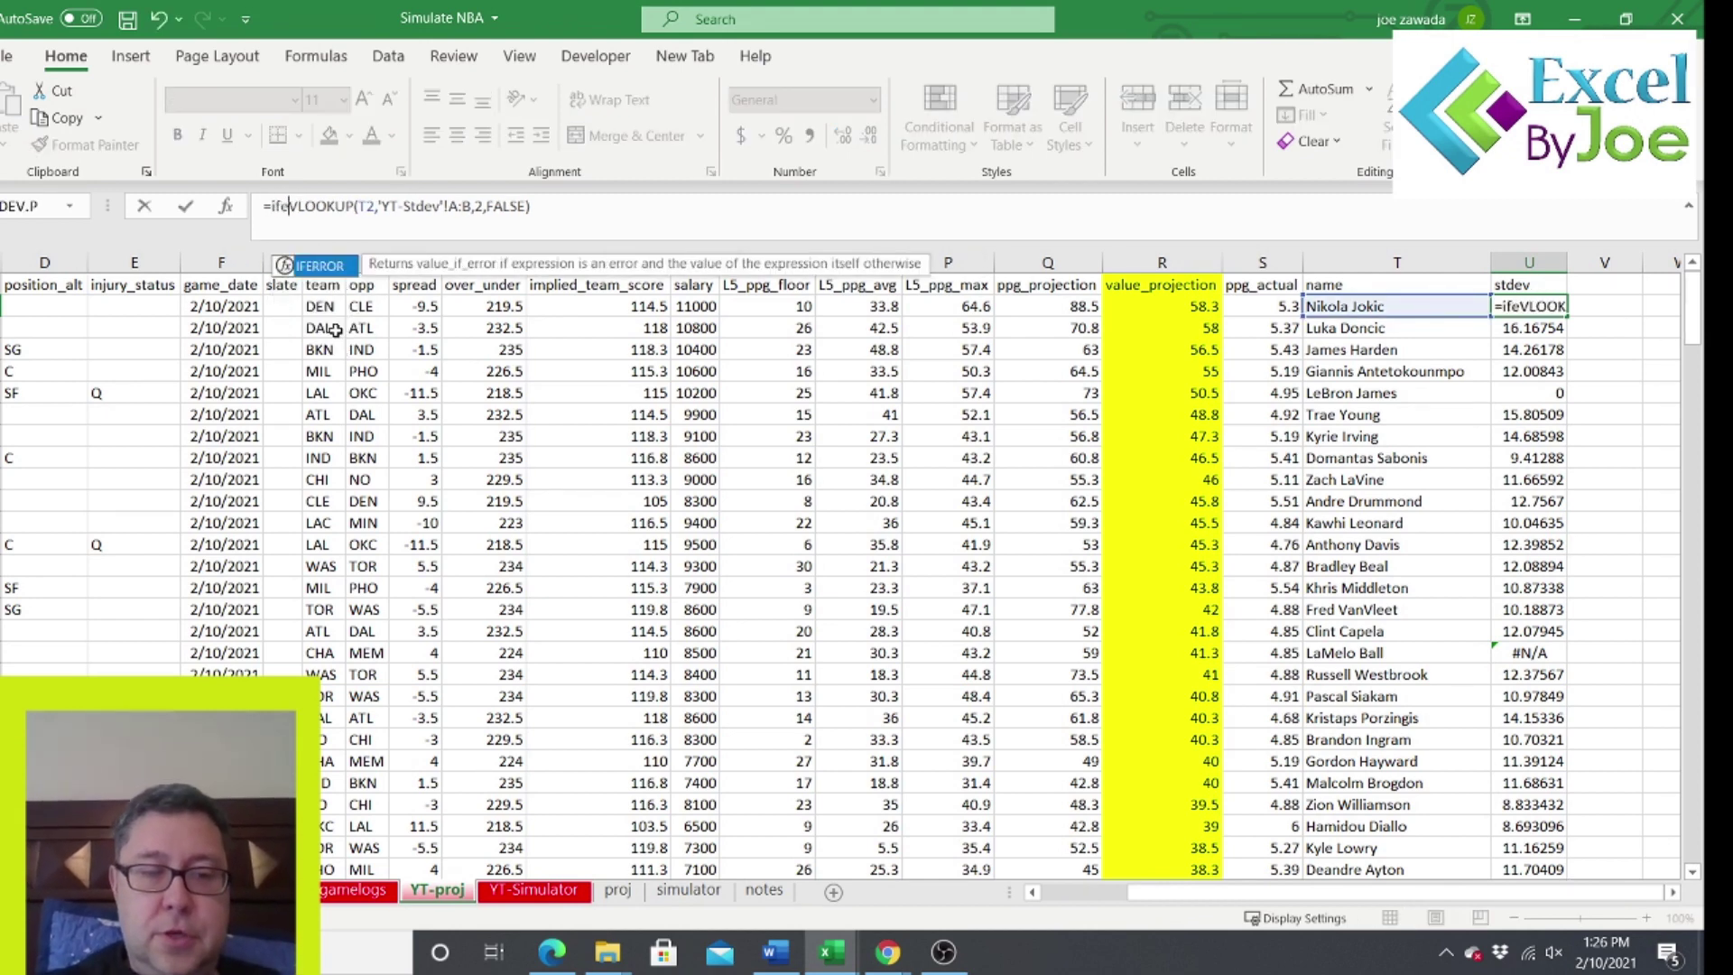
click(609, 210)
text(),()
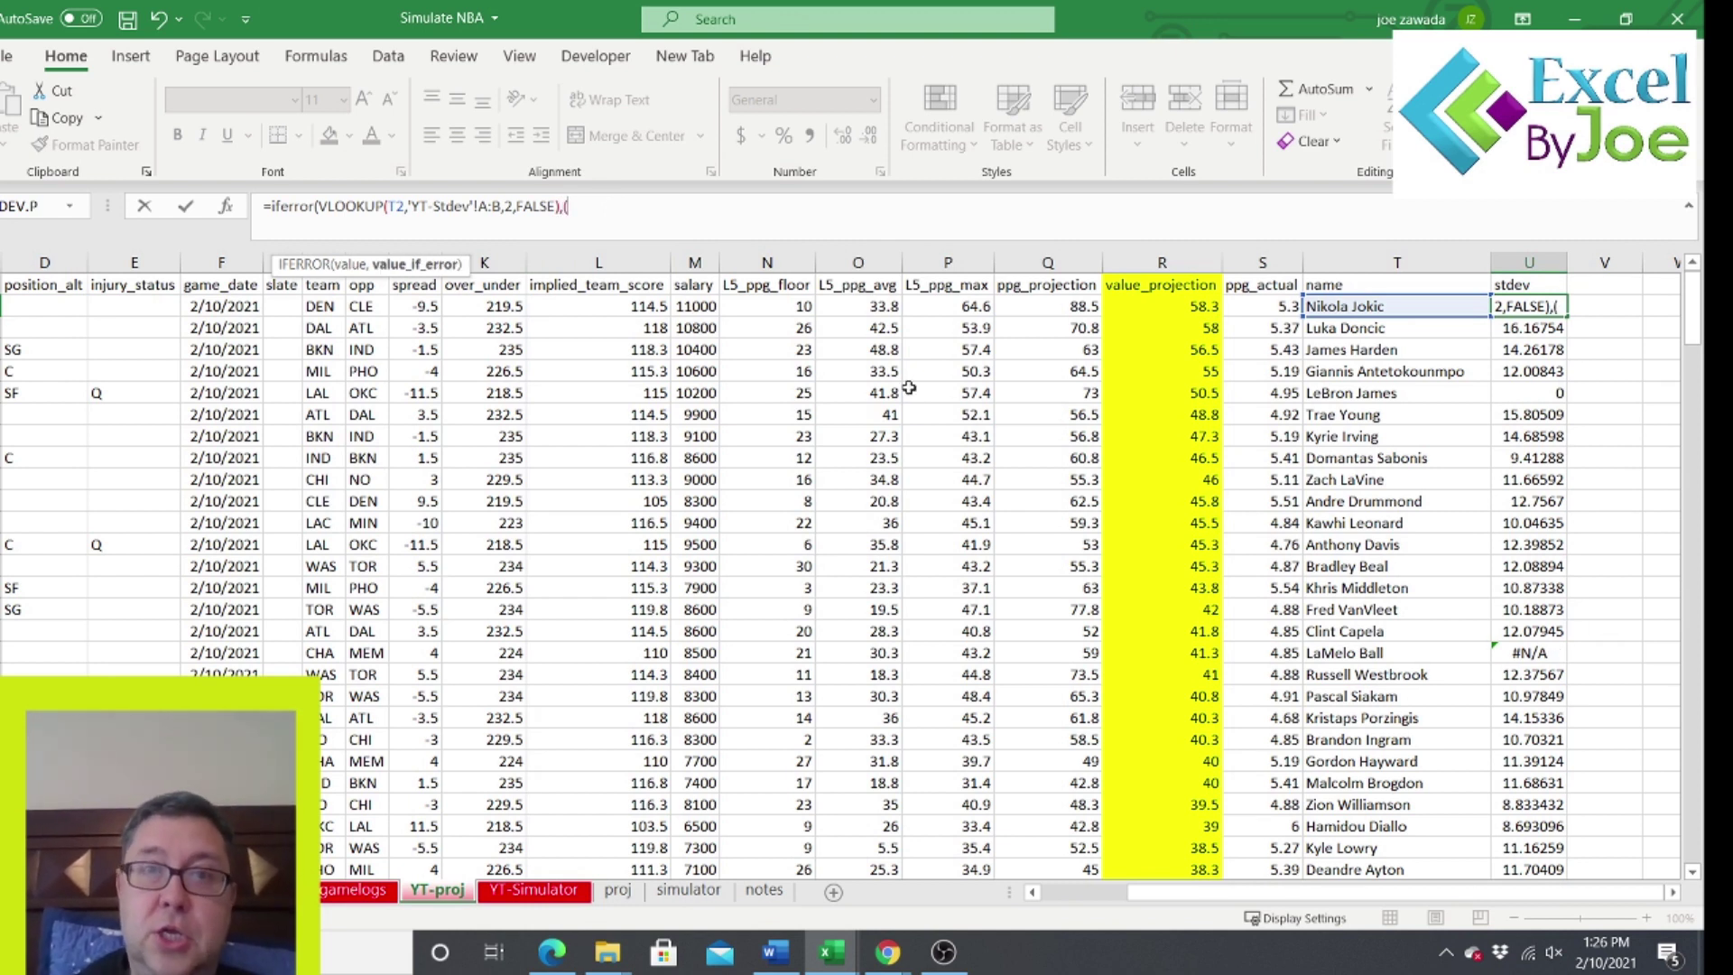
click(1165, 307)
text(*)
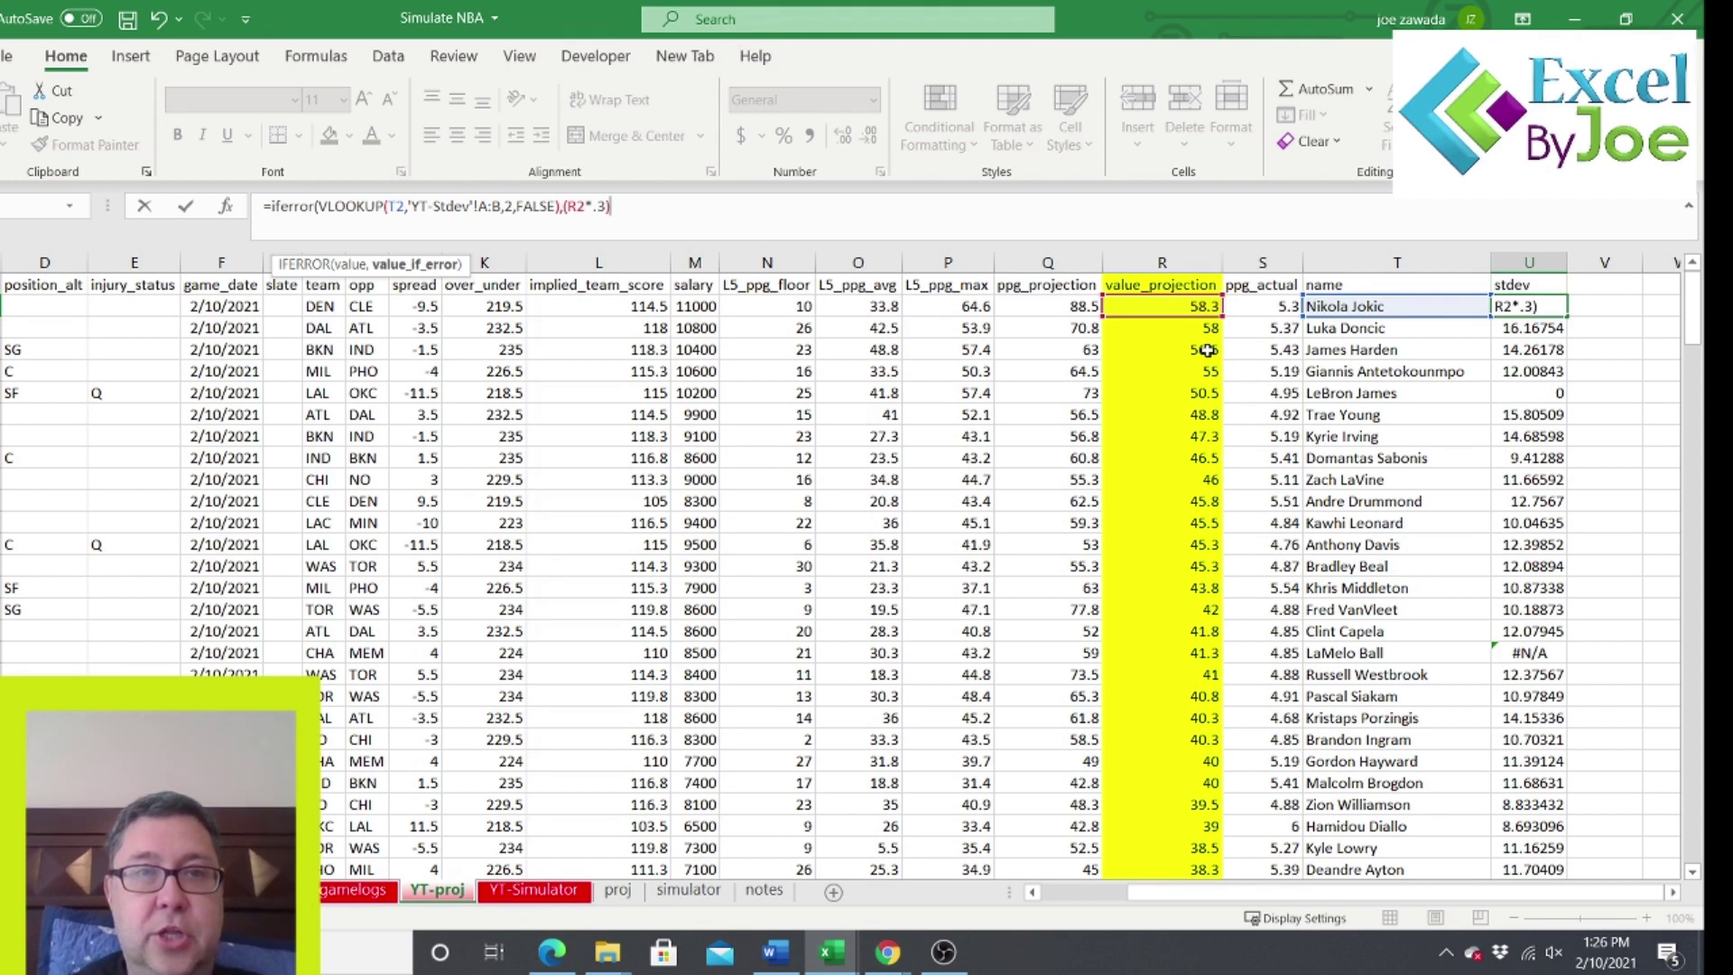
text(.3)))
key(Return)
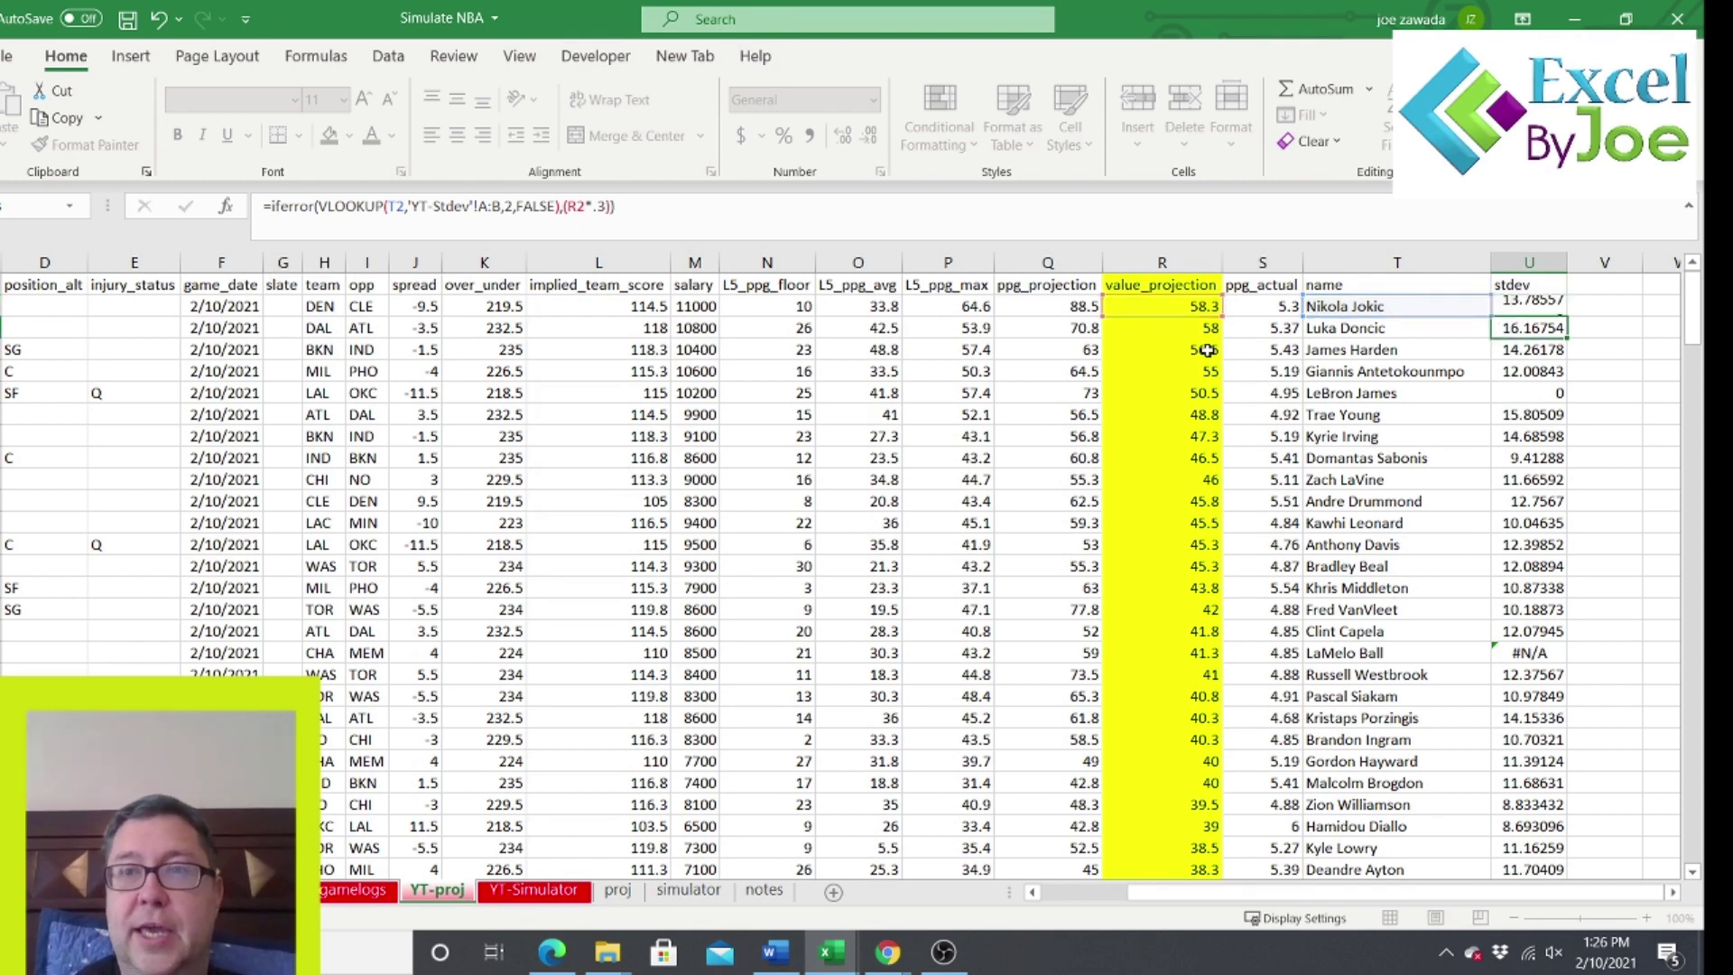
Fill the IFERROR formula from U2 down through all player rows and check several of the stdev cells.
click(1526, 306)
drag(1566, 316, 1563, 718)
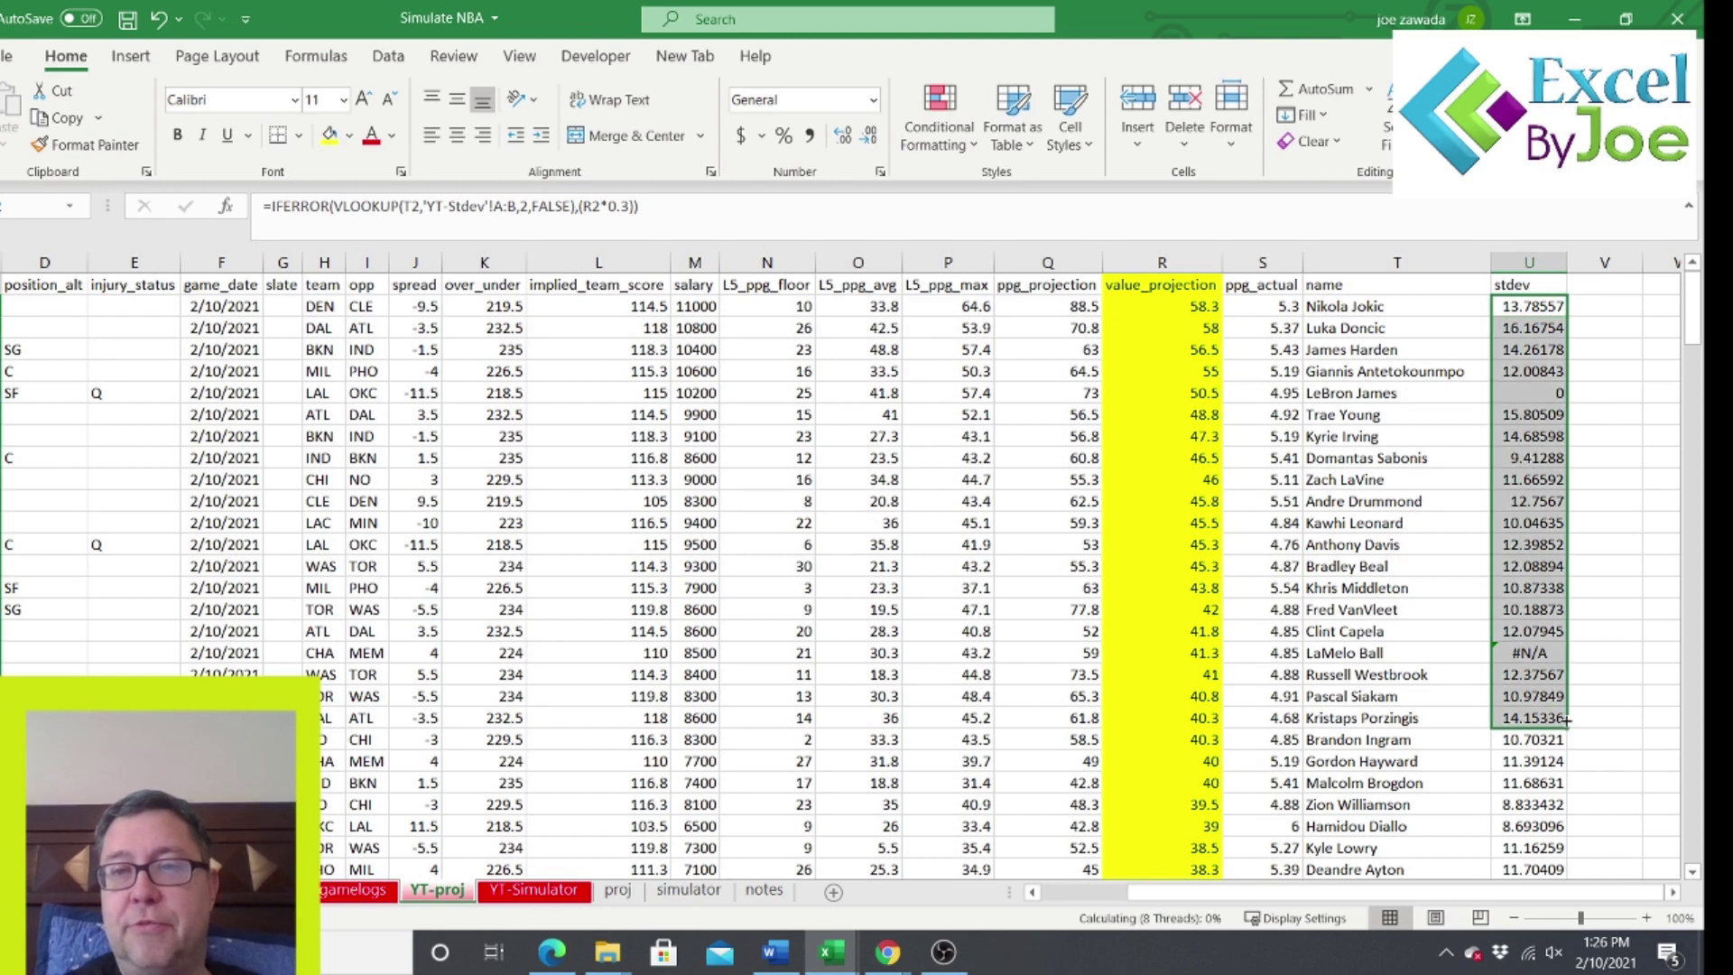
click(1545, 654)
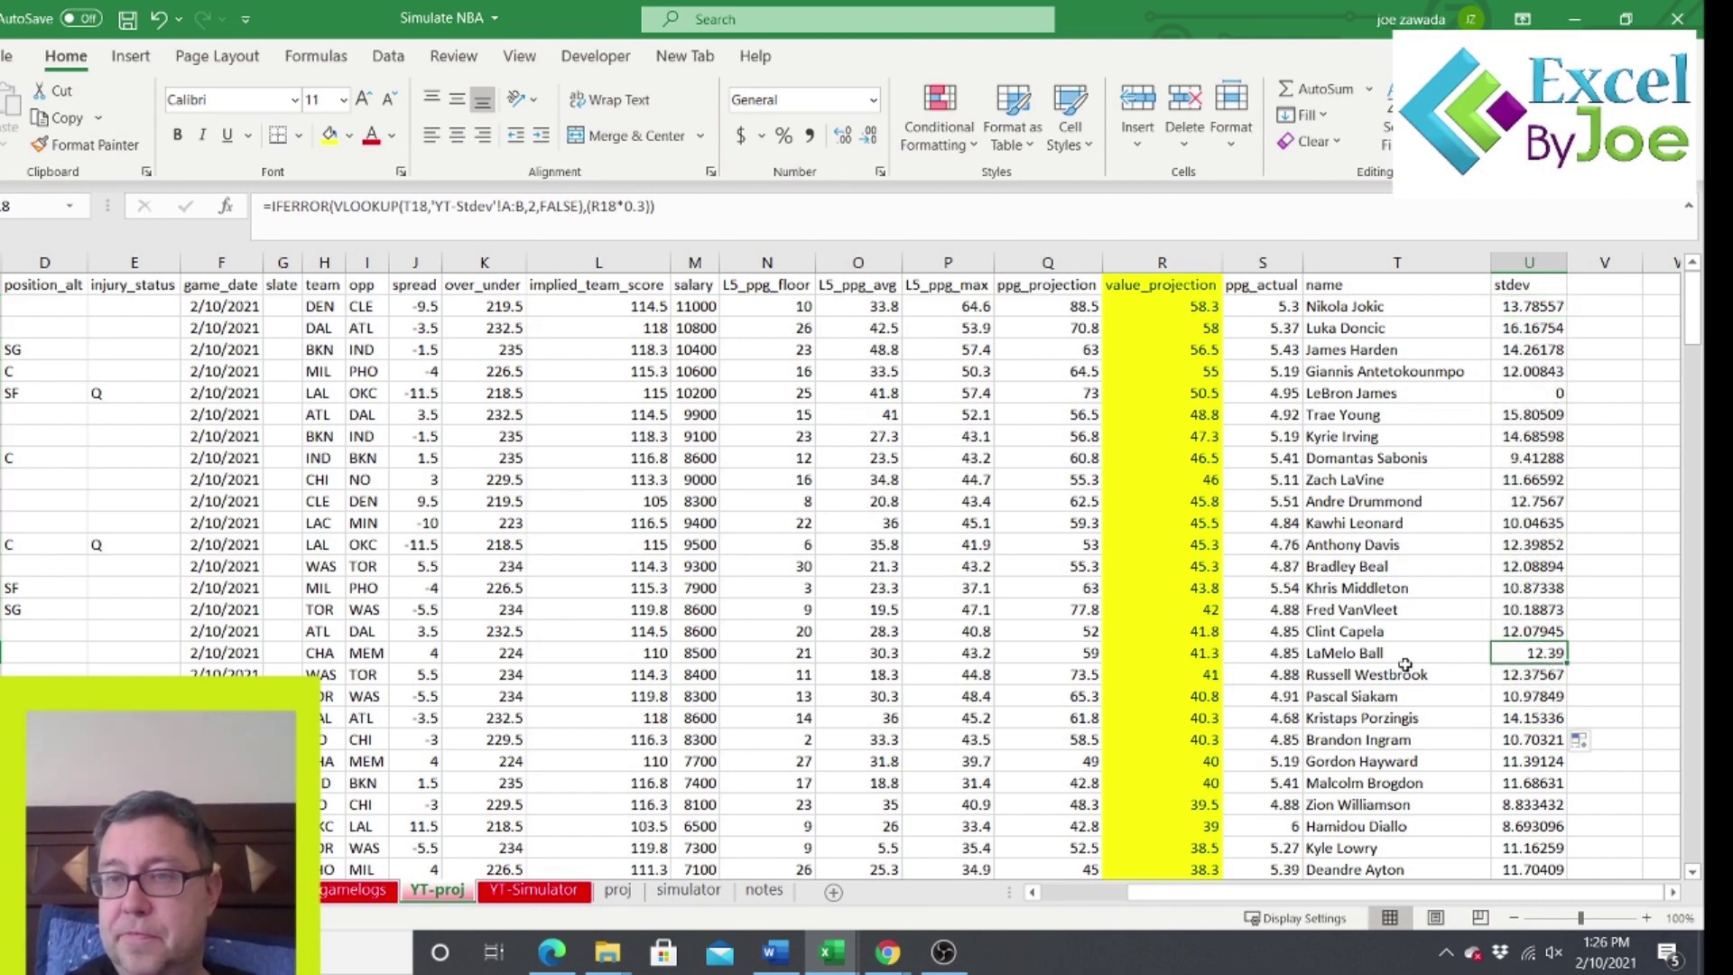
double_click(1567, 662)
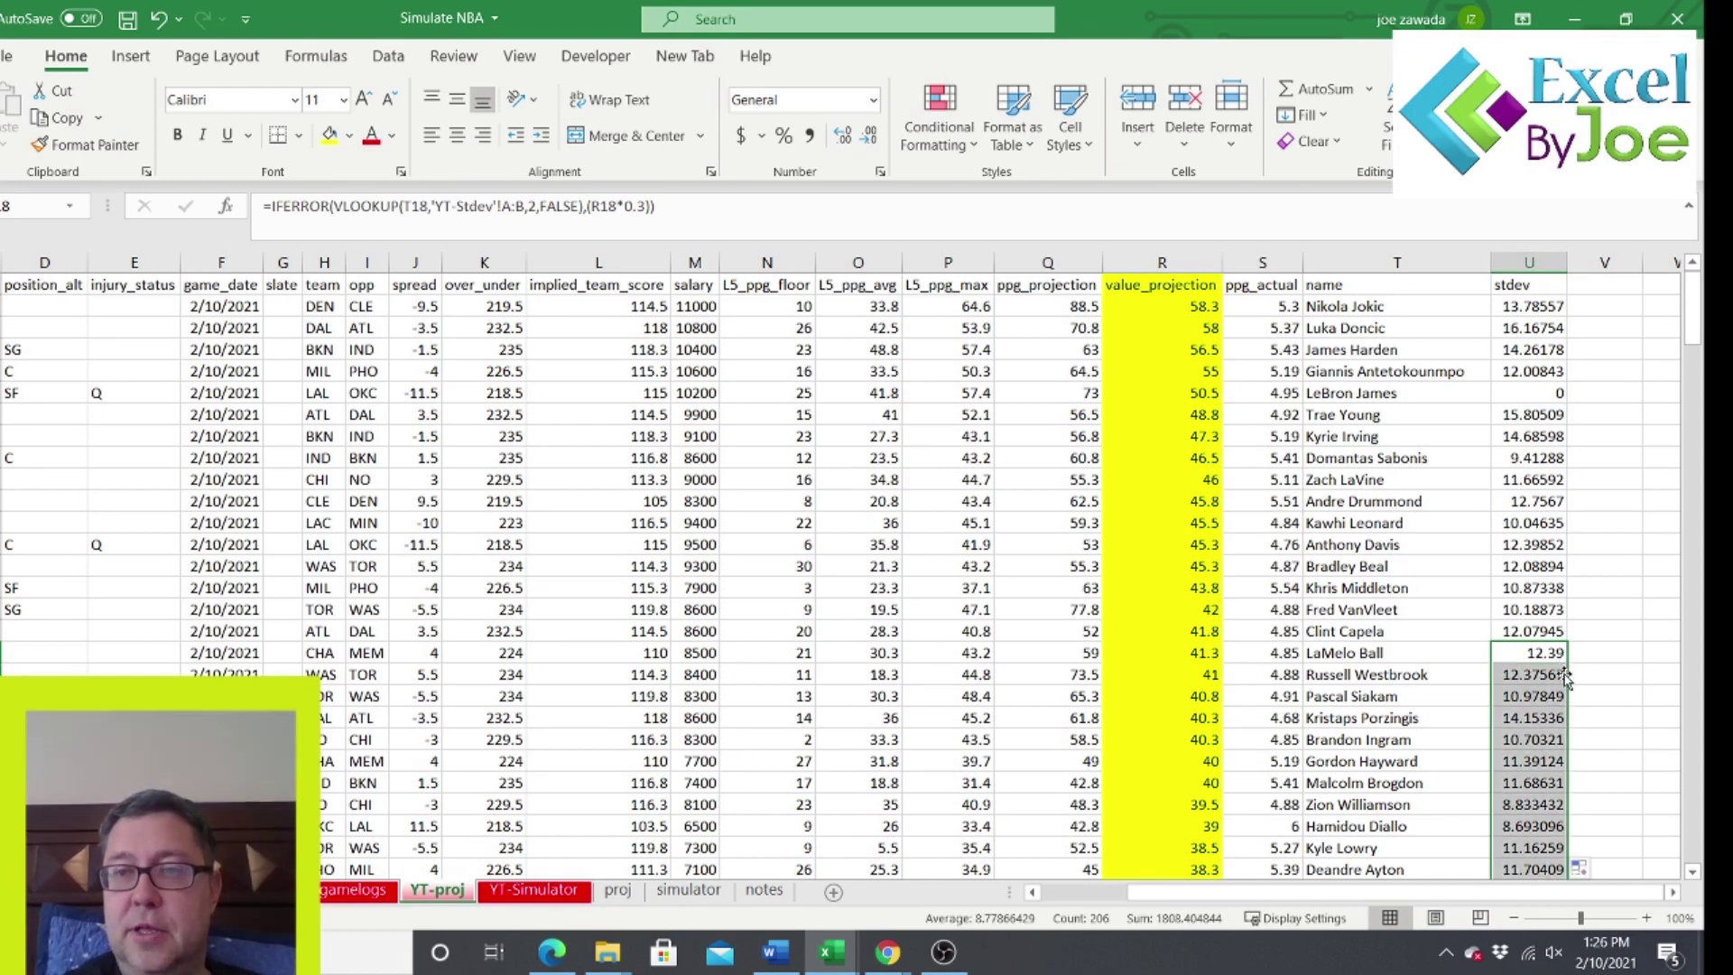
click(1517, 742)
click(1549, 652)
click(1537, 612)
click(1546, 696)
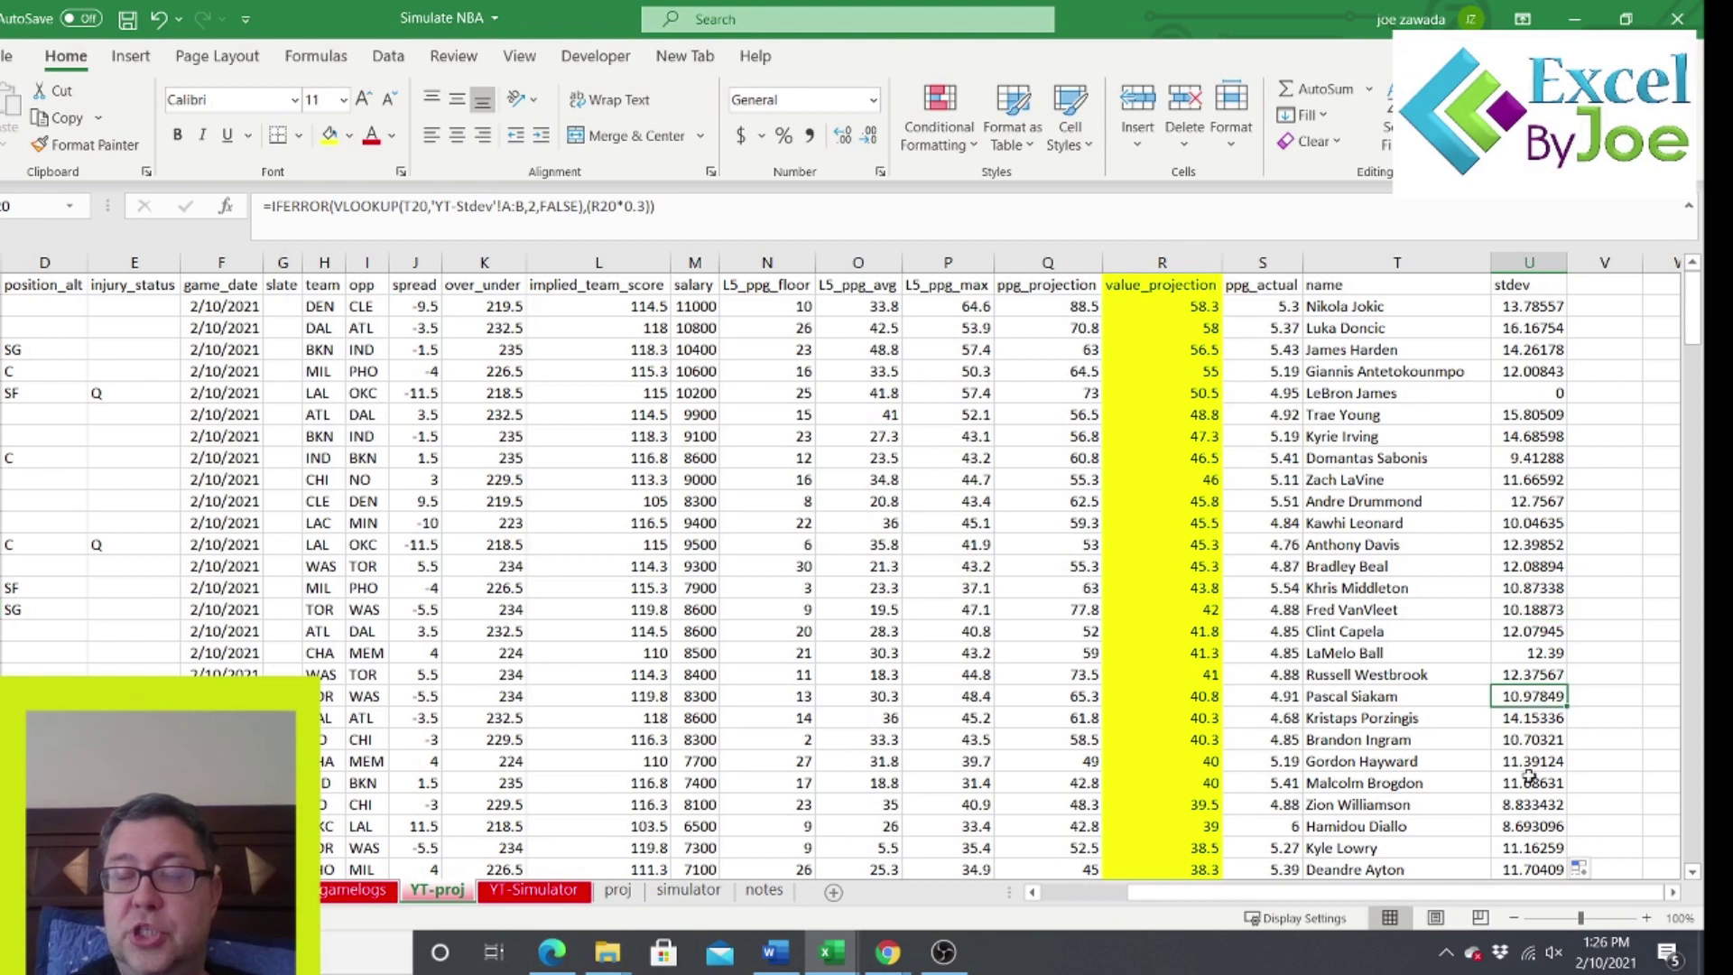
click(1539, 507)
click(1540, 397)
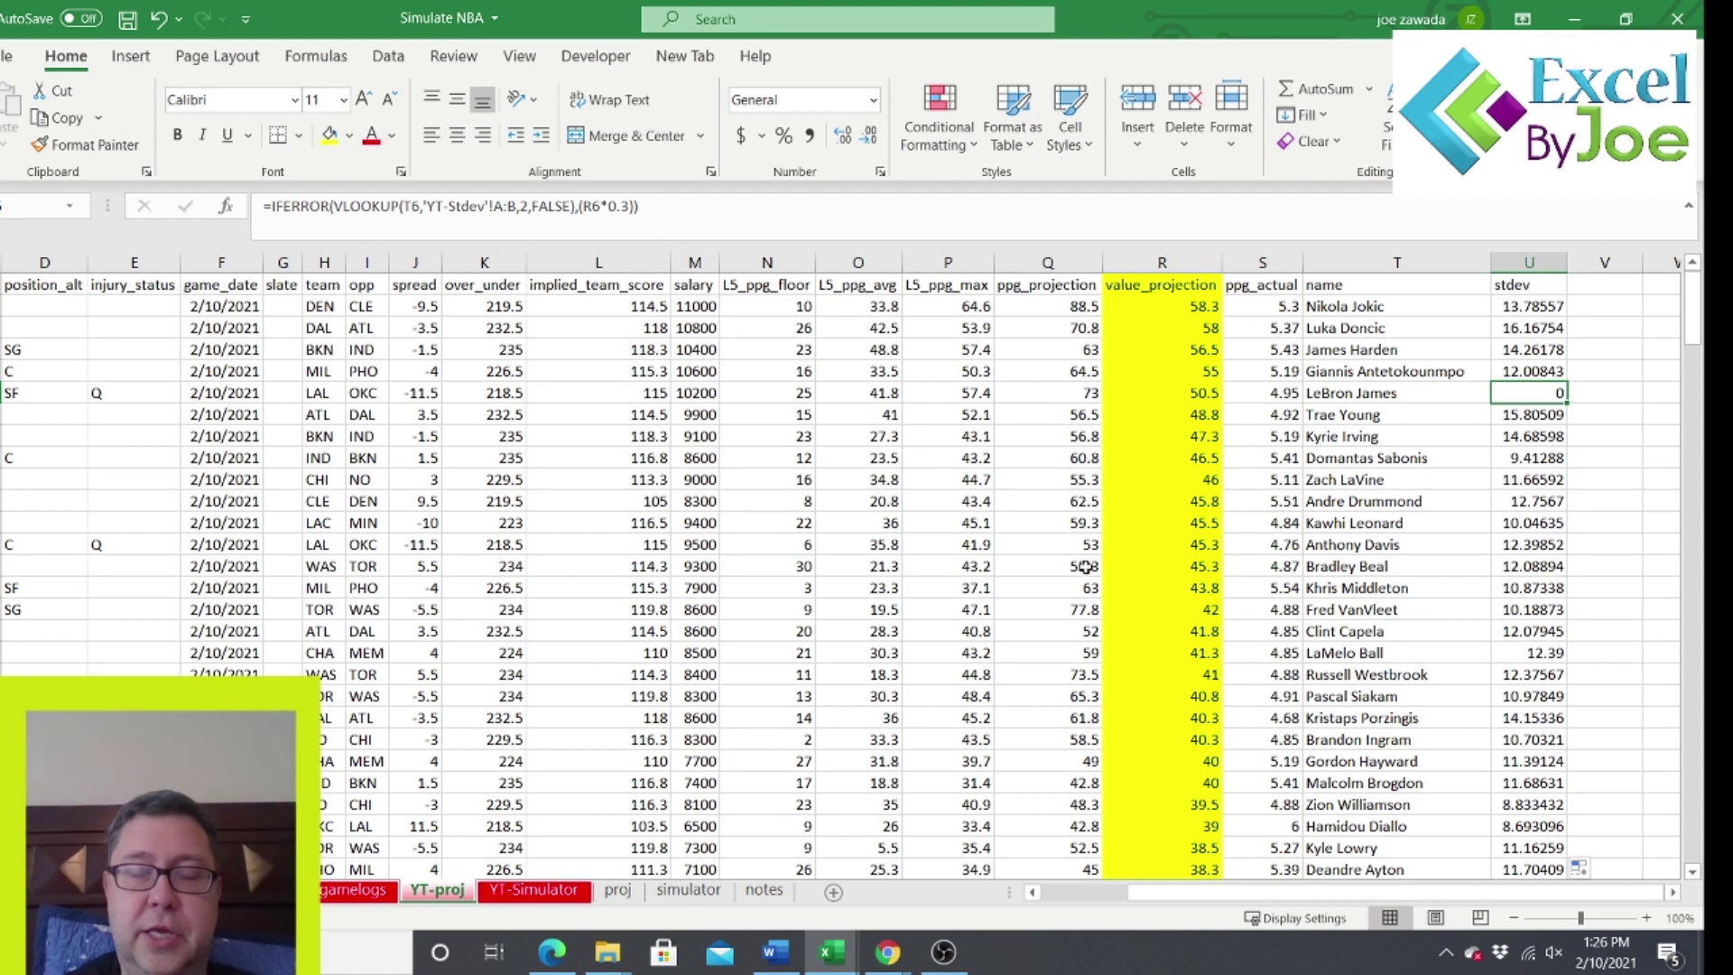
Format the whole stdev column U with the comma number style.
click(1526, 262)
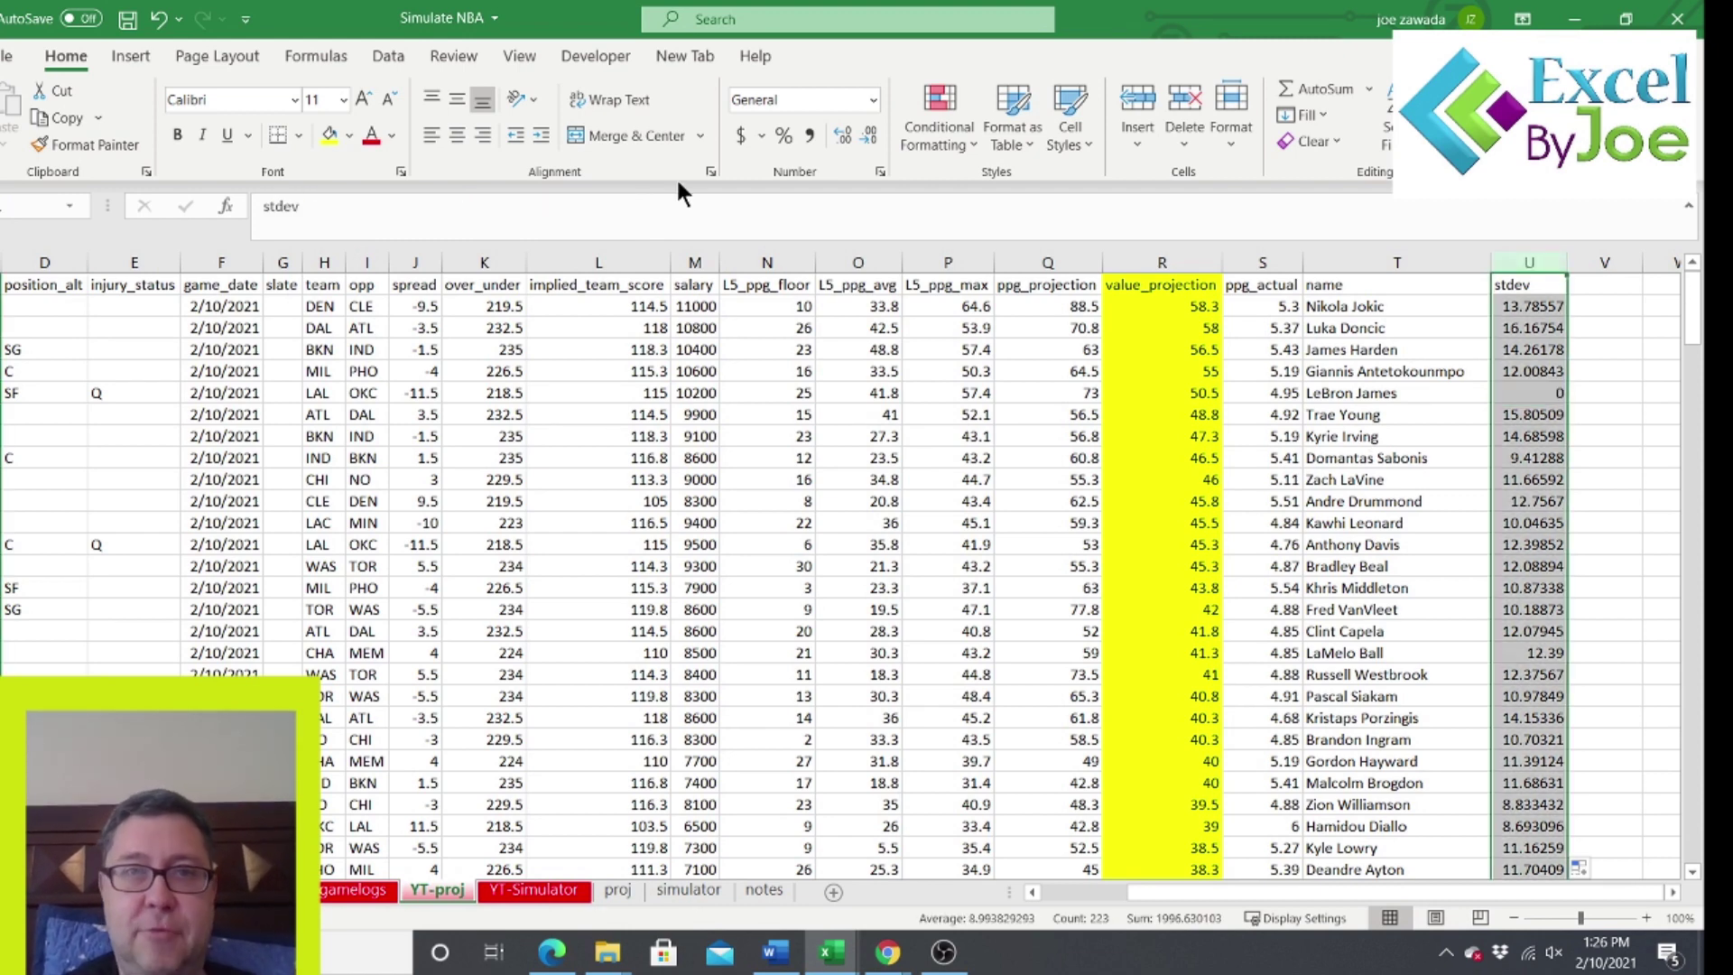
click(808, 137)
click(1559, 482)
click(1530, 588)
click(1525, 488)
click(1536, 414)
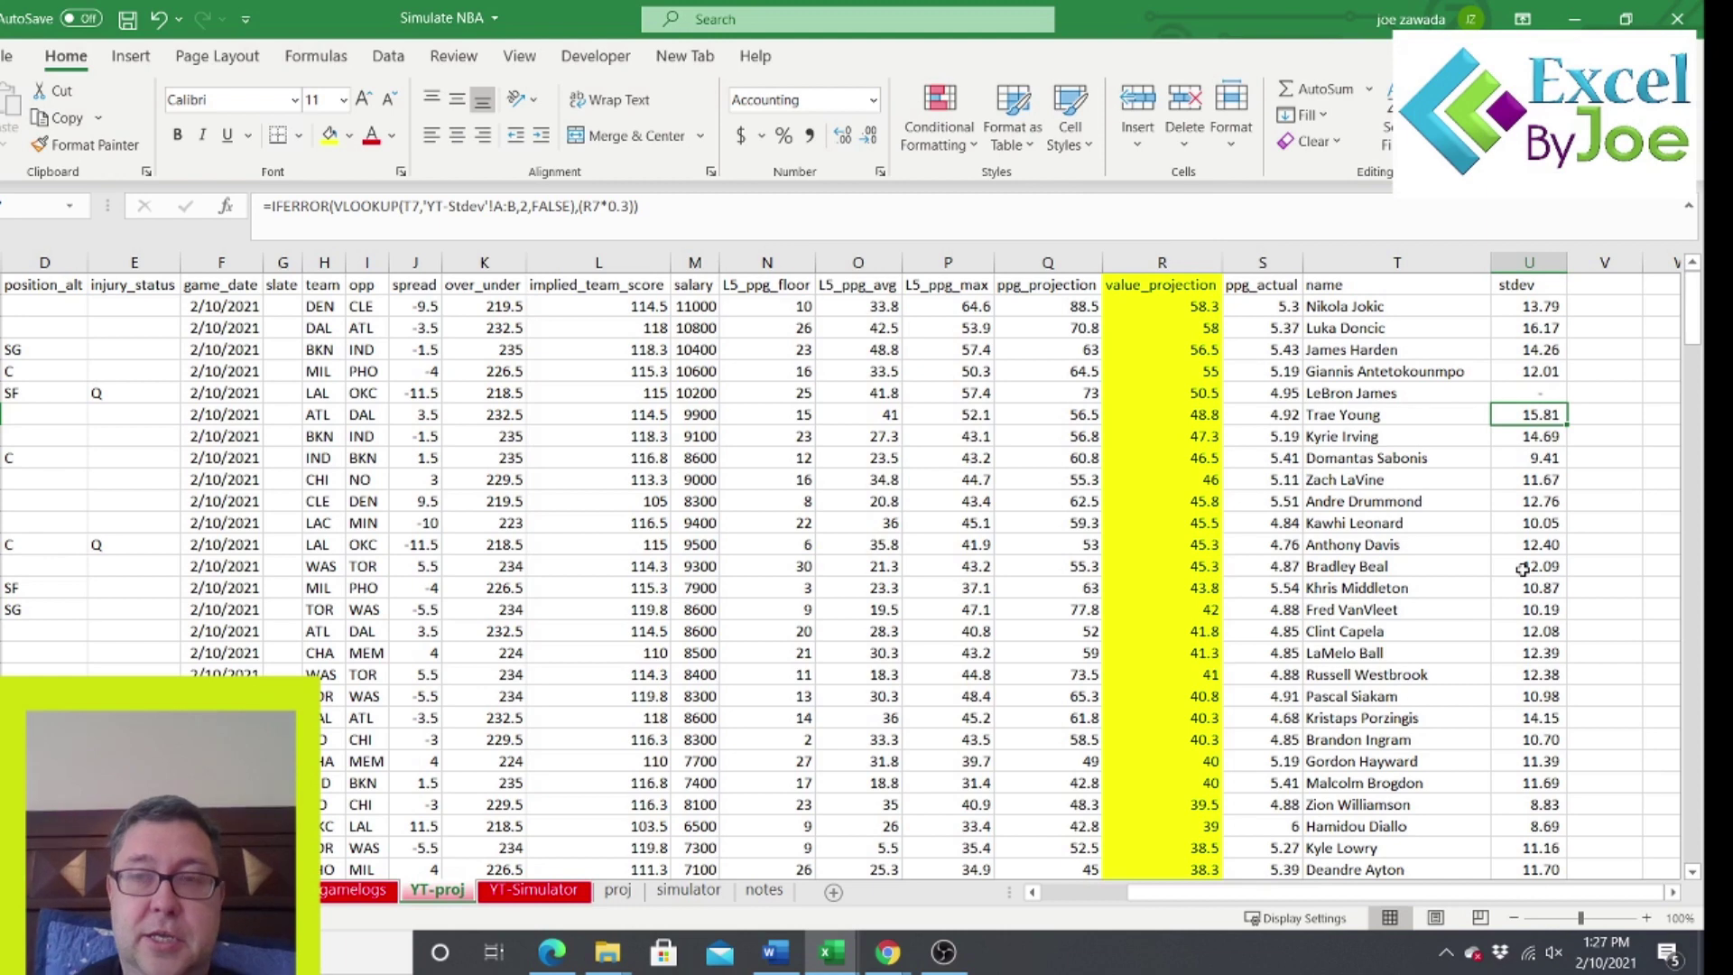
click(1673, 893)
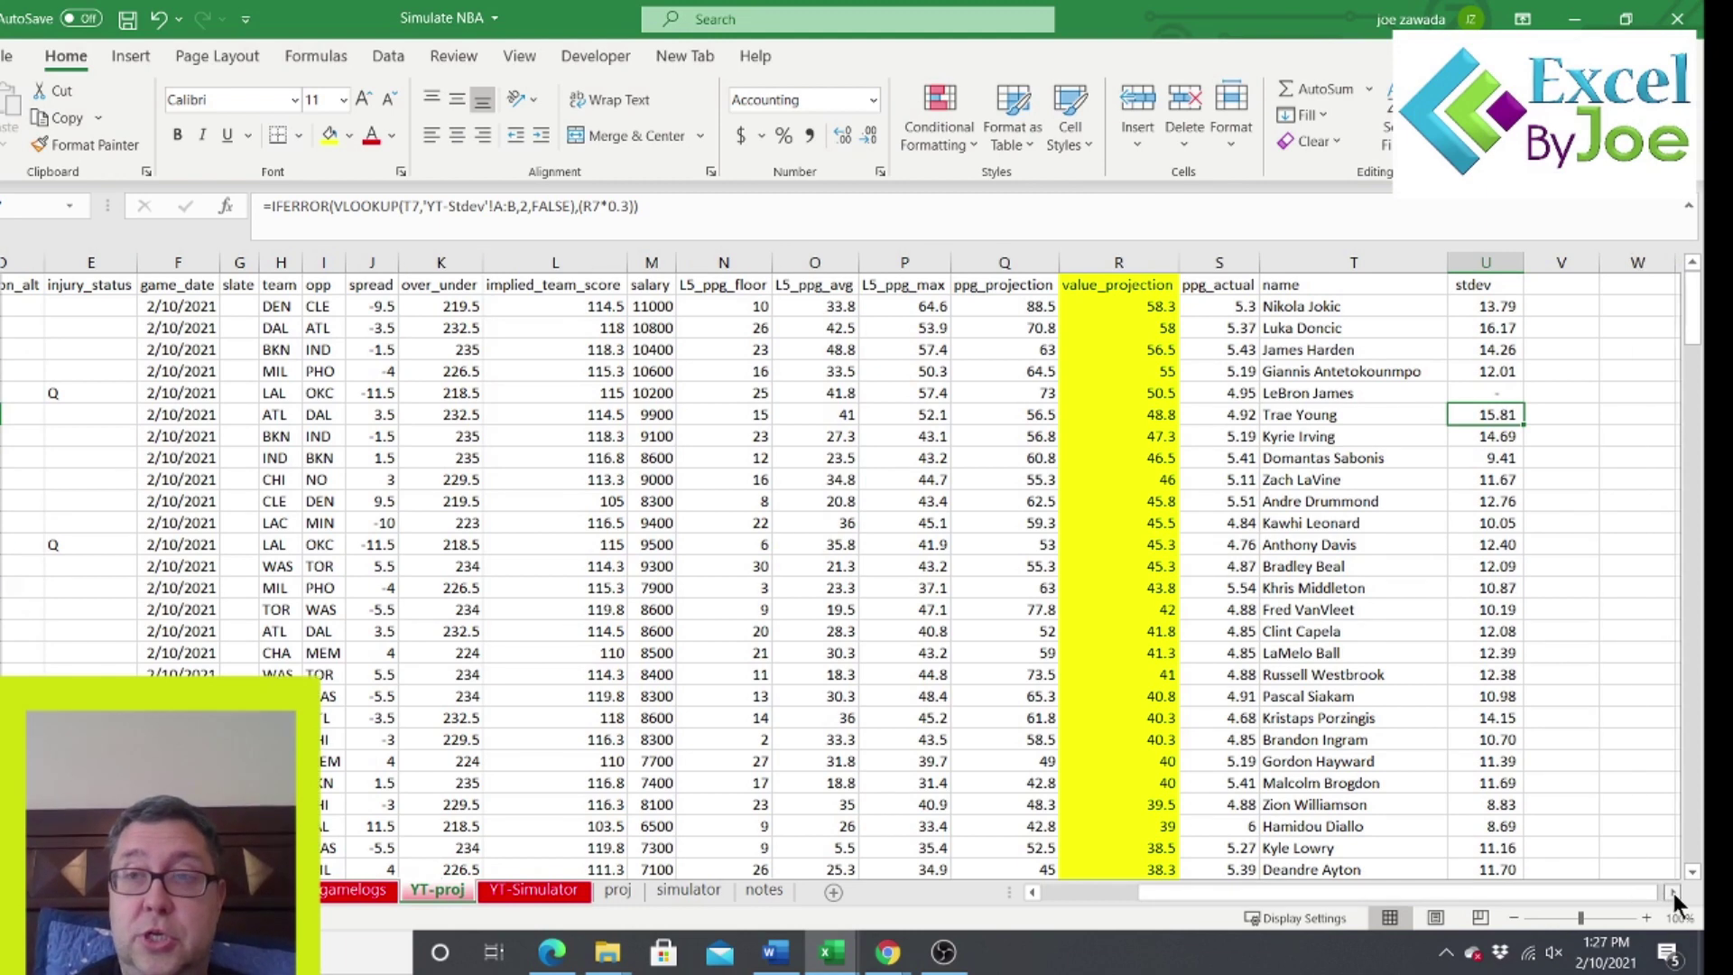
click(1673, 893)
click(1673, 893)
click(1351, 501)
click(1361, 354)
click(1357, 503)
click(1355, 605)
click(1359, 523)
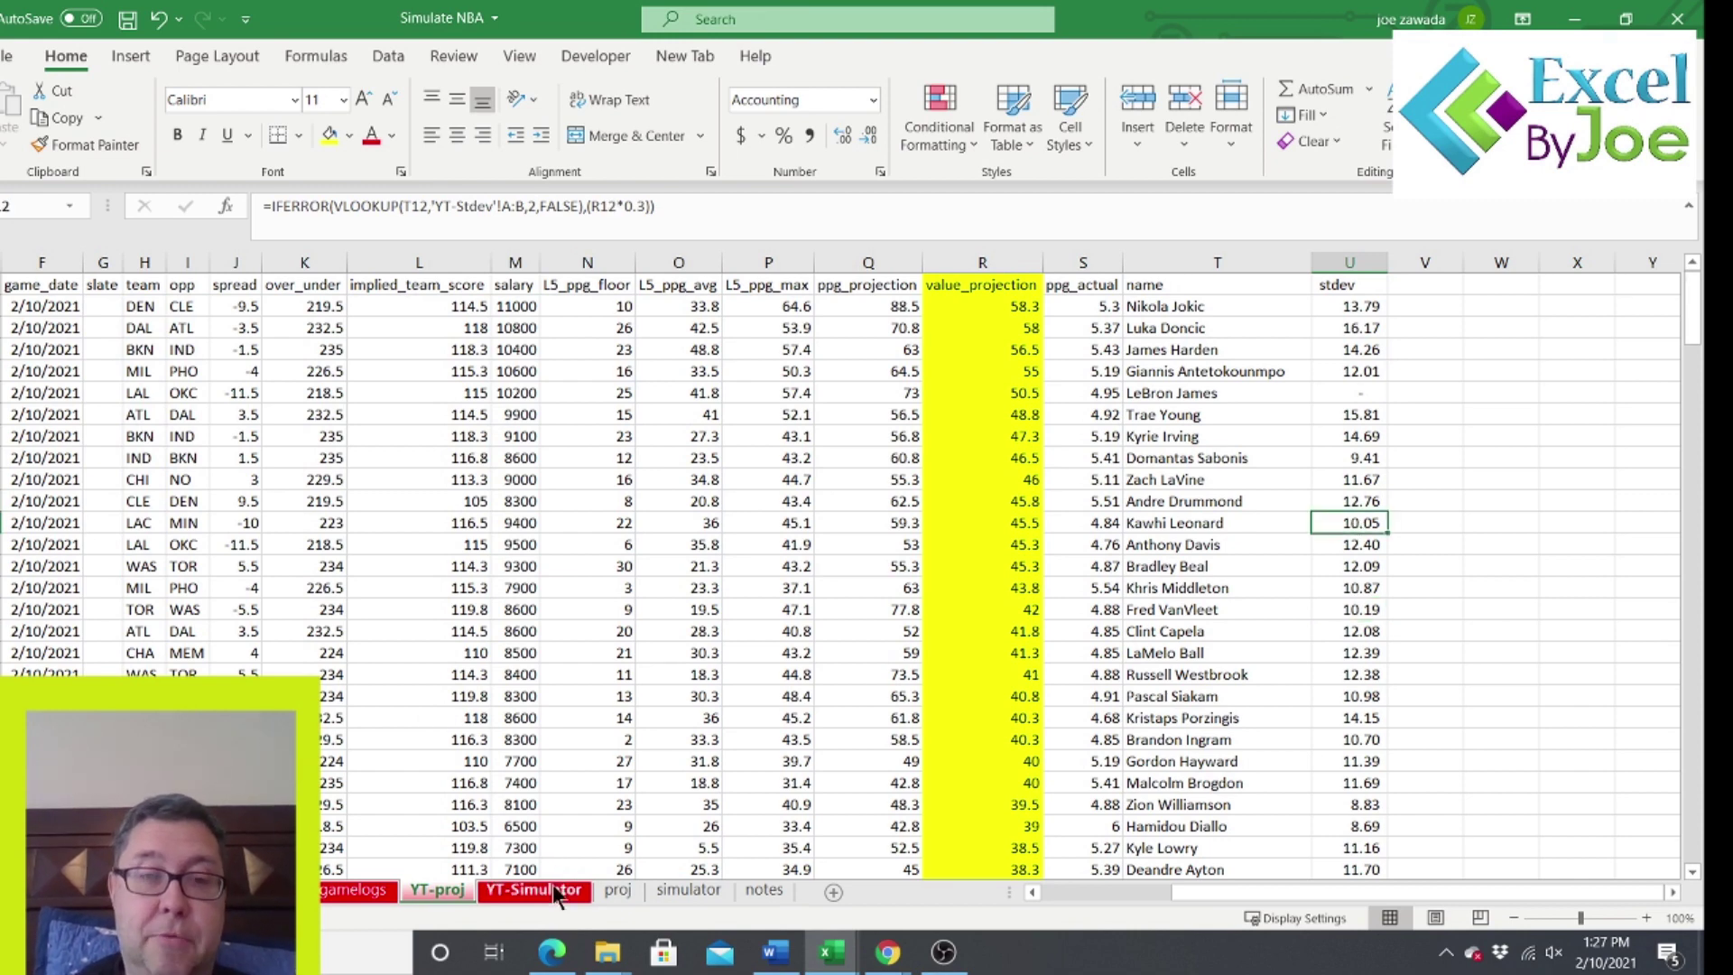
Copy all player names in column T of YT-proj, from T2 down to the last player.
click(528, 890)
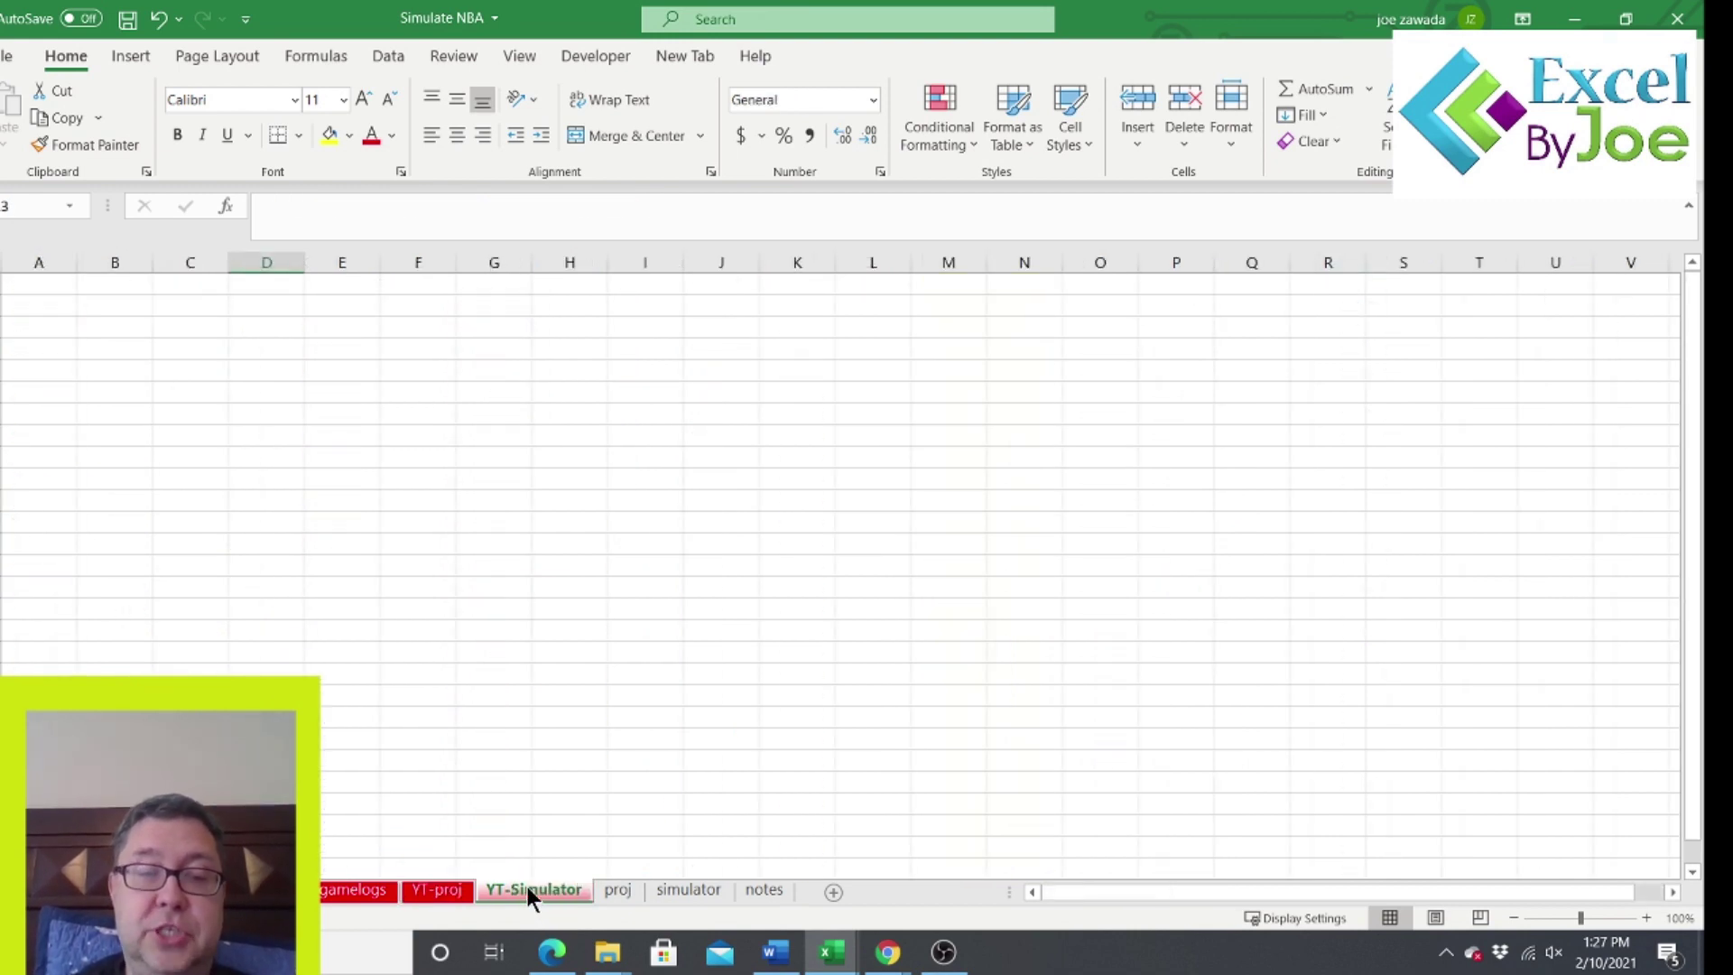
click(446, 890)
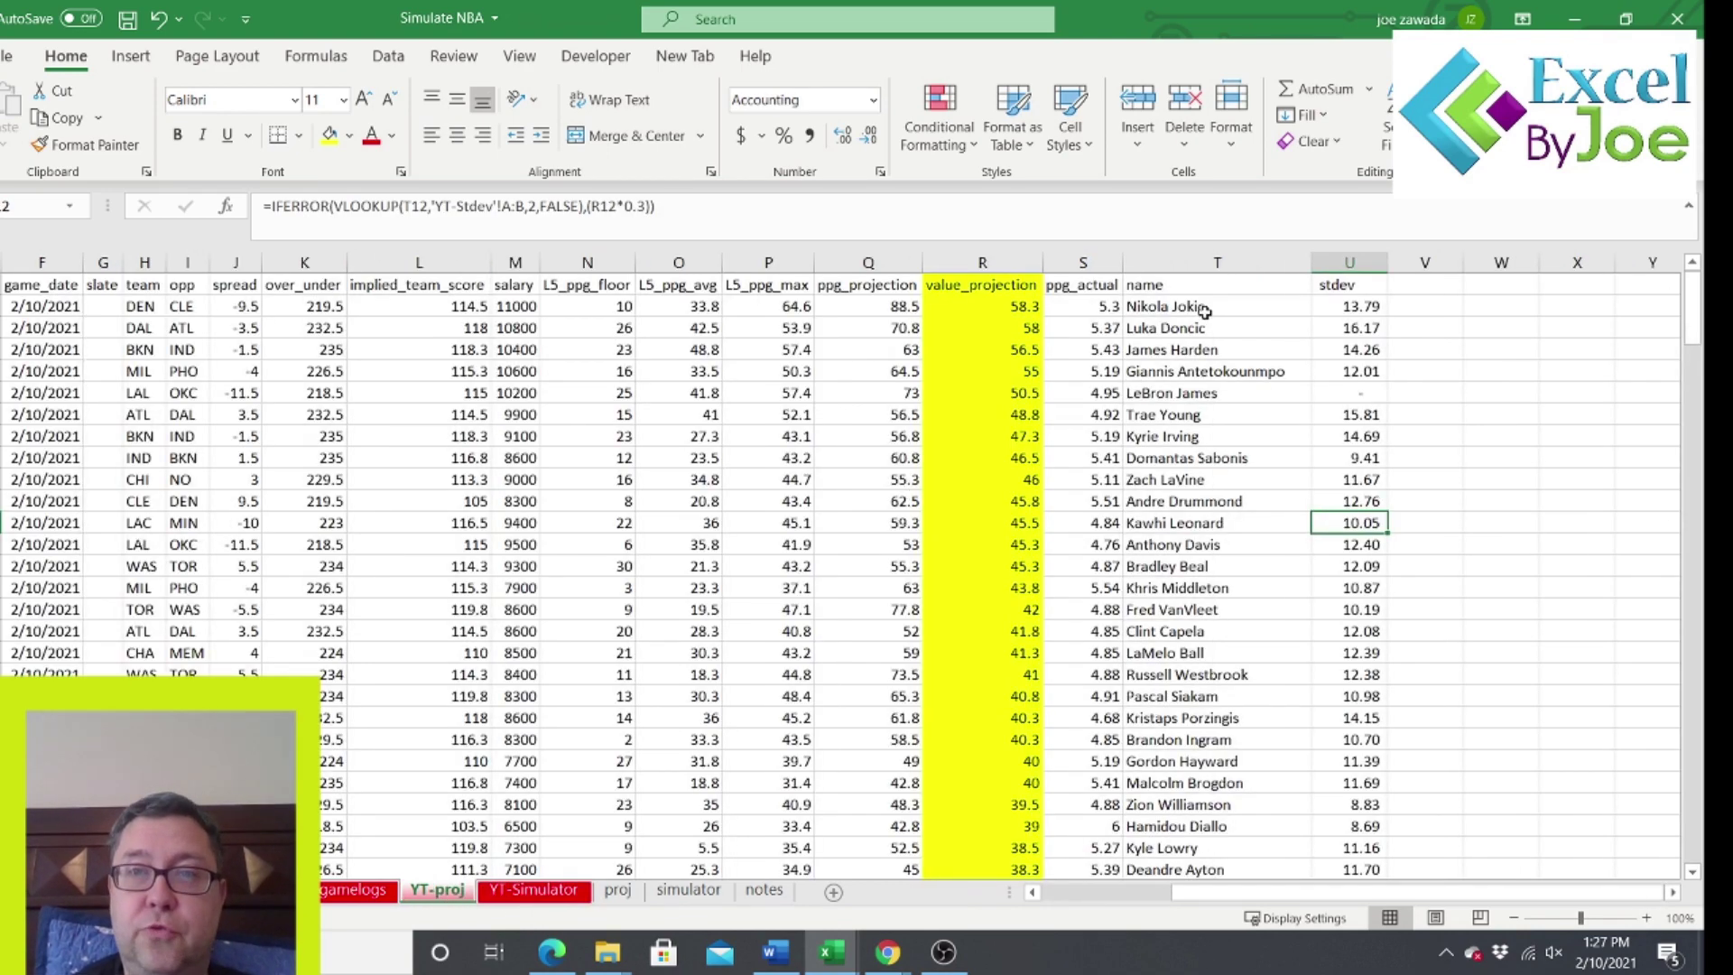
drag(1204, 310, 1174, 853)
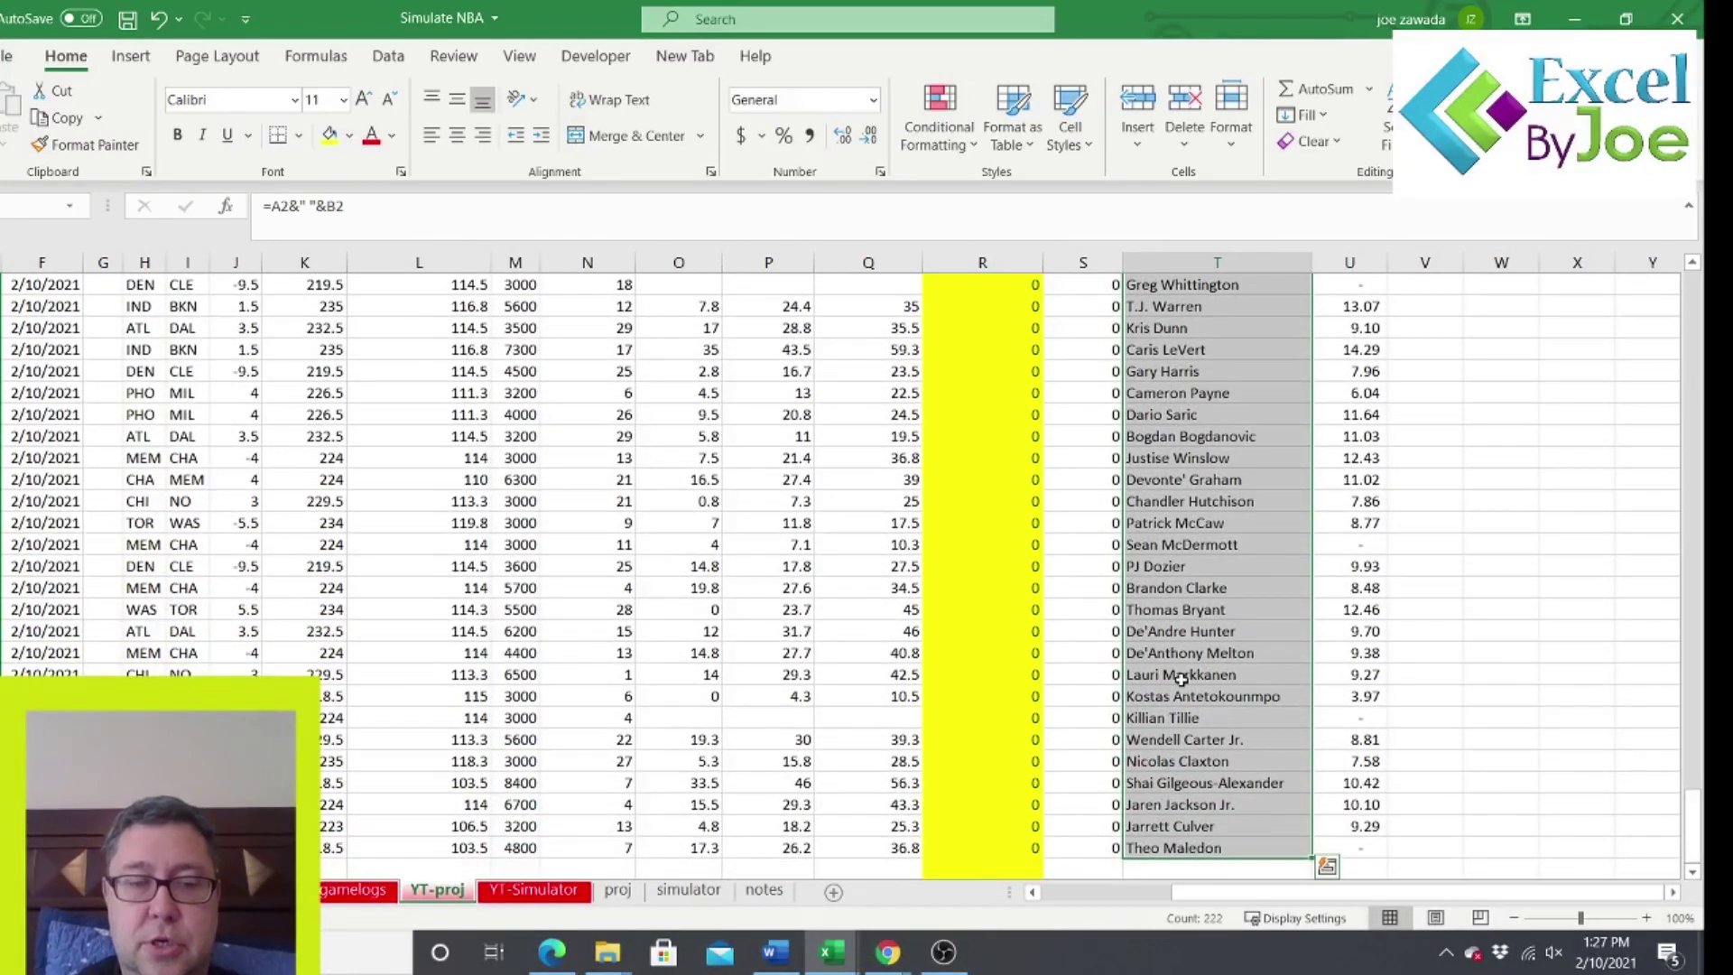
key(ctrl+c)
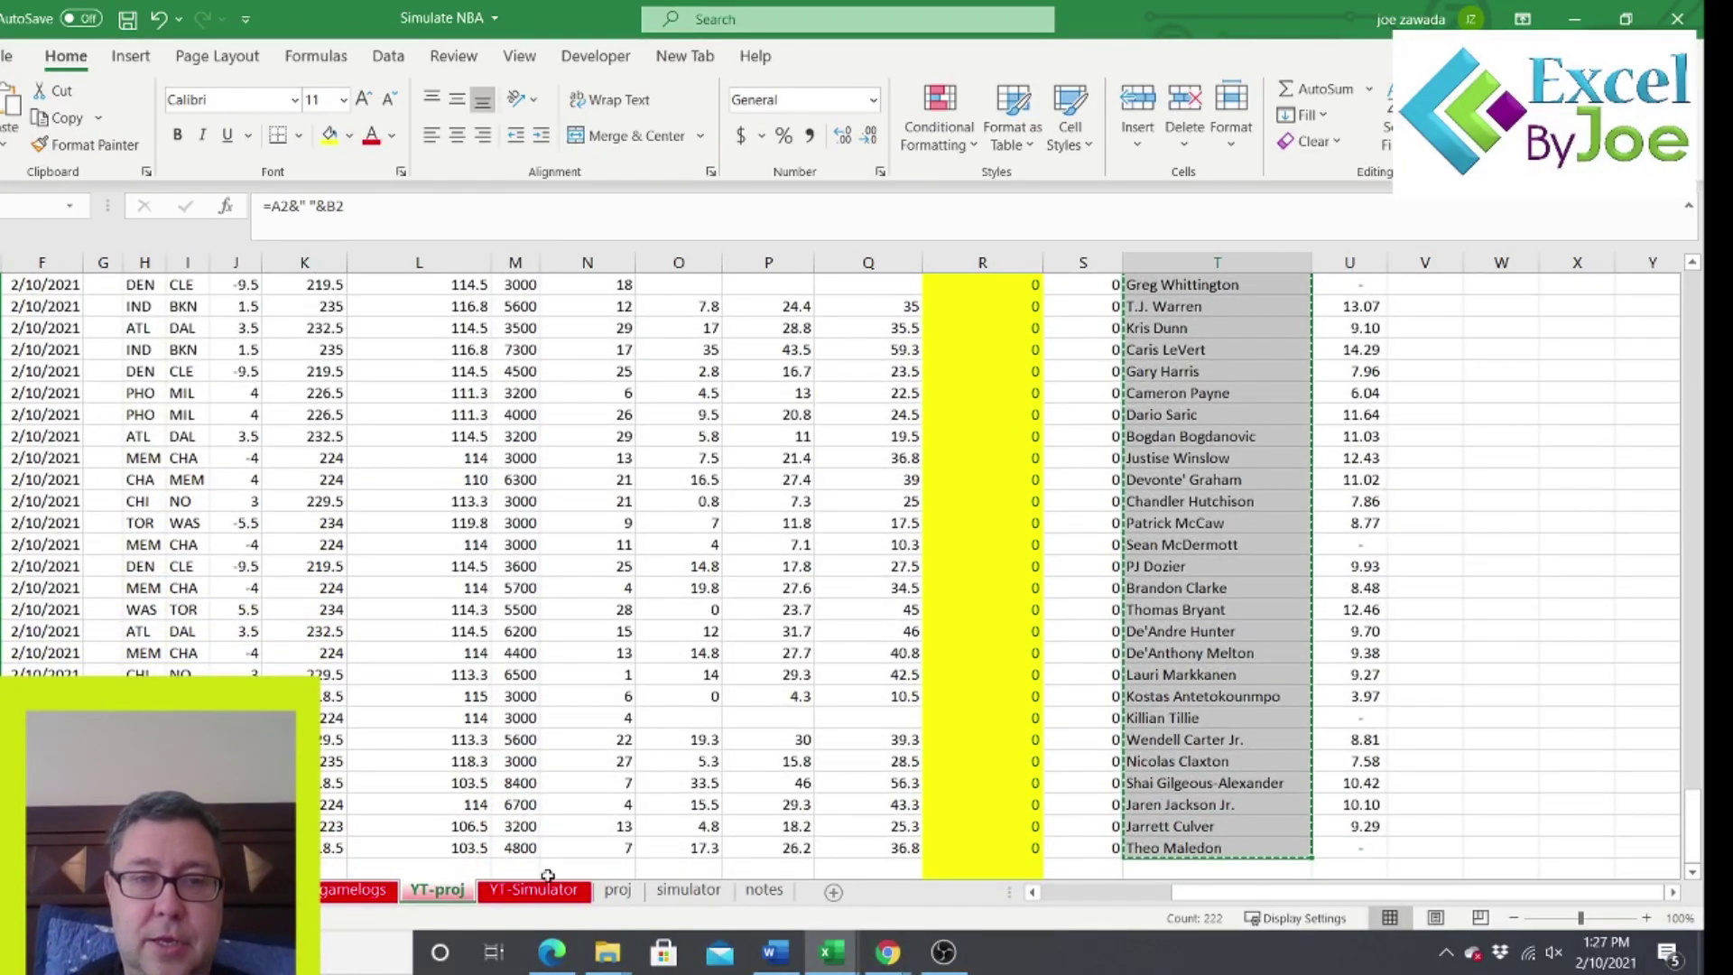
Paste the copied player names as transposed values across row 1 of YT-Simulator, starting at B1.
click(536, 891)
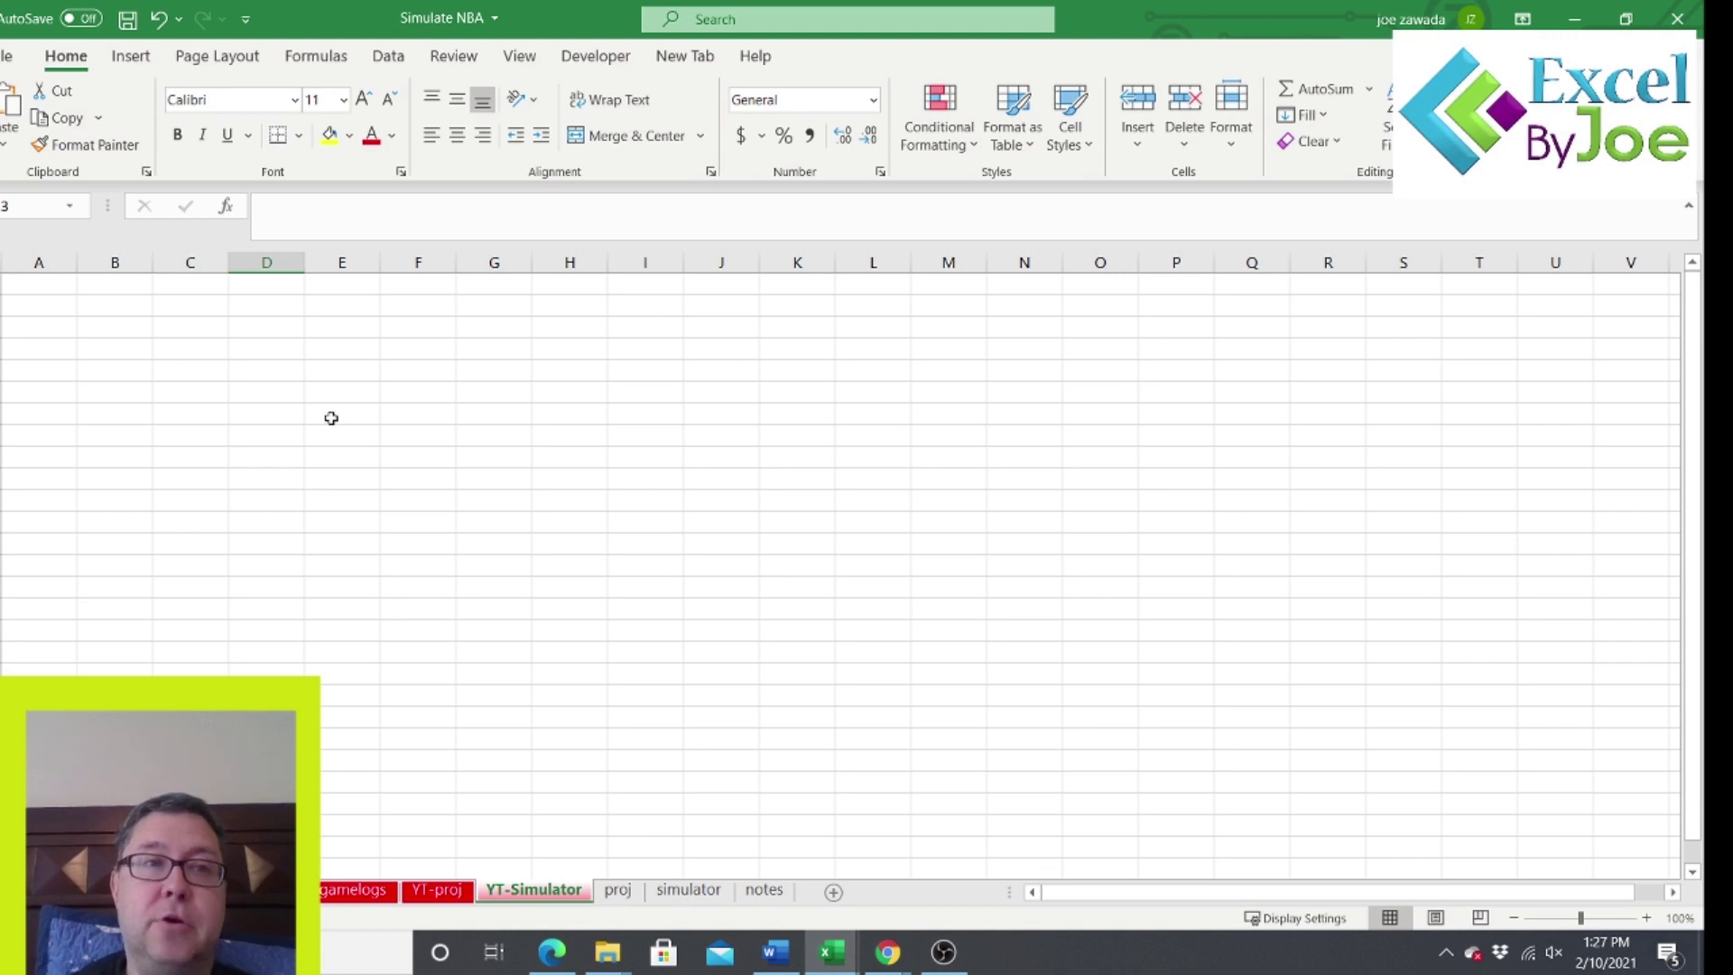
click(118, 285)
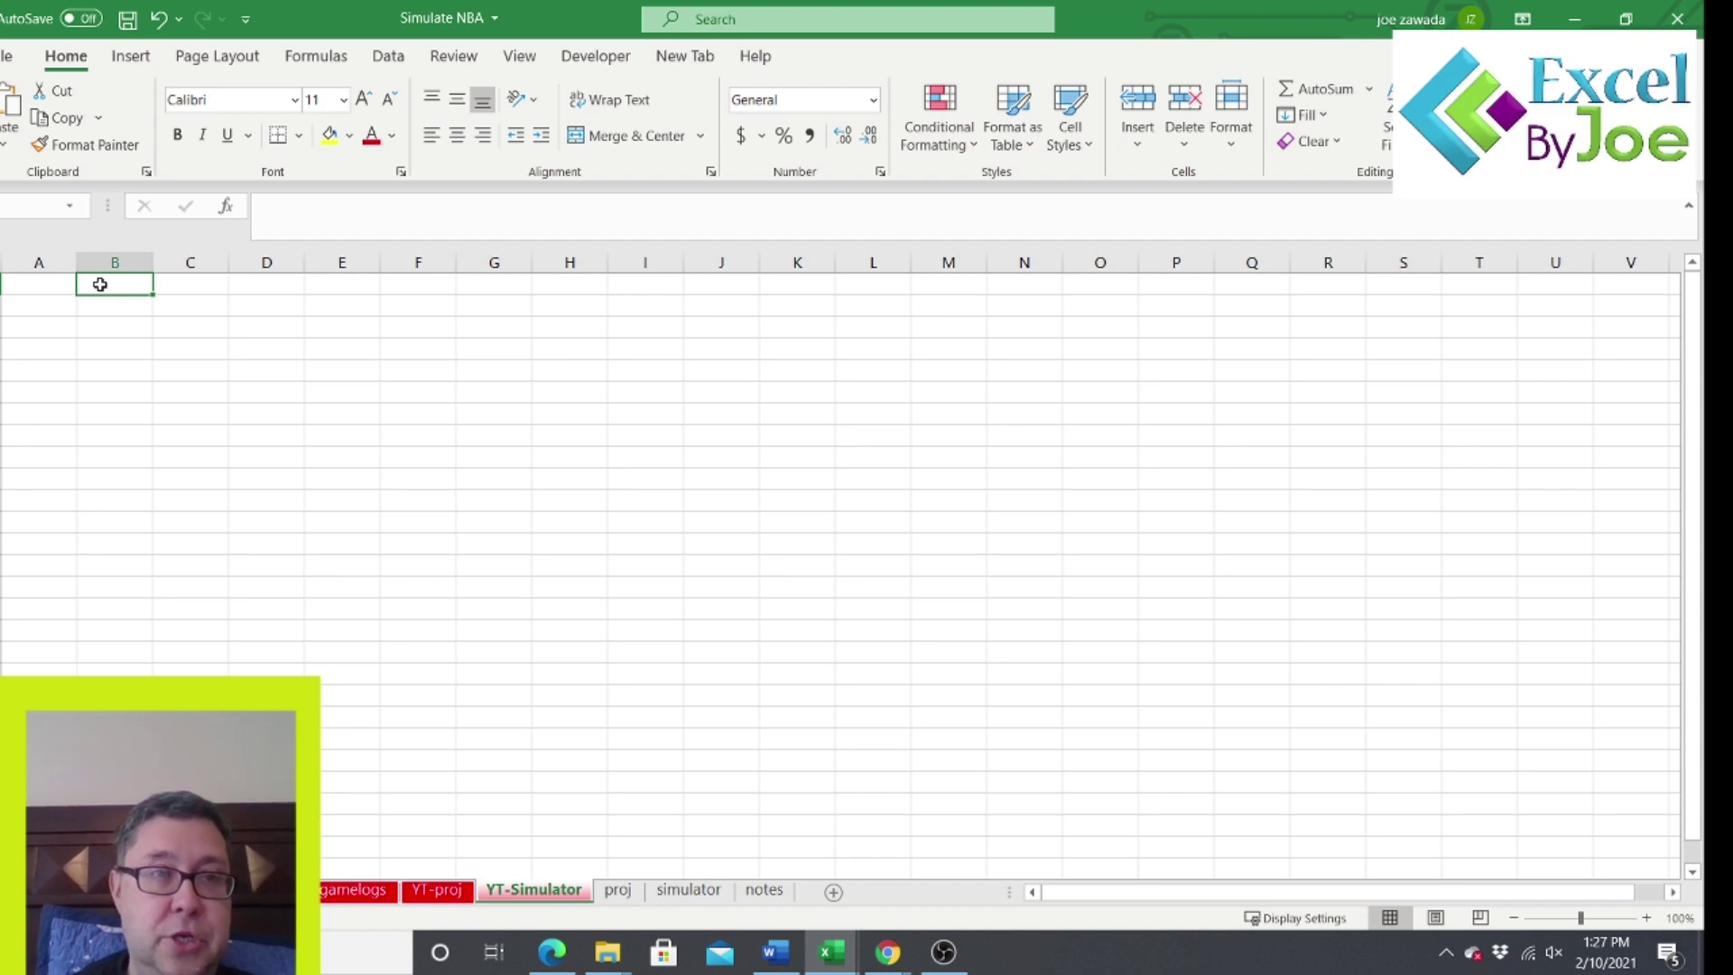
right_click(100, 285)
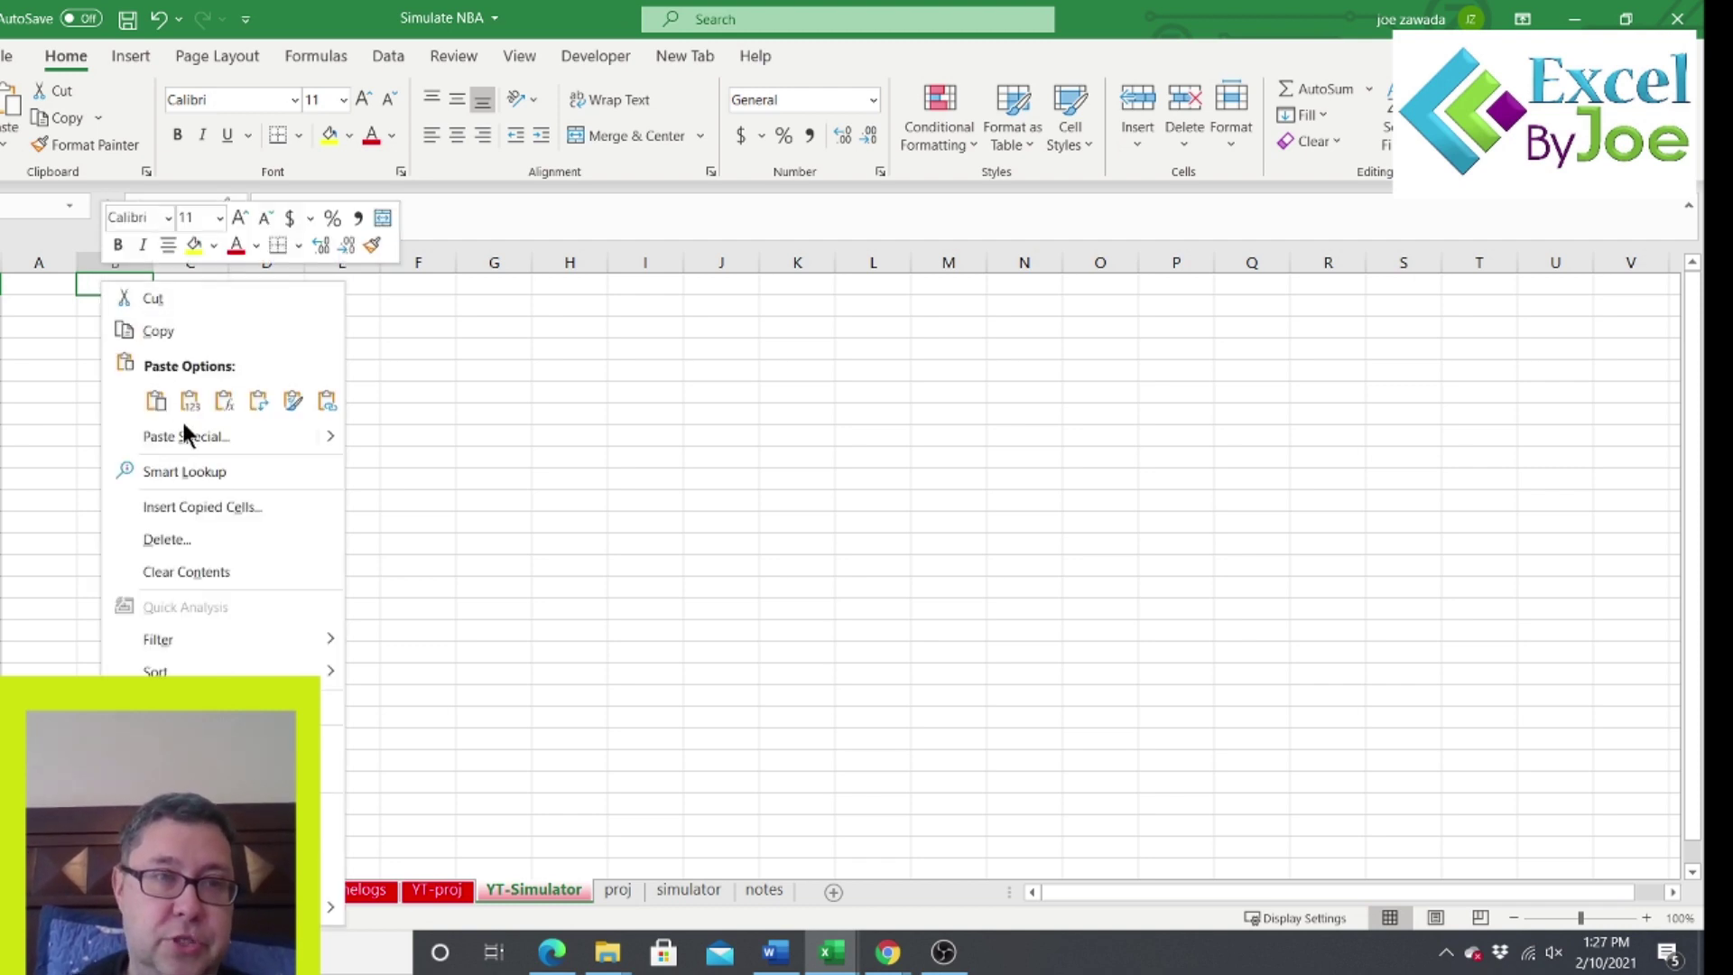
key(Escape)
key(ctrl+alt+v)
click(30, 127)
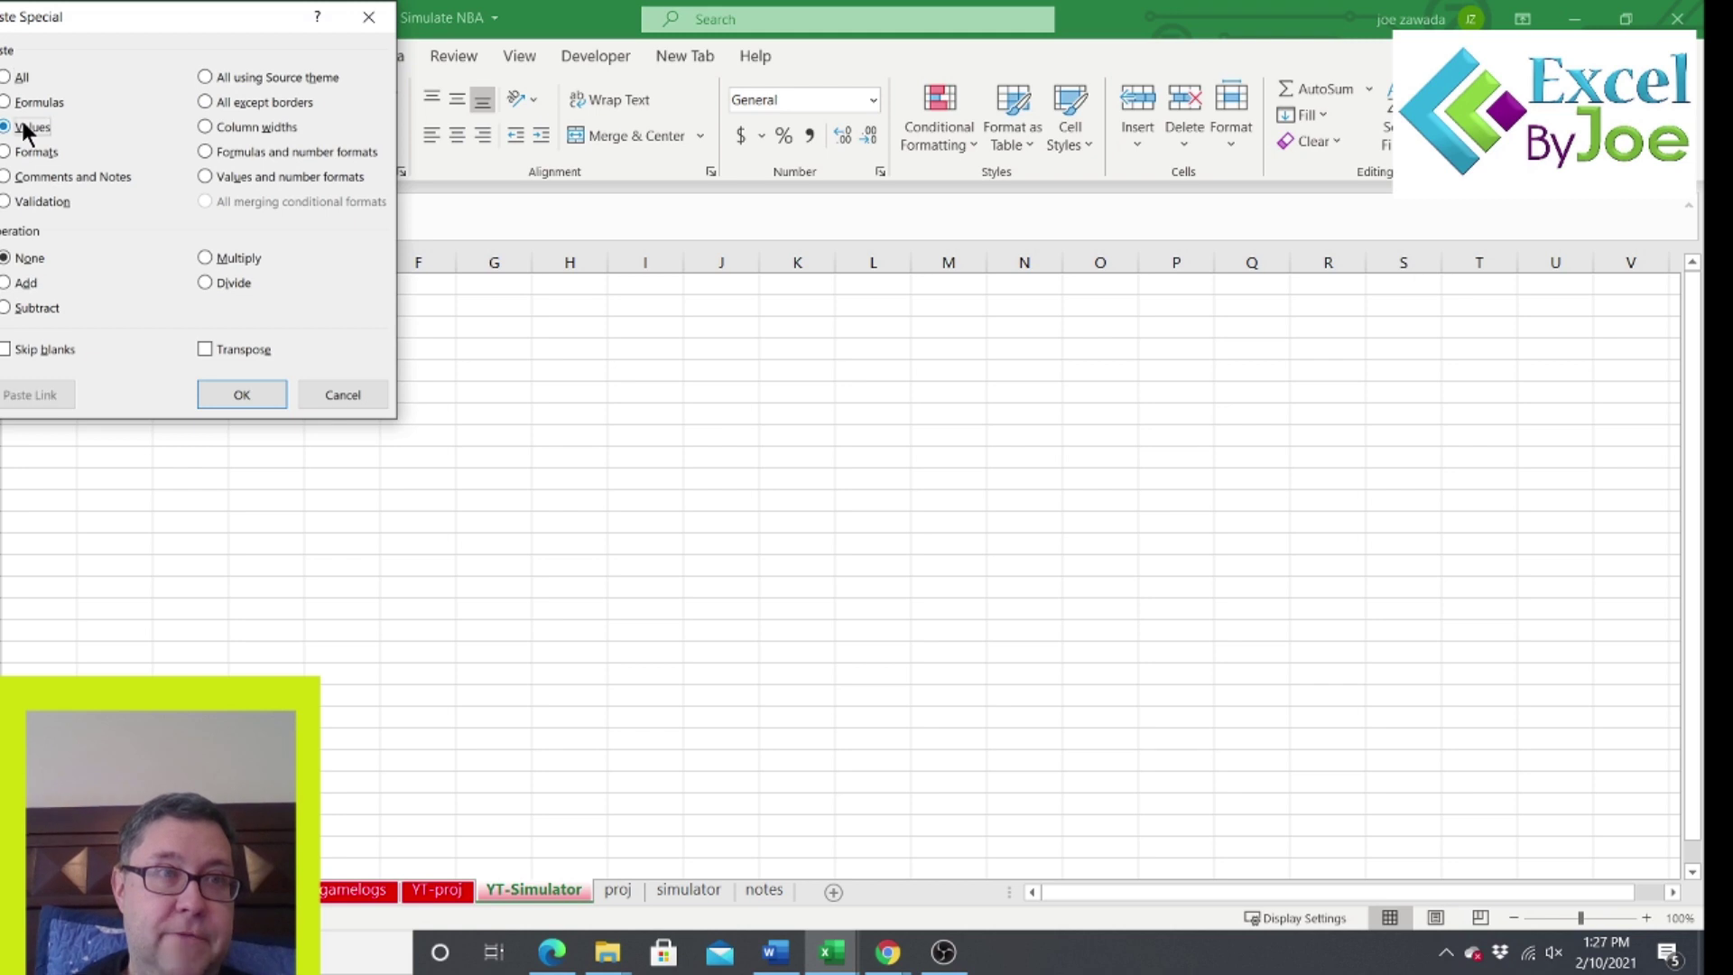
click(213, 350)
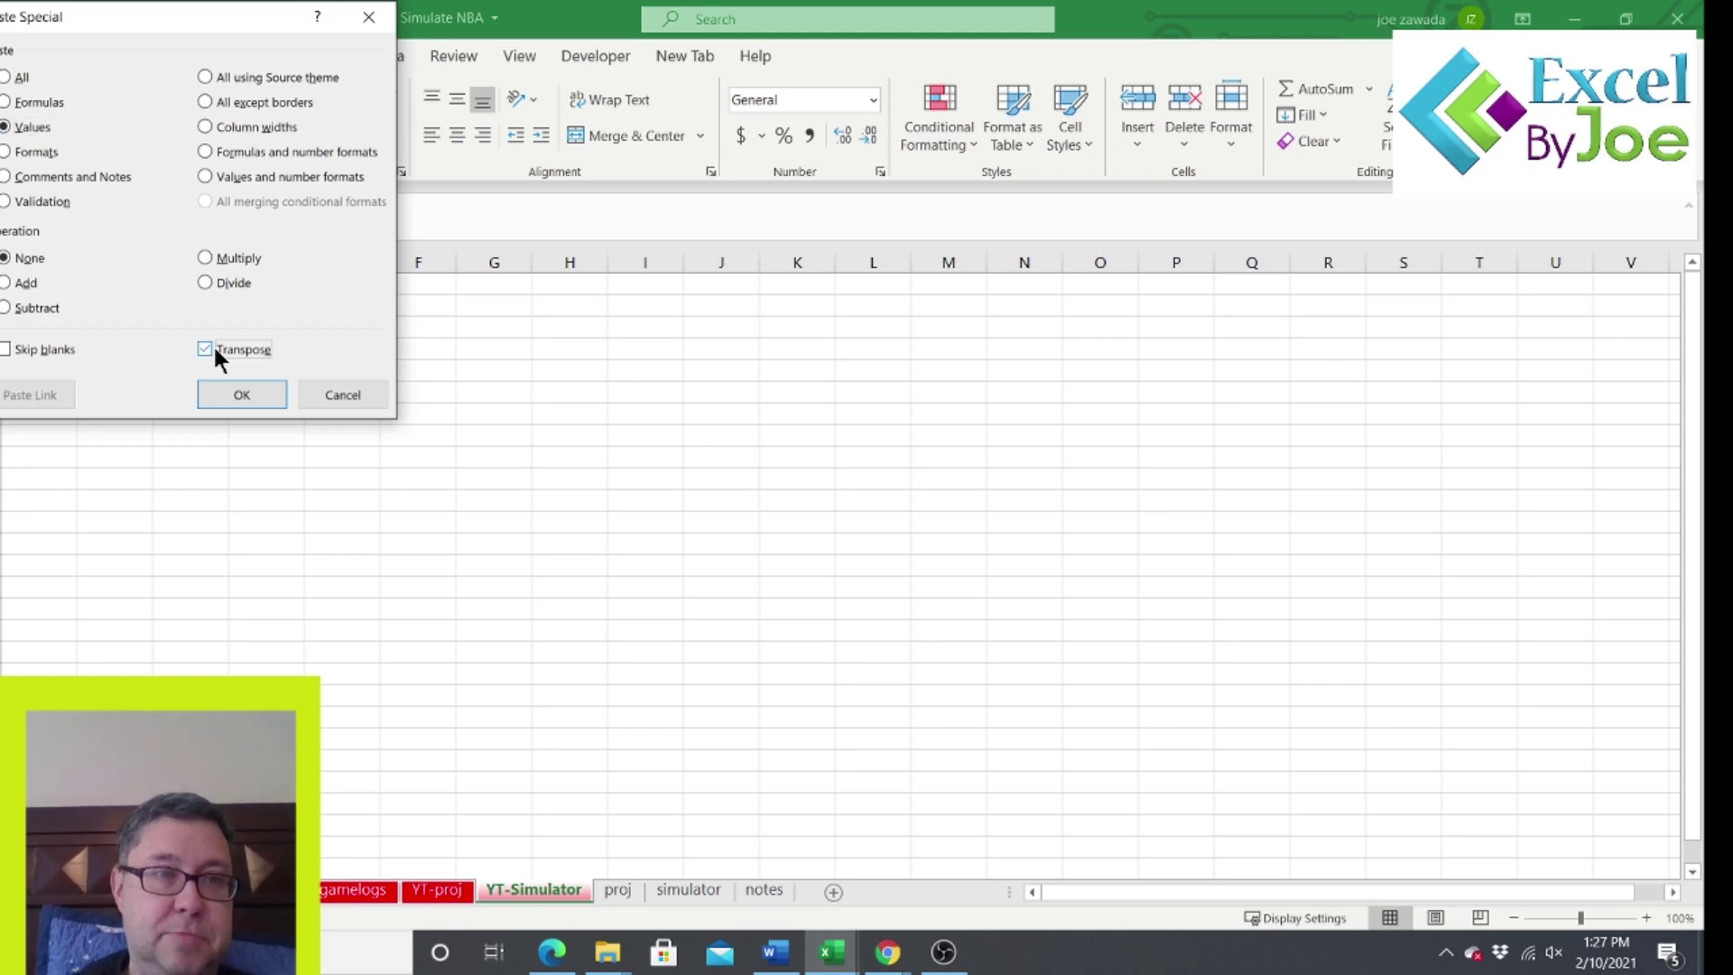
click(242, 397)
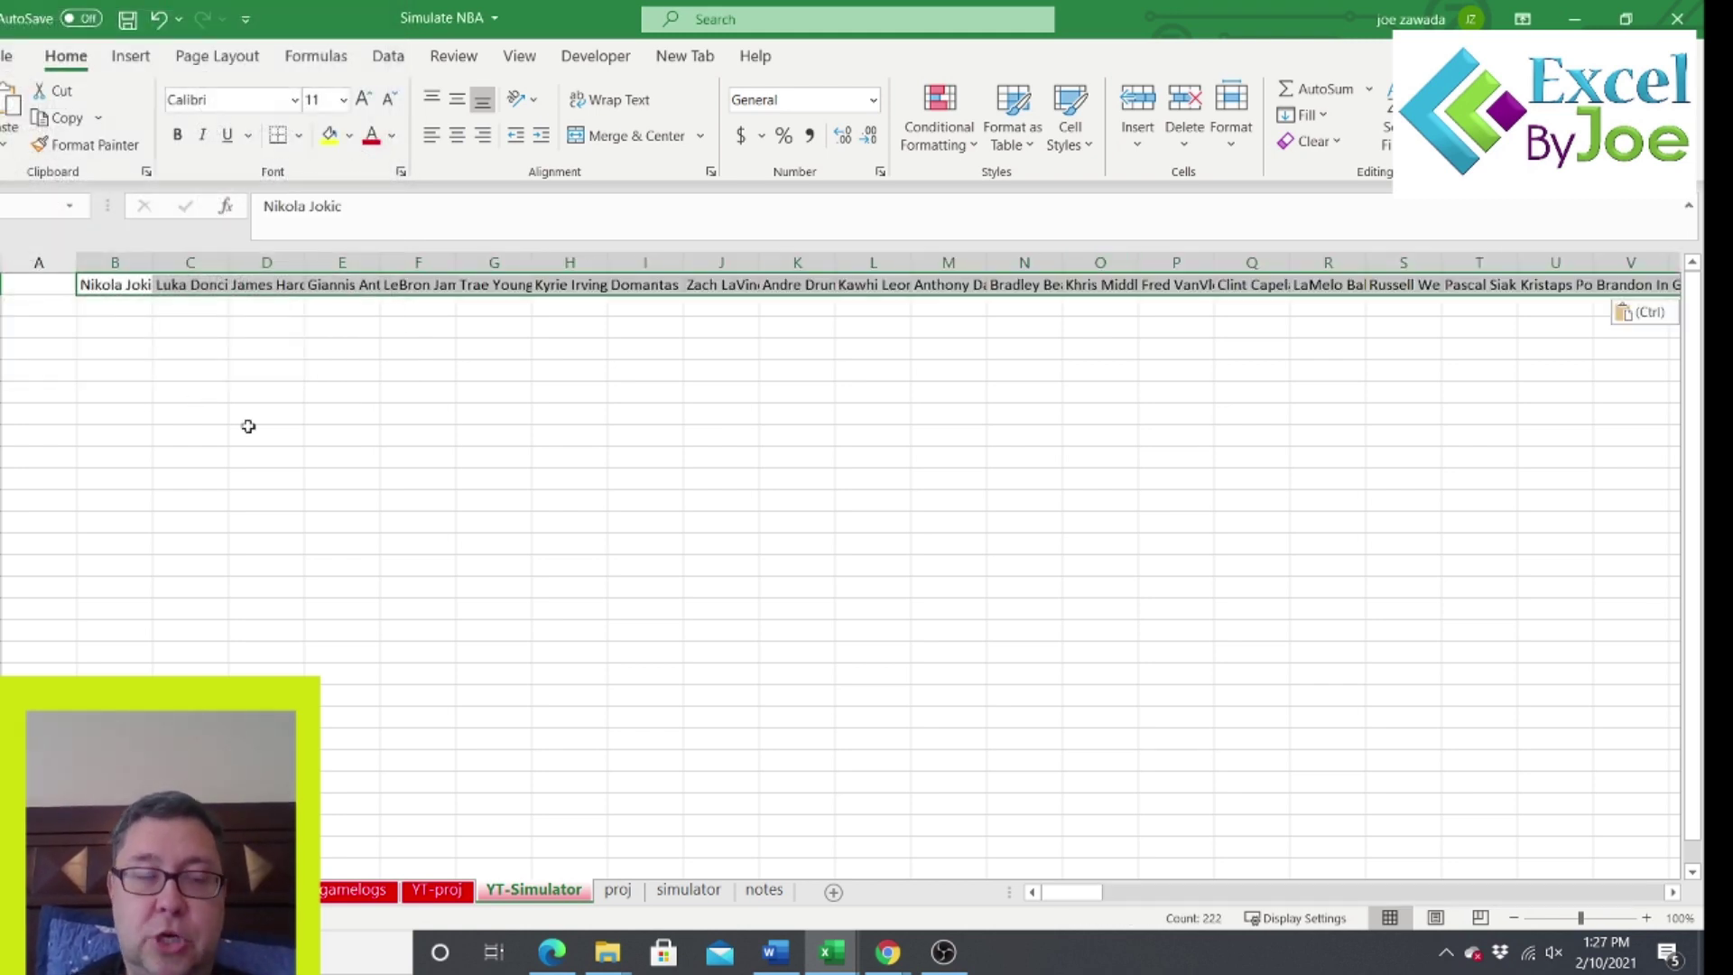
Autofit the width of all columns in YT-Simulator to the player names.
click(5, 262)
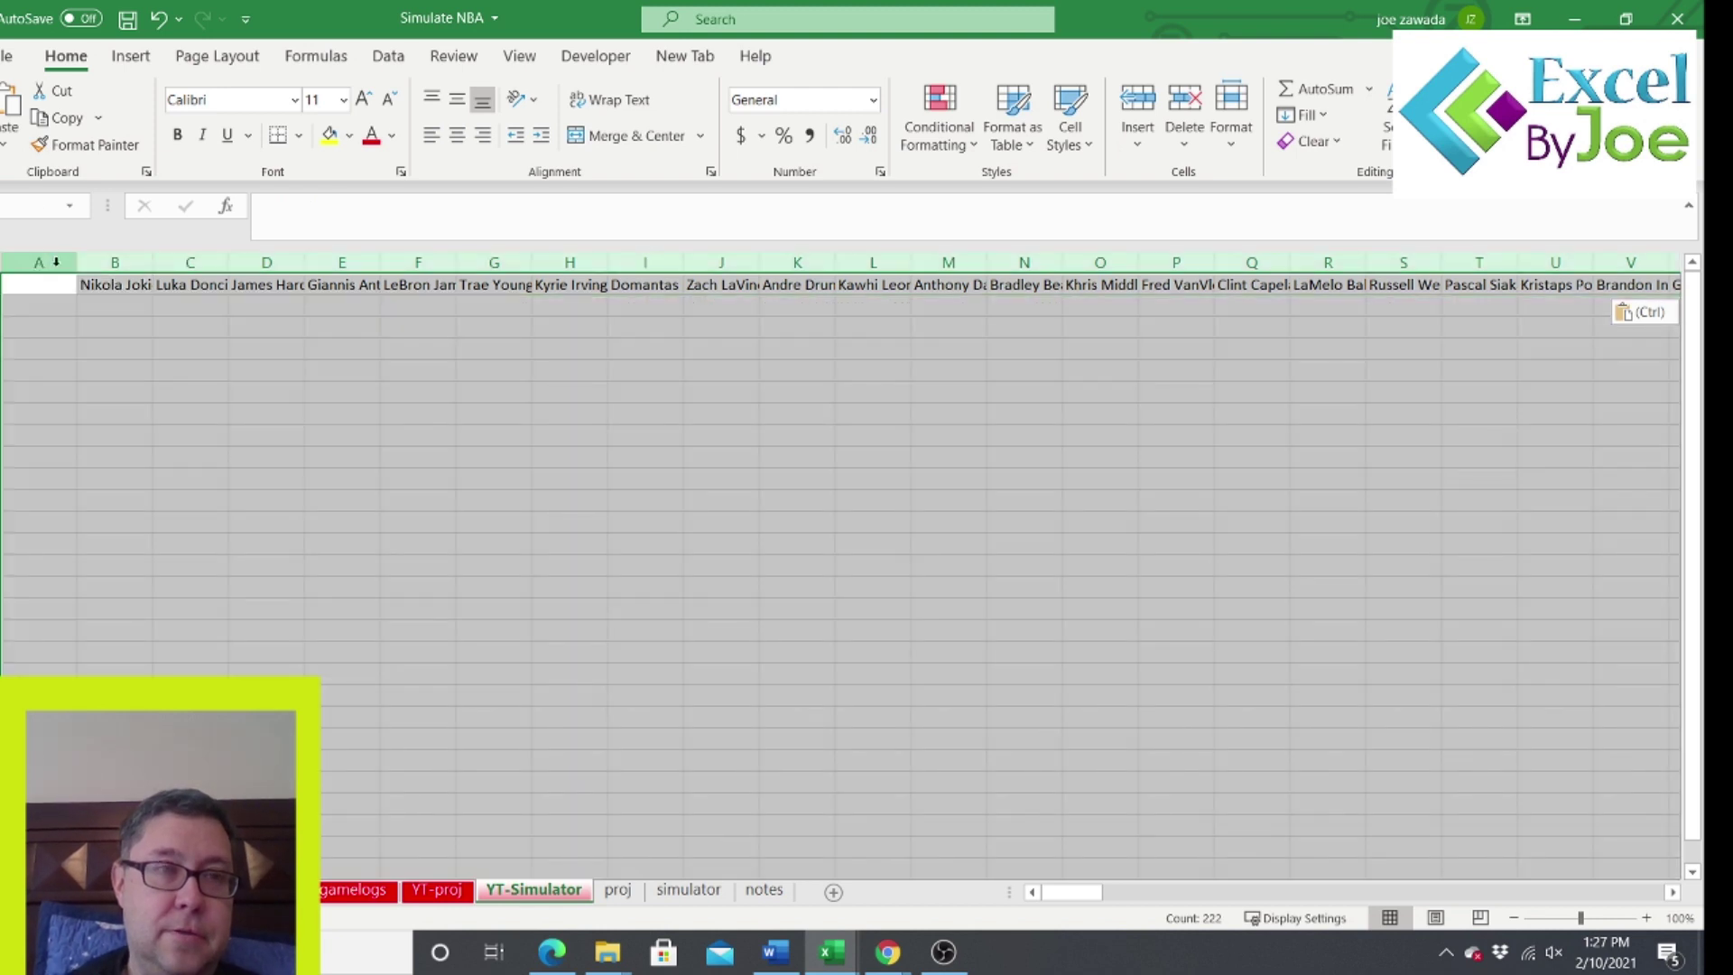
double_click(77, 262)
click(108, 345)
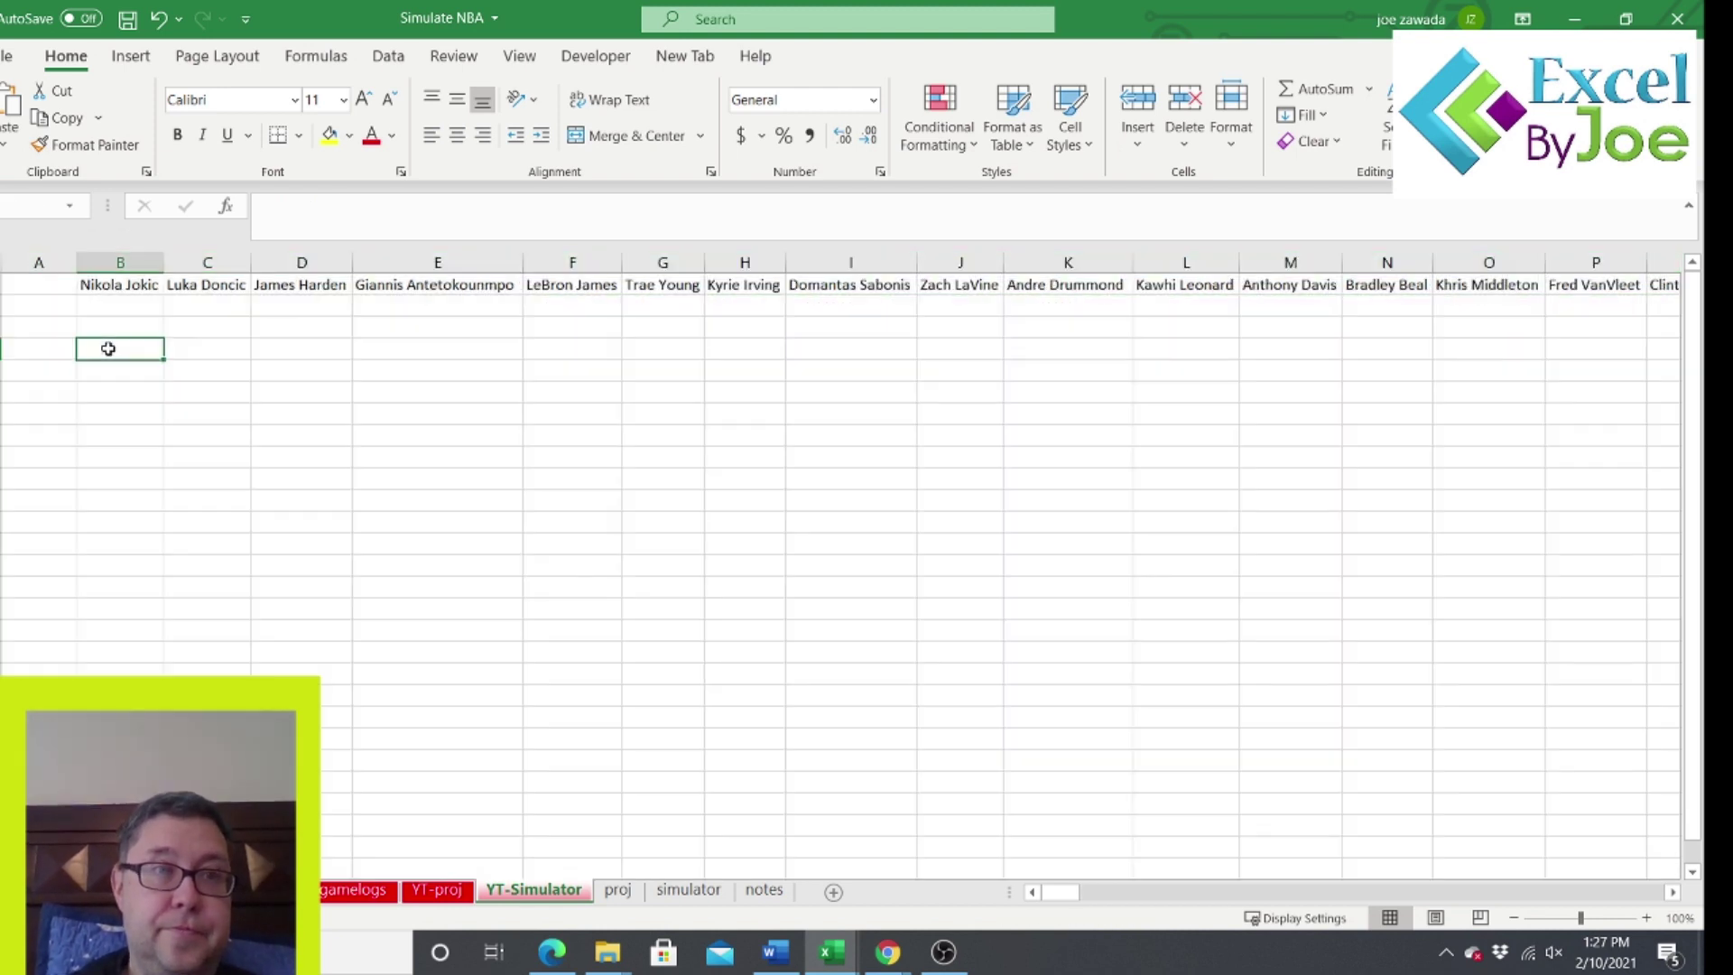
click(119, 459)
click(120, 495)
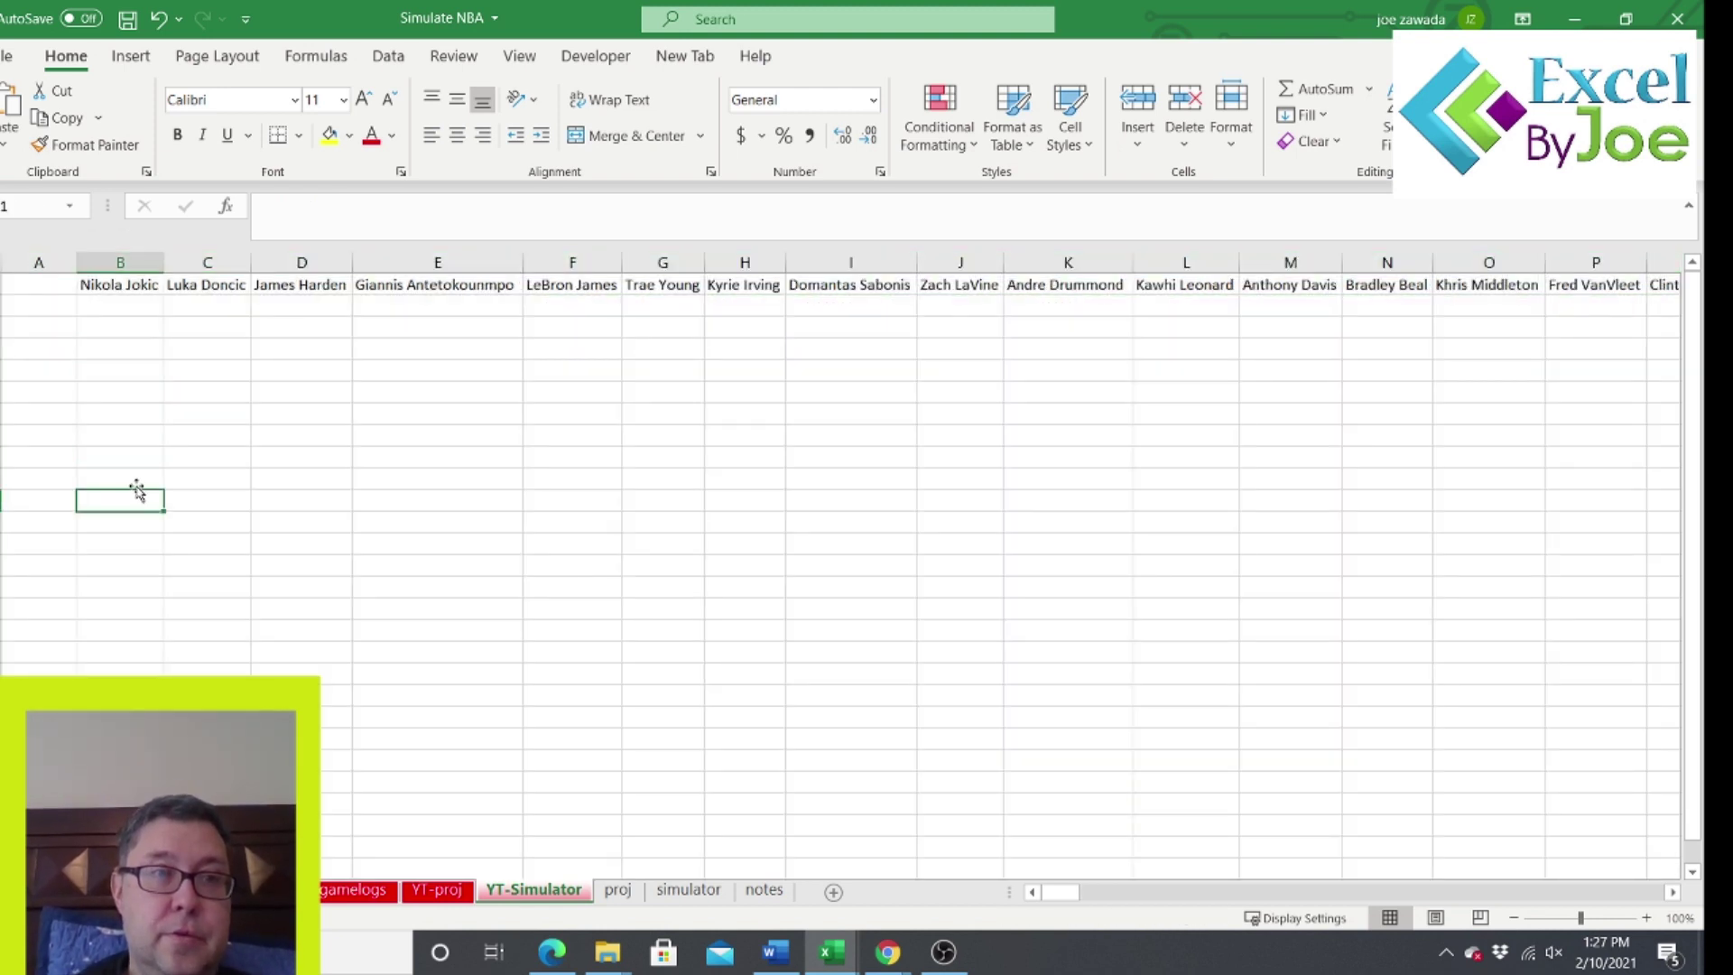
Start a NORMINV formula in cell B10 of the simulator sheet with RAND() as the probability.
click(127, 478)
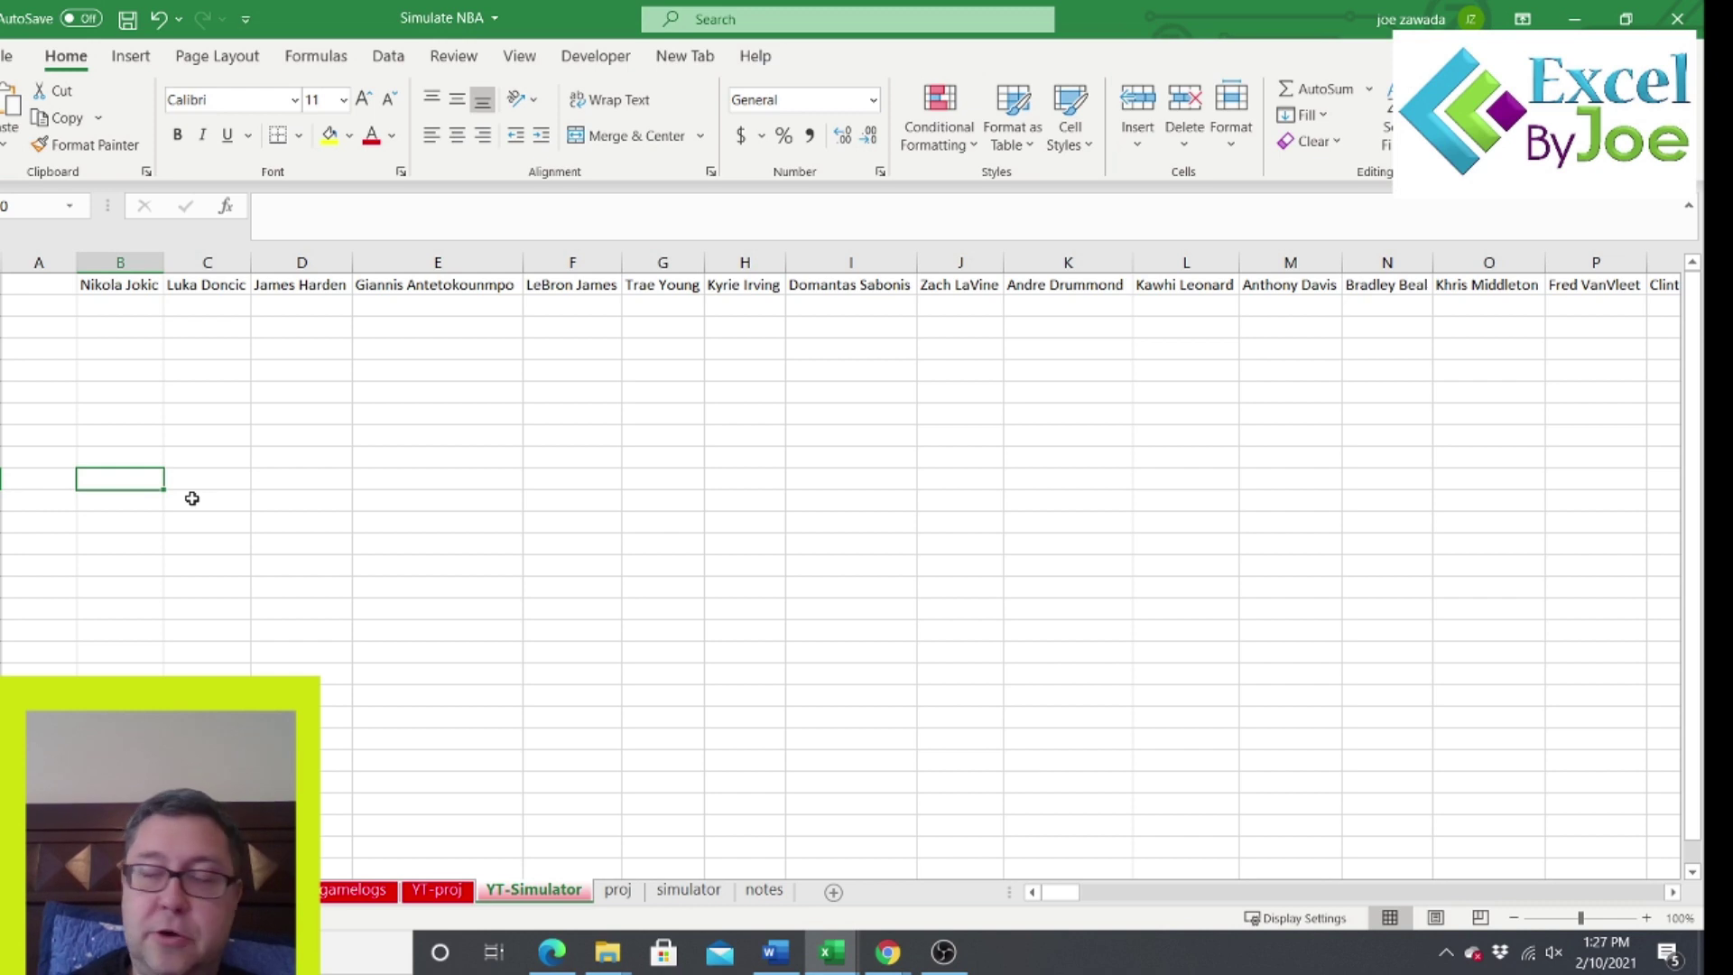
text(=)
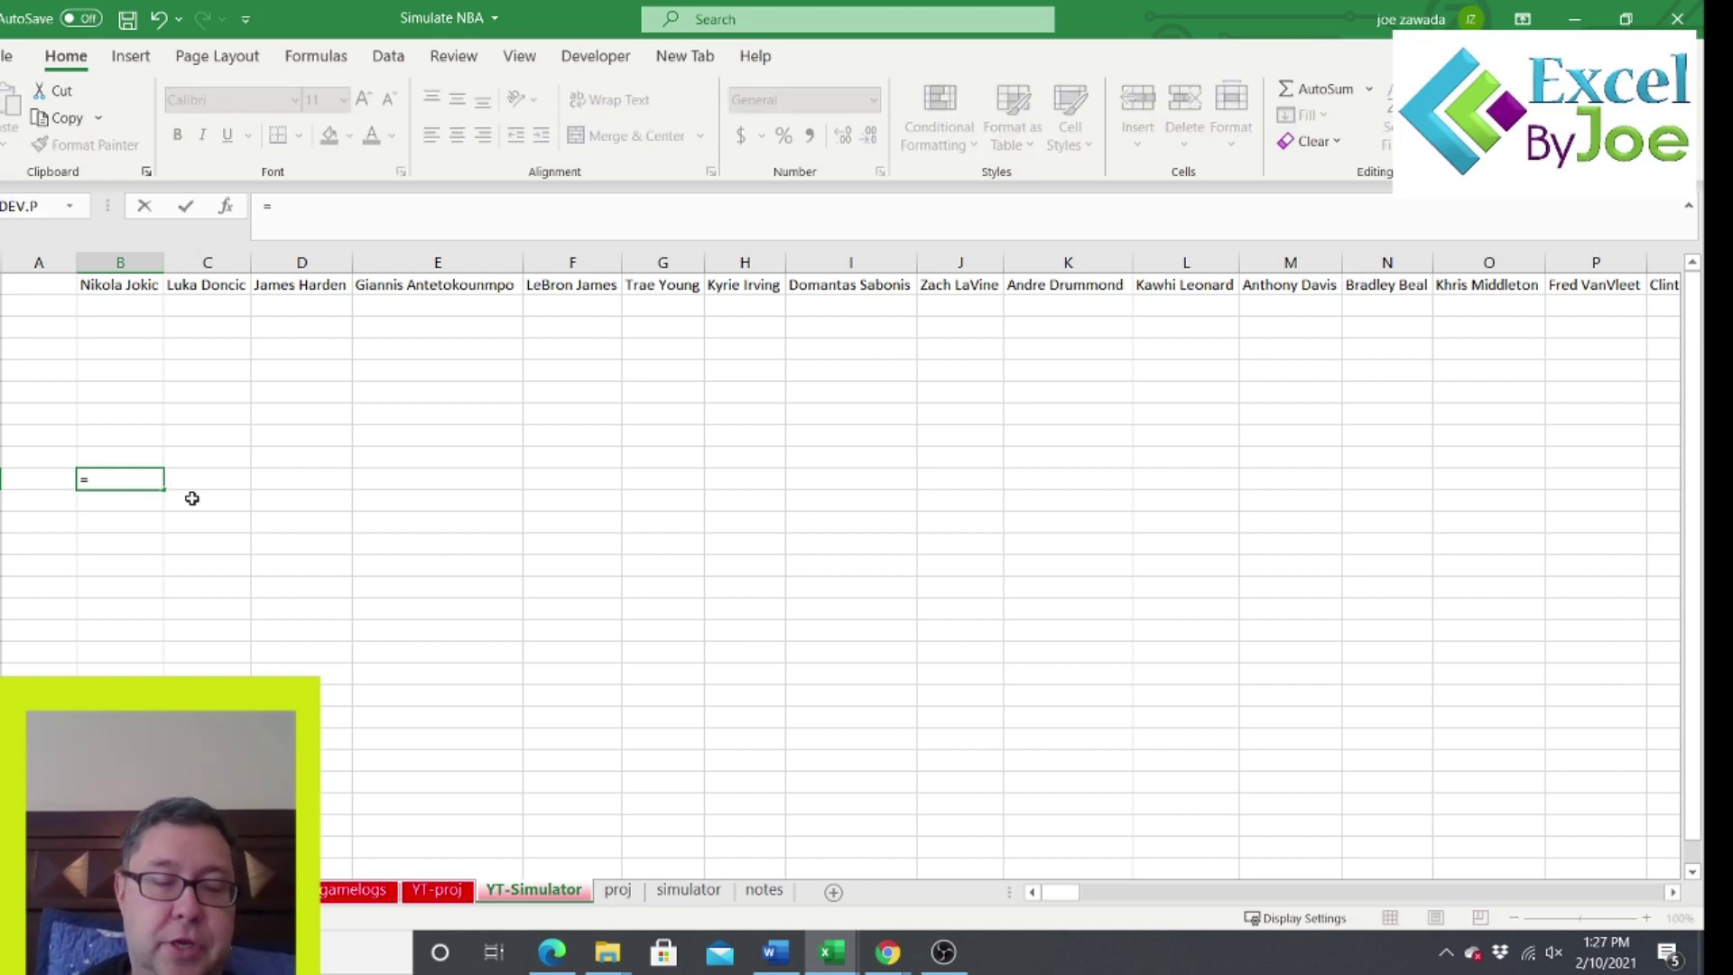
text(norminv)
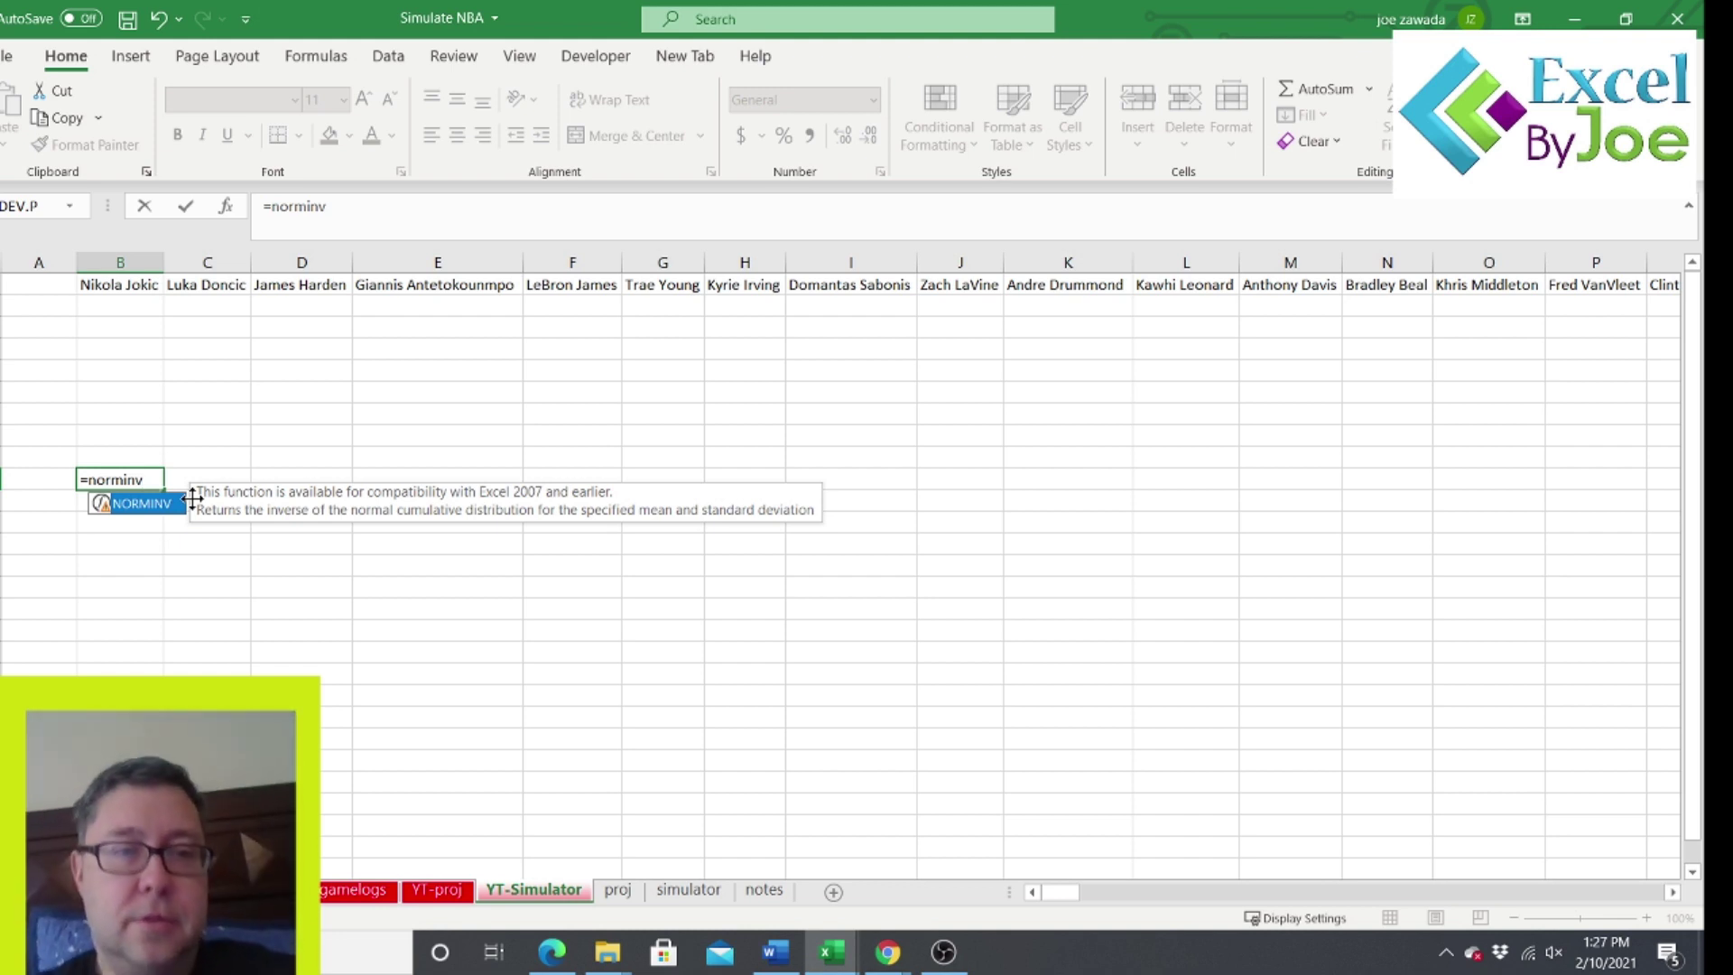
text((r)
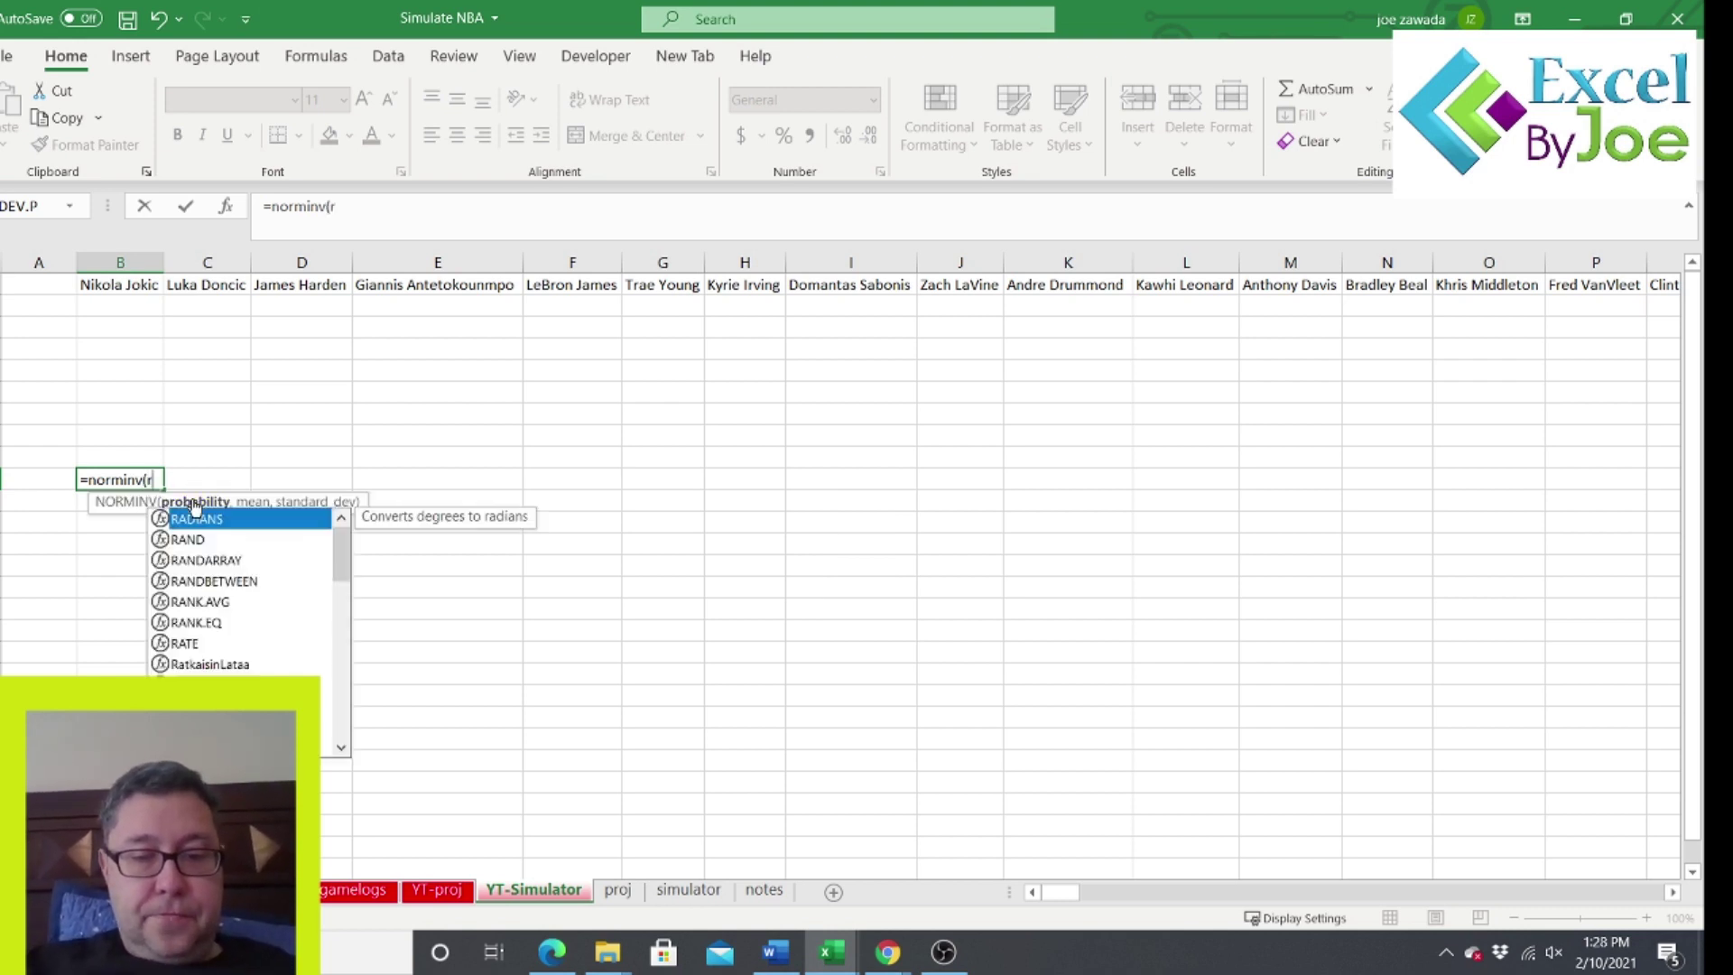
text(and(),)
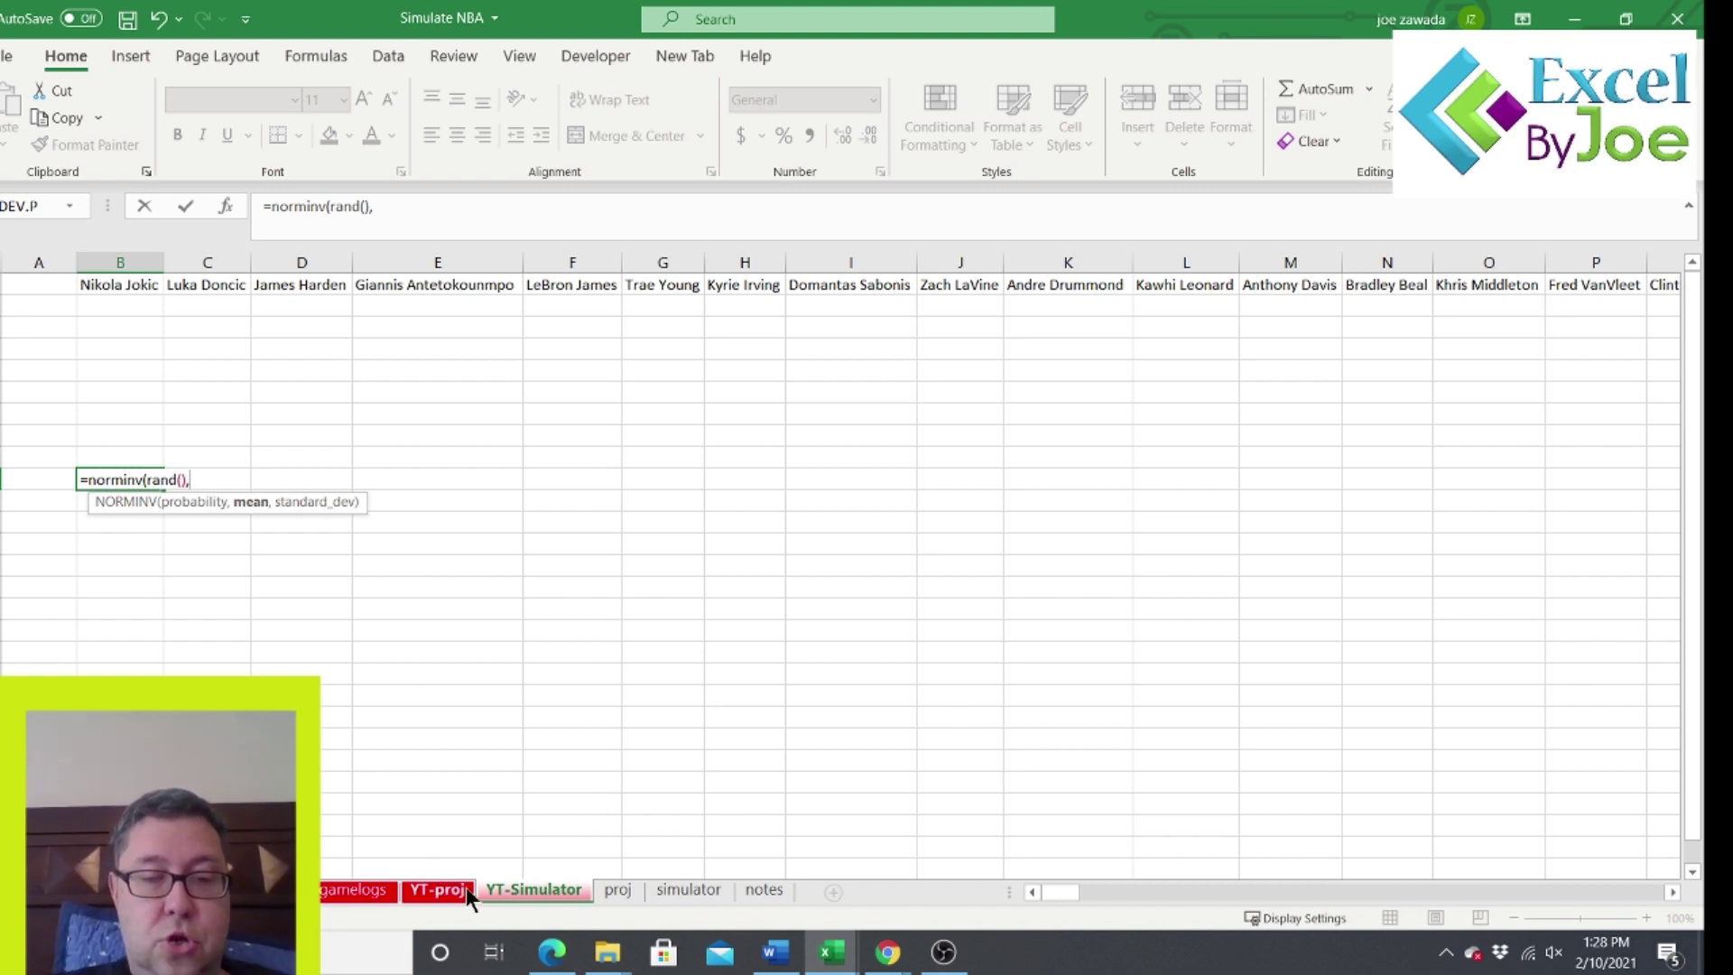
Supply the mean with an XLOOKUP of B1 in 'YT-proj'!T:T that returns the projection from 'YT-proj'!R:R.
text(xlookup)
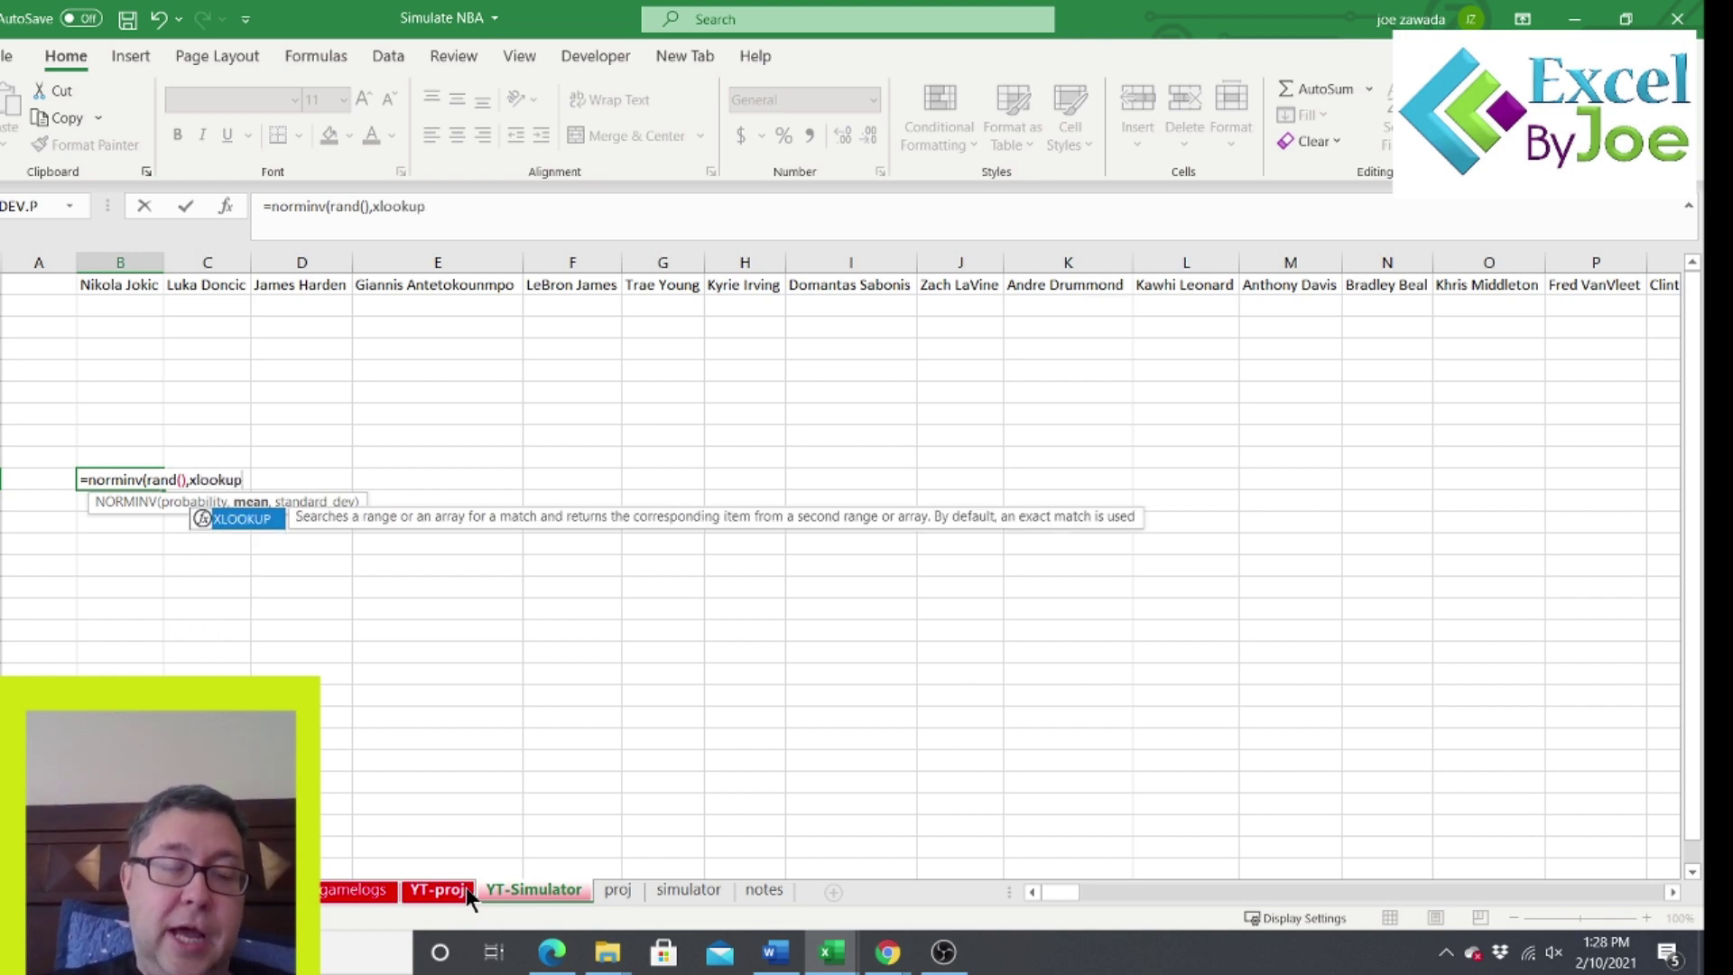
text(()
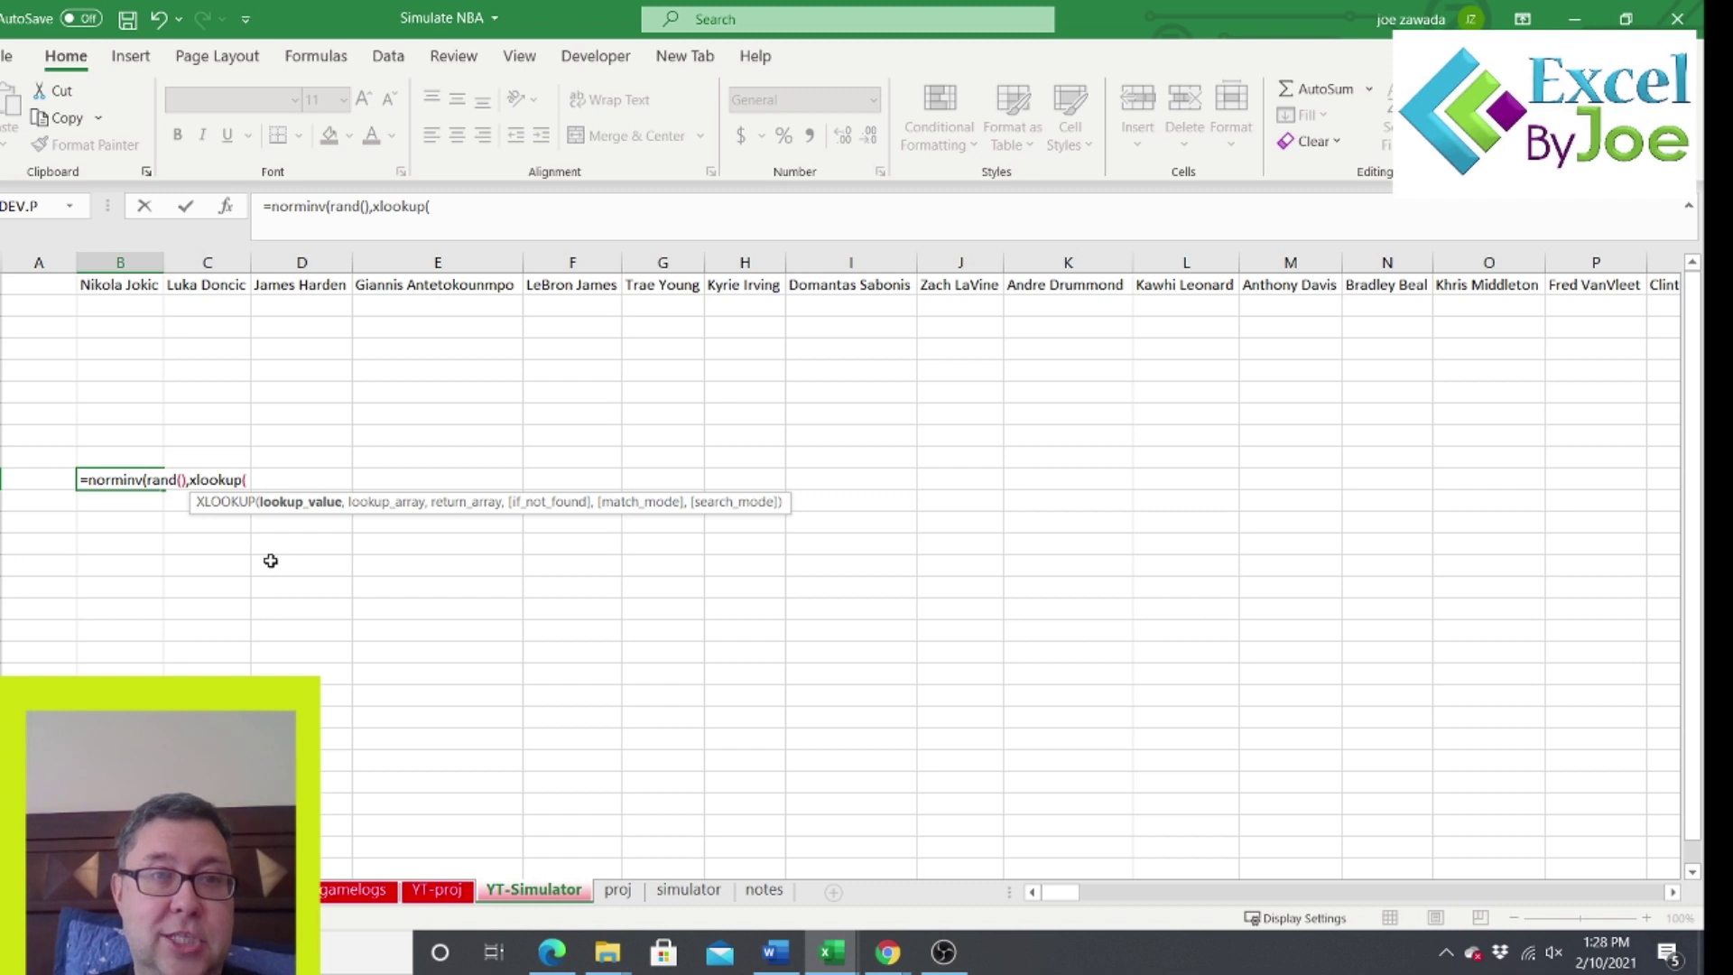
click(99, 287)
text(,'YT-proj'!)
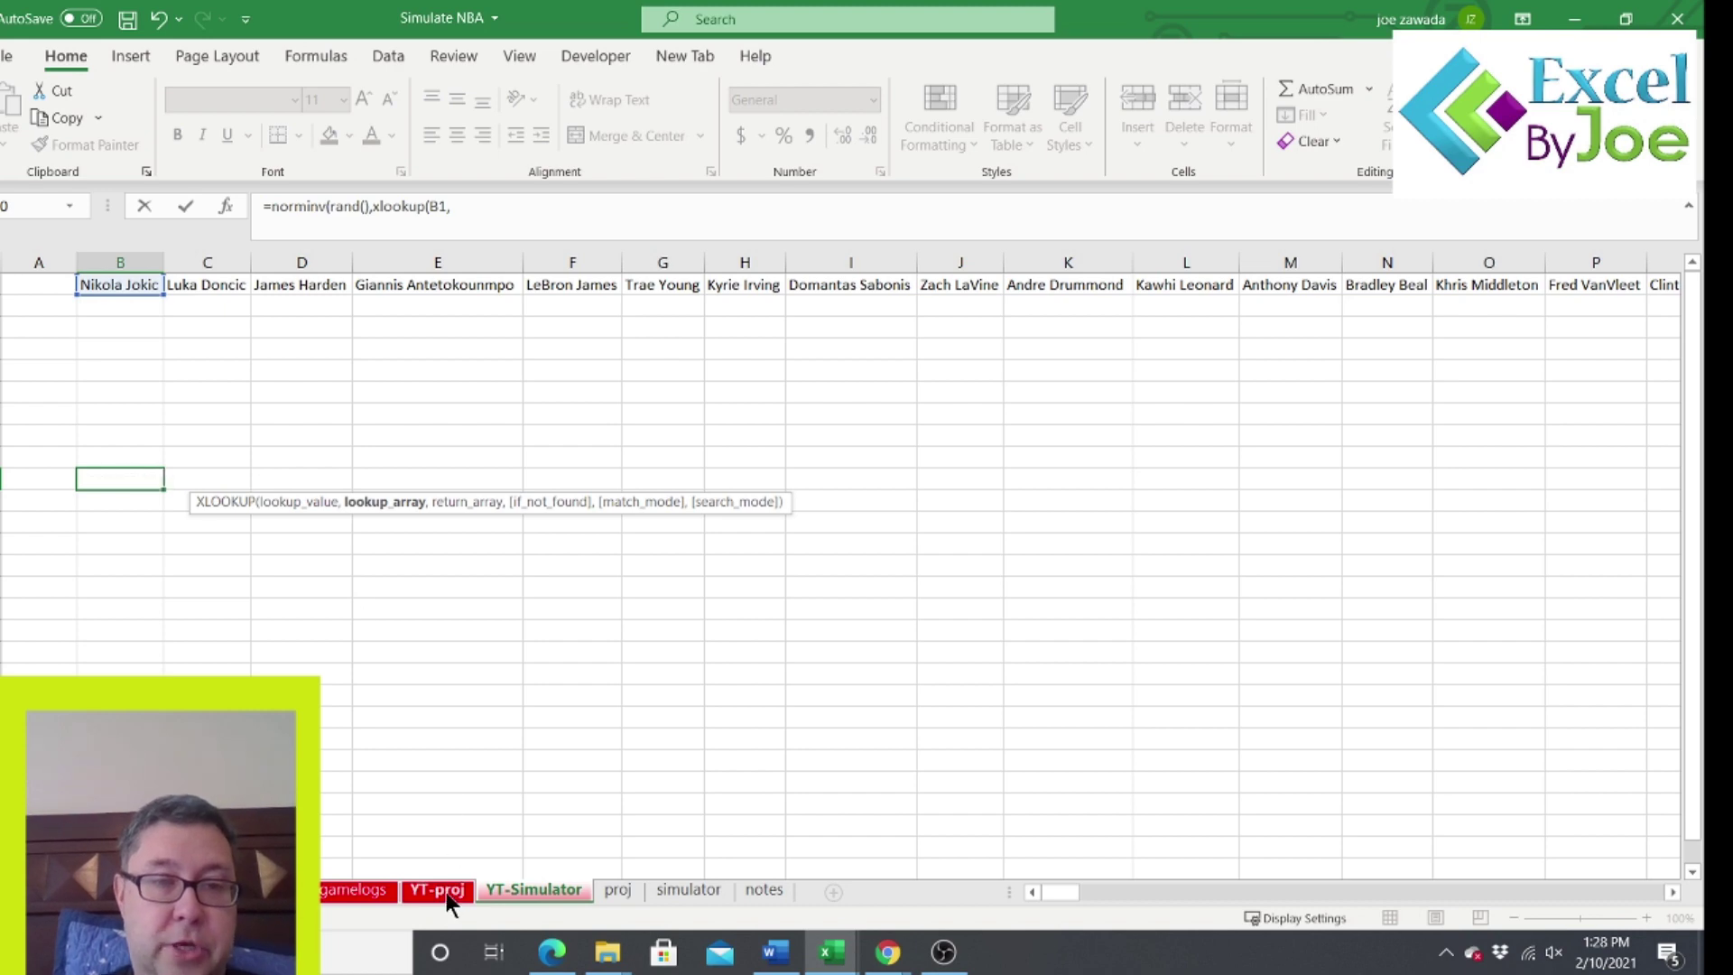
click(437, 891)
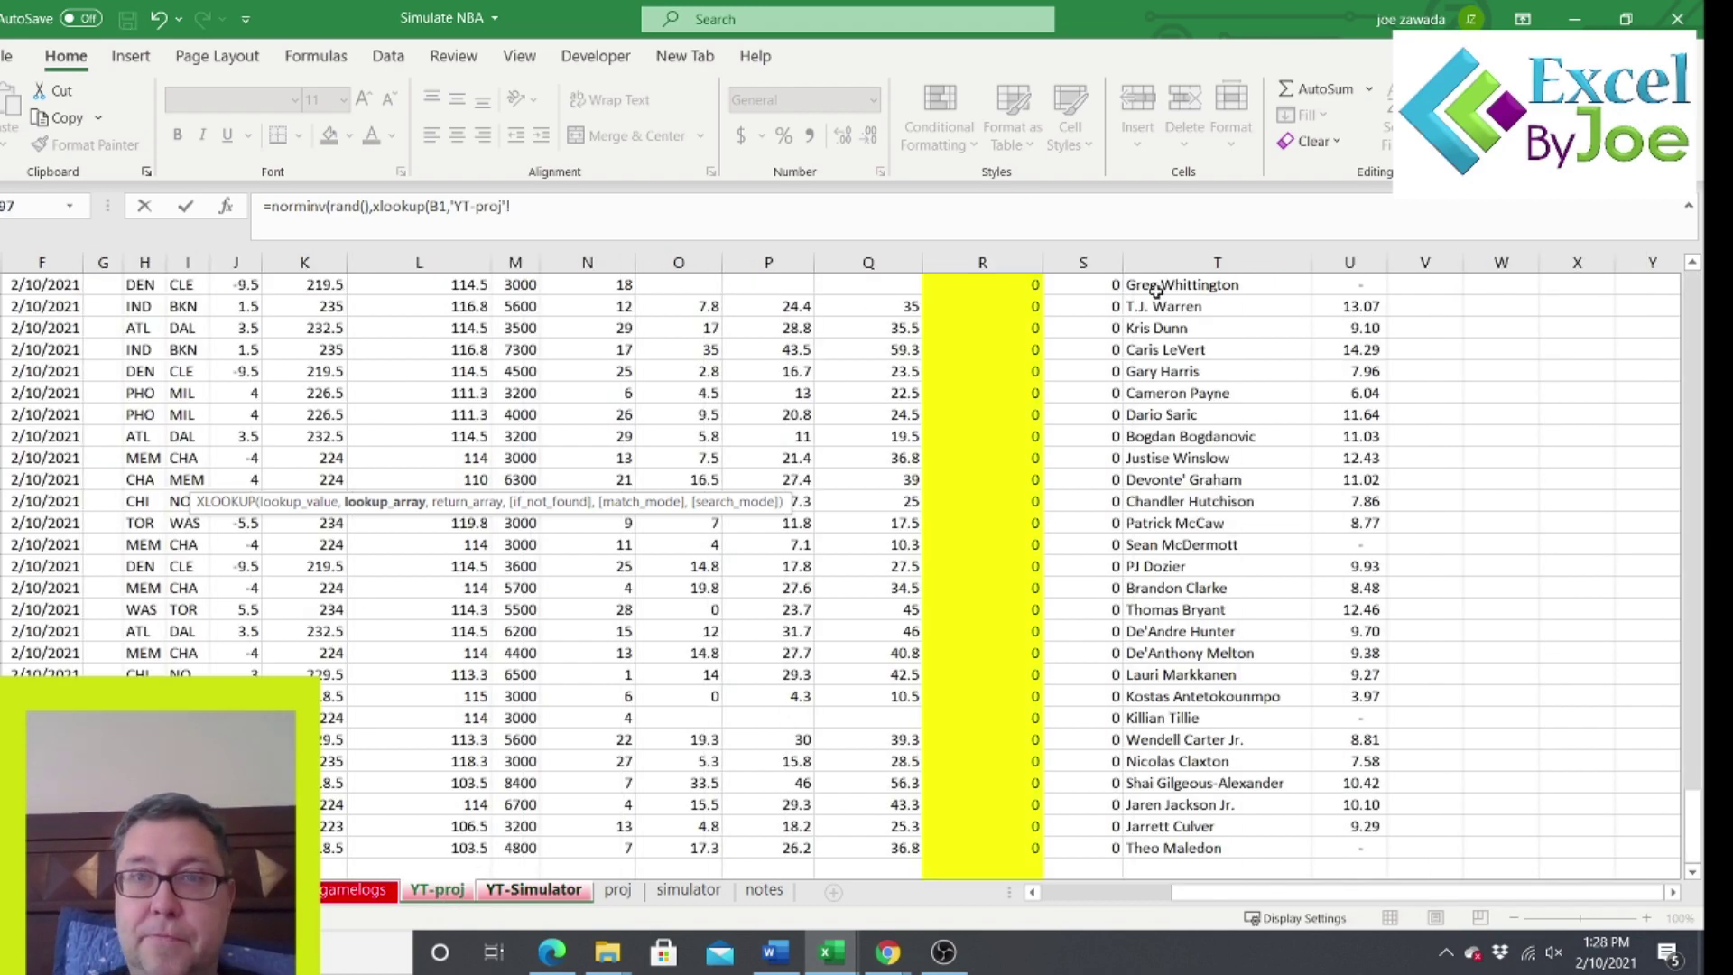
click(1695, 312)
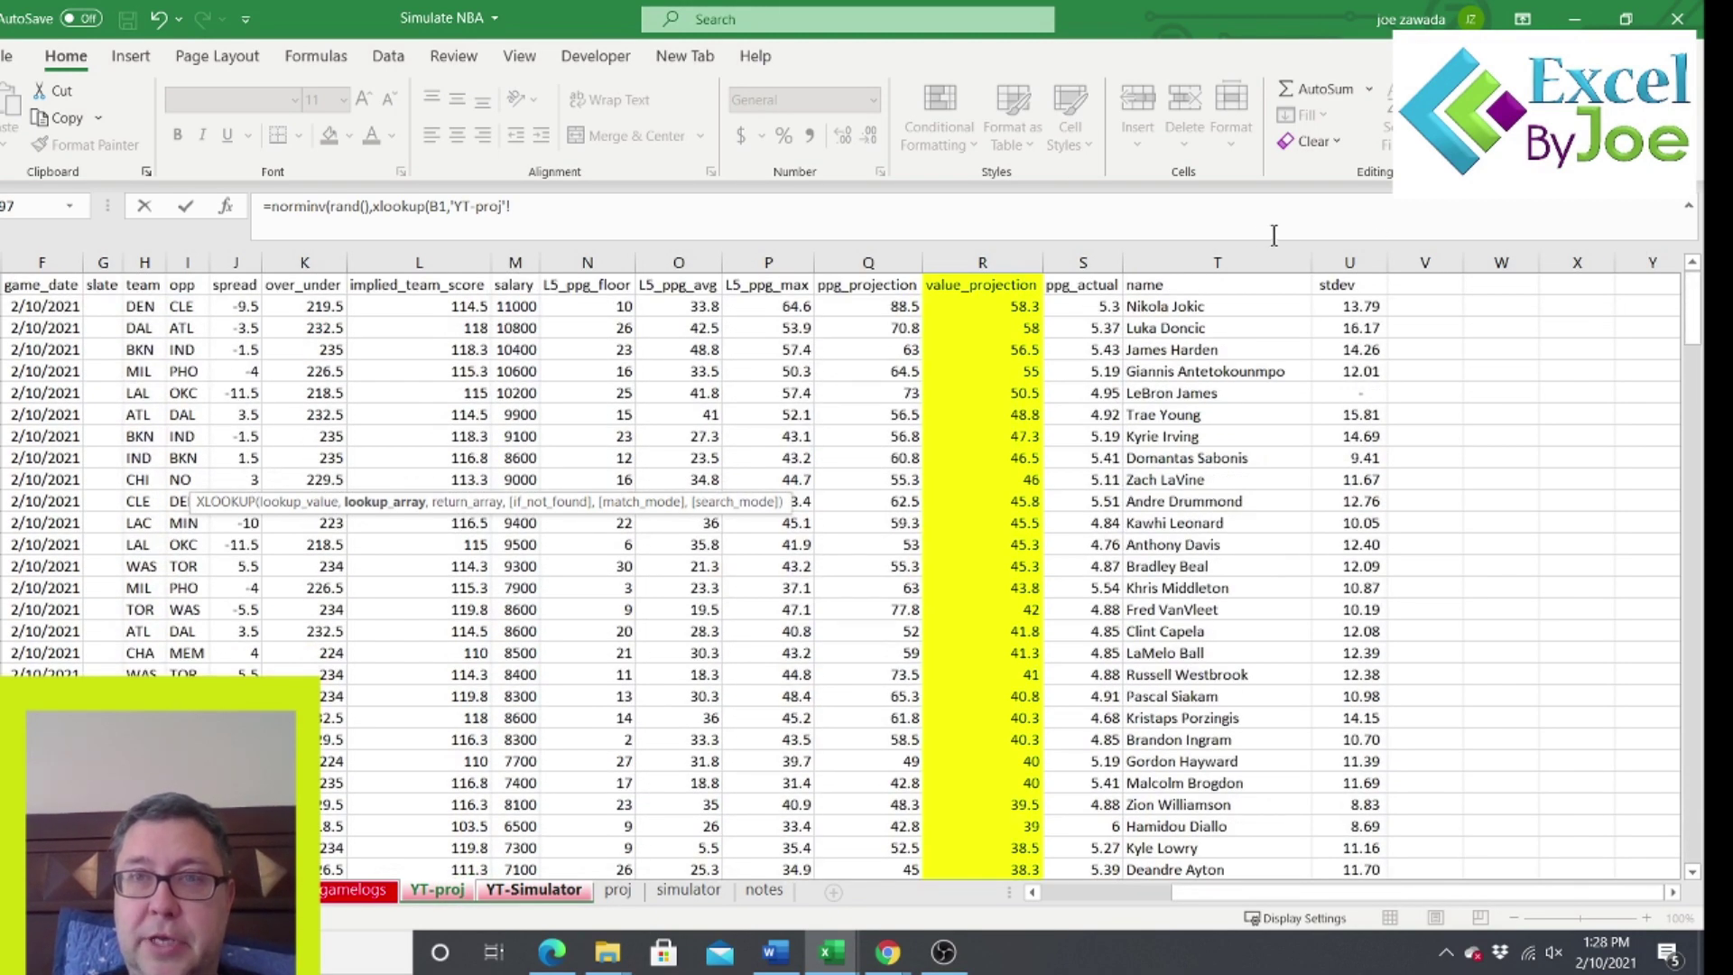
click(1216, 263)
text(,)
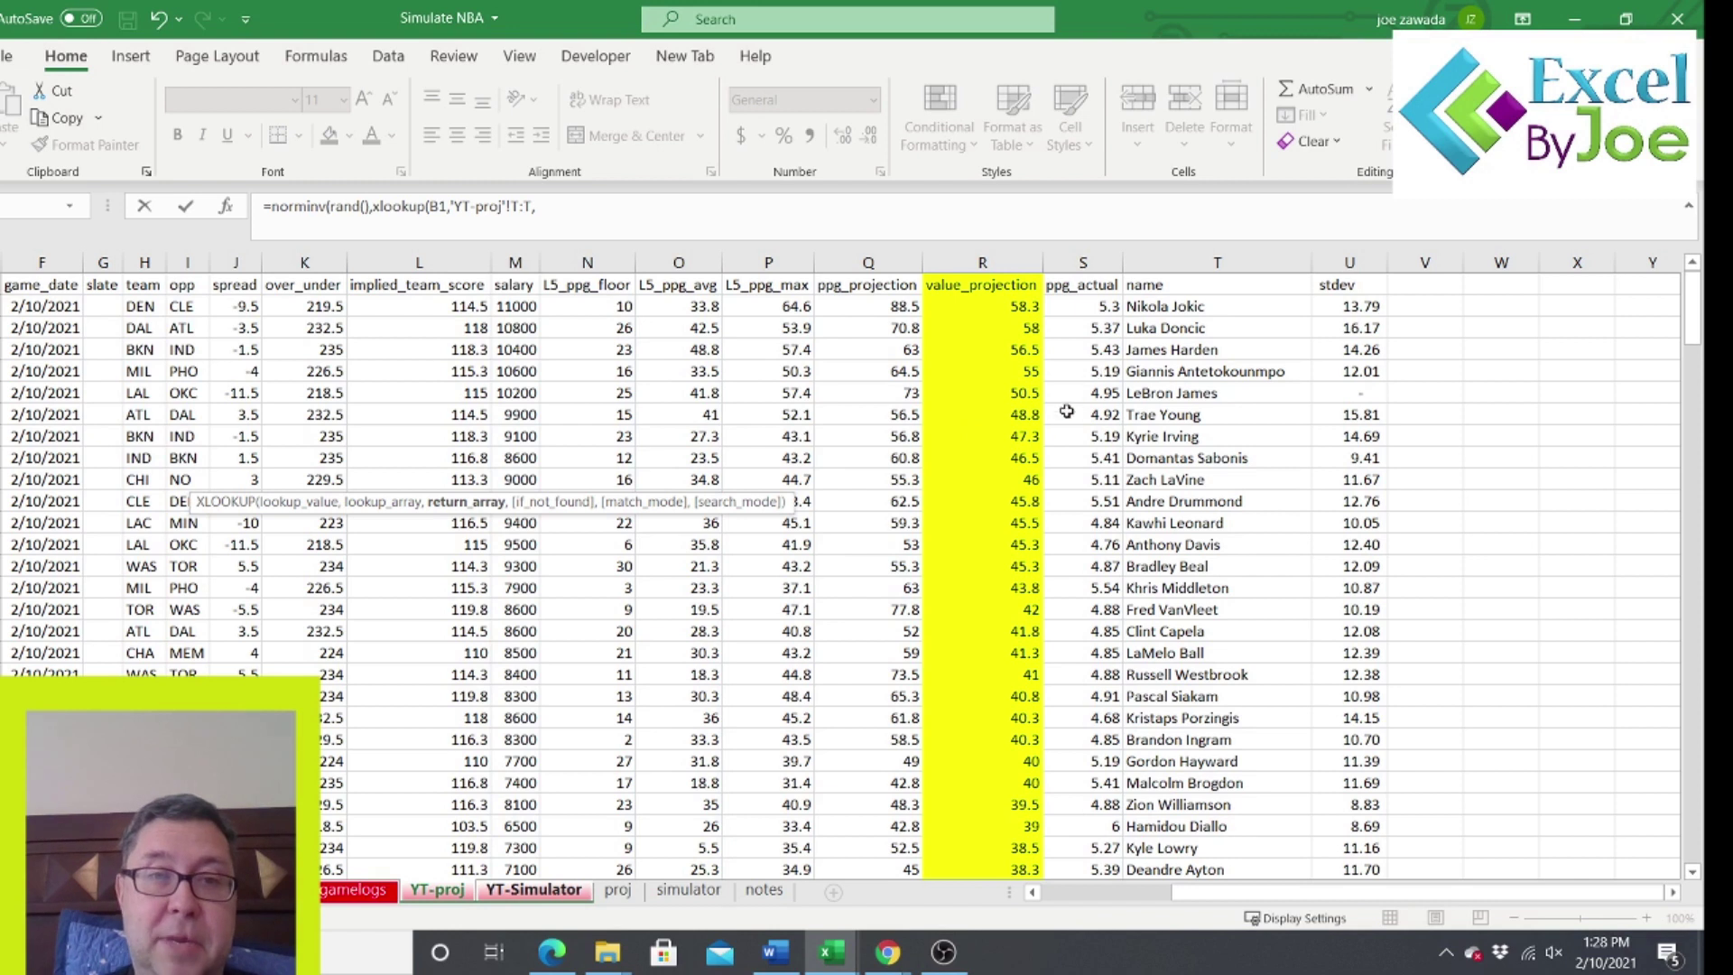
click(969, 260)
text())
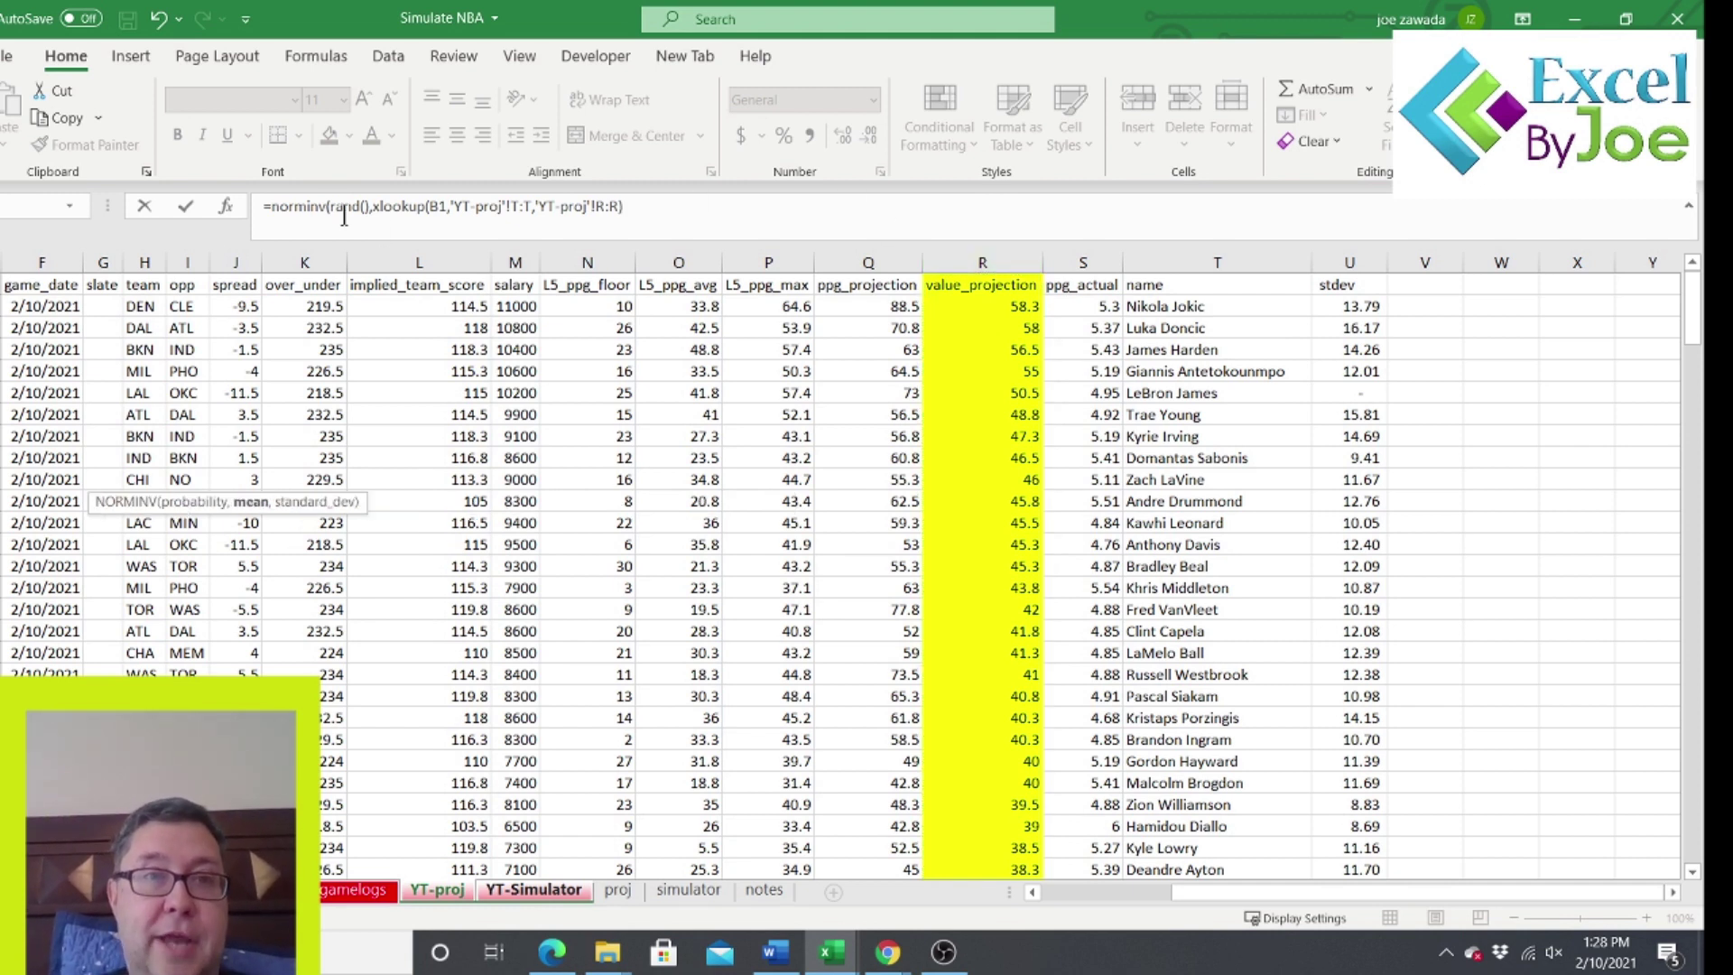
click(647, 207)
text(,)
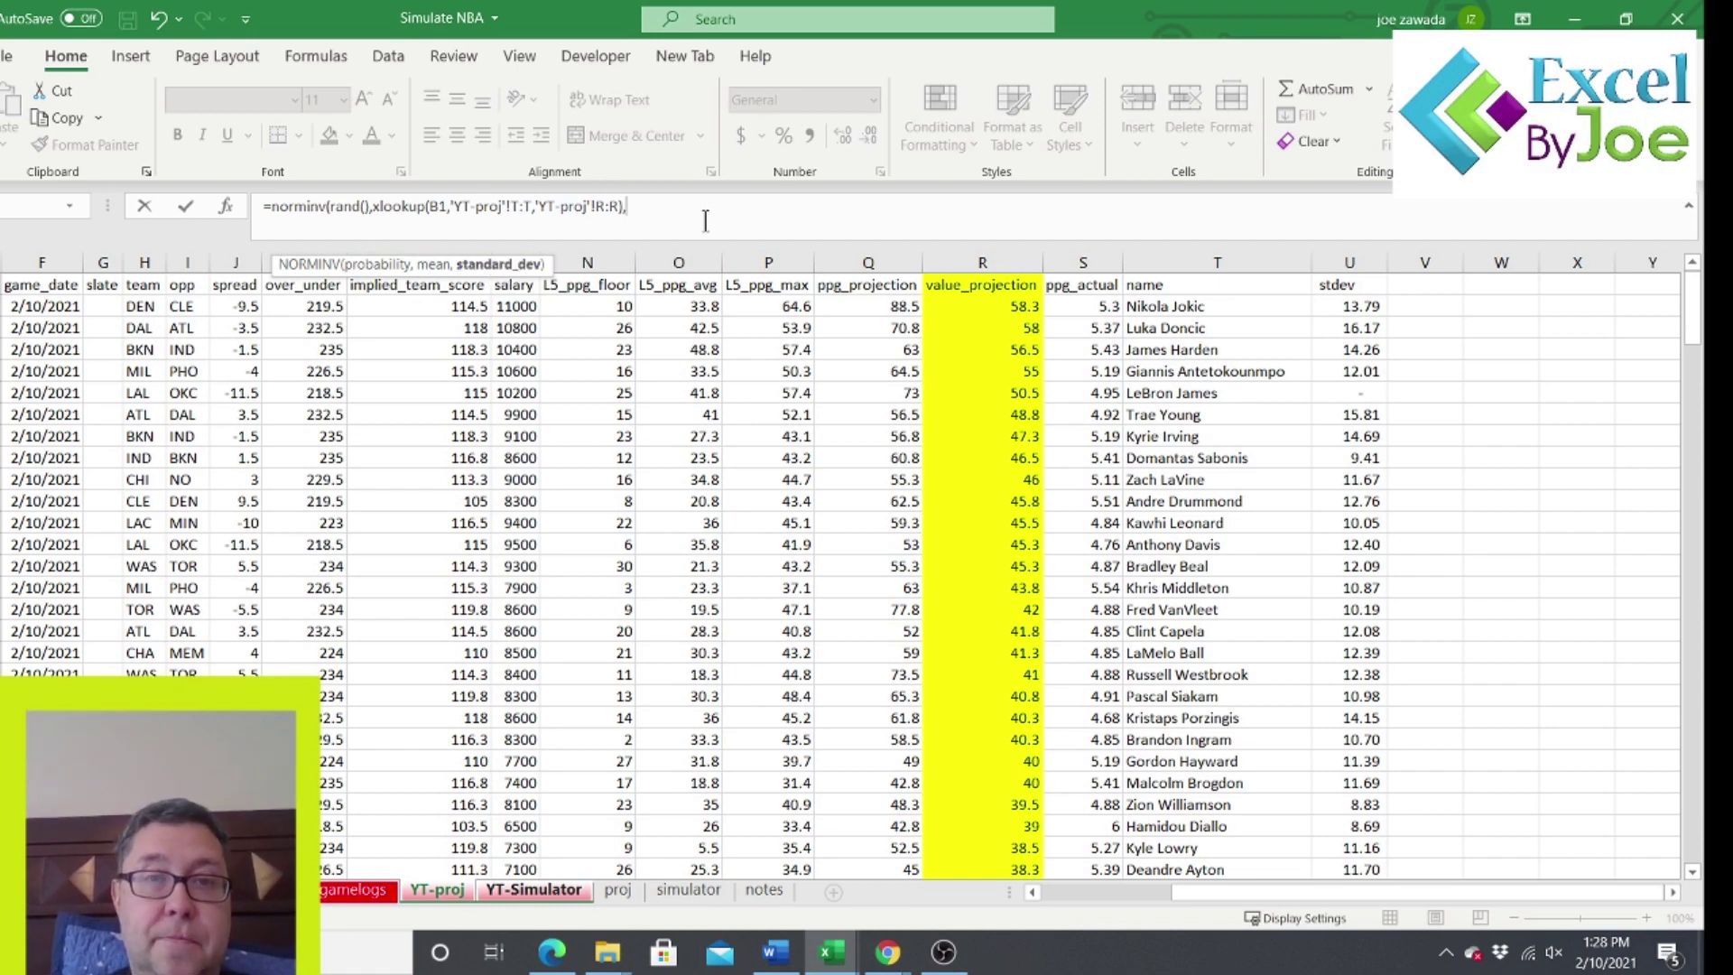
Return to the YT-Simulator sheet and remove the stray sheet reference from the end of the formula.
click(547, 888)
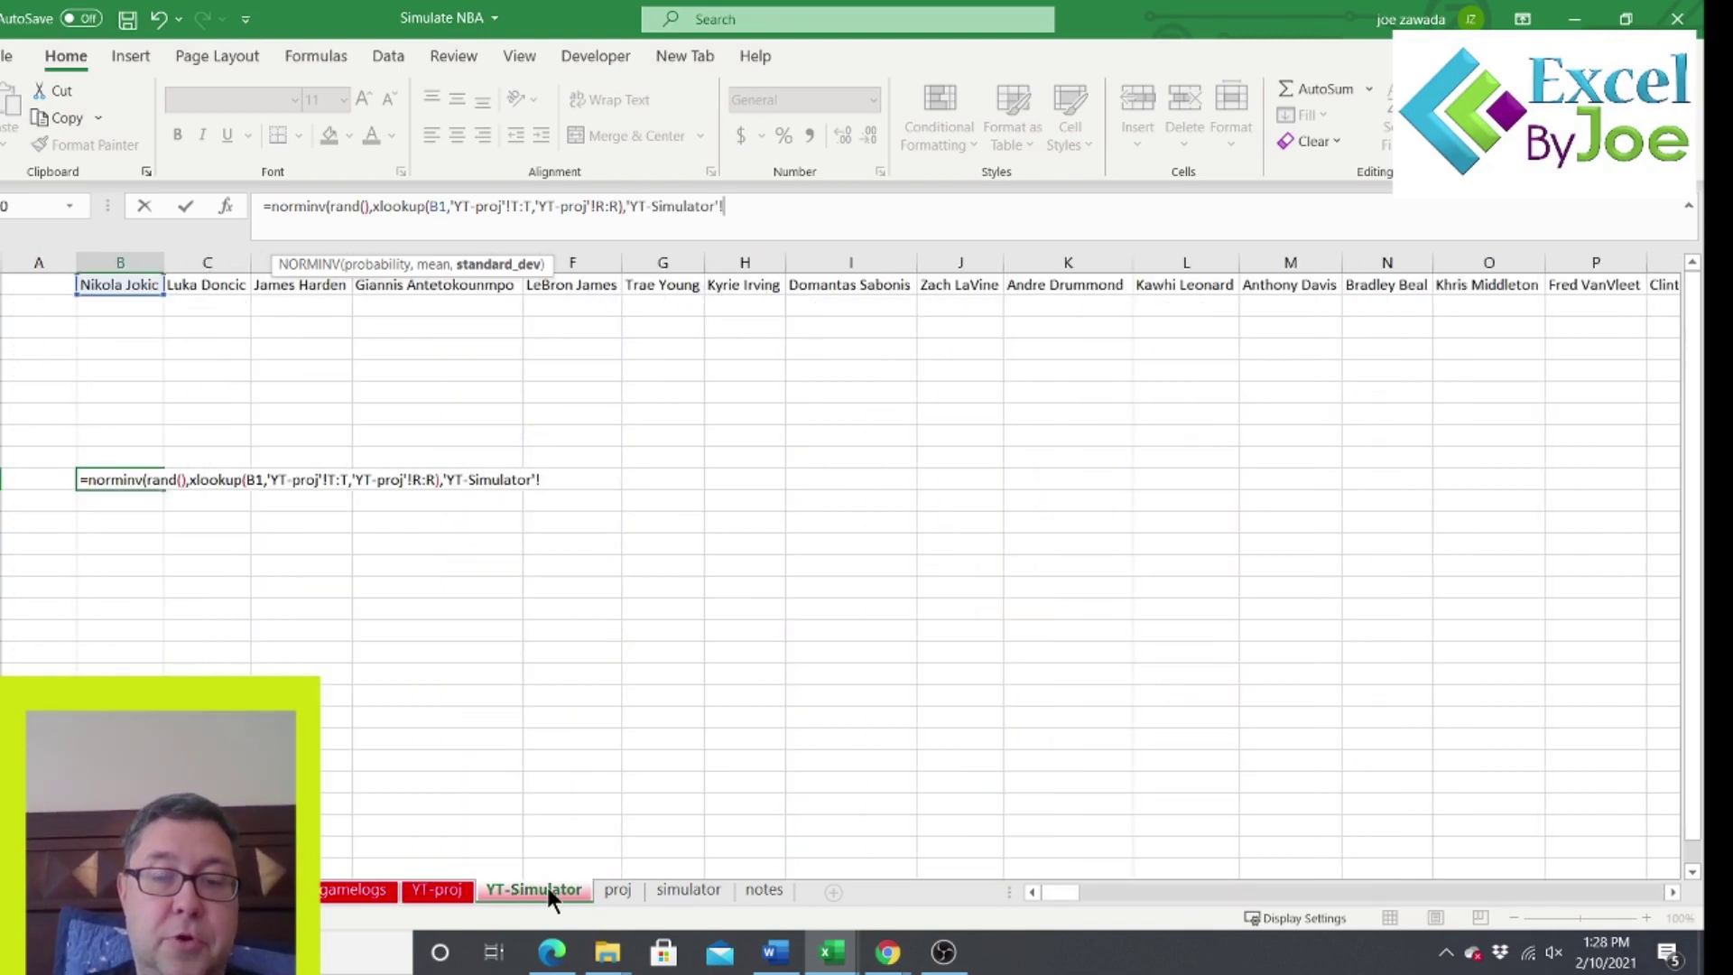
key(BackSpace)
key(BackSpace)
key(BackSpace)
key(BackSpace)
key(BackSpace)
key(BackSpace)
key(BackSpace)
key(BackSpace)
key(BackSpace)
key(BackSpace)
key(BackSpace)
key(BackSpace)
key(BackSpace)
key(BackSpace)
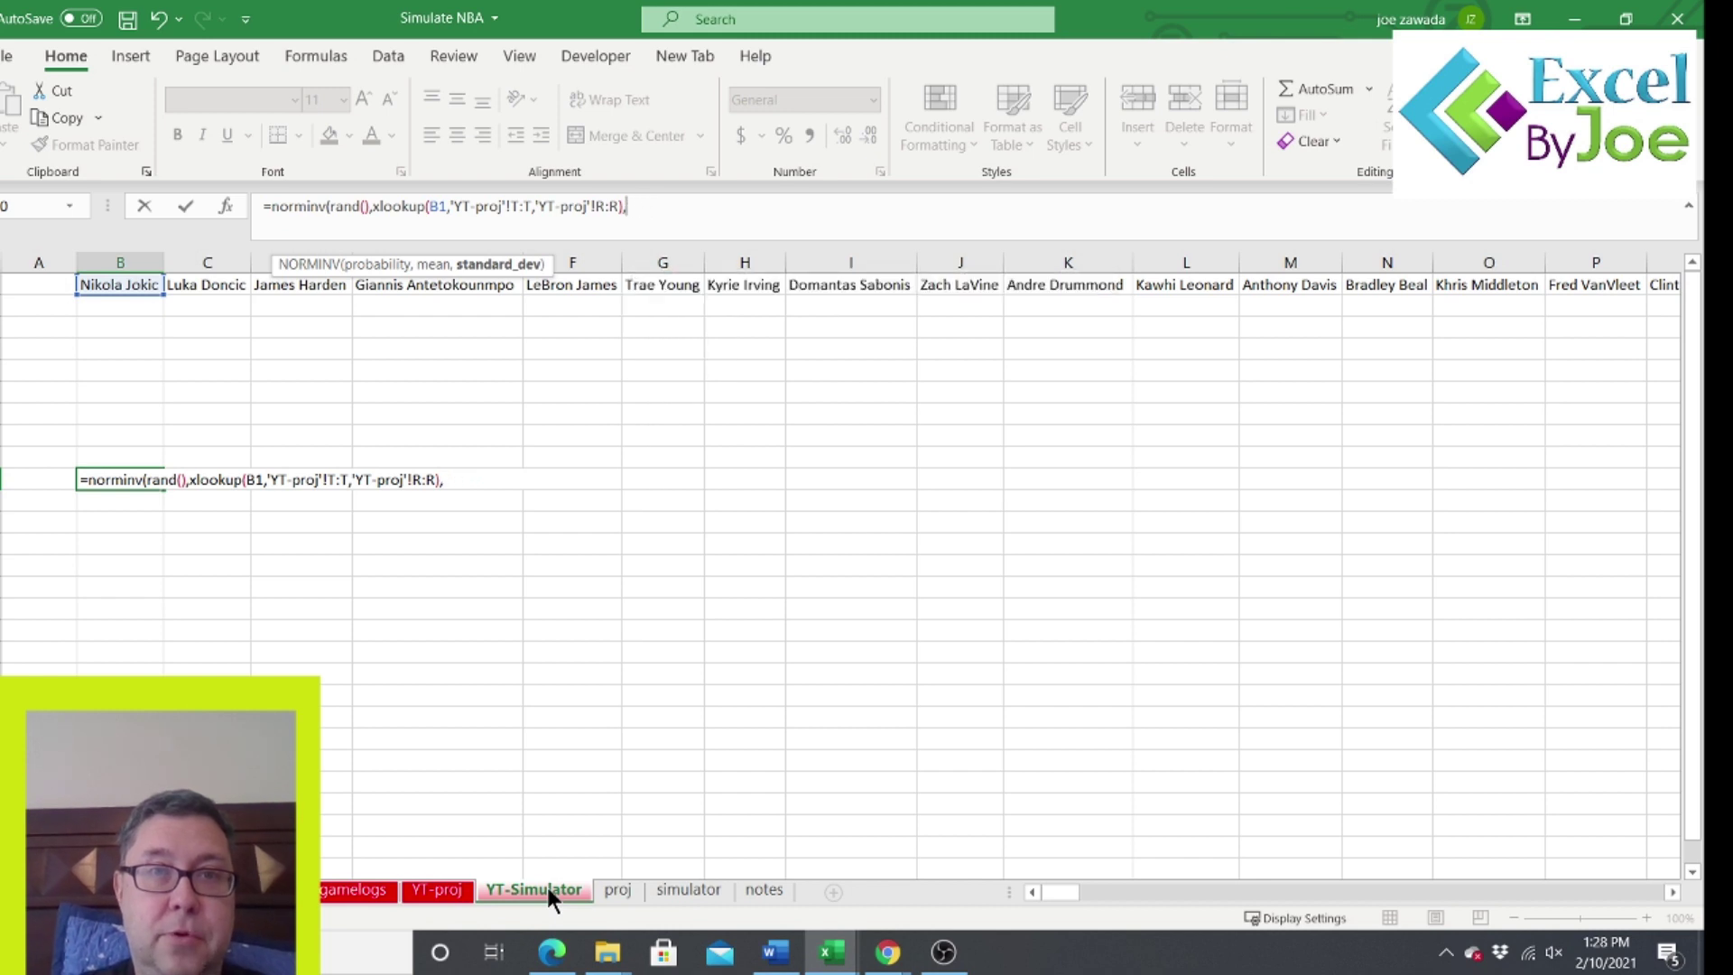
Supply the standard deviation with a VLOOKUP of B1 in 'YT-proj'!T:U, column 2, FALSE, and enter the completed formula.
text(vlookup()
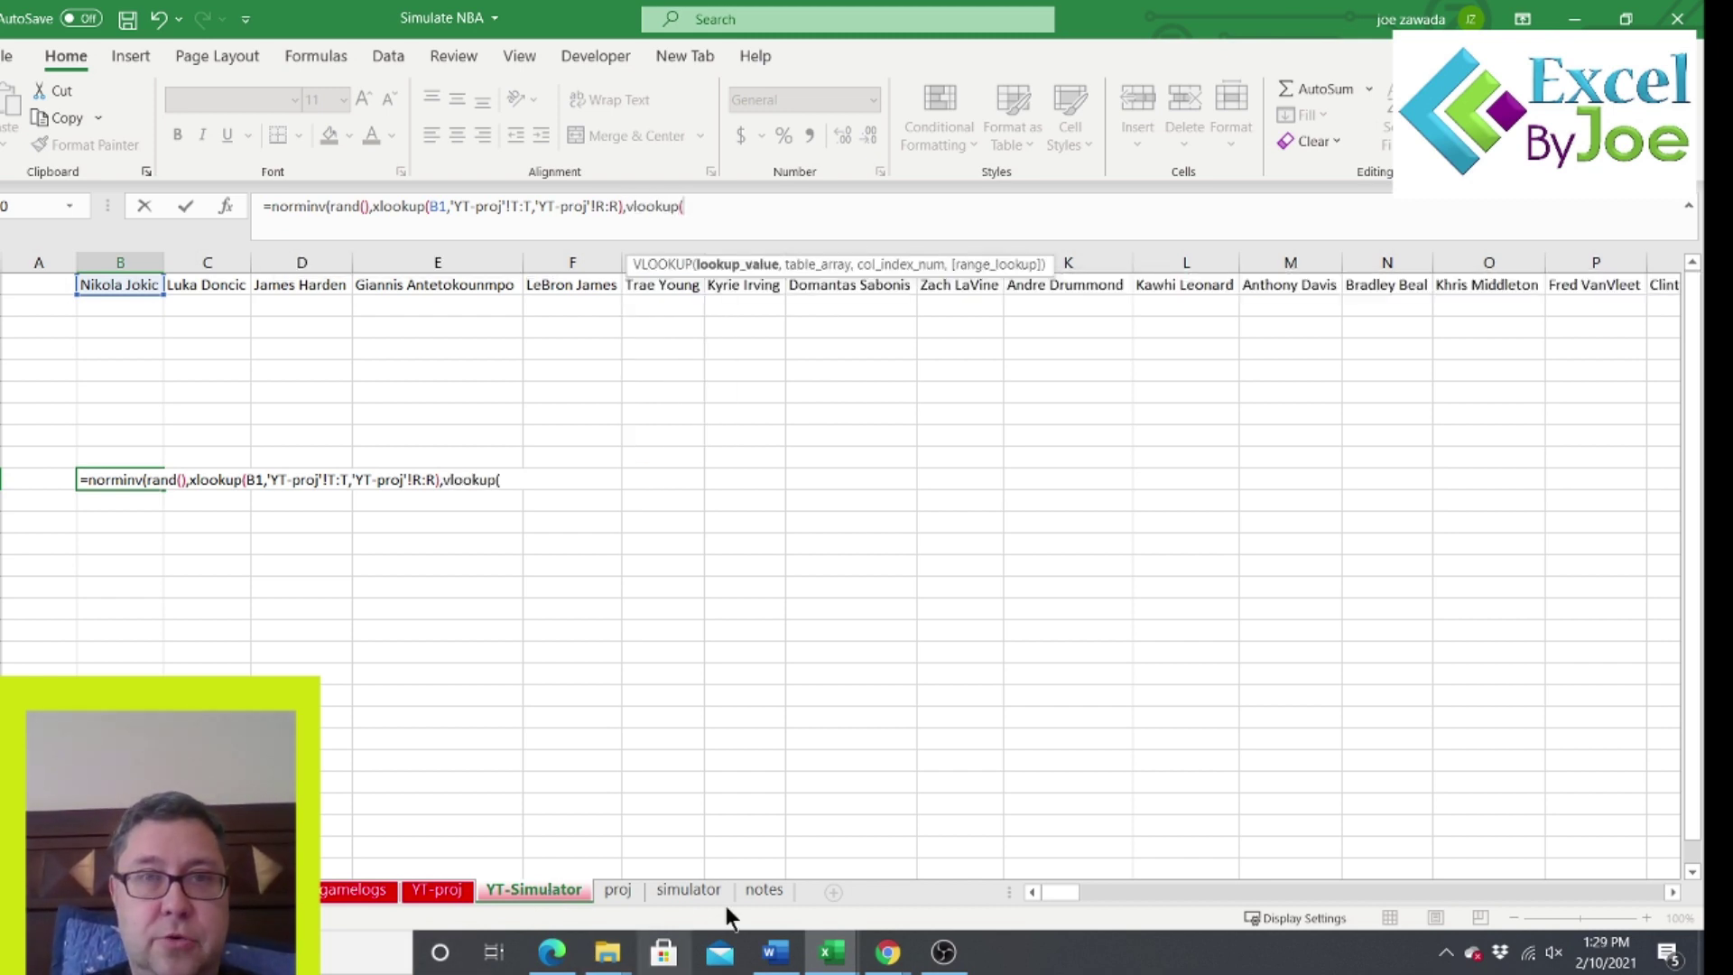
click(120, 283)
text(,)
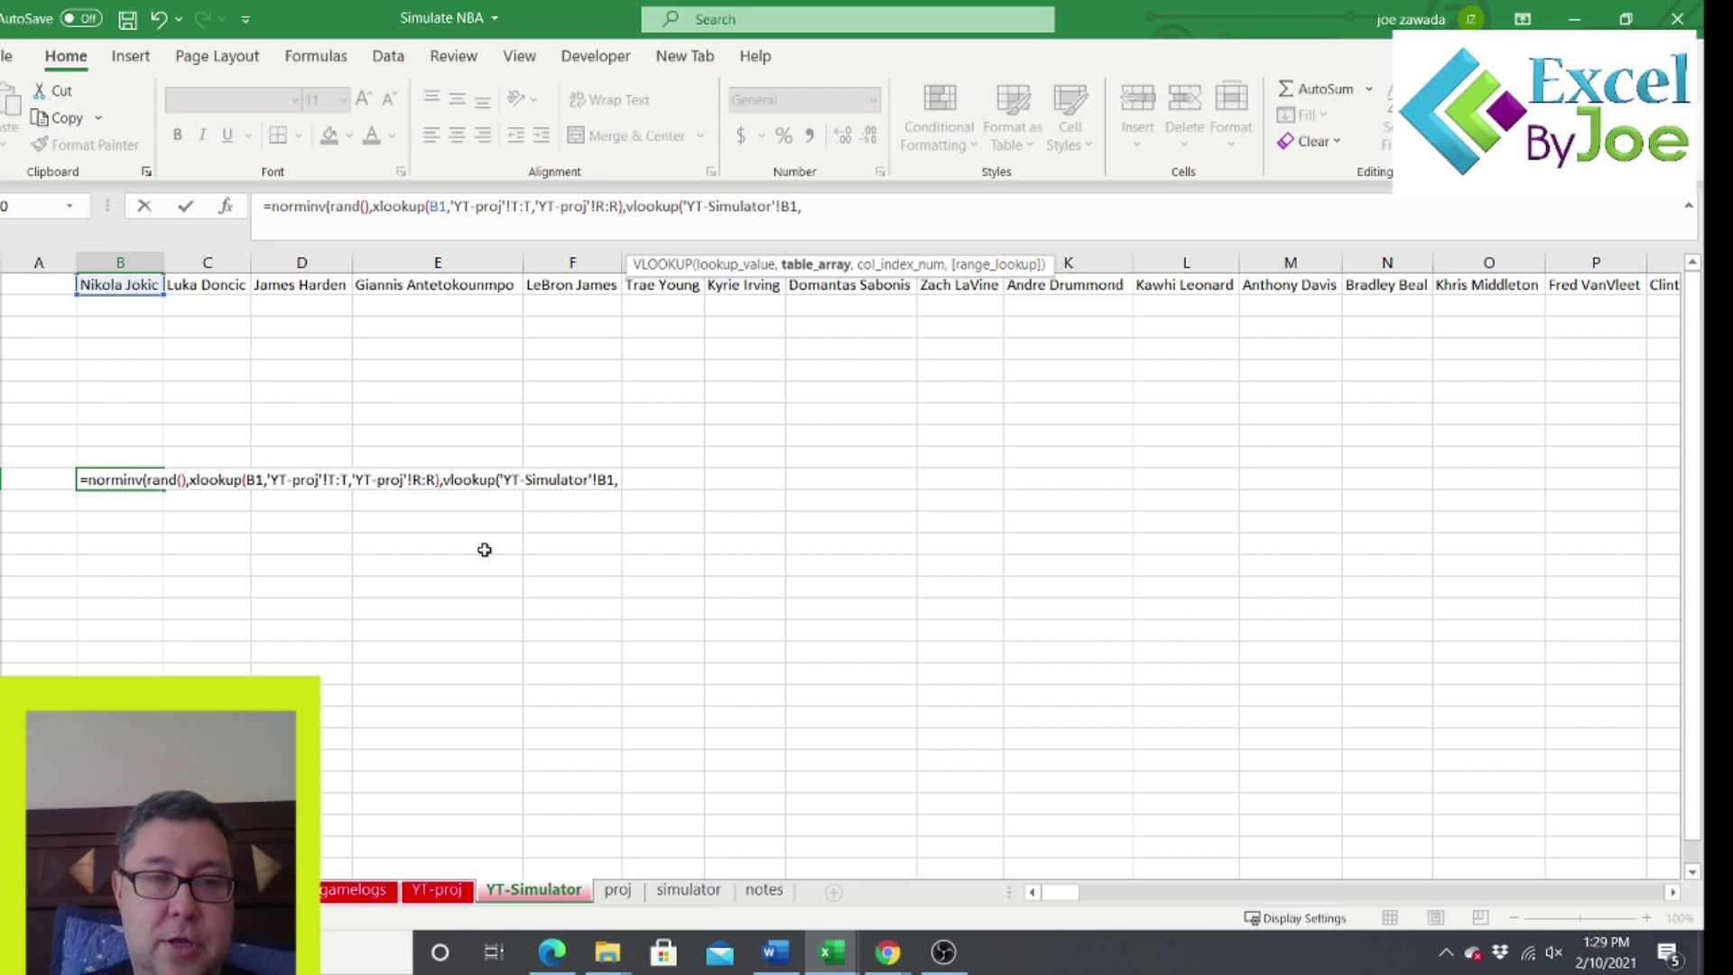
click(433, 892)
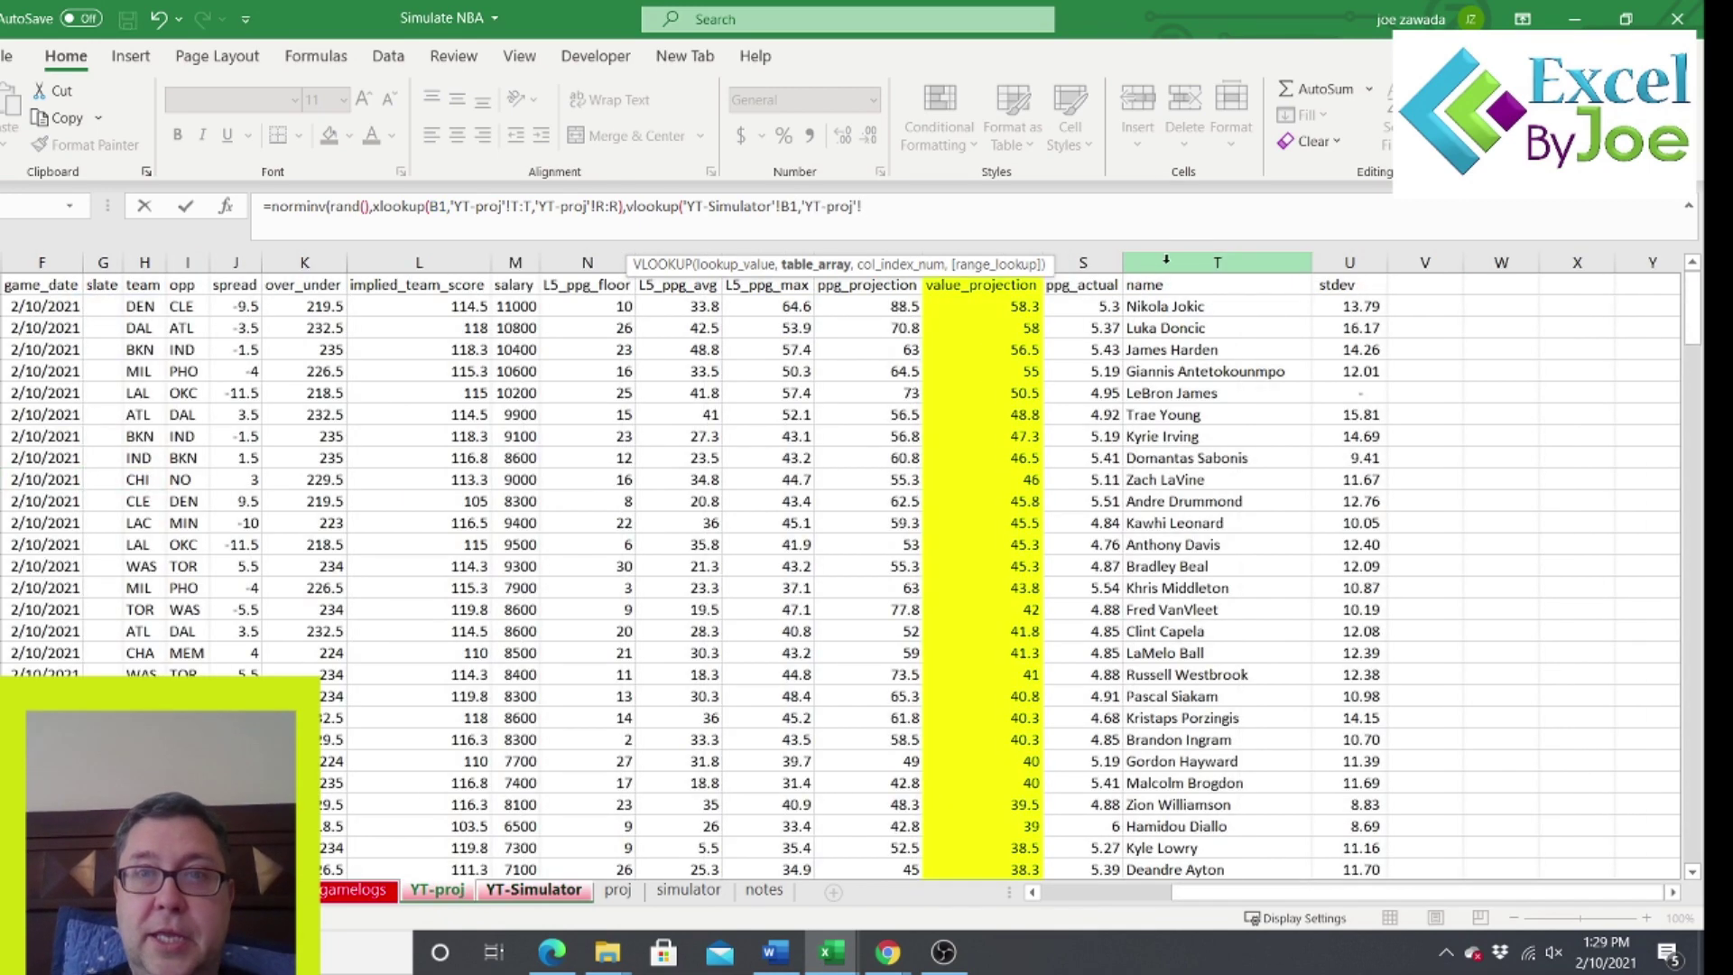
drag(1183, 261, 1334, 262)
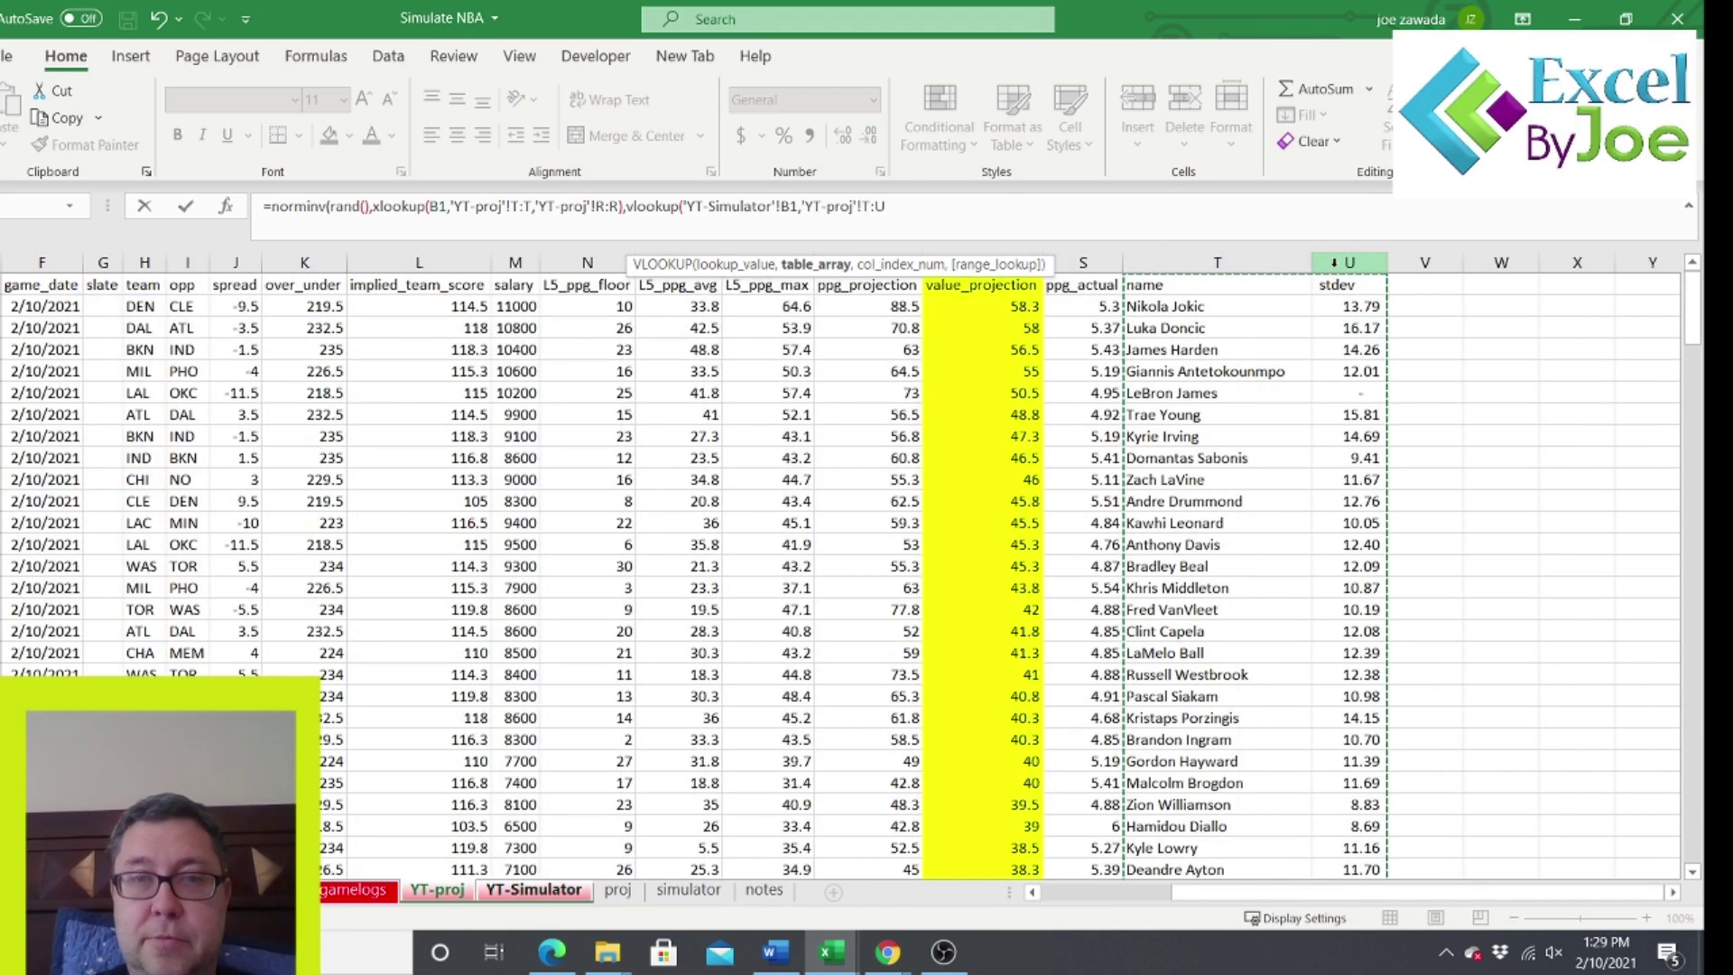
text(,2,false)
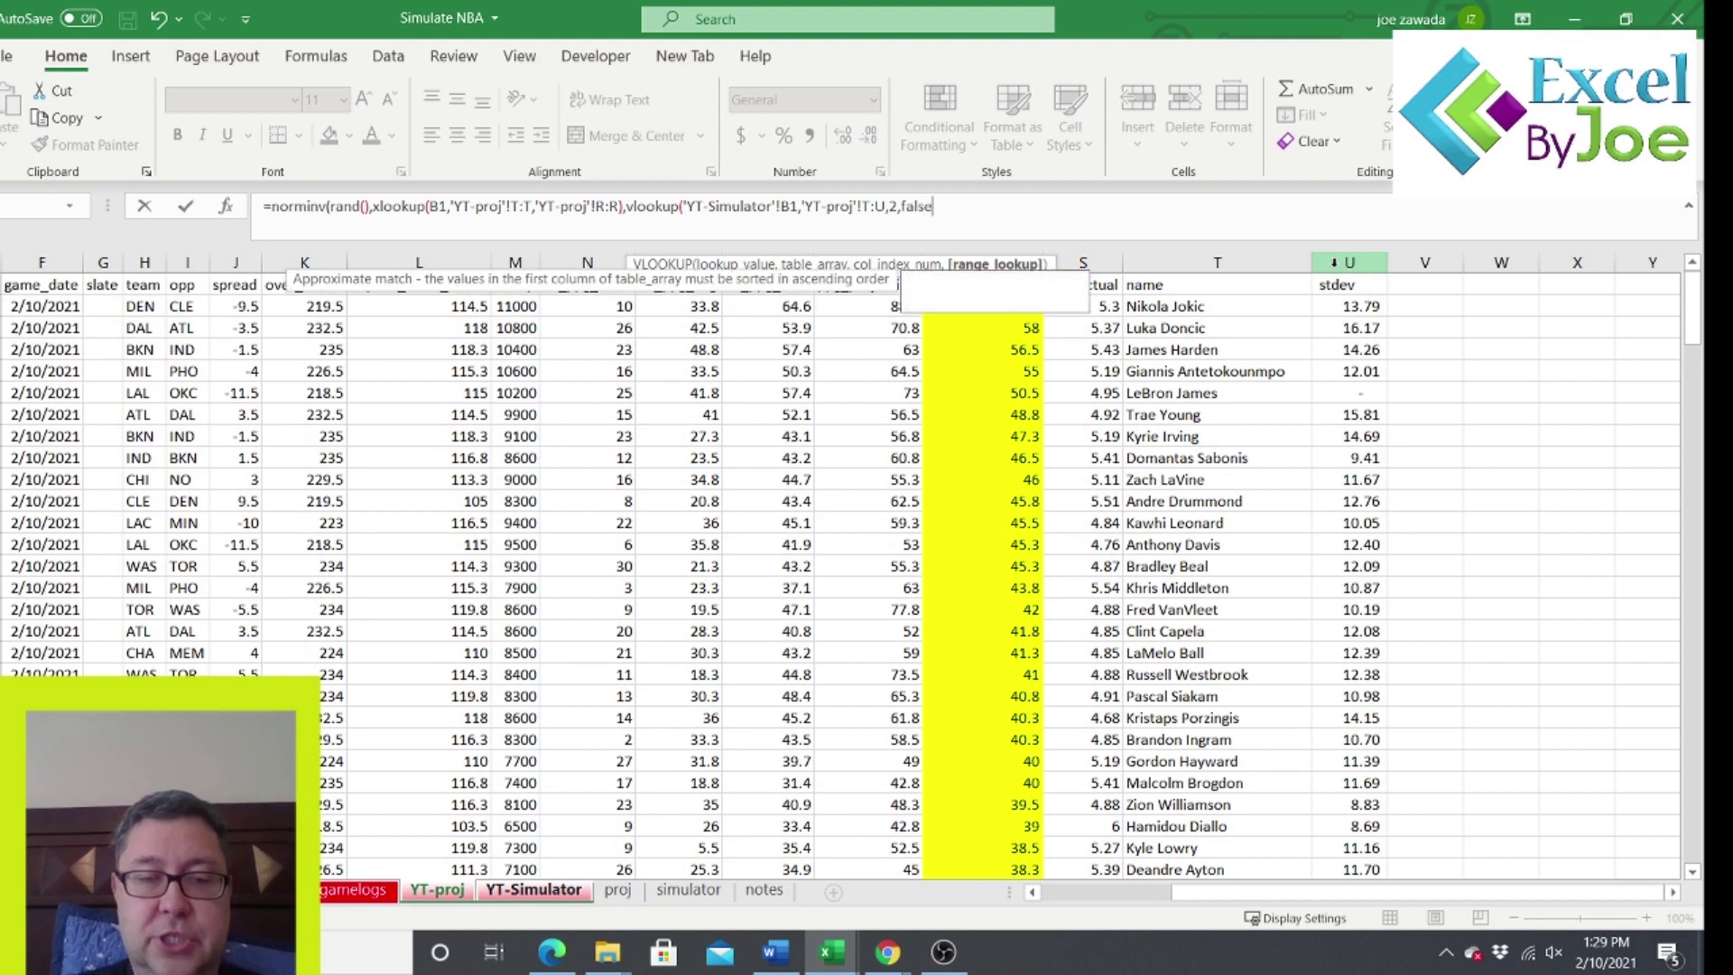
text())
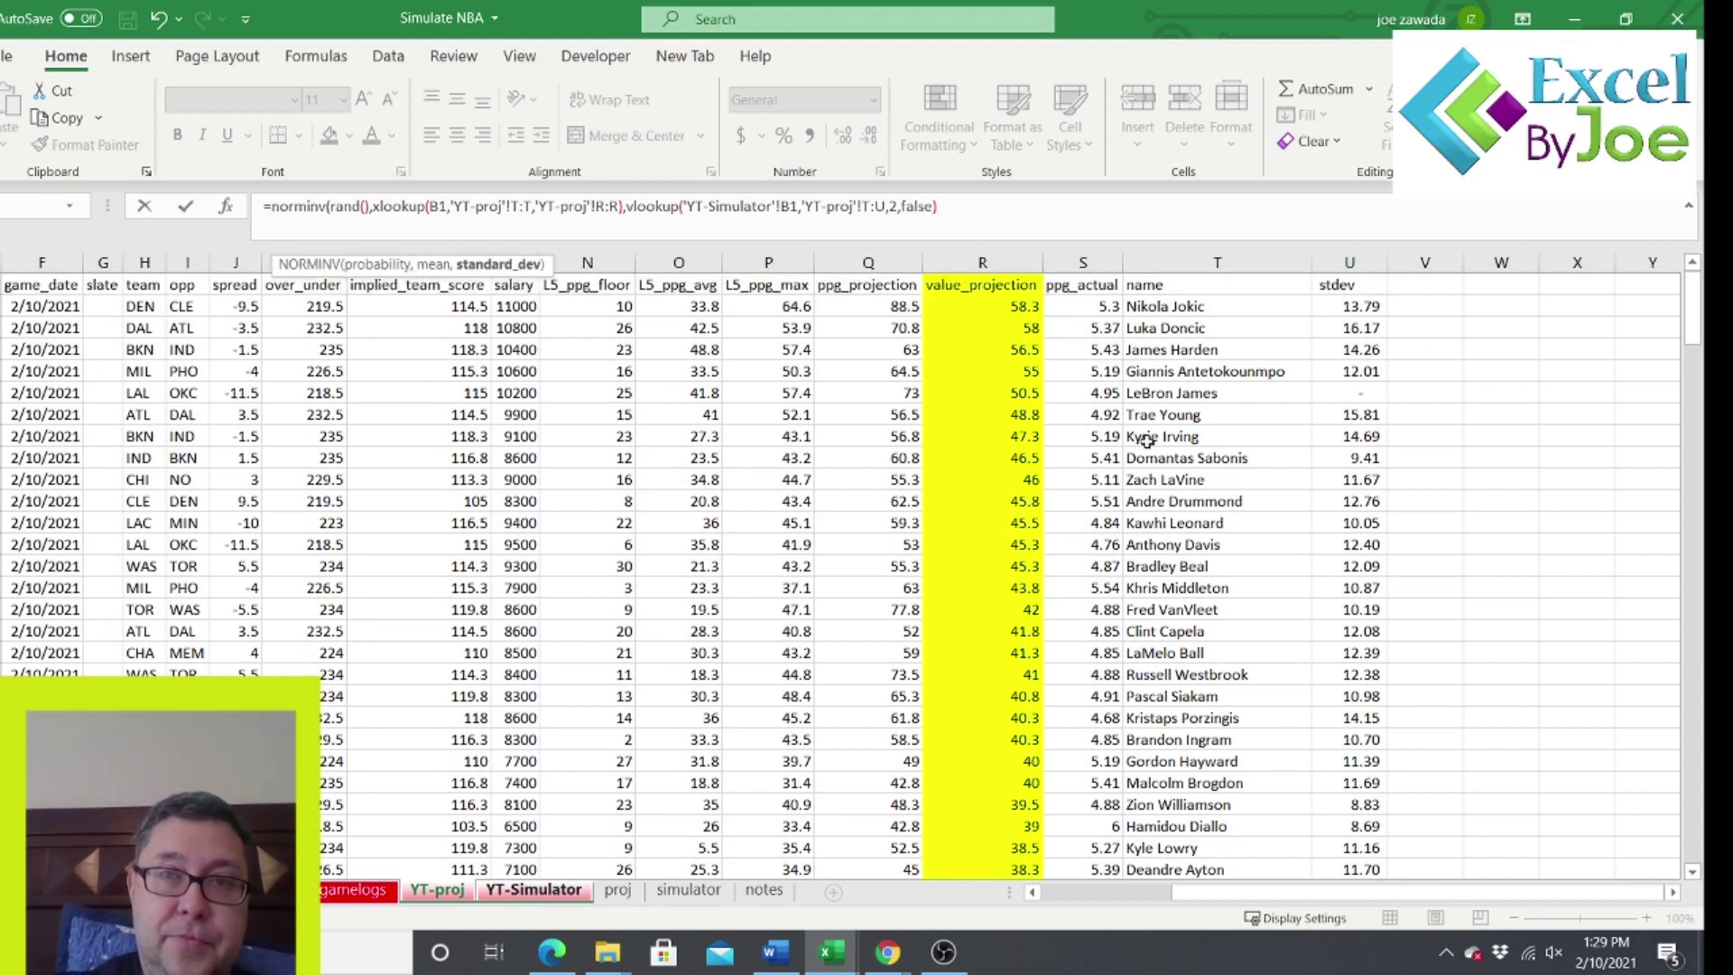
text())
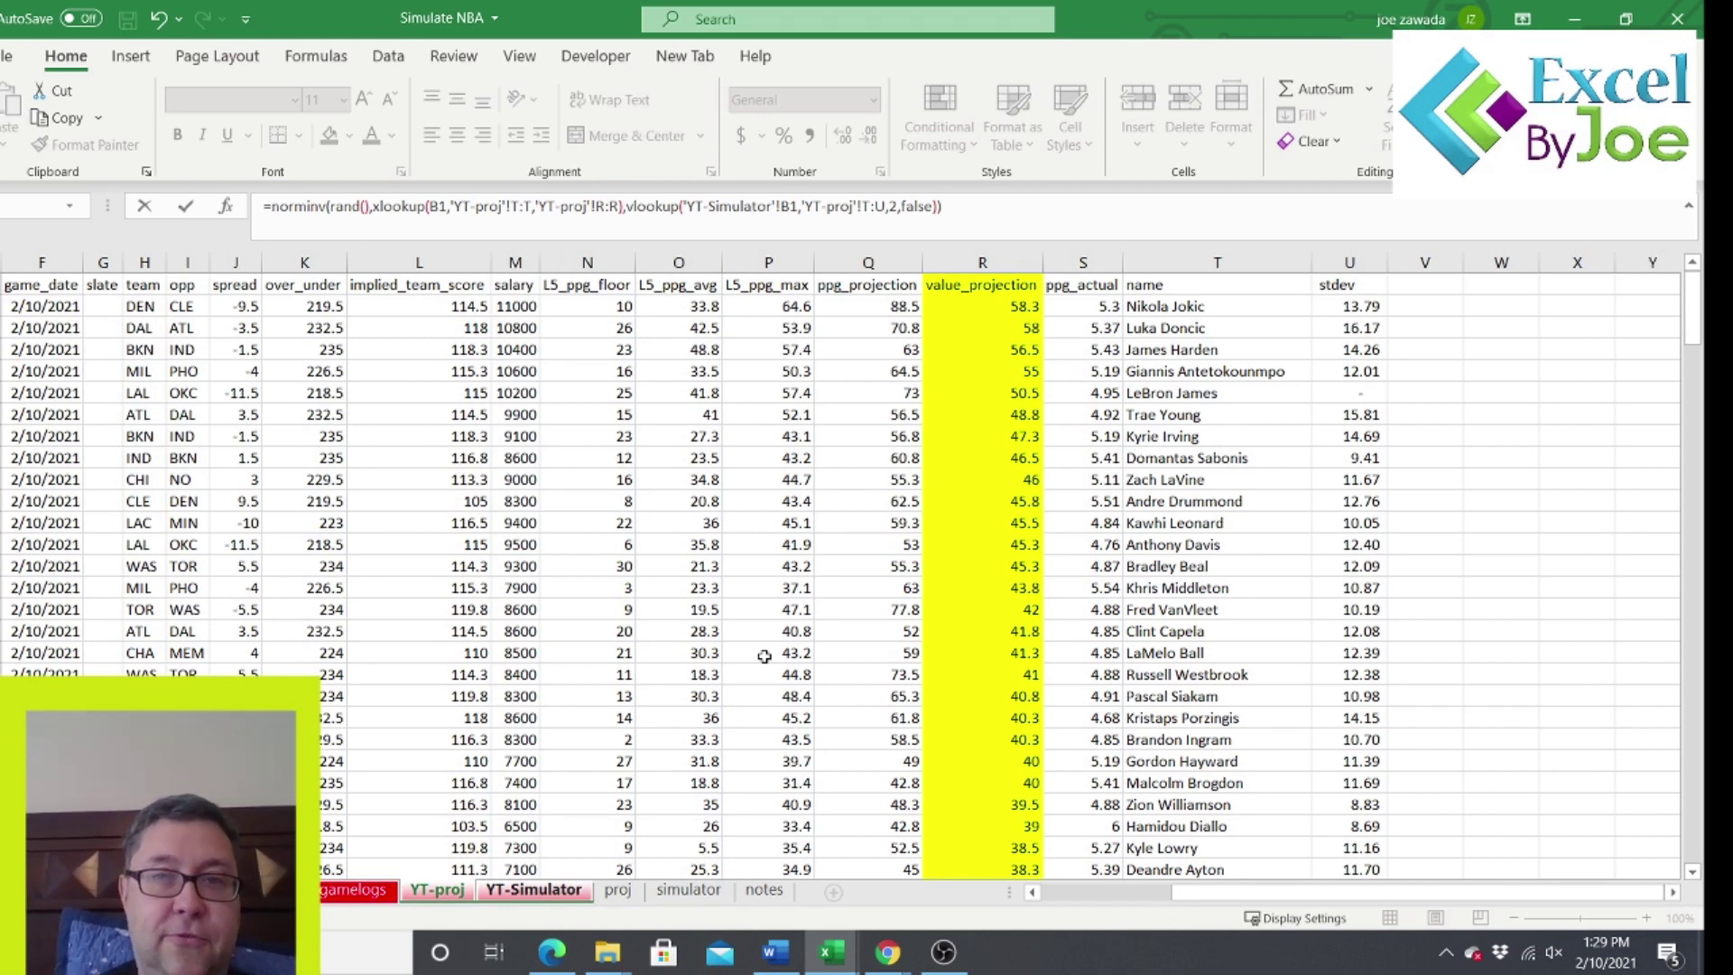
key(Return)
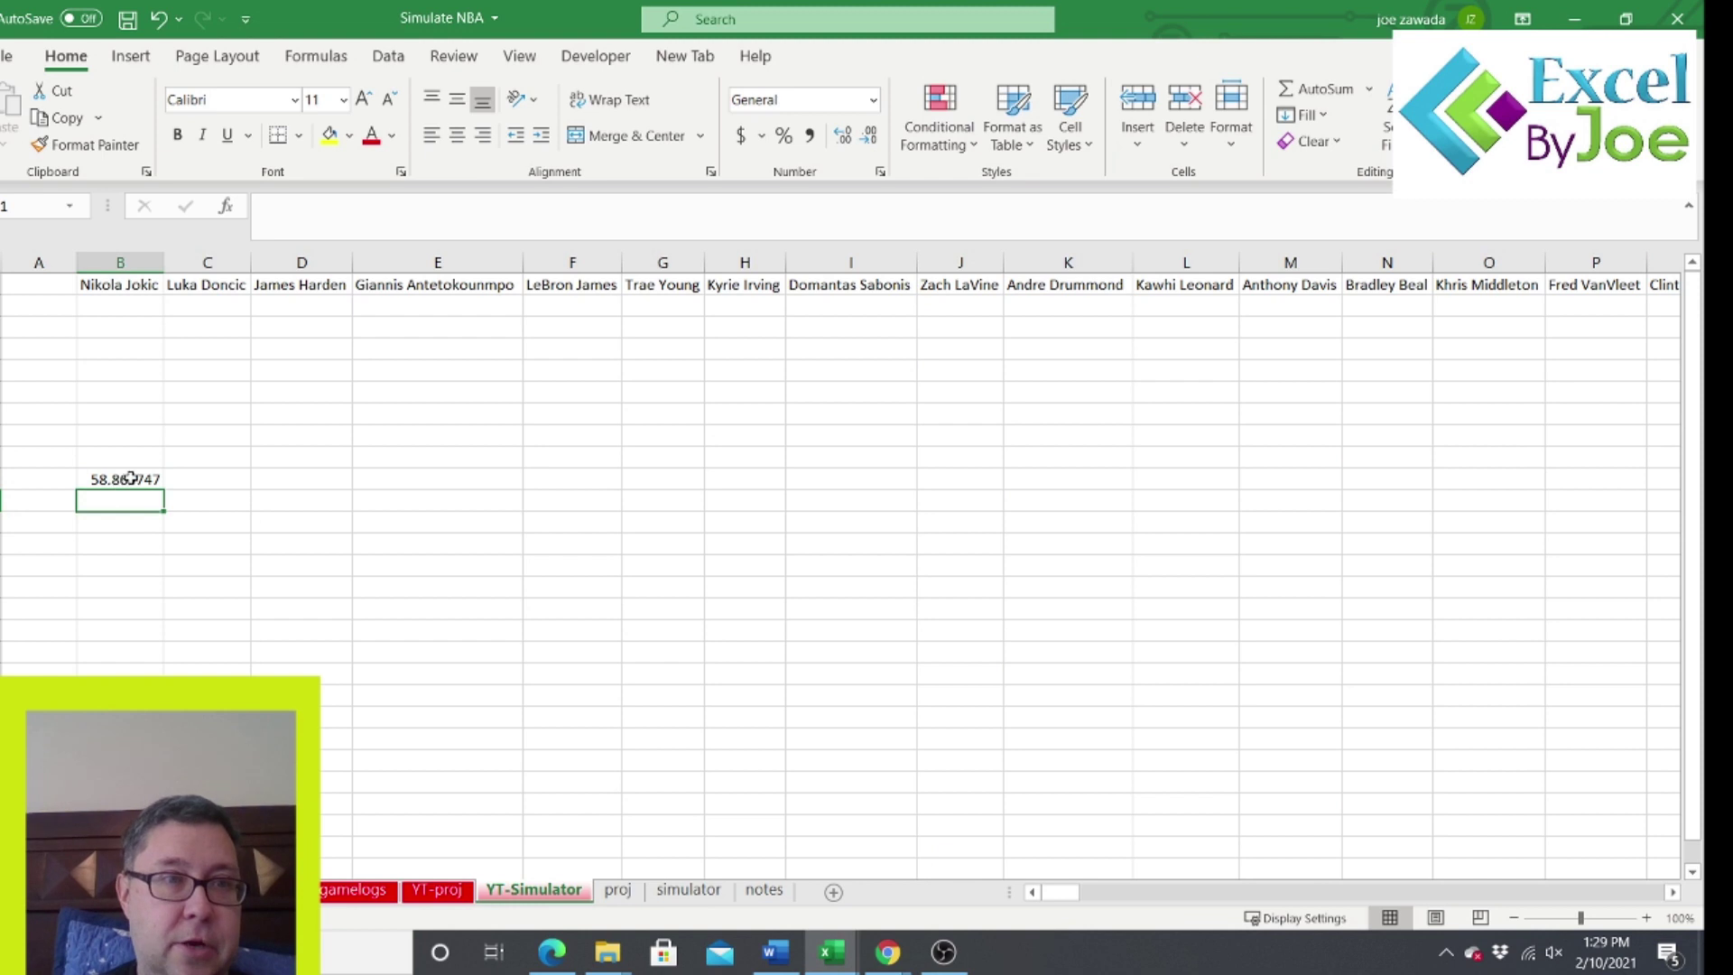
Recalculate the sheet to draw a new random value in B10.
click(131, 478)
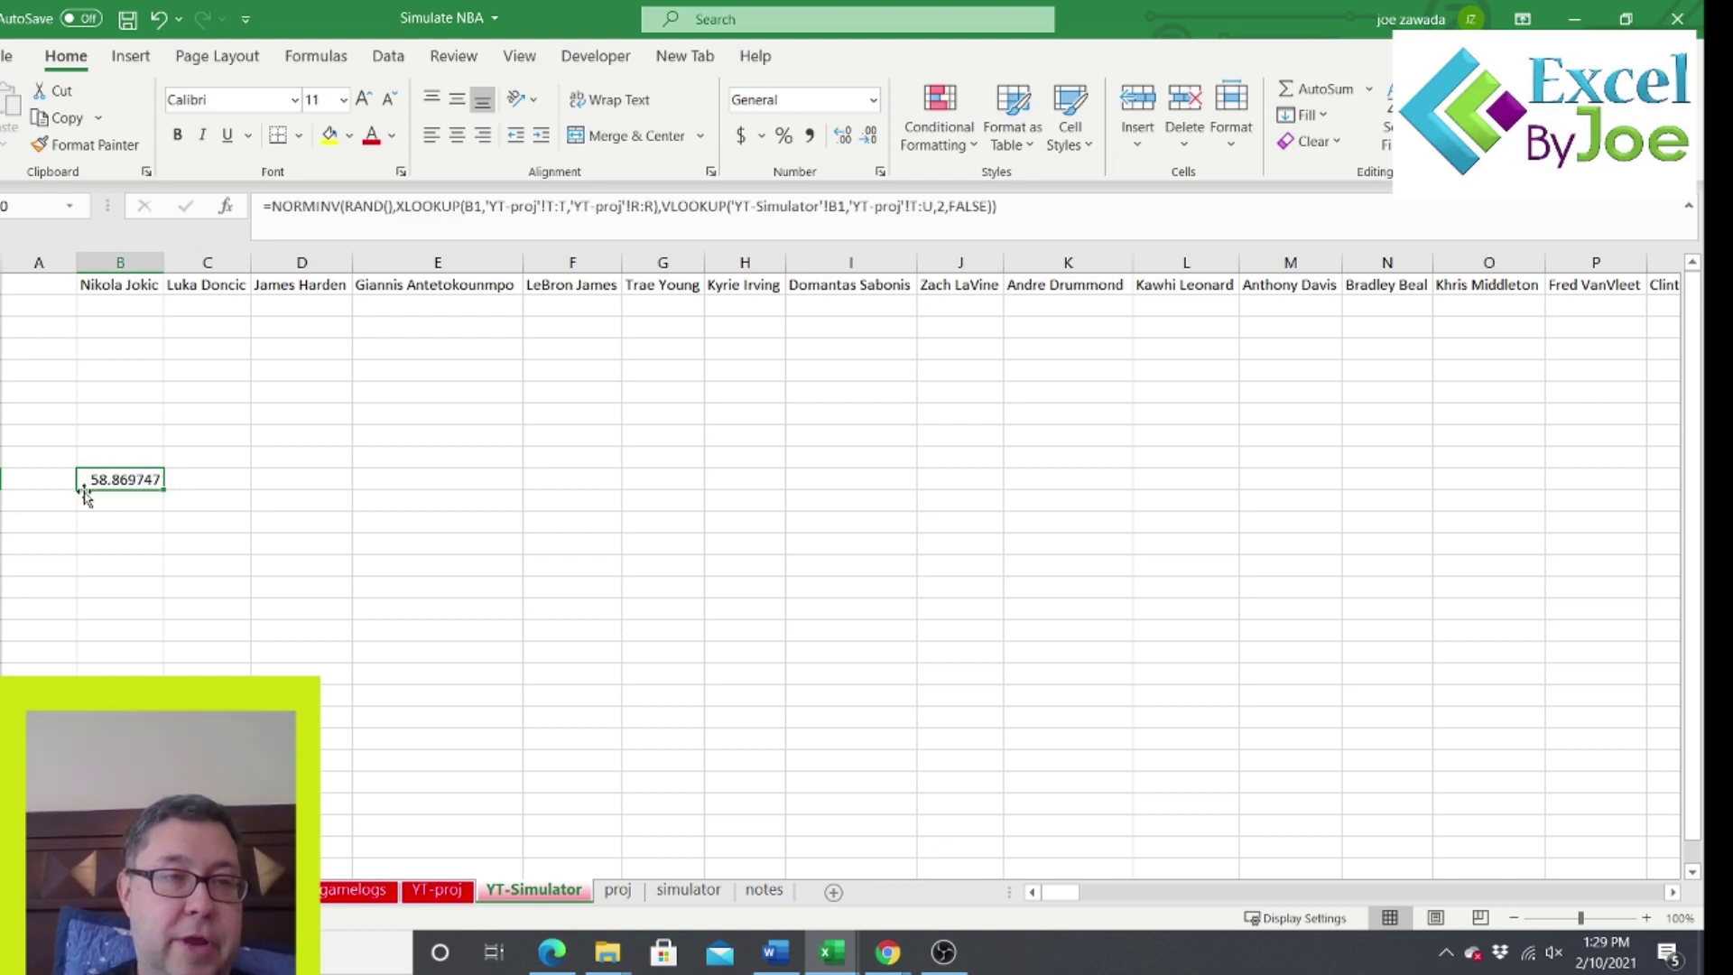
click(207, 486)
key(F9)
click(121, 504)
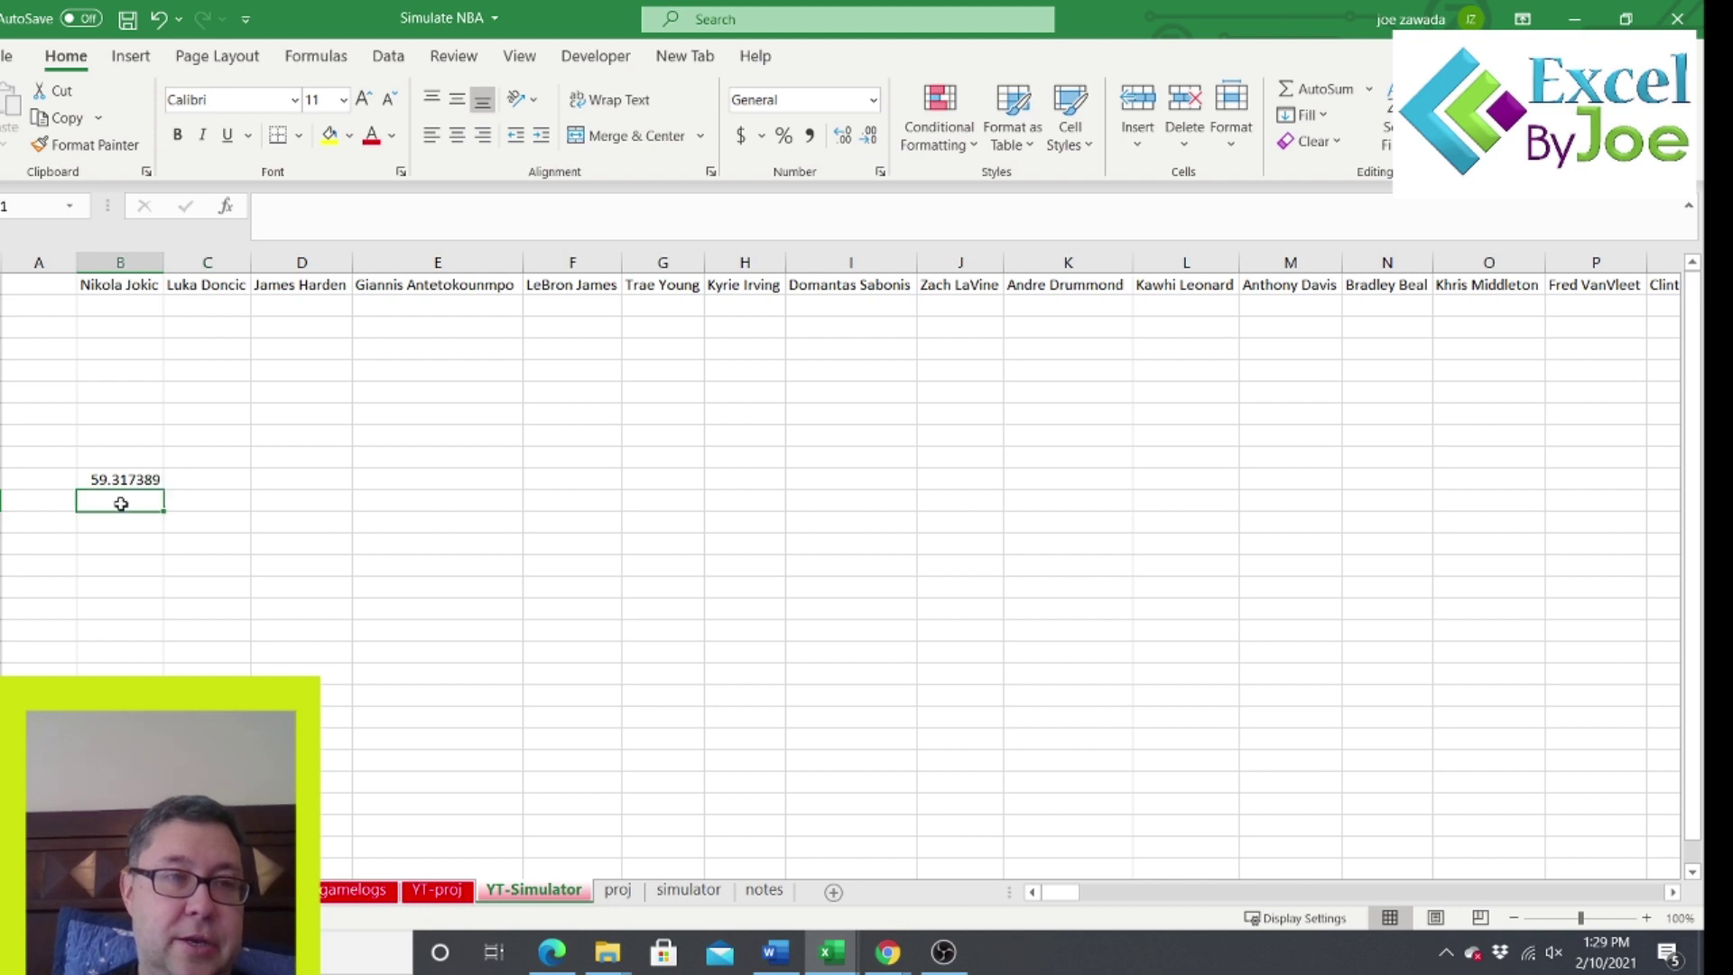
Anchor the XLOOKUP references in the B10 formula as B$1, 'YT-proj'!$T:$T and 'YT-proj'!$R:$R.
click(122, 480)
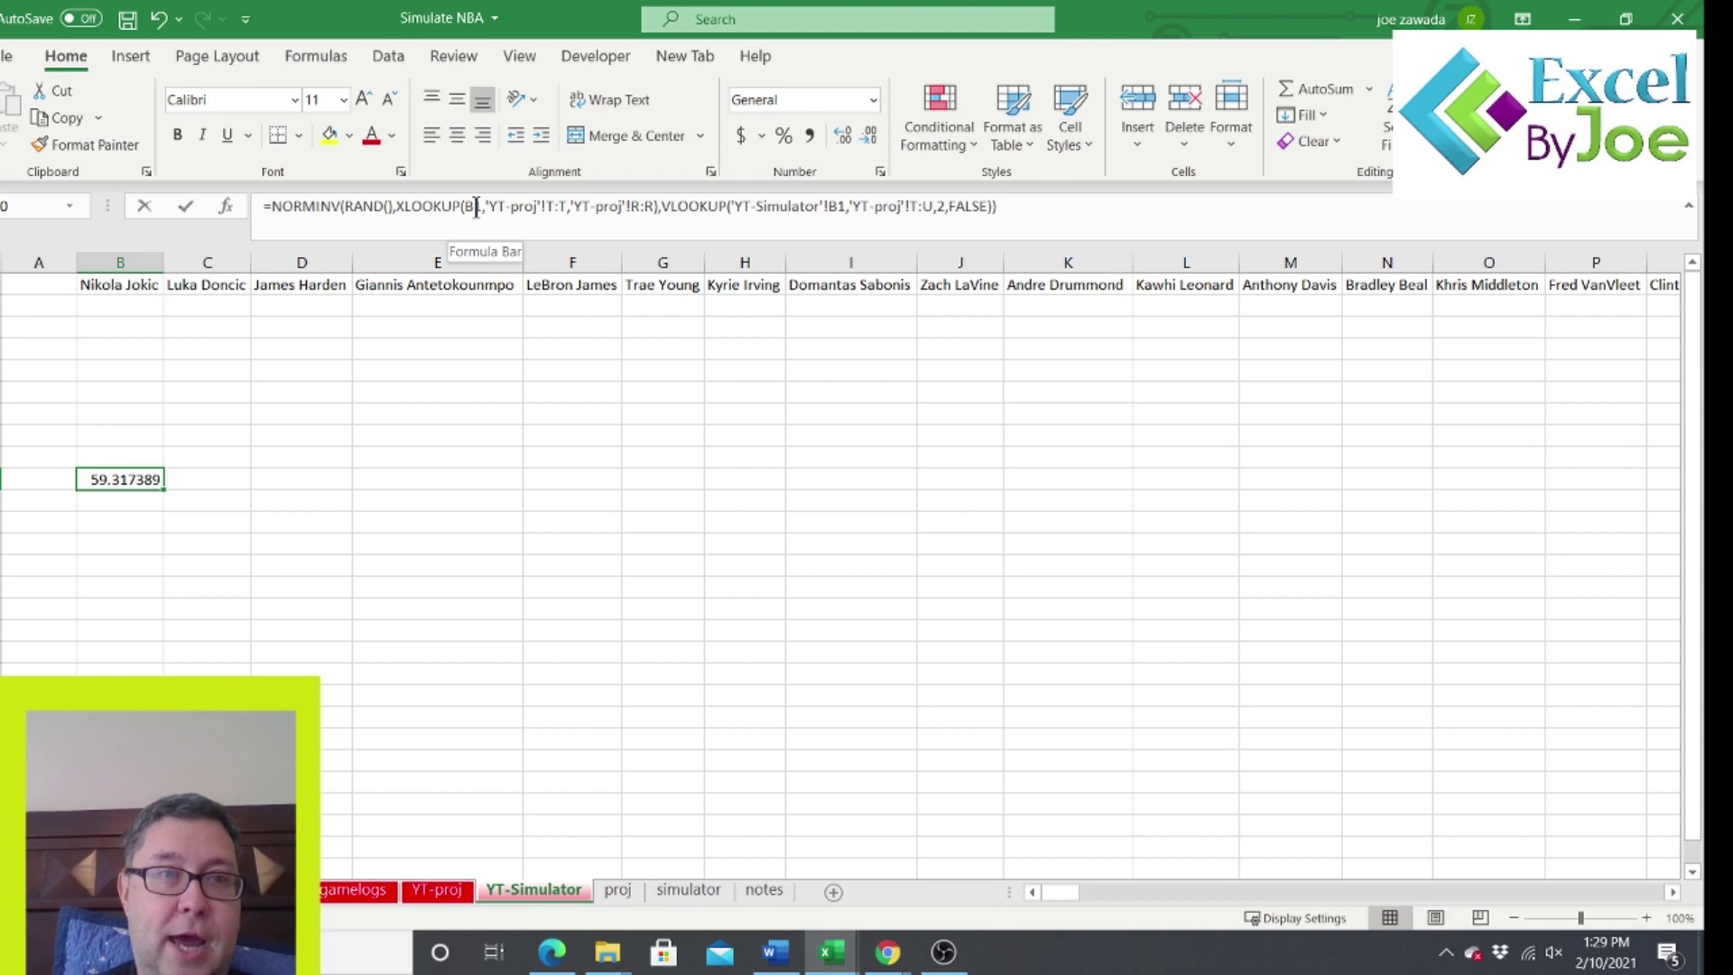
click(470, 208)
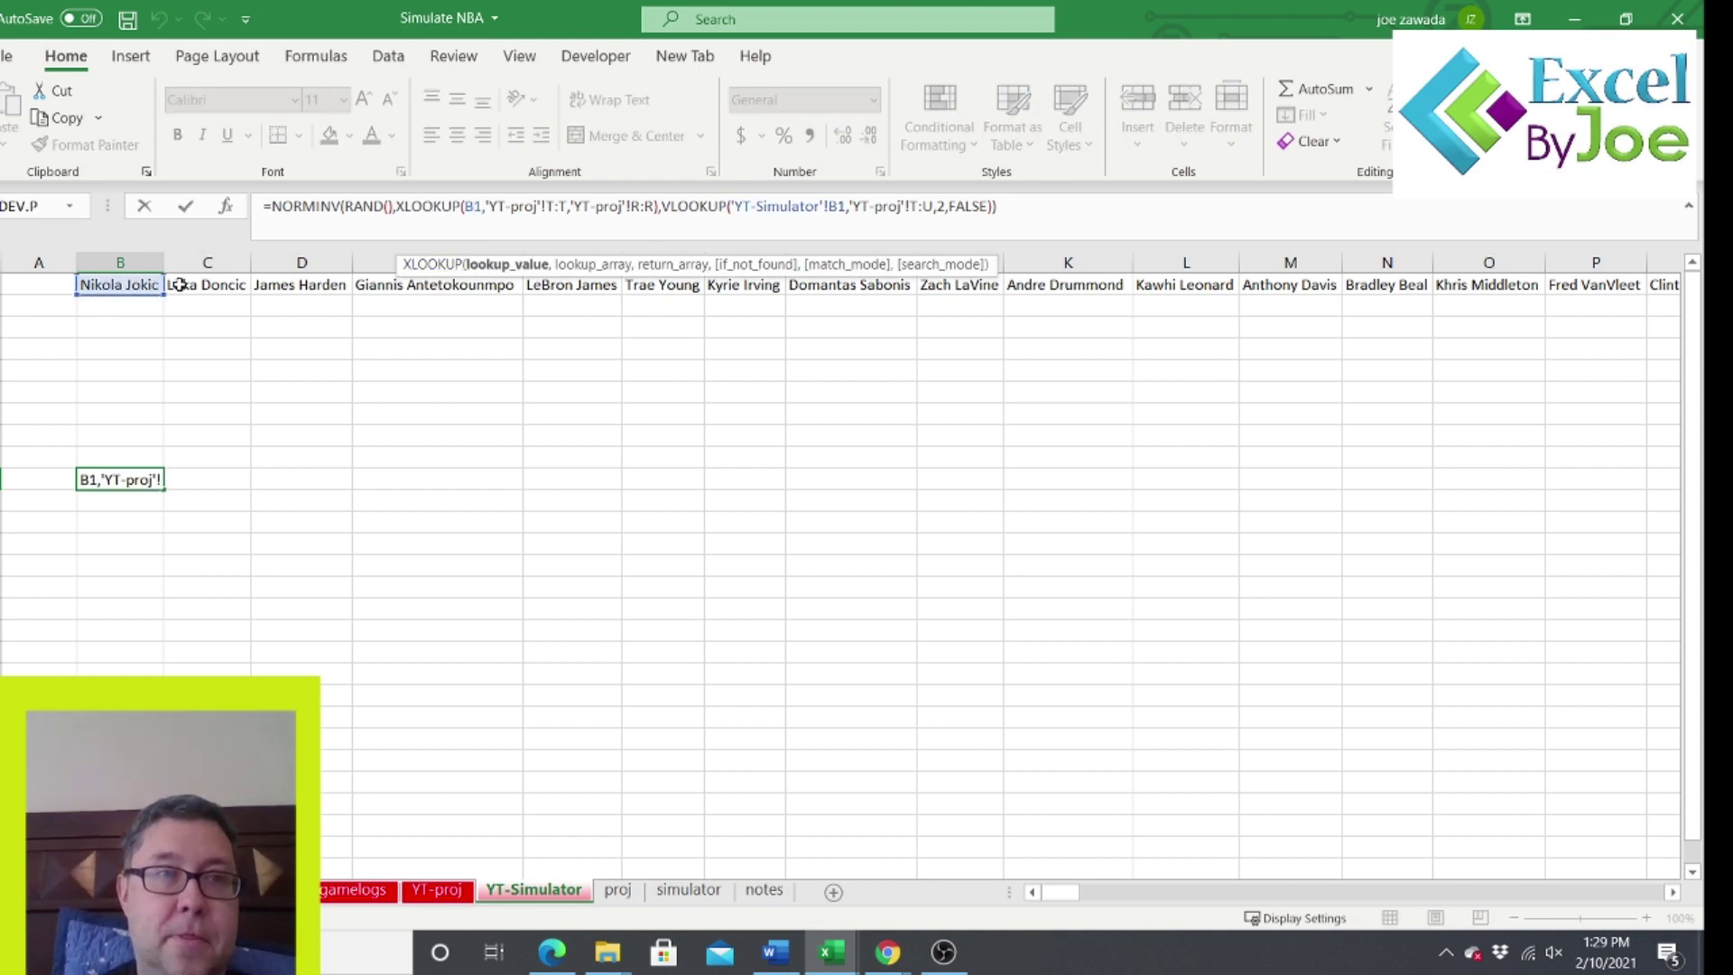
text($)
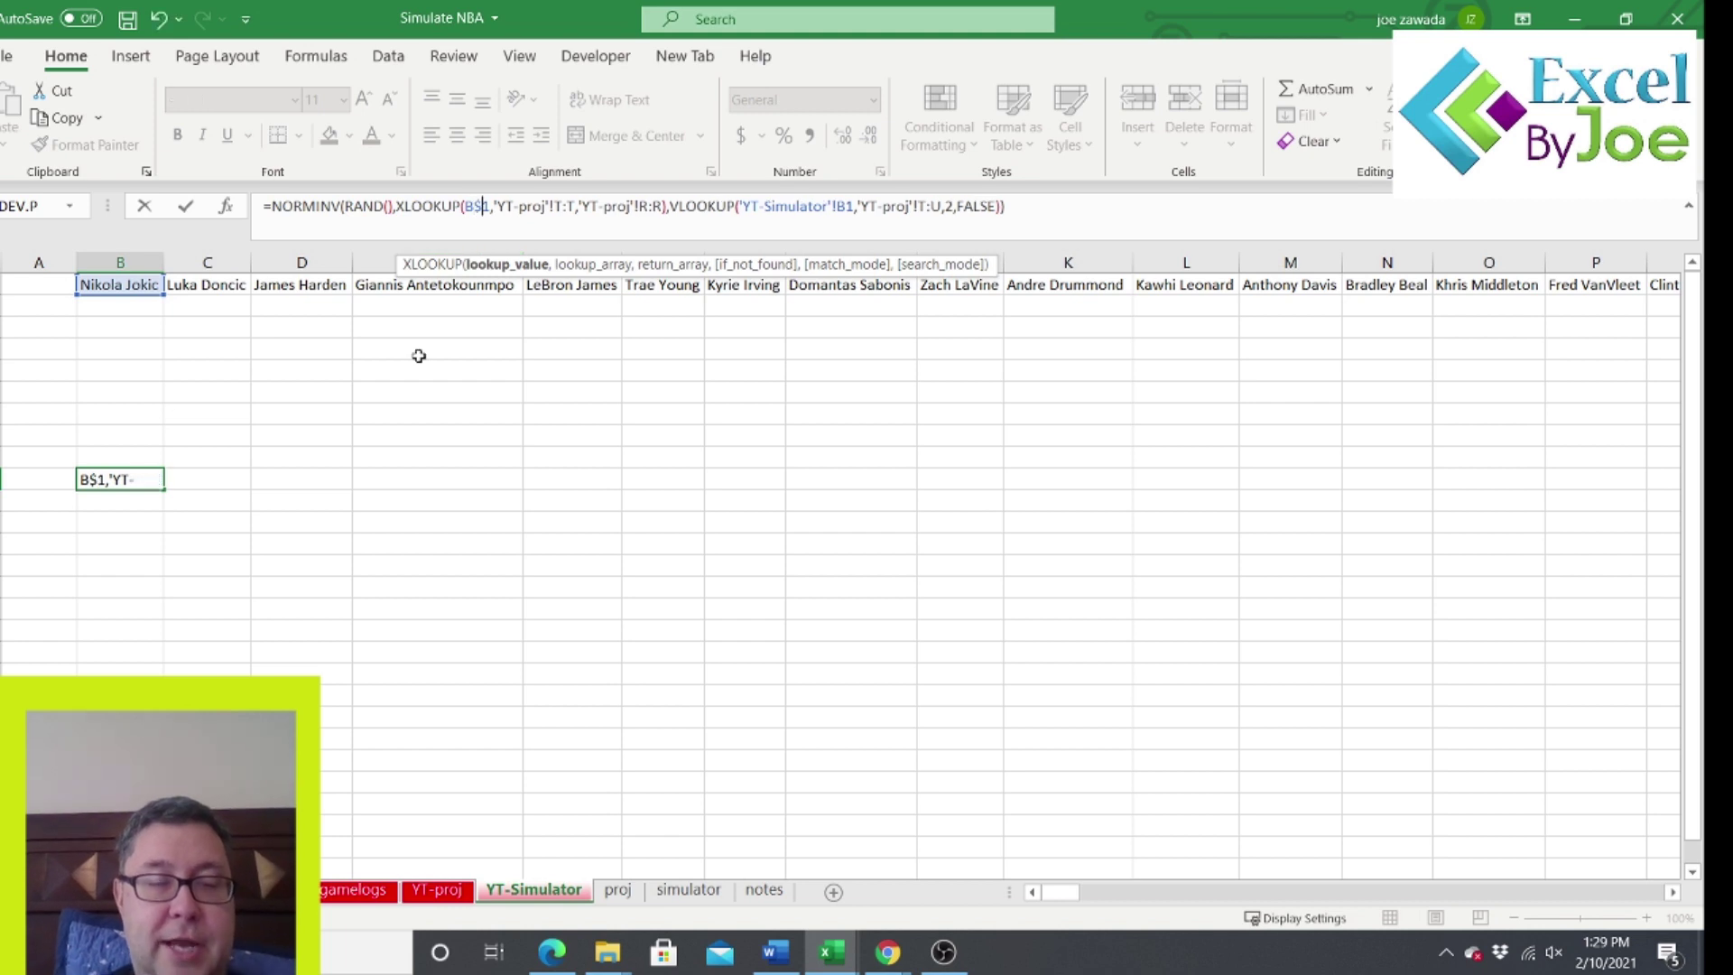
click(552, 208)
text($T:)
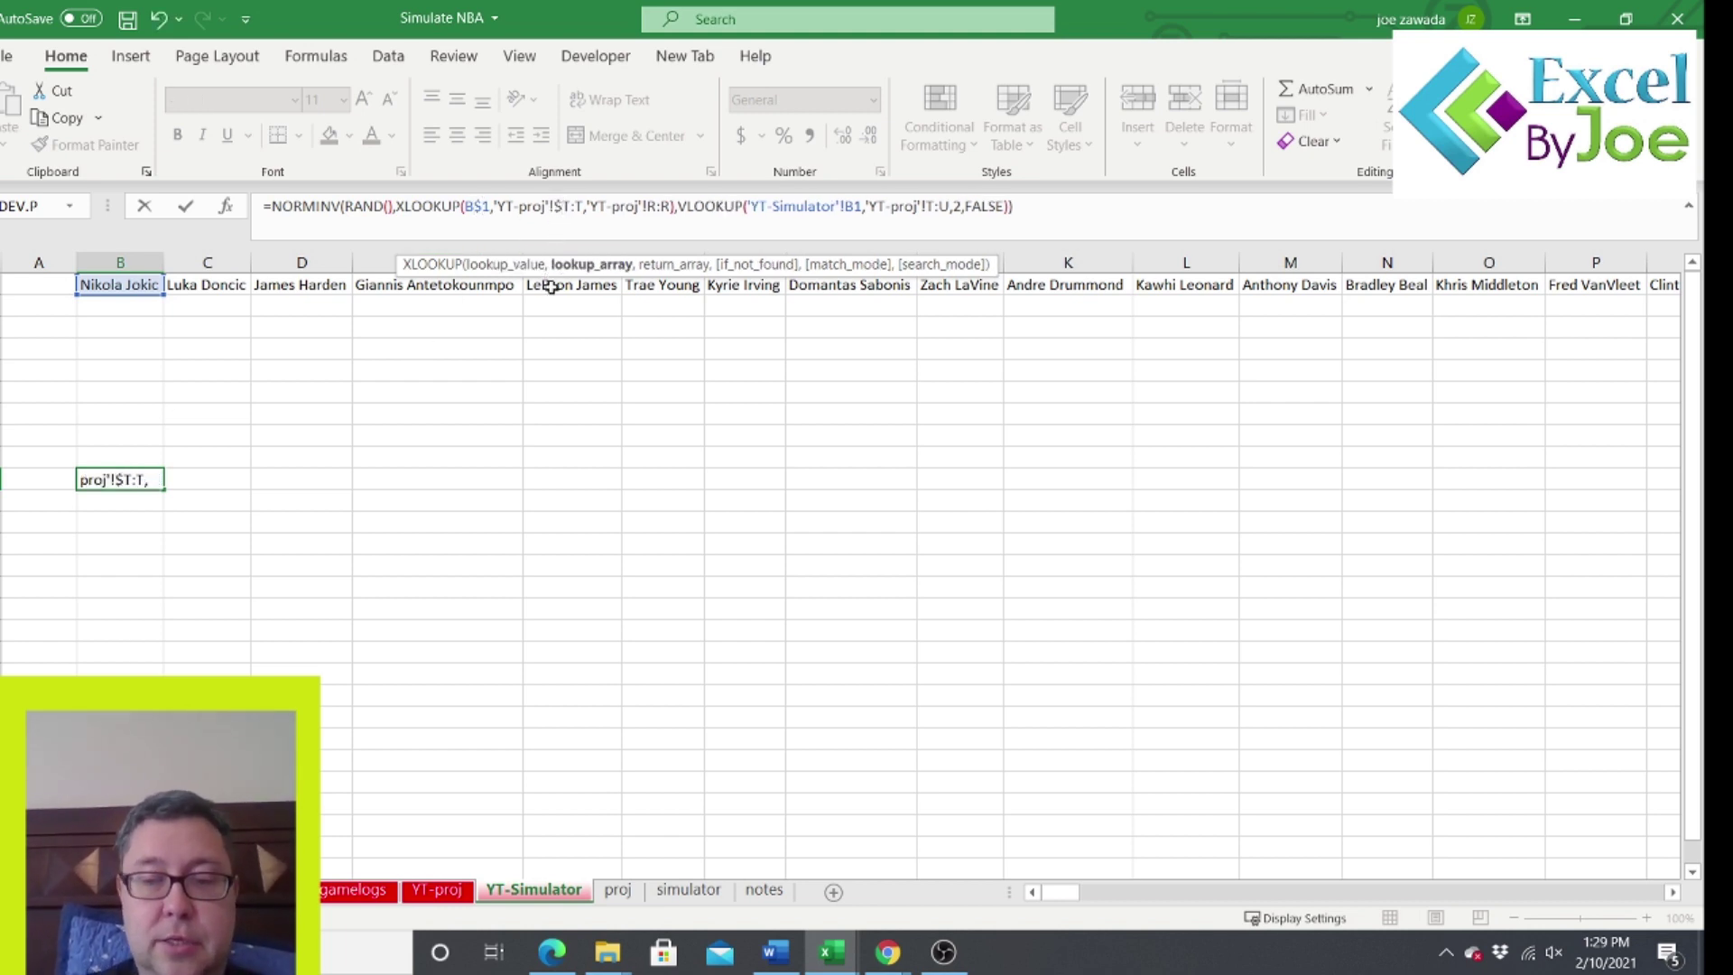
text($)
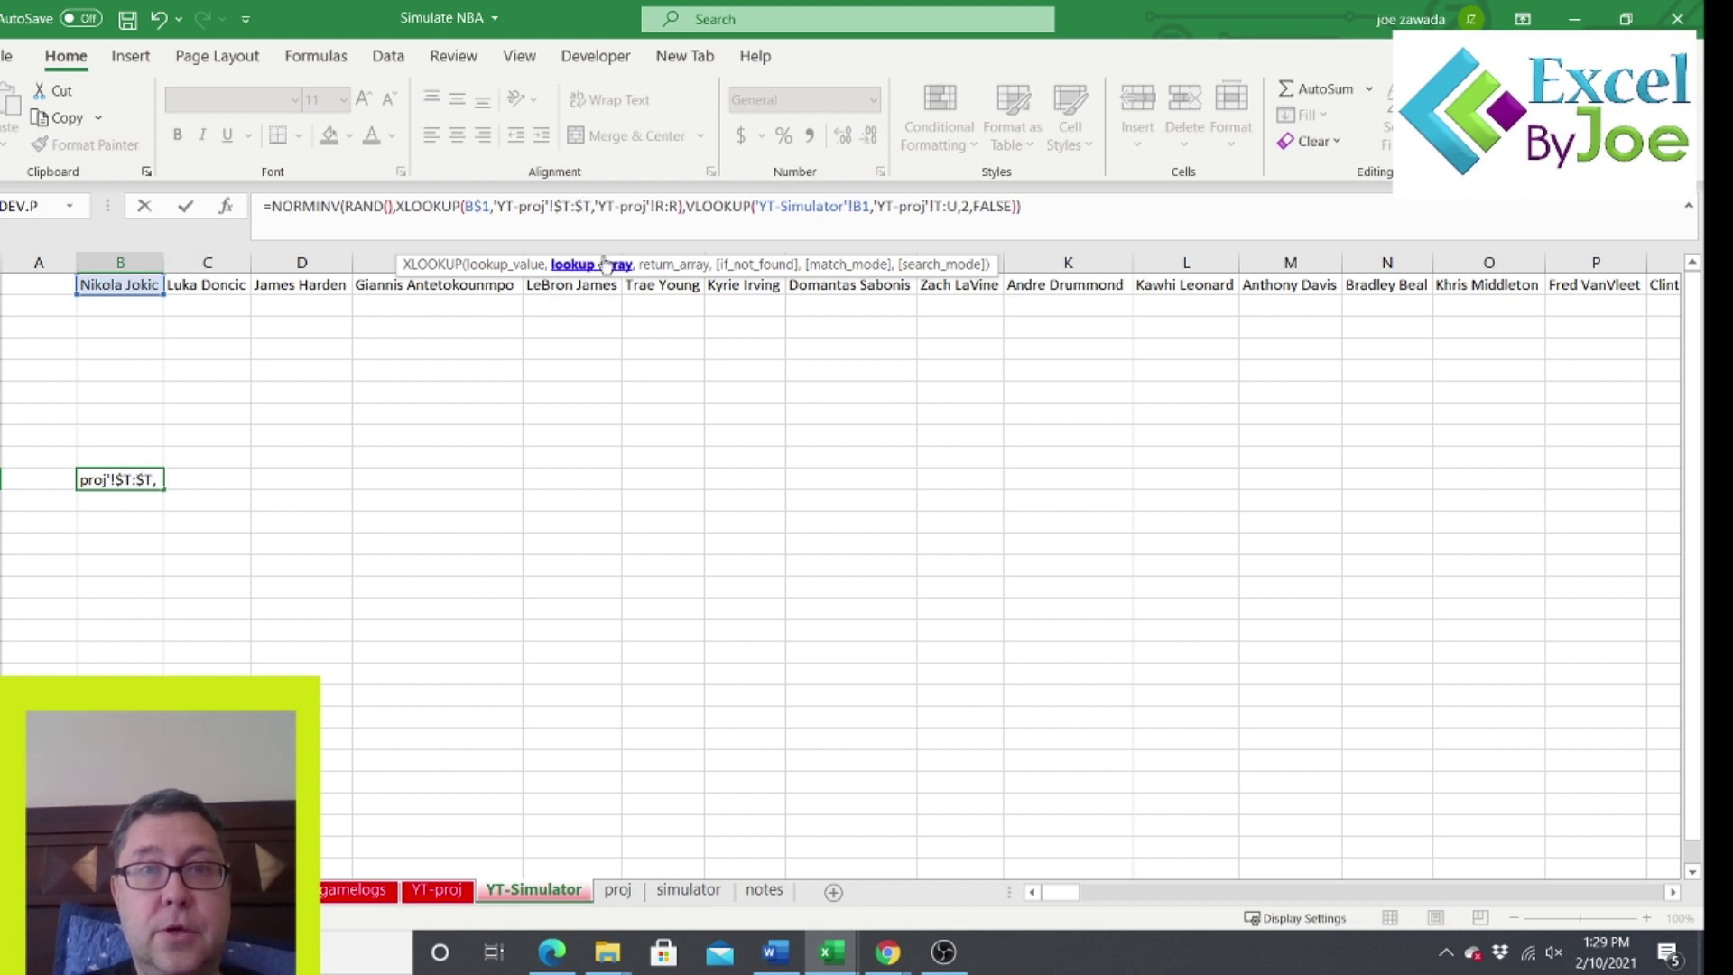
click(652, 208)
text($)
key(Right)
key(Right)
text($)
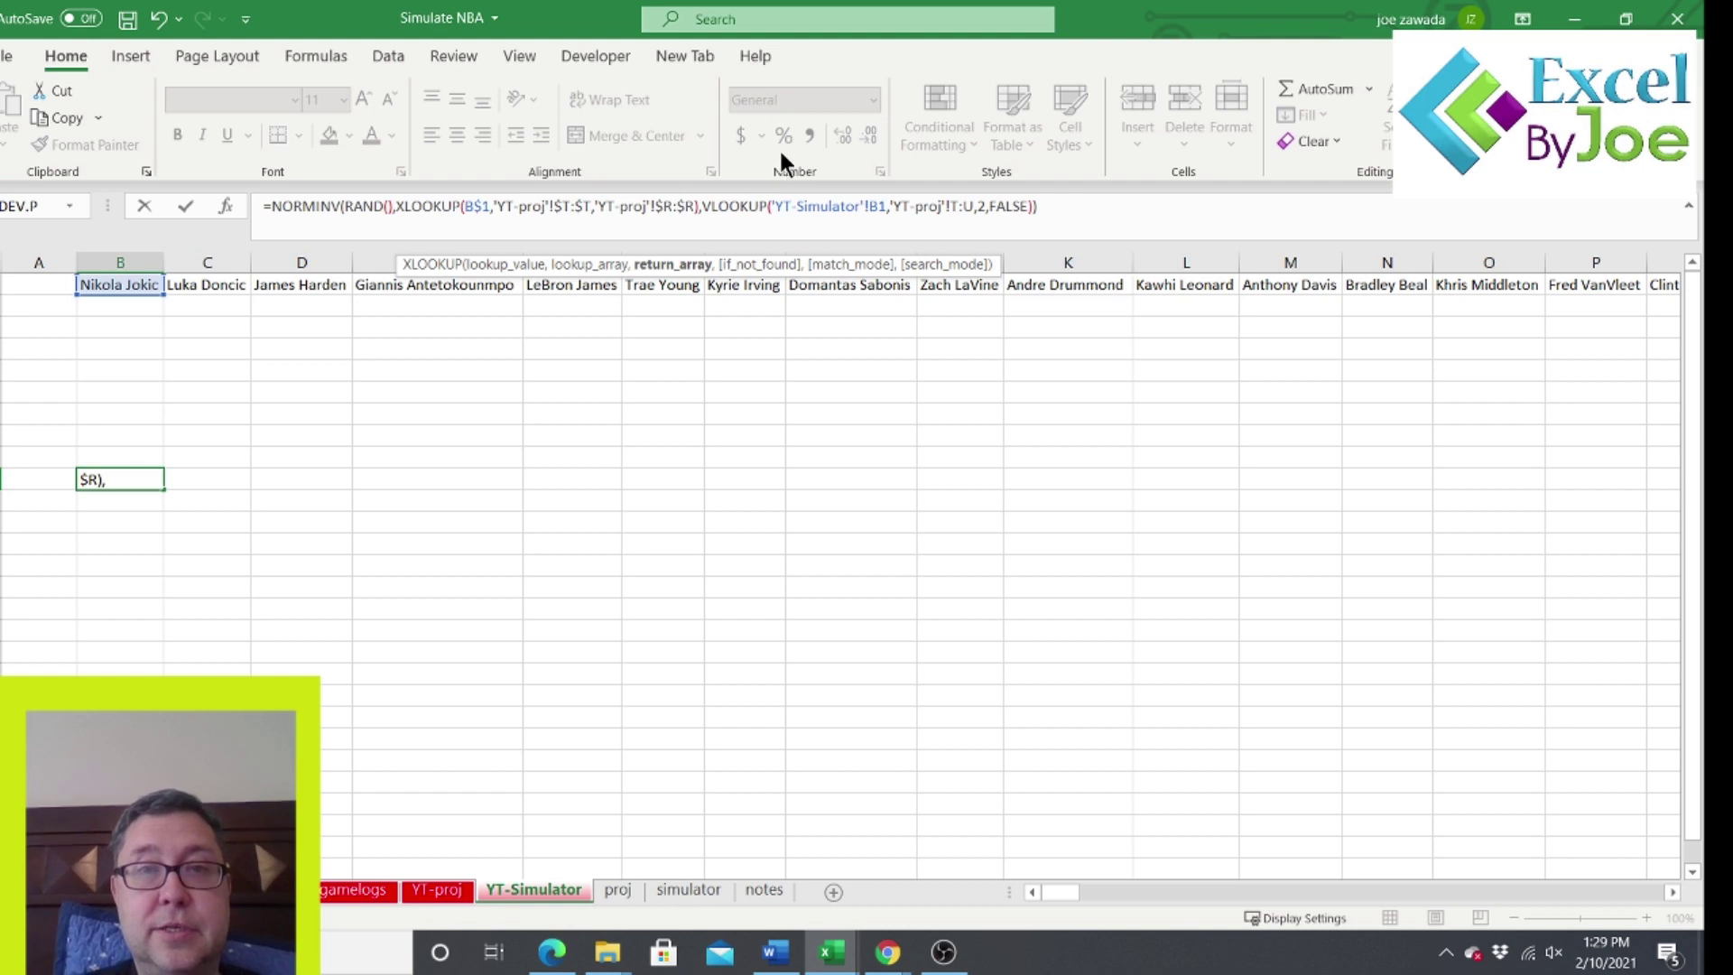
Anchor the VLOOKUP references in the B10 formula as B$1 and 'YT-proj'!$T:U, and enter the formula.
click(882, 207)
text($)
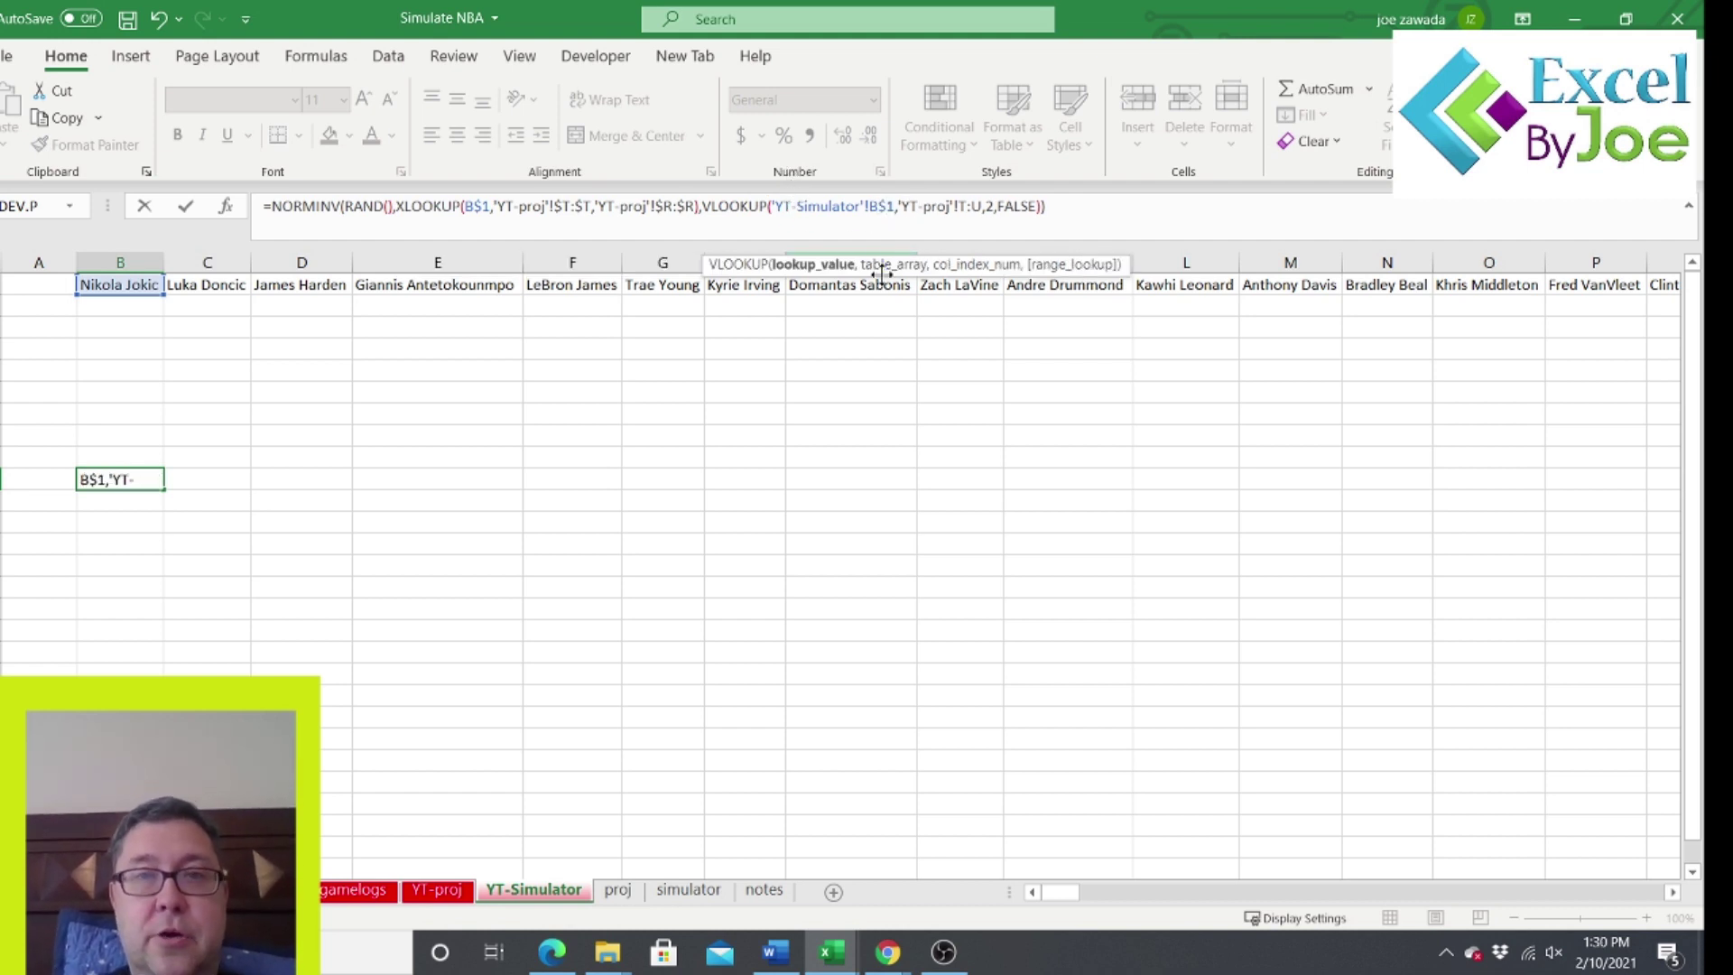
click(959, 206)
text($)
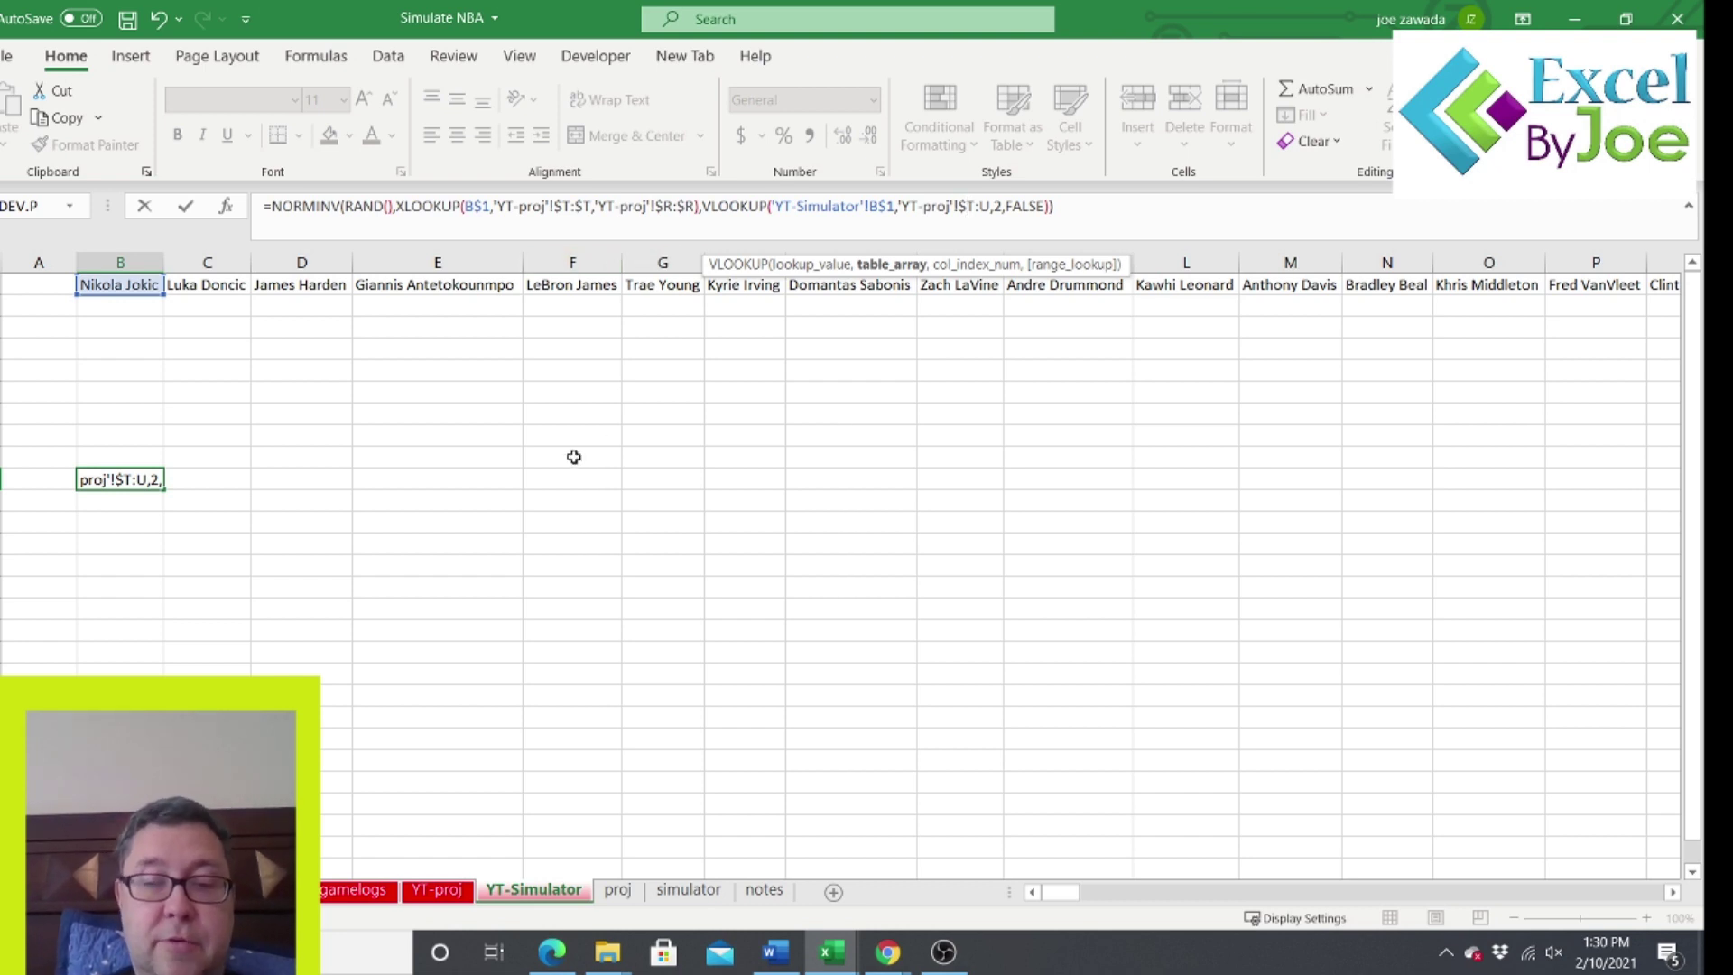
key(Return)
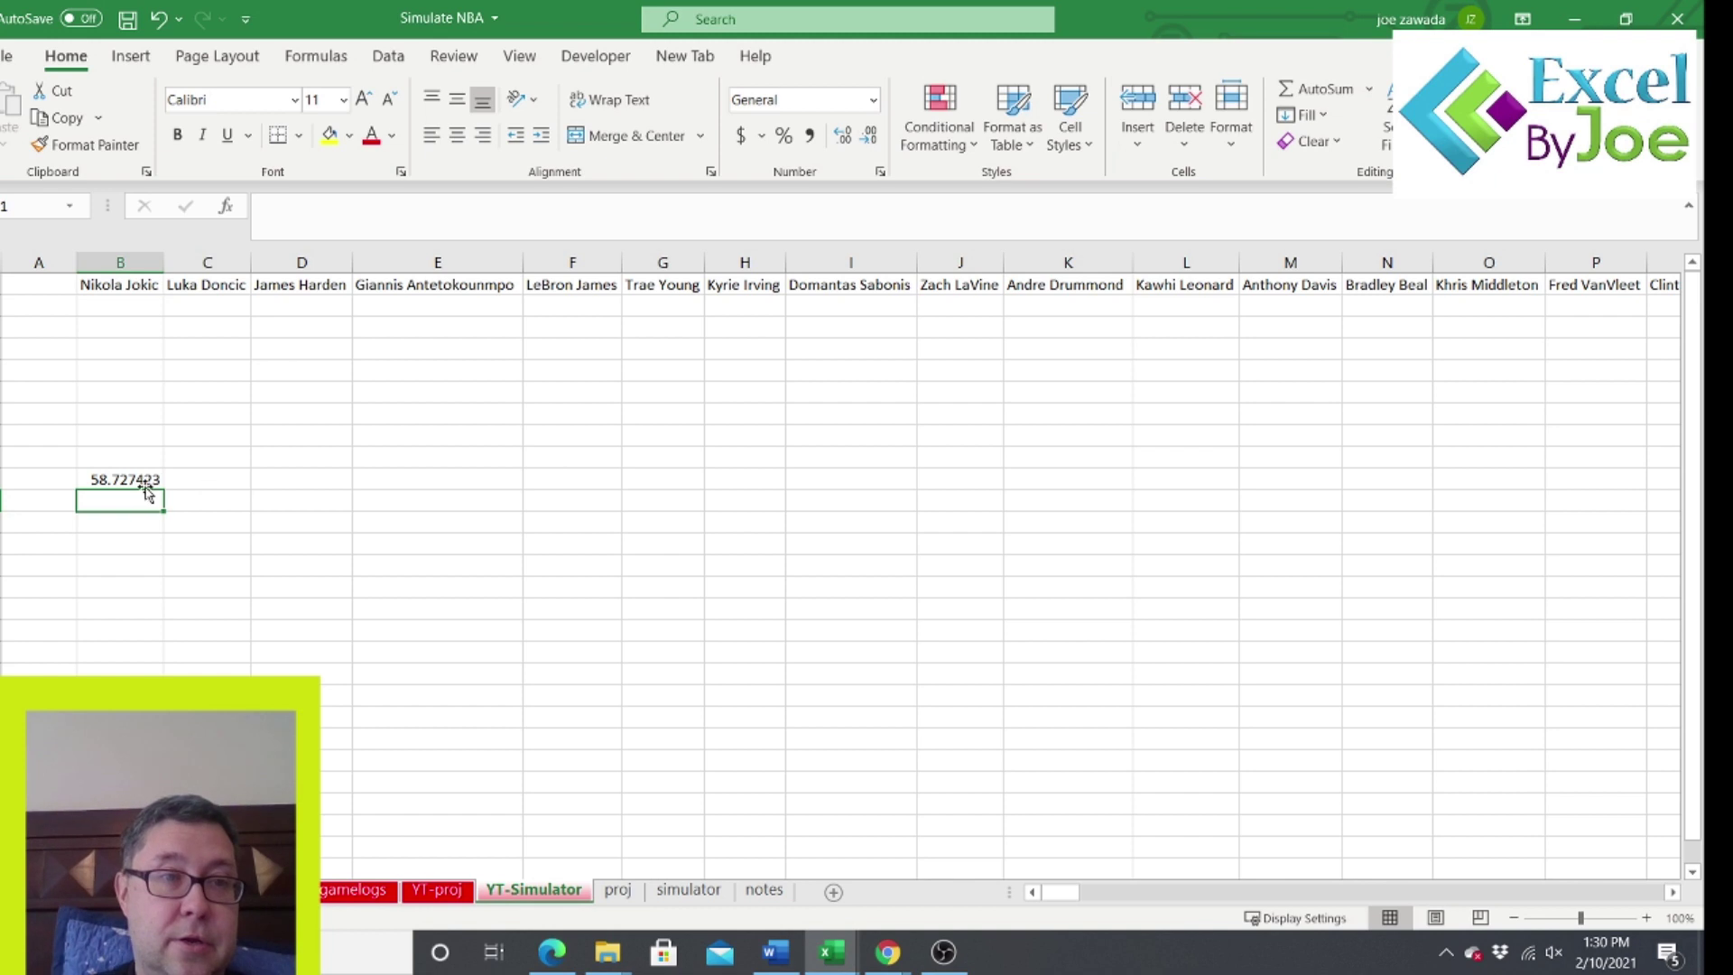
Fill the B10 formula across the row to F10.
click(129, 480)
drag(234, 493, 621, 502)
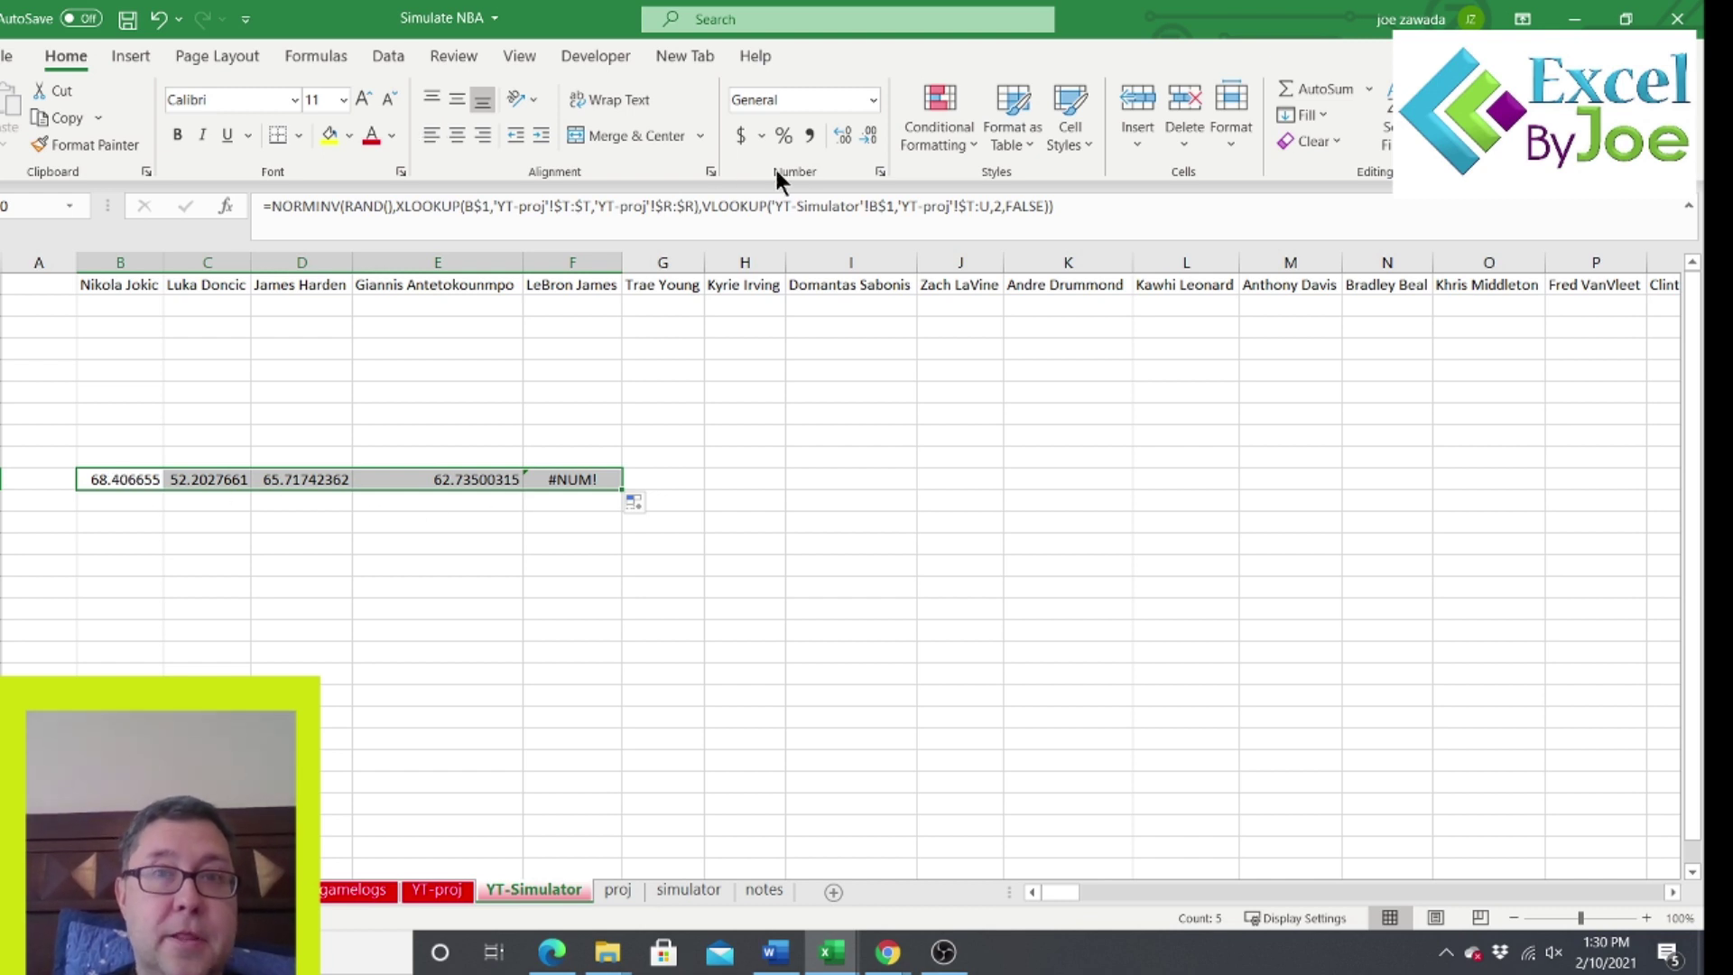
Format the simulated scores in B10:F10 in comma style with one decimal place.
click(810, 136)
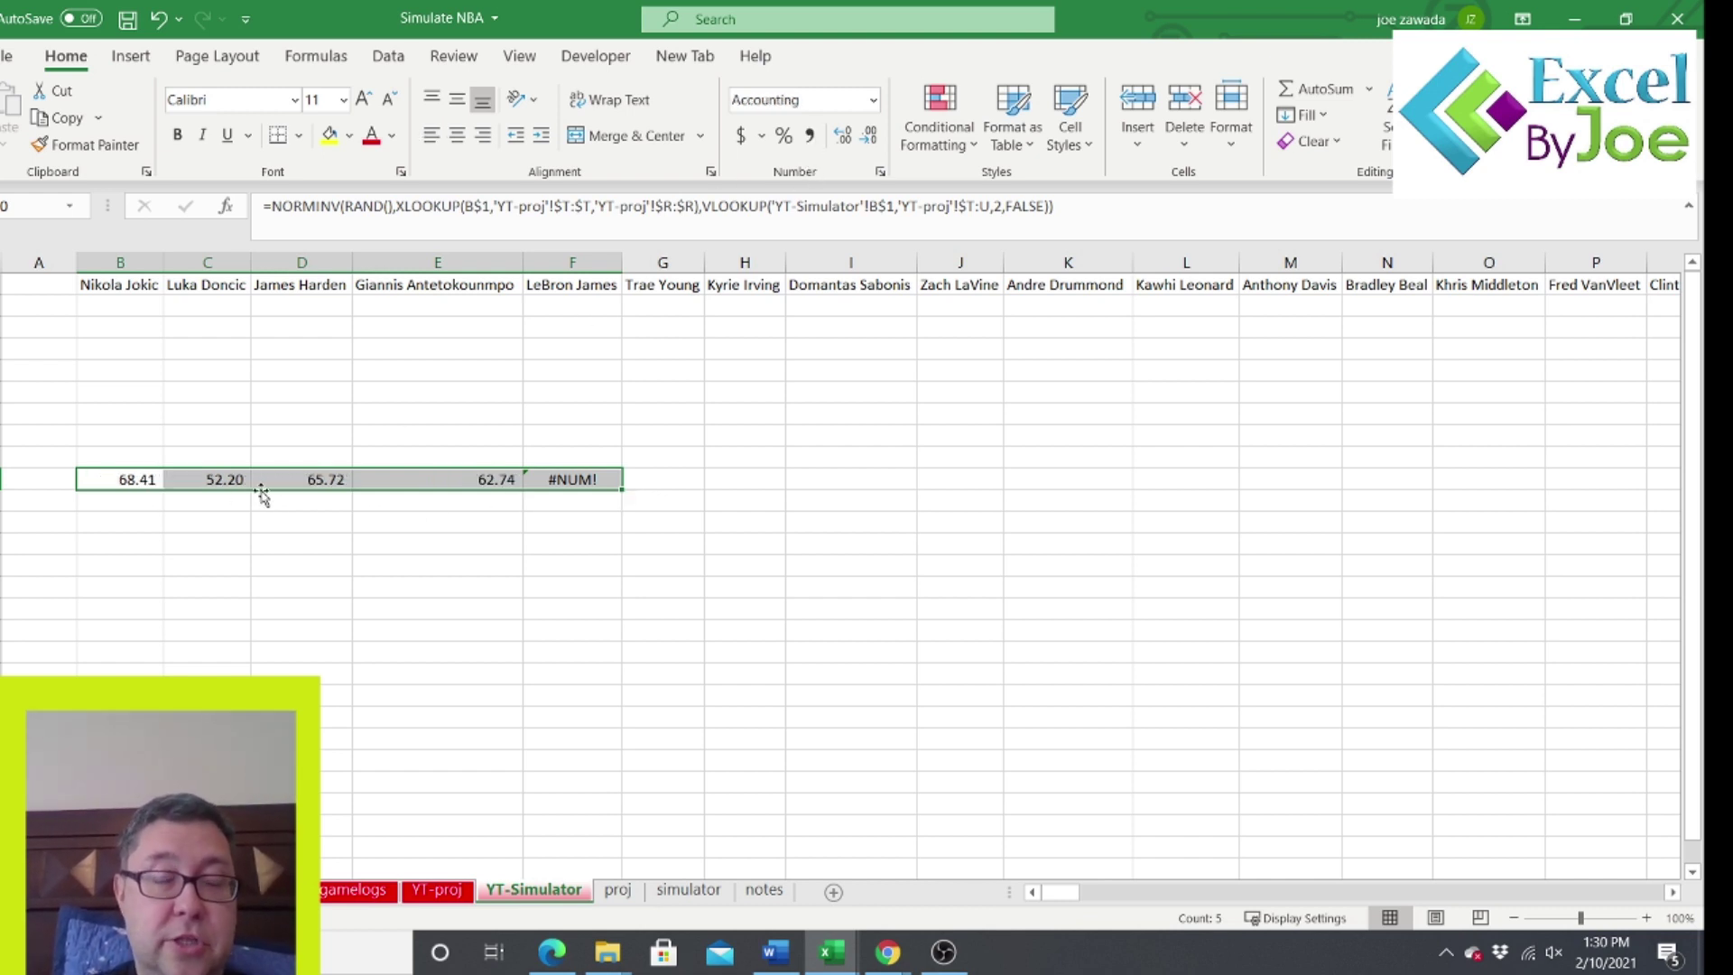
click(868, 135)
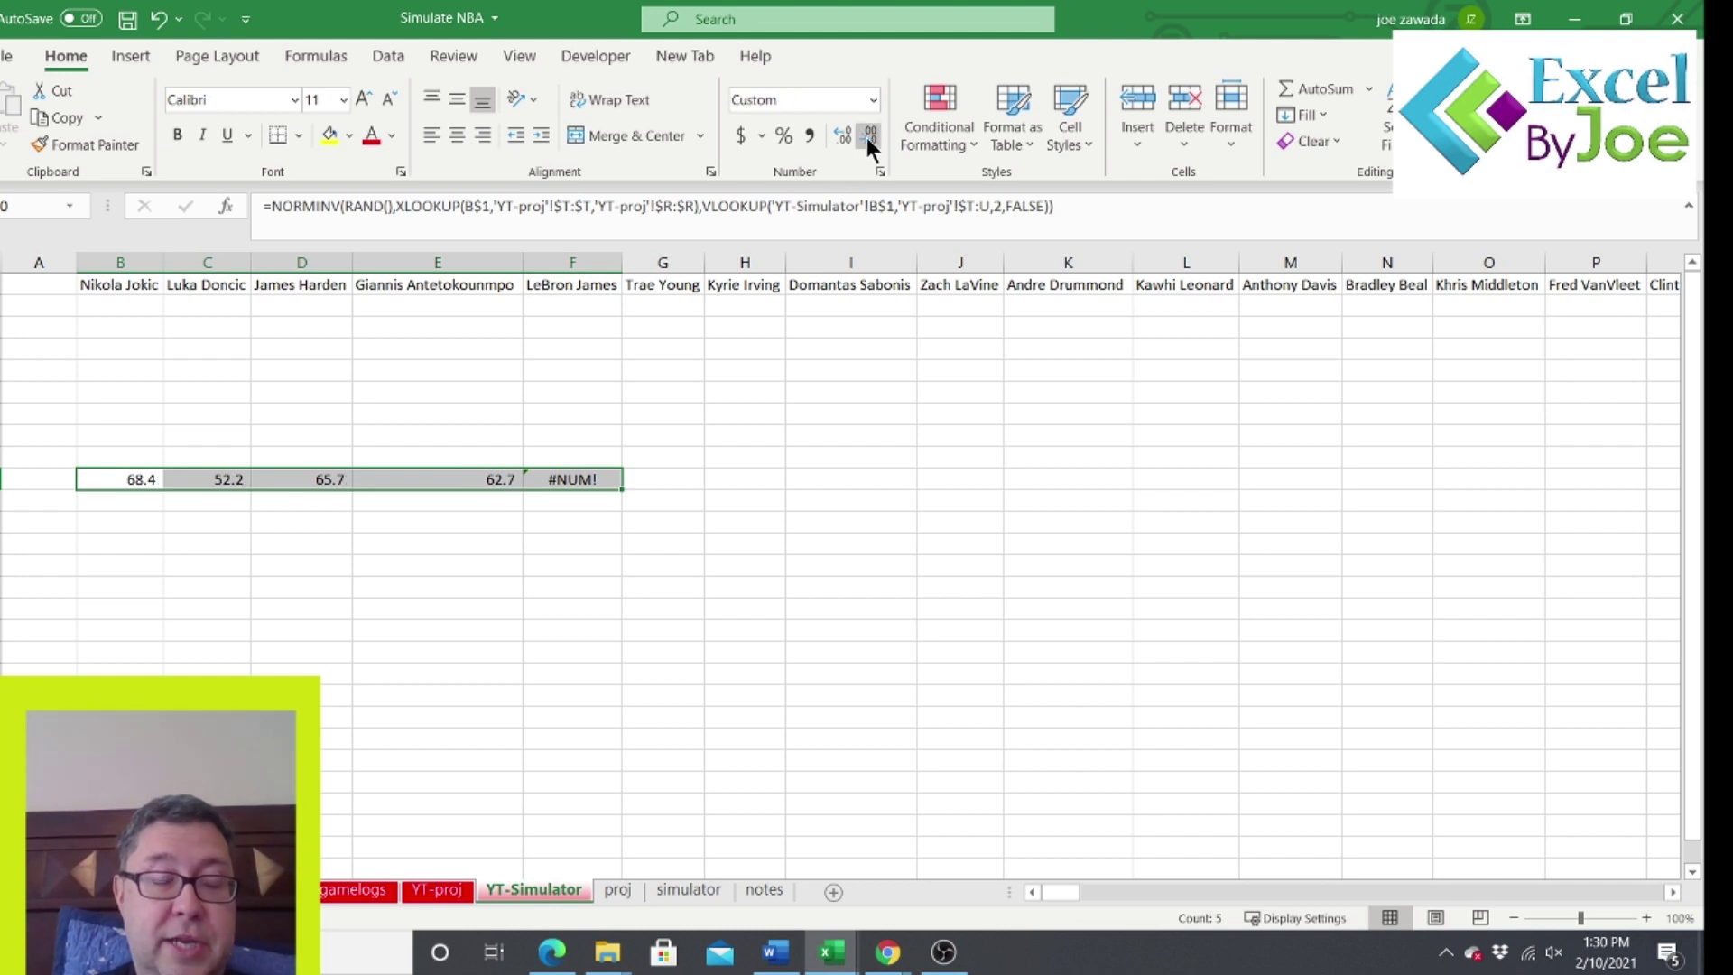
Replace LeBron James's standard deviation formula on the YT-proj sheet with 12 and check his simulated score in F10 on YT-Simulator.
click(599, 478)
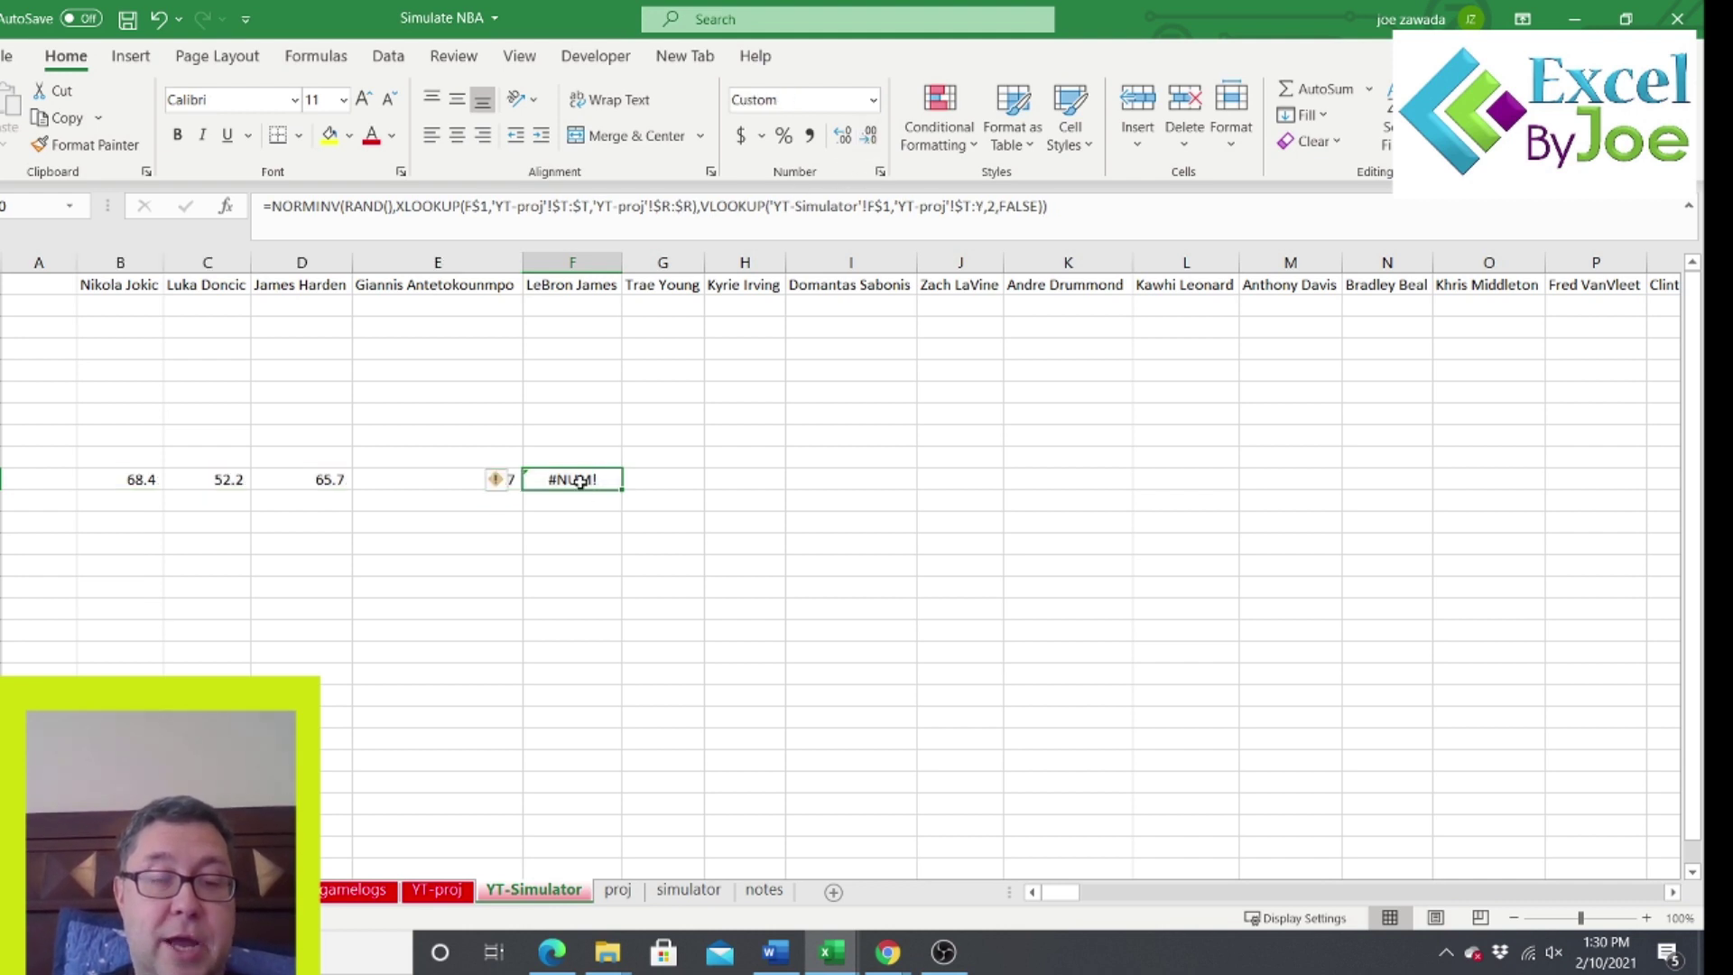
click(435, 896)
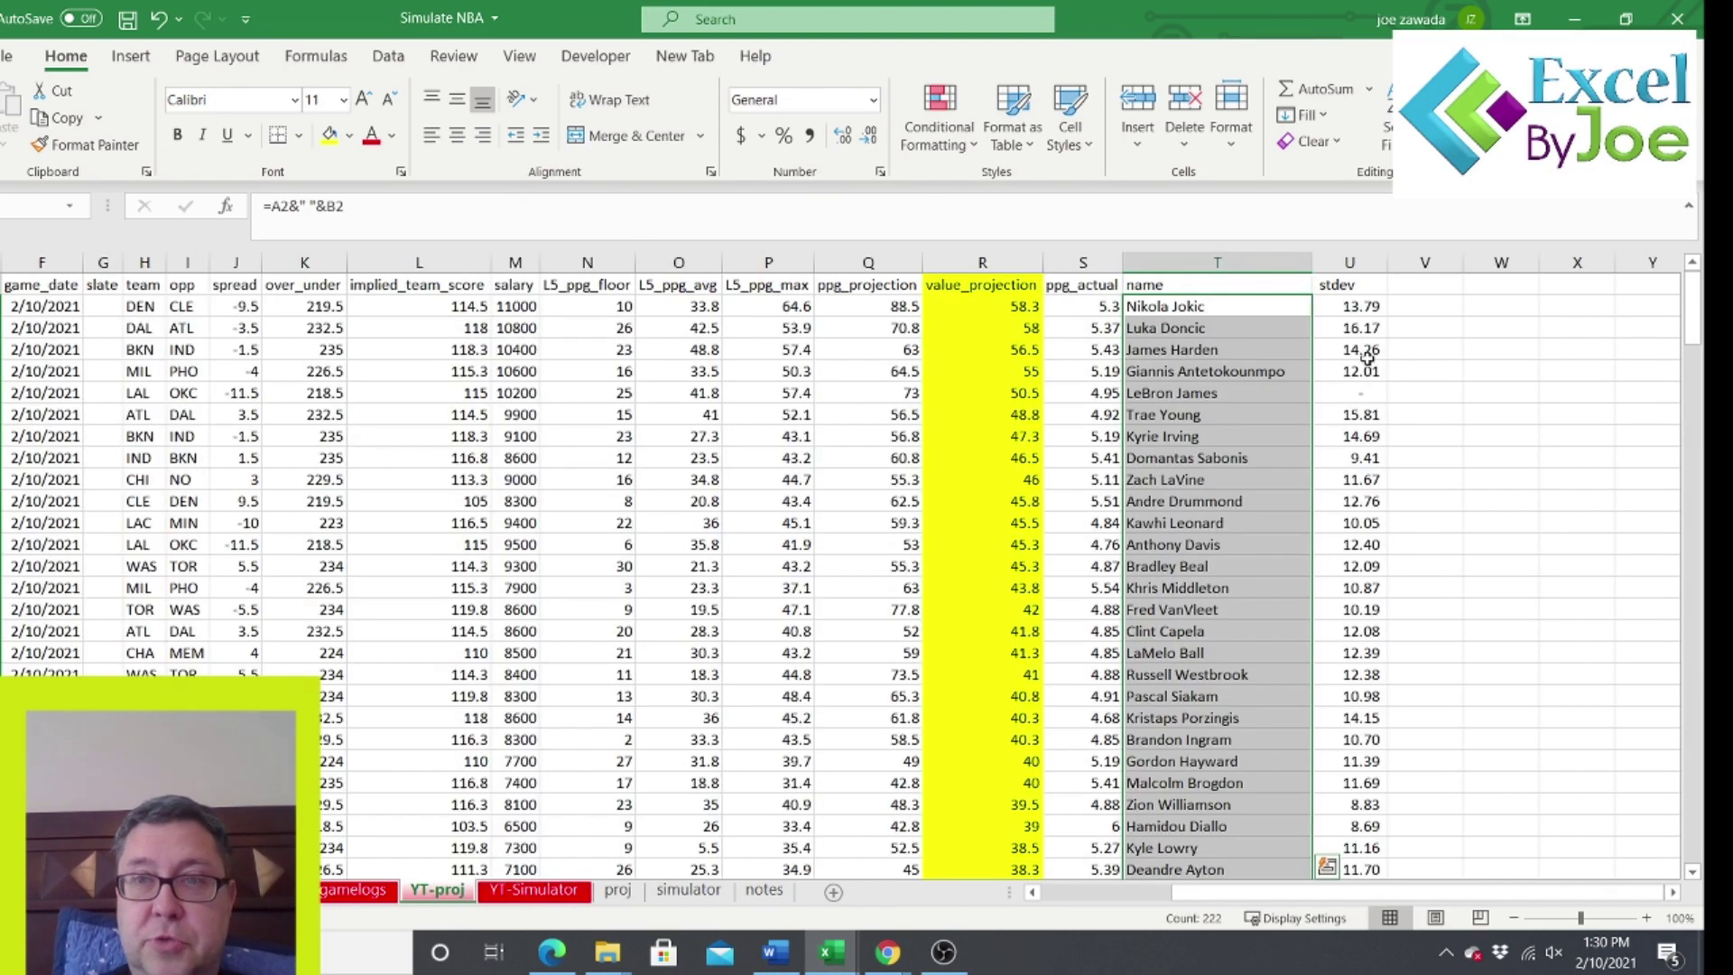
click(1372, 390)
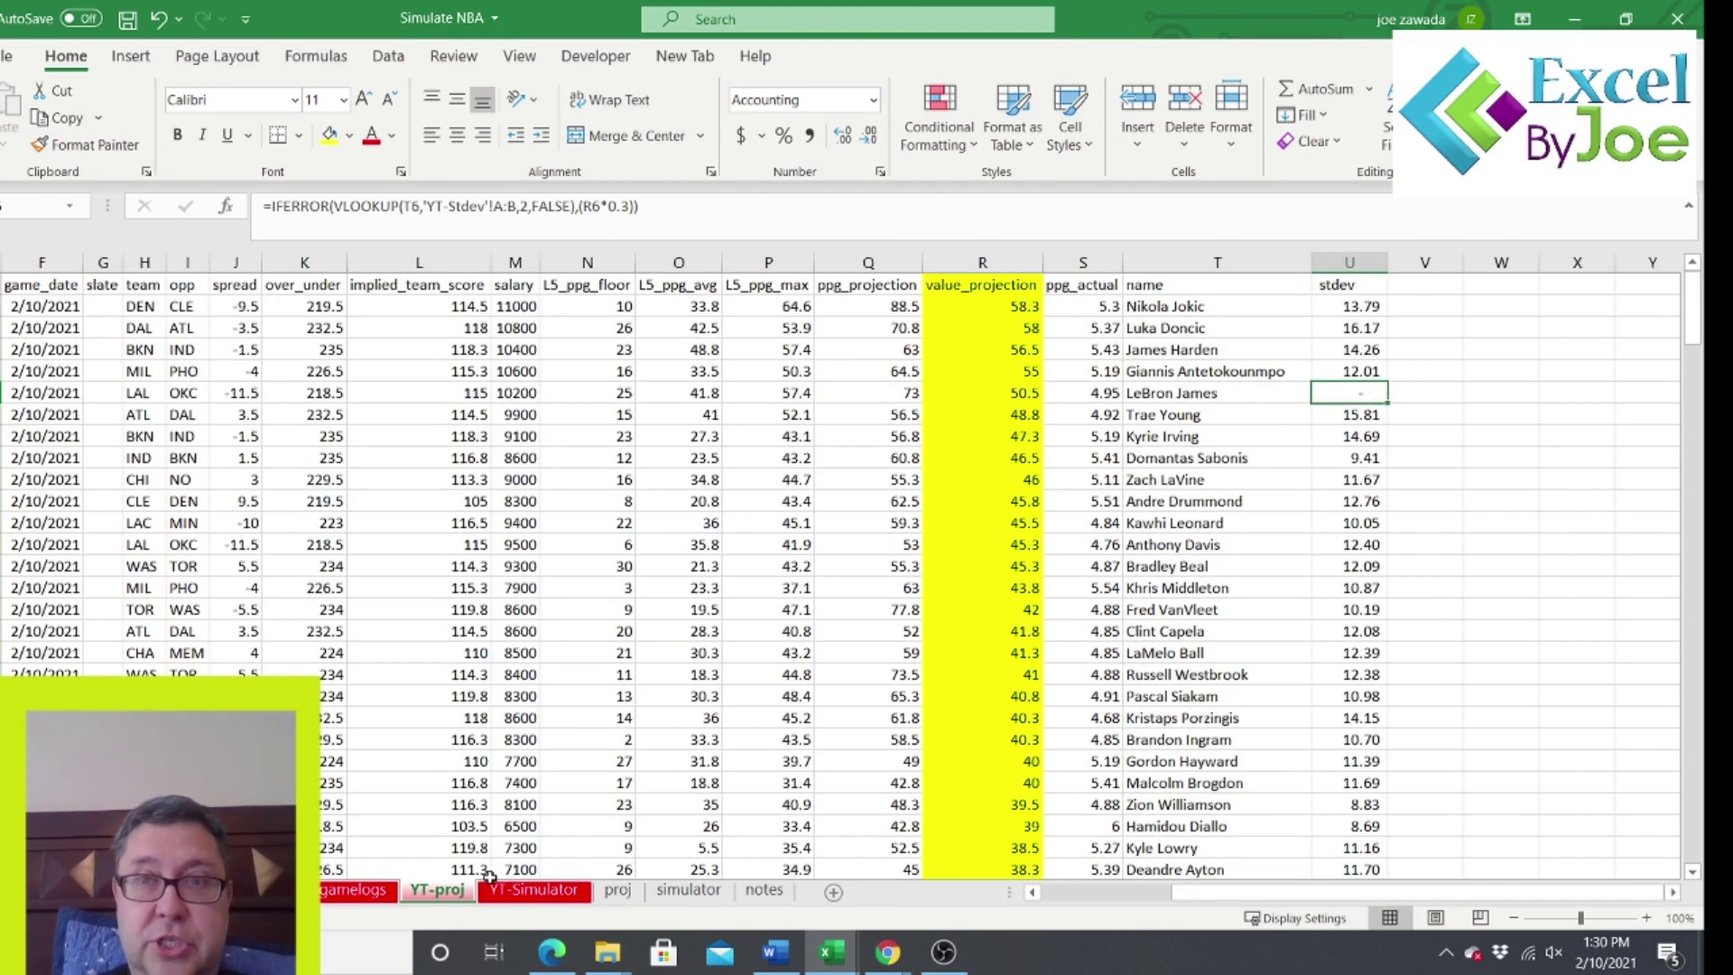
click(555, 891)
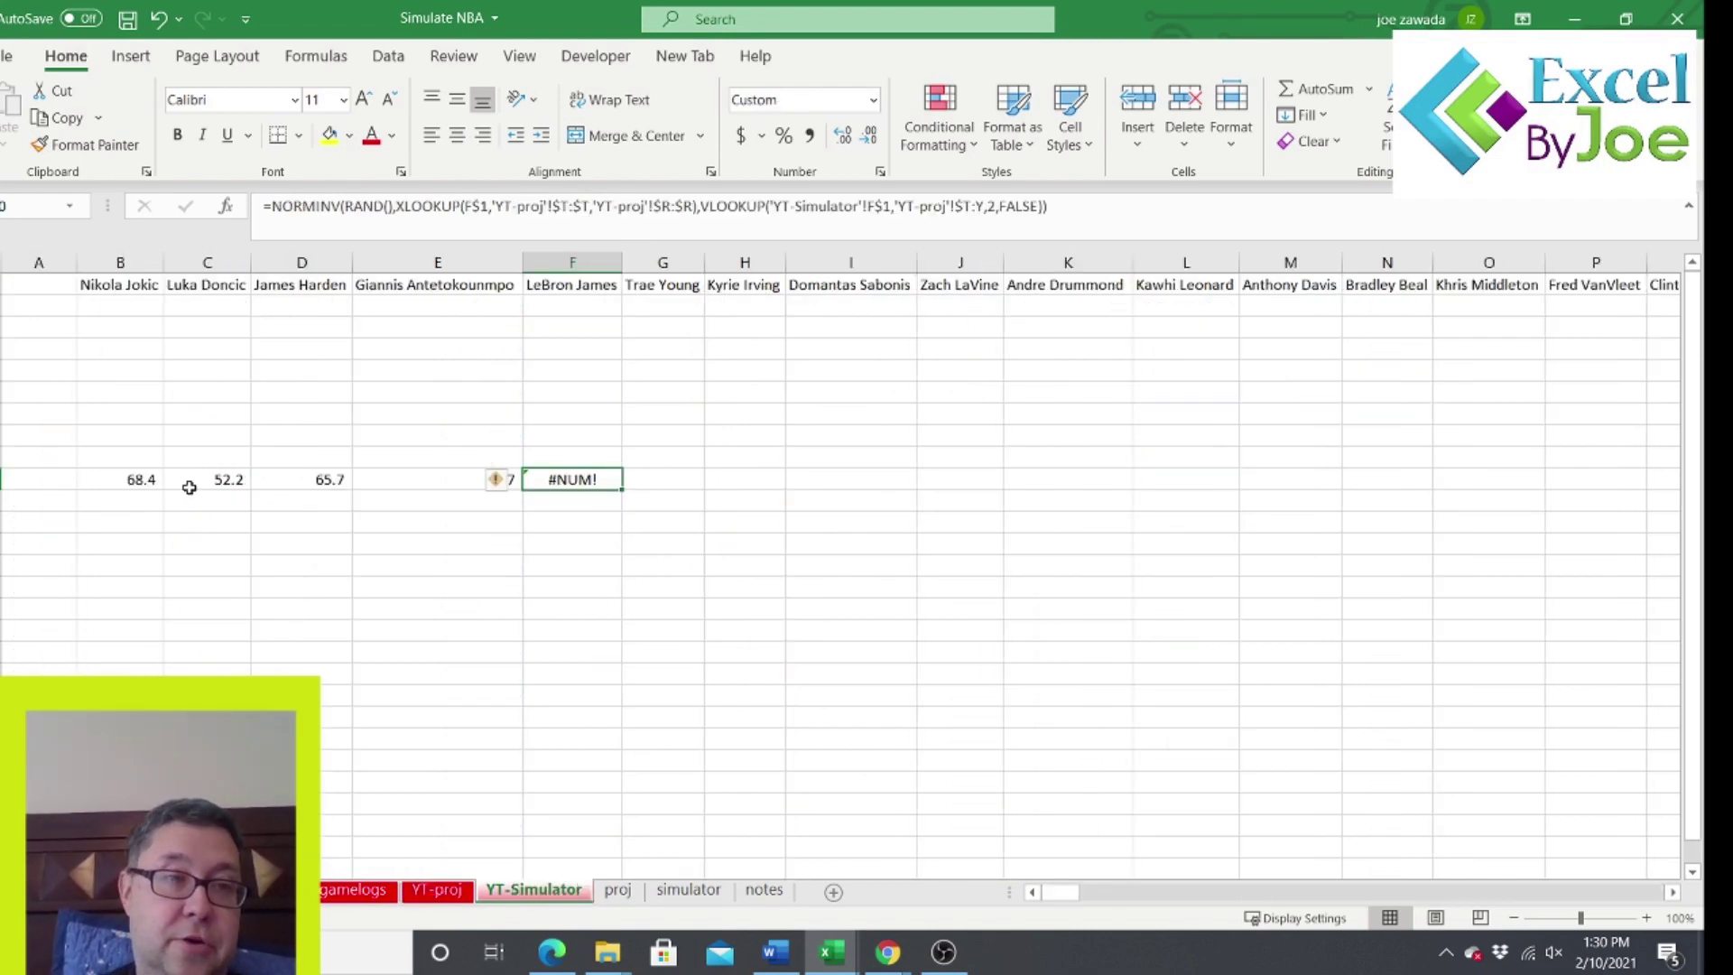
click(132, 481)
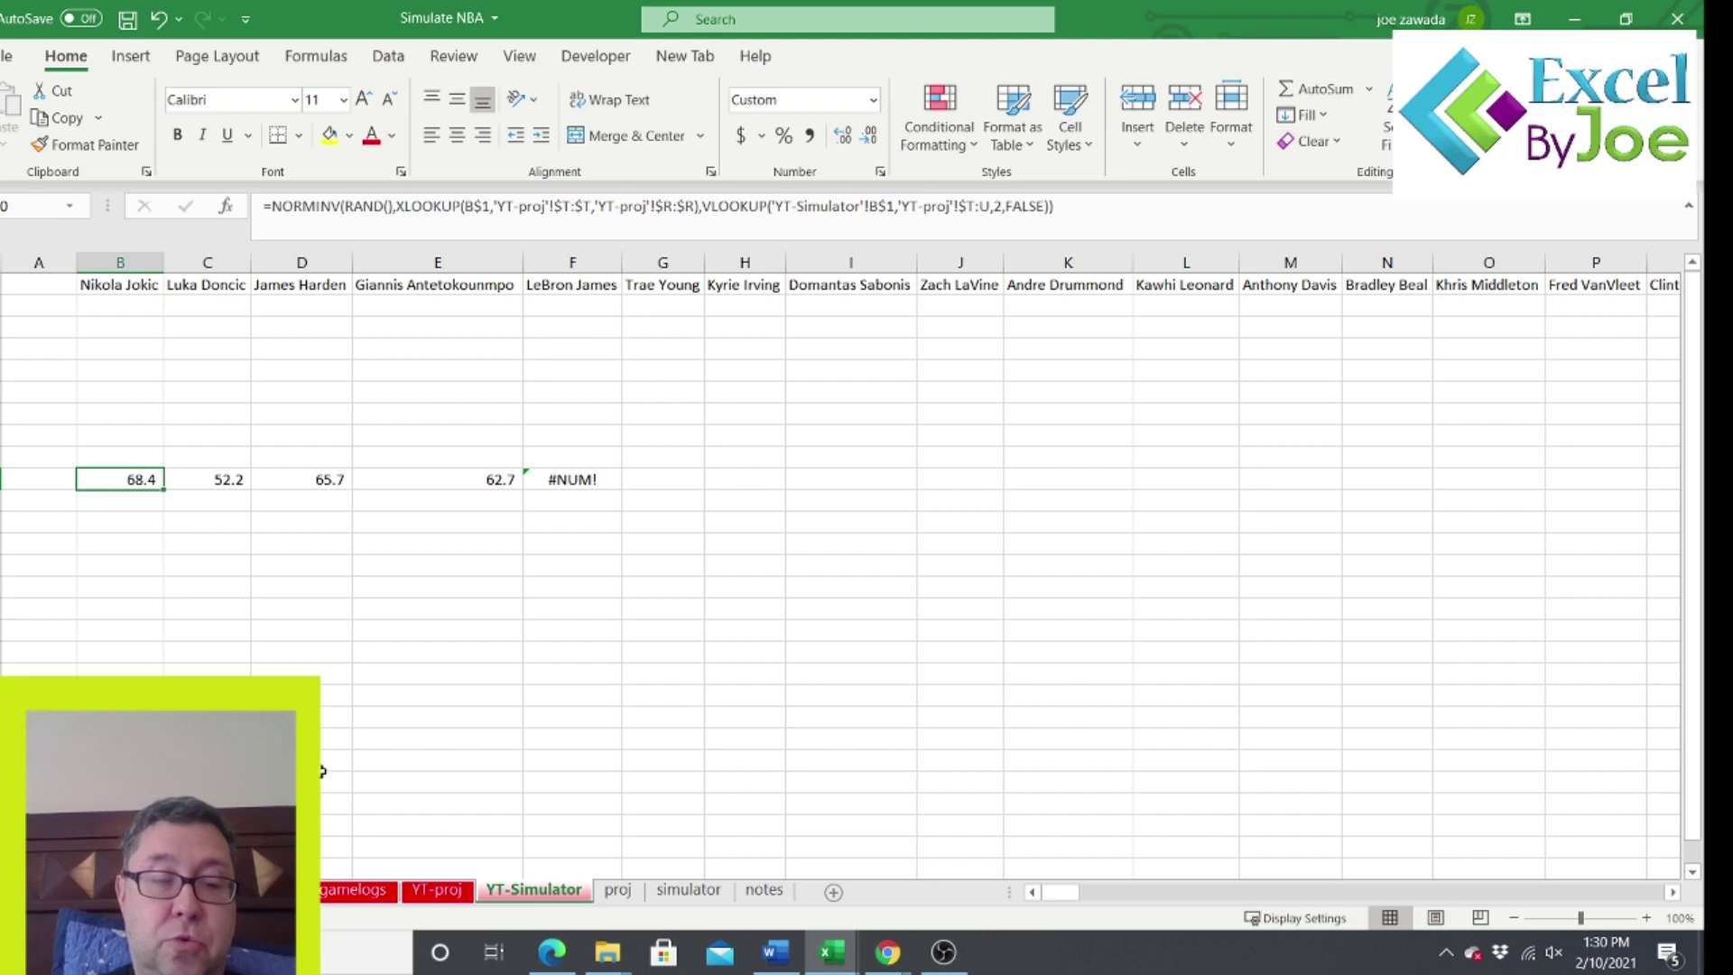
click(424, 891)
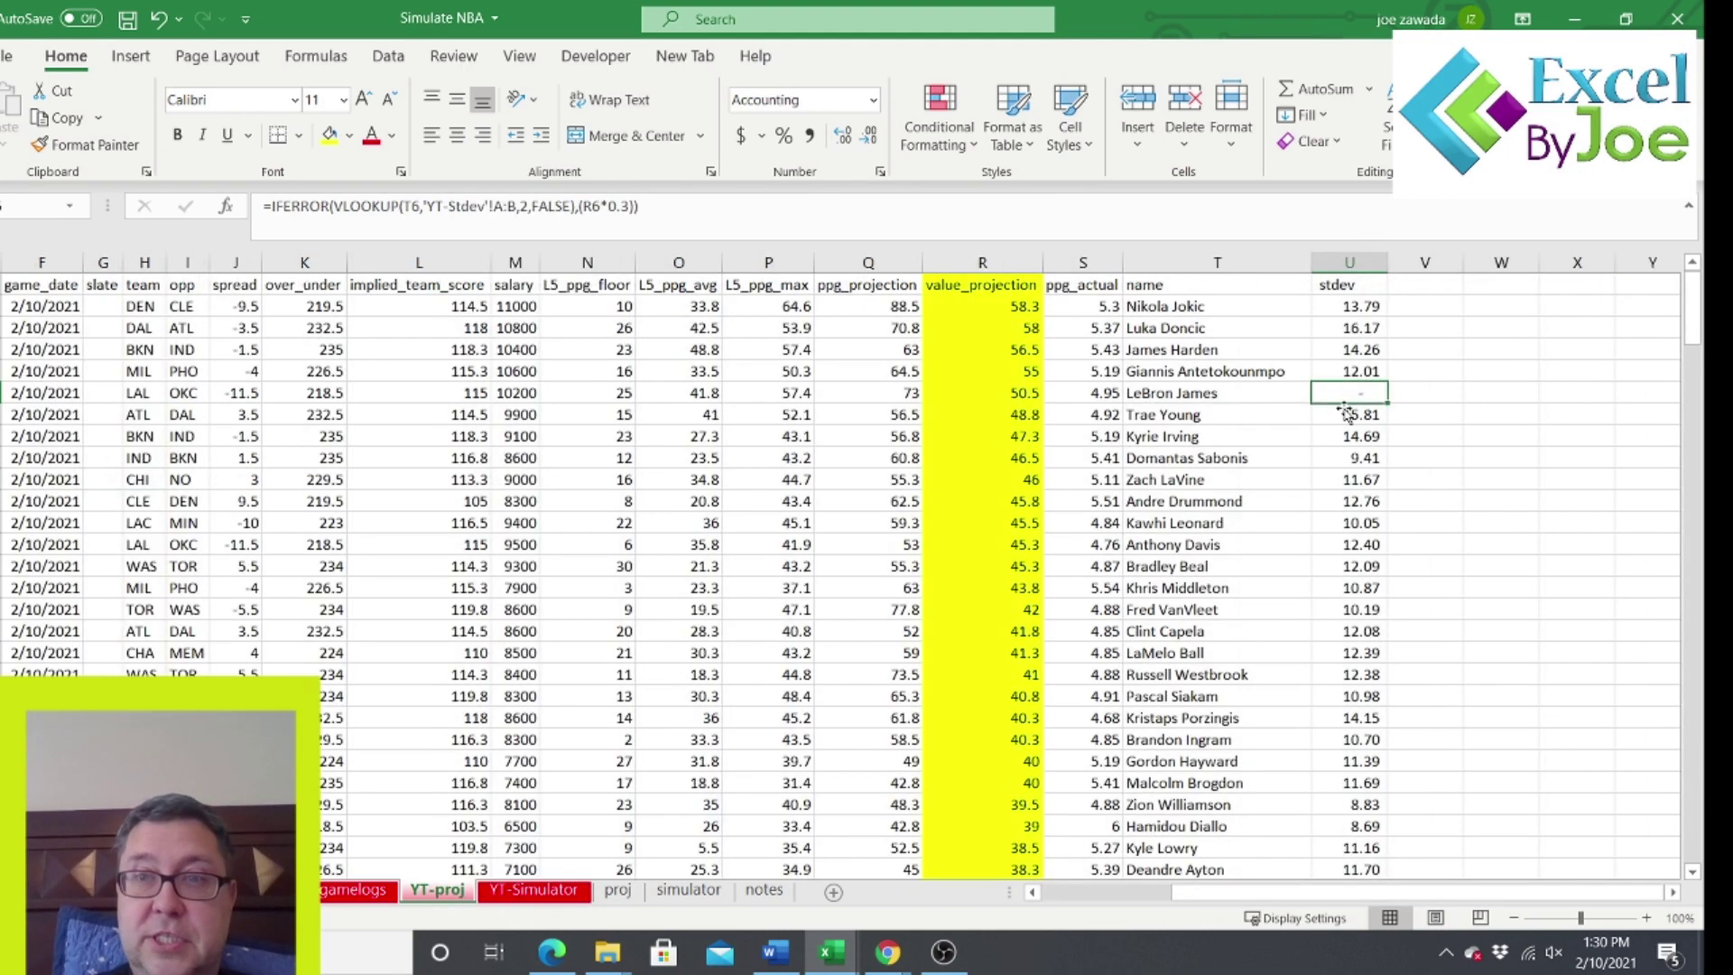
key(F2)
key(Return)
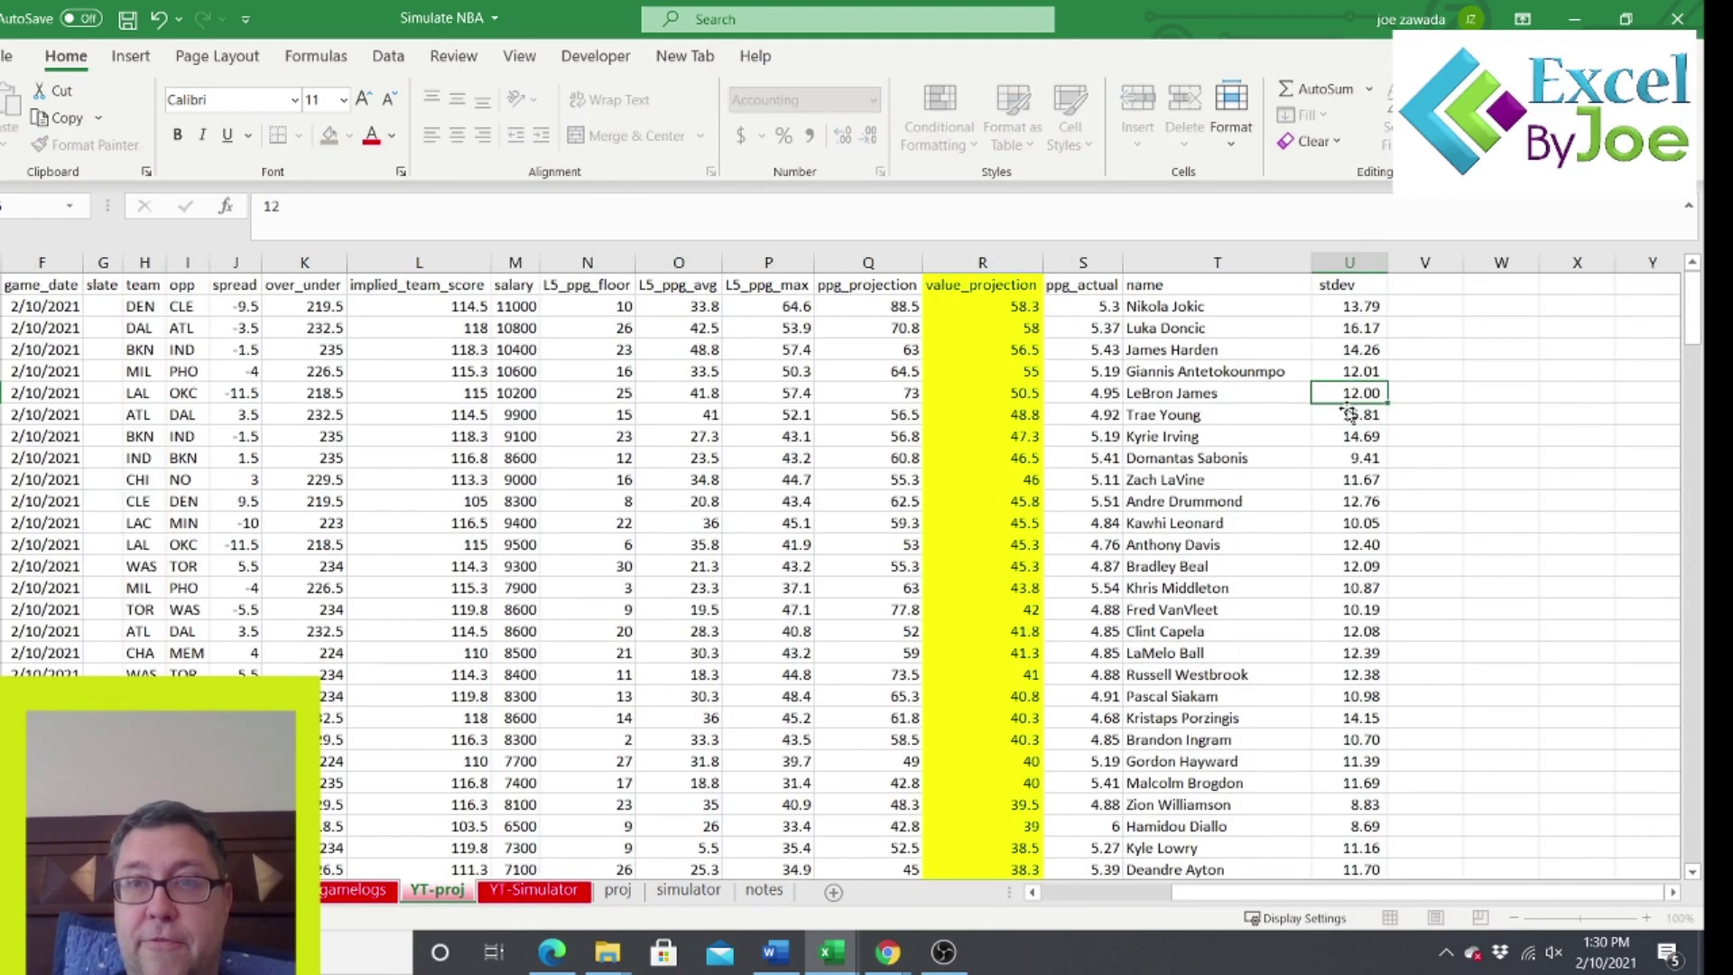
click(532, 890)
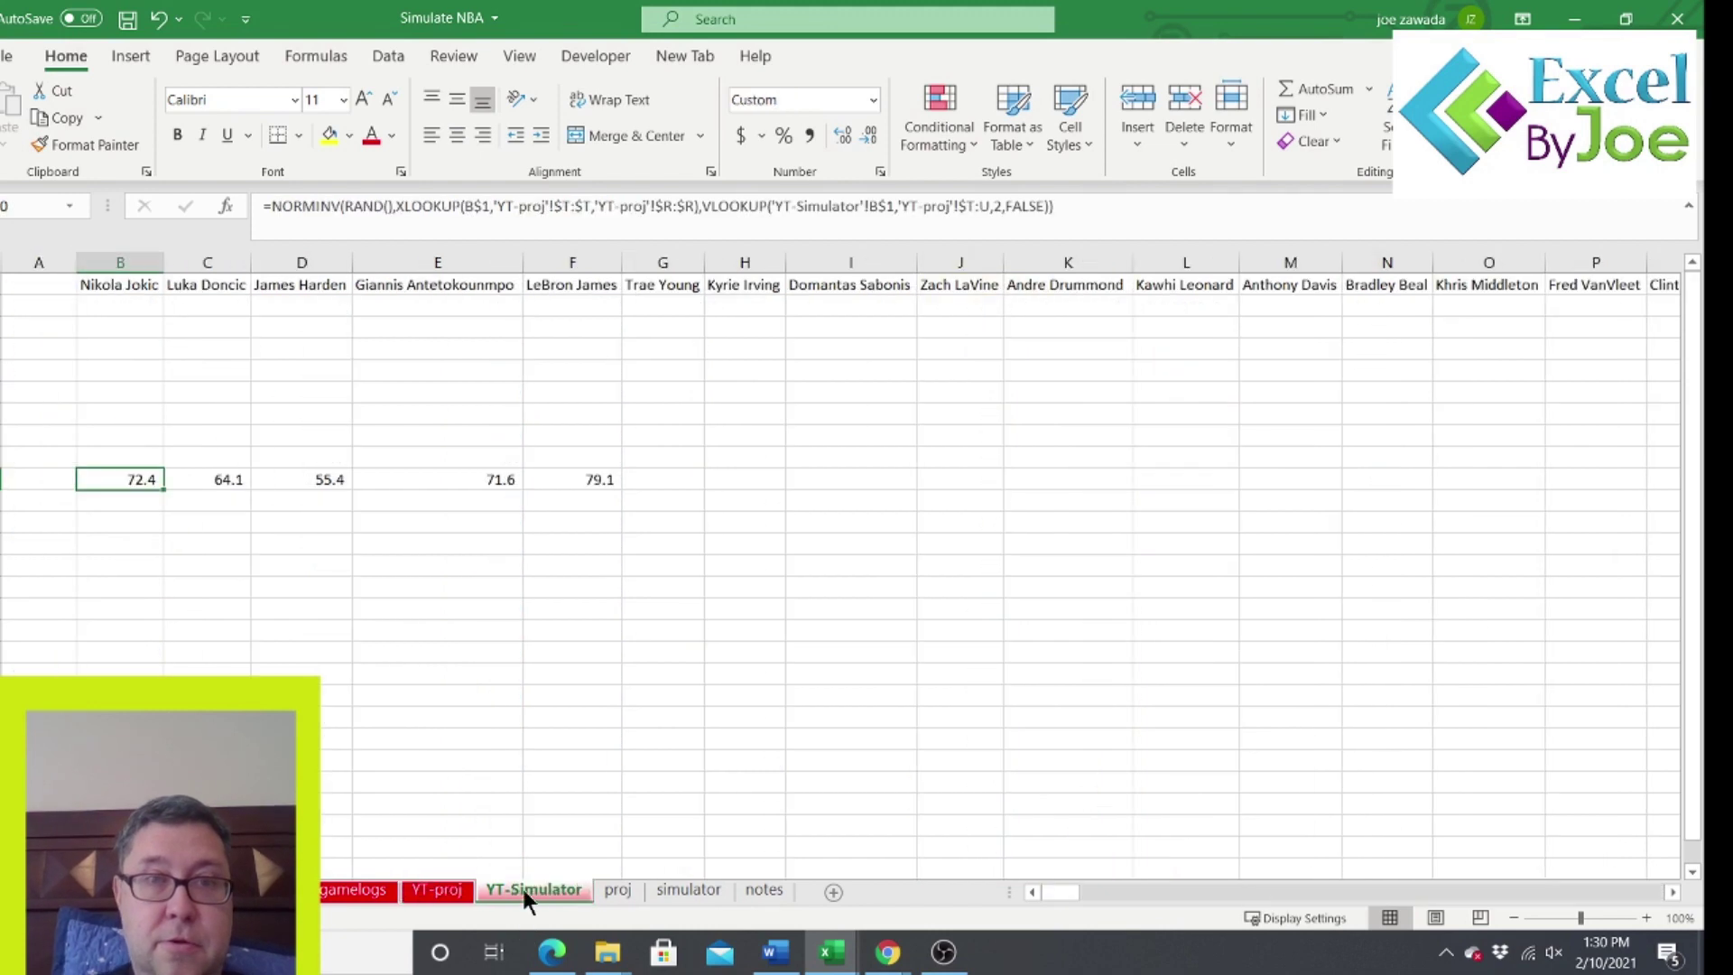
click(576, 486)
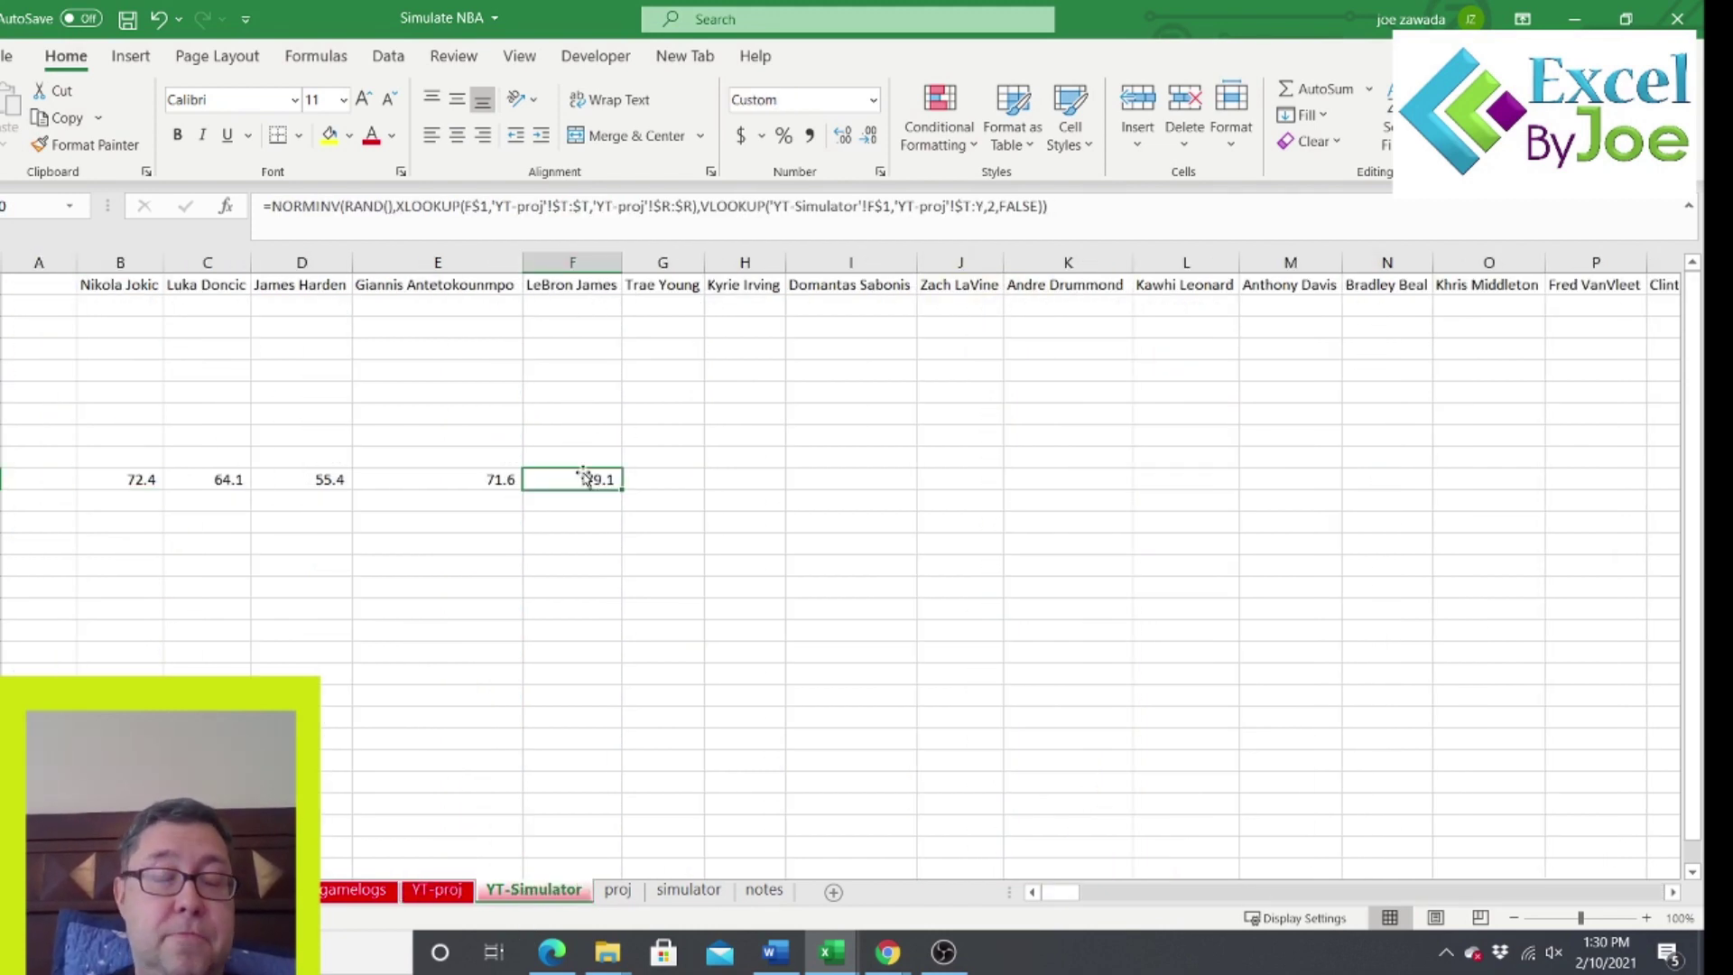
Fill the simulated score formulas across row 10 to the last player in column HO.
drag(136, 476, 1704, 522)
scroll(1704, 522, right, 19)
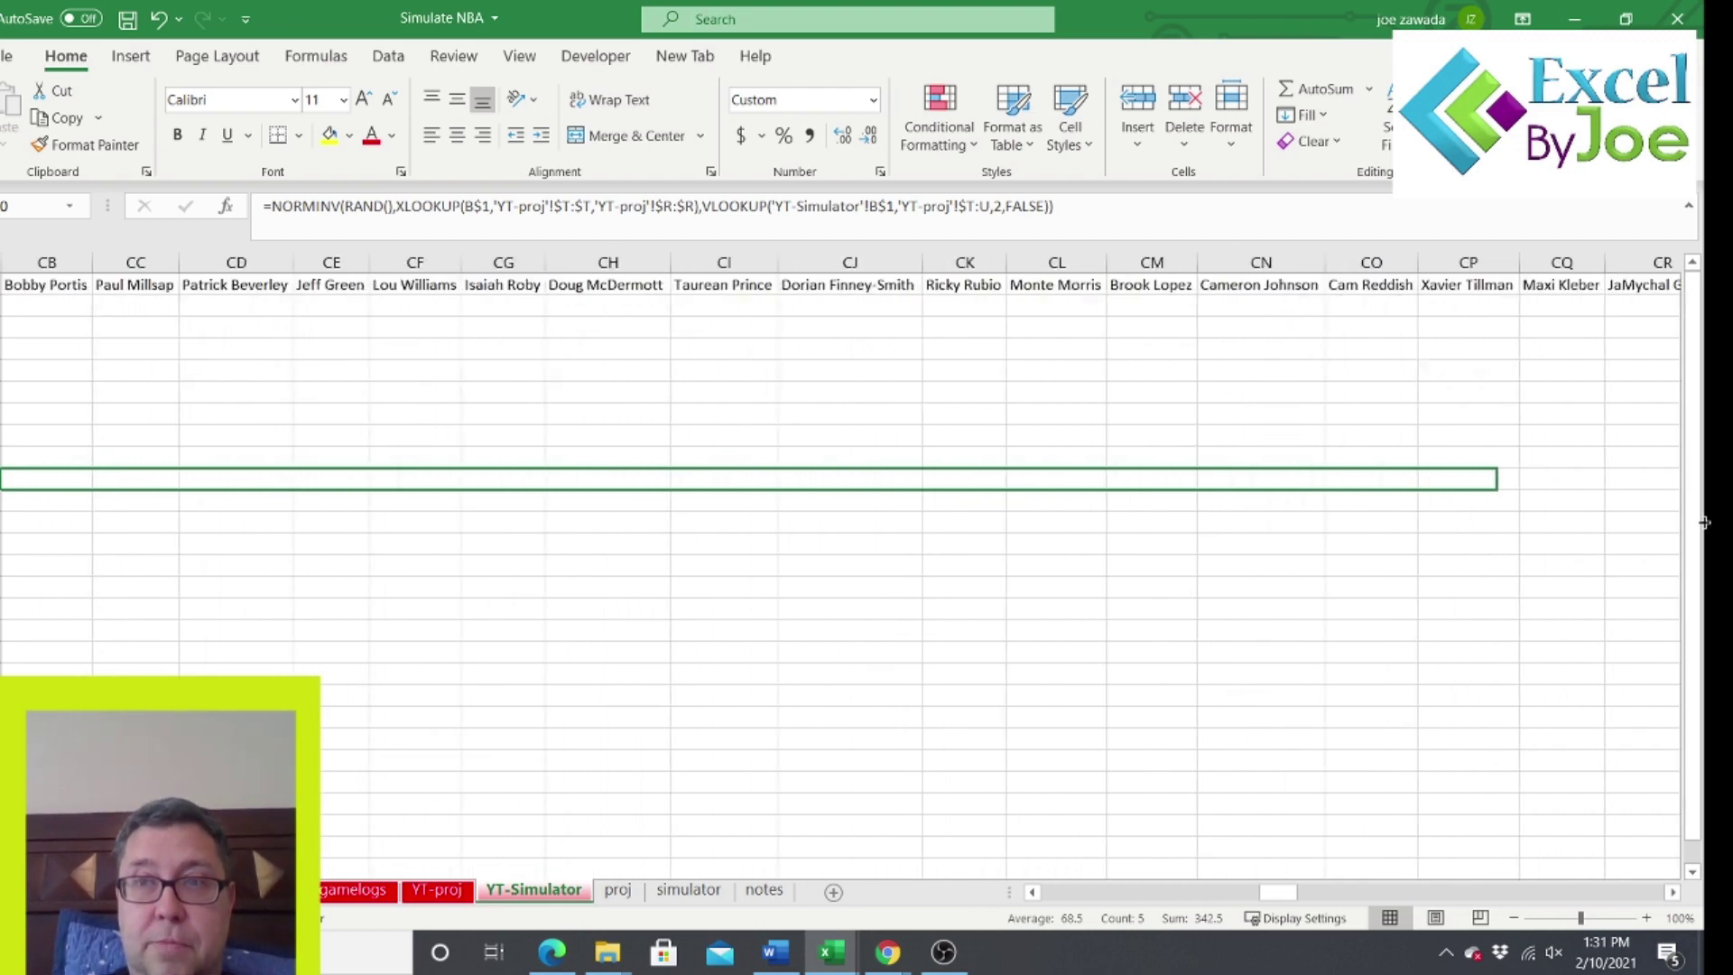
scroll(1704, 522, right, 20)
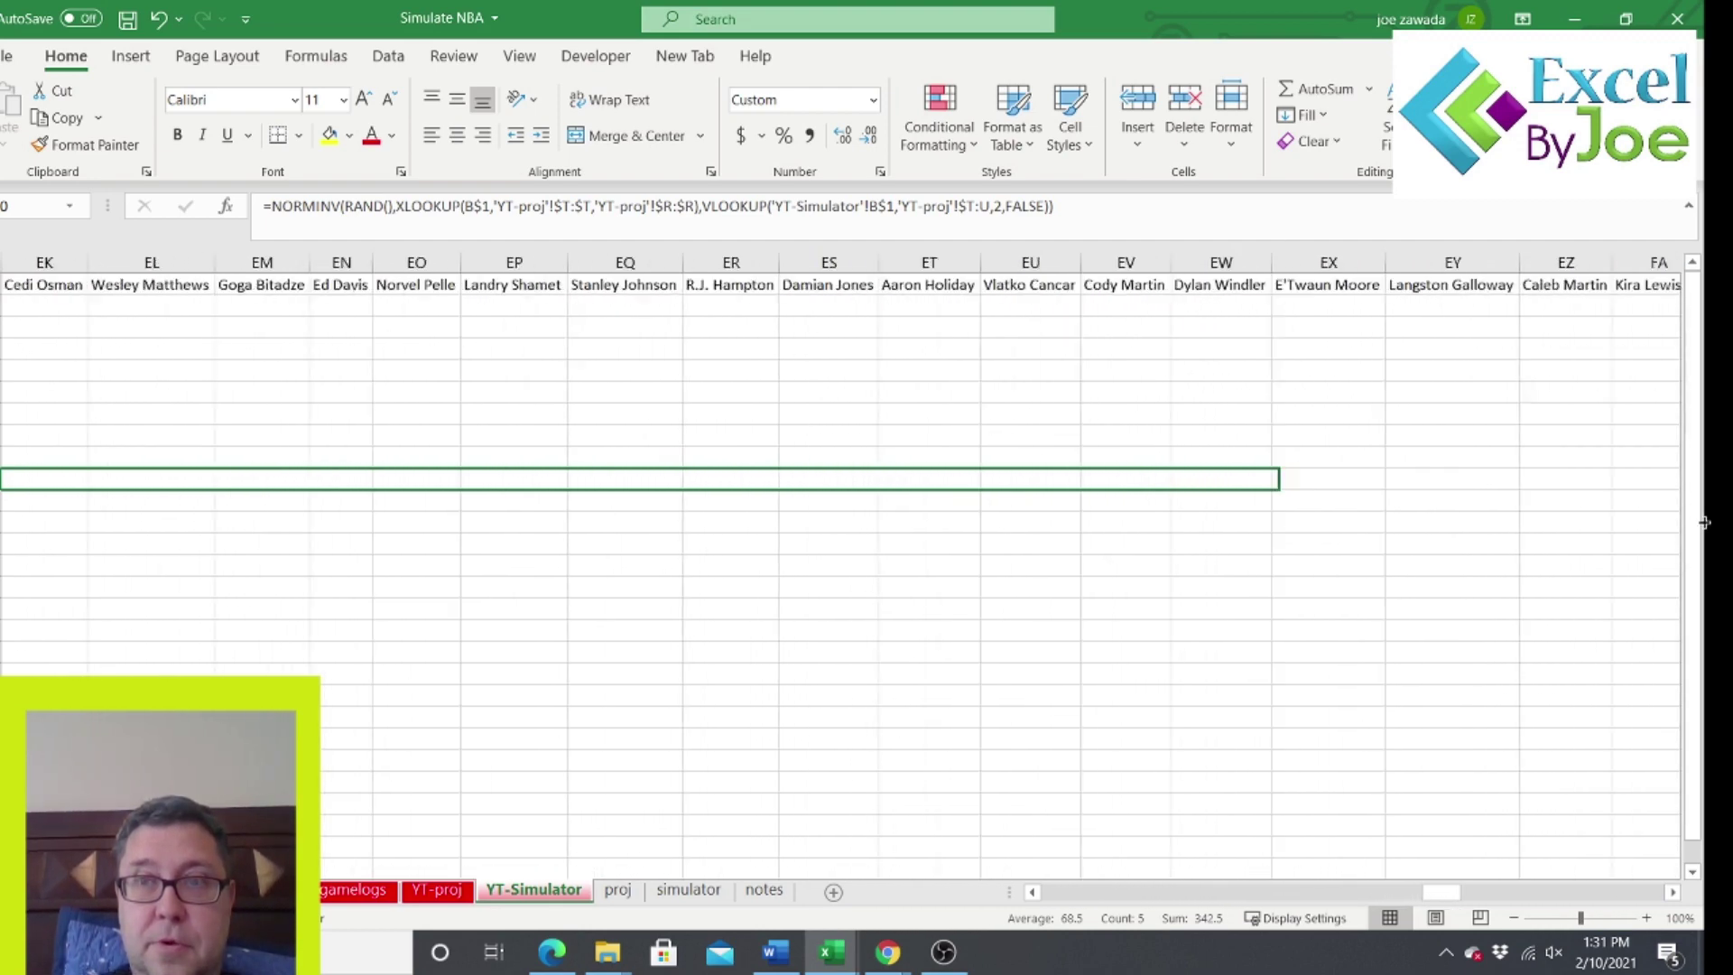
drag(1703, 522, 1562, 492)
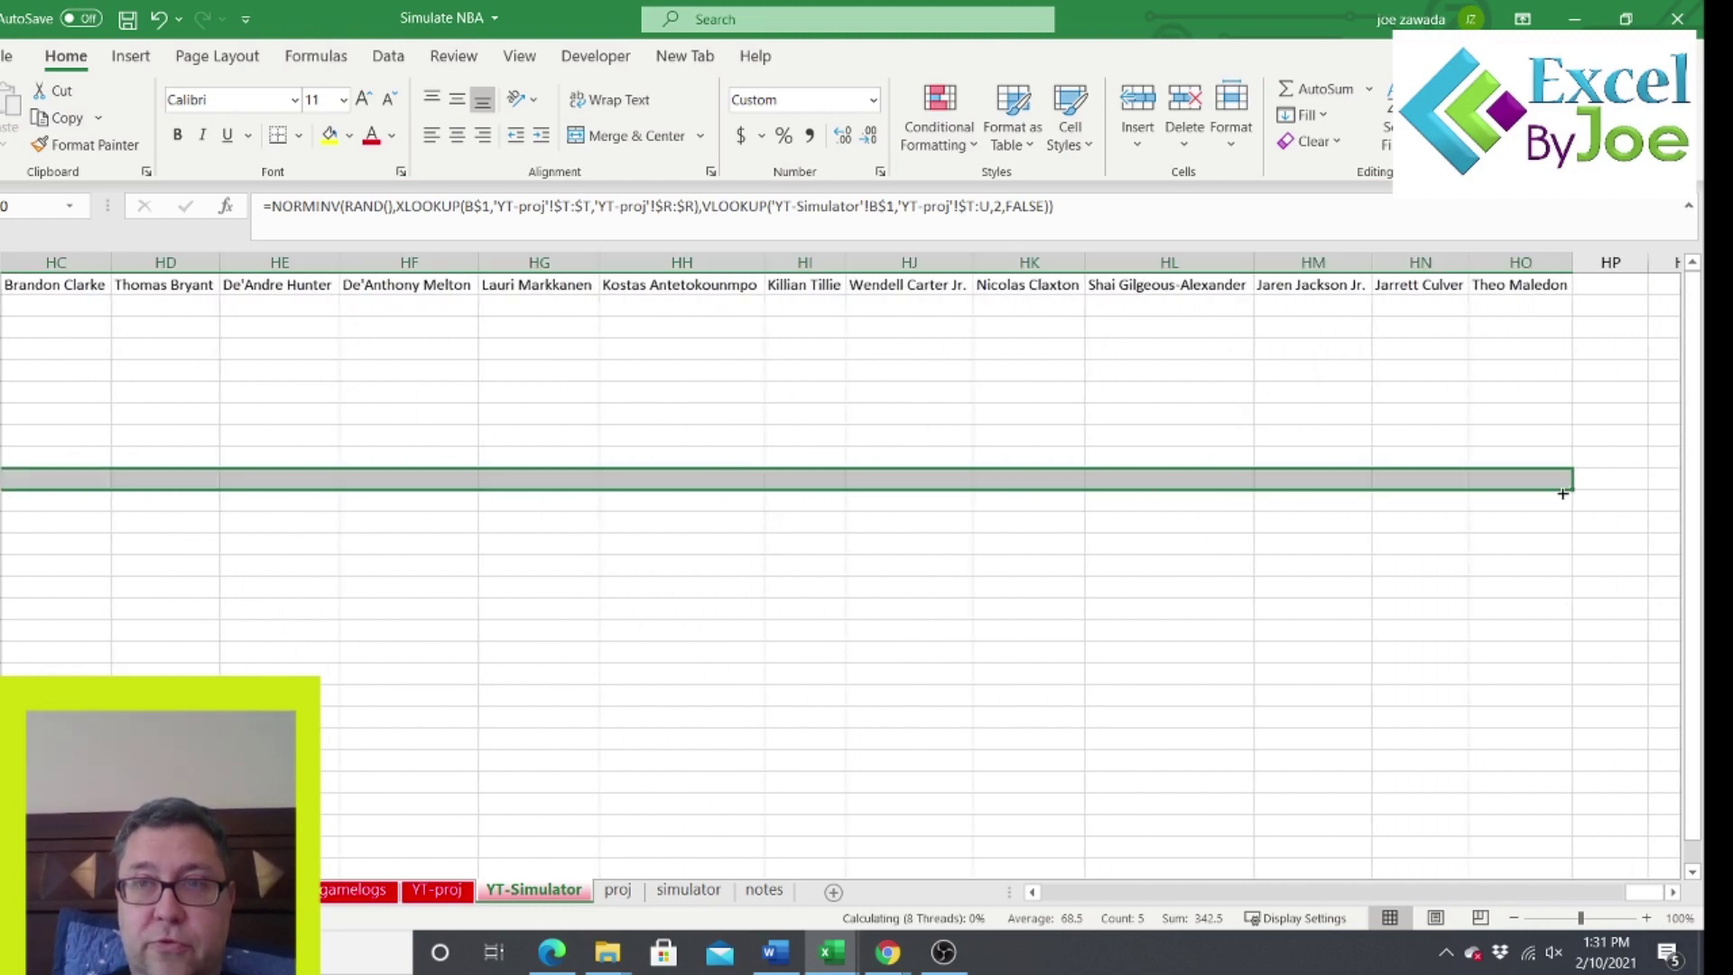
key(ctrl+v)
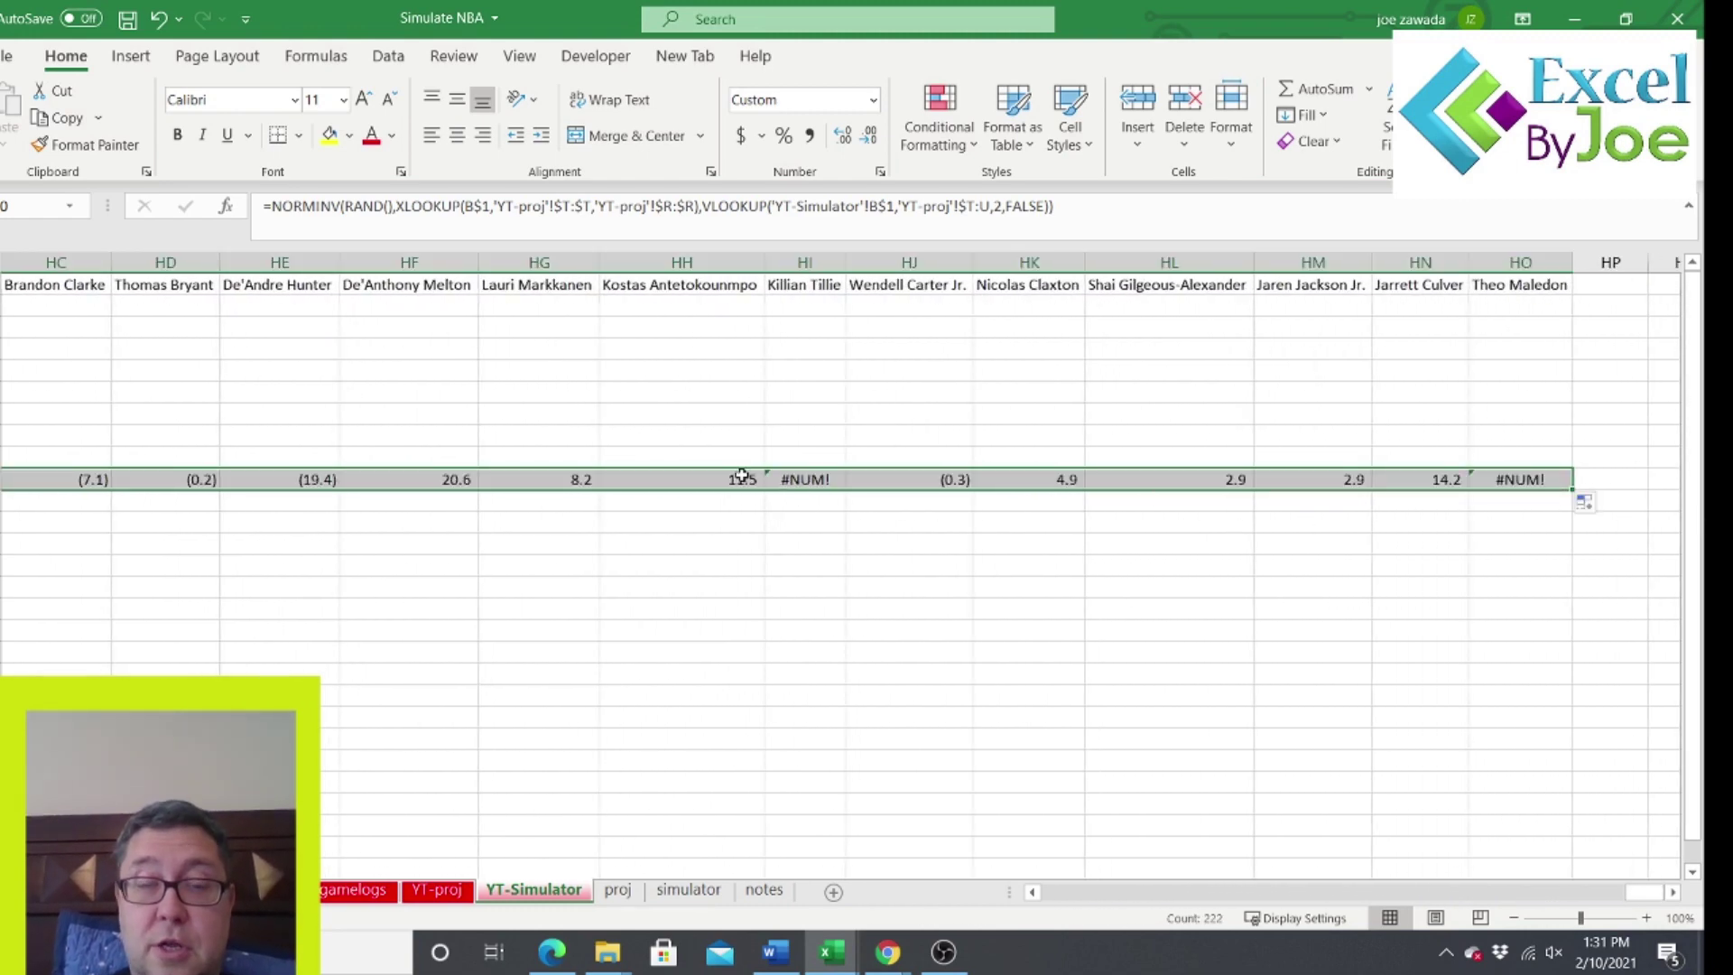
Examine the simulated scores of the lower-ranked players in row 10 for negative values.
click(702, 479)
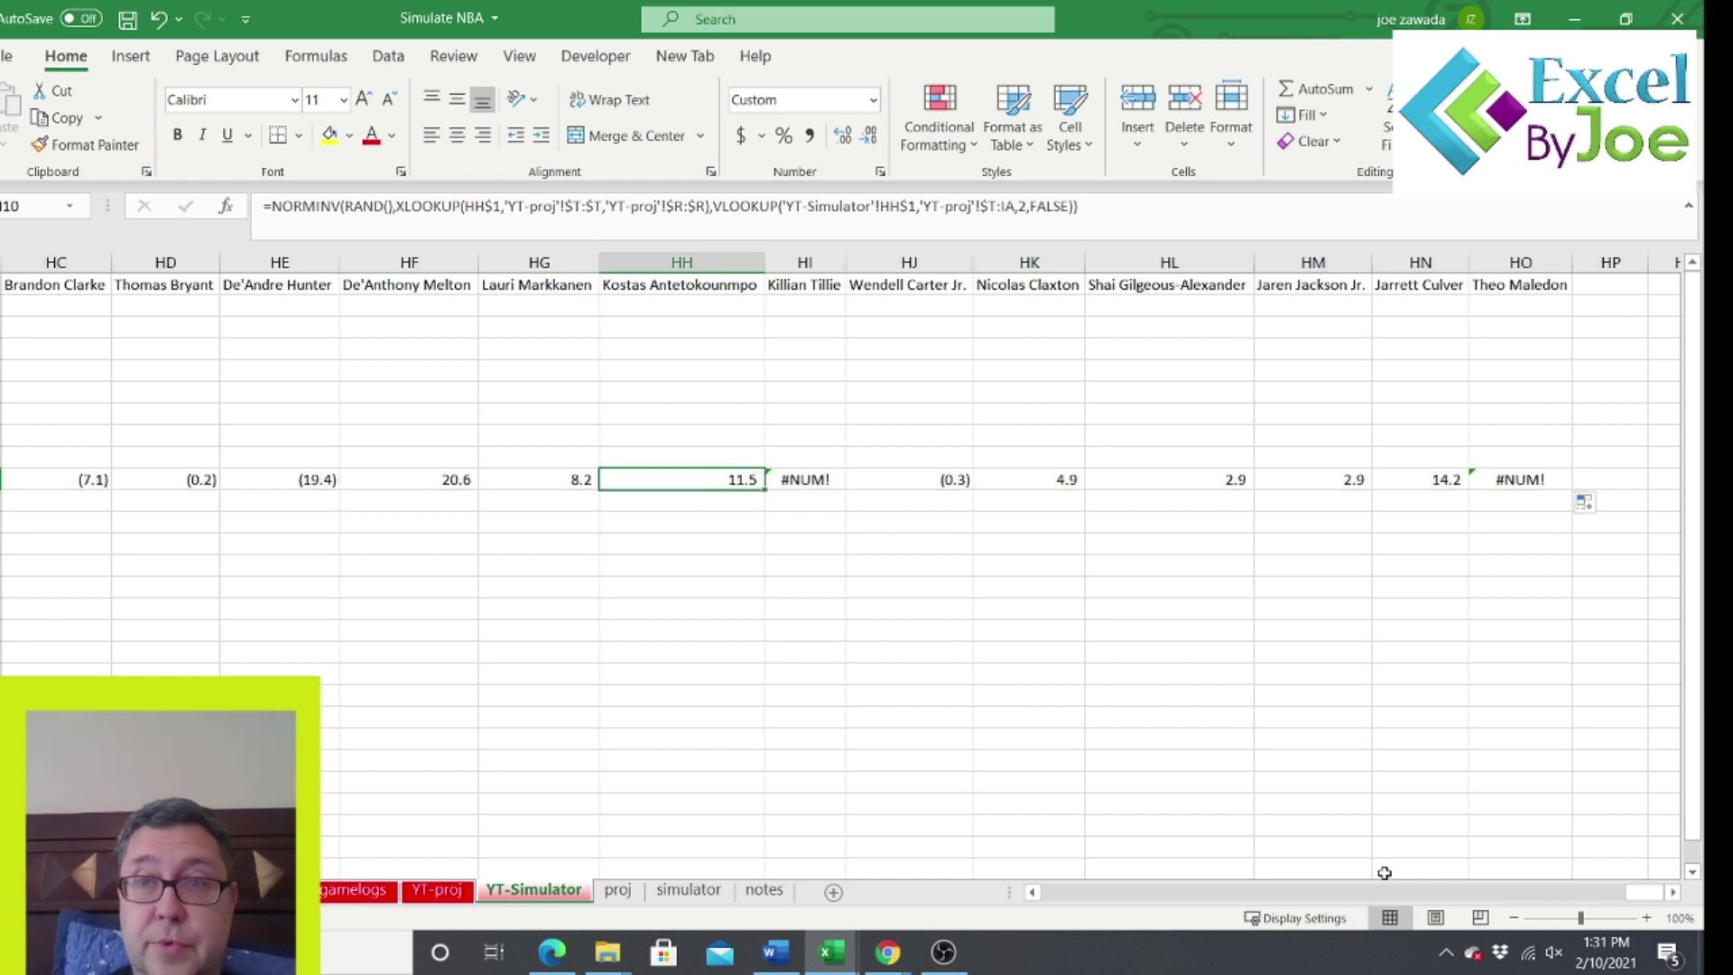
click(1201, 891)
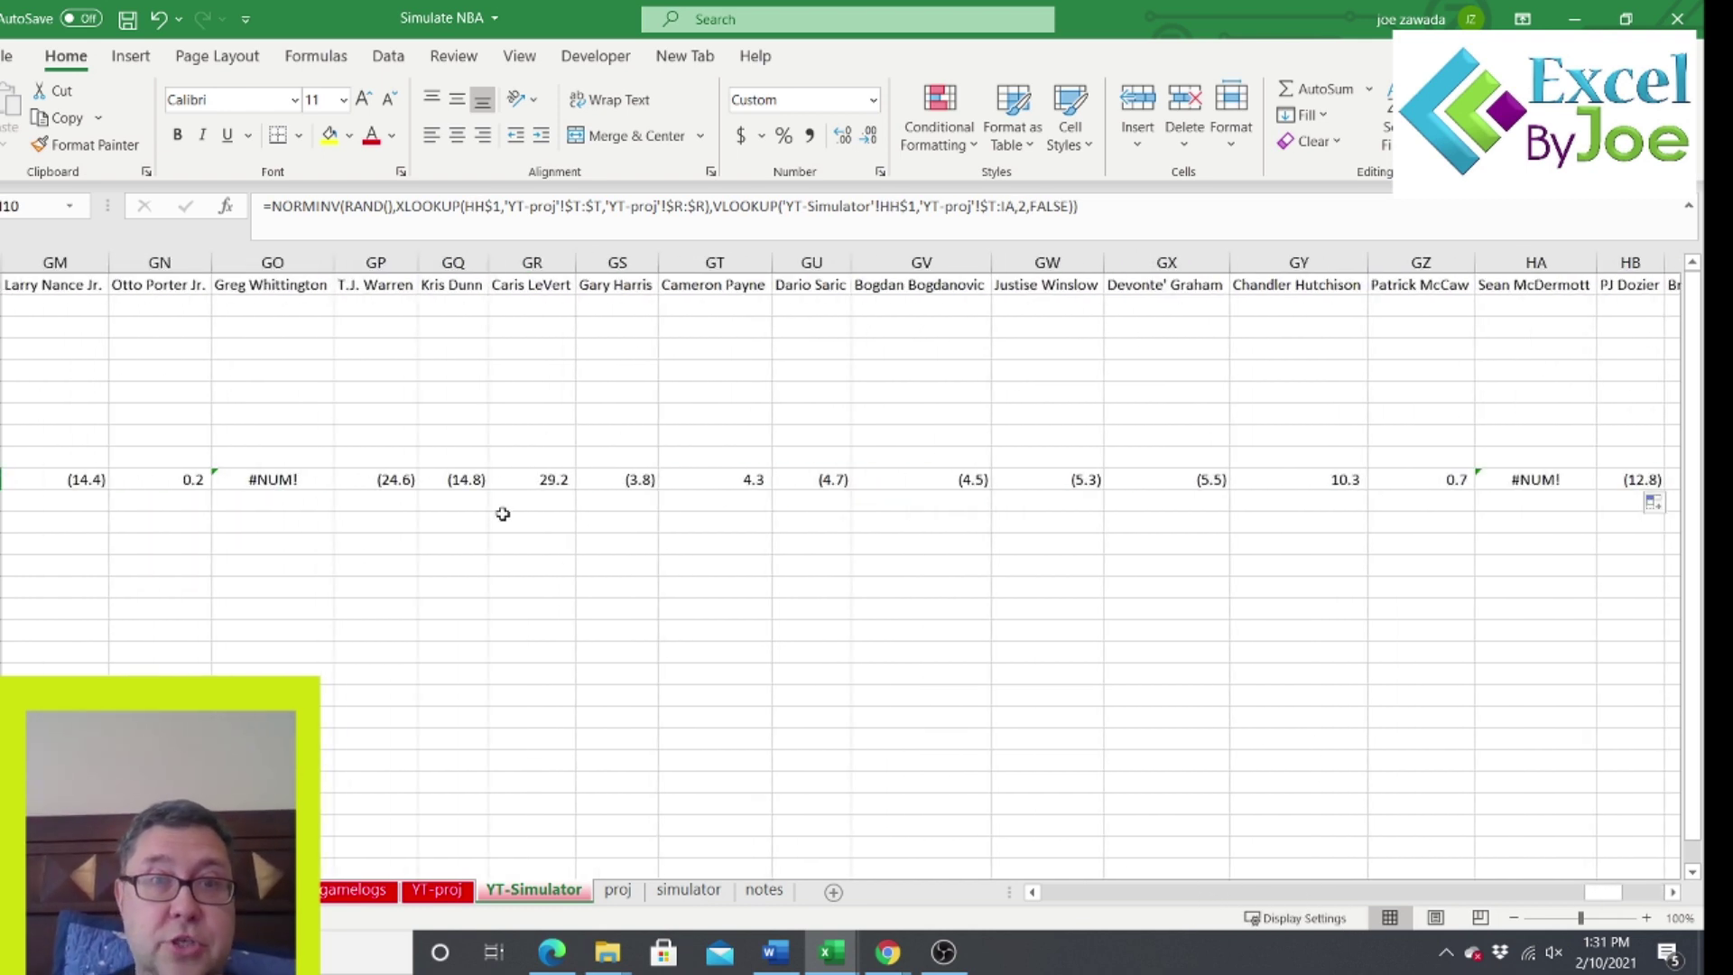
click(463, 479)
click(388, 480)
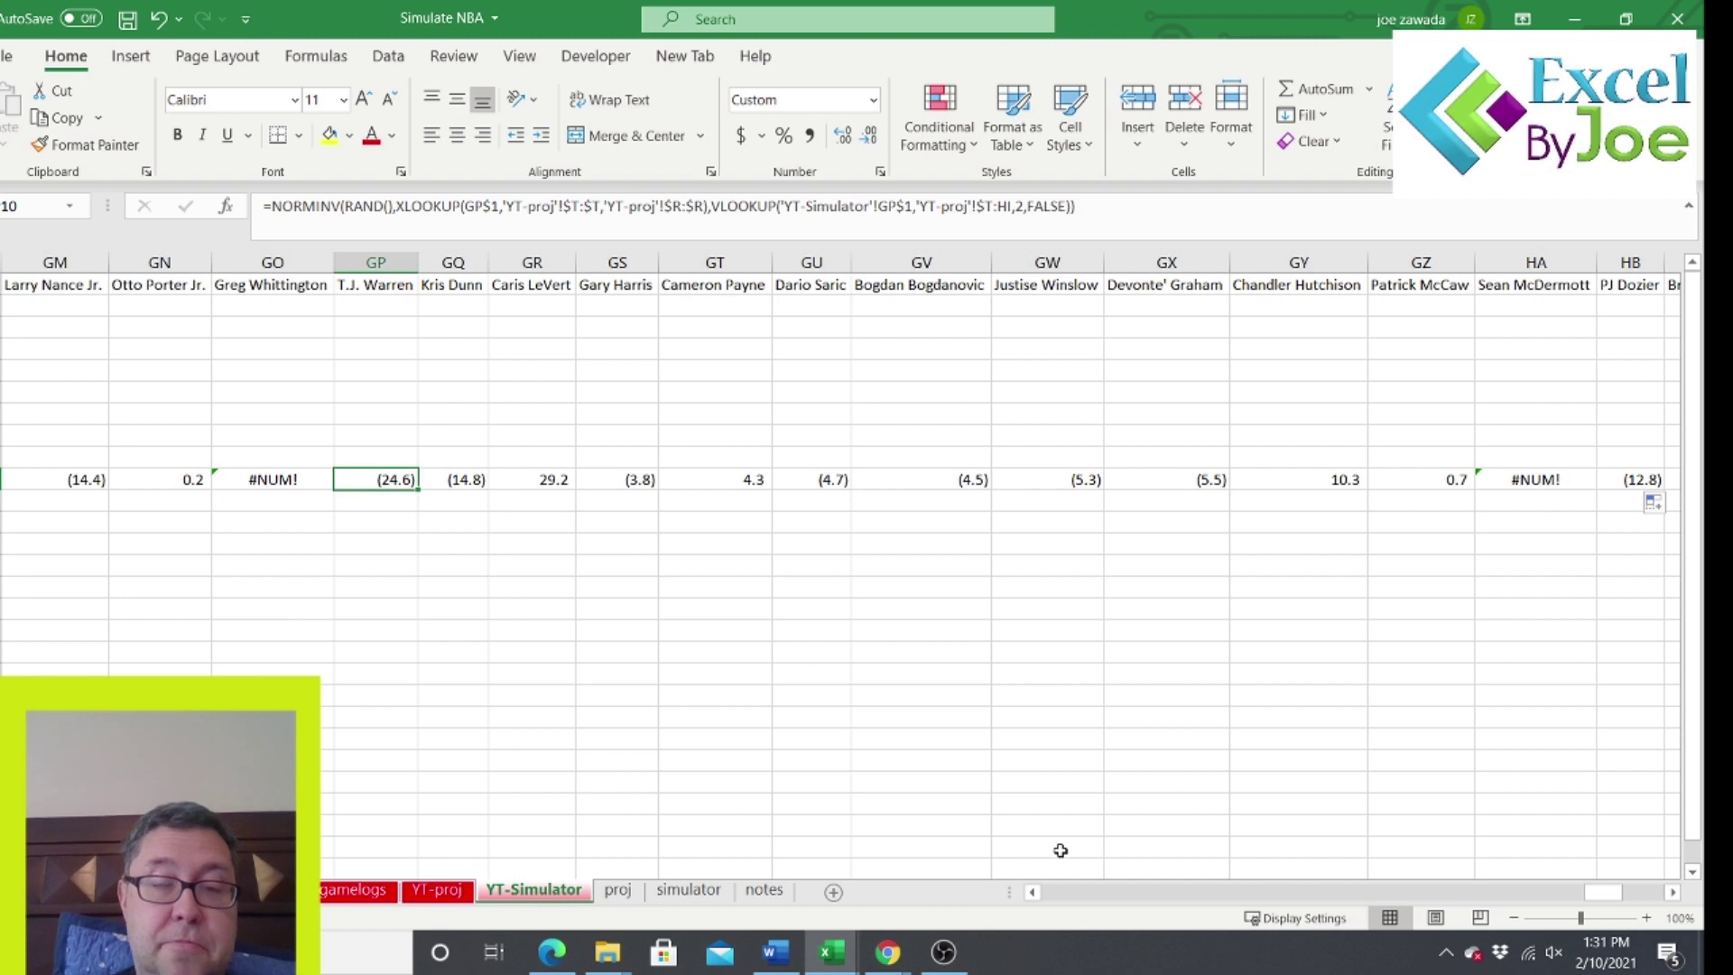
drag(1589, 892, 1044, 883)
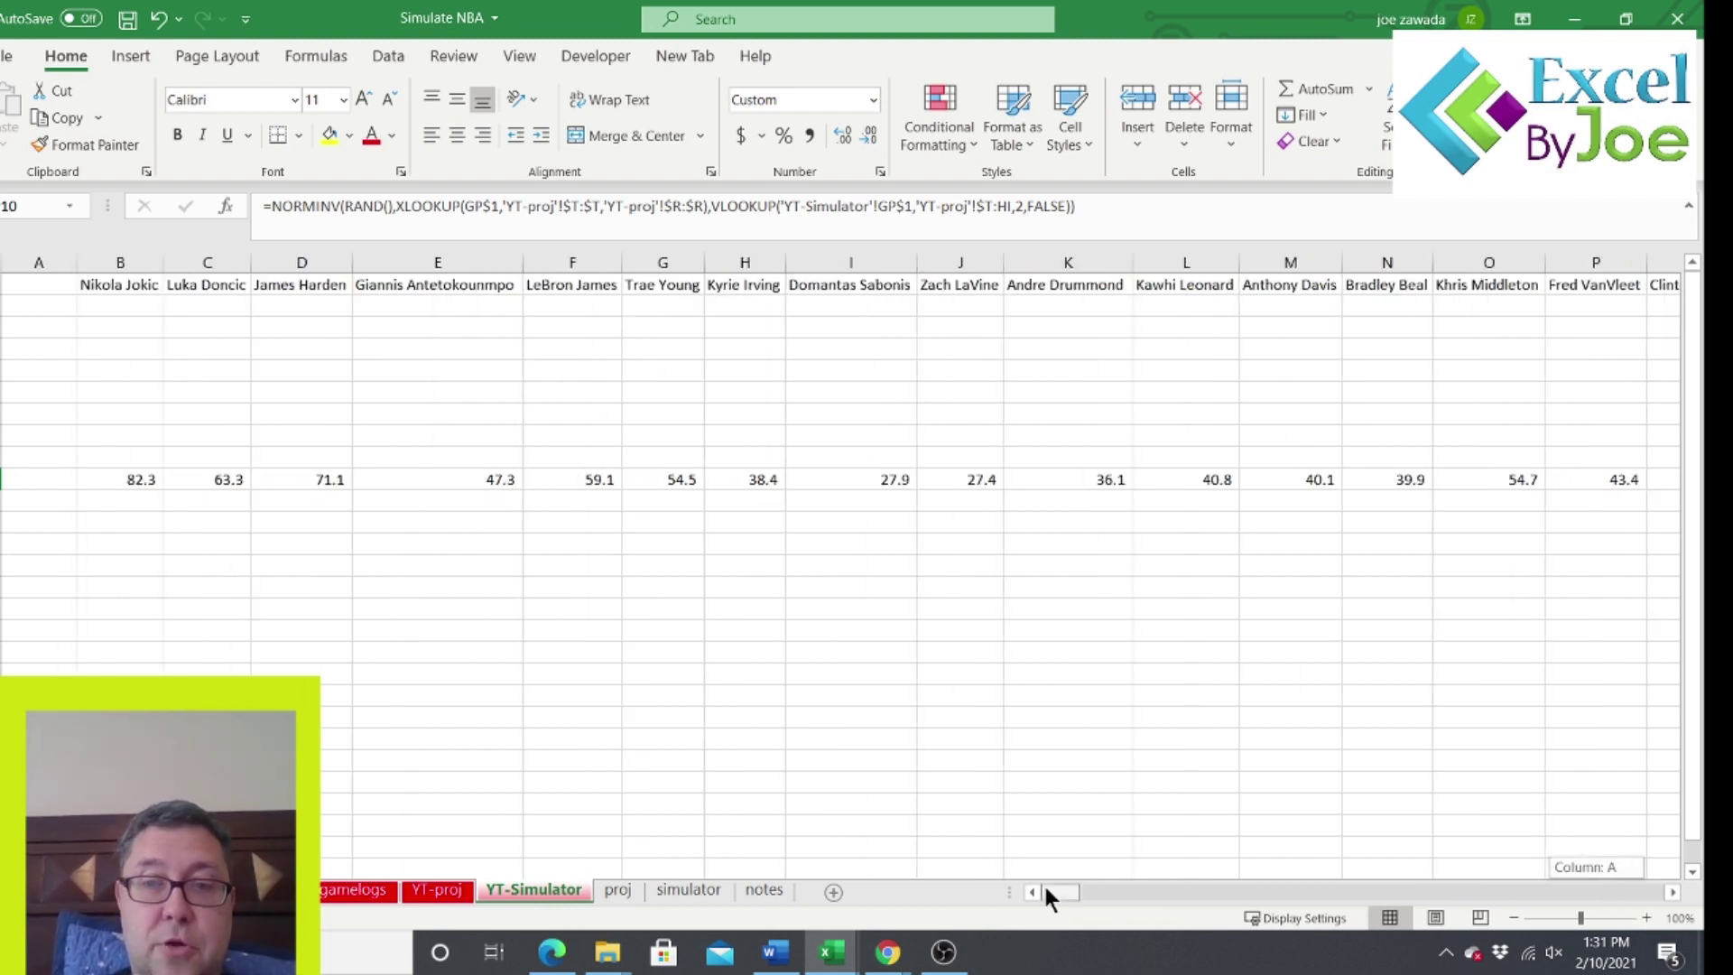
Wrap the B10 NORMINV formula in MAX with 0 as the second argument so scores cannot go negative.
click(114, 479)
click(270, 206)
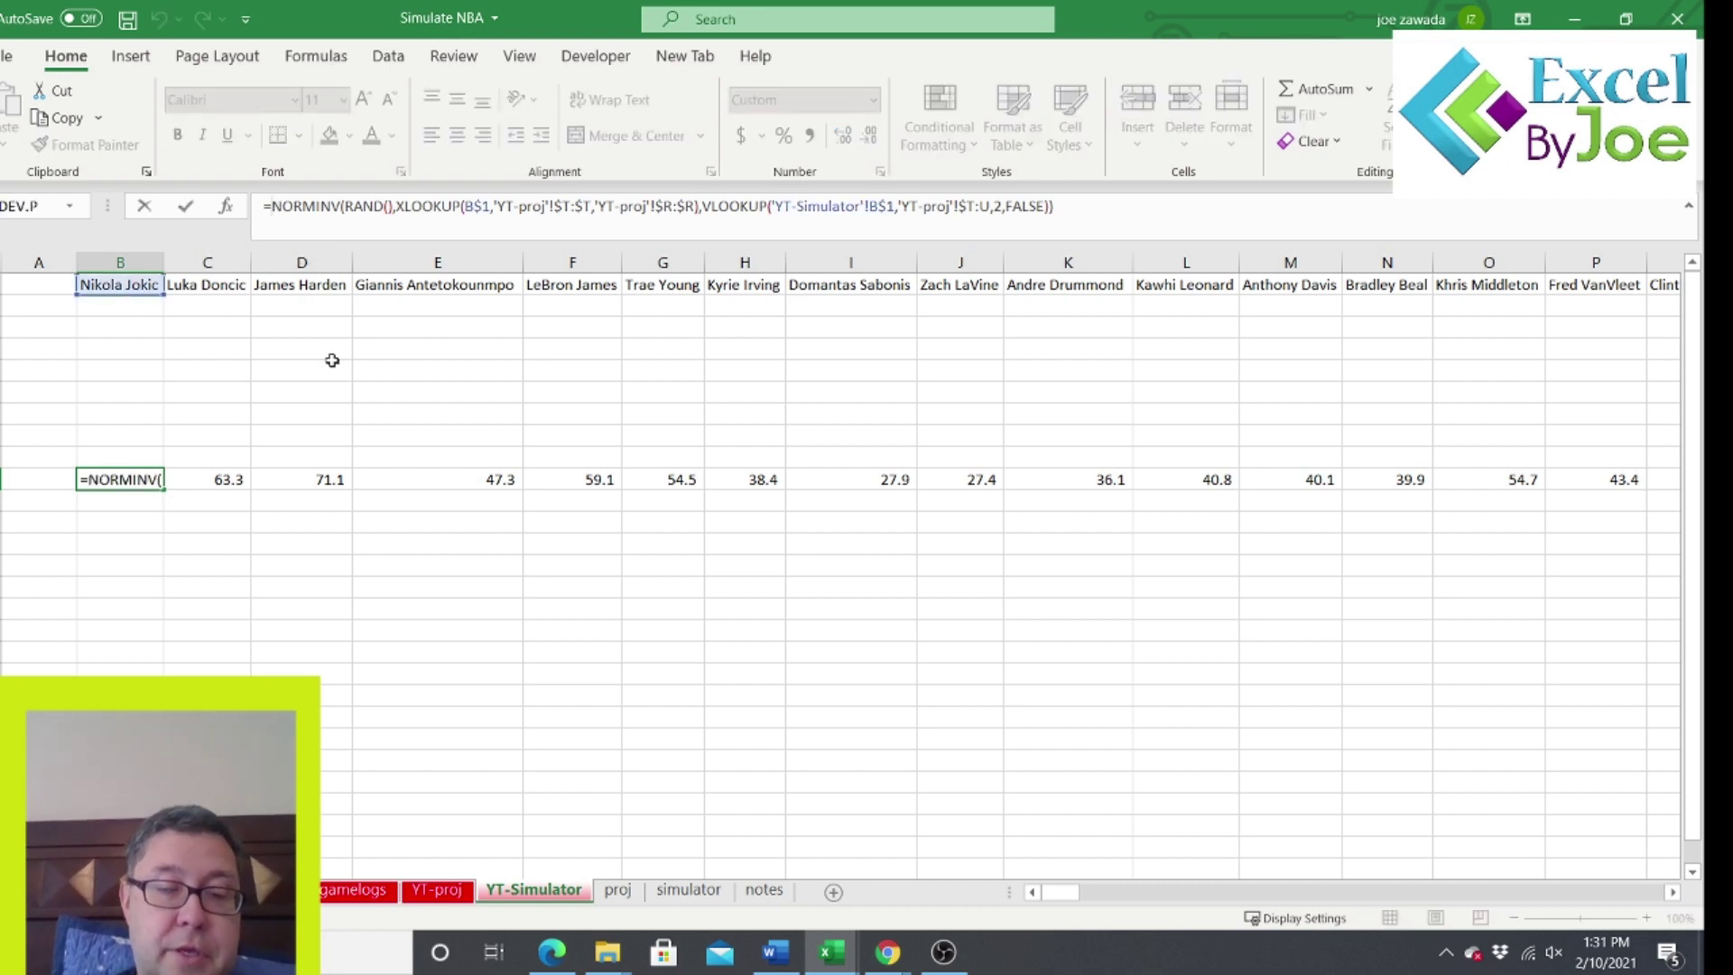
text(max)
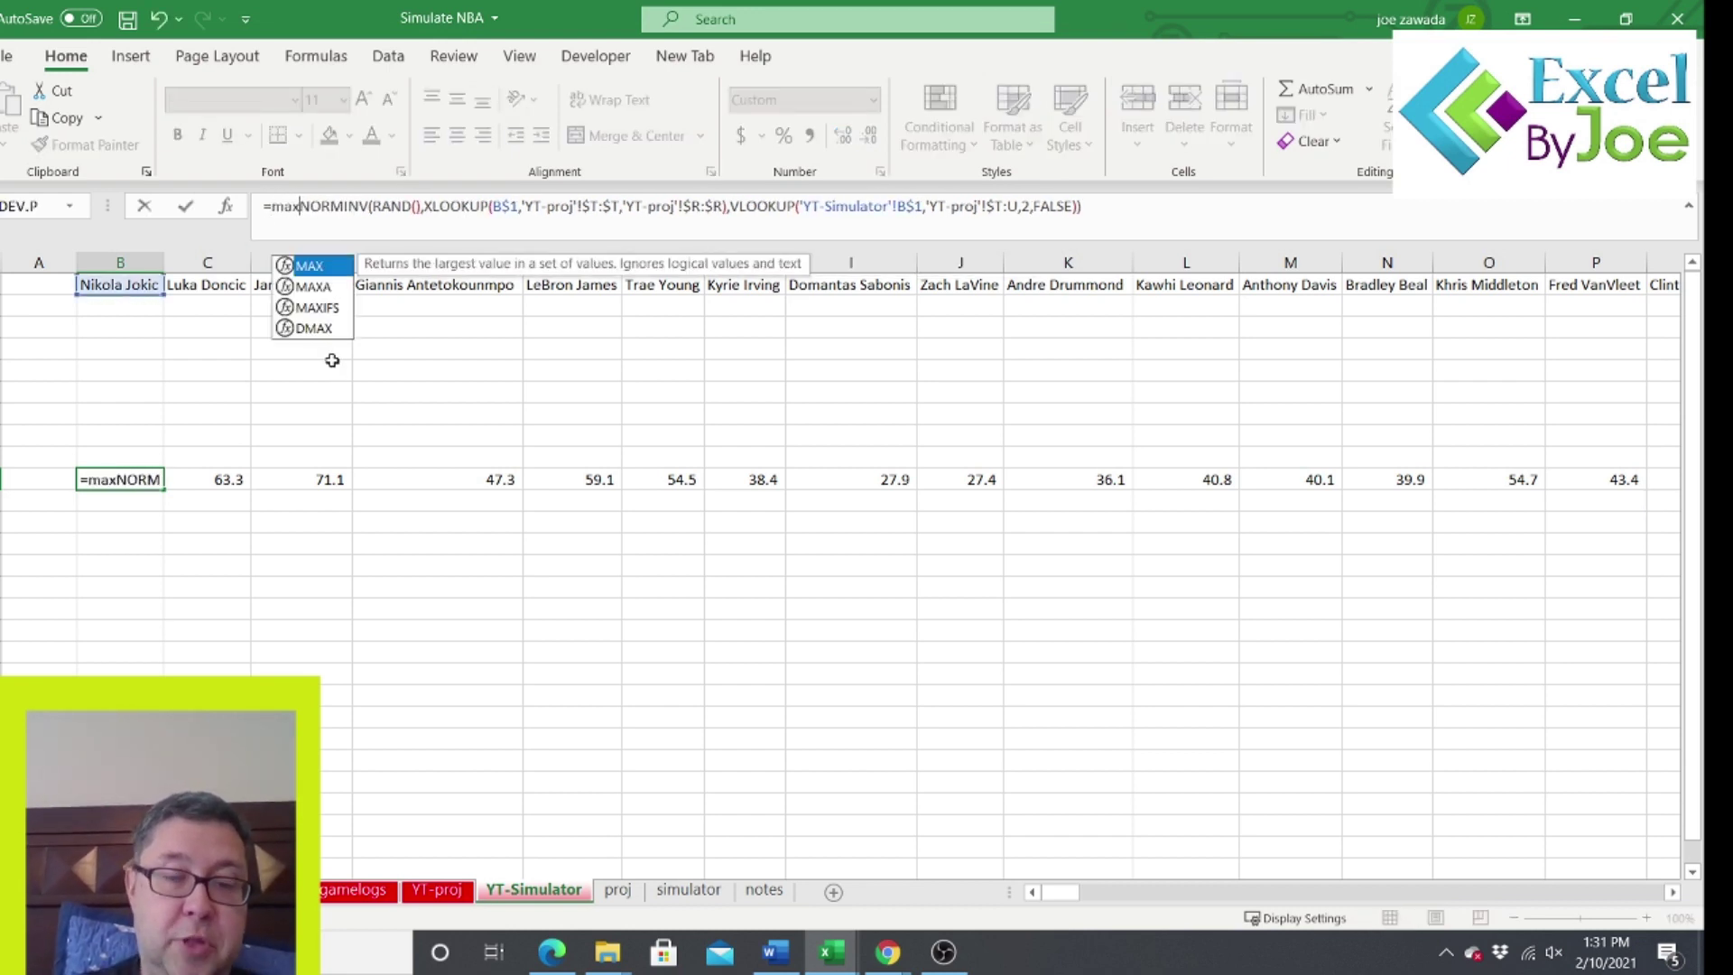
text(()
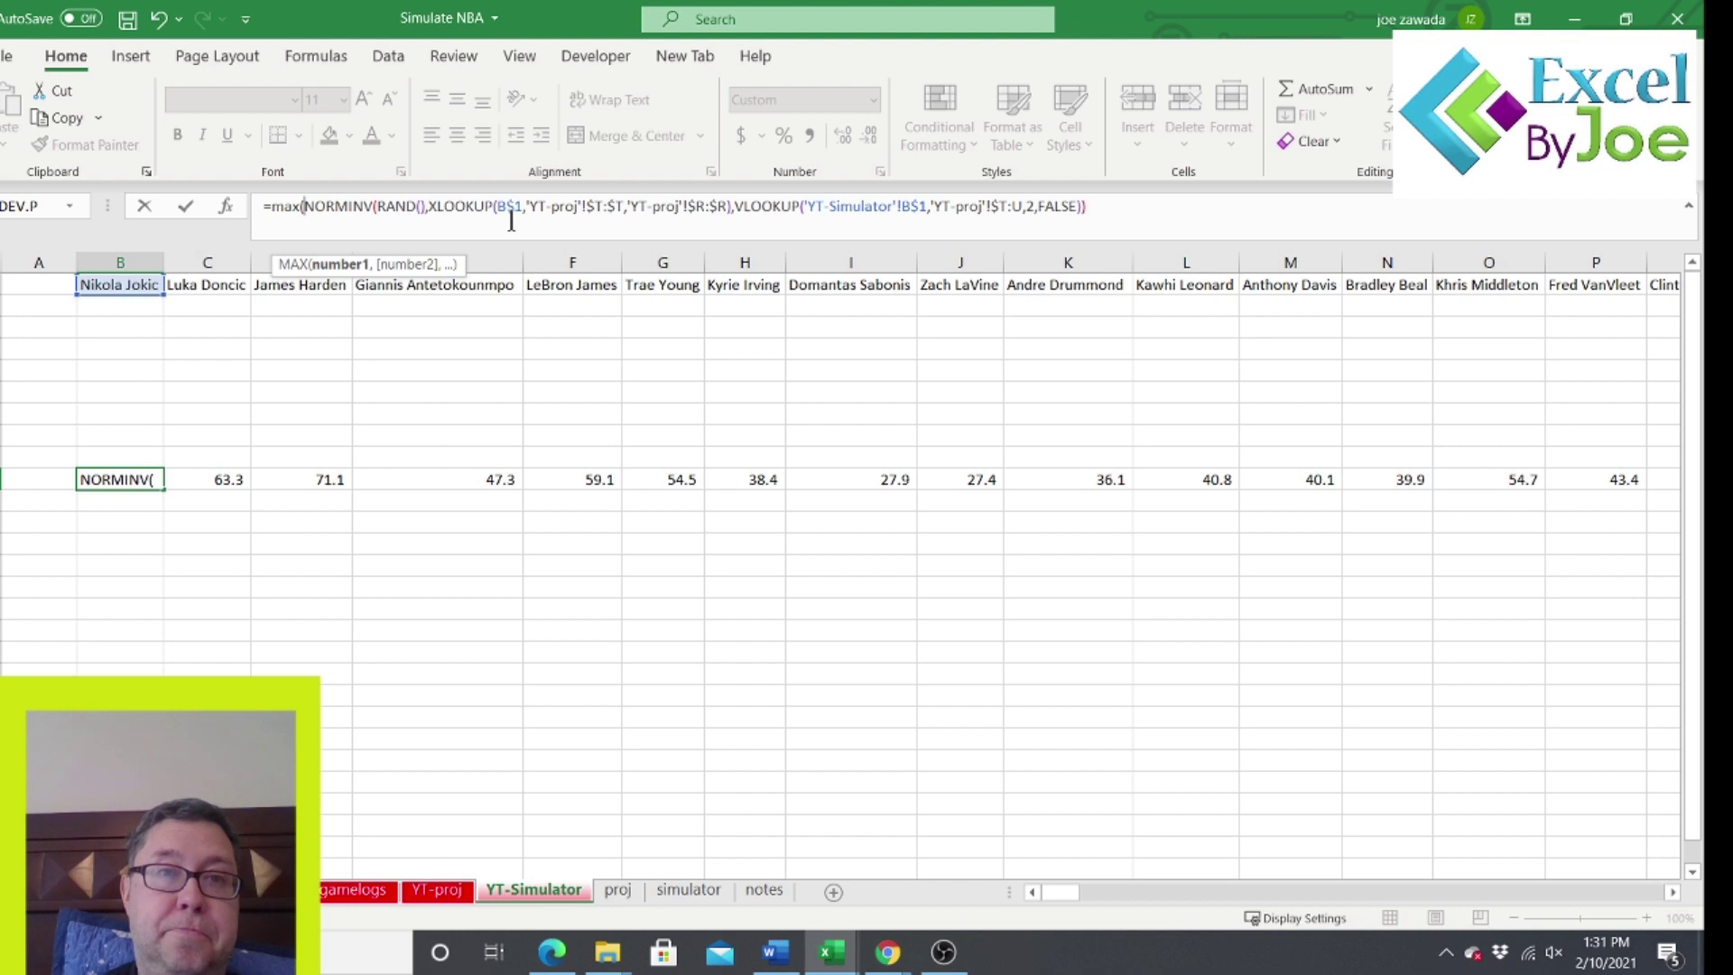
click(1112, 207)
text(),0))
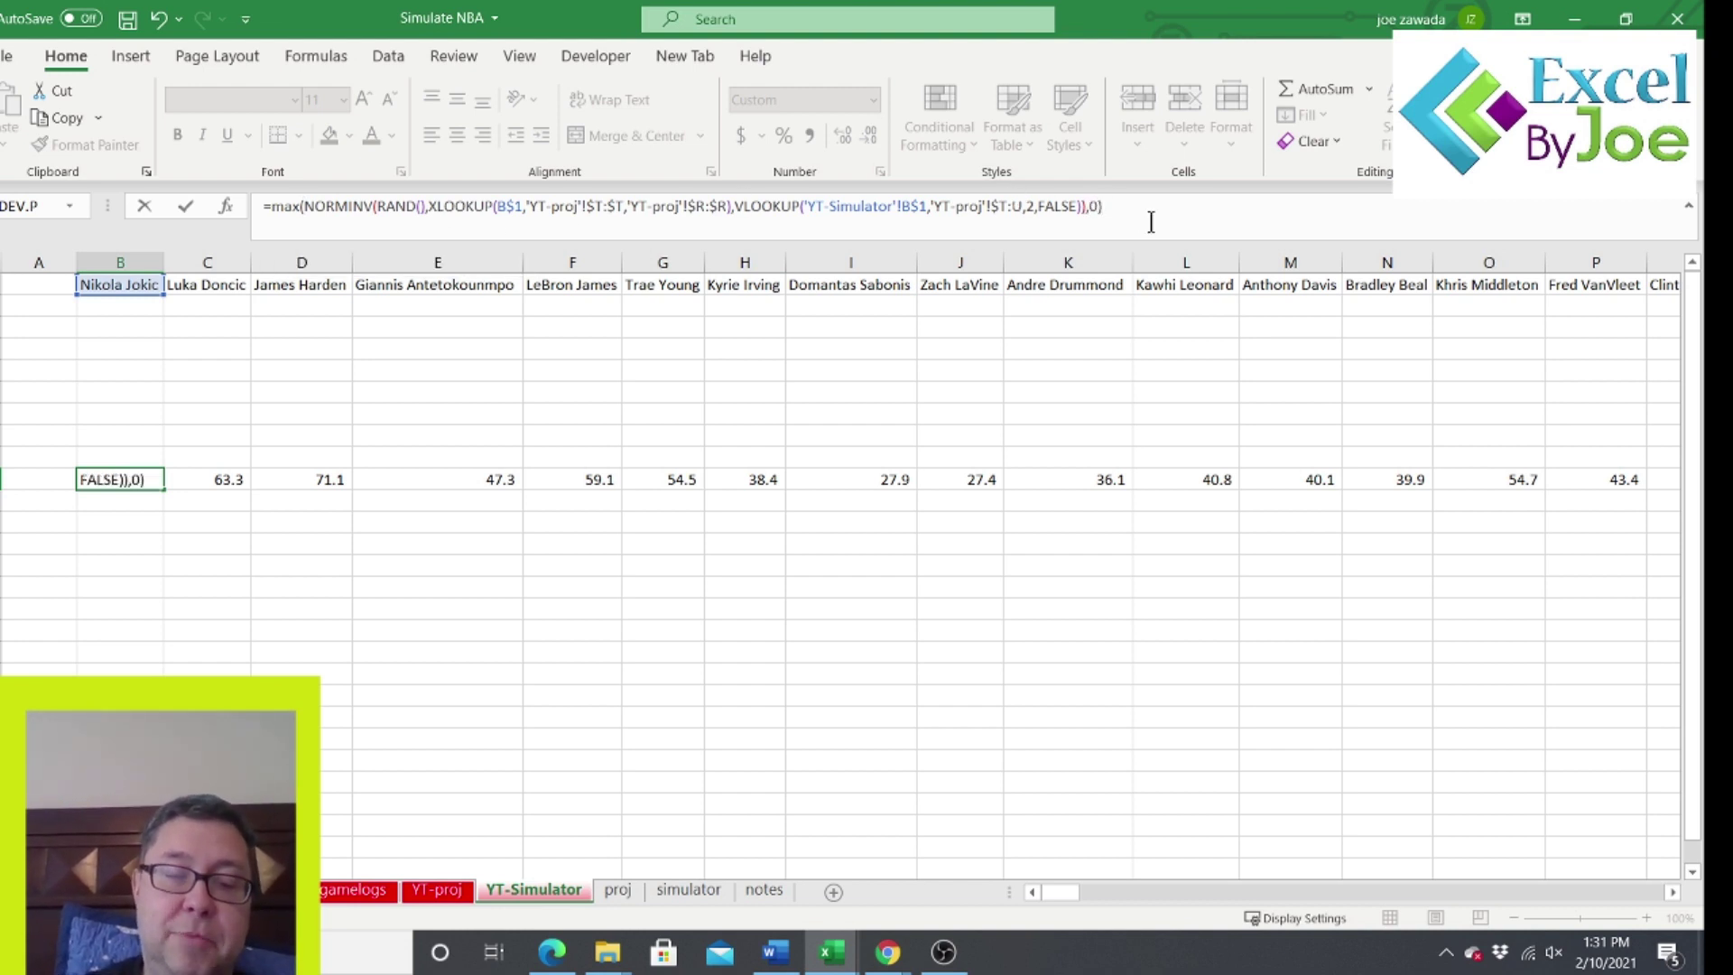
key(ctrl+Return)
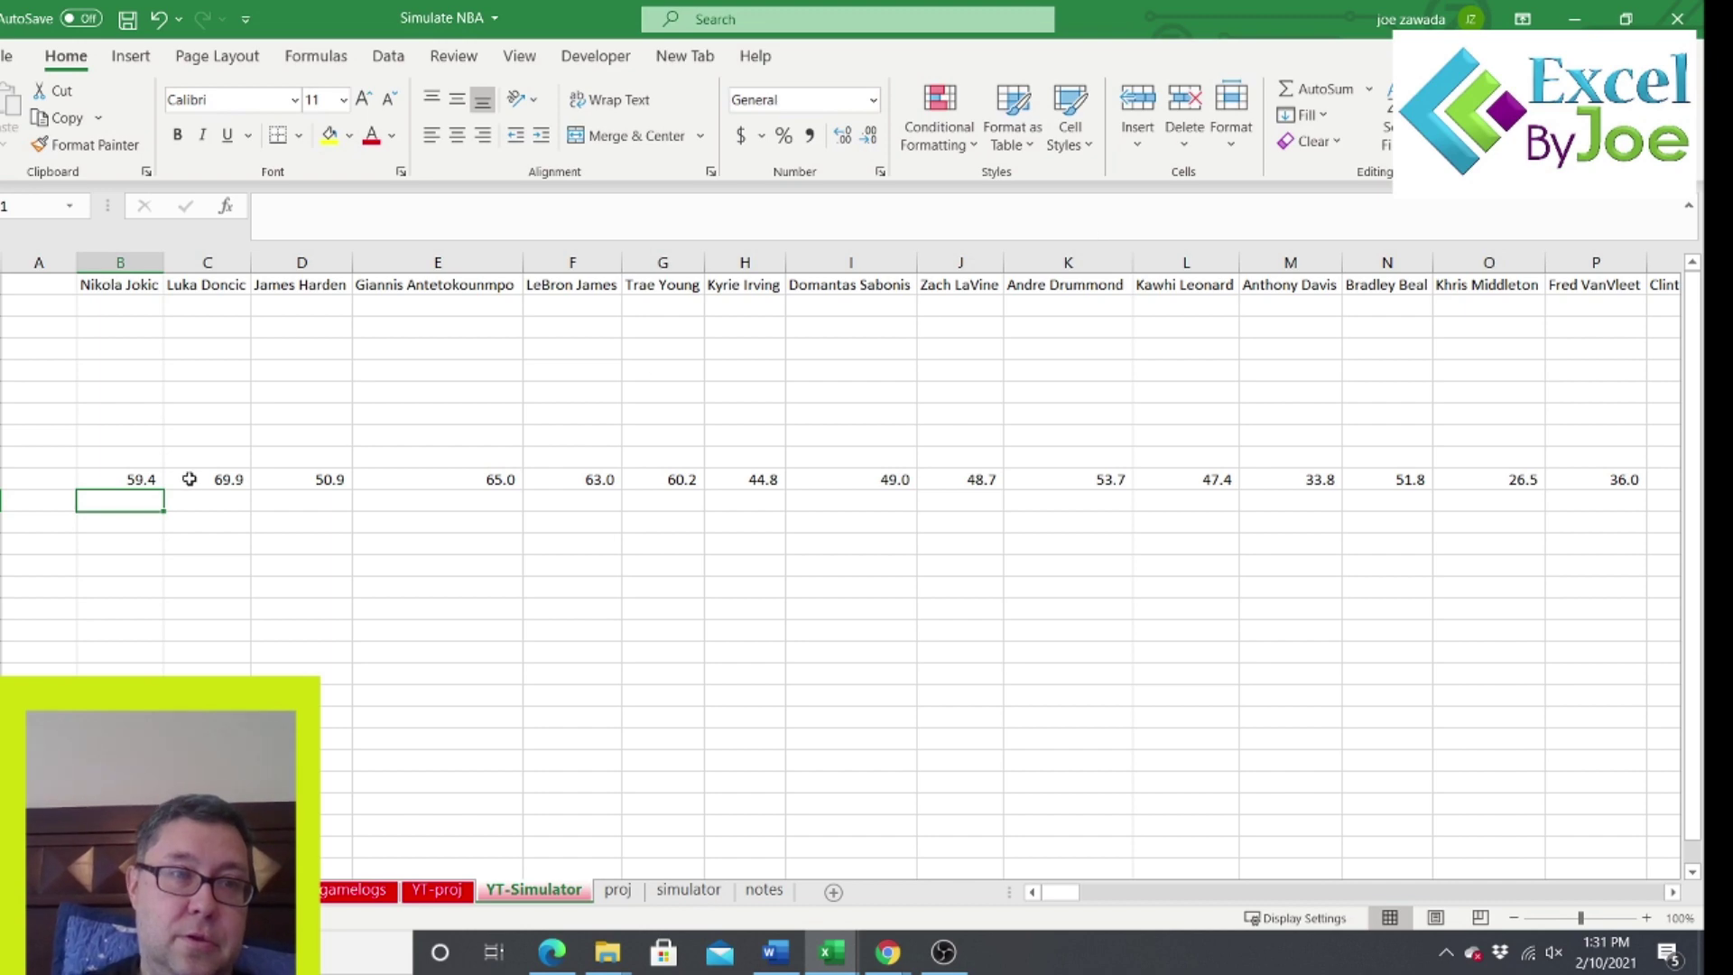
Fill the B10 MAX formula across to HO10 and then down through about 220 rows.
drag(412, 489, 1445, 441)
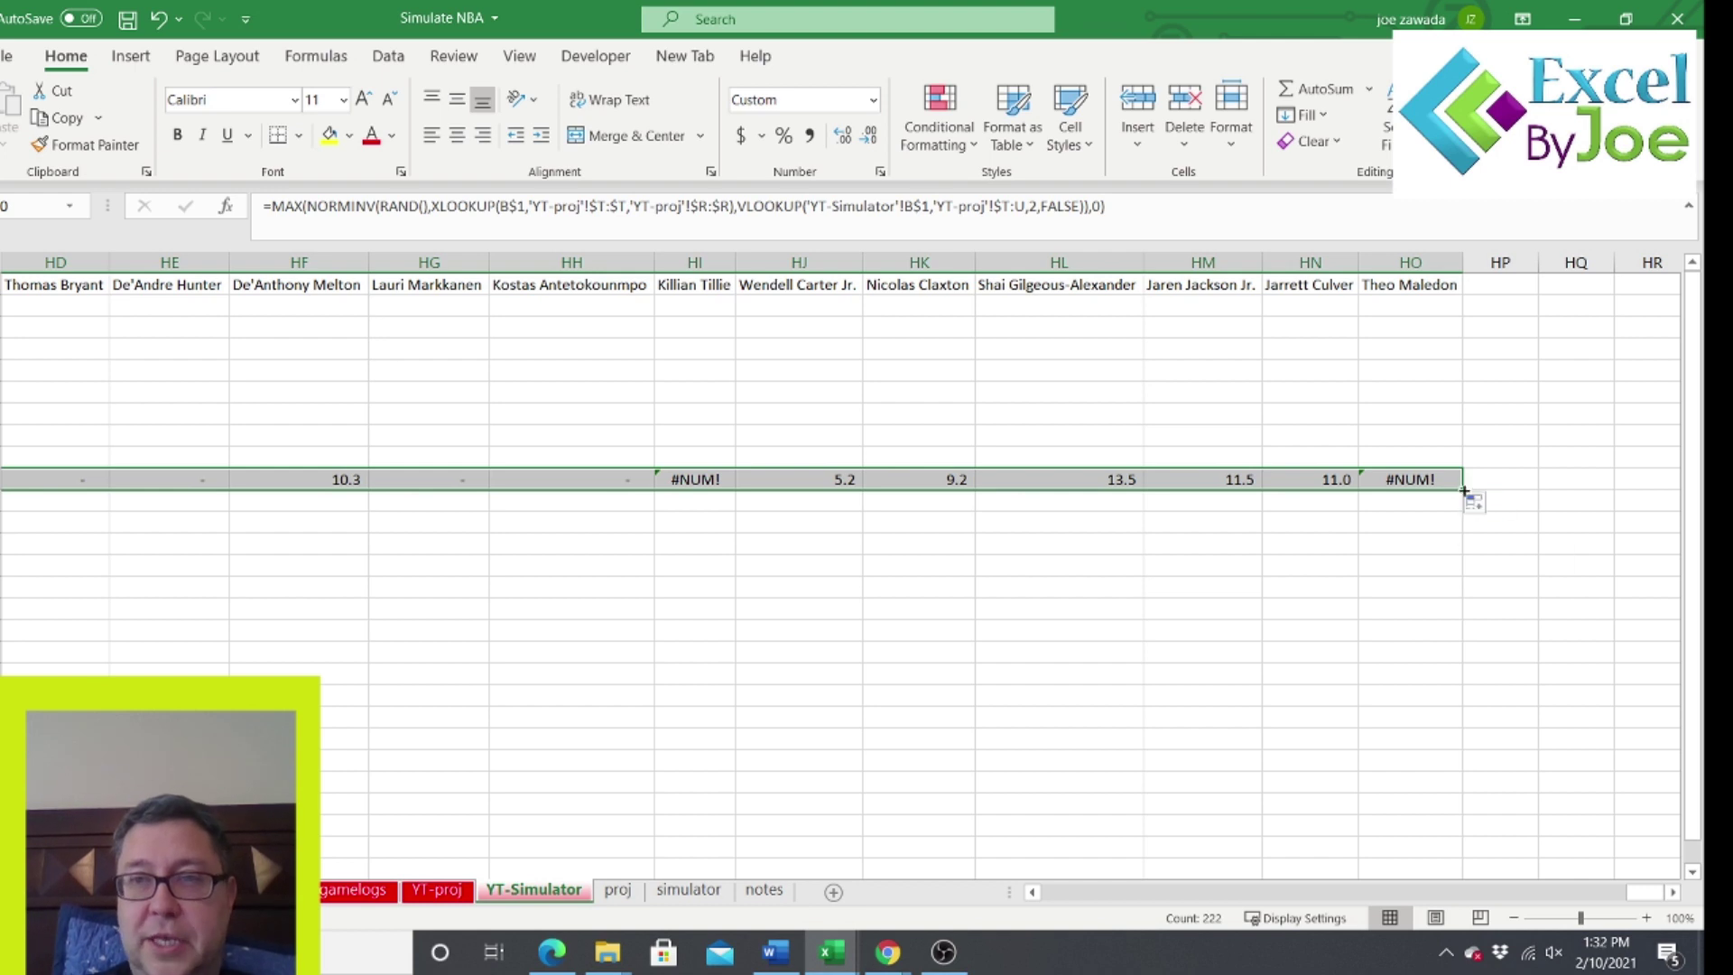
drag(1463, 490, 1444, 853)
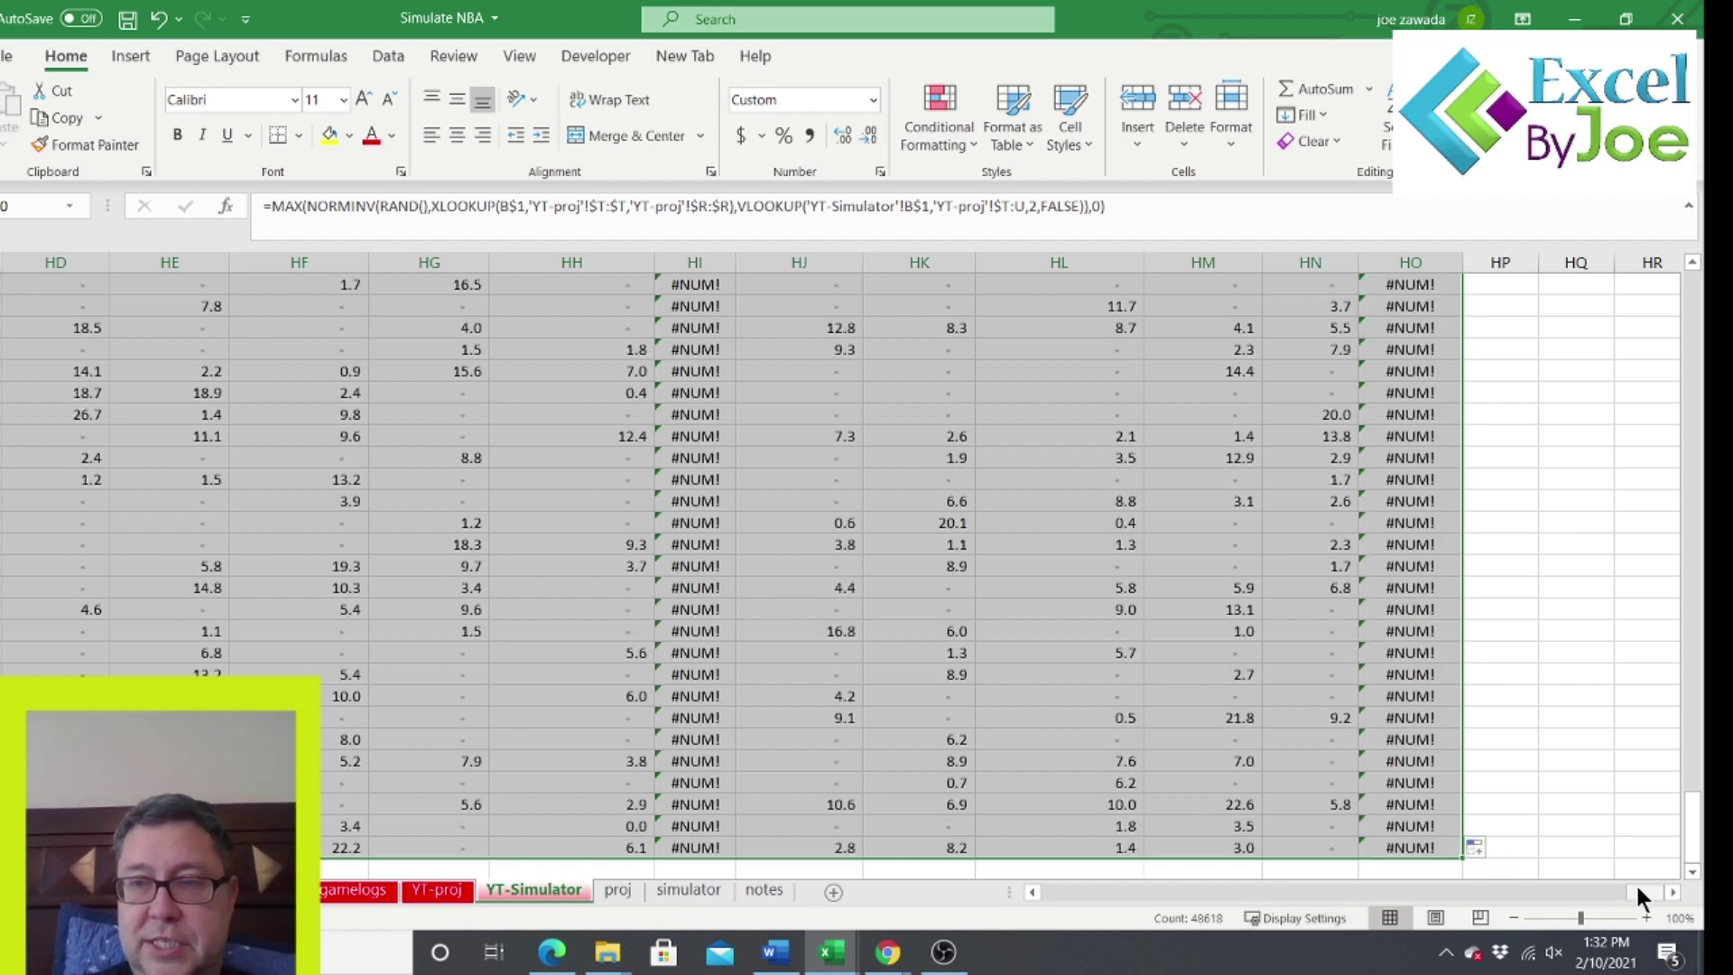
drag(1487, 902, 1016, 923)
drag(1695, 827, 1693, 251)
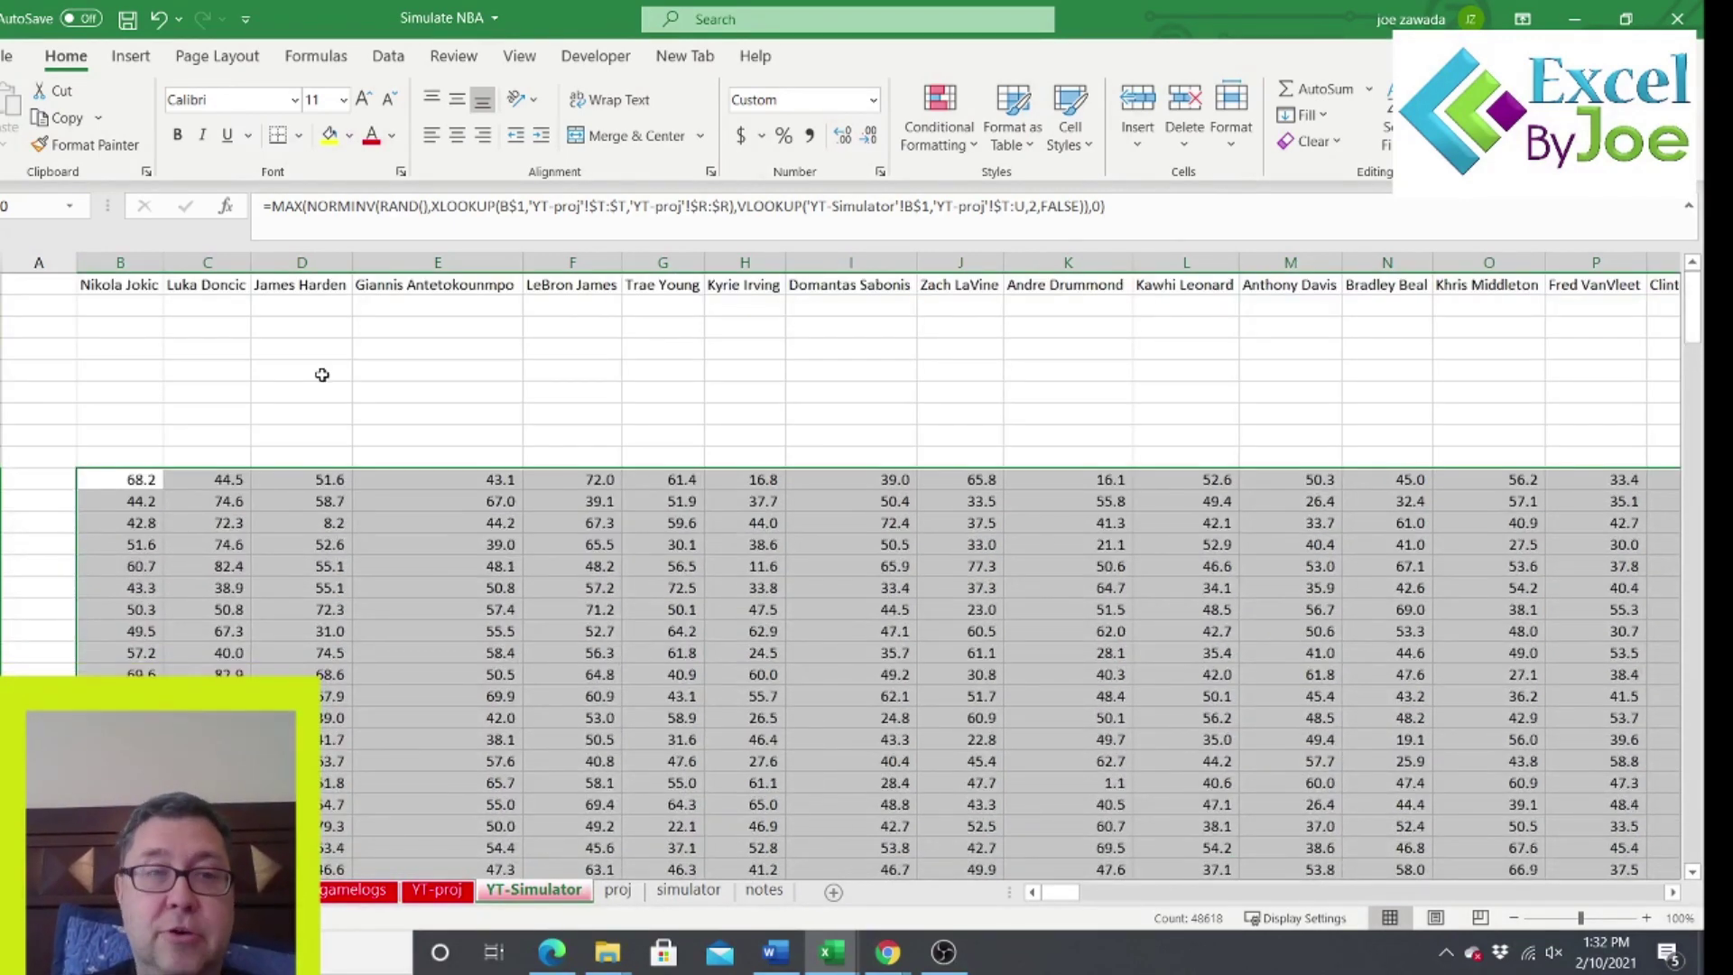
Recalculate the sheet to draw new random scores for the whole simulation grid.
click(35, 516)
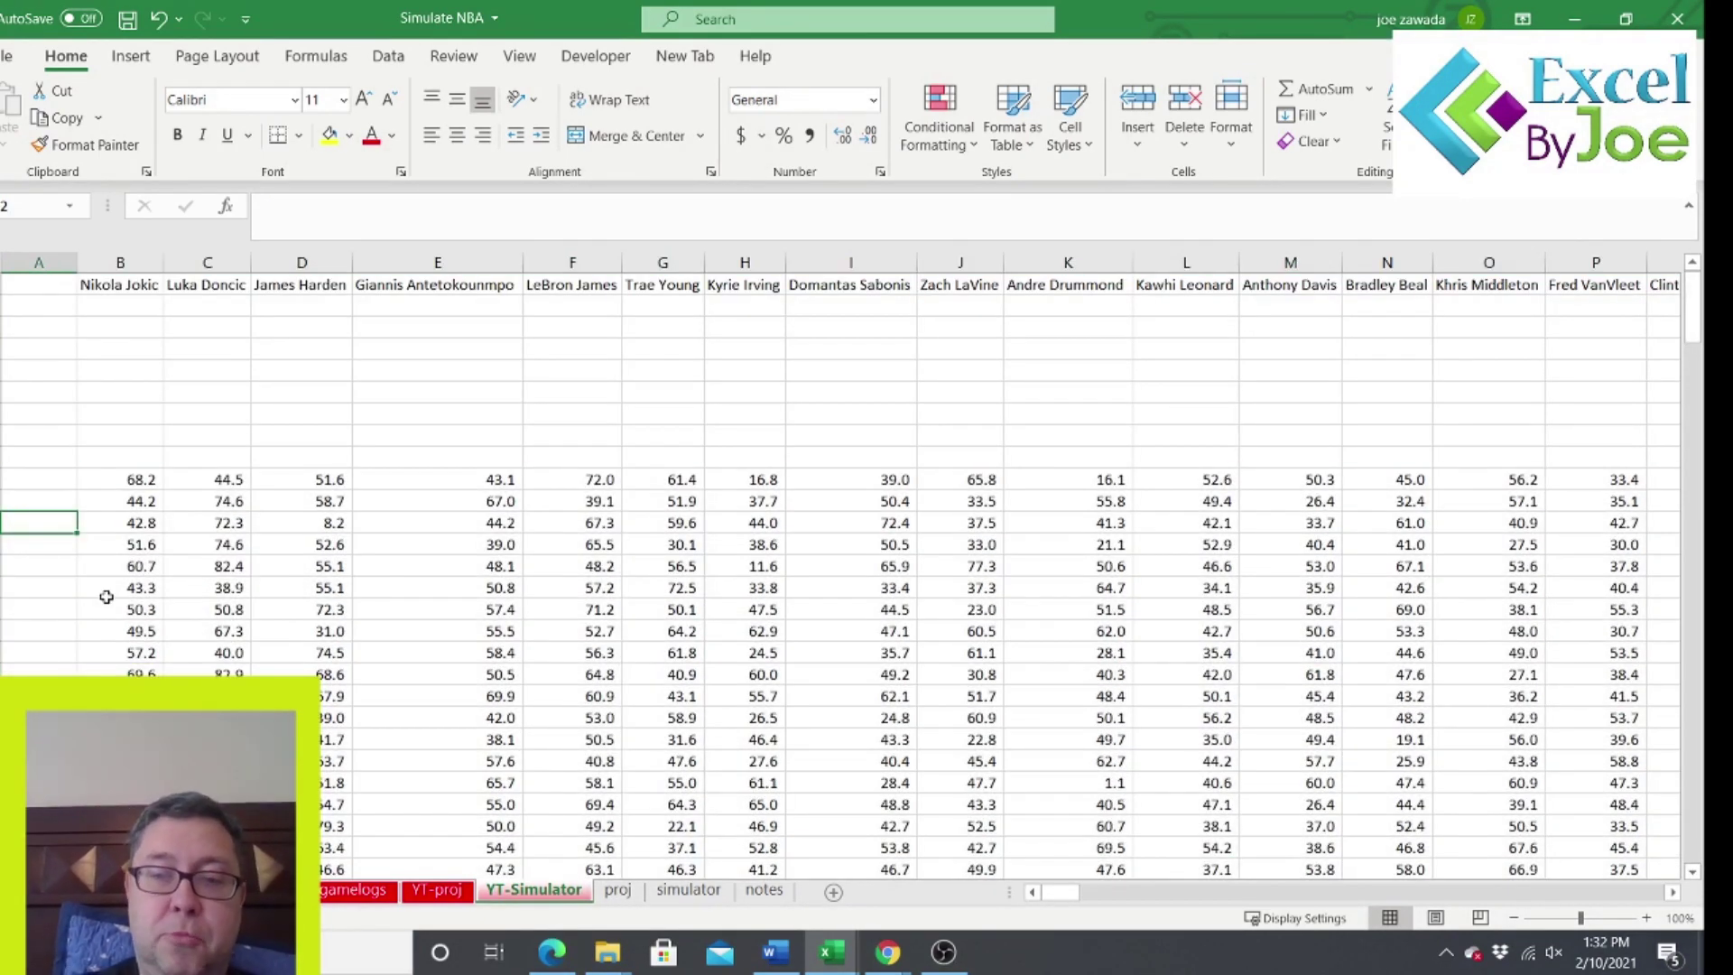
key(F9)
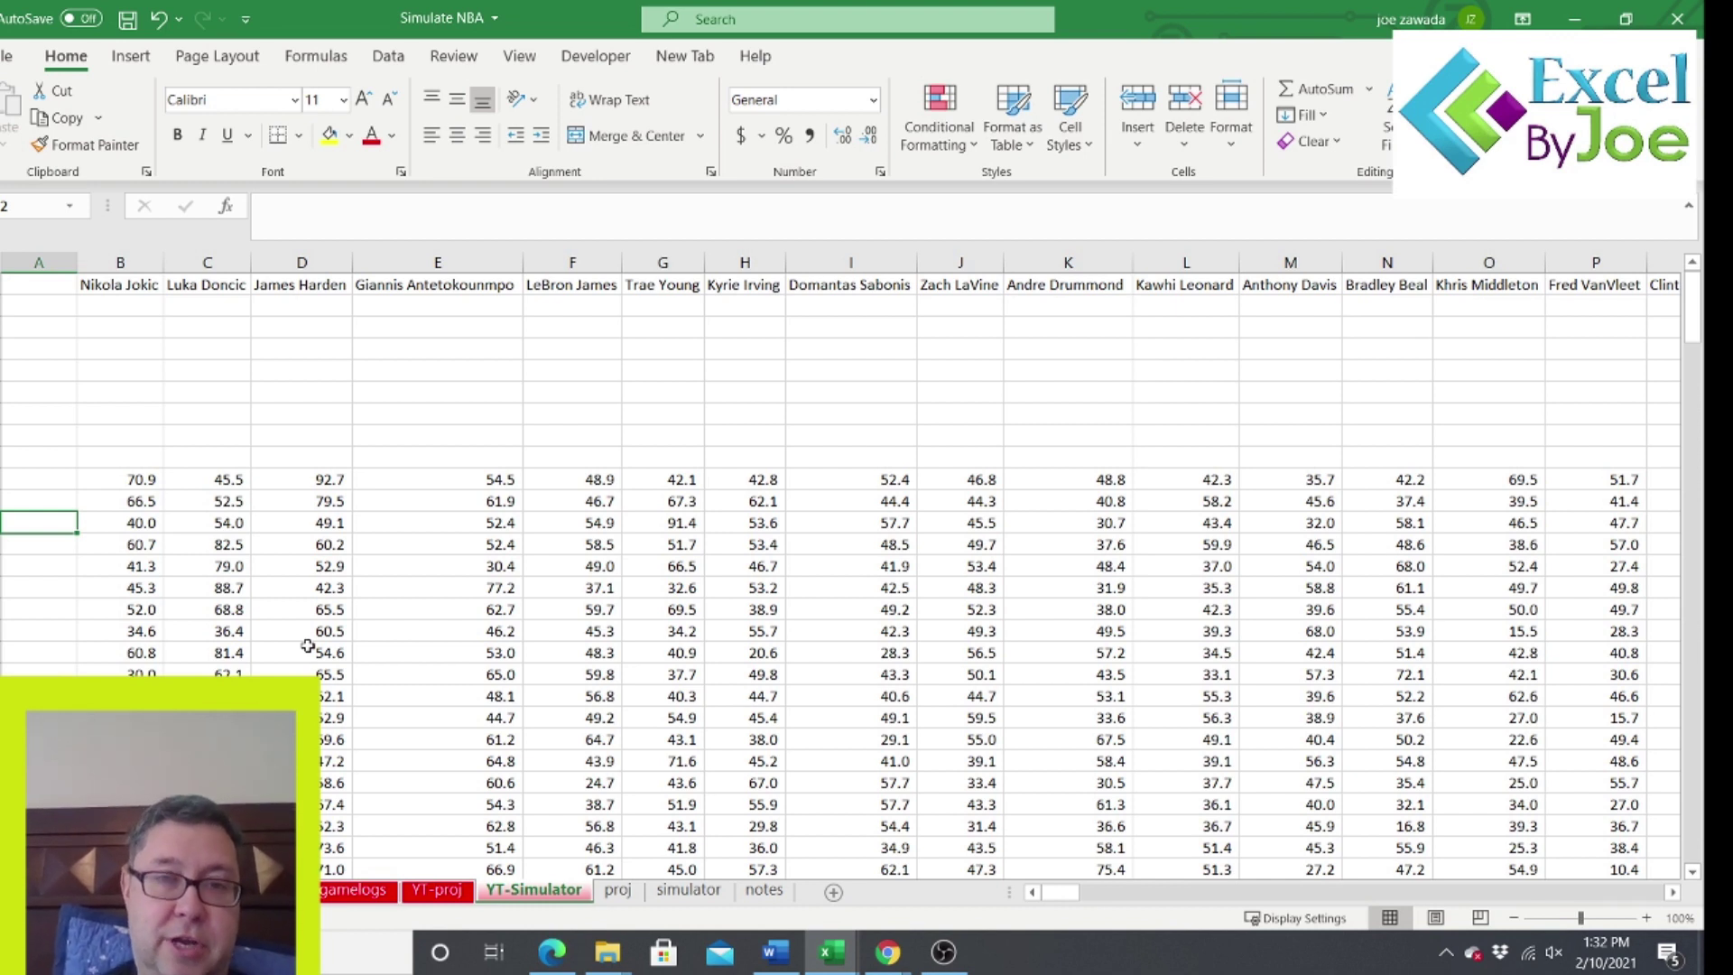
click(57, 475)
click(57, 540)
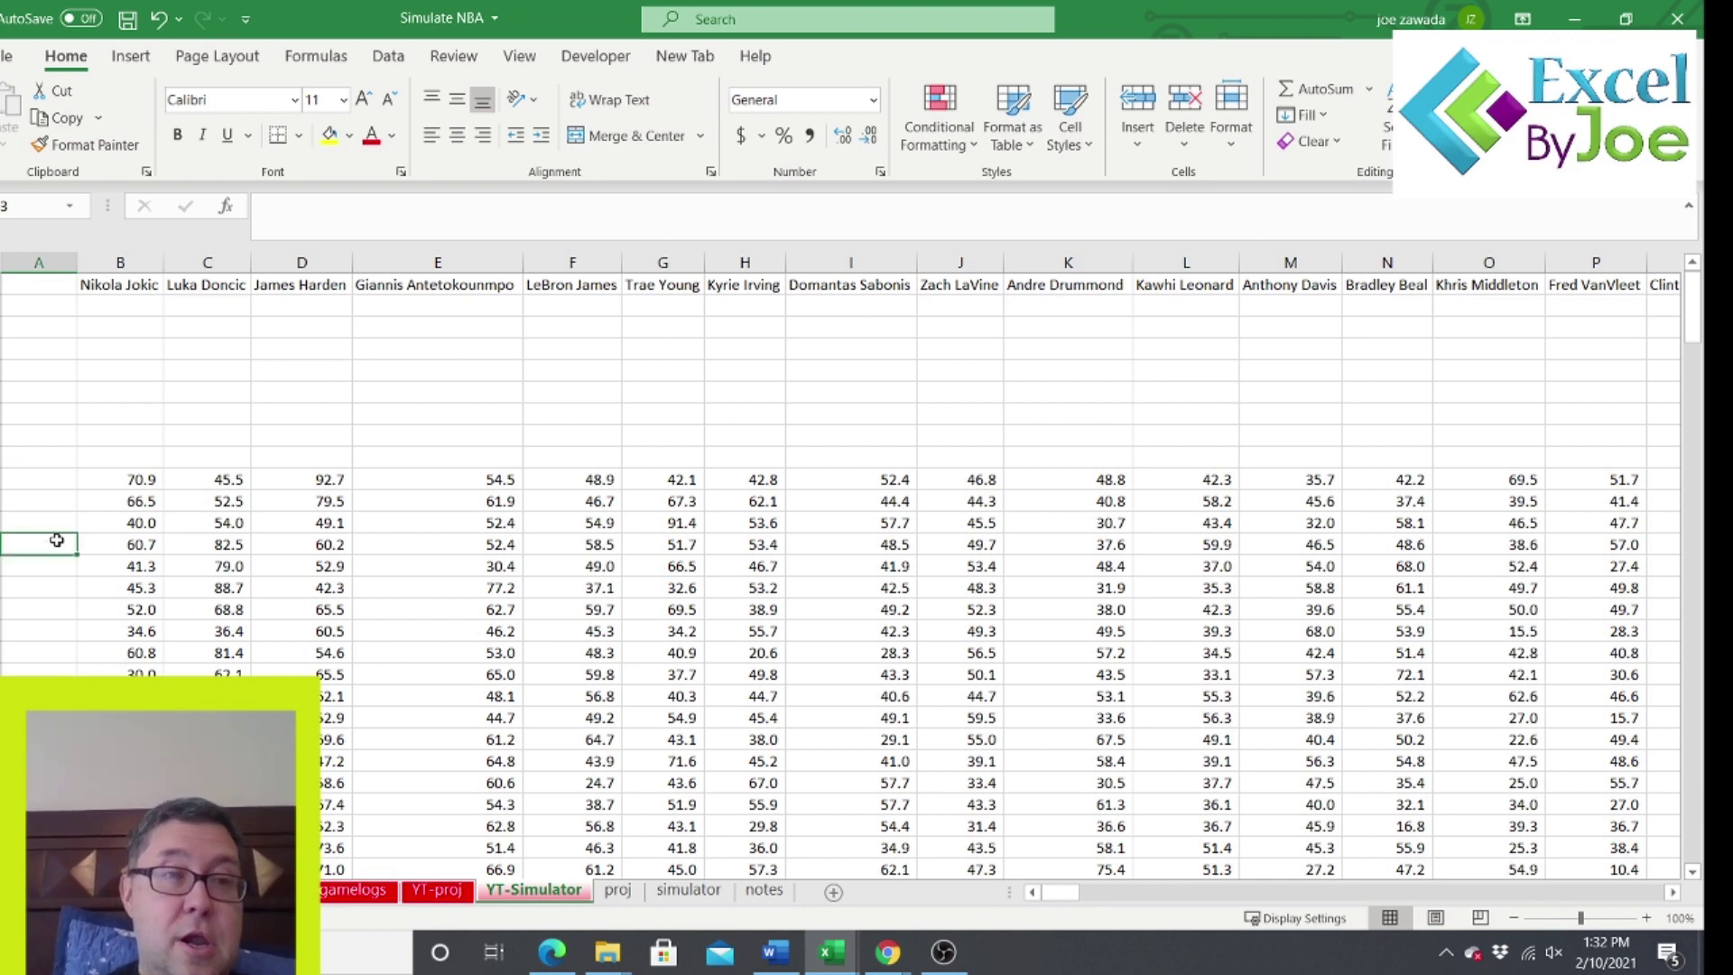
click(57, 504)
click(140, 478)
click(139, 566)
click(127, 479)
click(131, 545)
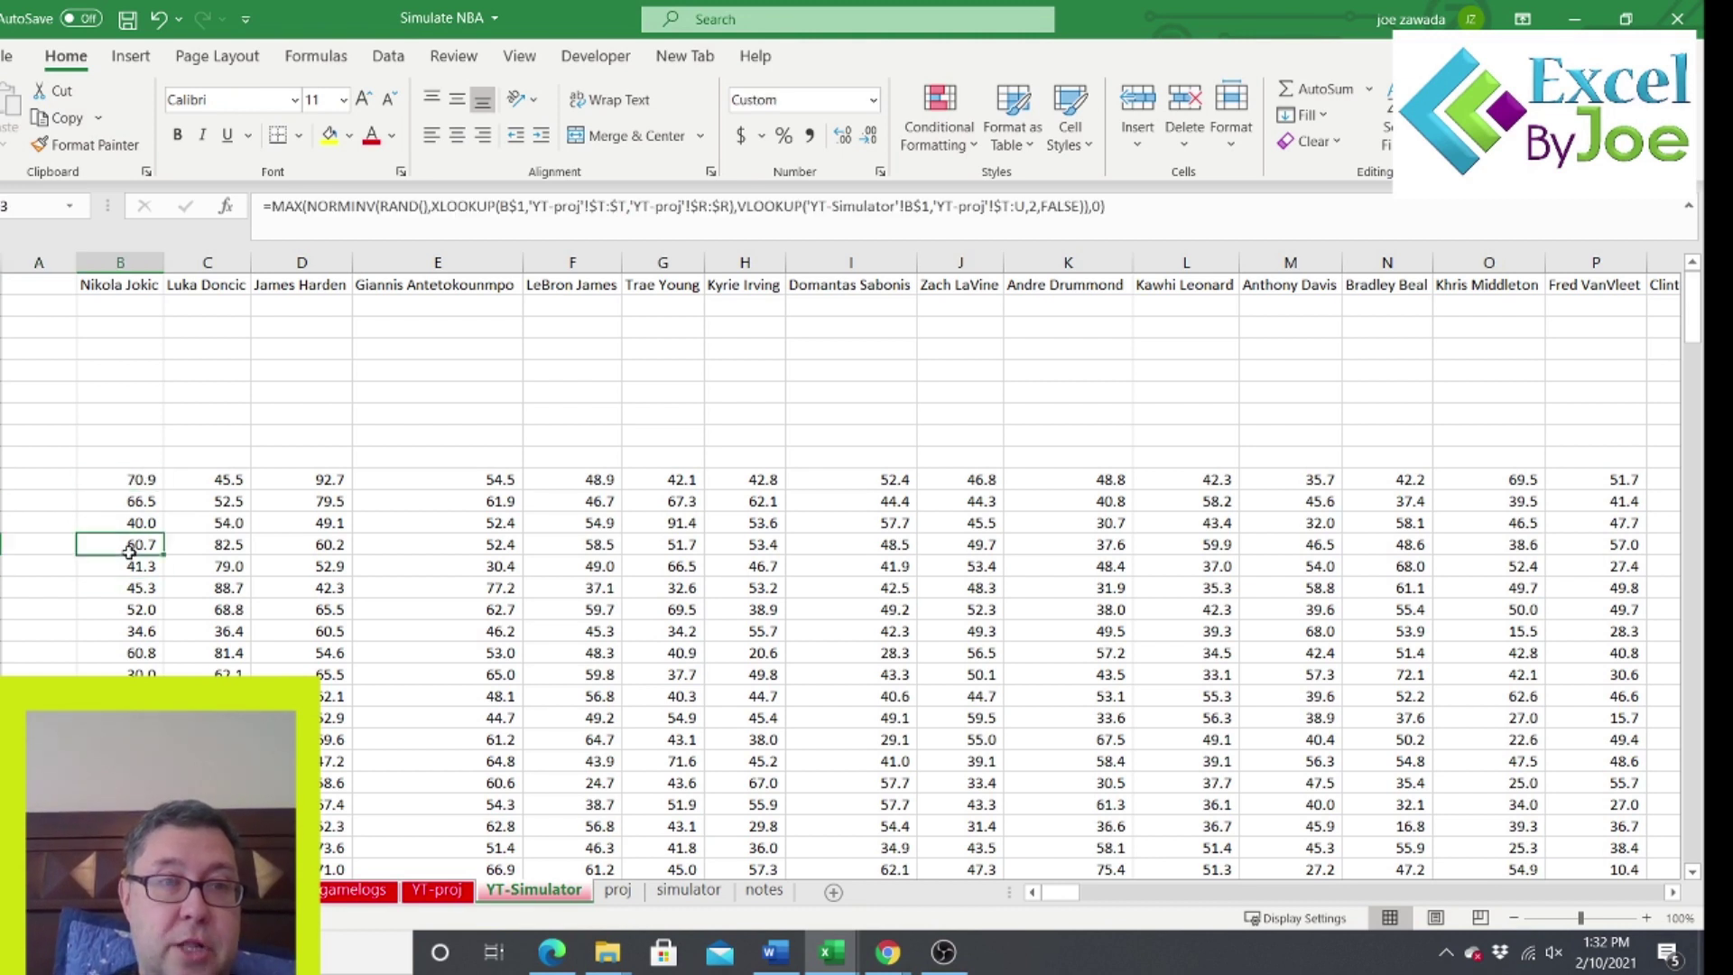
click(46, 479)
click(42, 522)
click(43, 478)
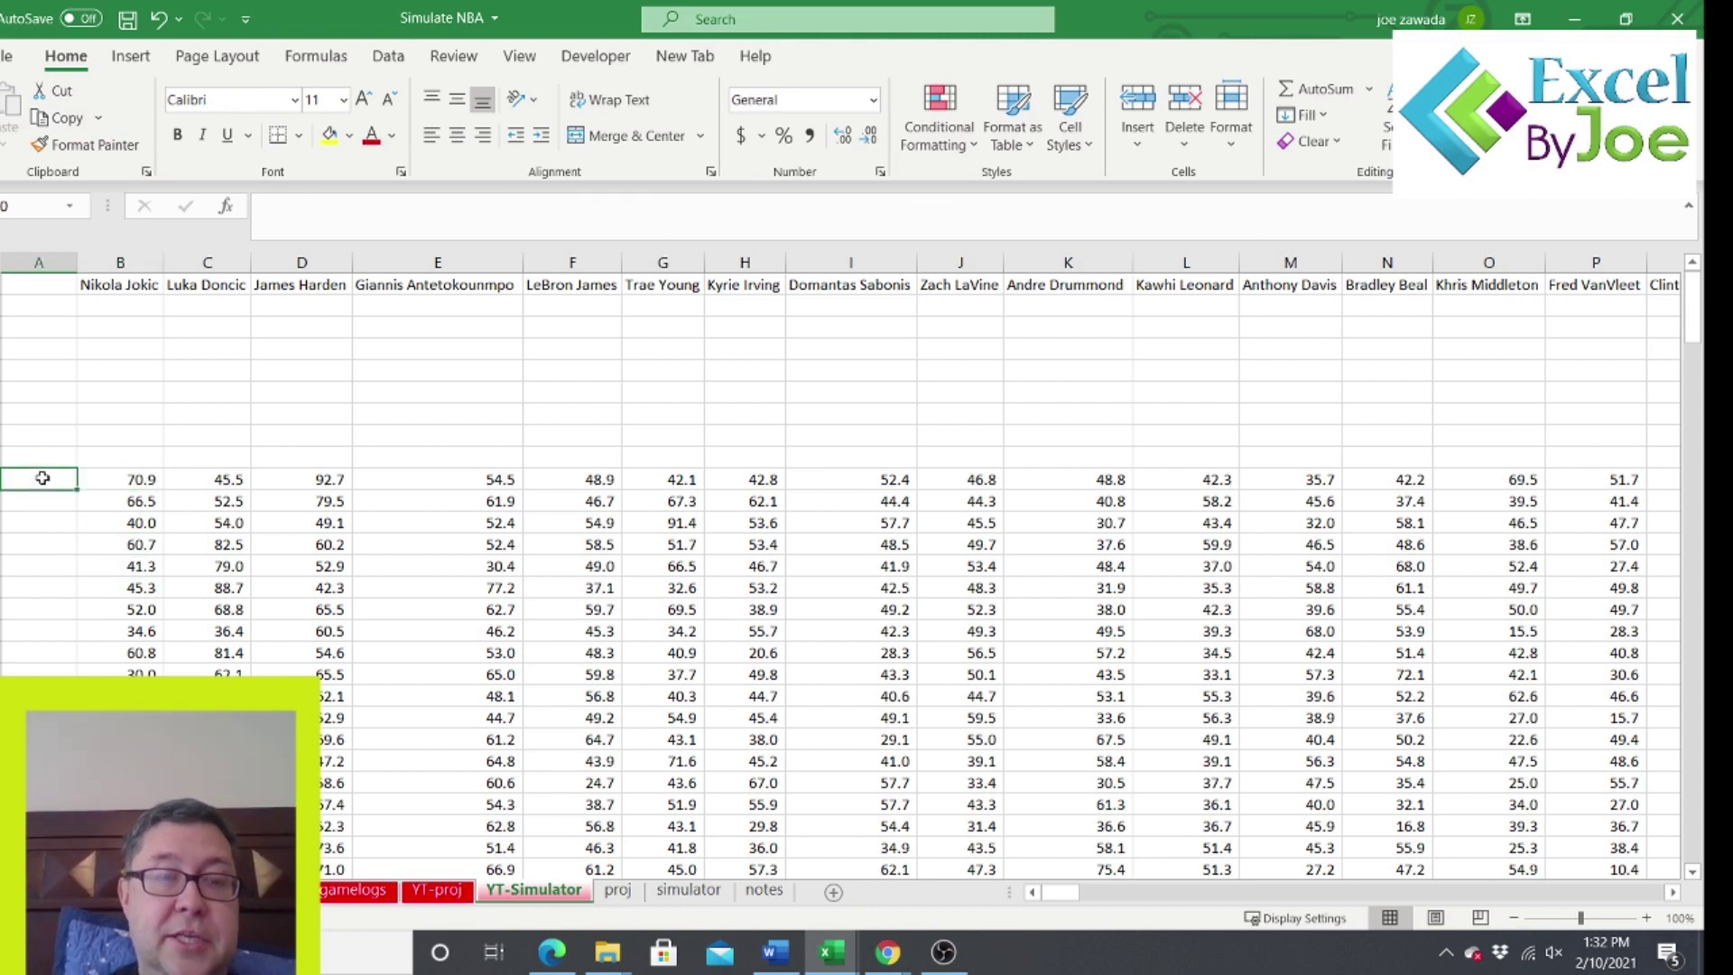
click(118, 502)
click(119, 479)
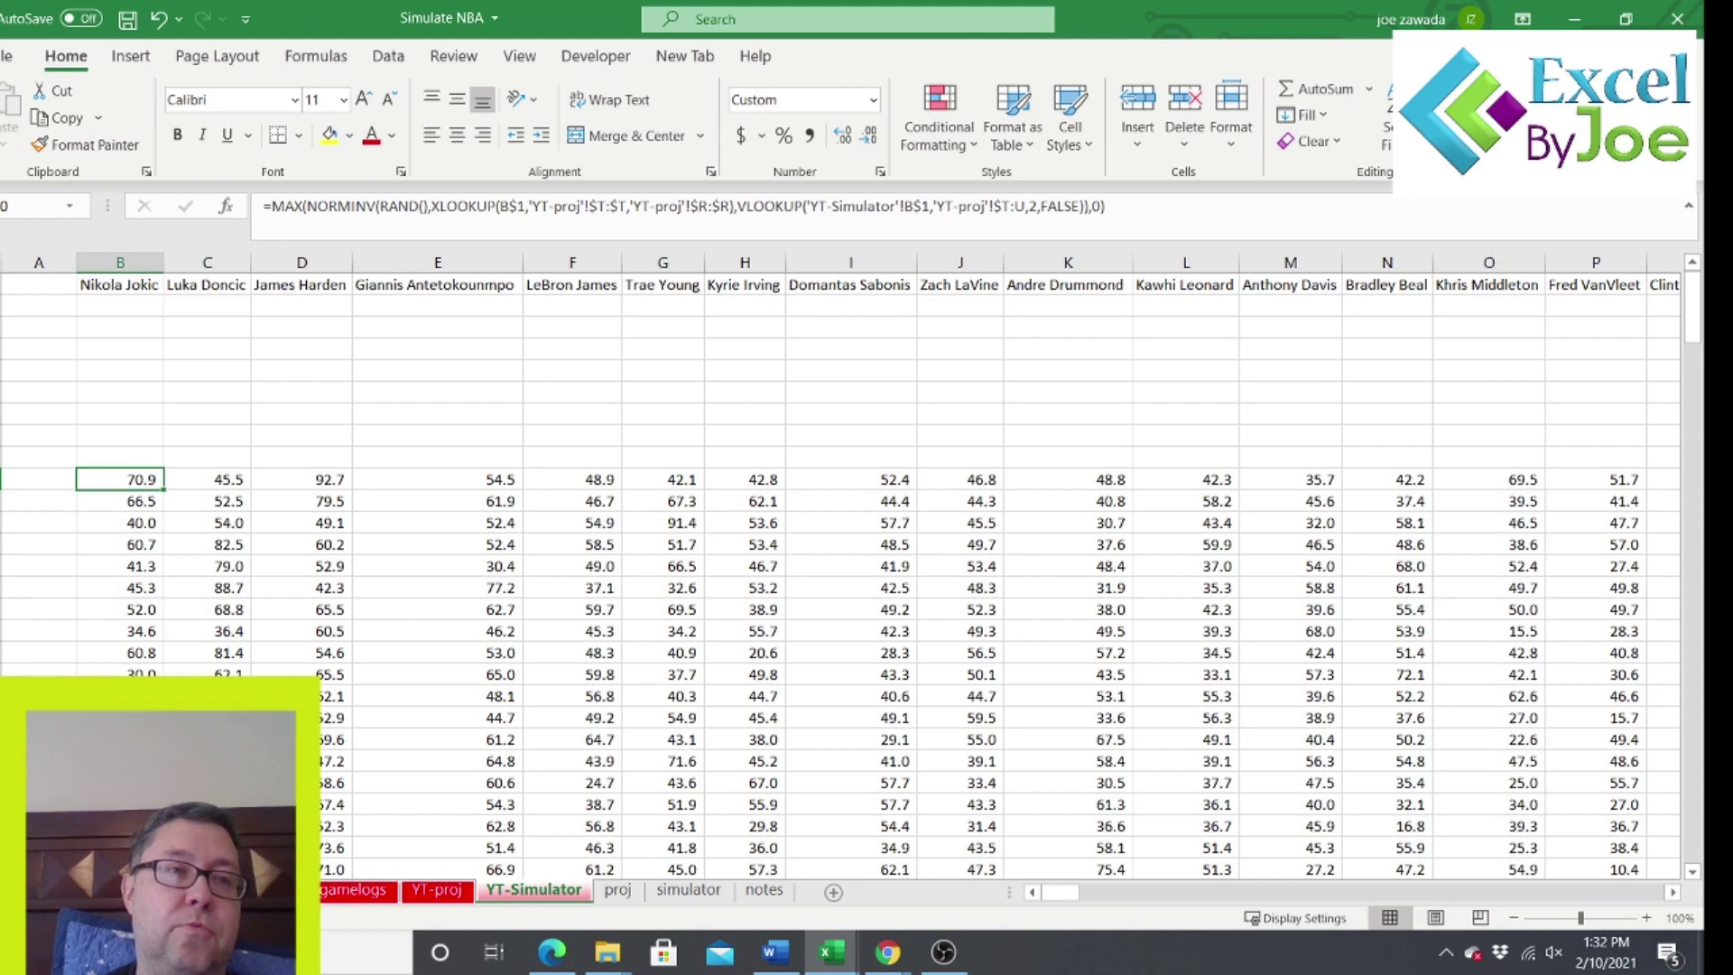
Label the first two summary rows "high" in A2 and "low" in A3.
click(33, 307)
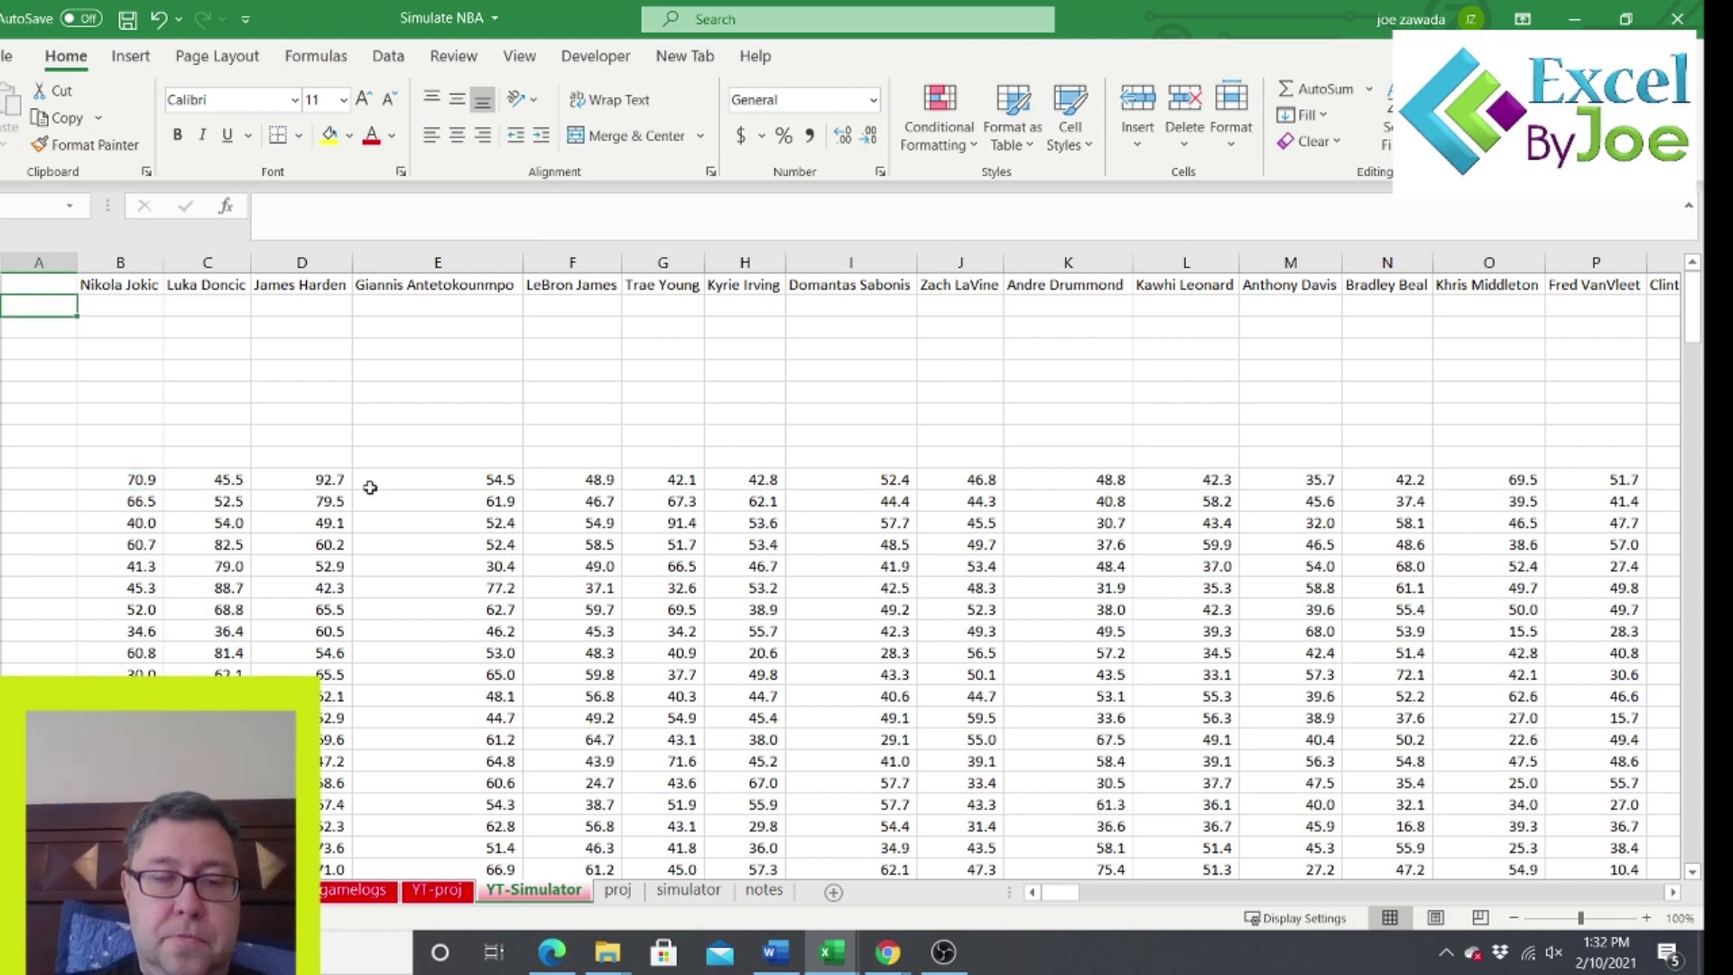
text(high)
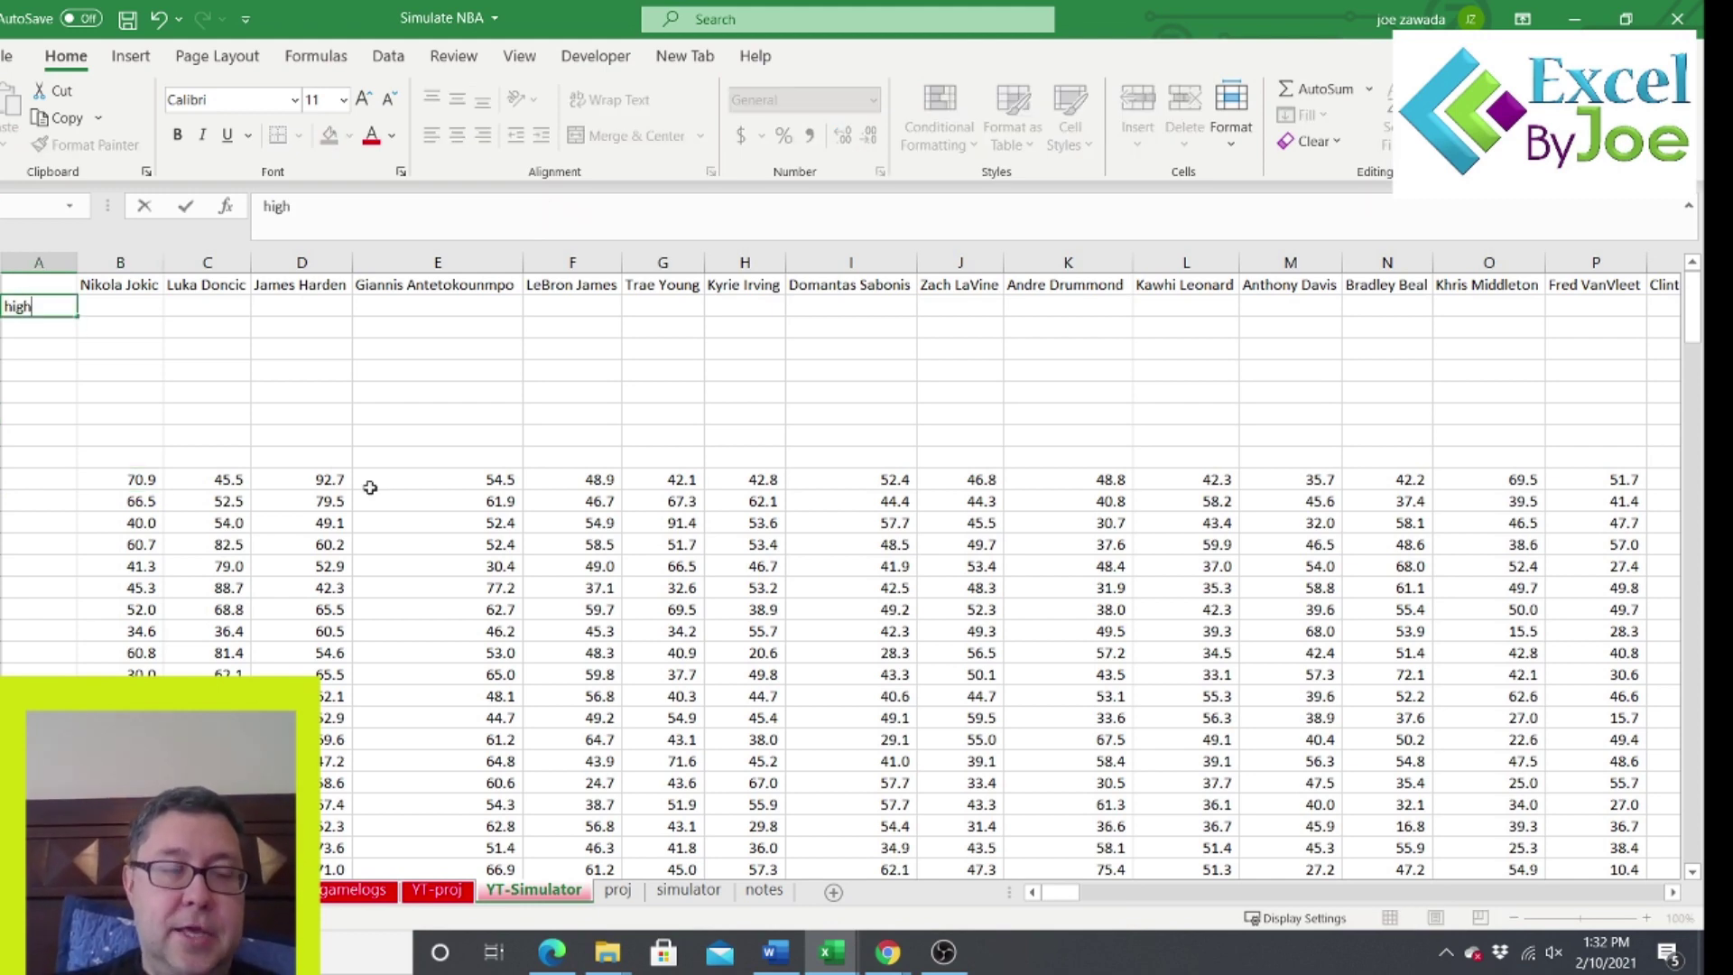
key(Return)
text(low)
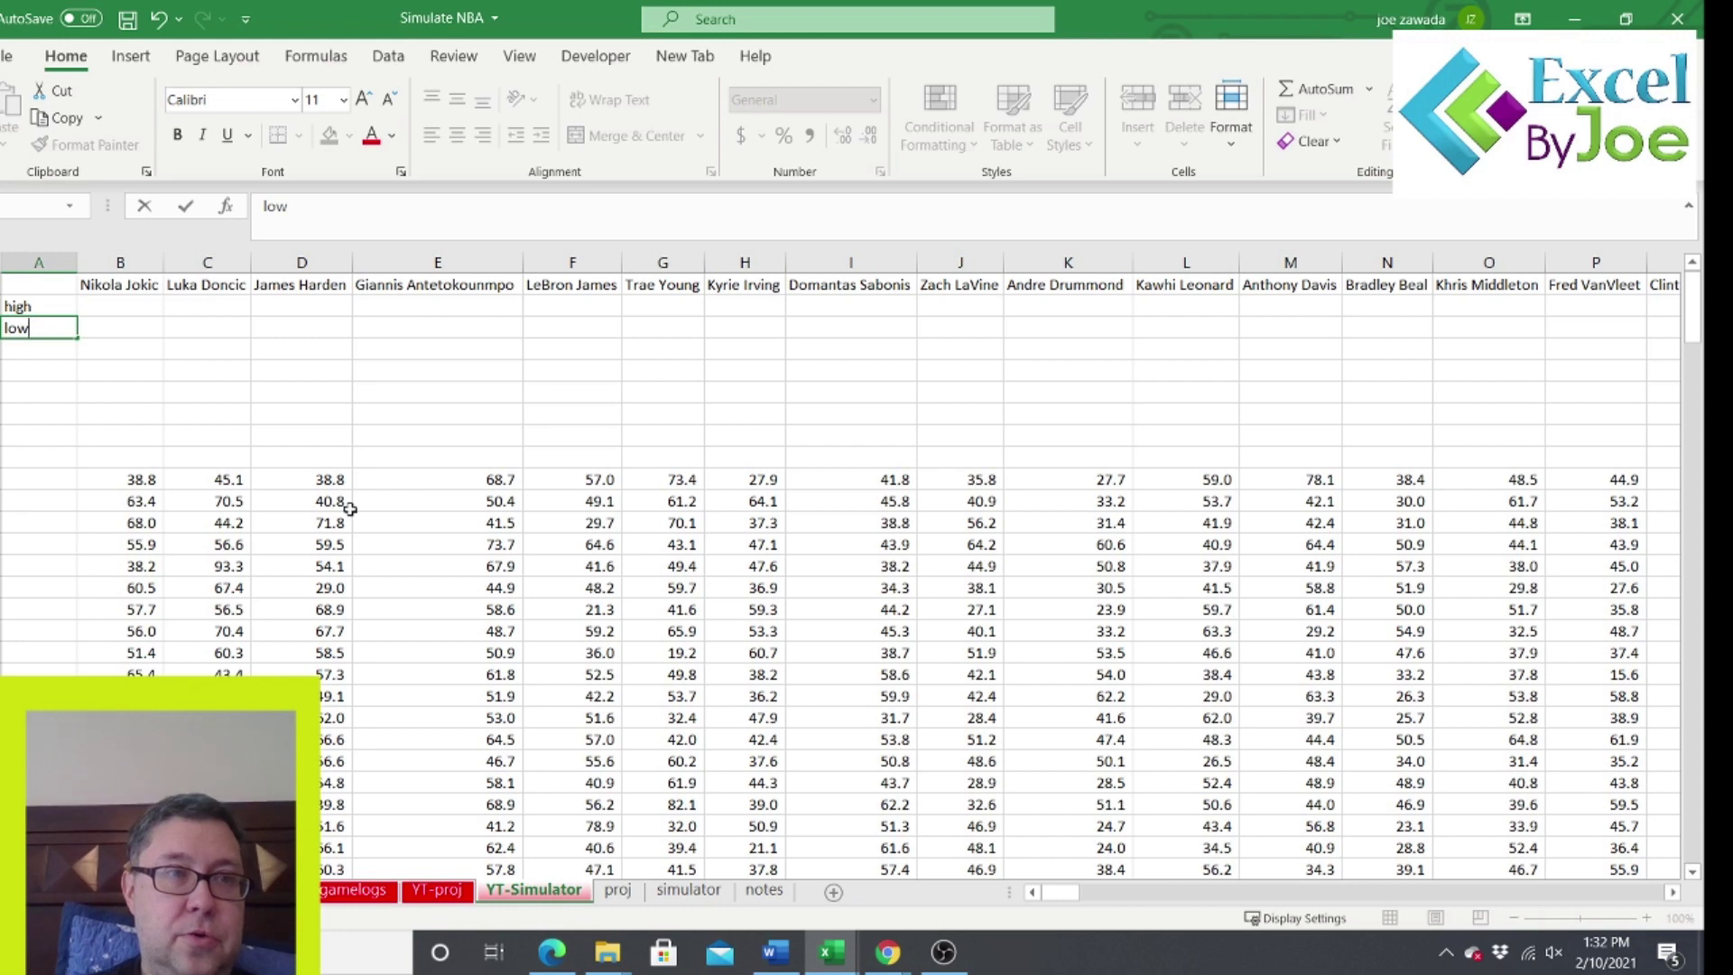
key(Return)
Add the value-multiple row labels 4x, 5x, 6x and 7x in cells A4 to A7.
click(58, 392)
click(70, 350)
text(4x)
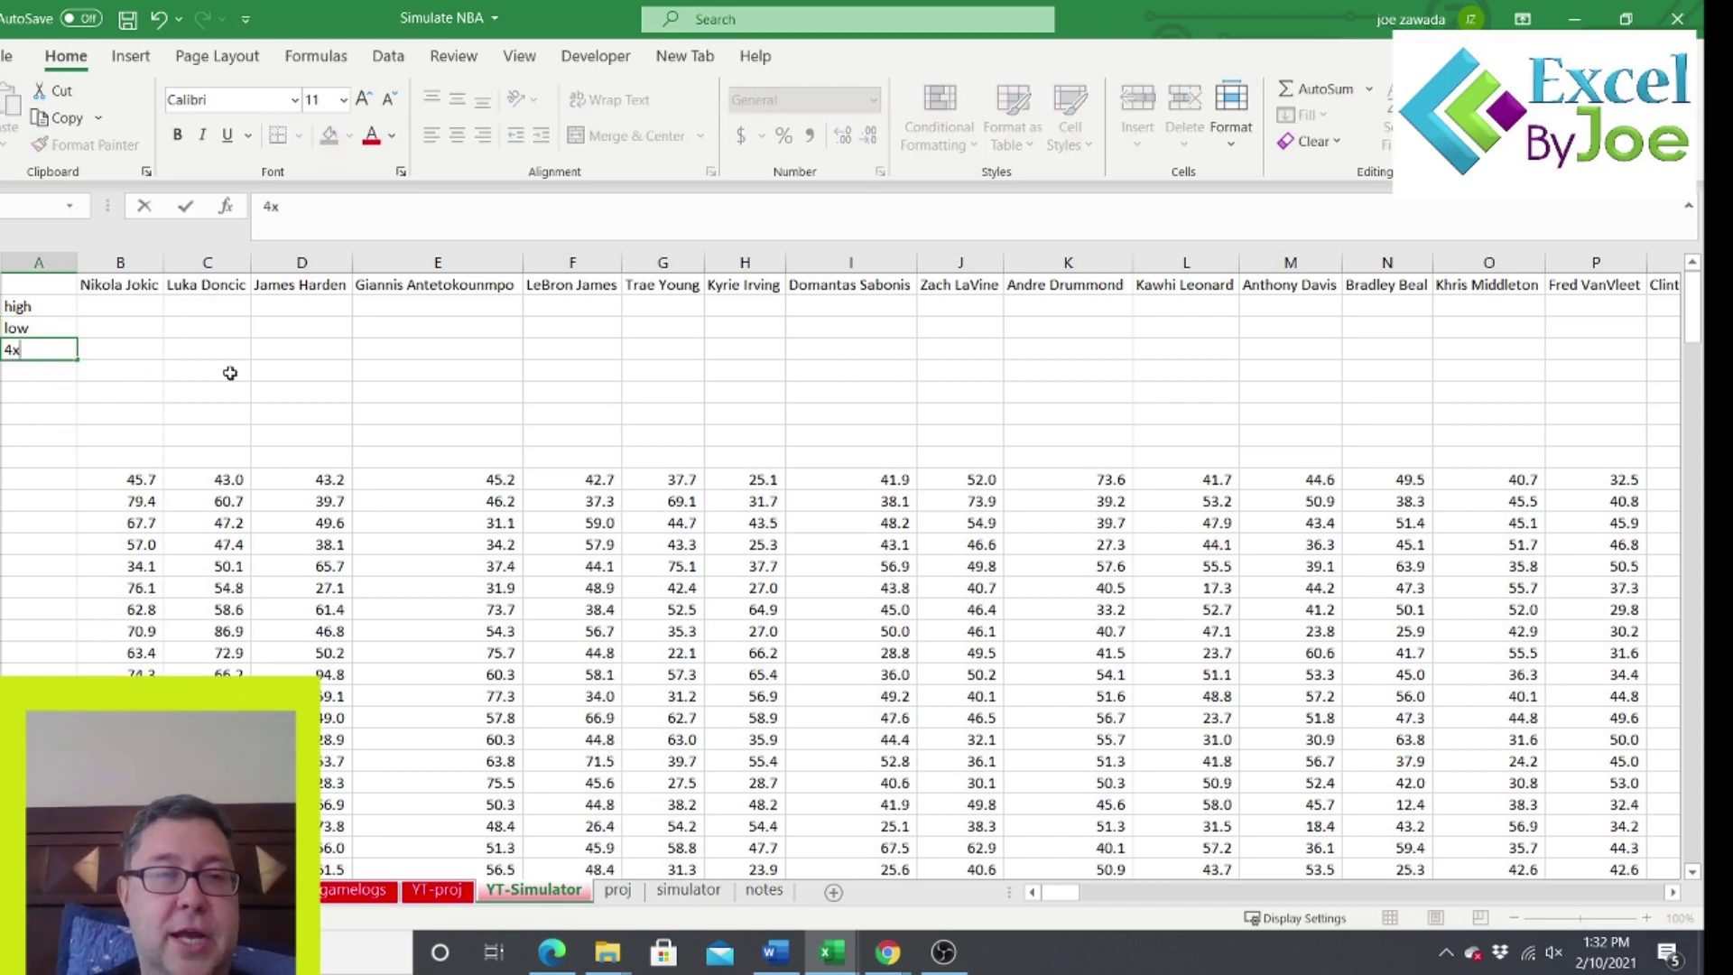
key(Return)
text(5)
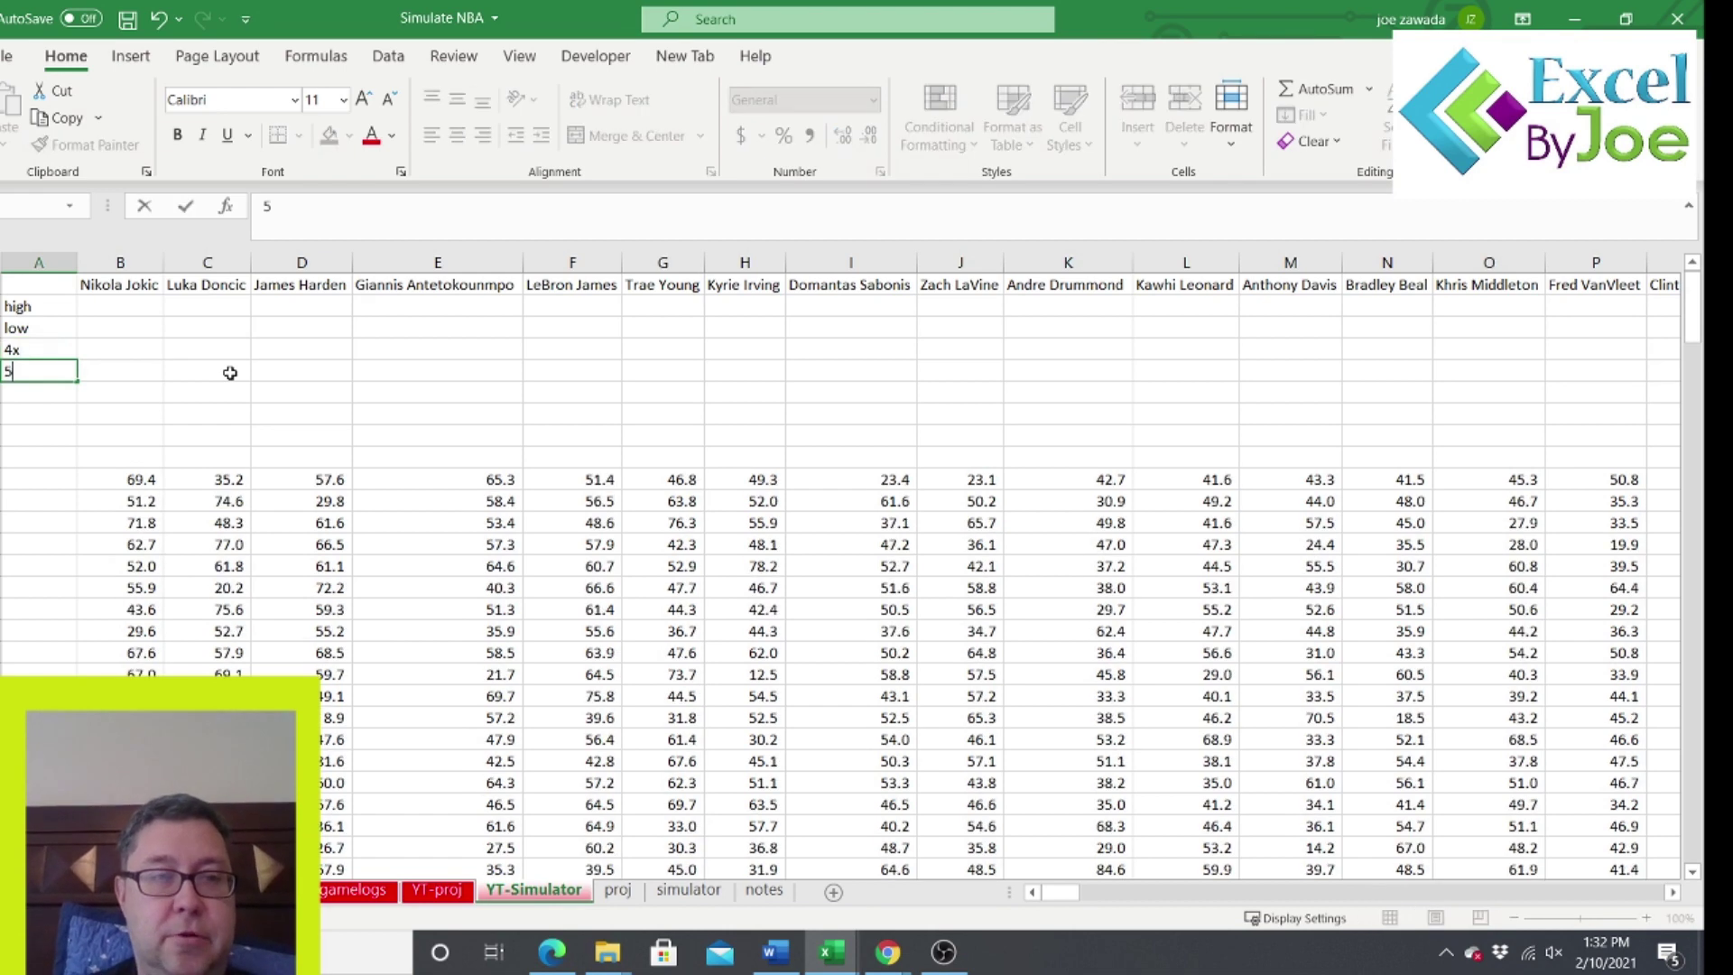
text(x)
key(Return)
text(6)
key(Return)
text(7)
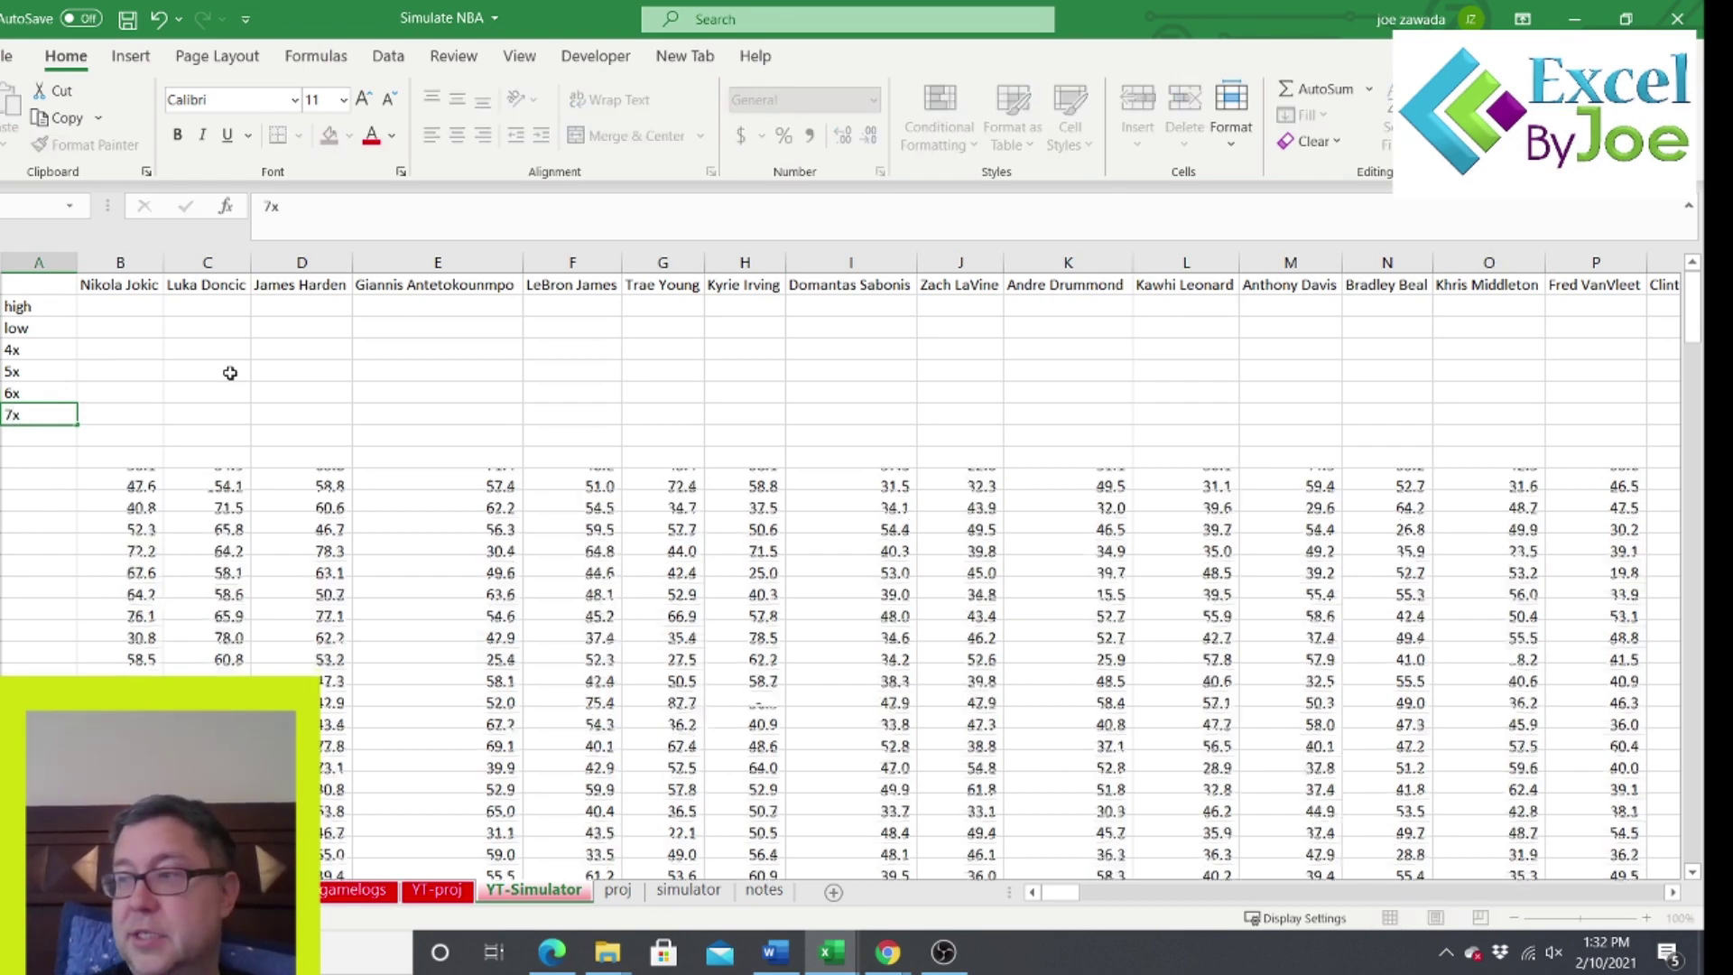
key(Return)
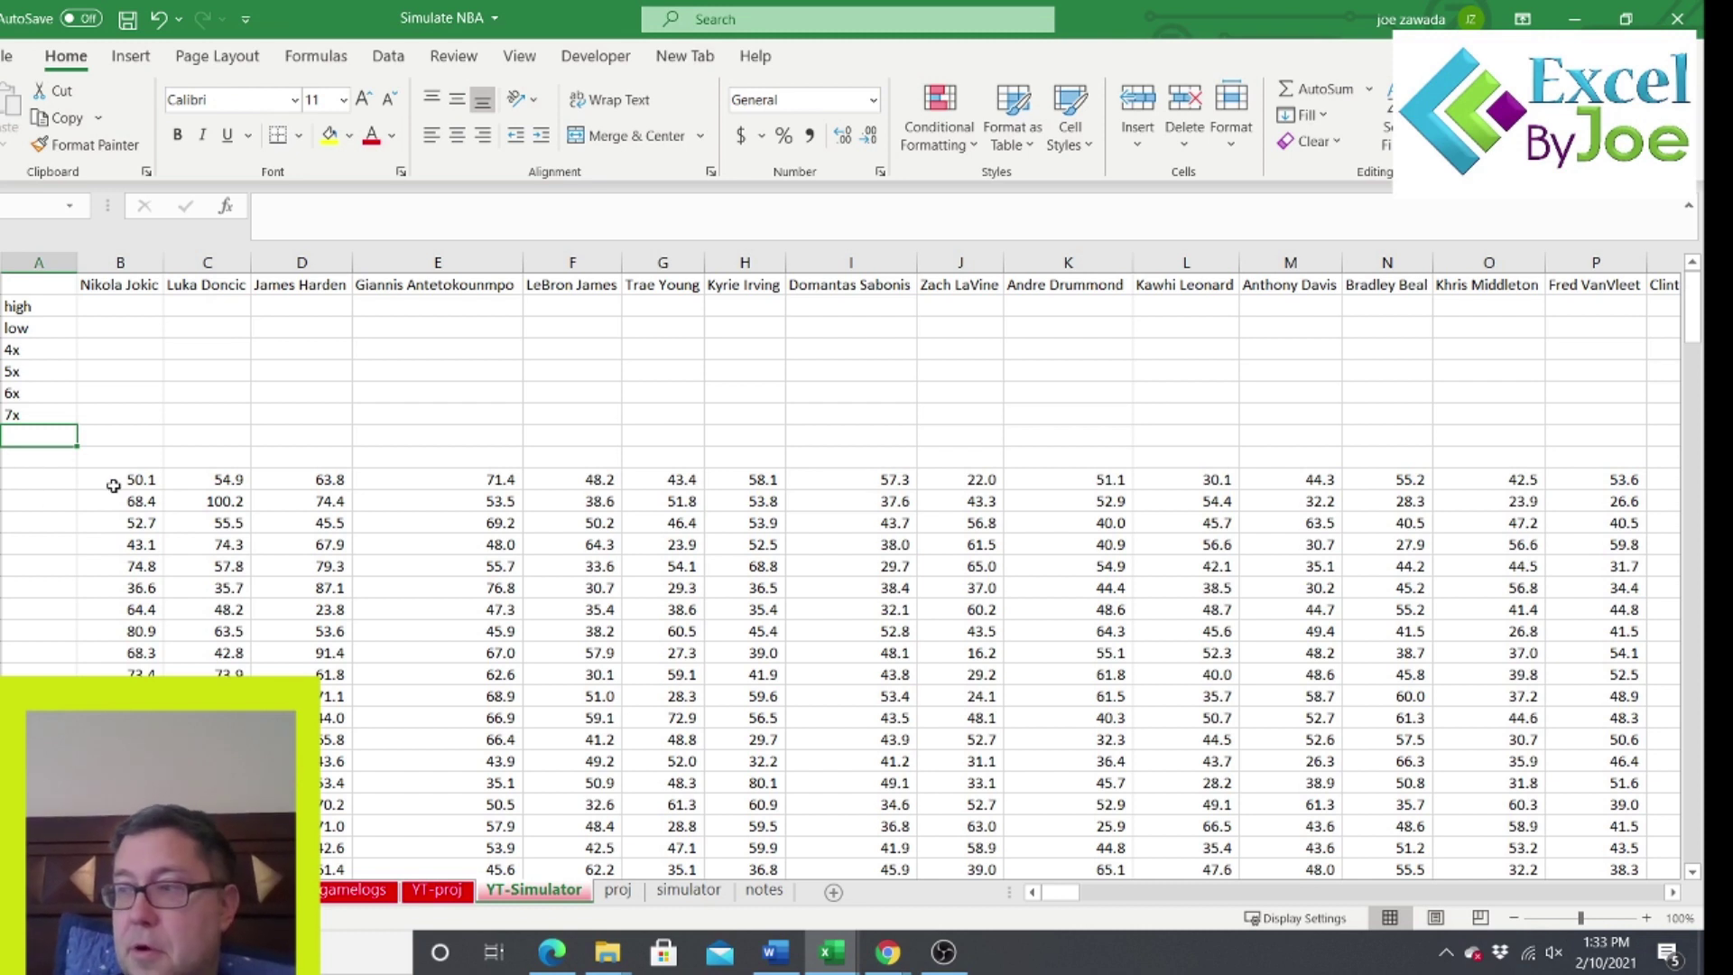
text(salary)
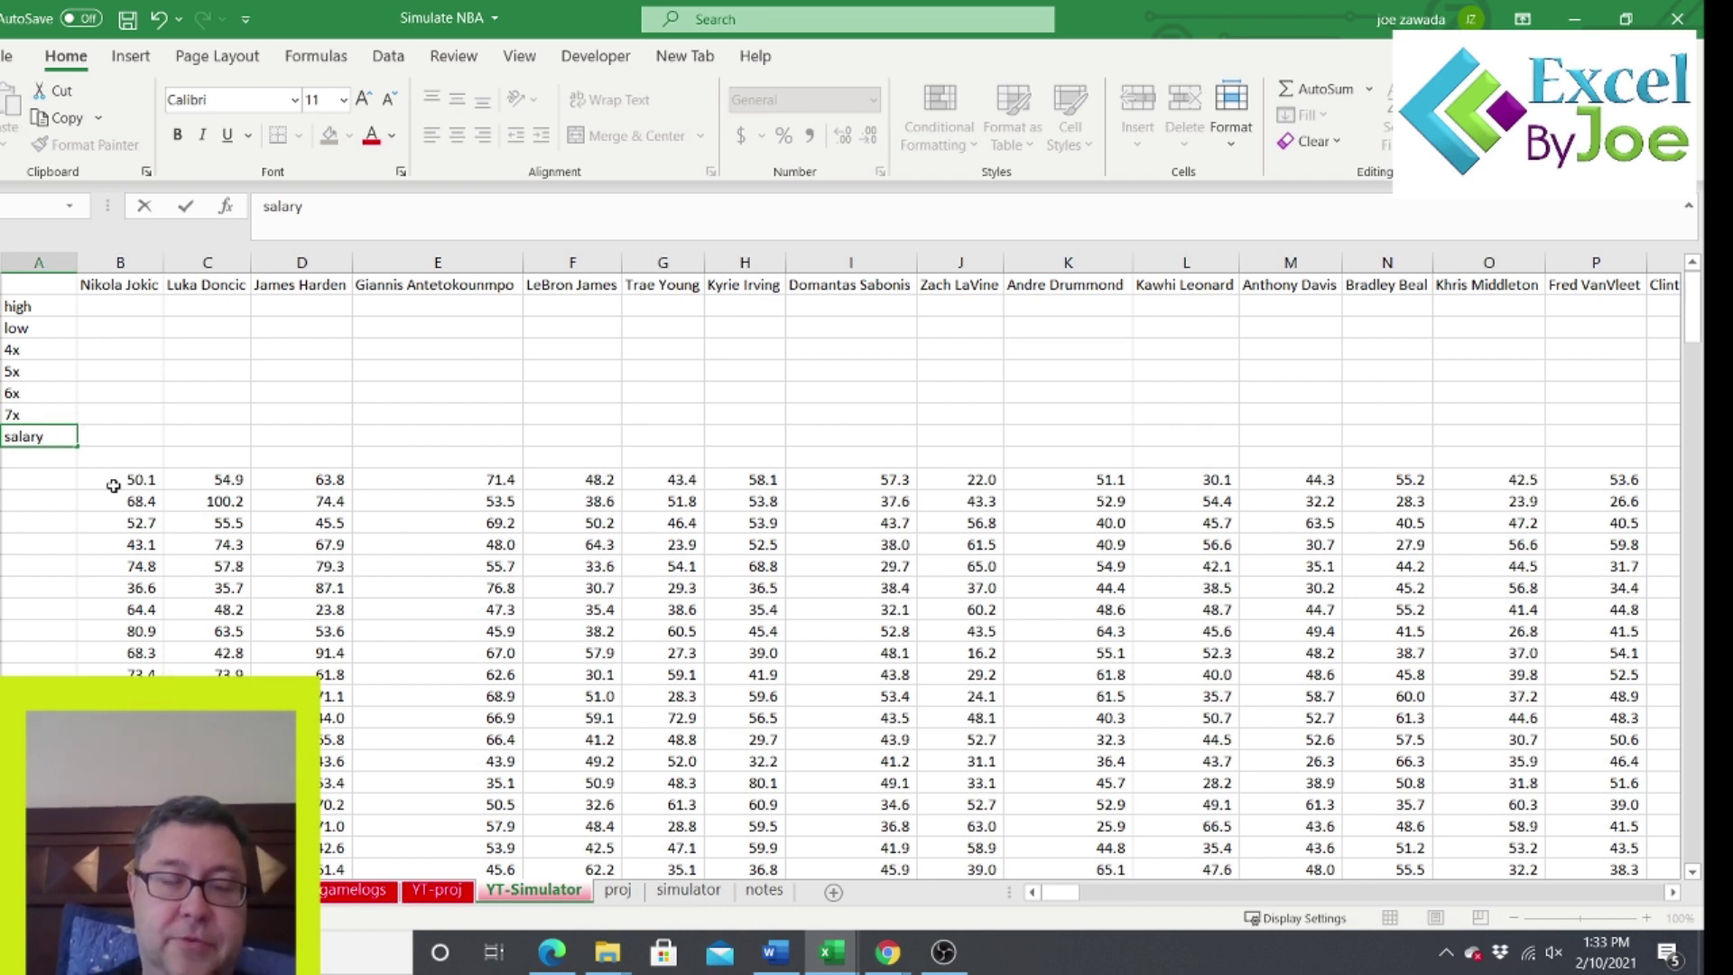
key(Escape)
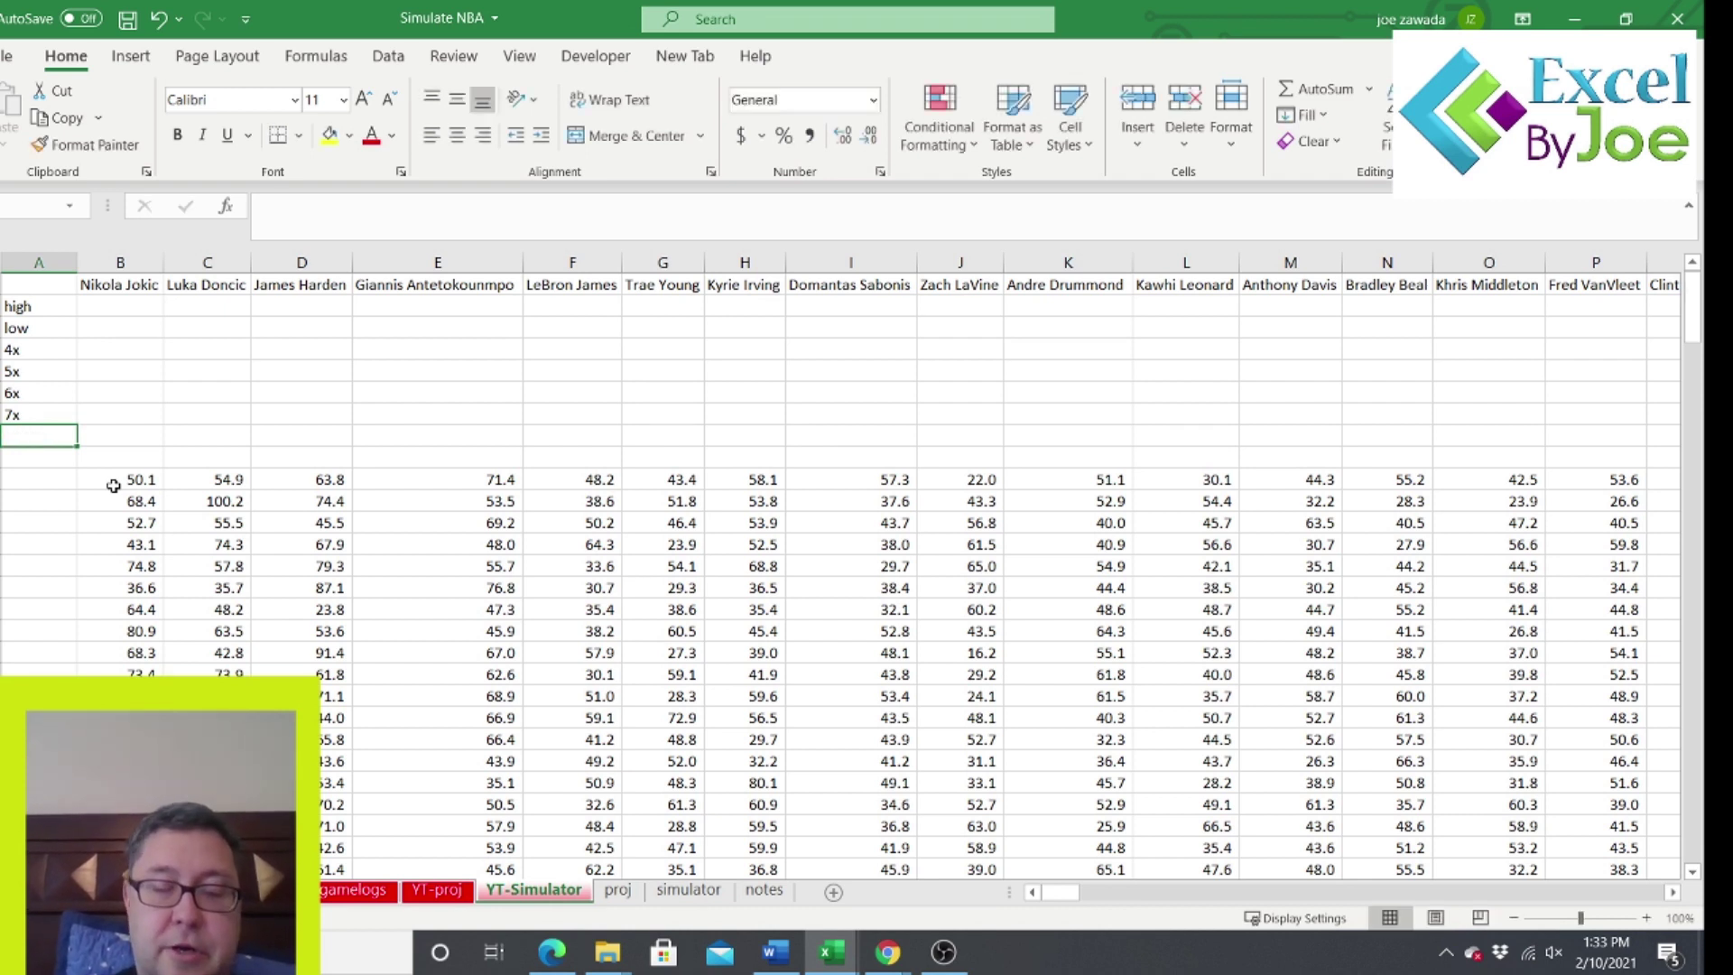
click(32, 480)
click(40, 438)
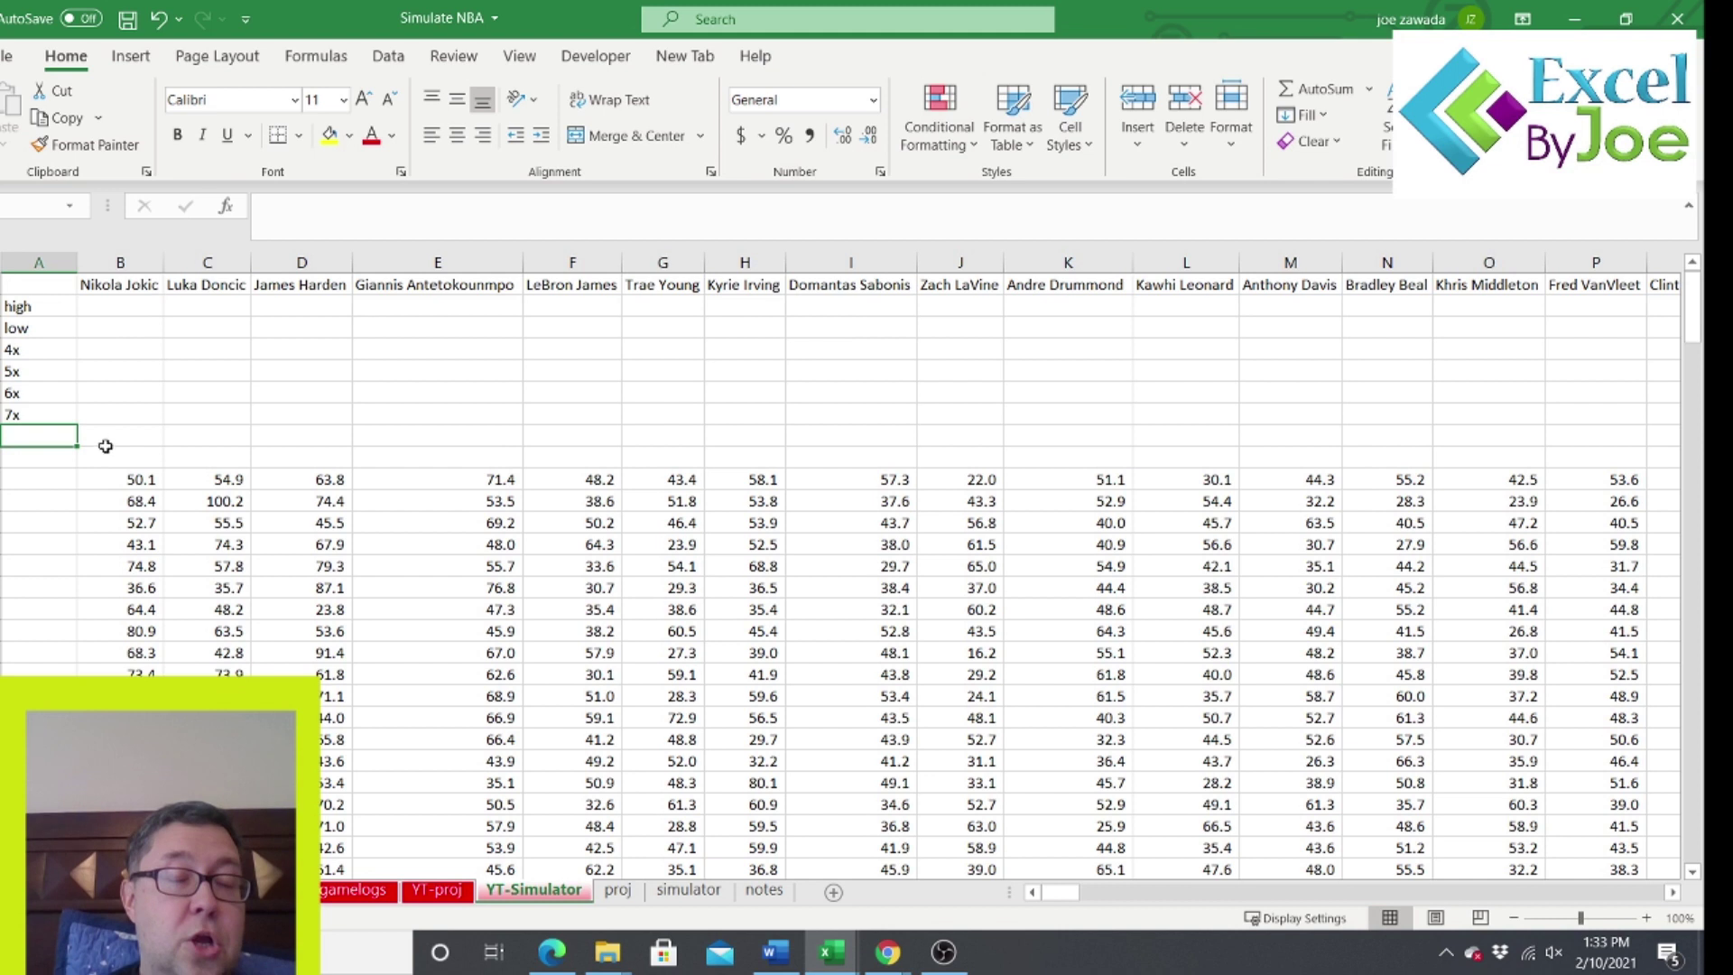
click(24, 460)
click(38, 434)
click(33, 462)
click(41, 432)
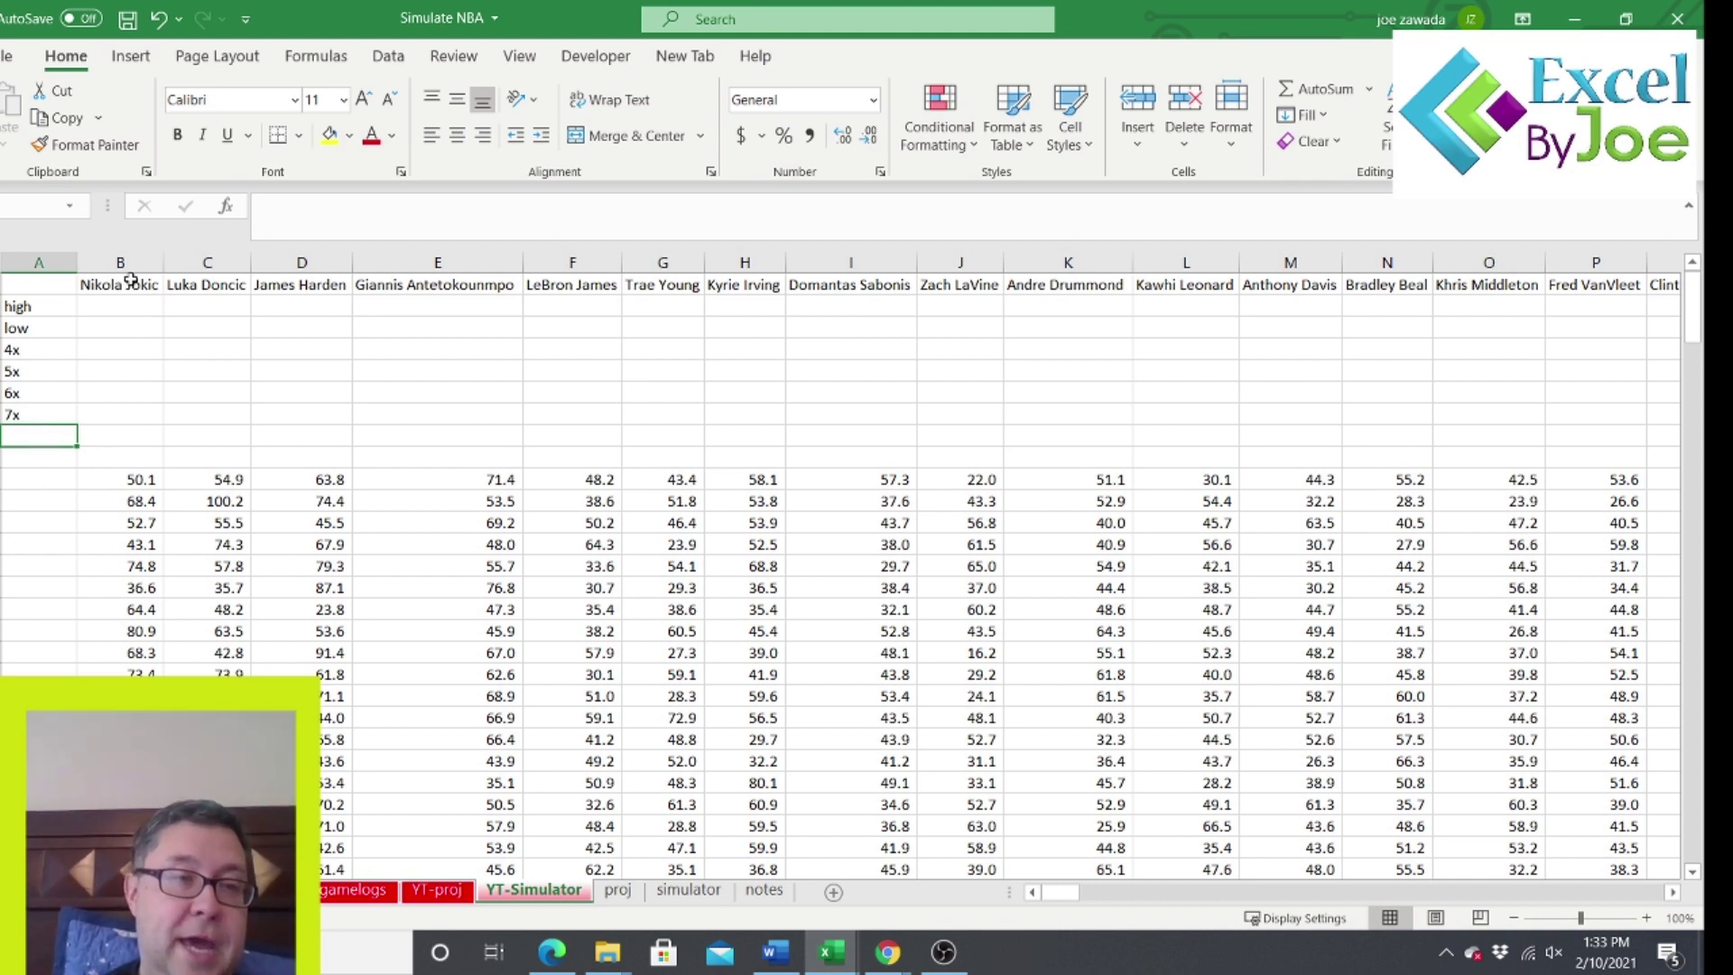
Enter =MAX(B10:B25000) in B2 to return the first player's highest simulated score.
click(110, 305)
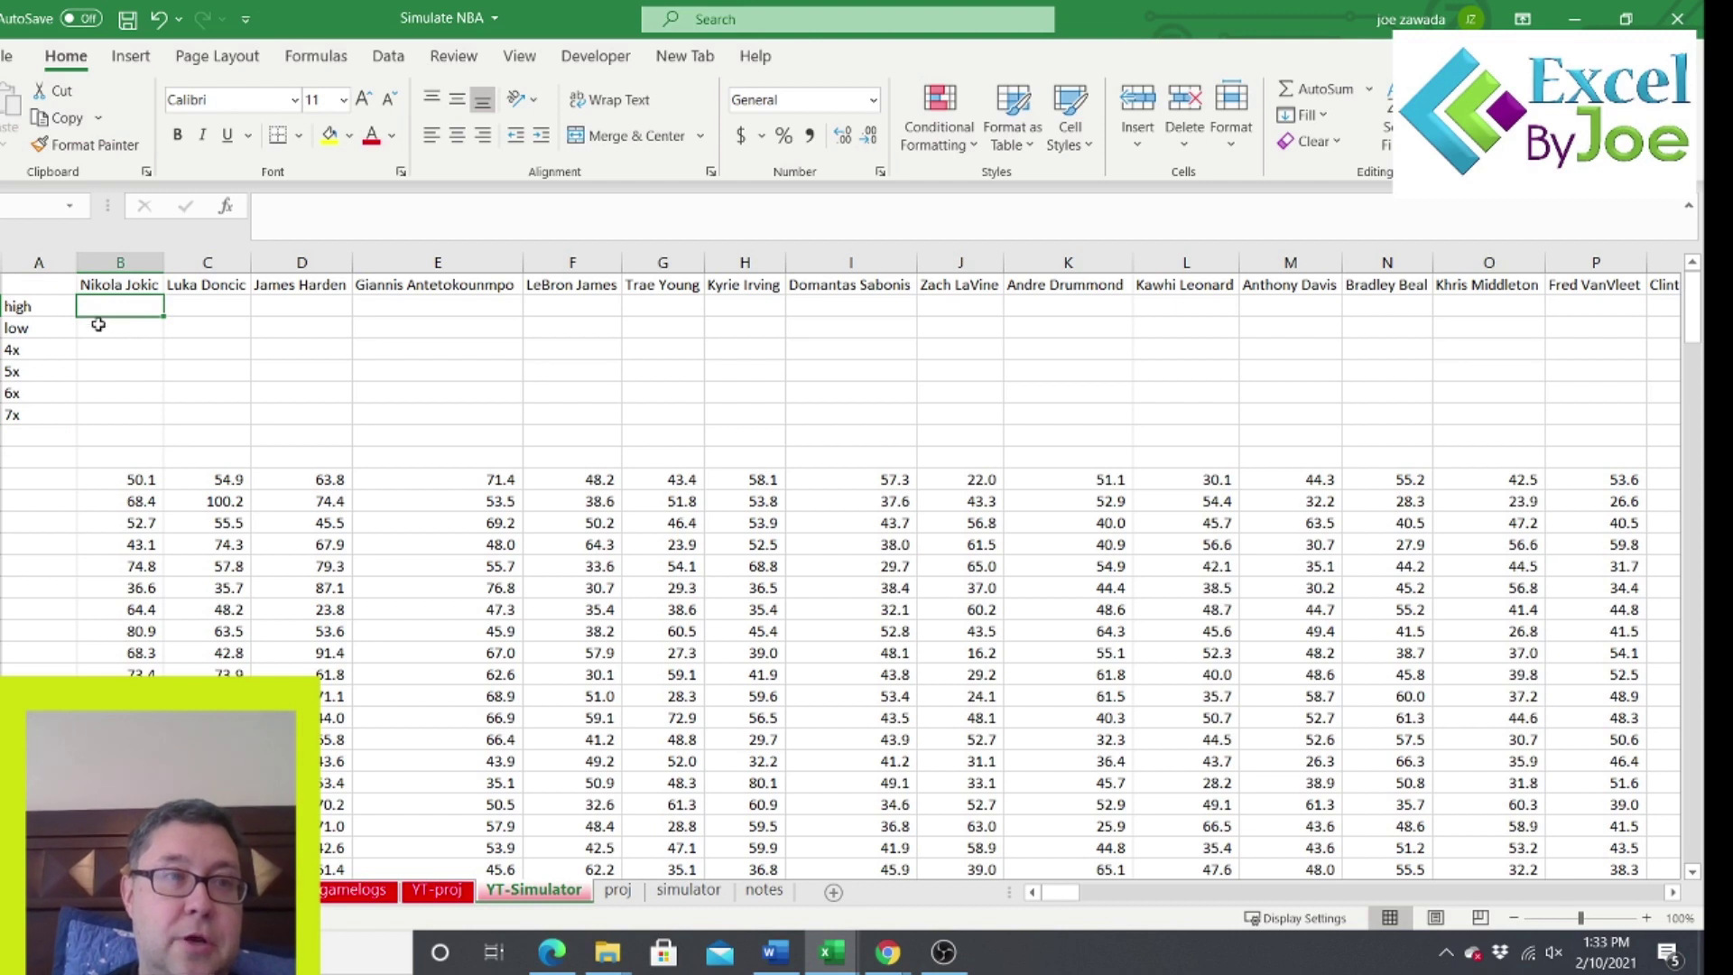
text(=)
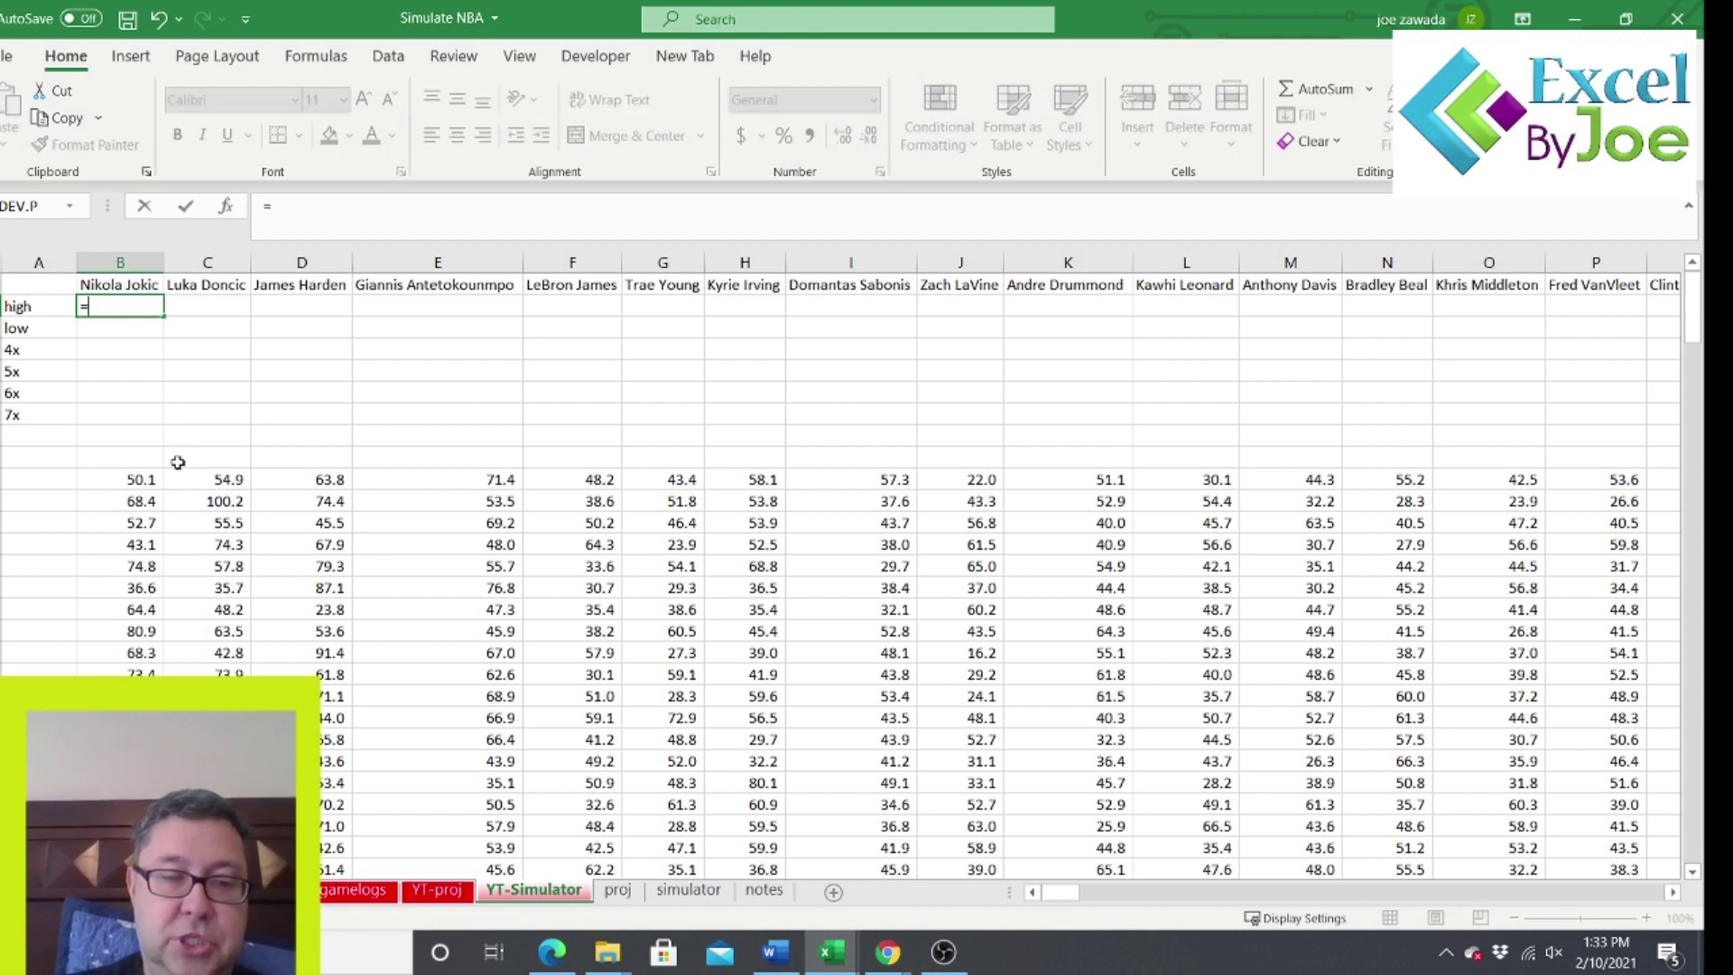
text(max()
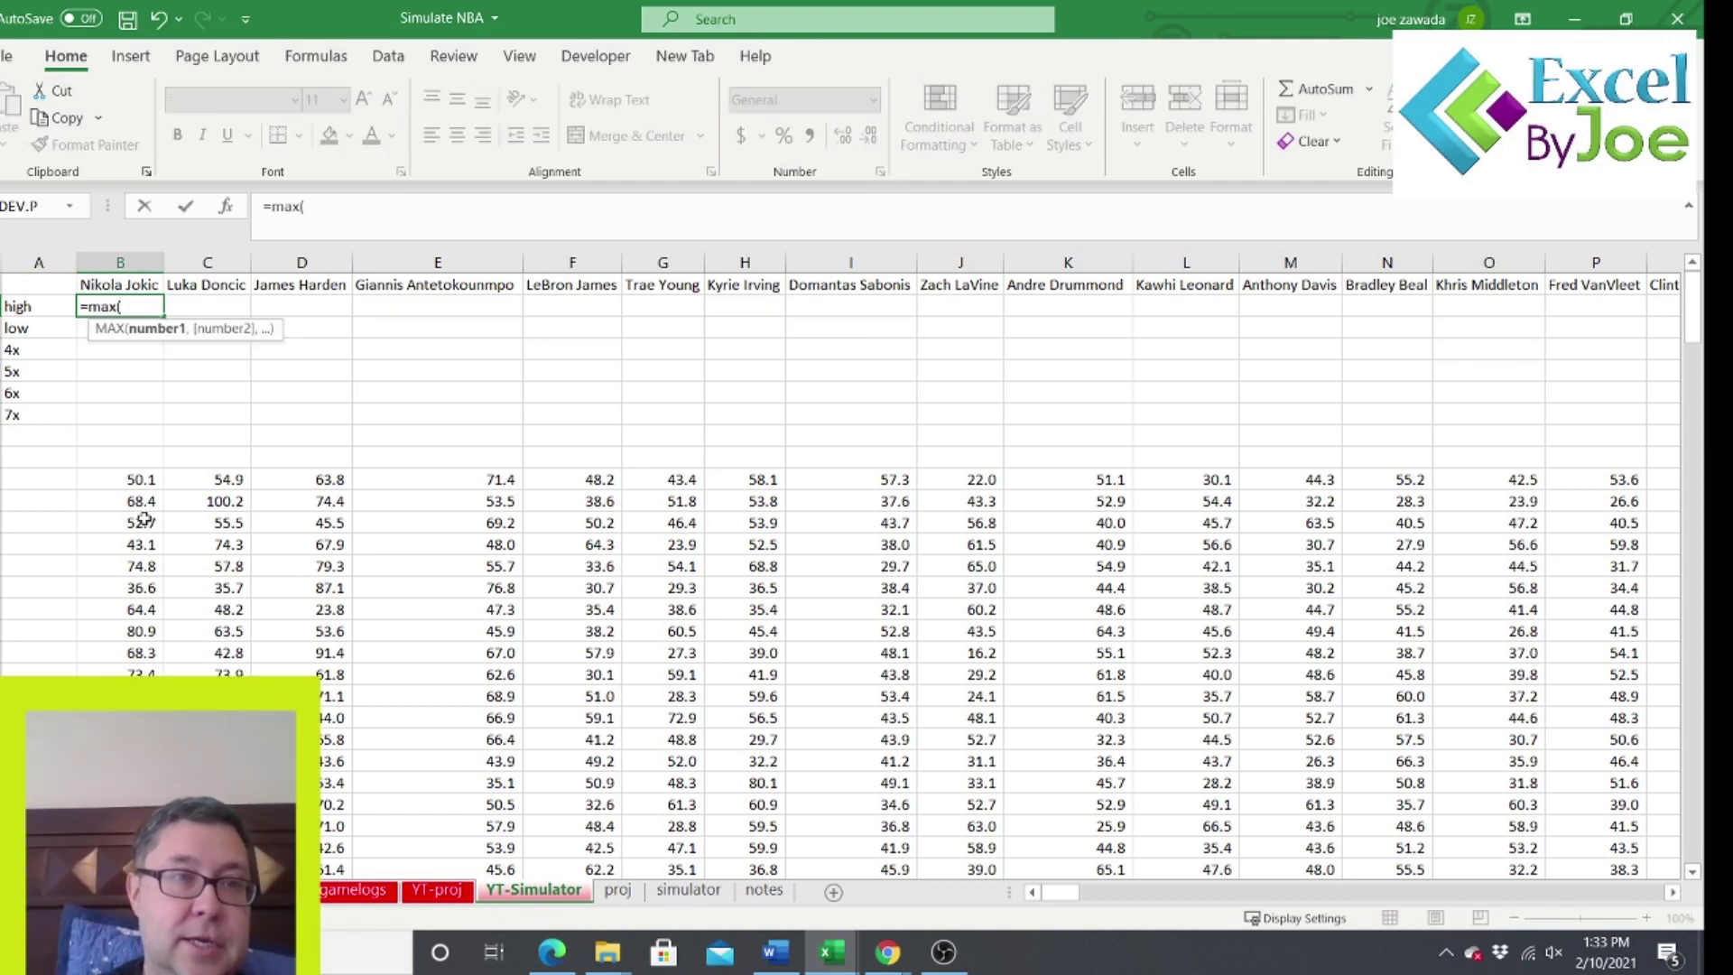
drag(135, 479, 135, 739)
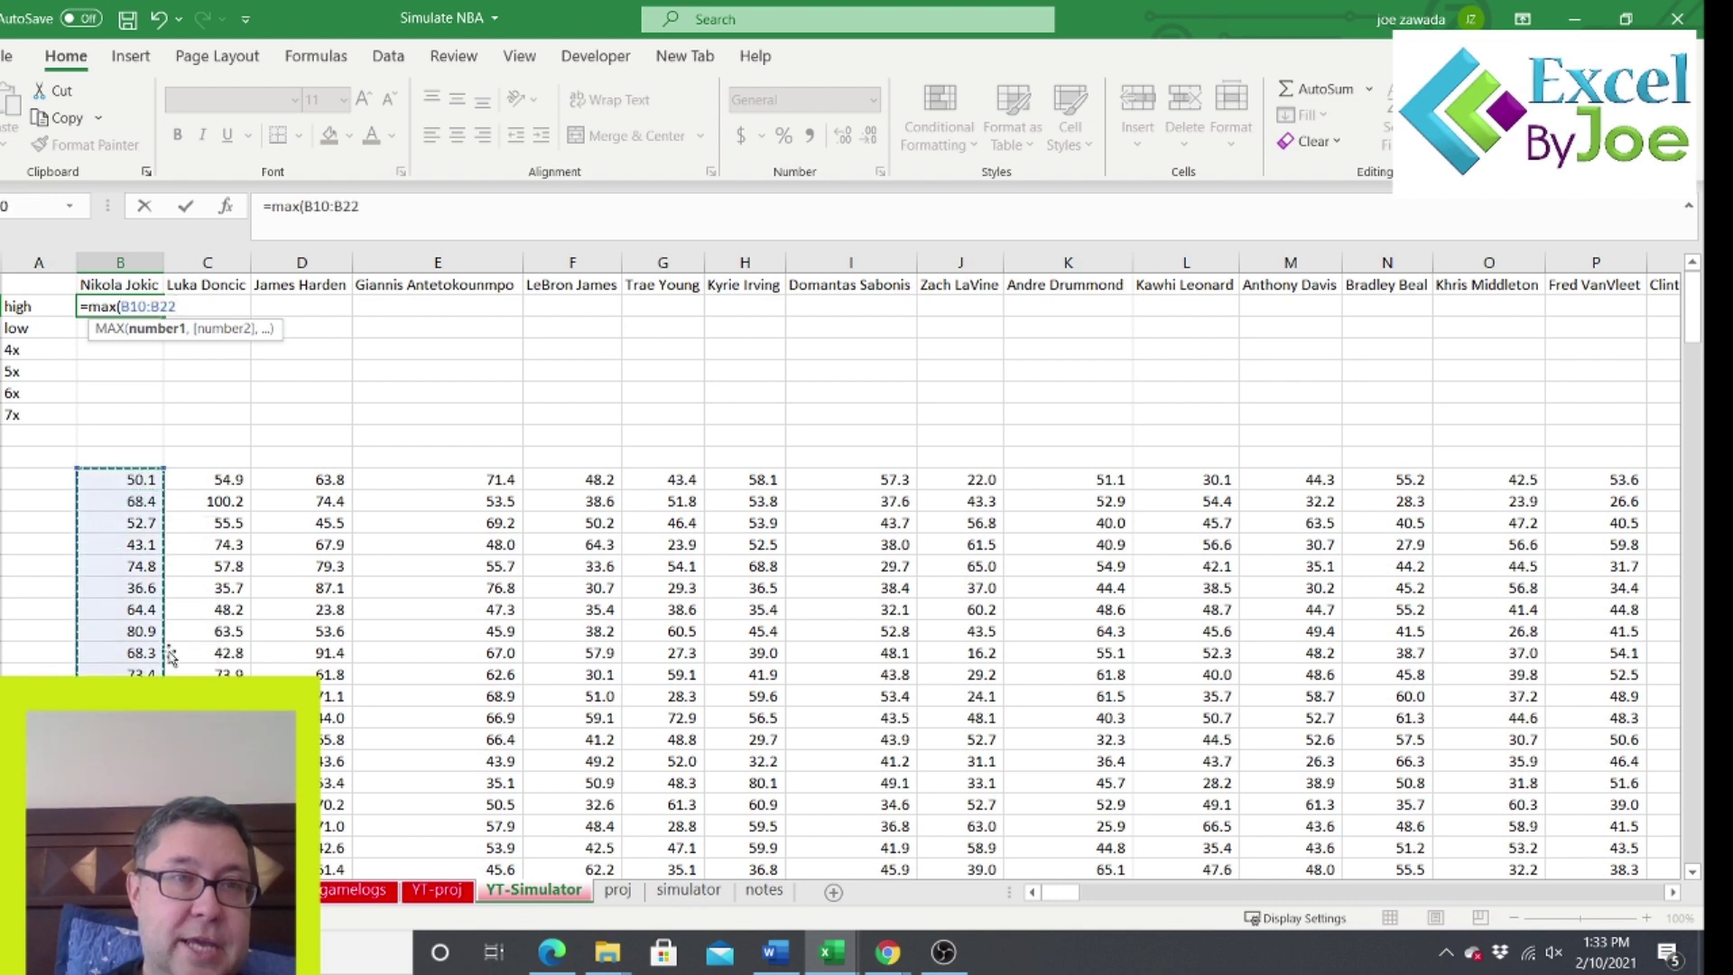
click(376, 207)
key(BackSpace)
key(BackSpace)
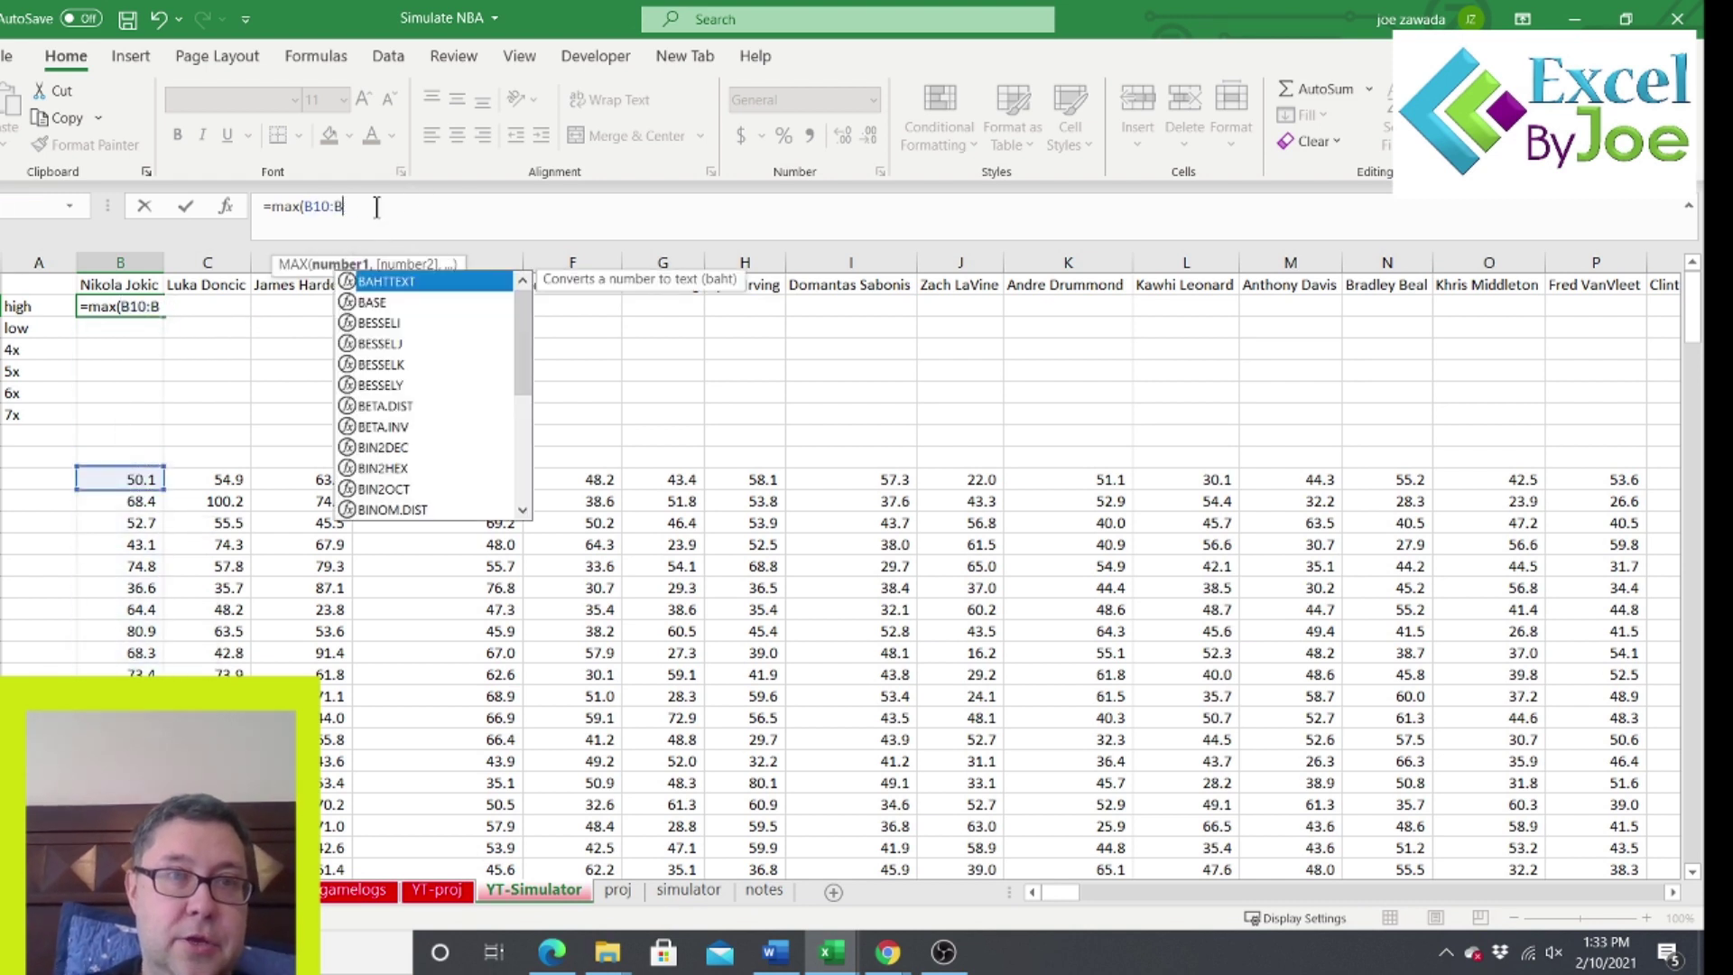
text(25000))
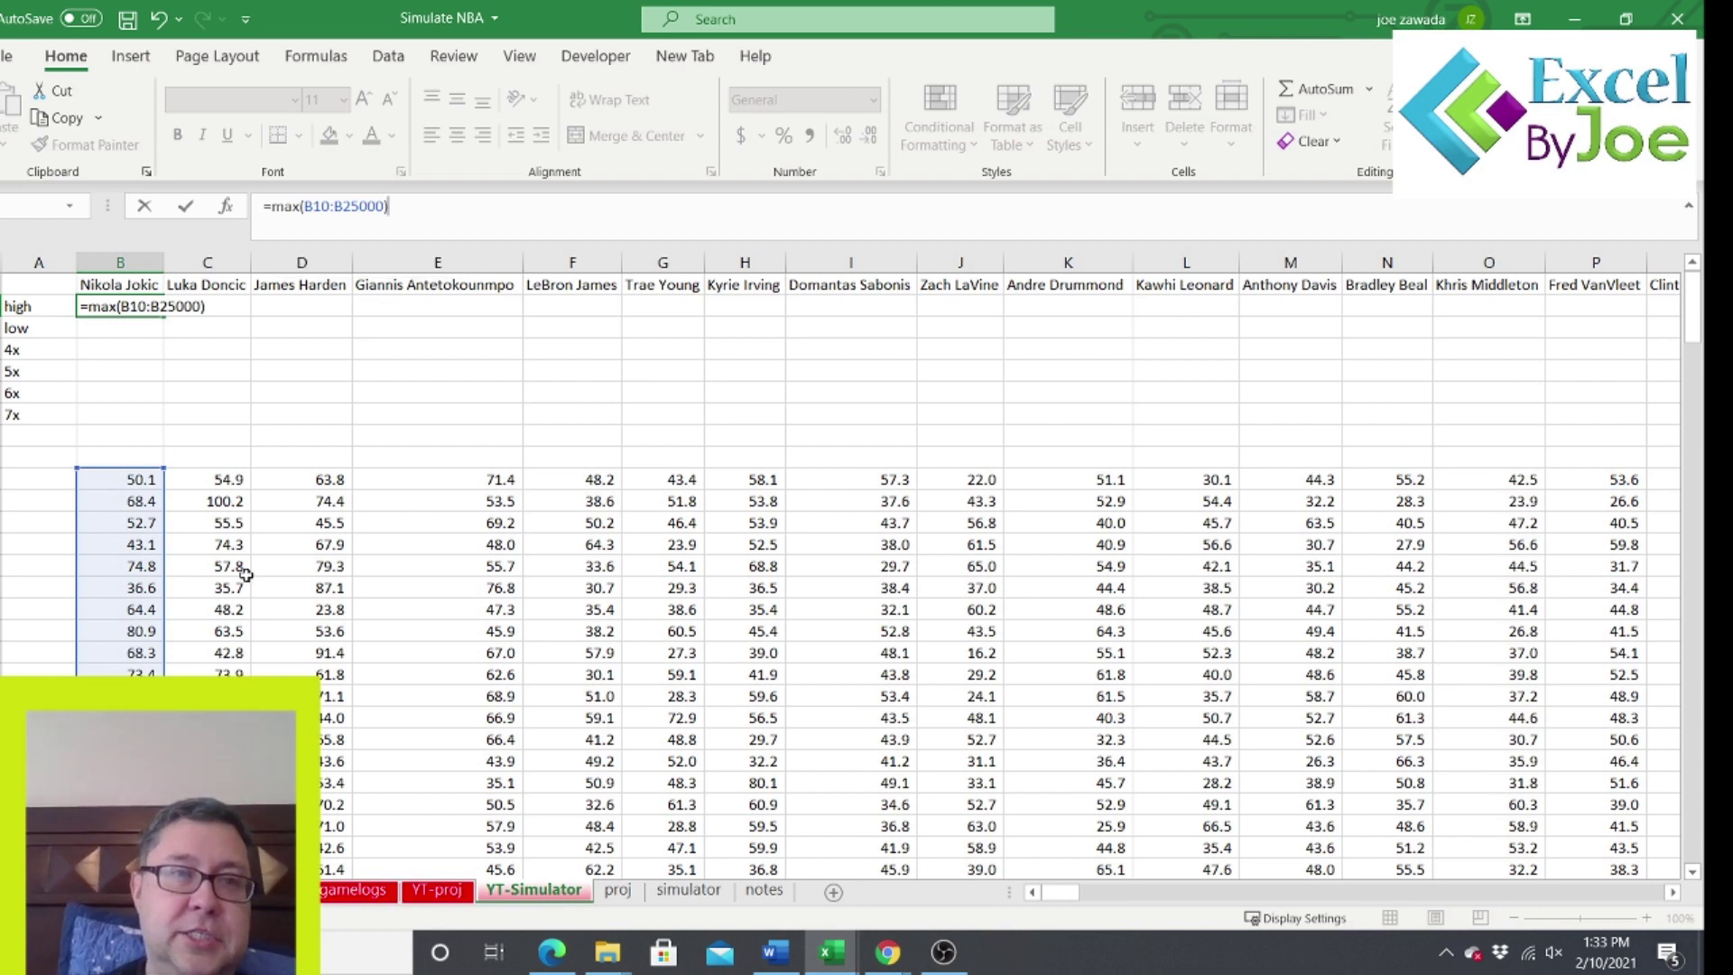
key(Return)
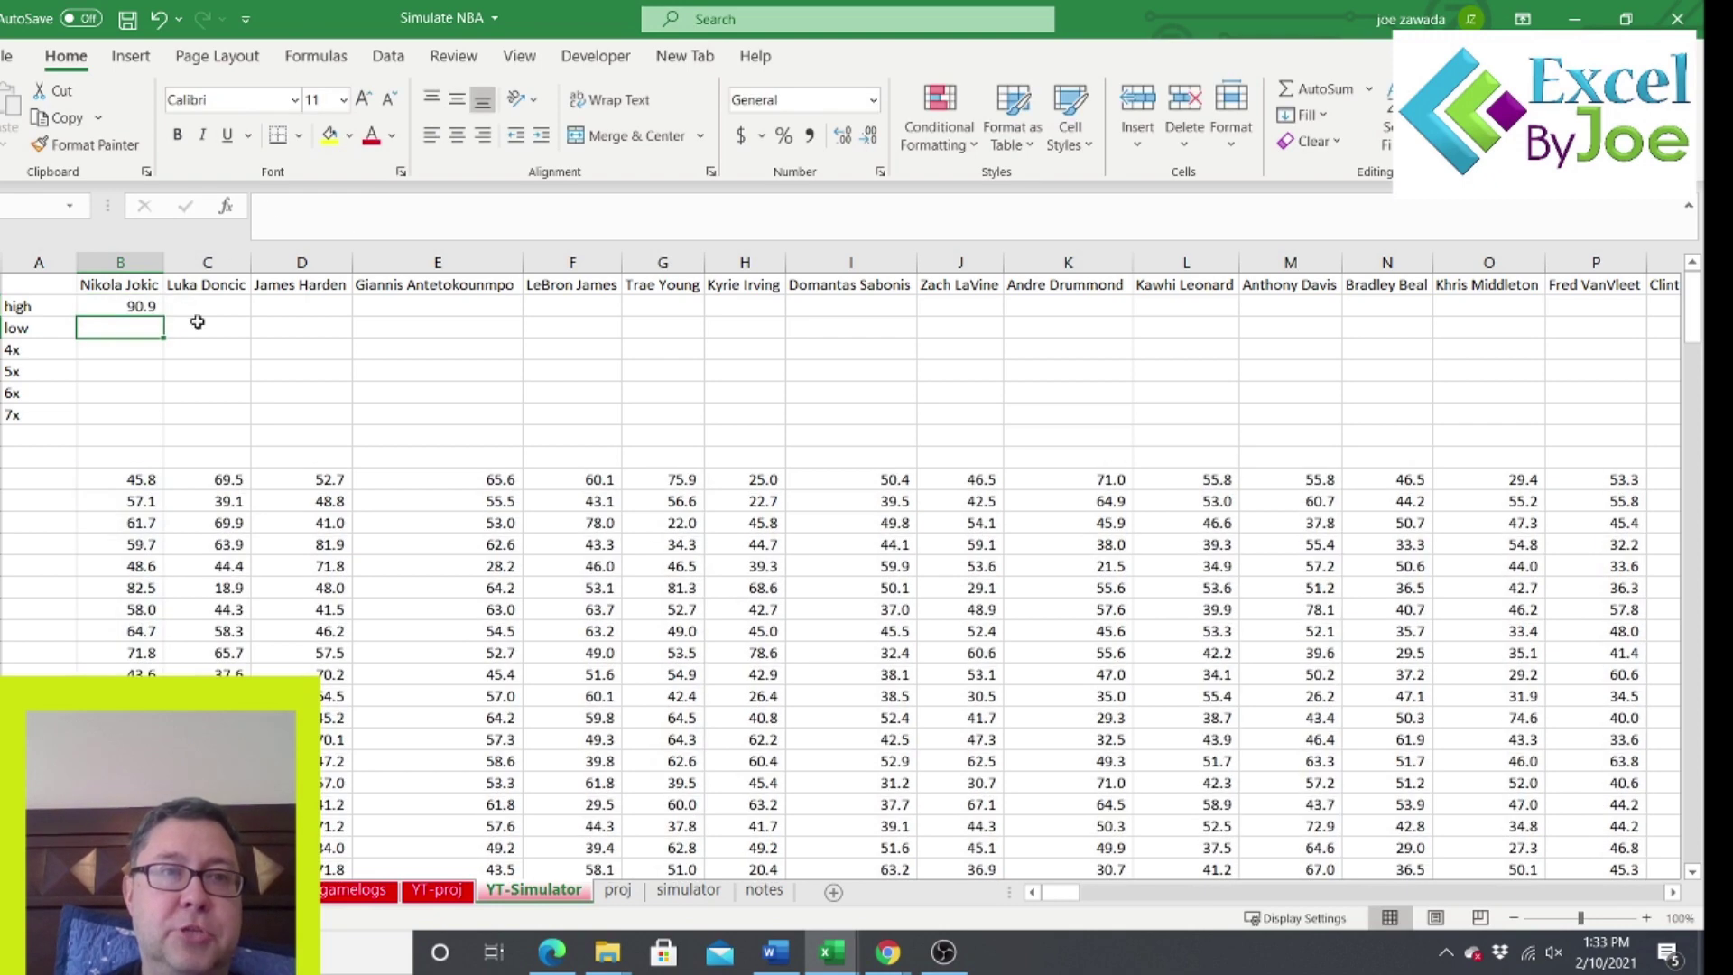
Enter =MIN(B10:B25000) in B3 to return the first player's lowest simulated score.
click(142, 305)
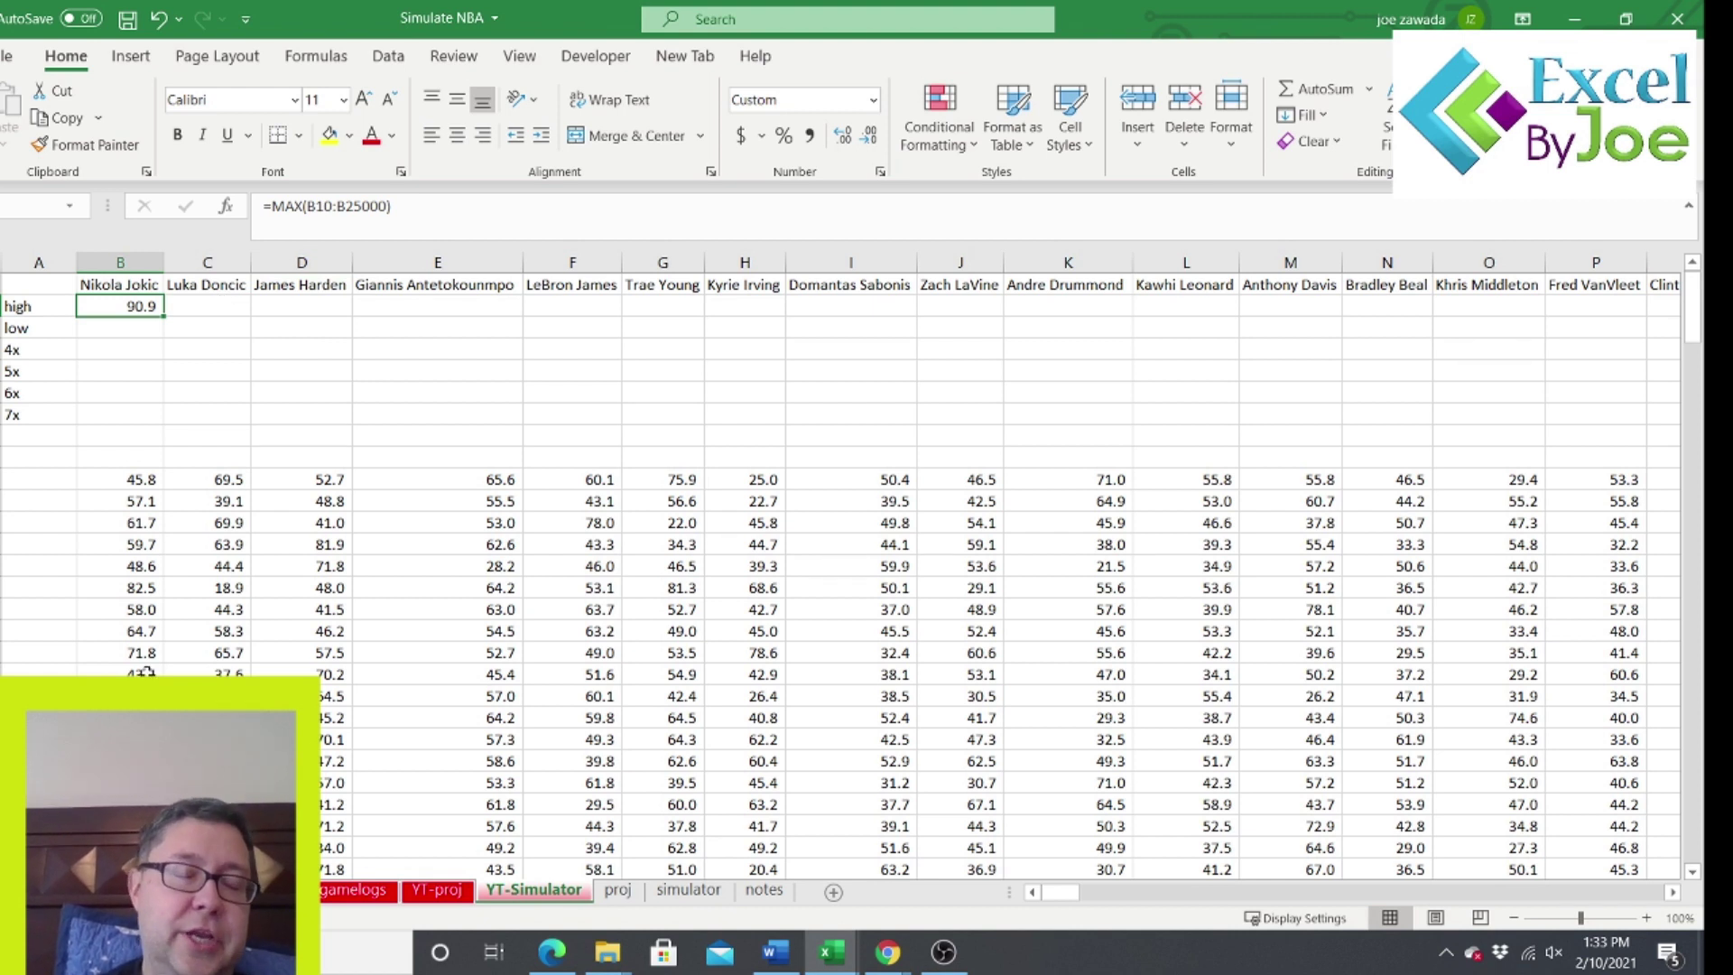
click(112, 328)
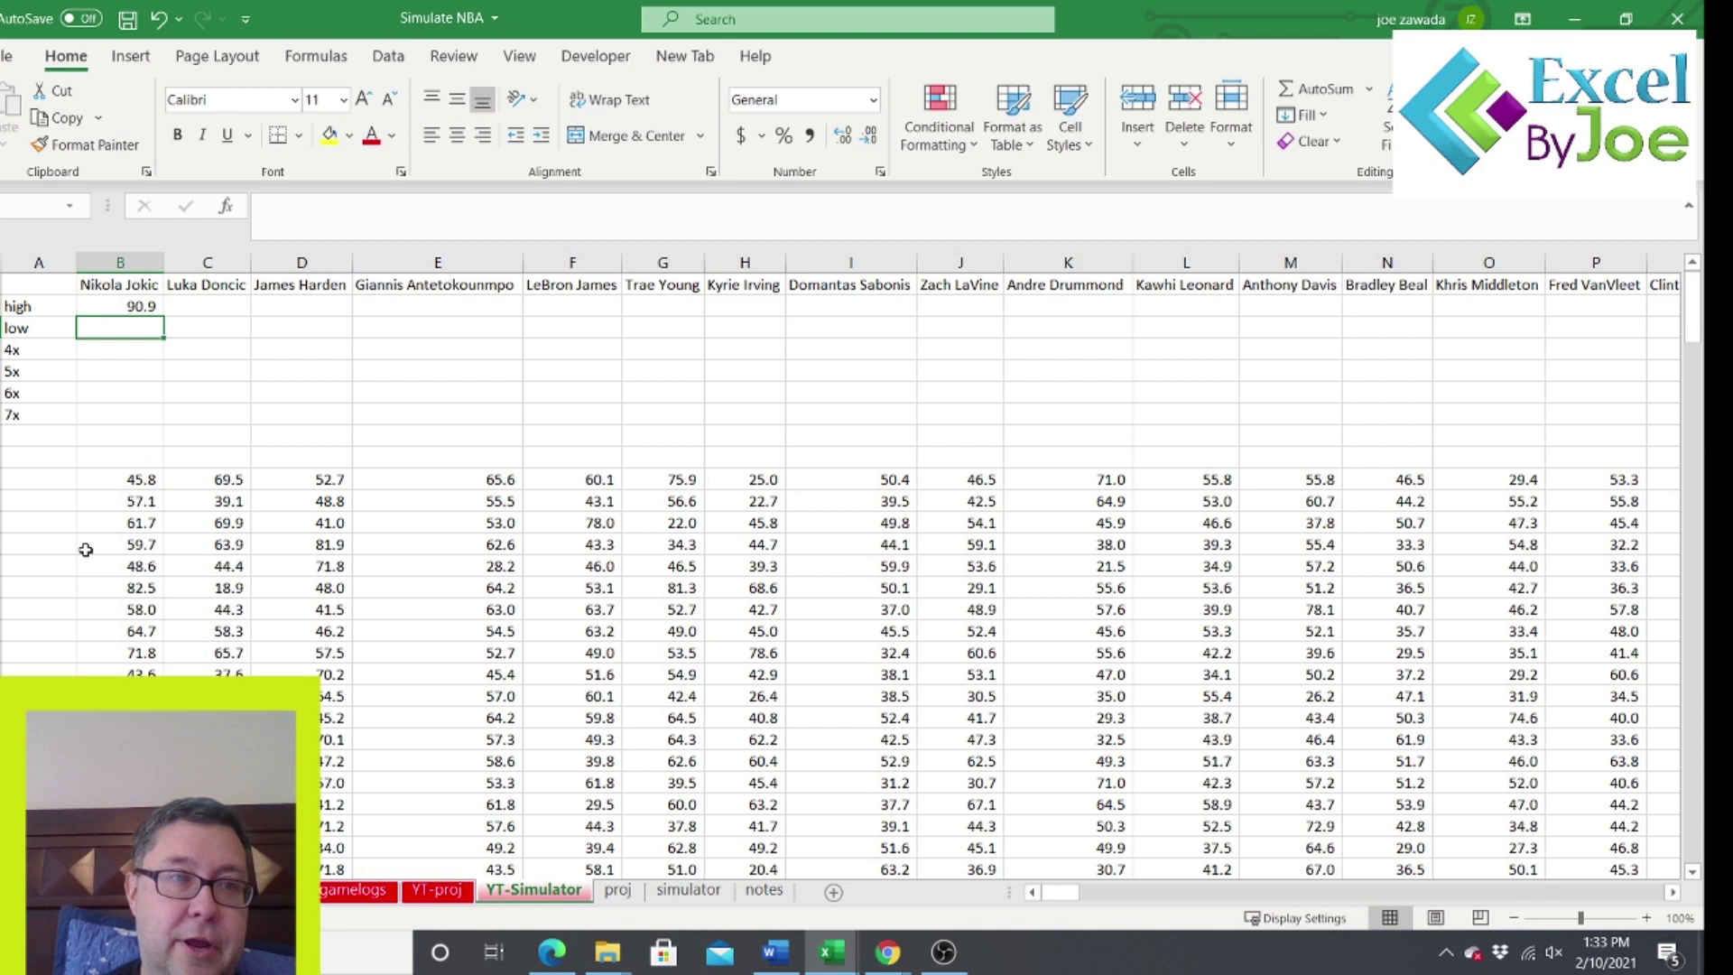
text(=min()
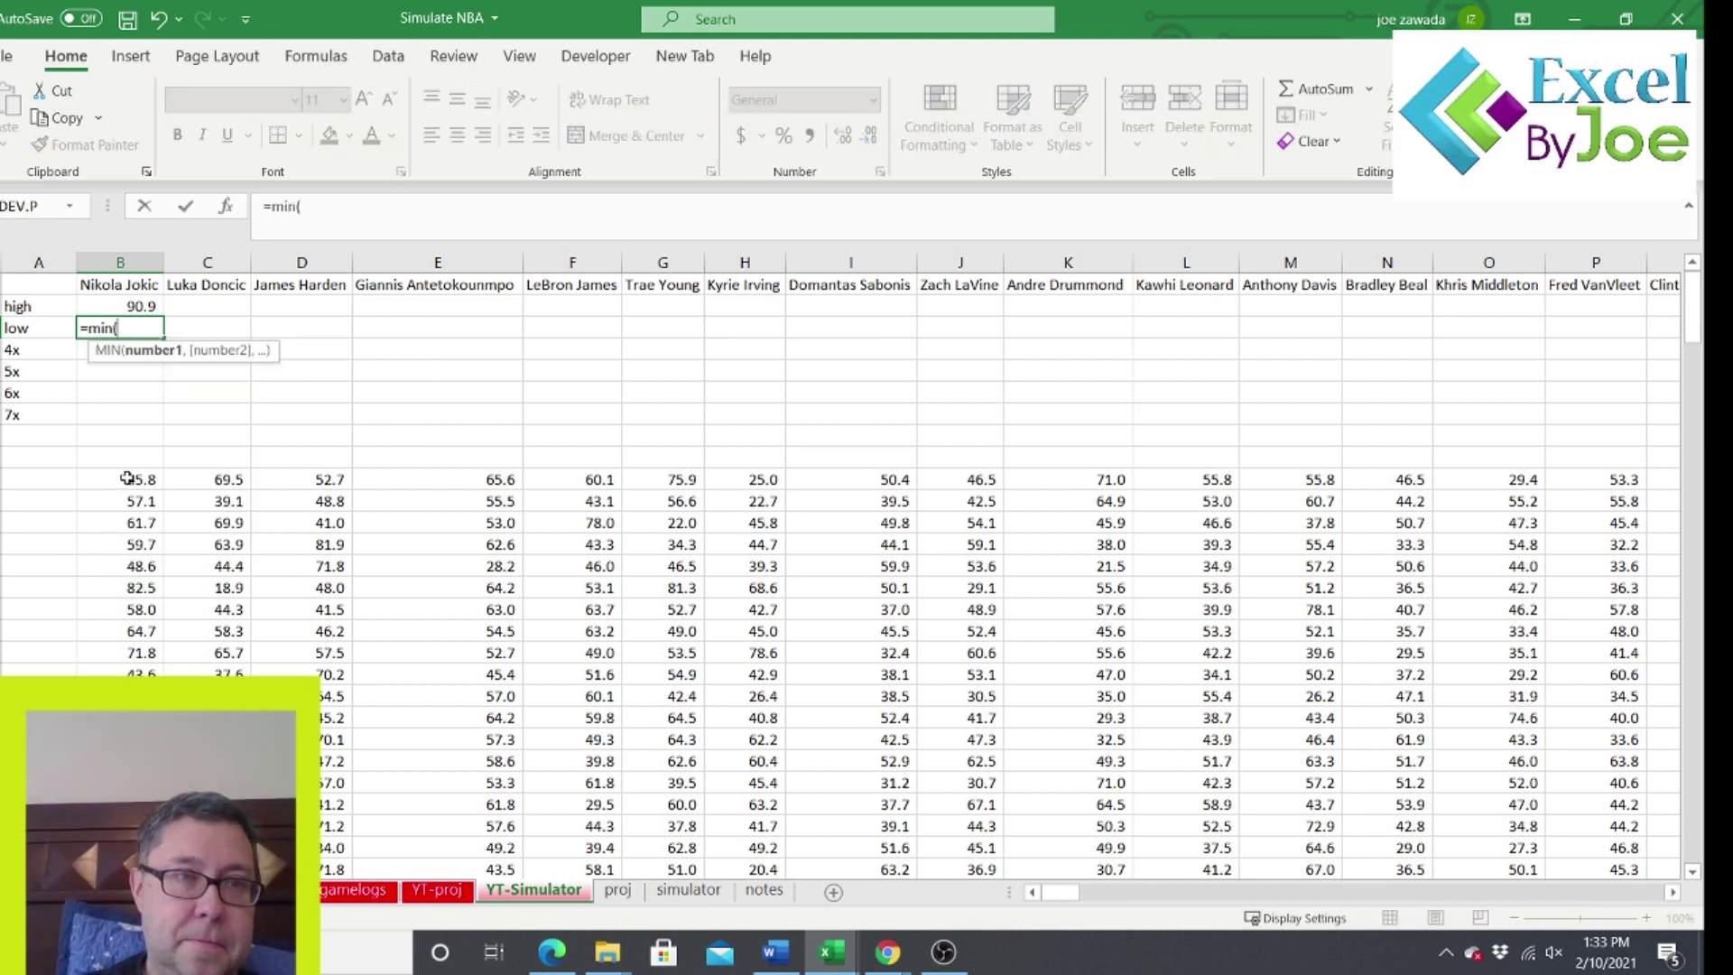
drag(122, 480, 122, 761)
click(393, 209)
key(BackSpace)
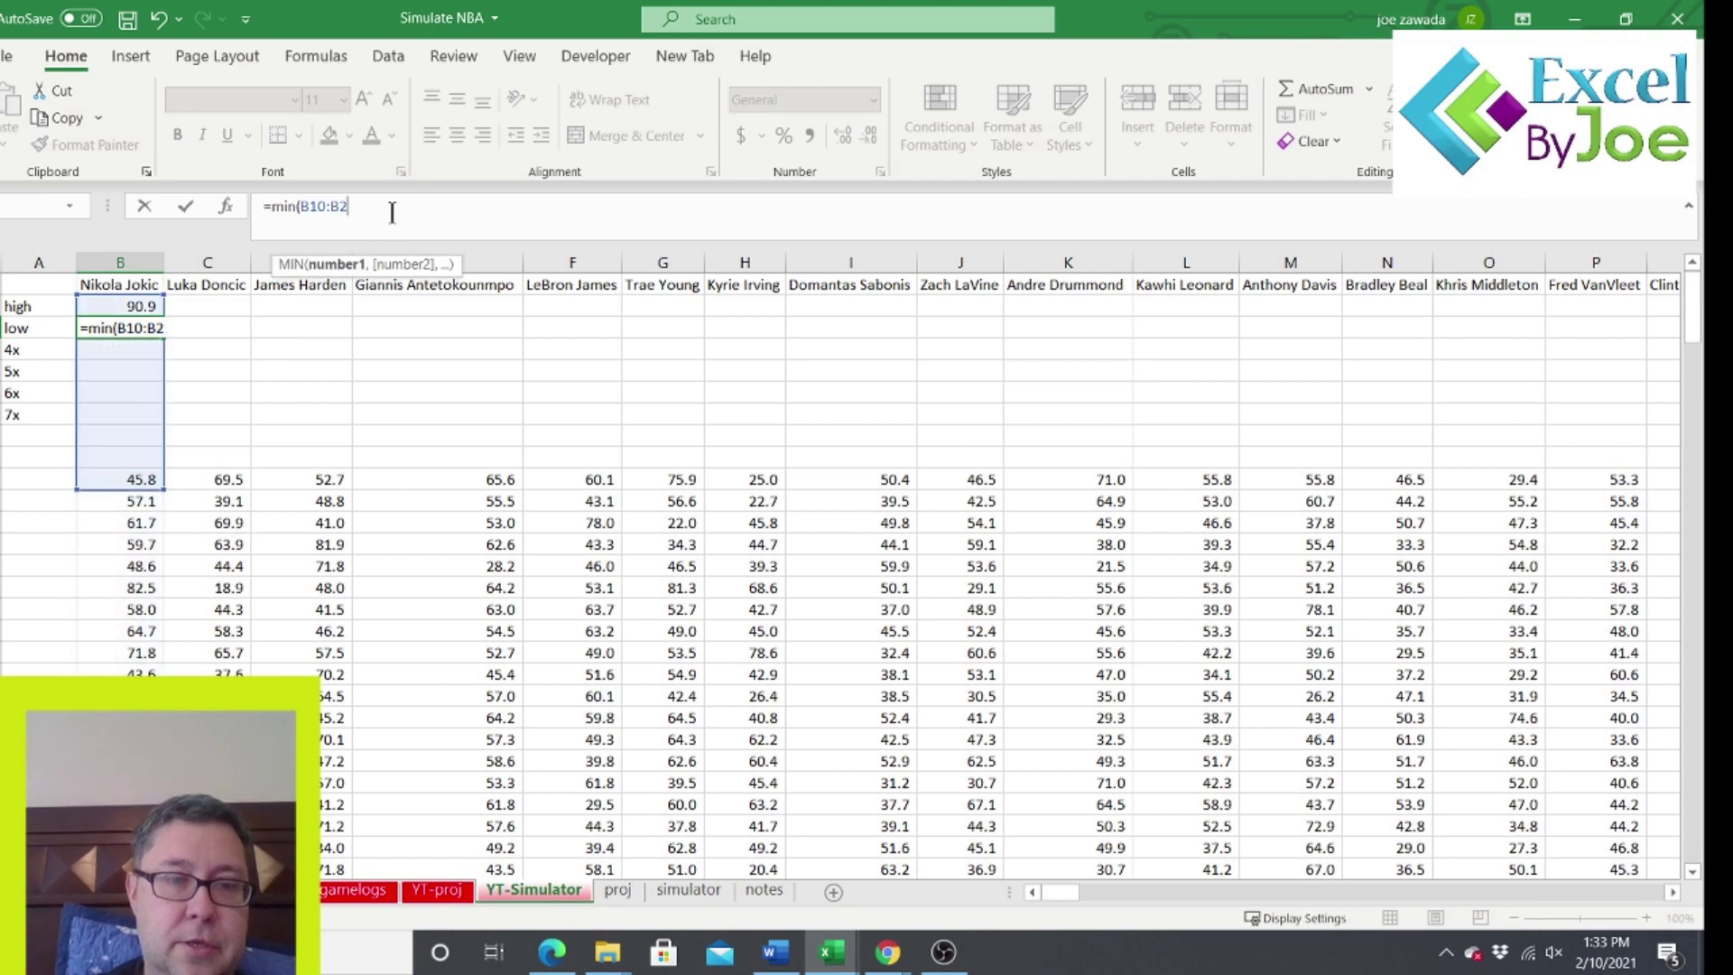
text(5000))
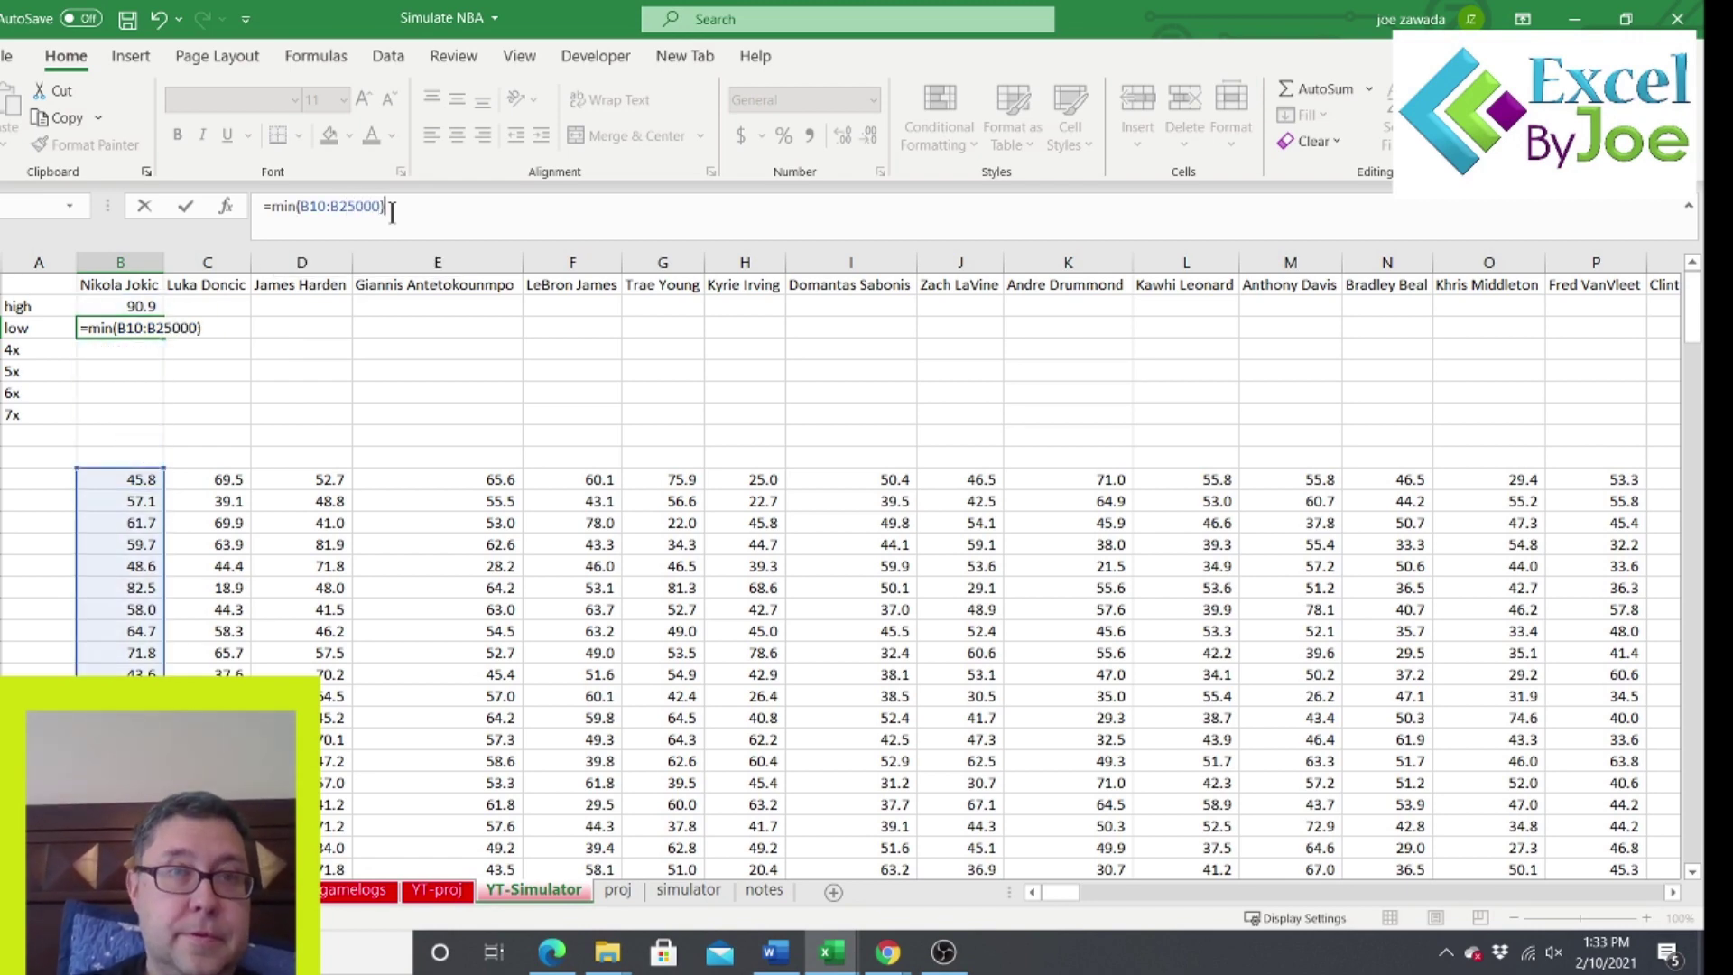
key(Return)
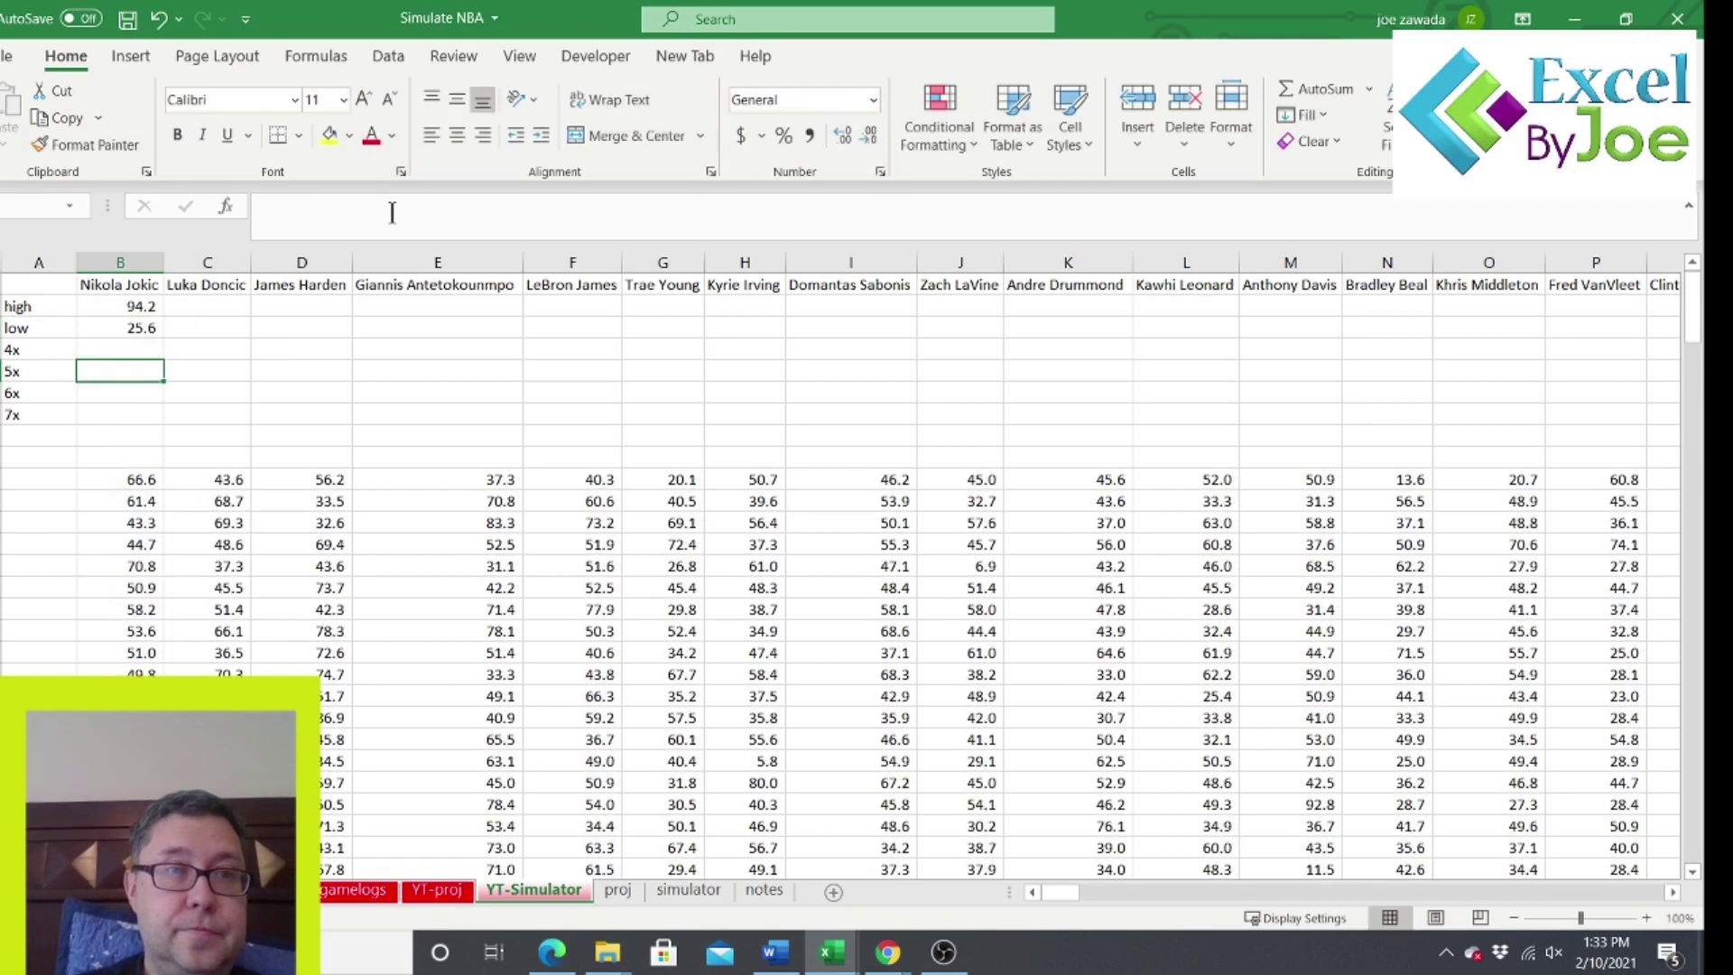
Fill the high and low formulas in B2:B3 across to column J.
drag(149, 307, 1002, 336)
click(813, 359)
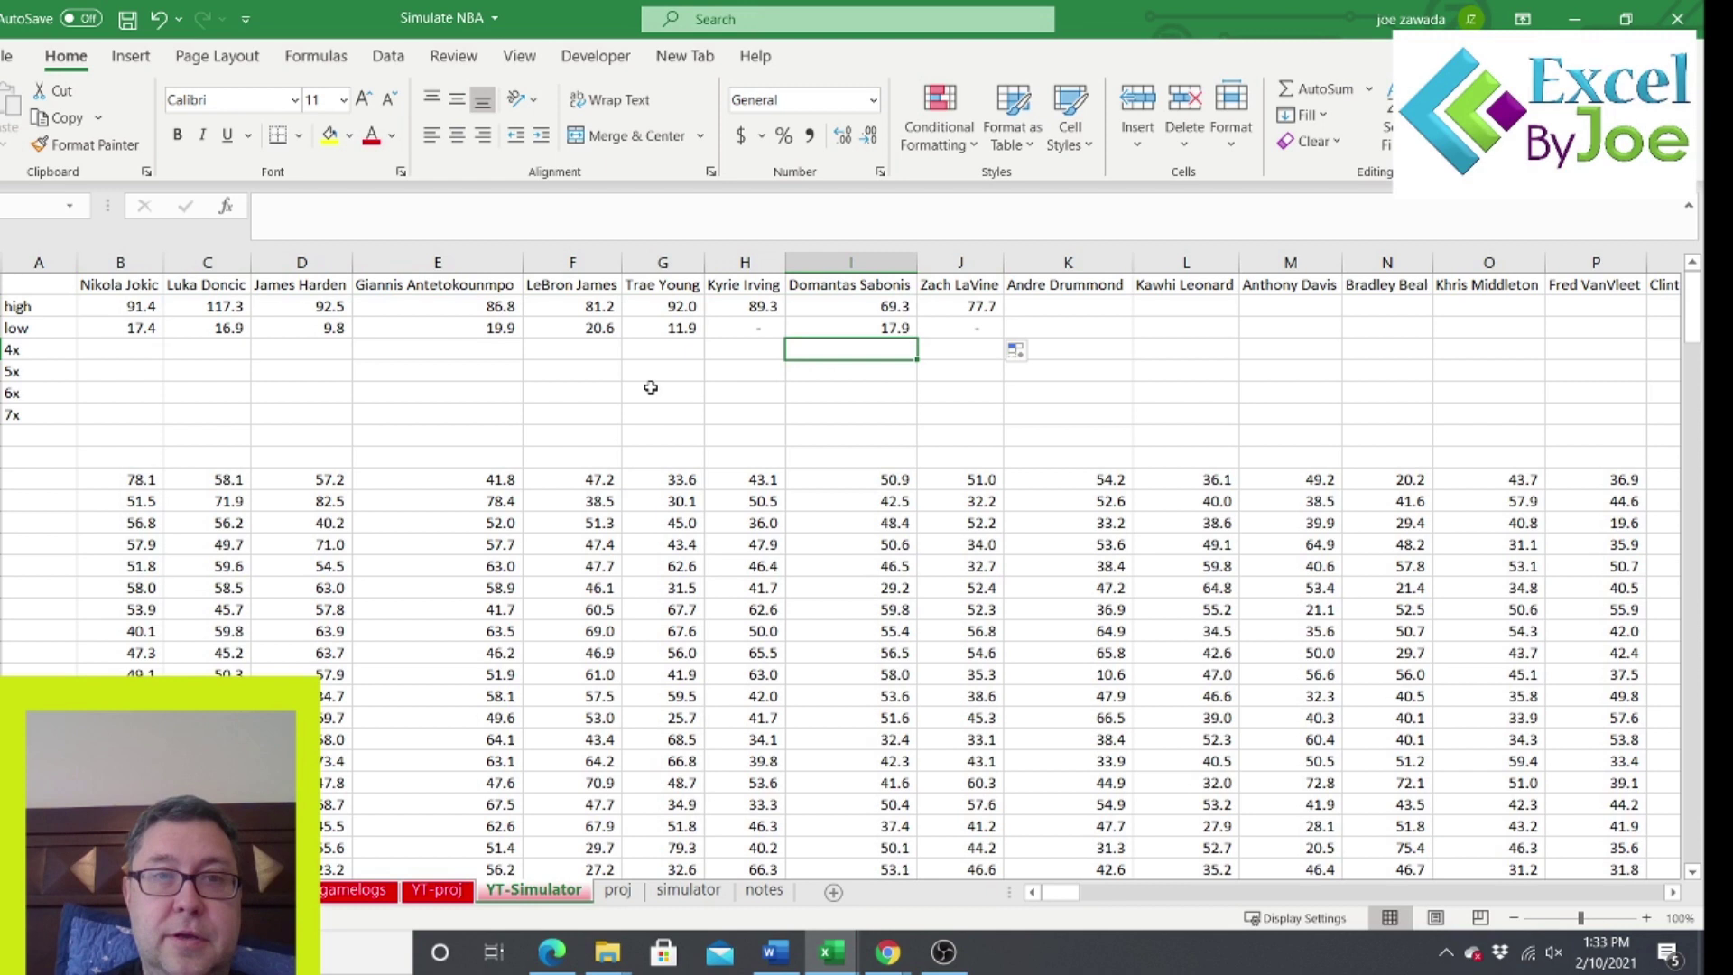
click(220, 346)
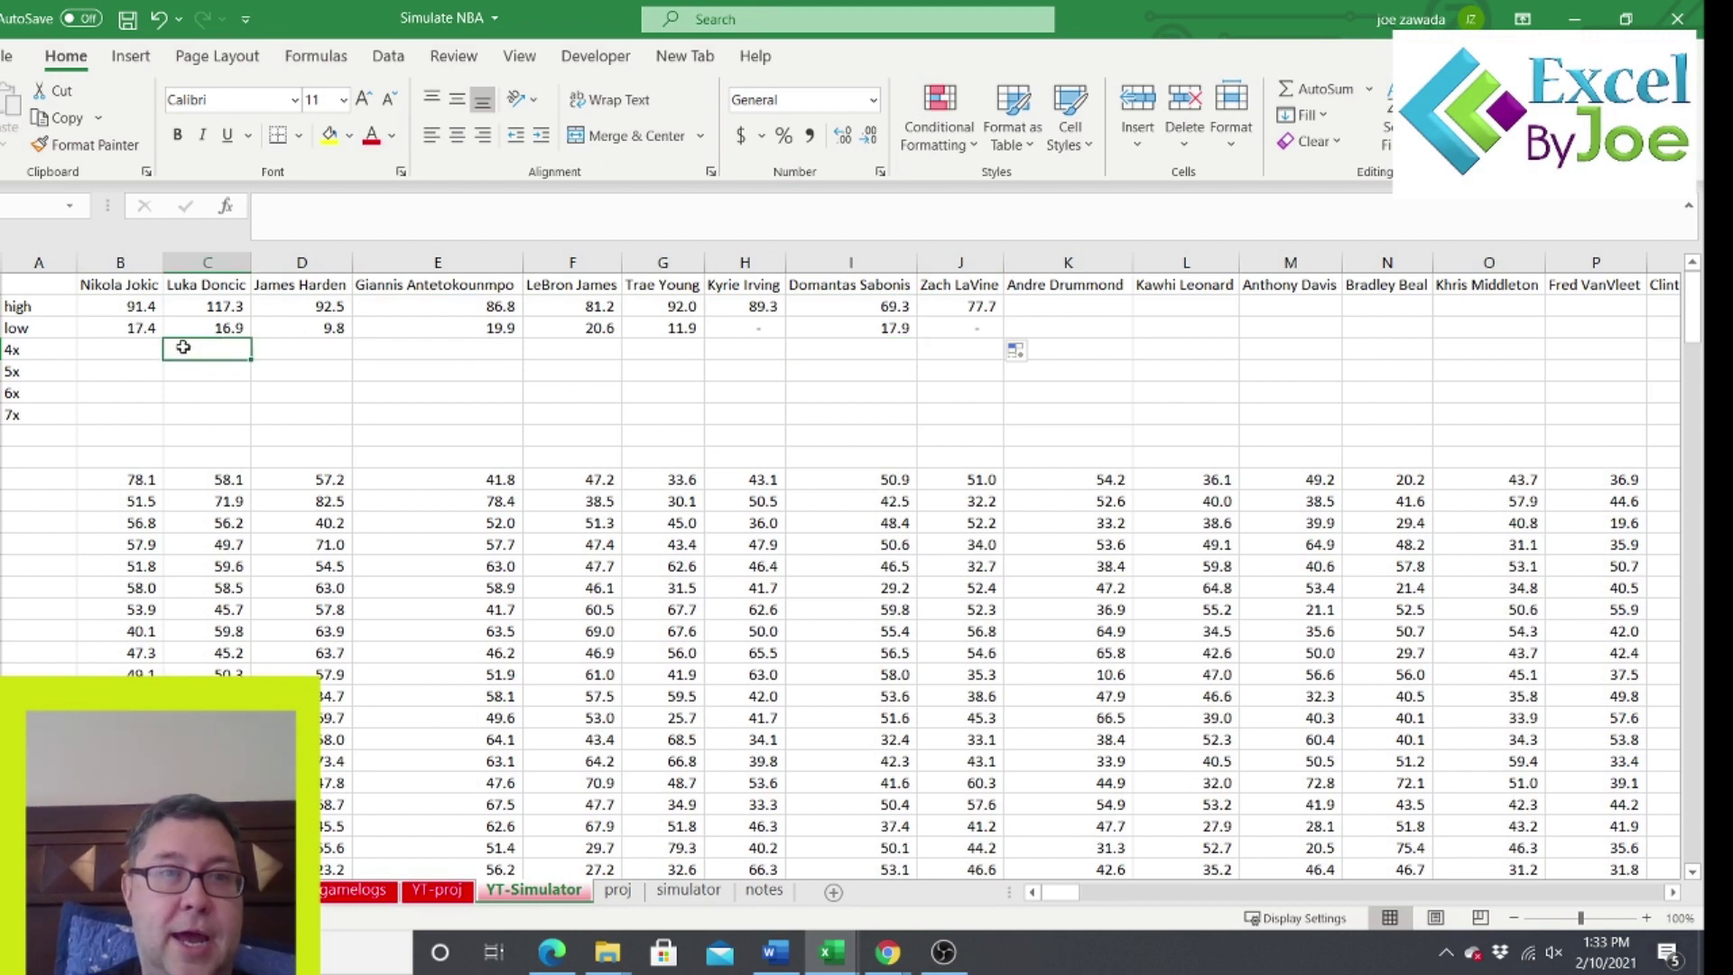
click(114, 309)
click(113, 330)
click(112, 357)
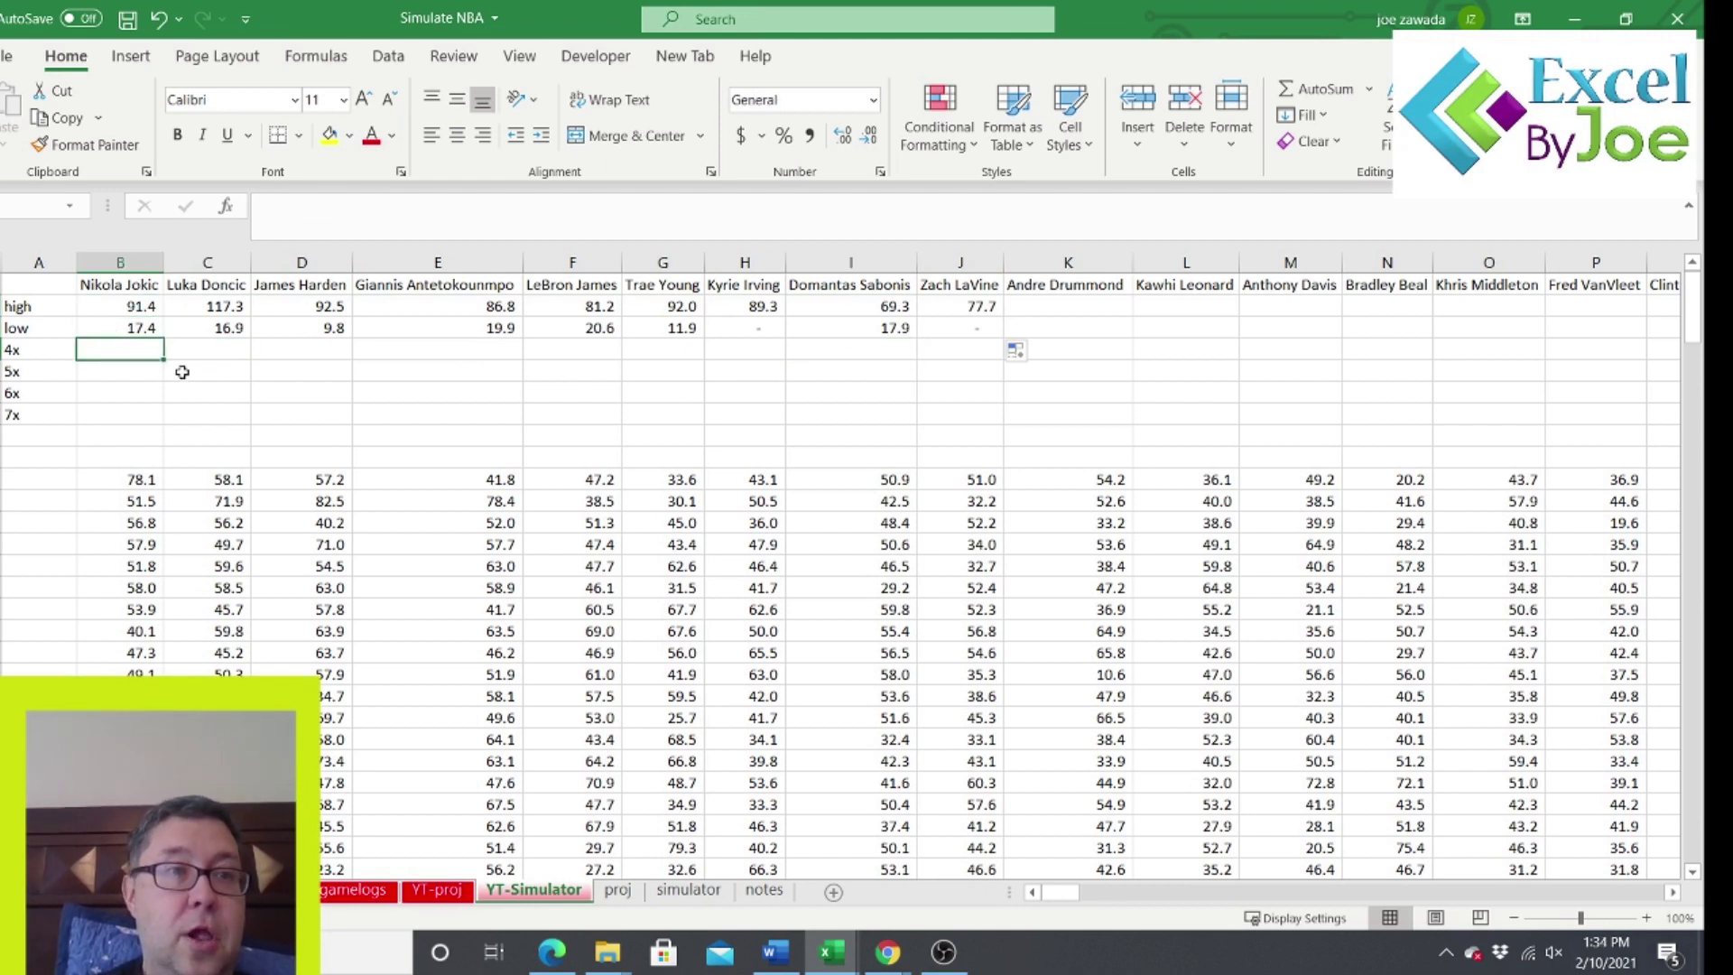
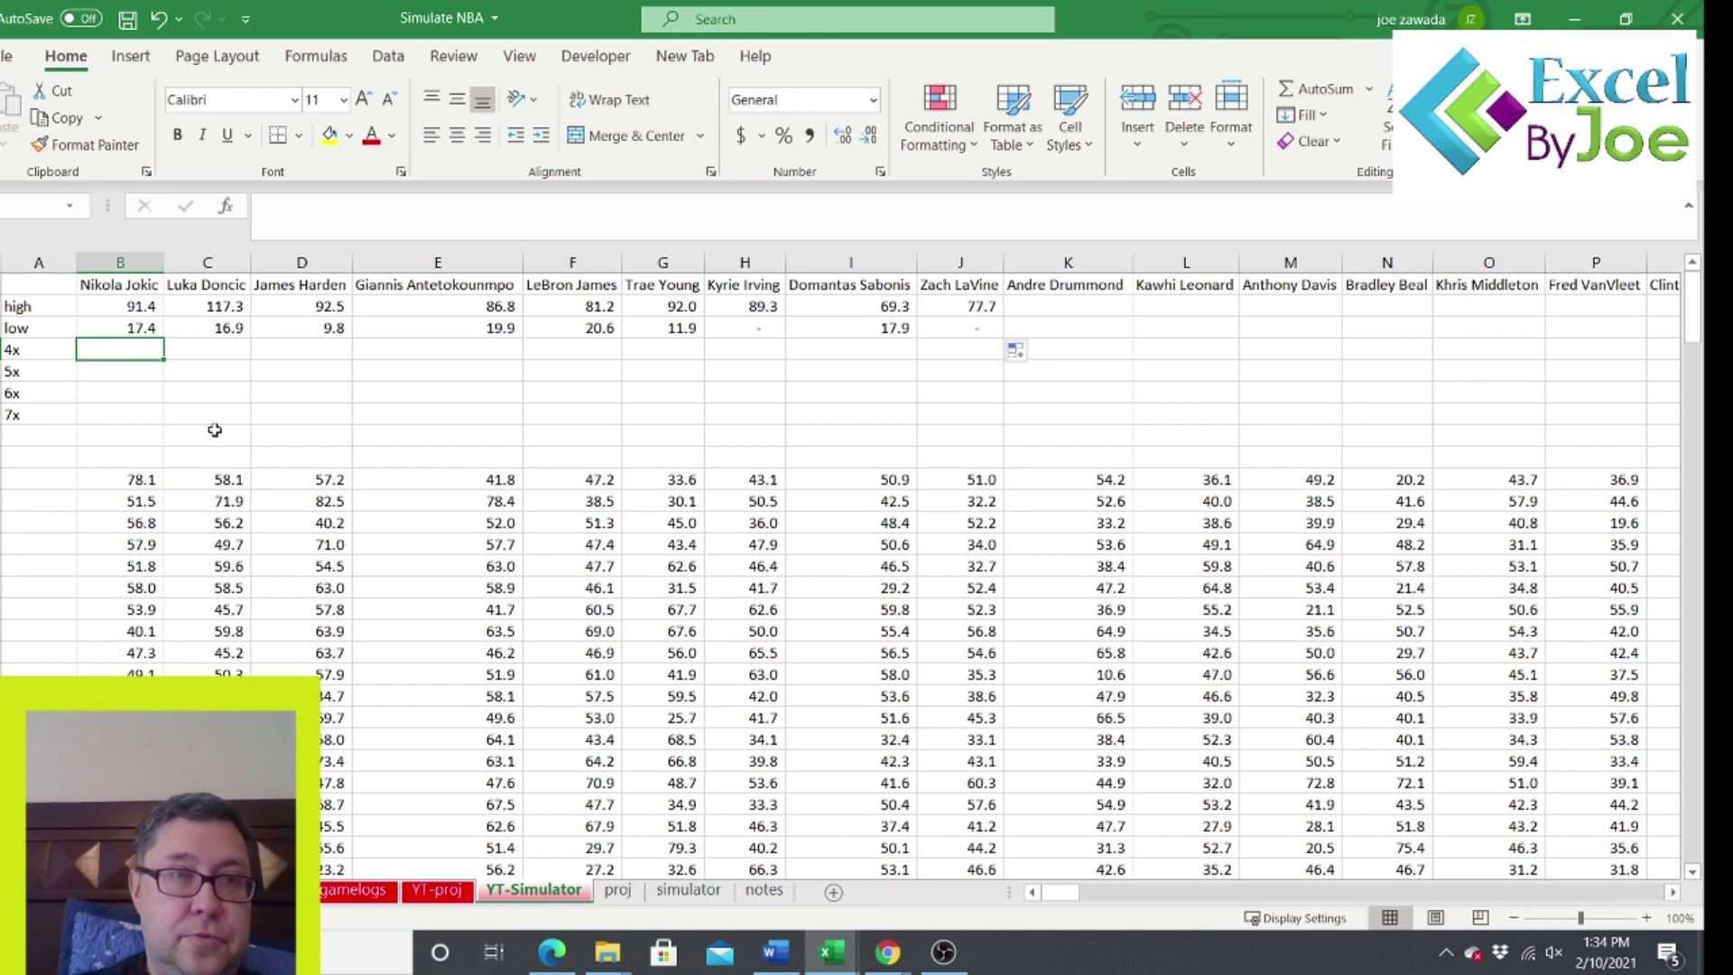
Label cell A8 "salary" as the row below the 7x label.
click(36, 436)
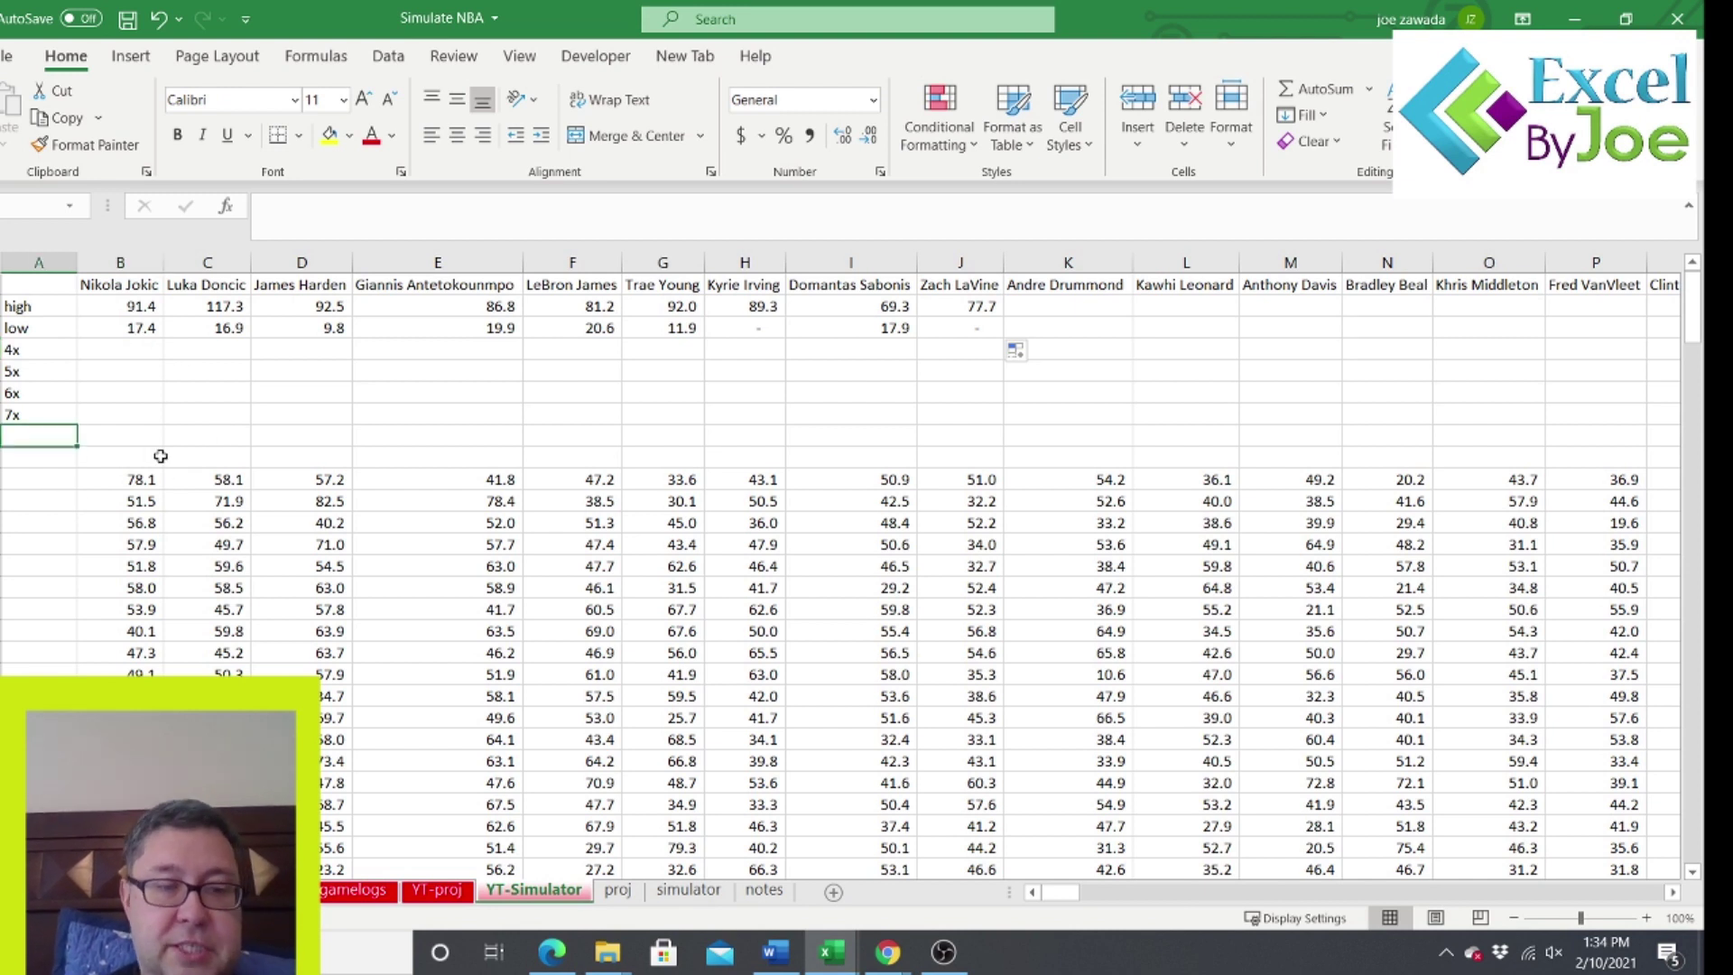
text(sal)
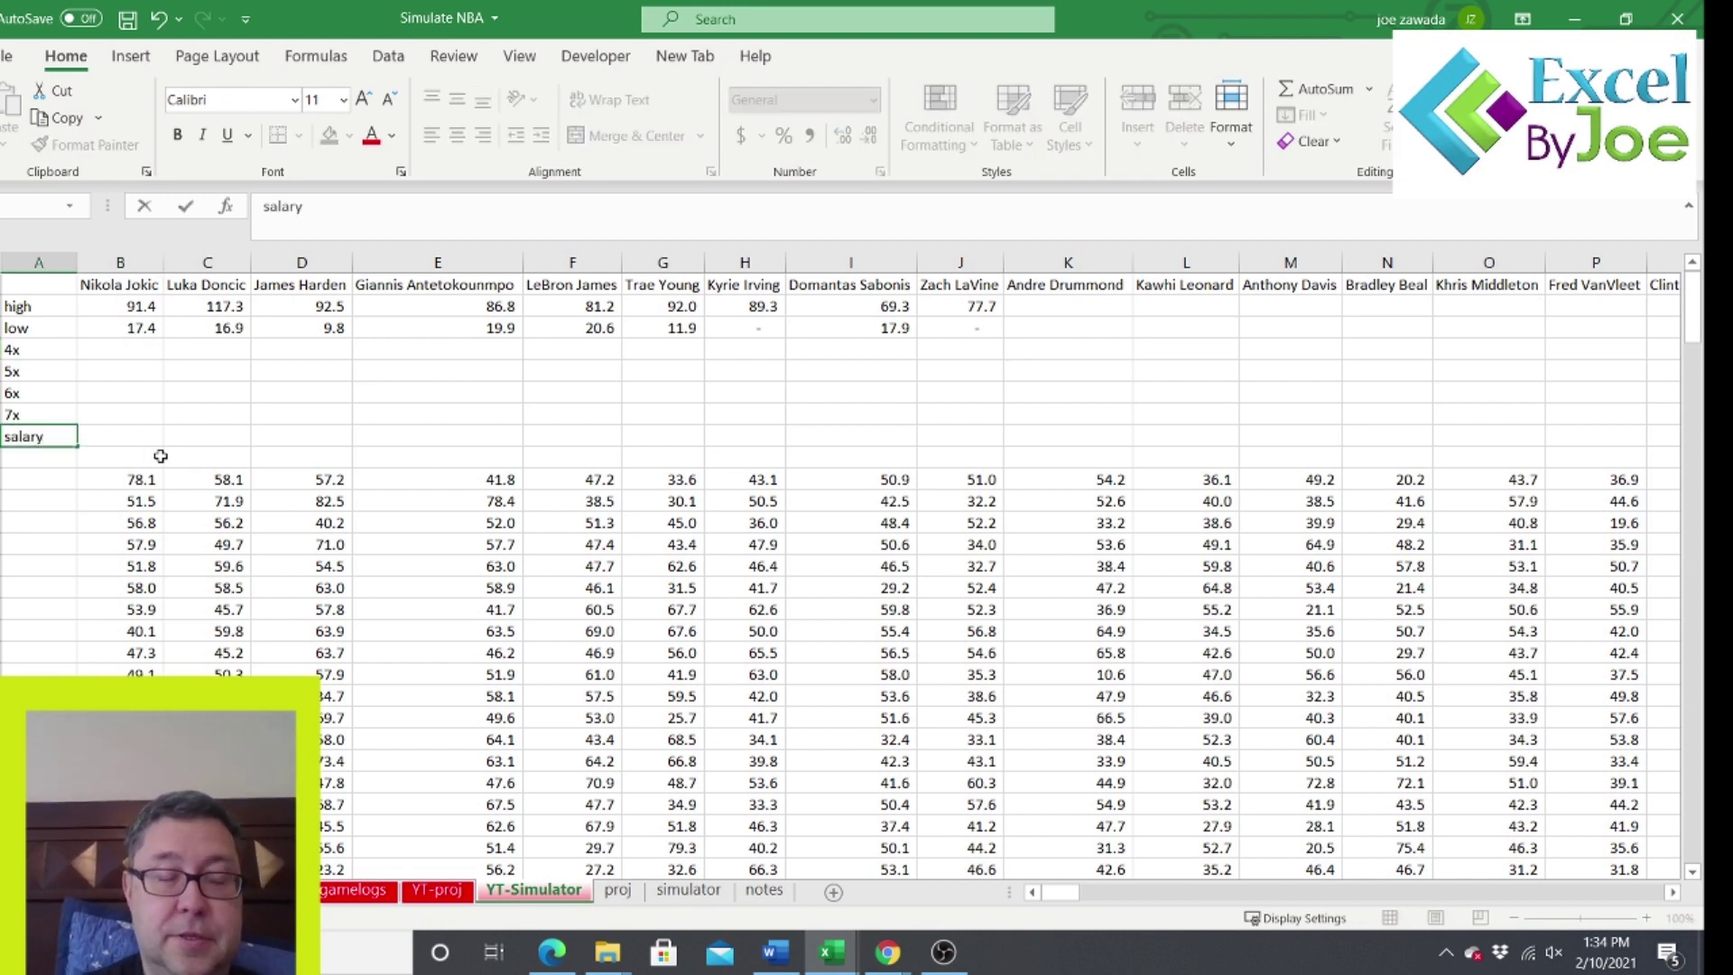
text(ary)
key(Tab)
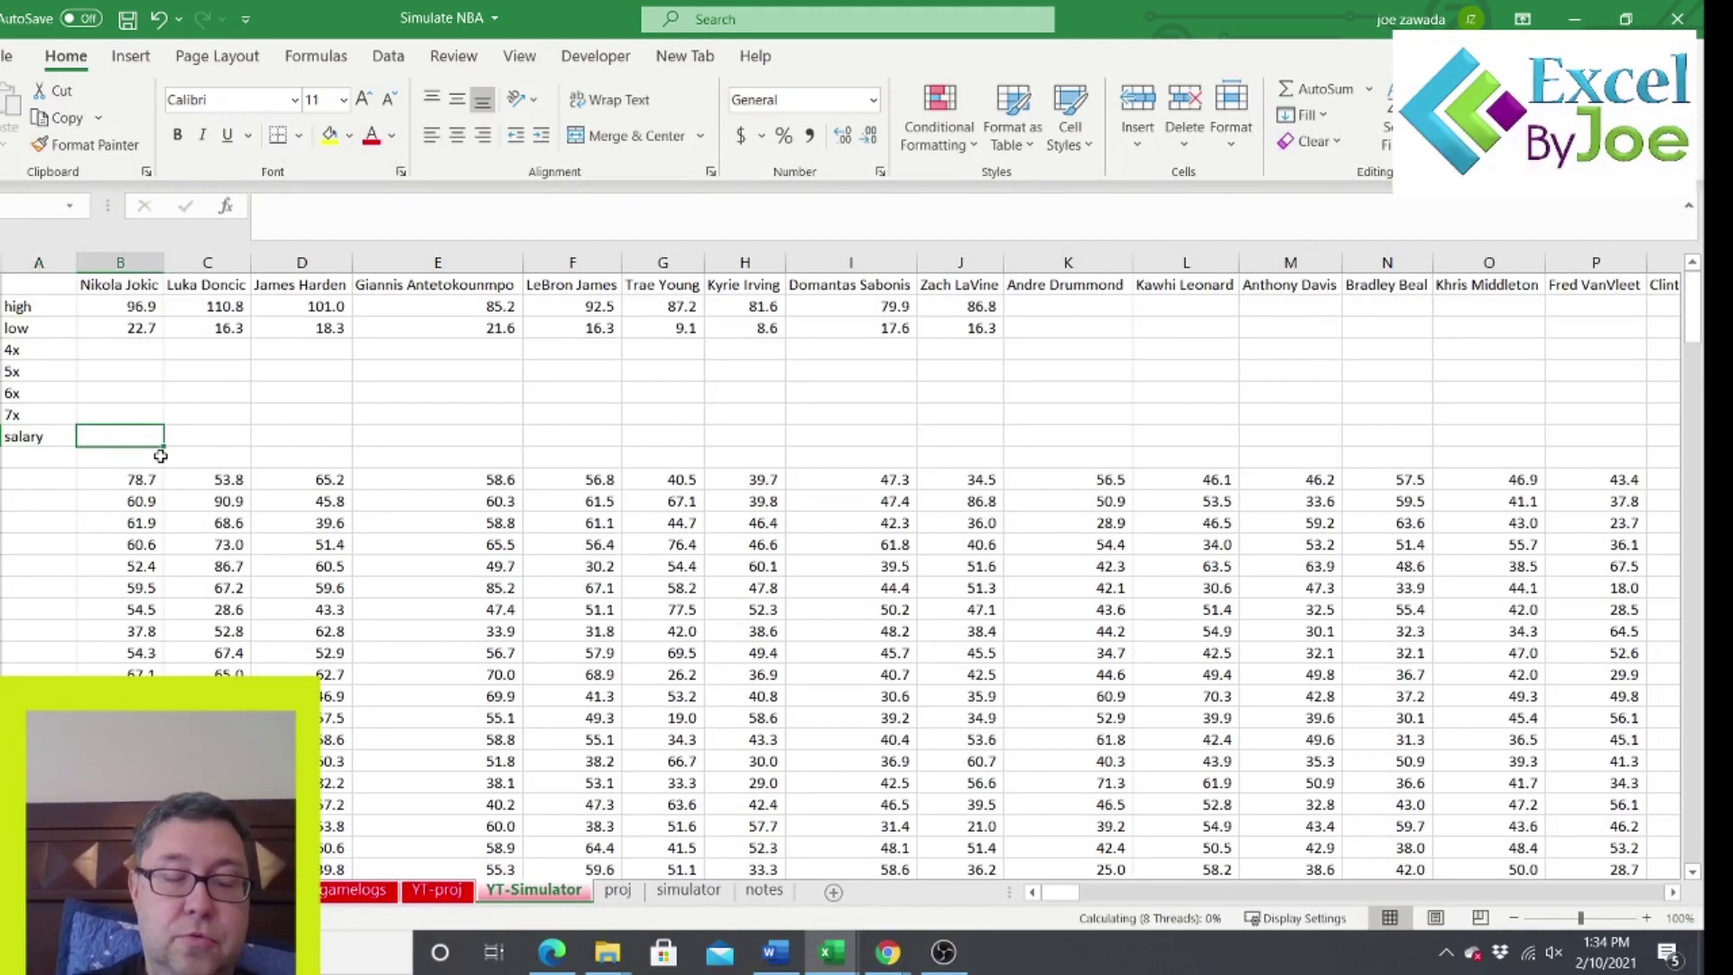
Enter =XLOOKUP(B1,'YT-proj'!T:T,'YT-proj'!M:M) in B8 to return the first player's salary.
text(=xloo)
text(ku)
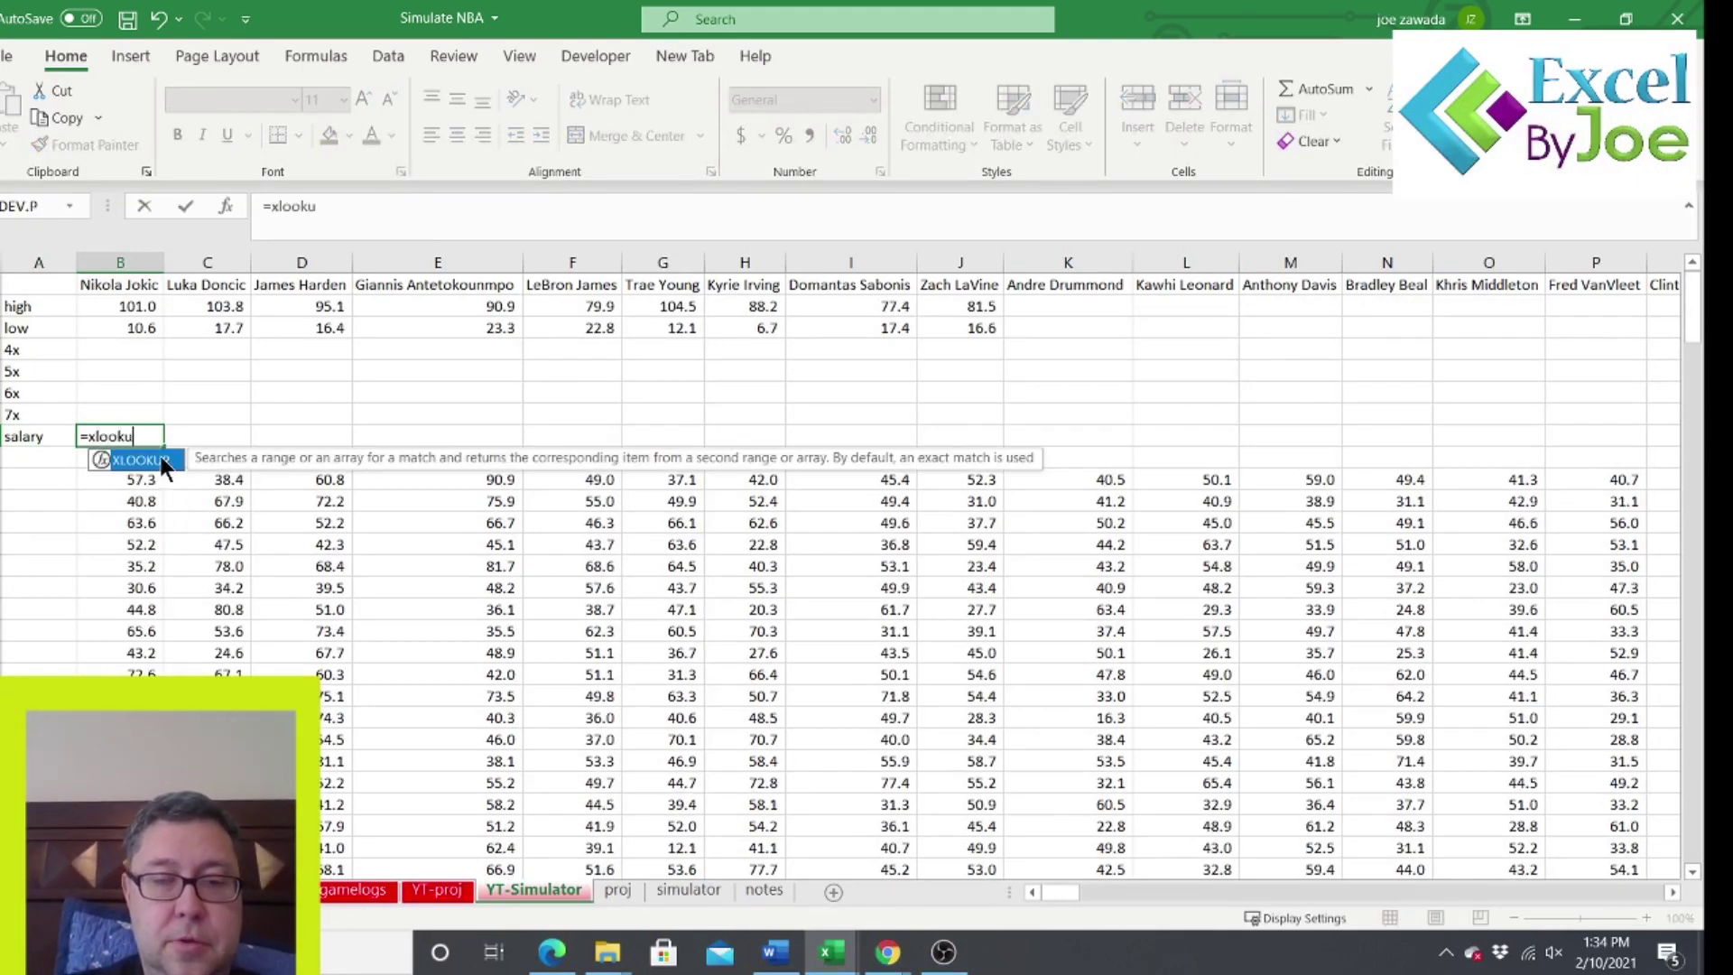
text(p()
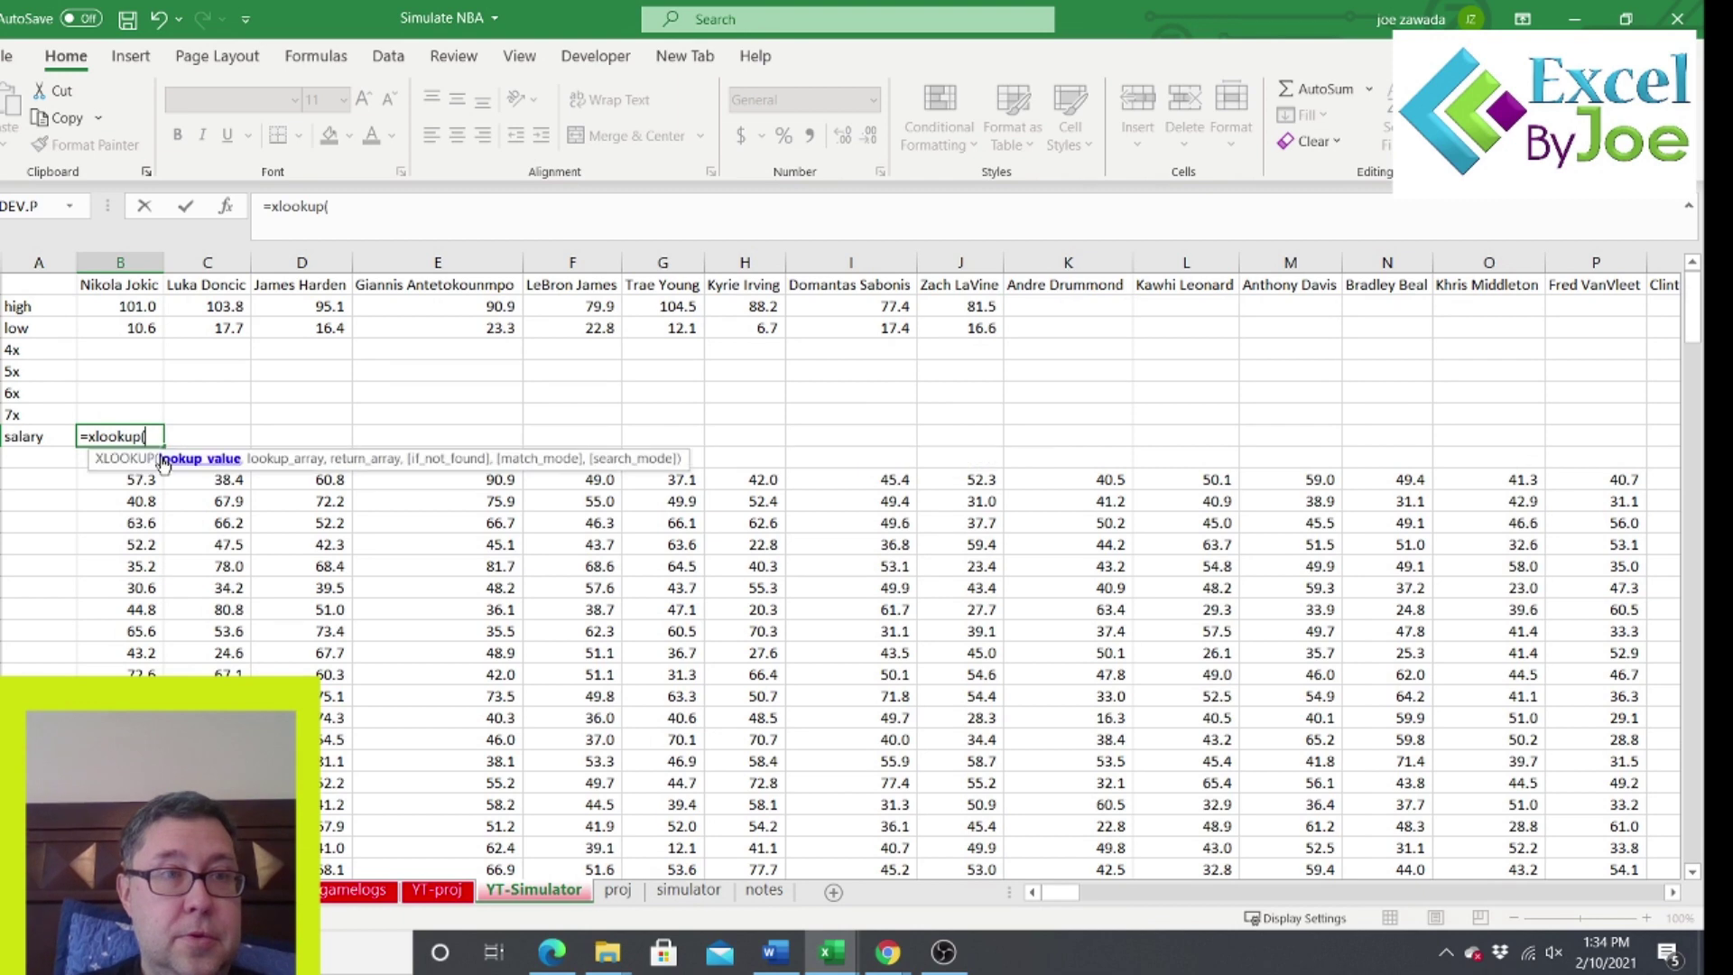
click(110, 282)
text(,)
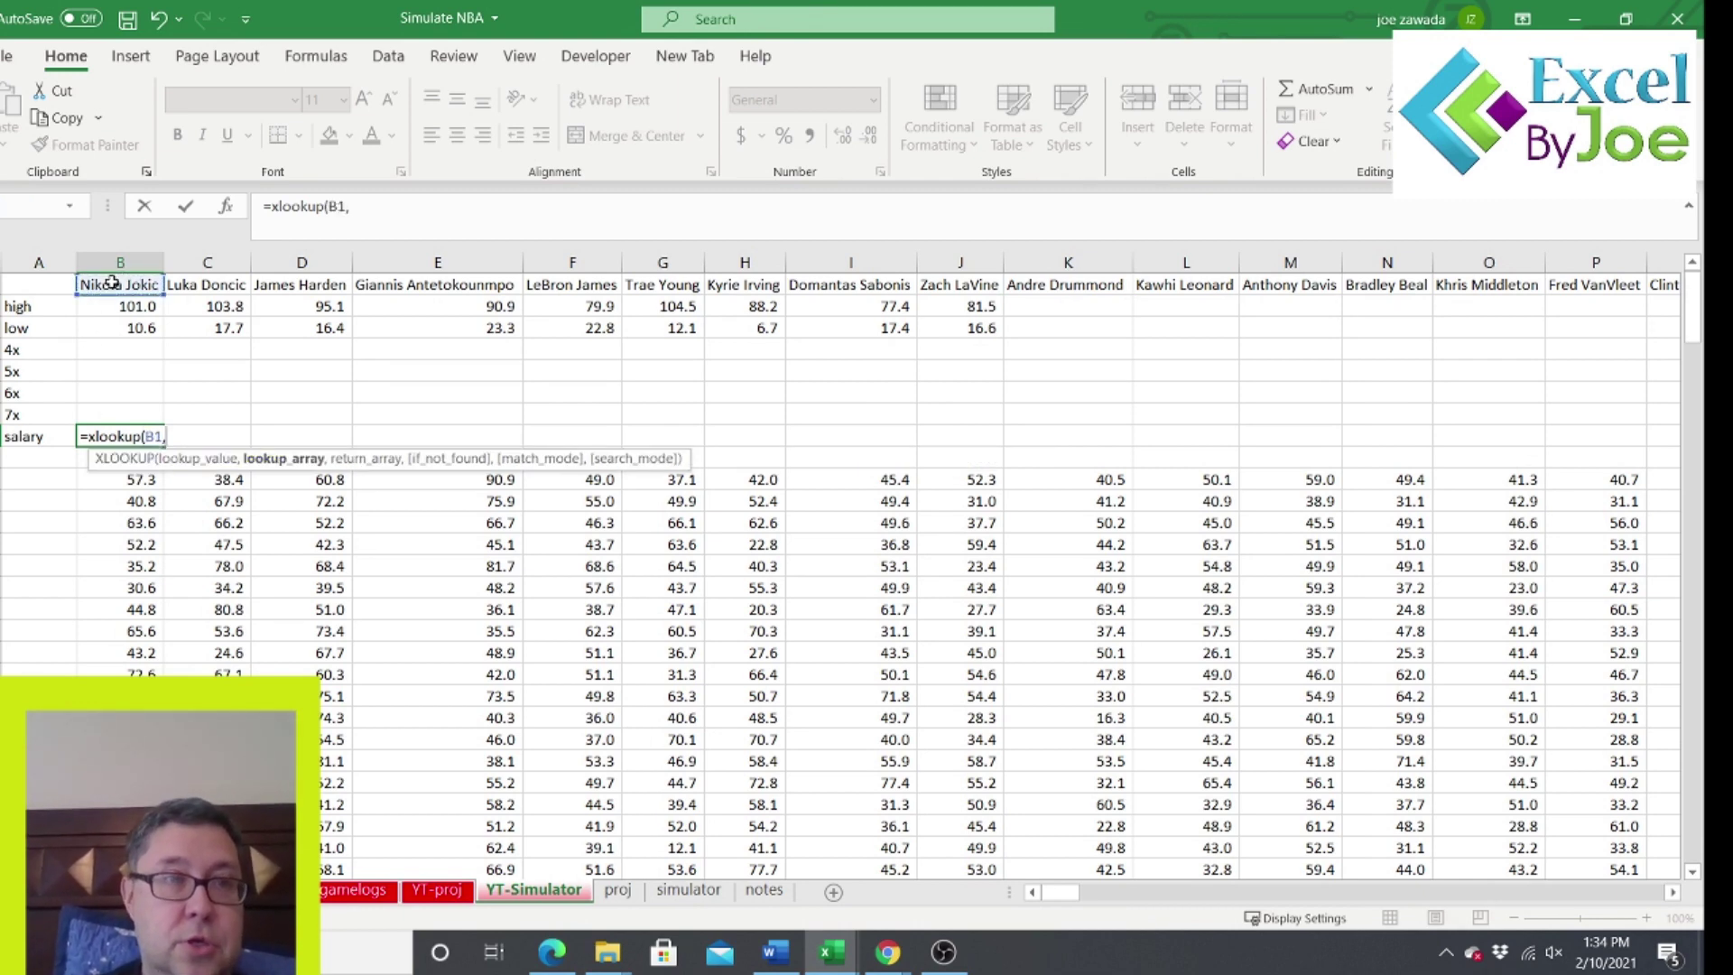
click(437, 889)
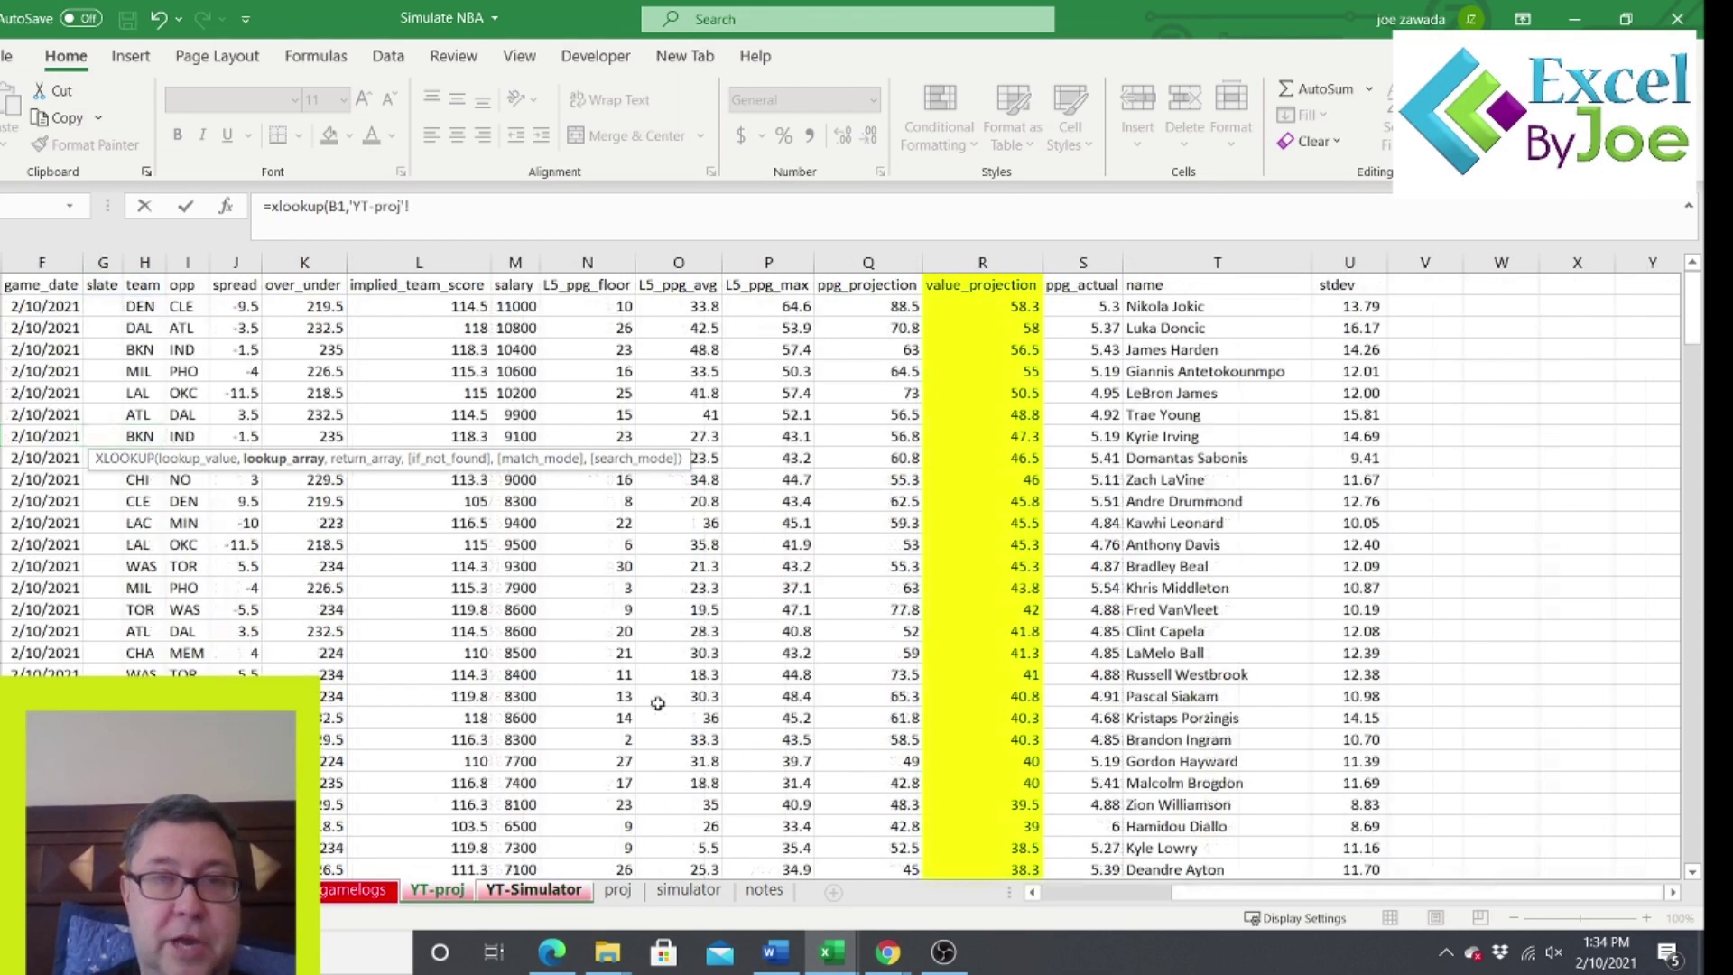
click(1201, 262)
text(,)
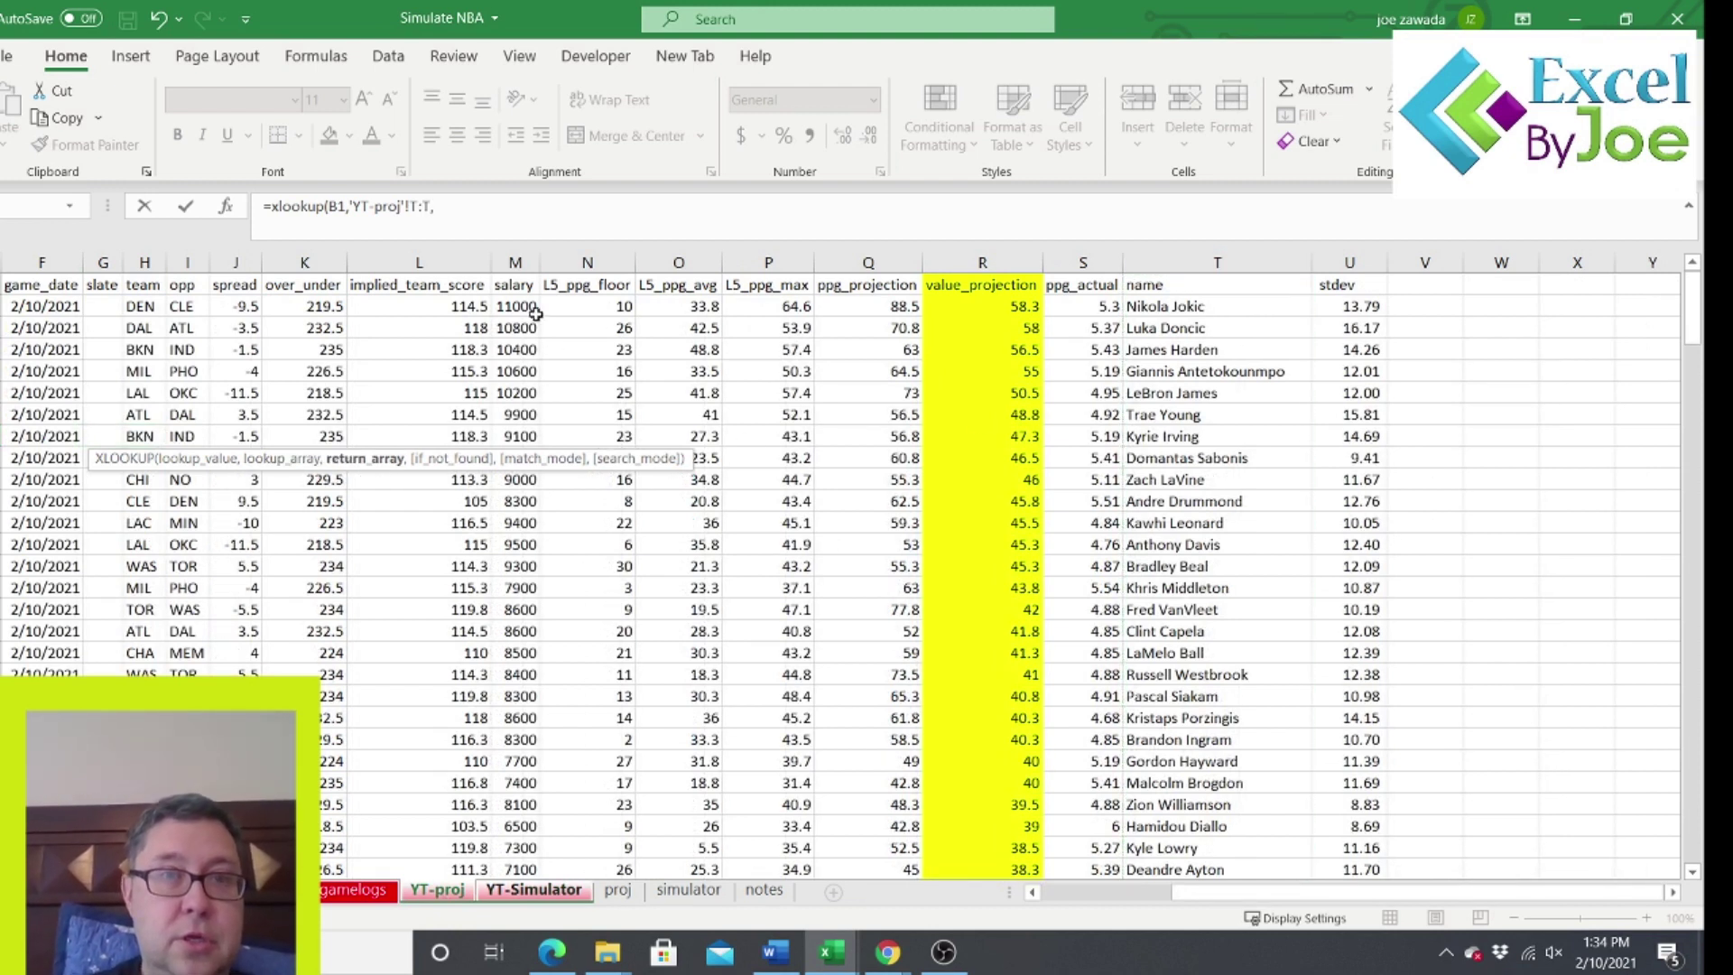
click(515, 262)
text())
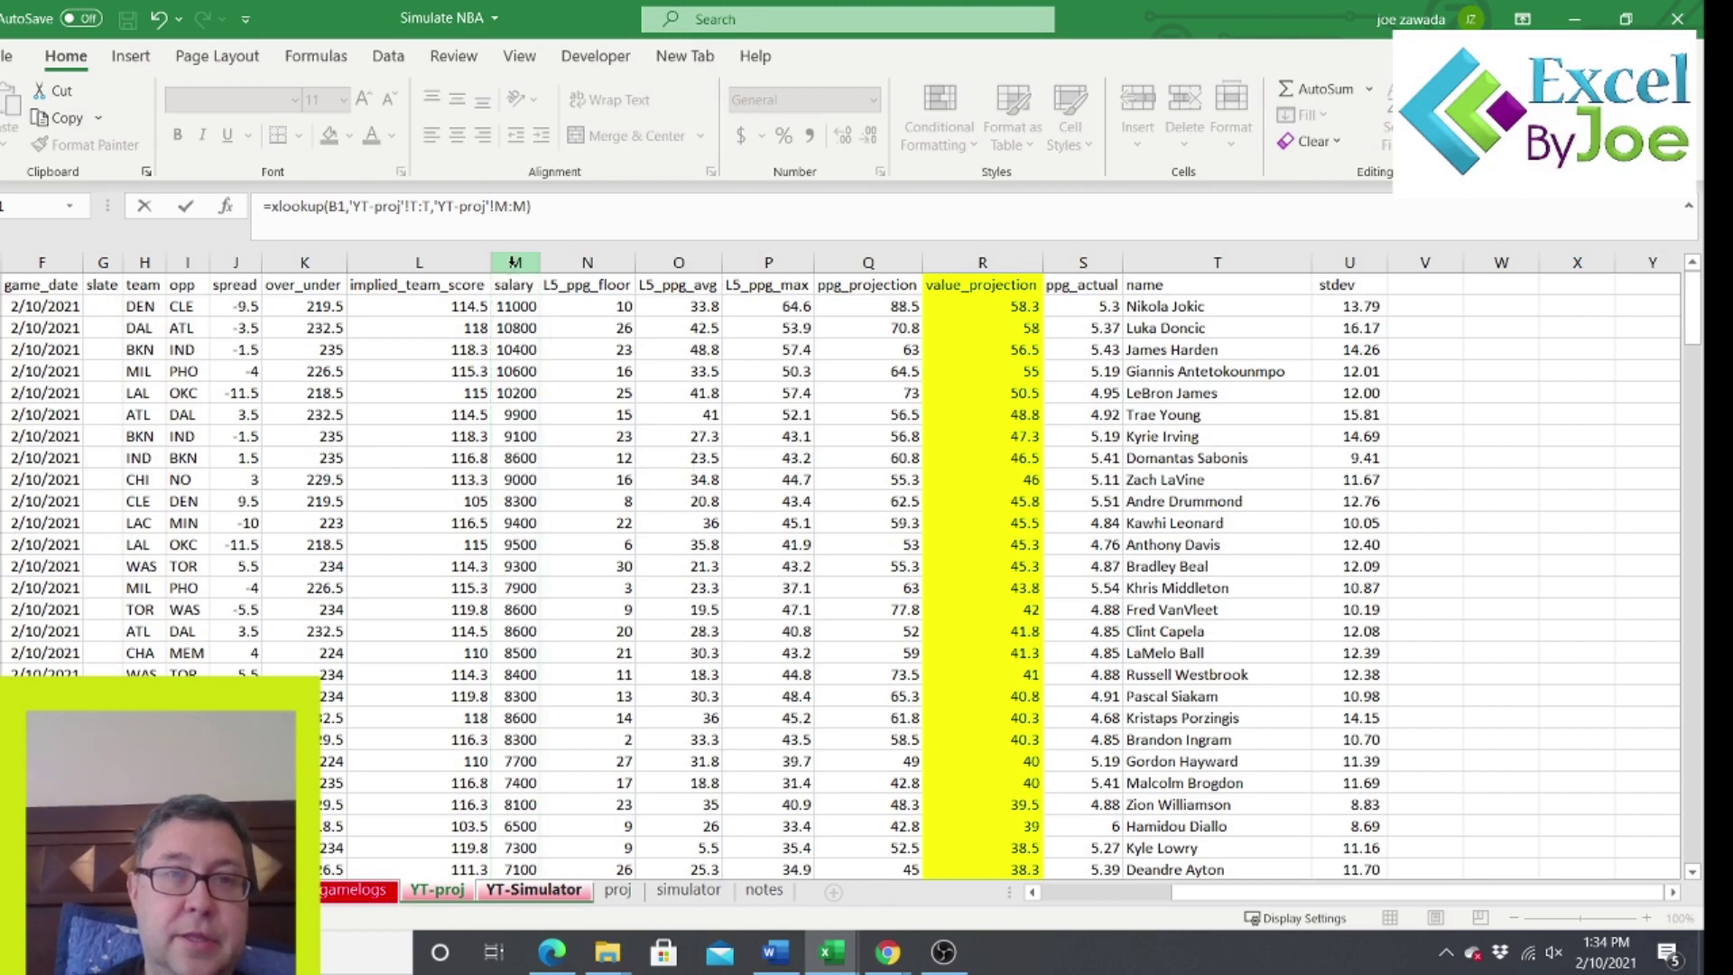
key(Return)
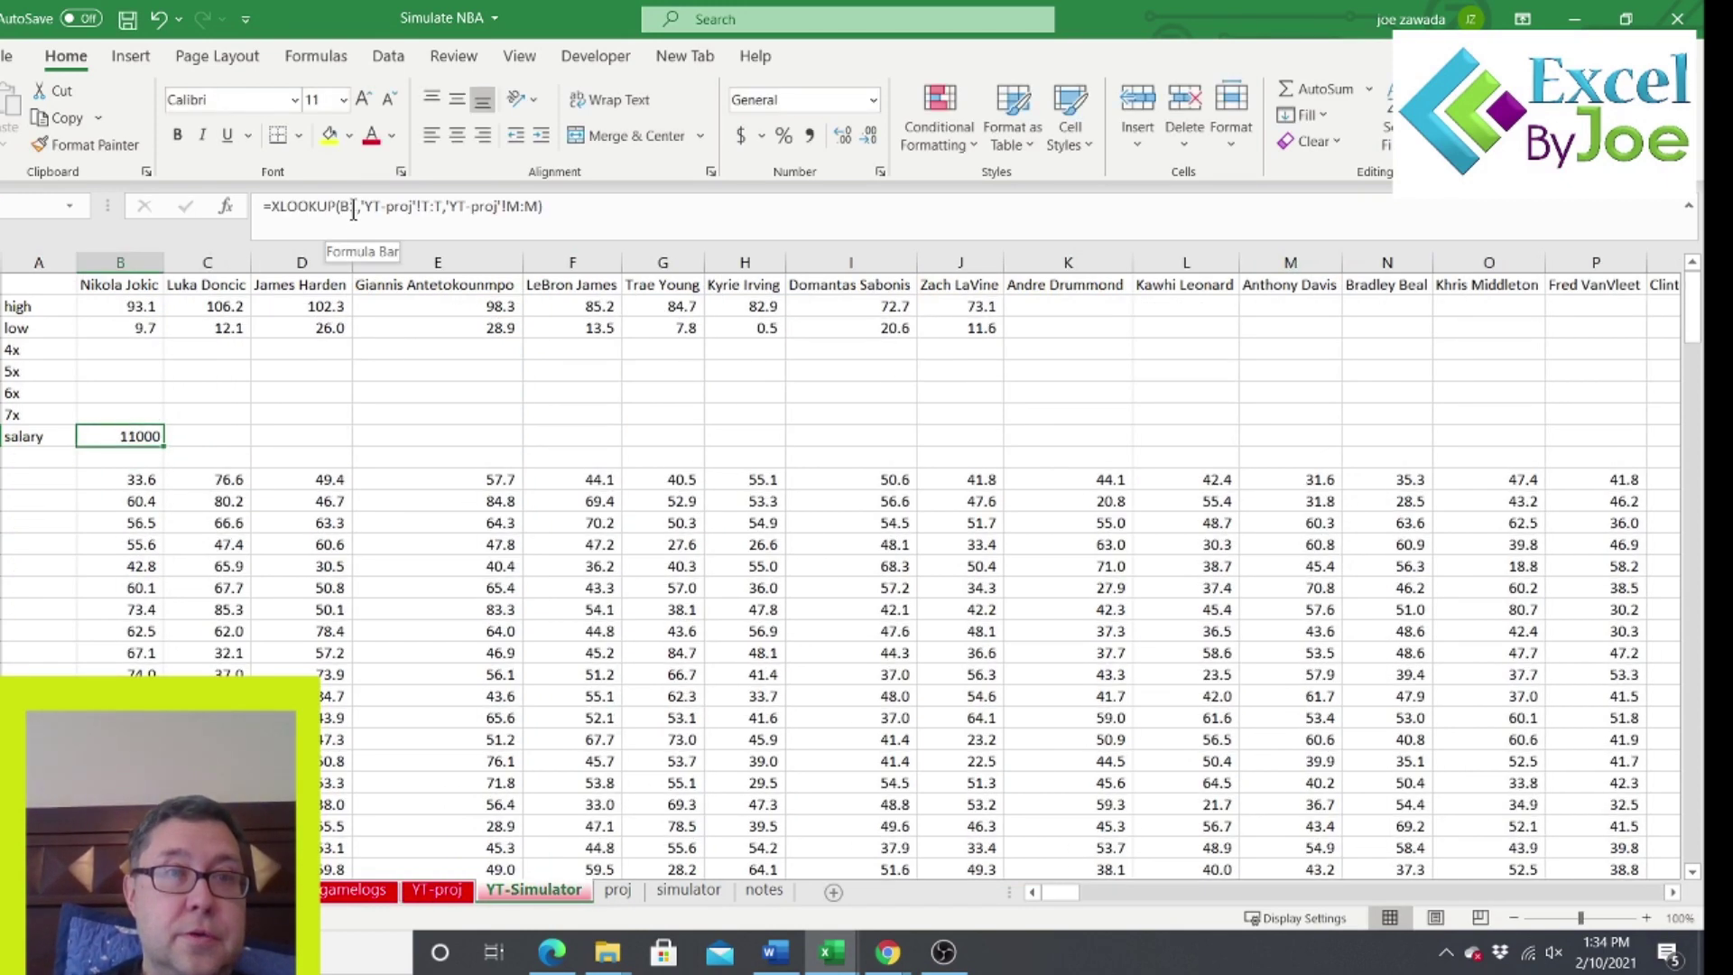
Lock the references in B8's salary lookup as B$1, 'YT-proj'!$T:$T and 'YT-proj'!$M:$M.
click(358, 207)
key(F4)
key(F4)
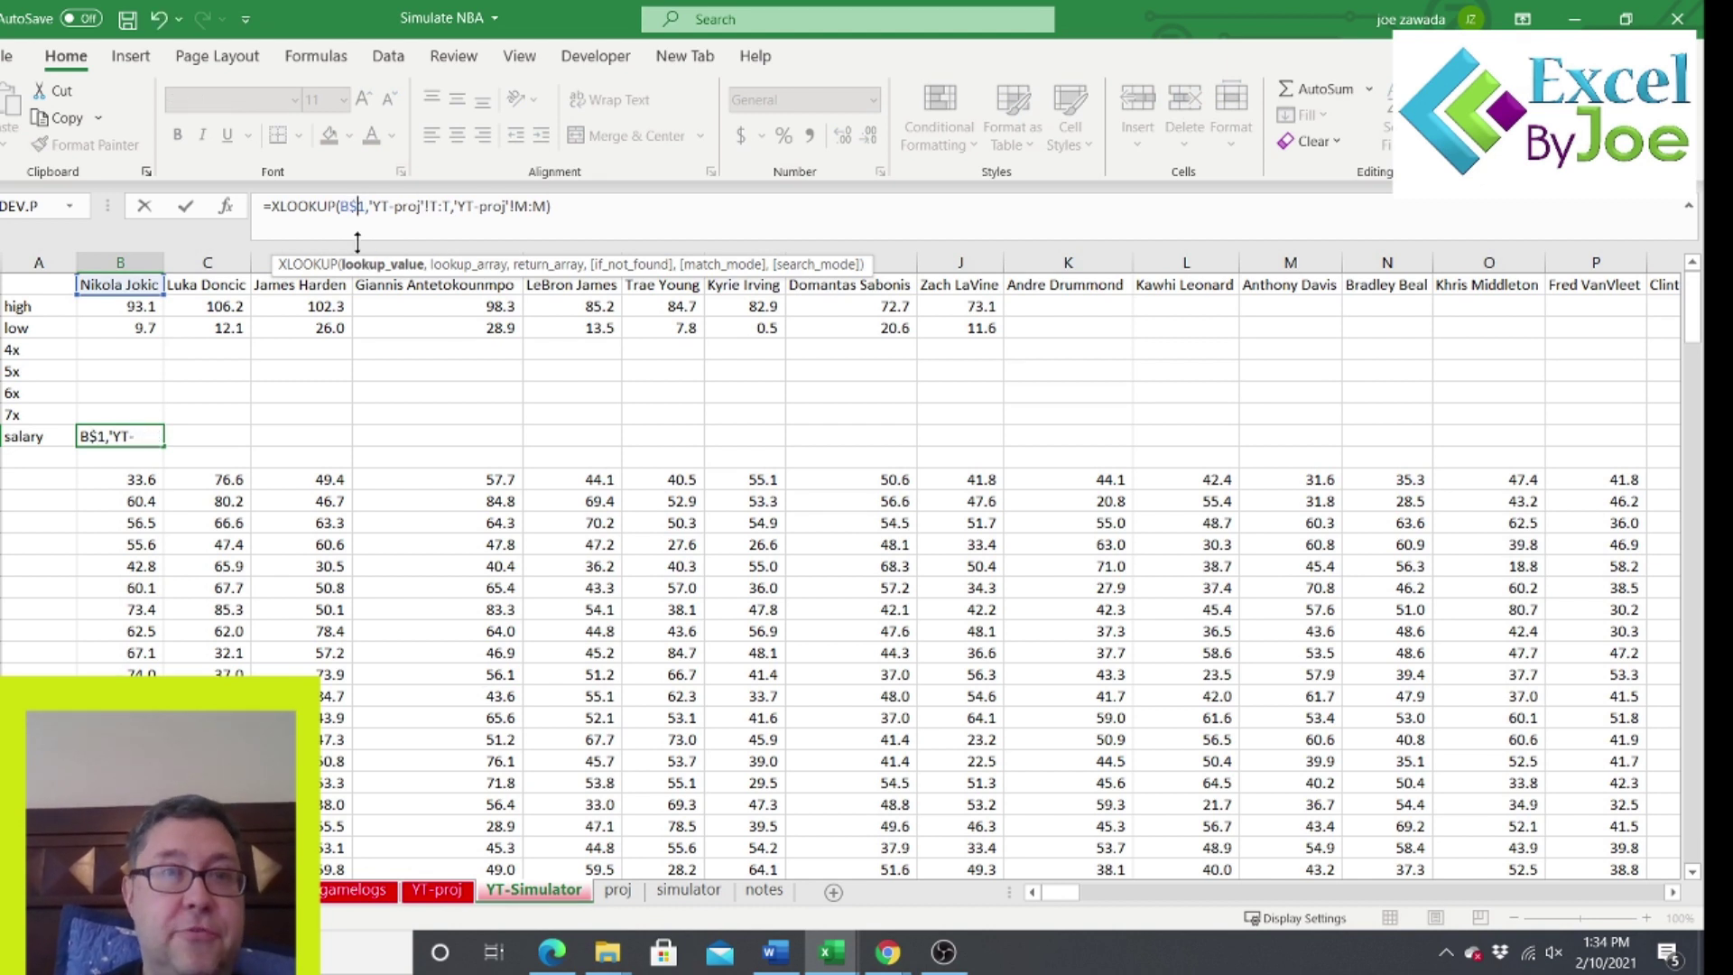
click(431, 206)
text($T:$)
key(End)
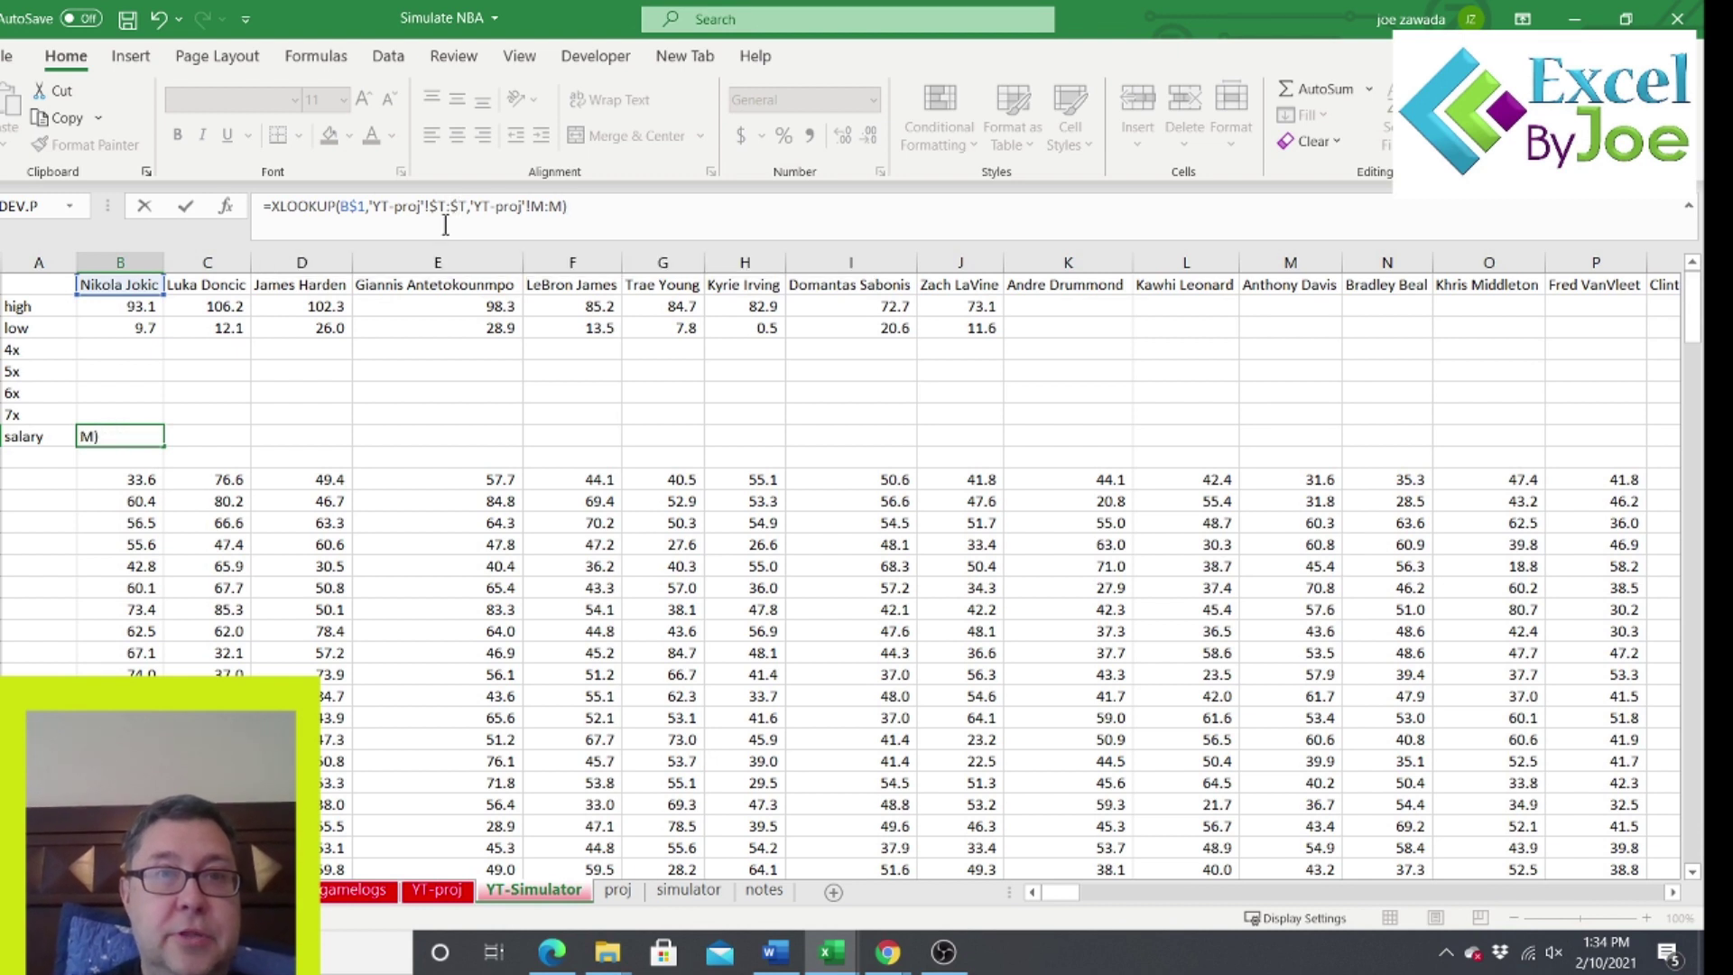
click(538, 233)
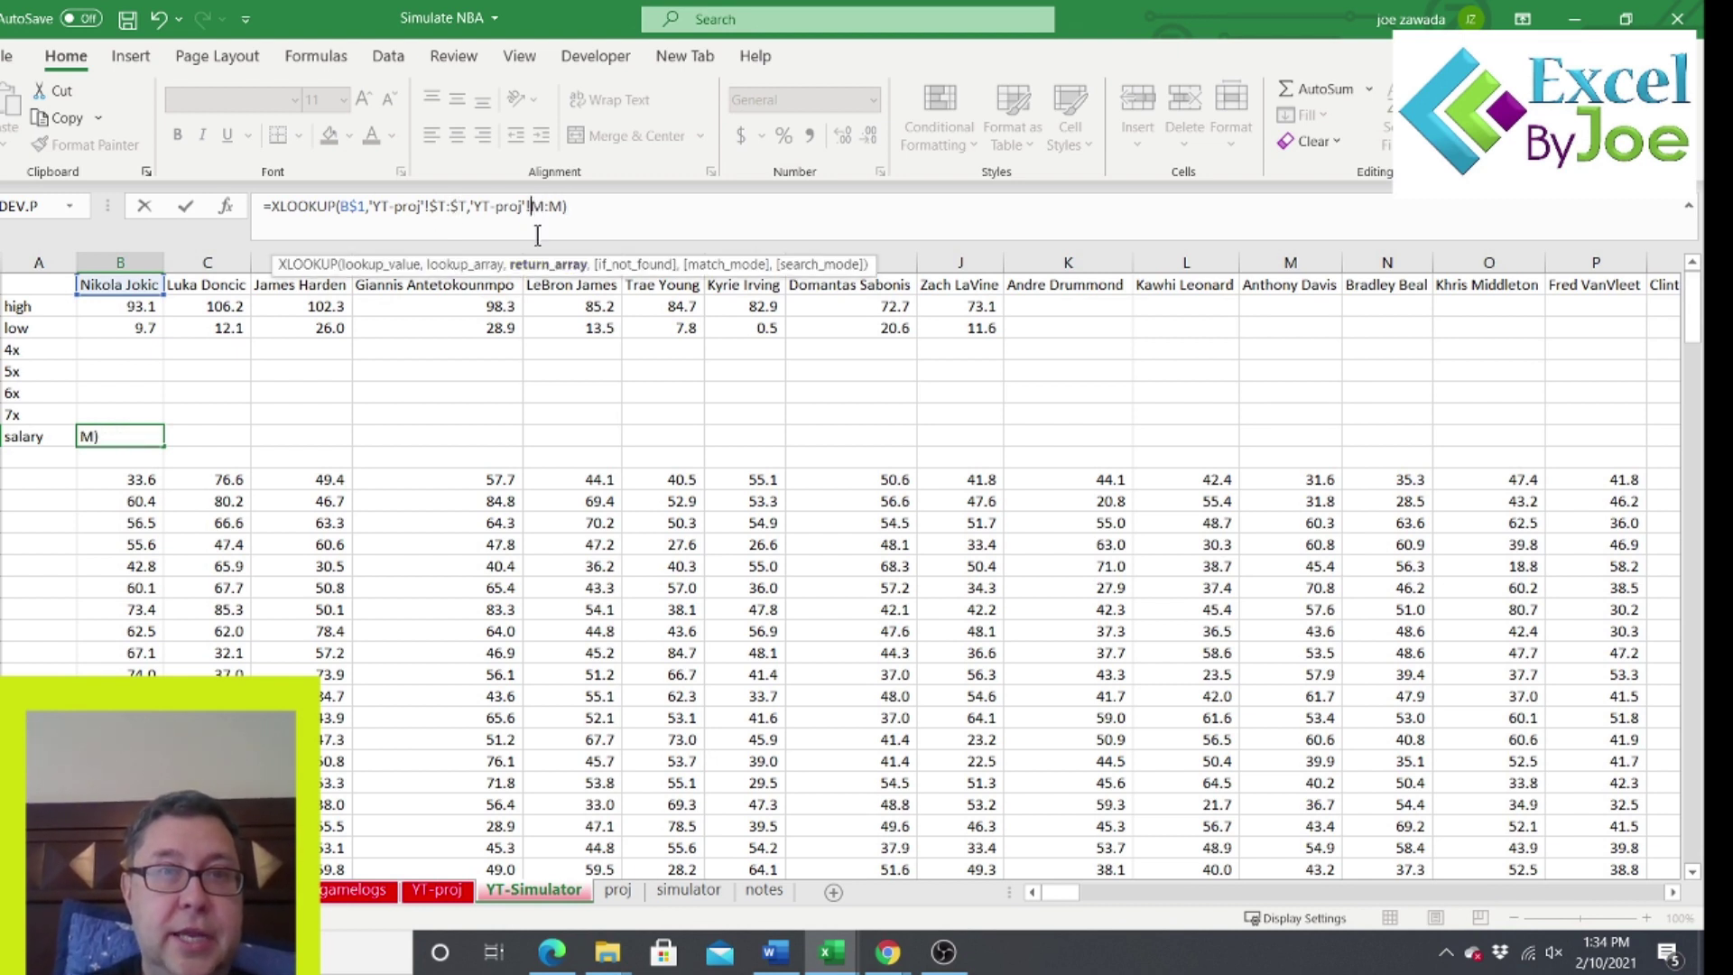
text($)
key(Right)
key(Right)
text($)
key(Return)
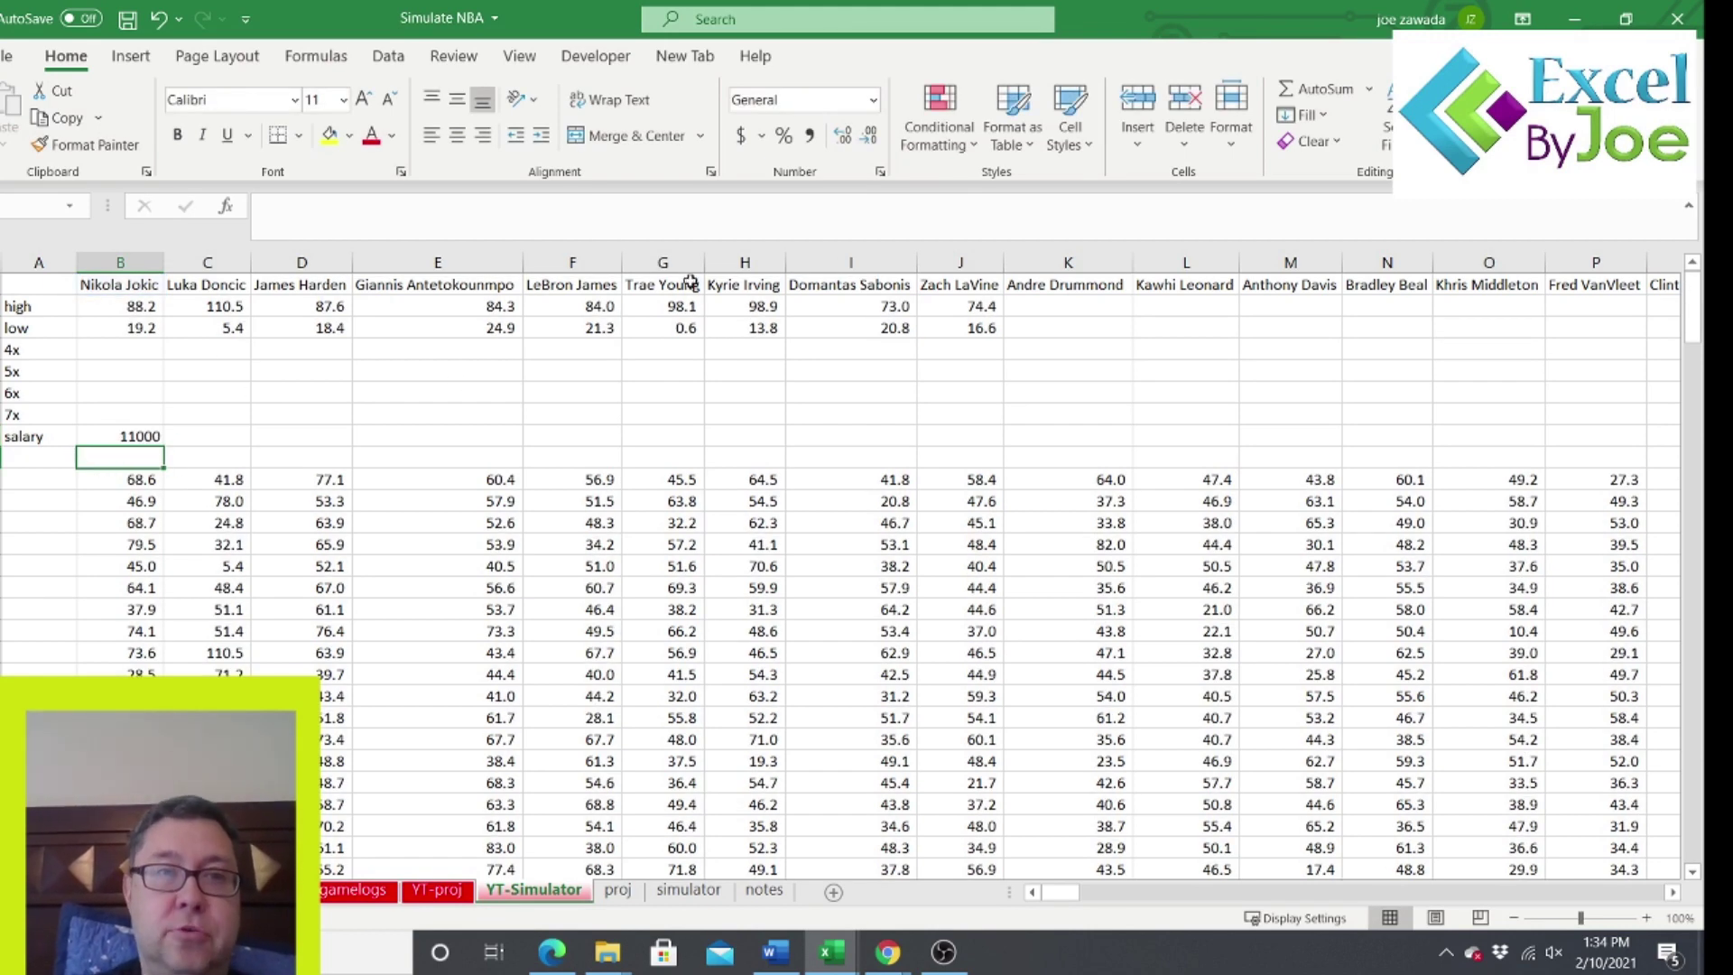
Fill the salary lookup from B8 across to column I.
click(126, 435)
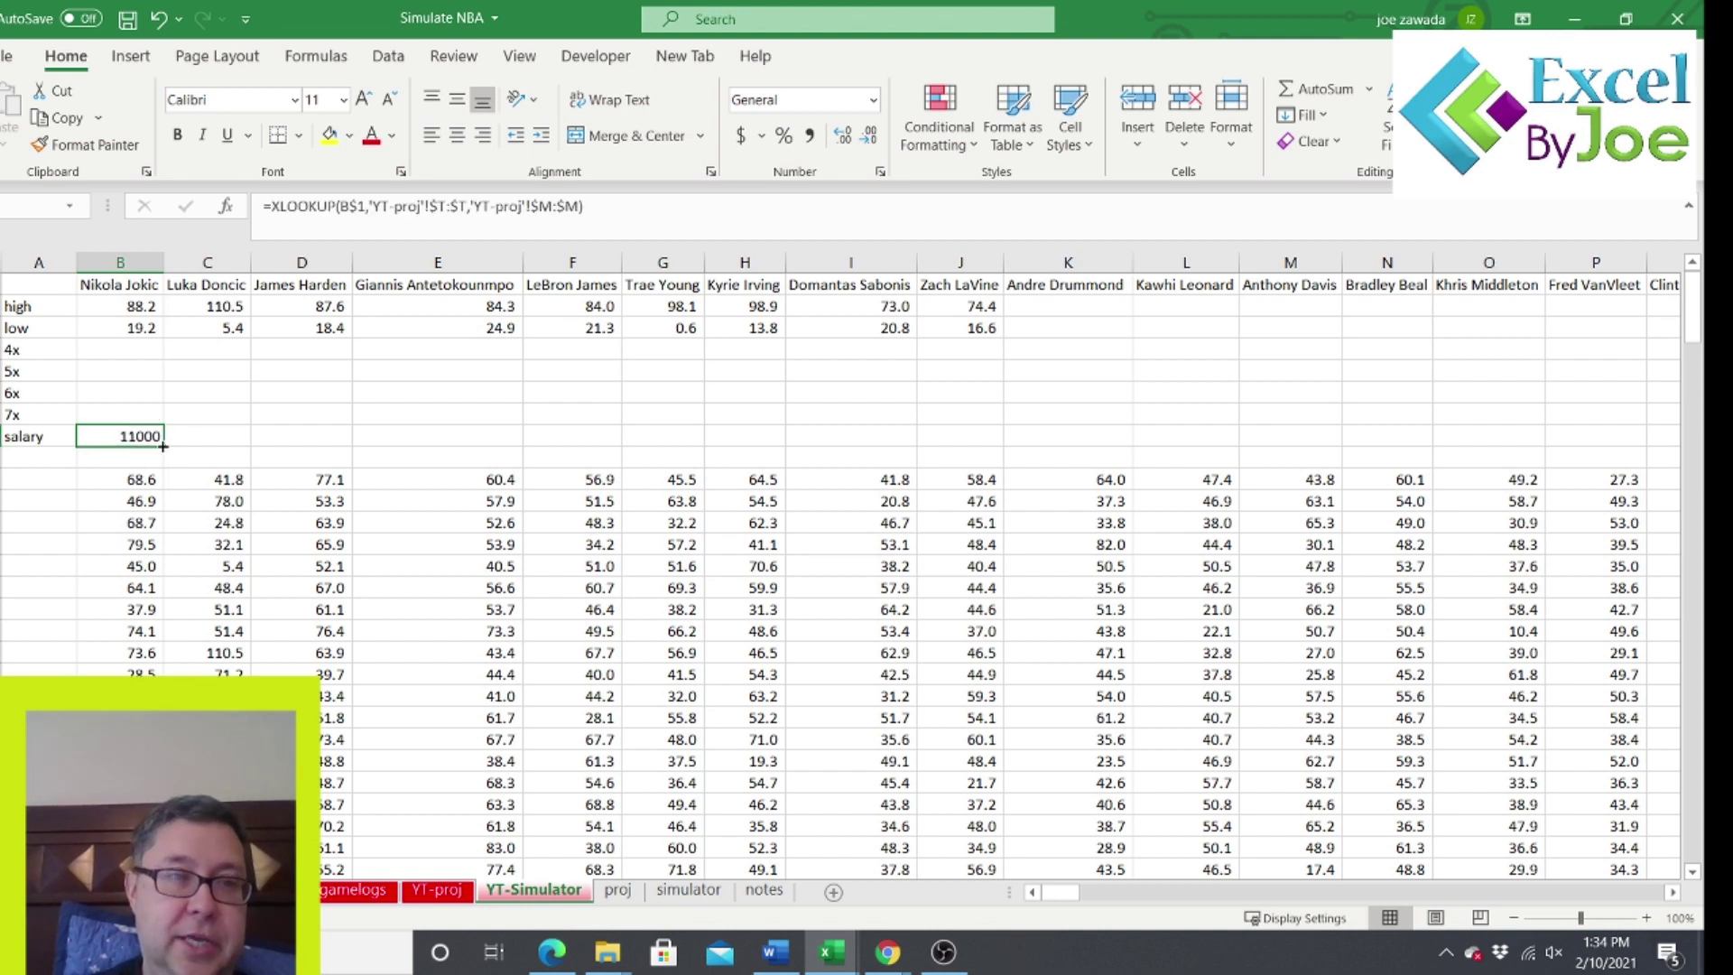
drag(185, 449, 919, 459)
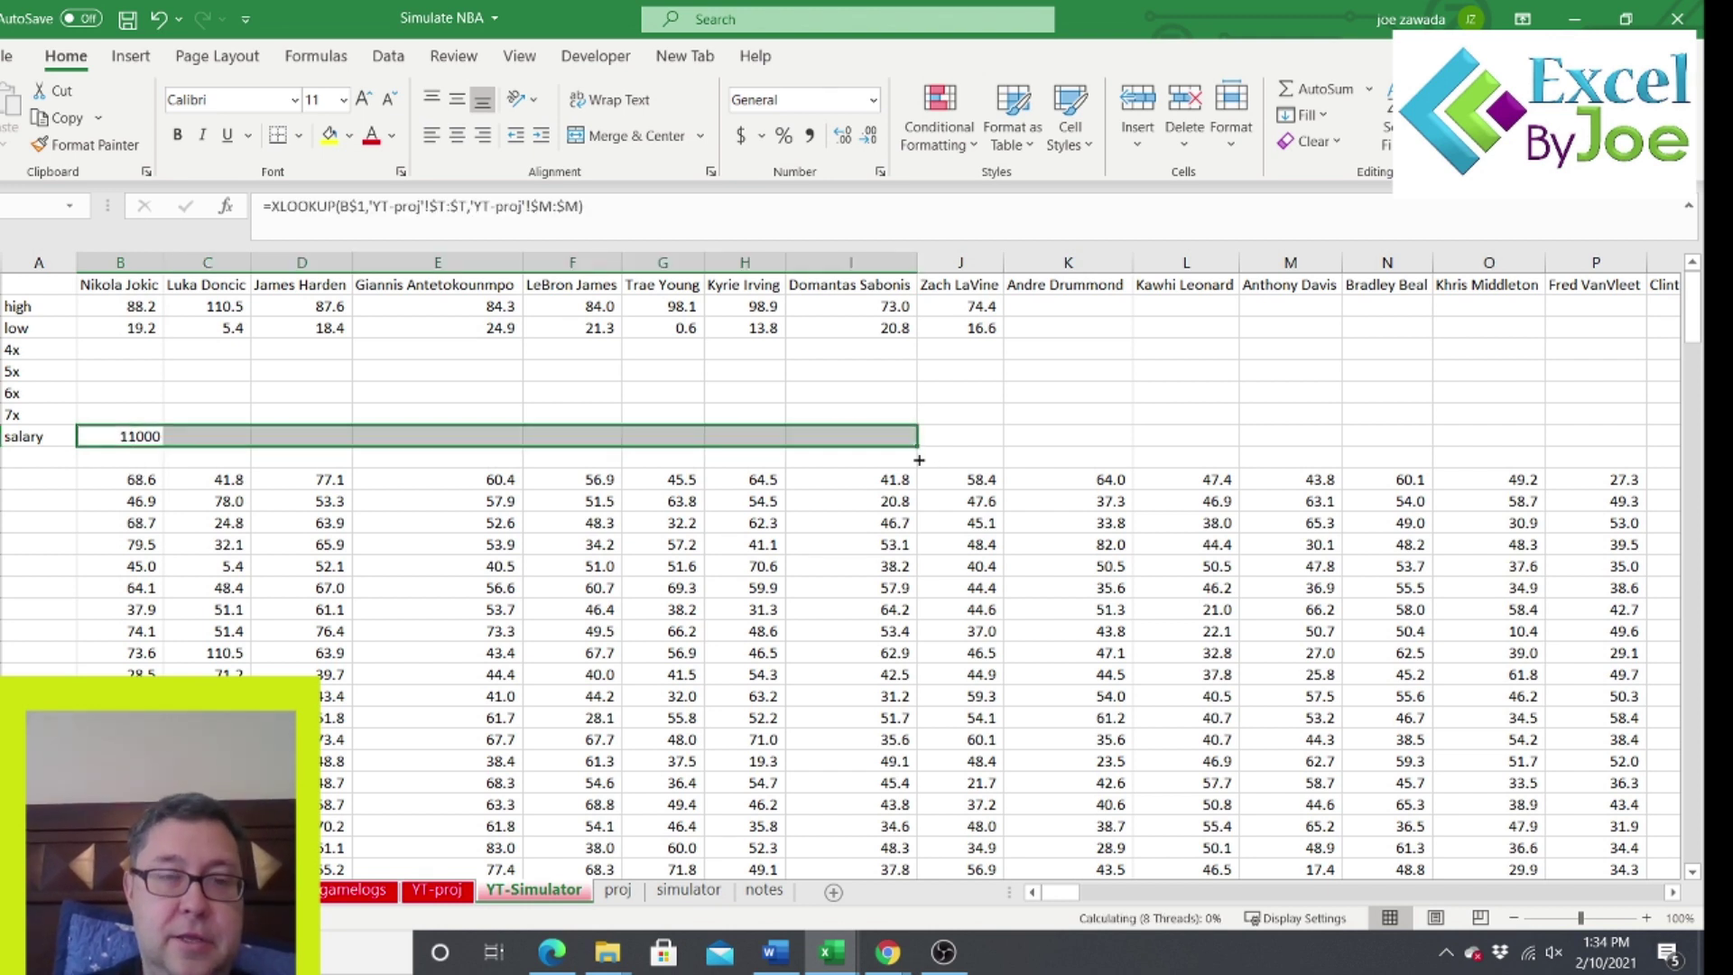
click(348, 391)
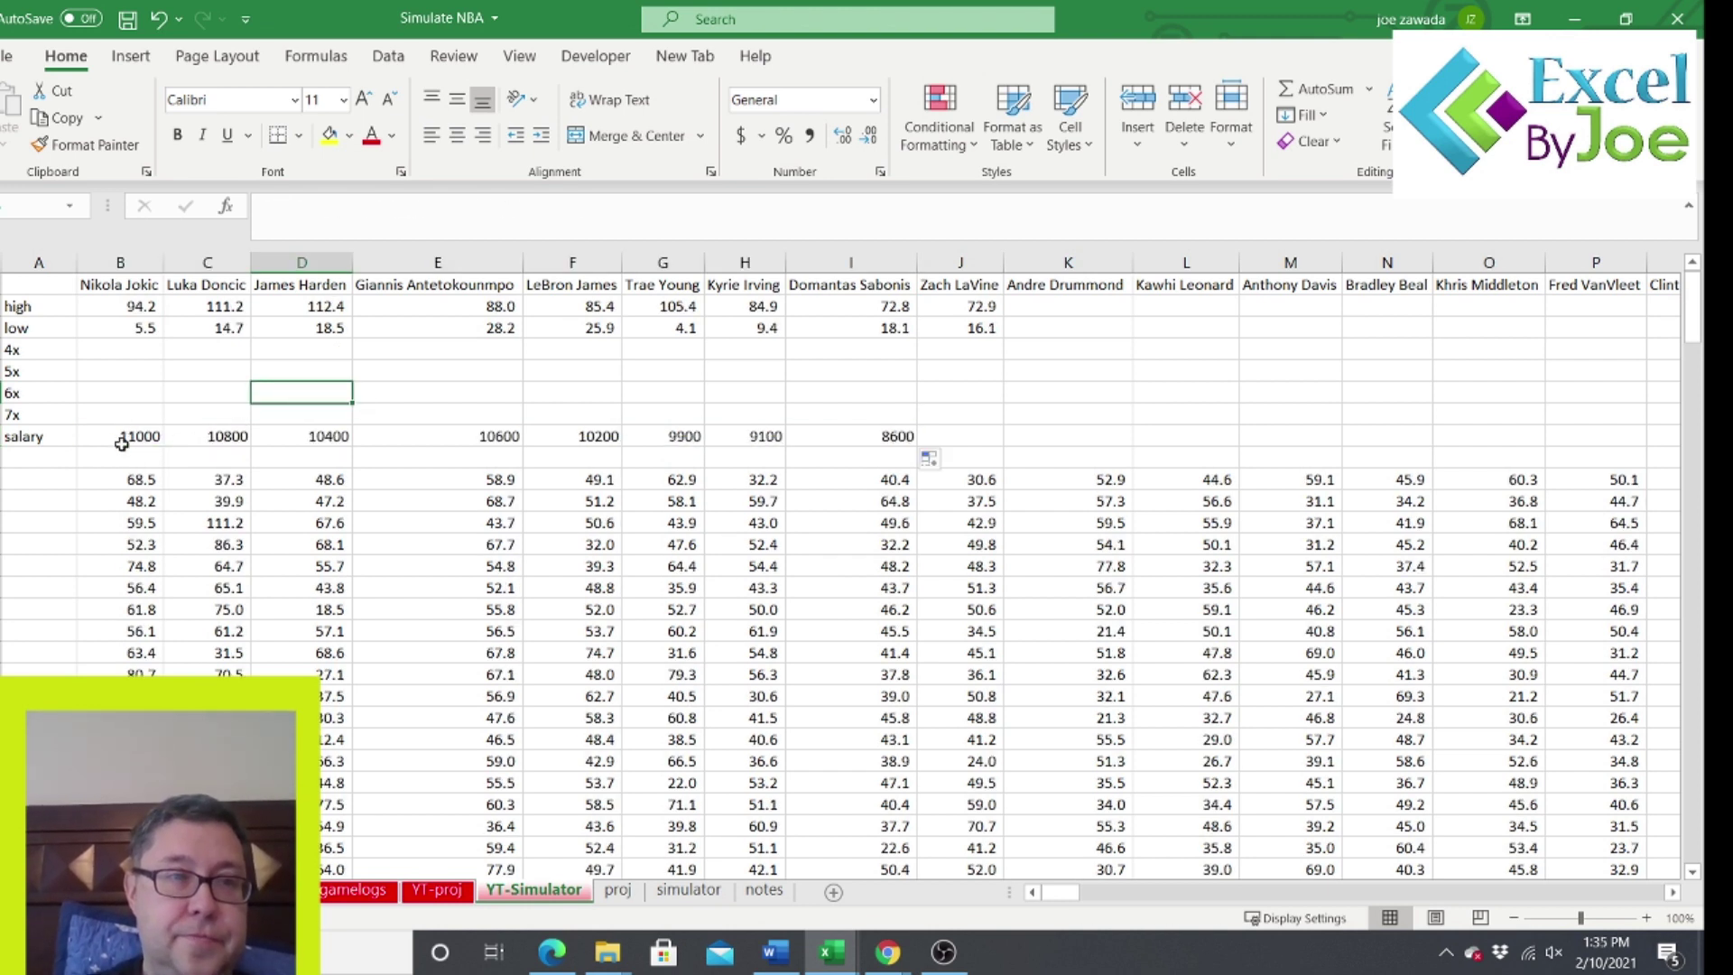
Enter =(B8/1000)*4 in B4 to calculate the first player's 4x salary threshold.
click(115, 353)
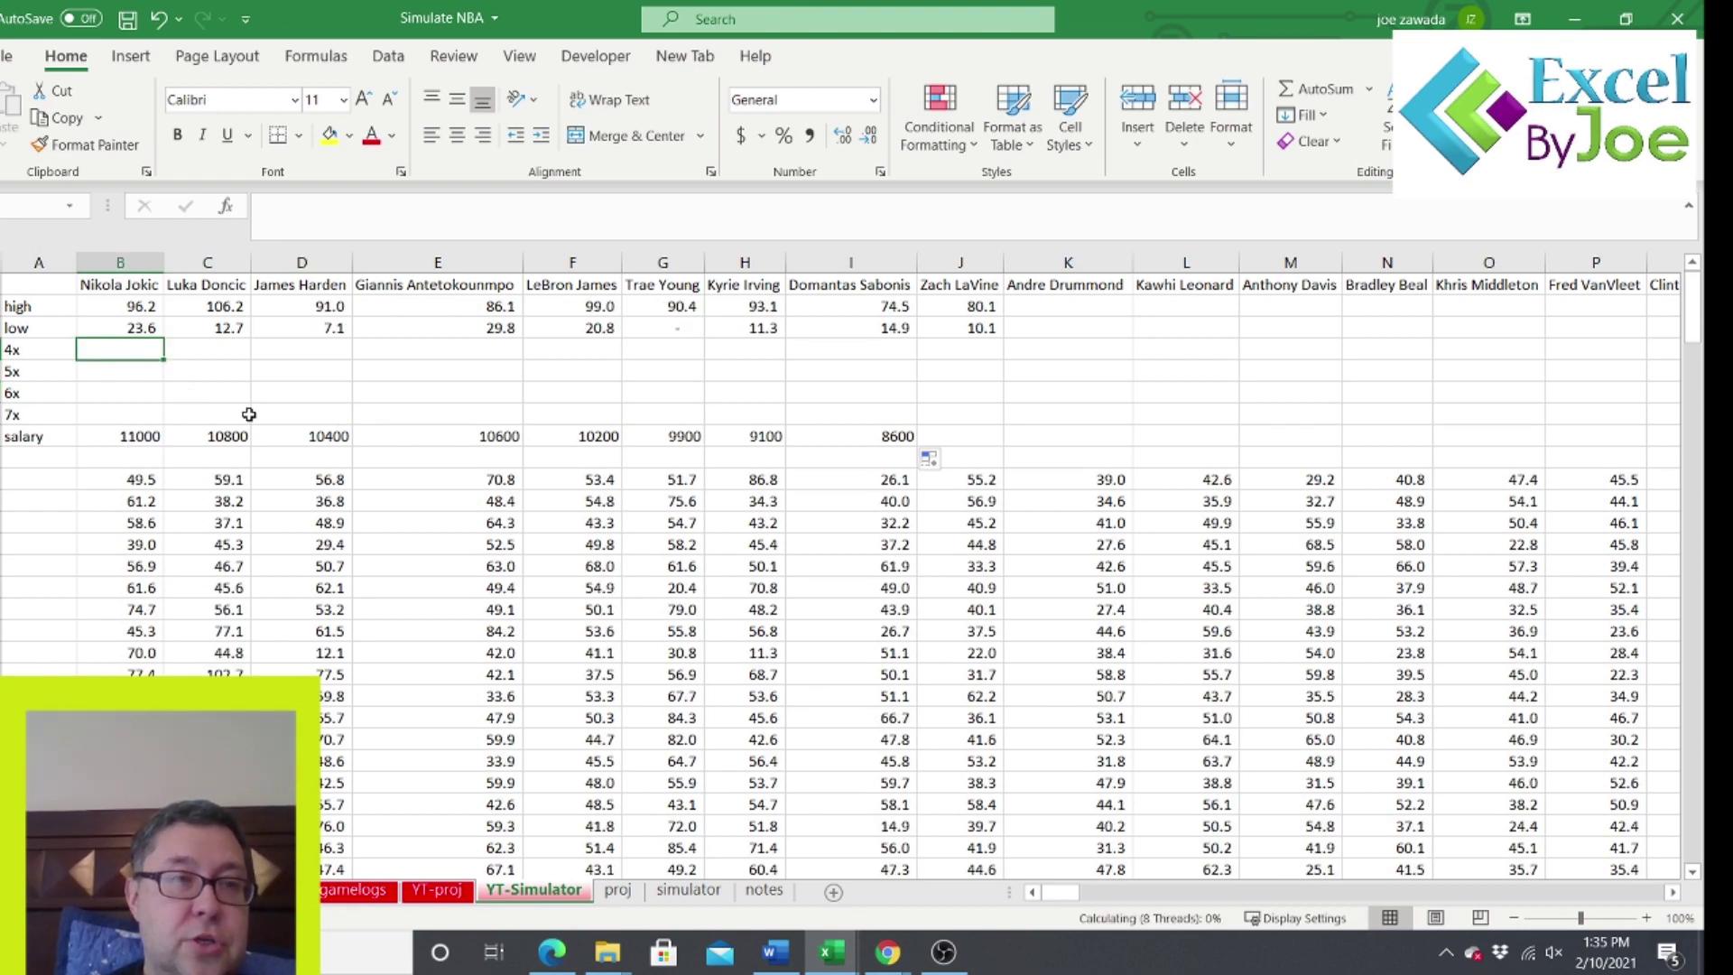
text(=()
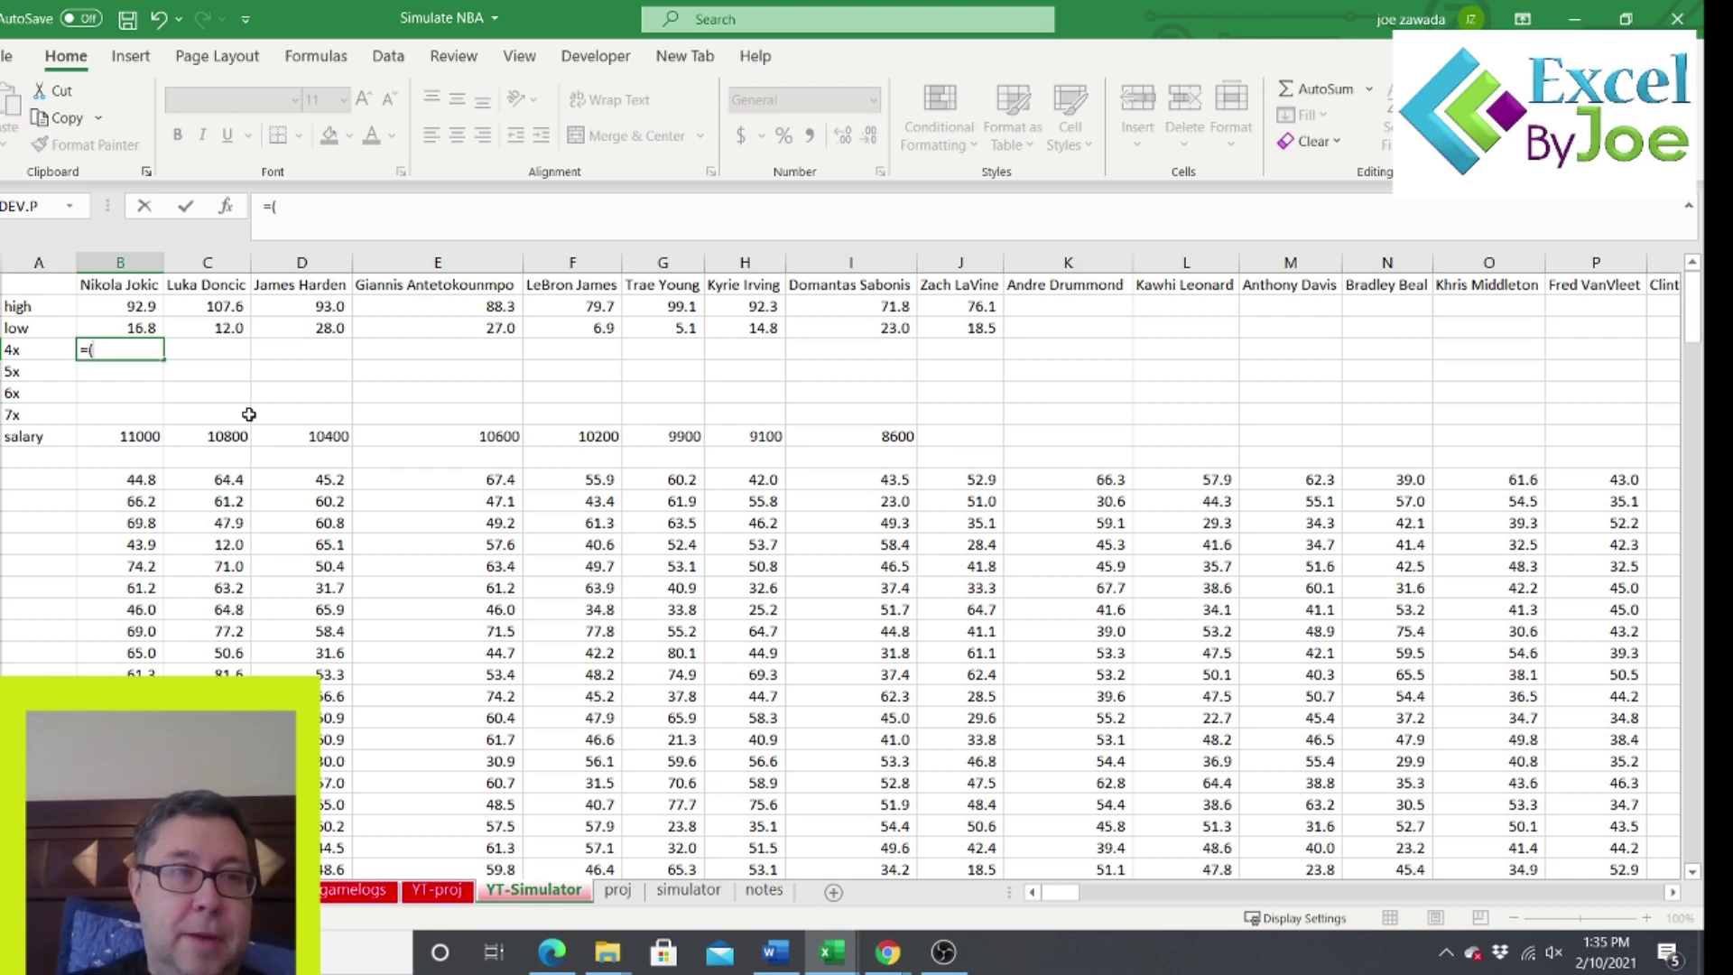
click(125, 437)
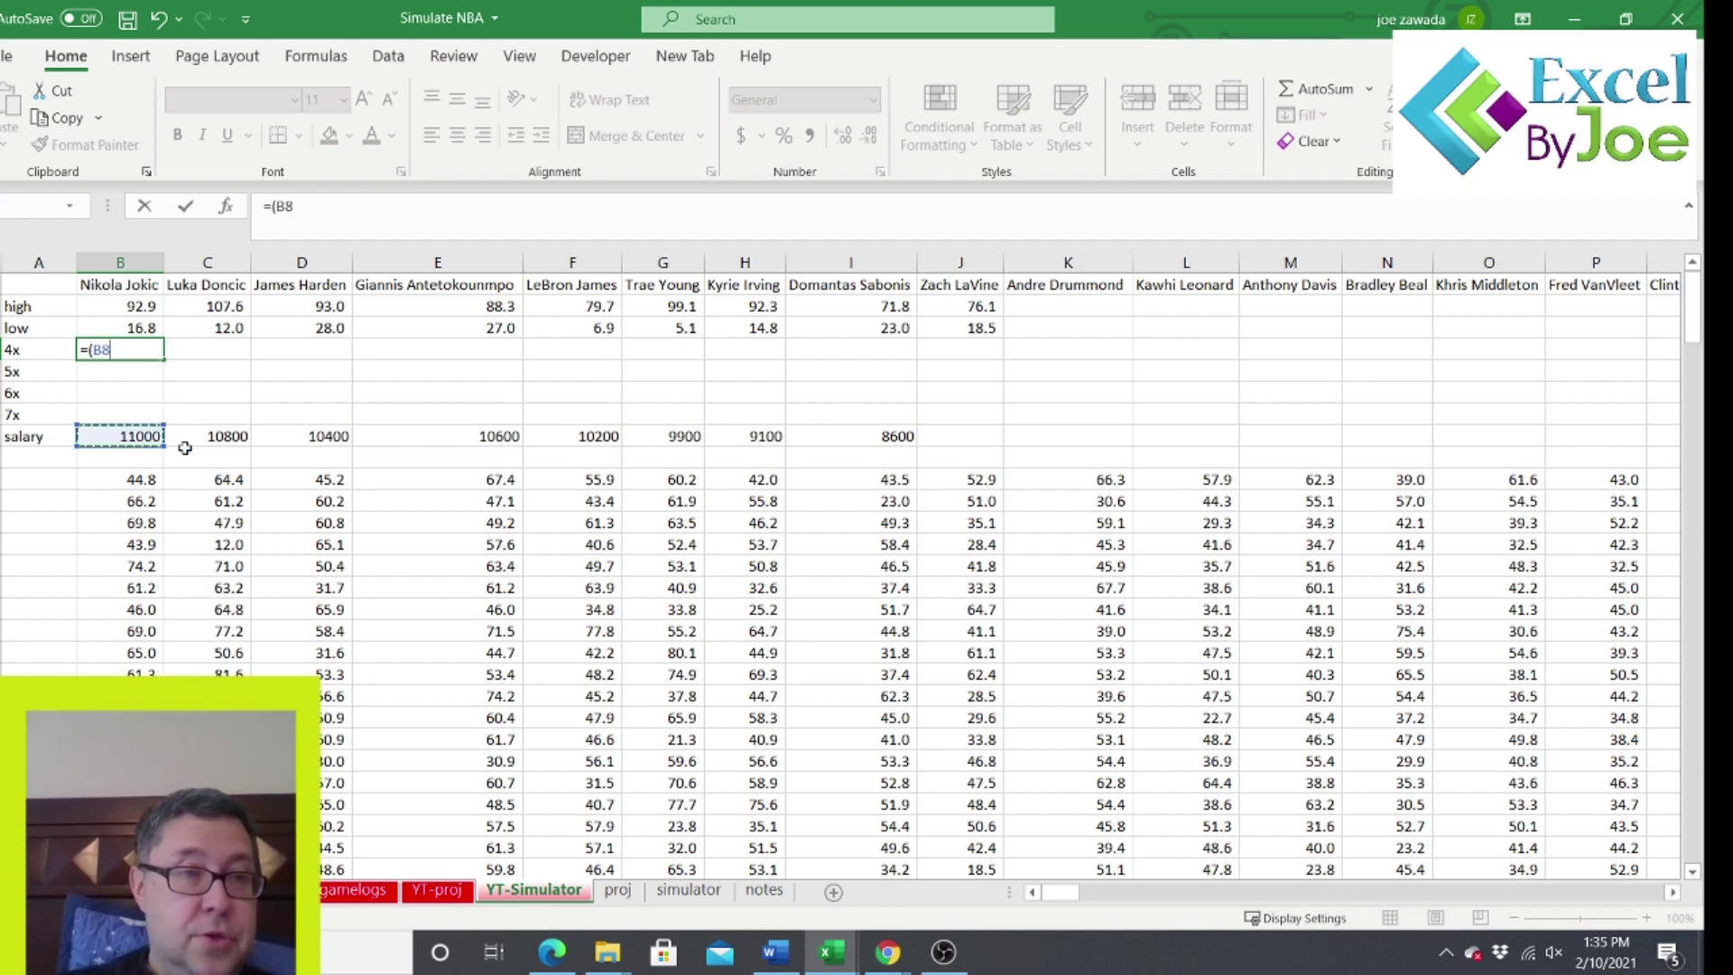
text(/)
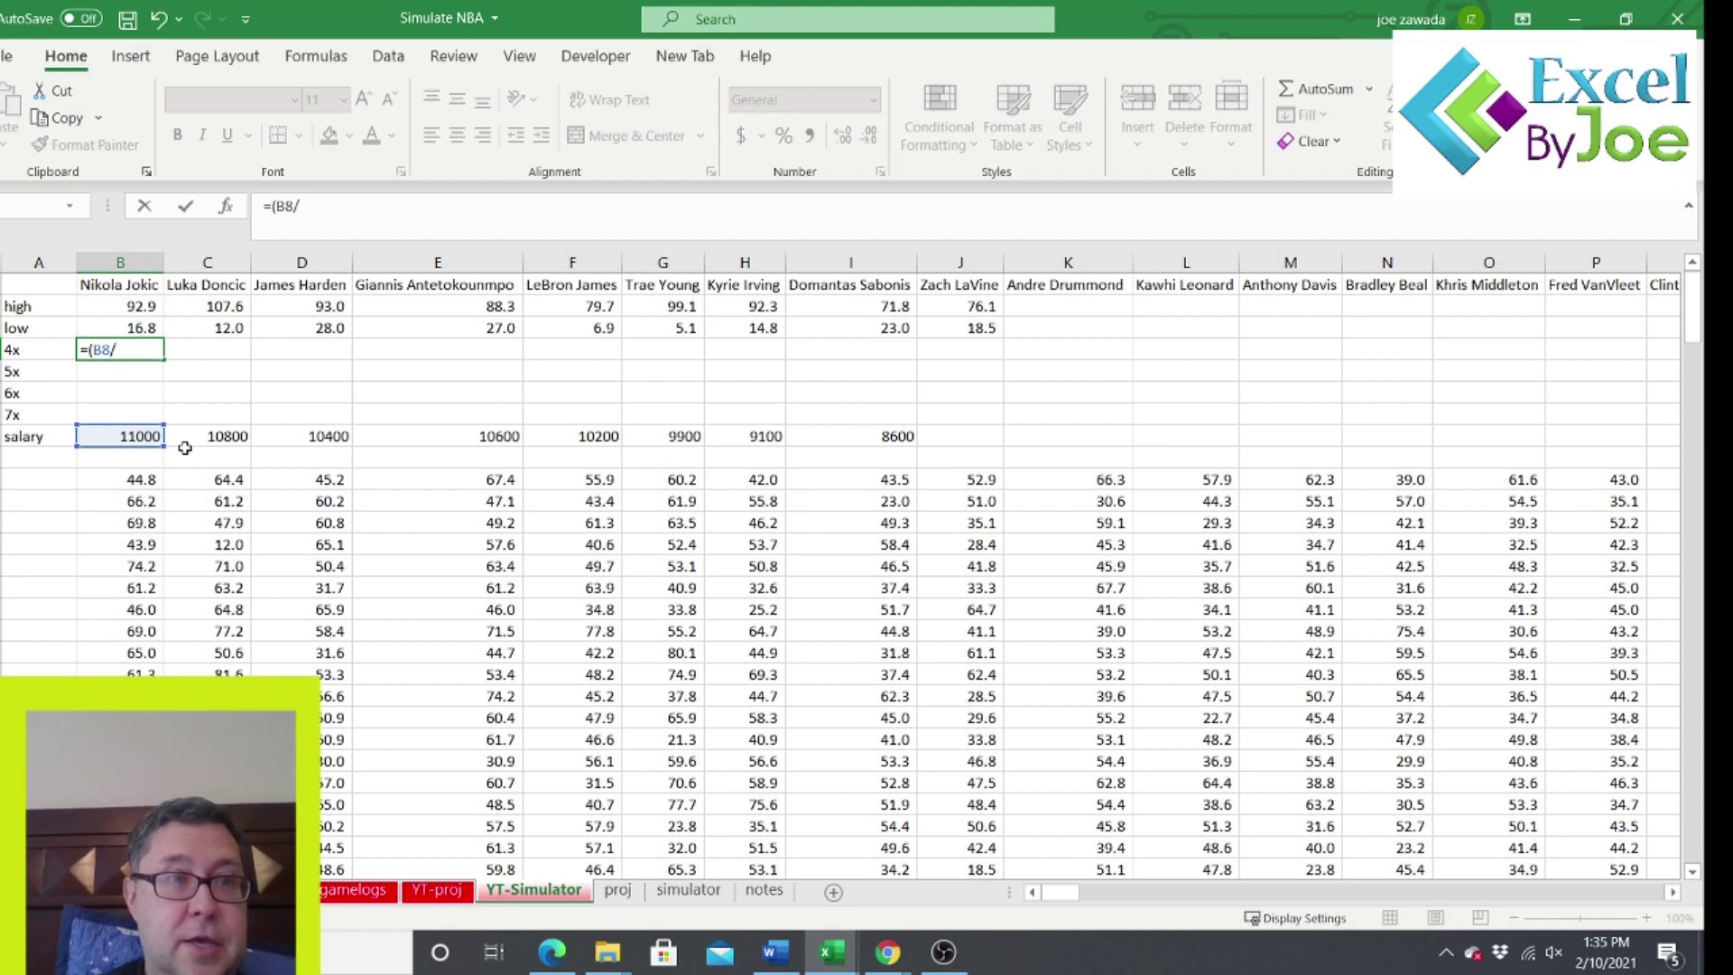
text(1000)*4)
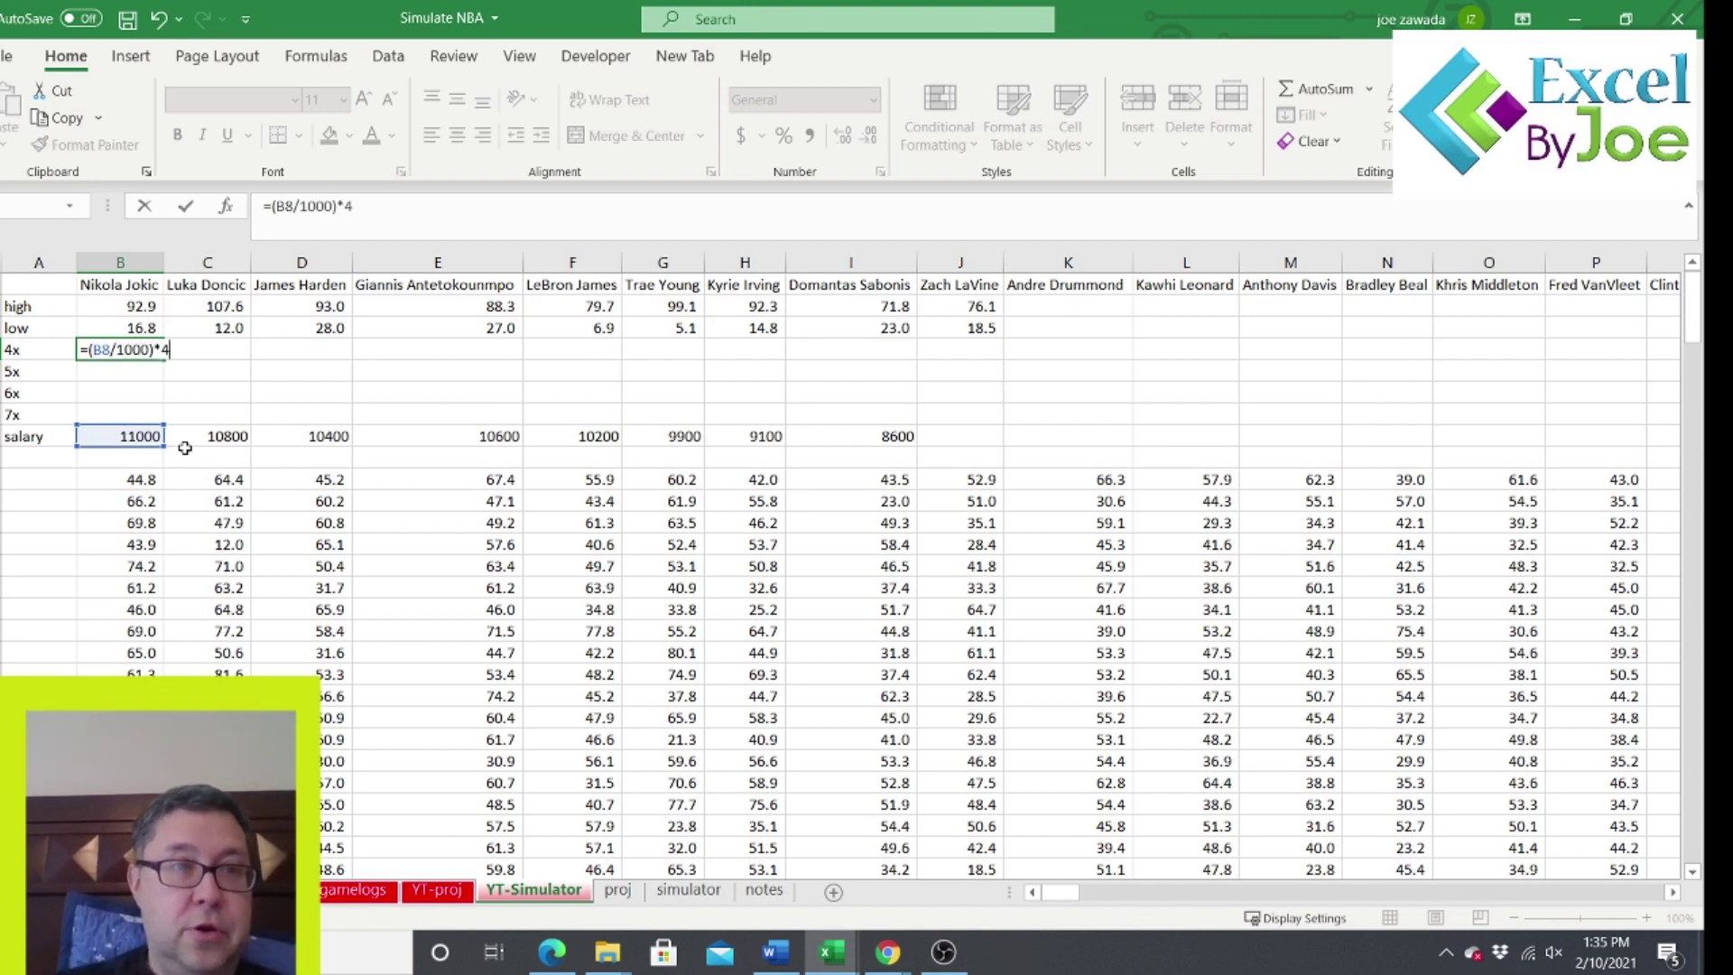
key(Return)
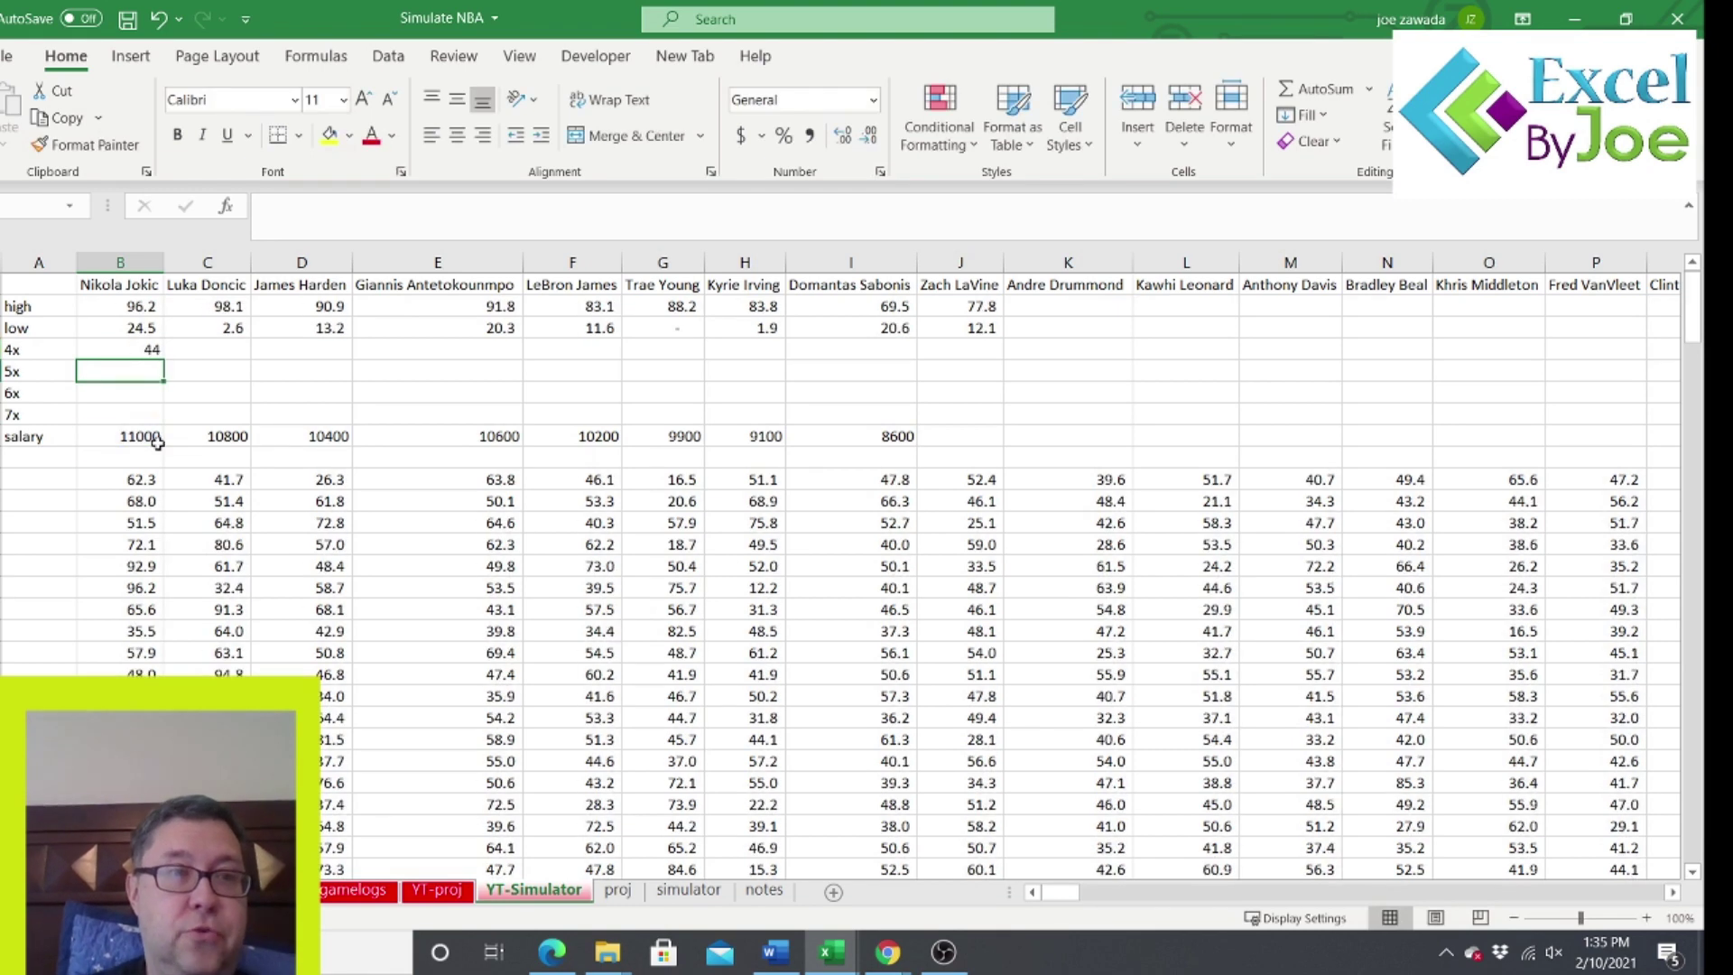
Wrap B4's threshold in a COUNTIF over the simulated scores: =COUNTIF(B10:B25000,">"&(B8/1000)*4).
click(137, 349)
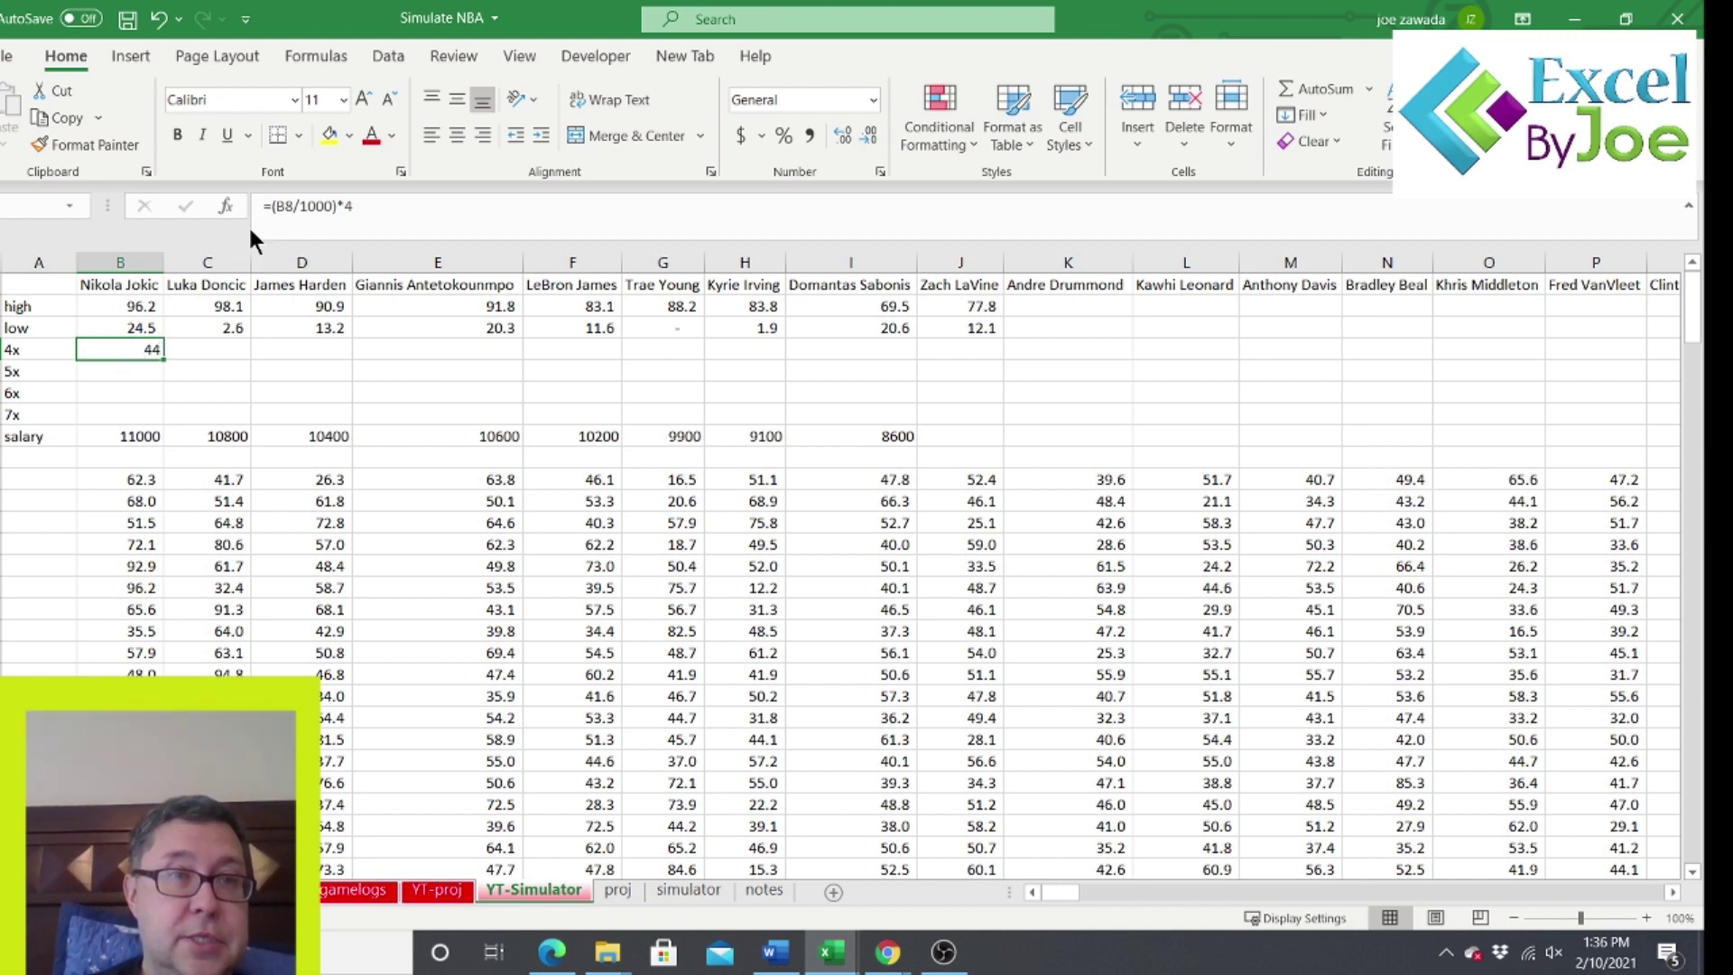
click(269, 206)
text(countif()
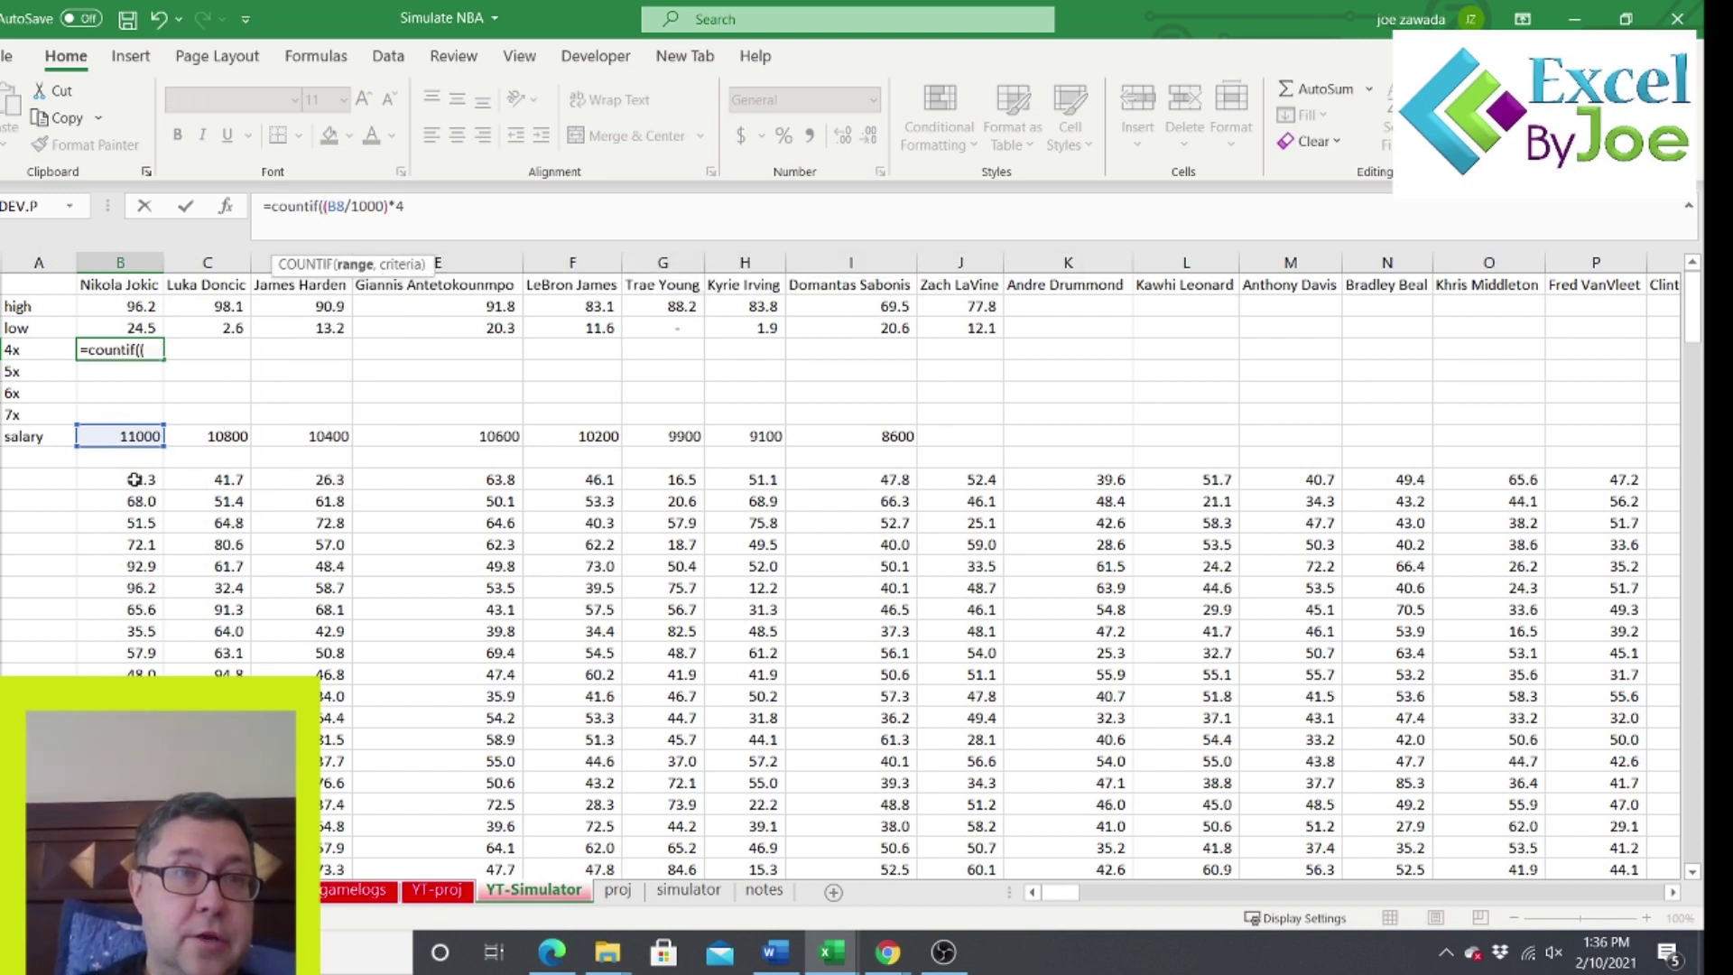
drag(130, 480, 127, 652)
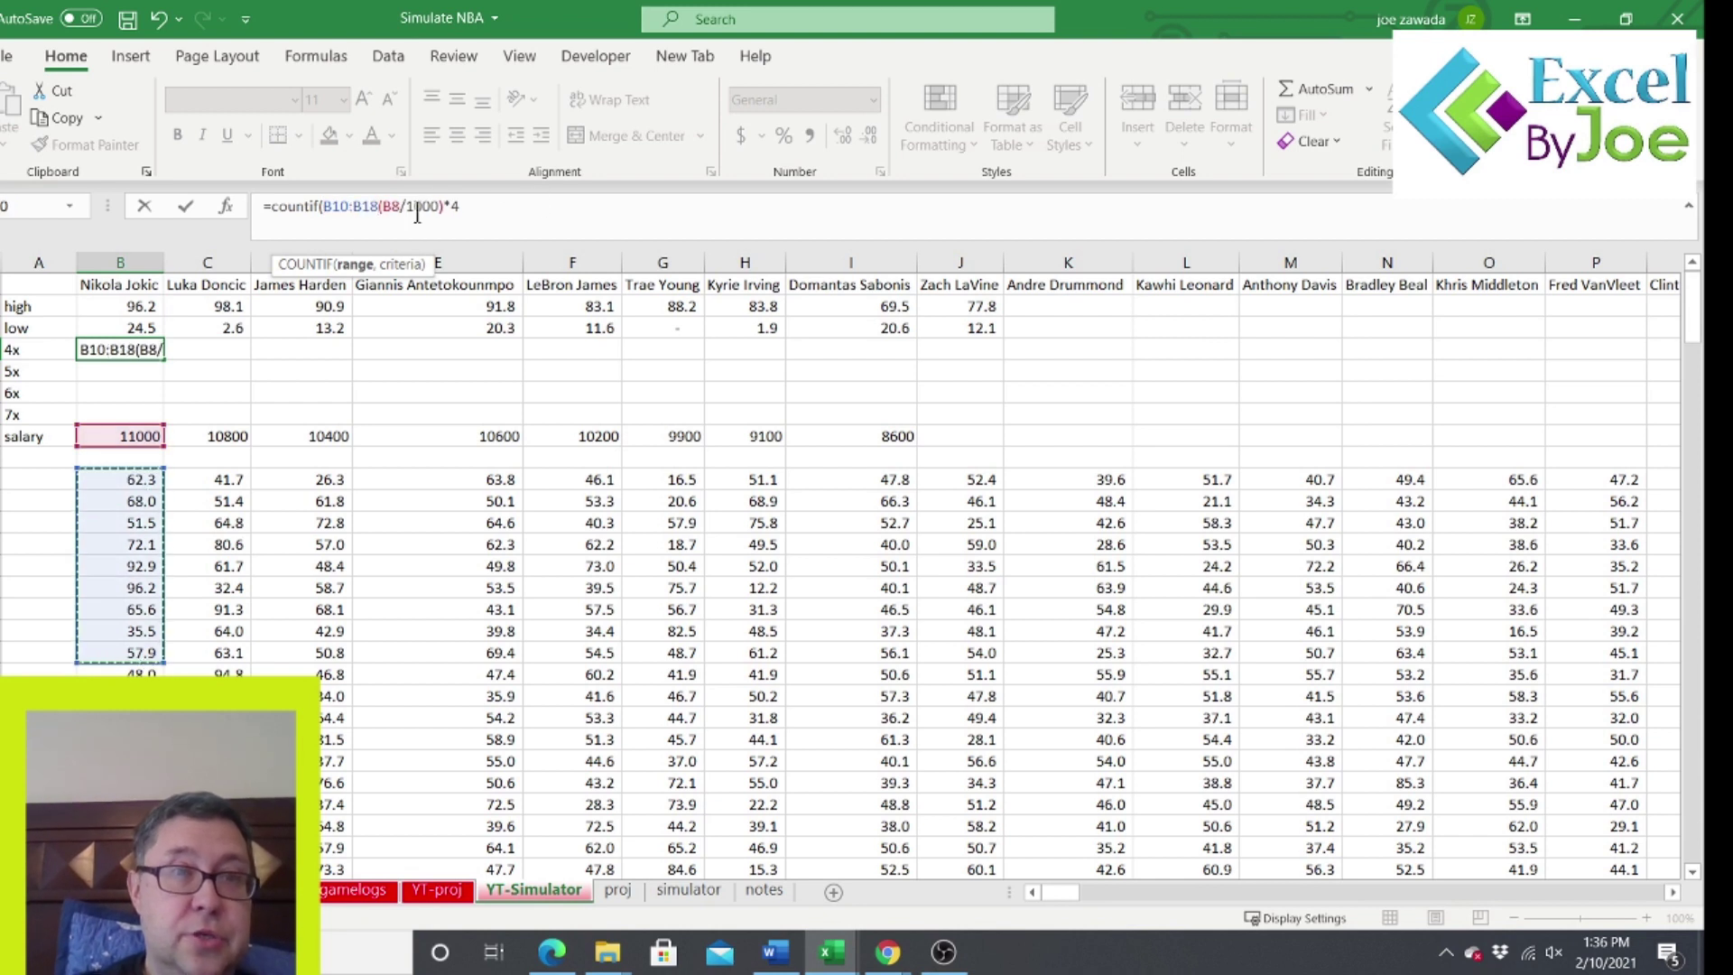
key(BackSpace)
key(BackSpace)
text(2)
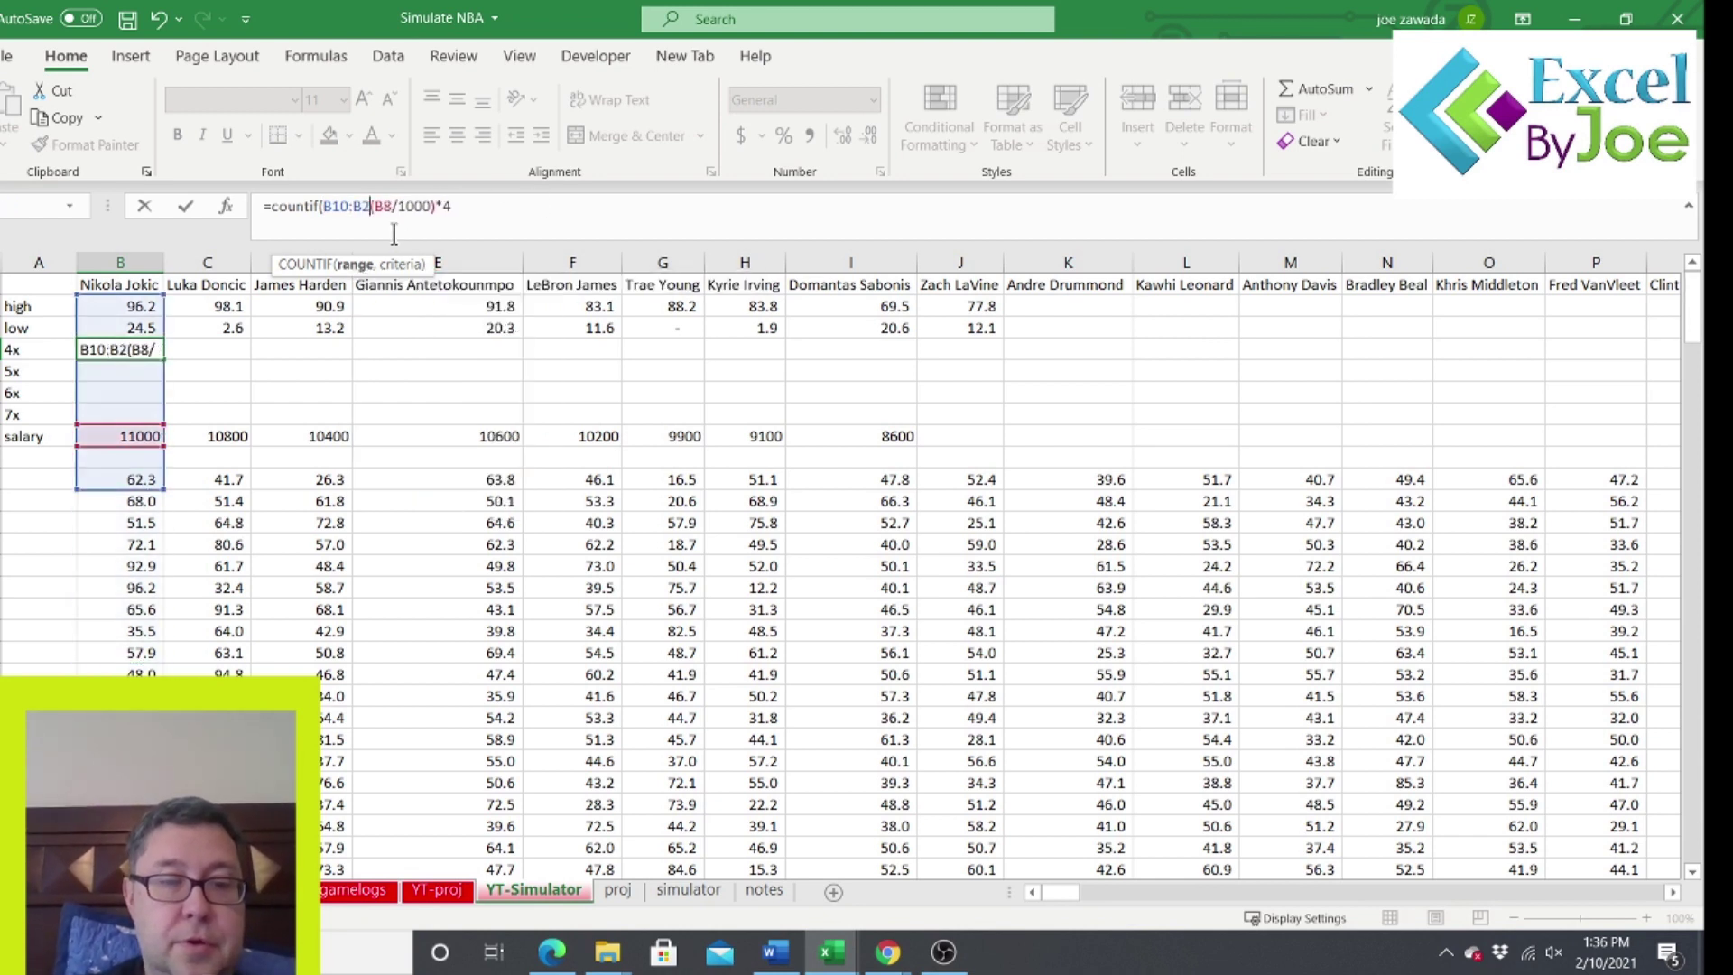
text(5000)
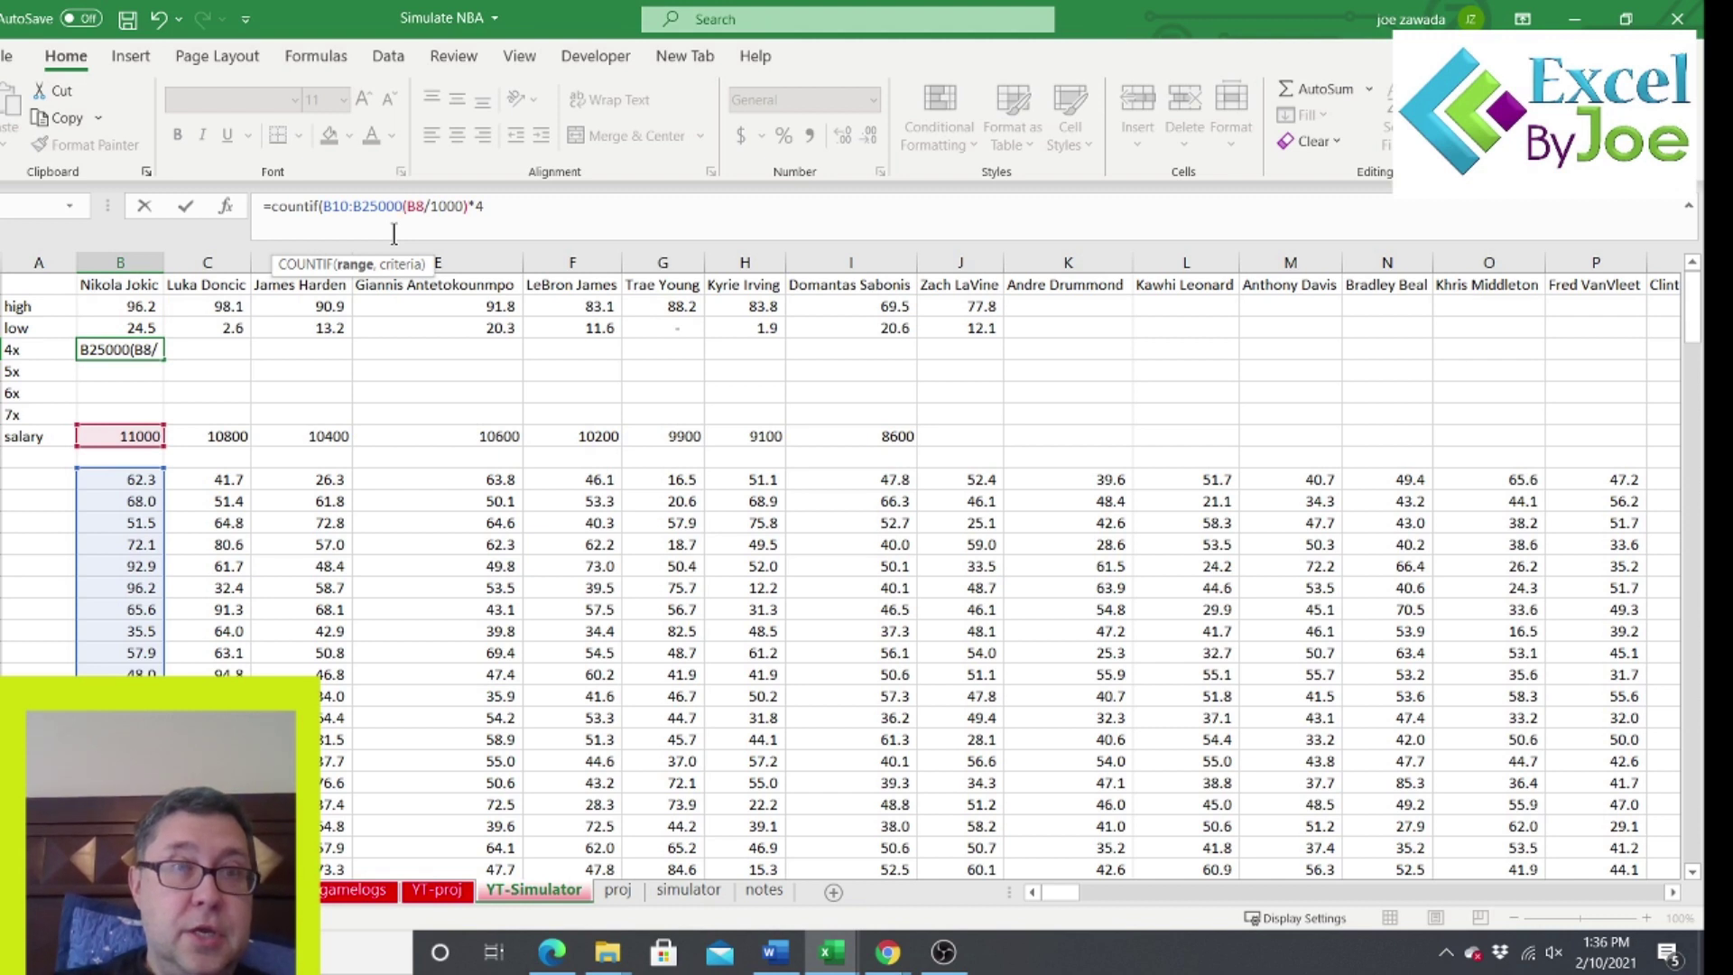
text(,)
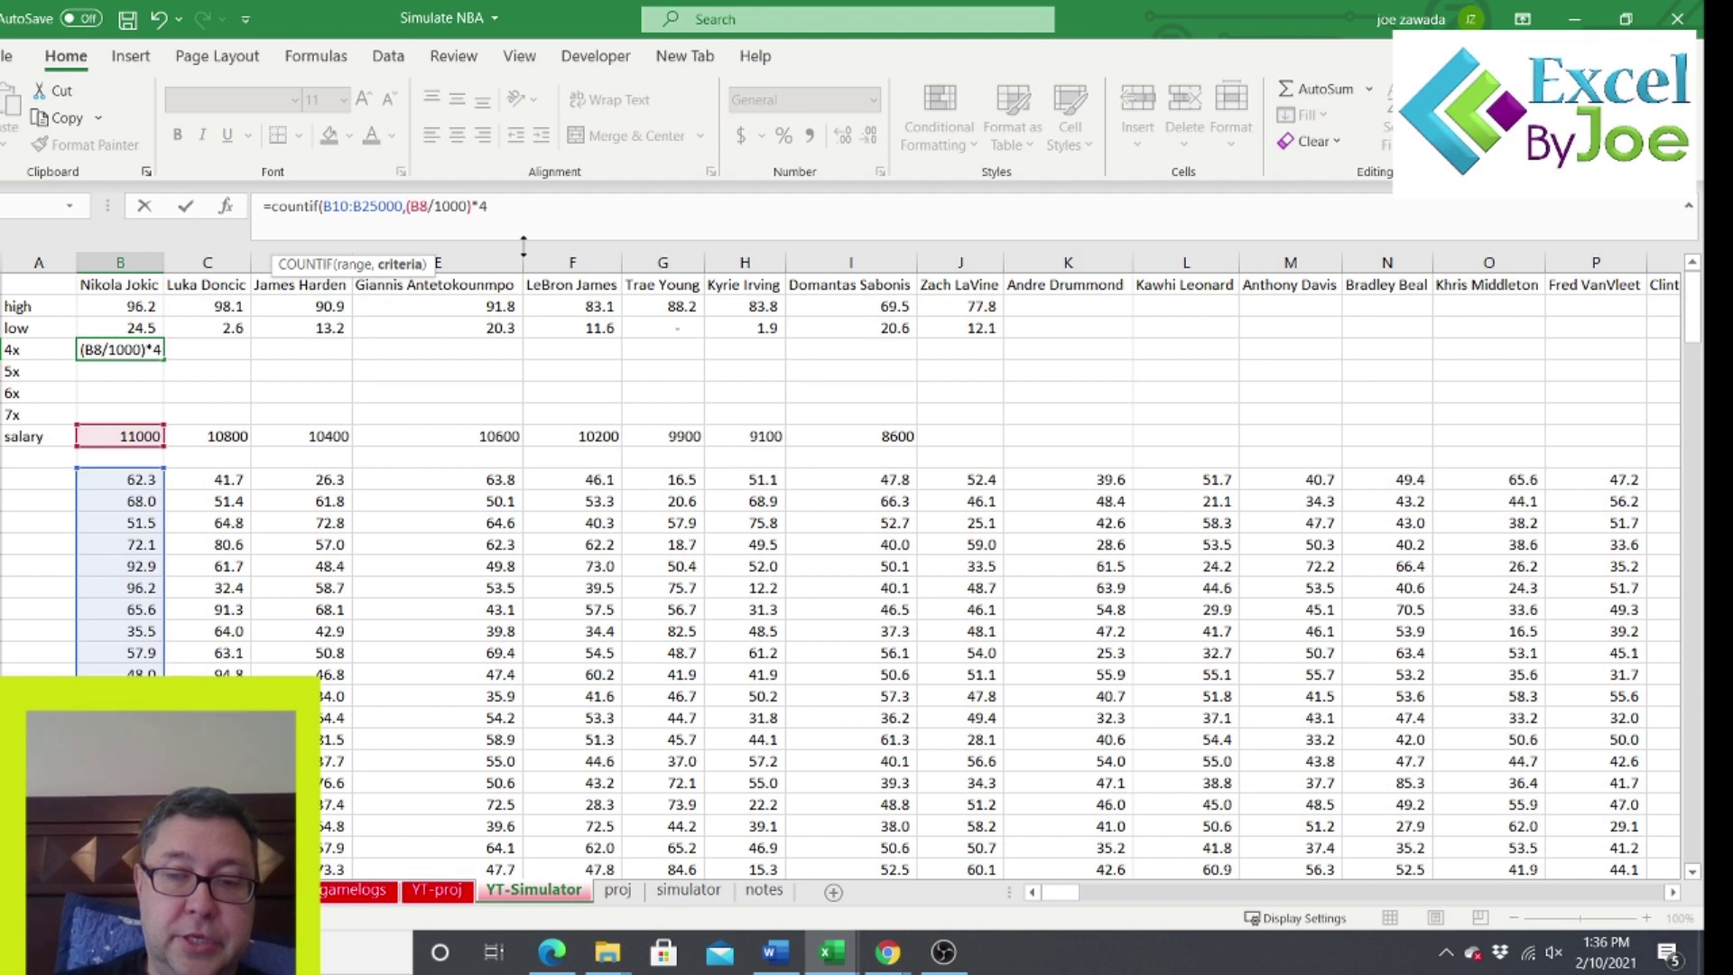
text(">")
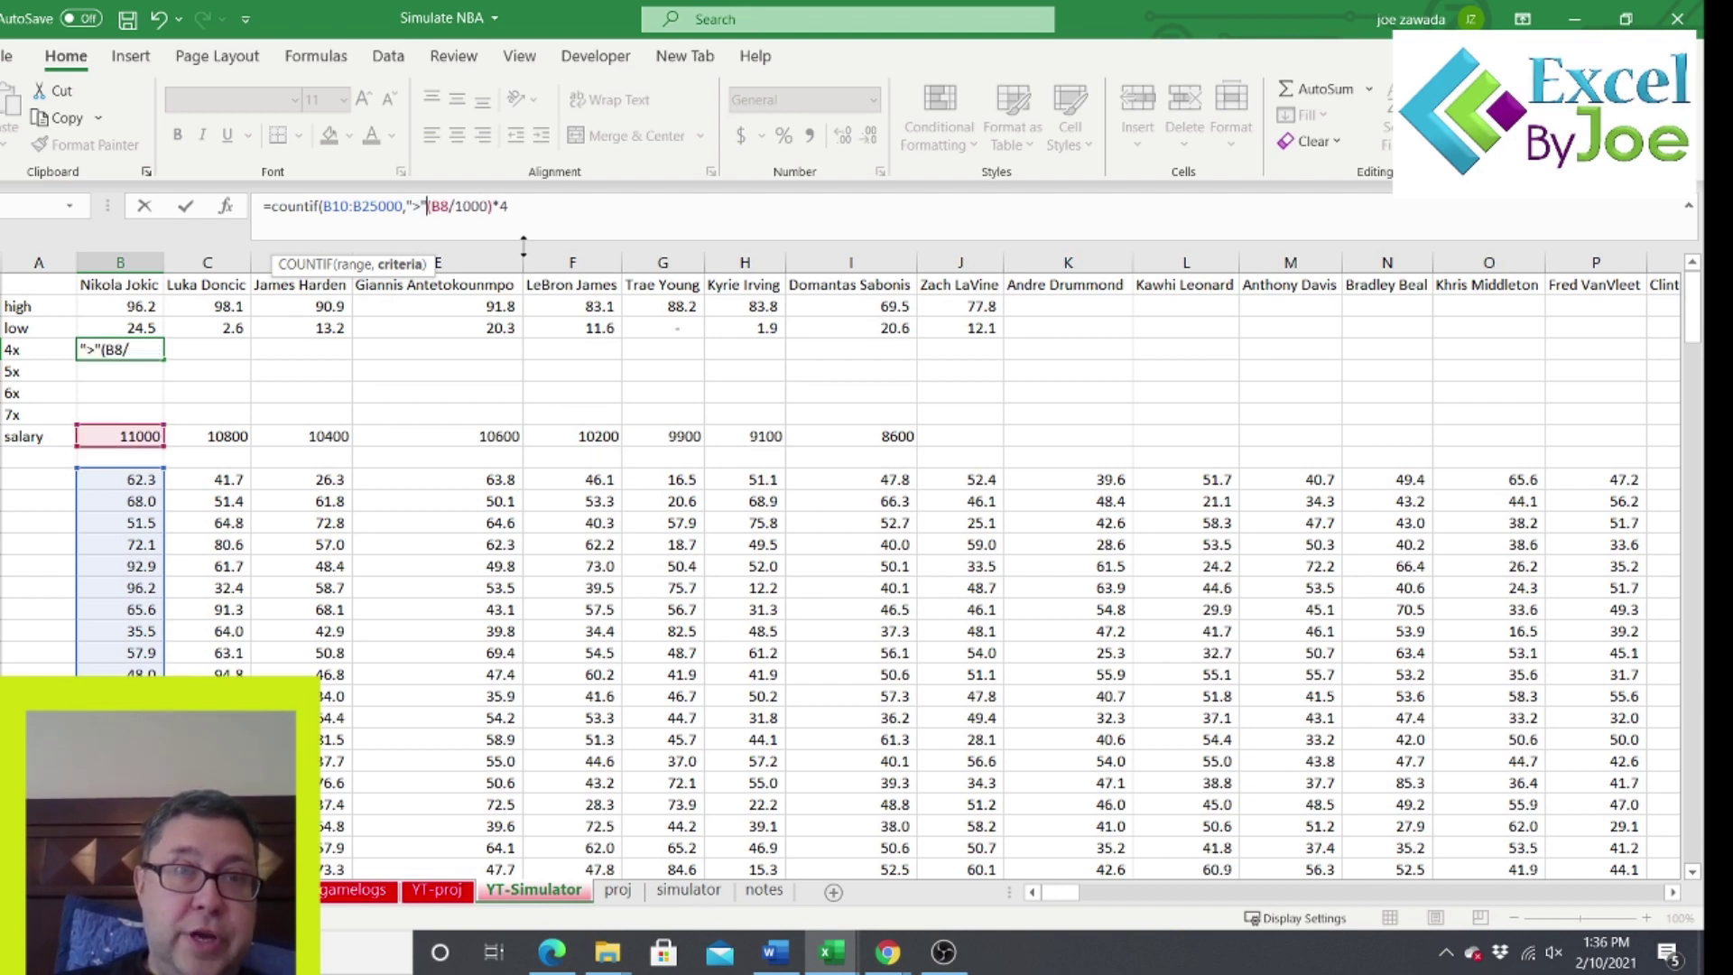
text(&)
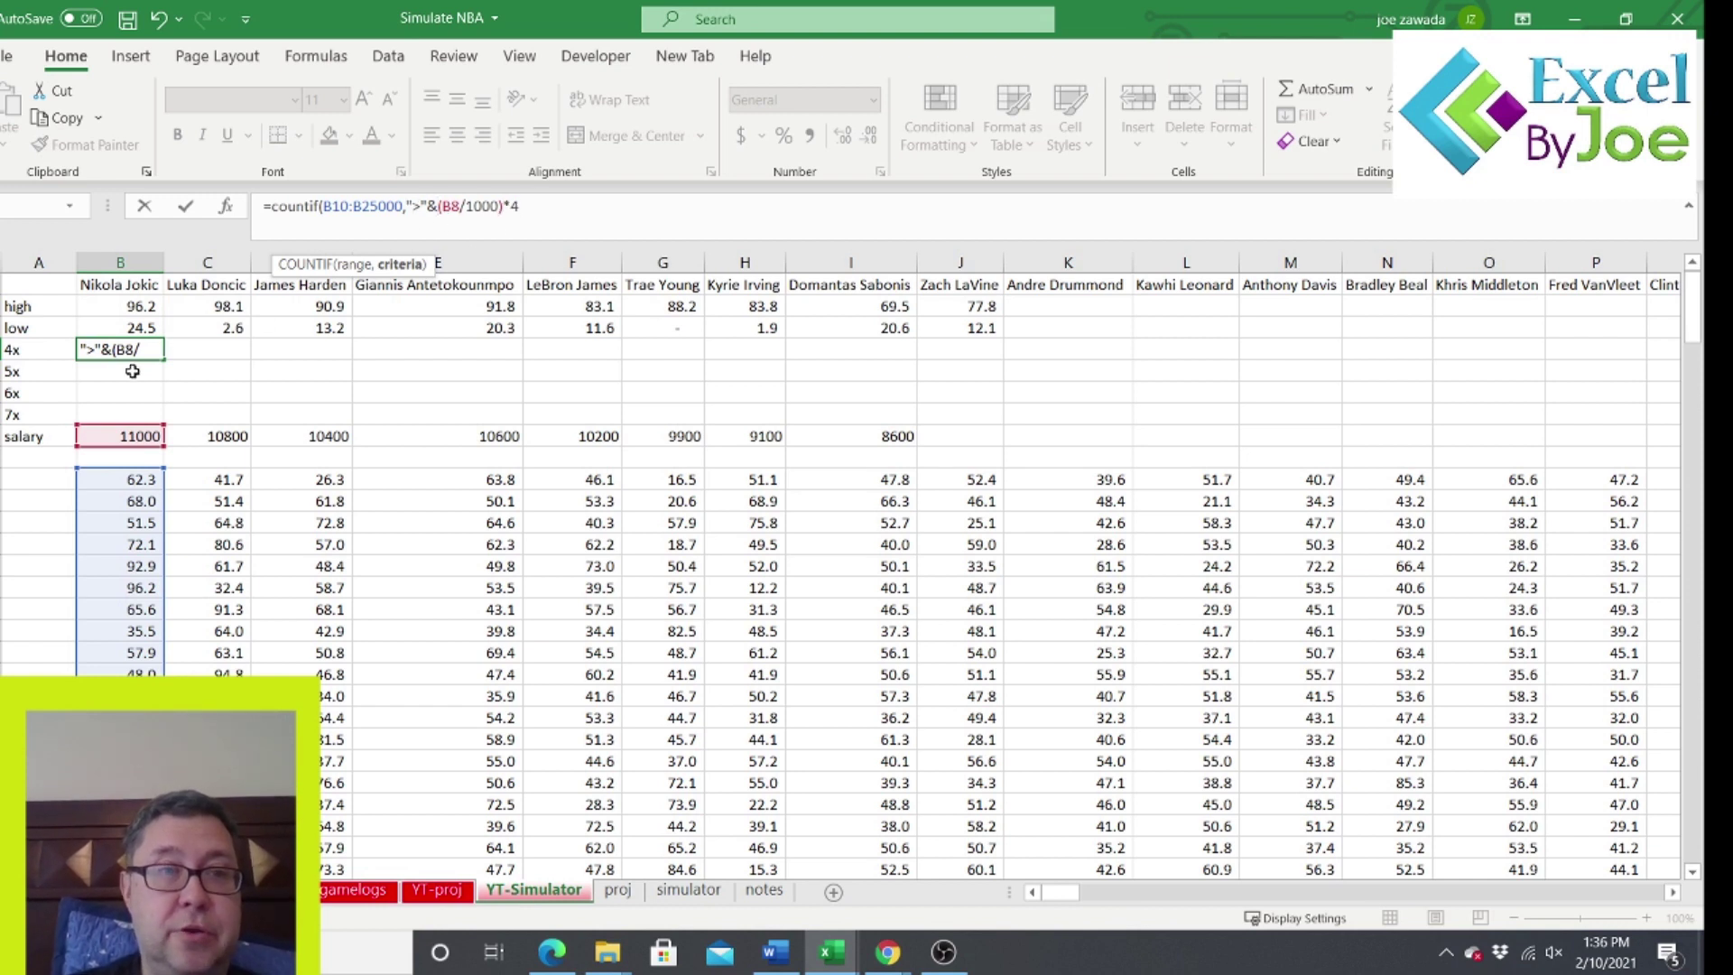
click(554, 199)
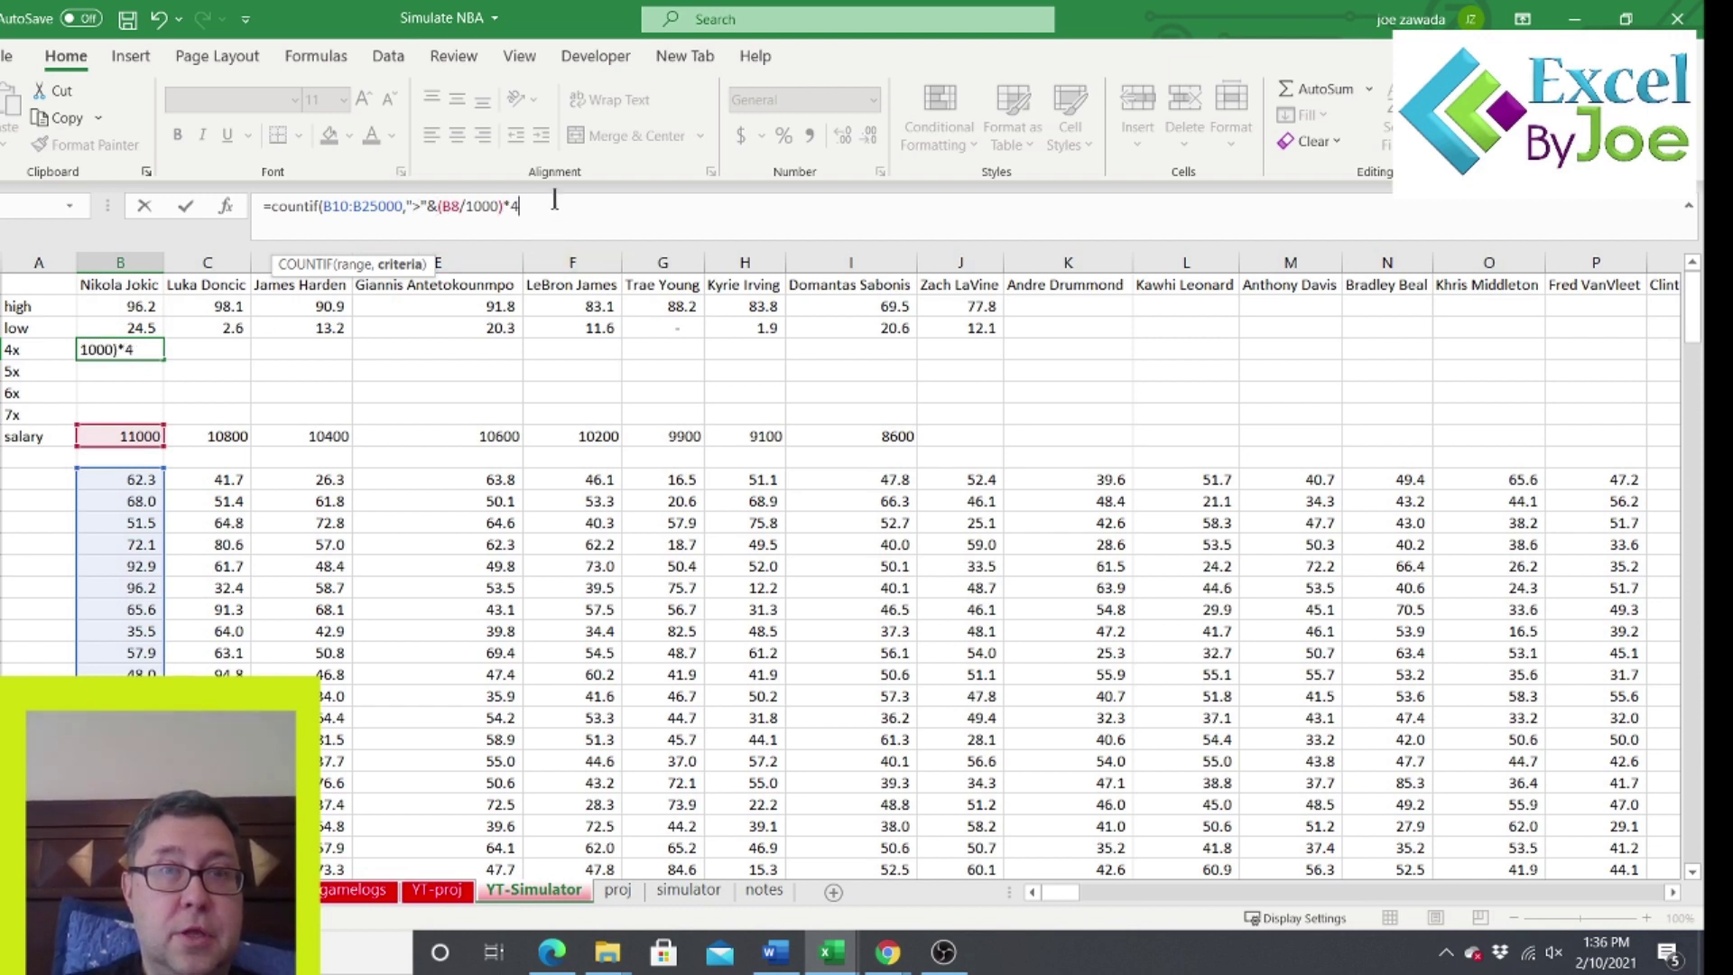
text())
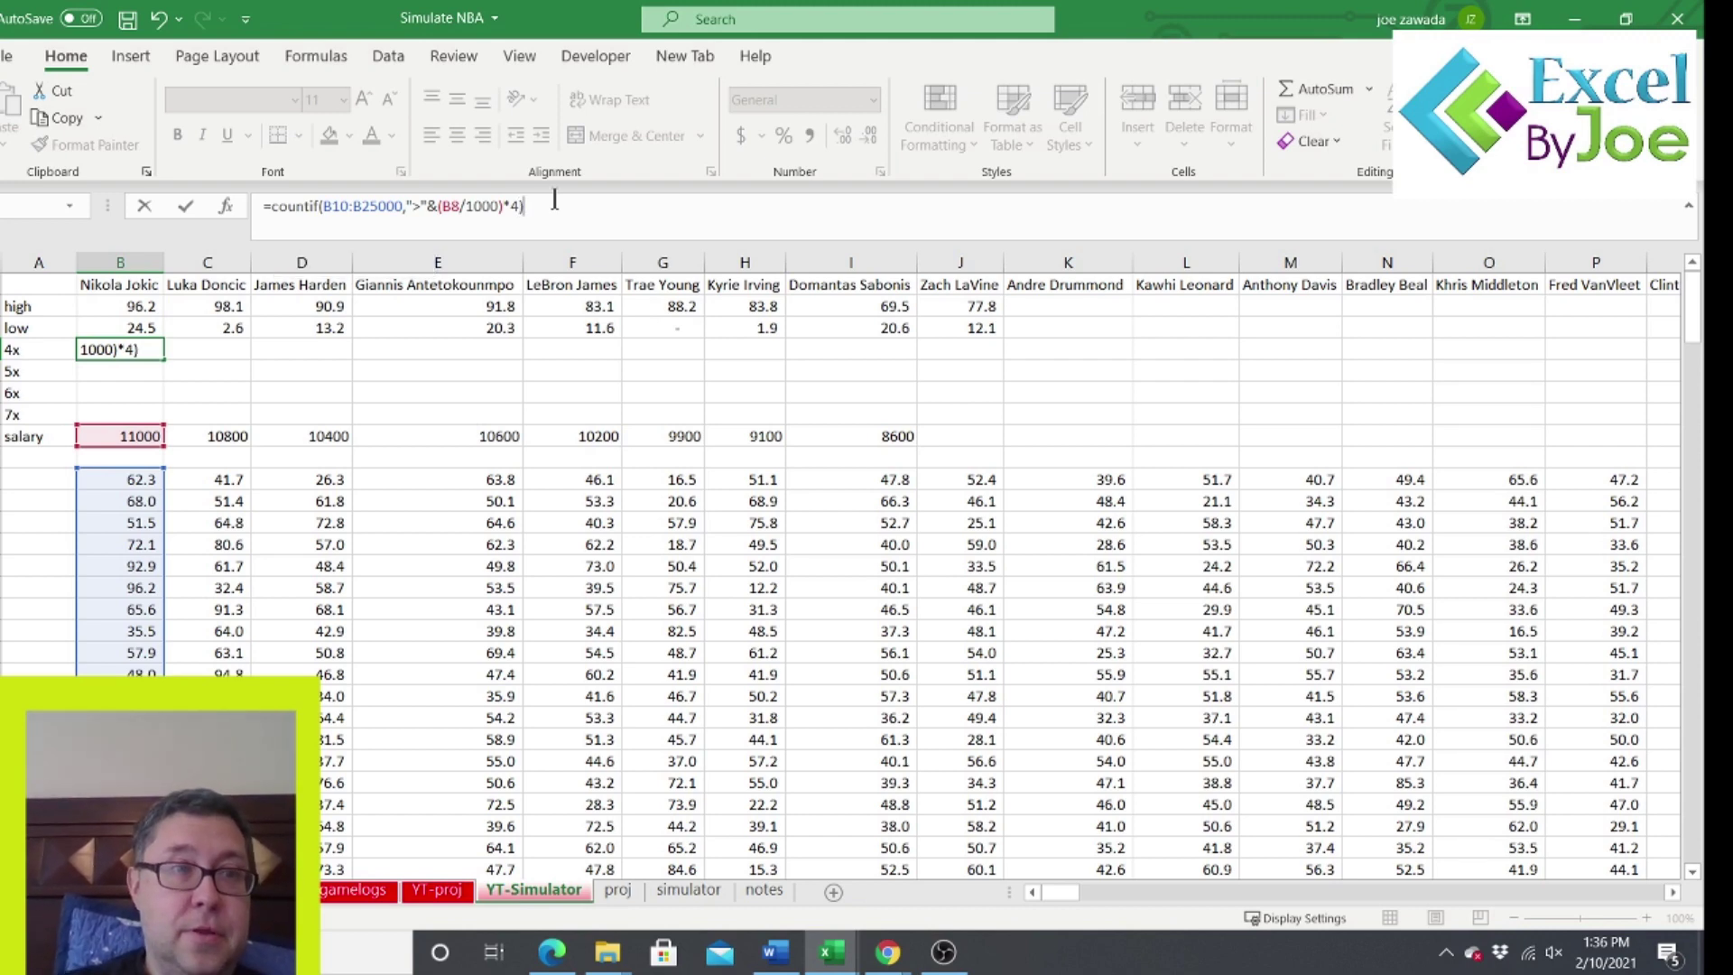
key(Return)
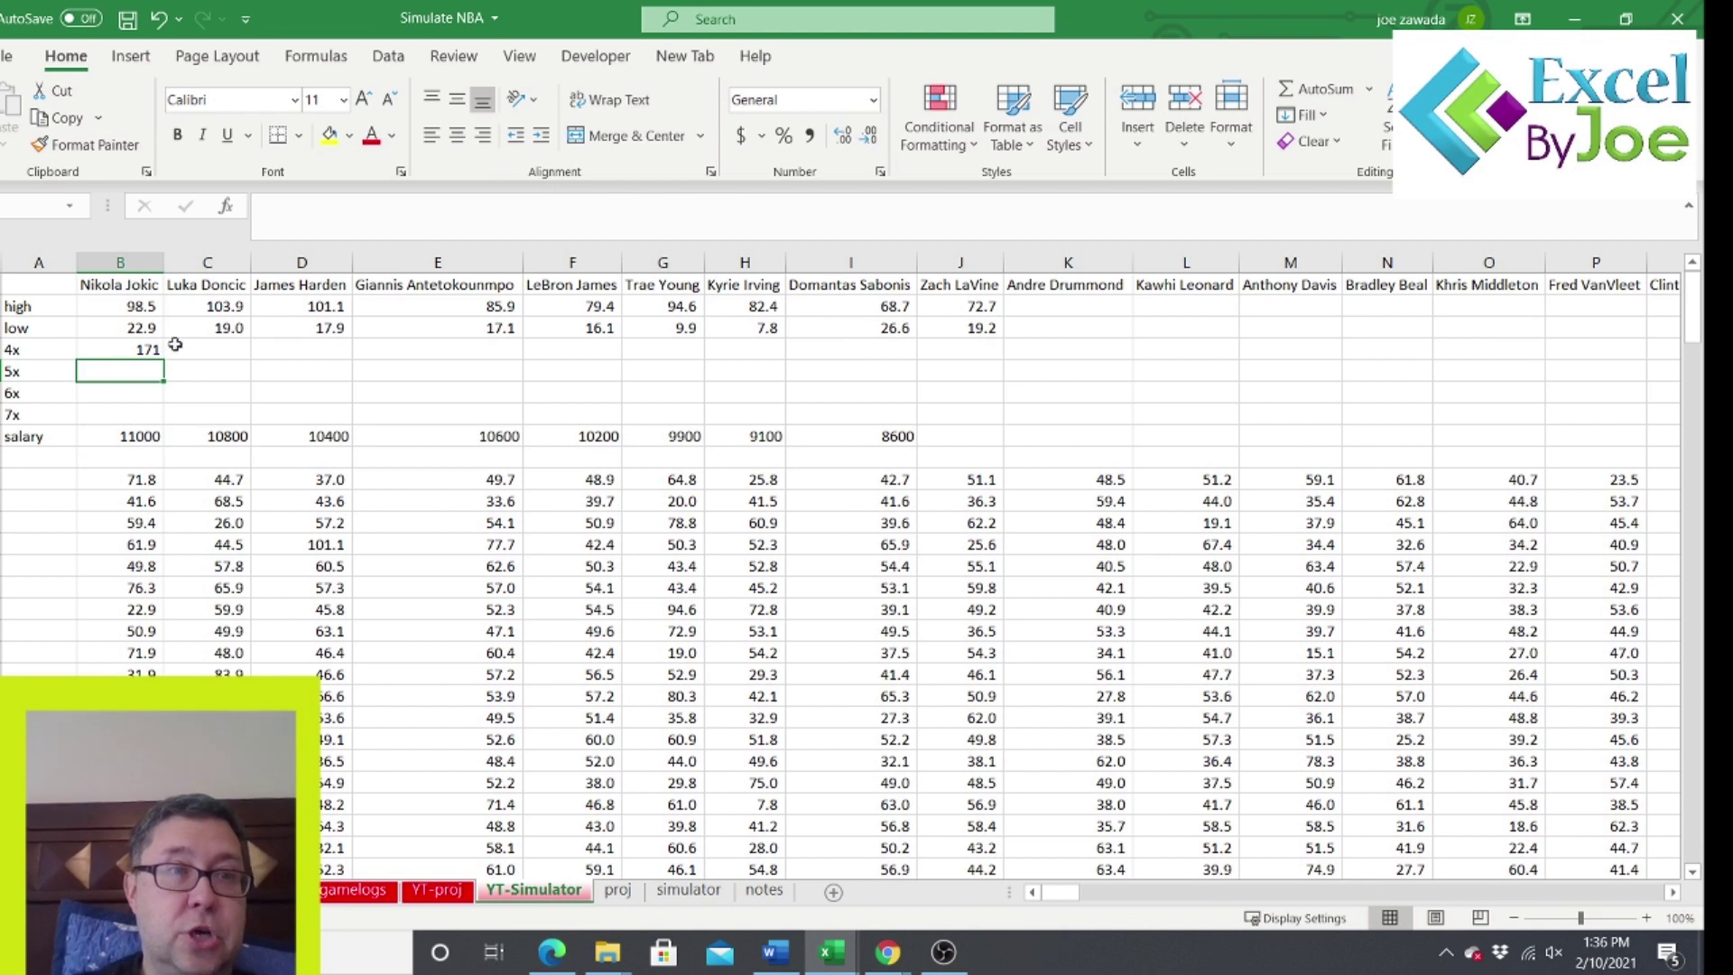
Divide B4's COUNTIF by COUNTA(B10:B25000) to calculate the share of simulations above 4x salary value.
click(148, 349)
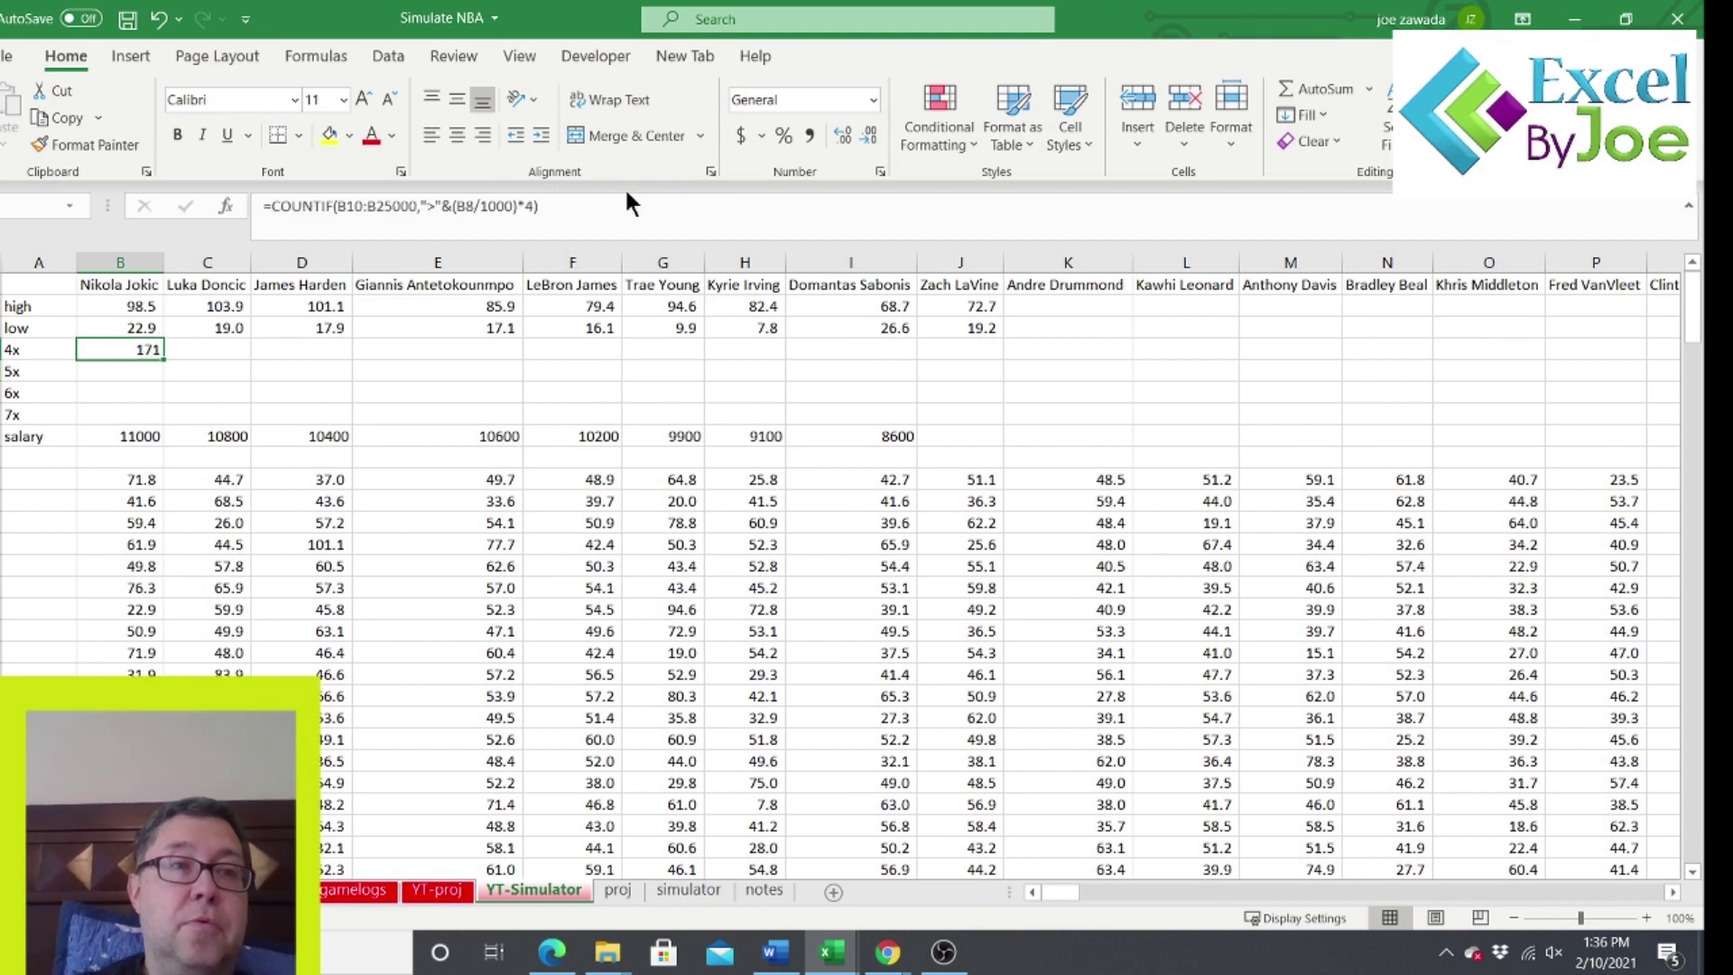
click(565, 206)
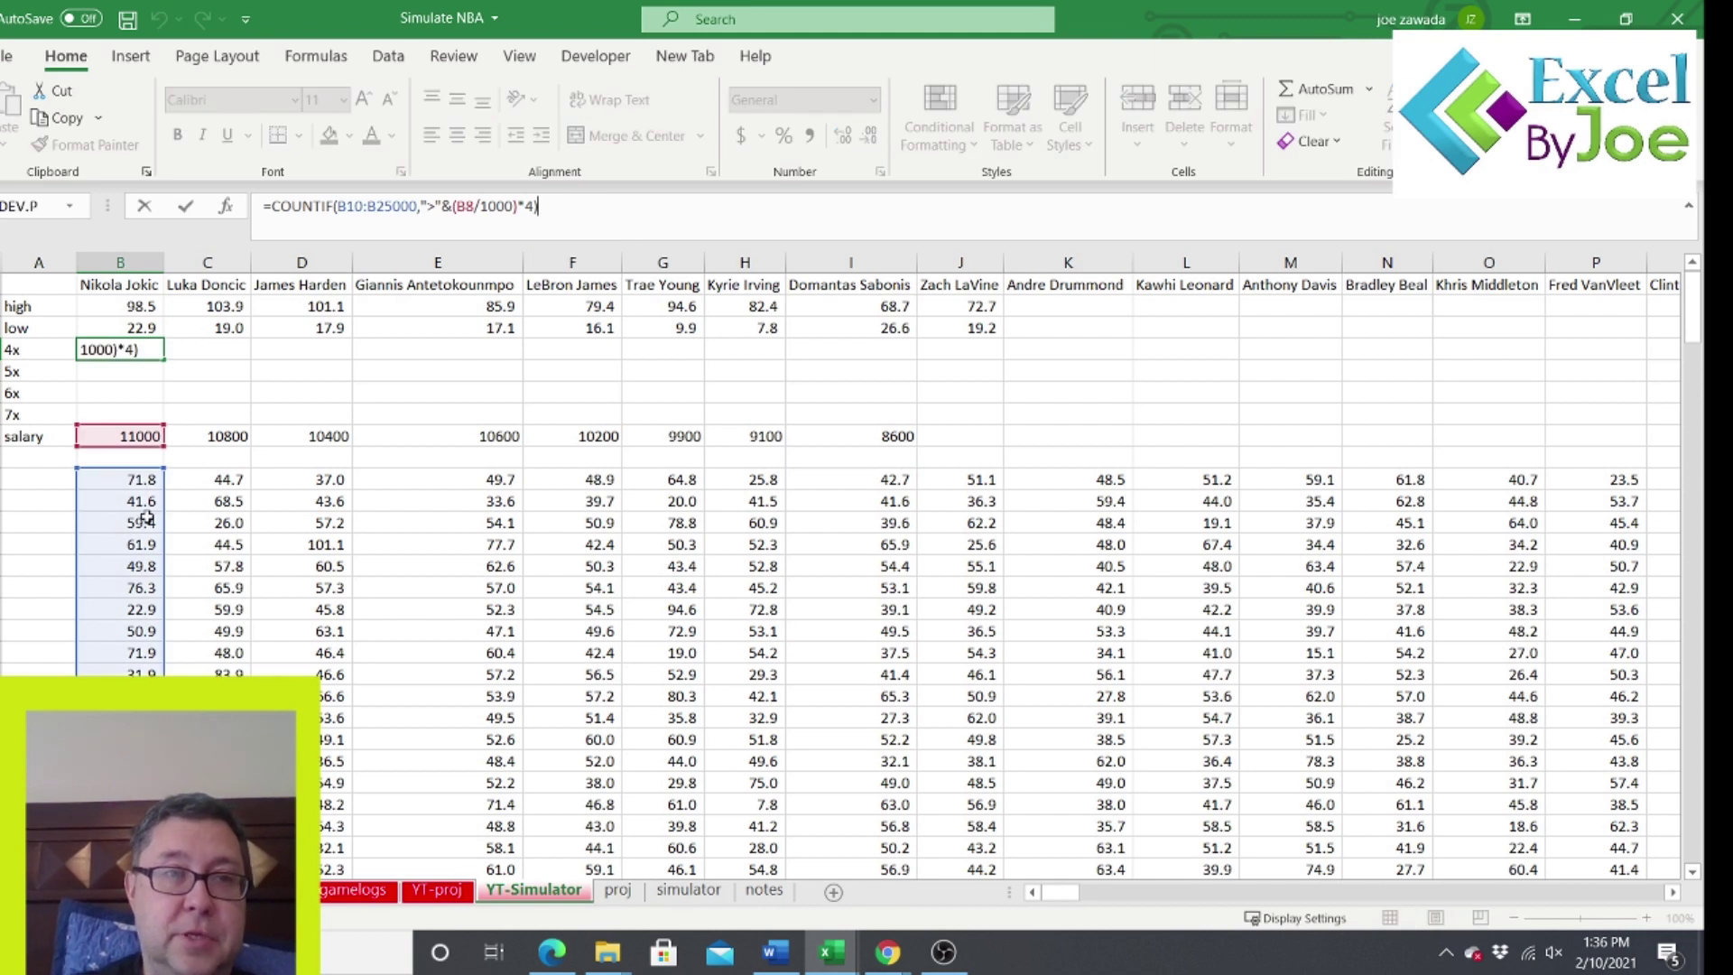
text(/)
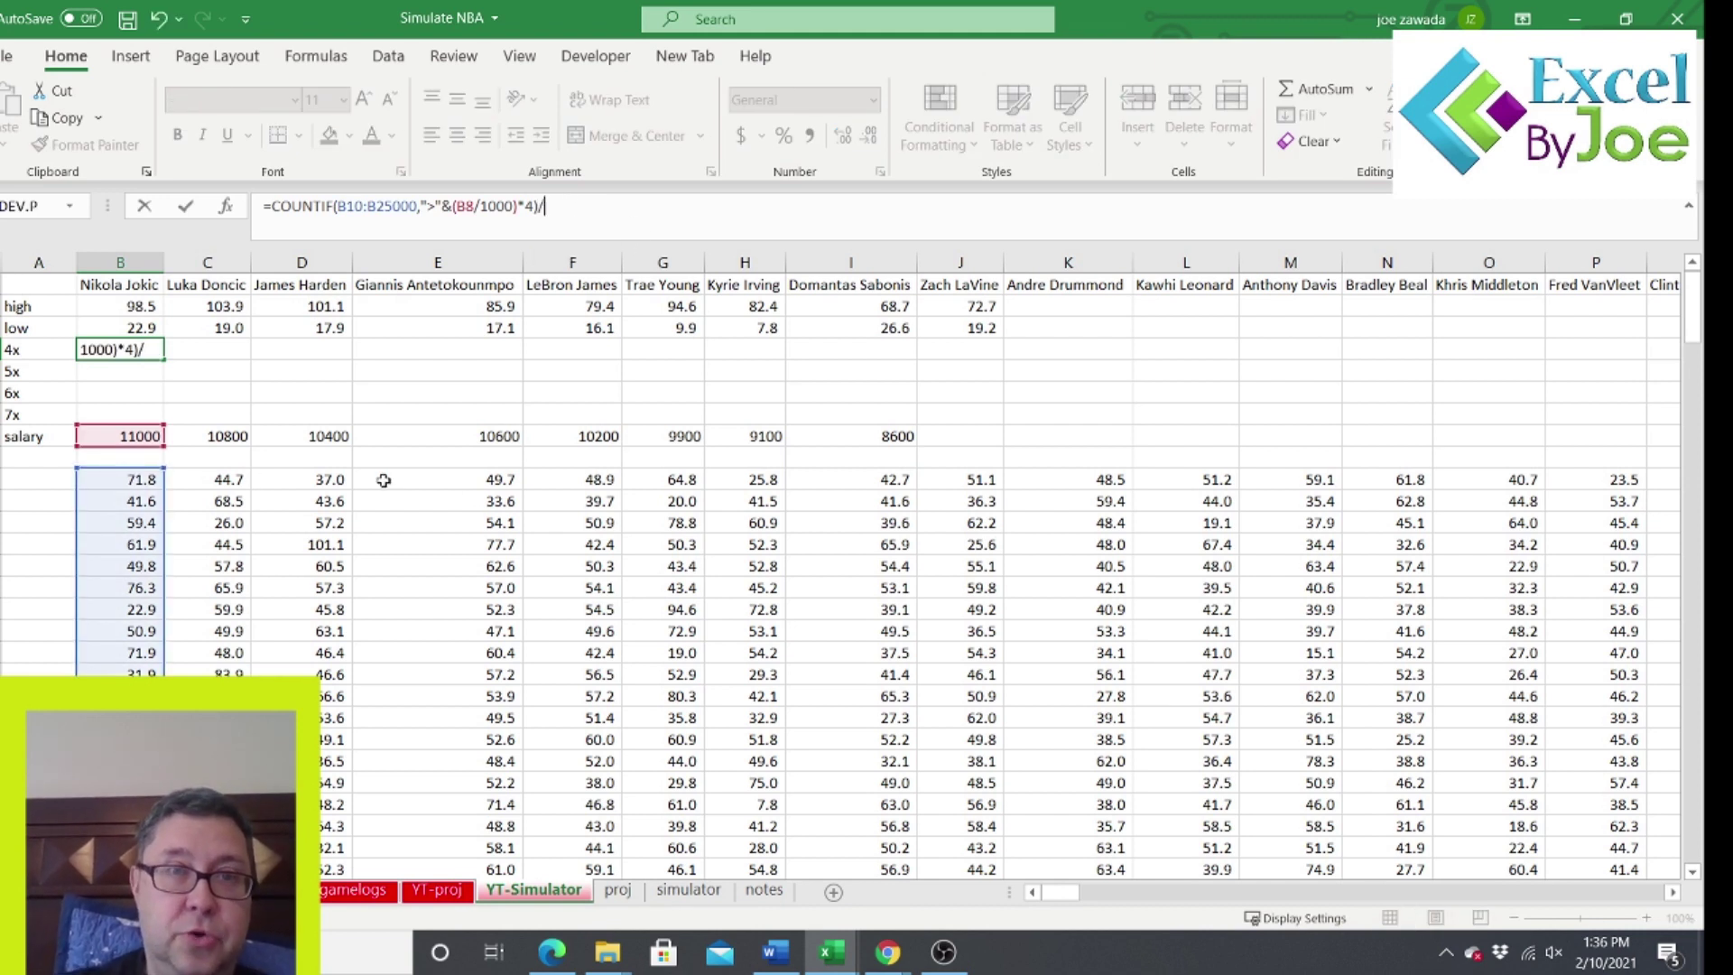
text(counta()
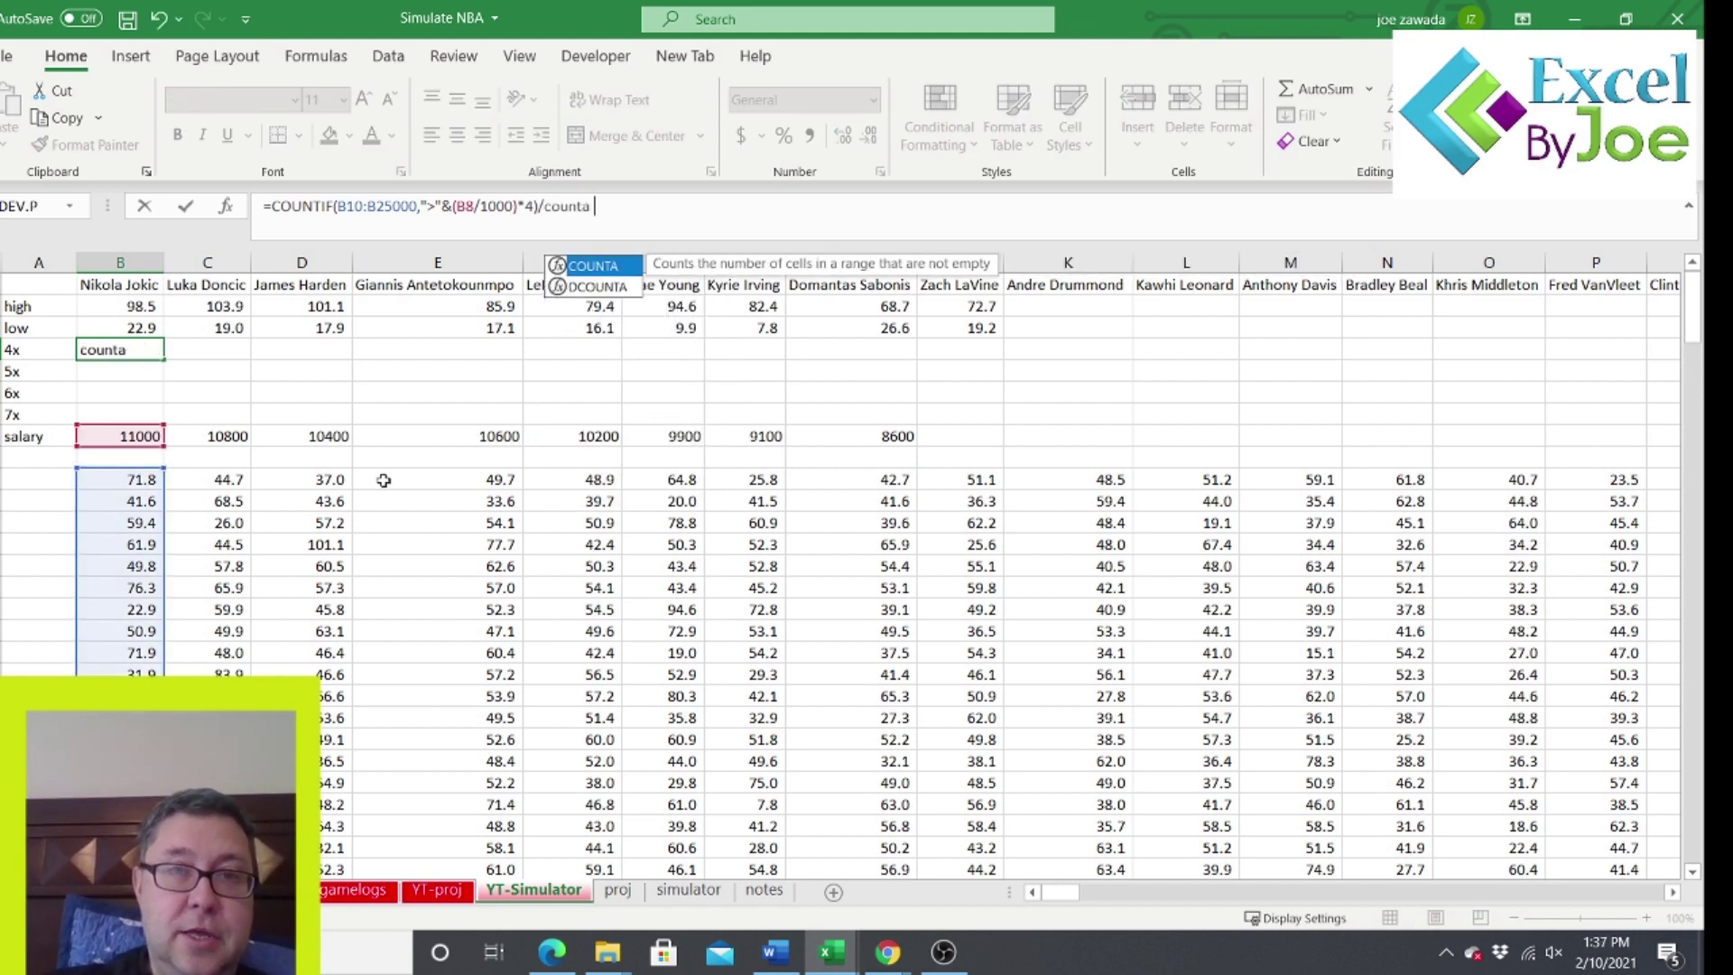
drag(129, 478, 129, 694)
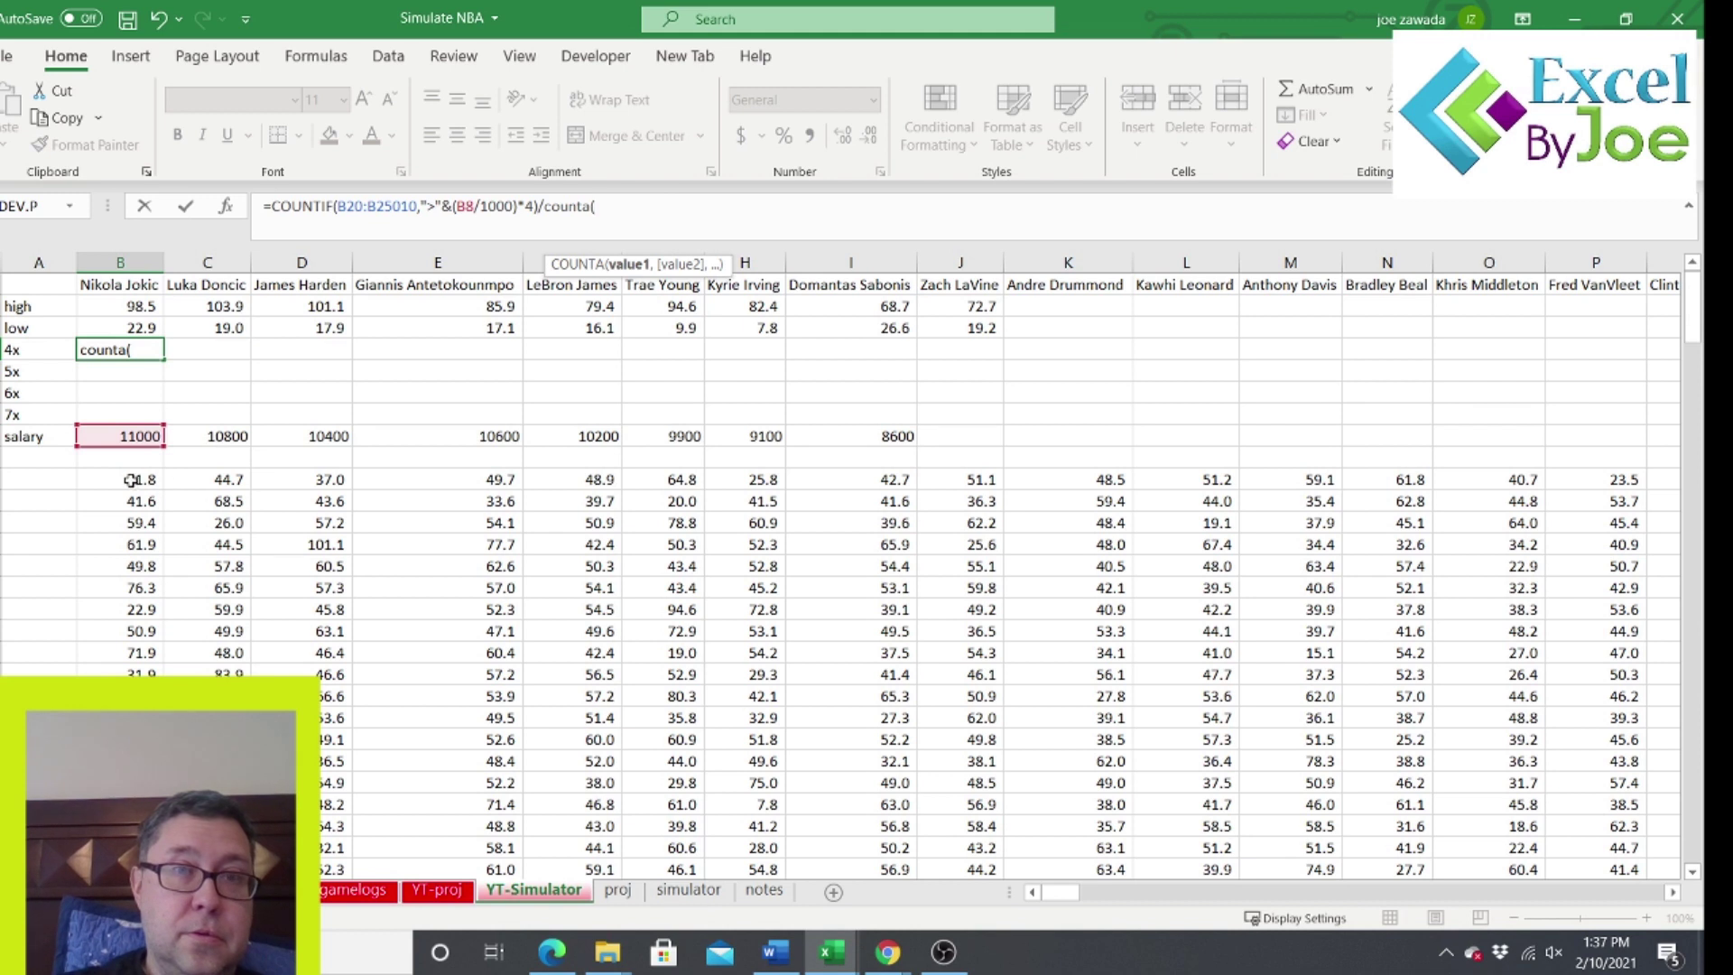
drag(127, 479, 124, 634)
key(BackSpace)
key(BackSpace)
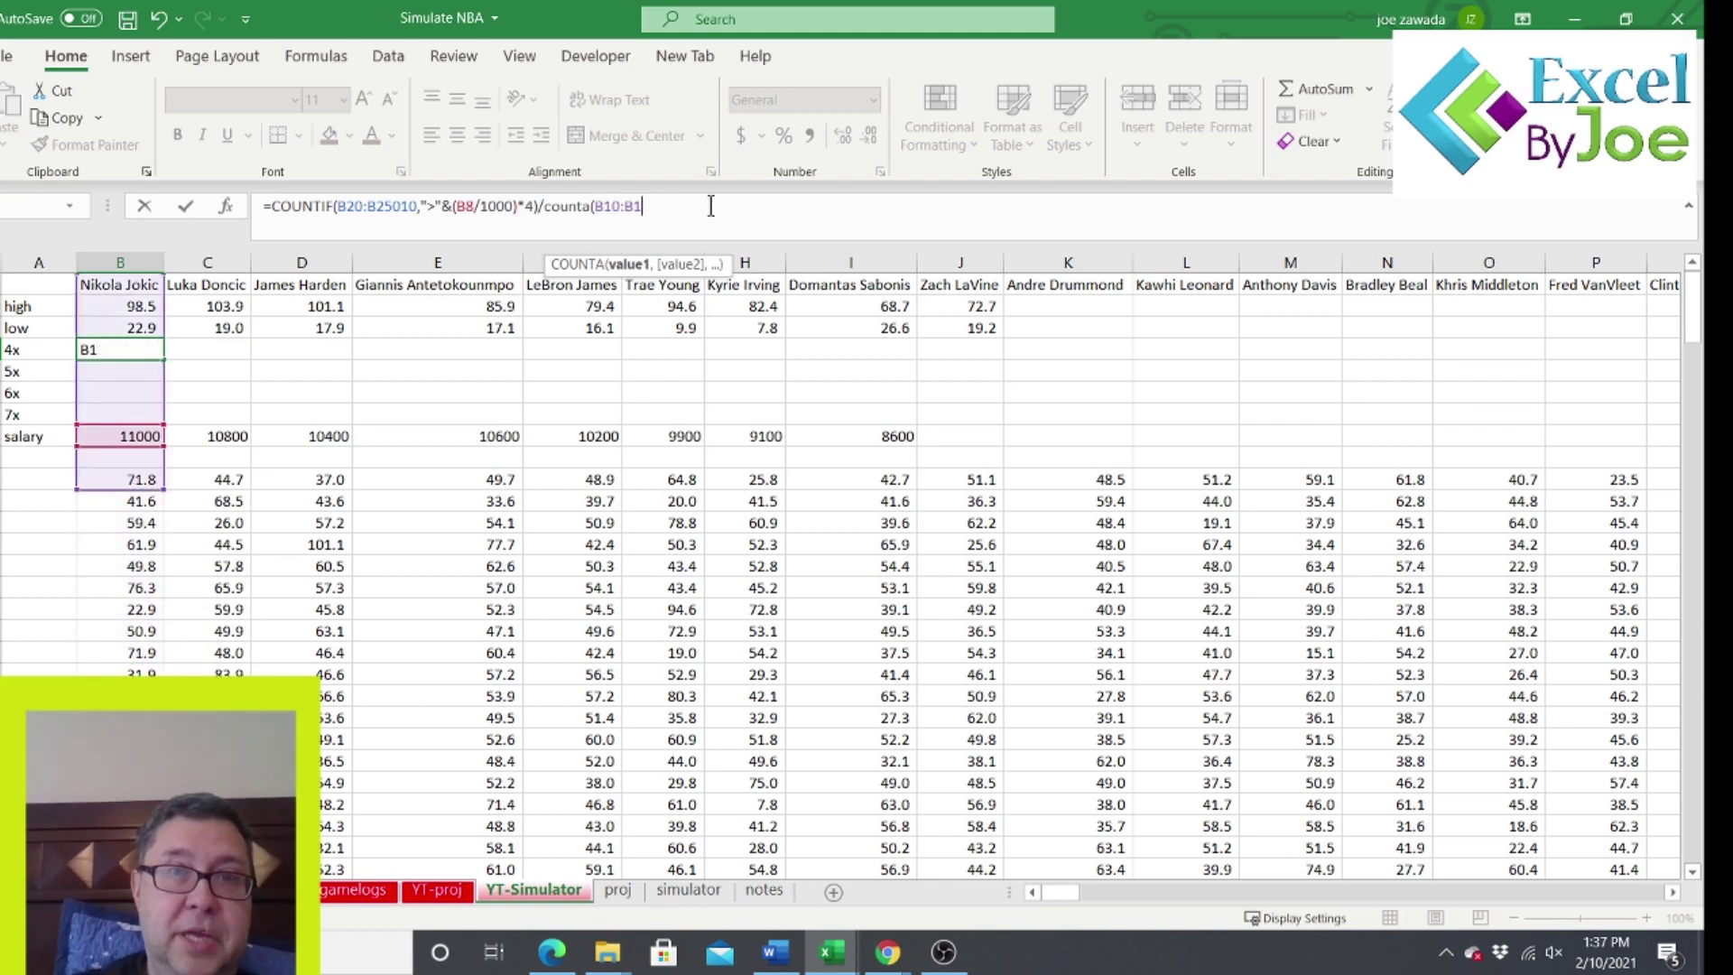
text(25000)
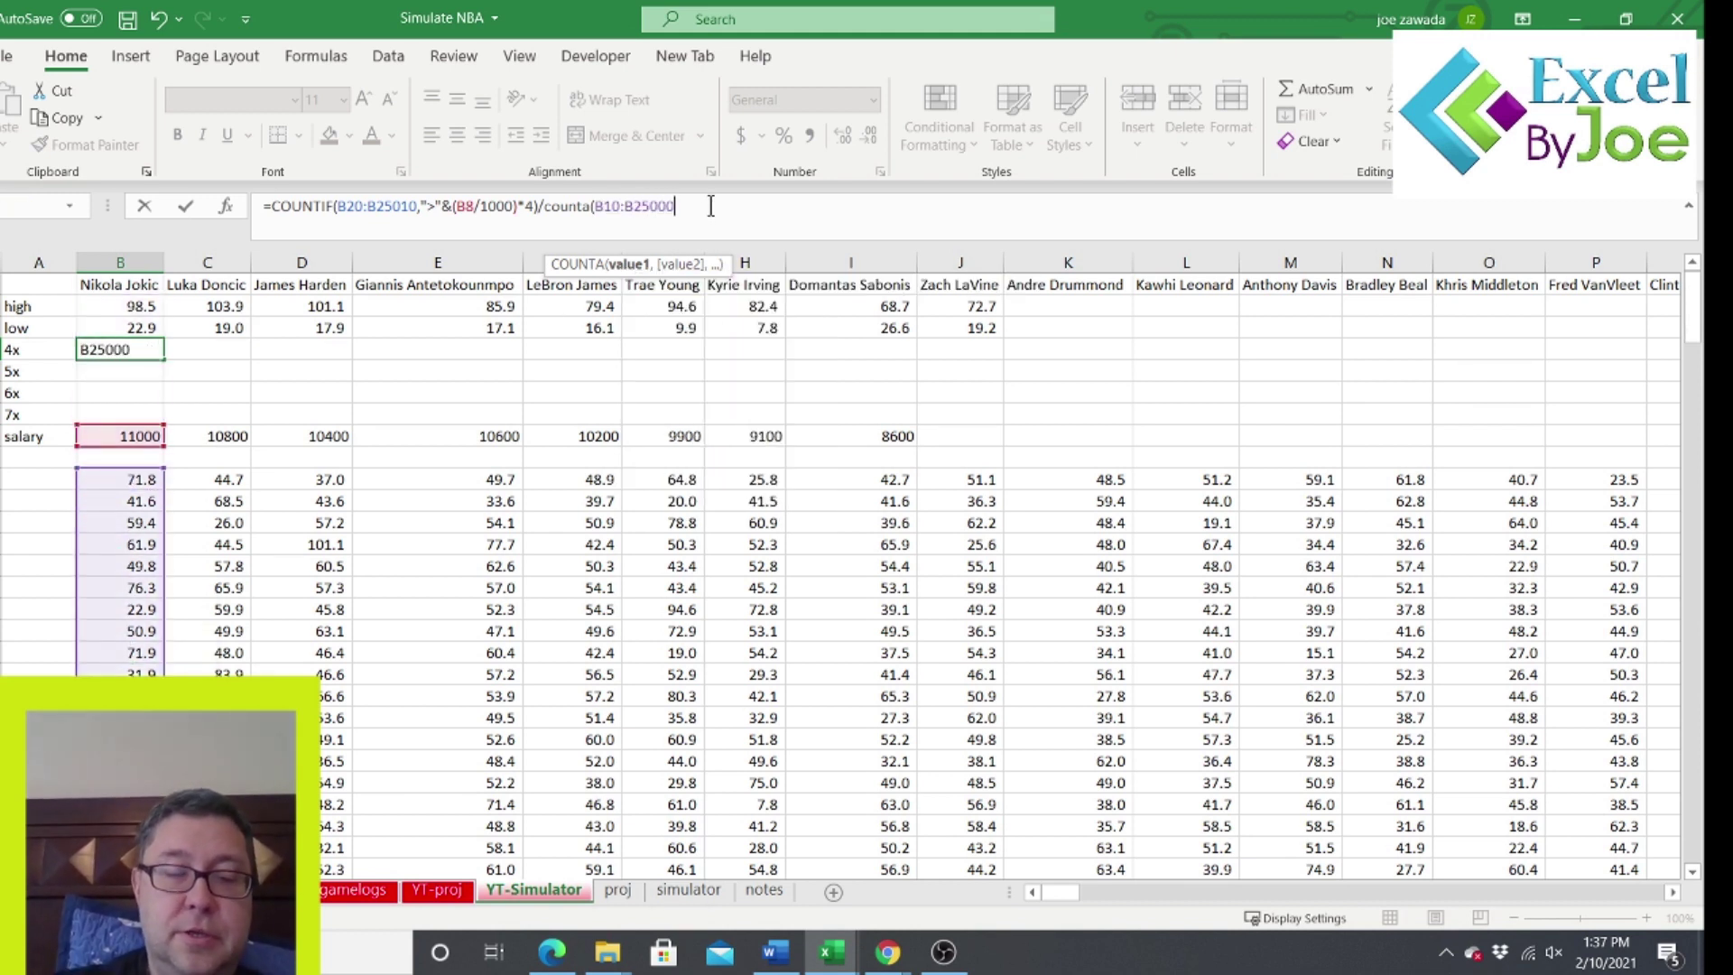
text())
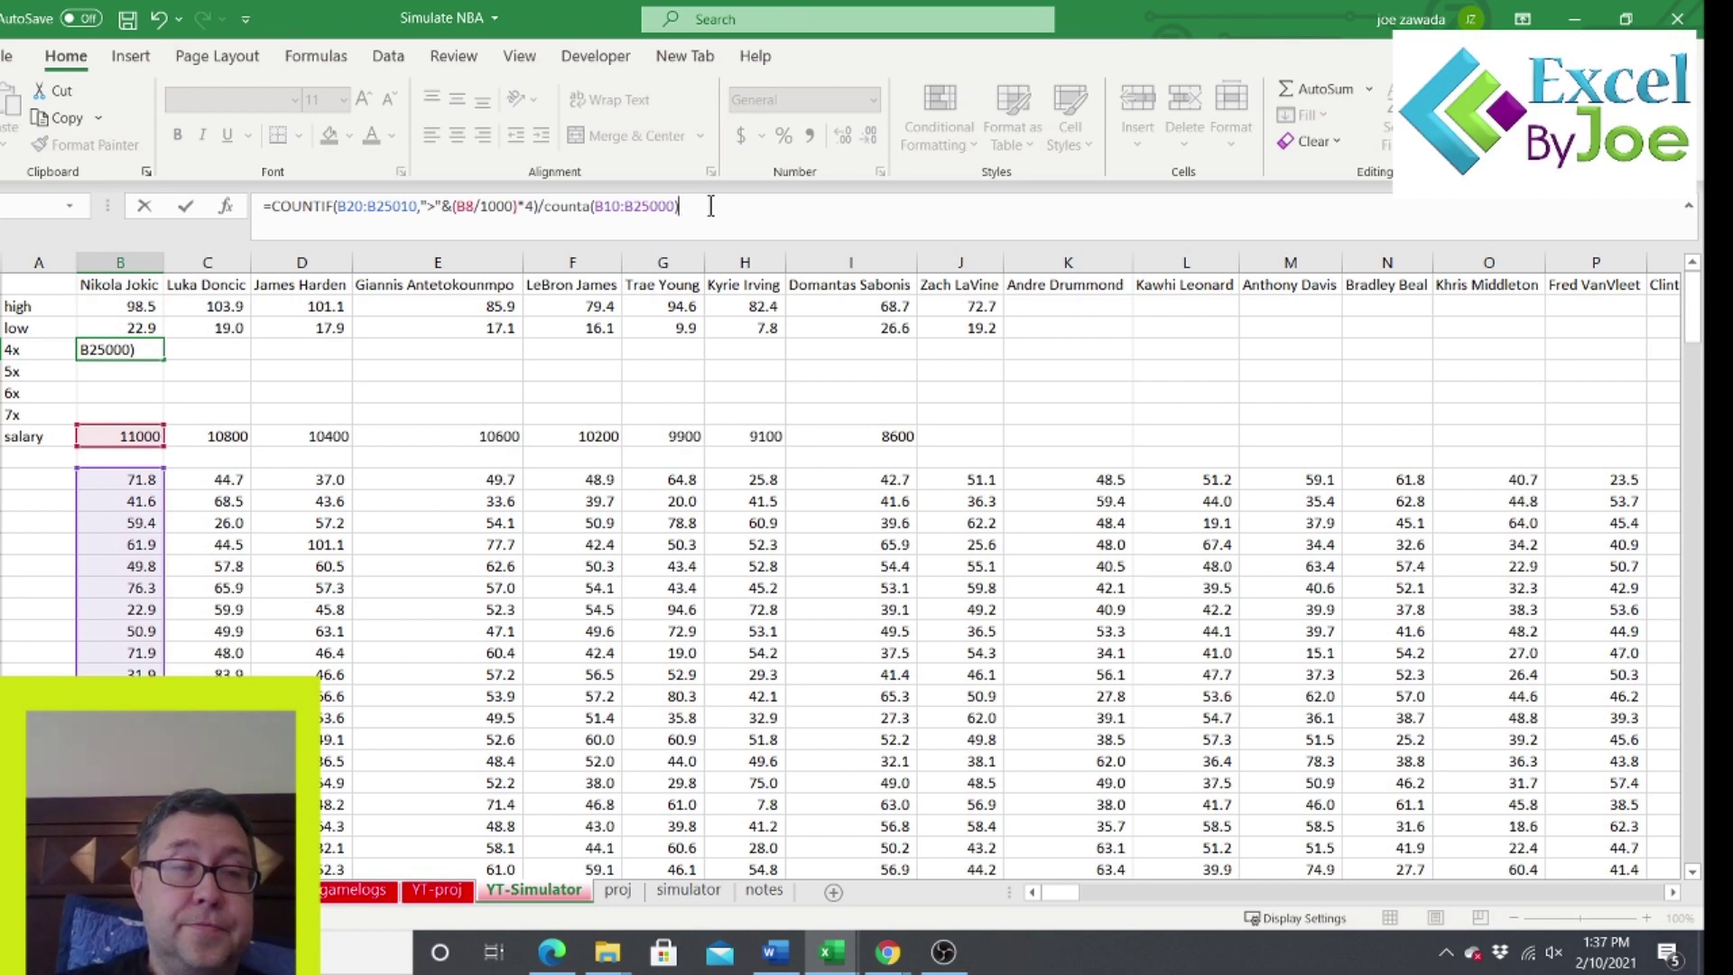
key(Return)
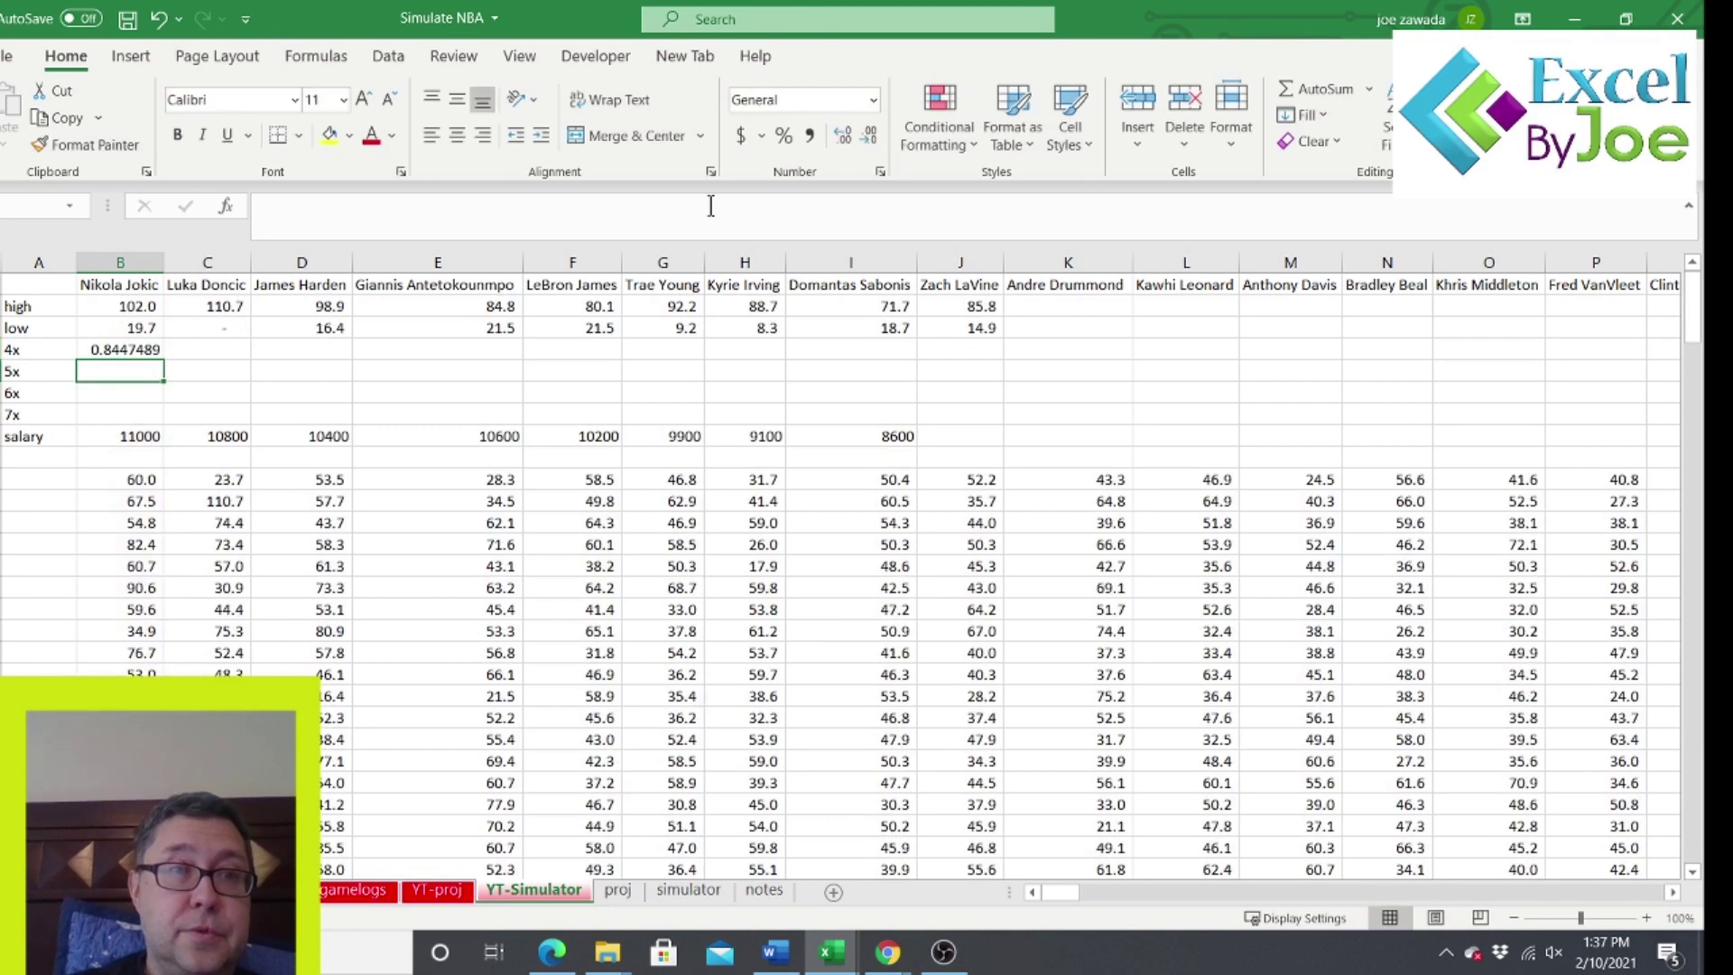
Format the 4x result in B4 as a percentage with one decimal place.
click(124, 351)
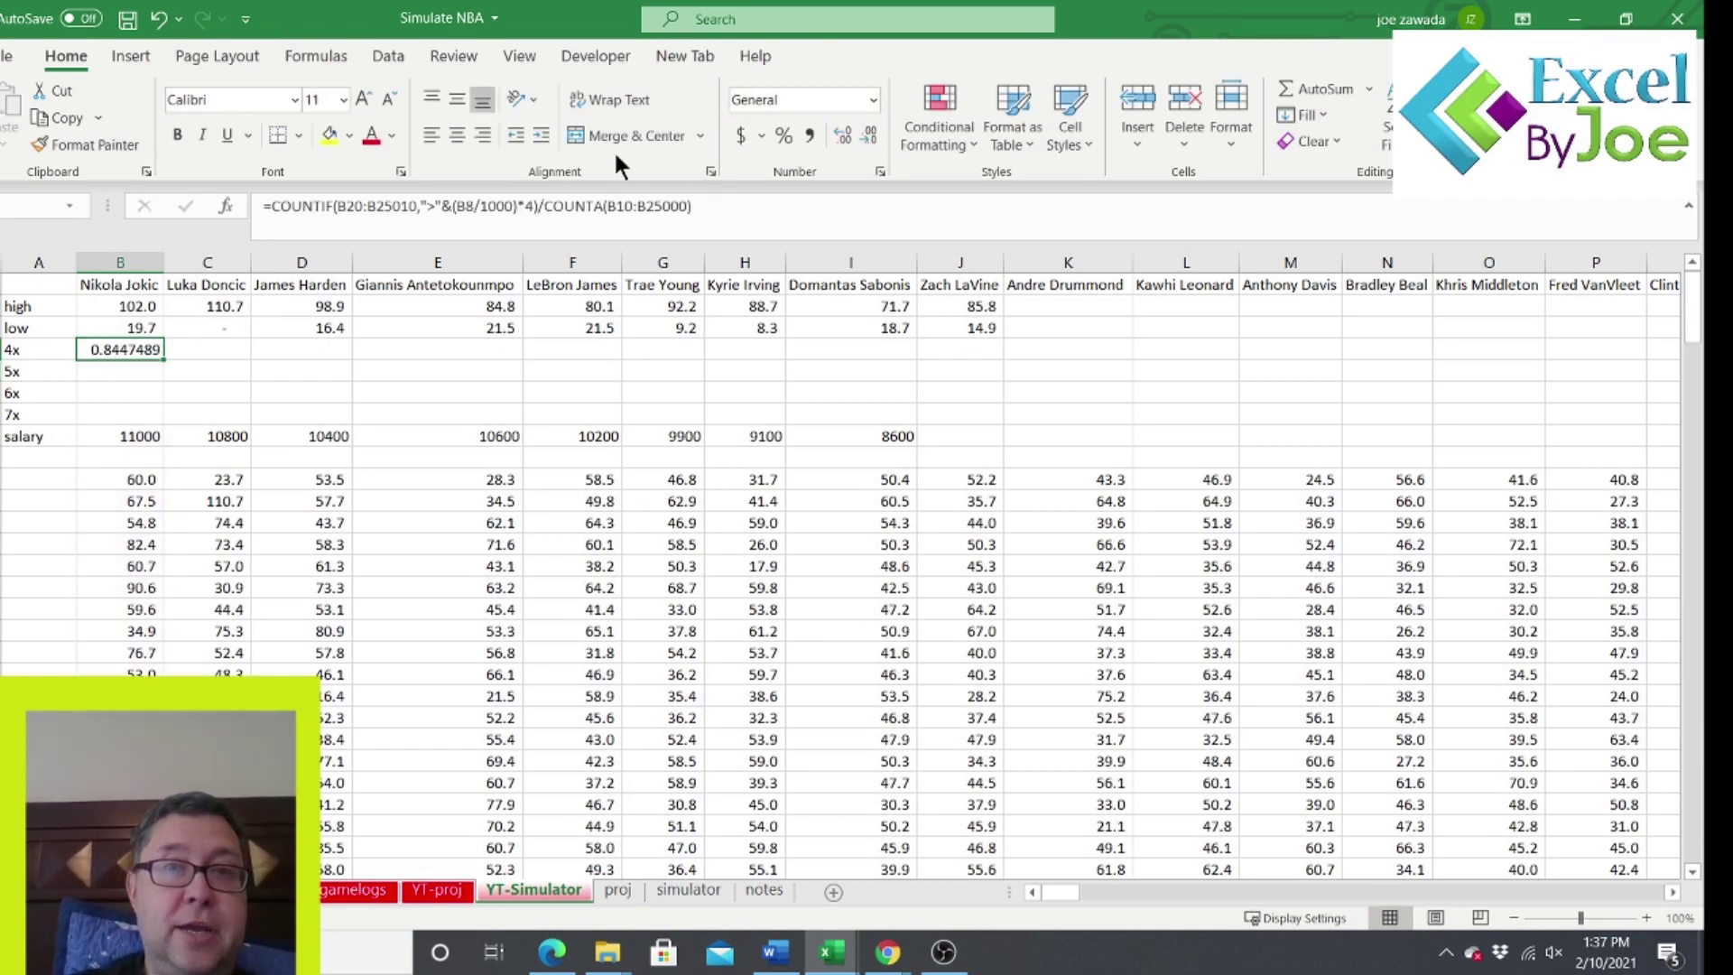
click(784, 138)
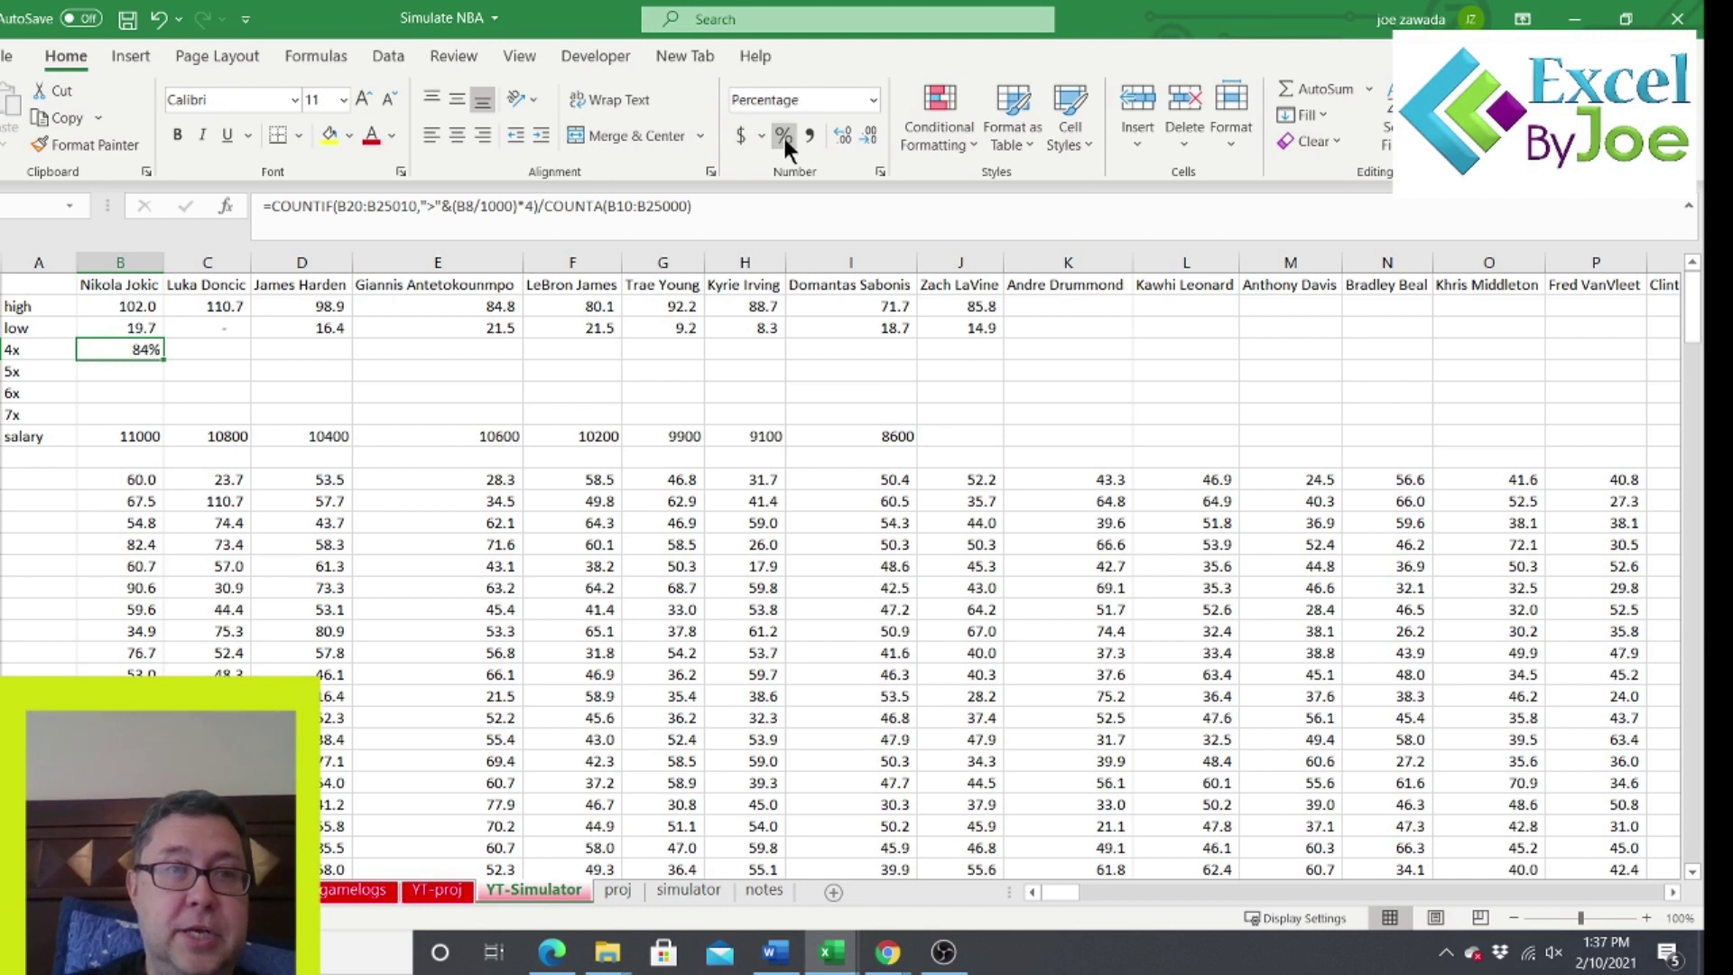
click(842, 133)
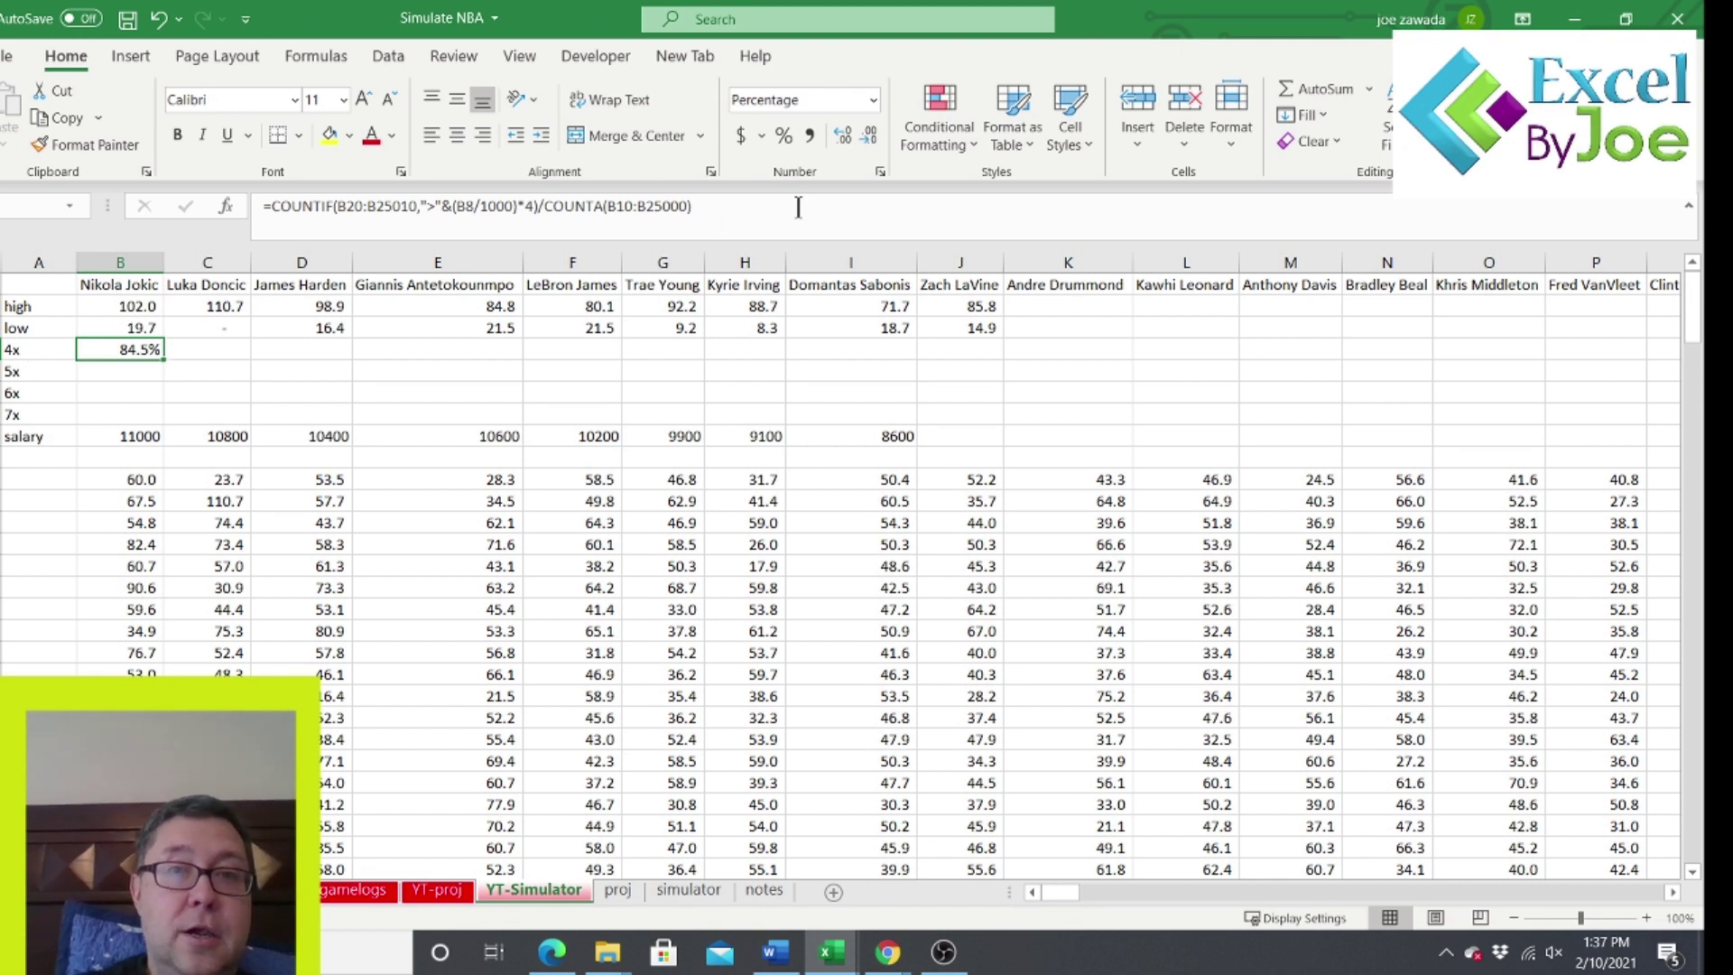
Copy B4's exact formula text, keeping its references, into the 5x, 6x and 7x cells B5, B6 and B7.
drag(738, 210, 493, 196)
key(ctrl+c)
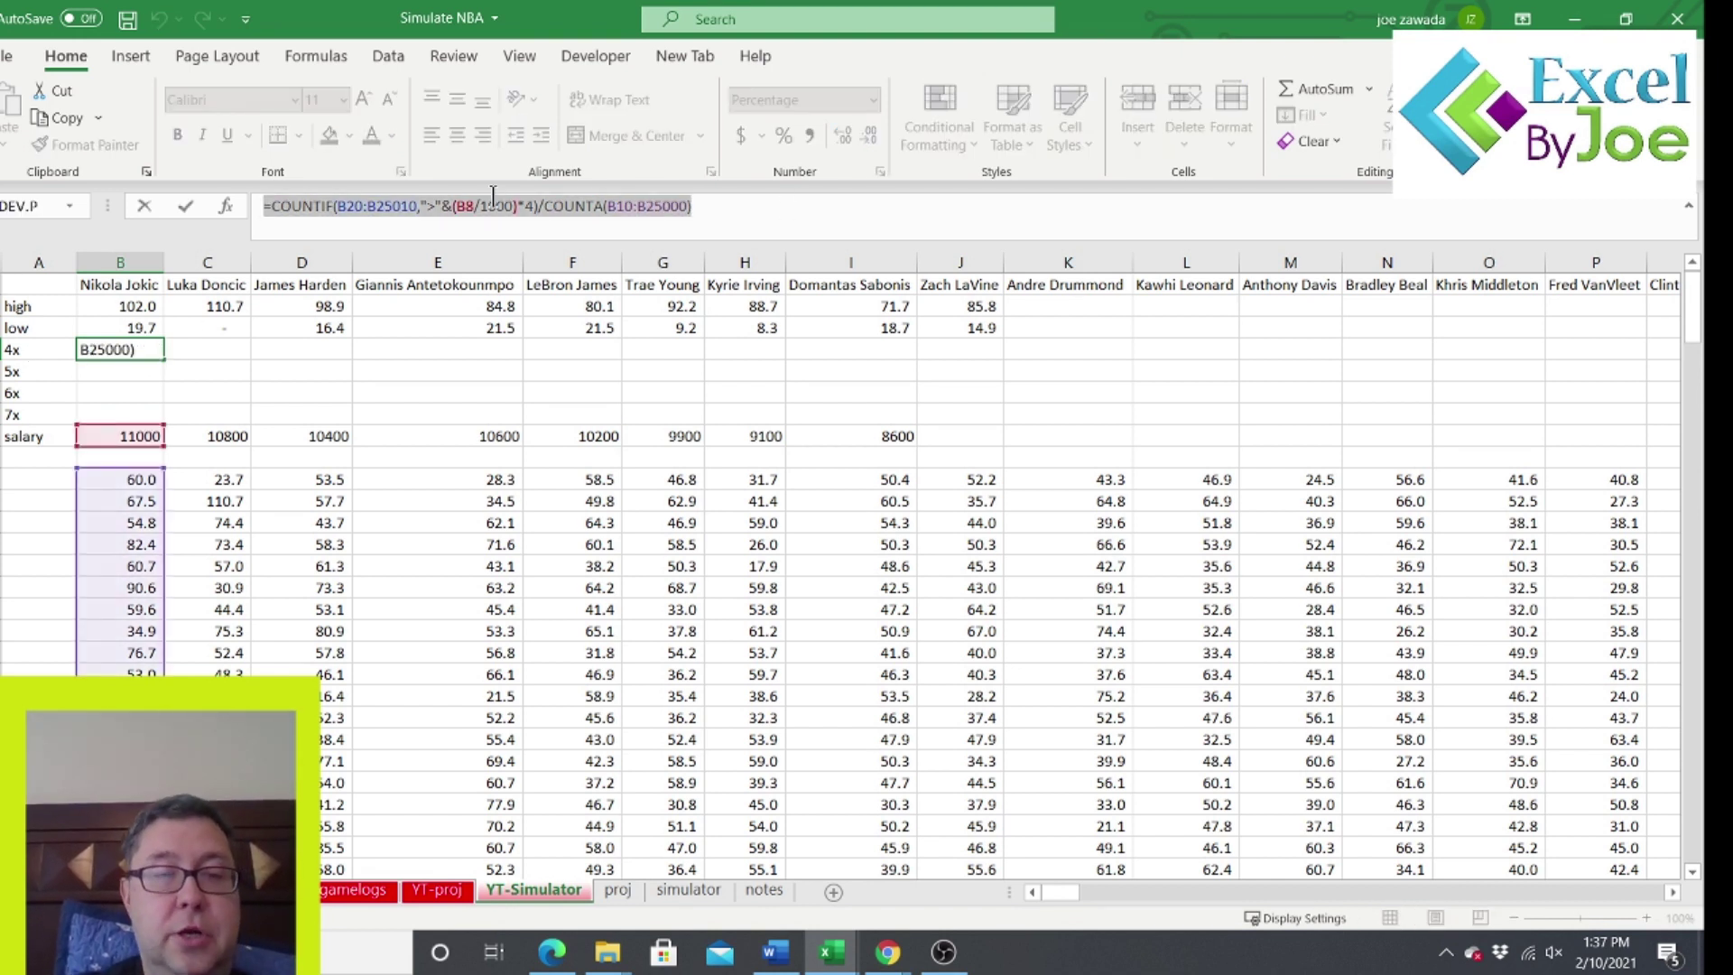
key(Return)
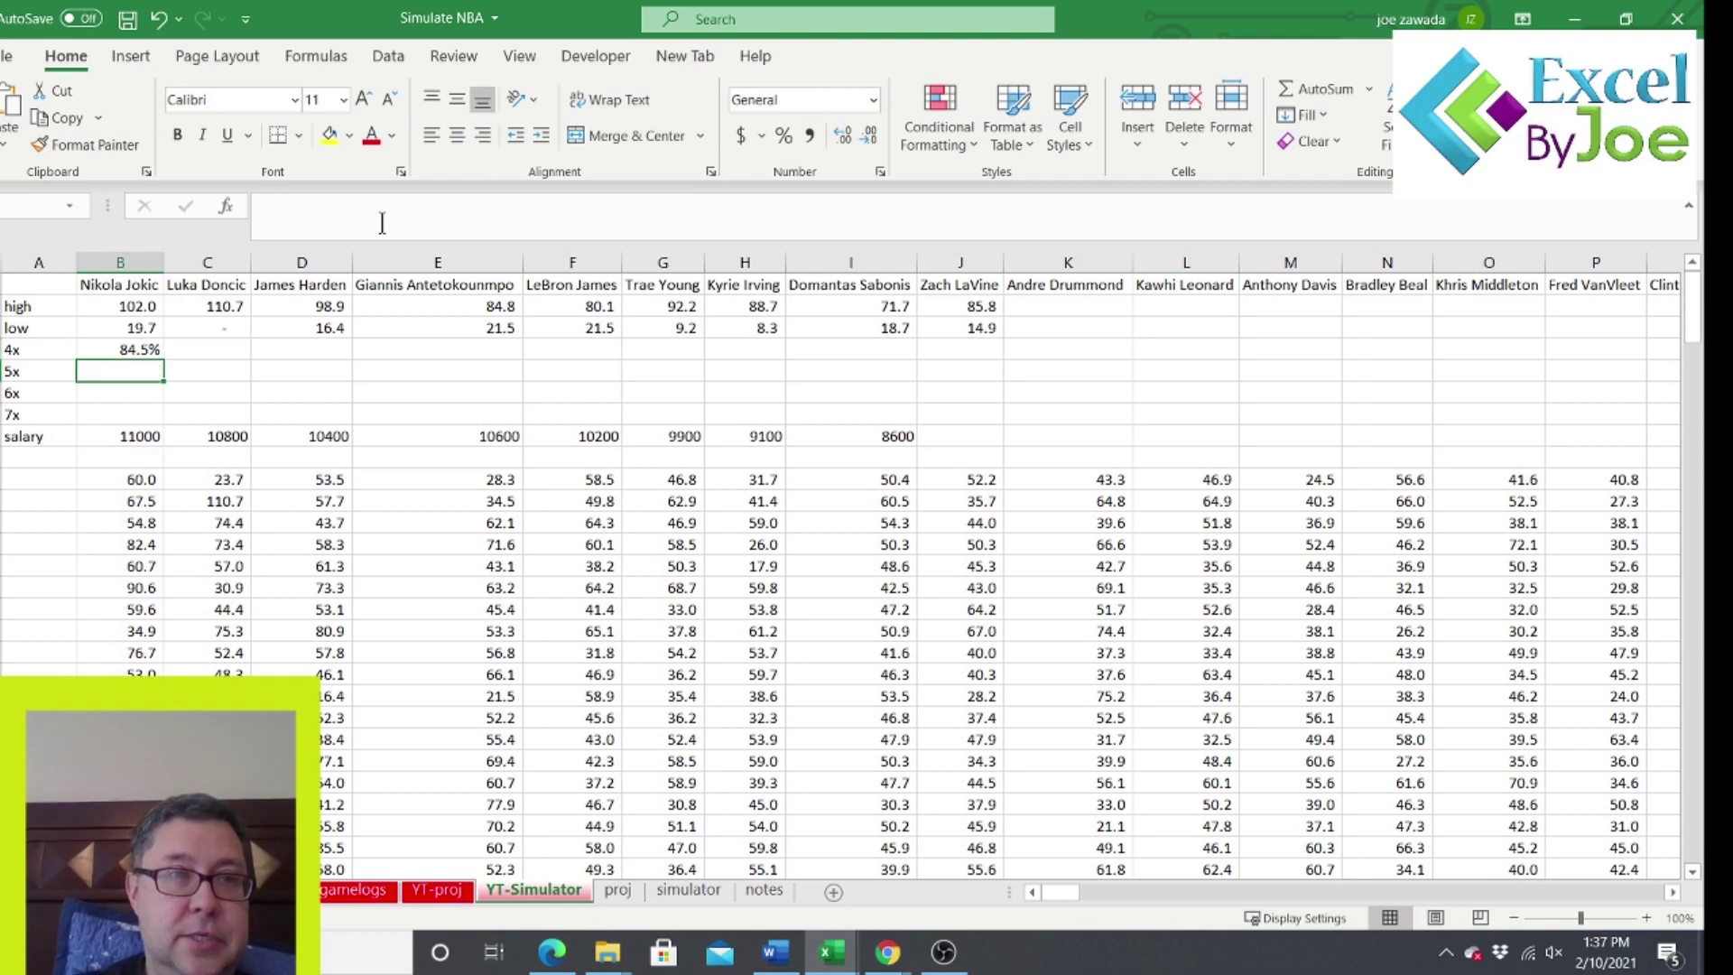
click(373, 233)
key(ctrl+v)
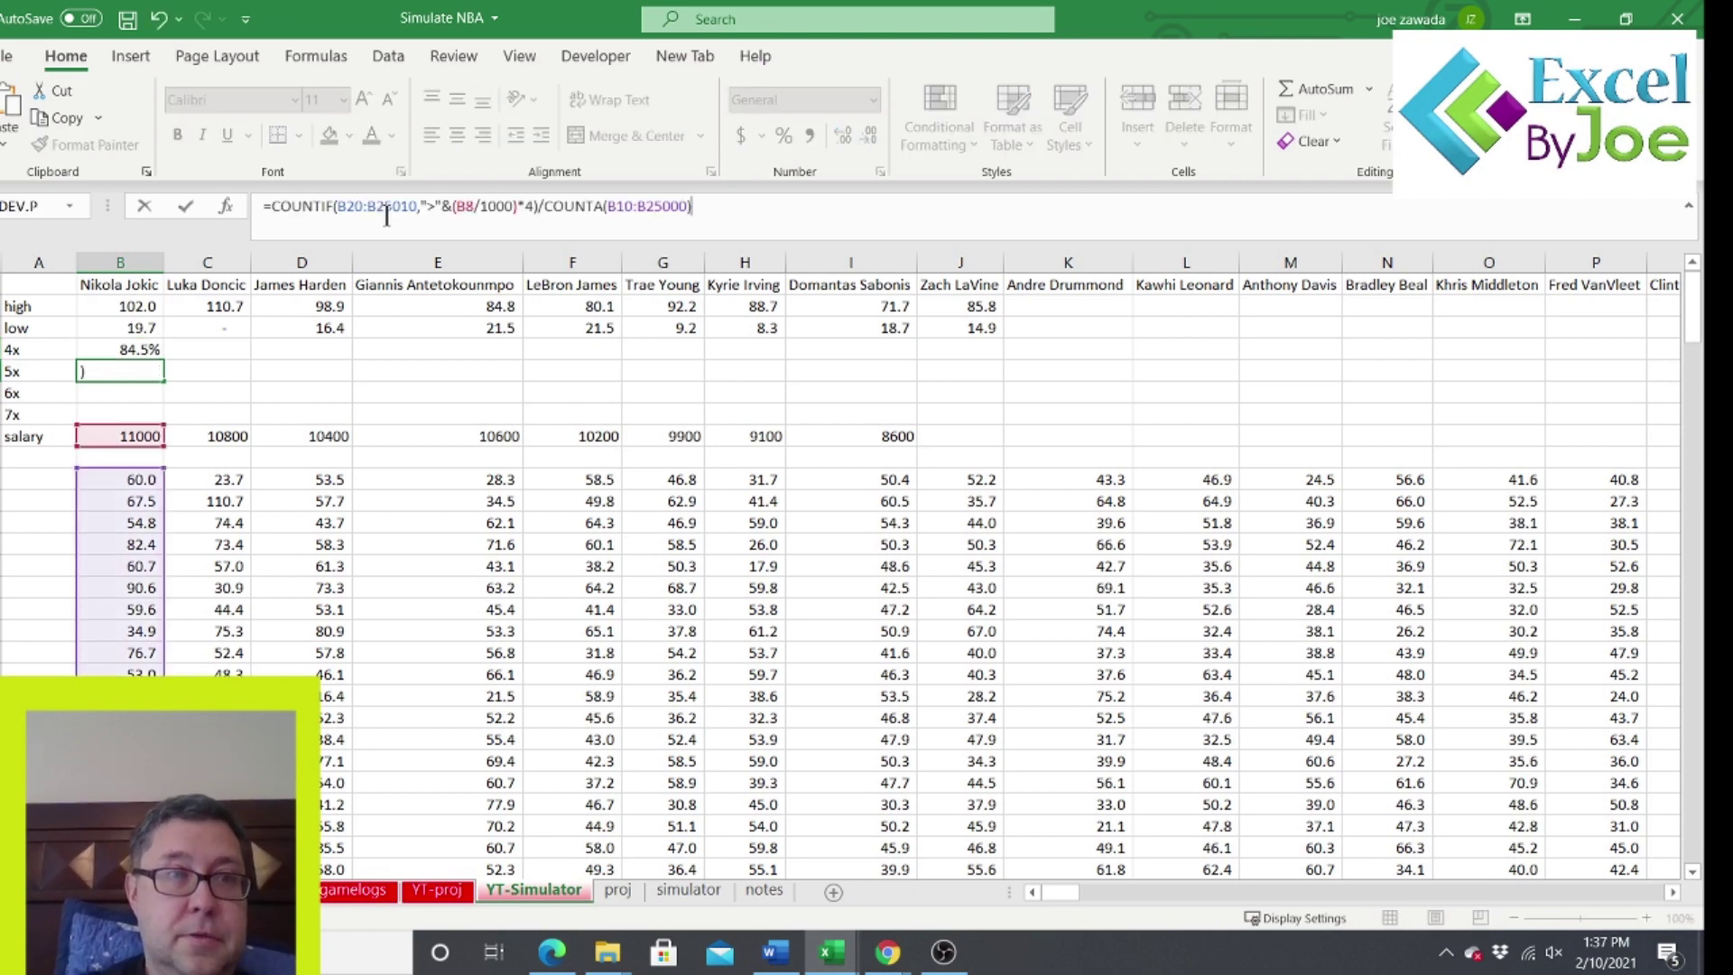
key(Return)
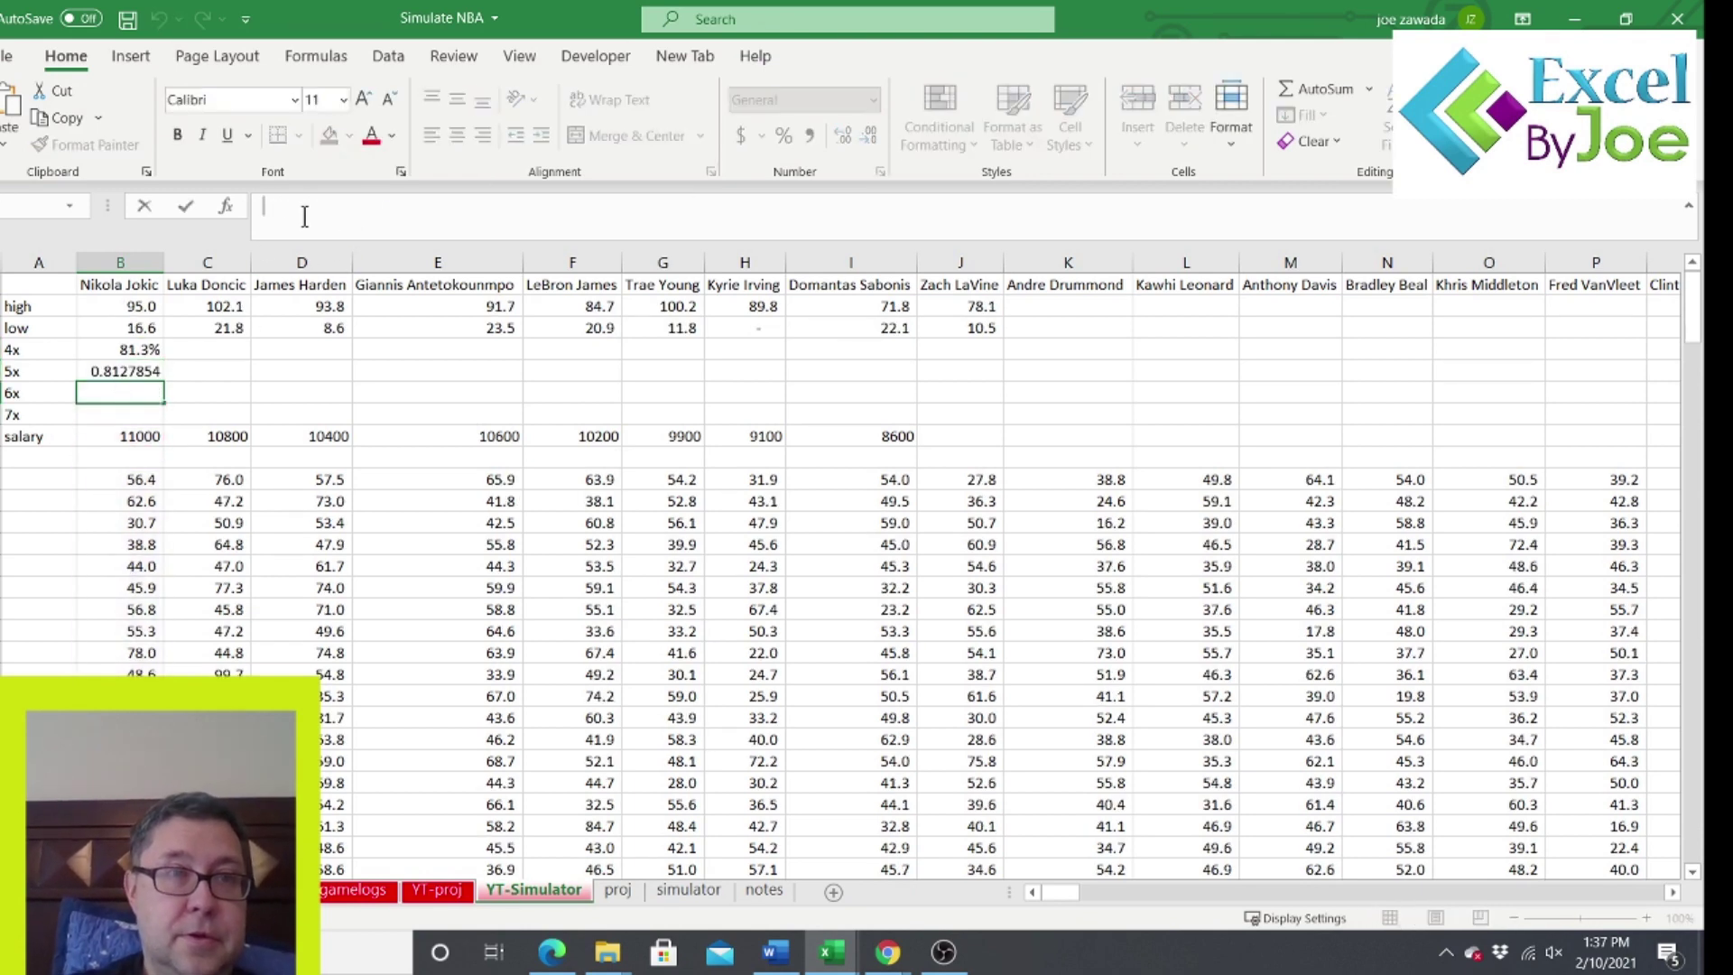
key(ctrl+v)
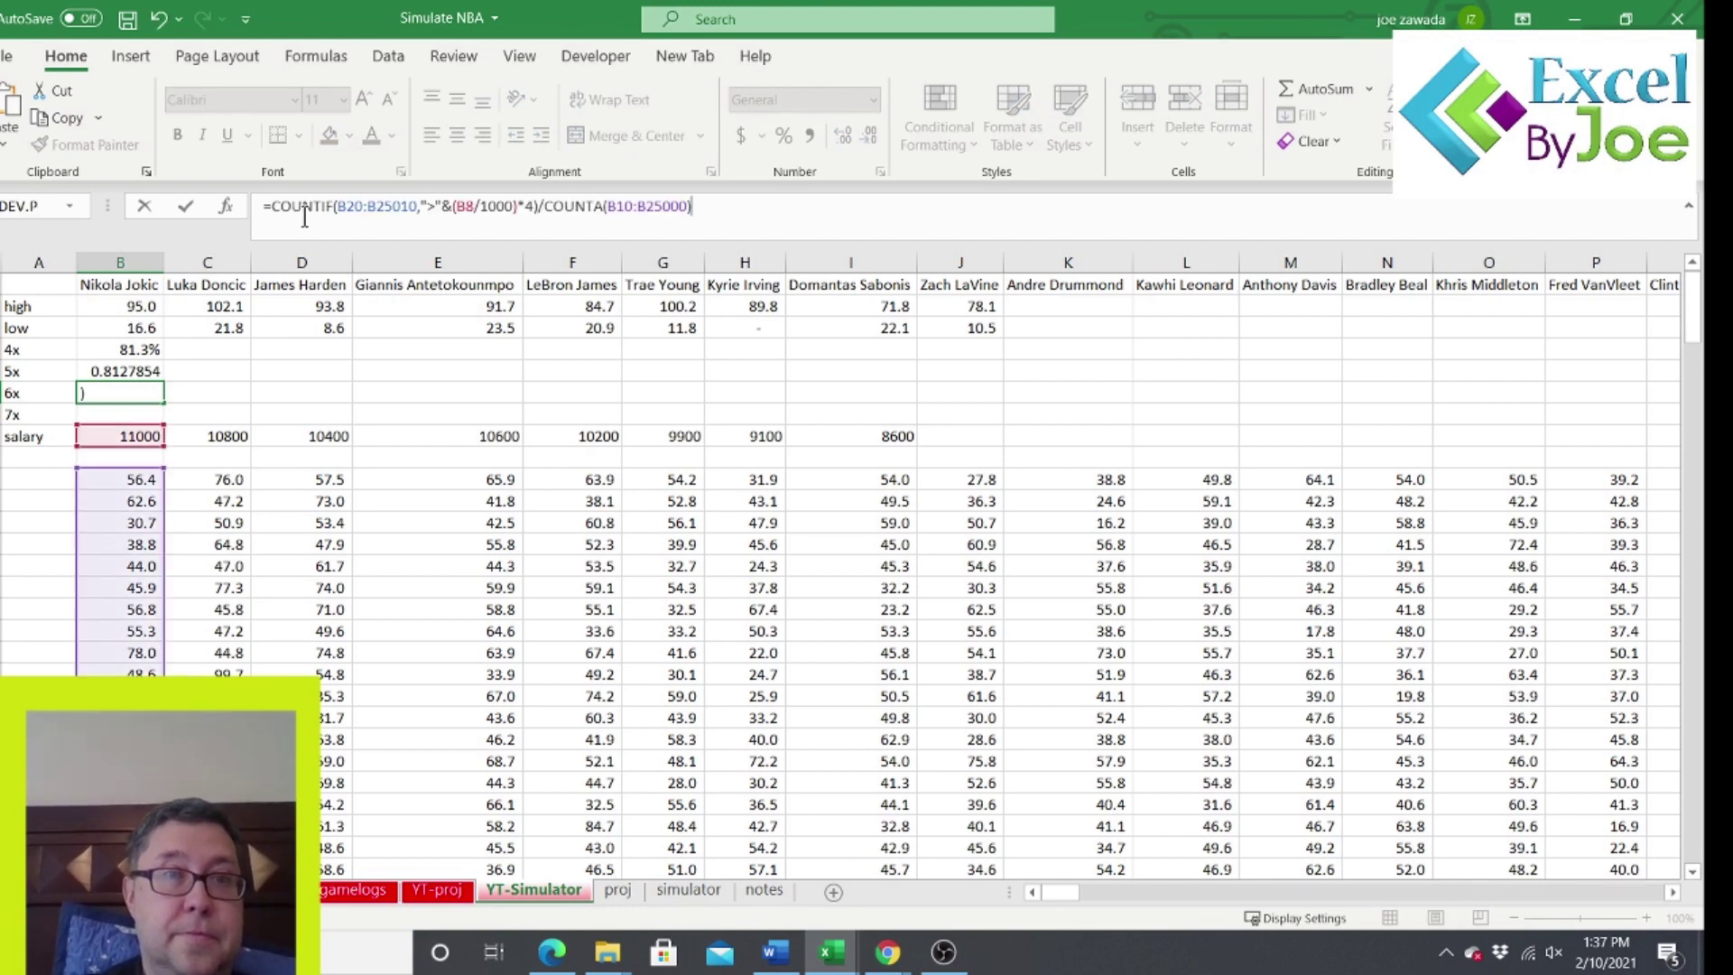
key(Return)
click(320, 215)
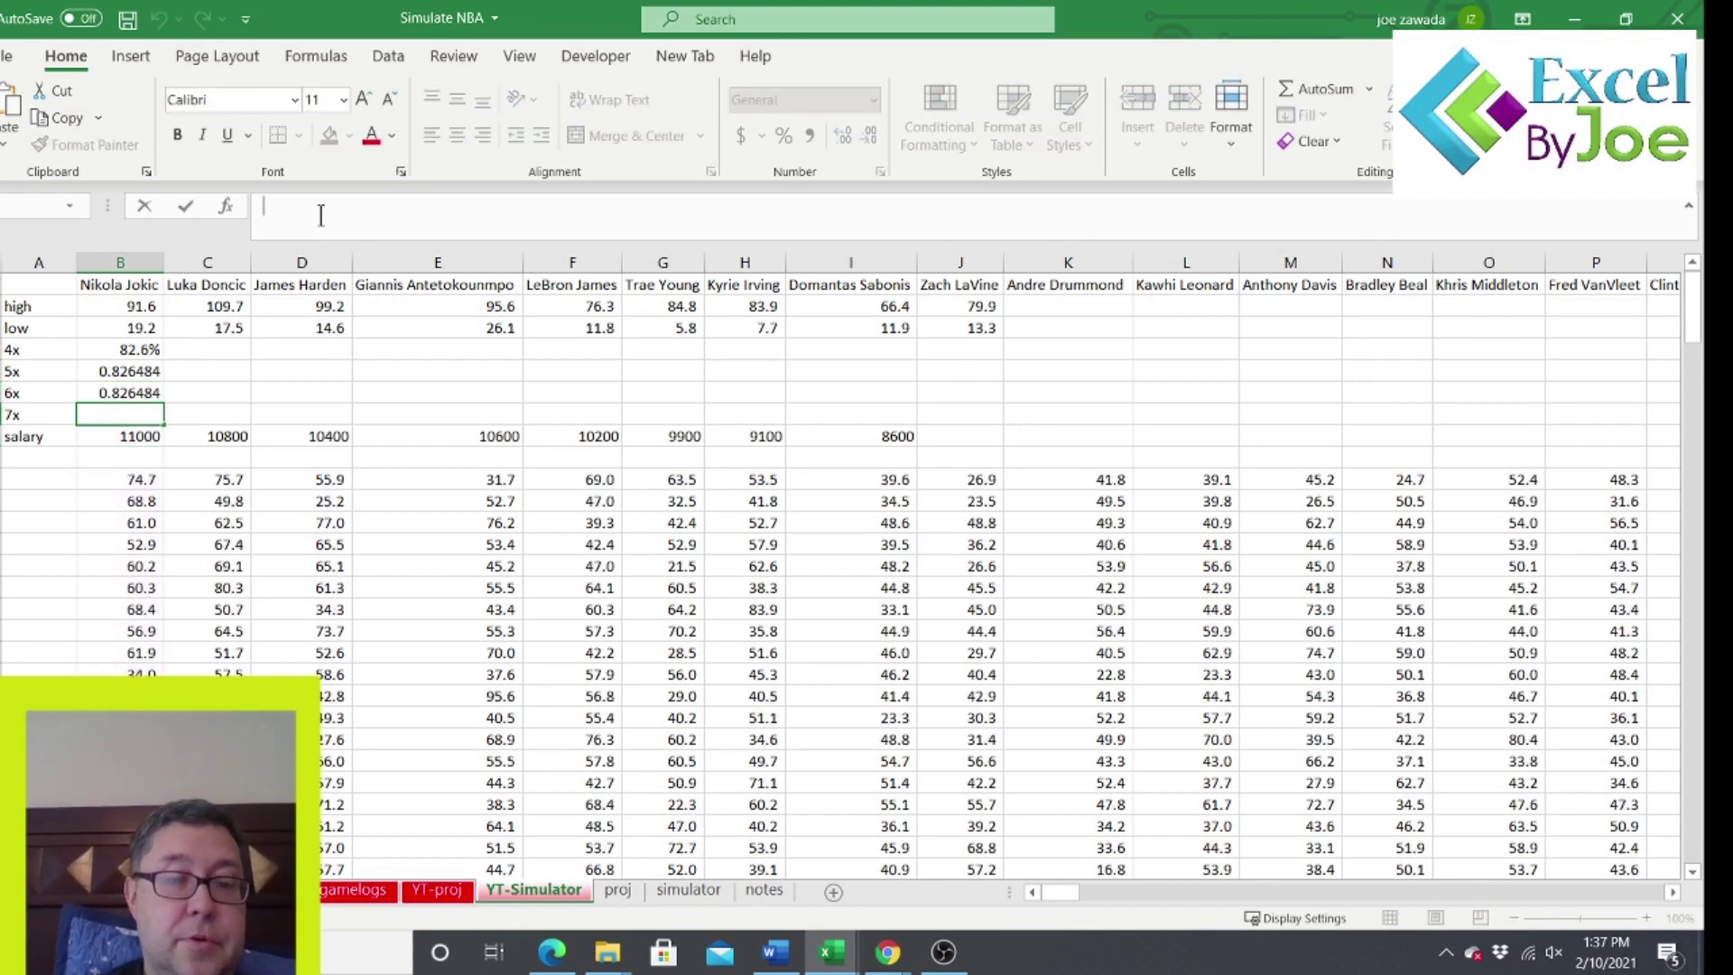
text(=COUNTIF(B10:B25010,">"&(B8/1000)*4)/COUNTA(B10:B25000))
key(Return)
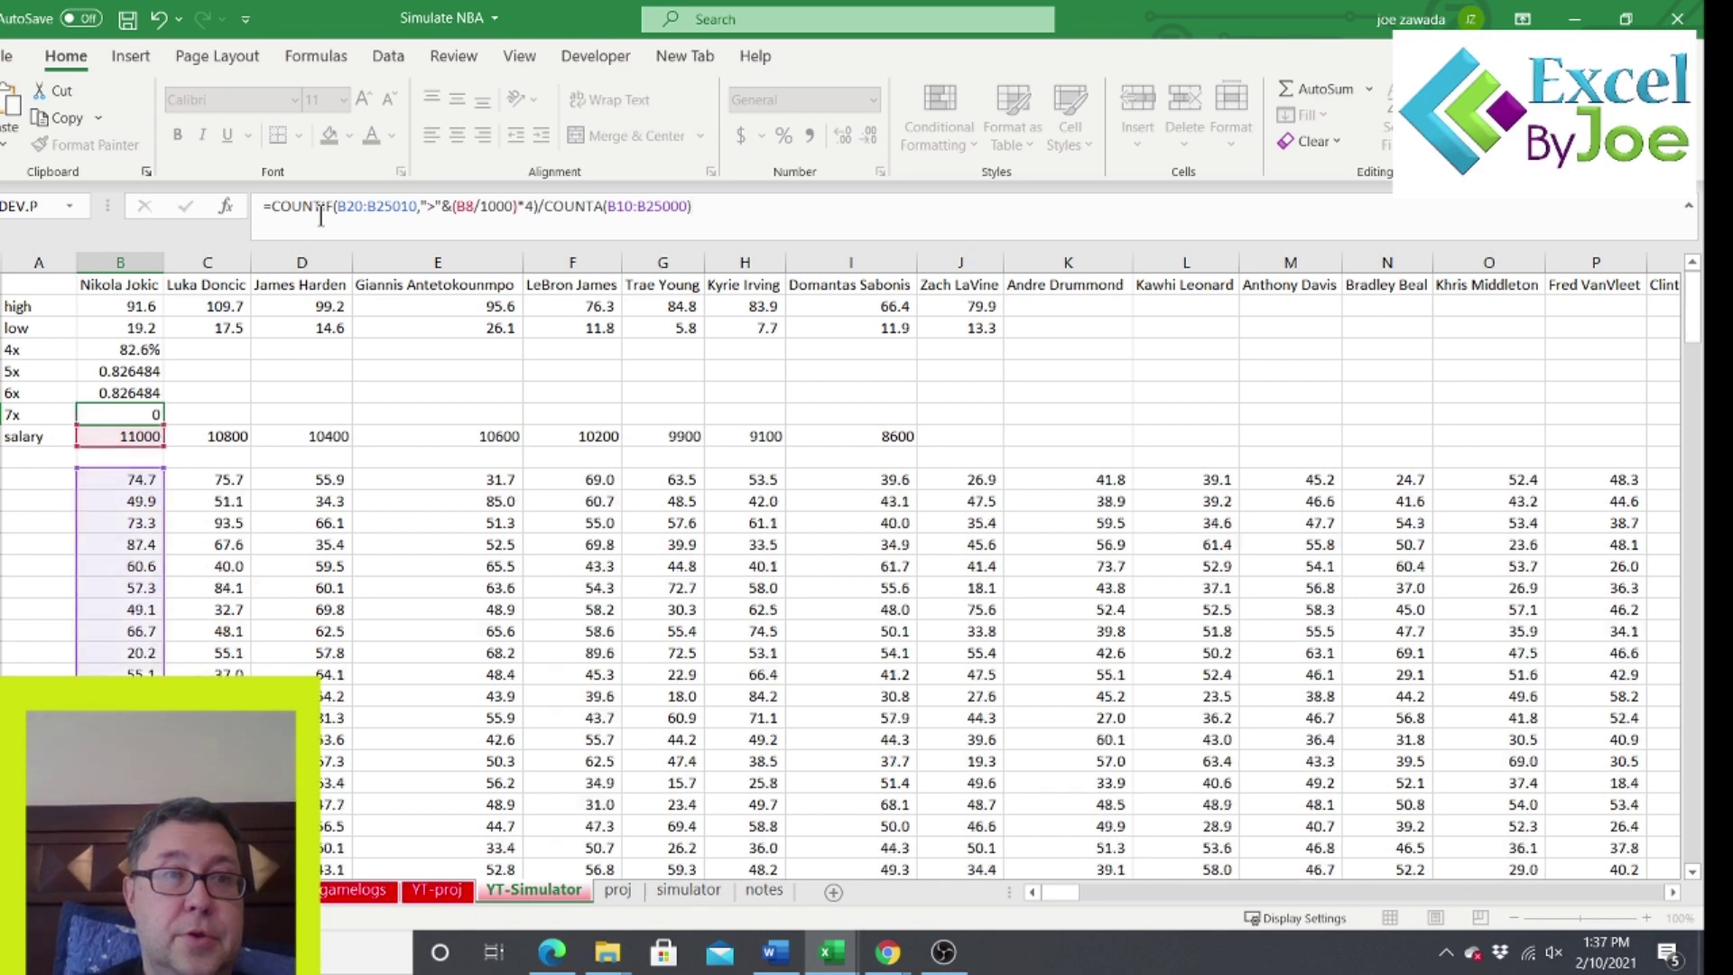
Change the salary multiplier in the copied formulas to 5 in B5, 6 in B6 and 7 in B7.
click(129, 373)
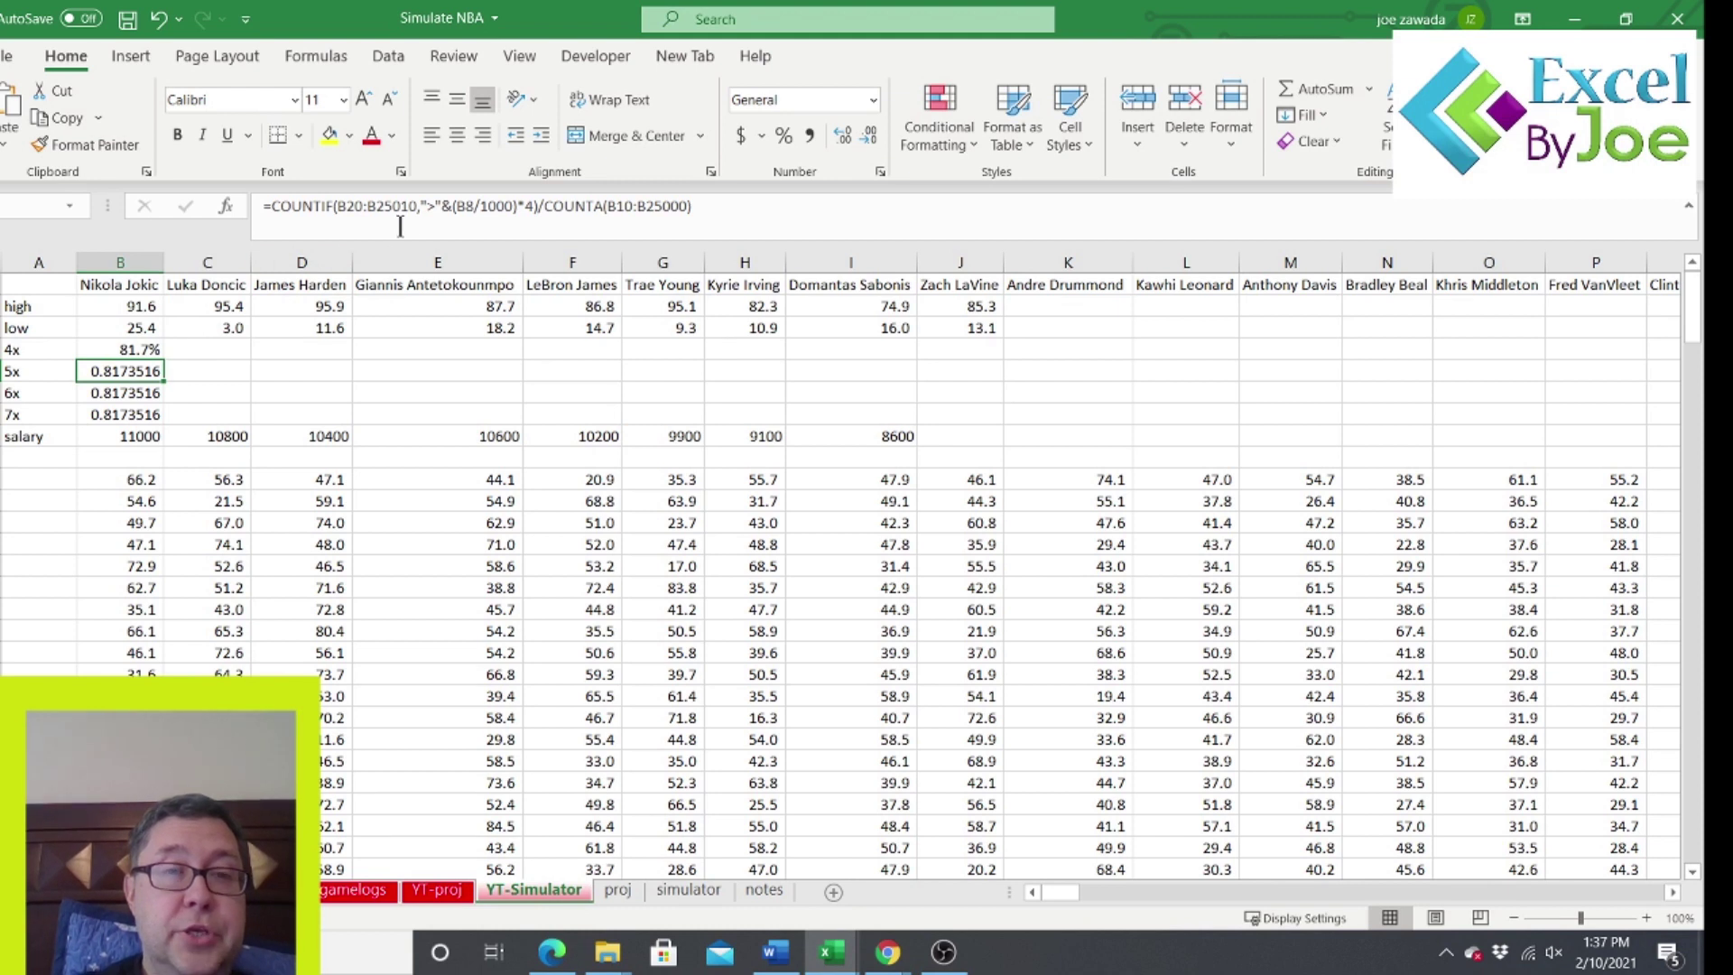
click(528, 209)
text(5)
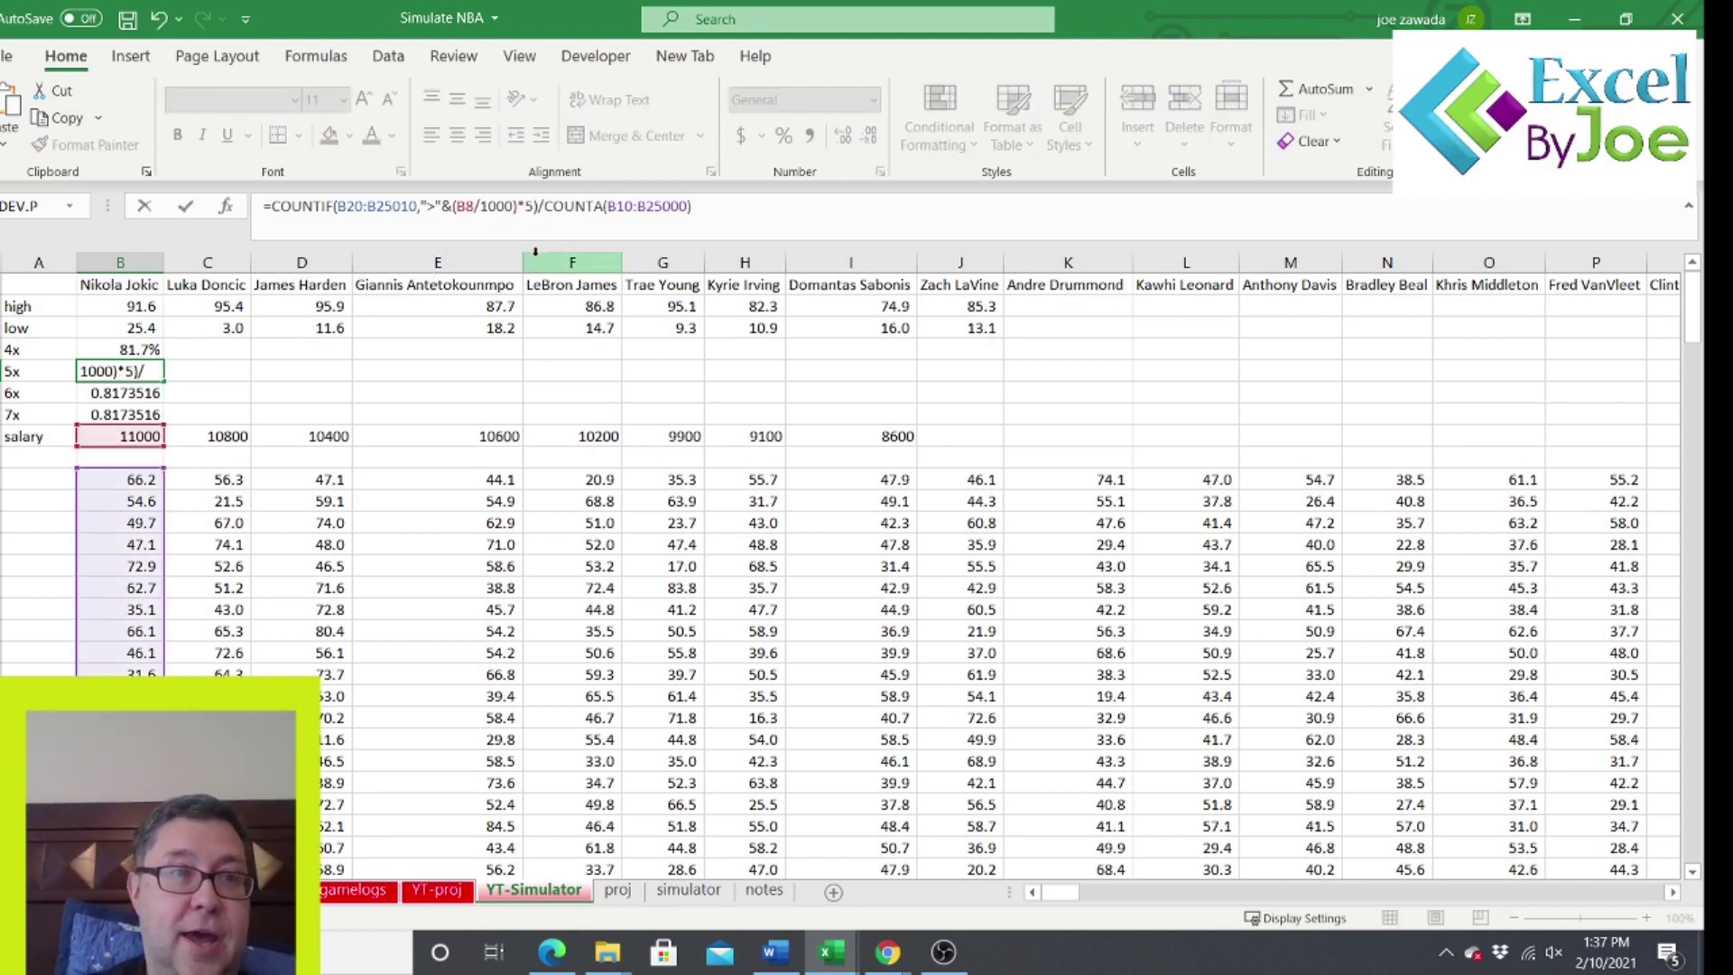
key(Return)
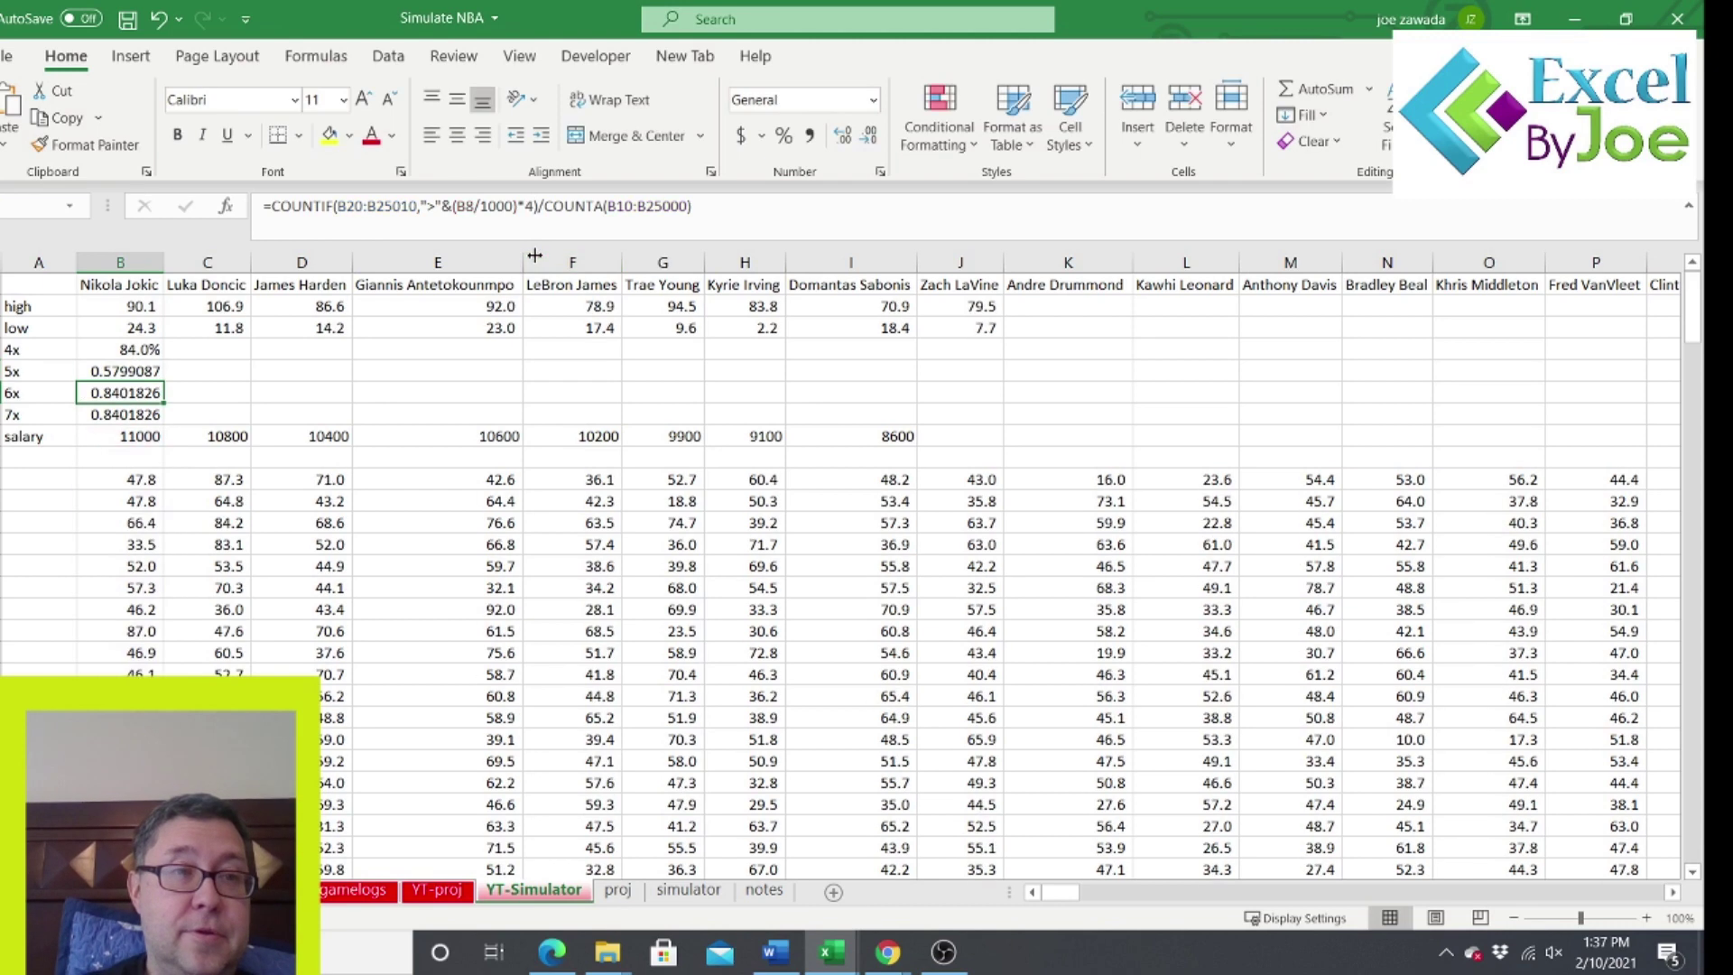
click(543, 206)
key(BackSpace)
text(6)
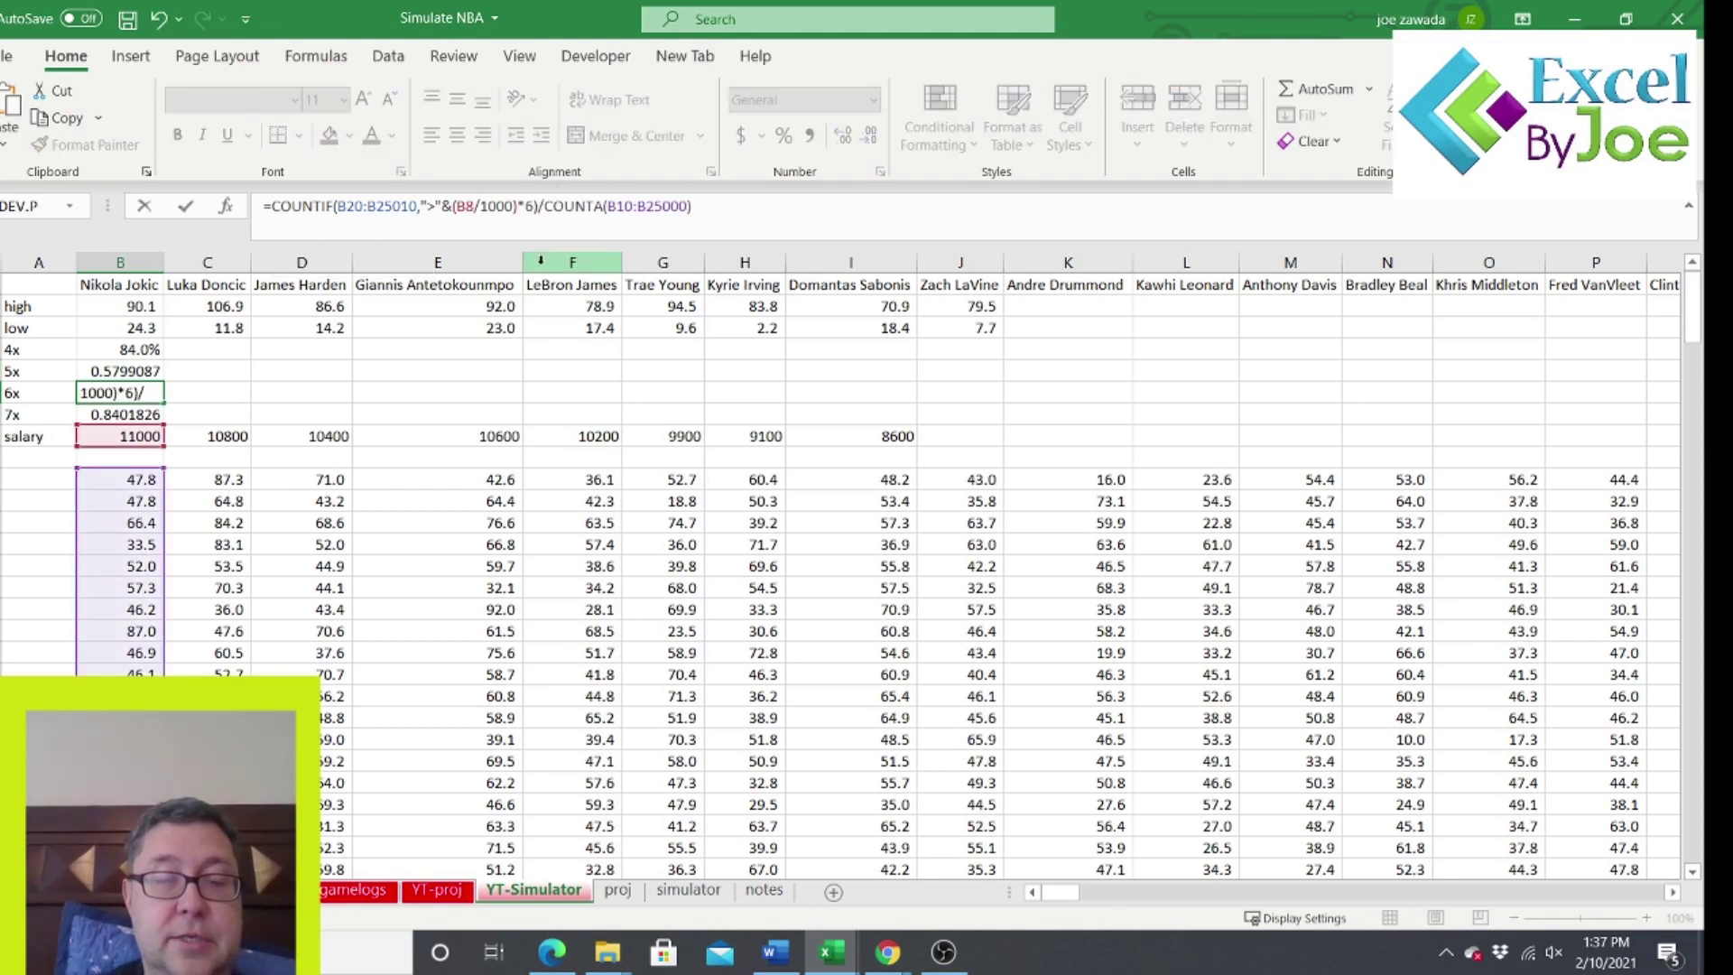
key(Return)
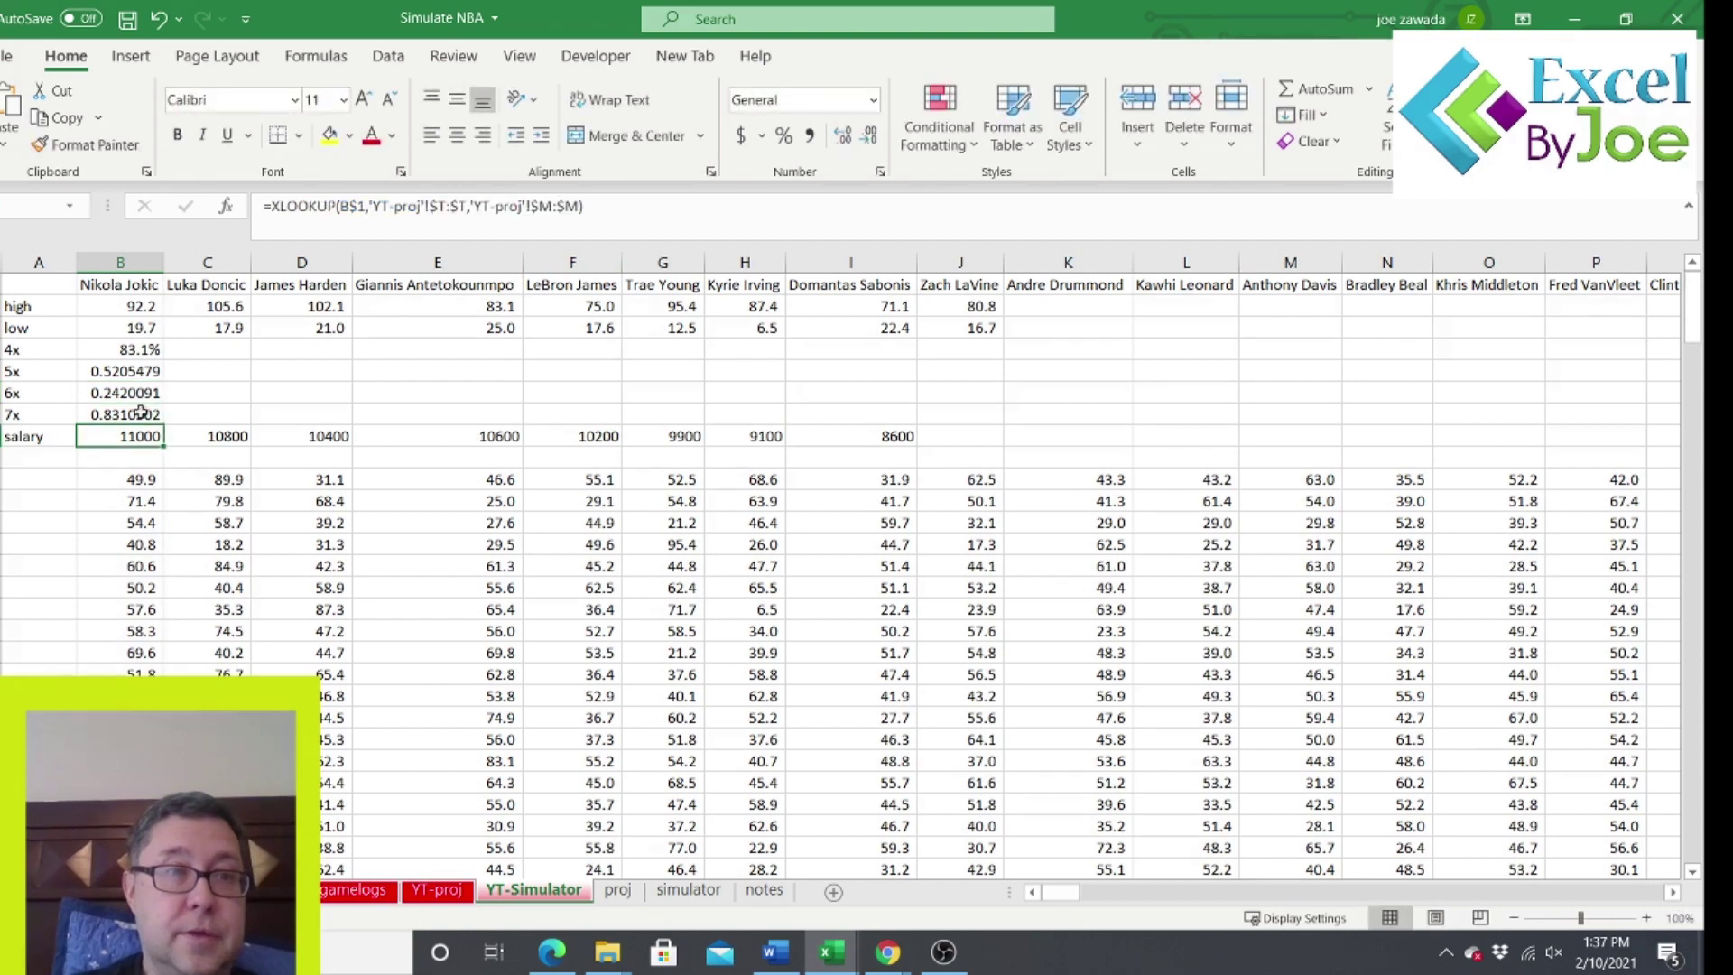
click(534, 206)
key(BackSpace)
text(7)/COUNTA(B10:B25000))
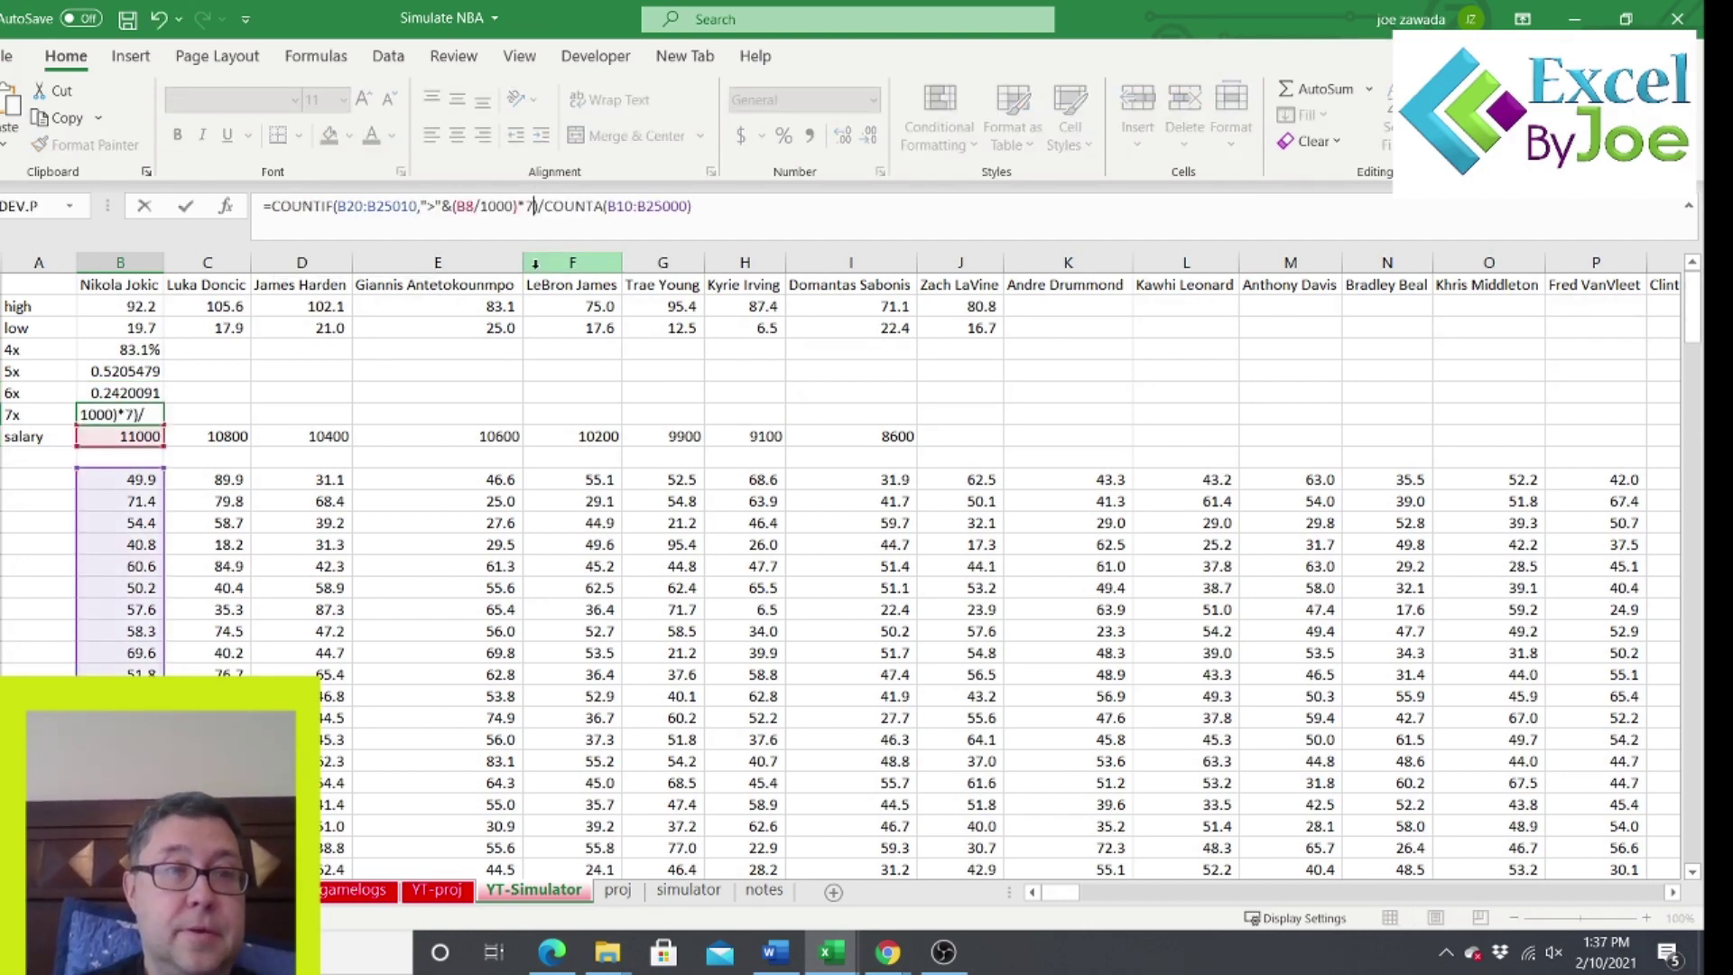
key(Return)
Format the 5x to 7x results in B5:B7 as percentages with one decimal place.
click(133, 370)
shift+click(129, 415)
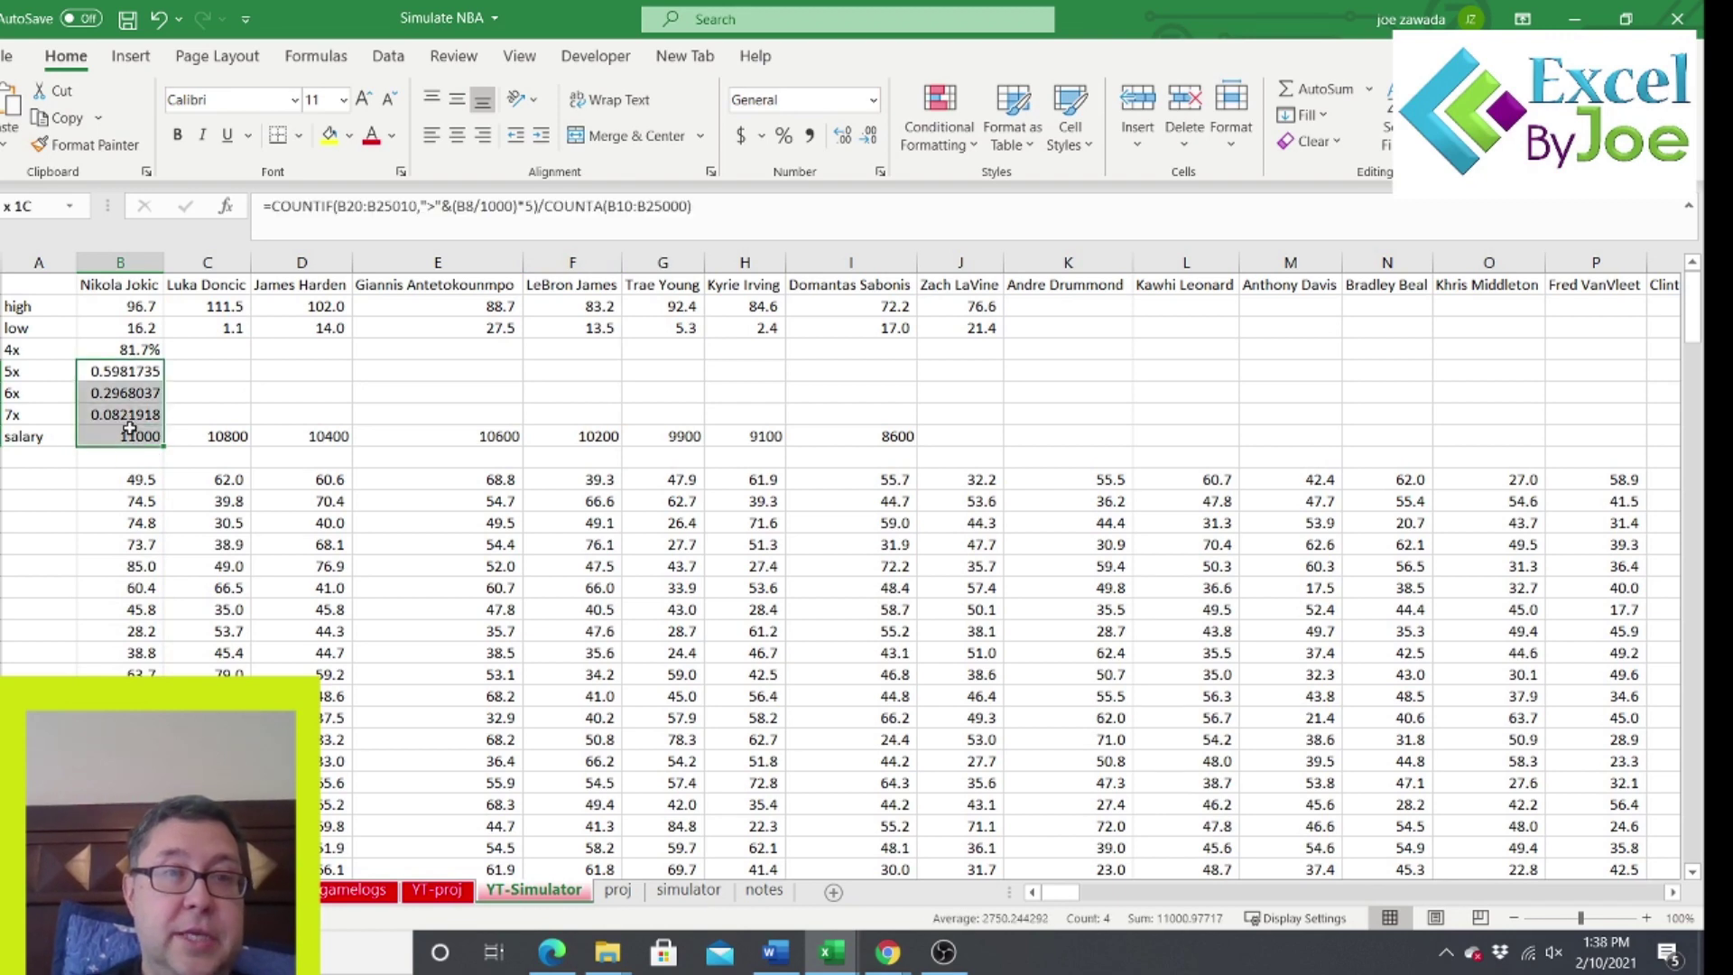
click(782, 137)
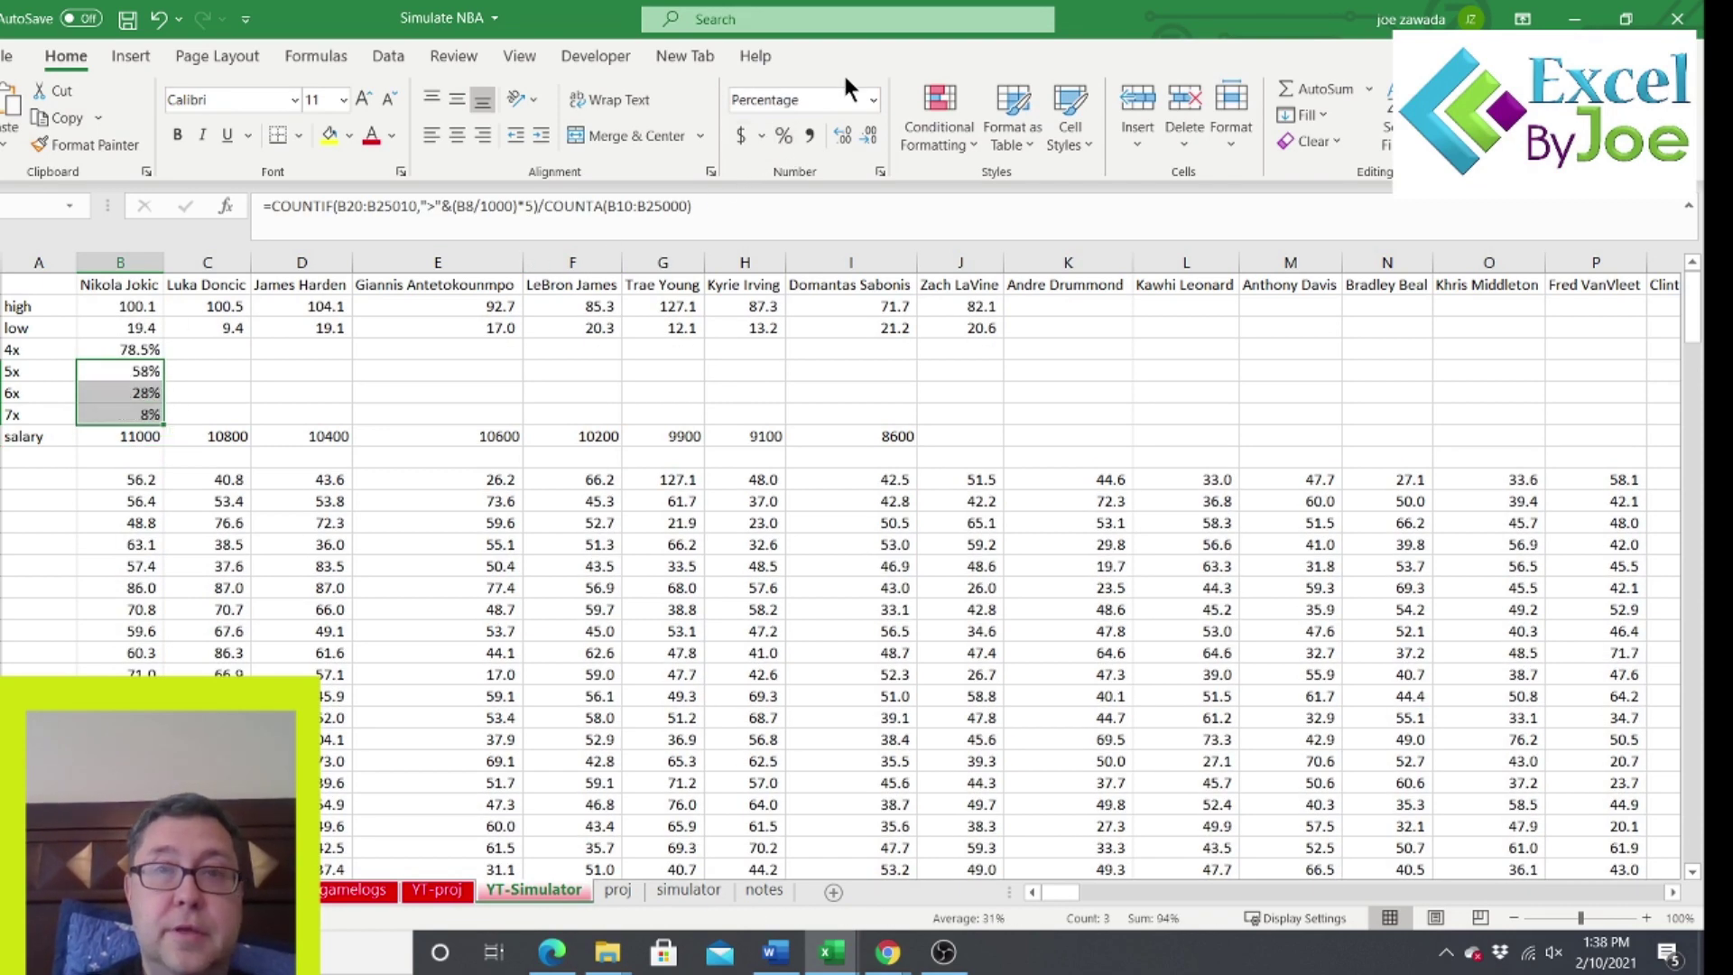
click(841, 136)
Fill the 4x to 7x formulas across the players and extend the high through salary rows to column HL.
click(136, 354)
drag(135, 367, 982, 388)
click(982, 387)
drag(865, 306, 1553, 442)
drag(1643, 892, 1051, 912)
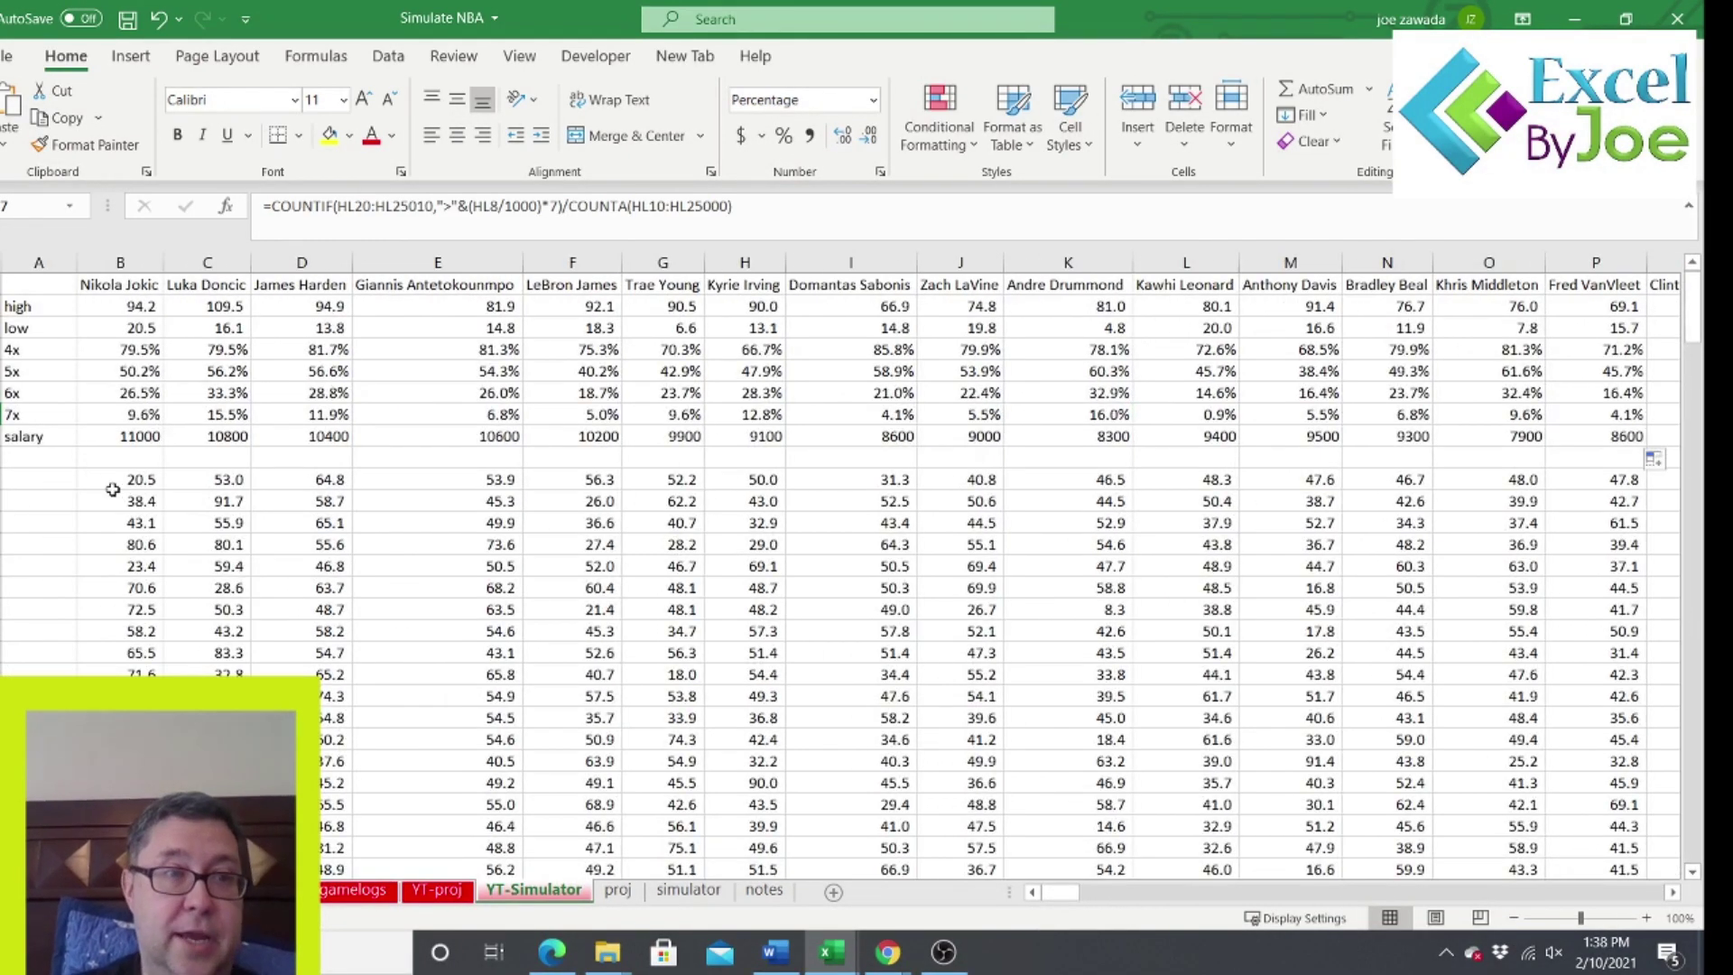
Review the players' simulated highs, lows and value percentages, check the YT-proj projections, and return to the YT-Simulator sheet.
click(39, 501)
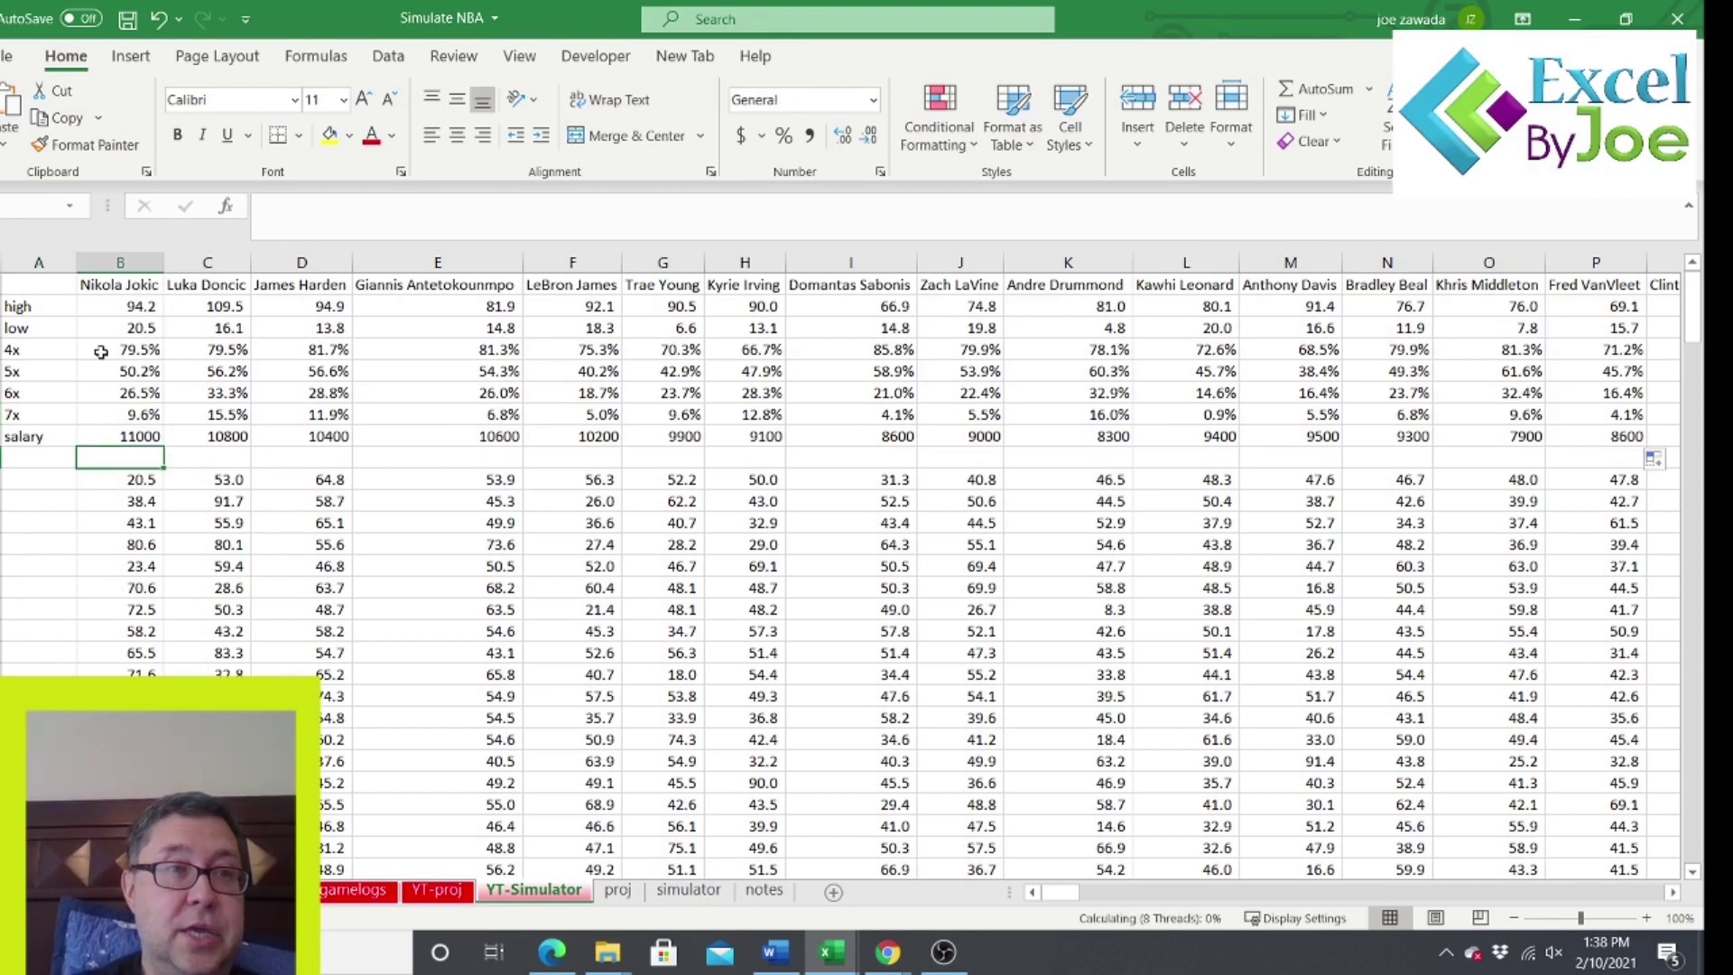
click(135, 285)
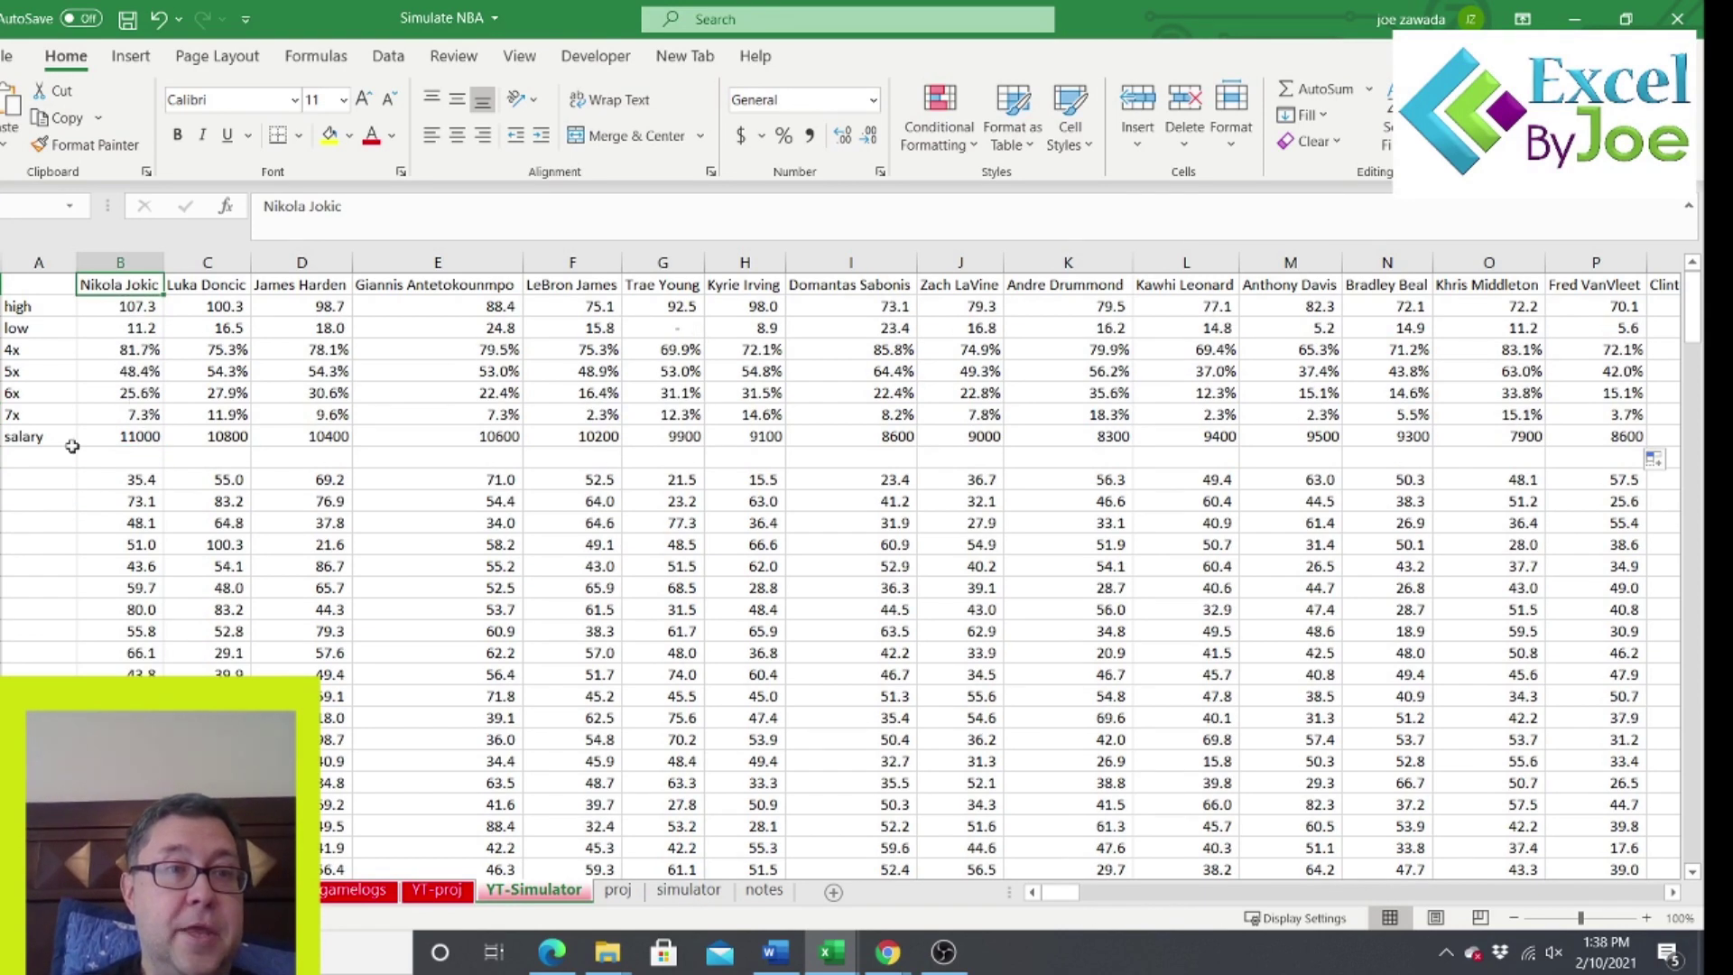
click(51, 474)
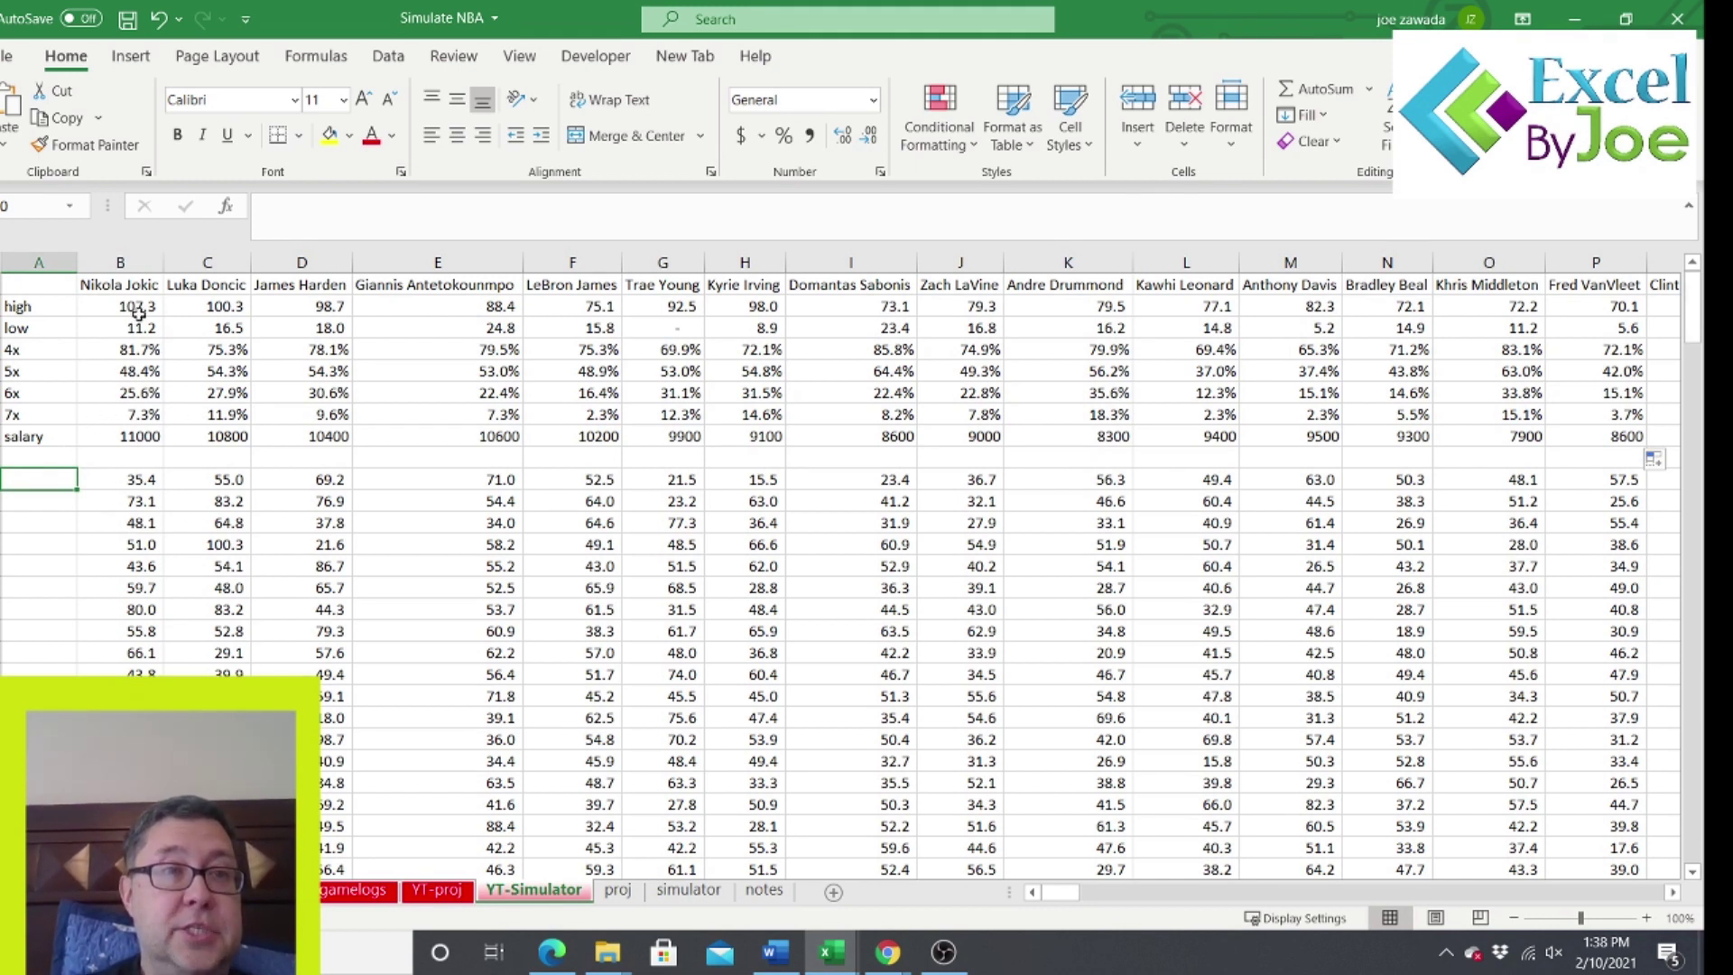
click(221, 354)
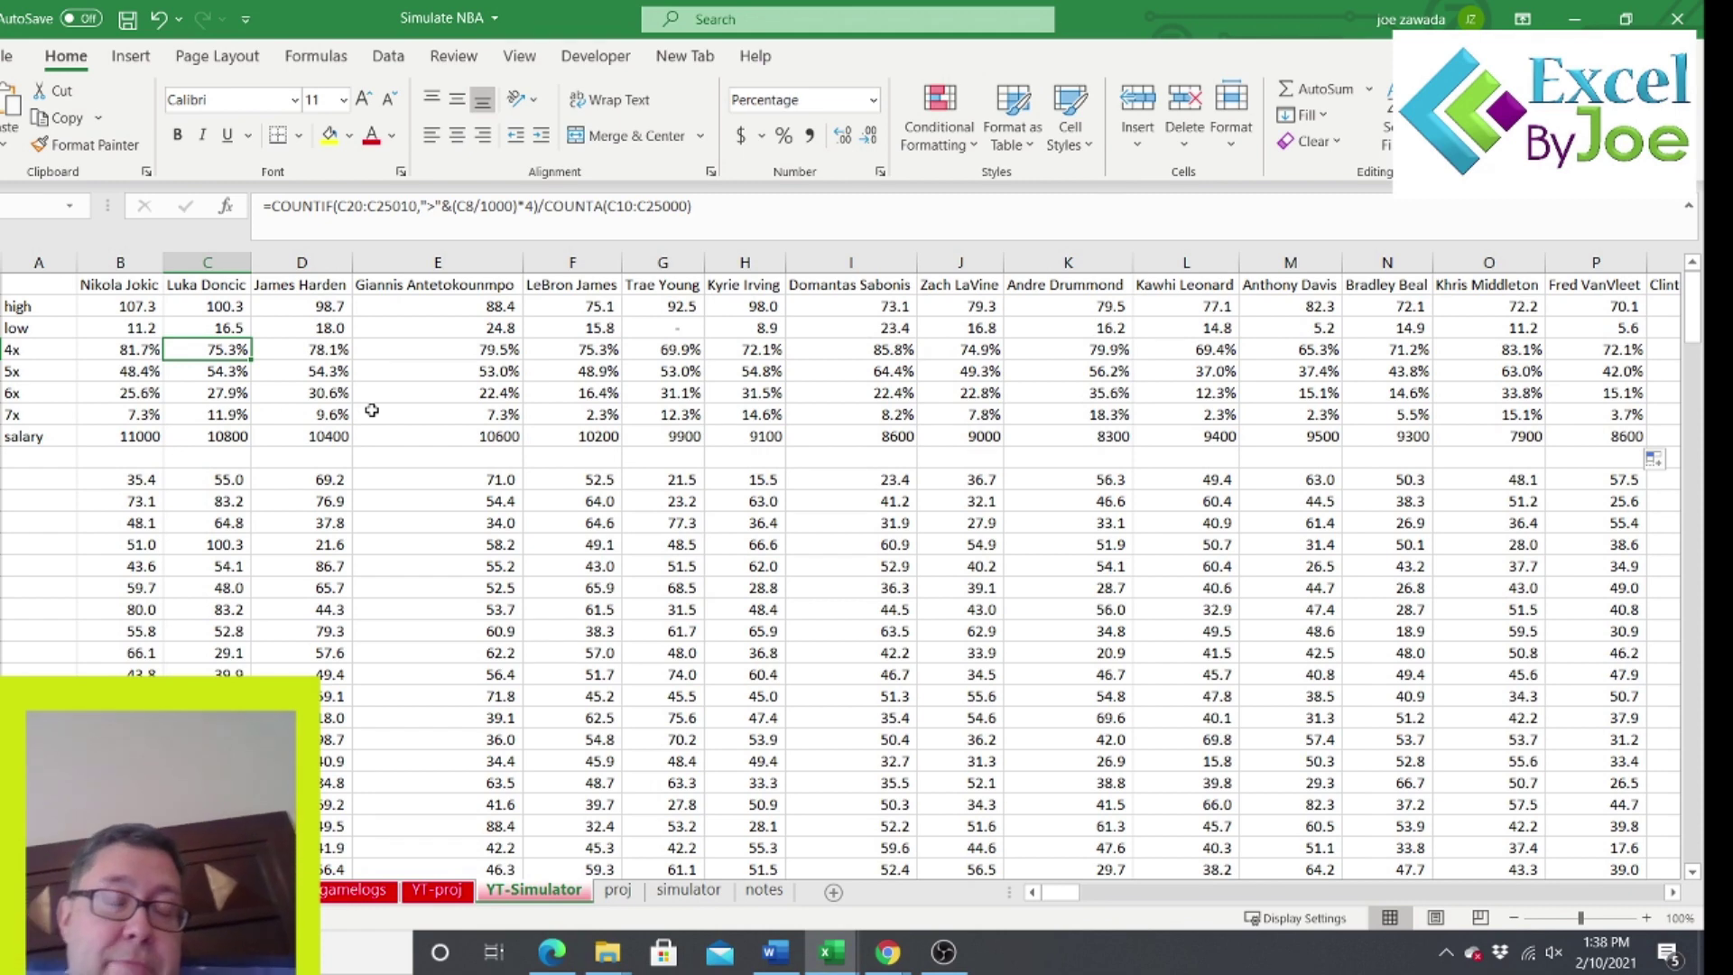
click(437, 890)
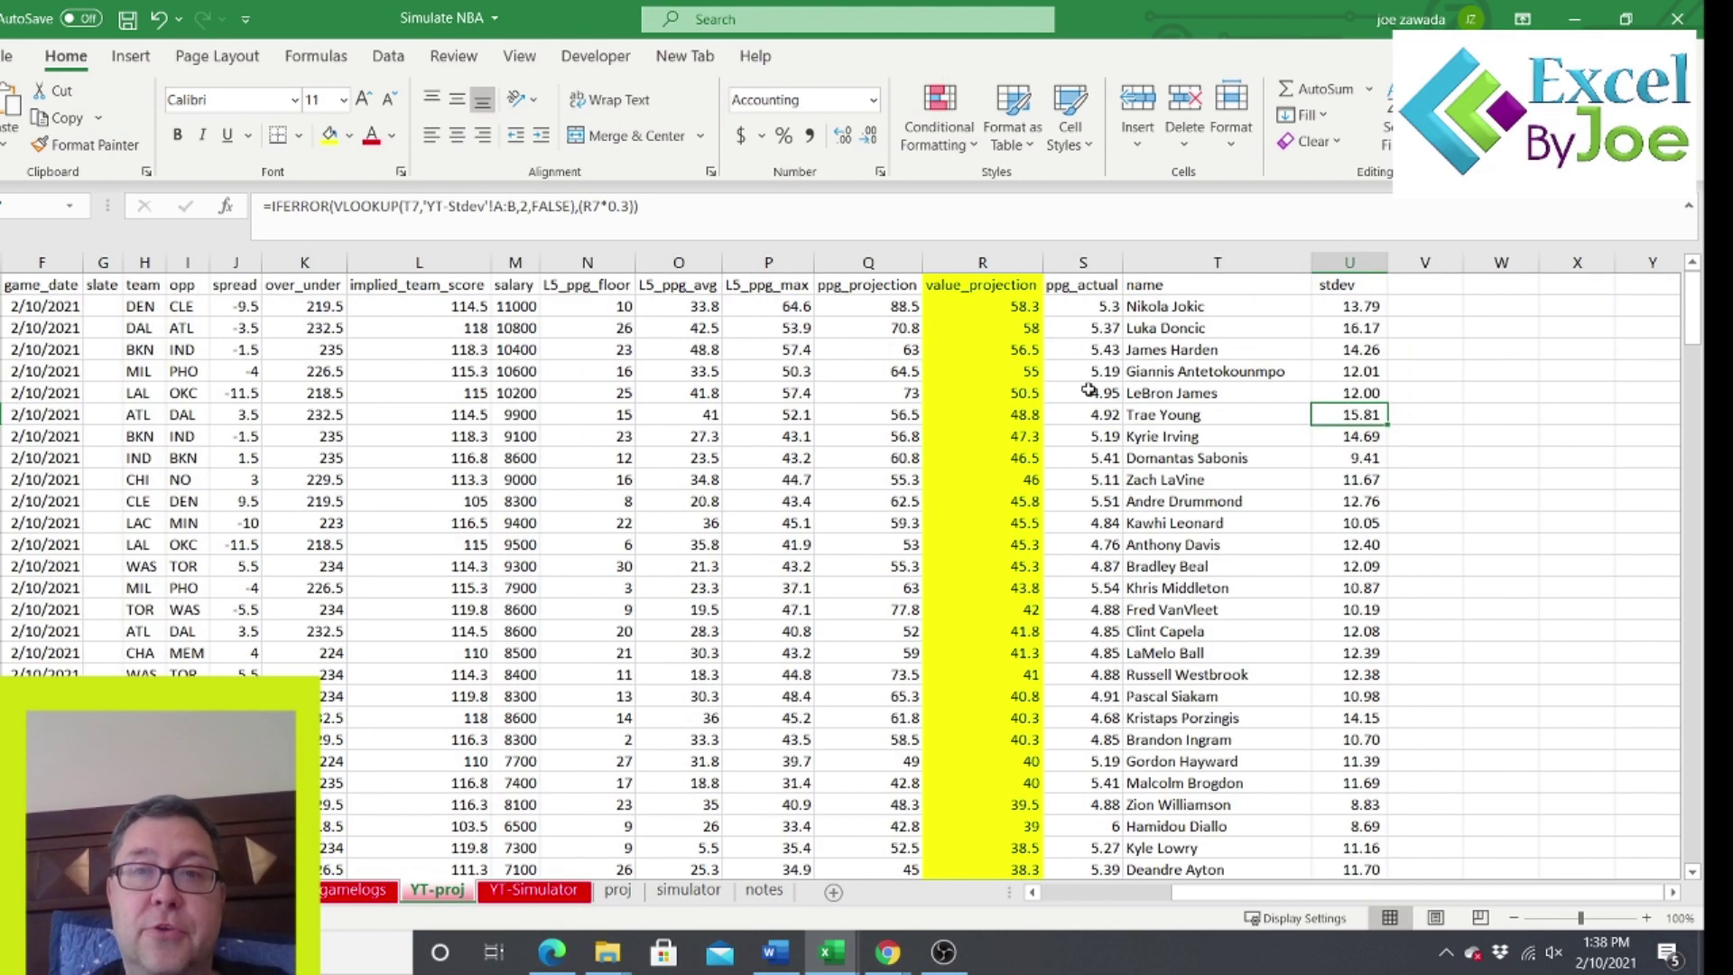
click(1425, 286)
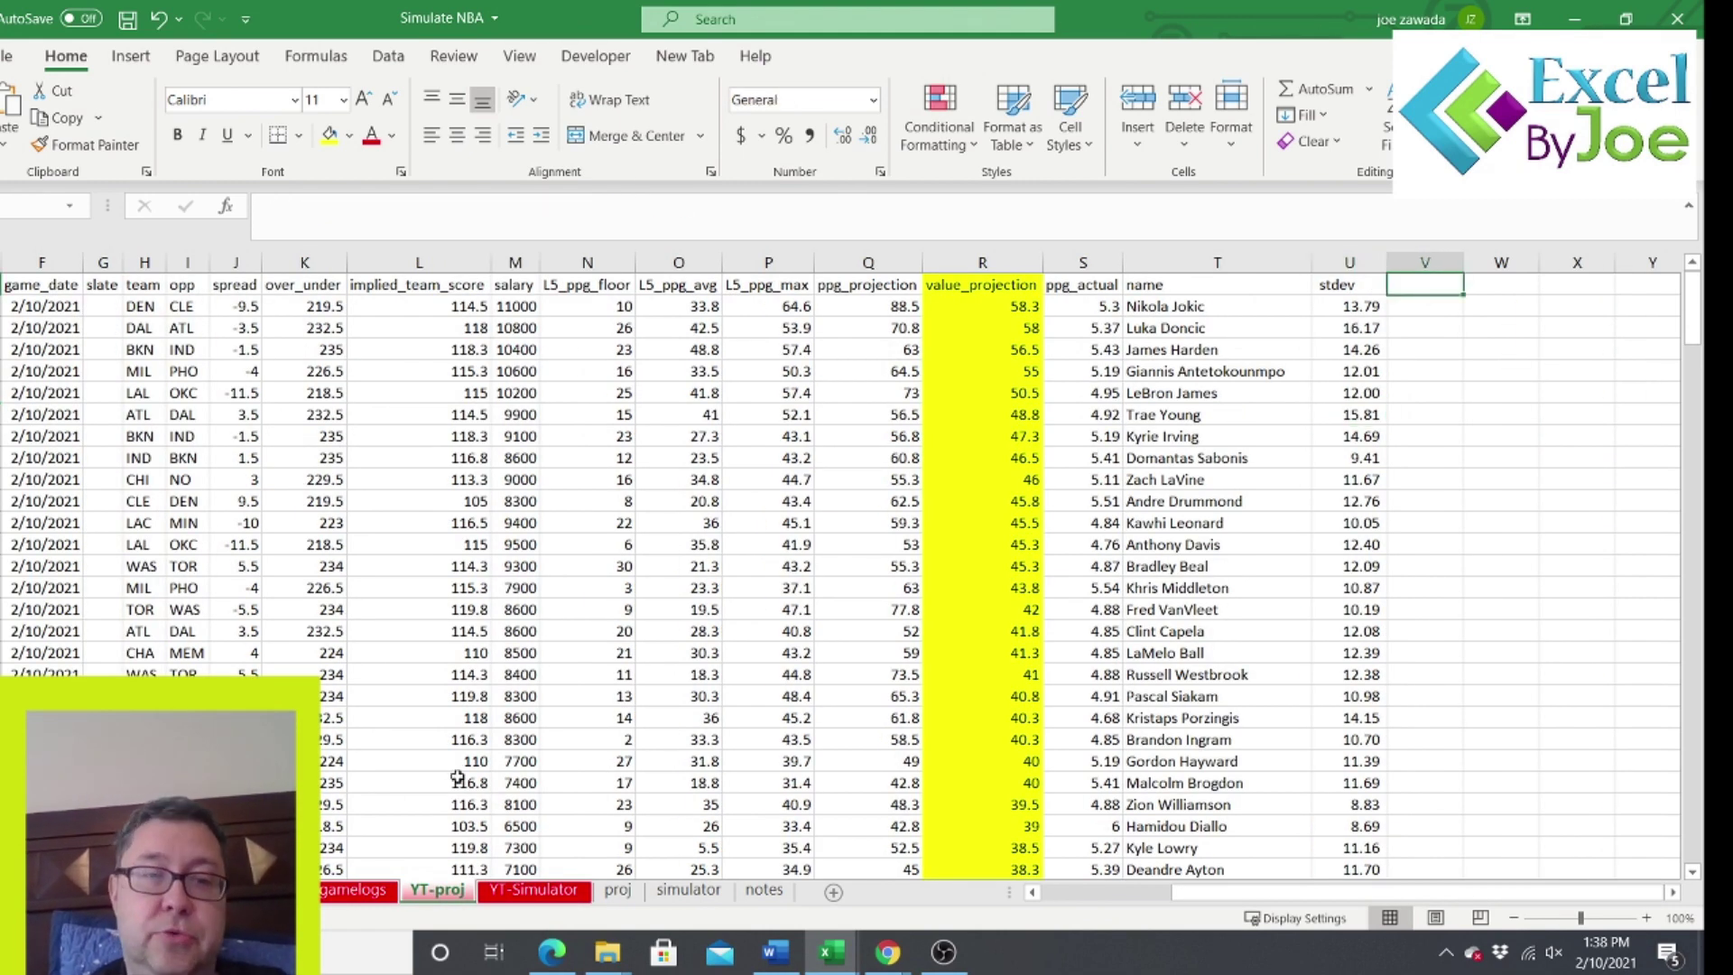
click(538, 889)
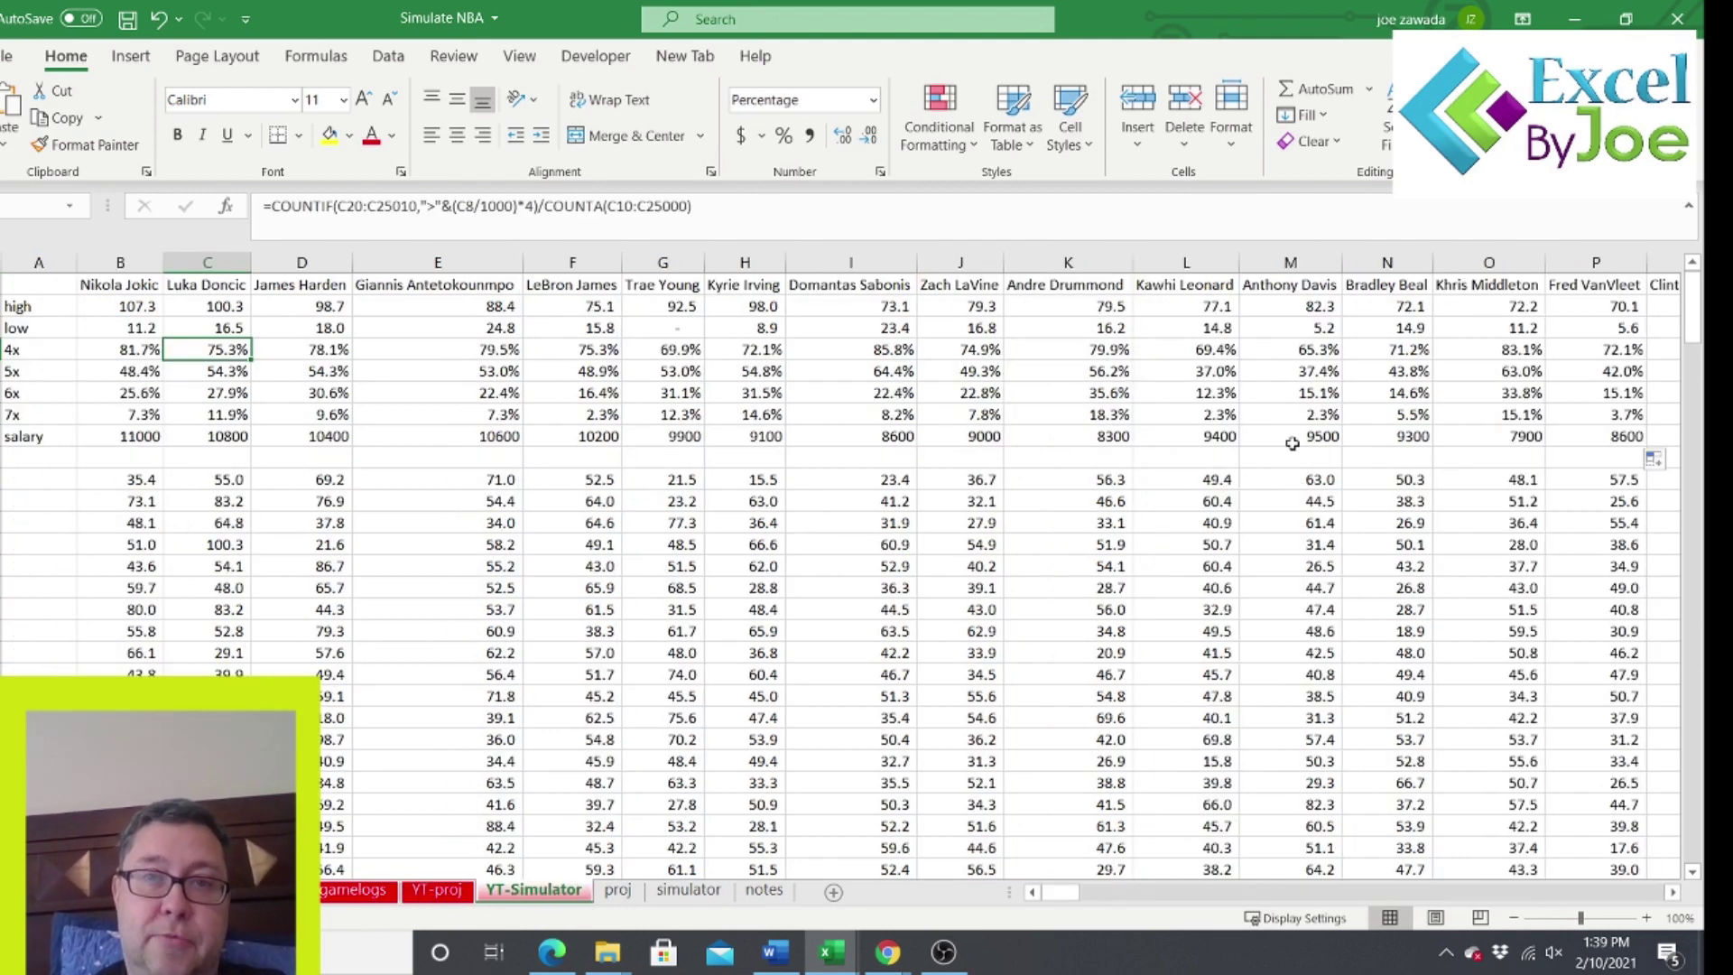
Copy the high through 7x labels from YT-Simulator and paste them transposed as column headers starting at V1 on YT-proj.
click(437, 889)
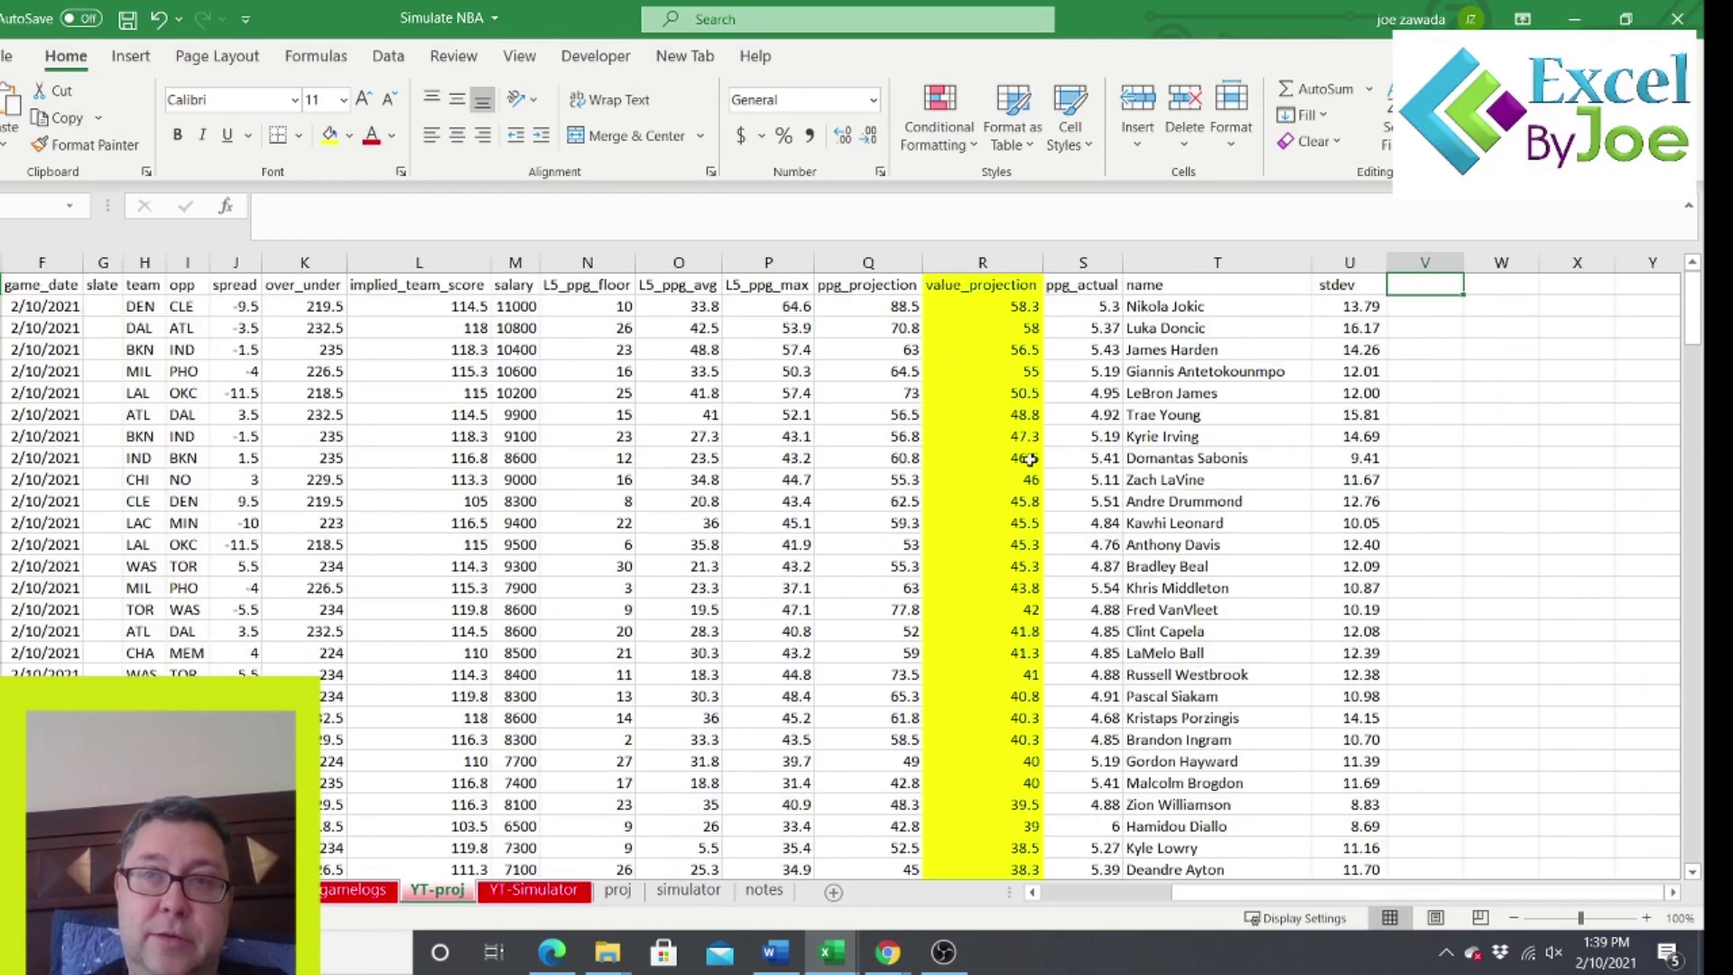
click(535, 889)
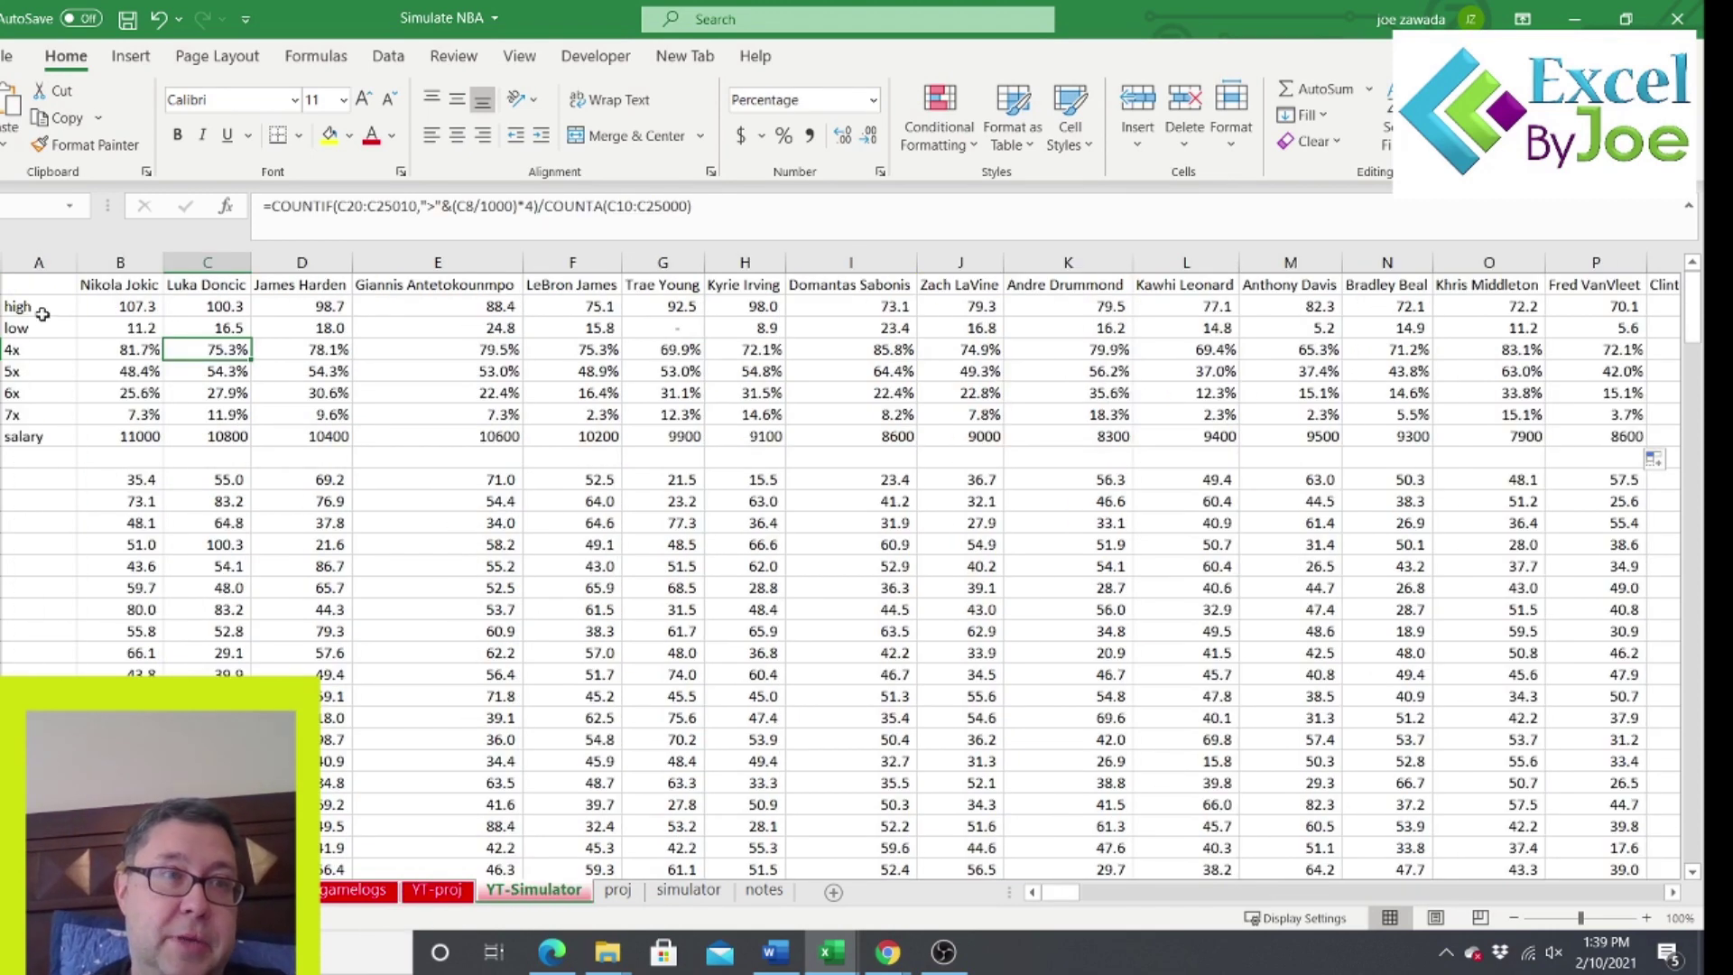
drag(42, 314, 34, 411)
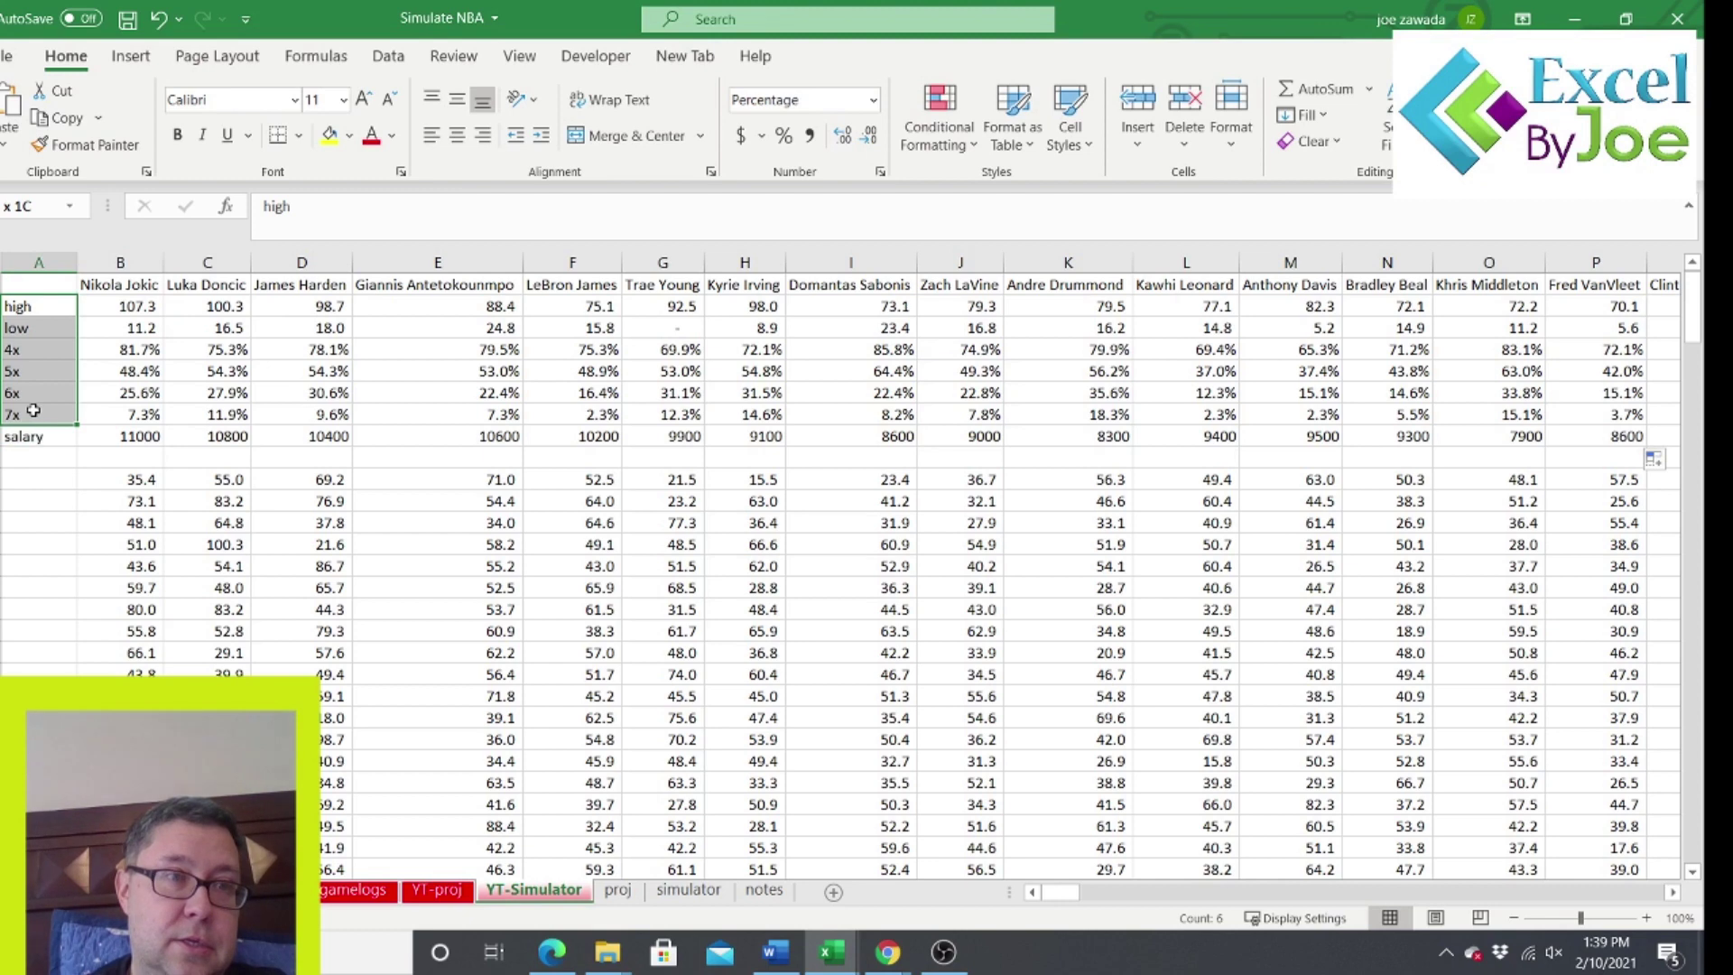
key(ctrl+c)
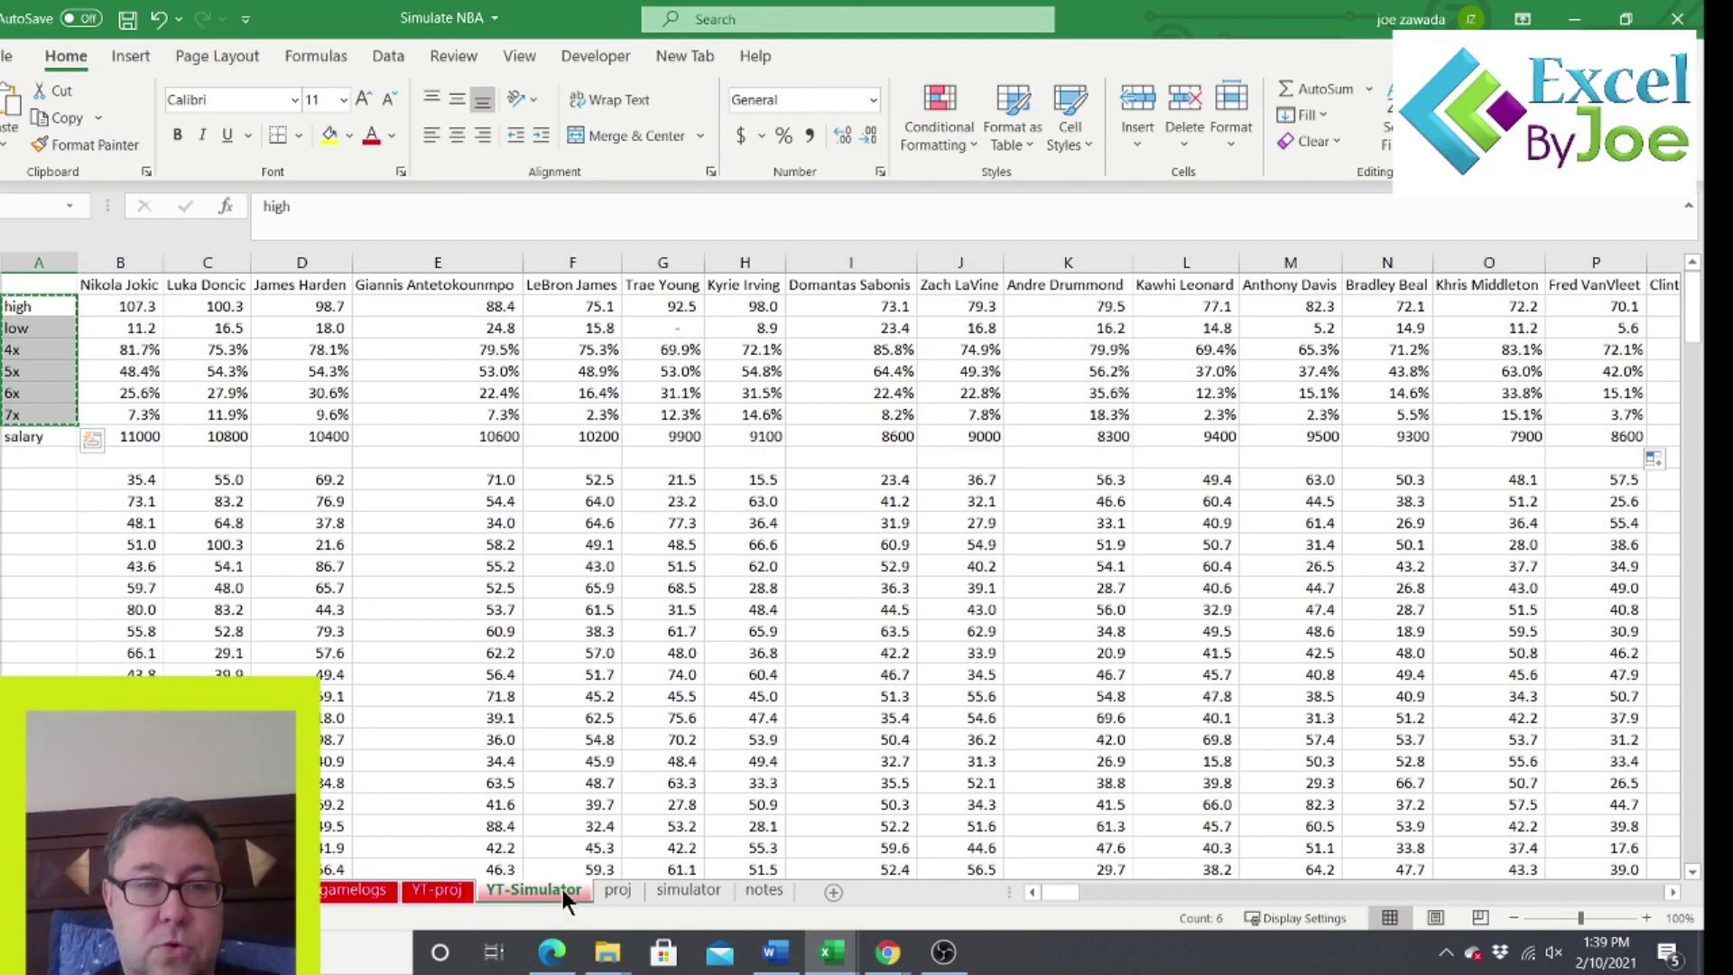
click(442, 891)
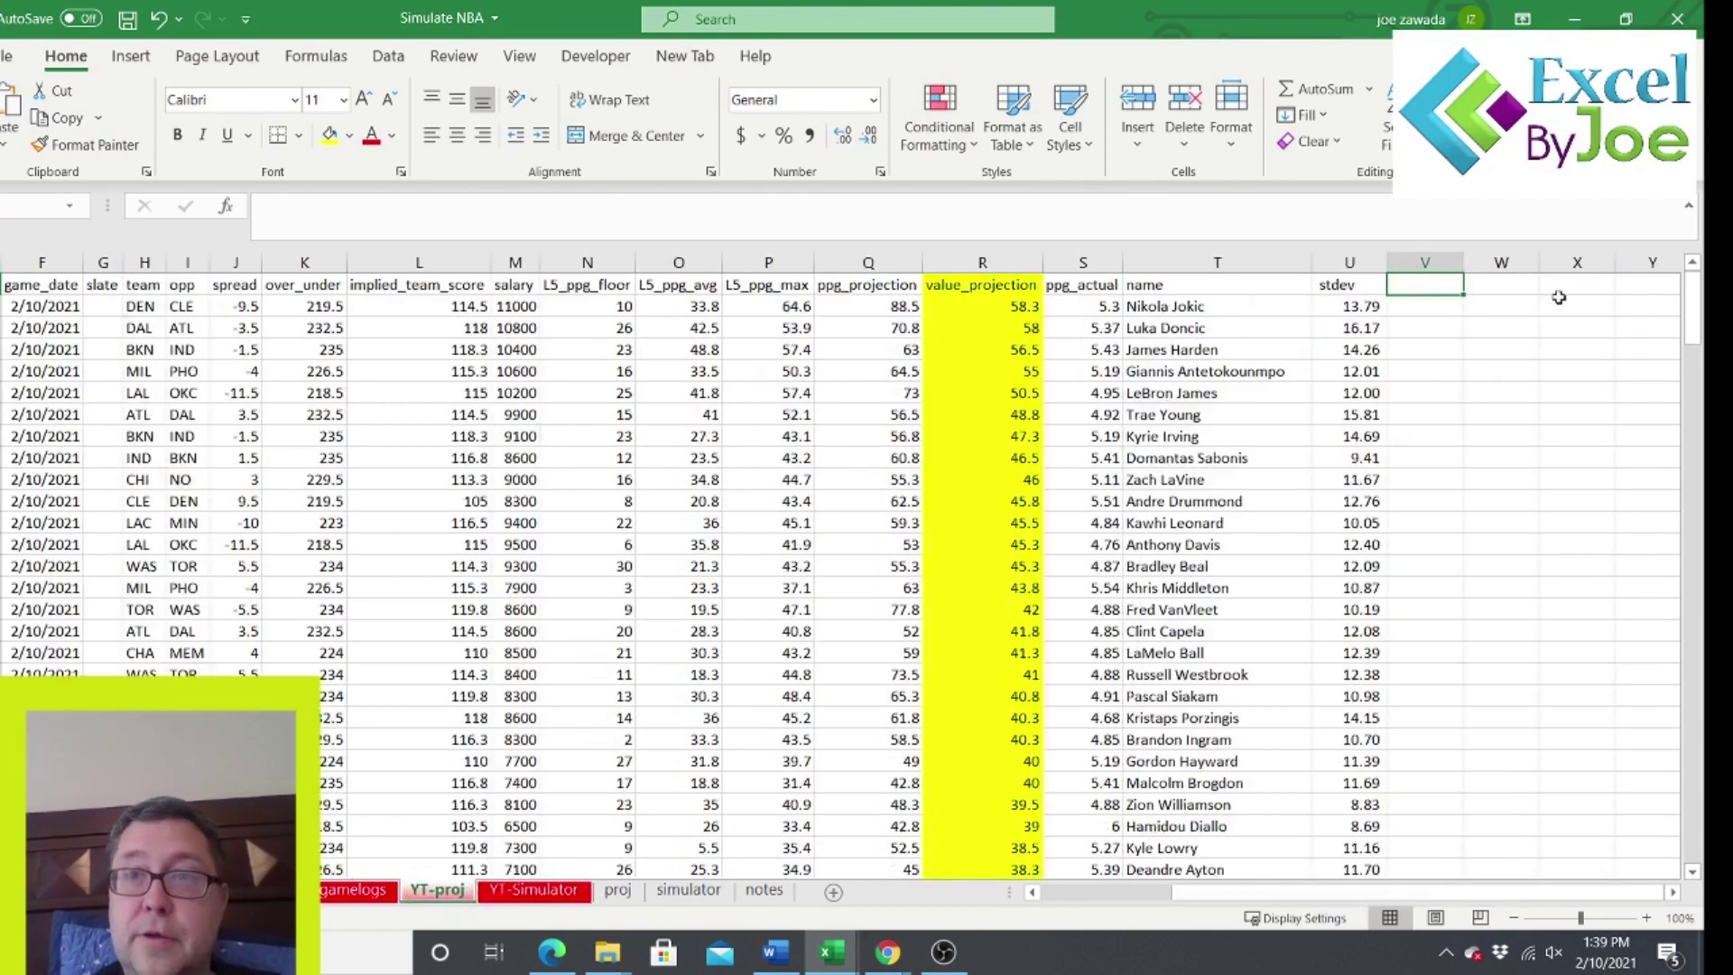
right_click(1427, 290)
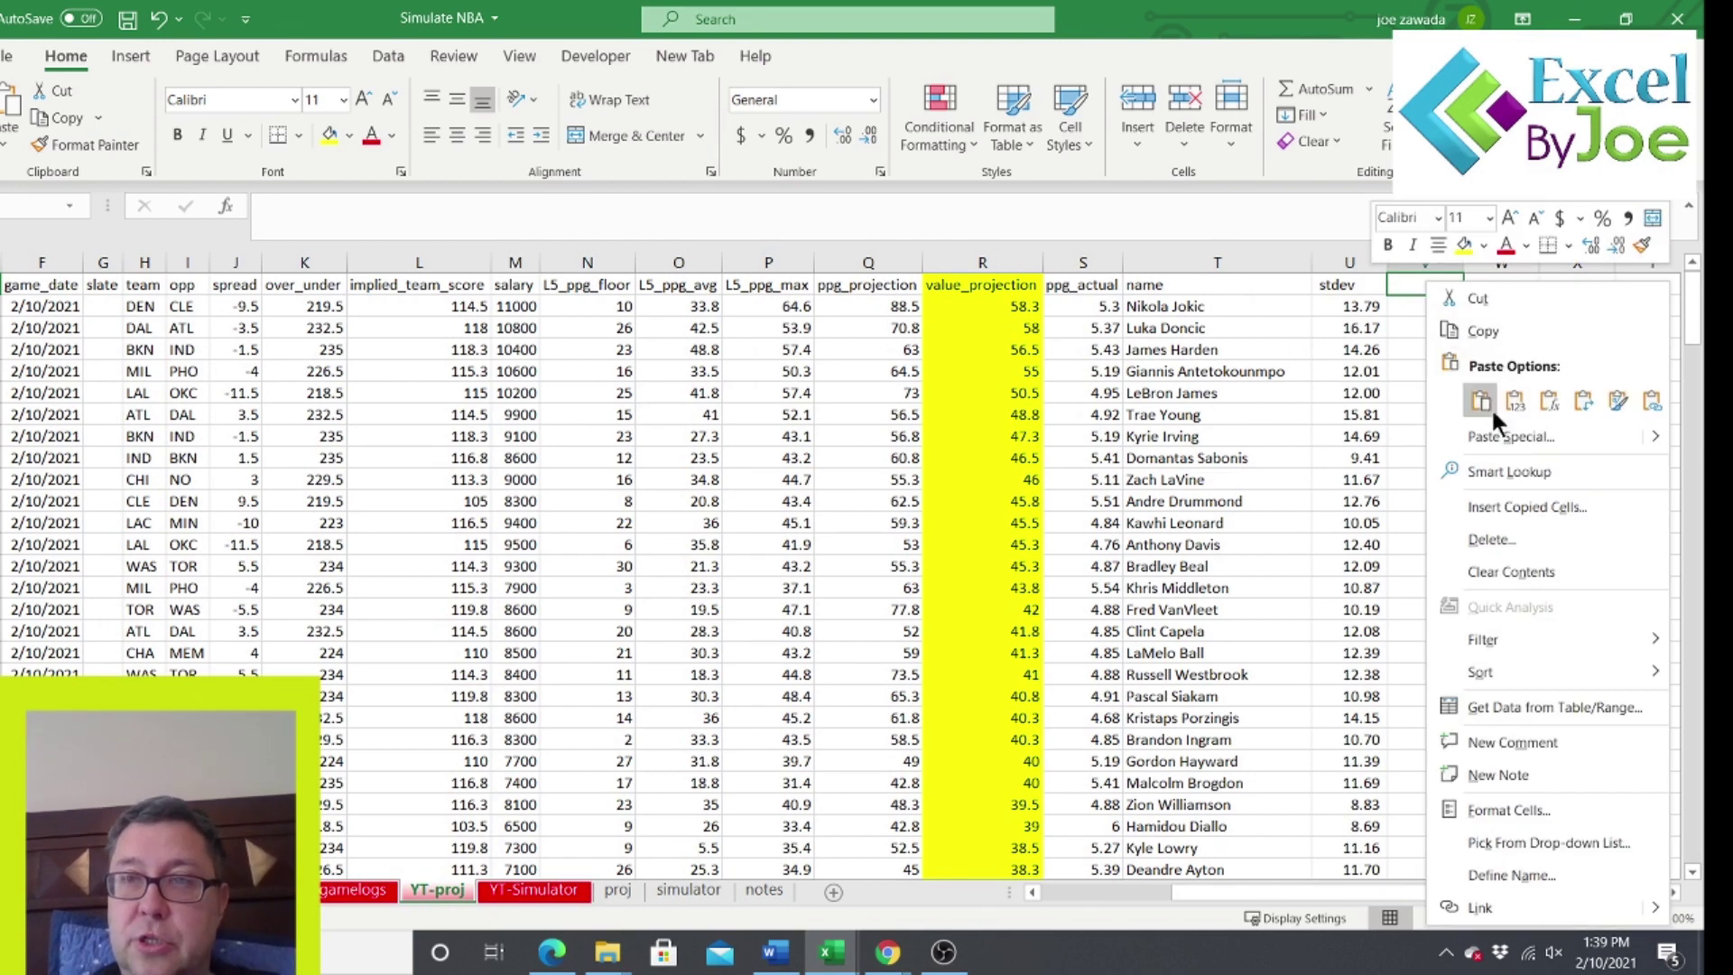
click(1501, 435)
click(774, 349)
click(791, 394)
click(1434, 325)
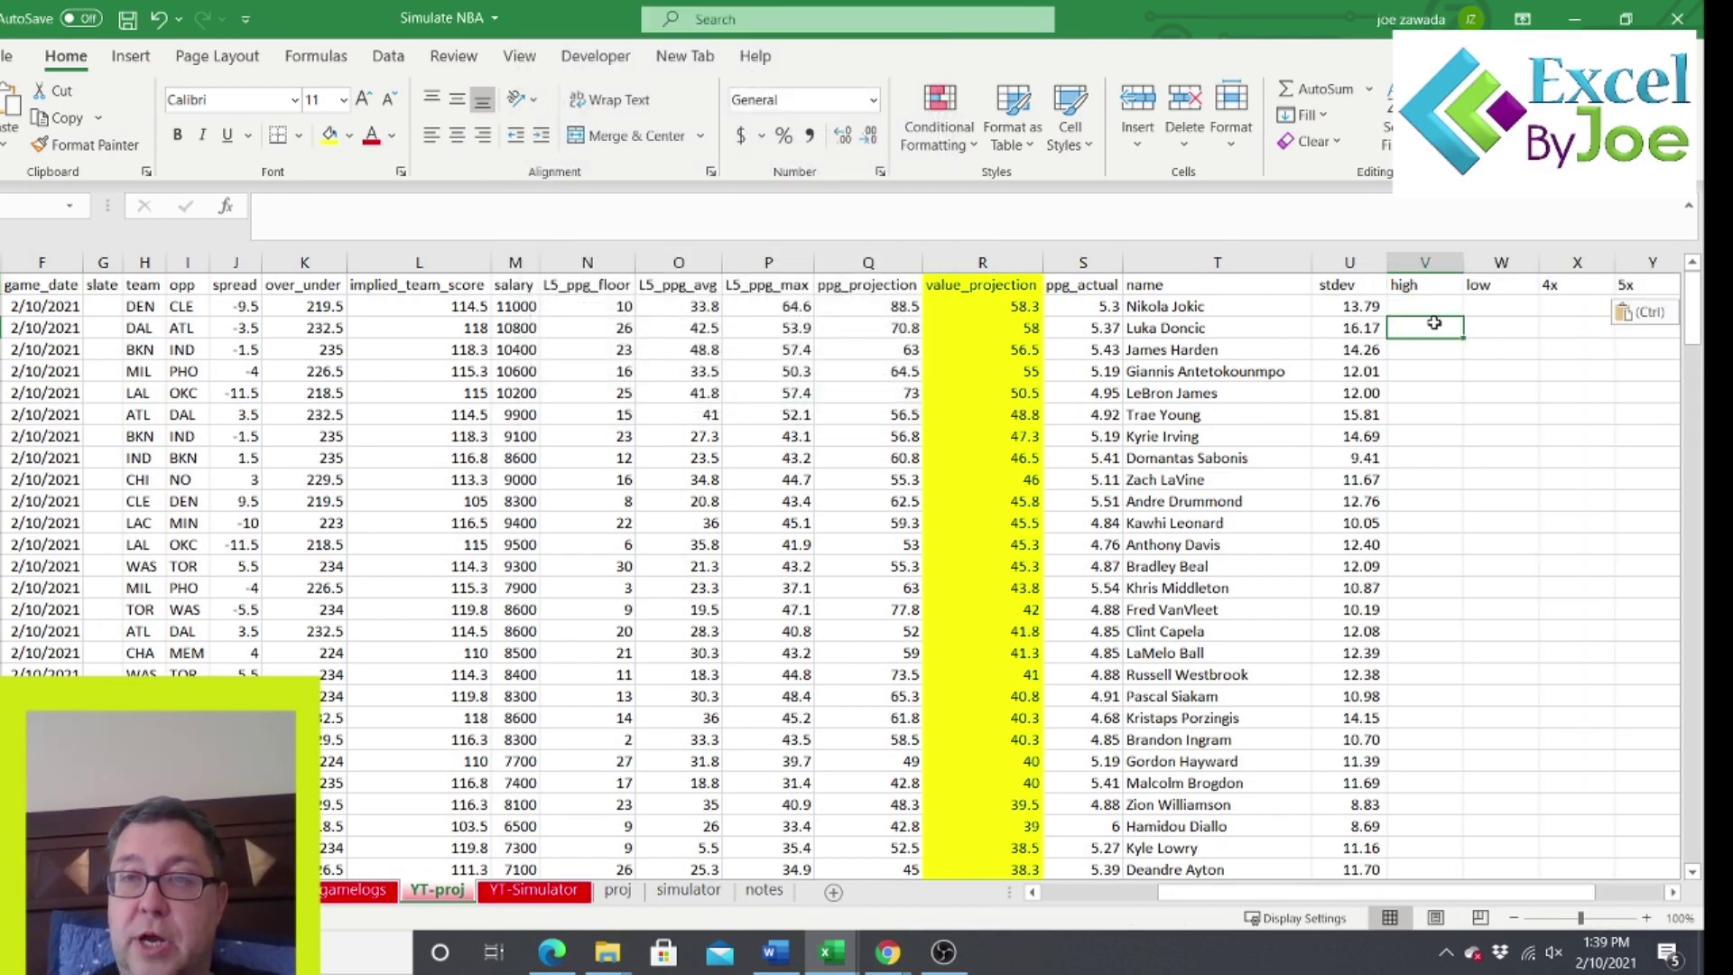
Start an HLOOKUP formula in V2 of YT-proj, with T2 as the lookup value and YT-Simulator range B1:HO8 as the table.
click(1413, 301)
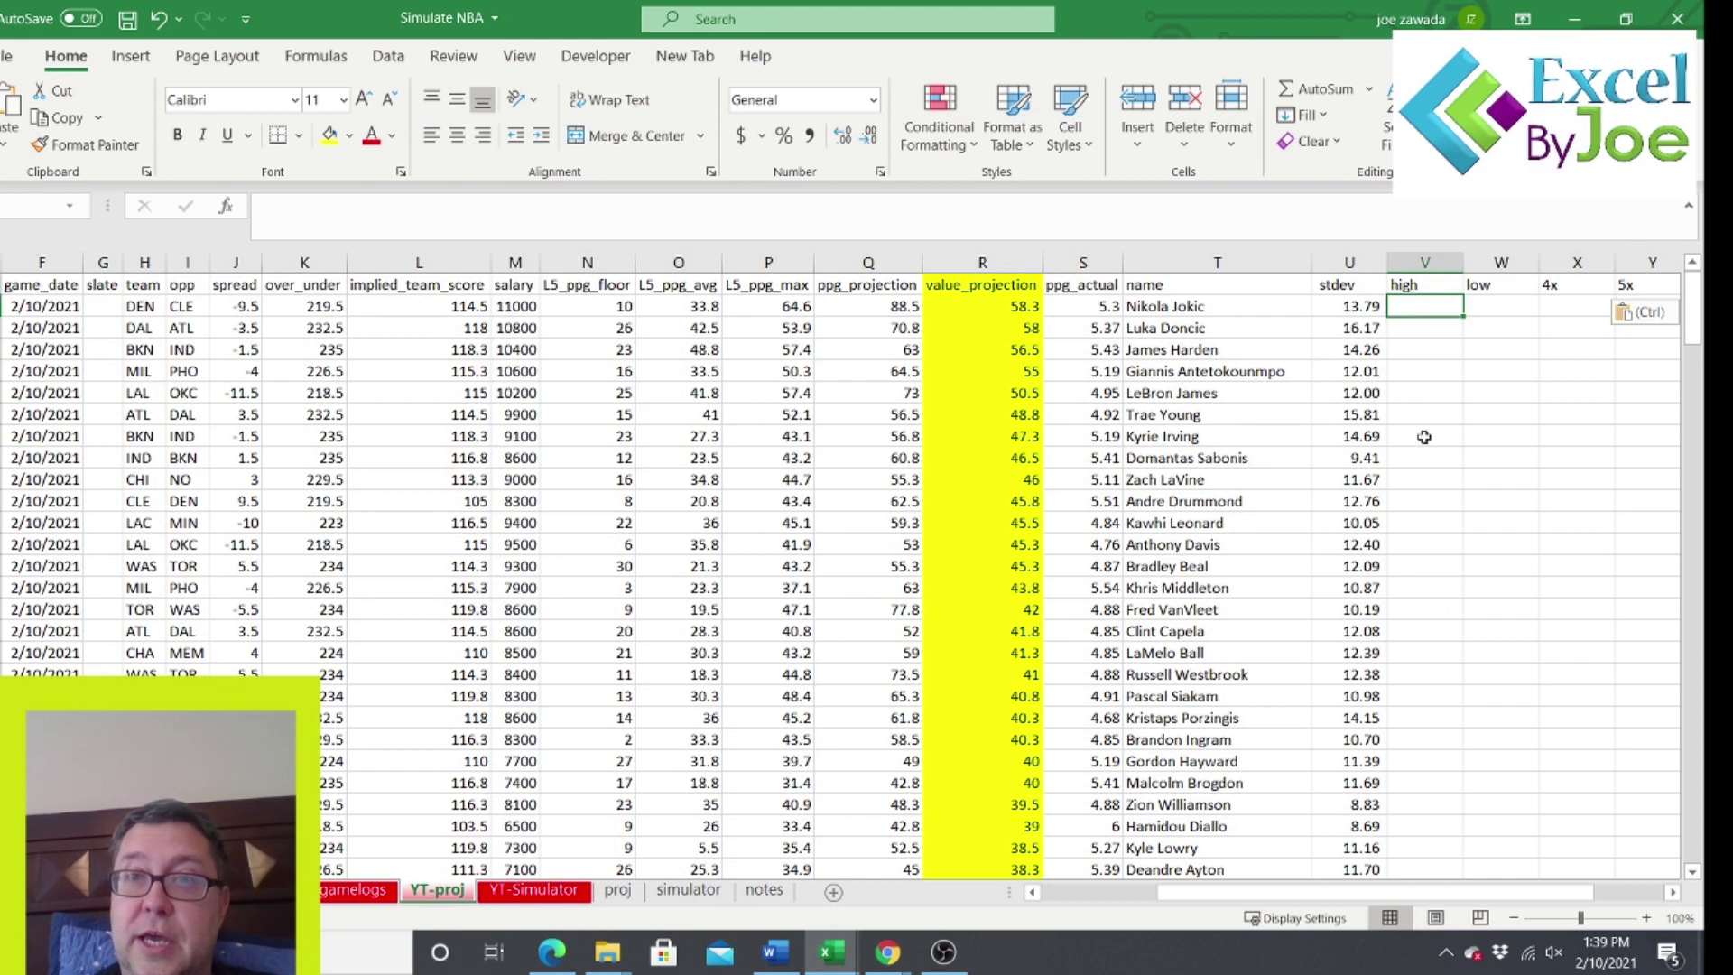
click(1673, 892)
click(1673, 893)
click(1672, 893)
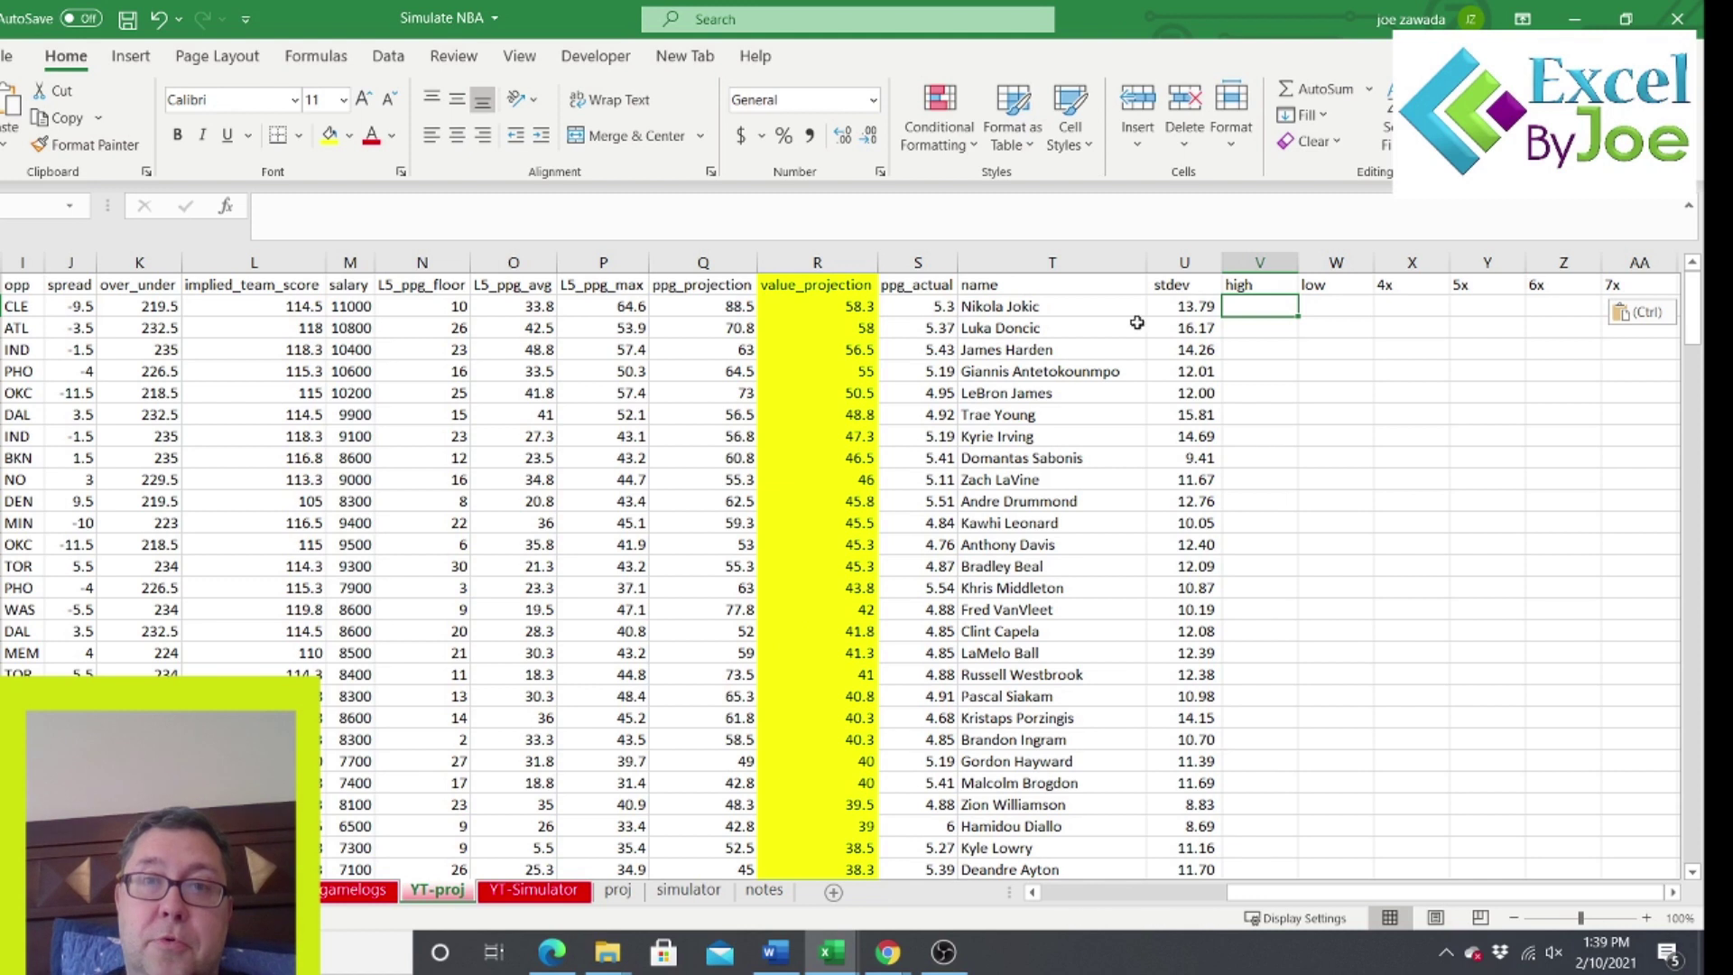
click(452, 217)
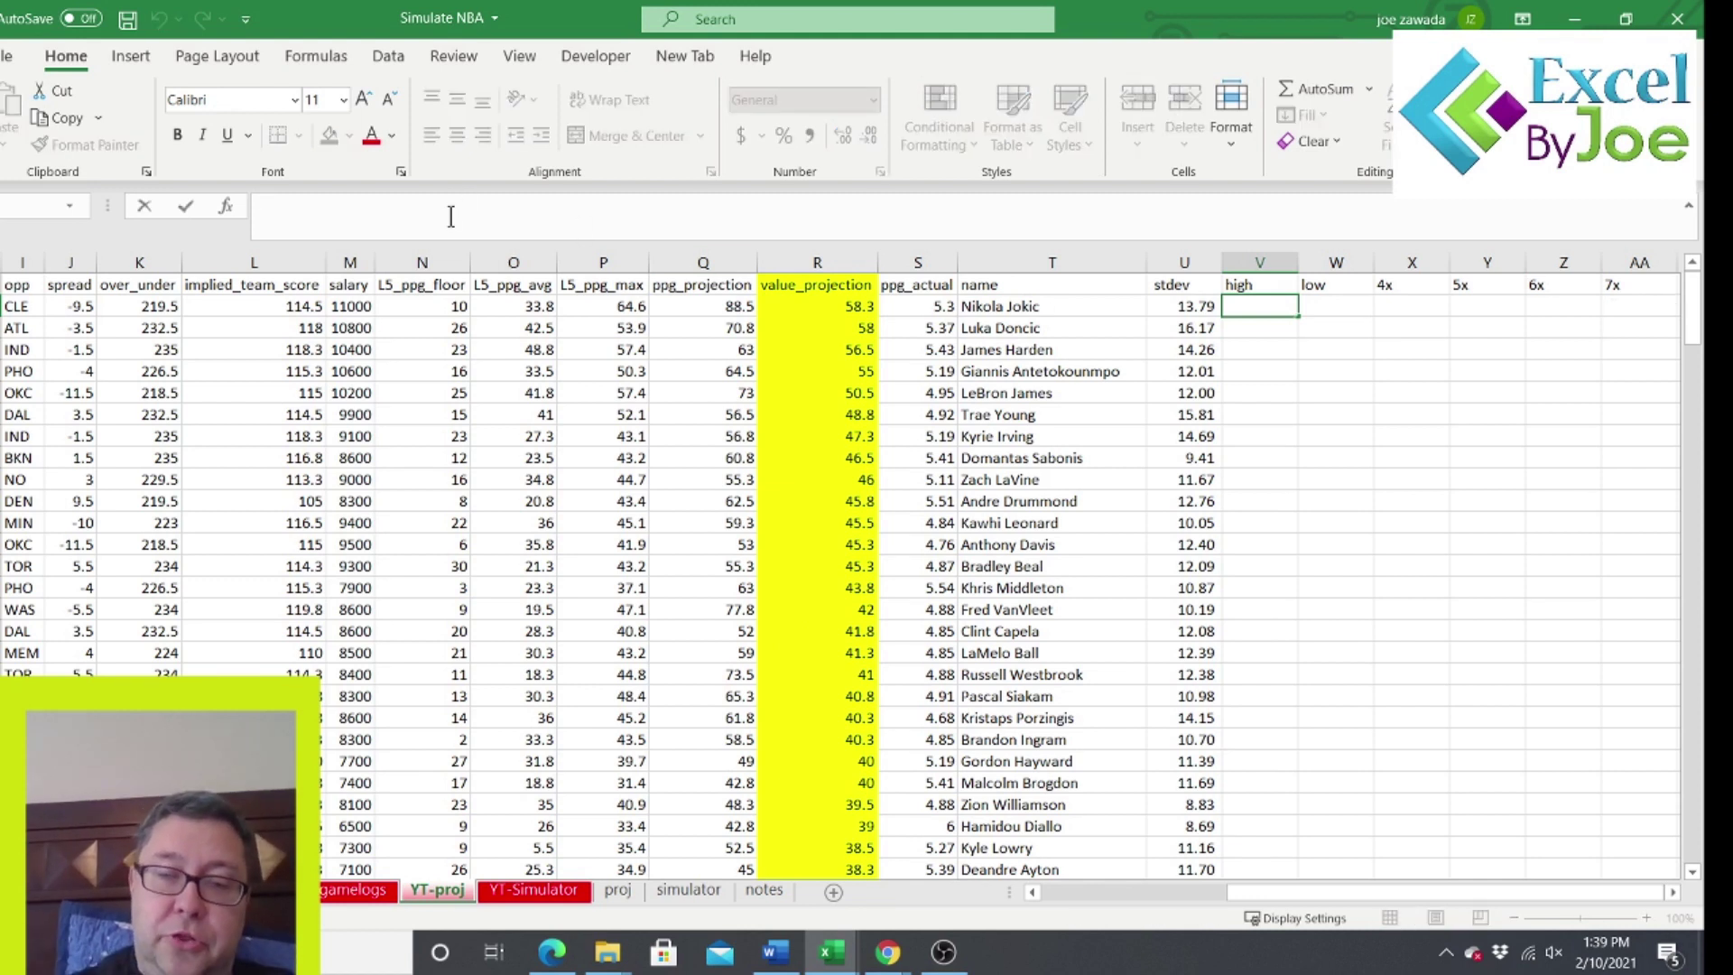
text(=hlookup()
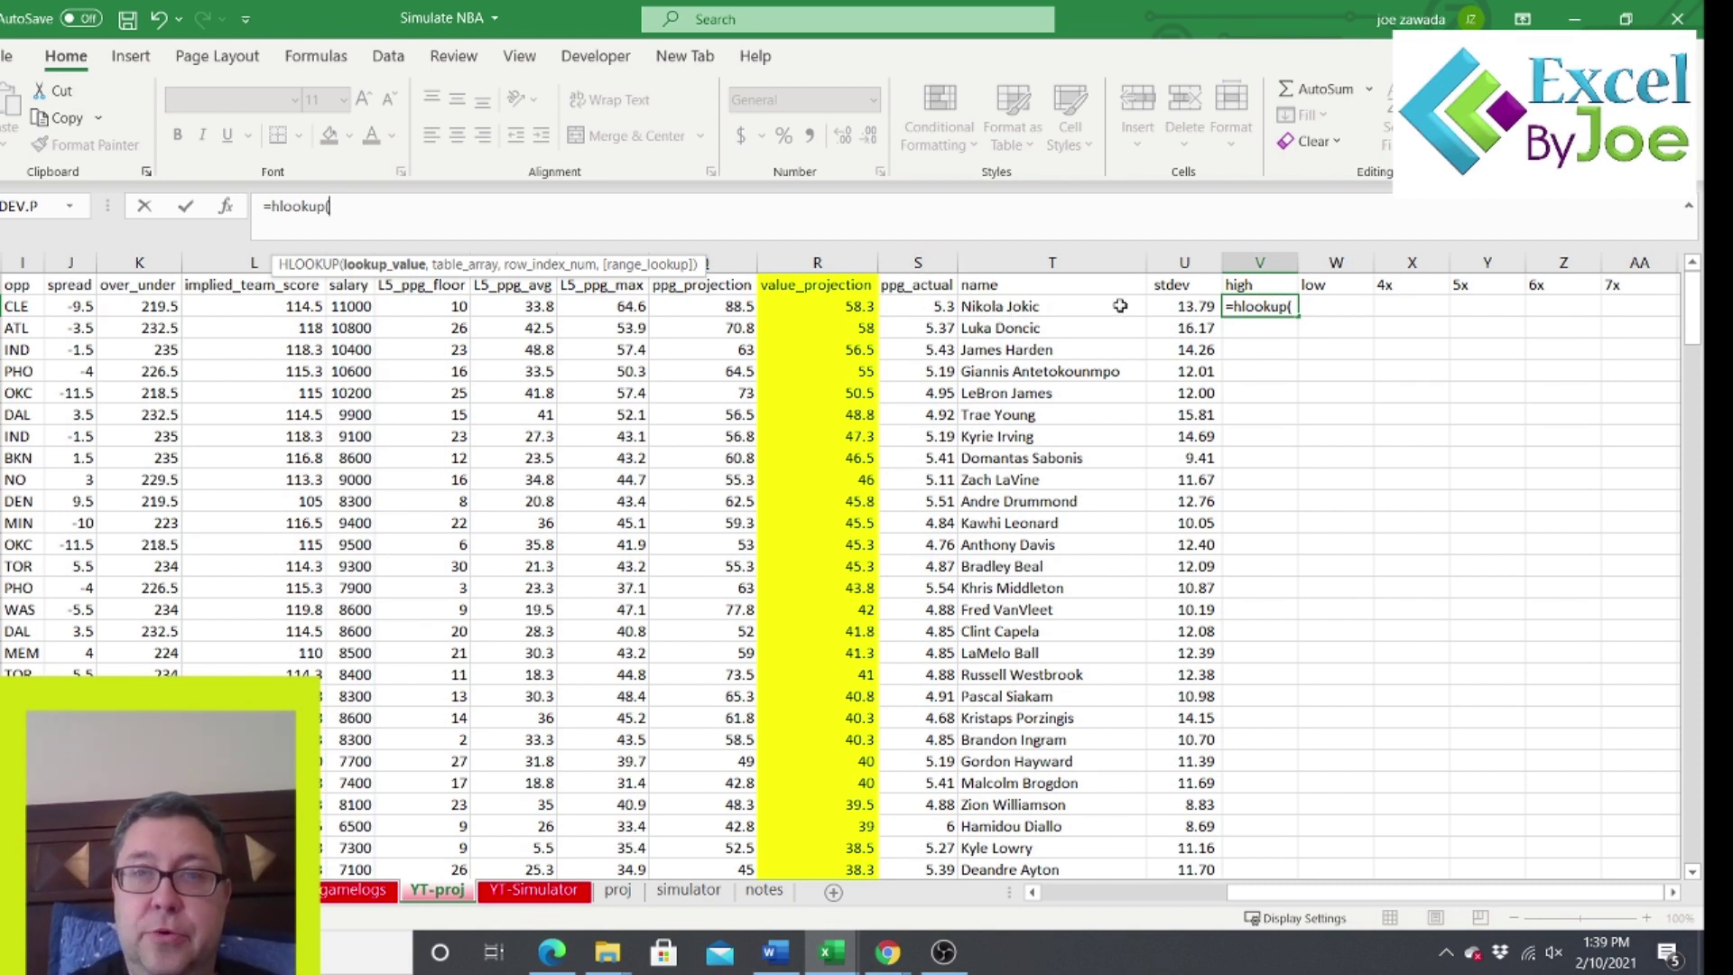
click(1025, 307)
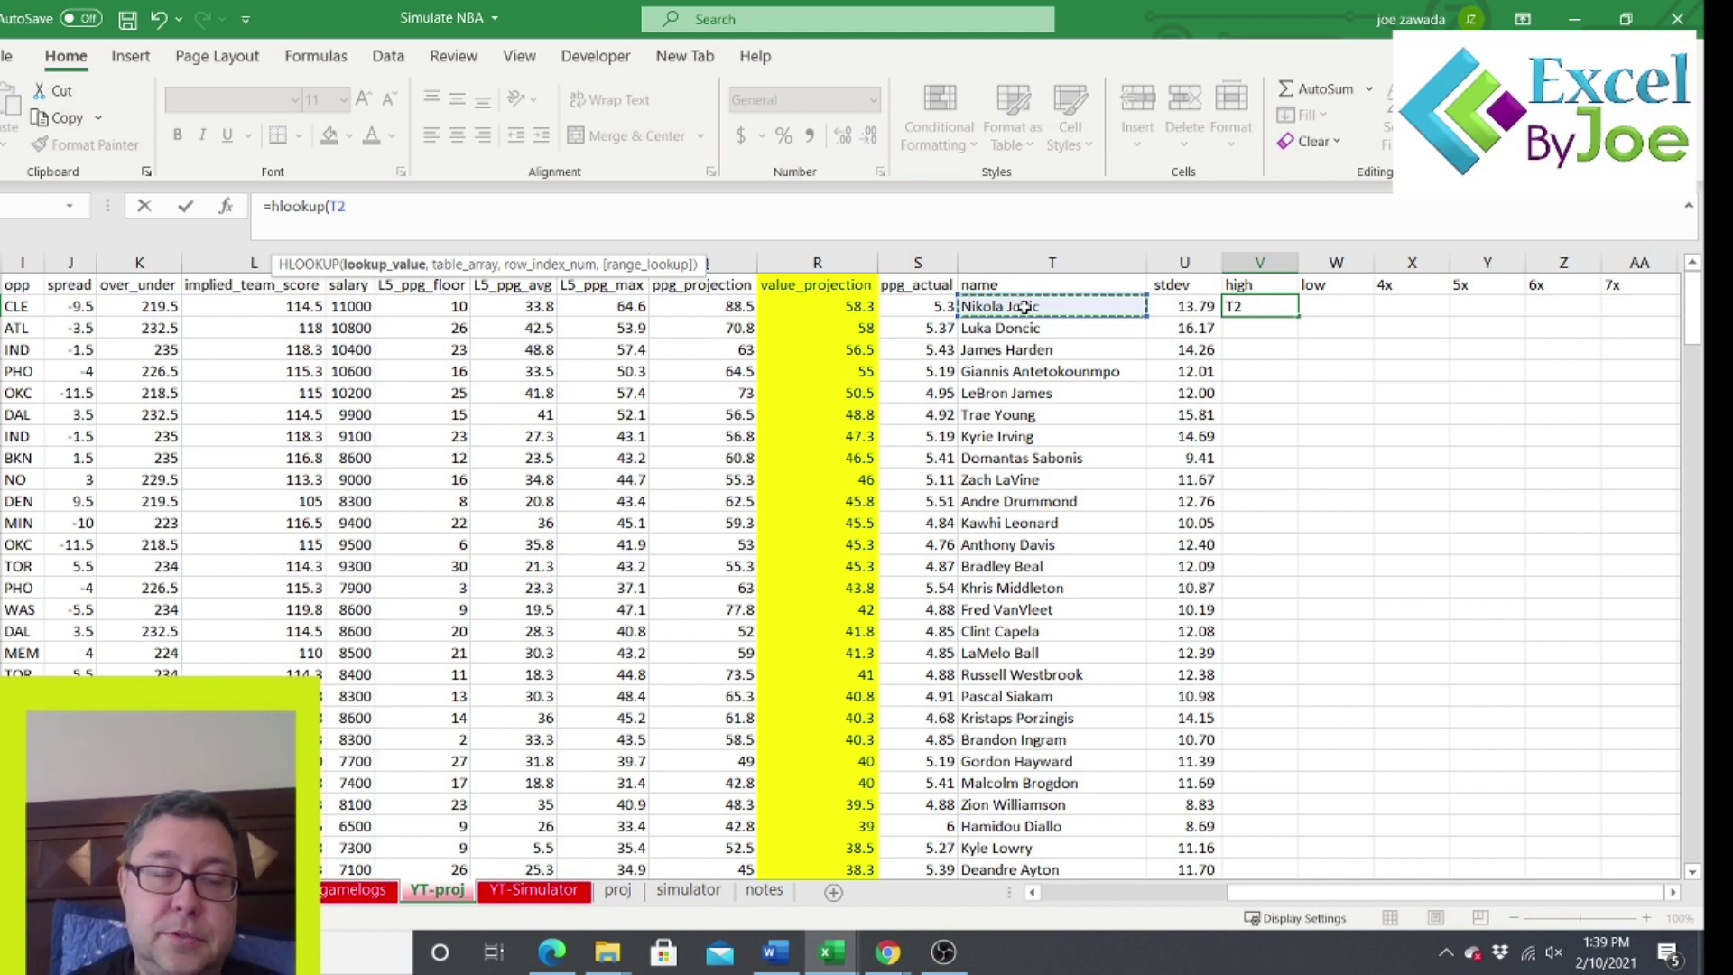
text(,)
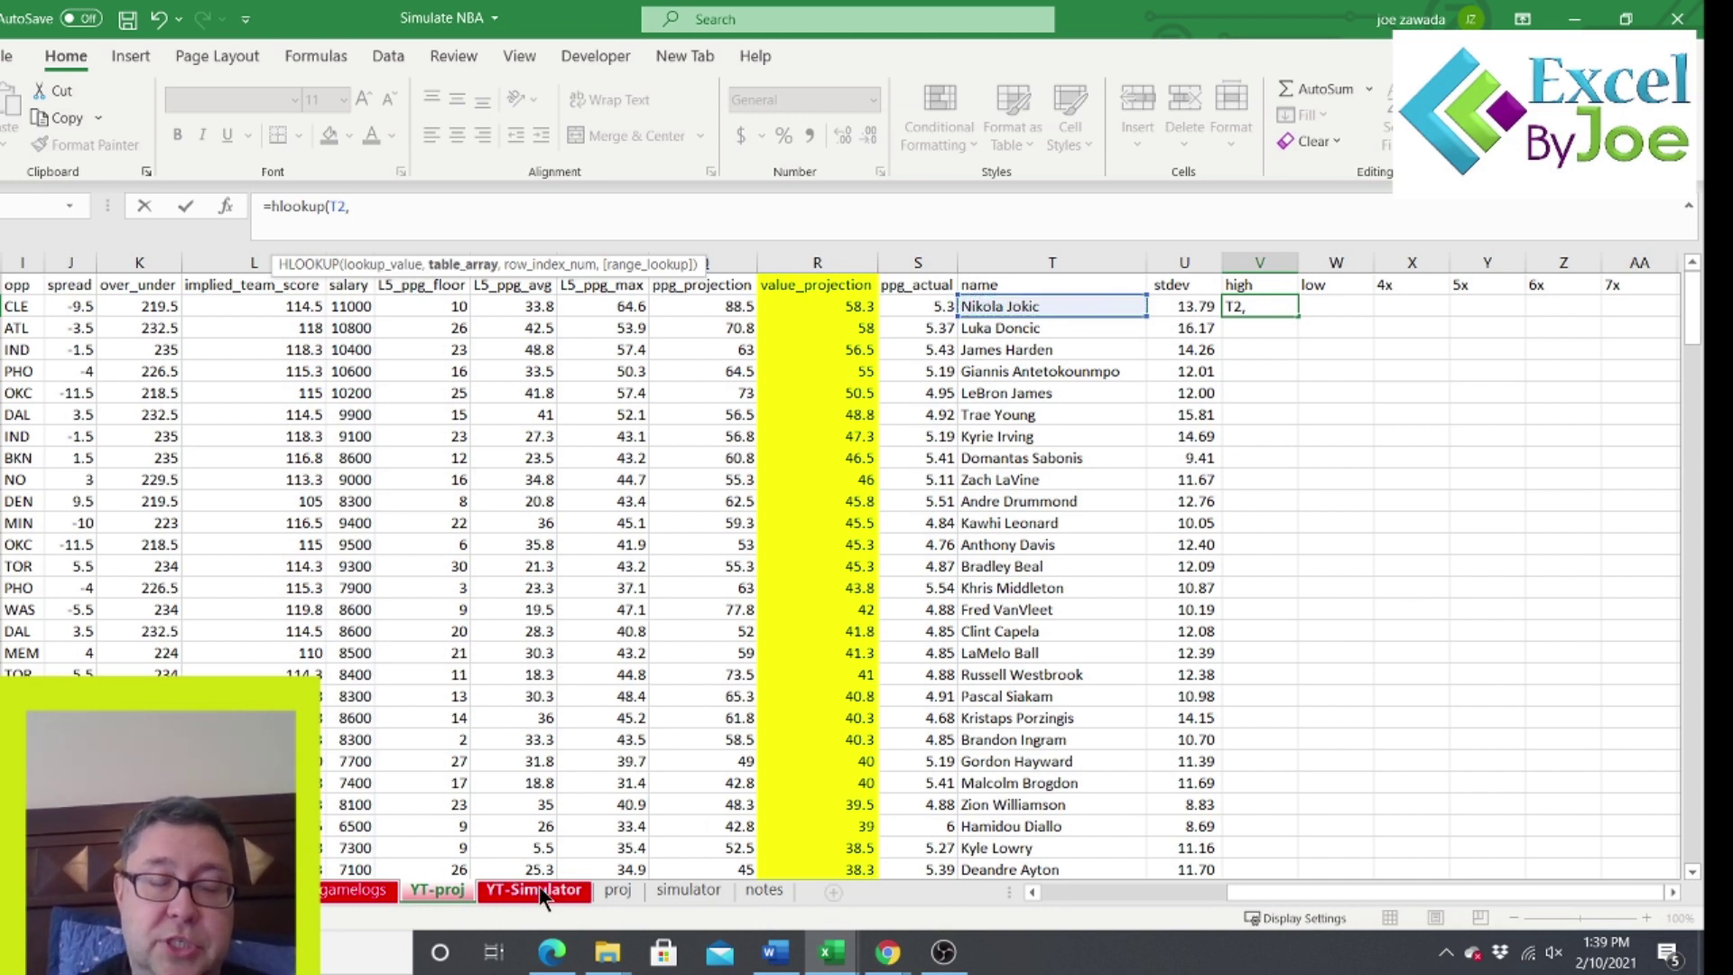
click(535, 891)
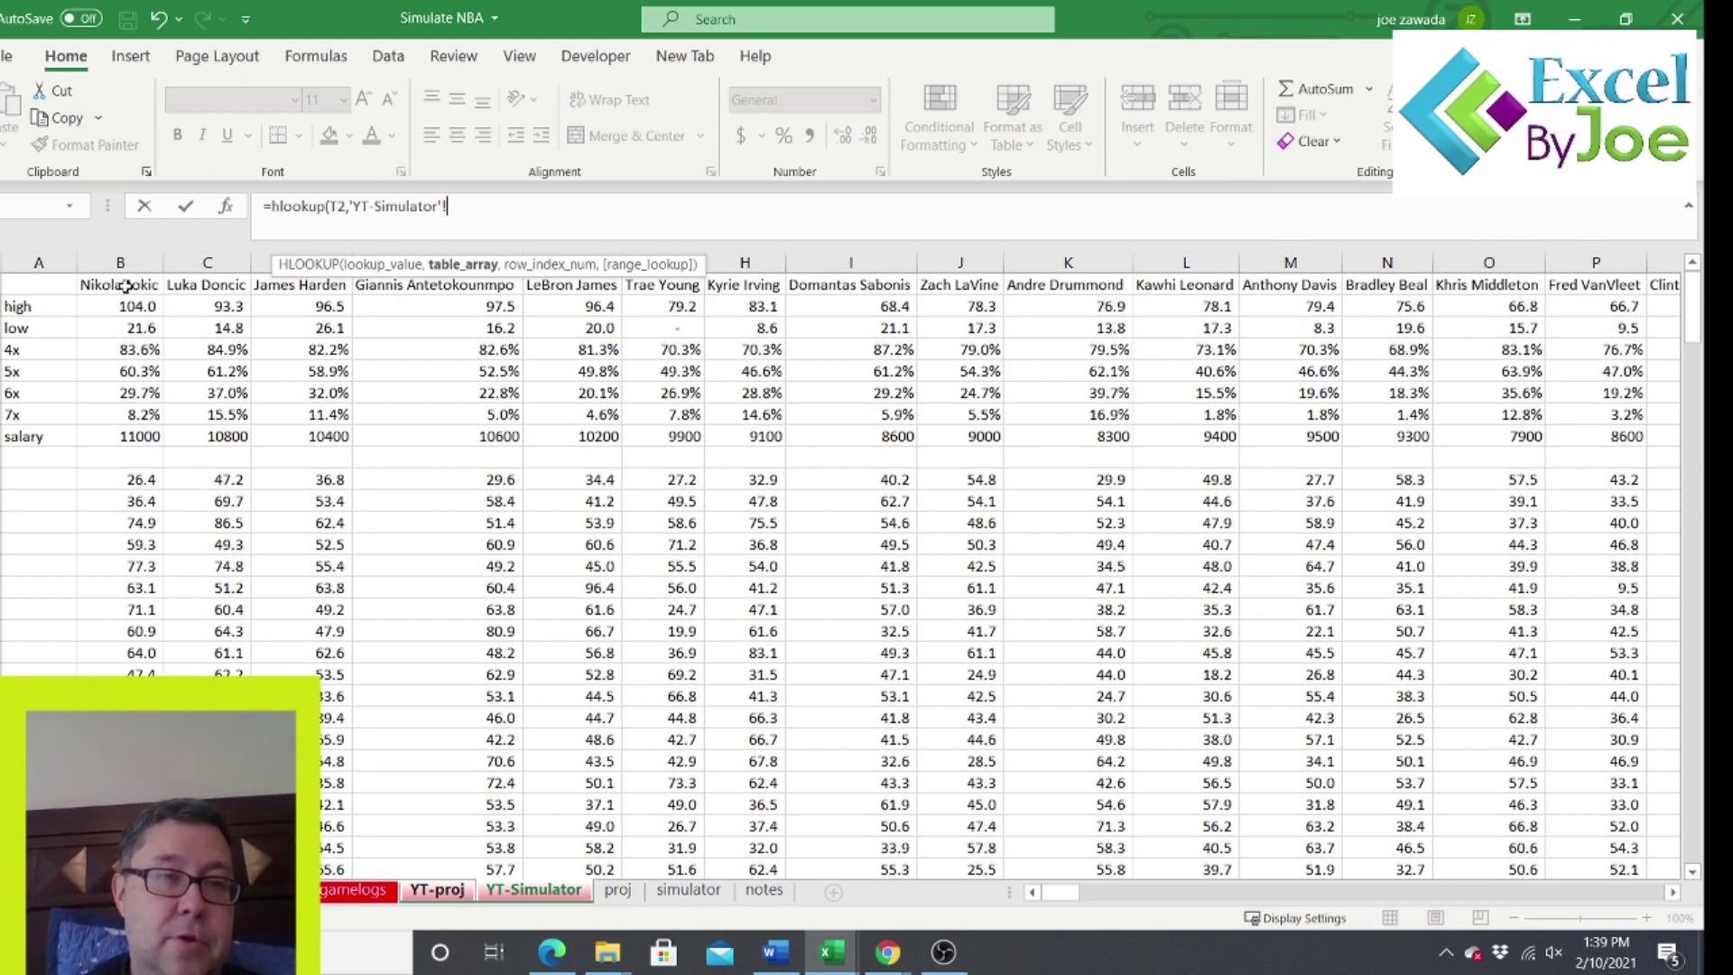
drag(126, 283, 1535, 437)
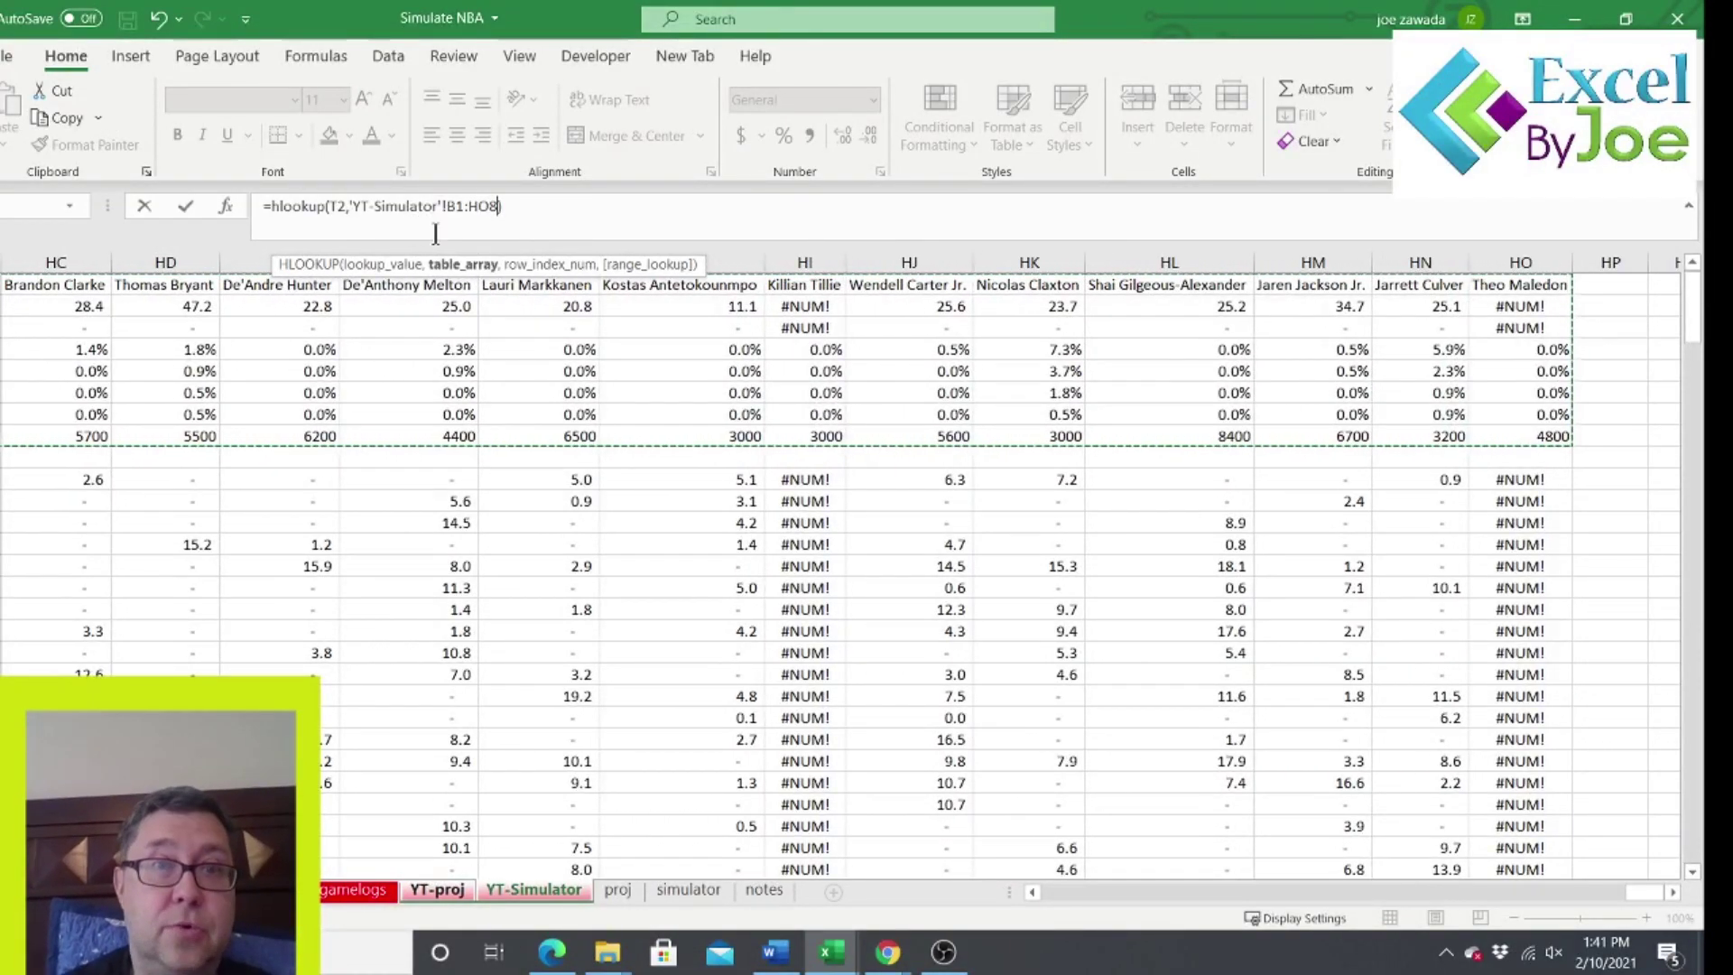
Make the HLOOKUP table range absolute as $B$1:$HO$8.
click(447, 206)
text($B$1:$HO$)
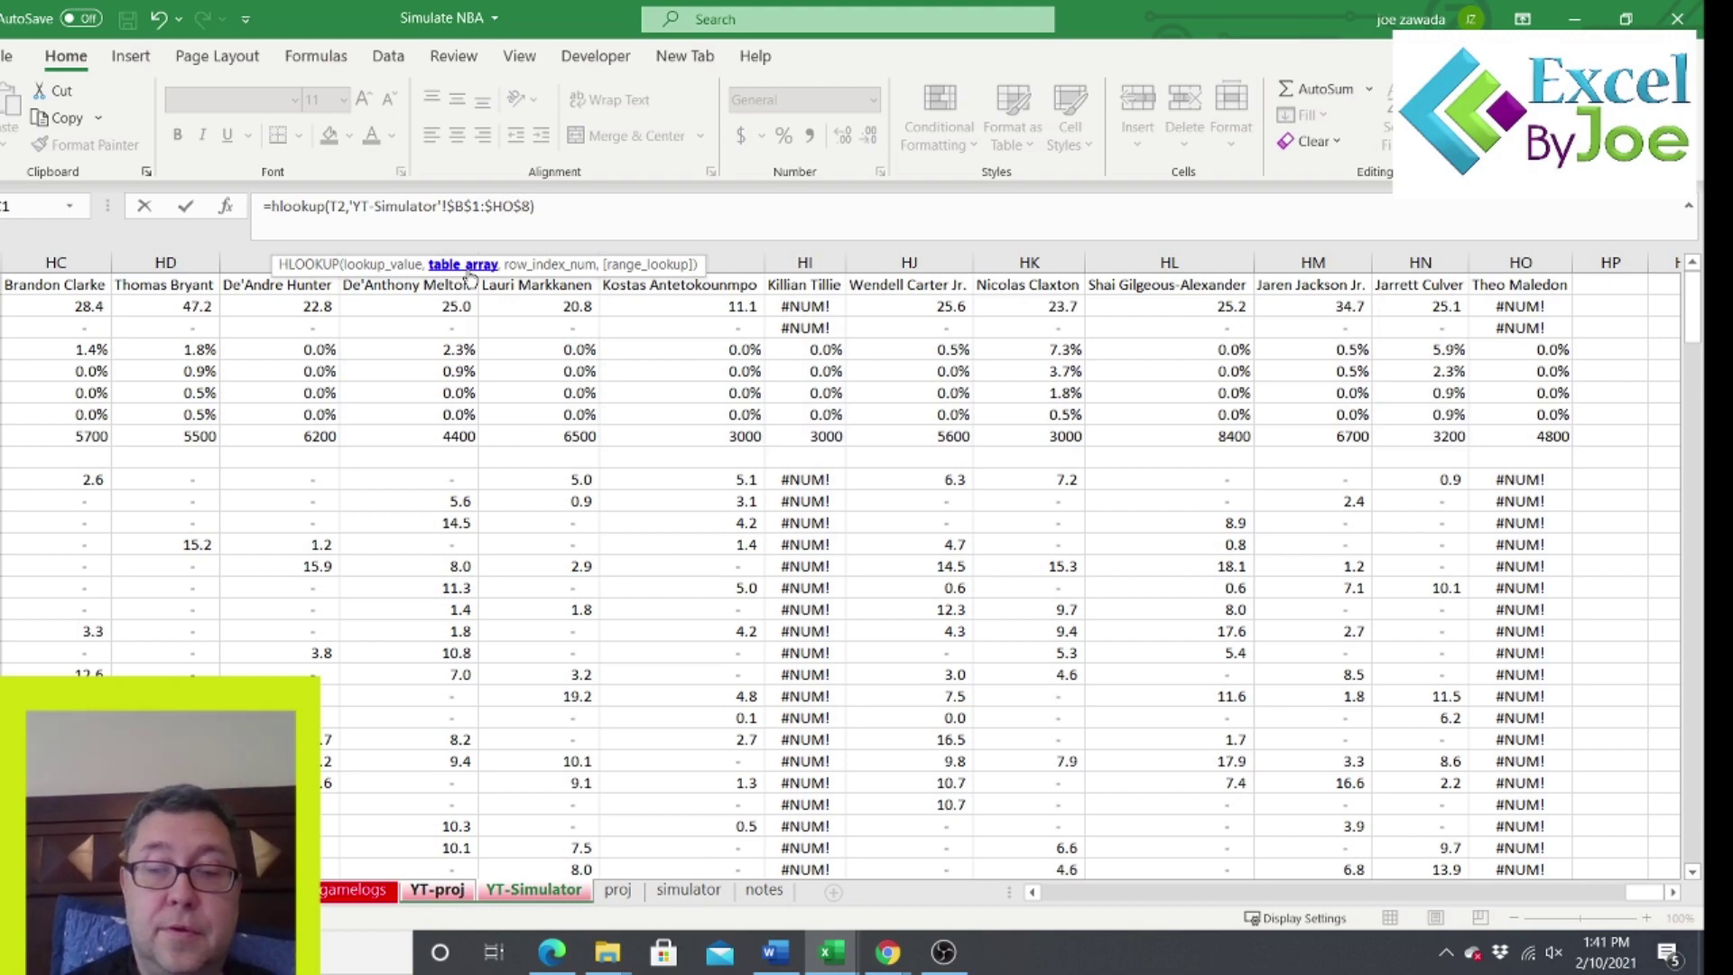
key(Return)
key(Return)
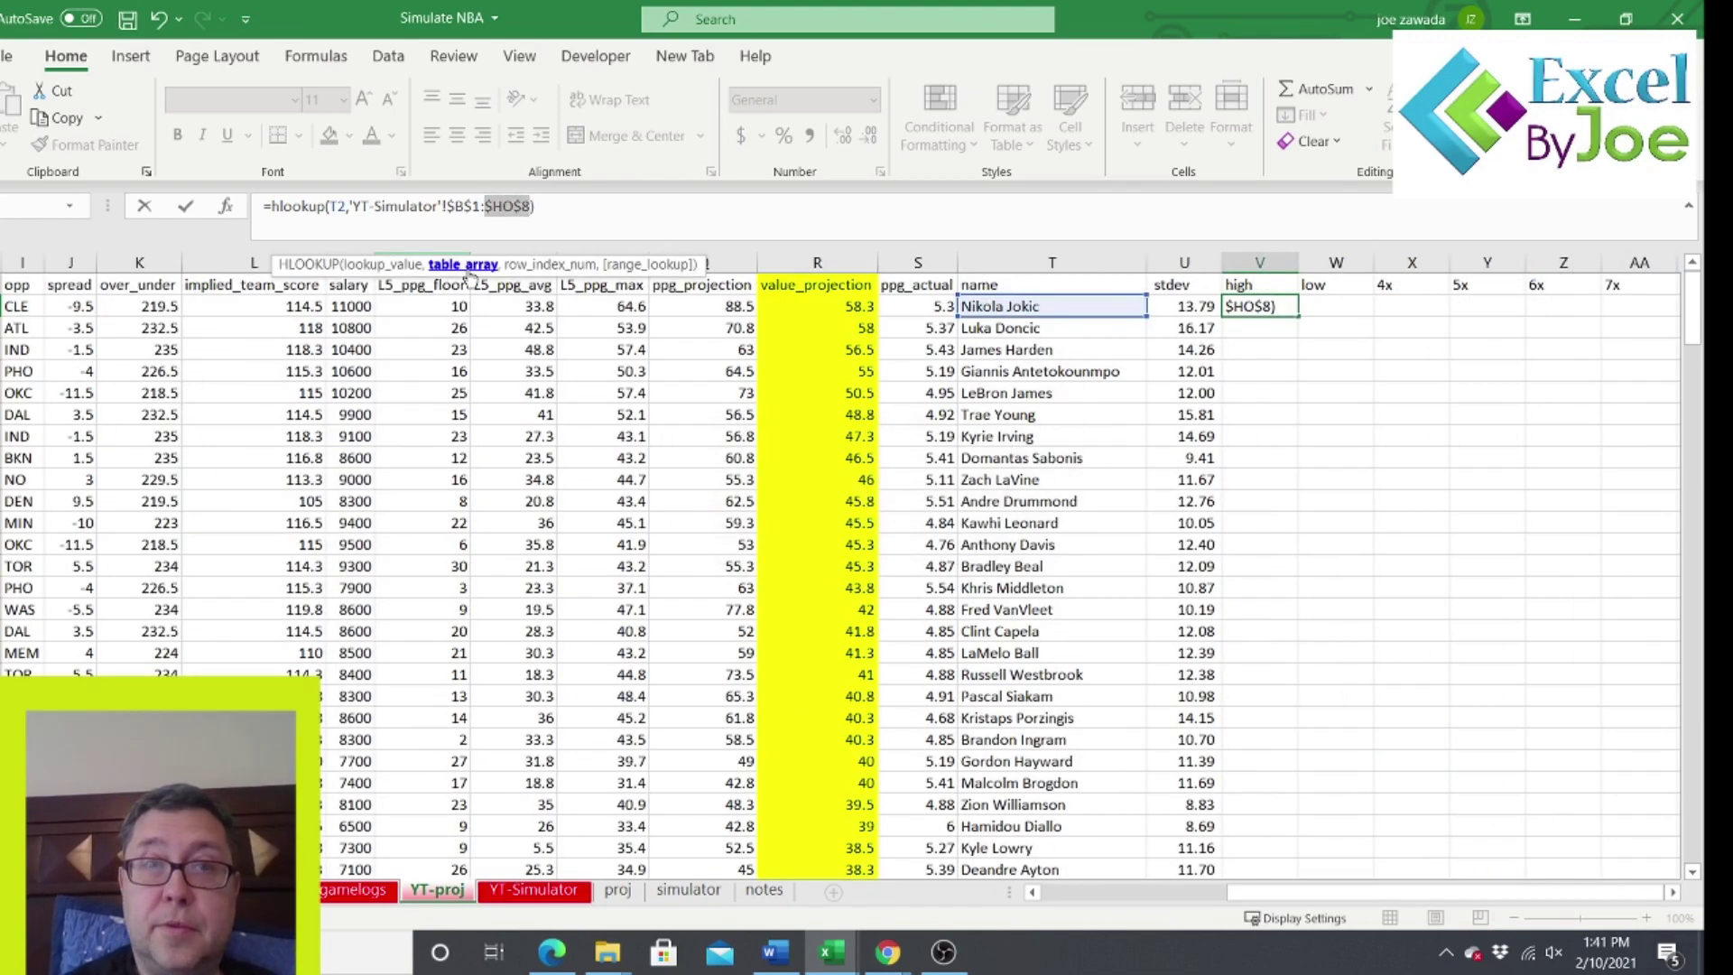
Complete the V2 HLOOKUP with row index 2 and FALSE for an exact match, accepting the suggested parenthesis correction.
click(528, 205)
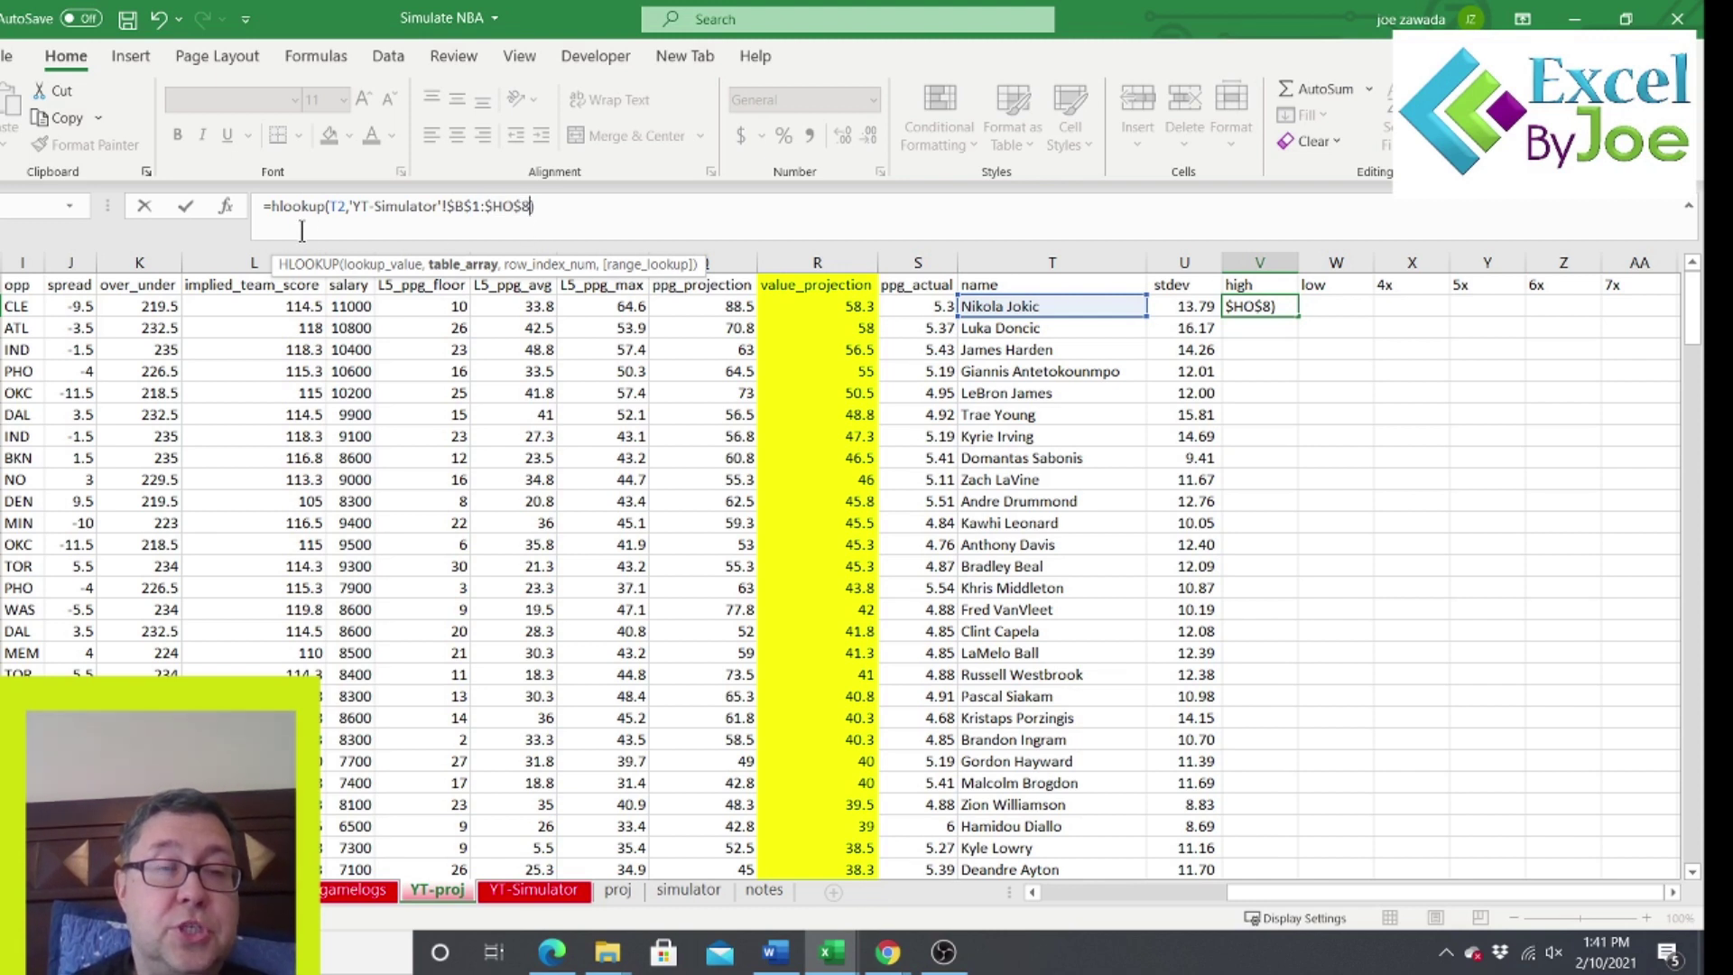
text(,)
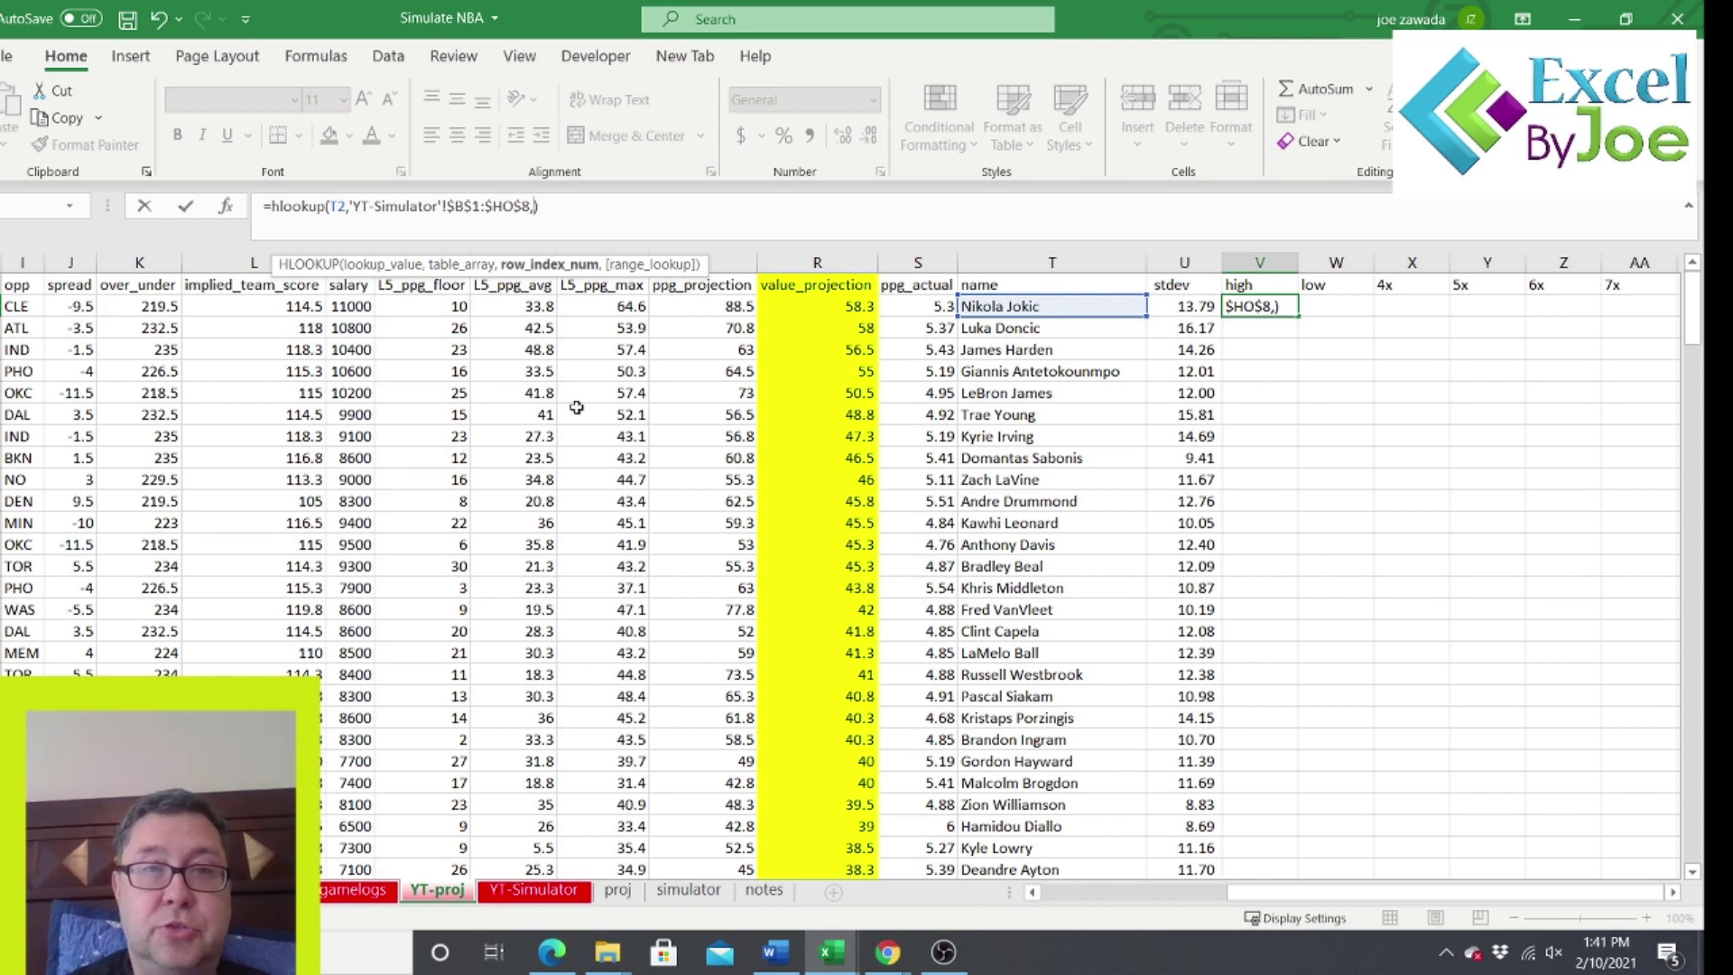
text(2,false)
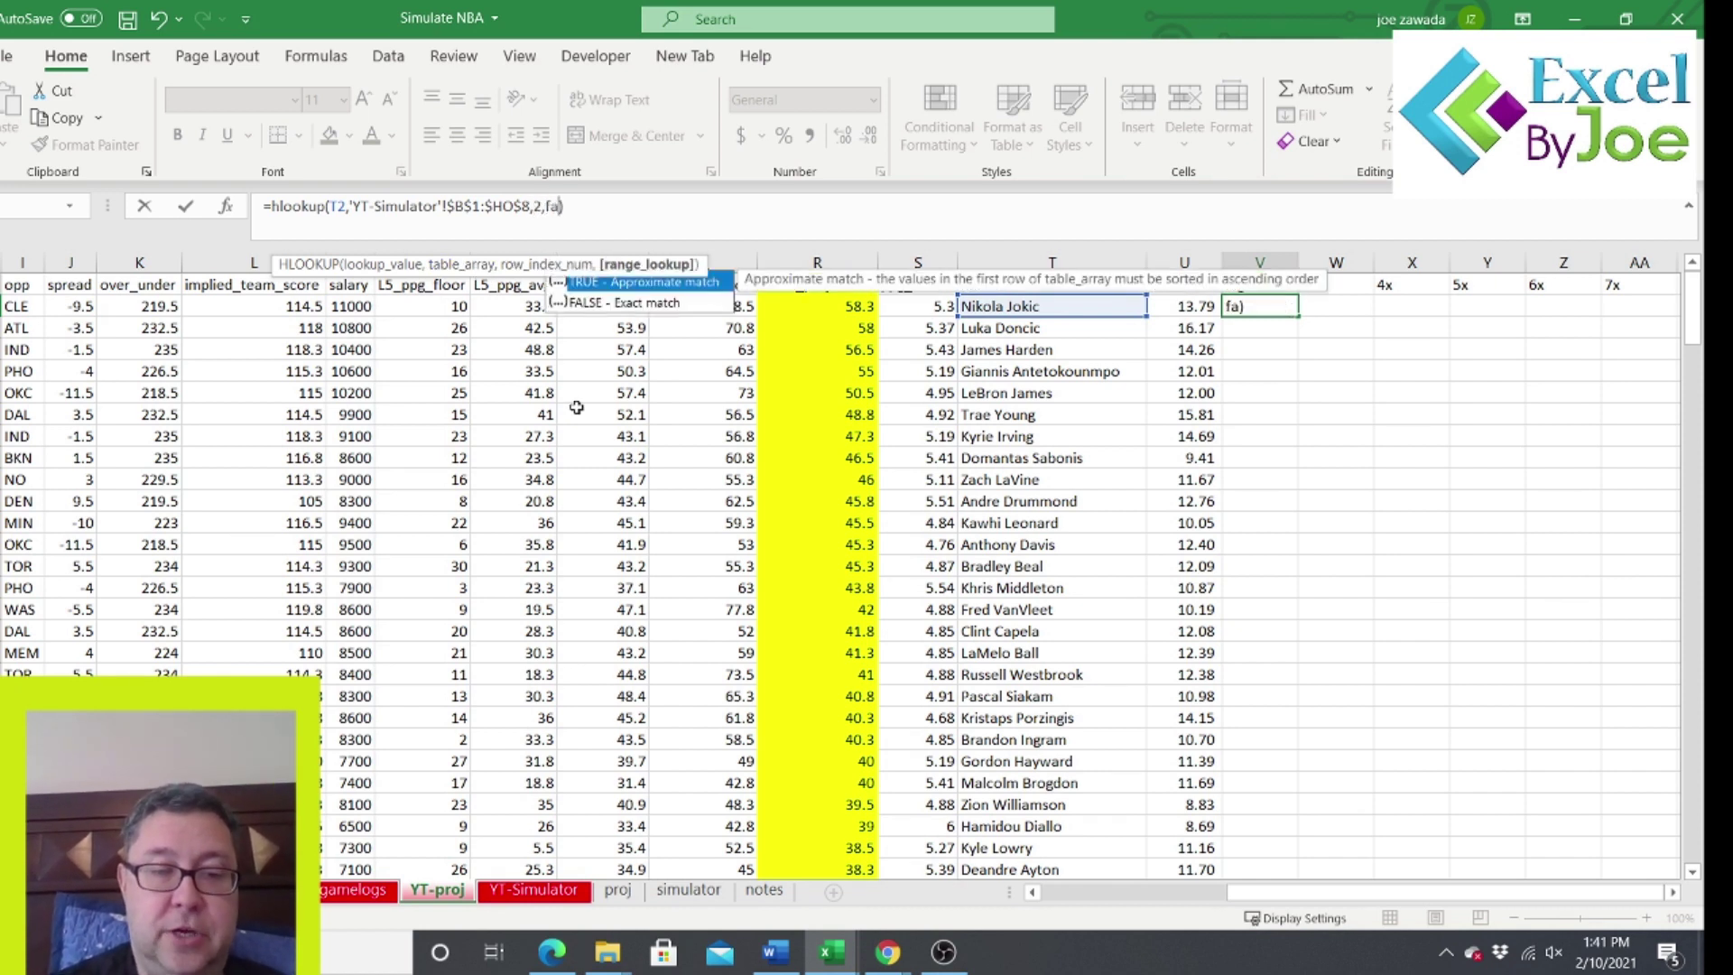
text()))
key(Return)
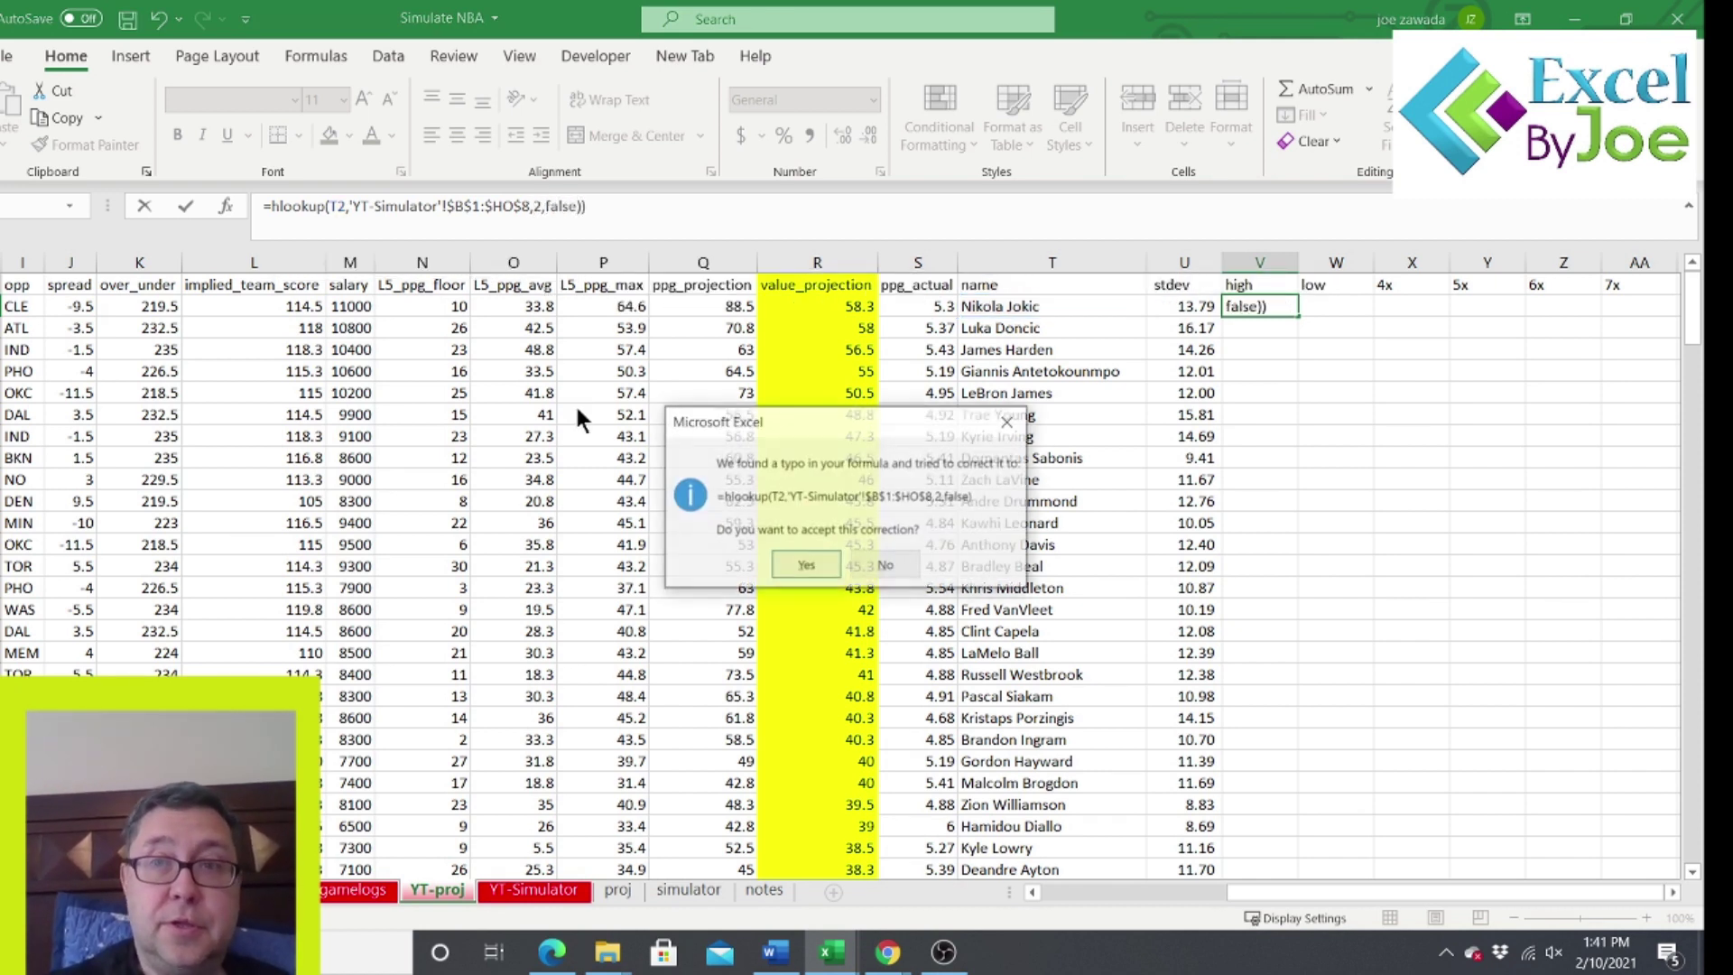
key(Return)
key(Return)
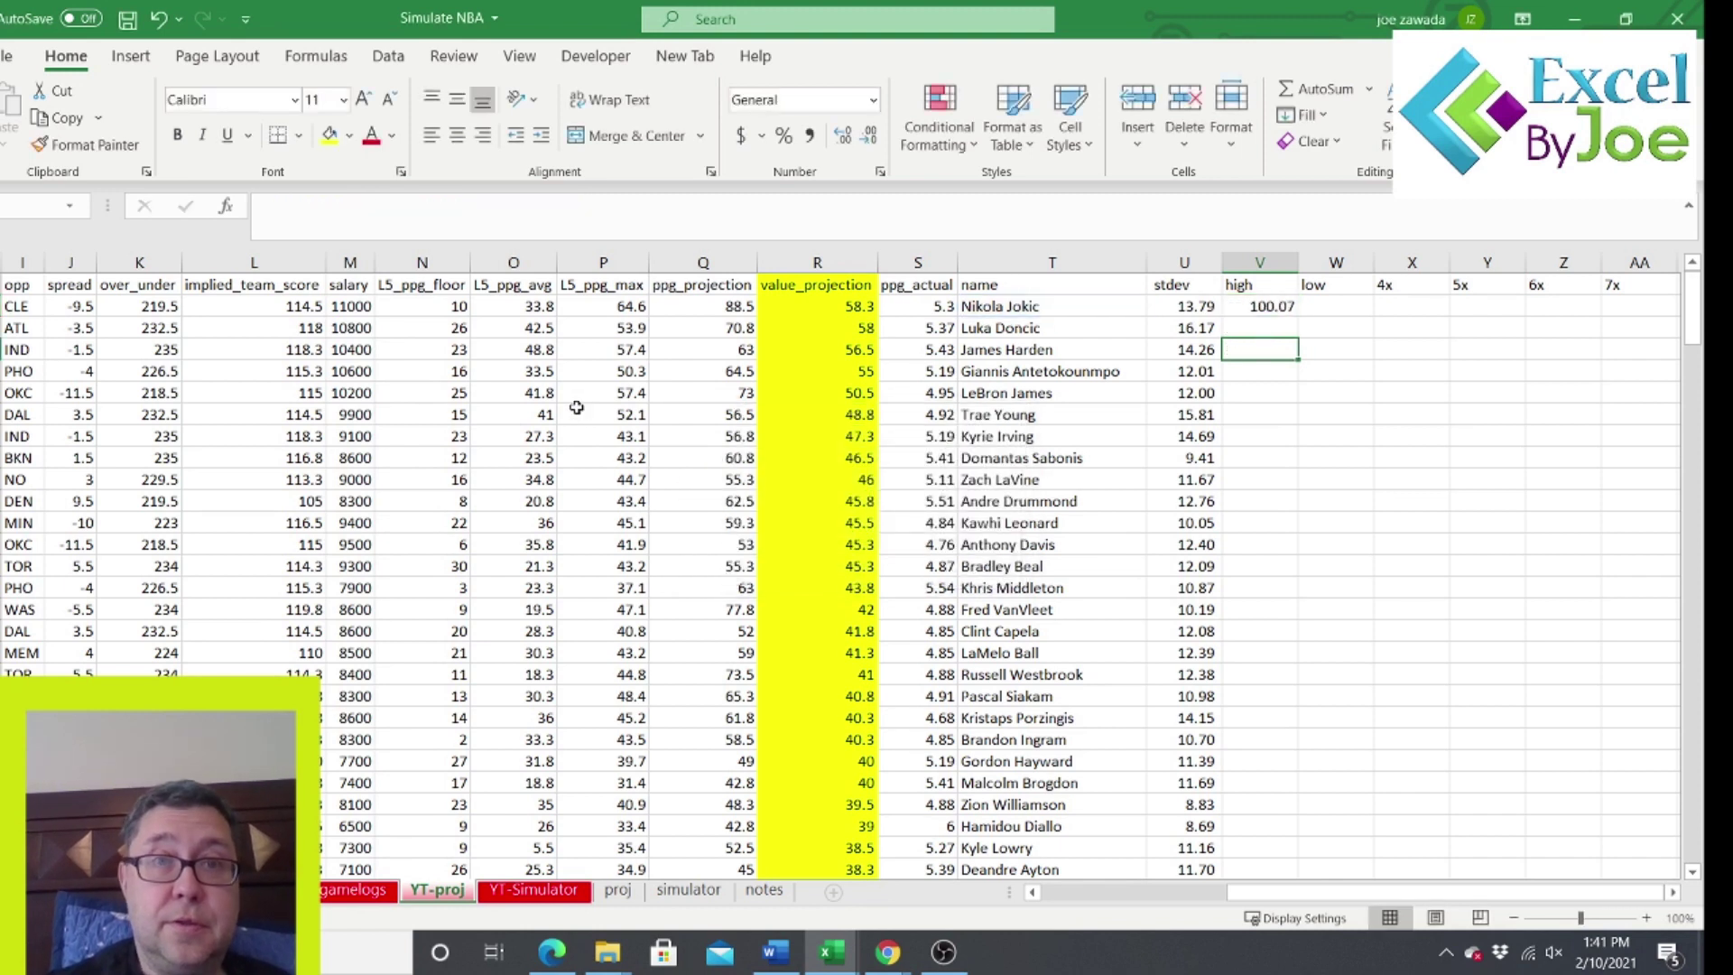
Compare the high value looked up in V2 with the first player's high on YT-Simulator, and return to YT-proj.
click(1264, 309)
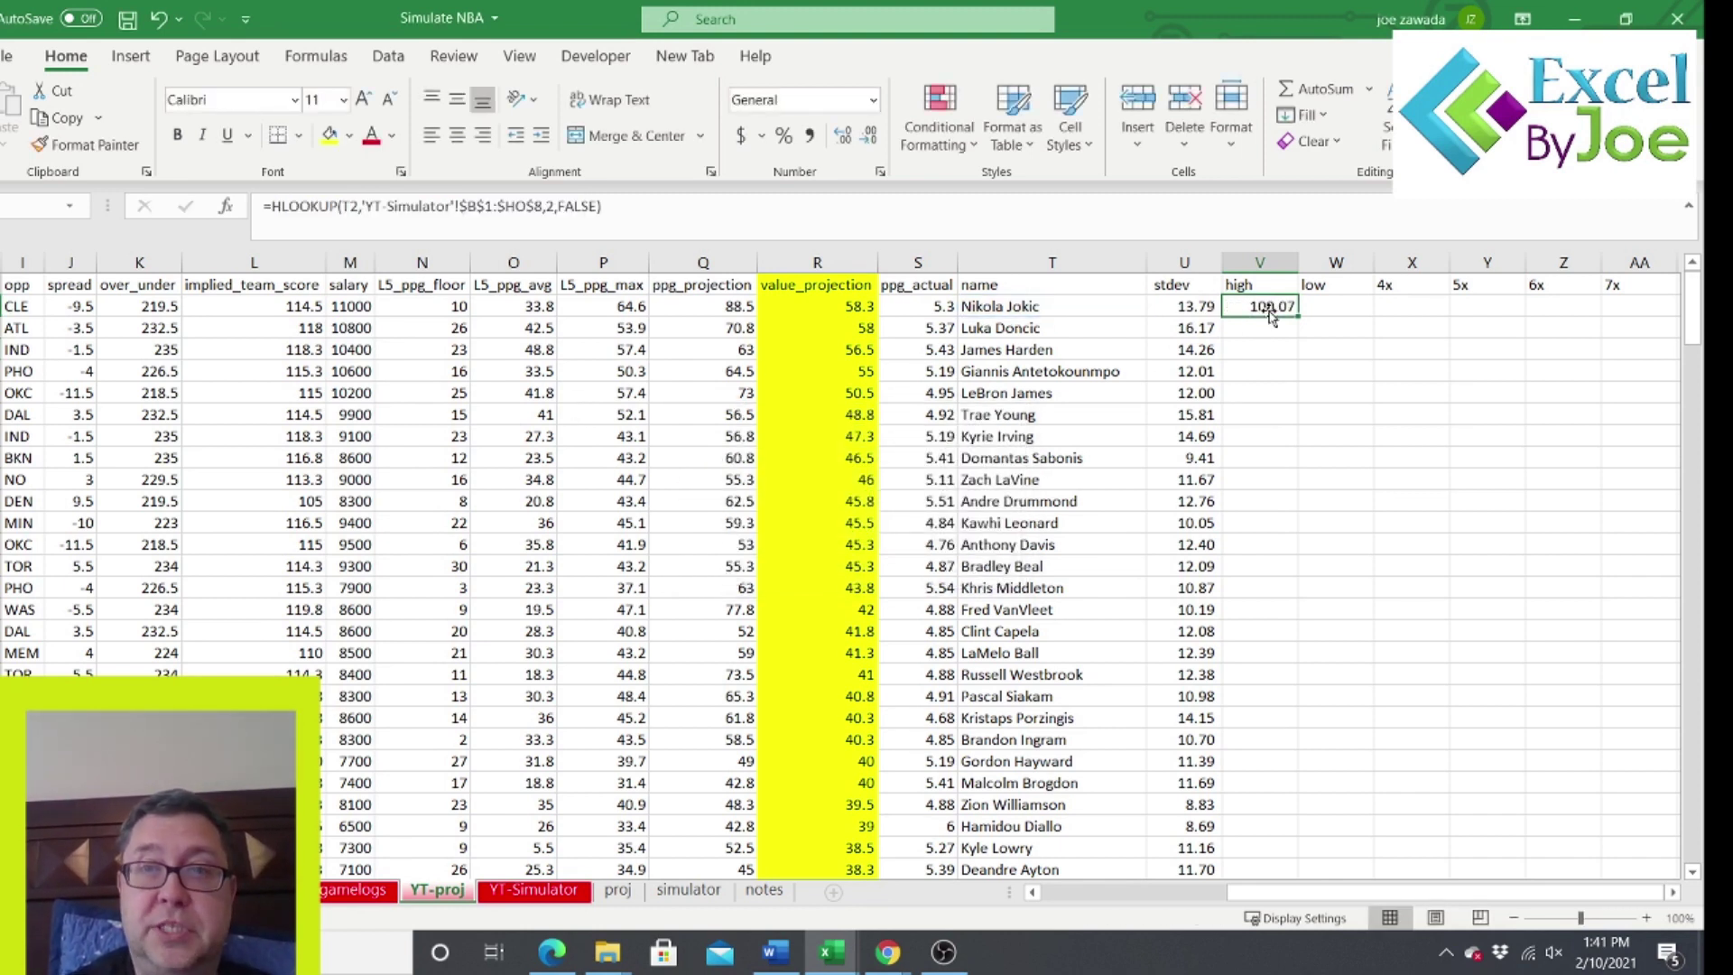
click(527, 891)
drag(1643, 892, 1041, 892)
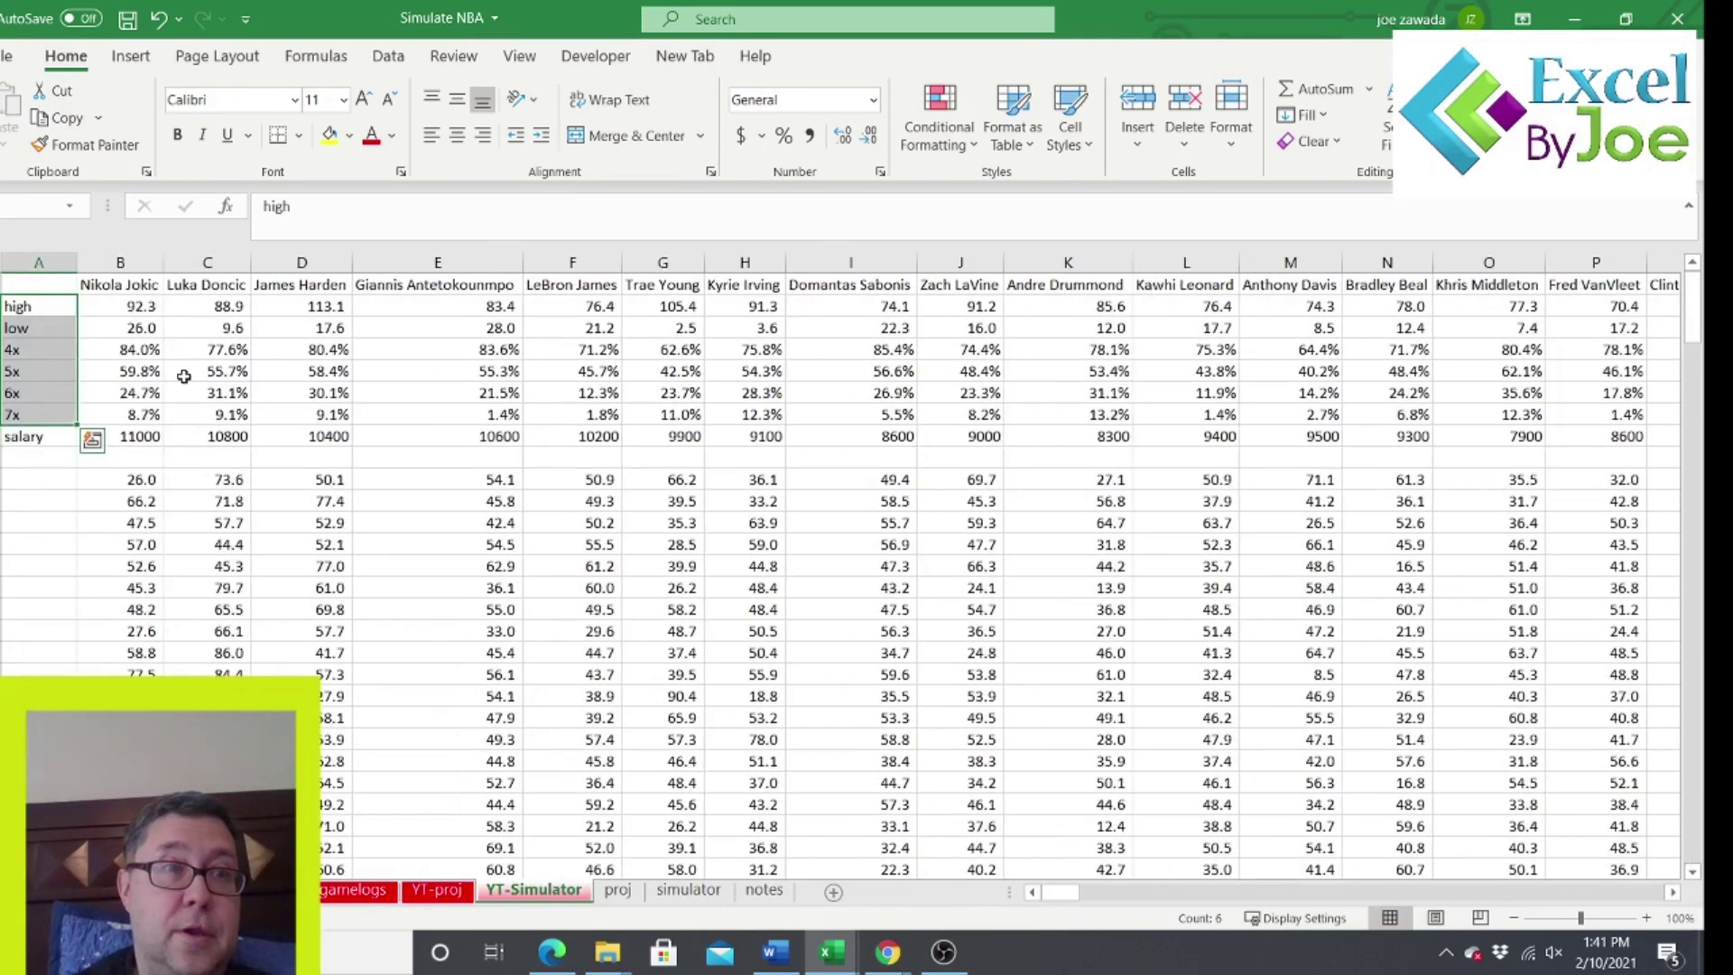
click(35, 498)
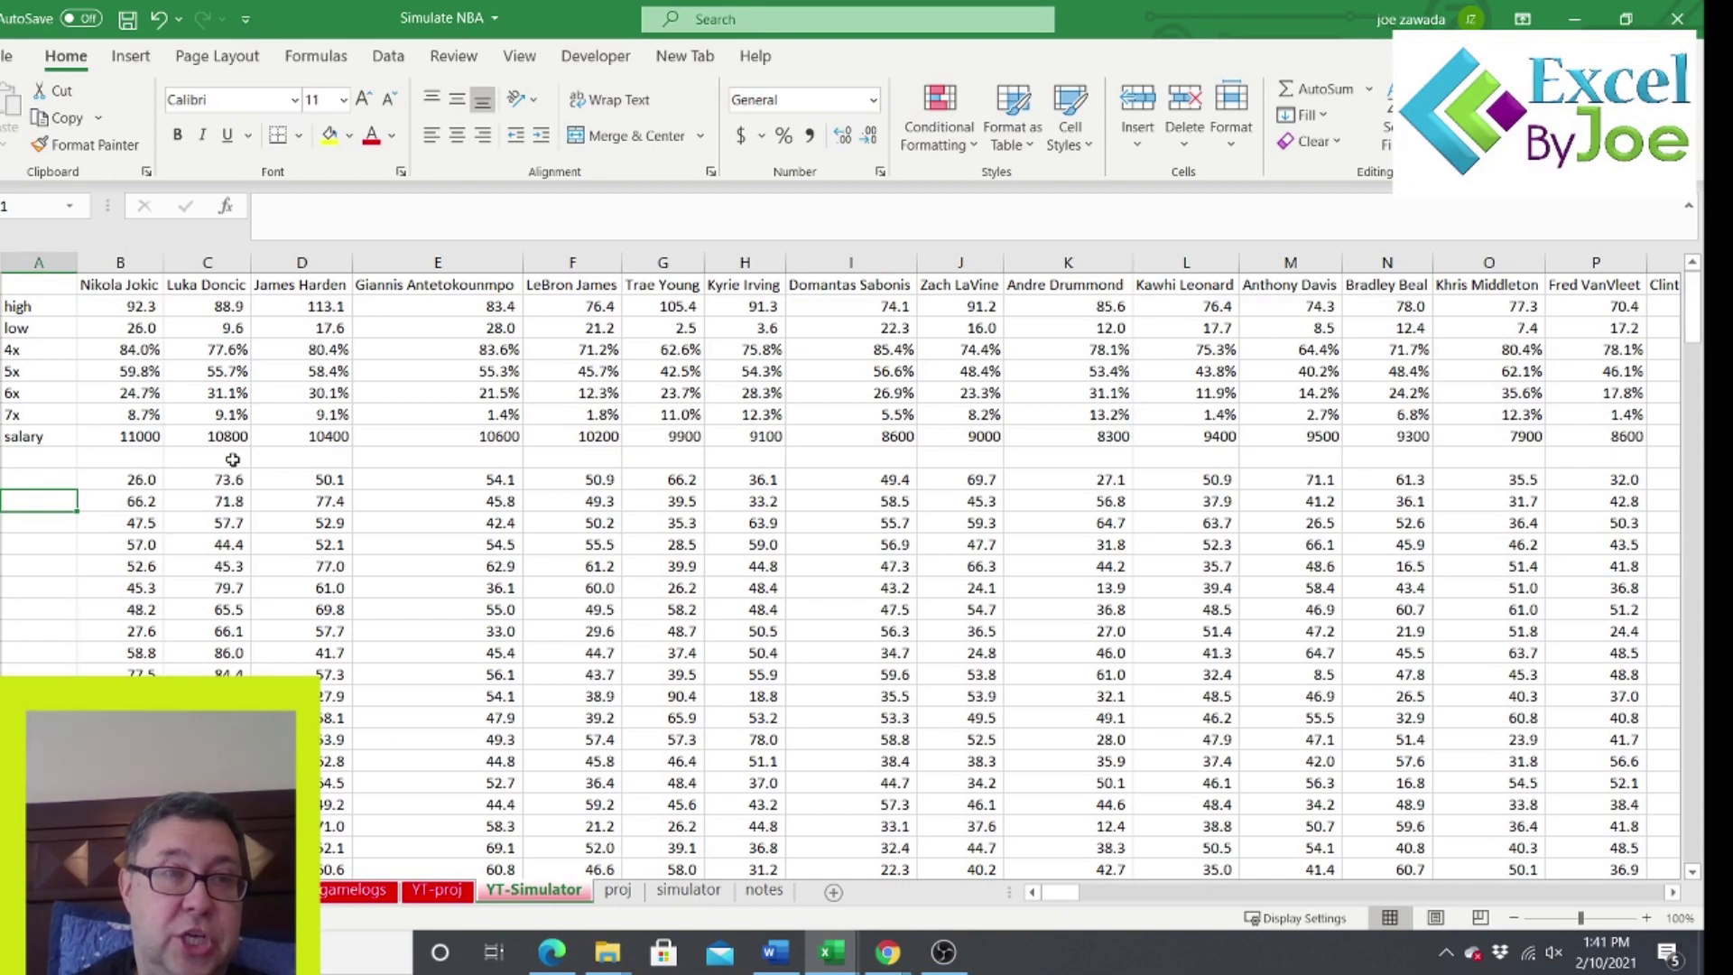
click(442, 890)
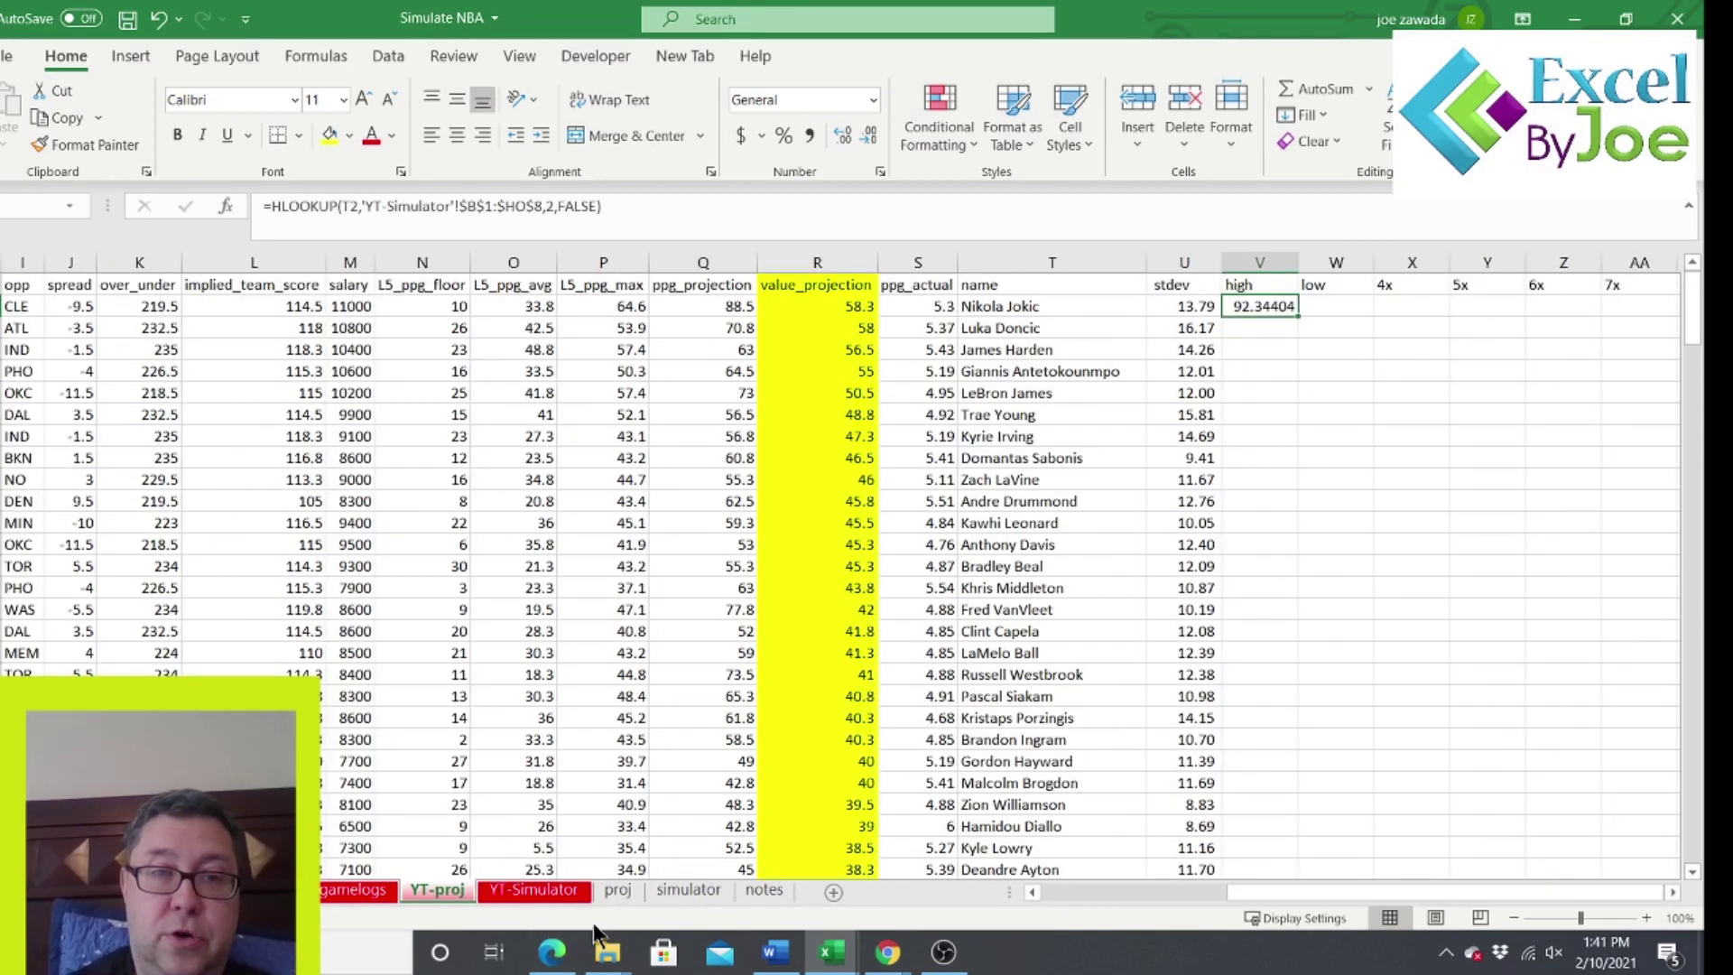
click(539, 891)
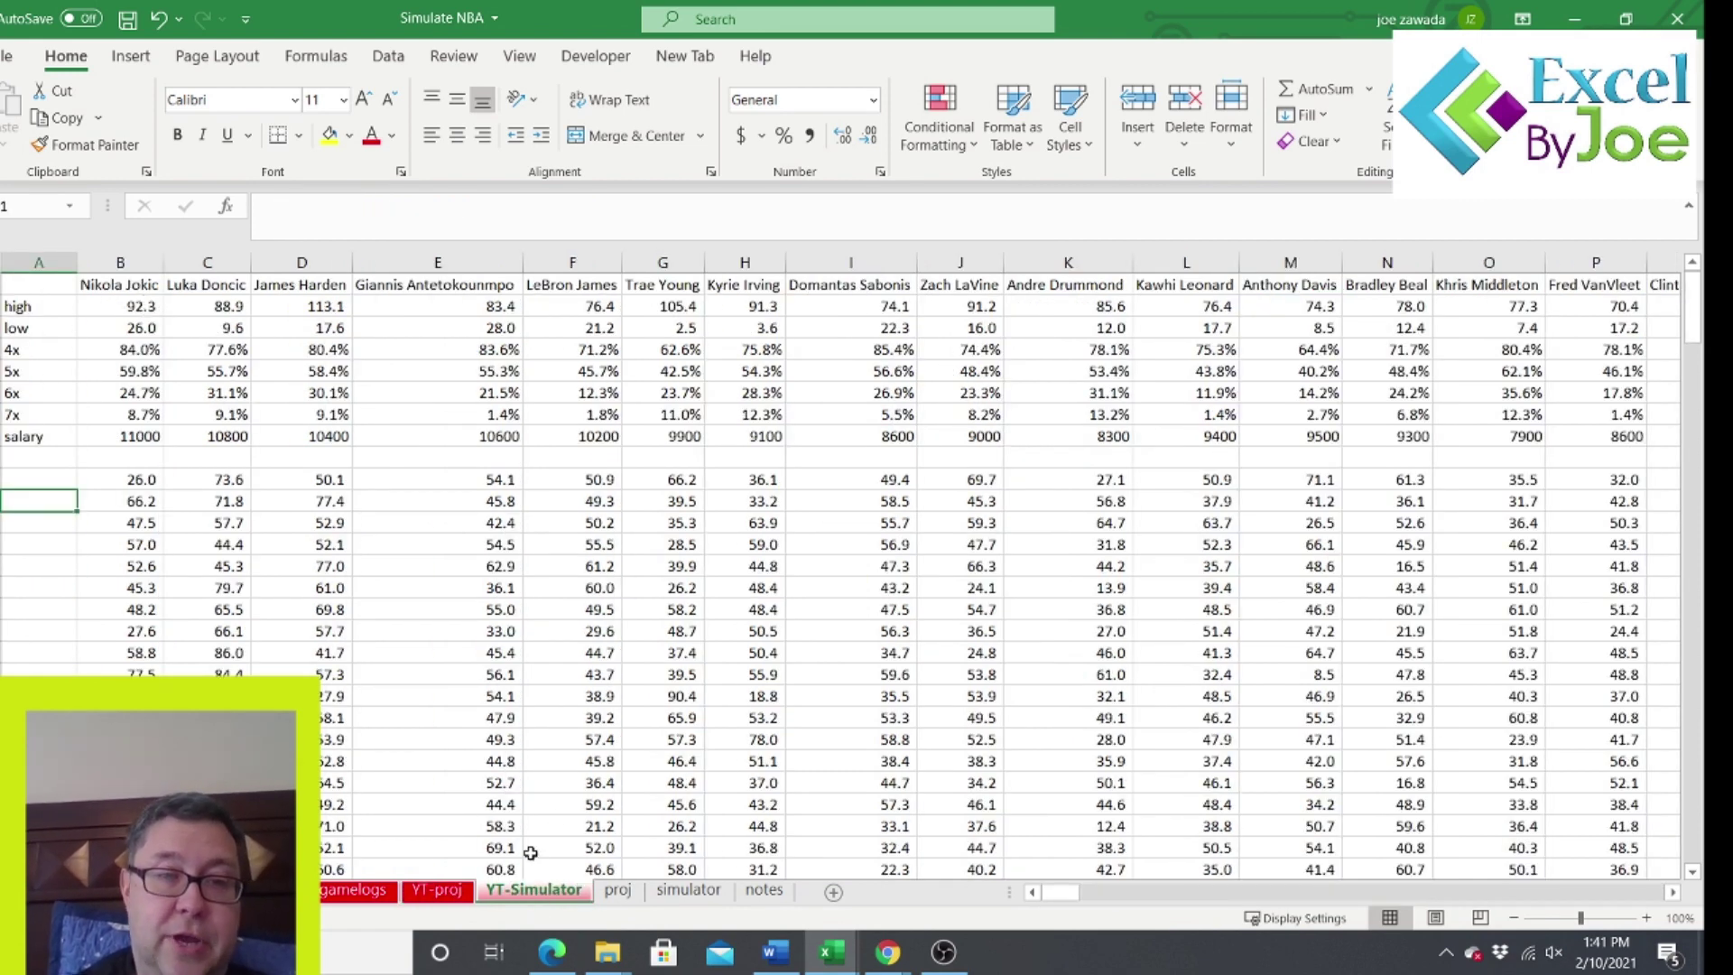
click(438, 891)
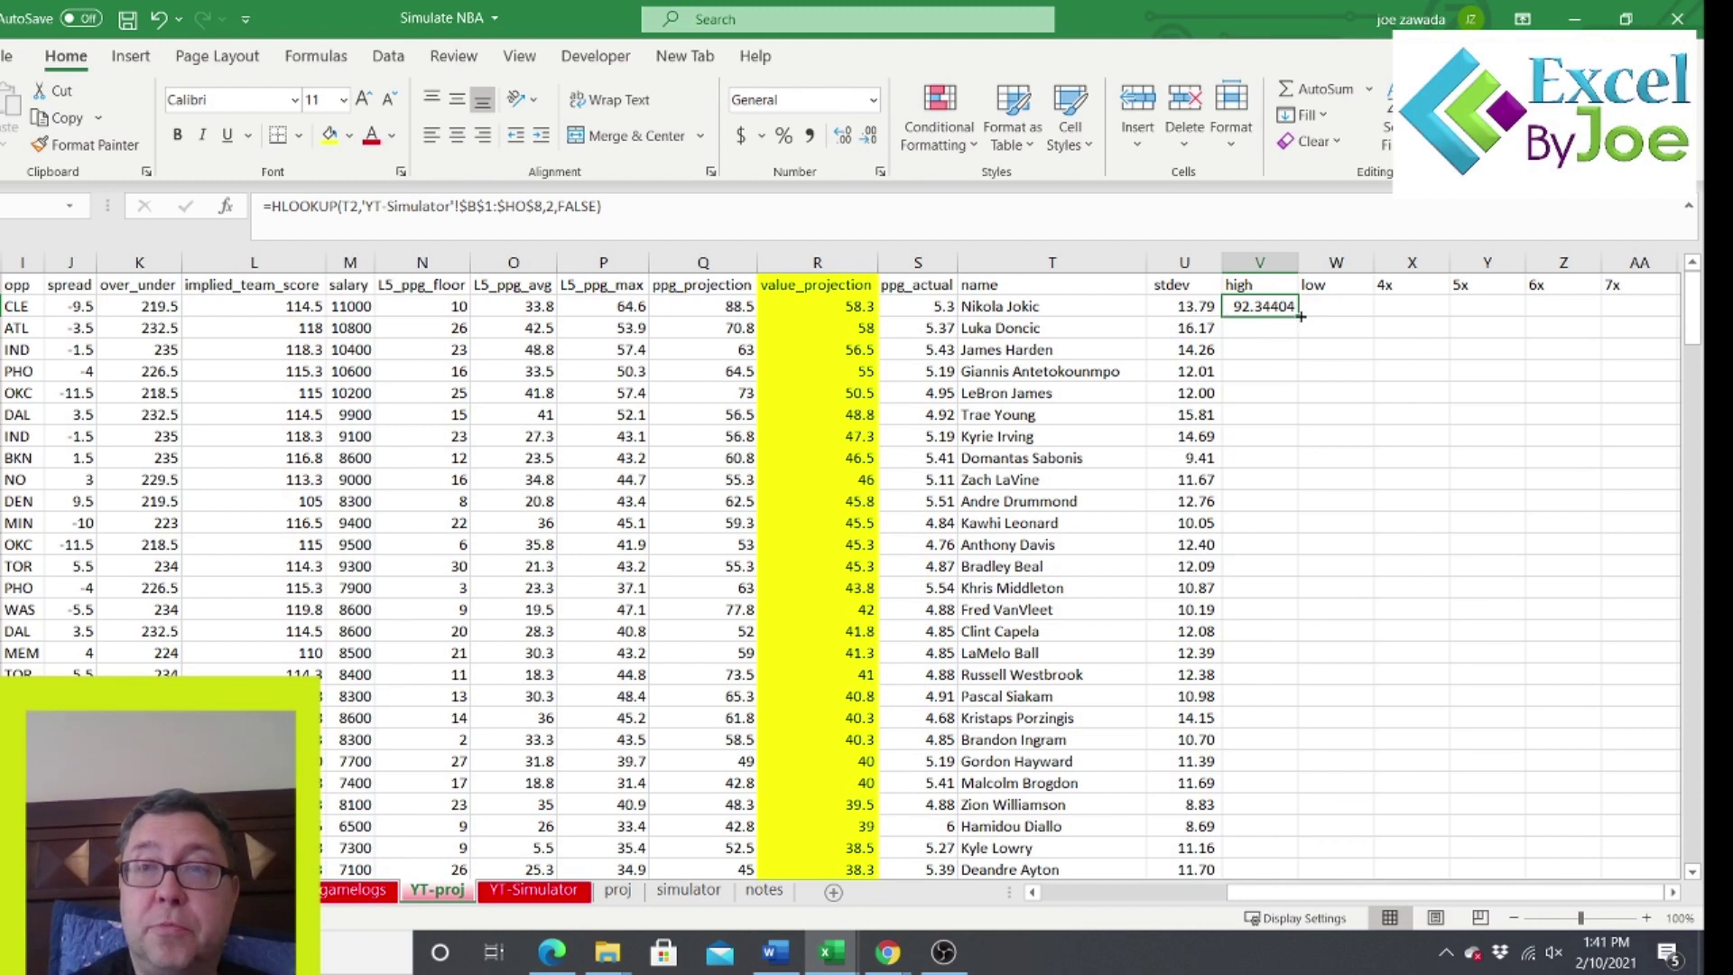
Lock the lookup column as $T2 in the V2 formula and fill it across to the 7x column, AA2.
click(342, 206)
text($)
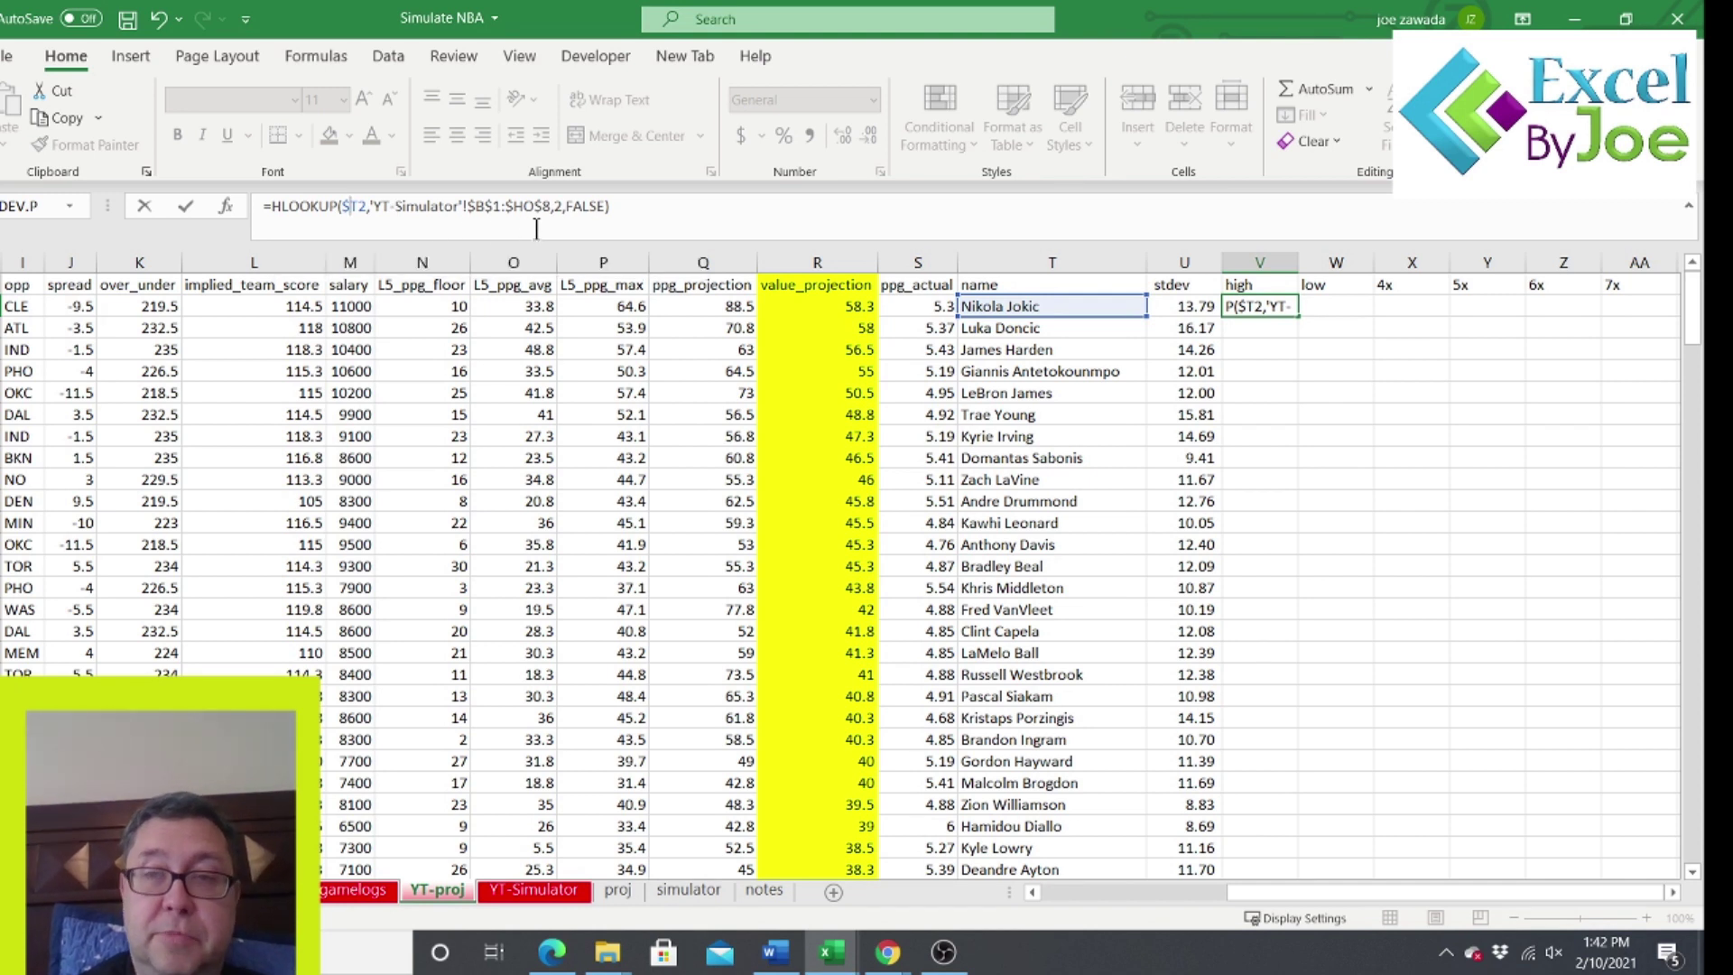
key(Return)
click(1308, 379)
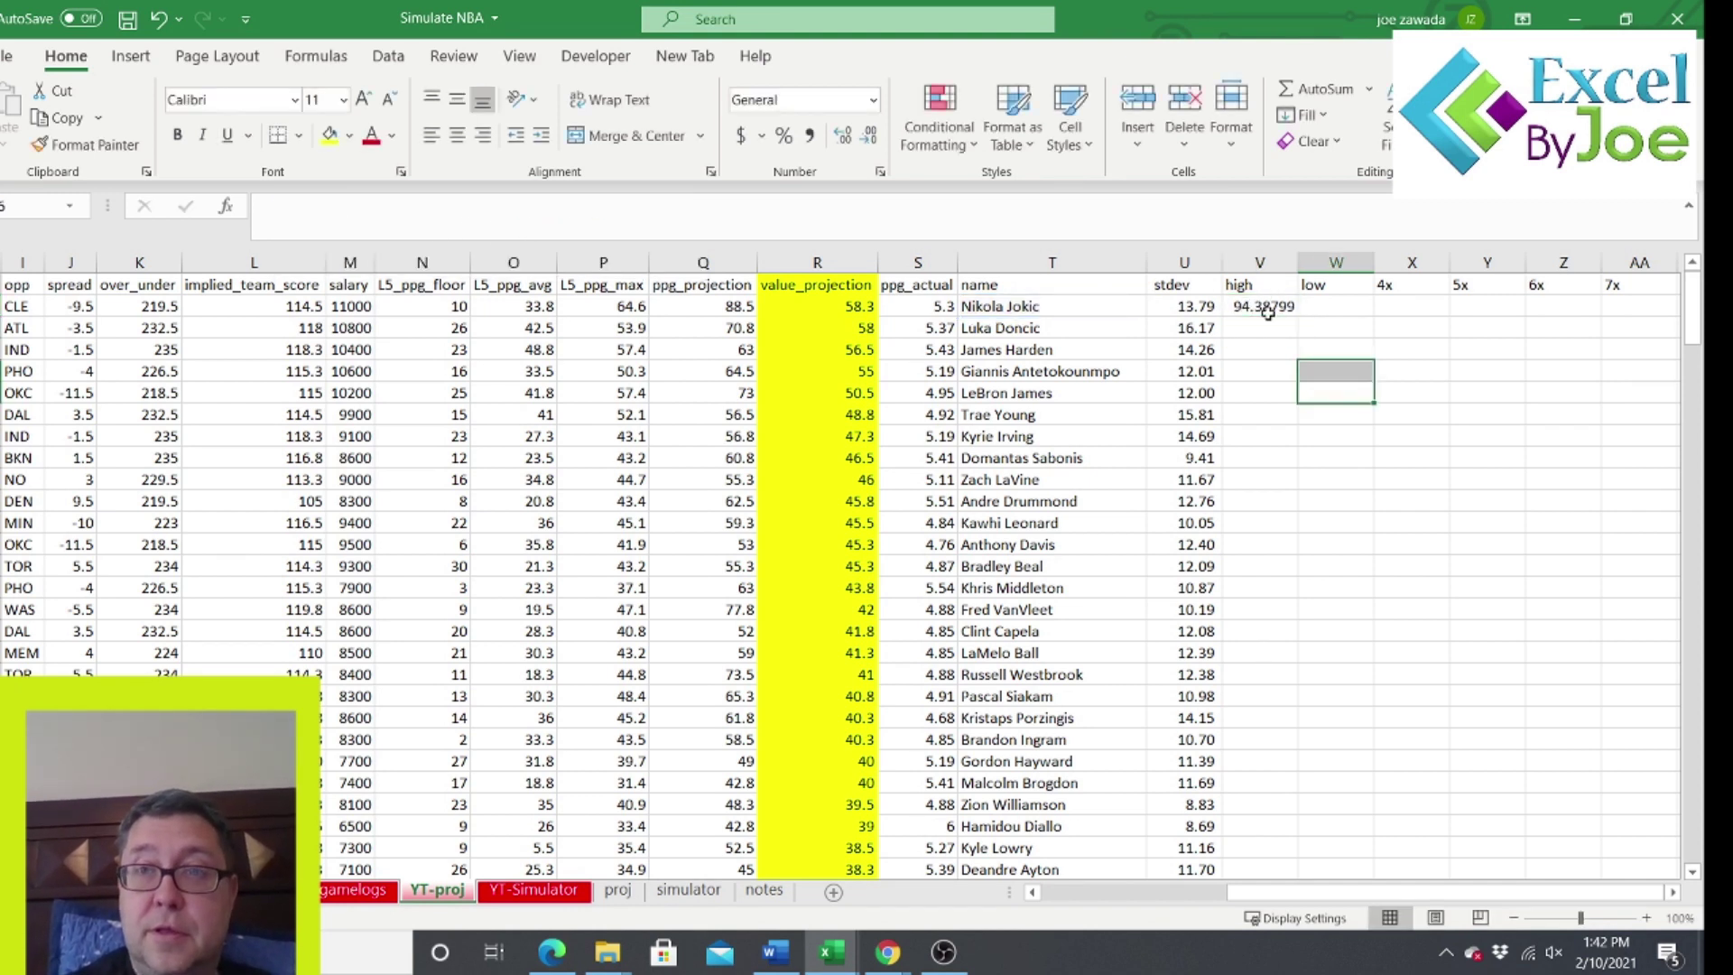
click(1268, 310)
drag(1302, 313, 1674, 323)
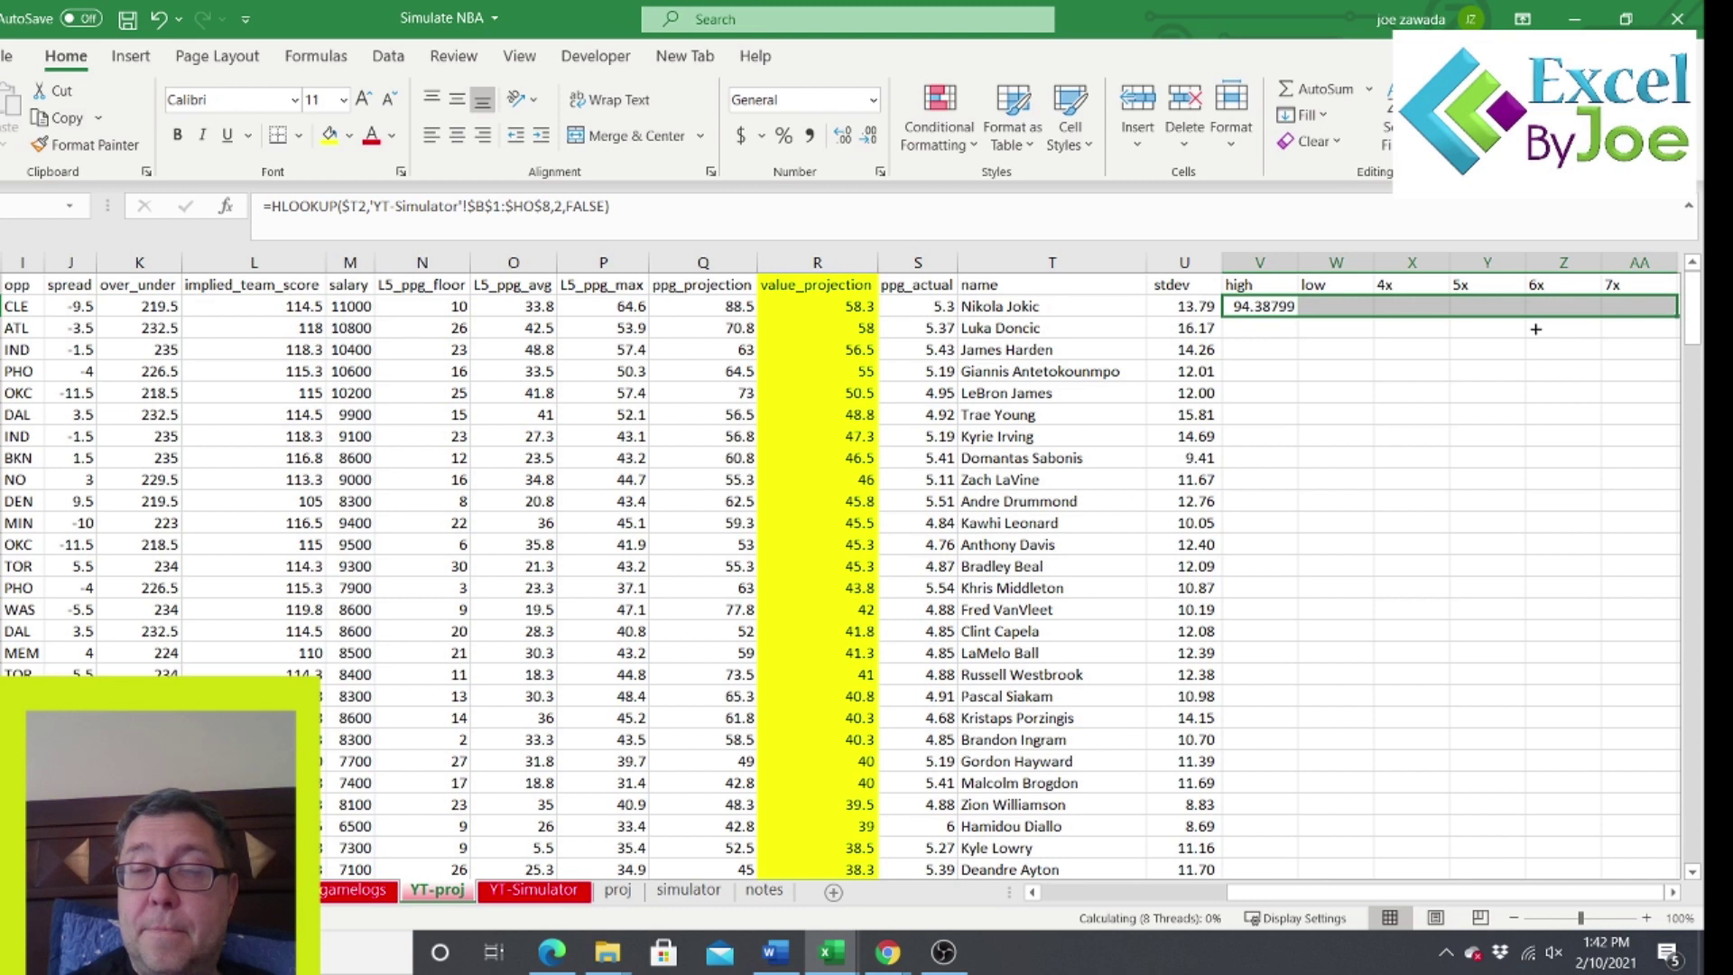
Change the HLOOKUP row index in W2, under the low header, to 3.
click(1337, 309)
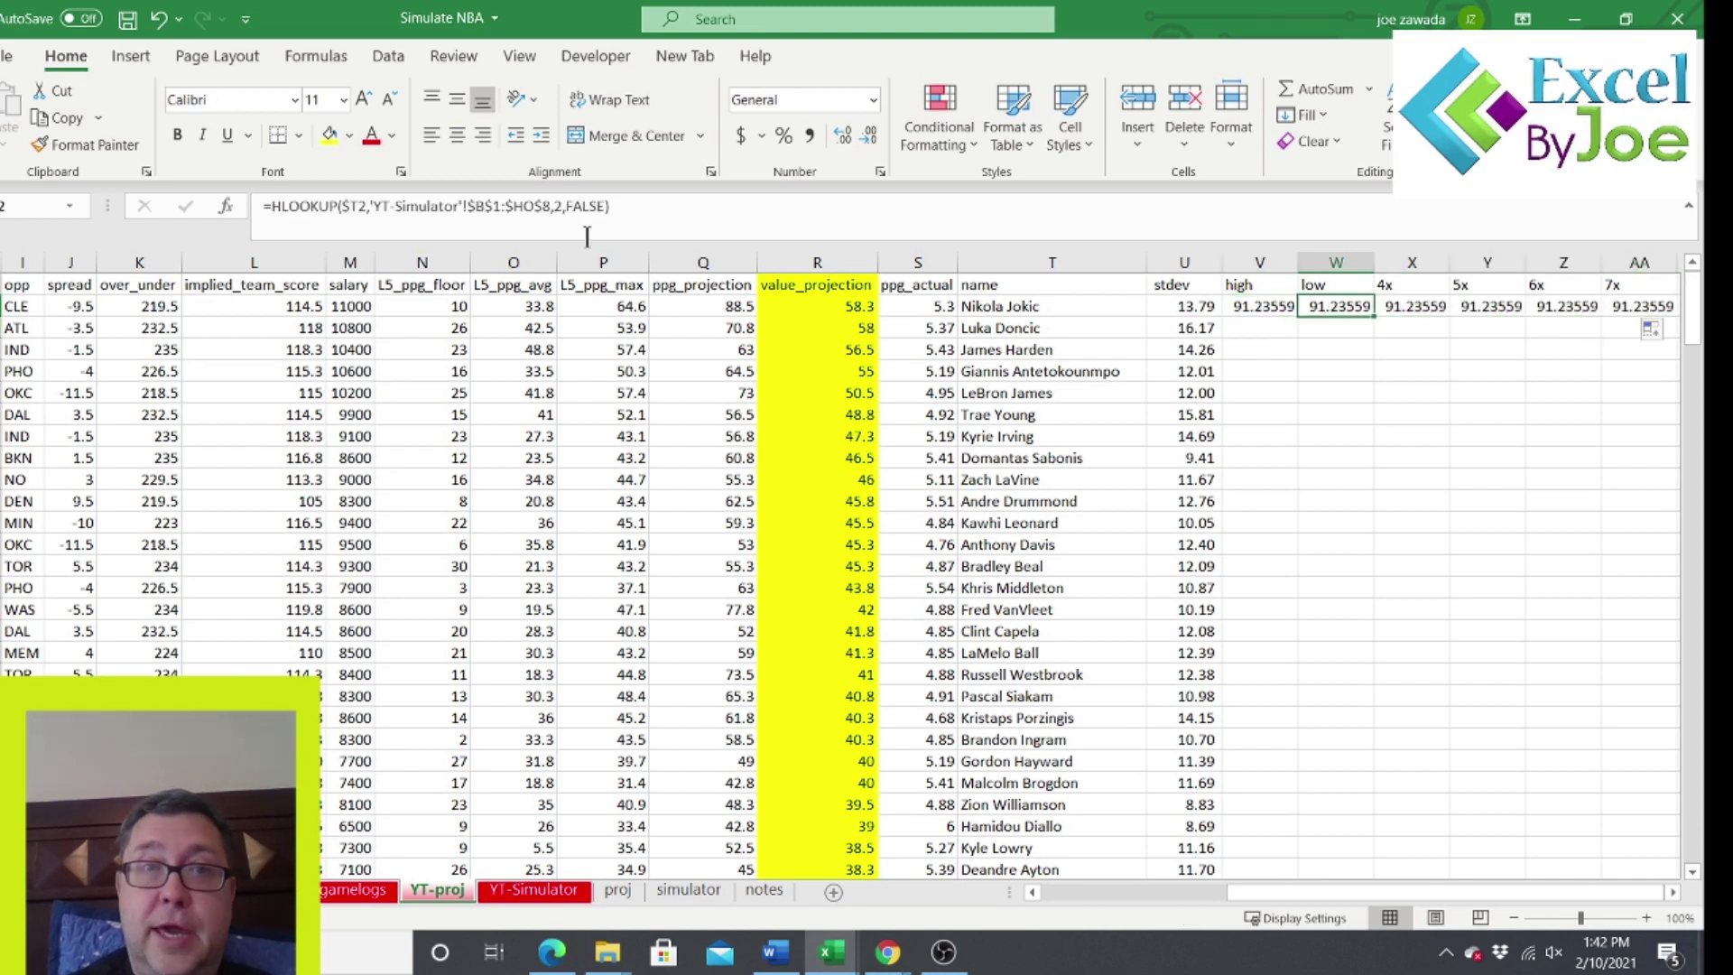
double_click(559, 206)
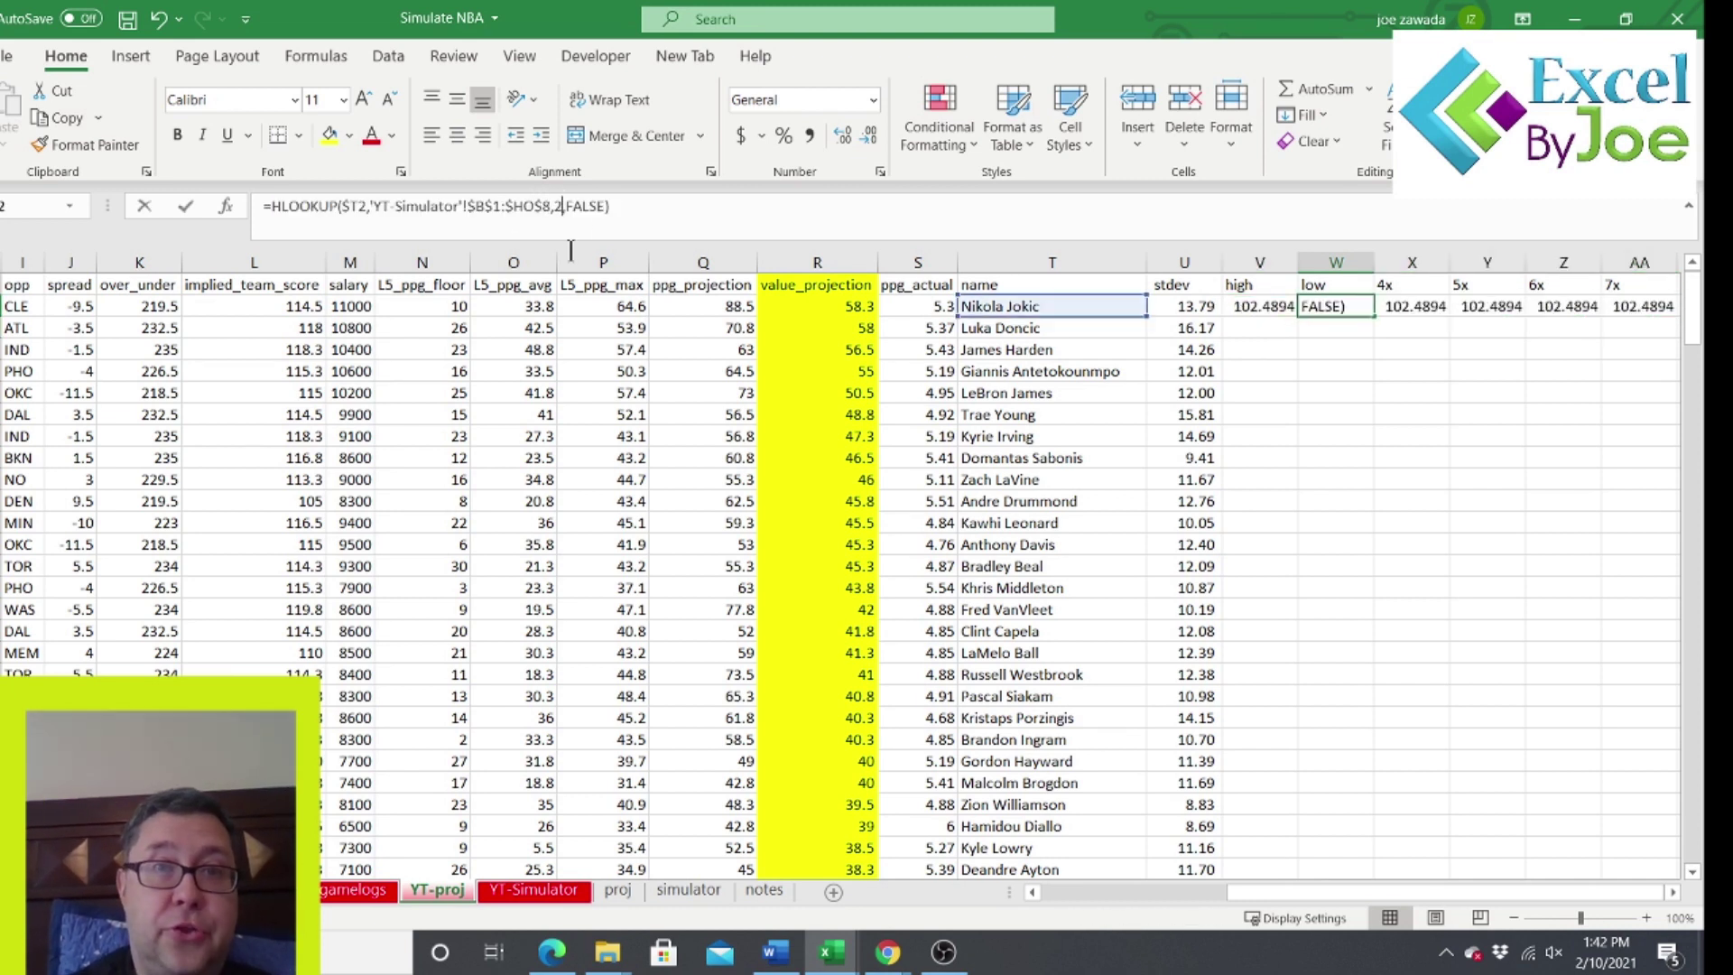
text(3)
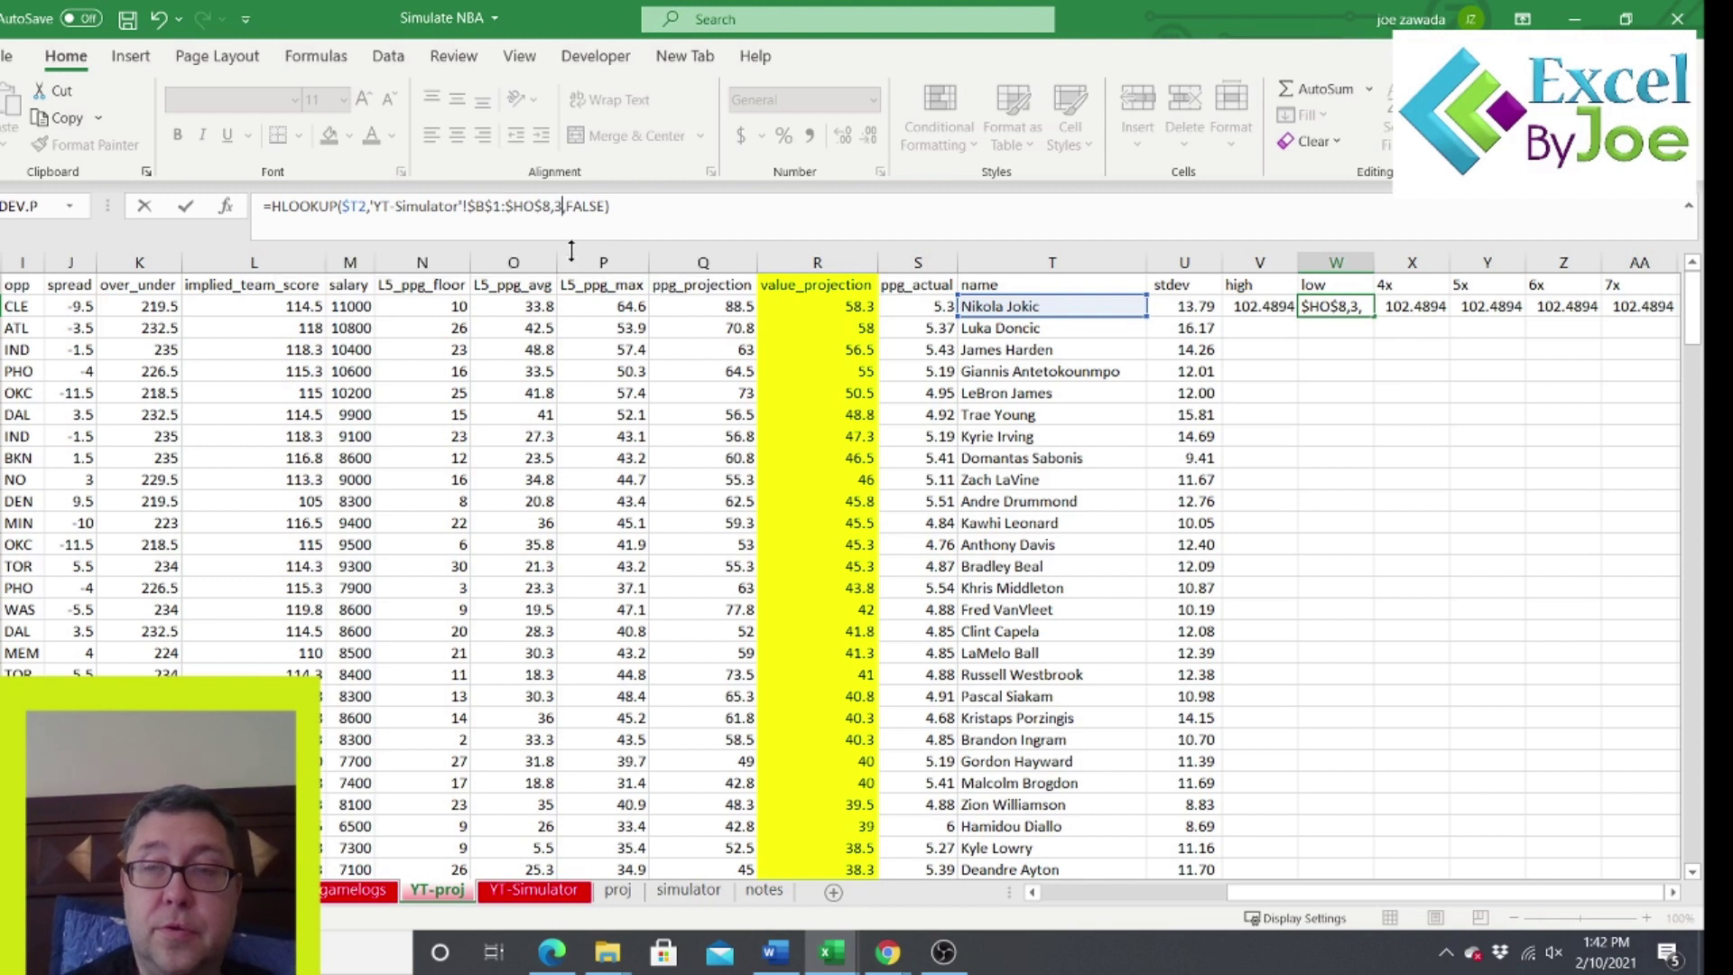
key(Return)
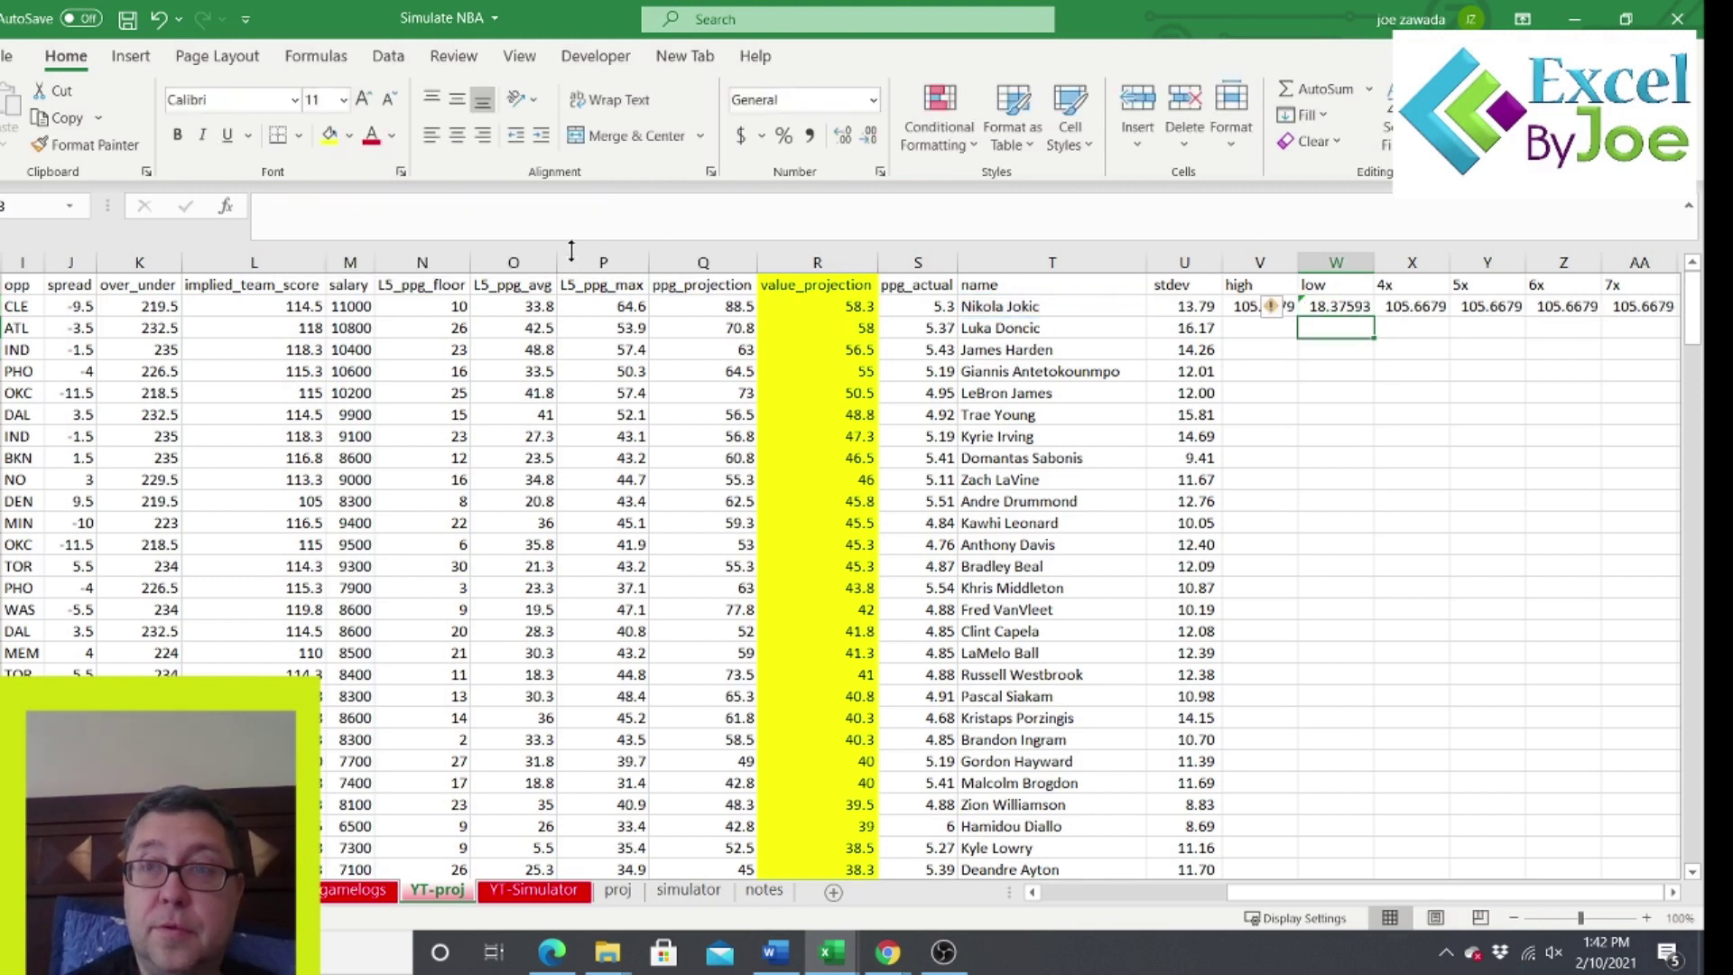
Change the HLOOKUP row index in X2, under the 4x header, to 4.
key(Up)
key(Right)
click(562, 206)
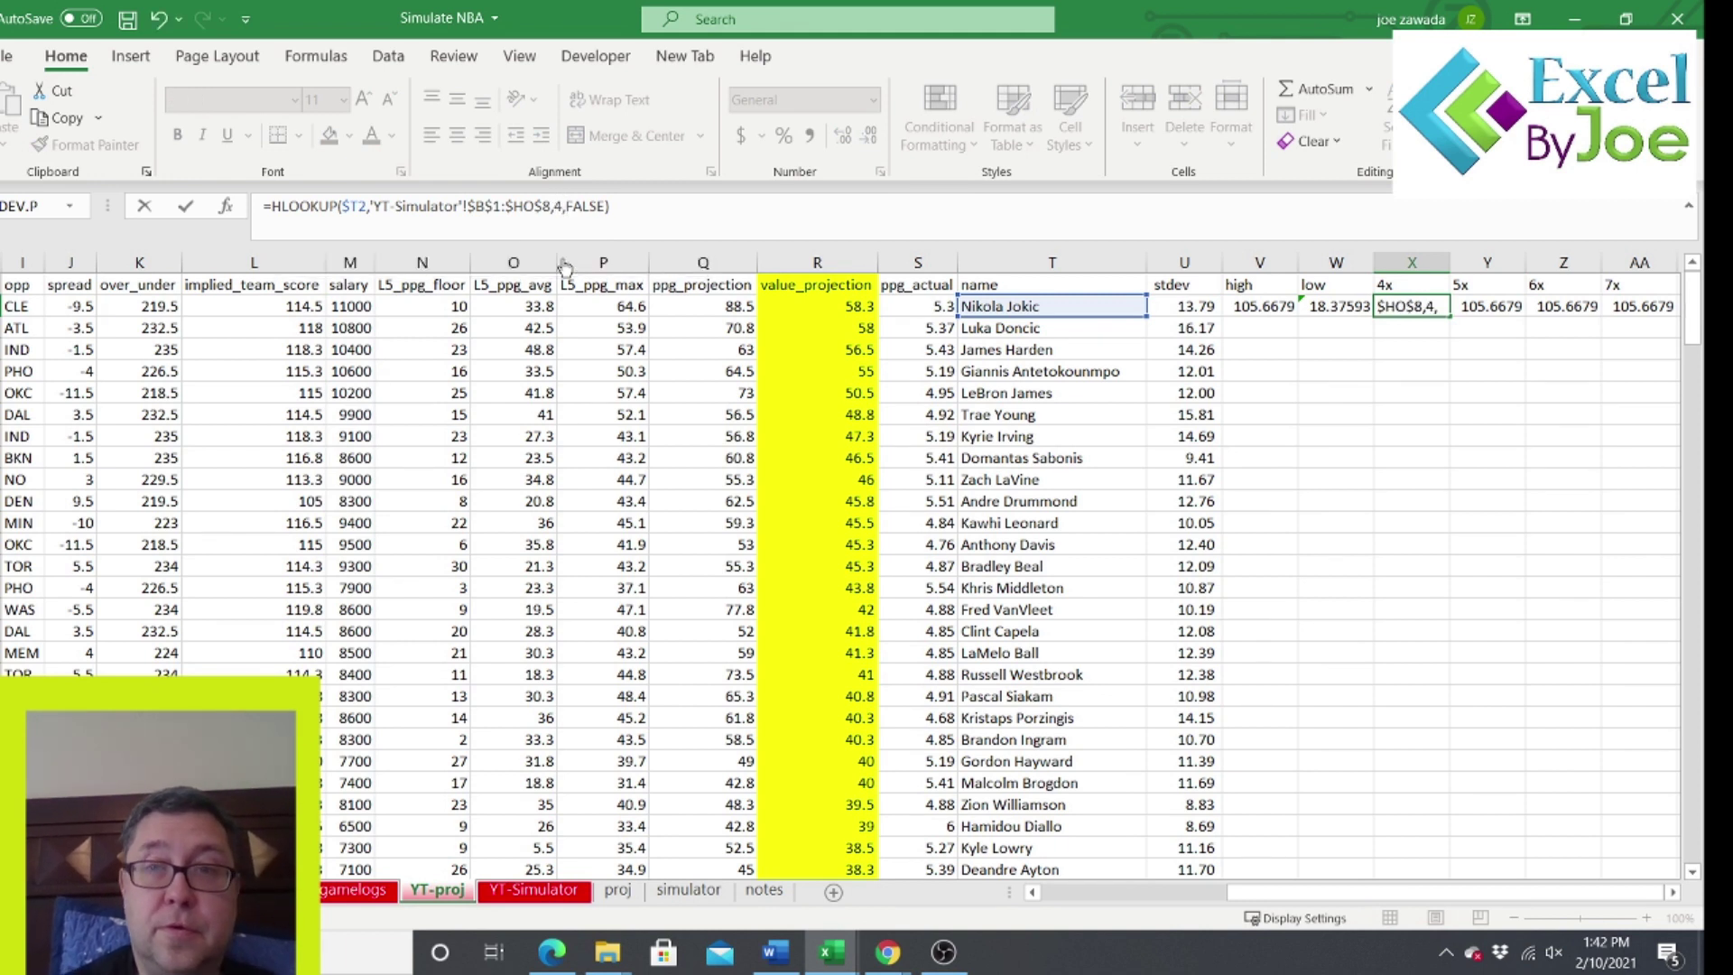
key(Return)
Change the HLOOKUP row index in Y2, under the 5x header, to 5.
key(Up)
key(Right)
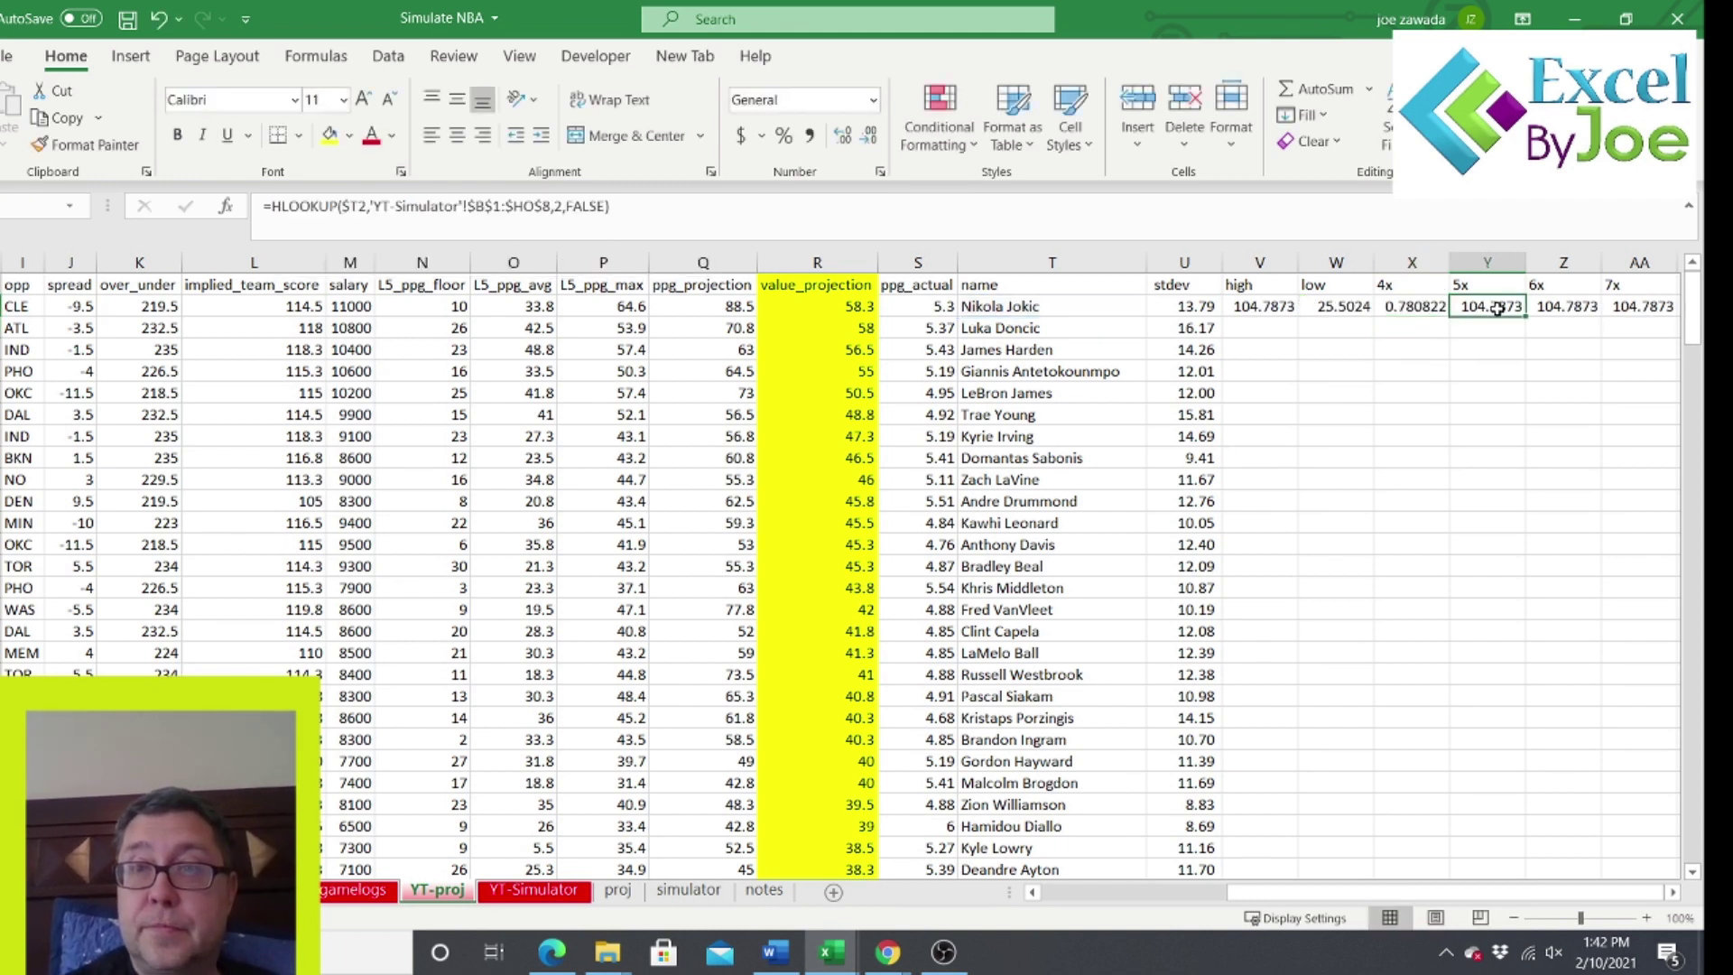
click(563, 206)
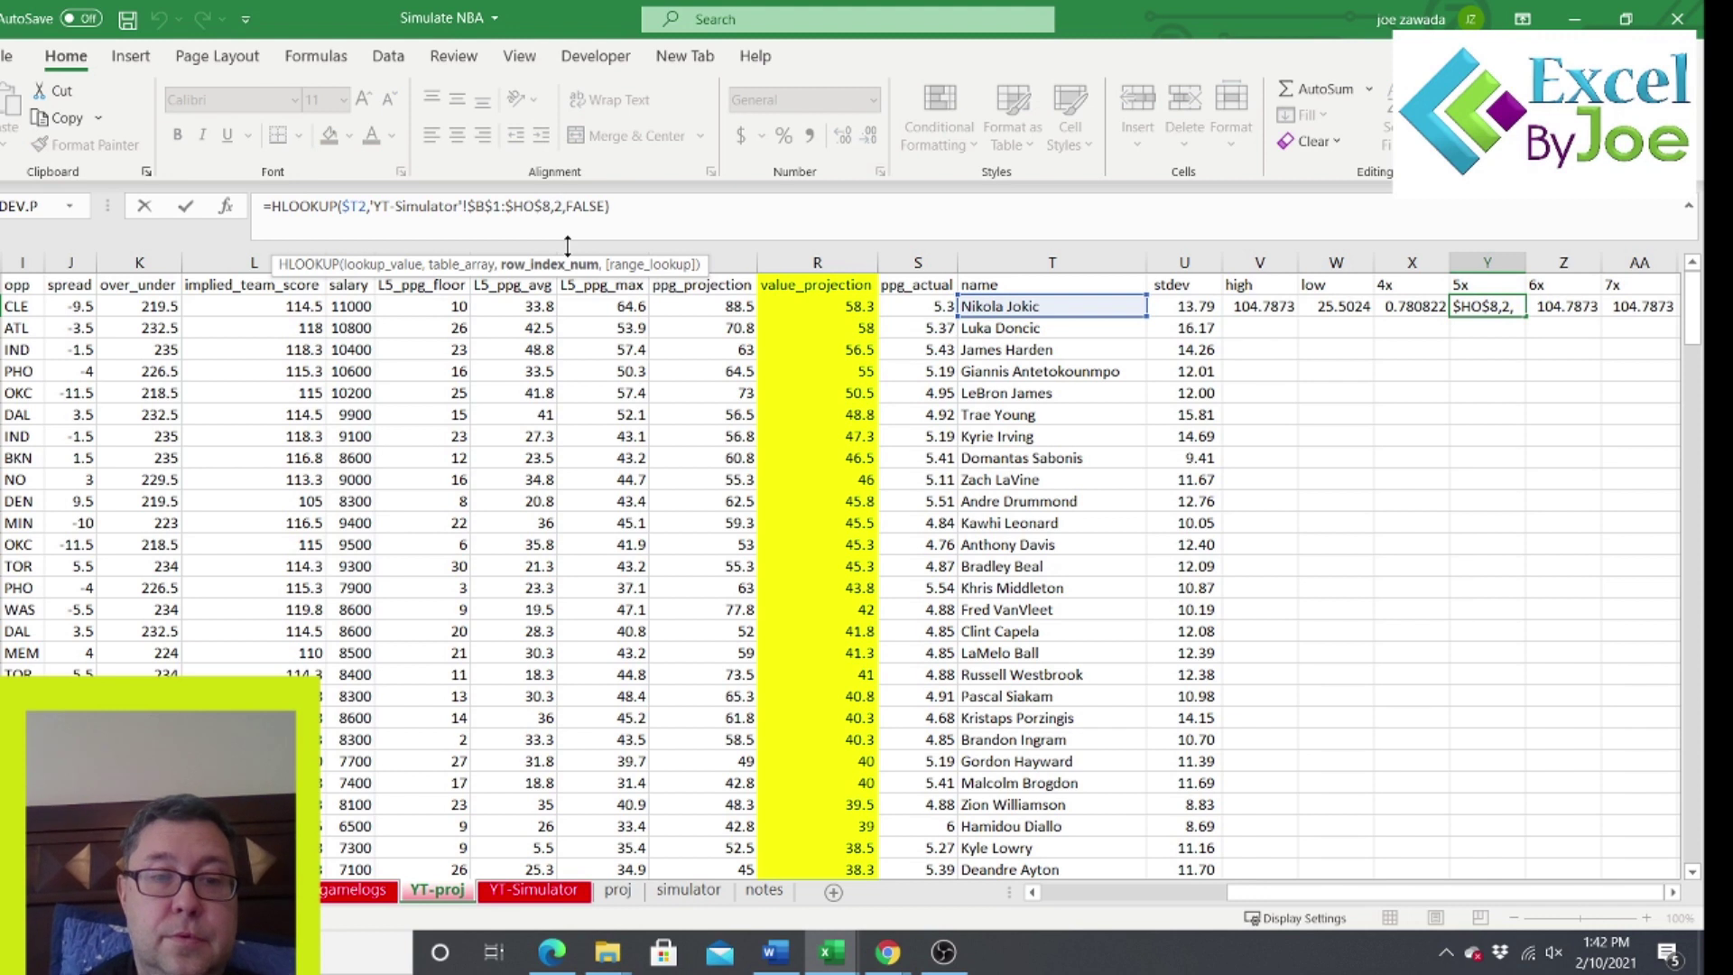
key(BackSpace)
text(5)
key(Return)
Change the HLOOKUP row index in Z2, under the 6x header, to 6.
key(Up)
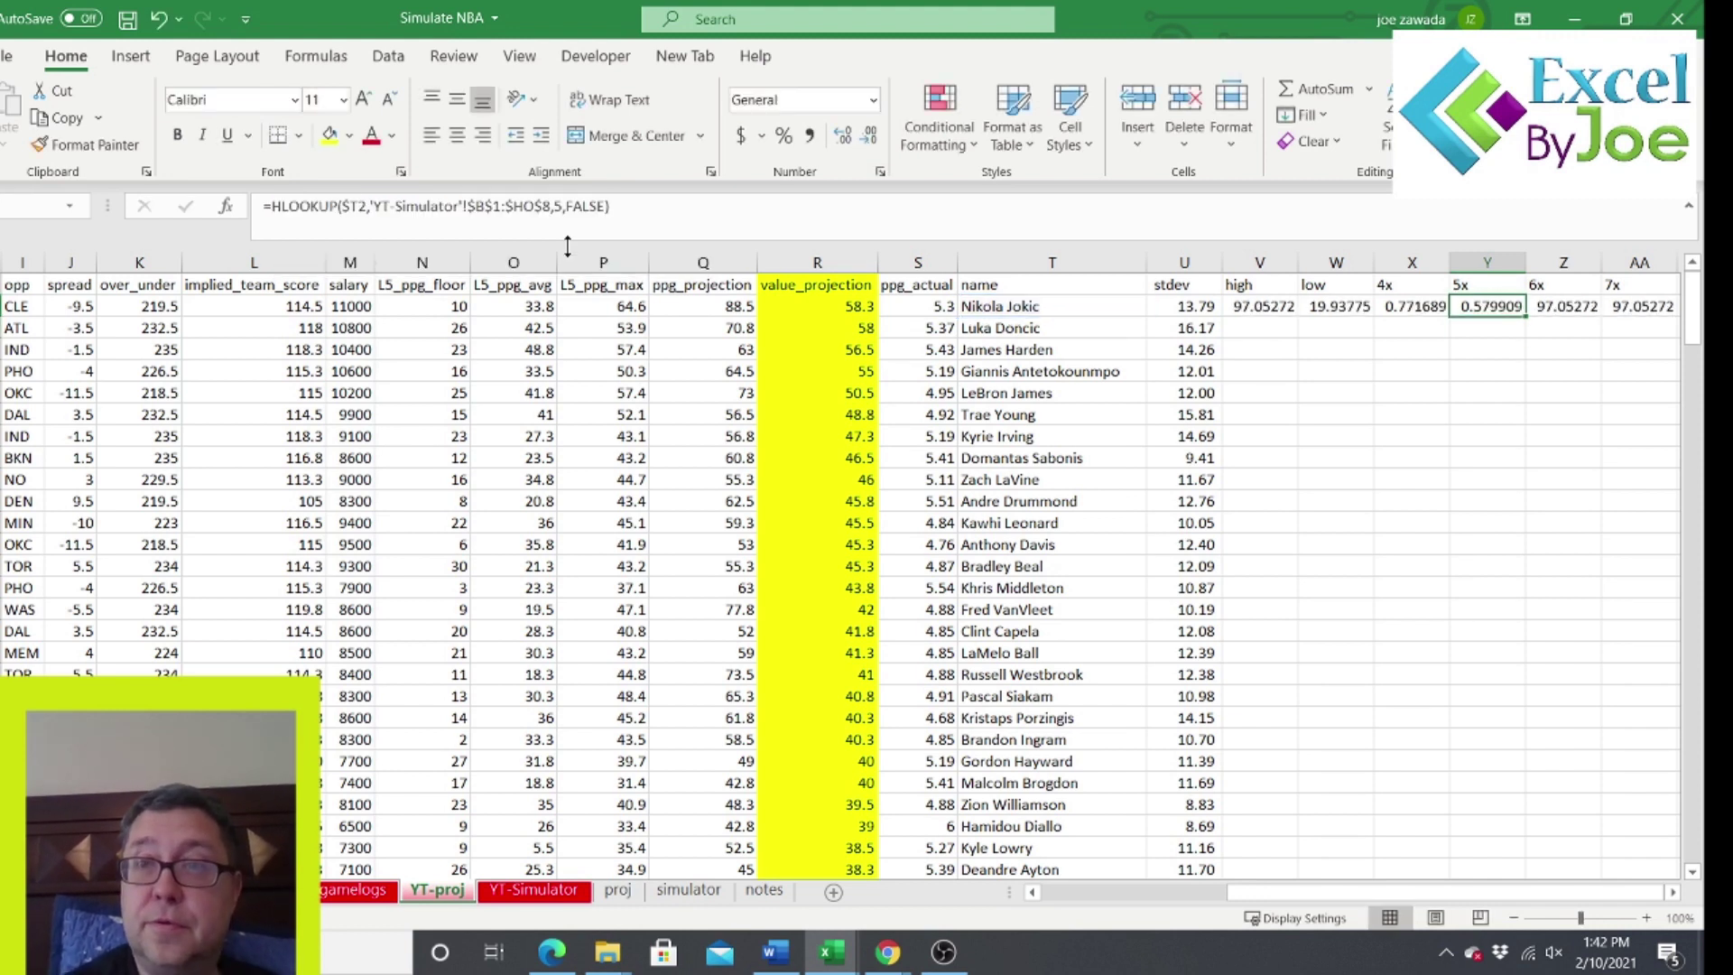
key(Right)
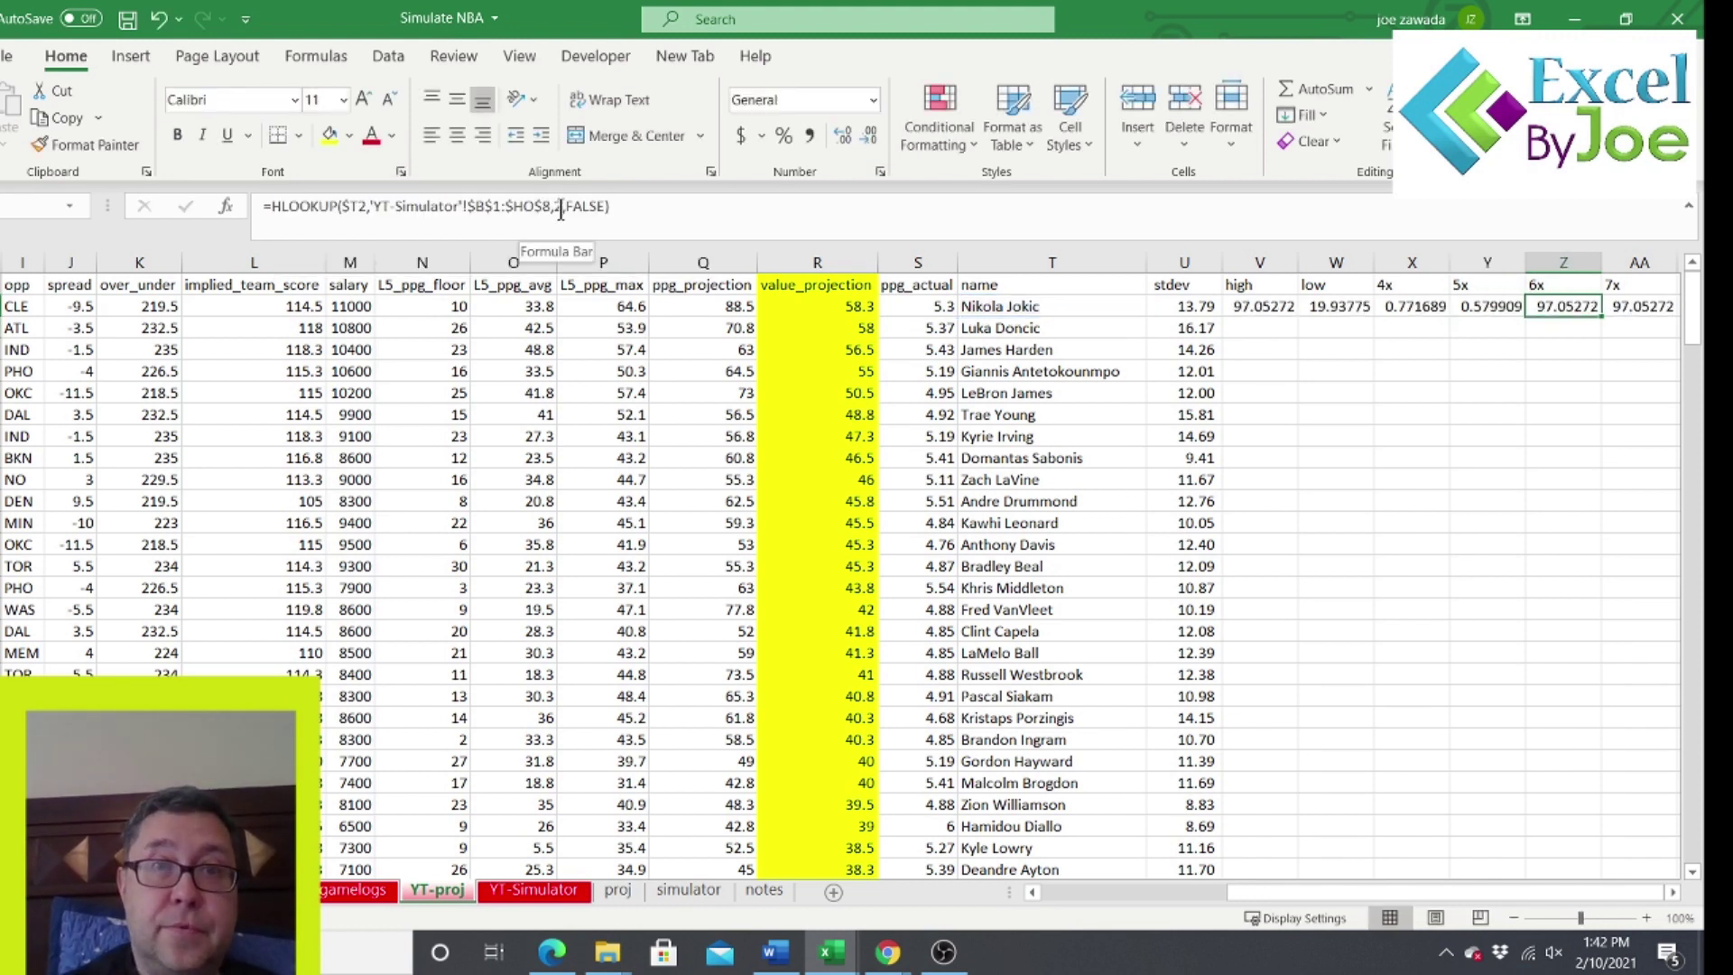
click(560, 210)
key(BackSpace)
text(6)
key(Return)
Change the HLOOKUP row index in AA2, under the 7x header, to 7.
key(Up)
key(Right)
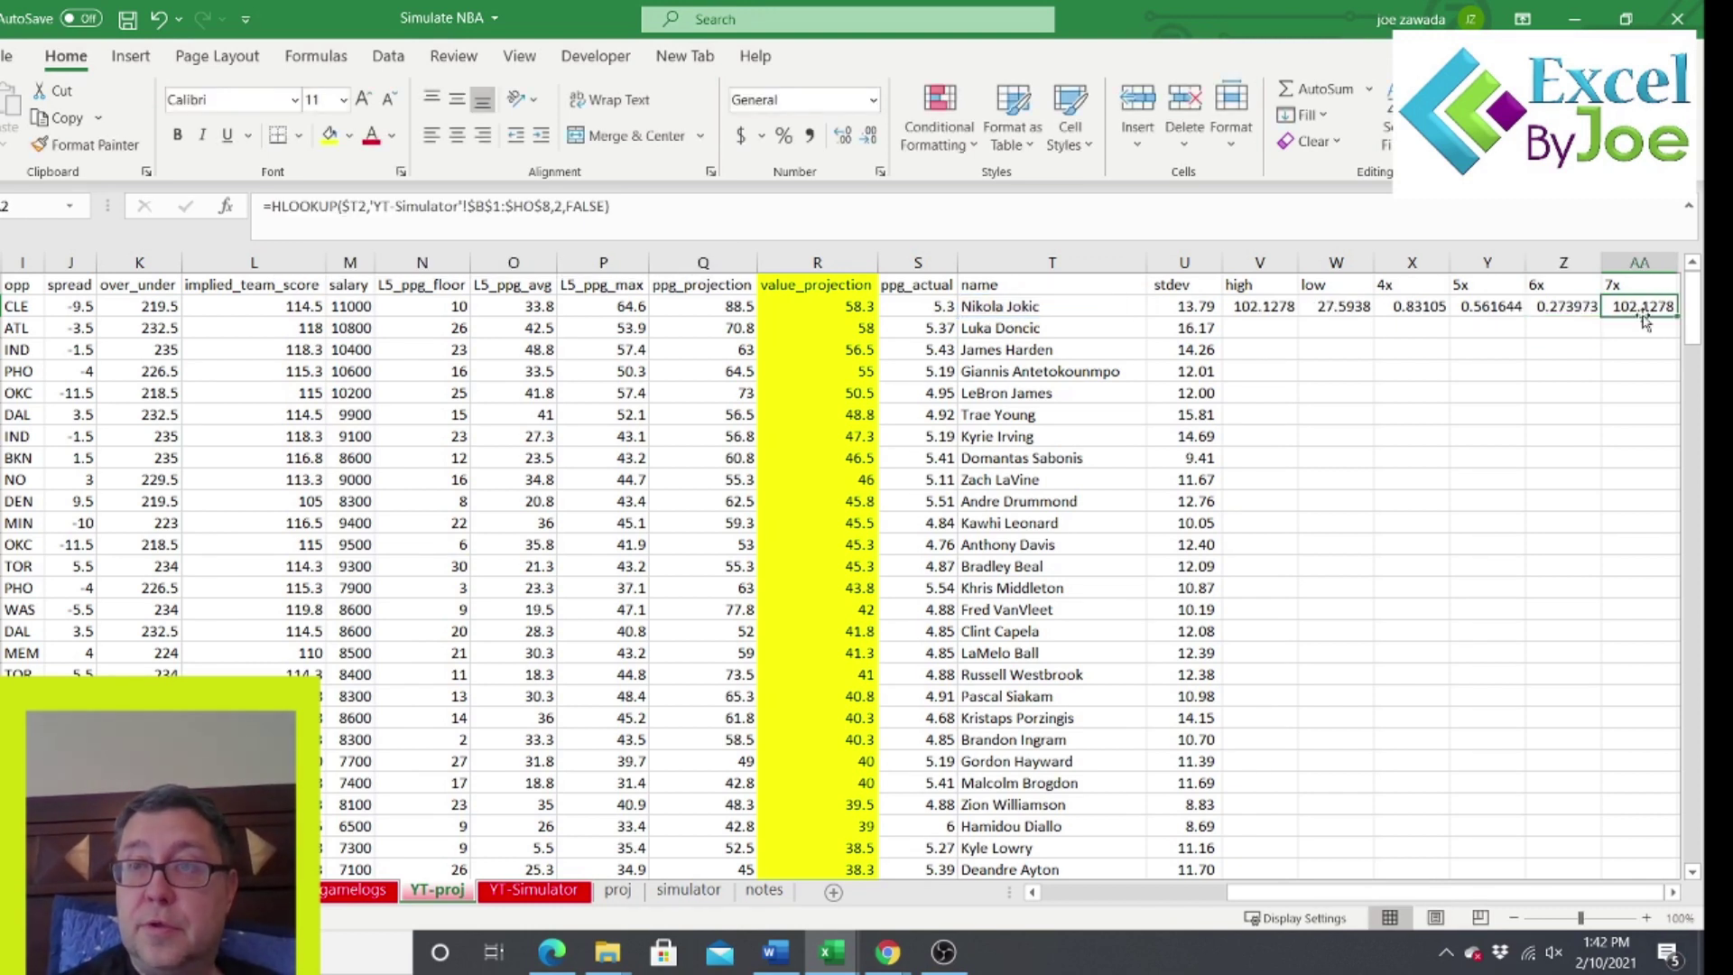
click(565, 208)
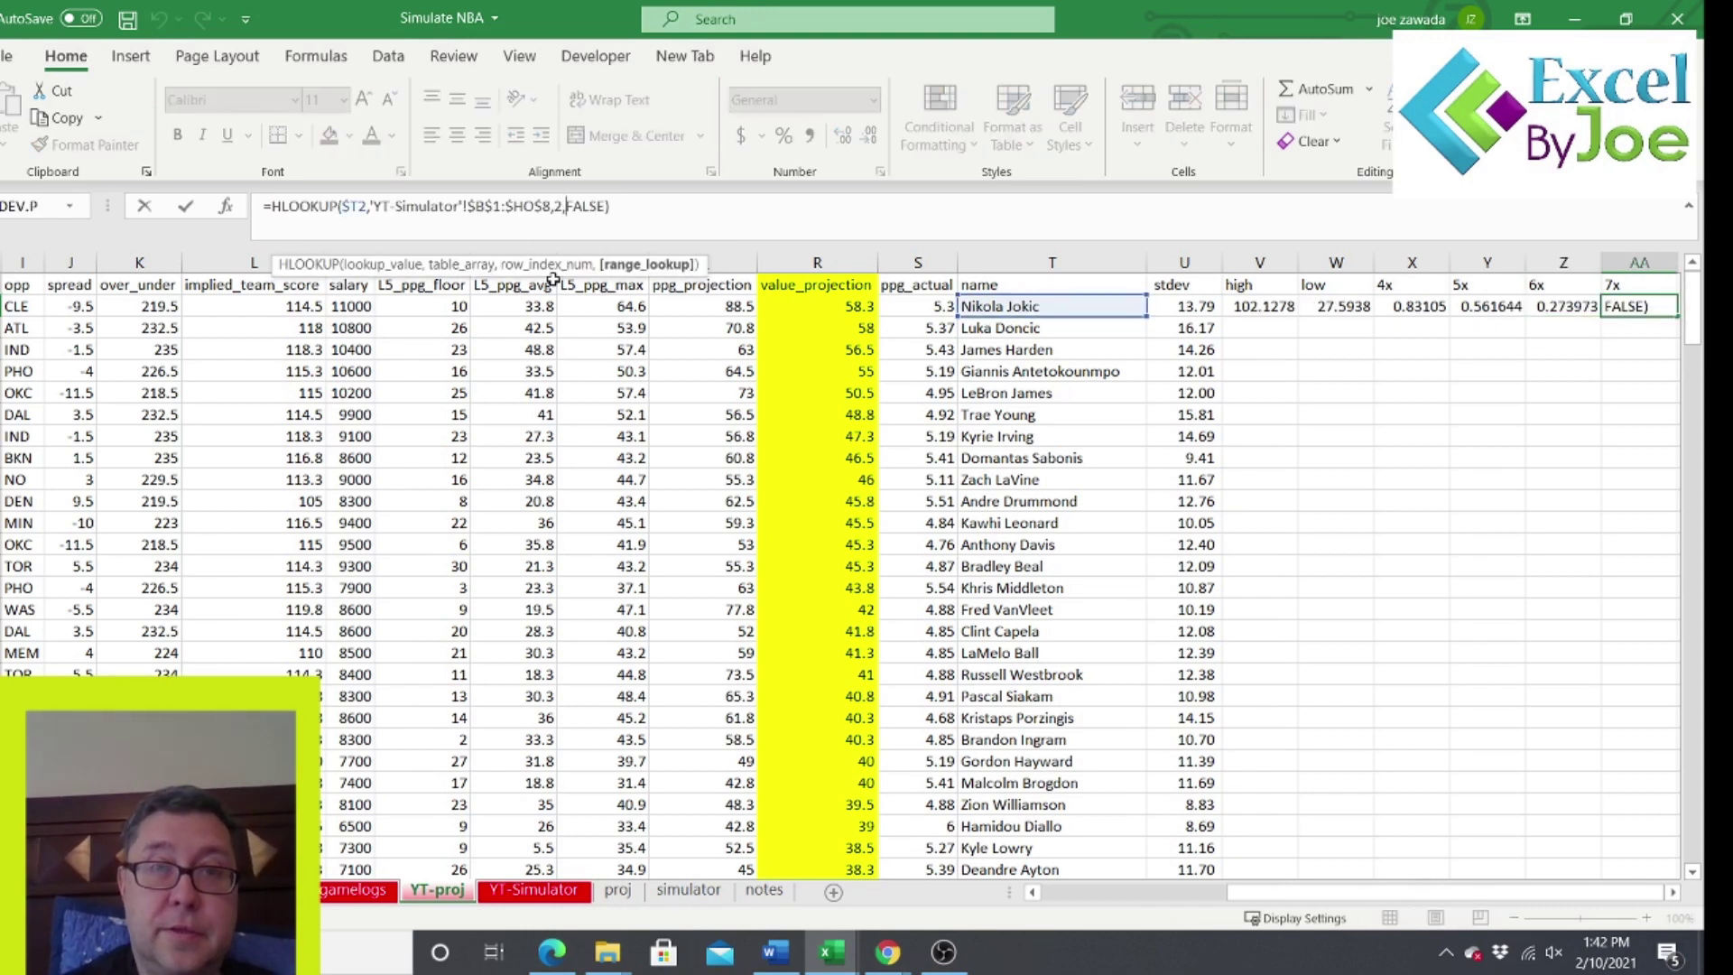
key(BackSpace)
text(7)
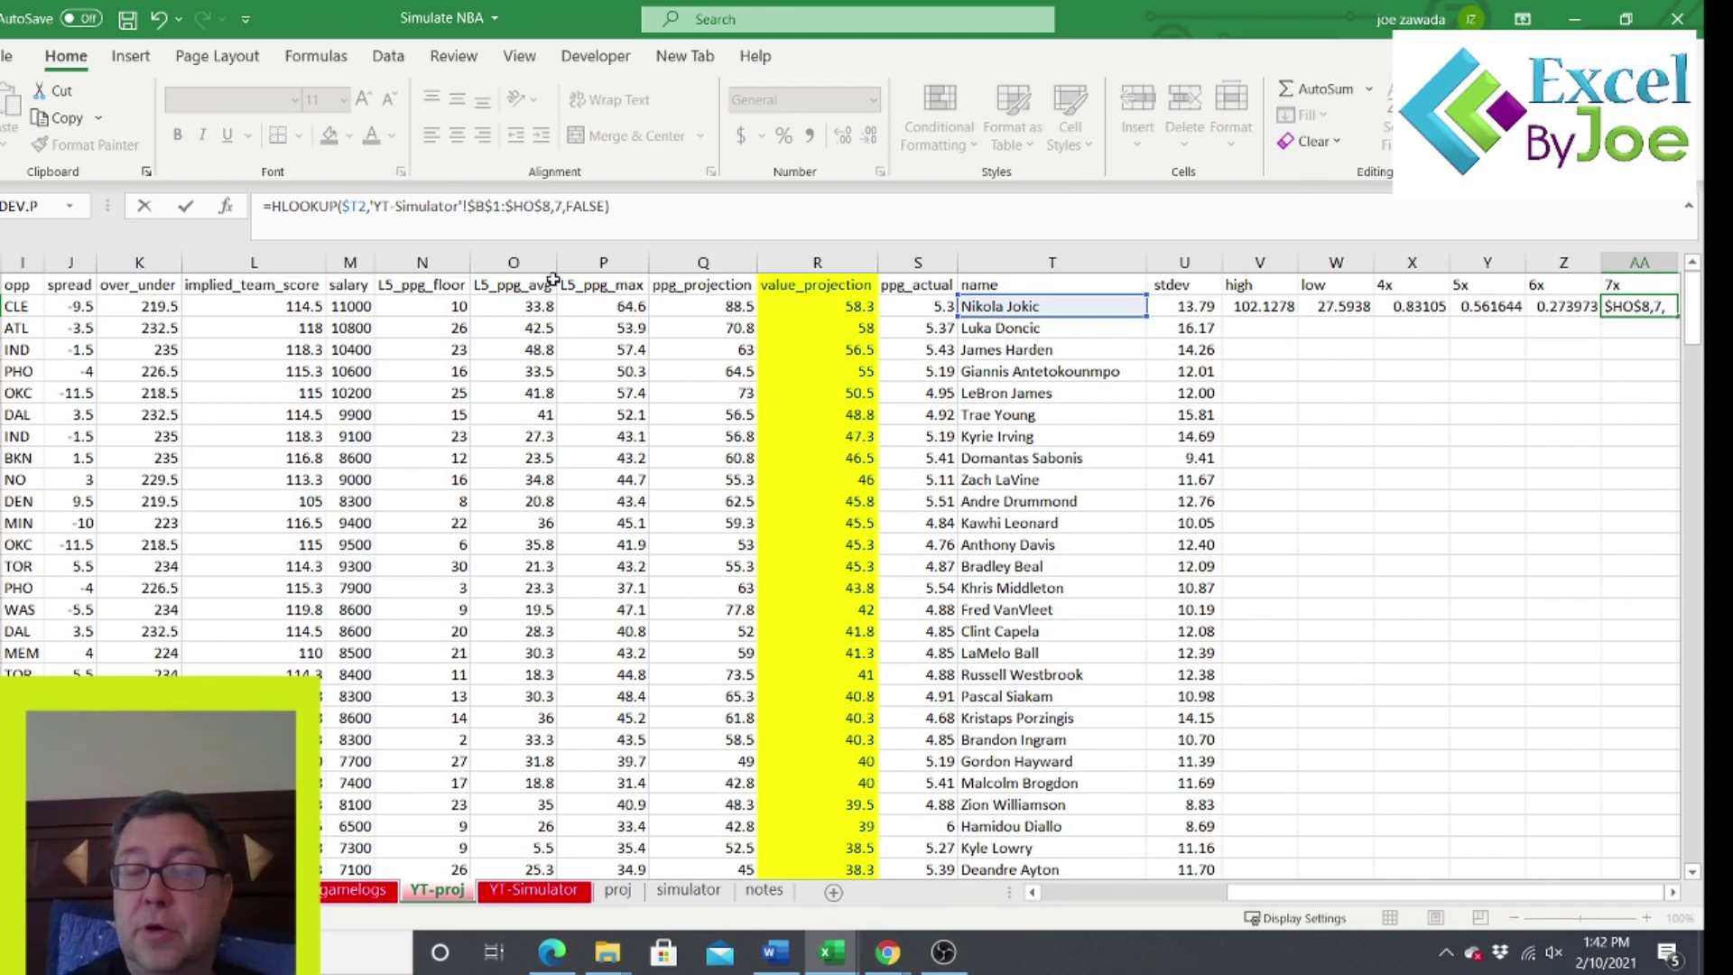
key(Return)
Format the 4x to 7x results in X2:AA2 as percentages and fill the formulas in V2:AA2 down for all players.
drag(1409, 307, 1643, 307)
click(783, 132)
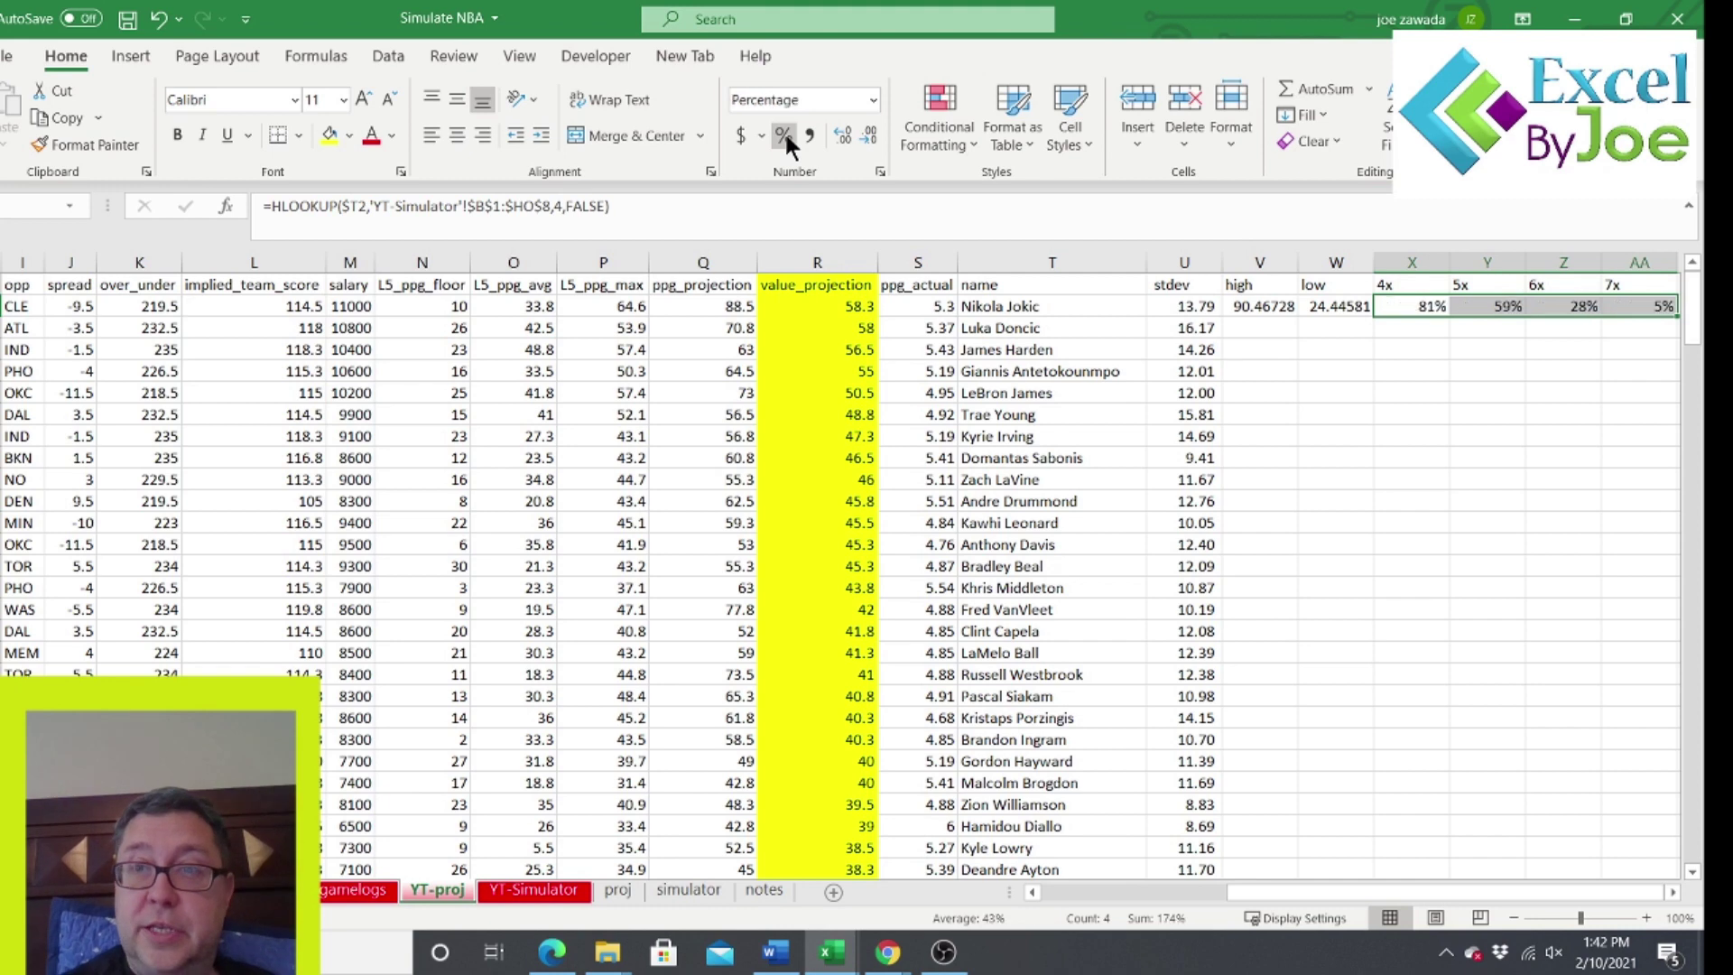
drag(1264, 309, 1485, 309)
double_click(1498, 314)
click(1260, 413)
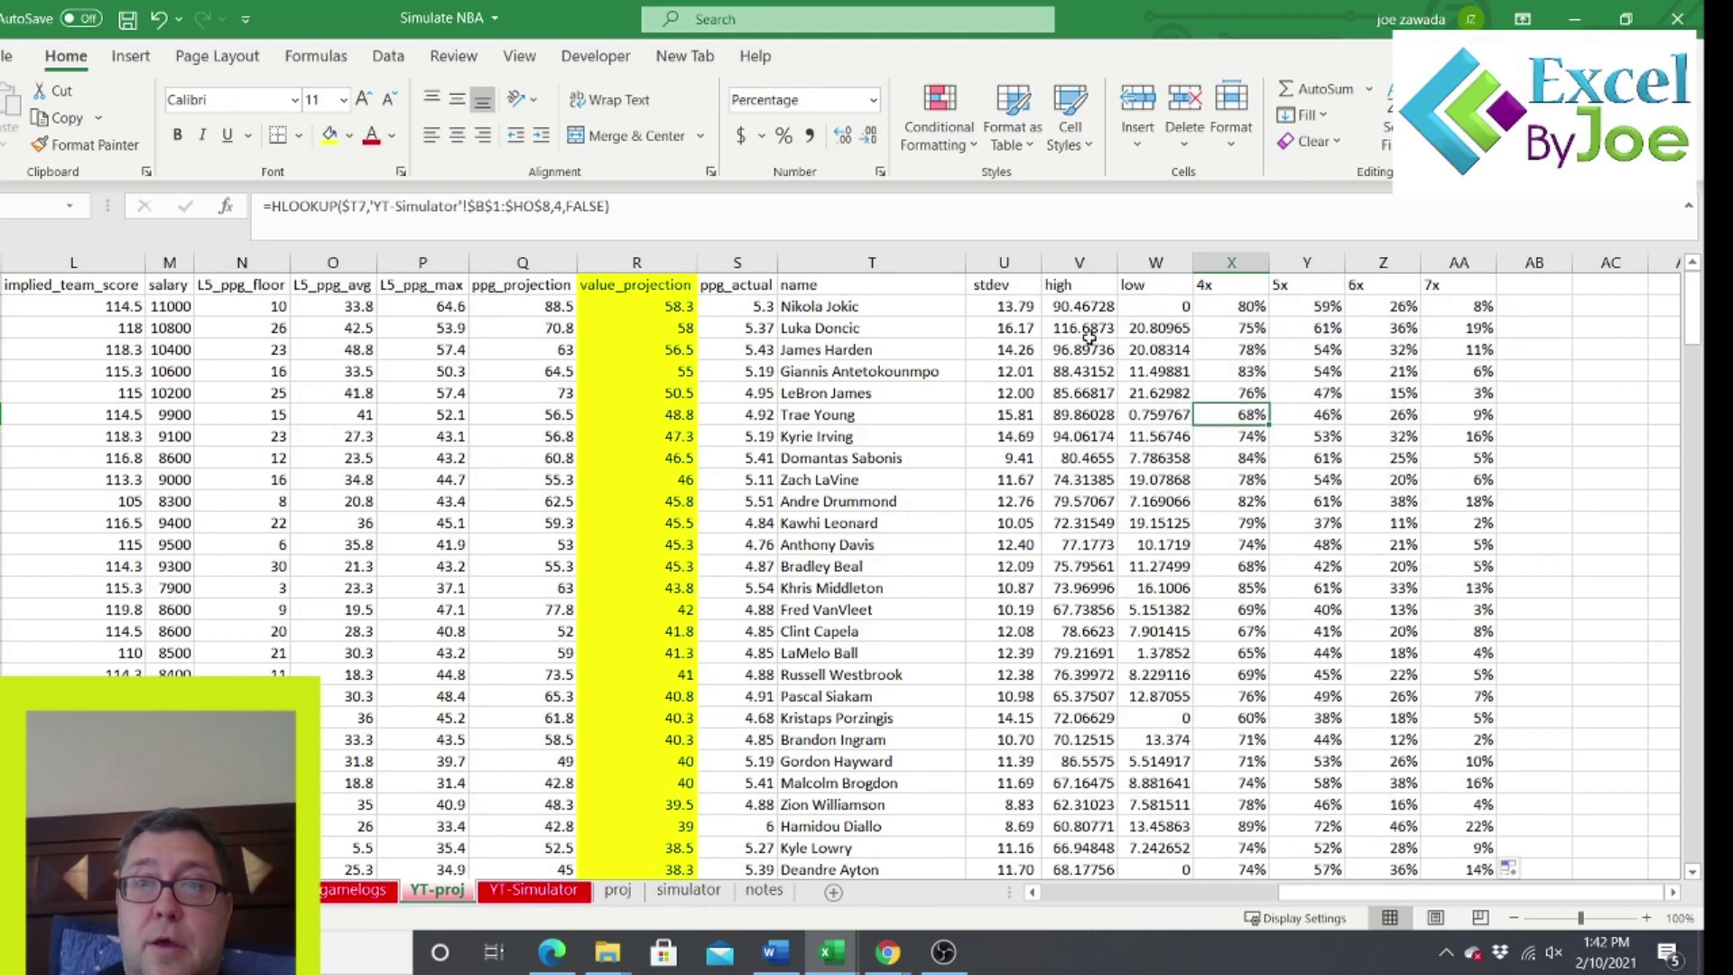
Format the high and low columns, V and W, in comma style with one decimal place.
drag(1156, 262, 1089, 263)
click(810, 136)
click(870, 136)
click(1173, 456)
Examine the simulated high and low scores of the highest-projected players and compare them across the rows.
click(1087, 351)
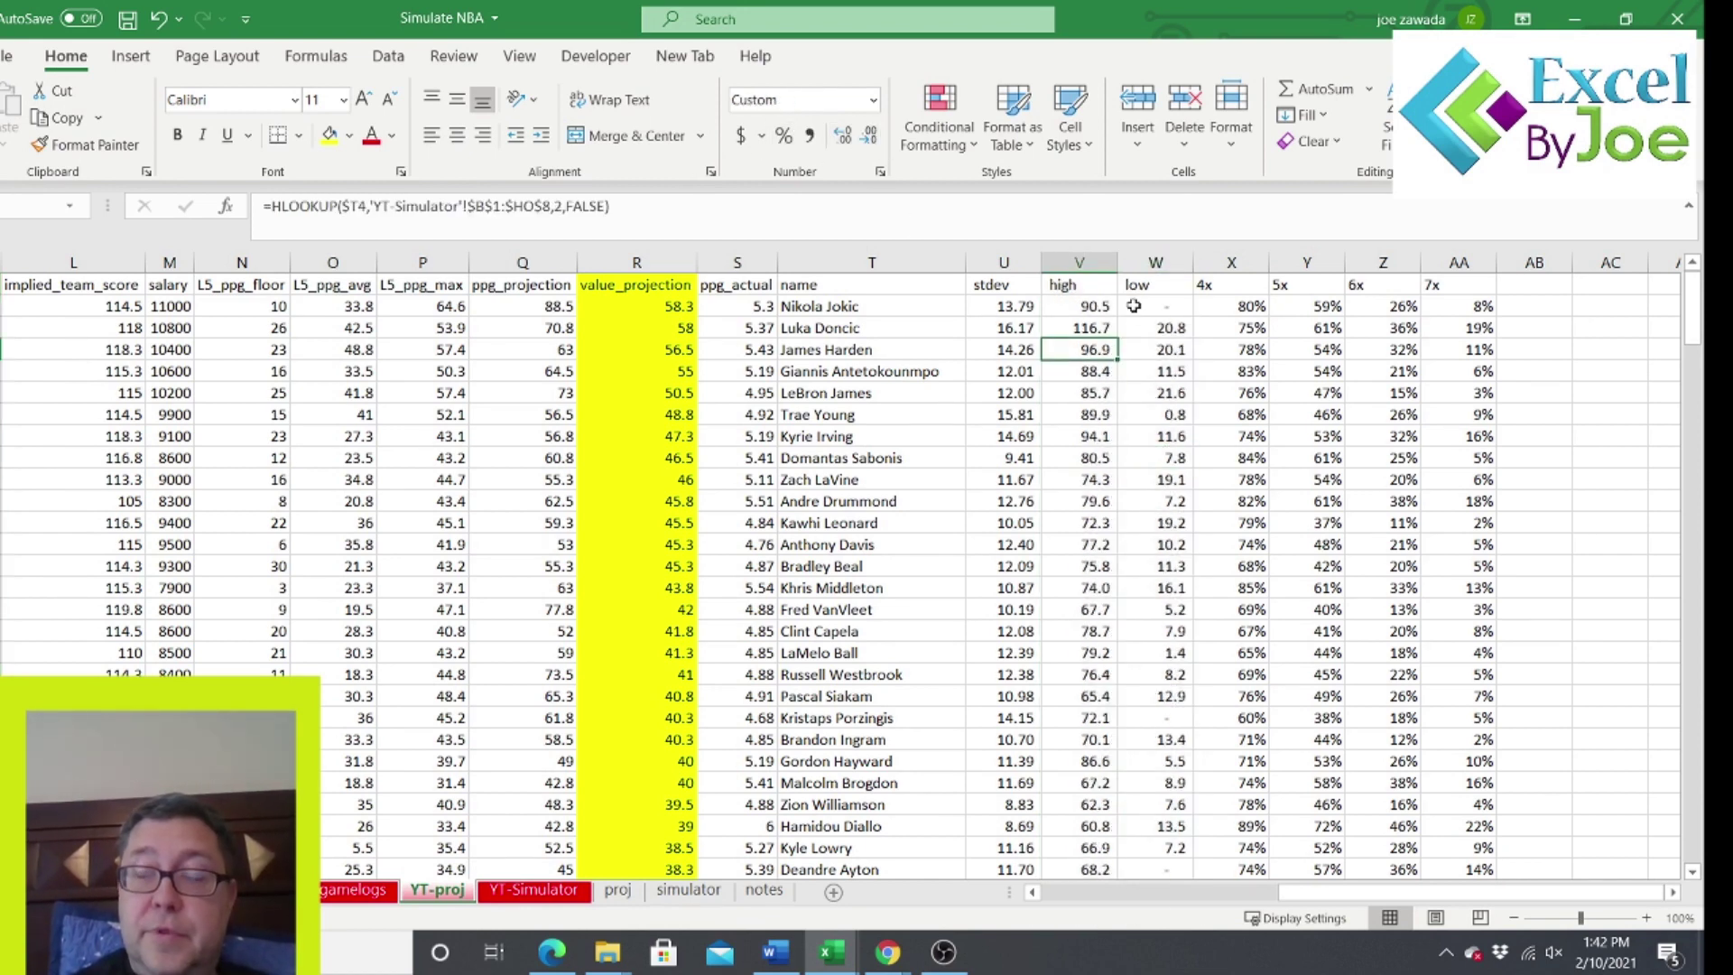
click(1226, 349)
click(904, 392)
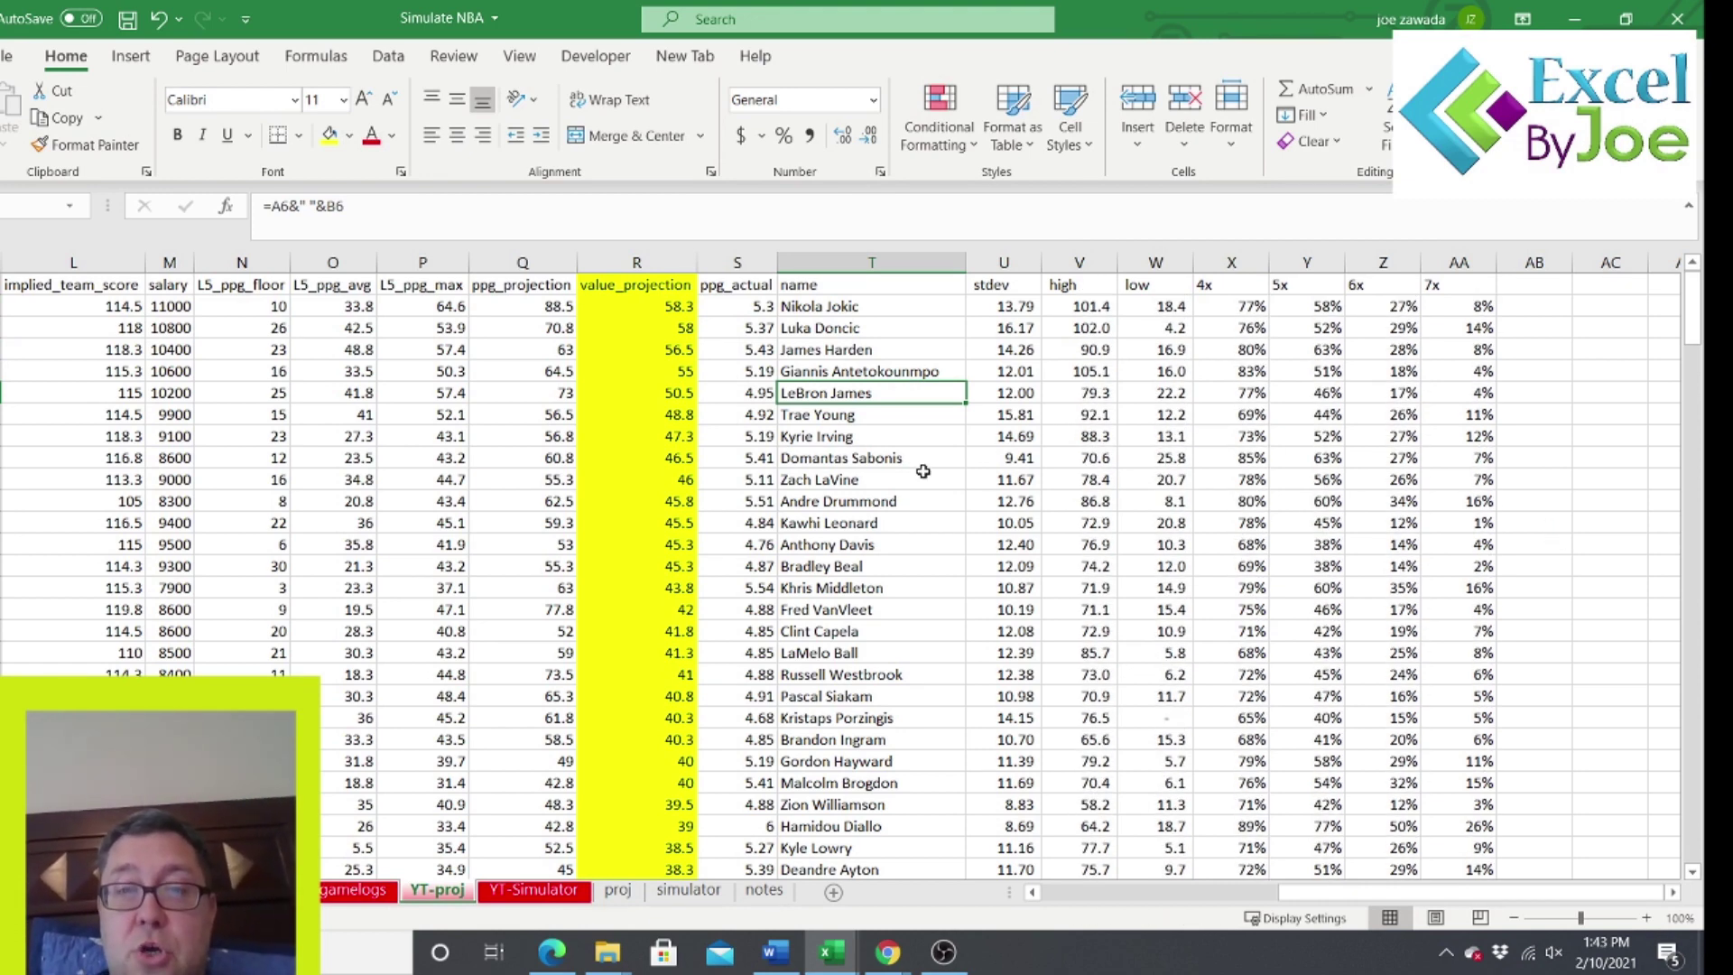
click(883, 497)
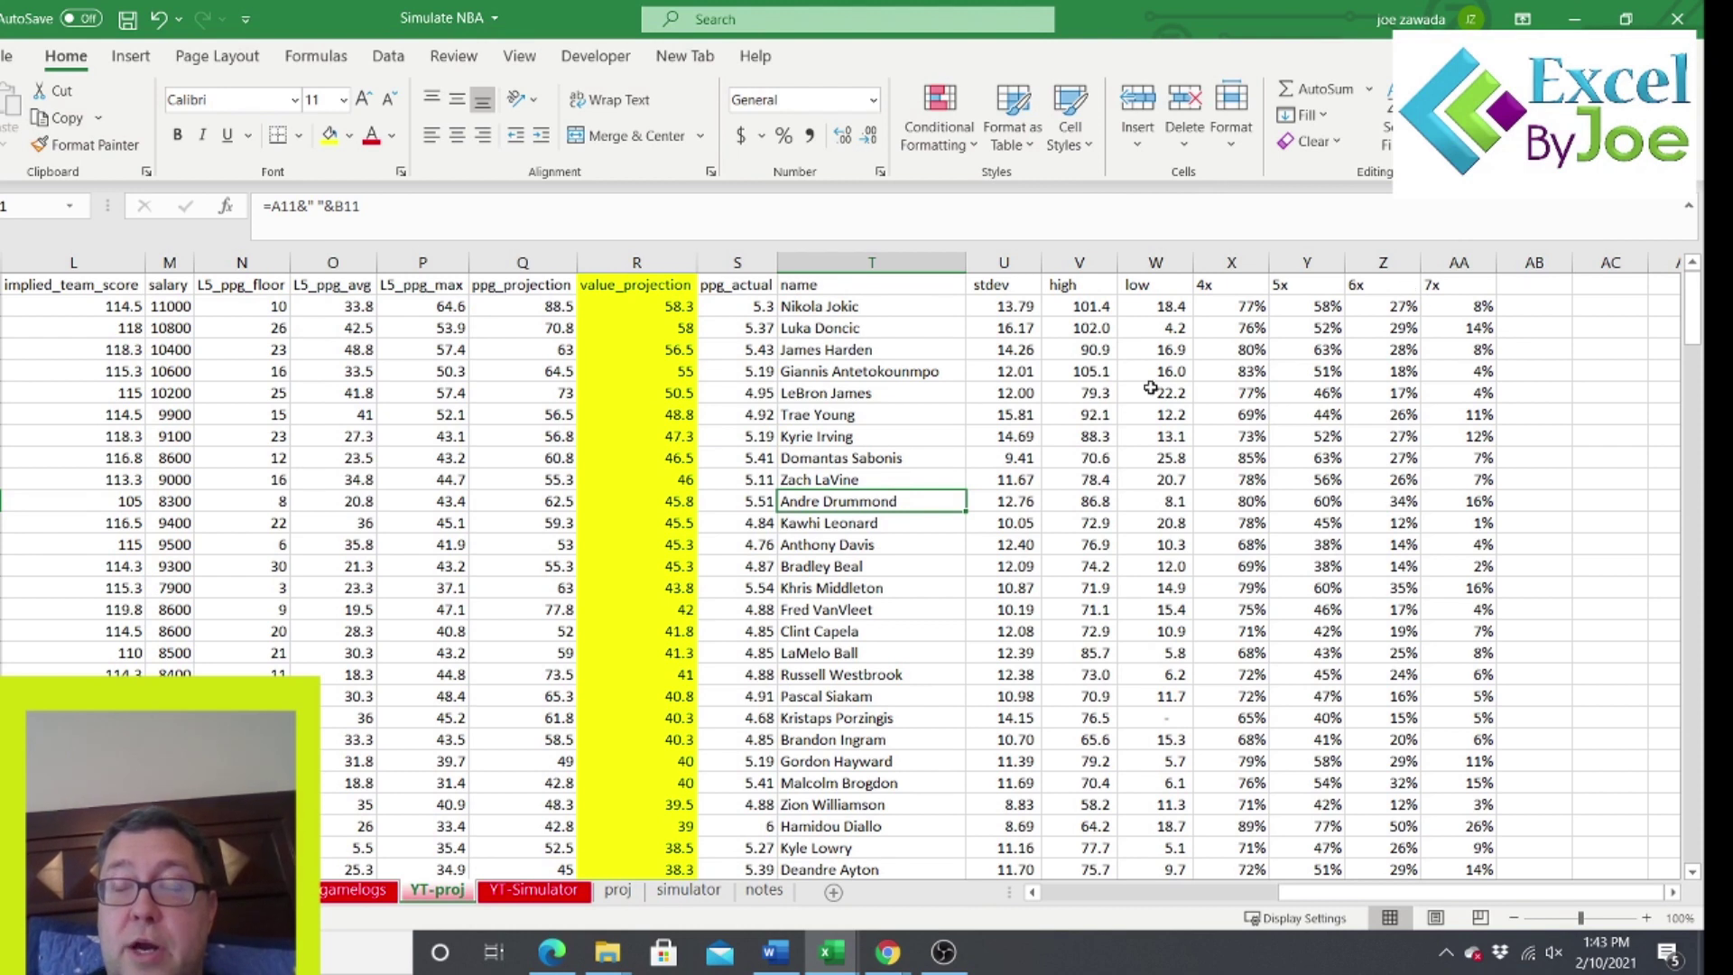
click(1165, 458)
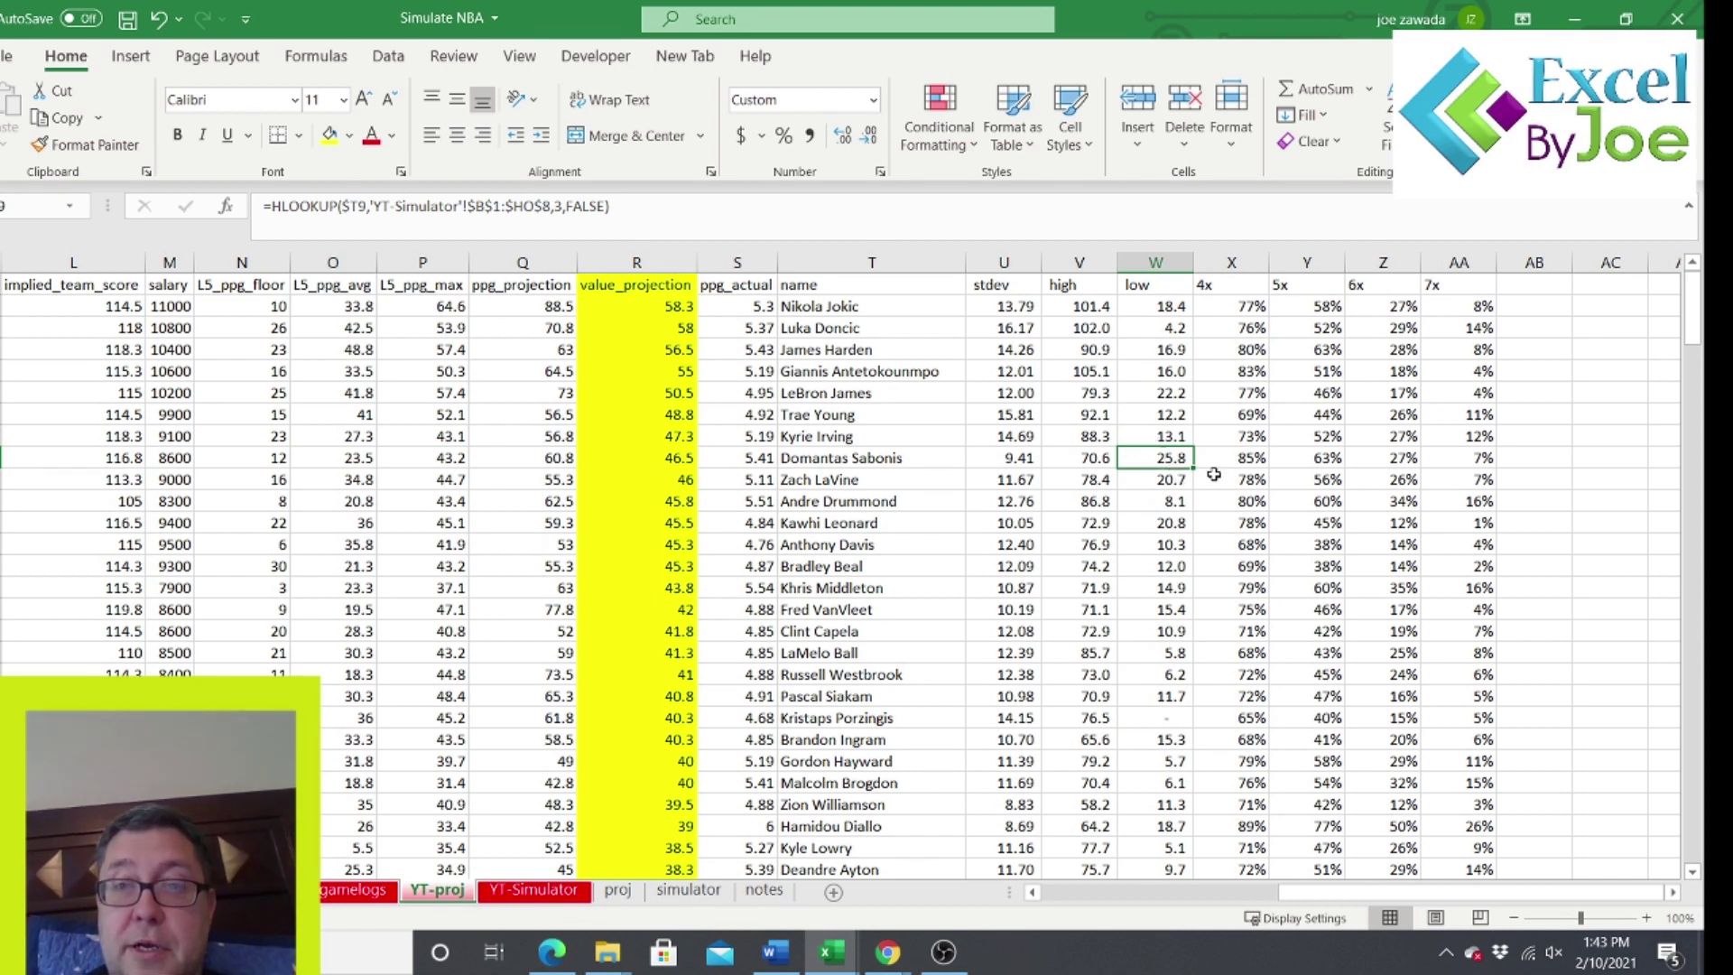
click(1089, 372)
click(1095, 323)
click(1095, 307)
click(1093, 347)
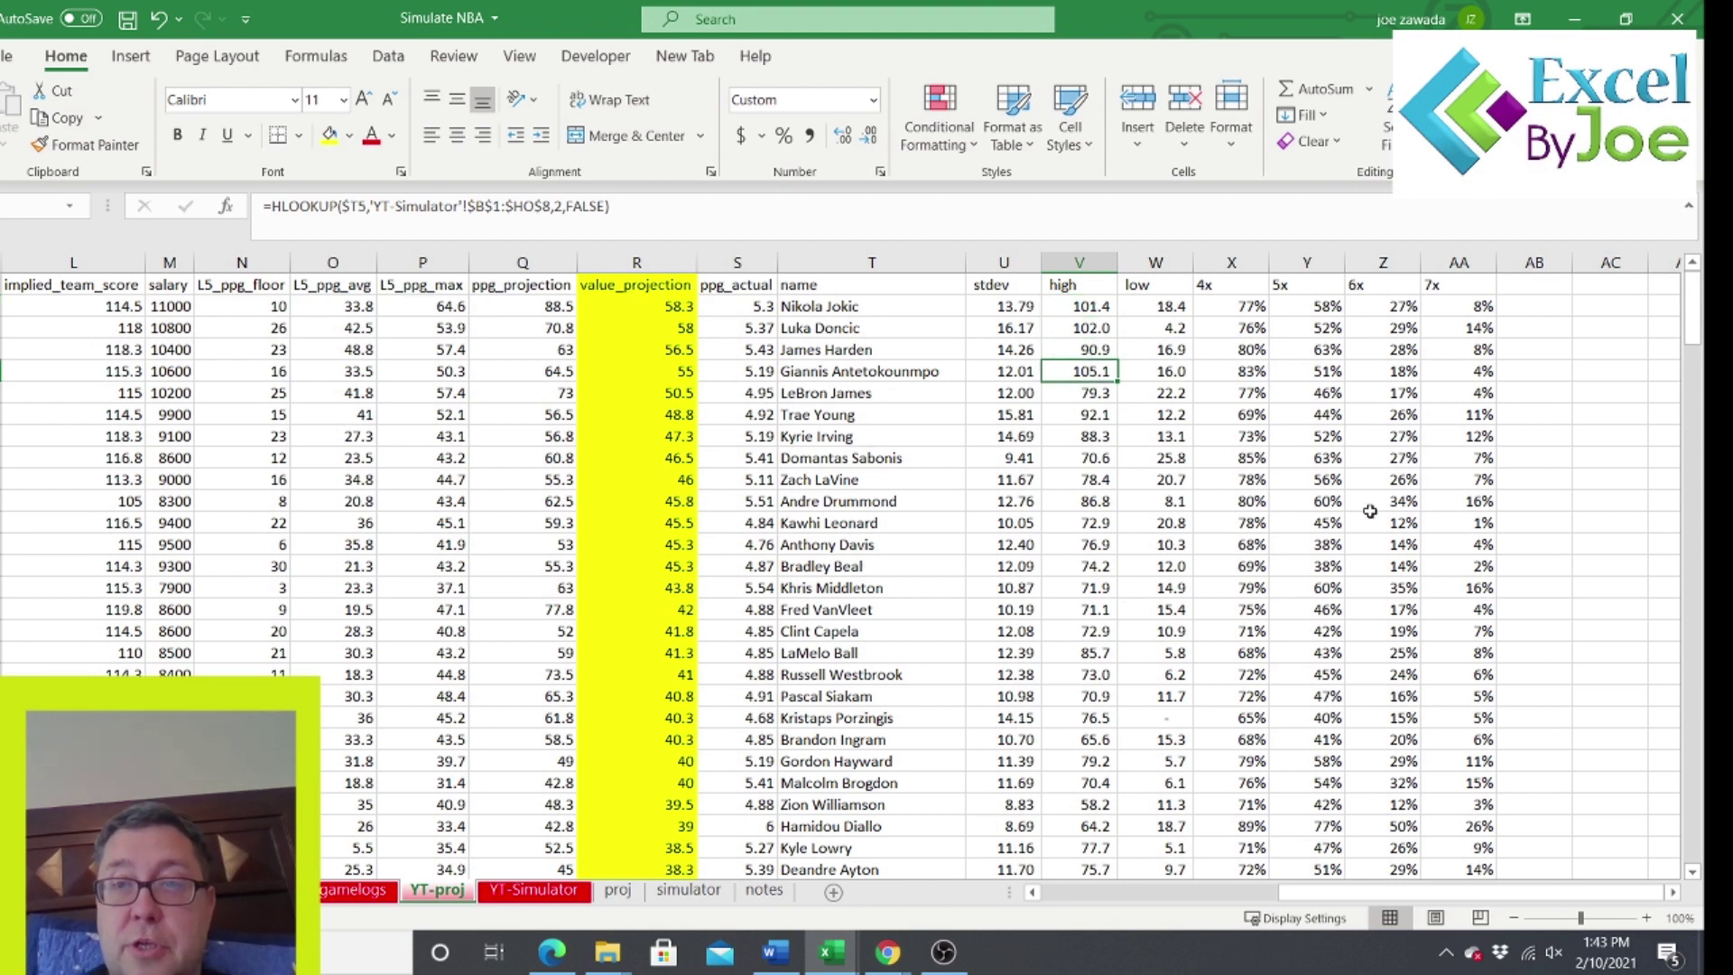
click(1473, 434)
click(1551, 583)
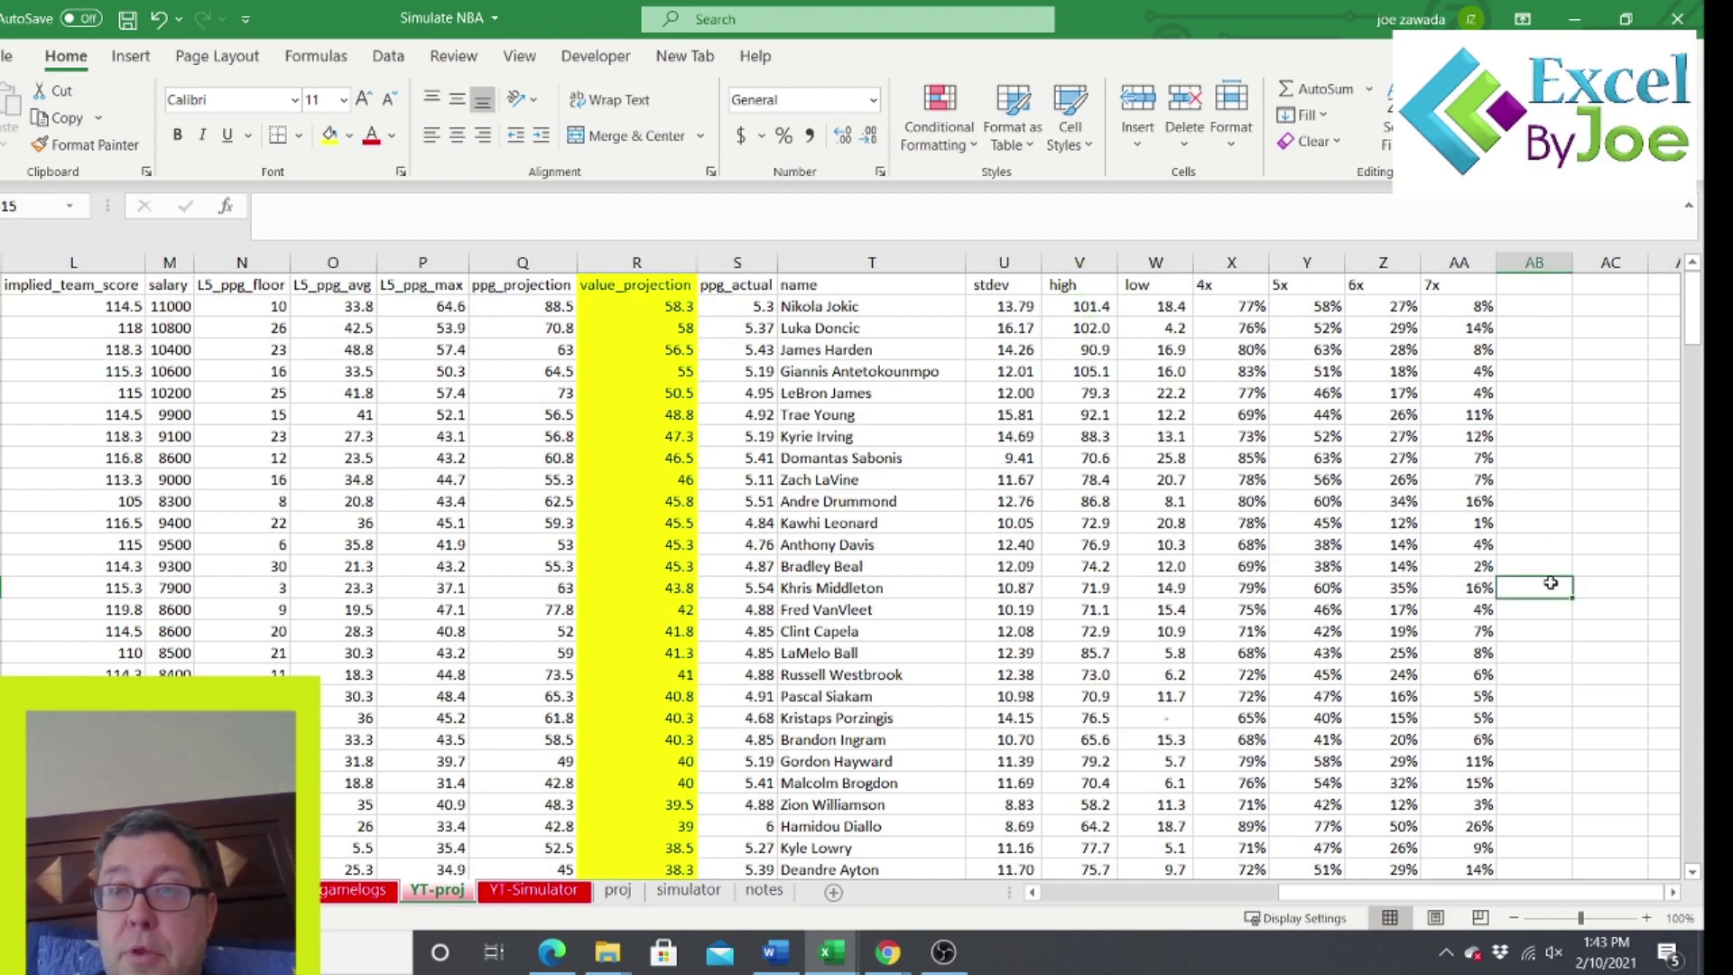
Go through the 7x column player by player down to row 51, comparing each one's chance of reaching seven times value.
key(Down)
key(Down)
key(Left)
key(Up)
key(Up)
key(Up)
key(Up)
key(Down)
key(Down)
key(Down)
key(Down)
key(Up)
key(Up)
key(Up)
key(Up)
key(Up)
key(Up)
key(Up)
key(Up)
key(Up)
key(Up)
key(Up)
key(Up)
key(Up)
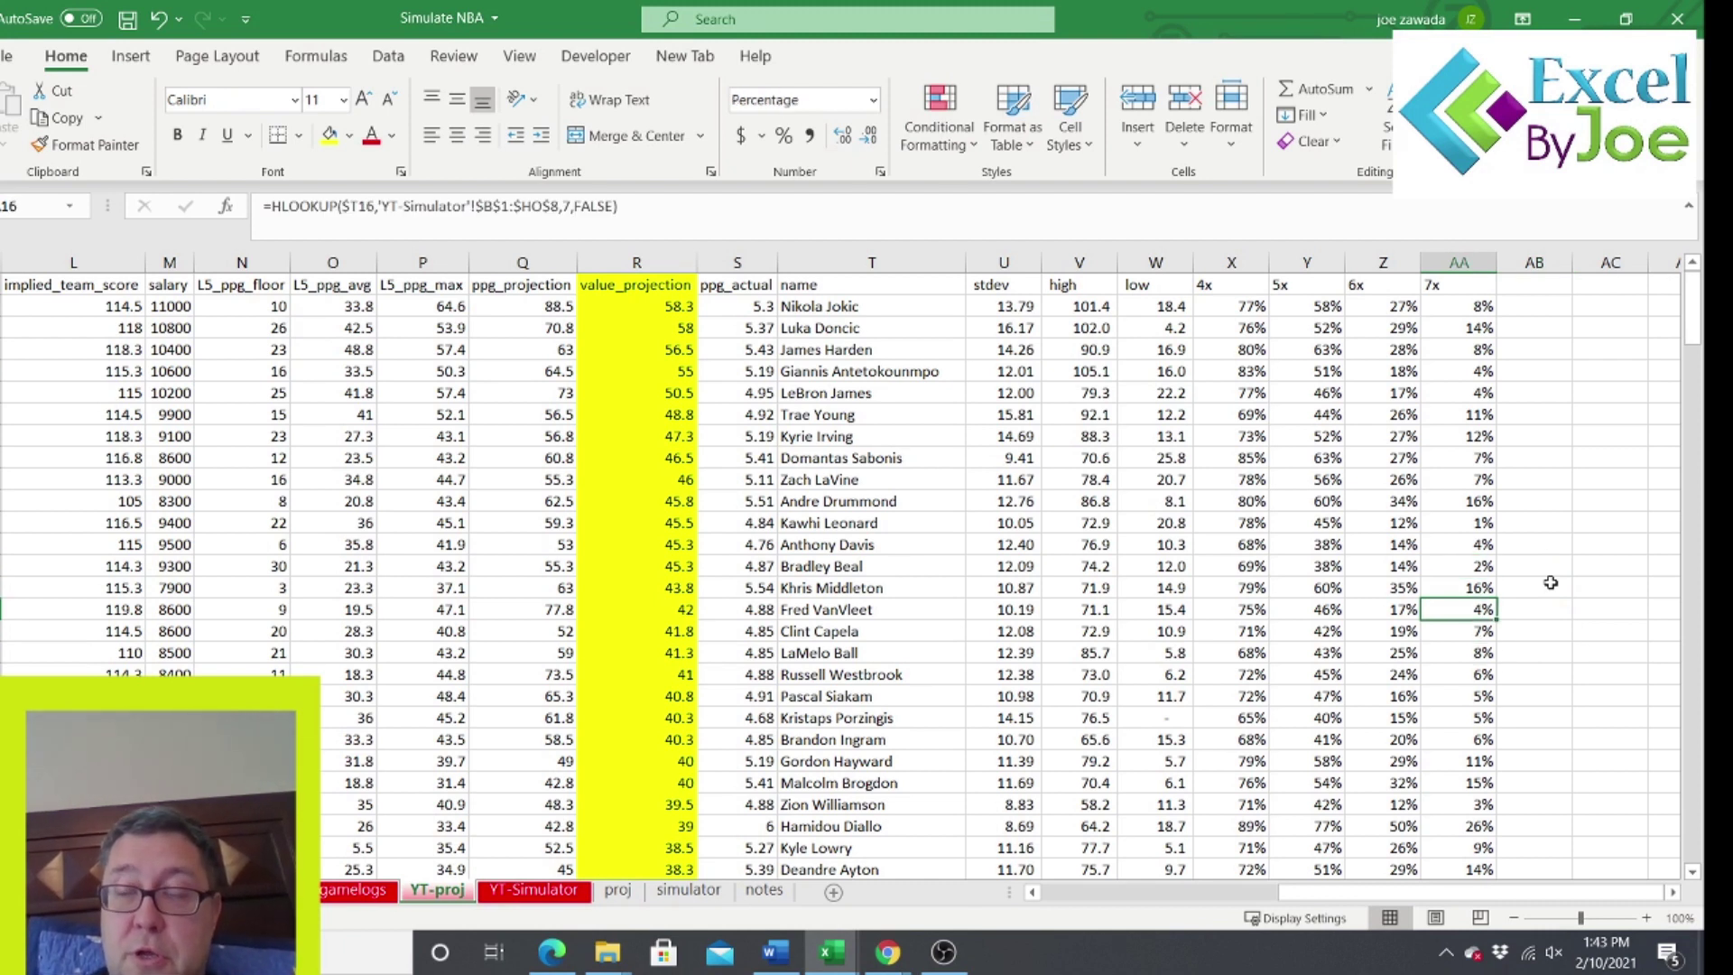
key(Down)
key(Down)
key(Down)
key(Down)
key(Down)
key(Down)
key(Down)
key(Down)
key(Down)
key(Down)
key(Down)
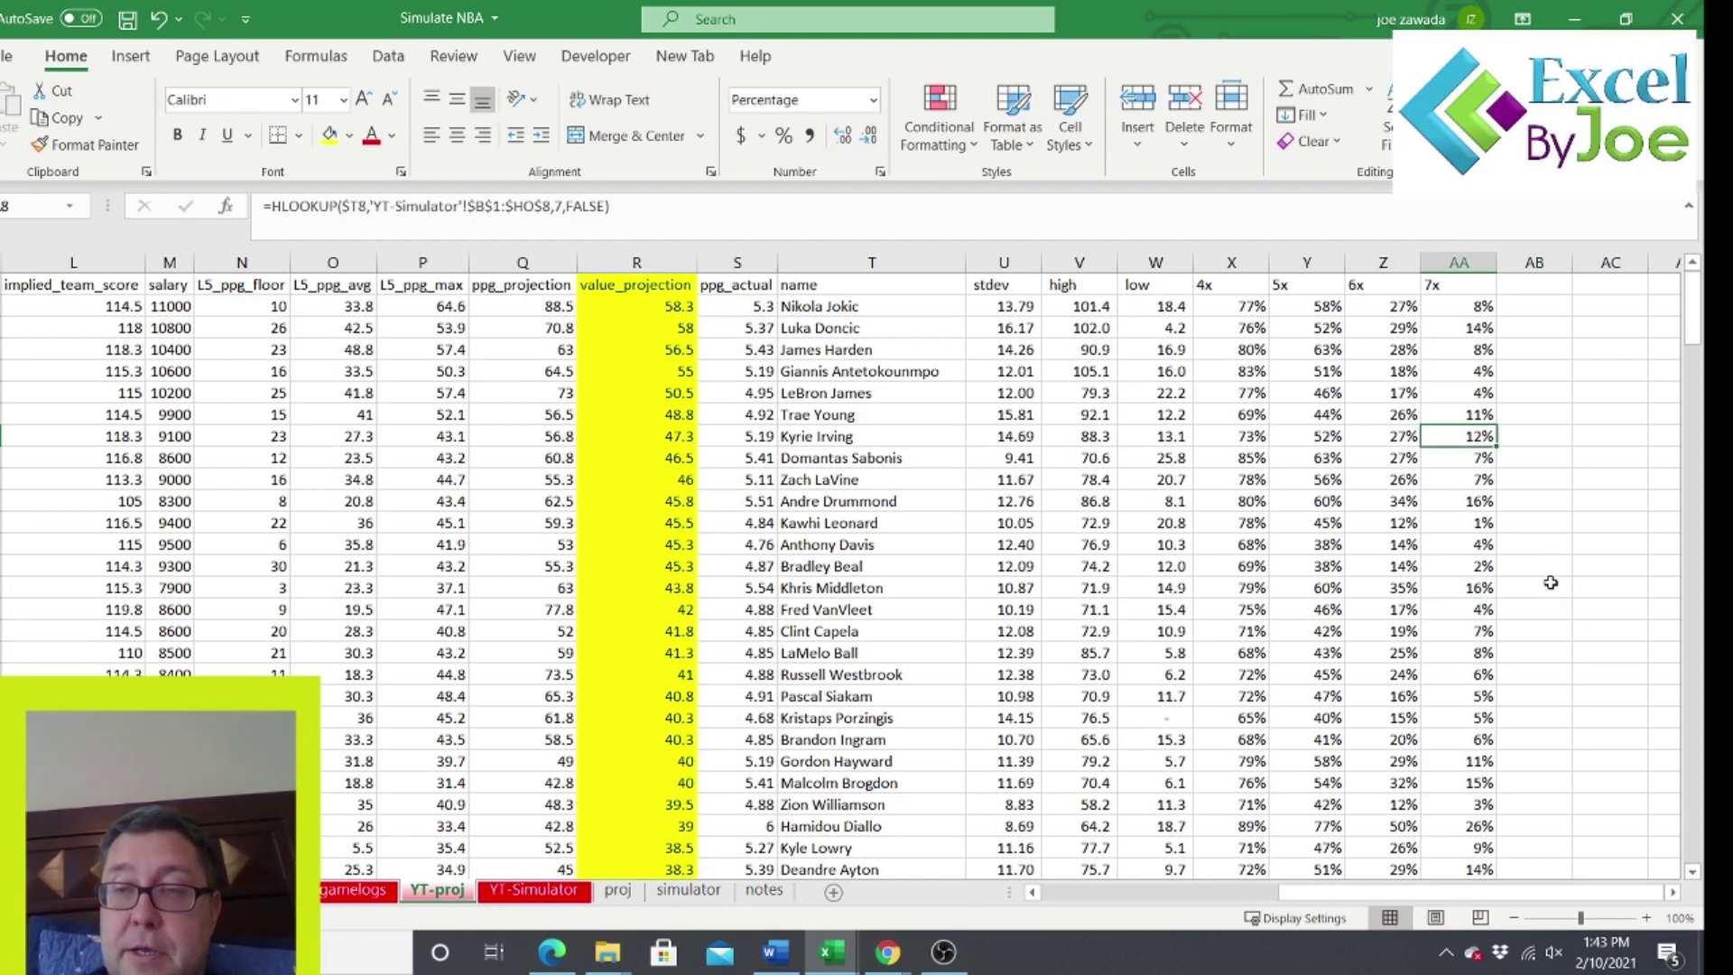
key(Up)
key(Up)
key(Up)
key(Up)
key(Up)
key(Up)
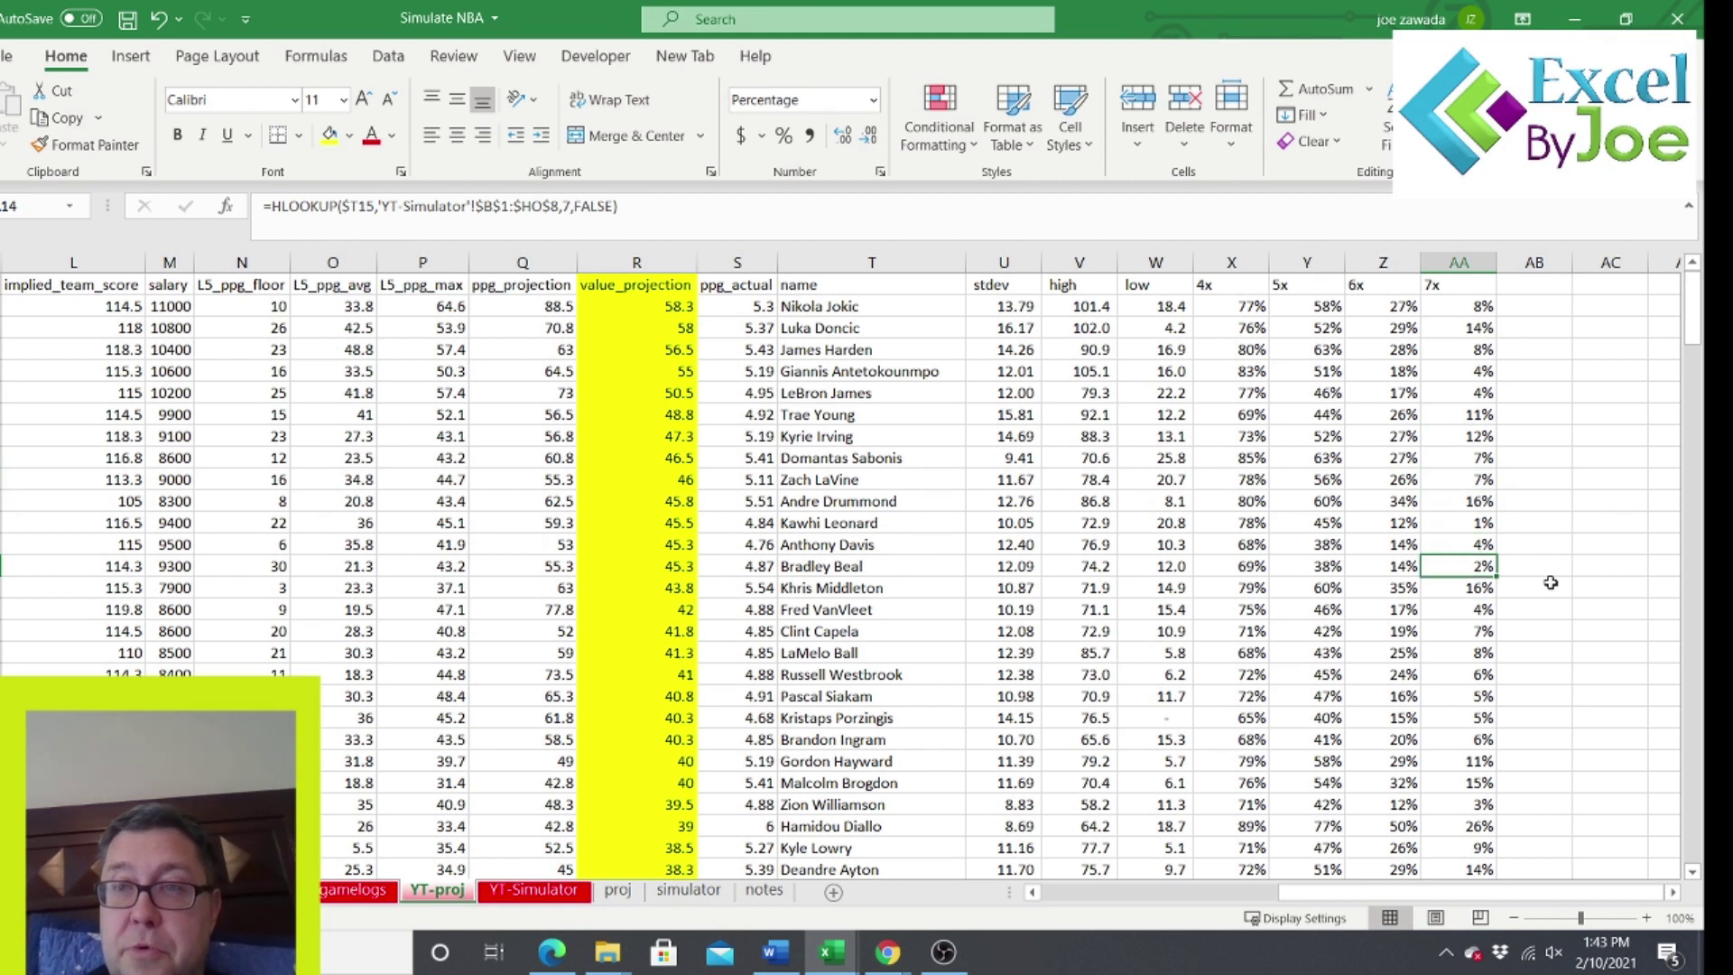
key(Down)
key(Down)
key(Down)
key(Down)
key(Down)
key(Down)
key(Down)
key(Down)
key(Down)
key(Down)
key(Down)
key(Down)
key(Down)
key(Down)
key(Down)
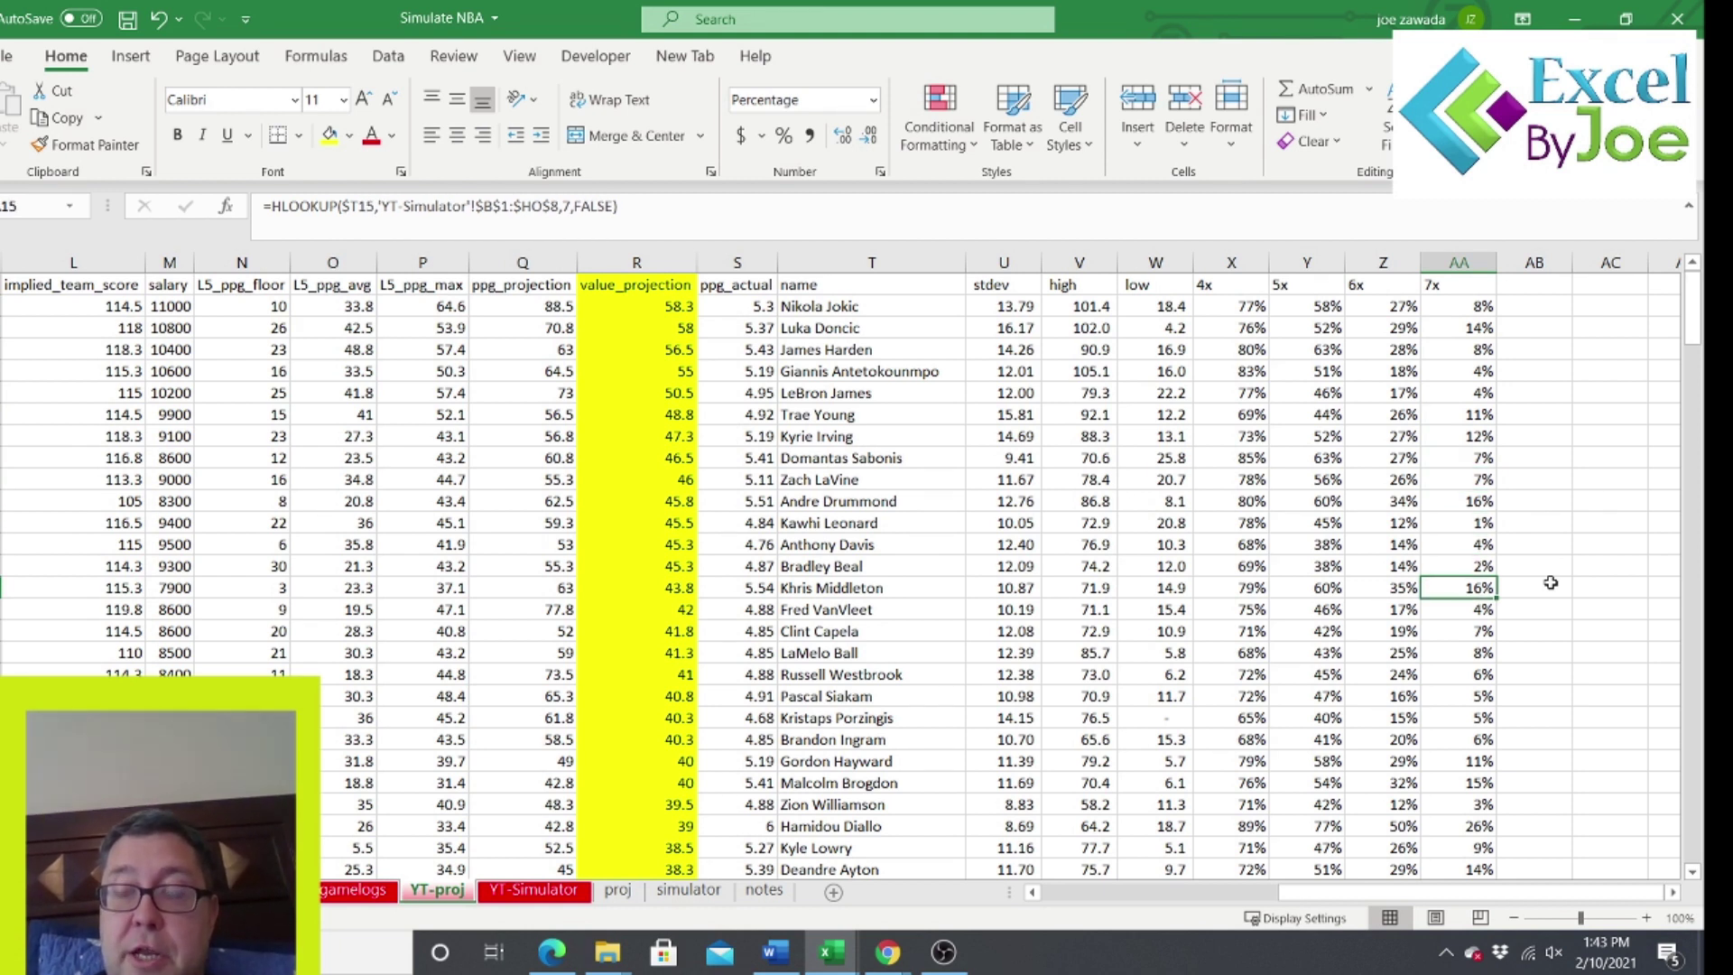
key(Down)
key(Down)
key(Down)
key(Down)
key(Down)
key(Down)
key(Down)
key(Down)
key(Down)
key(Down)
key(Down)
key(Down)
key(Down)
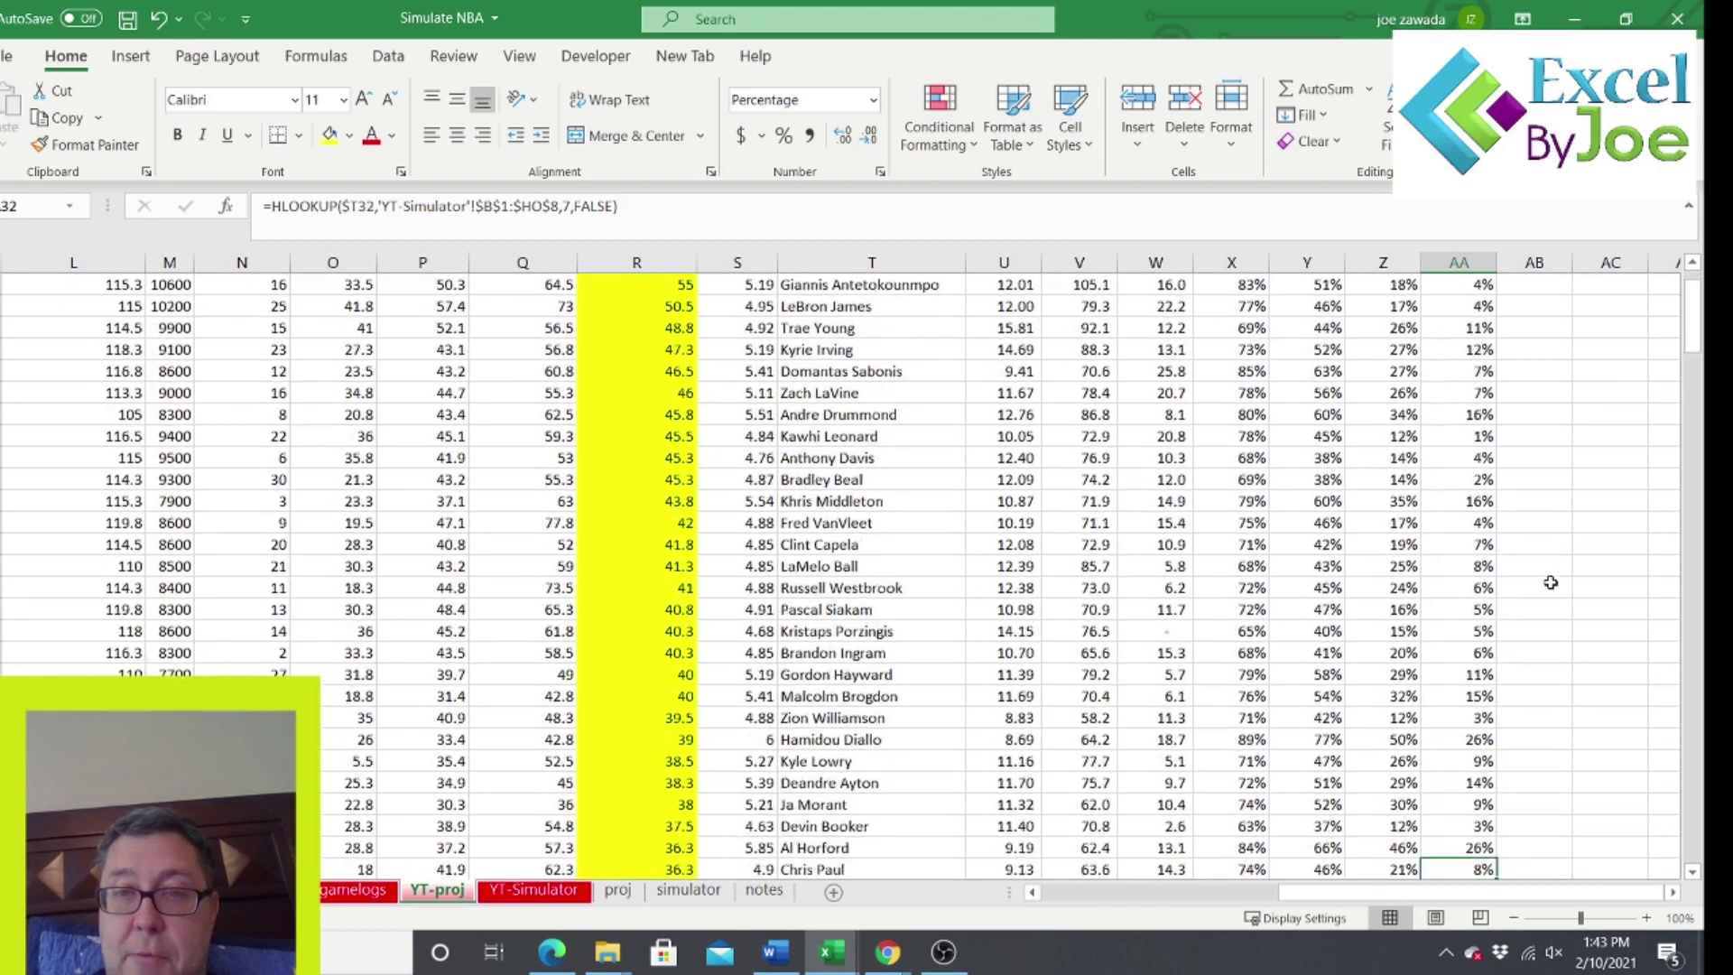
key(Up)
key(Up)
key(Up)
key(Up)
key(Up)
key(Up)
key(Up)
key(Up)
key(Up)
key(Up)
key(Up)
key(Down)
key(Up)
key(Up)
key(Up)
key(Up)
key(Down)
key(Up)
key(Up)
key(Up)
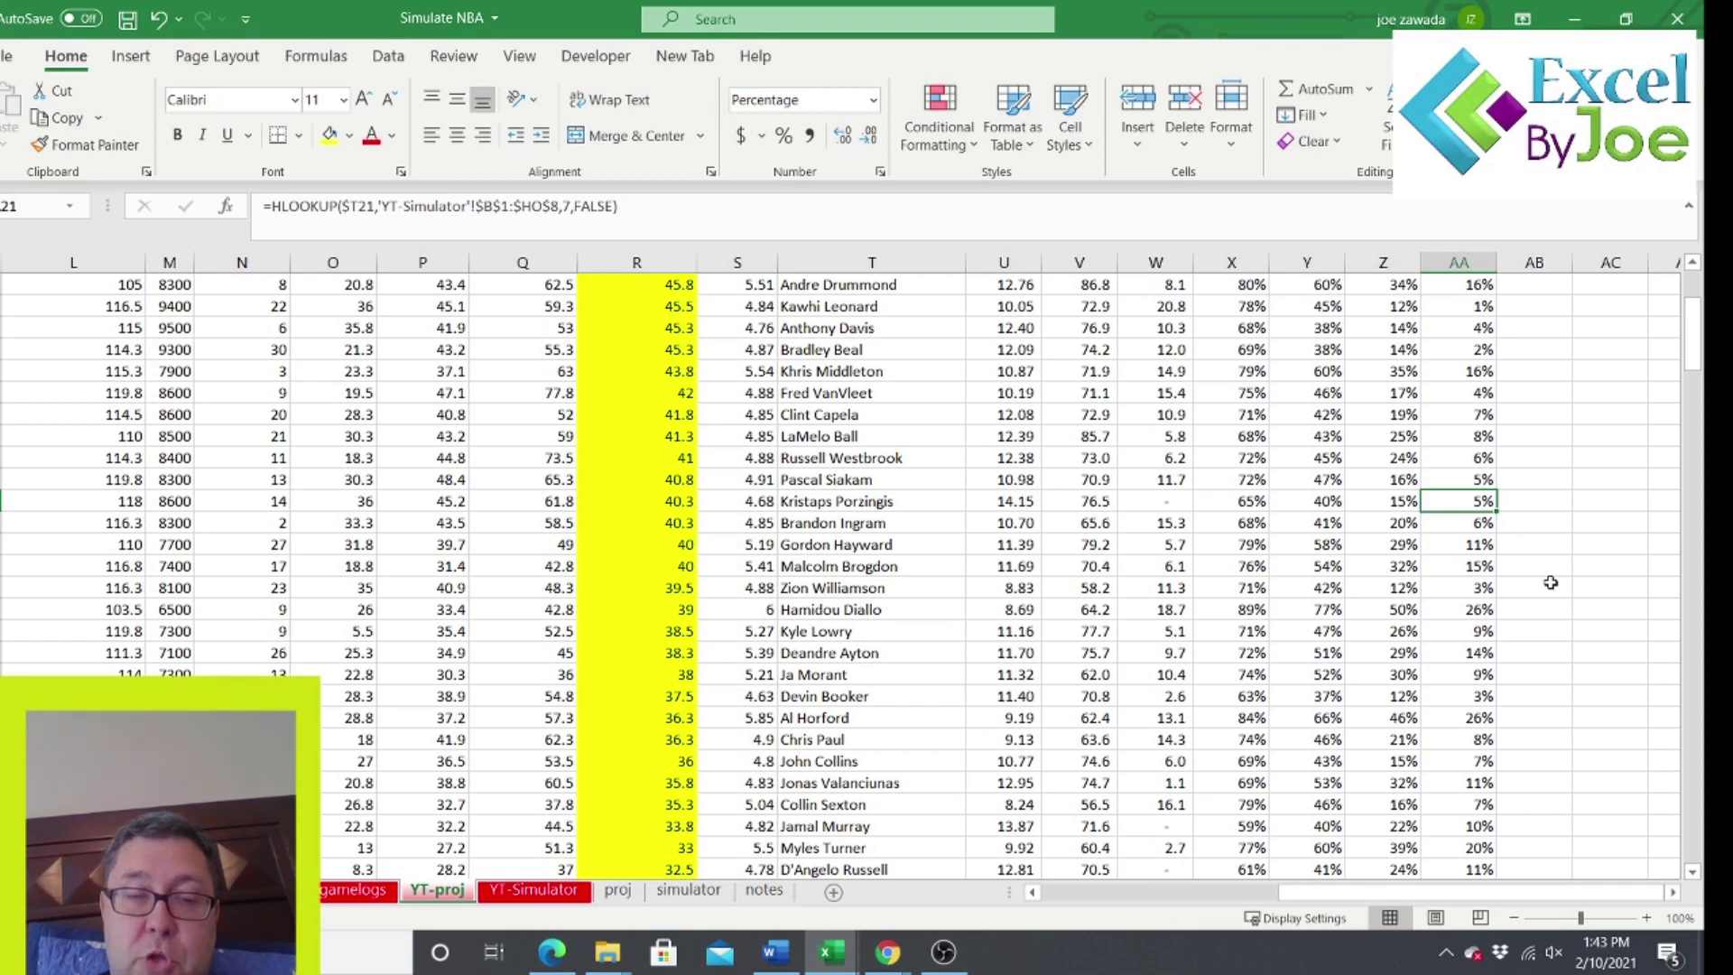
key(Down)
key(Down)
key(Down)
key(Down)
key(Down)
key(Down)
key(Down)
key(Down)
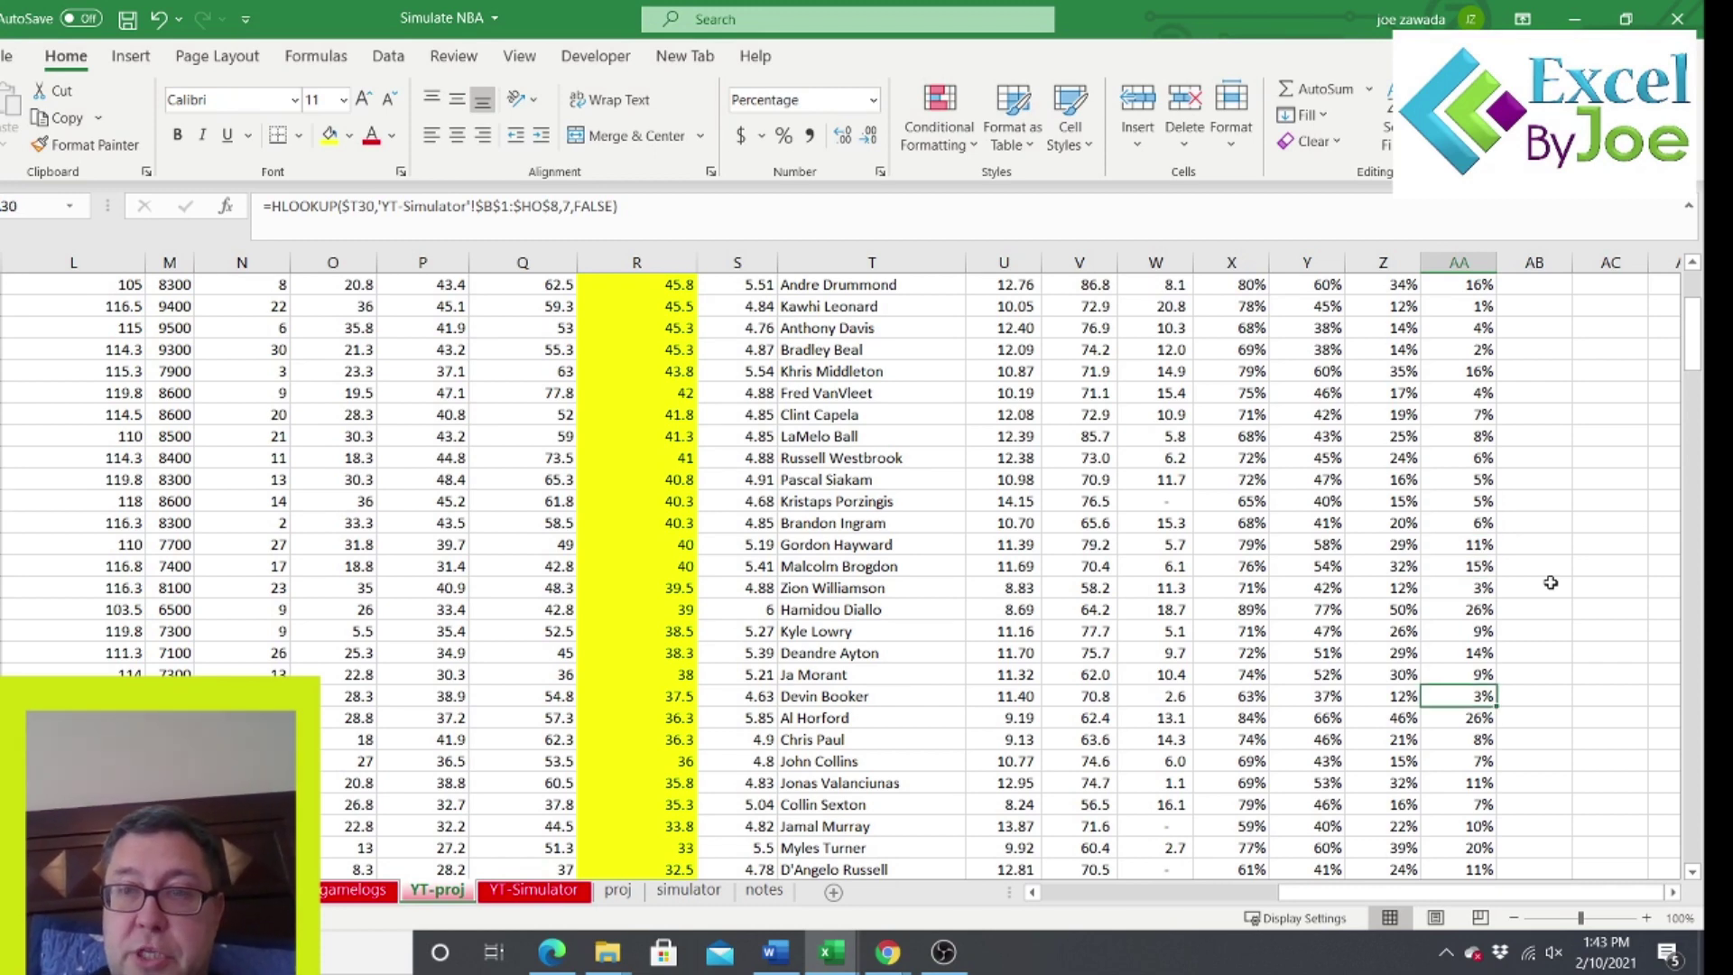
key(Down)
key(Down)
key(Down)
key(Down)
key(Down)
key(Down)
key(Down)
key(Down)
key(Down)
key(Down)
key(Down)
key(Down)
key(Down)
key(Down)
key(Down)
key(Down)
key(Down)
key(Down)
key(Down)
key(Down)
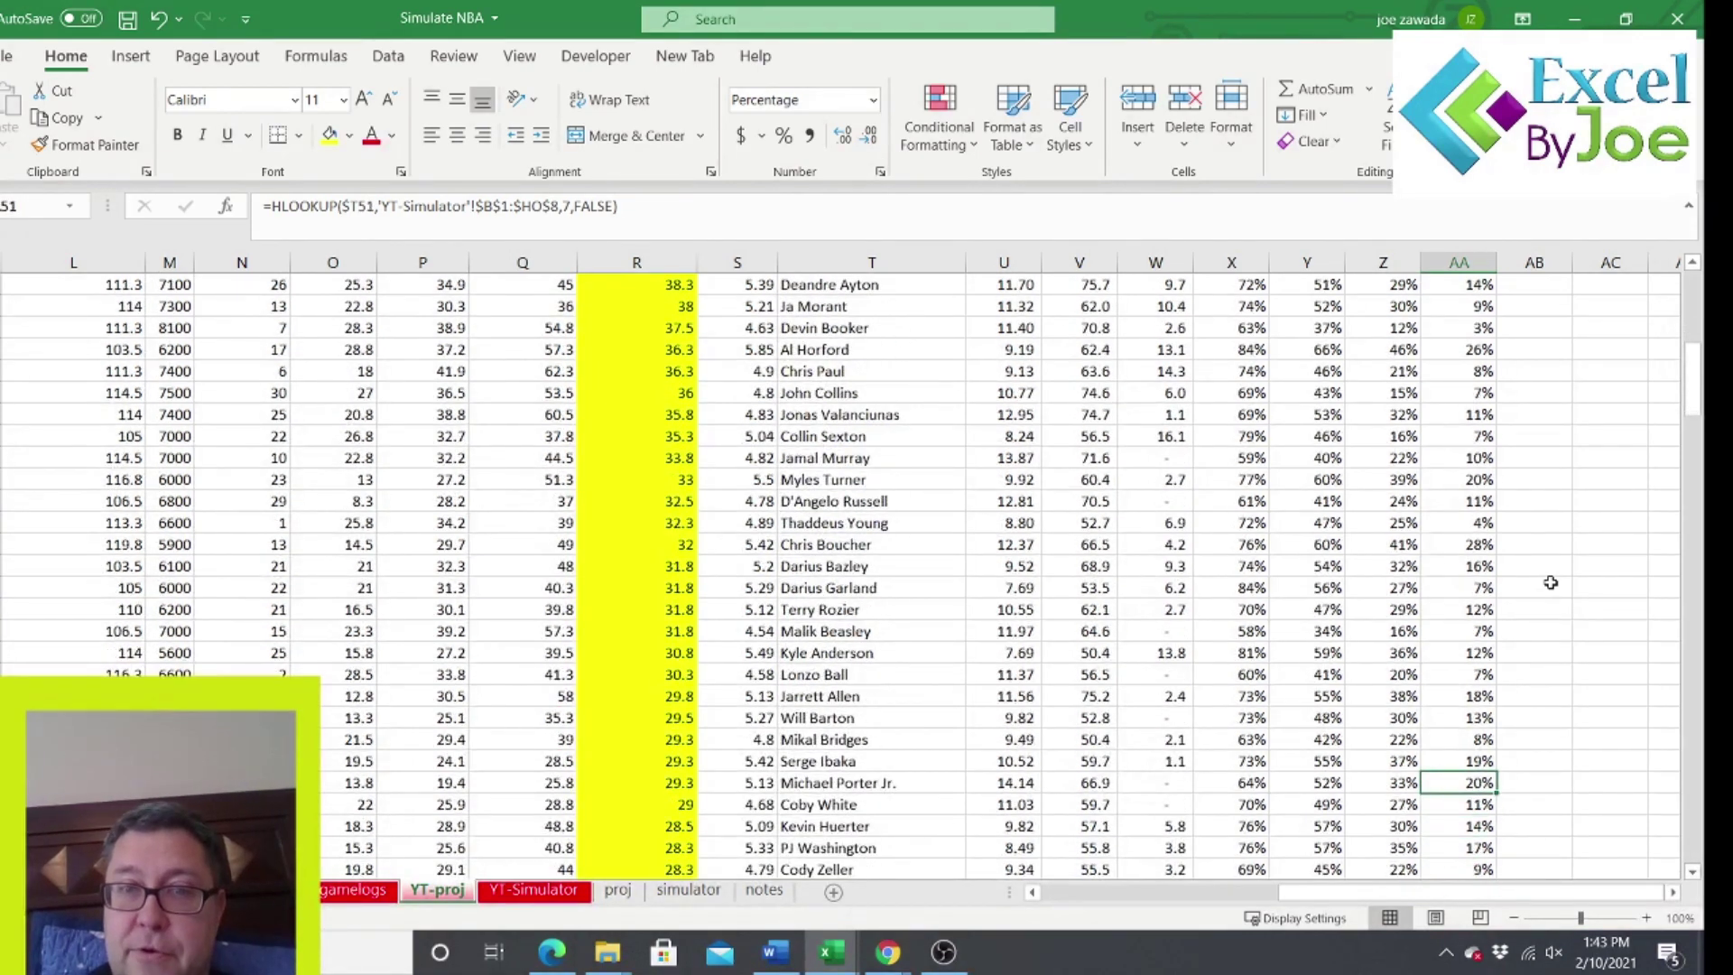
Go back up the 7x column from row 51 to row 40, comparing the mid-priced players' chances of reaching seven times value.
key(Up)
key(Down)
key(Down)
key(Up)
key(Up)
key(Up)
key(Up)
key(Up)
key(Up)
key(Up)
key(Up)
key(Up)
key(Up)
key(Up)
key(Up)
key(Up)
key(Down)
key(Down)
key(Up)
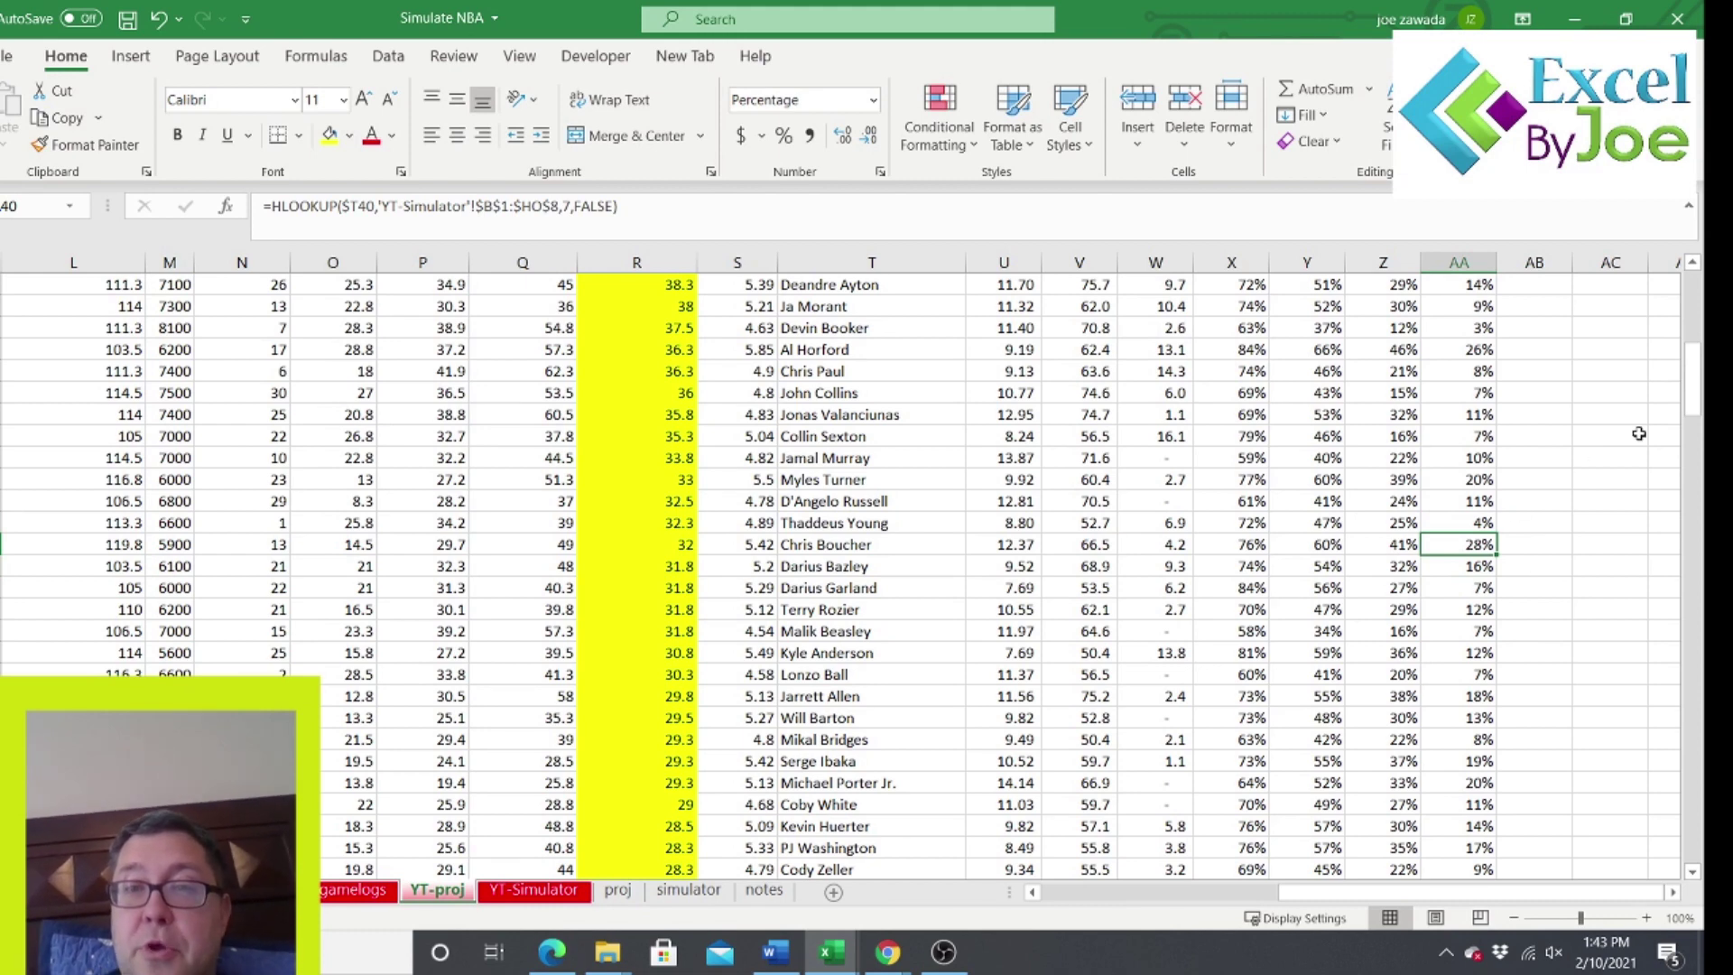
Return to the start of the player list and compare the 7x percentages of the highest-projected players.
drag(1684, 346, 1682, 268)
click(1458, 414)
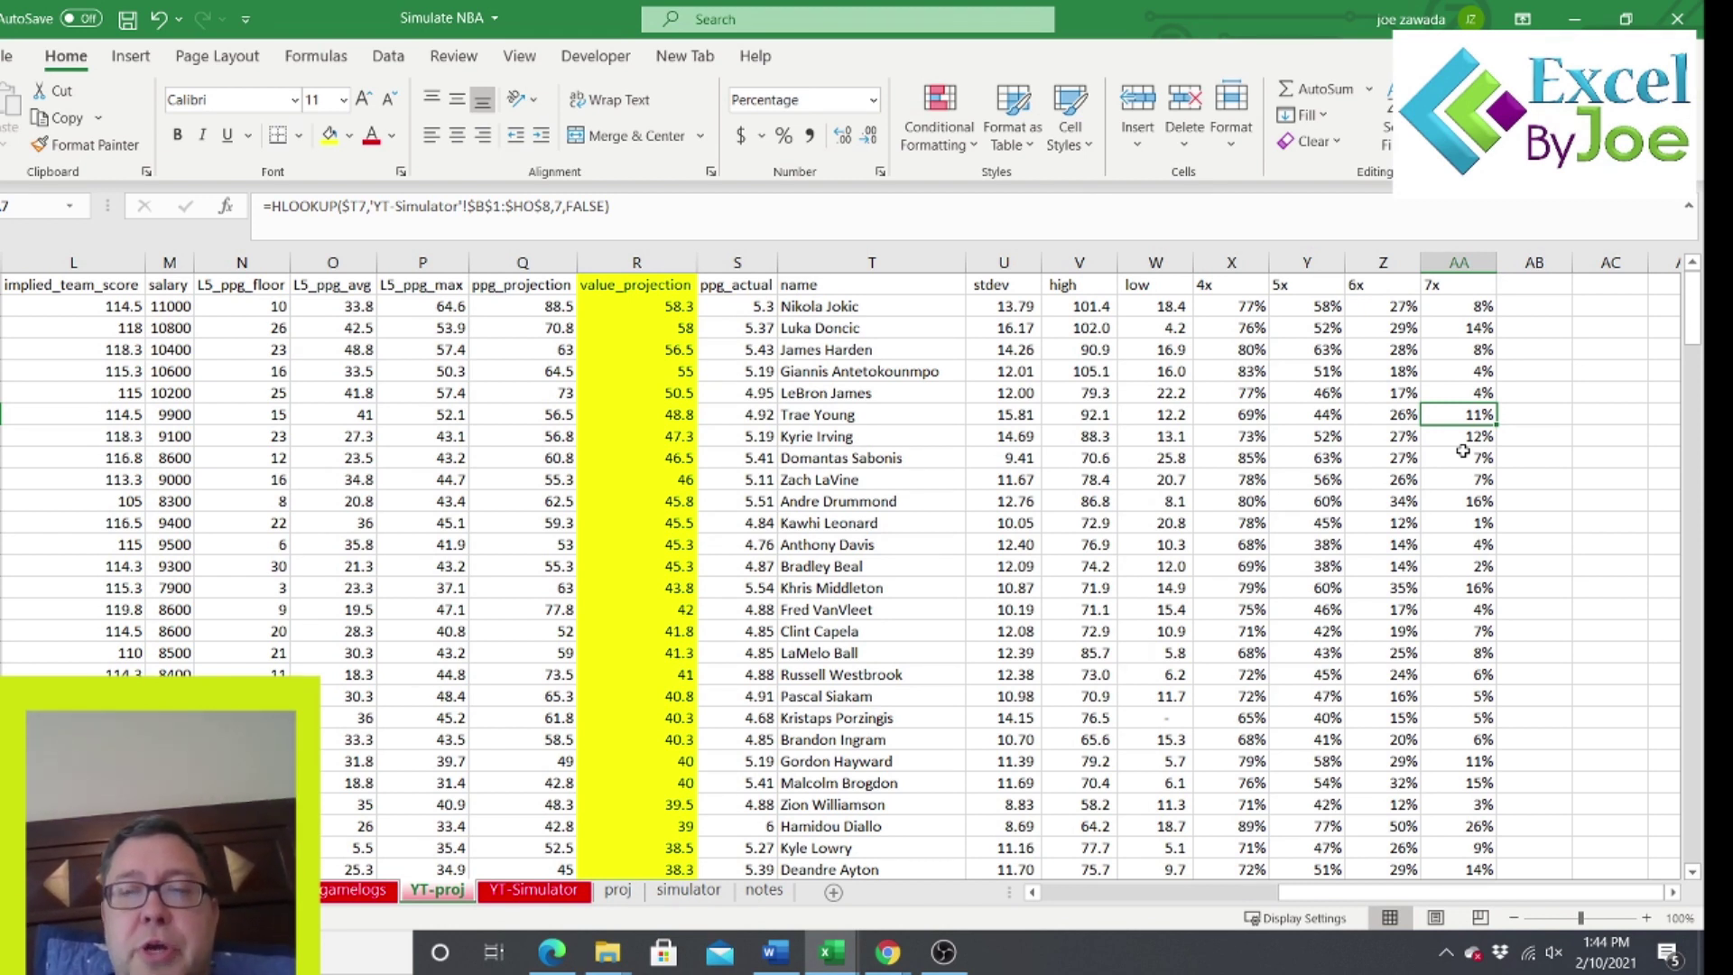
click(1473, 784)
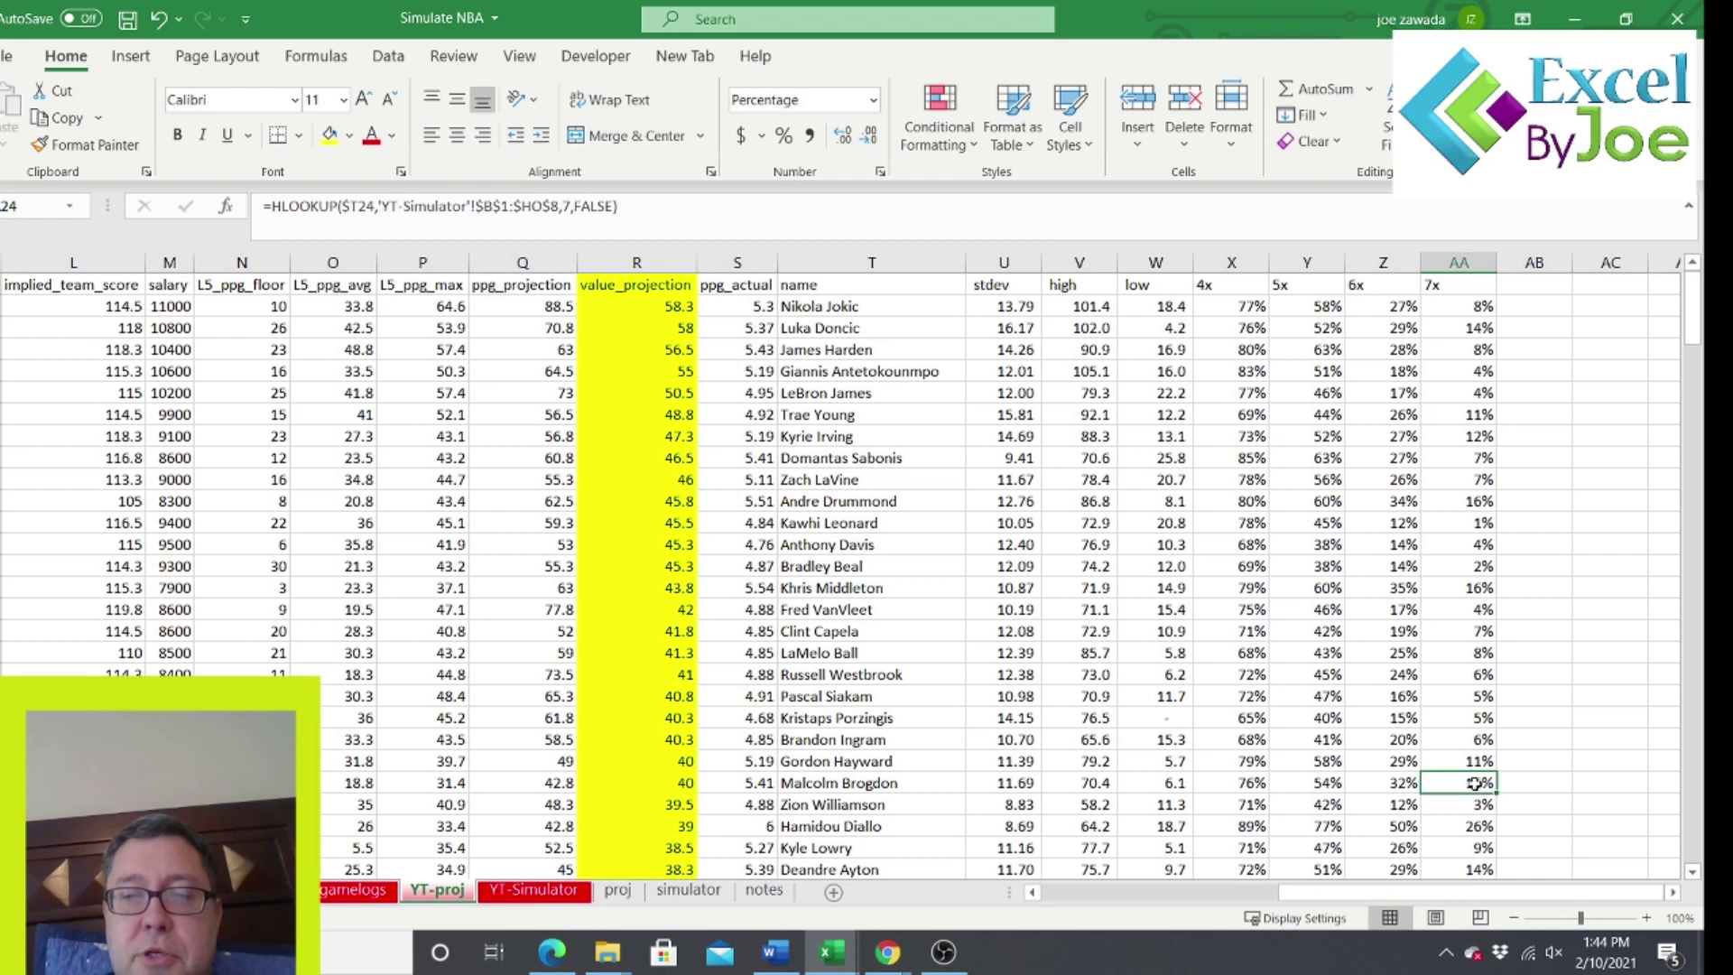
click(1468, 758)
click(1470, 587)
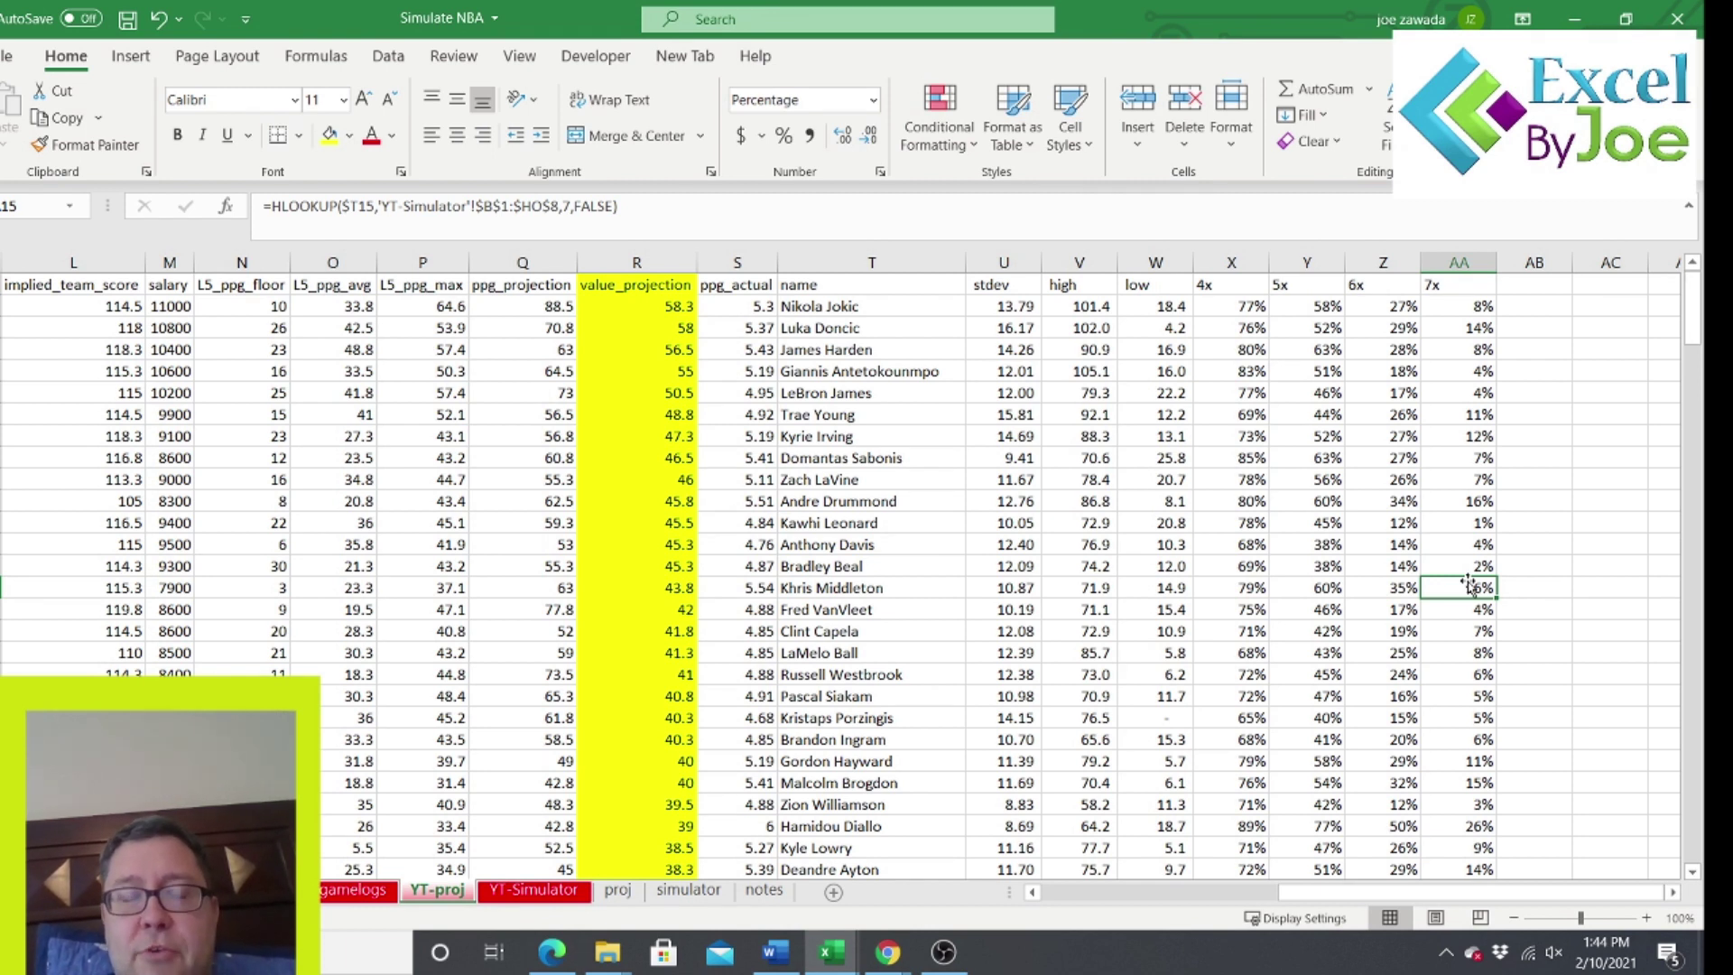
click(1449, 349)
click(1457, 523)
click(1458, 629)
click(1460, 588)
click(1460, 504)
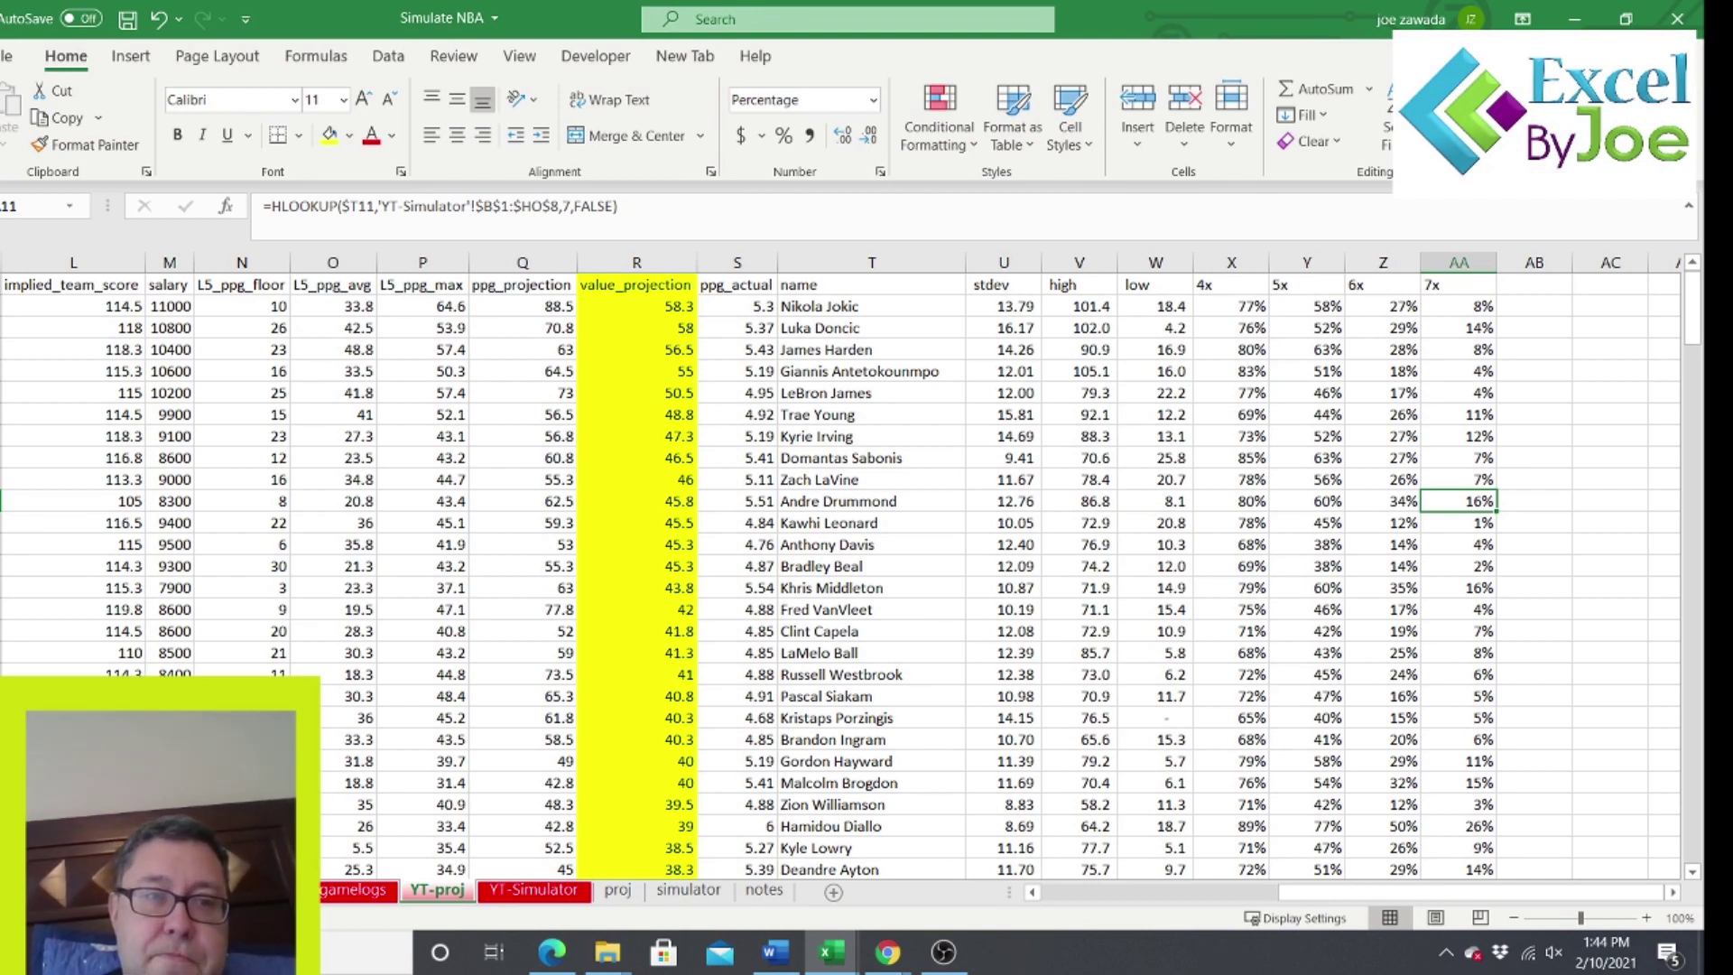
Switch to the sheet with the bell curve and check the players' Std Dev lookups.
key(ctrl+Page_Up)
key(ctrl+Page_Up)
click(301, 647)
click(287, 507)
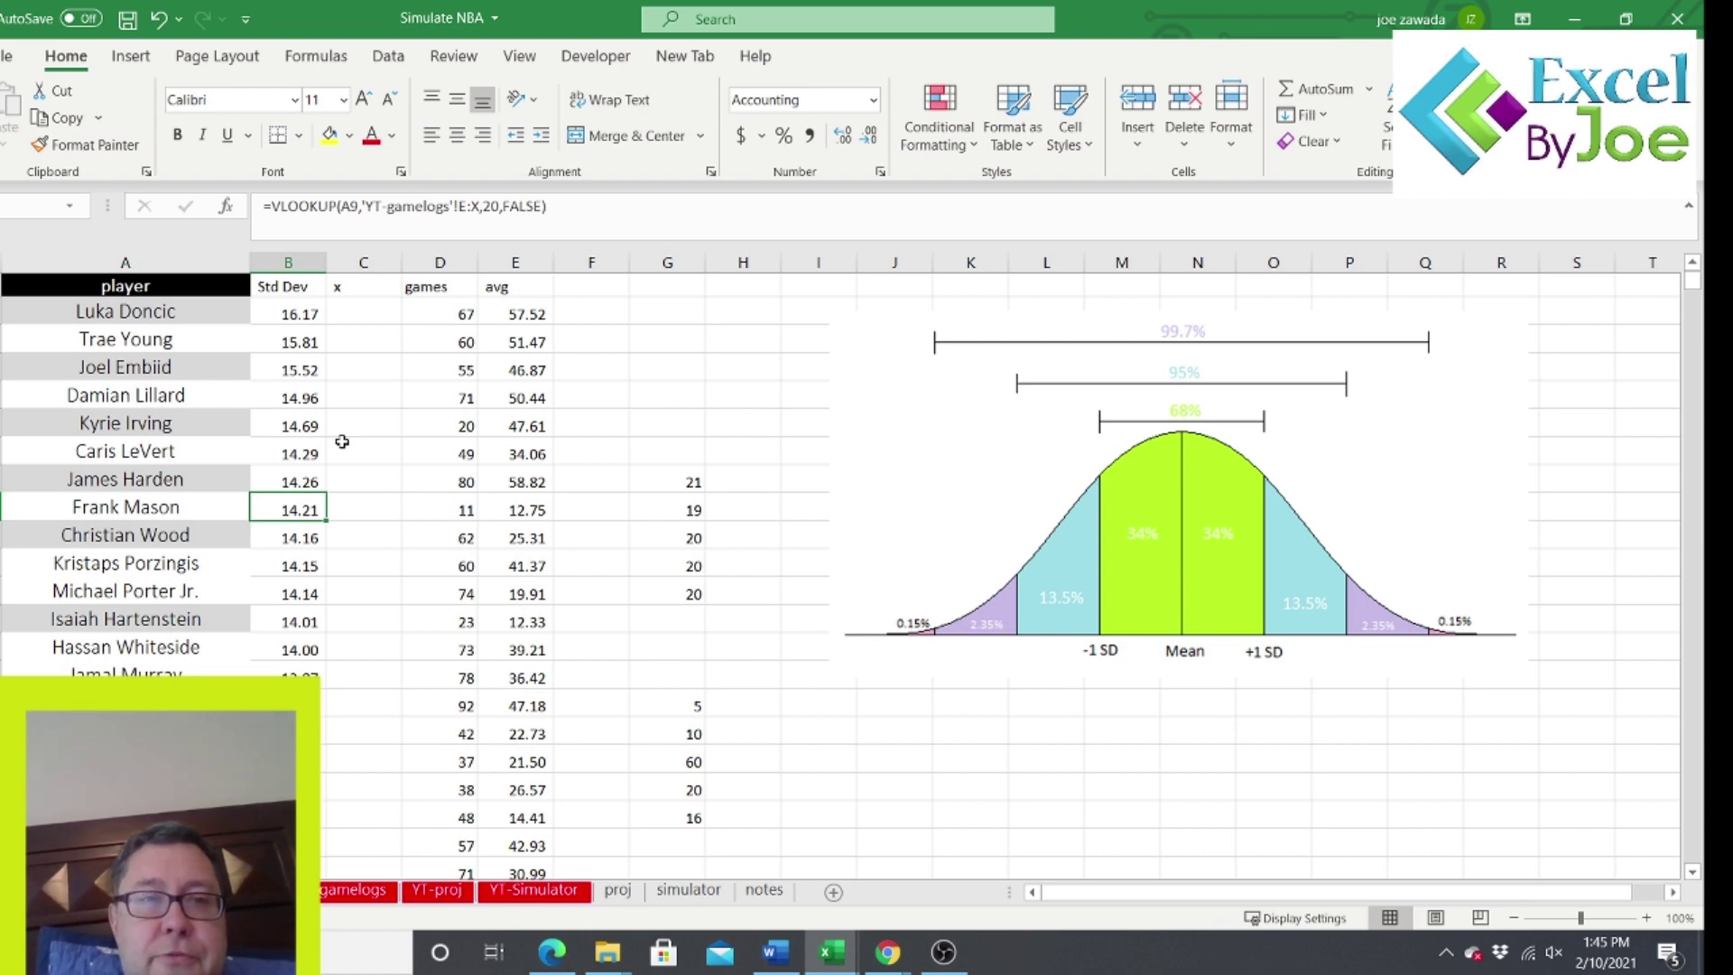
Examine the DK, FD and YH salary and points columns on the gamelogs sheet.
click(353, 891)
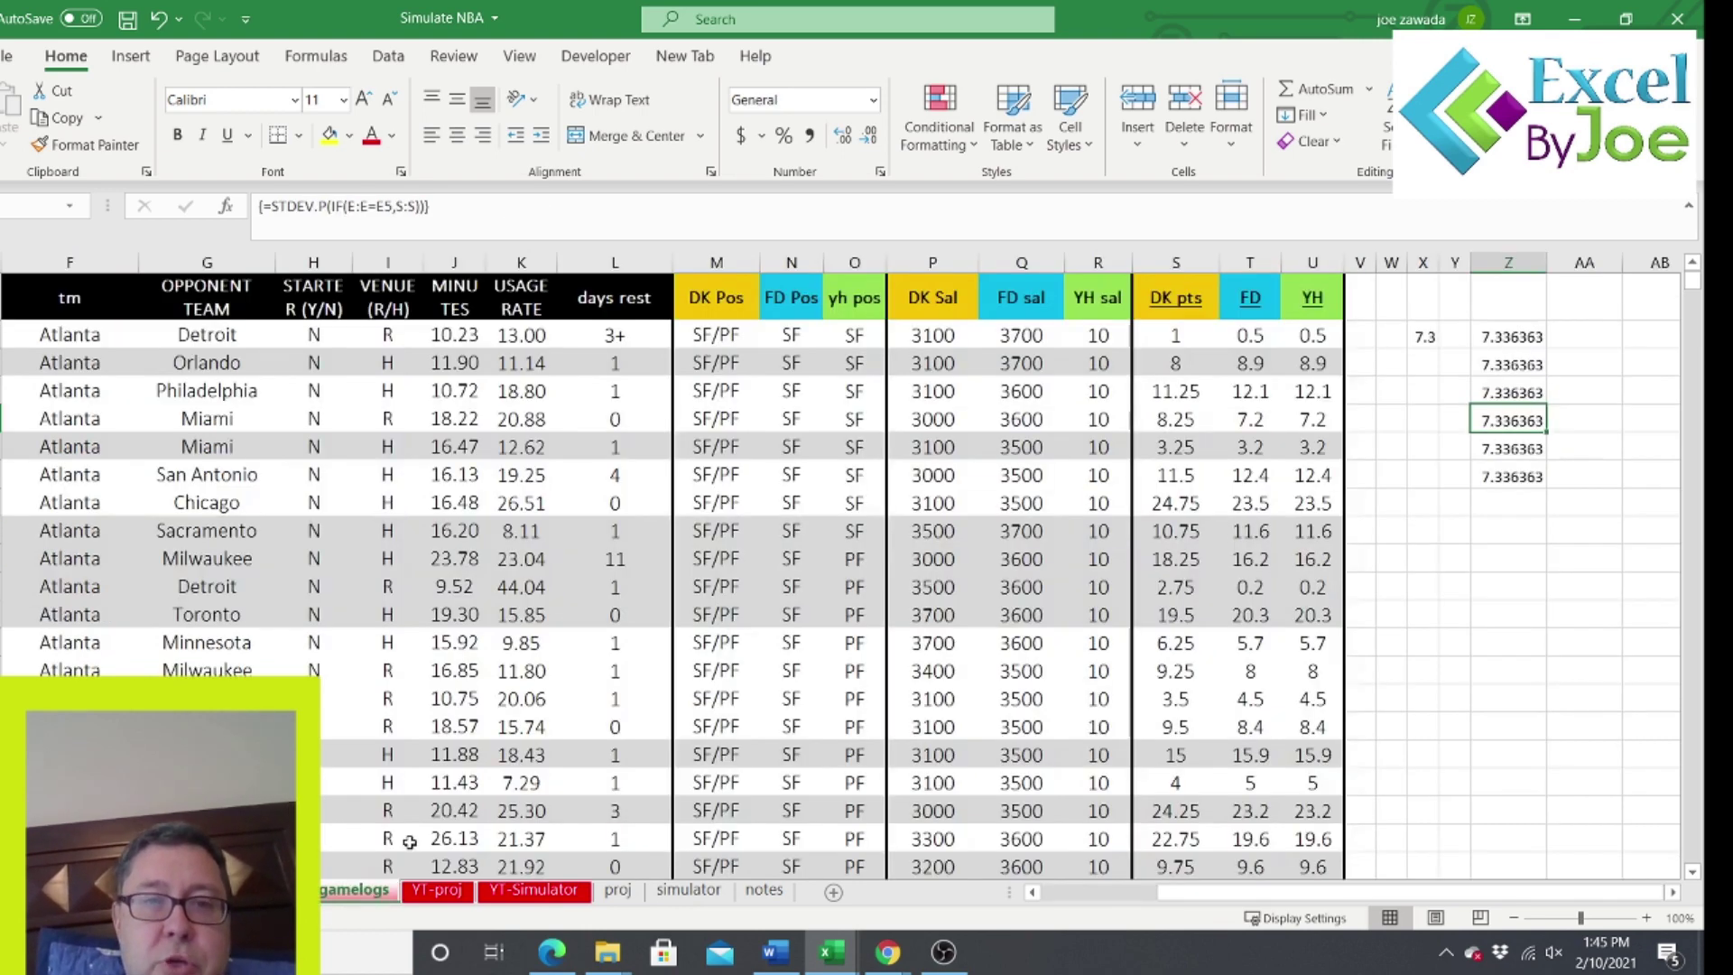
click(1021, 298)
click(930, 302)
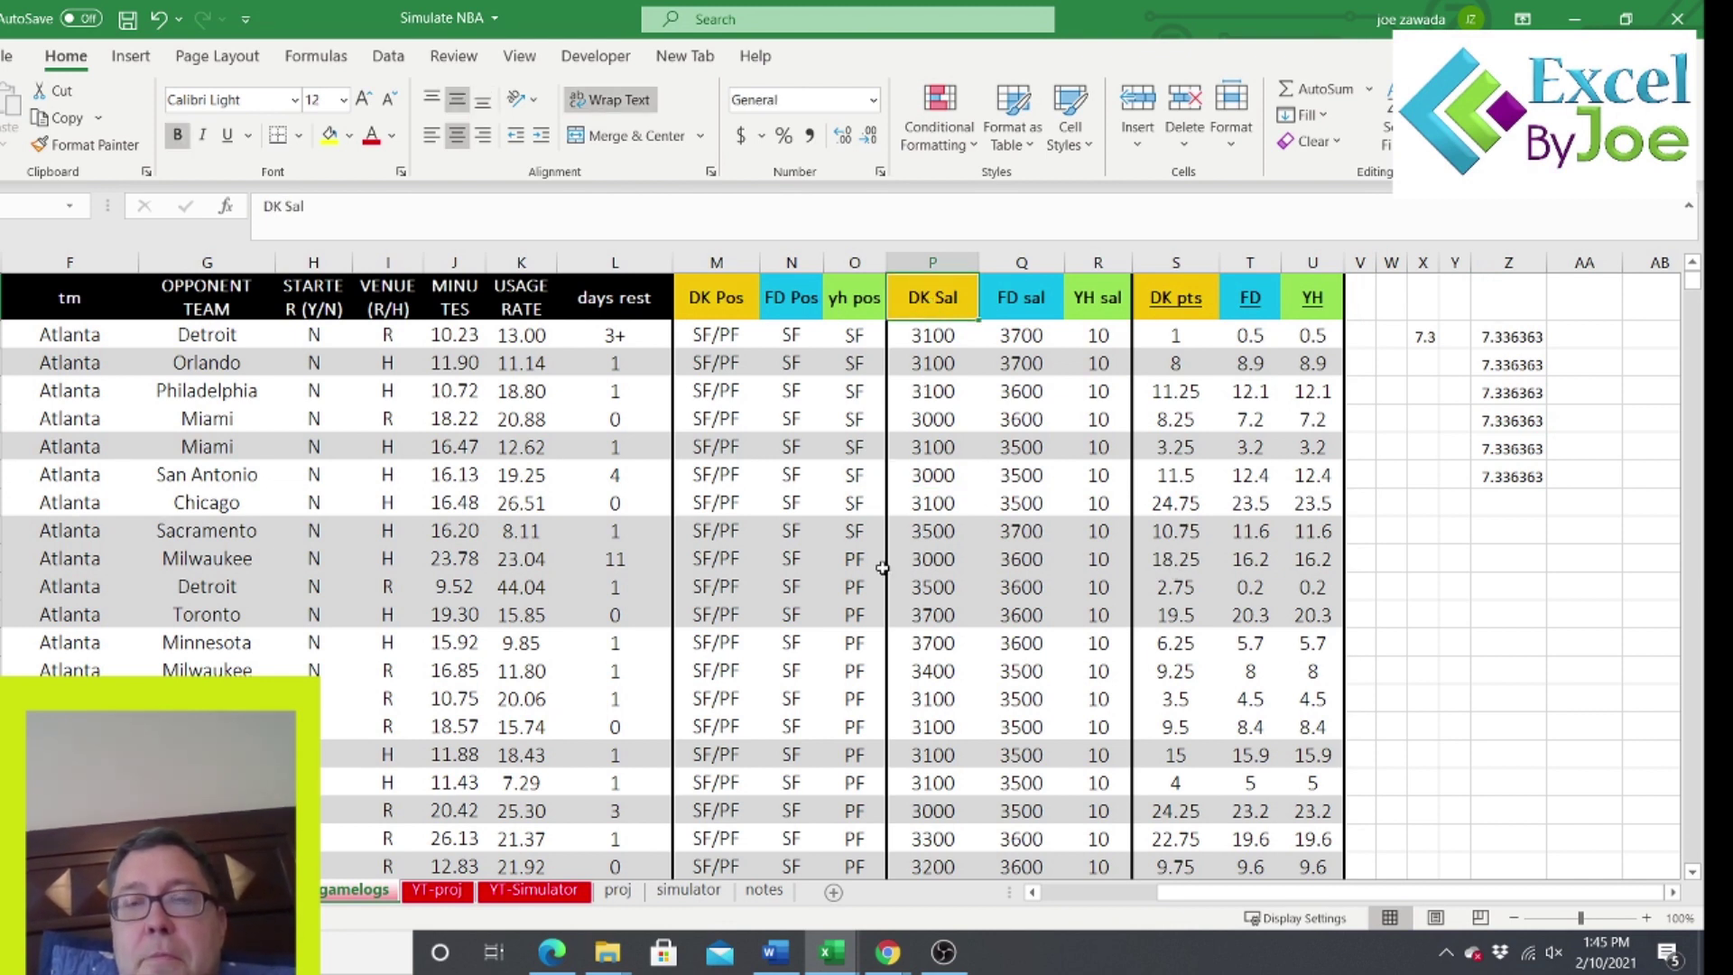
click(1043, 309)
click(1107, 304)
click(1185, 322)
click(1251, 495)
click(1237, 585)
click(1260, 531)
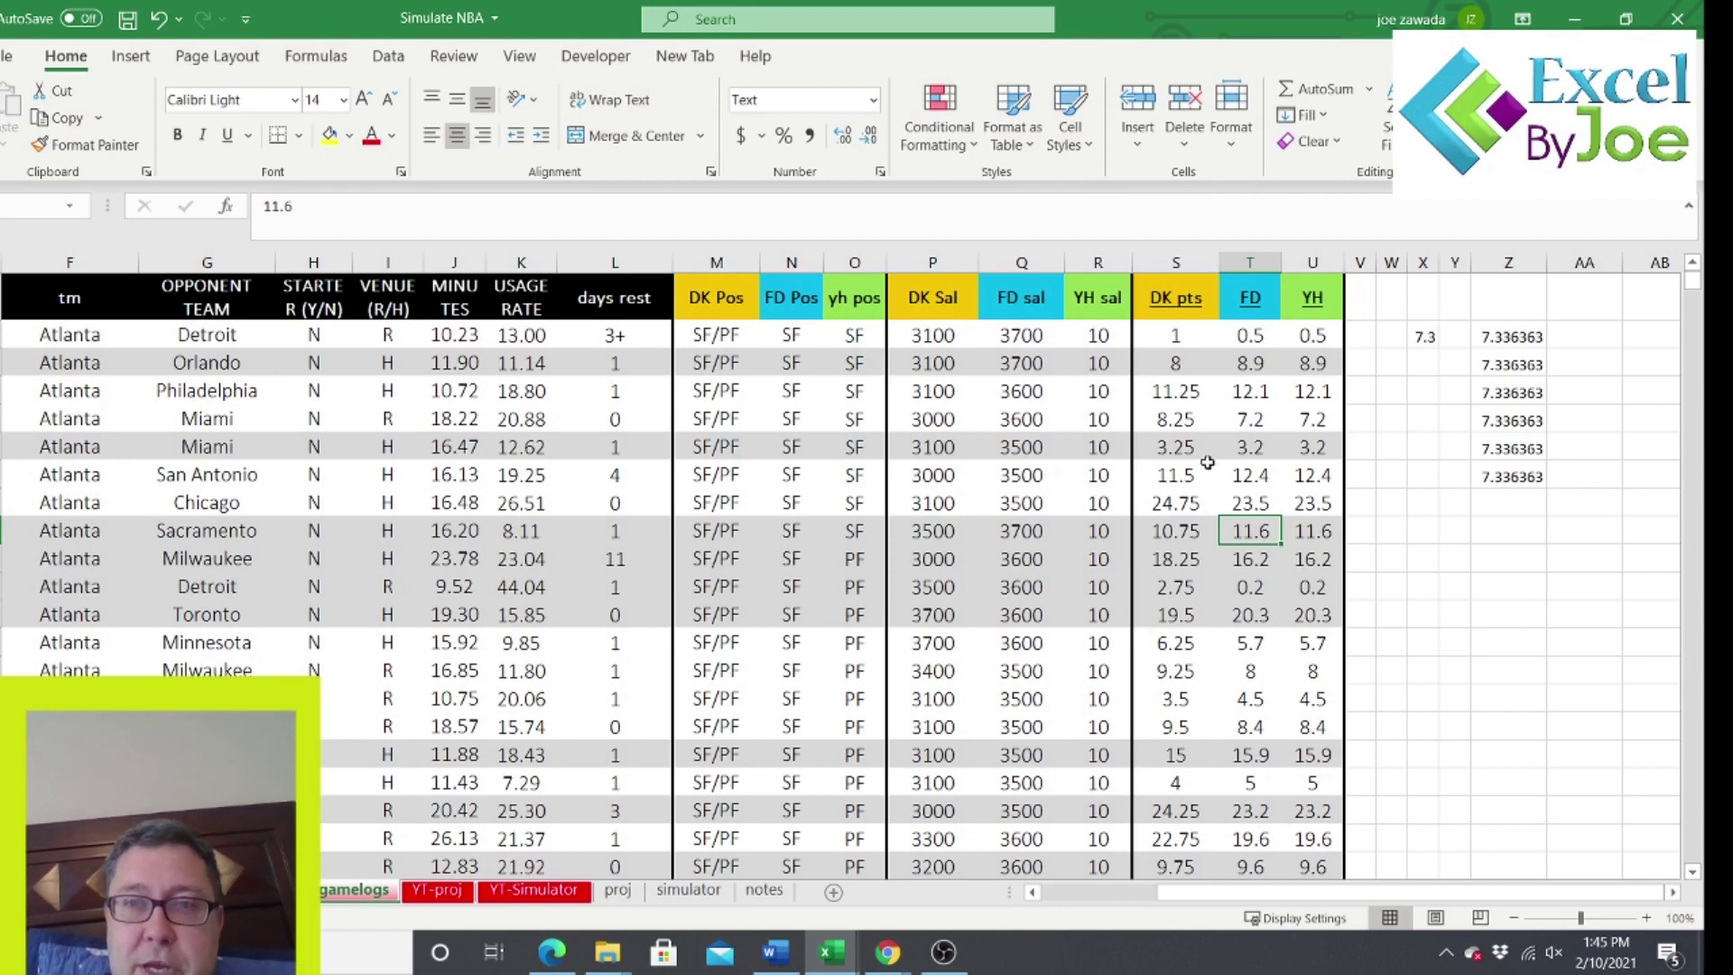
click(1250, 456)
click(1253, 416)
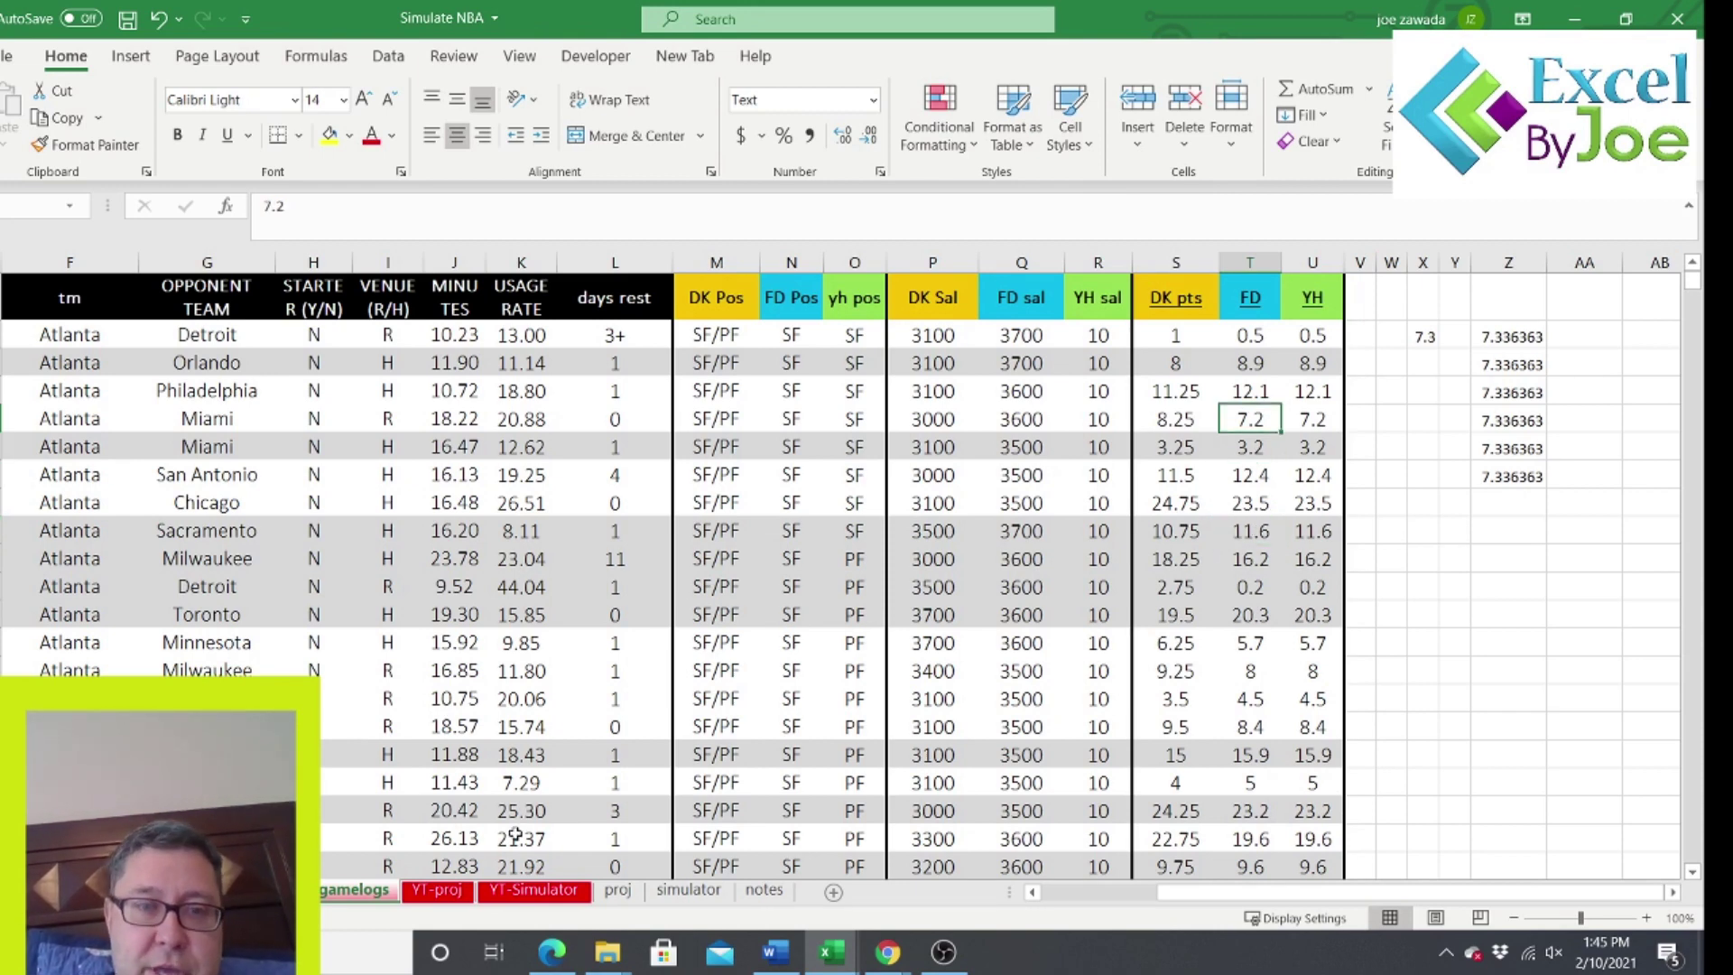
Look over the standard deviation and YT-Simulator sheets and return to YT-proj.
key(ctrl+Page_Up)
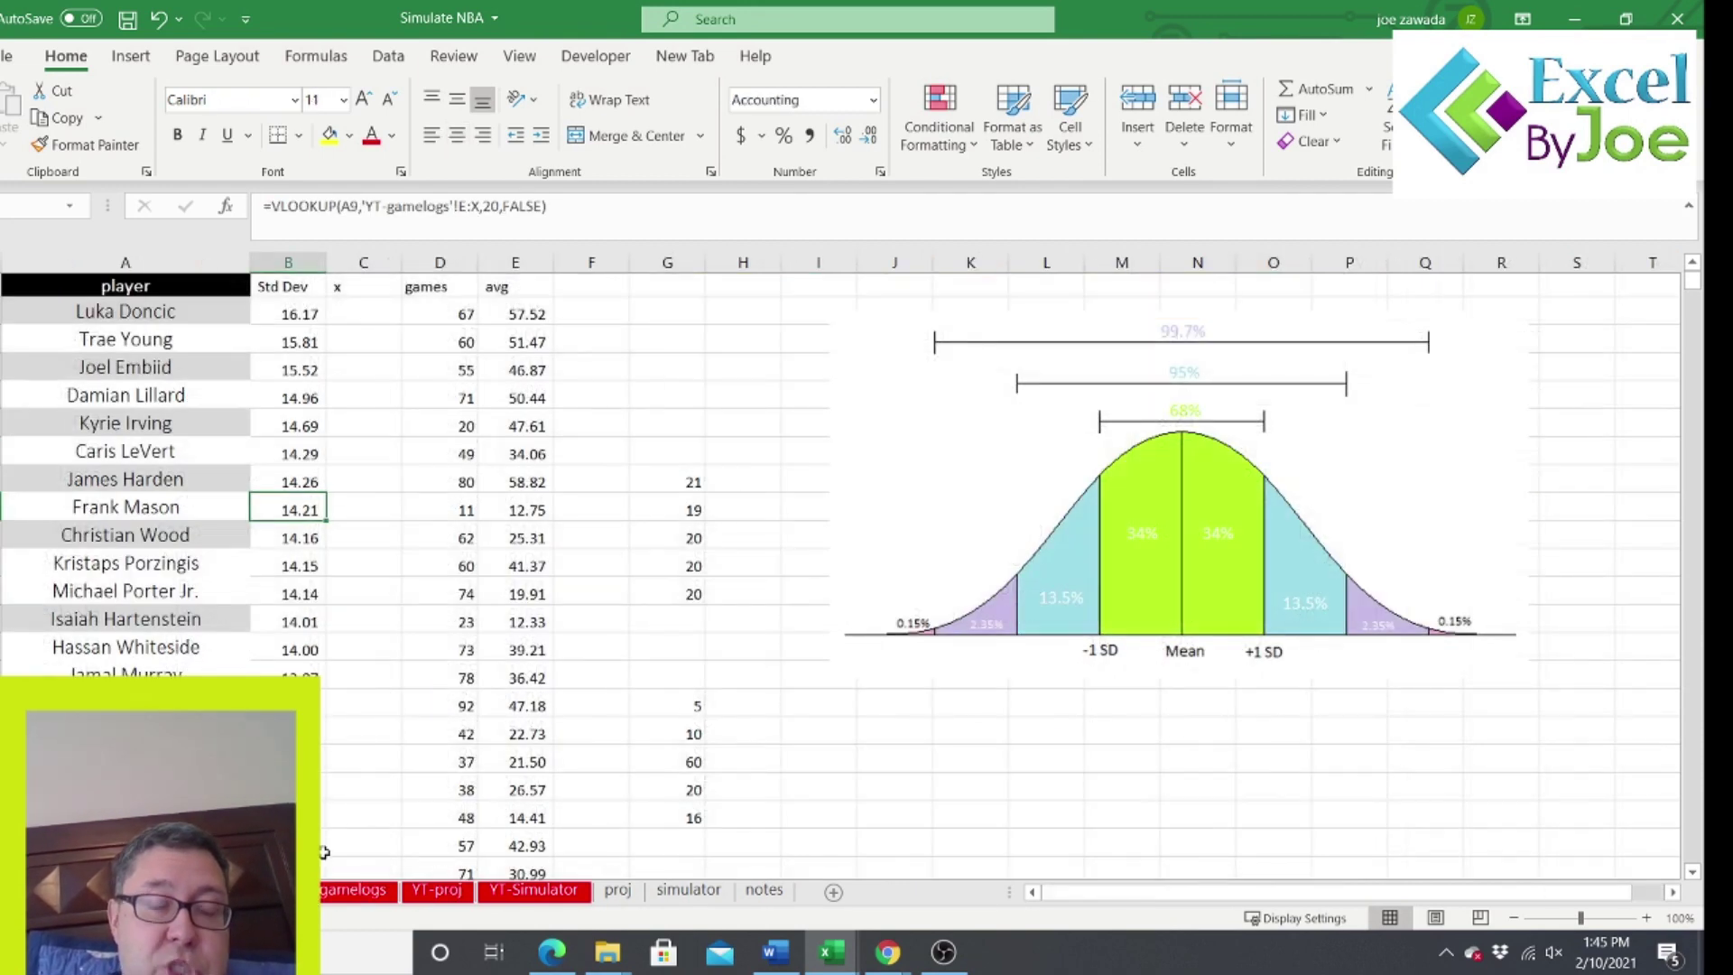
click(442, 891)
click(522, 891)
click(438, 891)
Review the 7x percentages of the top-projected players again, checking them against their other simulated results.
click(1314, 413)
click(1474, 438)
click(1478, 504)
click(1477, 437)
click(1477, 400)
click(1477, 330)
click(1472, 394)
click(1463, 433)
click(1458, 503)
click(1456, 566)
click(1451, 631)
click(1443, 695)
click(1459, 604)
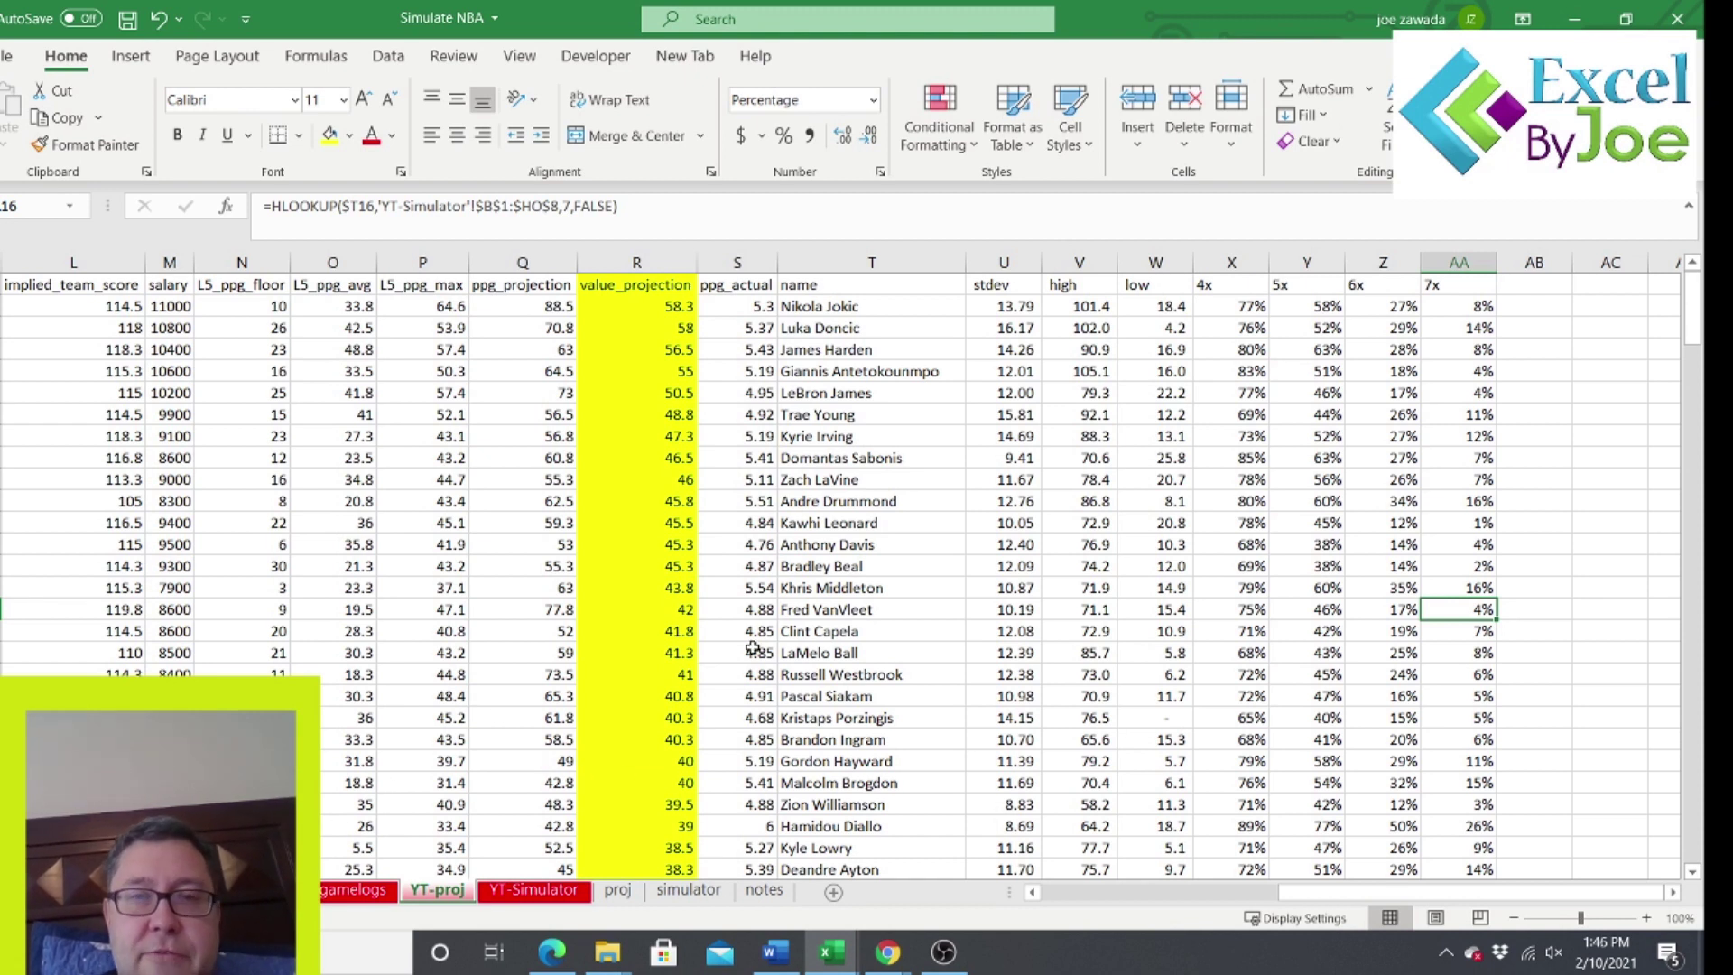
click(721, 648)
click(1083, 652)
click(1233, 524)
click(1386, 523)
click(1367, 504)
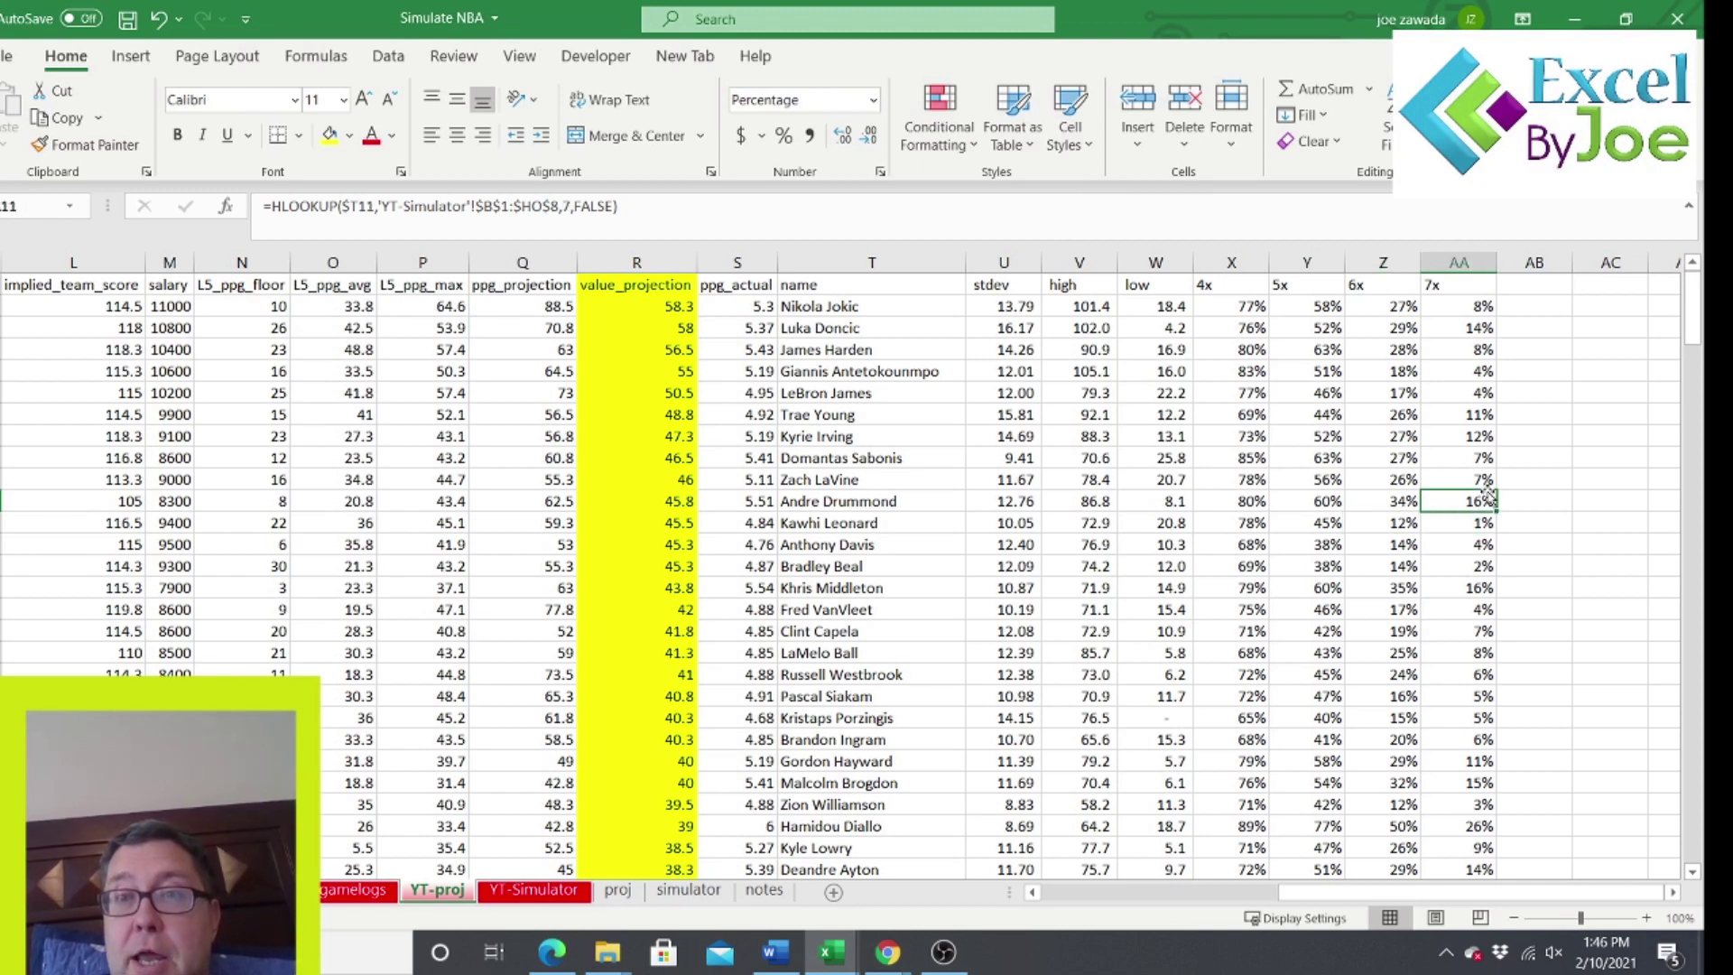